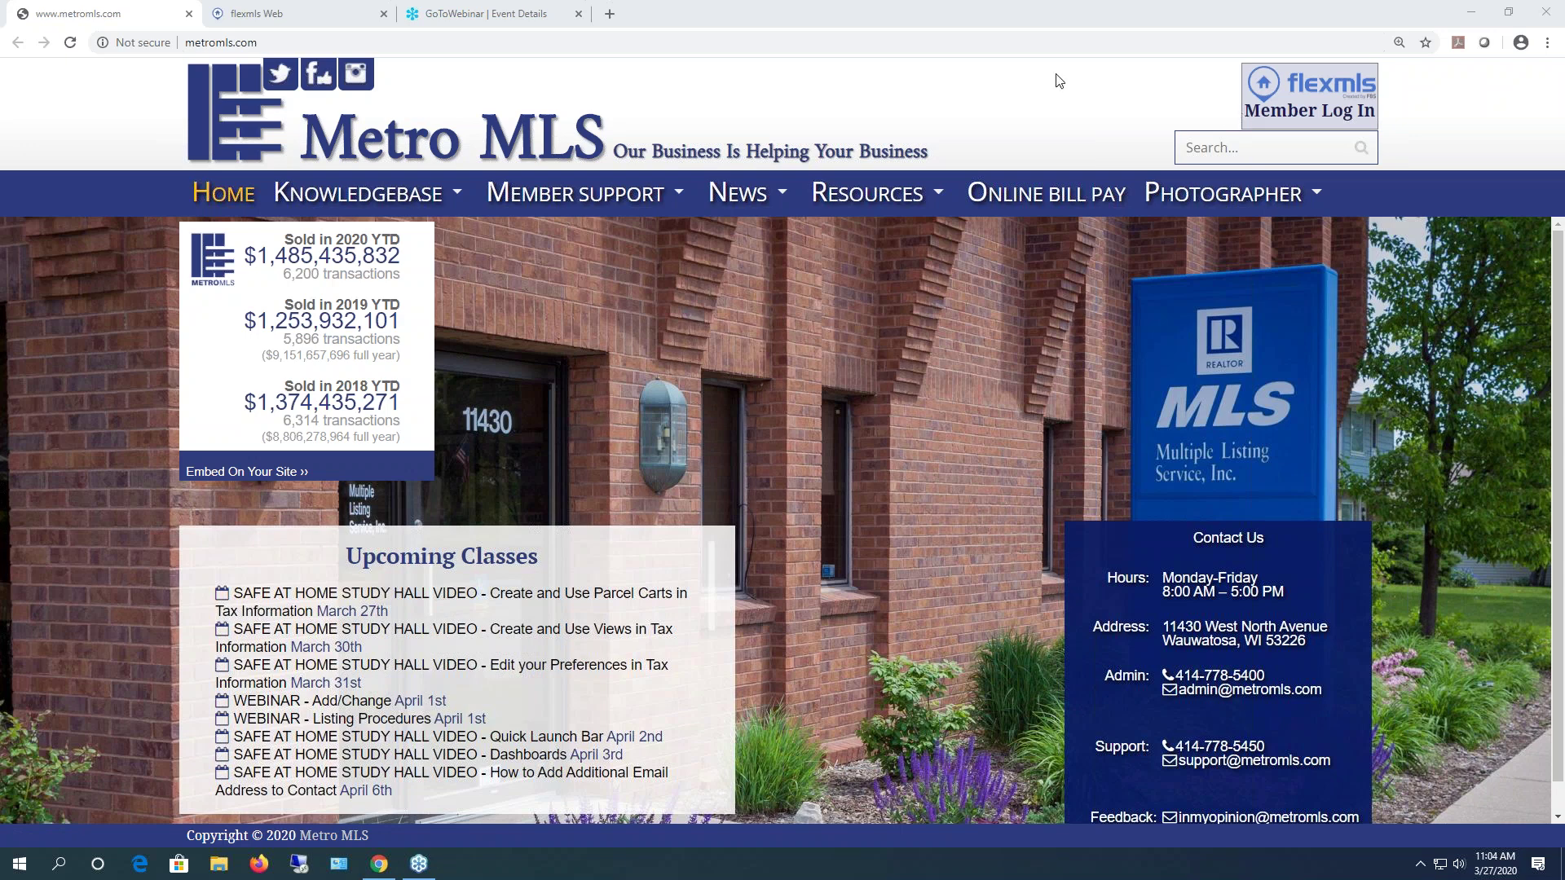
- Select the metromls.com site address and drop down the Member Support menu
click(866, 43)
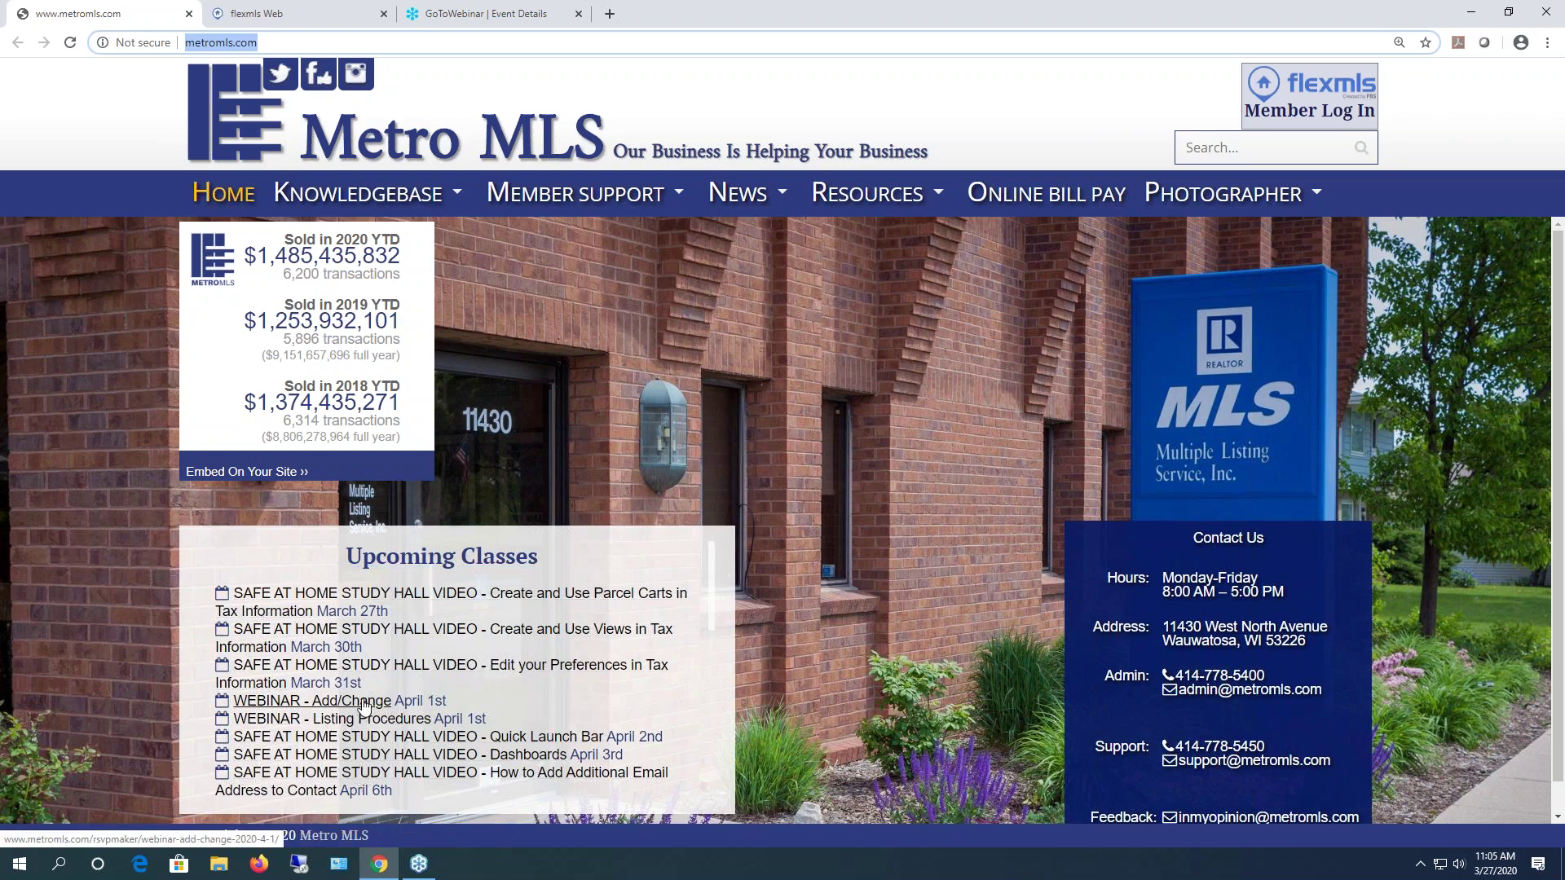
mouse_move(612, 201)
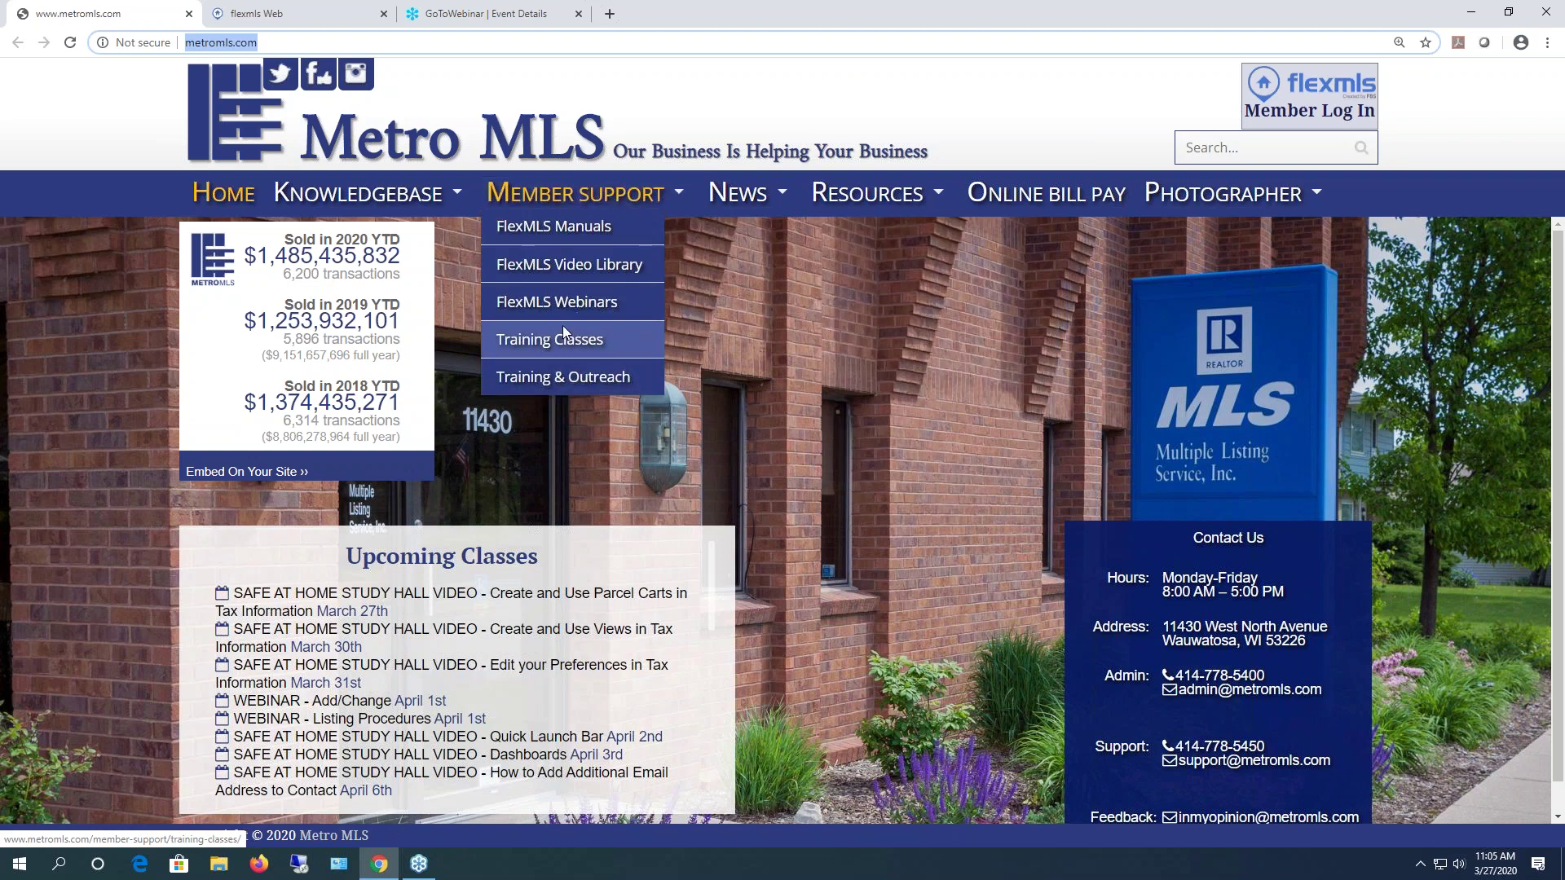
- Open the Training Classes calendar, check April 2020, then go back to March 2020
click(561, 346)
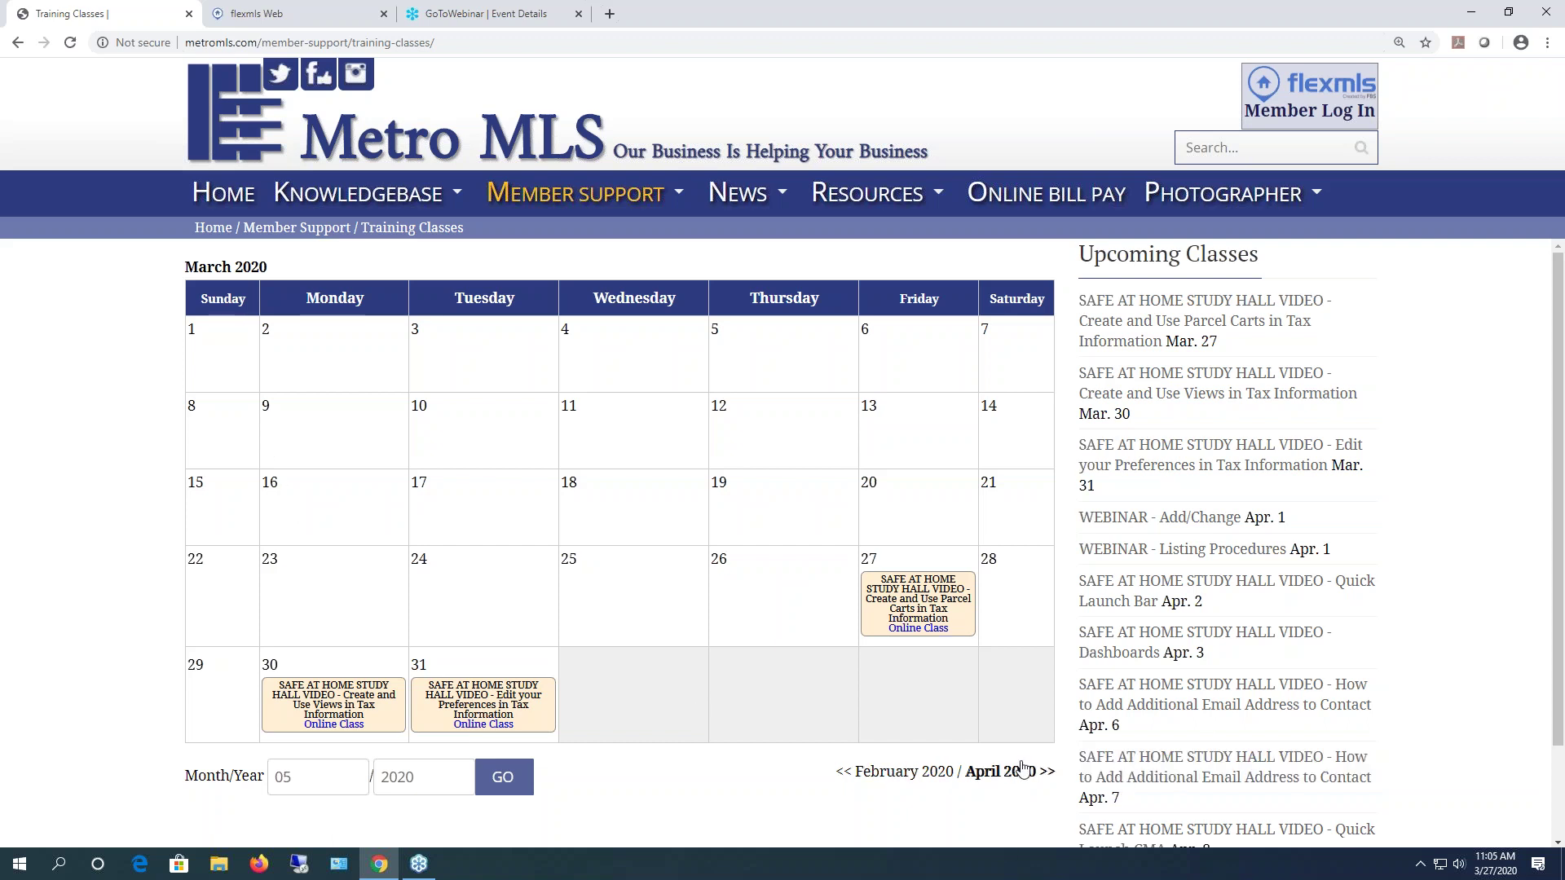
click(1012, 773)
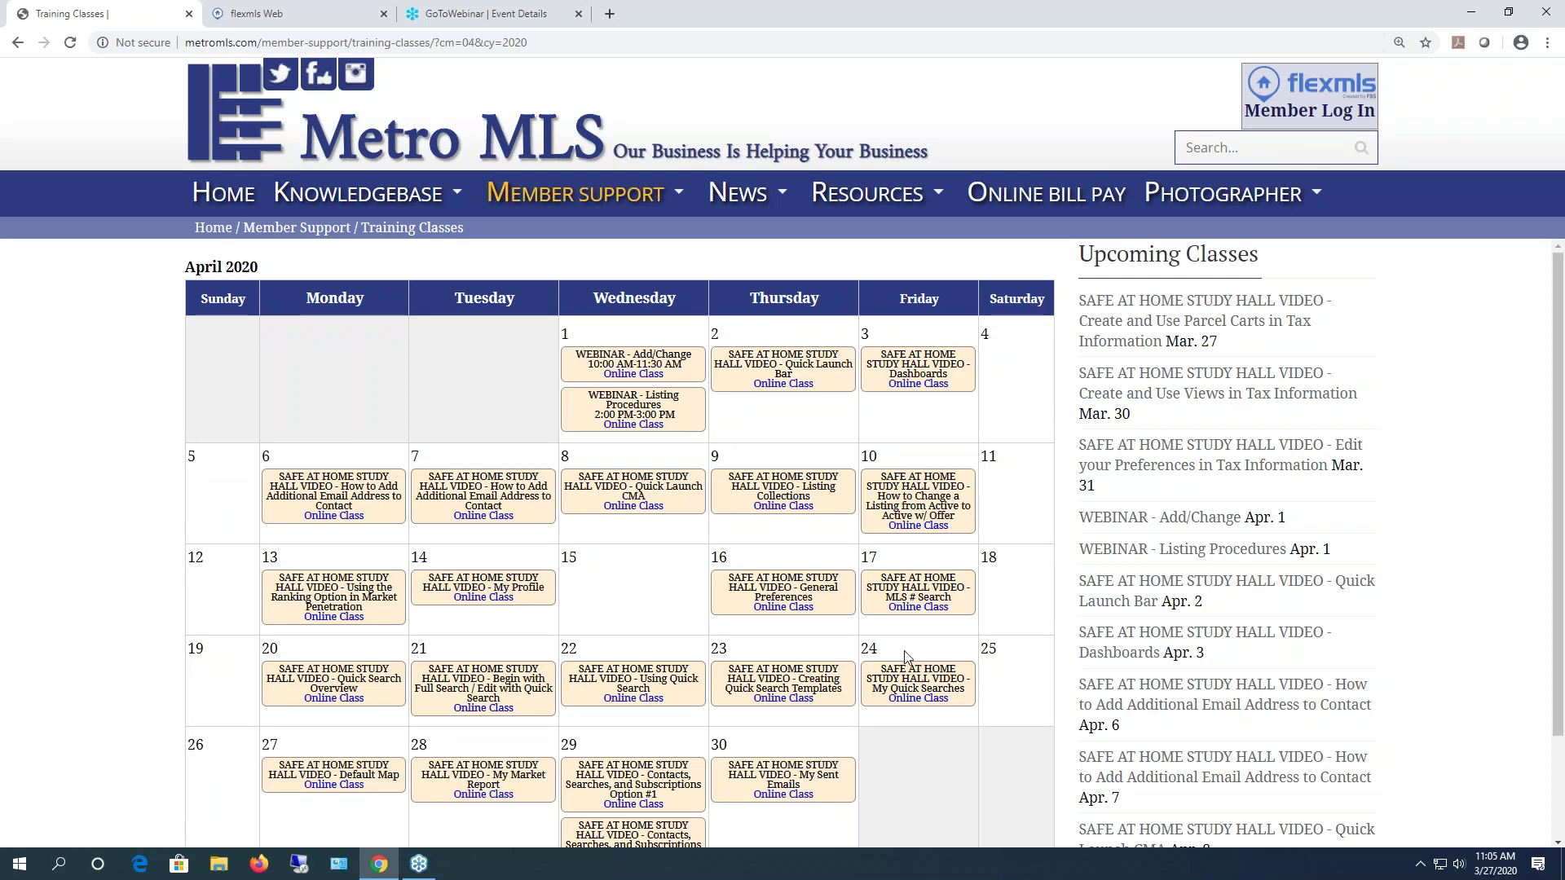
scroll(904, 654, down, 3)
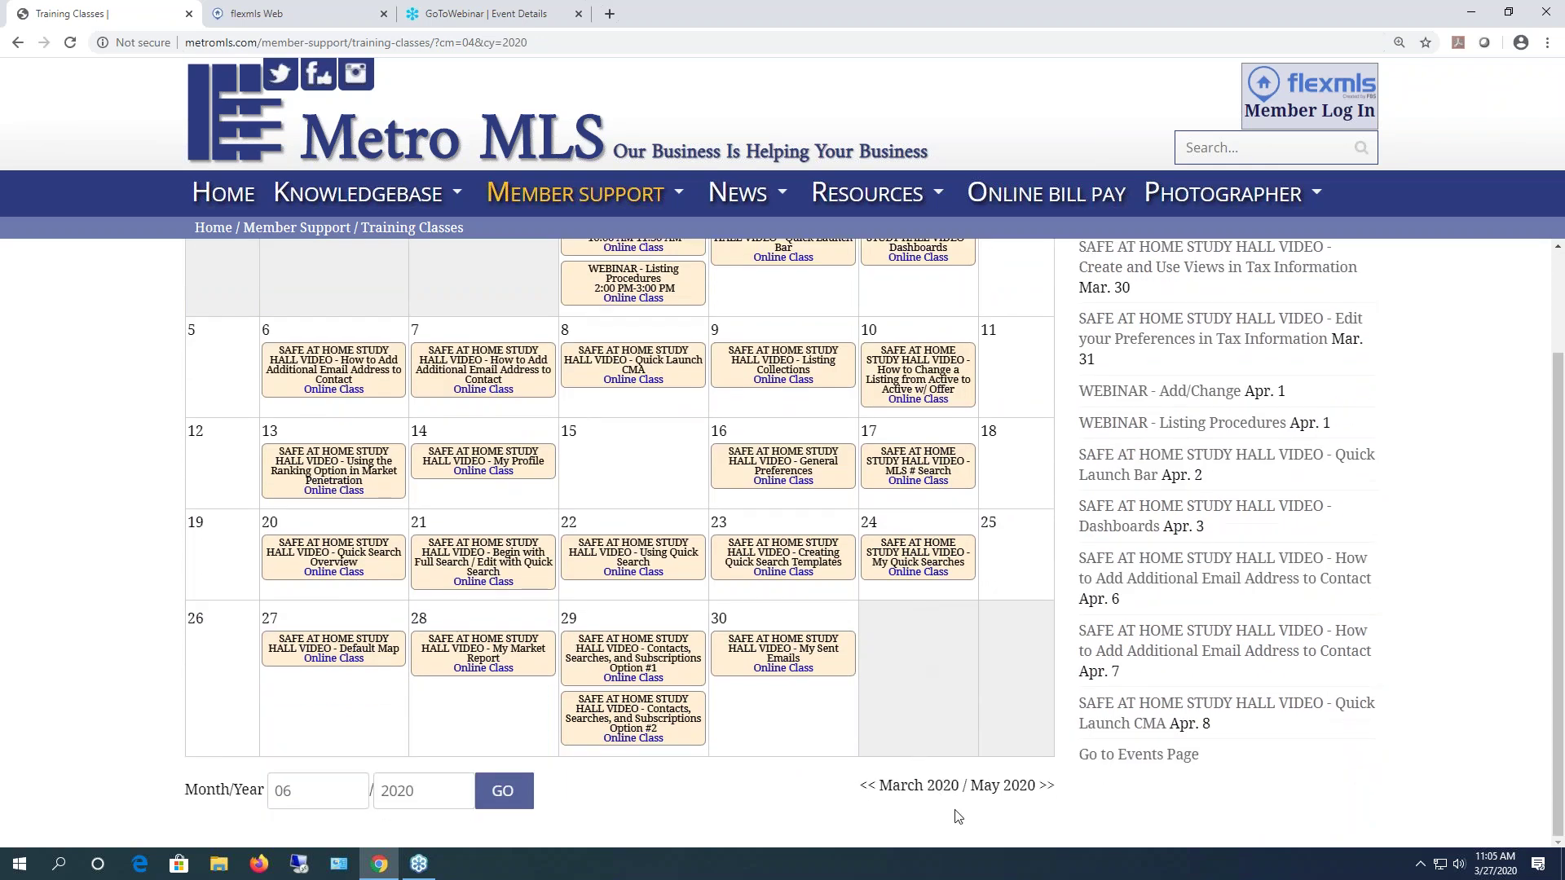
click(933, 787)
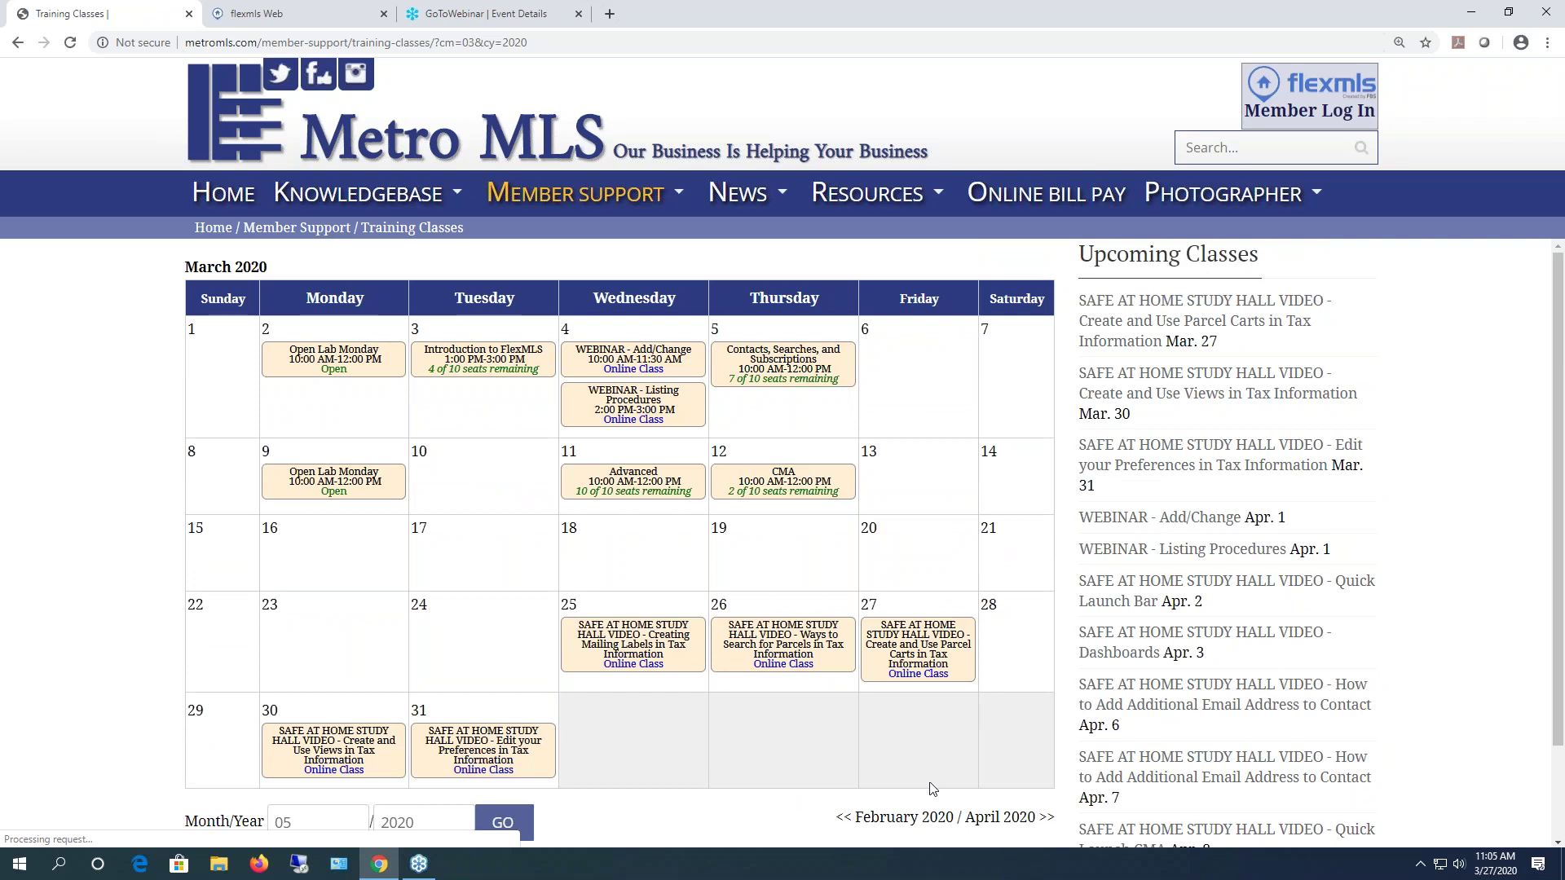
mouse_move(546, 171)
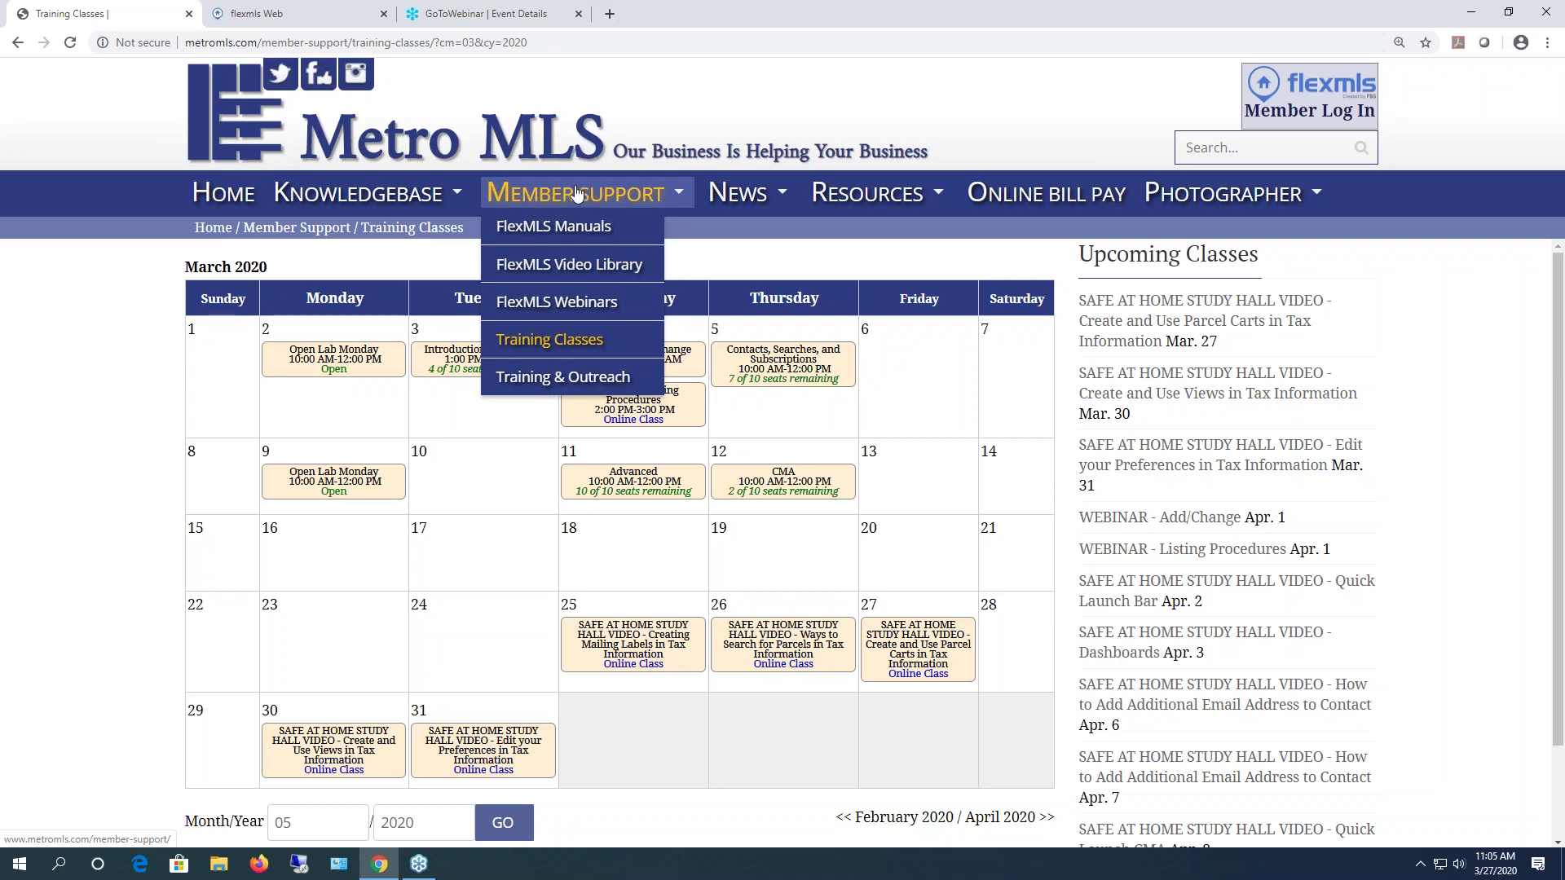
- Open the FlexMLS Manuals page and scroll through its list of PDF guides
click(560, 227)
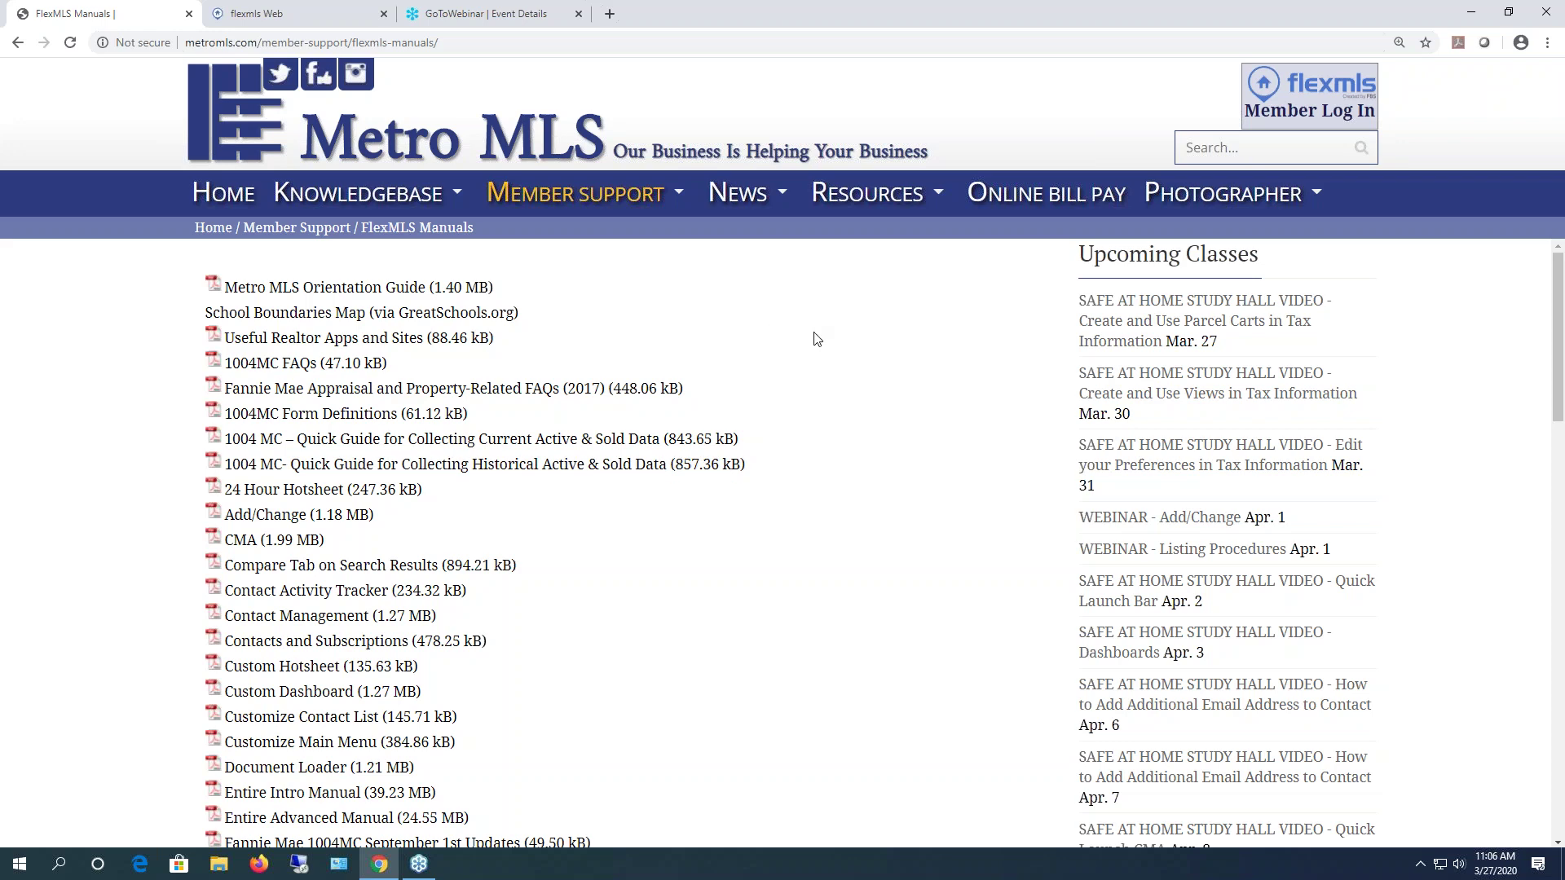
scroll(817, 340, down, 1)
scroll(811, 345, down, 2)
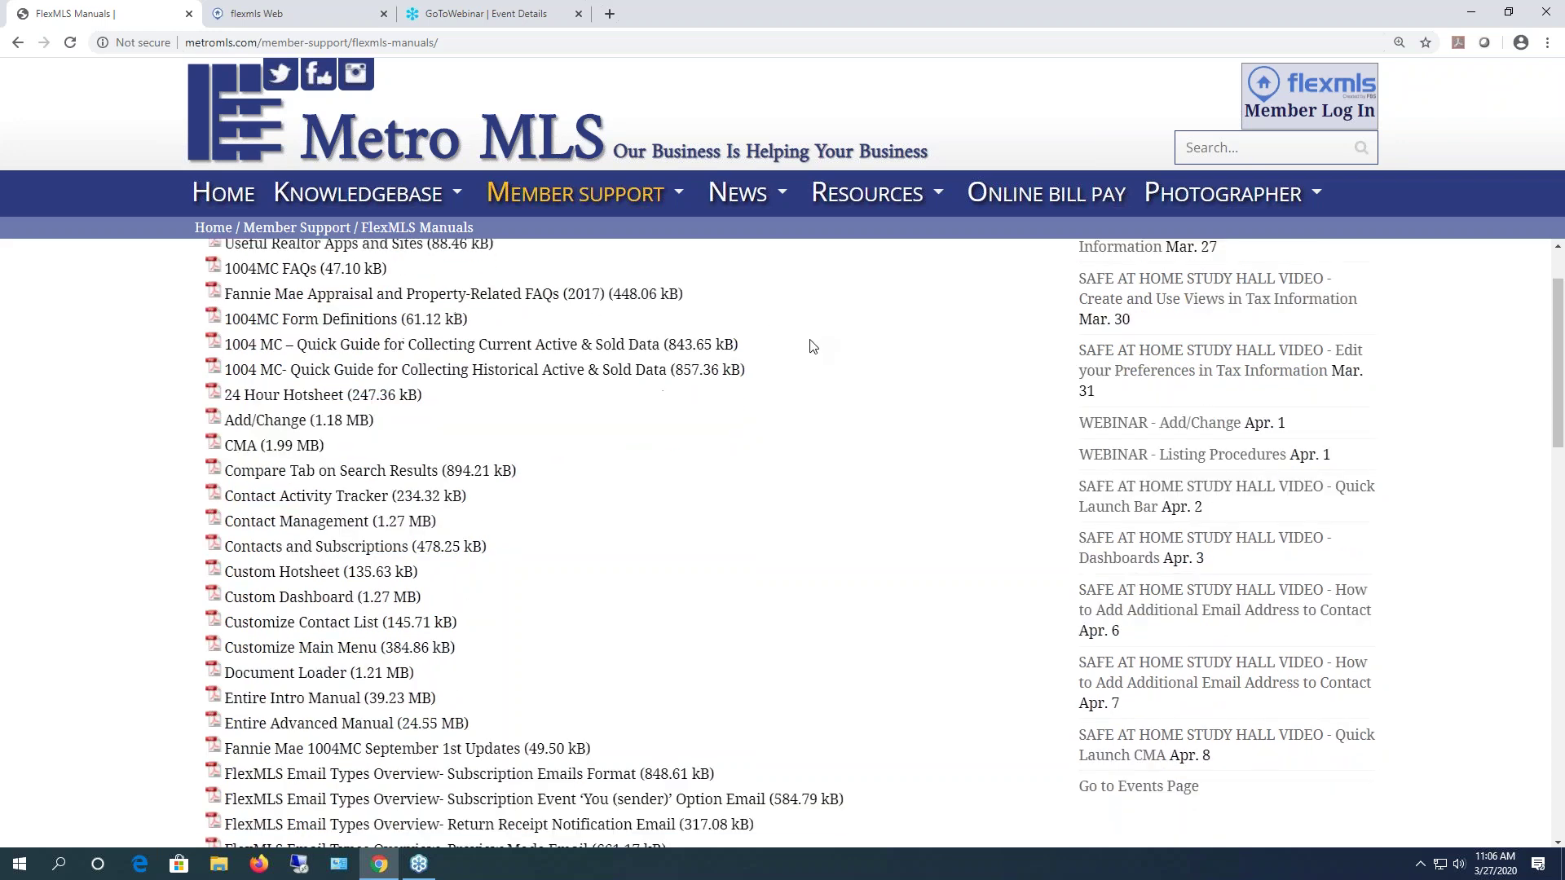
scroll(794, 351, down, 3)
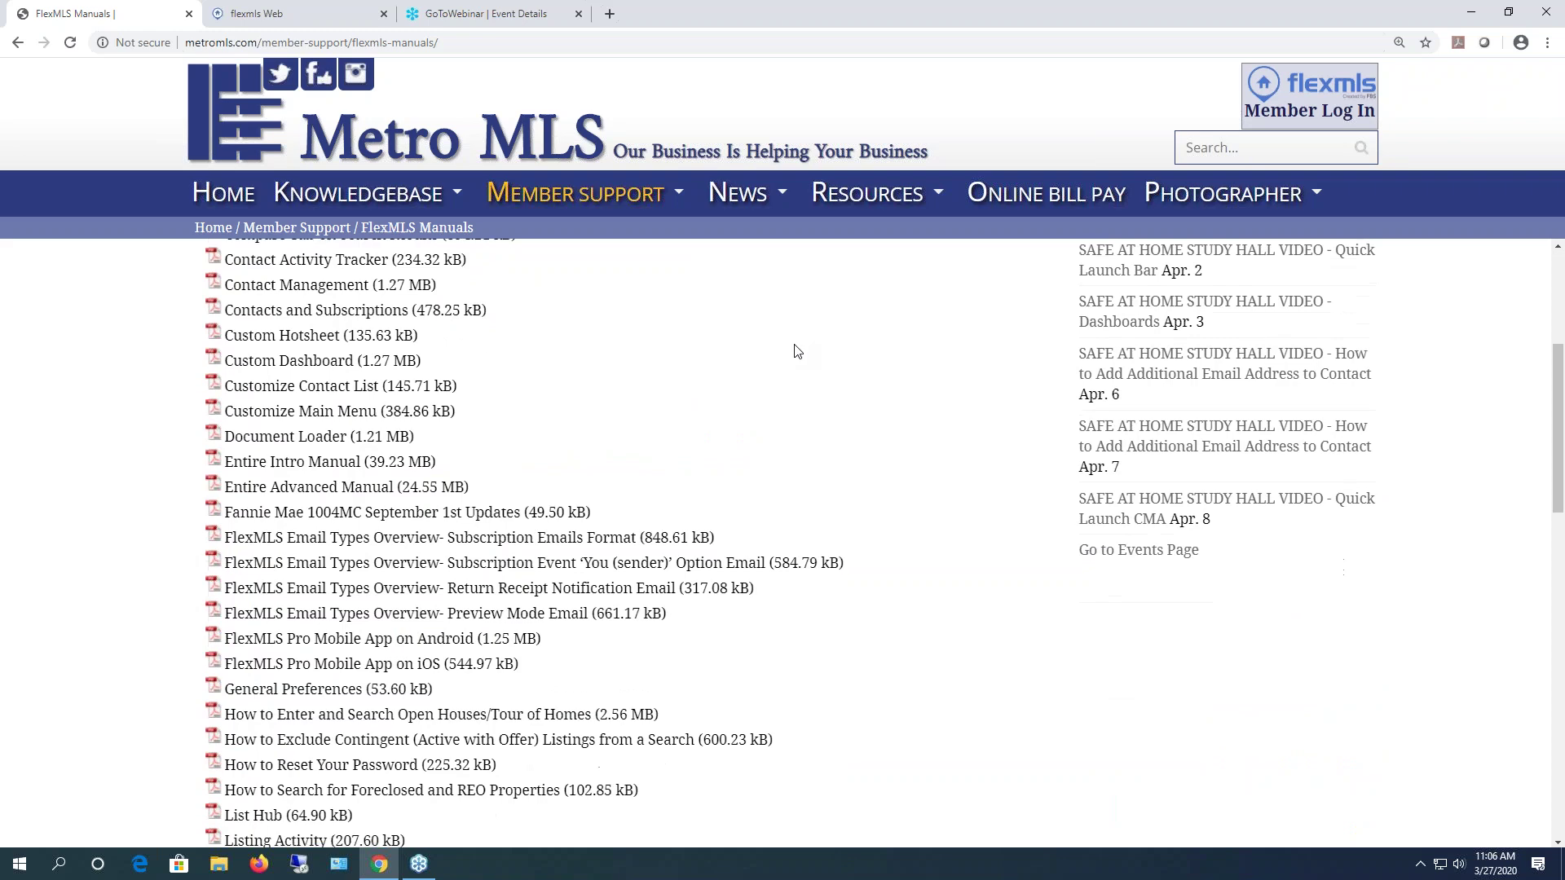
scroll(779, 351, down, 5)
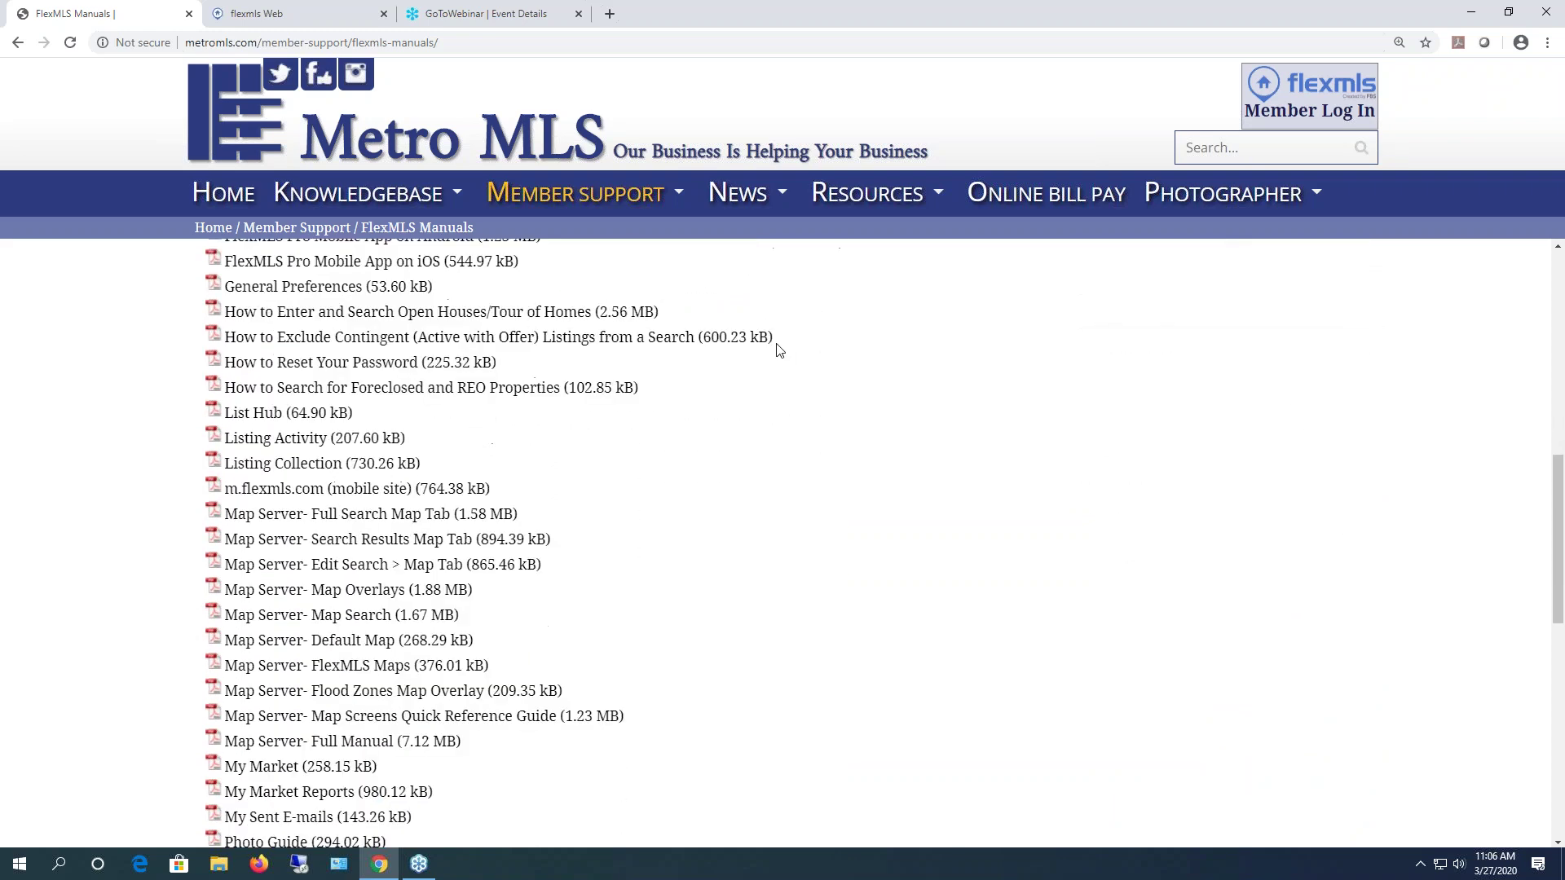
scroll(773, 352, up, 6)
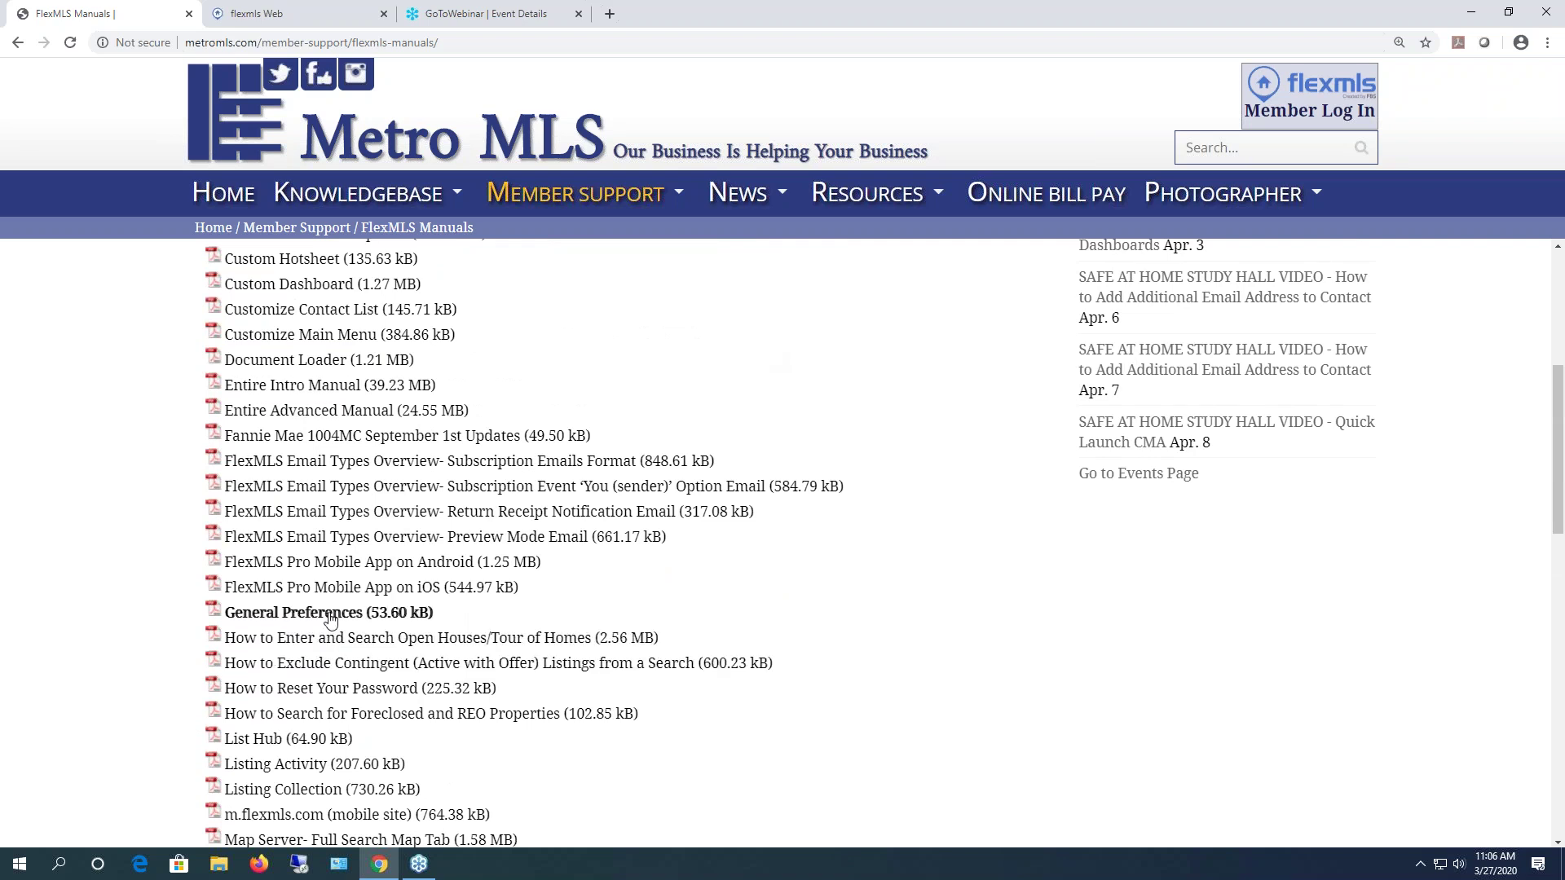
- View the General Preferences manual PDF, then close it and the flexmls Web tab
click(247, 614)
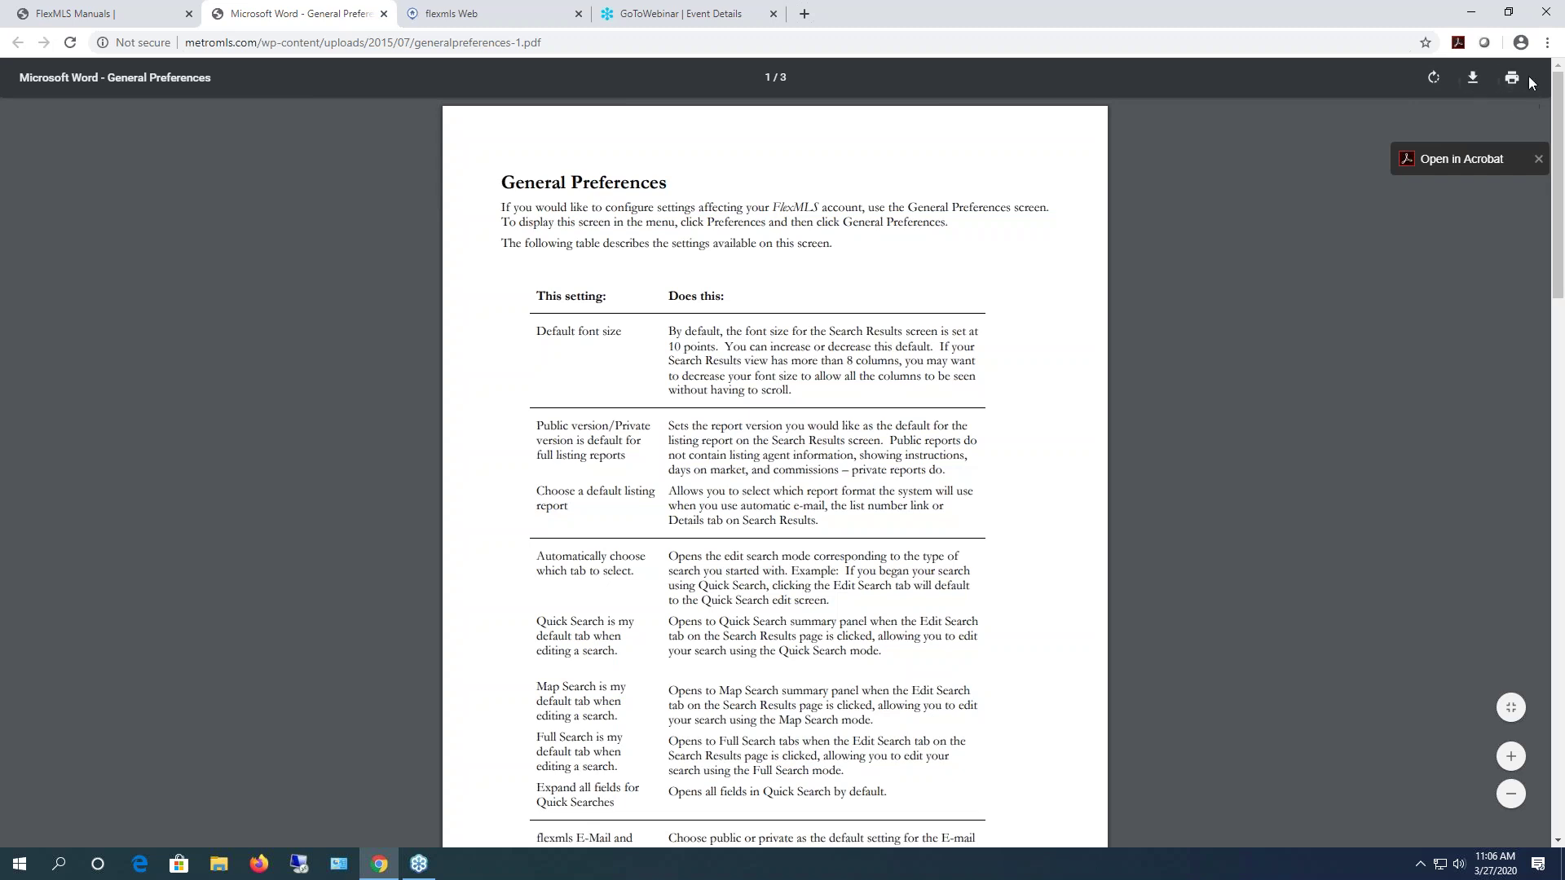
click(384, 12)
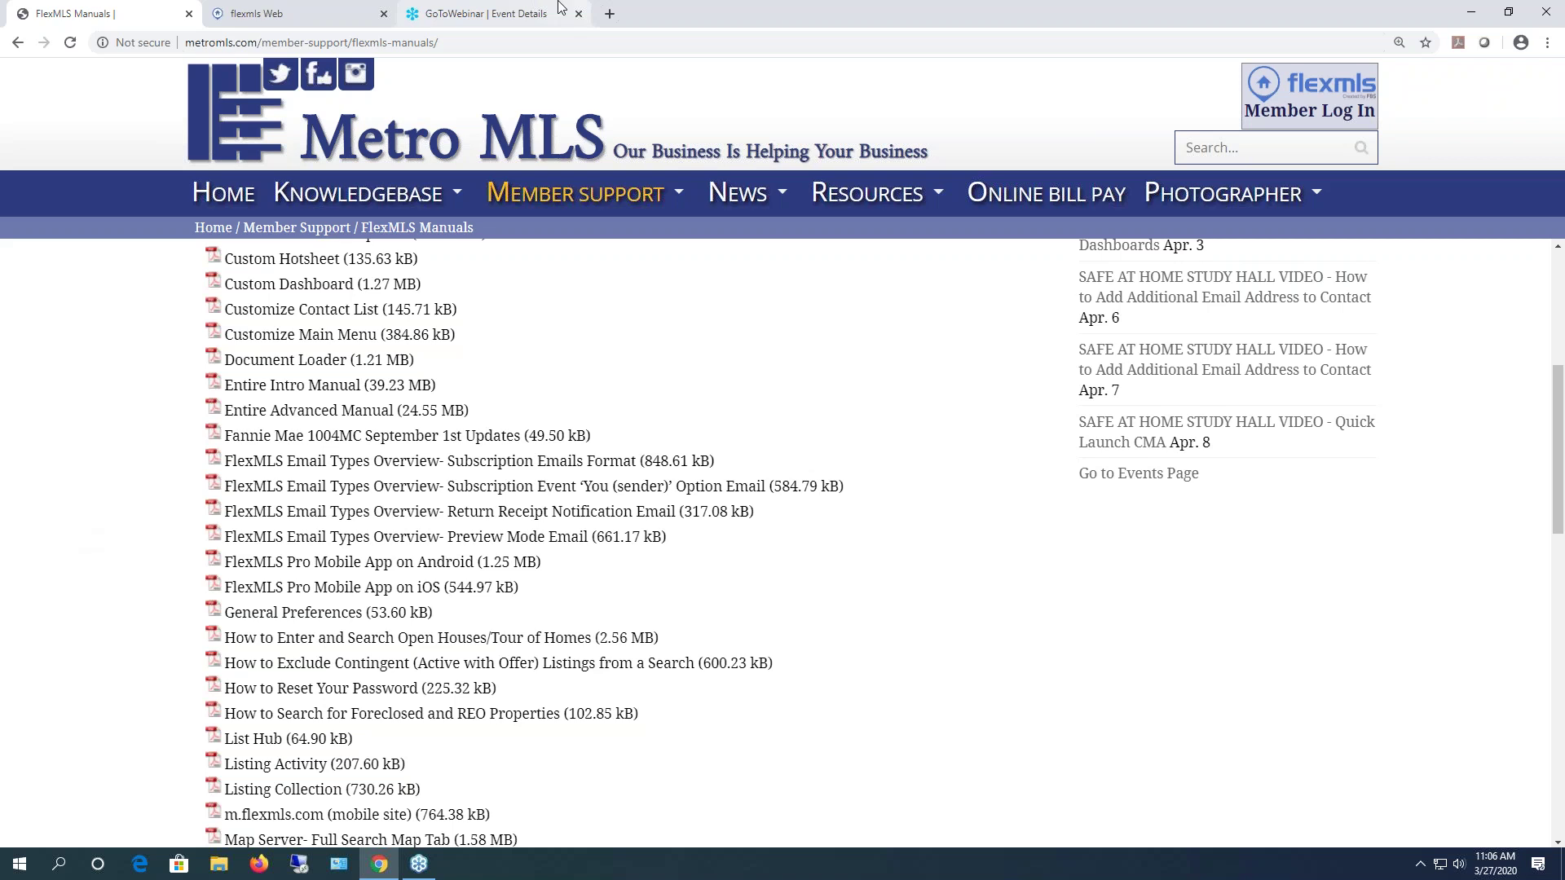
click(383, 14)
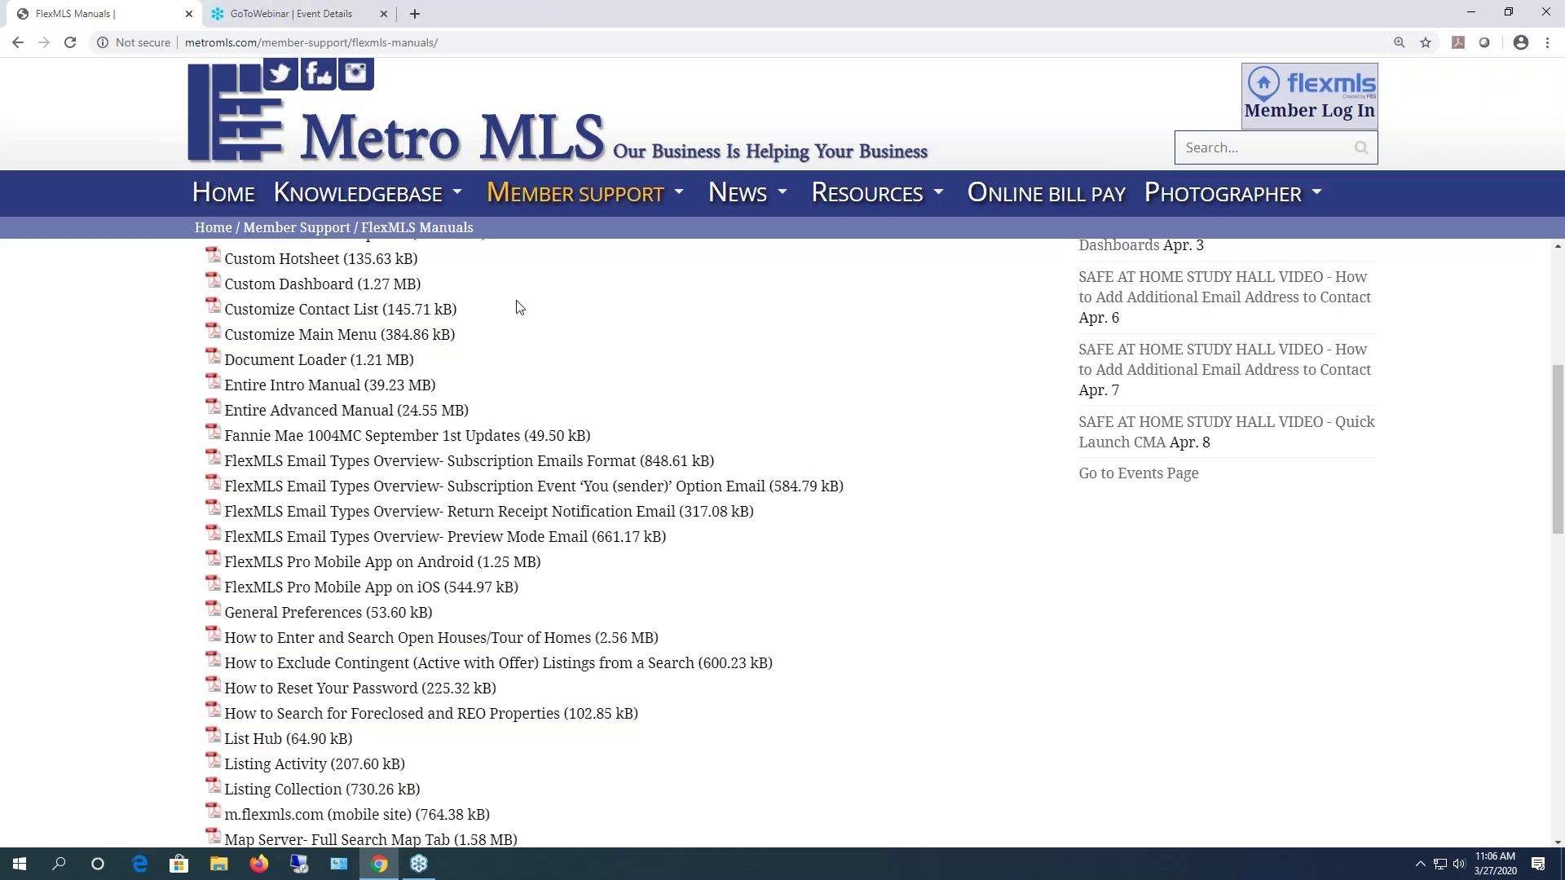
scroll(520, 307, up, 1)
mouse_move(594, 200)
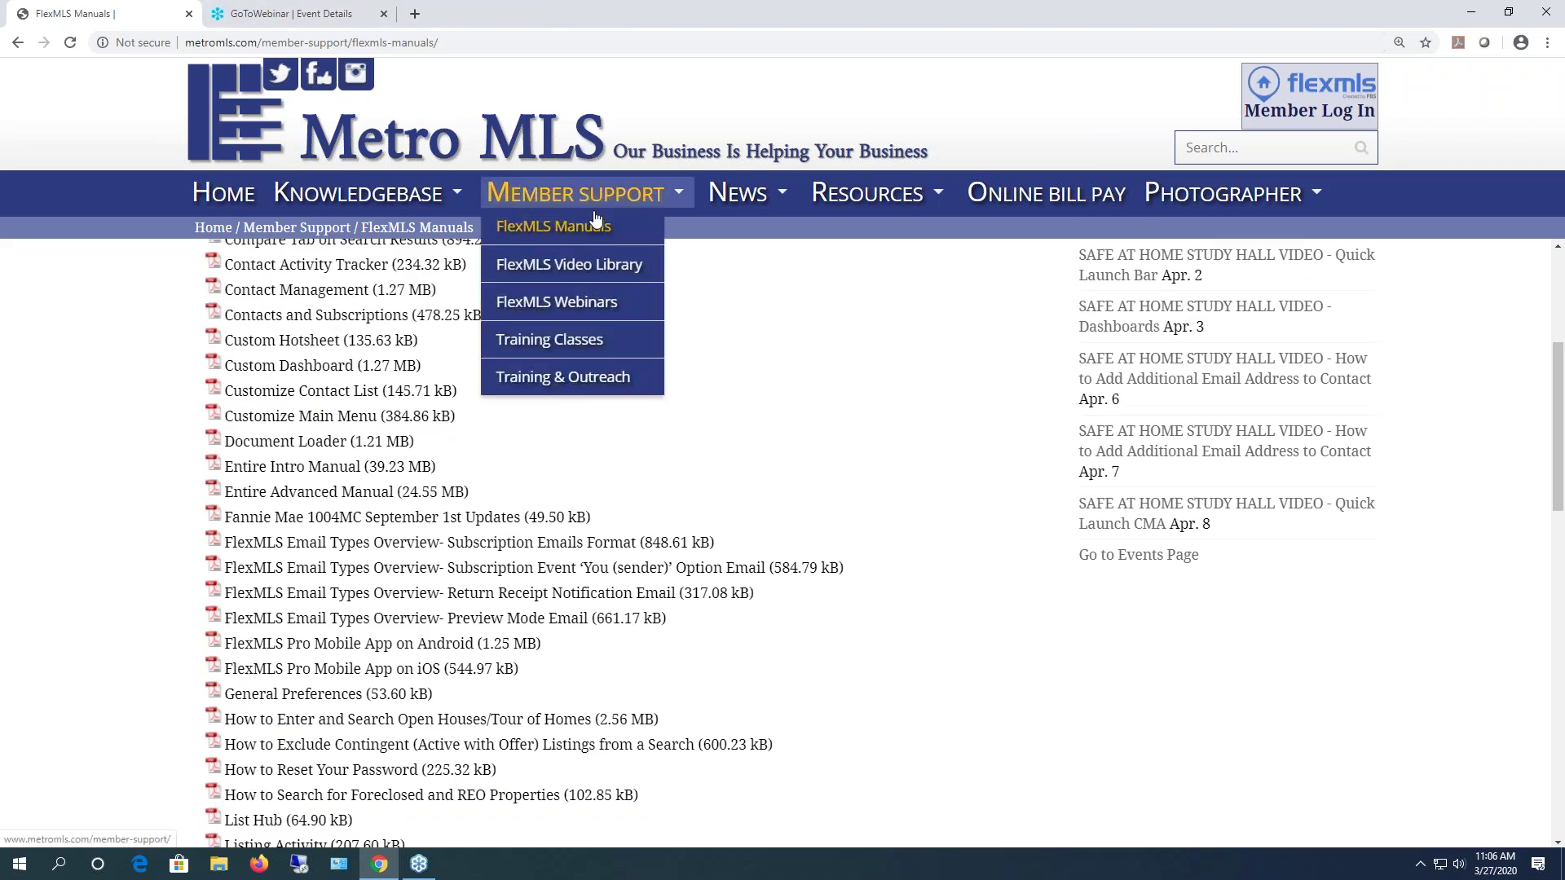
- Open the FlexMLS Video Library and scroll through its training video categories
click(594, 264)
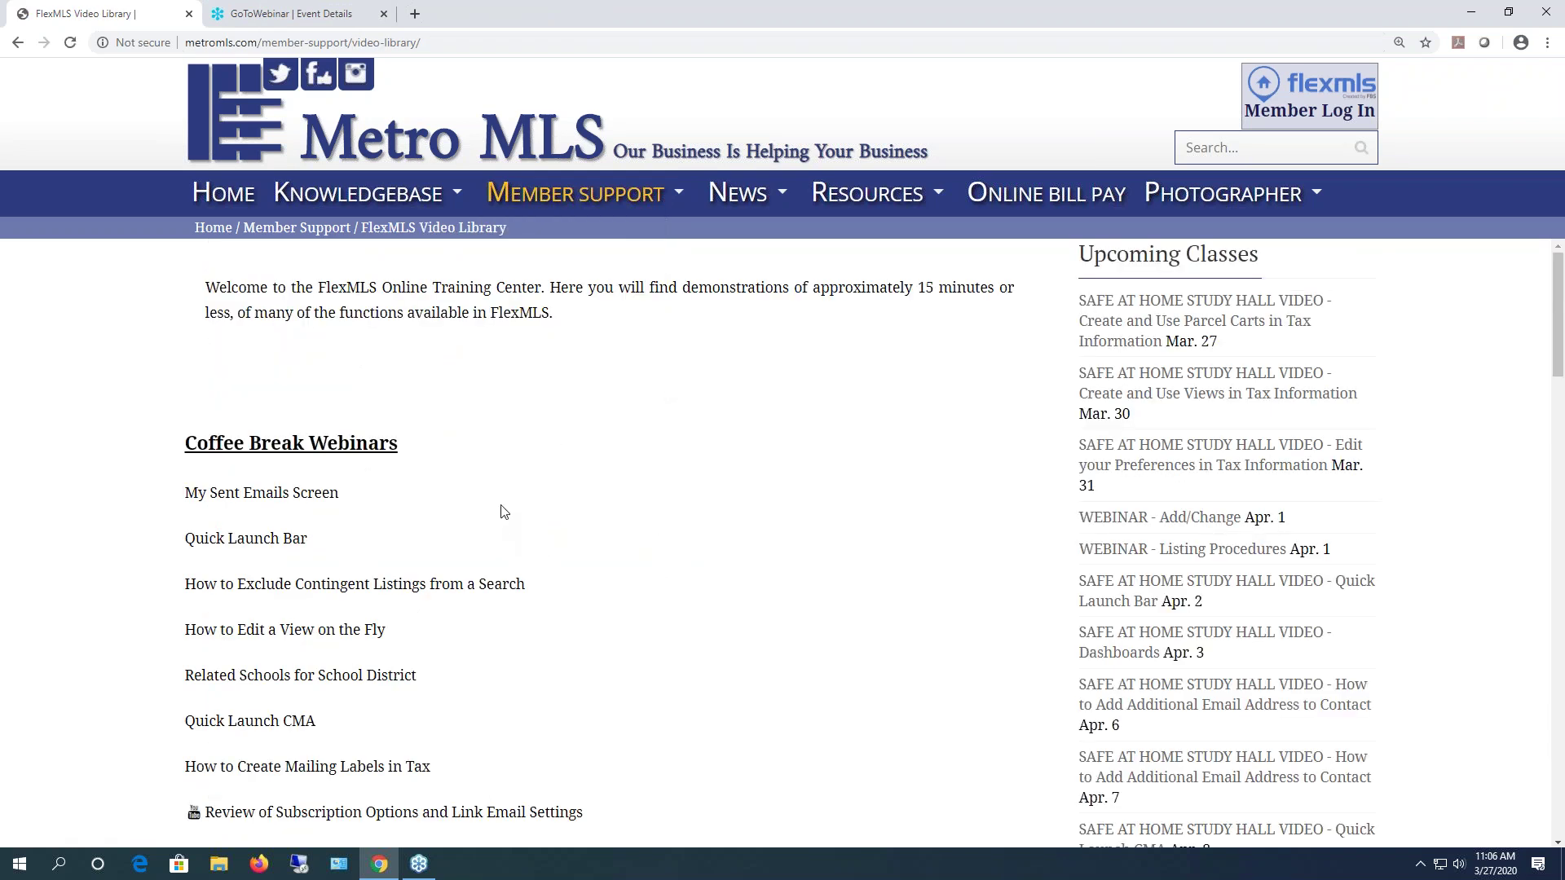
scroll(503, 512, down, 2)
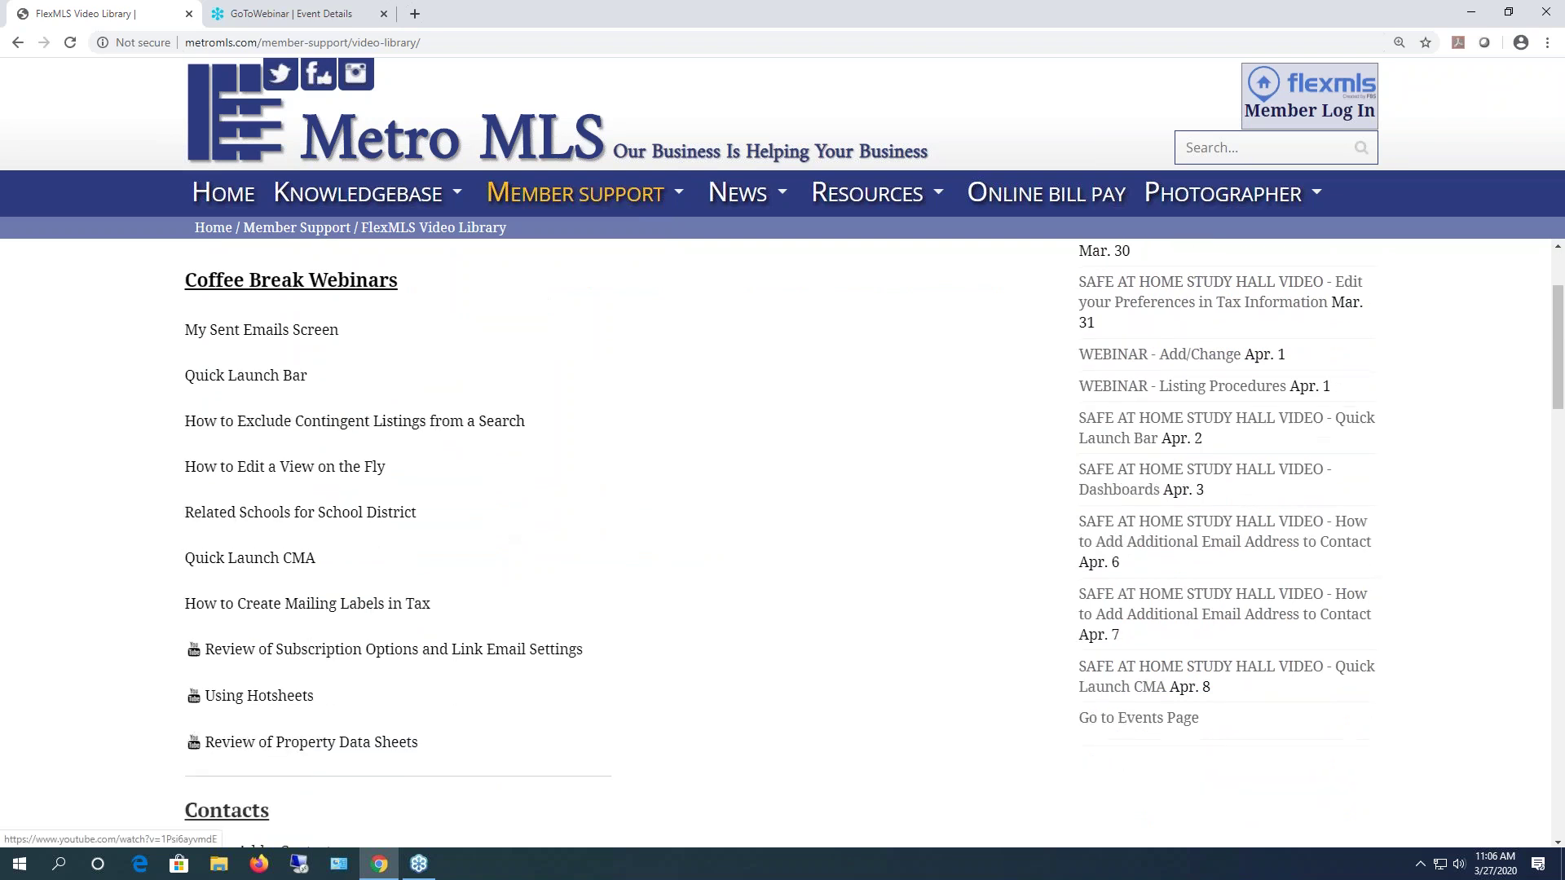
scroll(714, 500, down, 6)
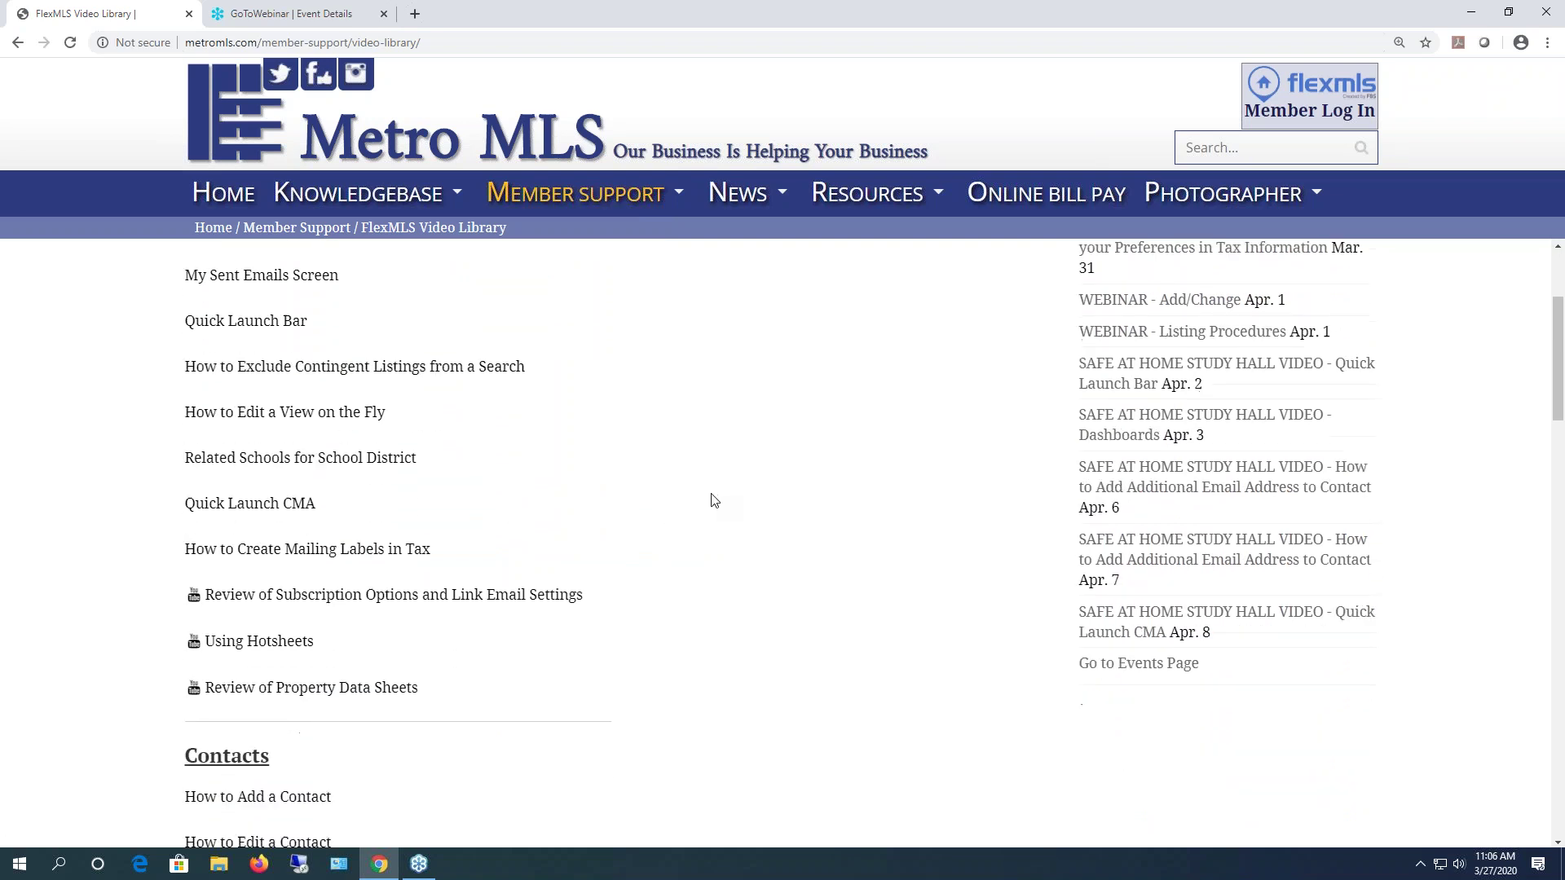
mouse_move(575, 200)
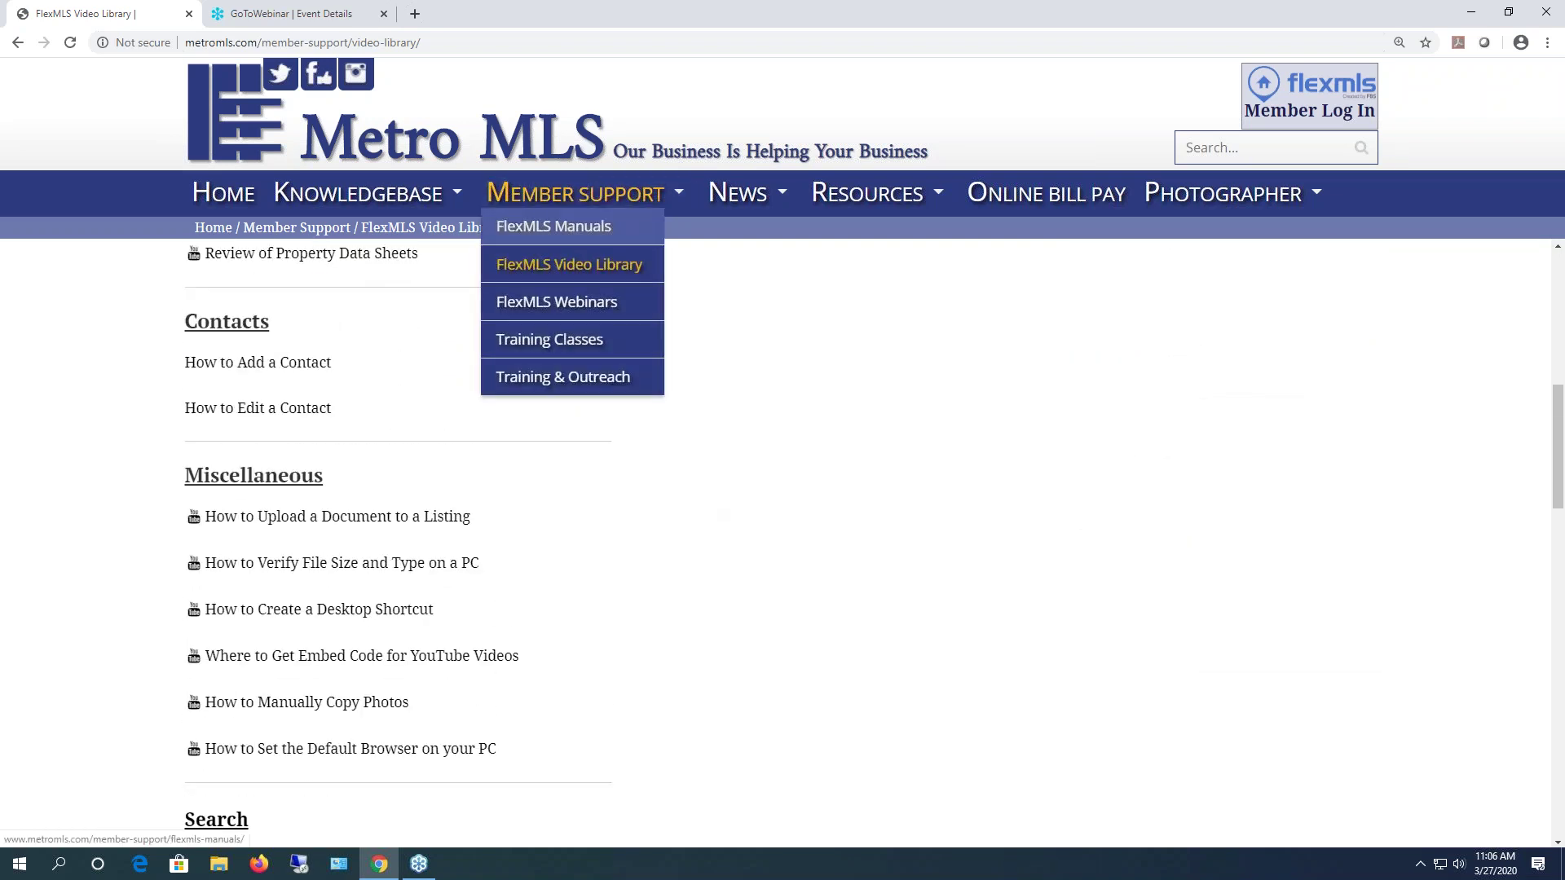
- Open the FlexMLS Webinars list and page through to entries 51 to 87 of 87
click(557, 305)
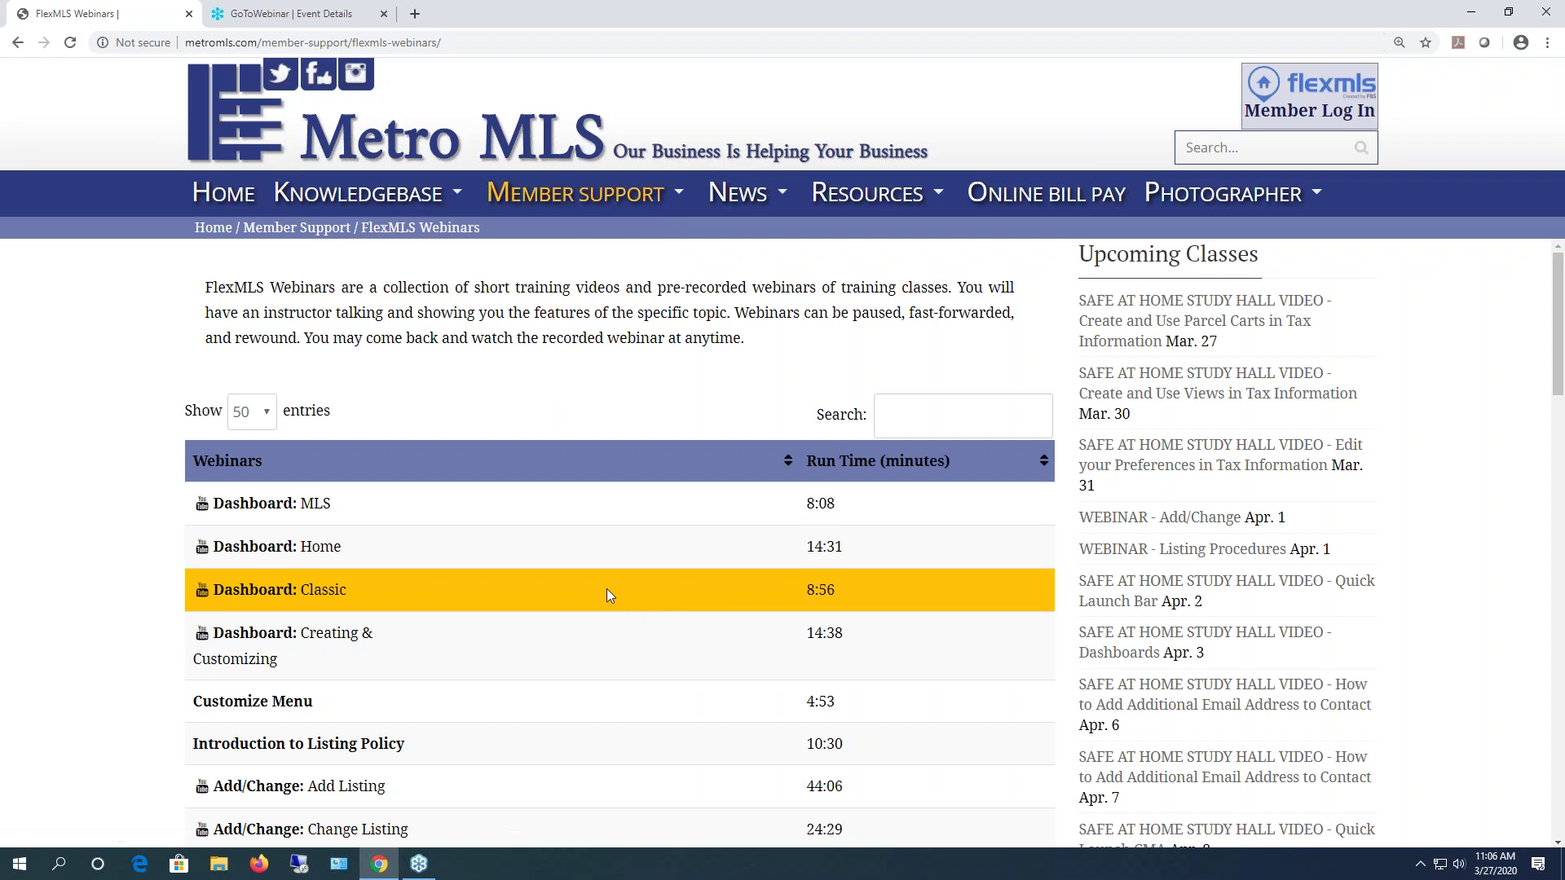
scroll(333, 562, down, 3)
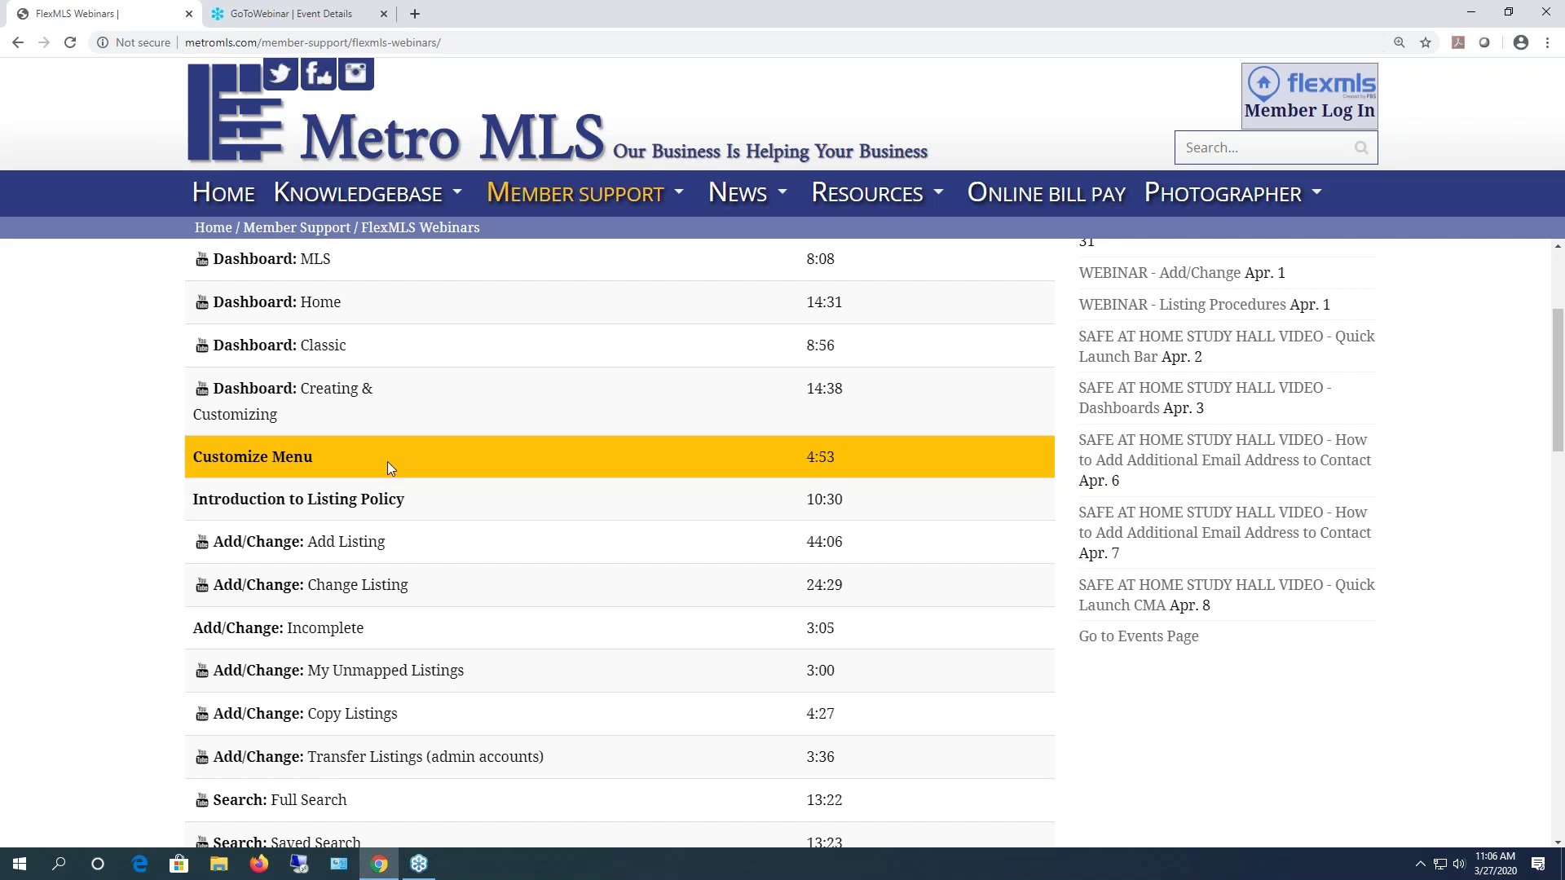
scroll(478, 395, up, 1)
scroll(478, 398, up, 1)
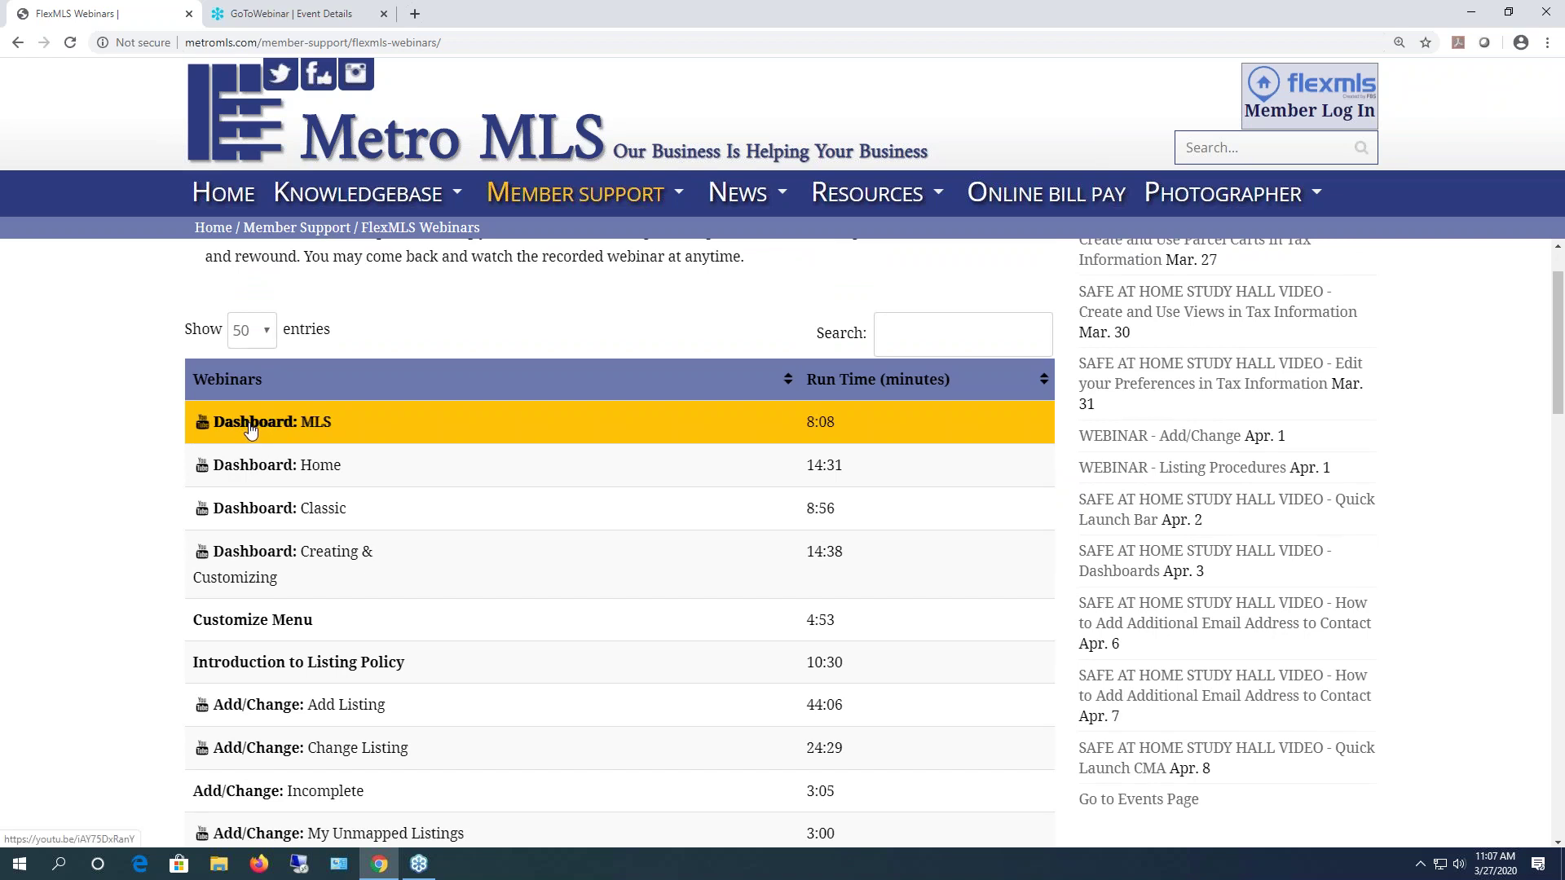
scroll(250, 429, down, 1)
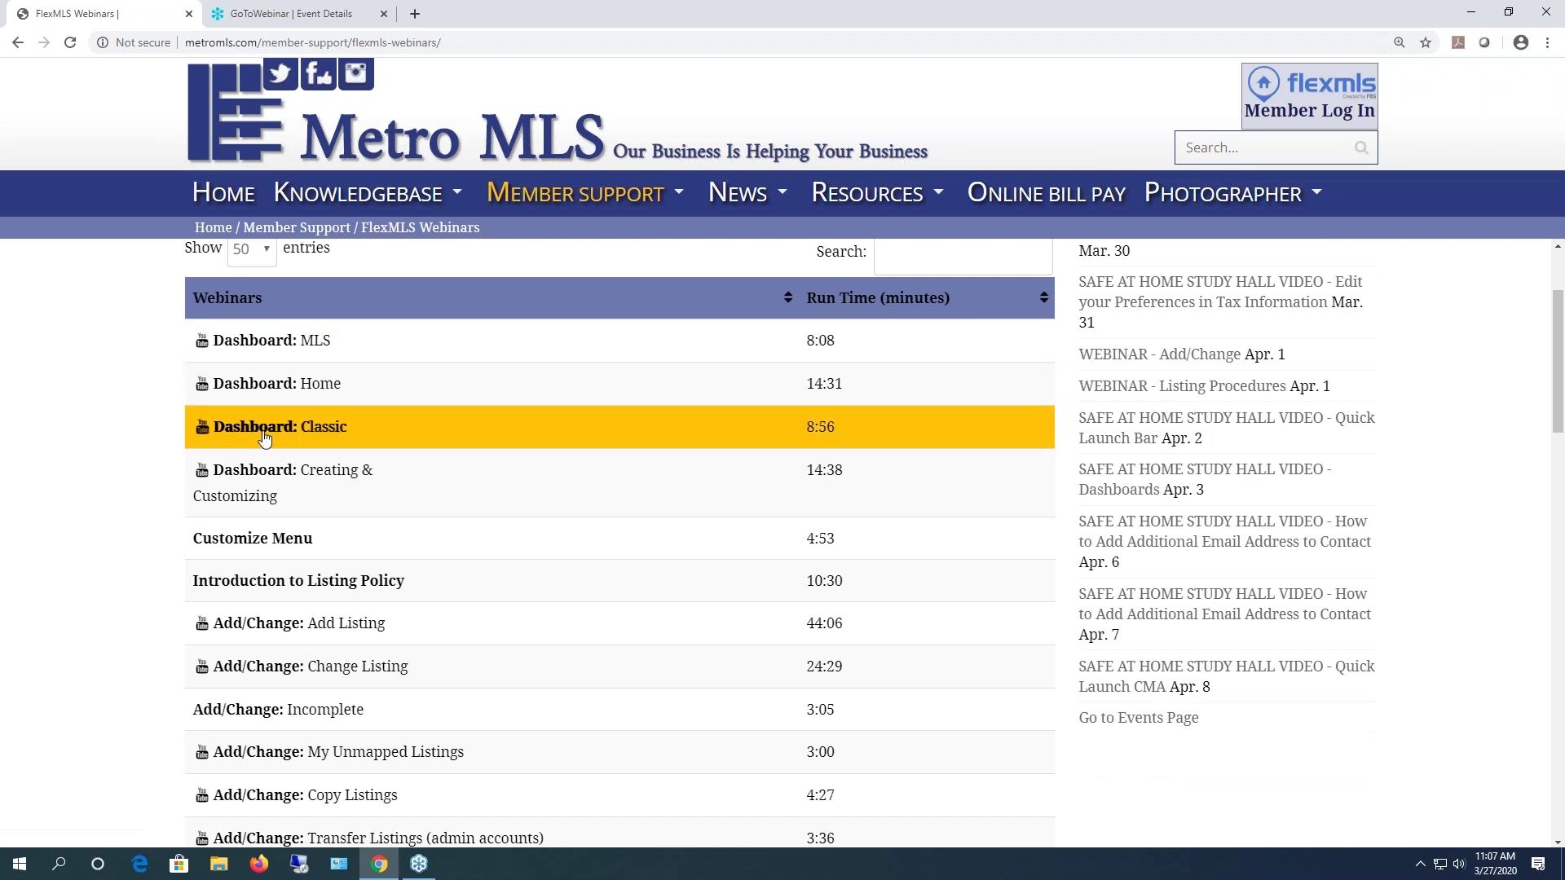
scroll(259, 544, down, 2)
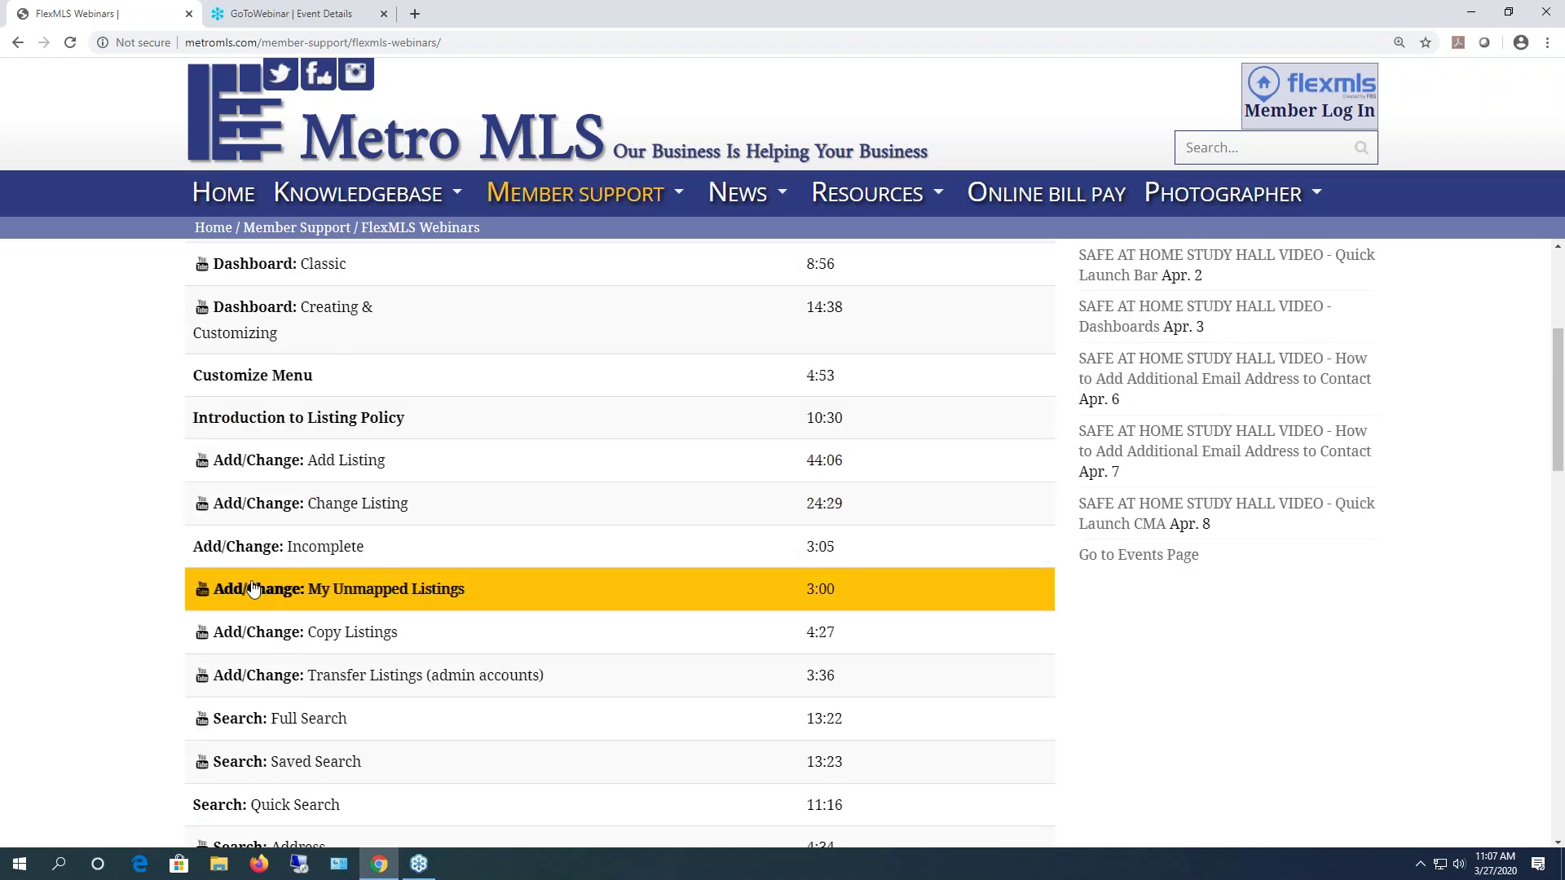
scroll(253, 589, down, 6)
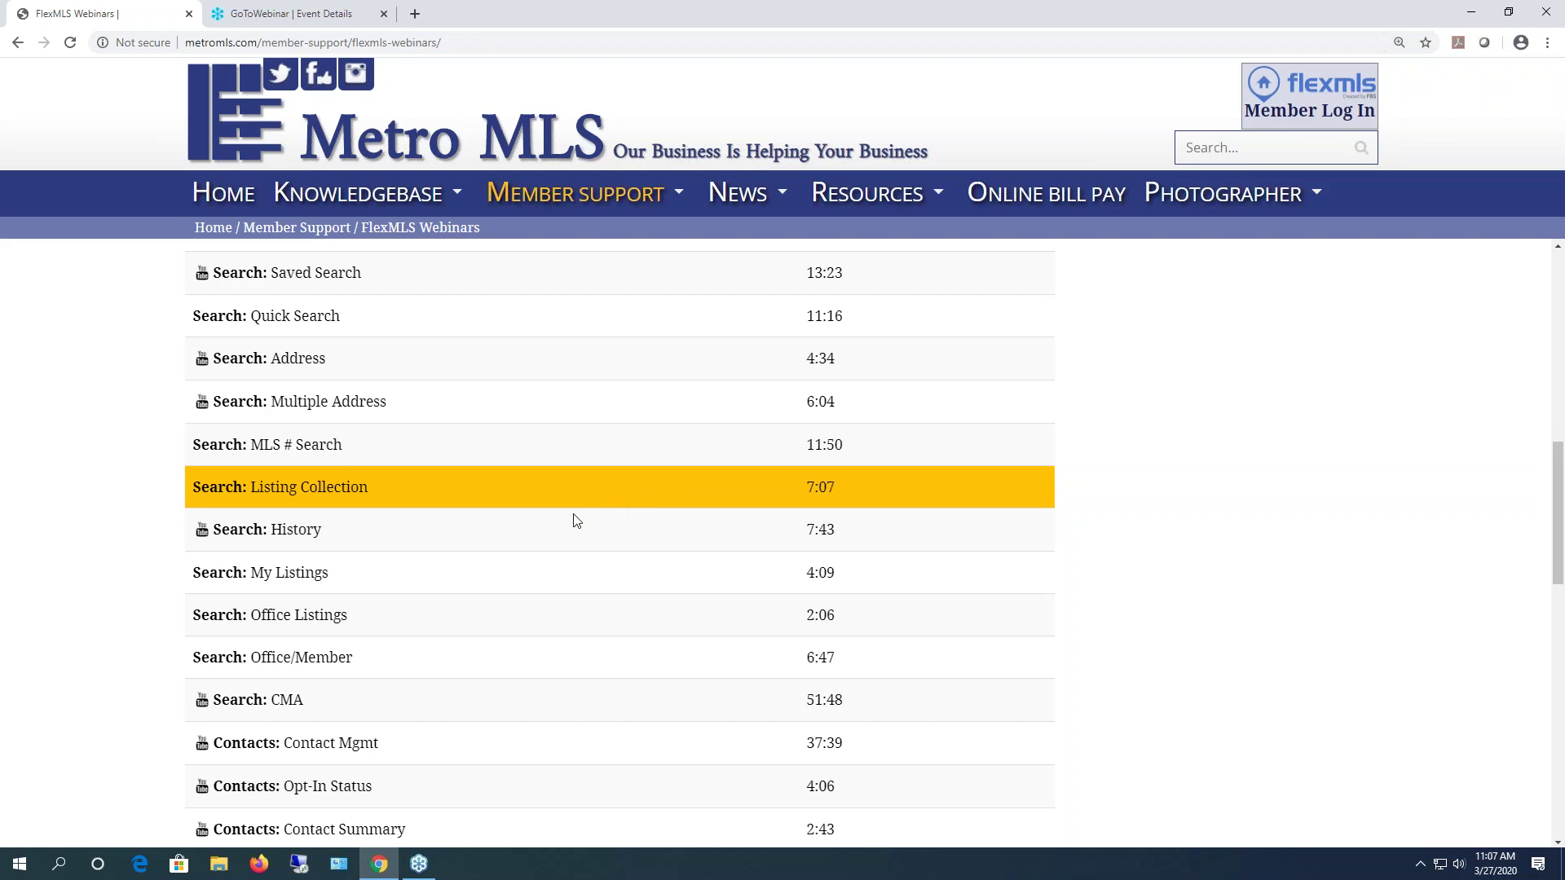
scroll(643, 600, up, 9)
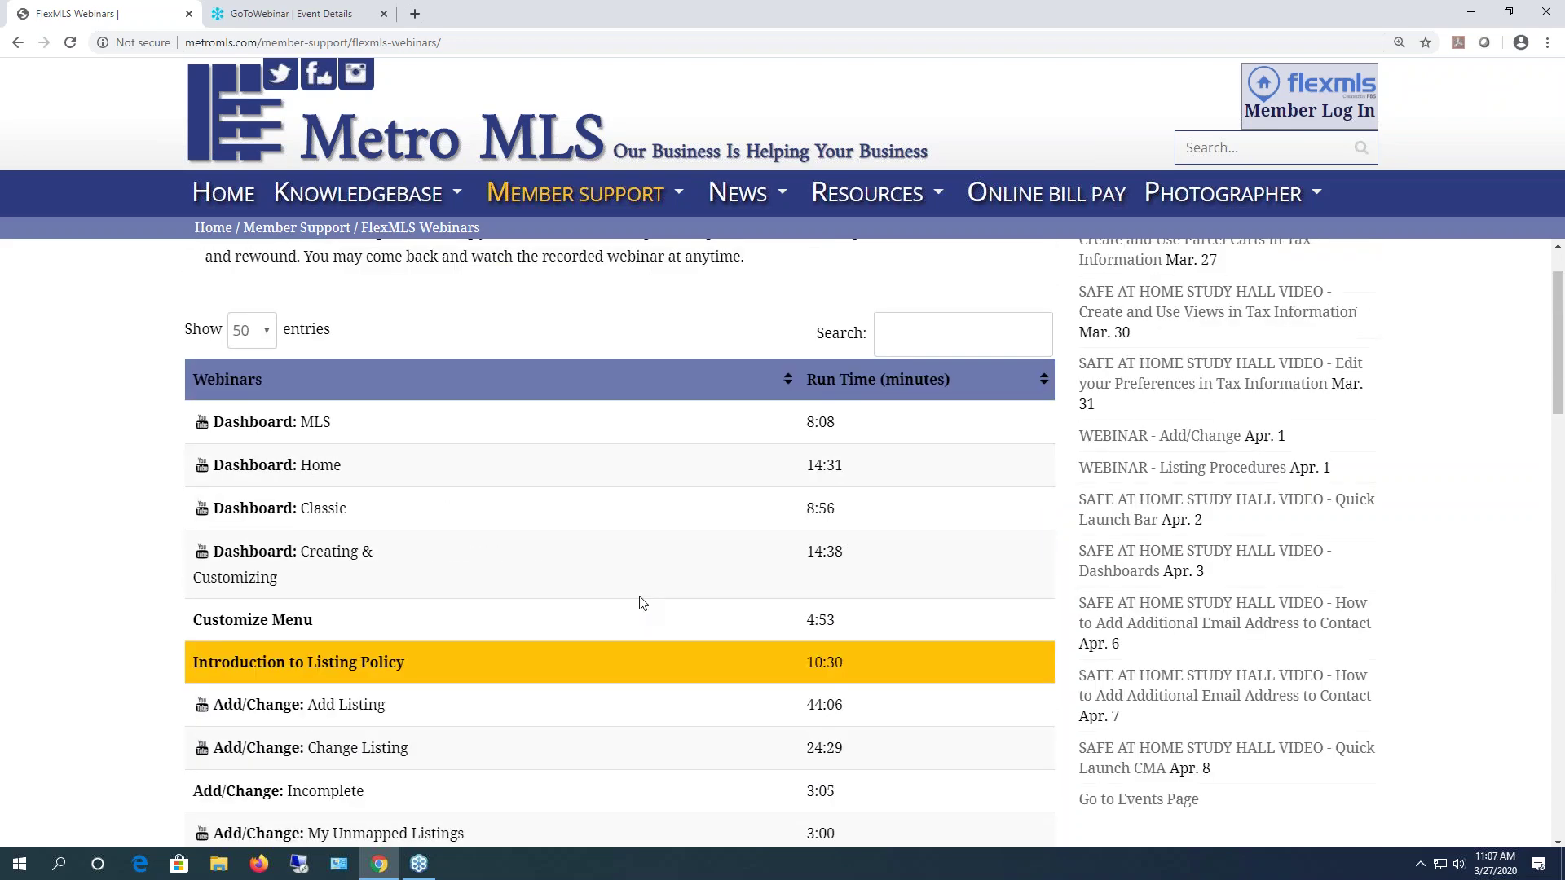
scroll(613, 623, down, 10)
scroll(613, 615, down, 14)
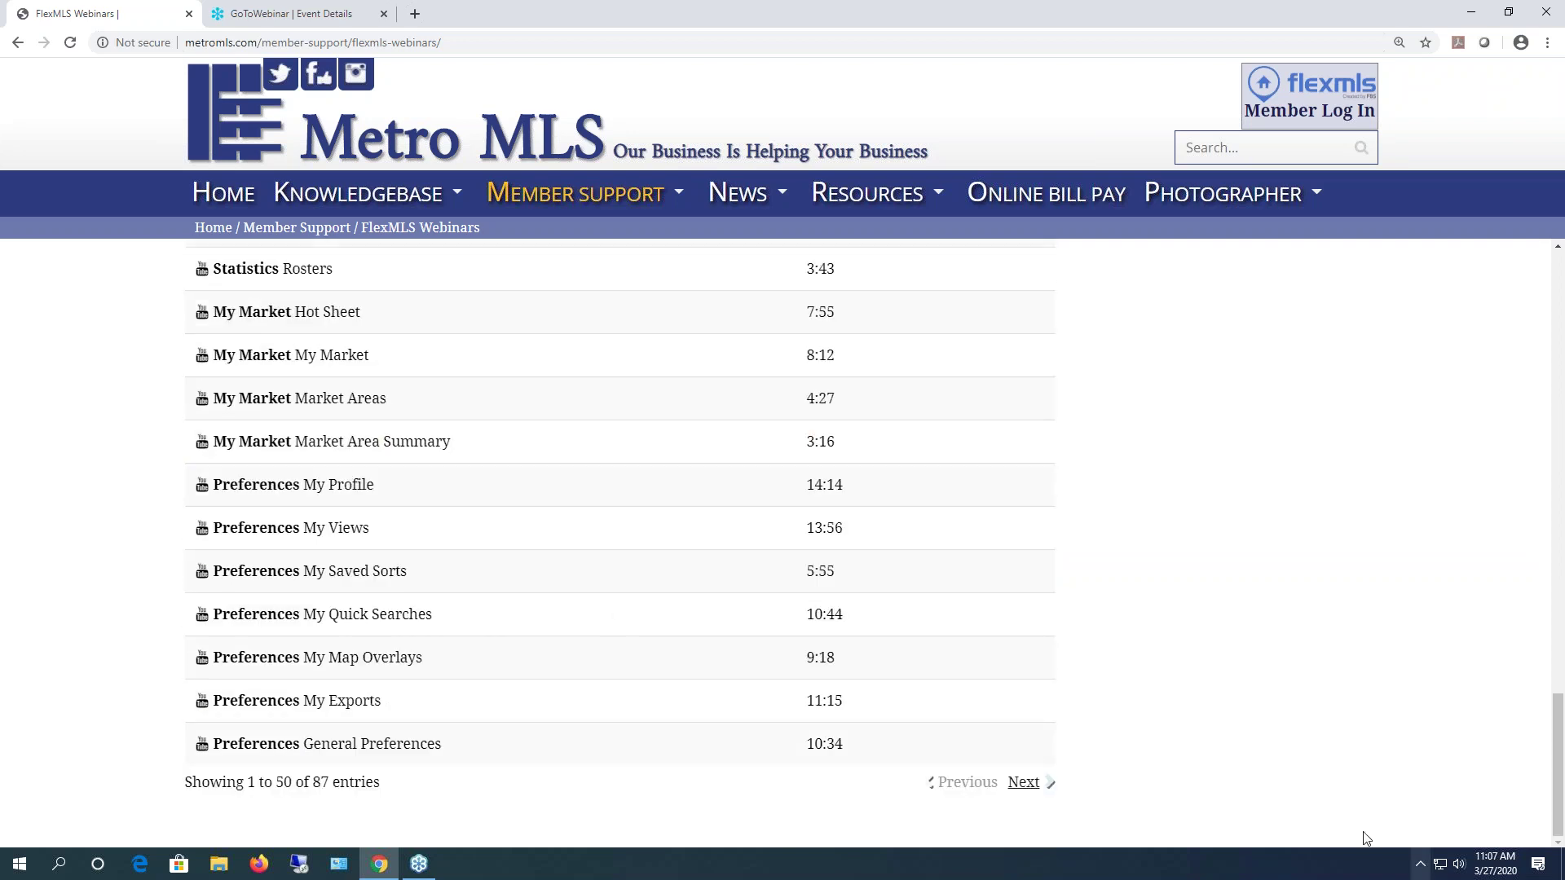
click(1024, 783)
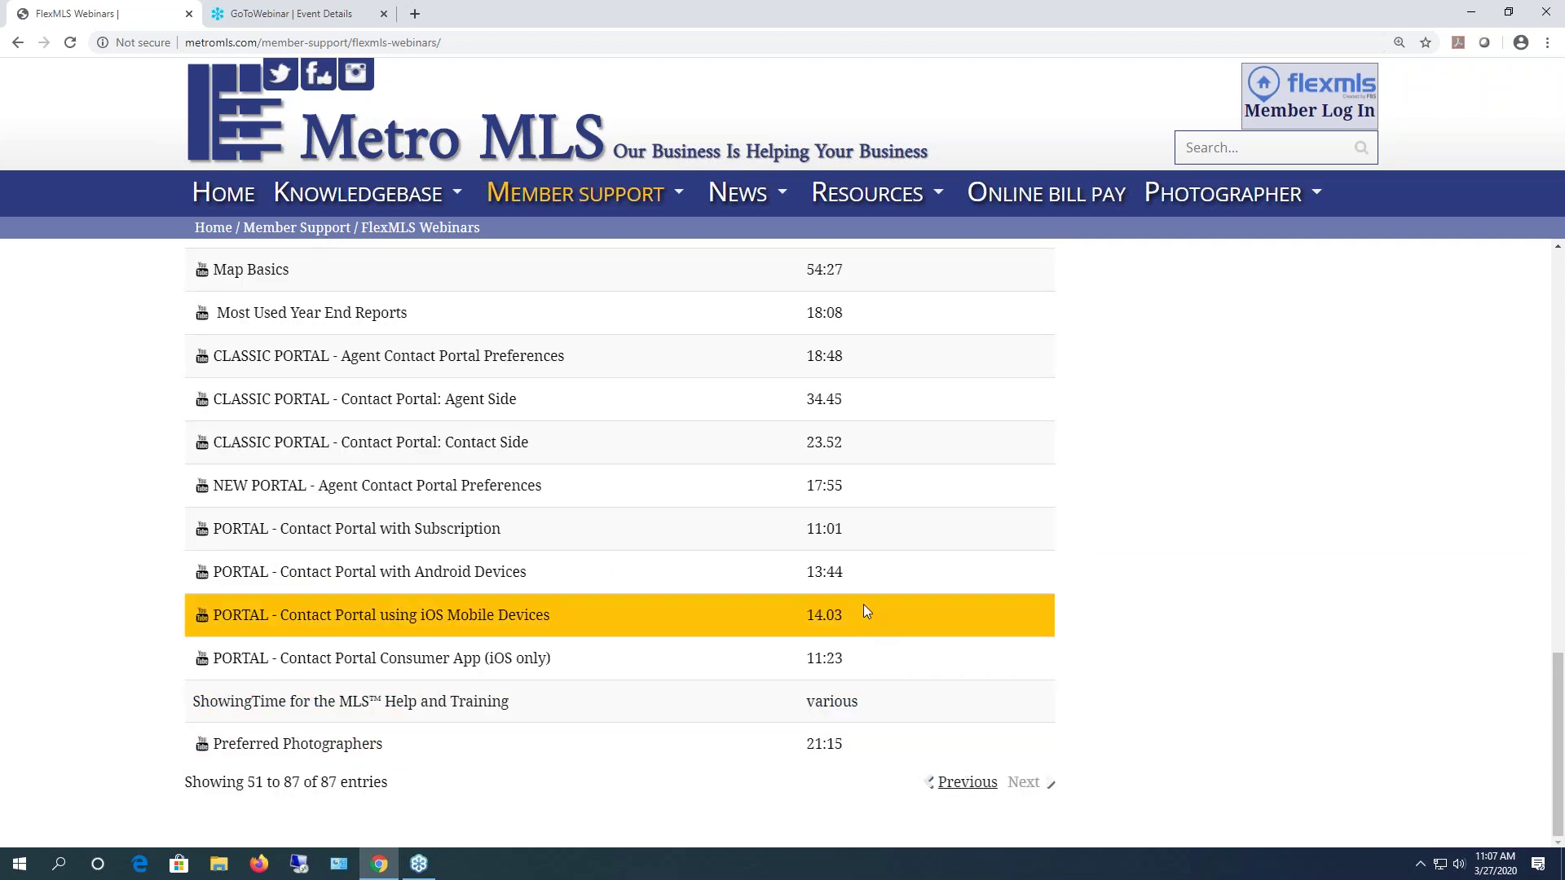
click(575, 194)
- Visit Training & Outreach, then the Training Classes calendar and the Mar. 27 Parcel Carts class
click(547, 380)
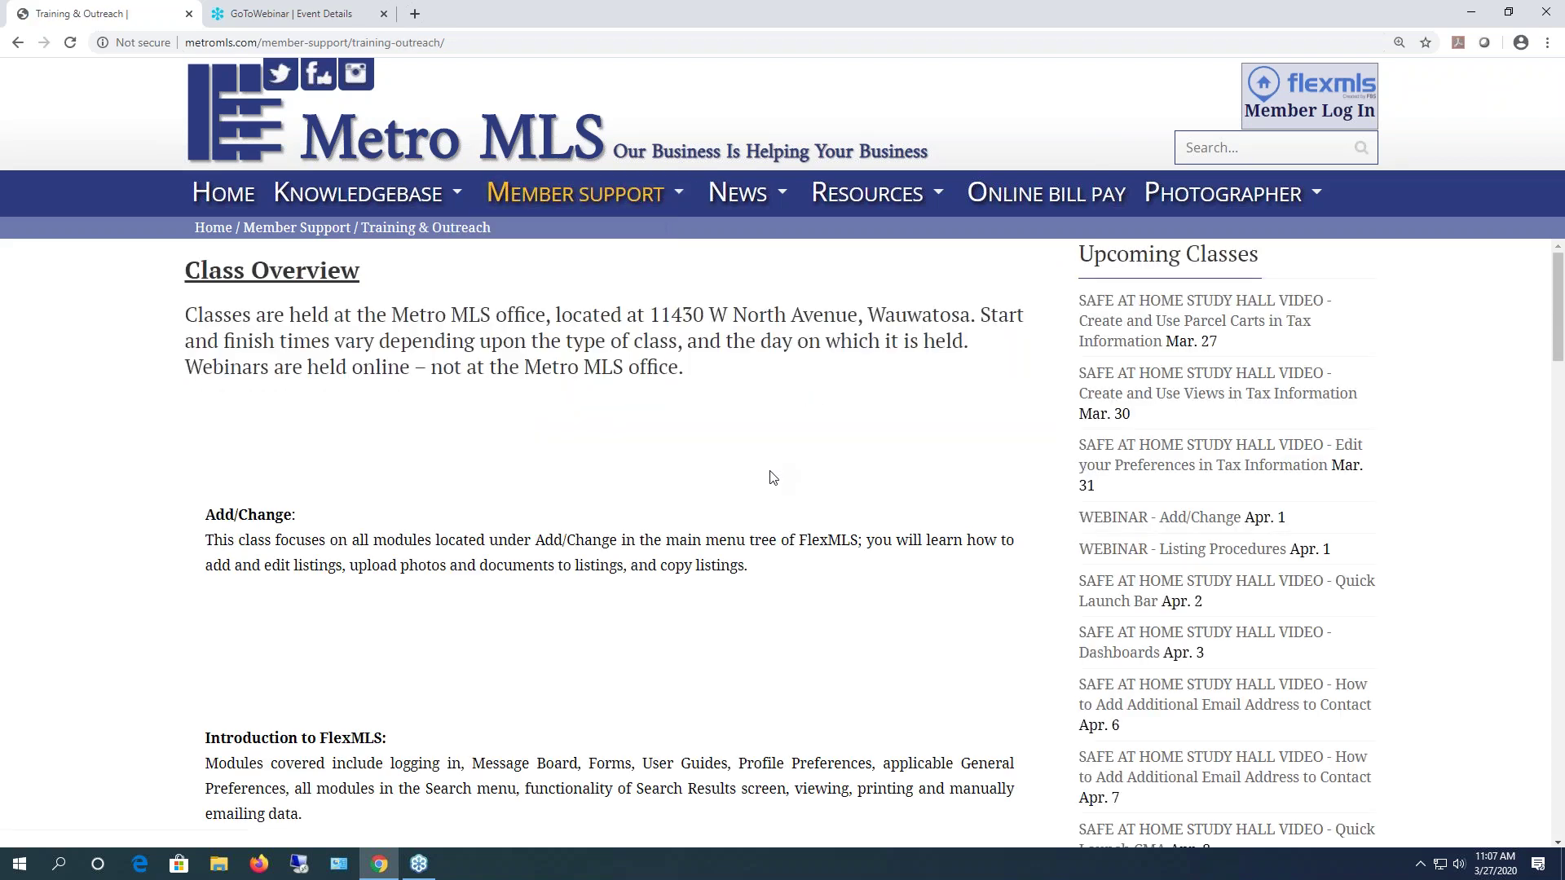
scroll(772, 478, down, 4)
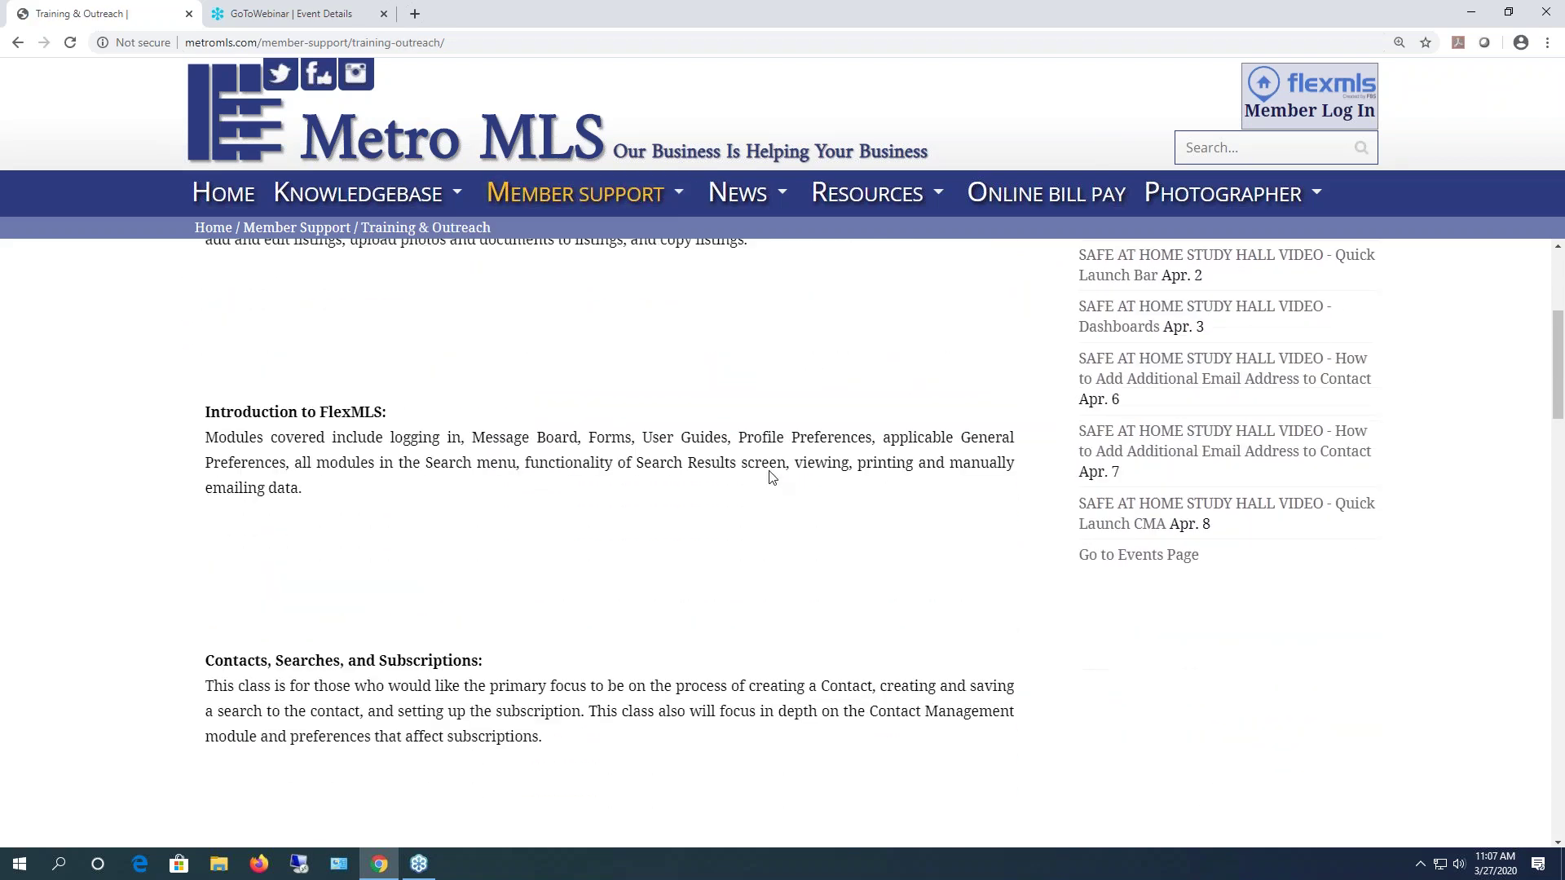
mouse_move(581, 220)
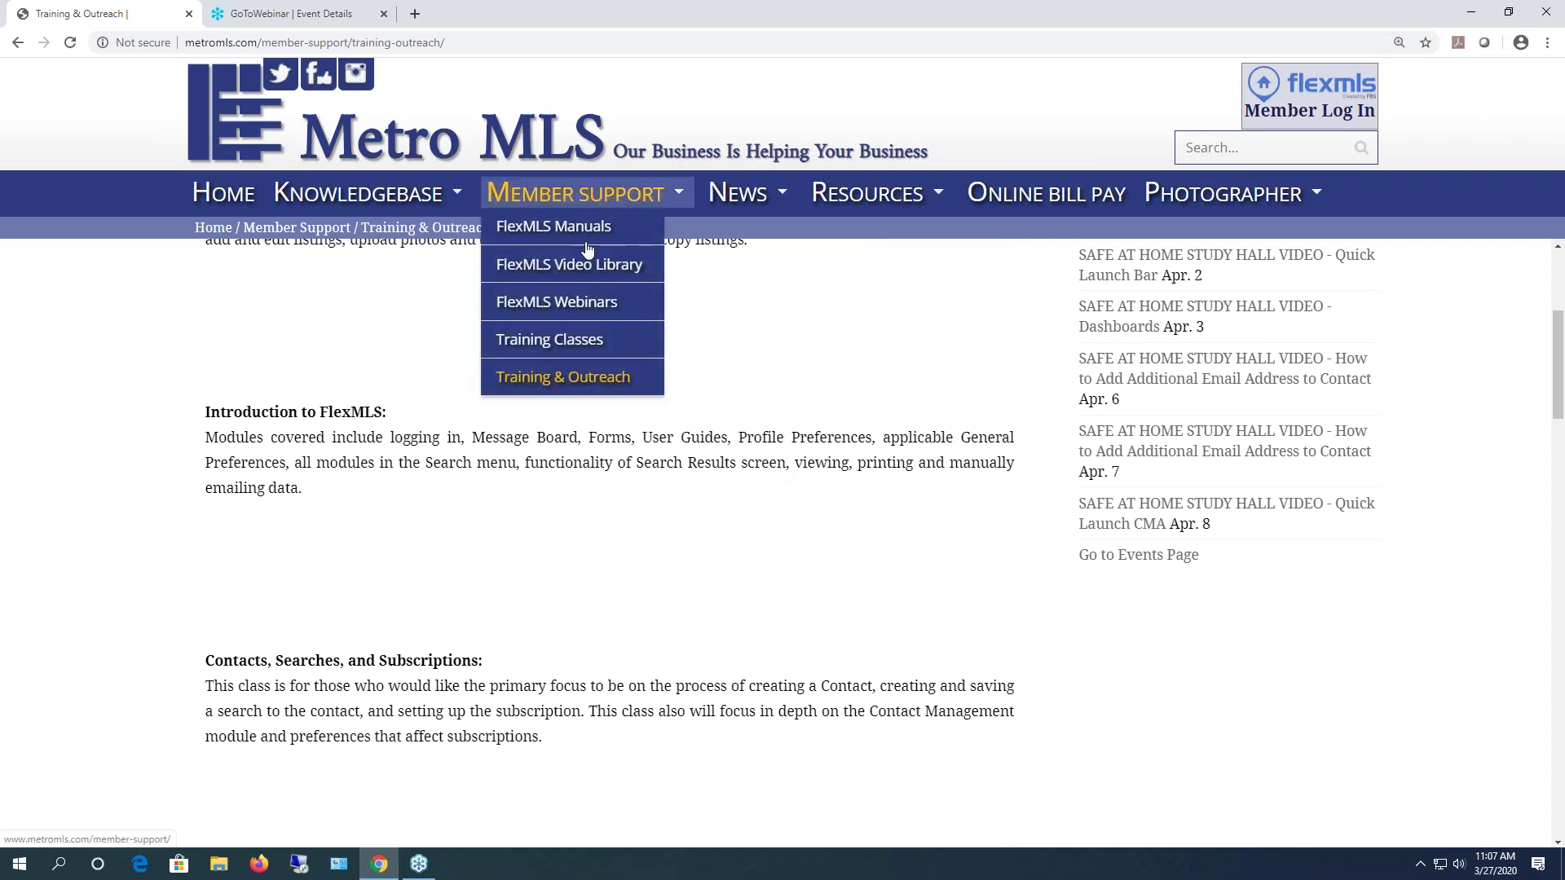
click(581, 348)
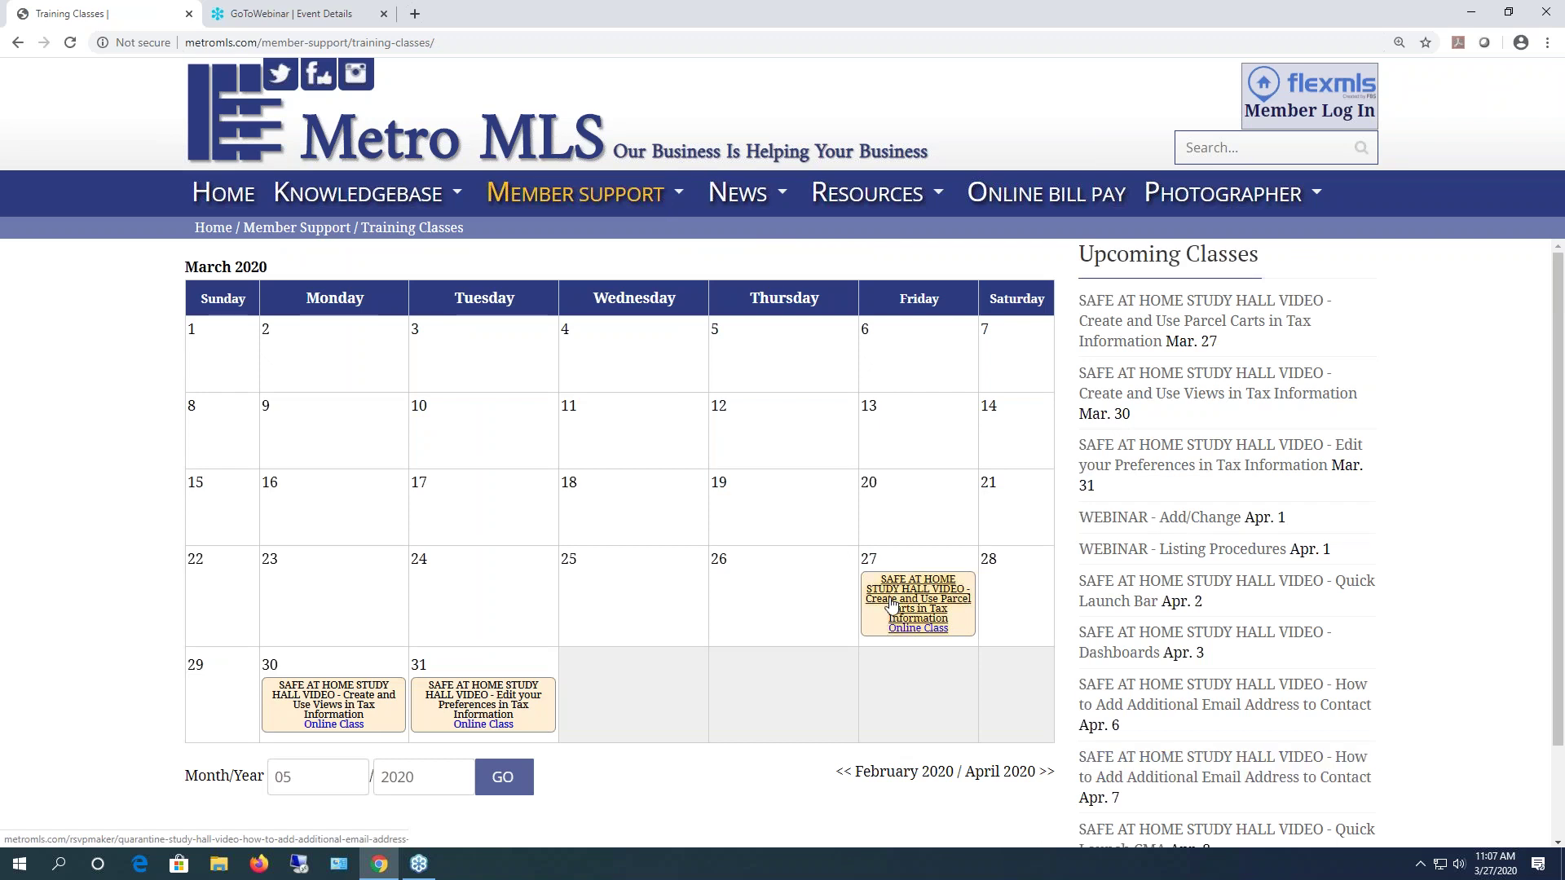
click(905, 587)
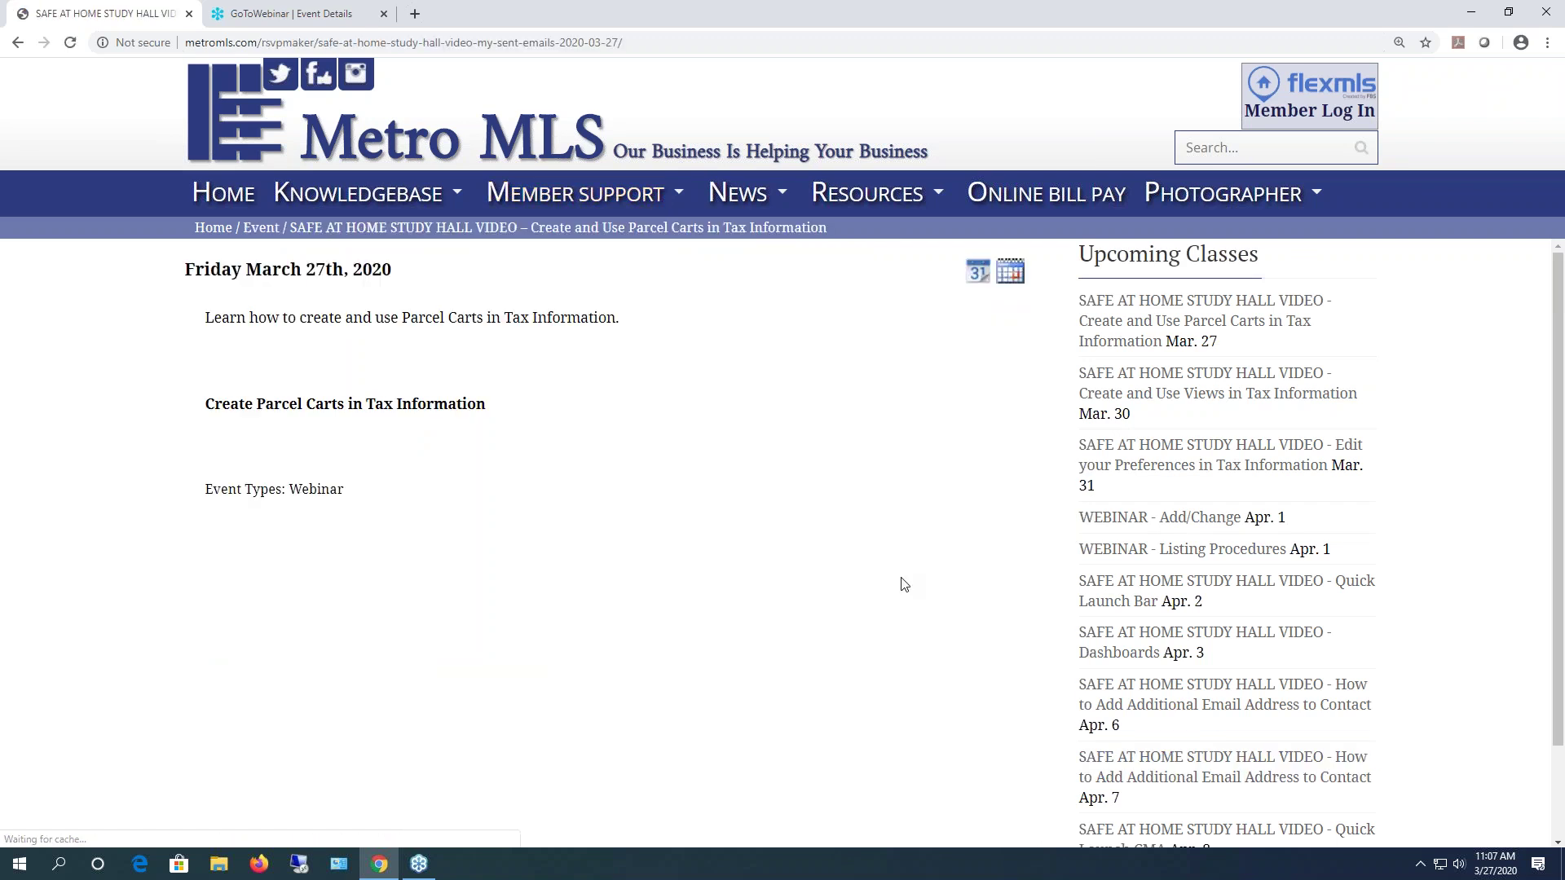
- Return to the Training & Outreach page and review its class overview and course descriptions
mouse_move(513, 192)
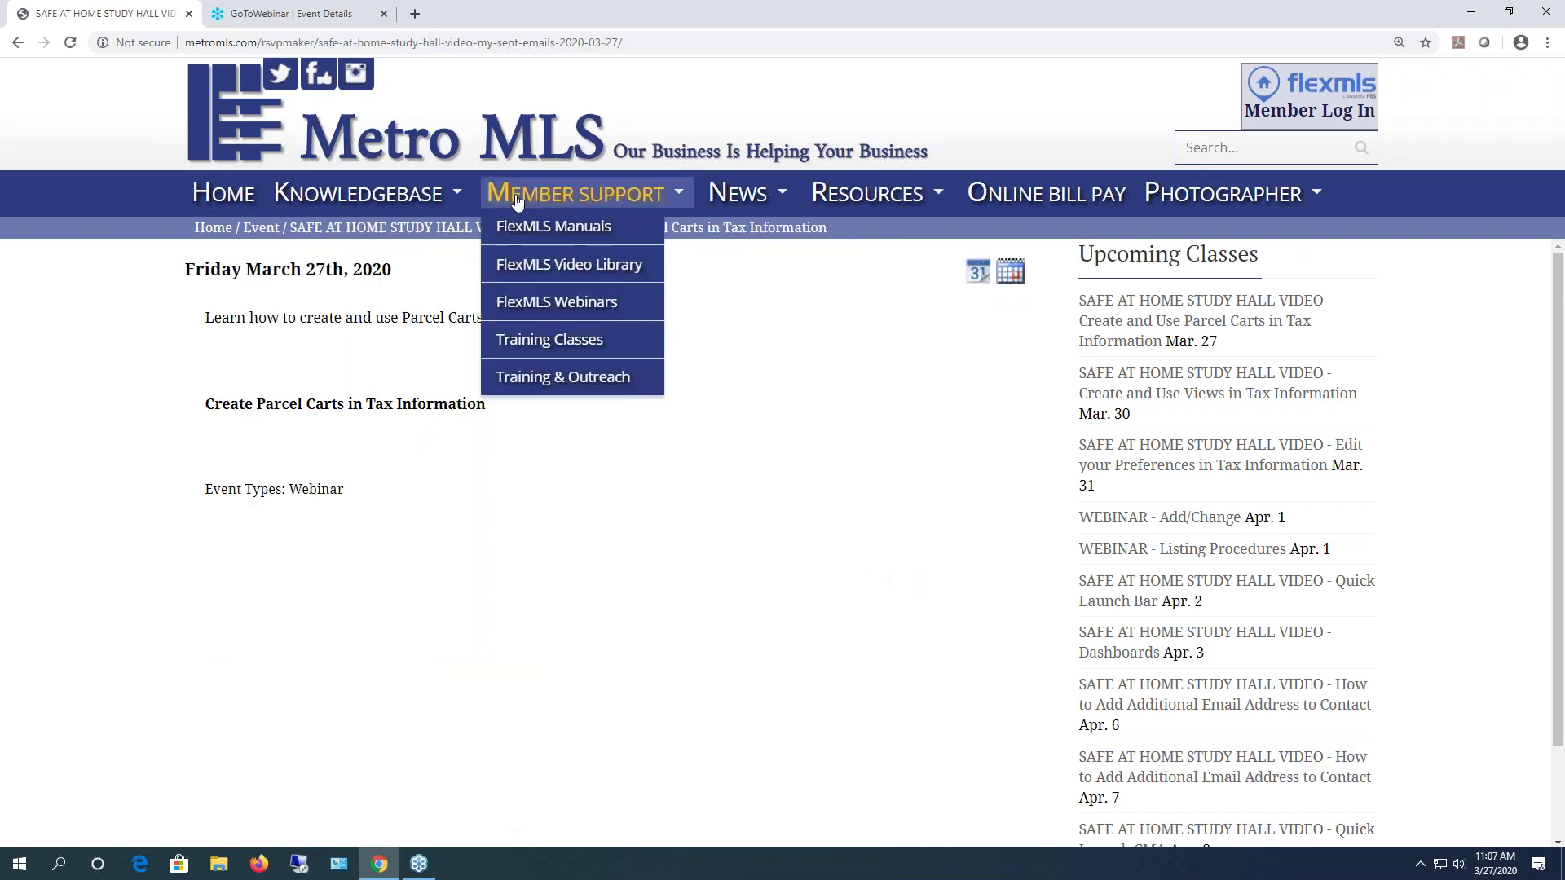
click(580, 379)
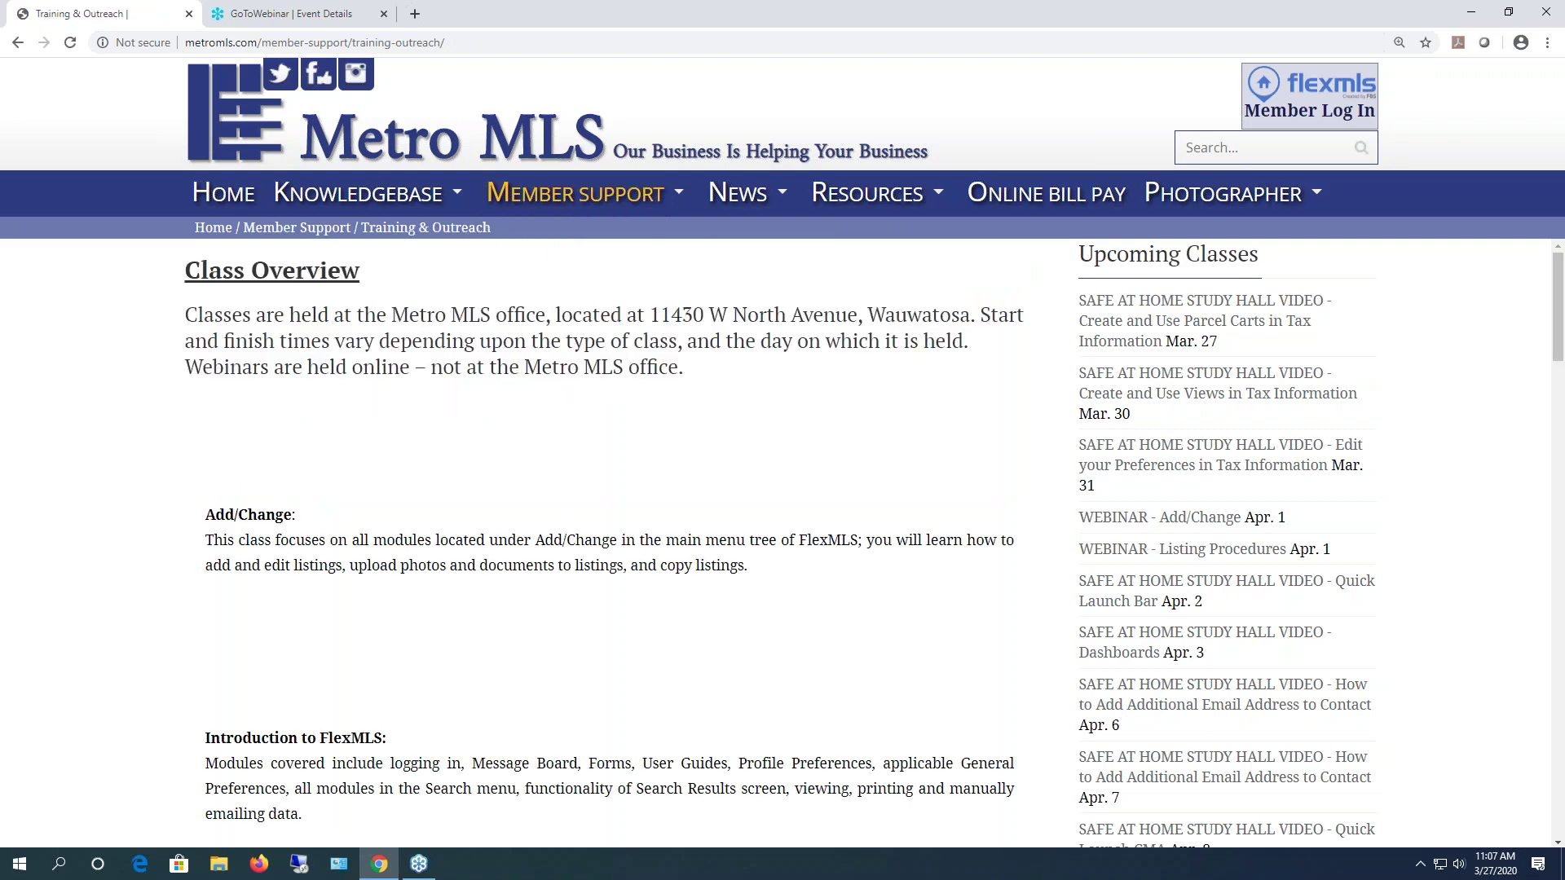
scroll(586, 400, down, 10)
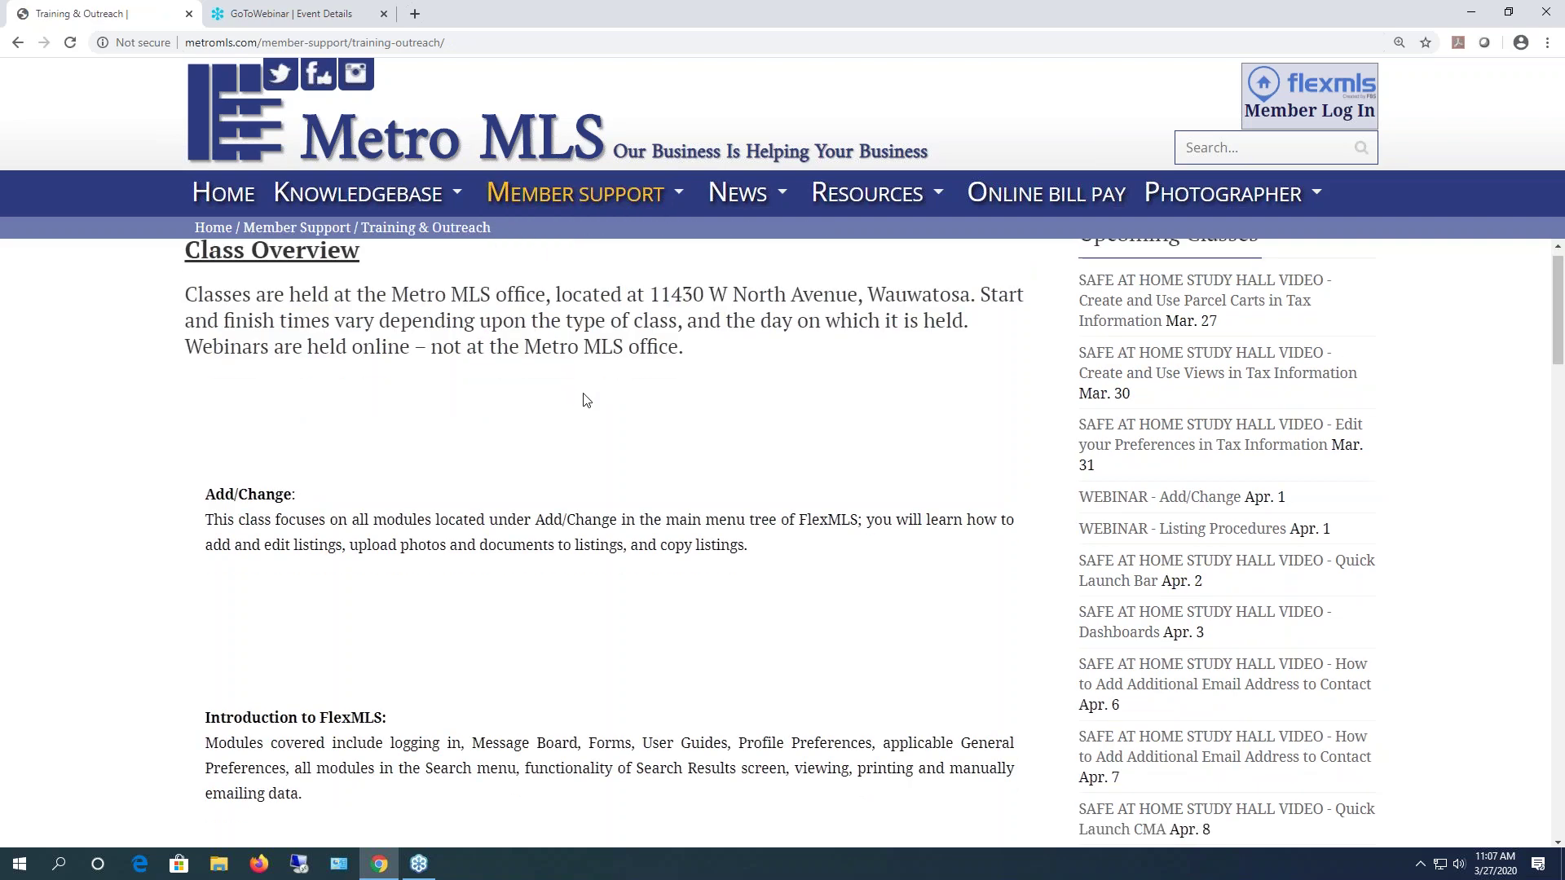
scroll(586, 399, up, 8)
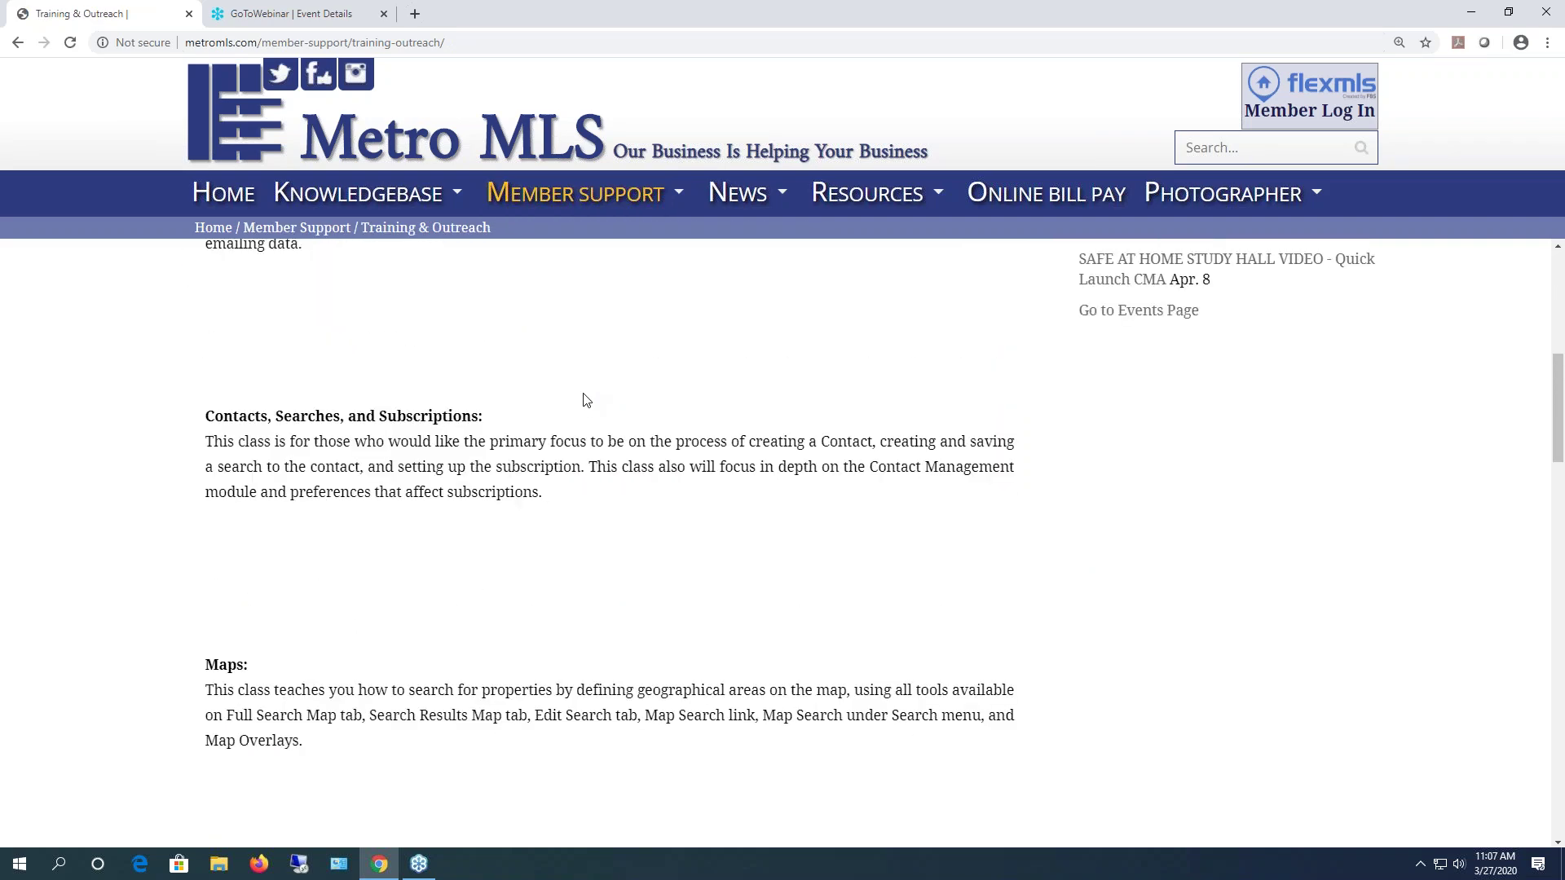
mouse_move(771, 188)
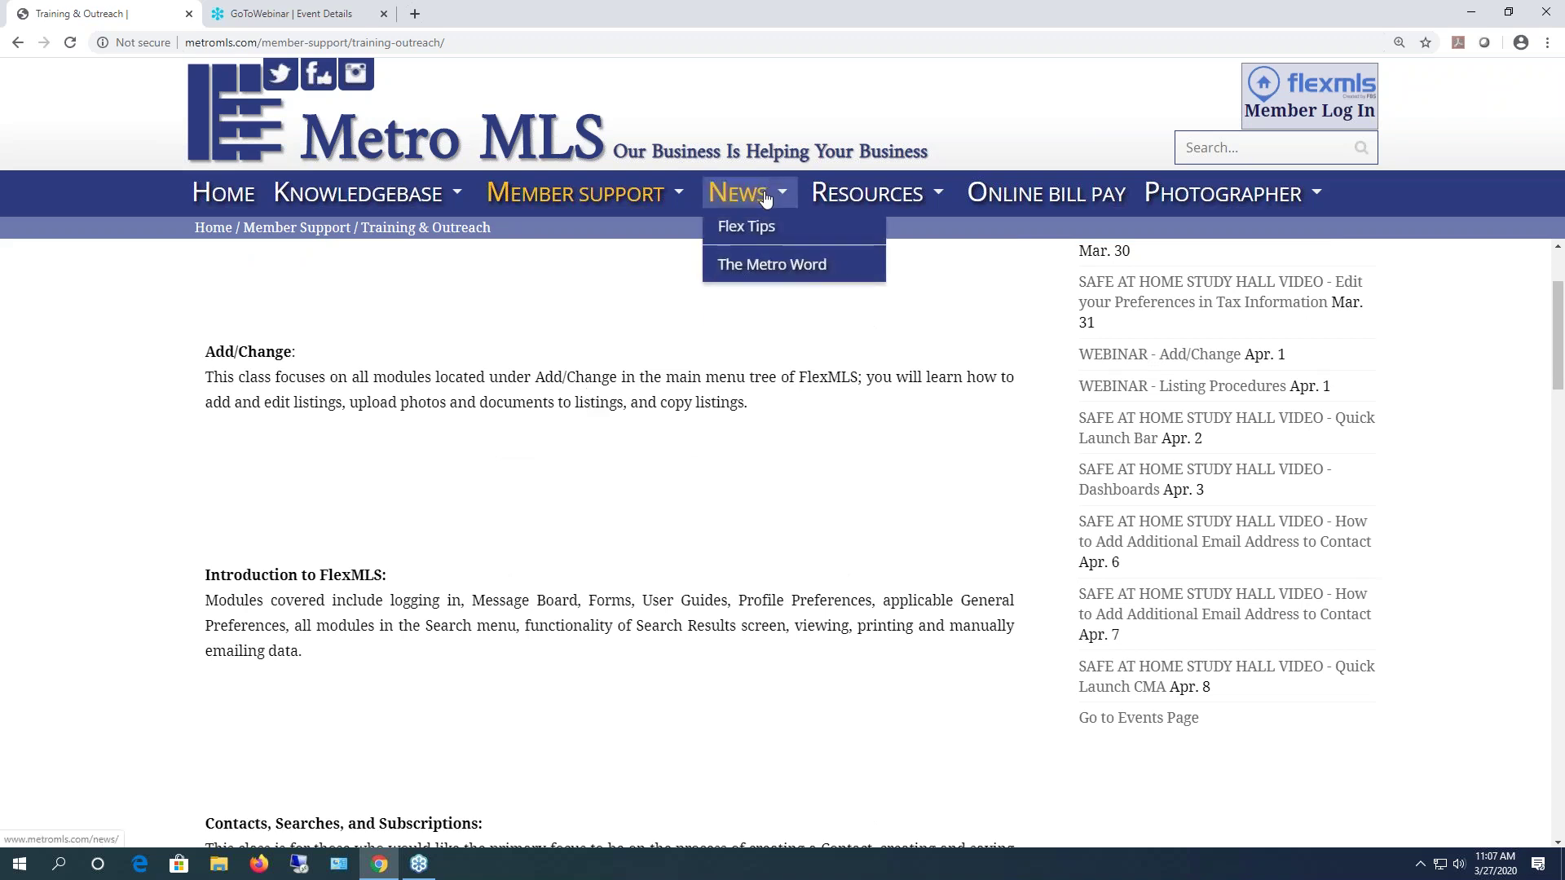
- Open News > Flex Tips and browse tips dated March 16, 2020 back to December 10, 2019
click(739, 233)
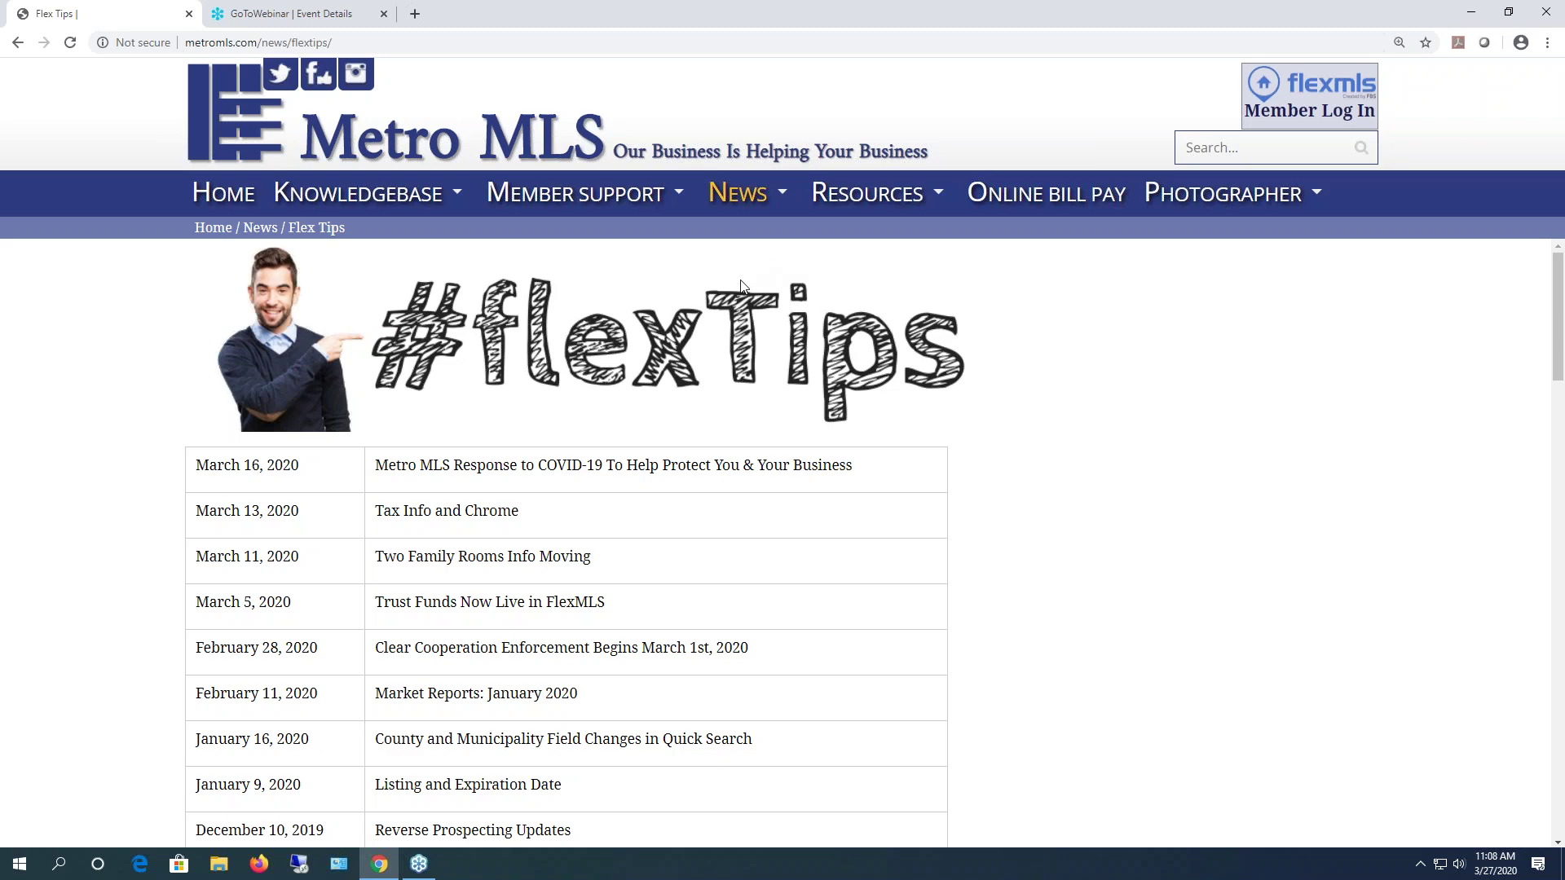
scroll(744, 287, down, 2)
scroll(896, 273, up, 2)
mouse_move(748, 202)
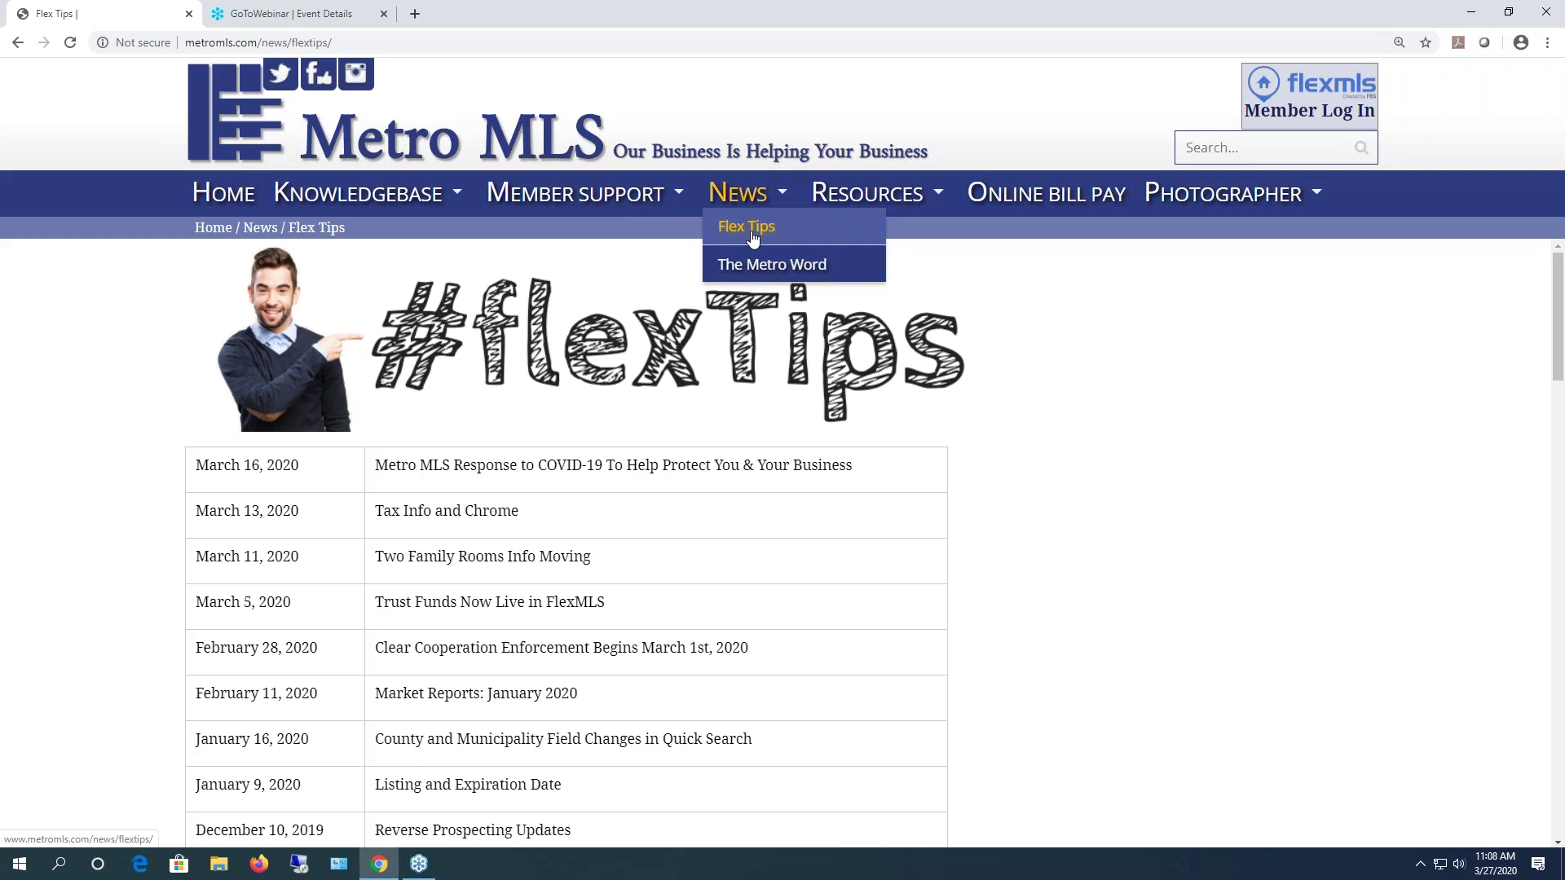
mouse_move(575, 193)
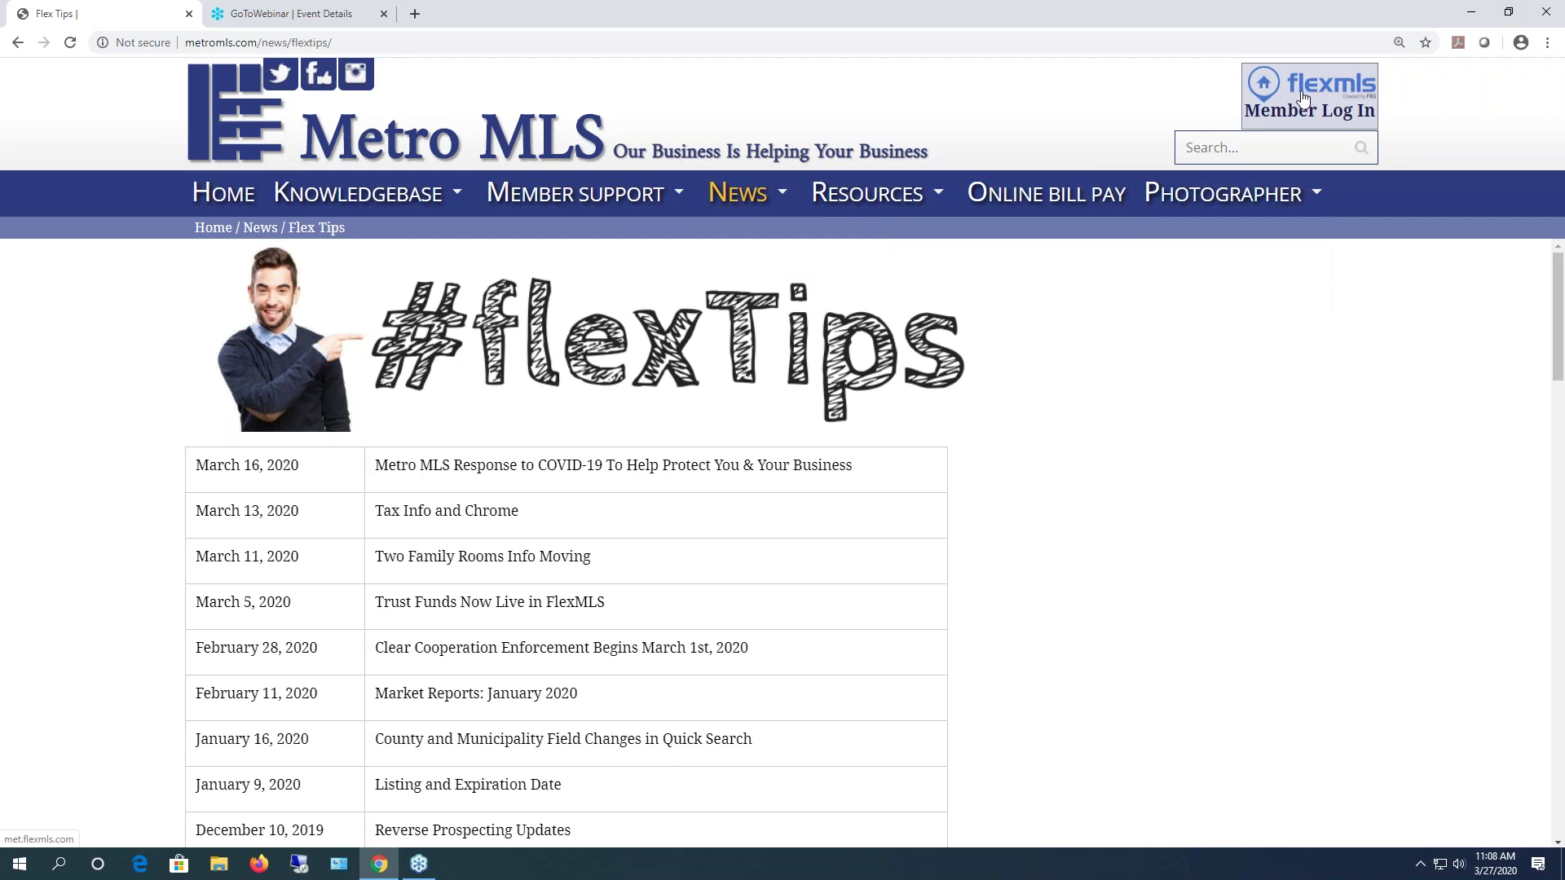
- Open the FlexMLS member login in a new tab and log out, confirming with OK
click(1302, 98)
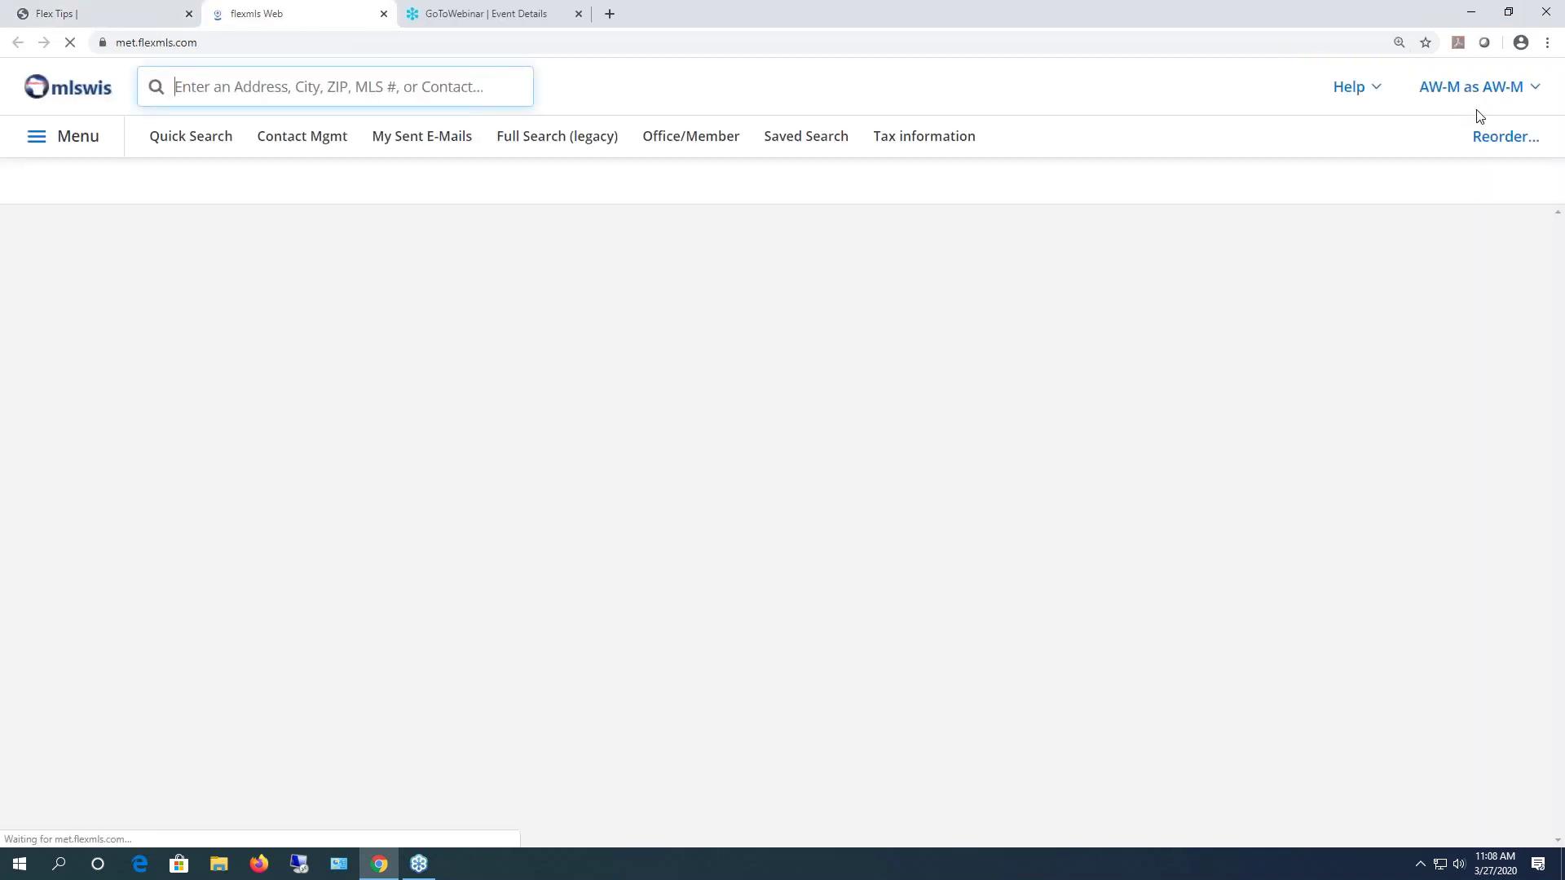
click(1528, 88)
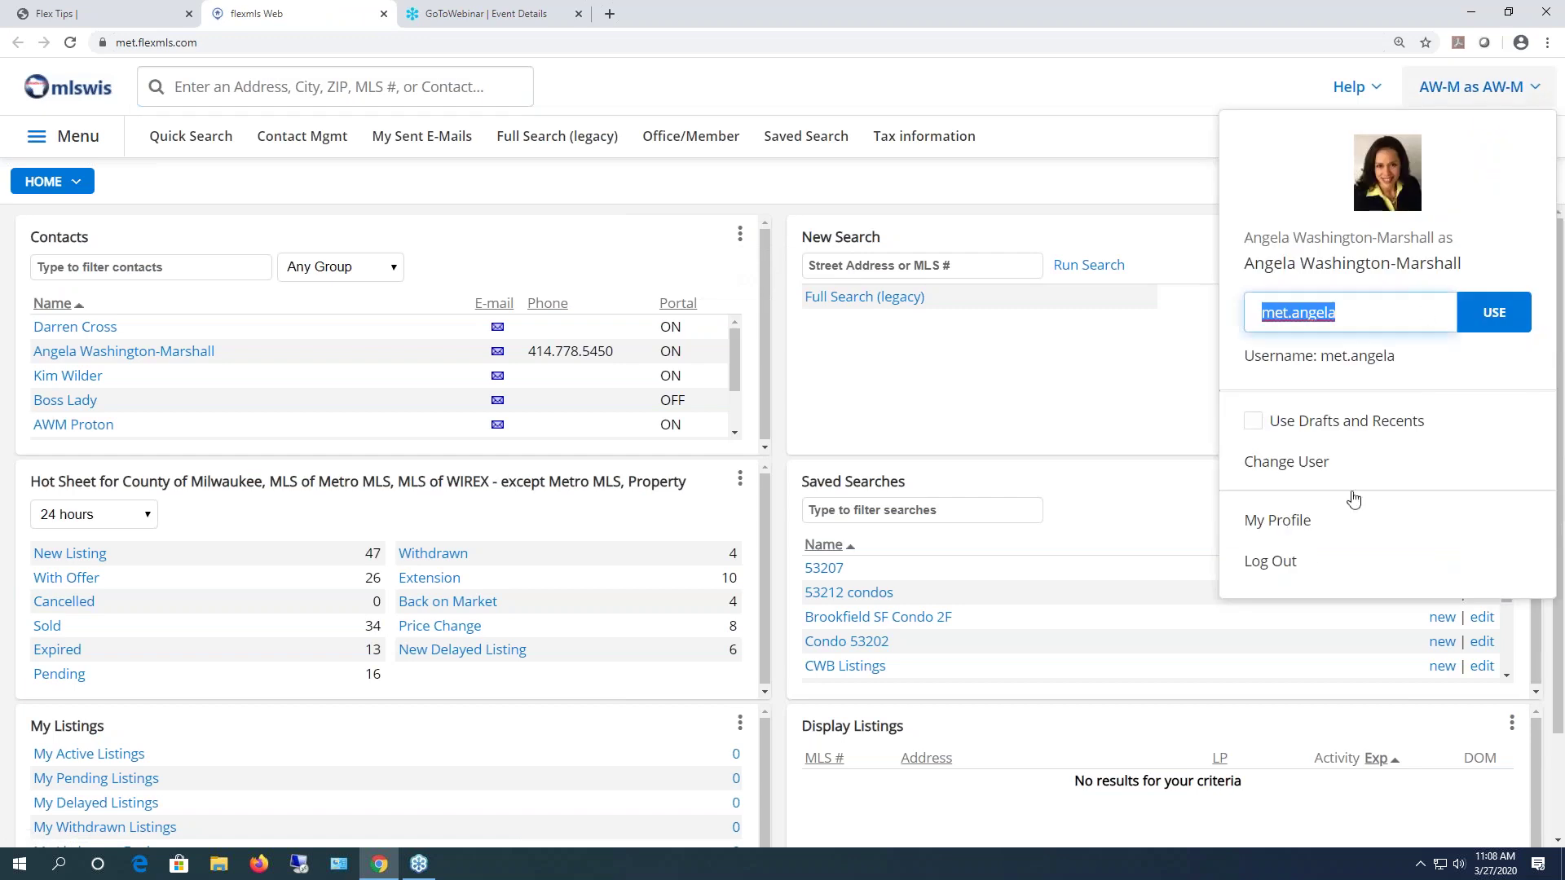
click(1279, 561)
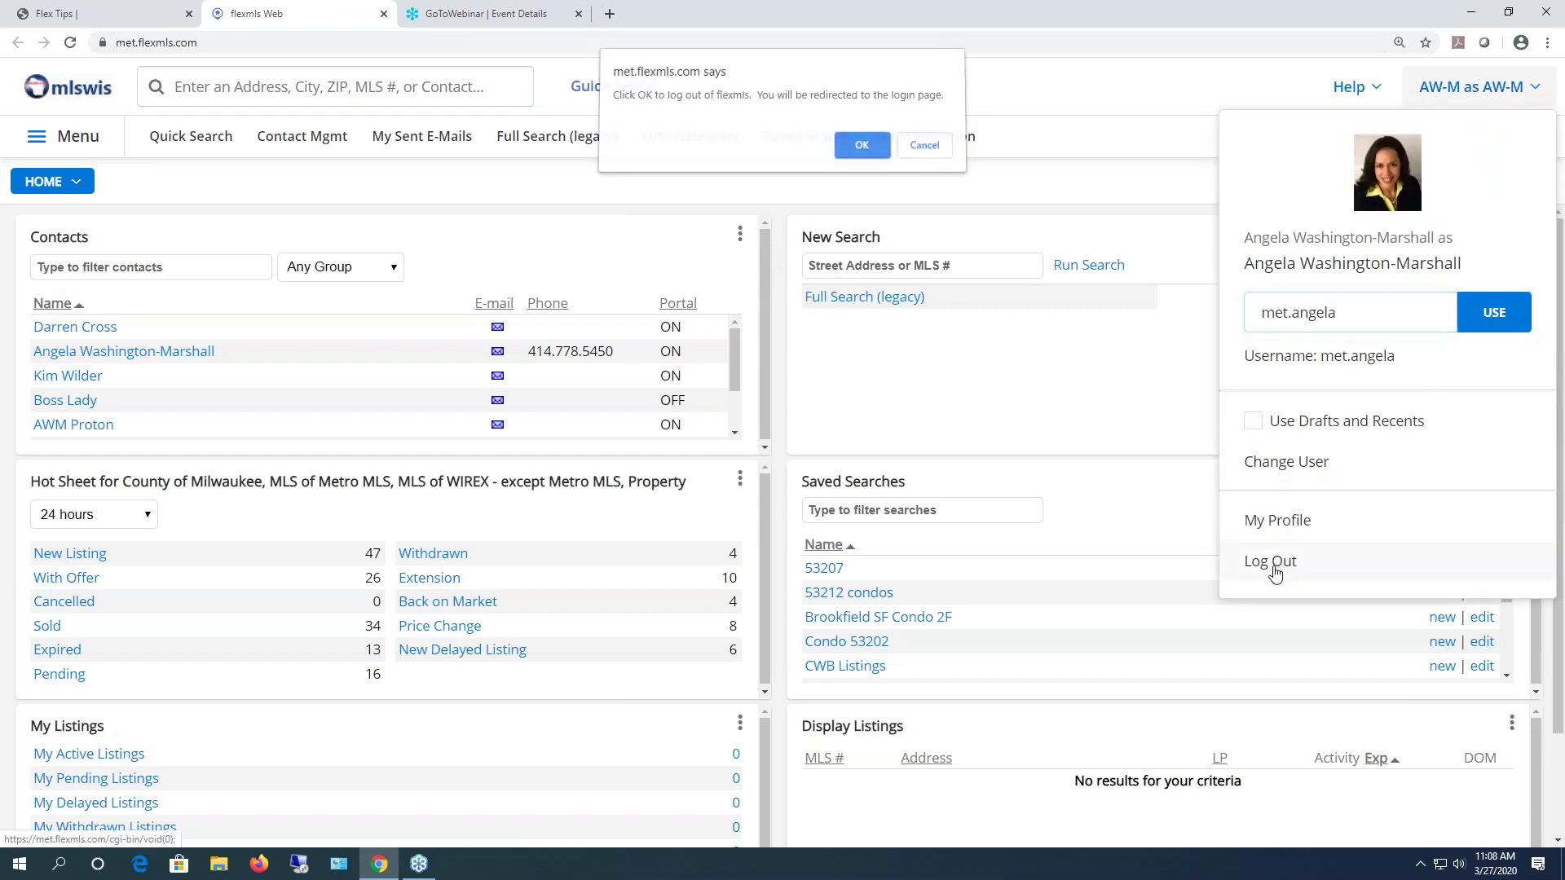
click(861, 152)
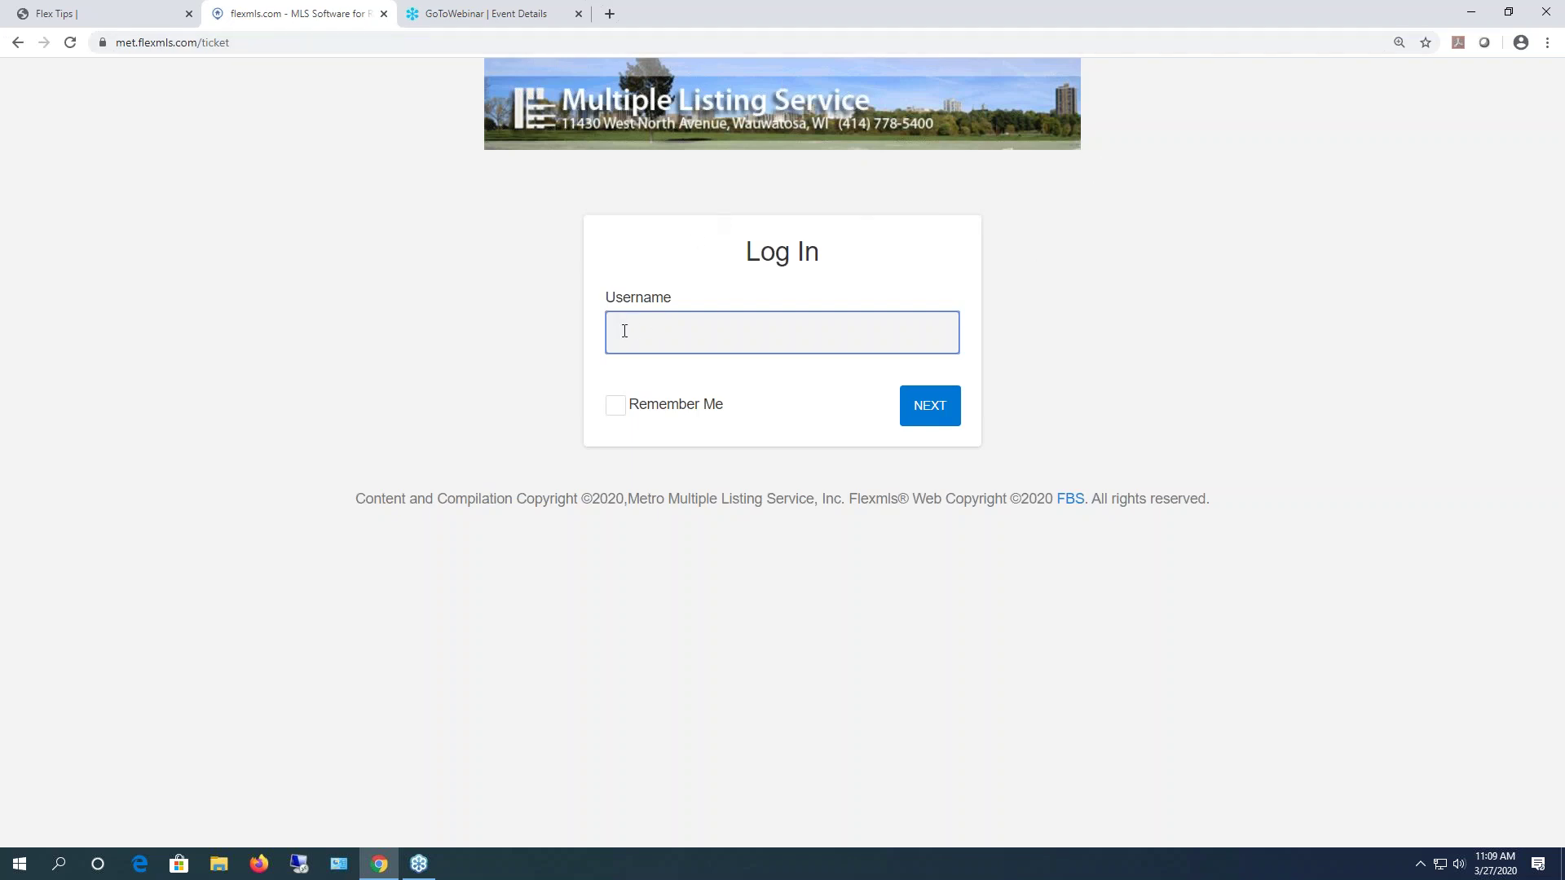
- Enter the agent's username in the Username field, correcting a partial first entry
text(met.)
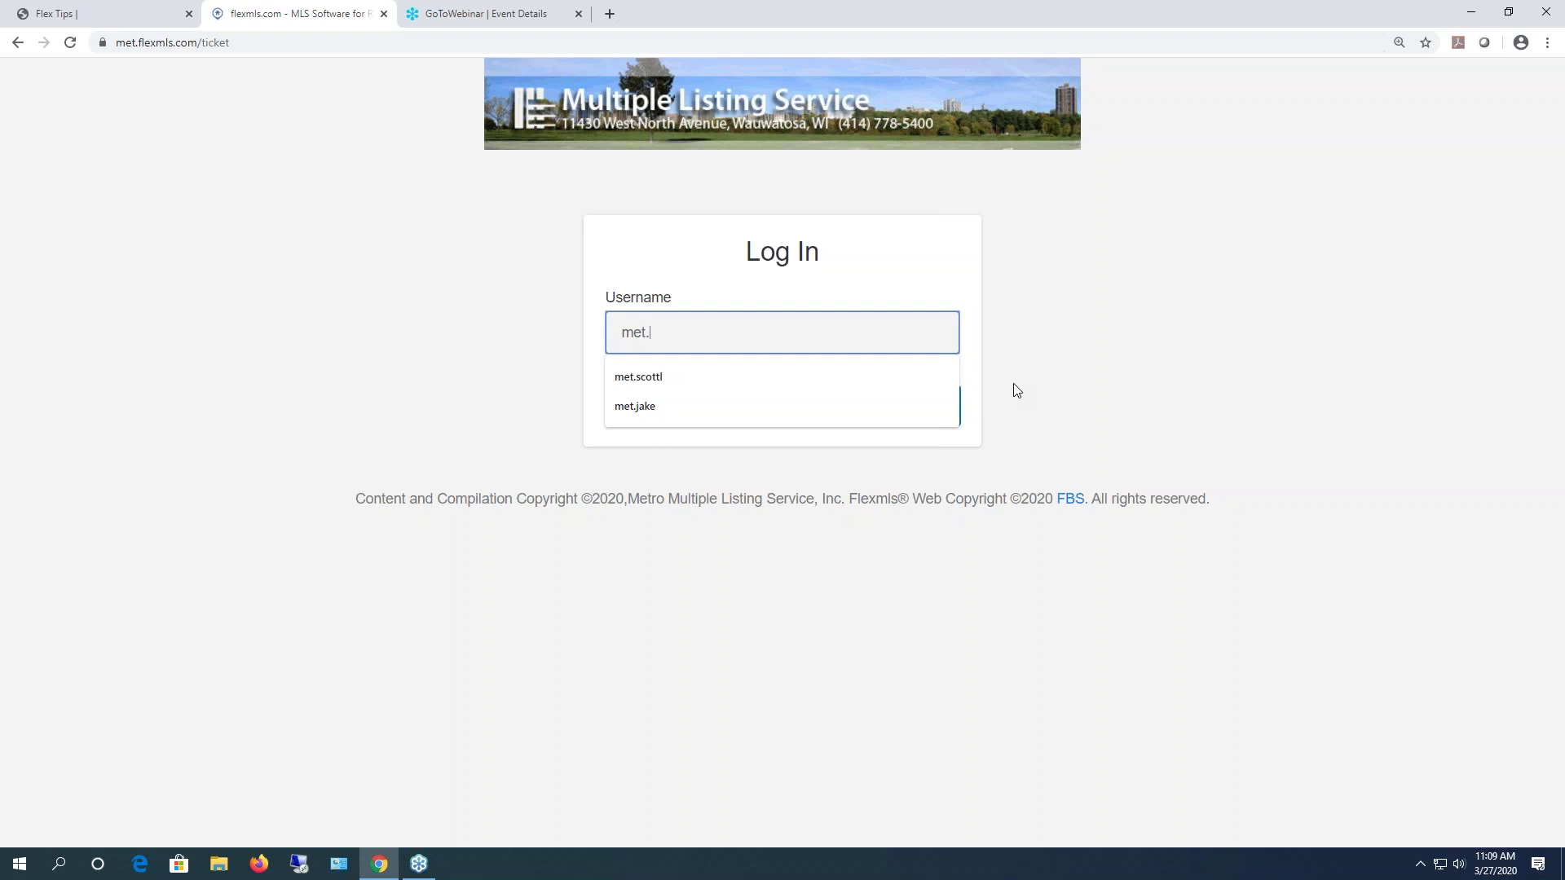
key(BackSpace)
key(BackSpace)
key(BackSpace)
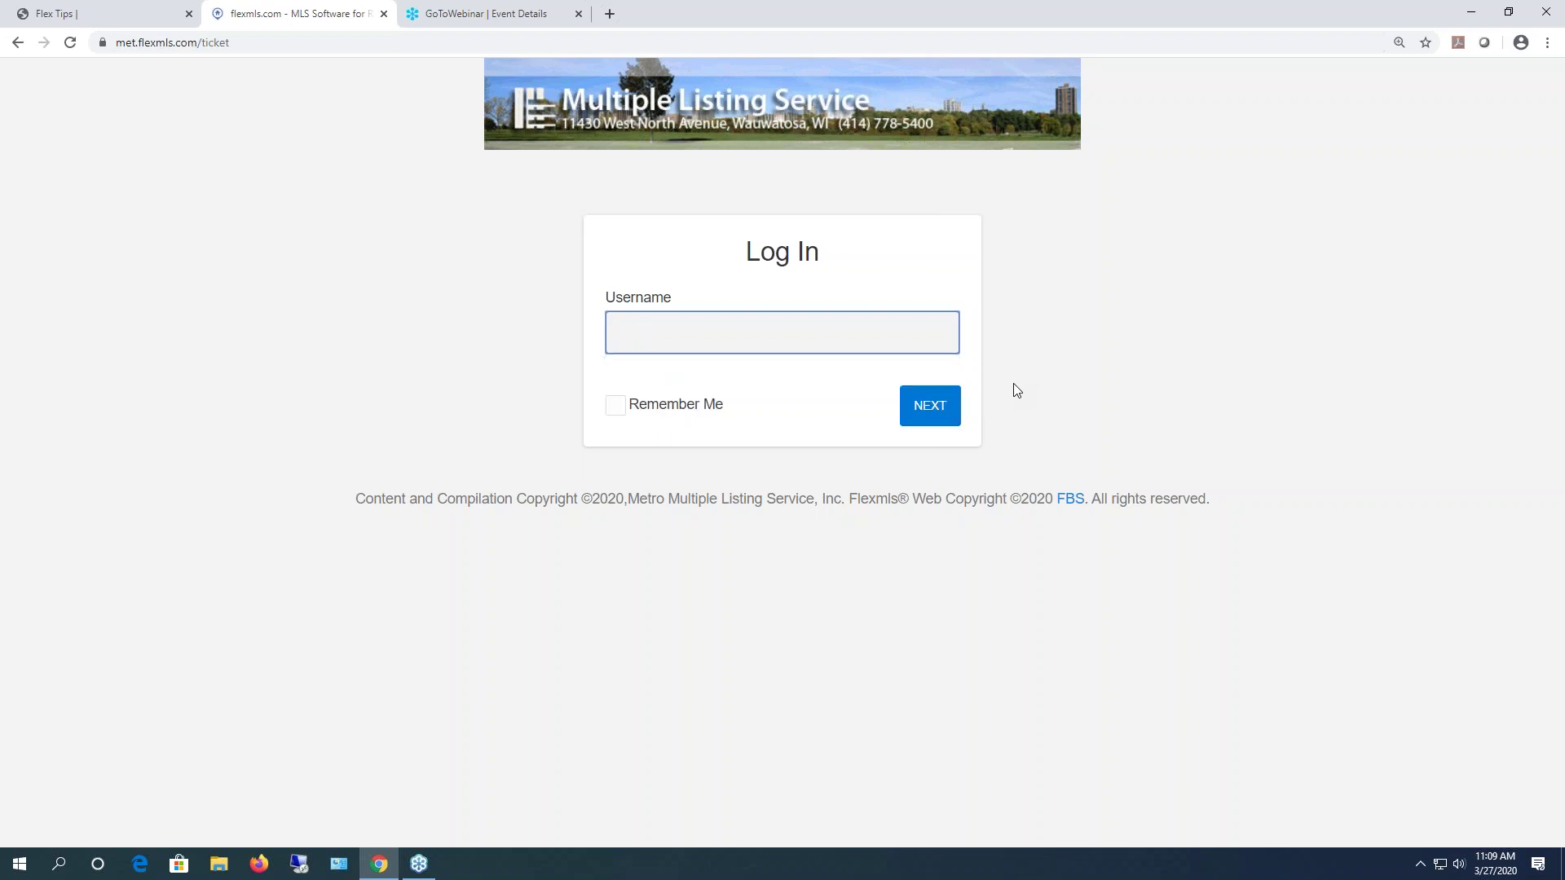
- Continue to the password step, enter the account password and log in
click(933, 408)
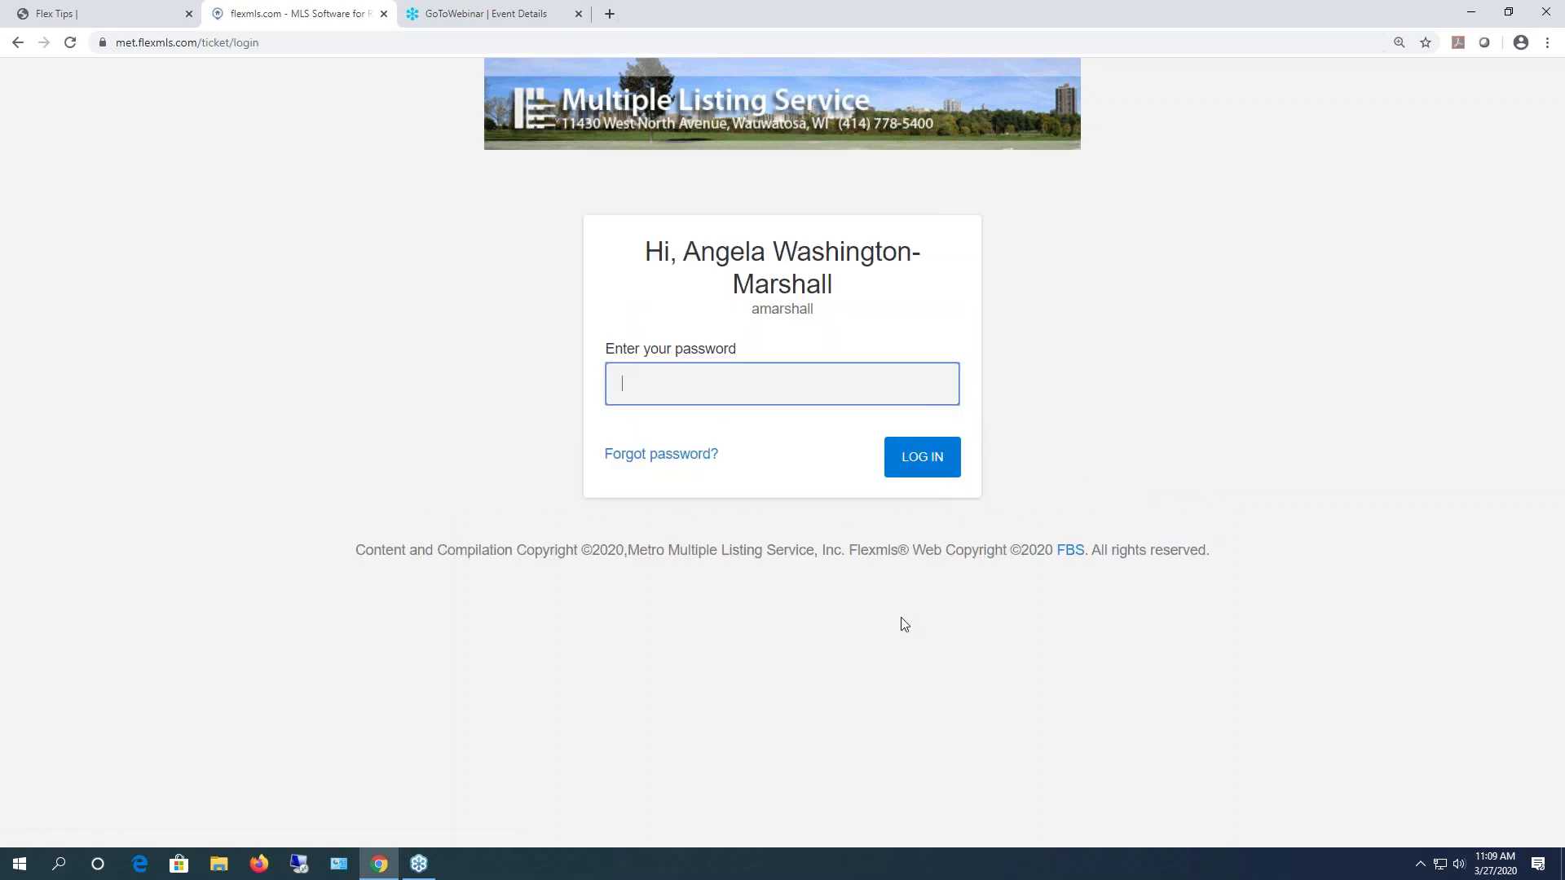
click(646, 259)
drag(647, 259, 747, 318)
click(754, 382)
text(•••••••)
key(Return)
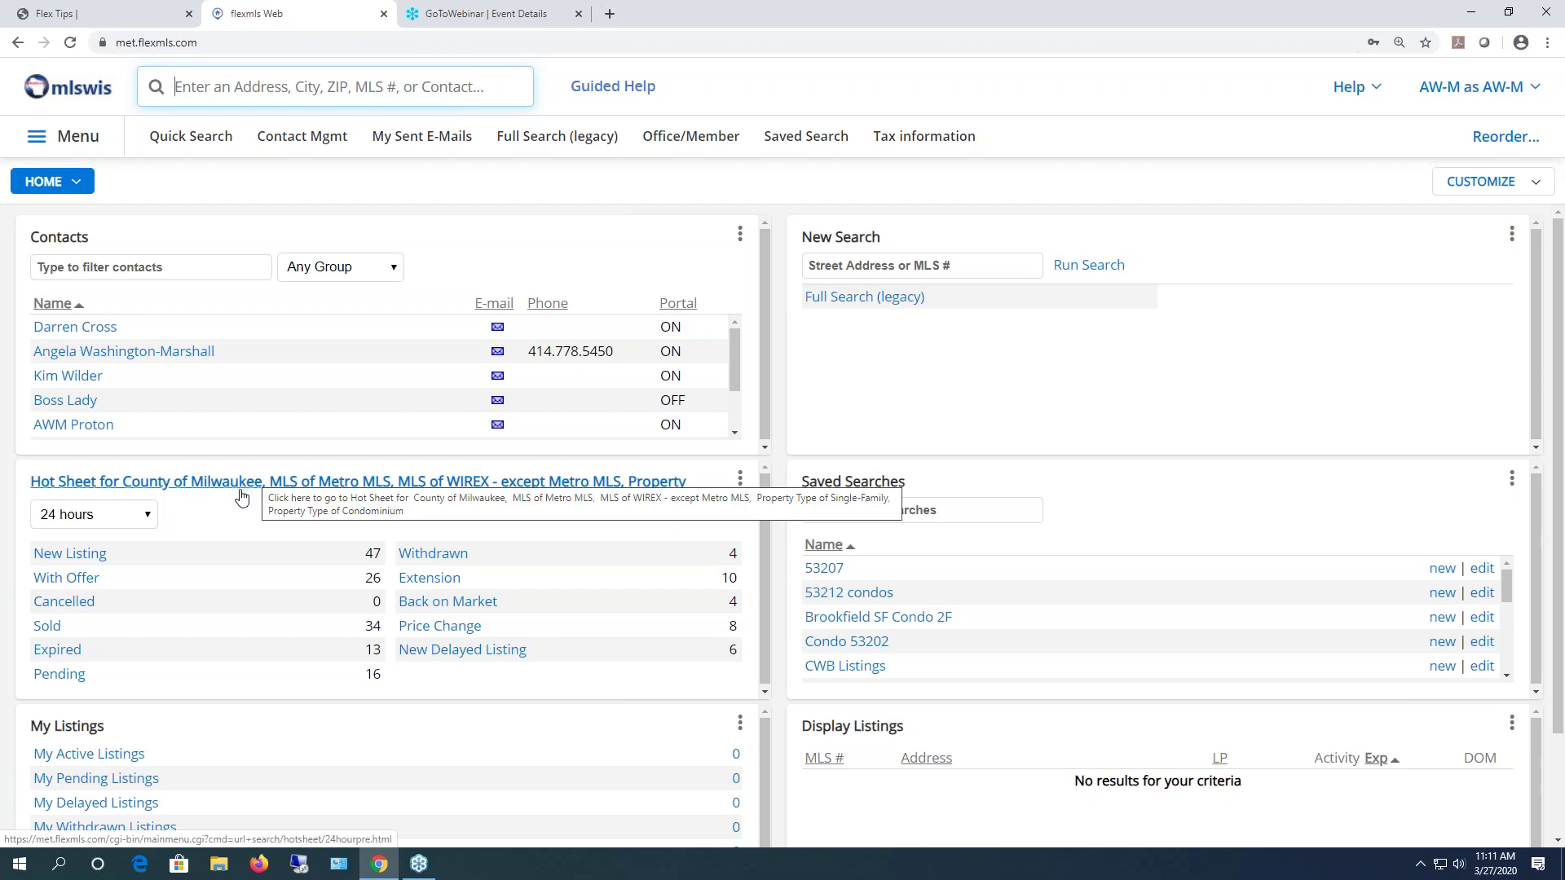
- Switch back and forth between the FlexMLS and Flex Tips tabs, ending on Flex Tips
click(117, 17)
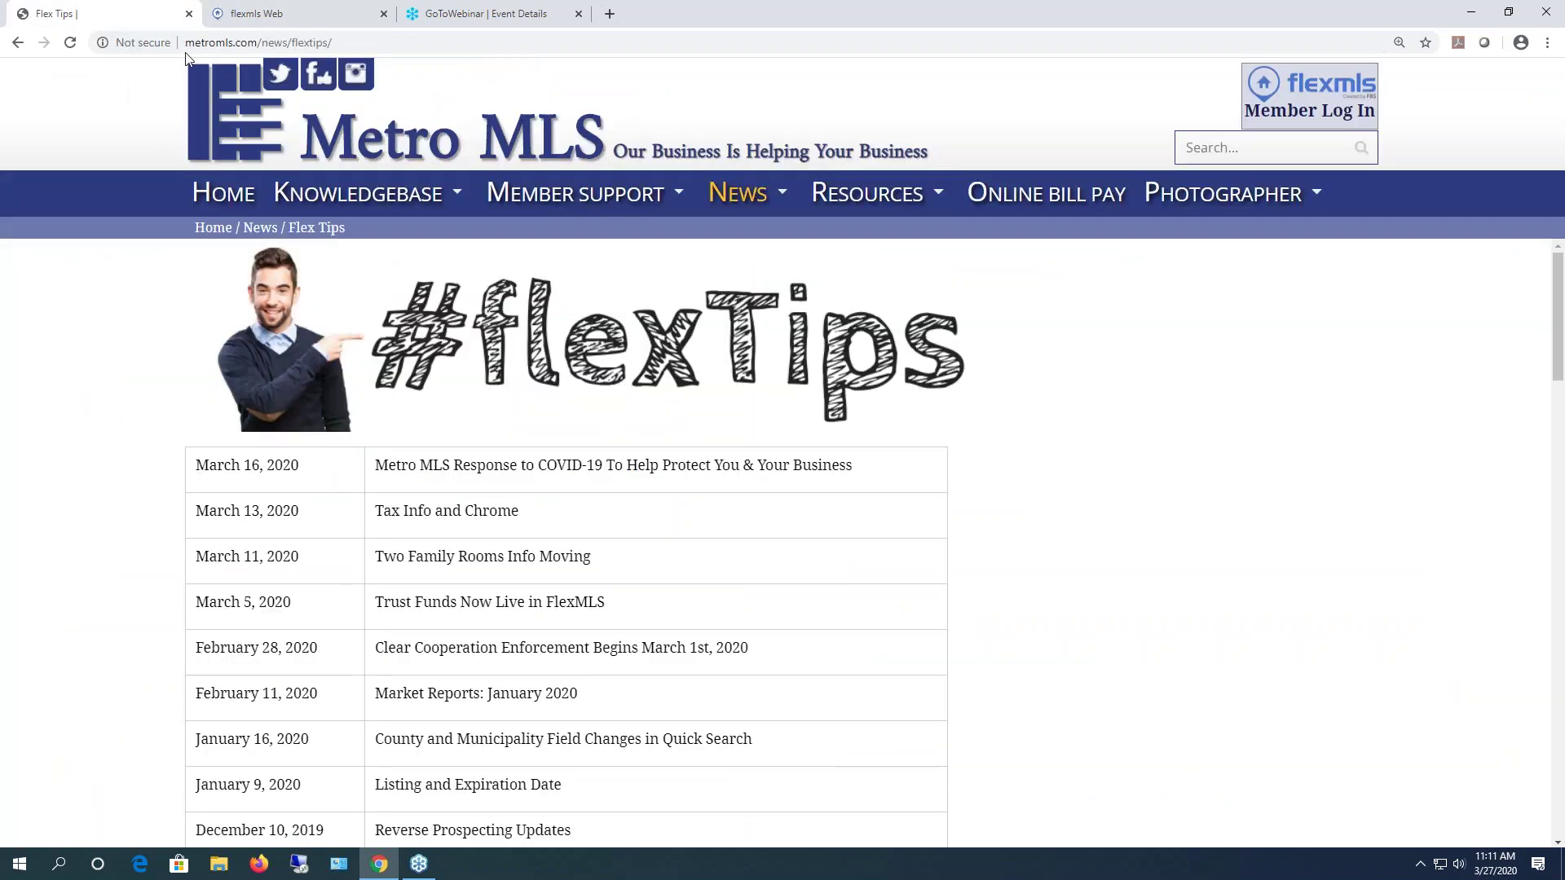
click(272, 14)
click(130, 14)
click(252, 16)
click(131, 18)
click(300, 17)
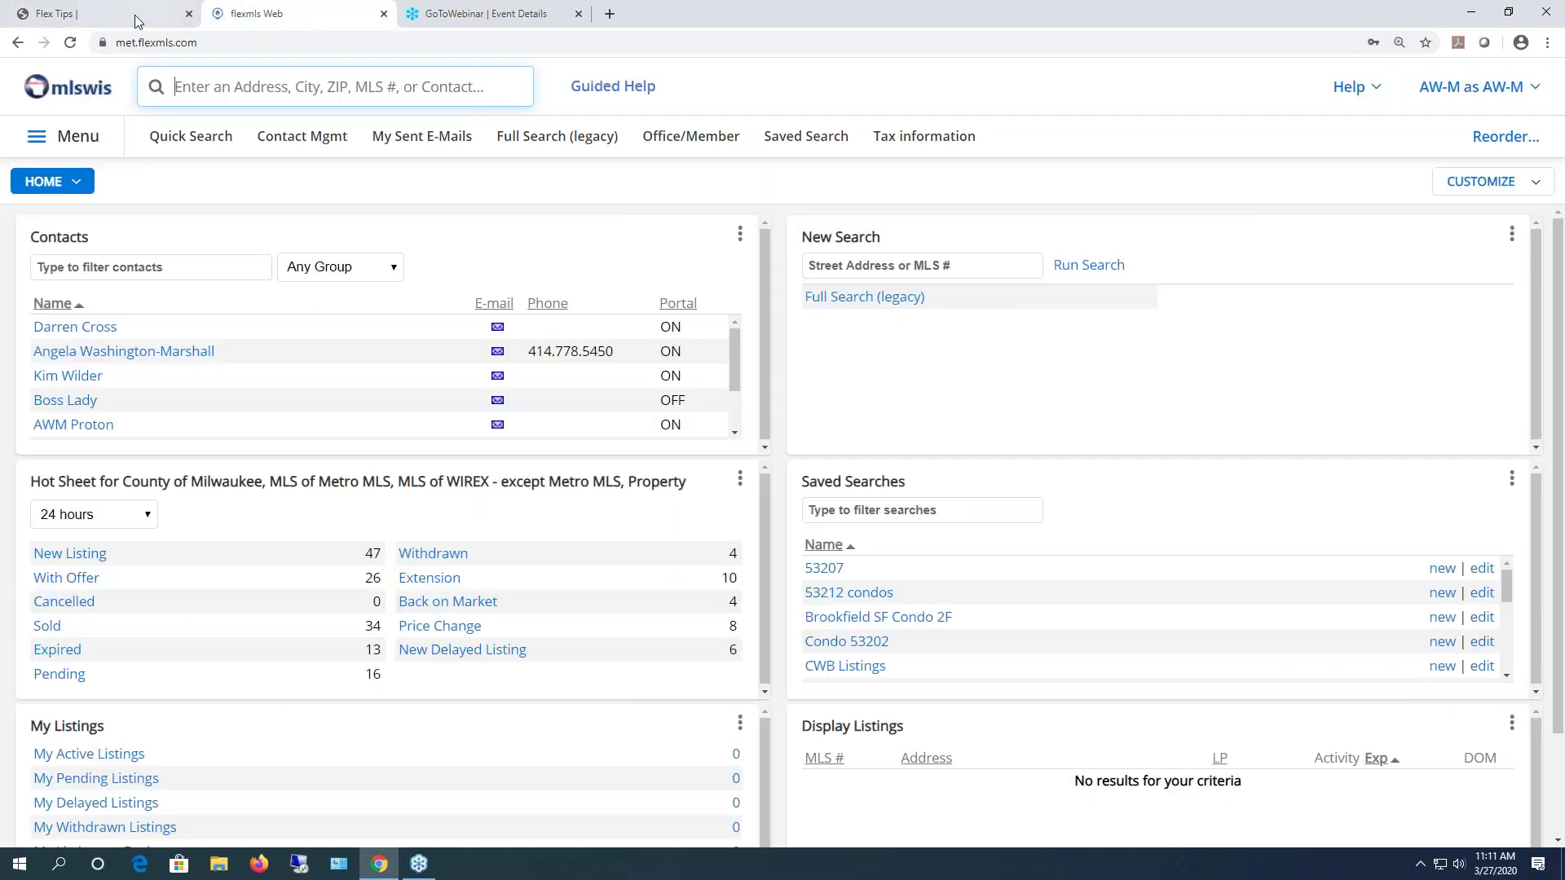
click(115, 20)
click(318, 25)
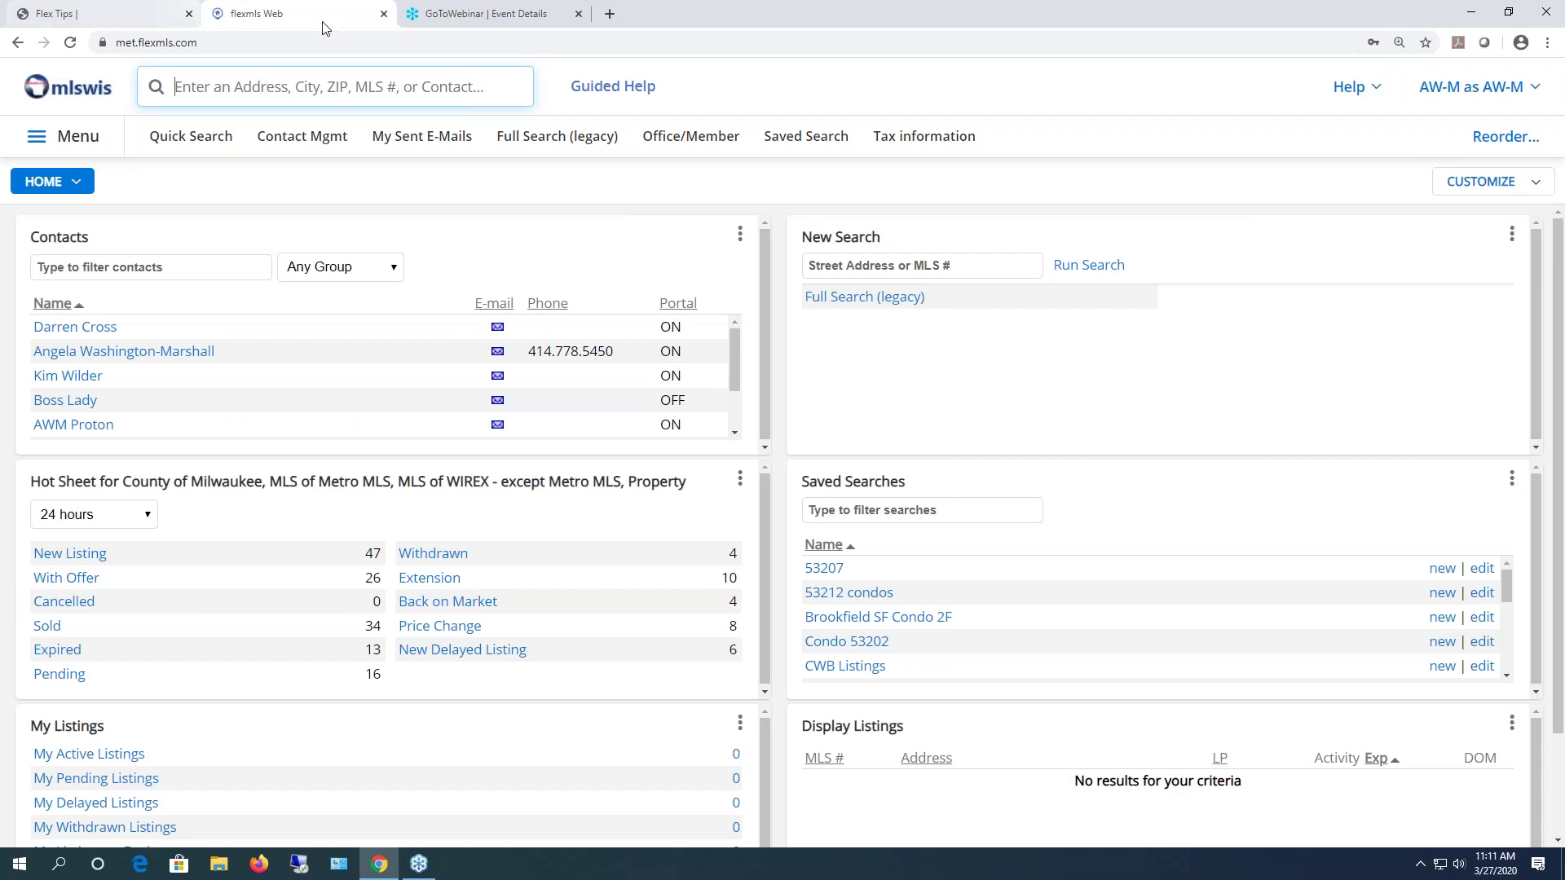
click(104, 17)
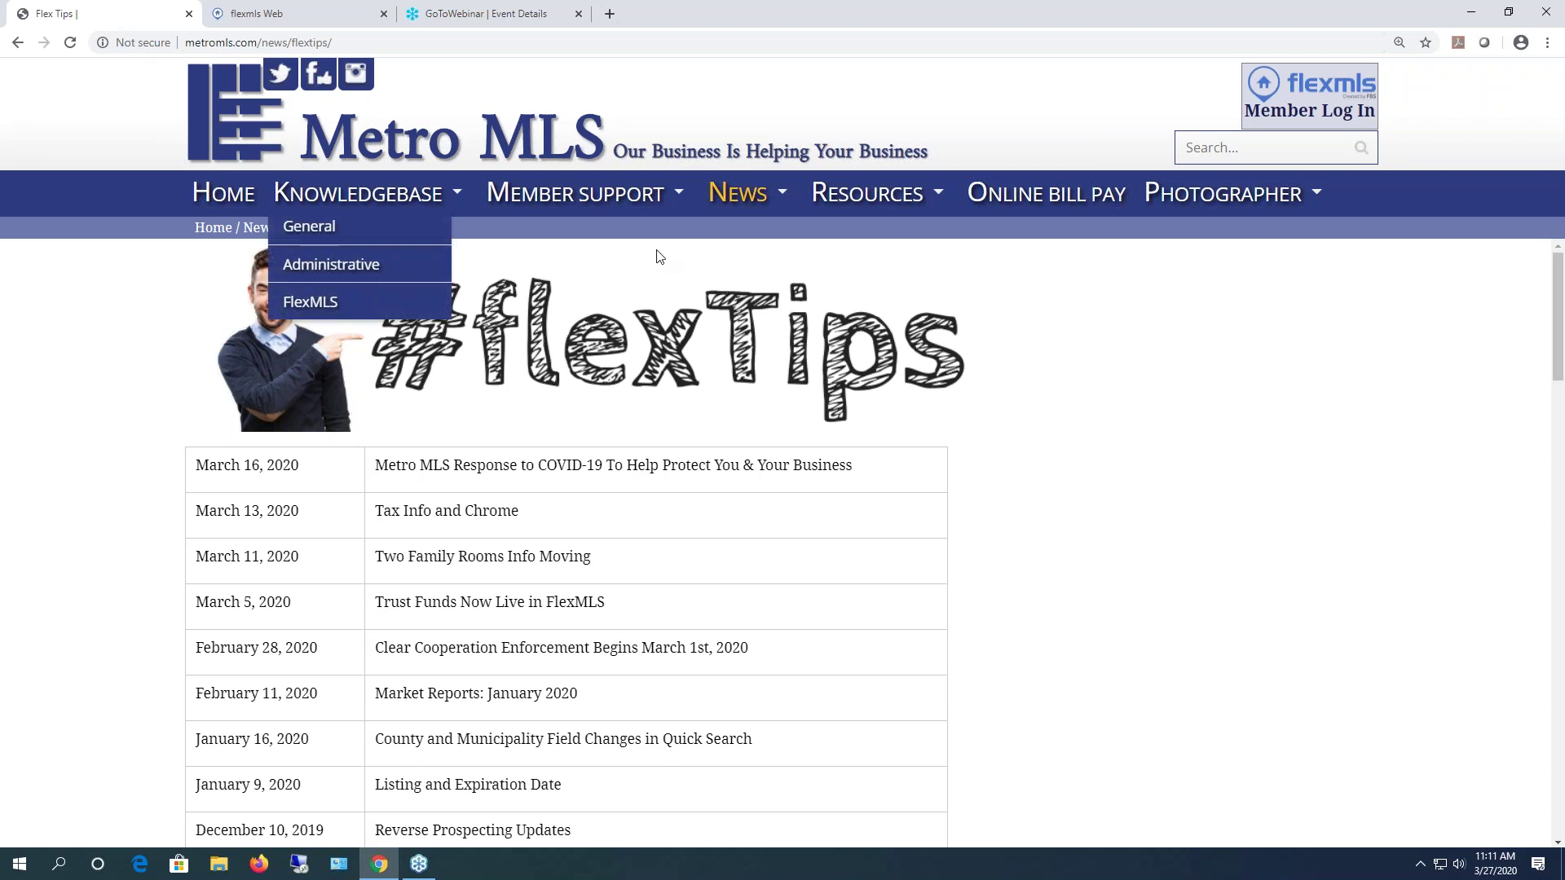
mouse_move(608, 208)
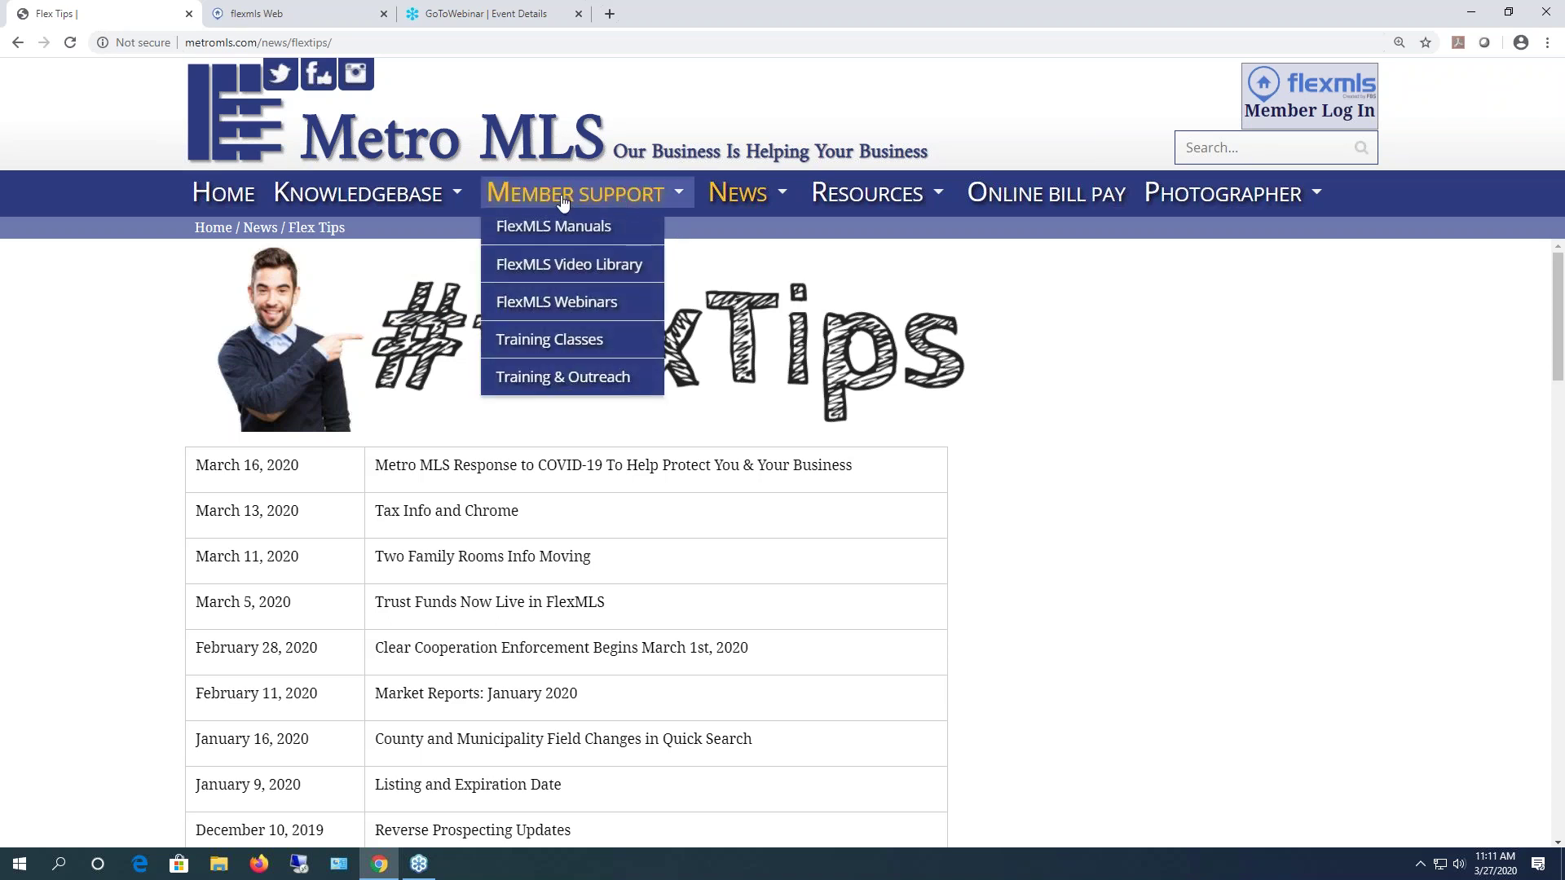
- Open FlexMLS Webinars and scroll through the Dashboard, Add/Change and Search webinar list
click(526, 305)
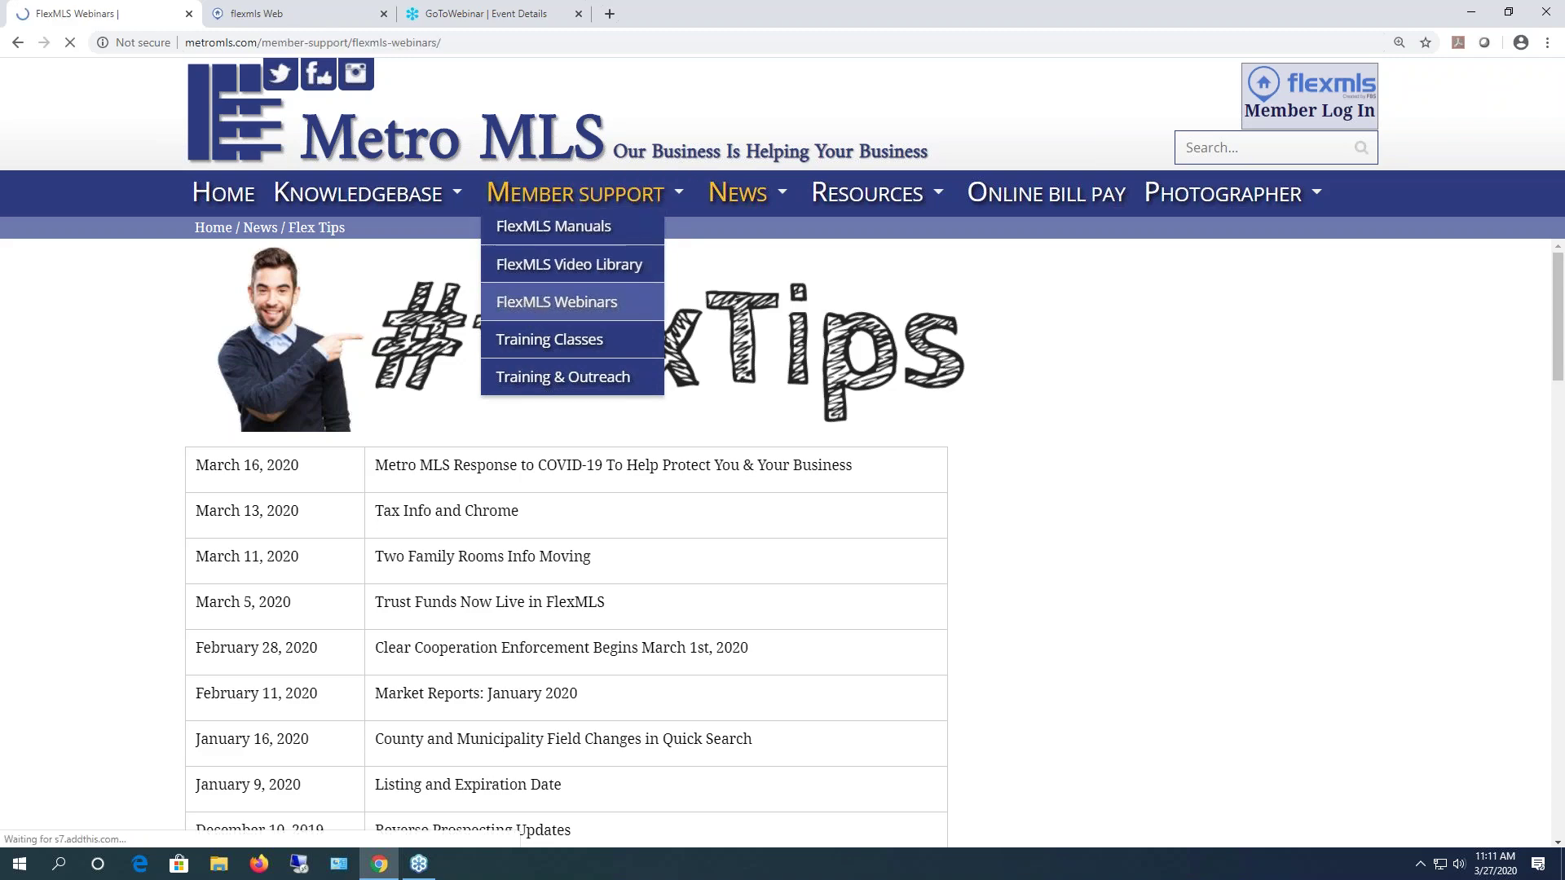
scroll(522, 306, down, 2)
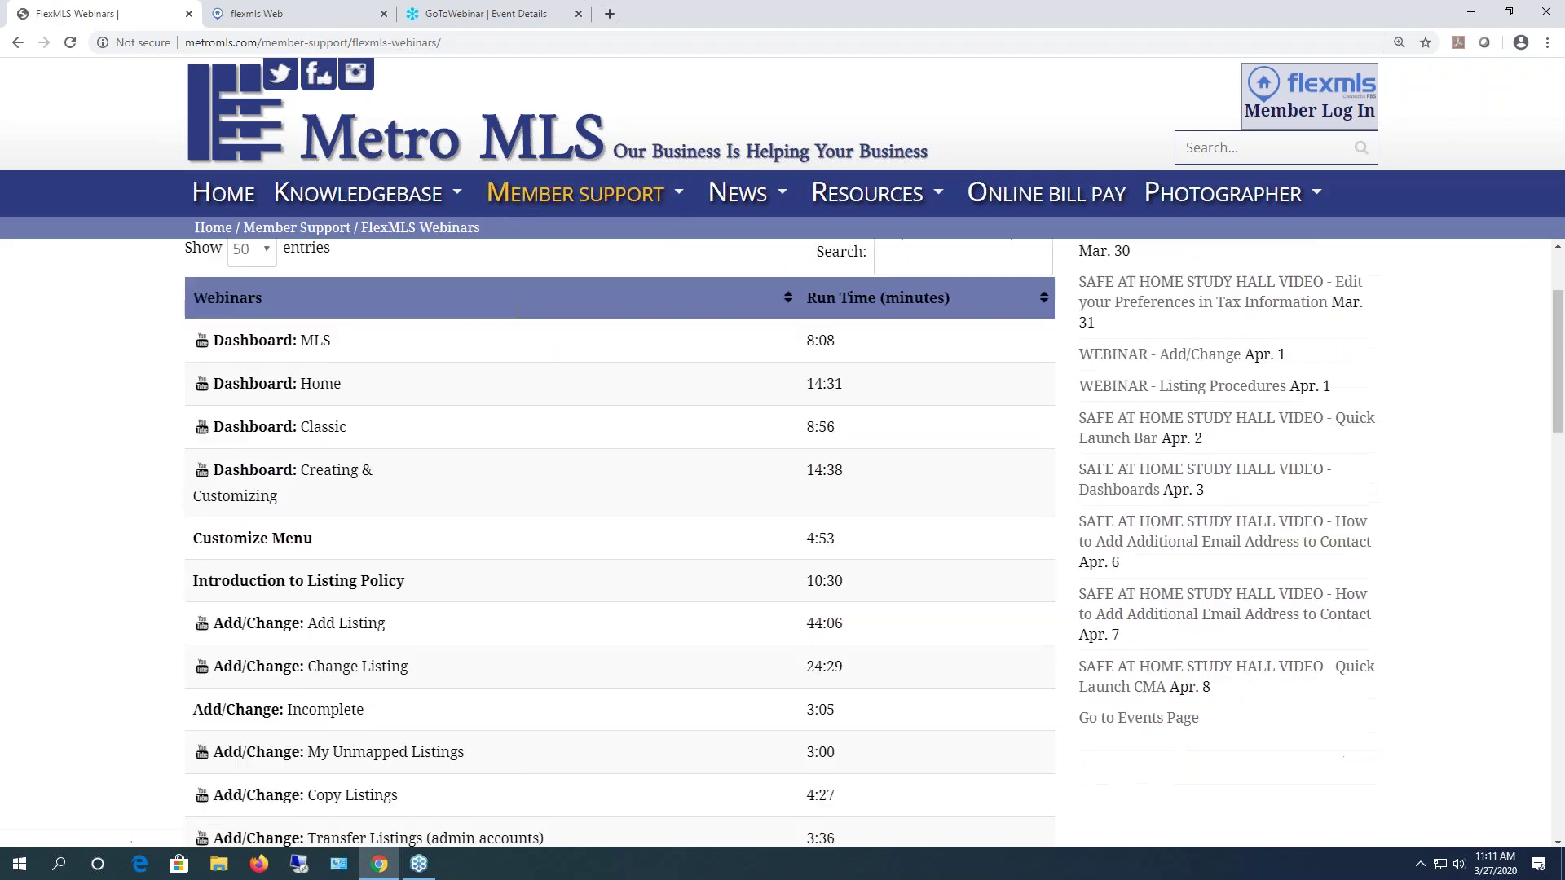
scroll(350, 423, down, 2)
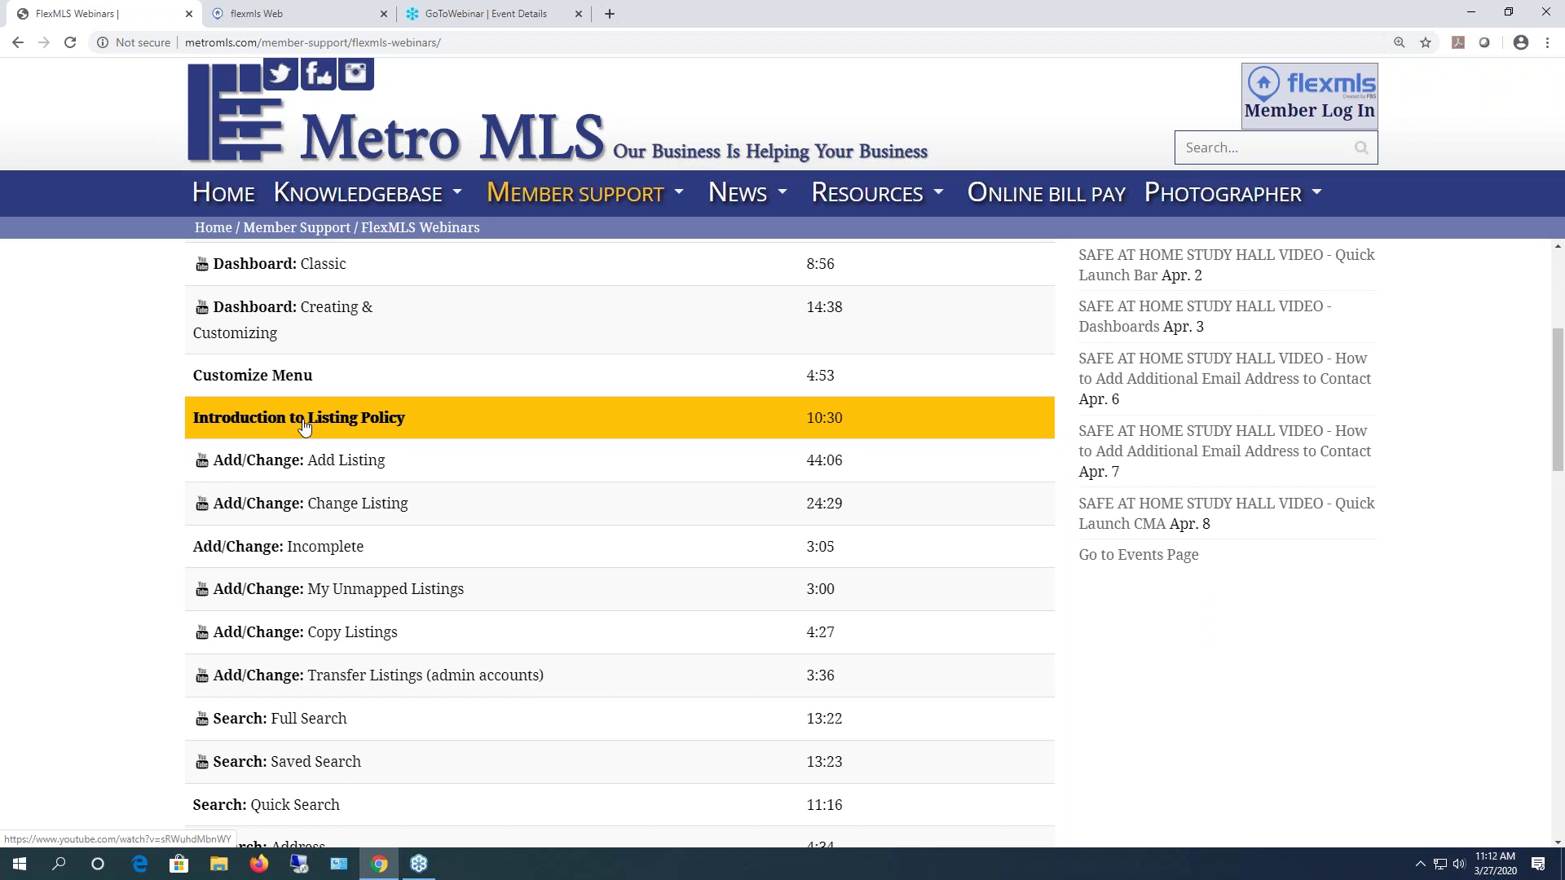
mouse_move(594, 199)
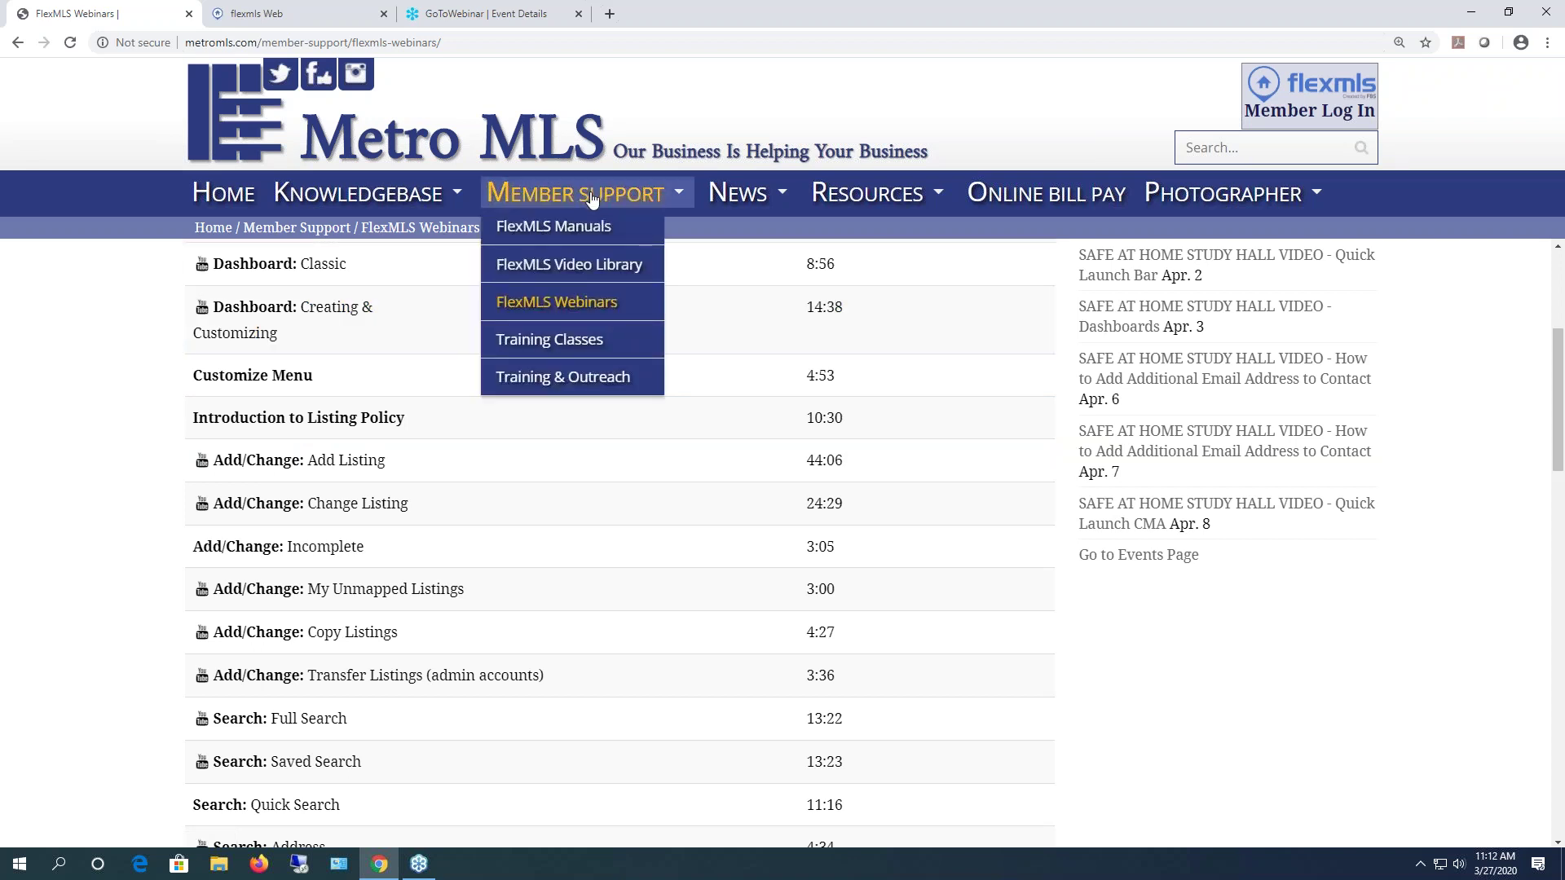
- Open the Entire Intro Manual PDF from the FlexMLS Manuals page
click(546, 234)
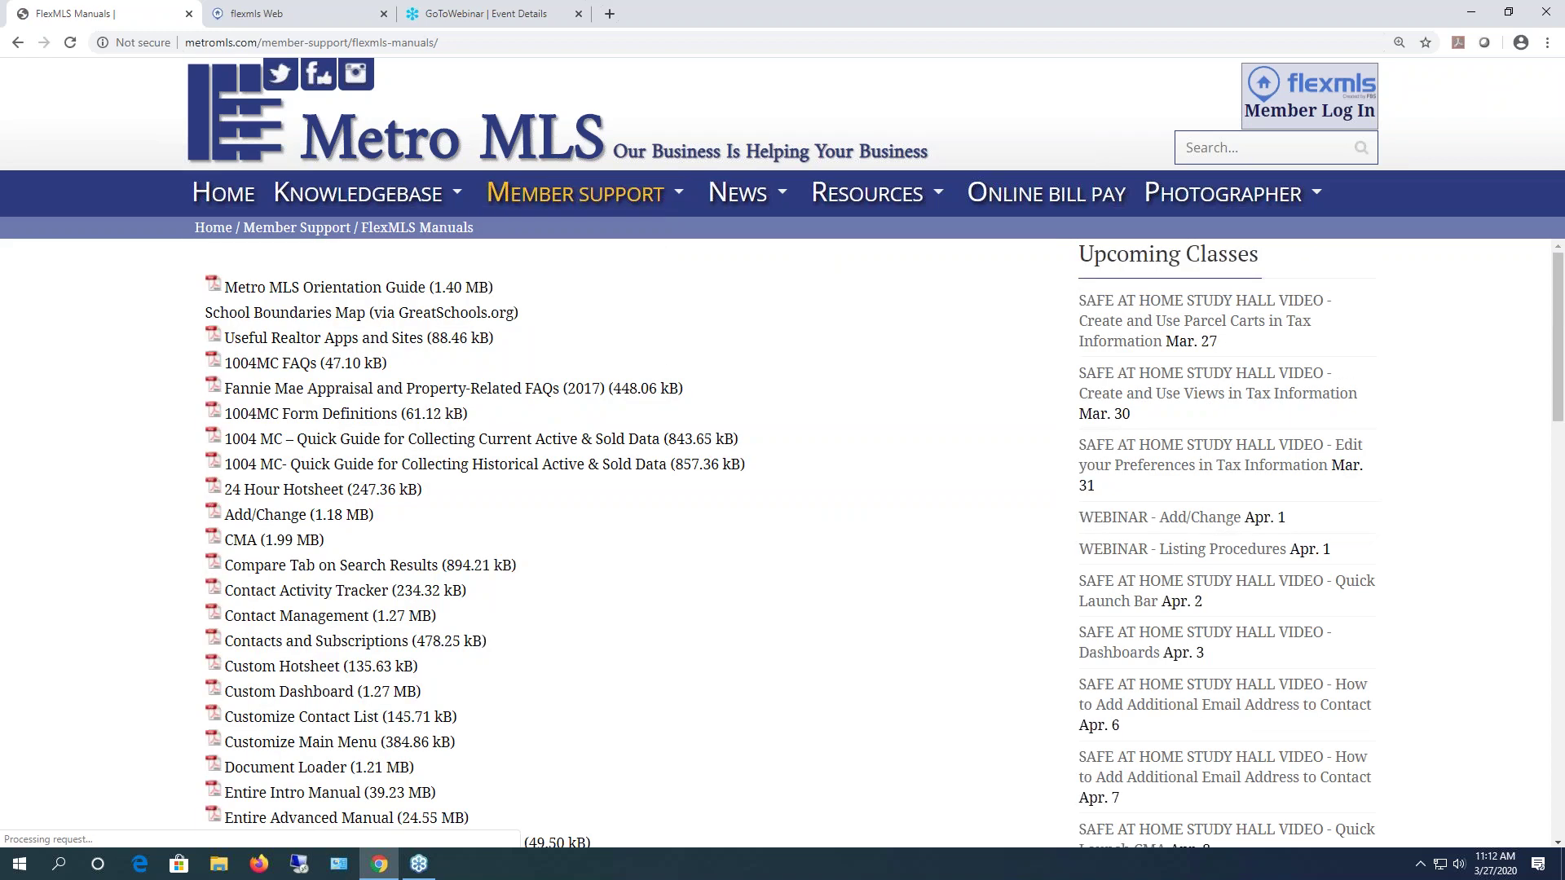
mouse_move(542, 205)
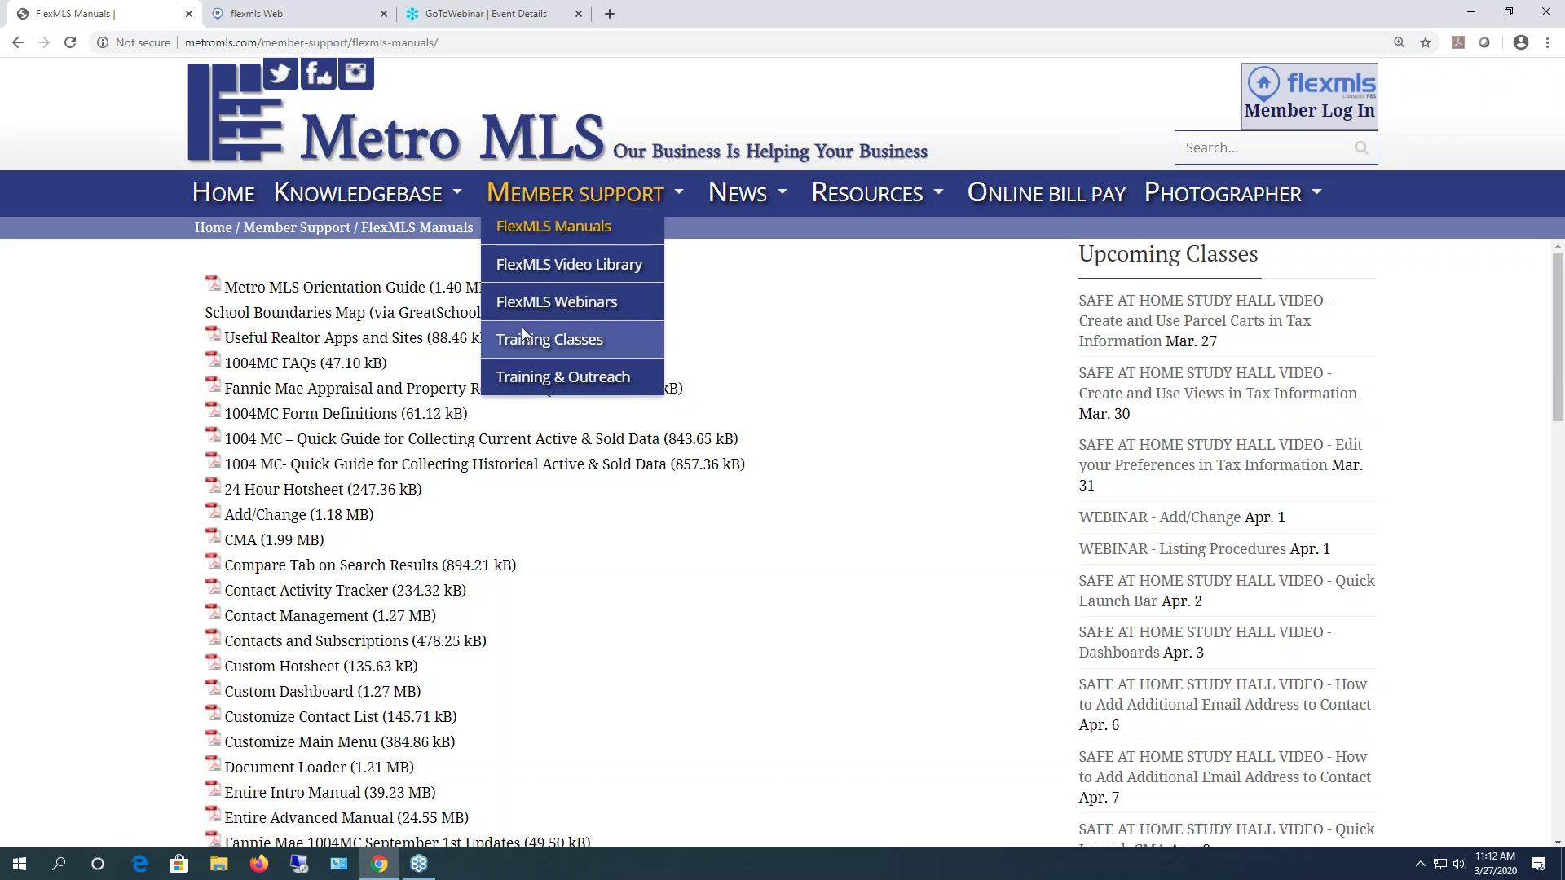
scroll(416, 798, down, 1)
scroll(416, 798, down, 1)
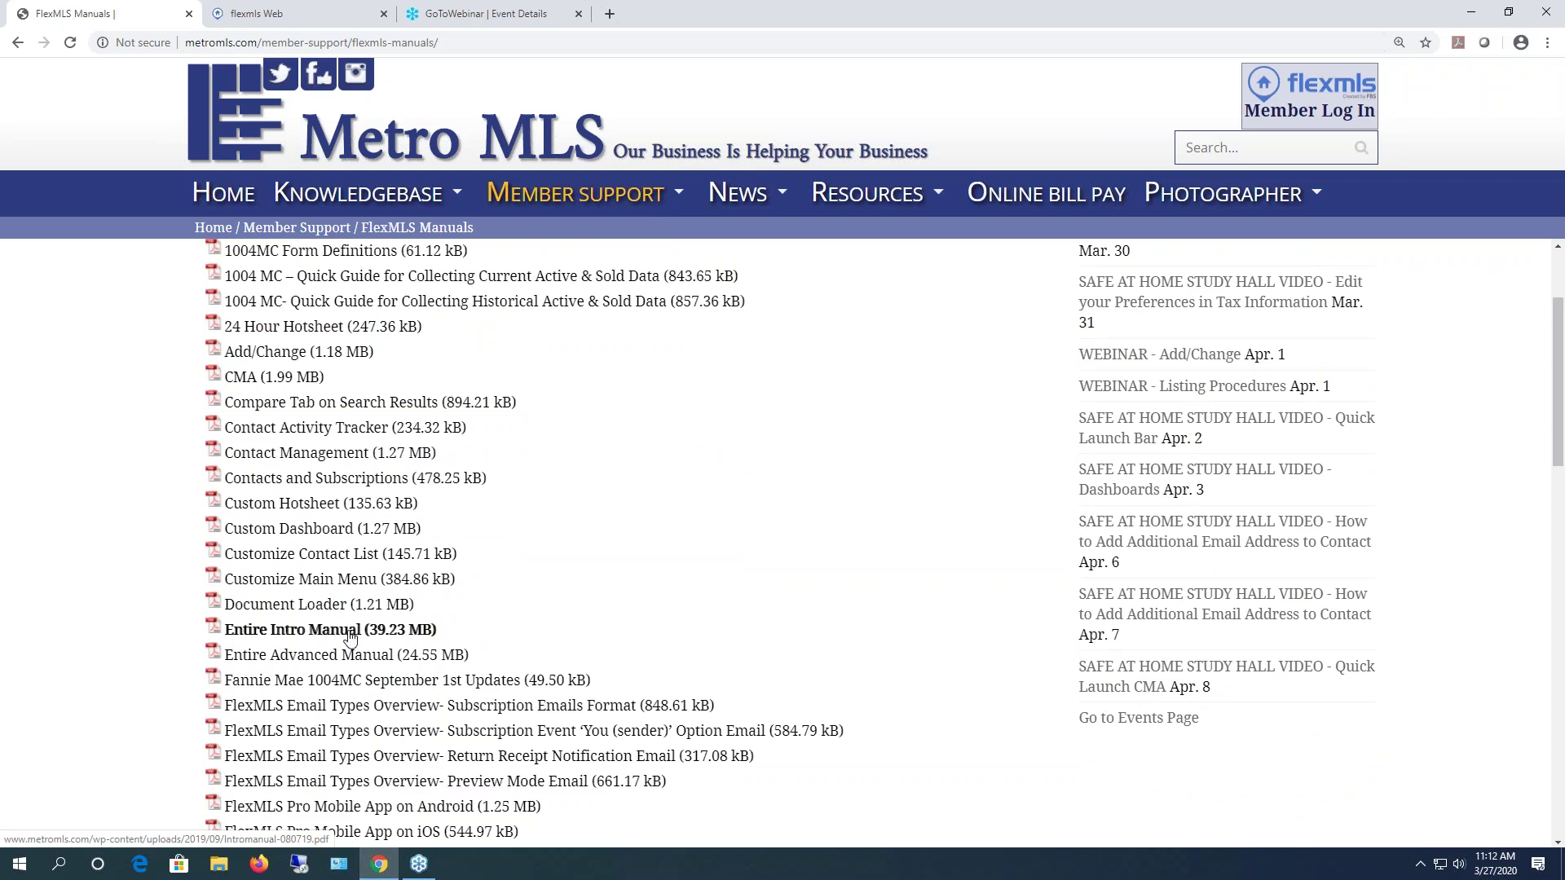
click(350, 631)
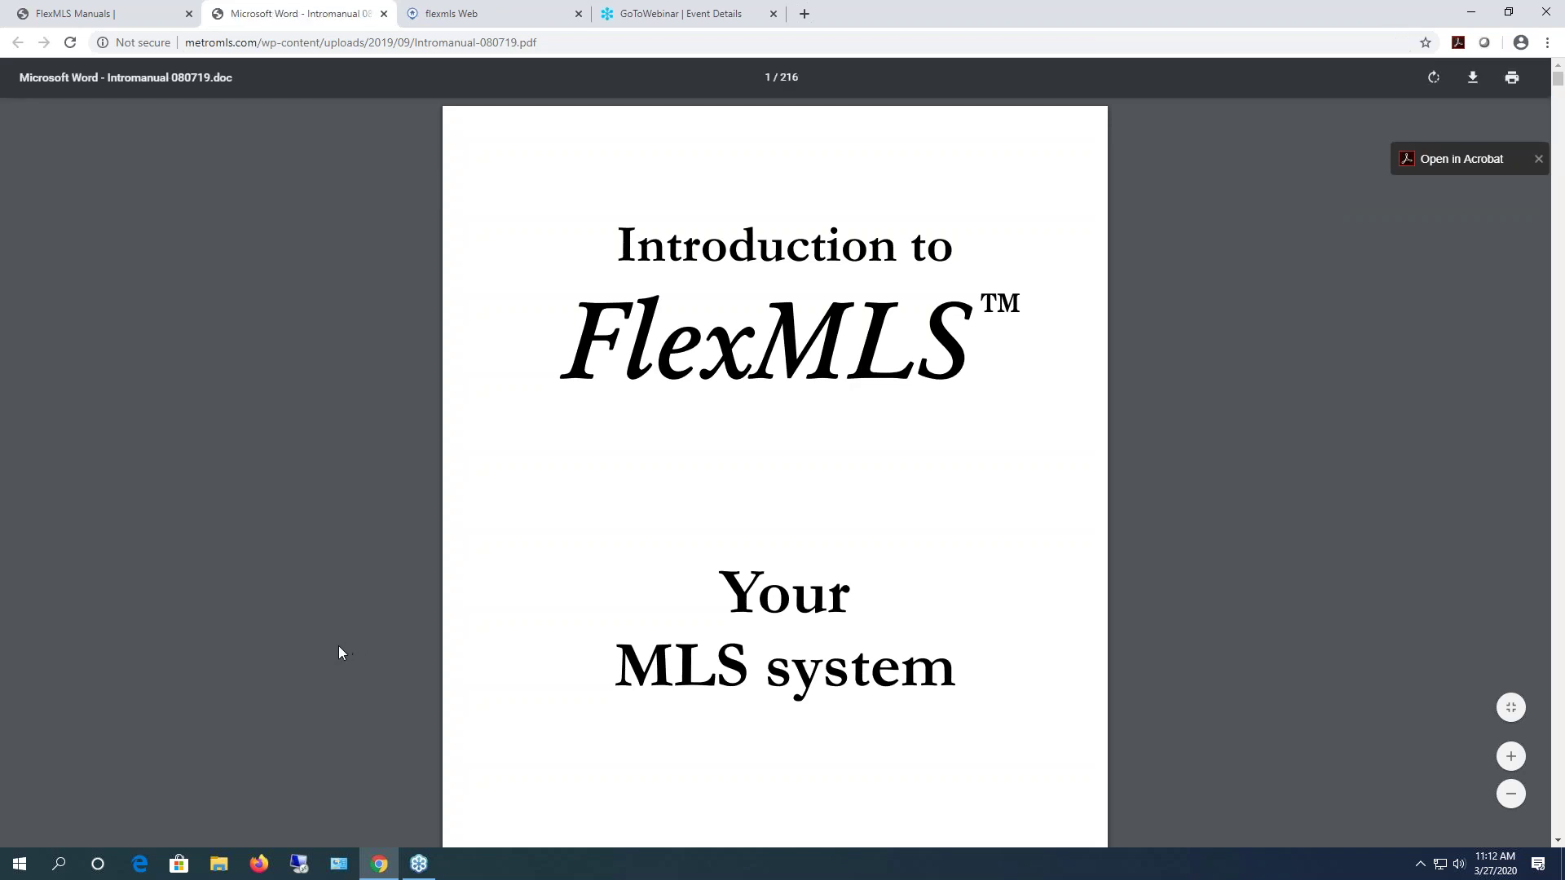
- Skim the Introduction to FlexMLS PDF, then close its tab
scroll(1194, 420, down, 15)
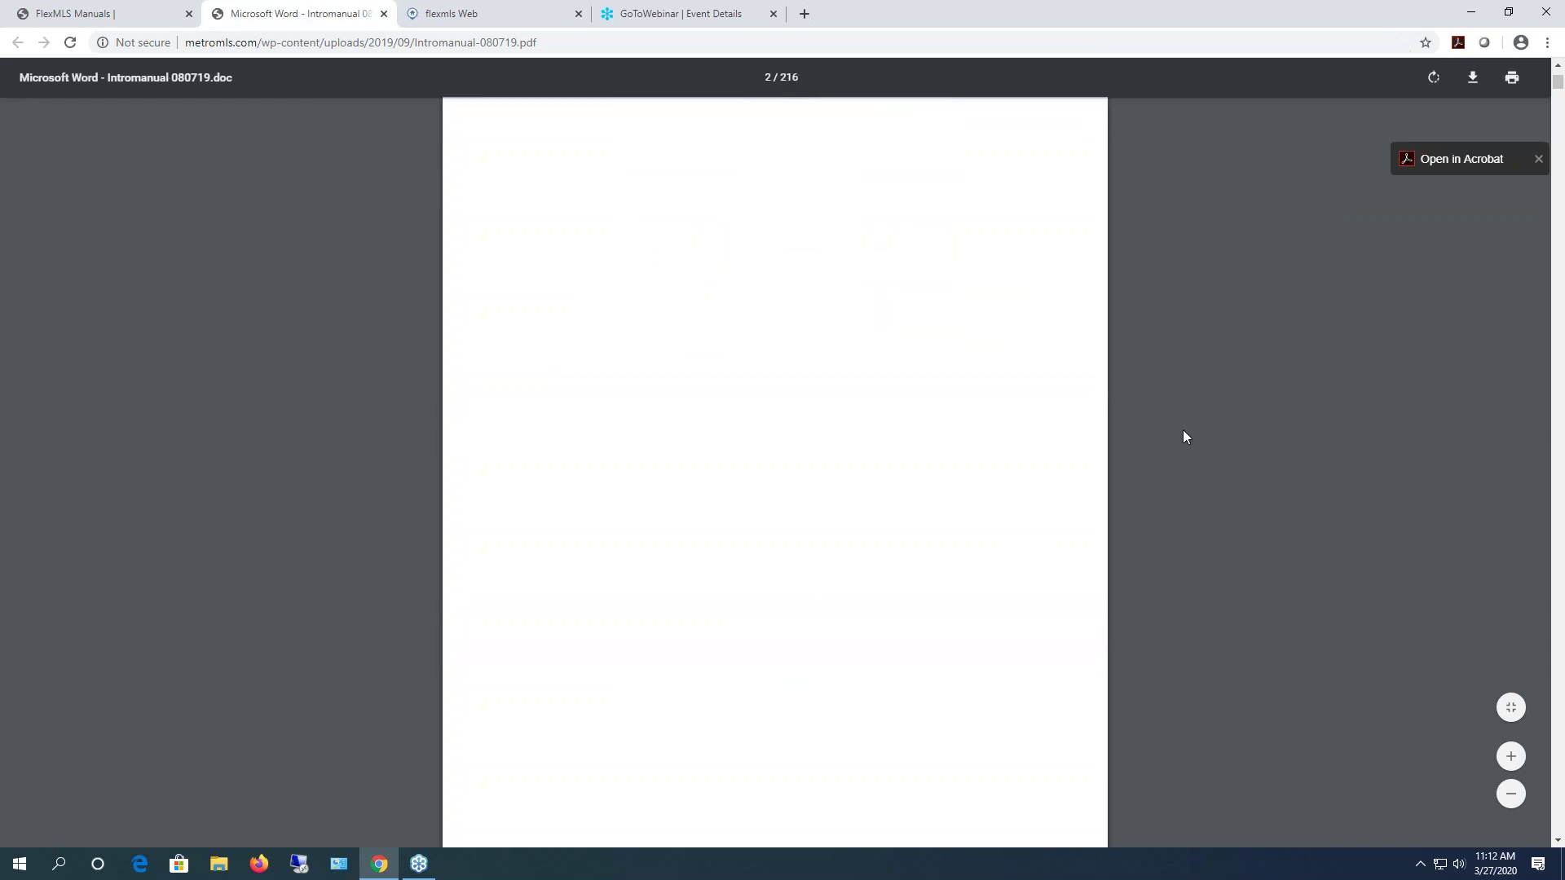
scroll(1183, 437, up, 9)
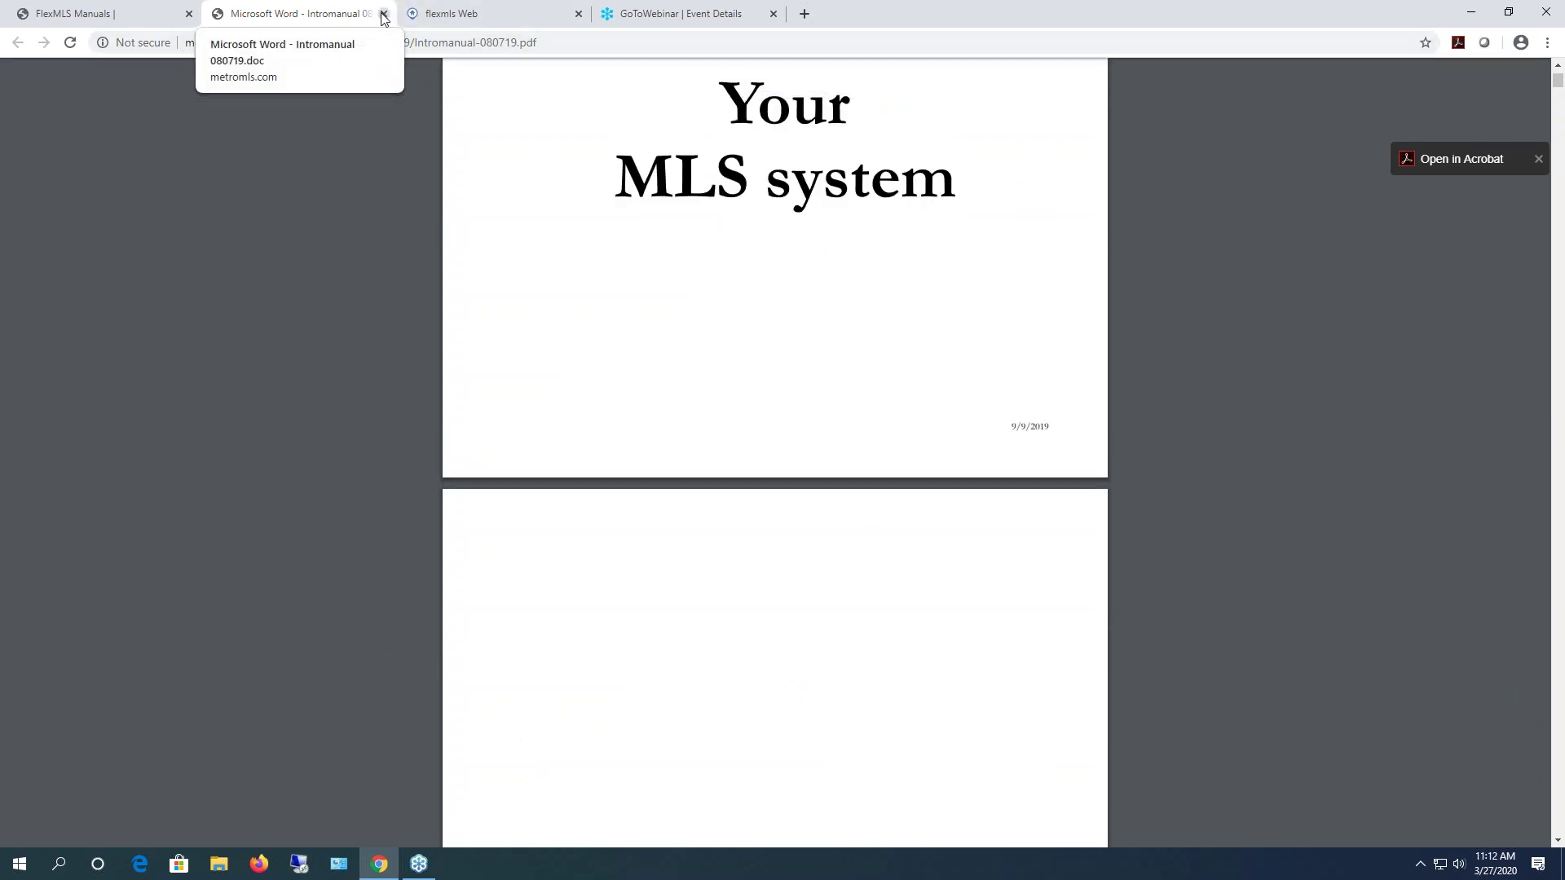
click(383, 13)
mouse_move(375, 199)
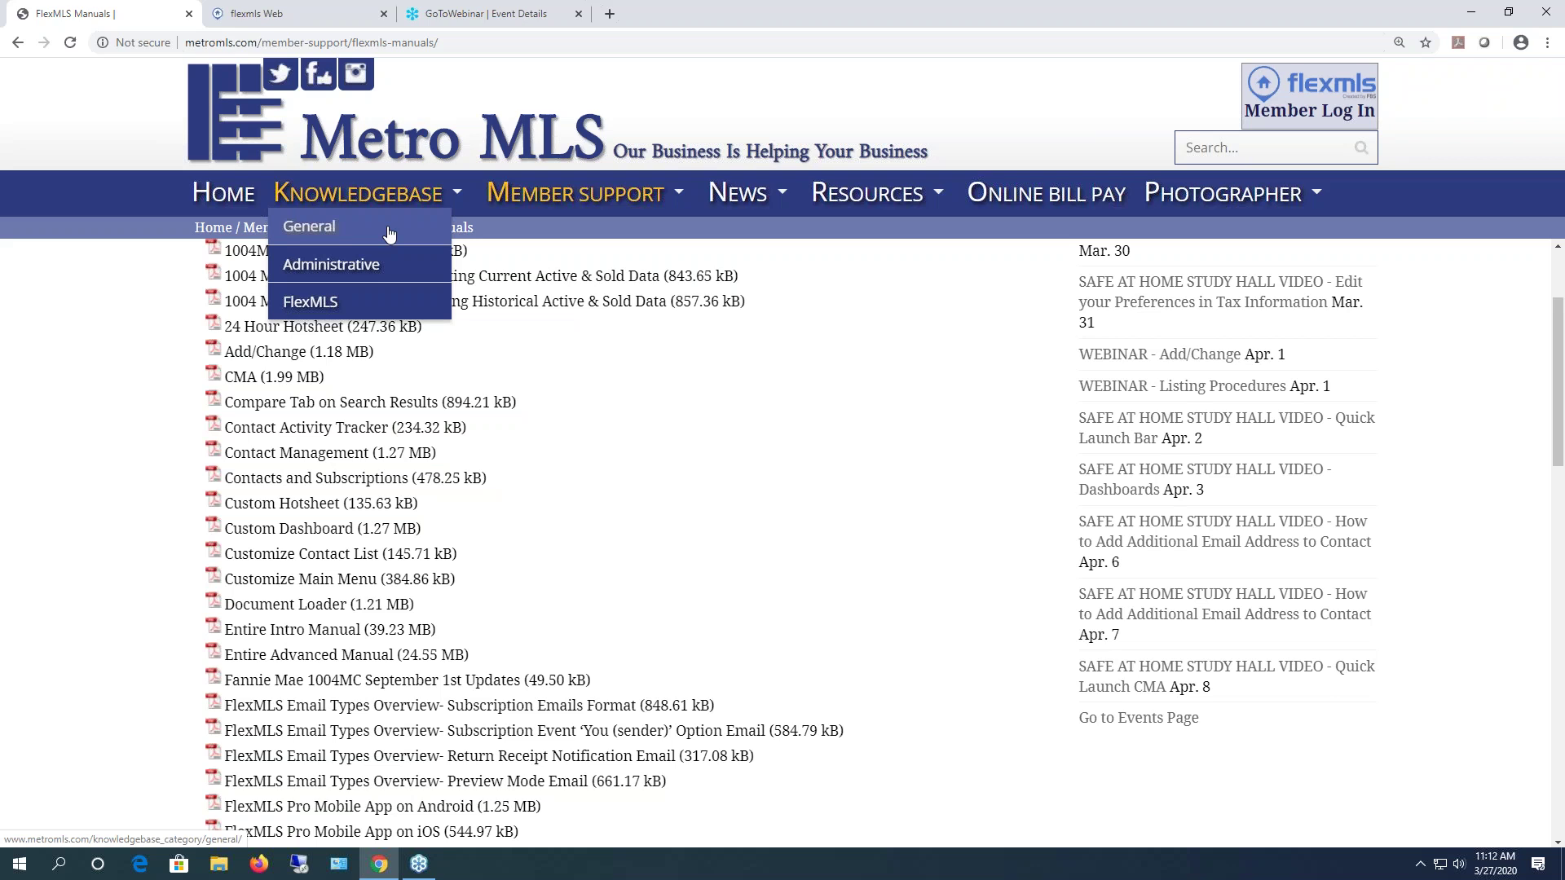
- Bring the flexmls Web home dashboard tab to the front
click(282, 15)
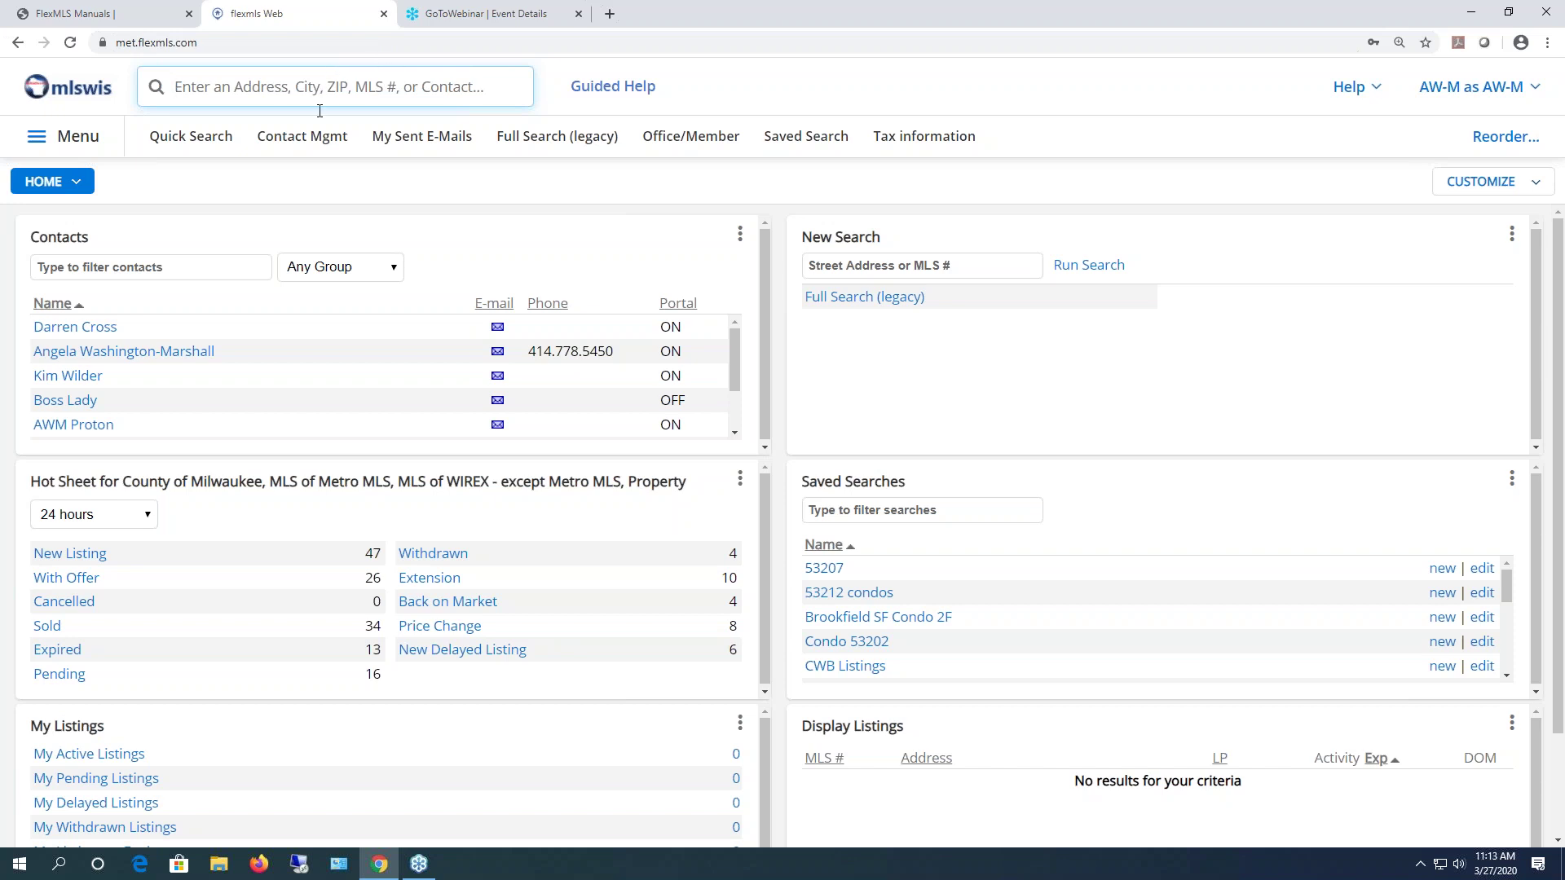
- Go to My Profile under Preferences in the flexmls Menu
click(70, 143)
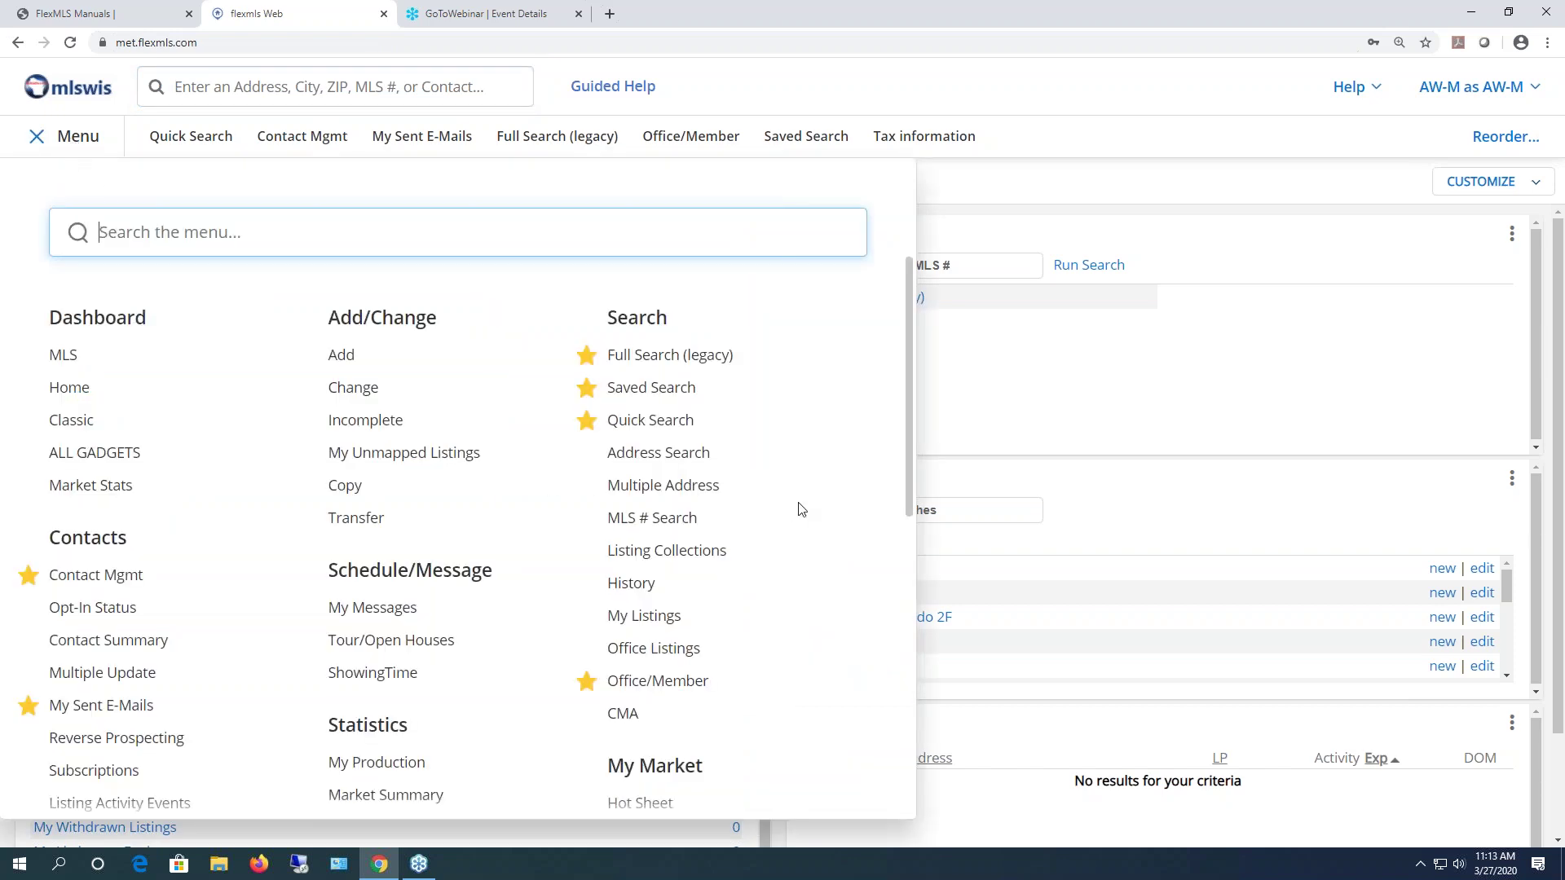
scroll(796, 510, down, 8)
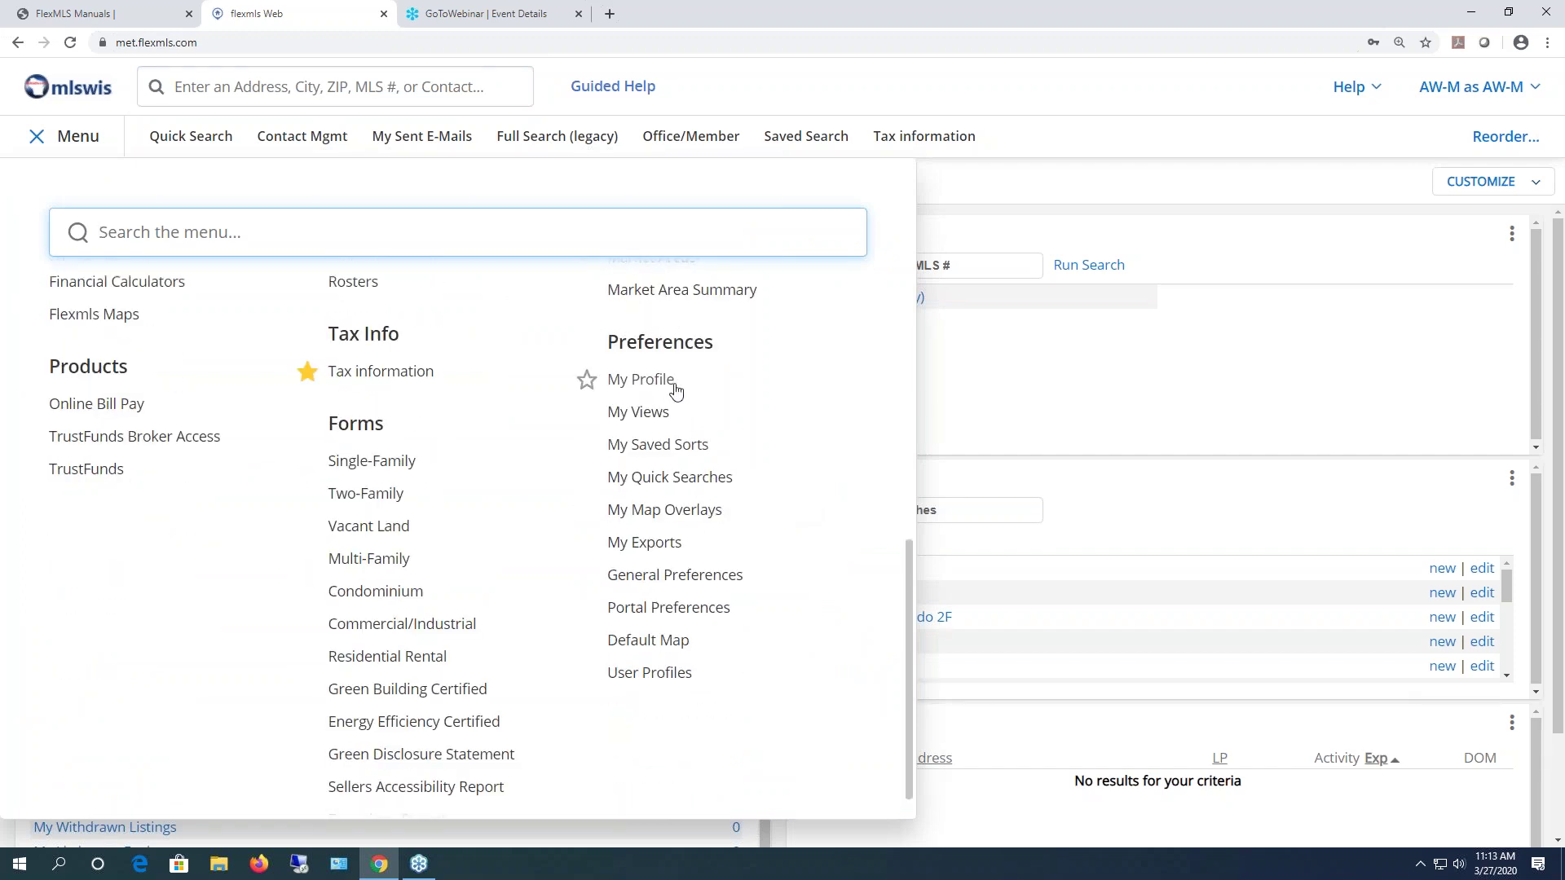
click(642, 390)
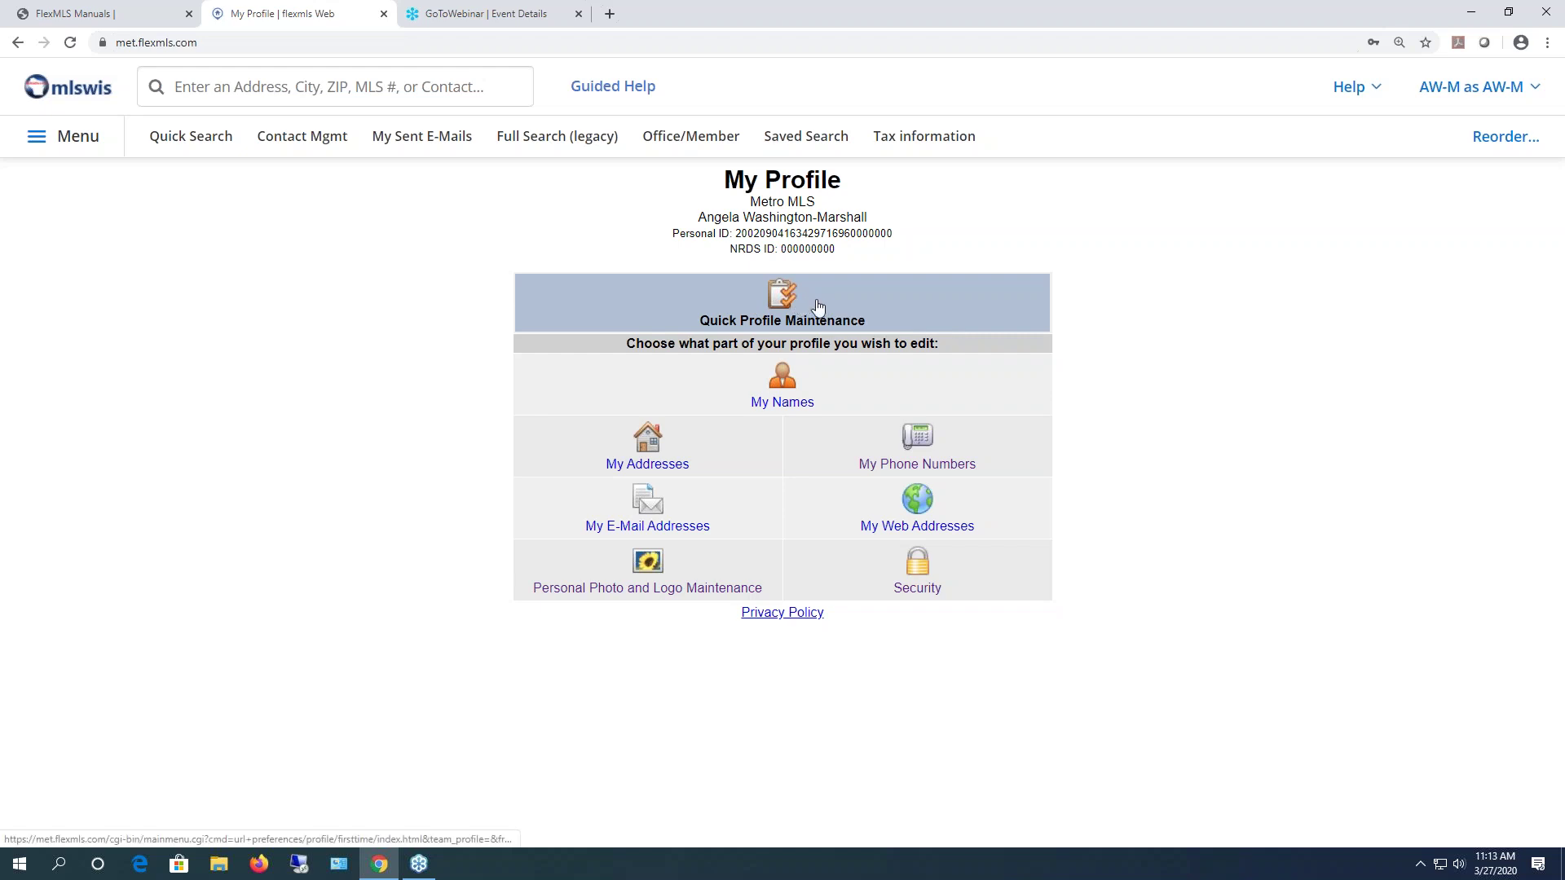
- In Quick Profile Maintenance, replace the Marketing Name 'The Metro MLS Support Staff' with the agent's name
click(787, 308)
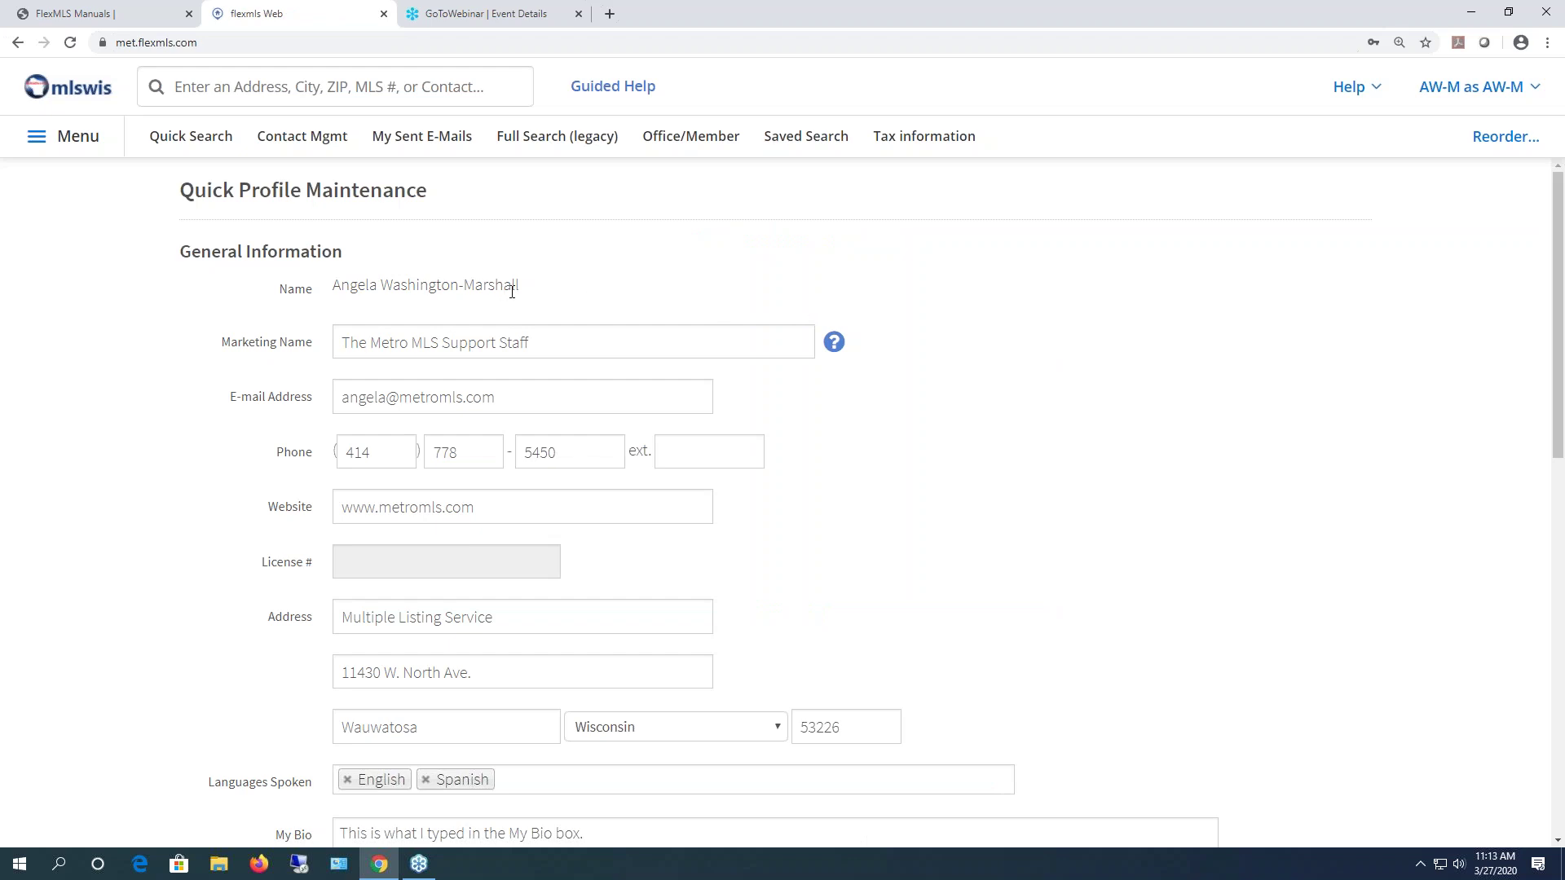
drag(535, 286, 325, 291)
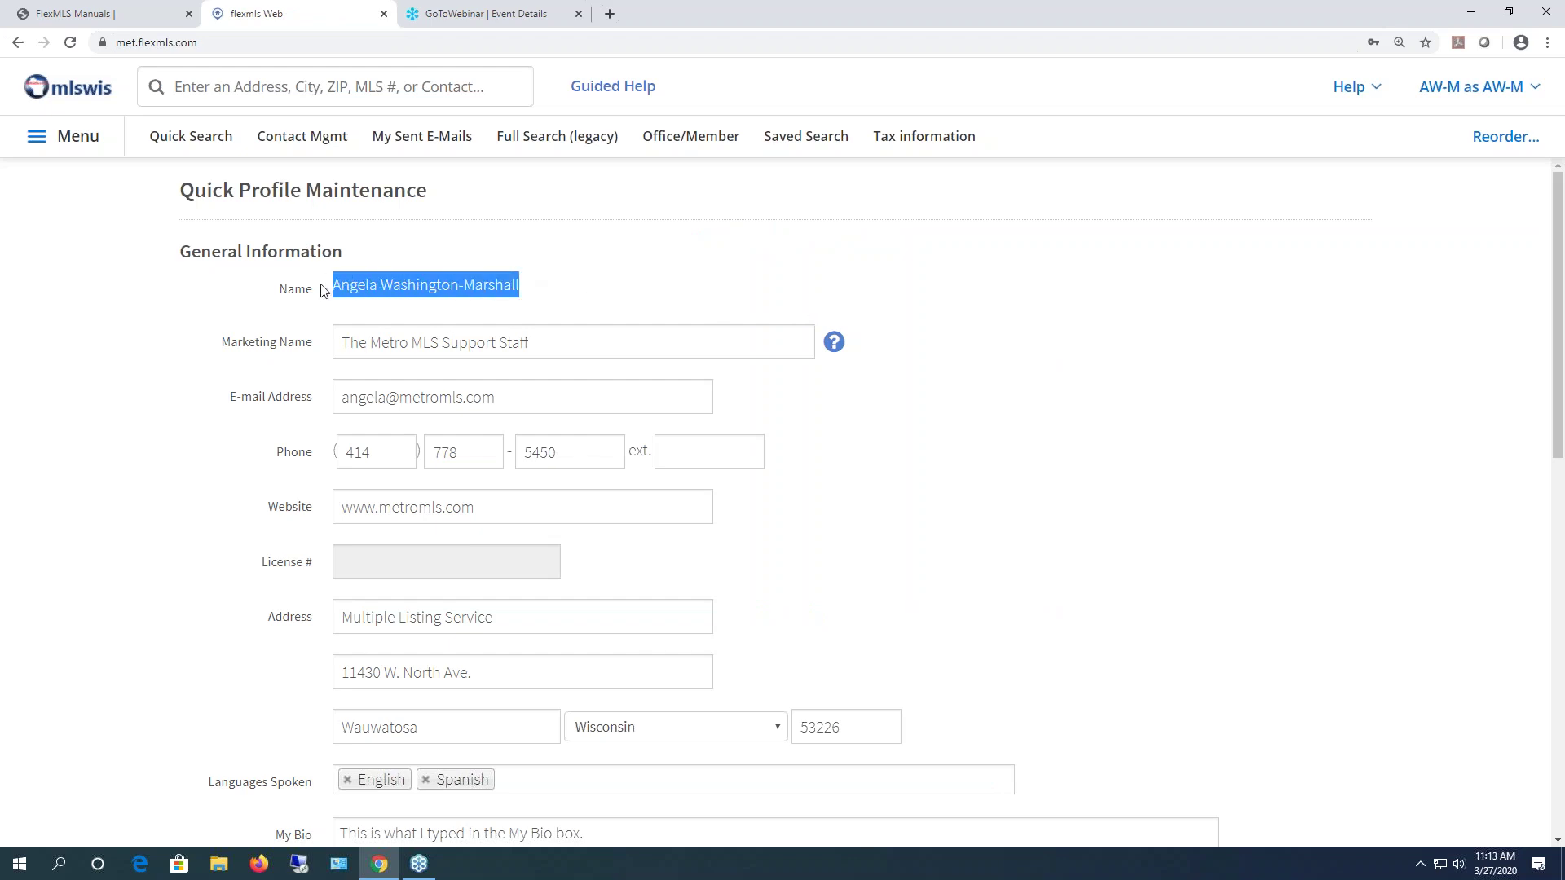
click(1041, 560)
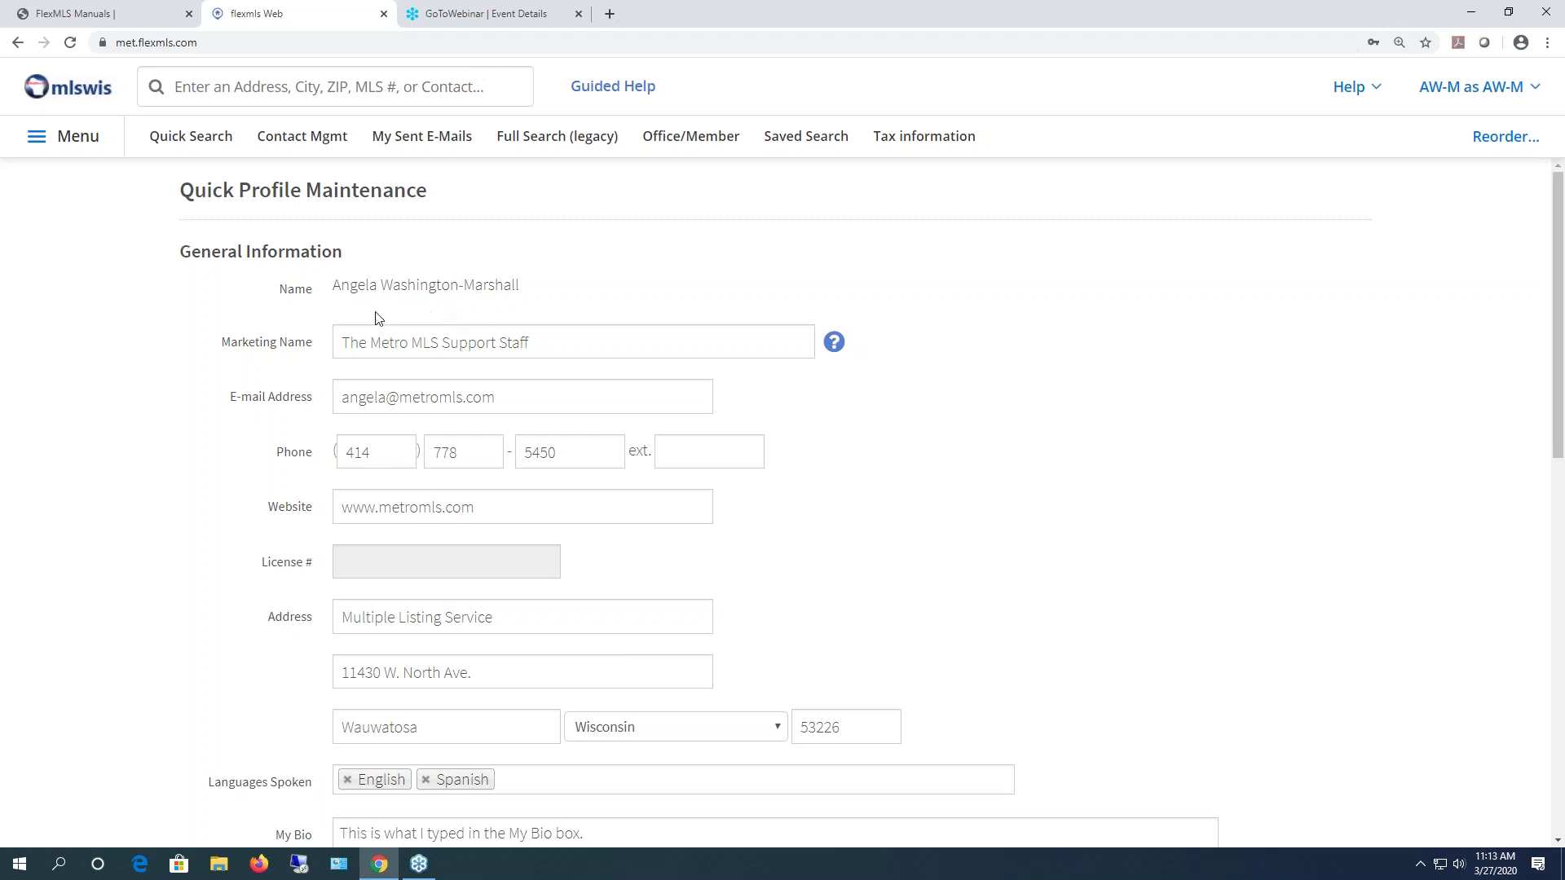
drag(559, 342, 244, 356)
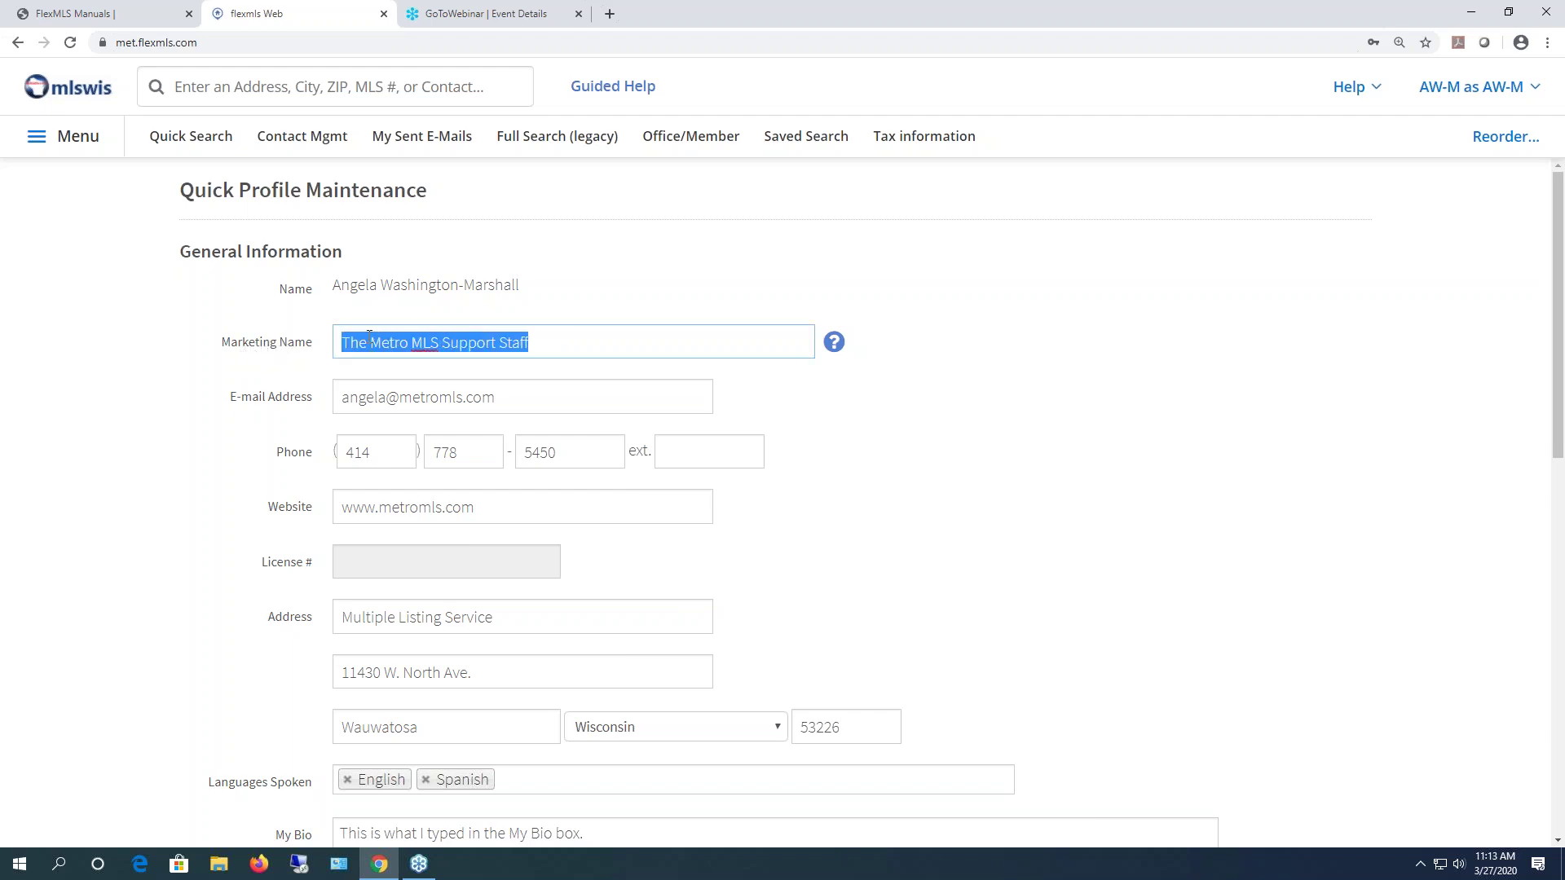
drag(334, 294, 583, 286)
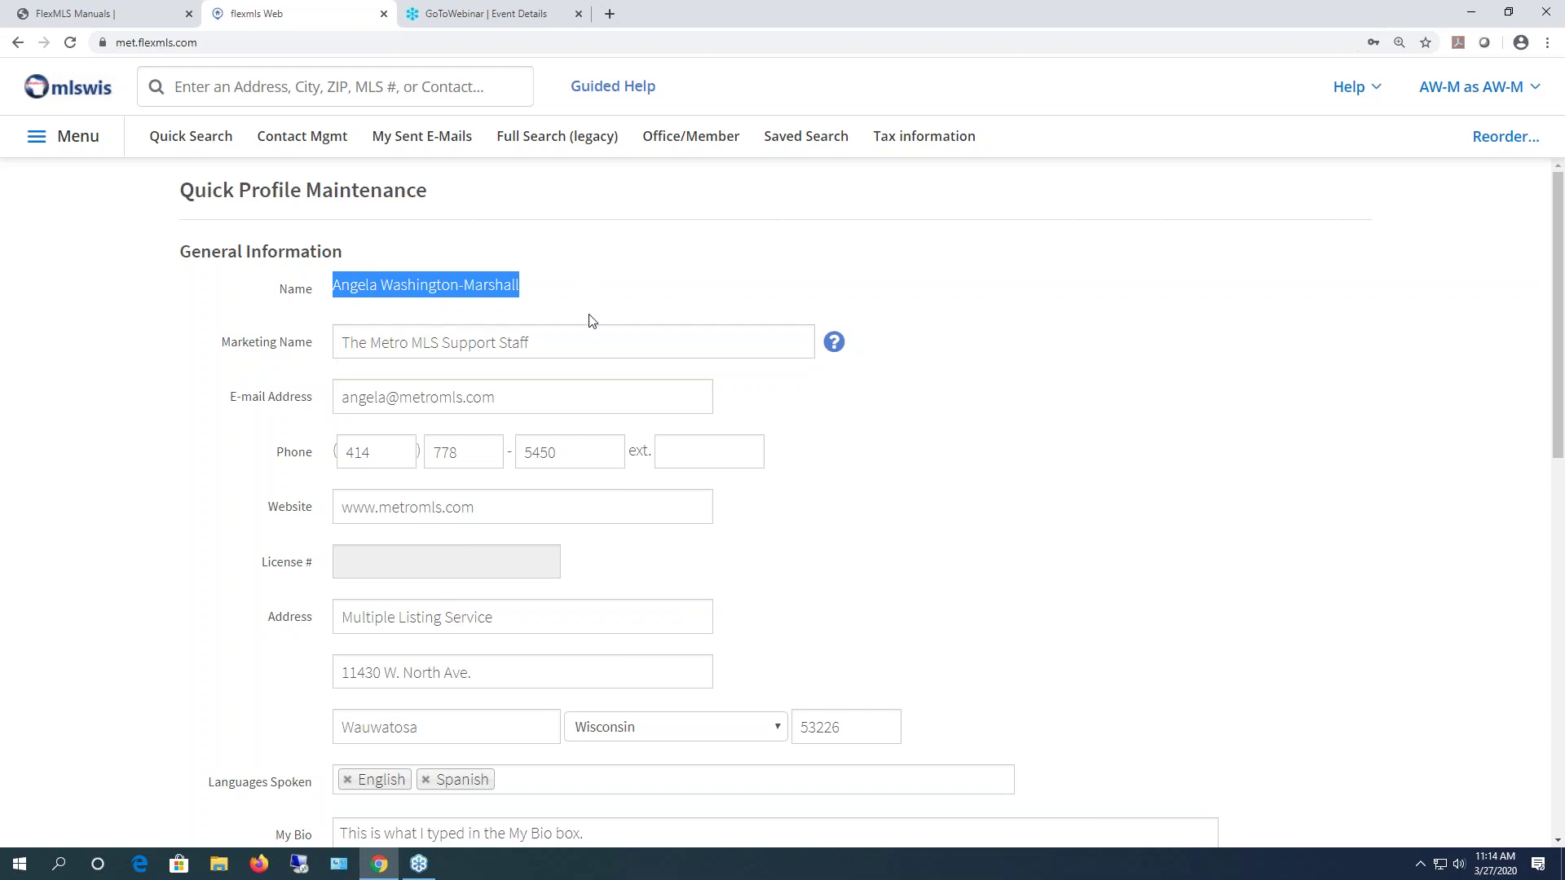
drag(551, 346, 268, 342)
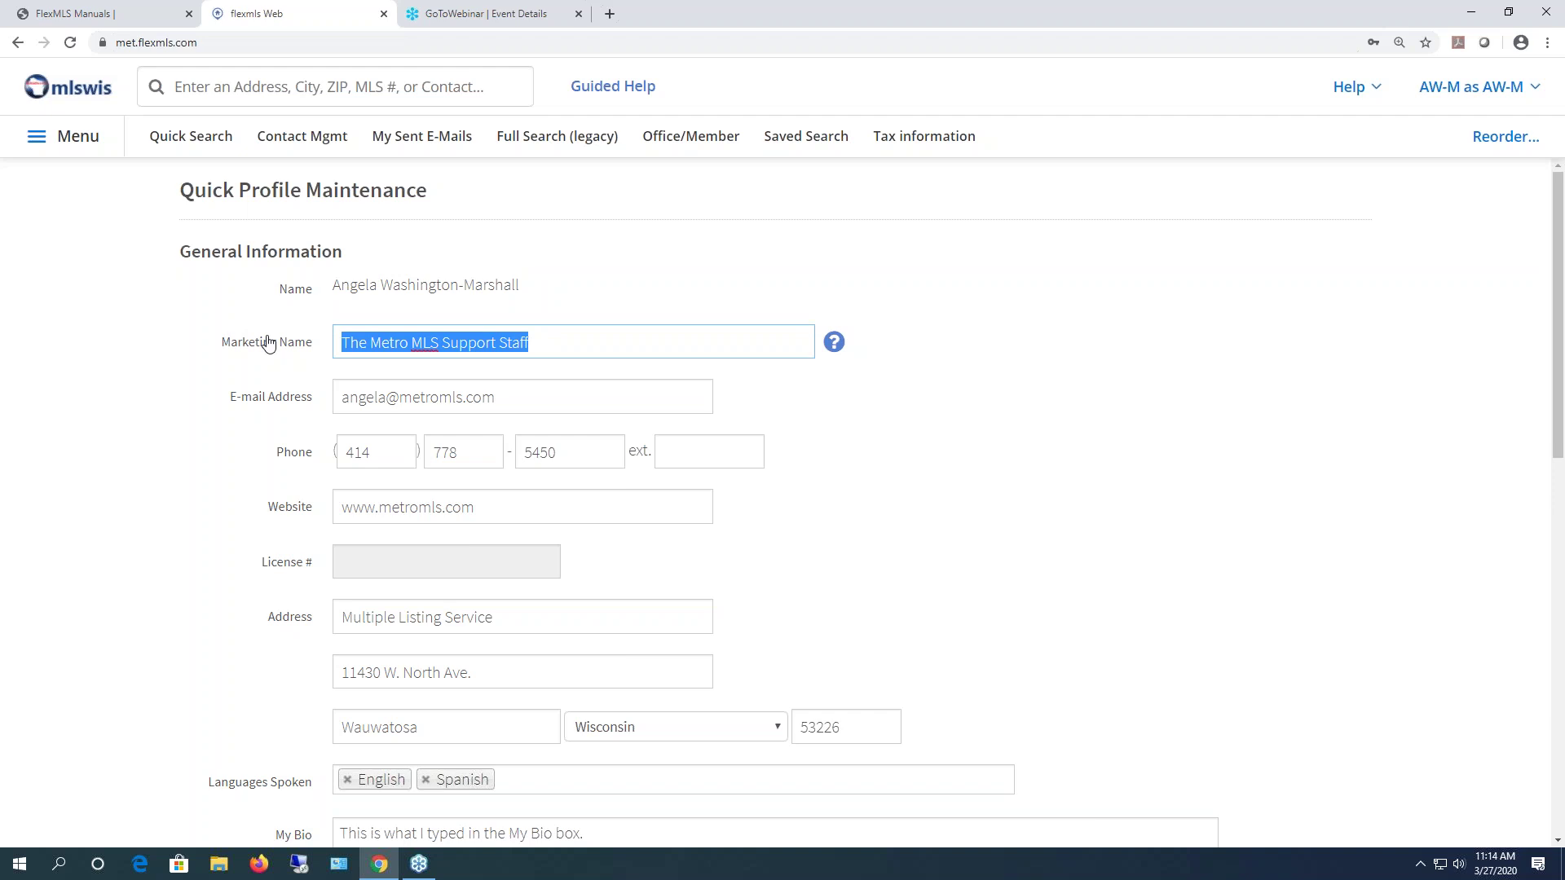
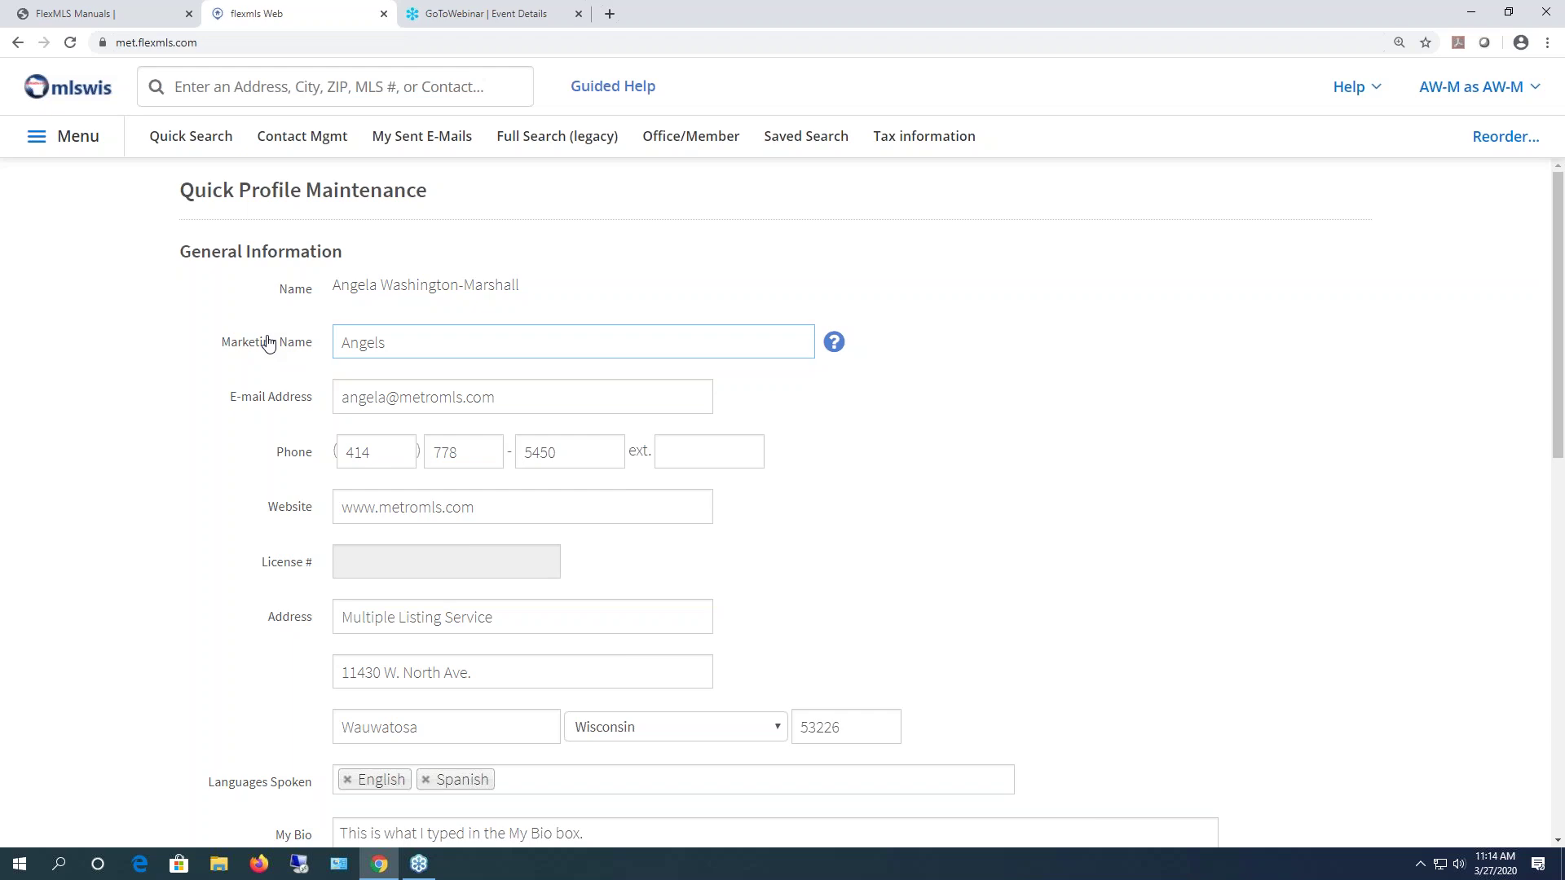
- Review the e-mail address, phone number parts and website address fields
drag(535, 398, 324, 406)
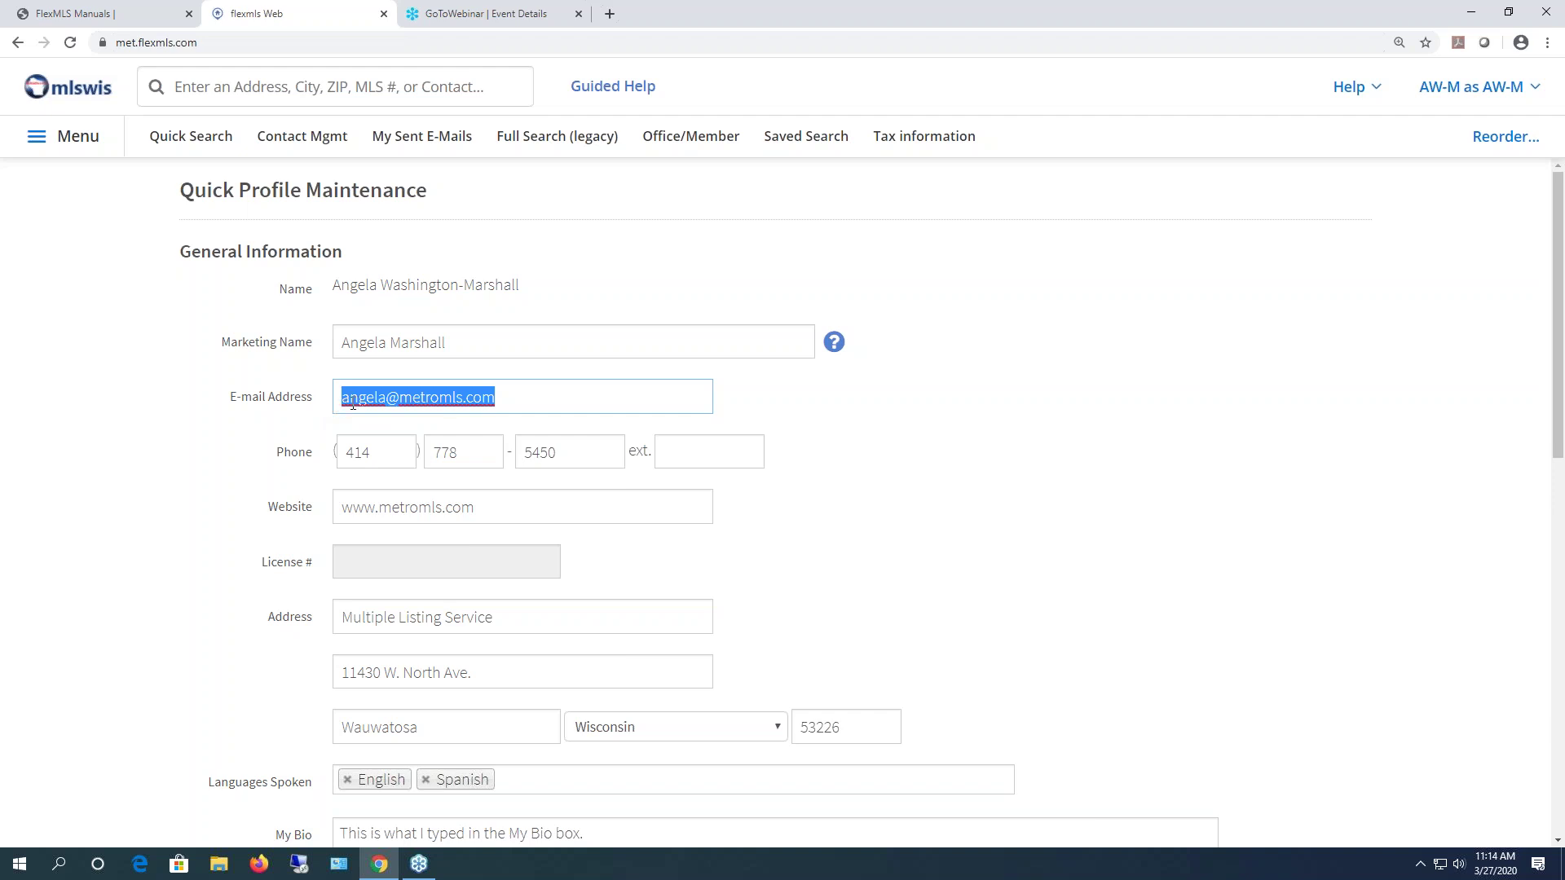
click(502, 400)
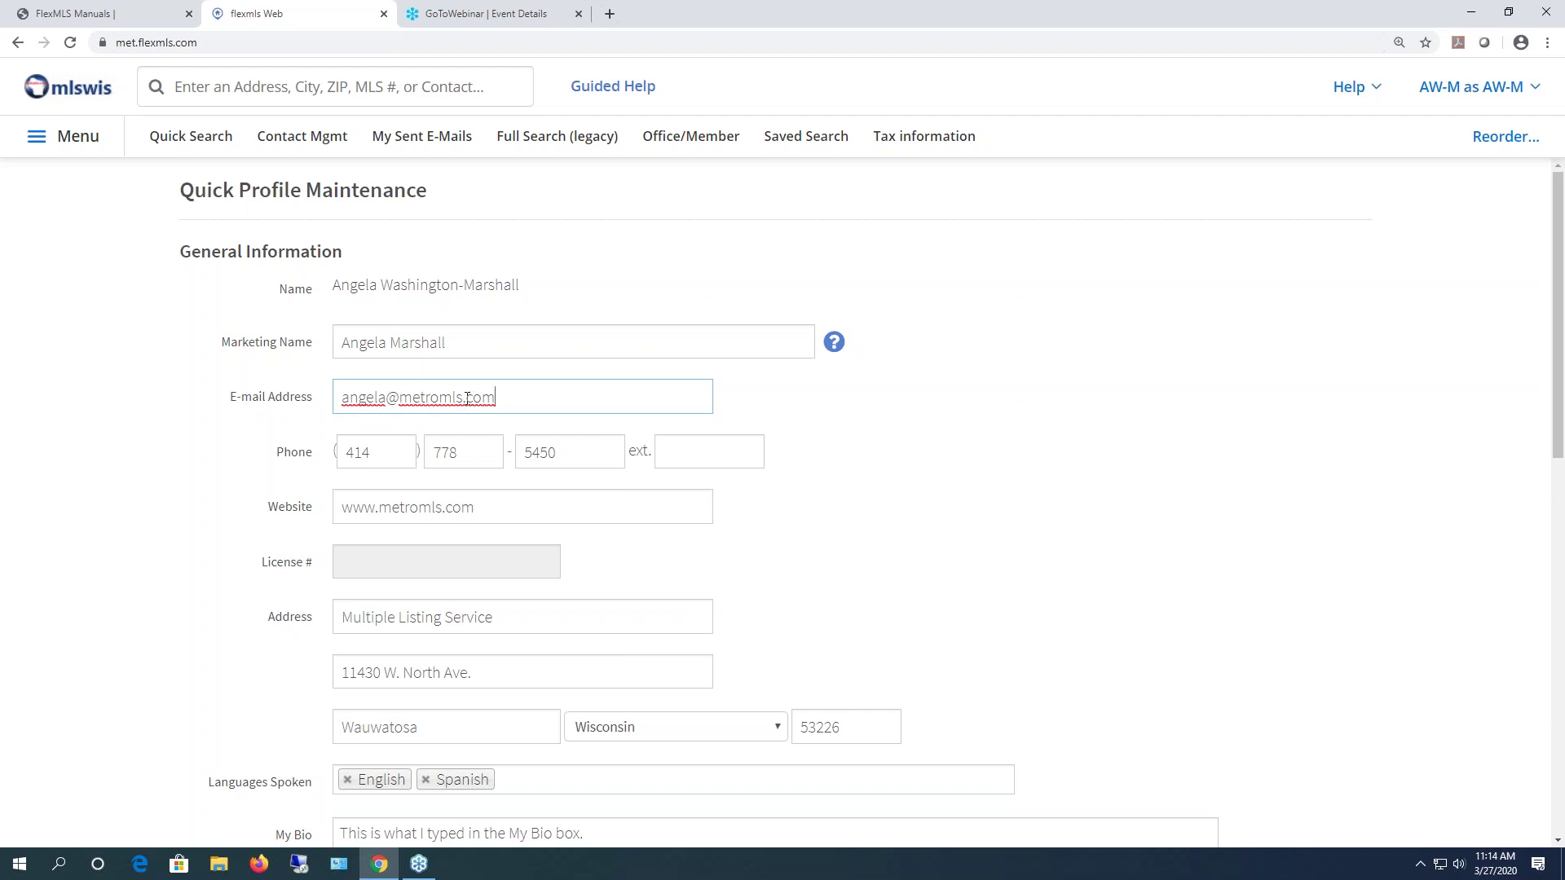
click(388, 448)
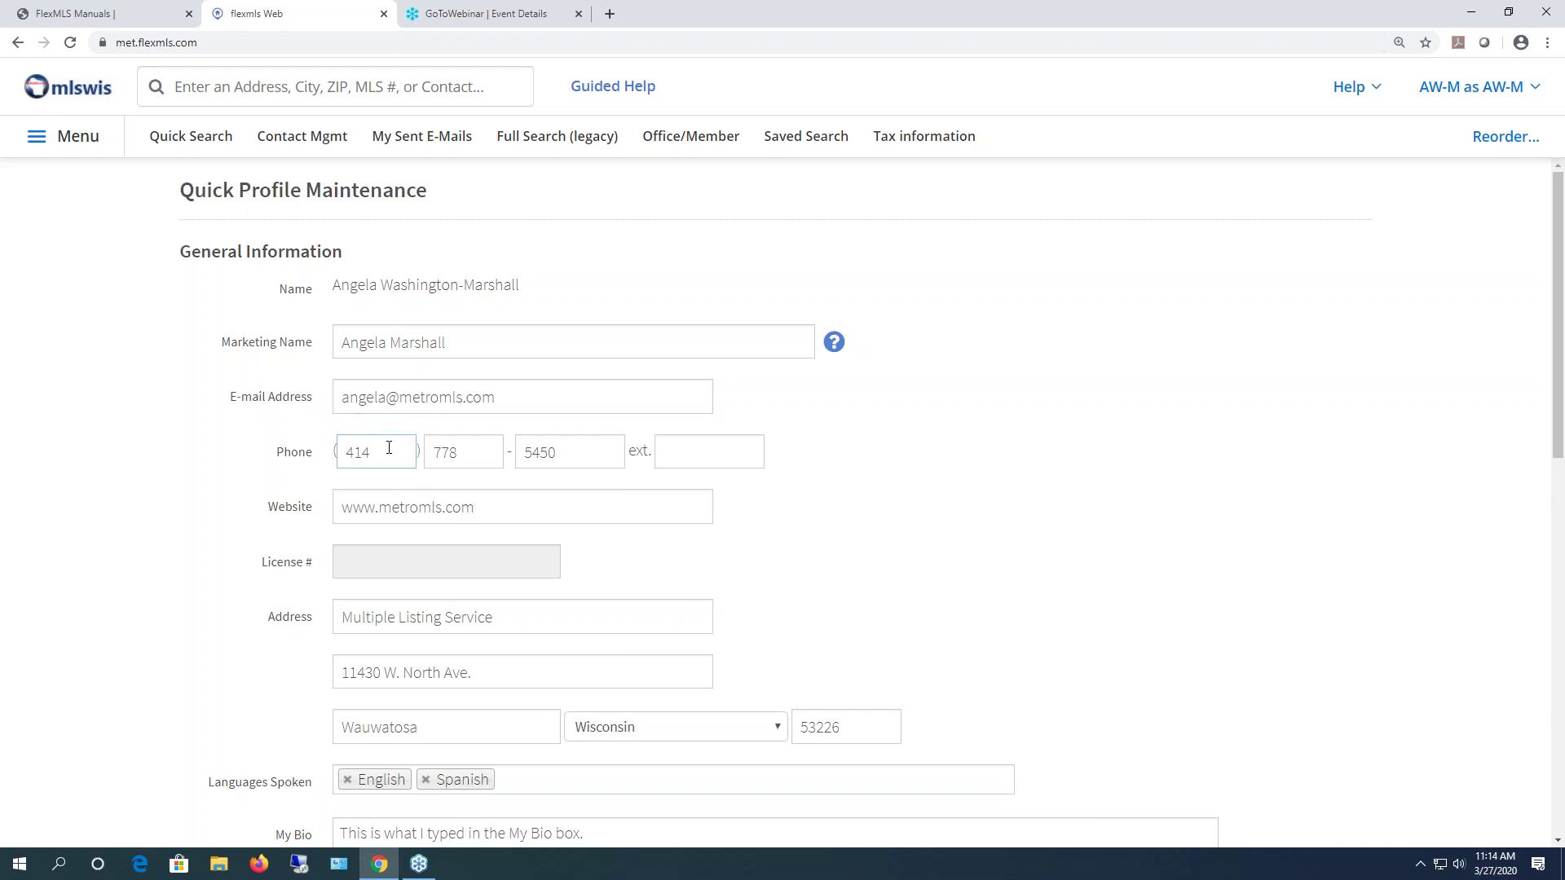
double_click(364, 454)
click(474, 454)
double_click(391, 452)
click(480, 453)
drag(595, 458, 528, 452)
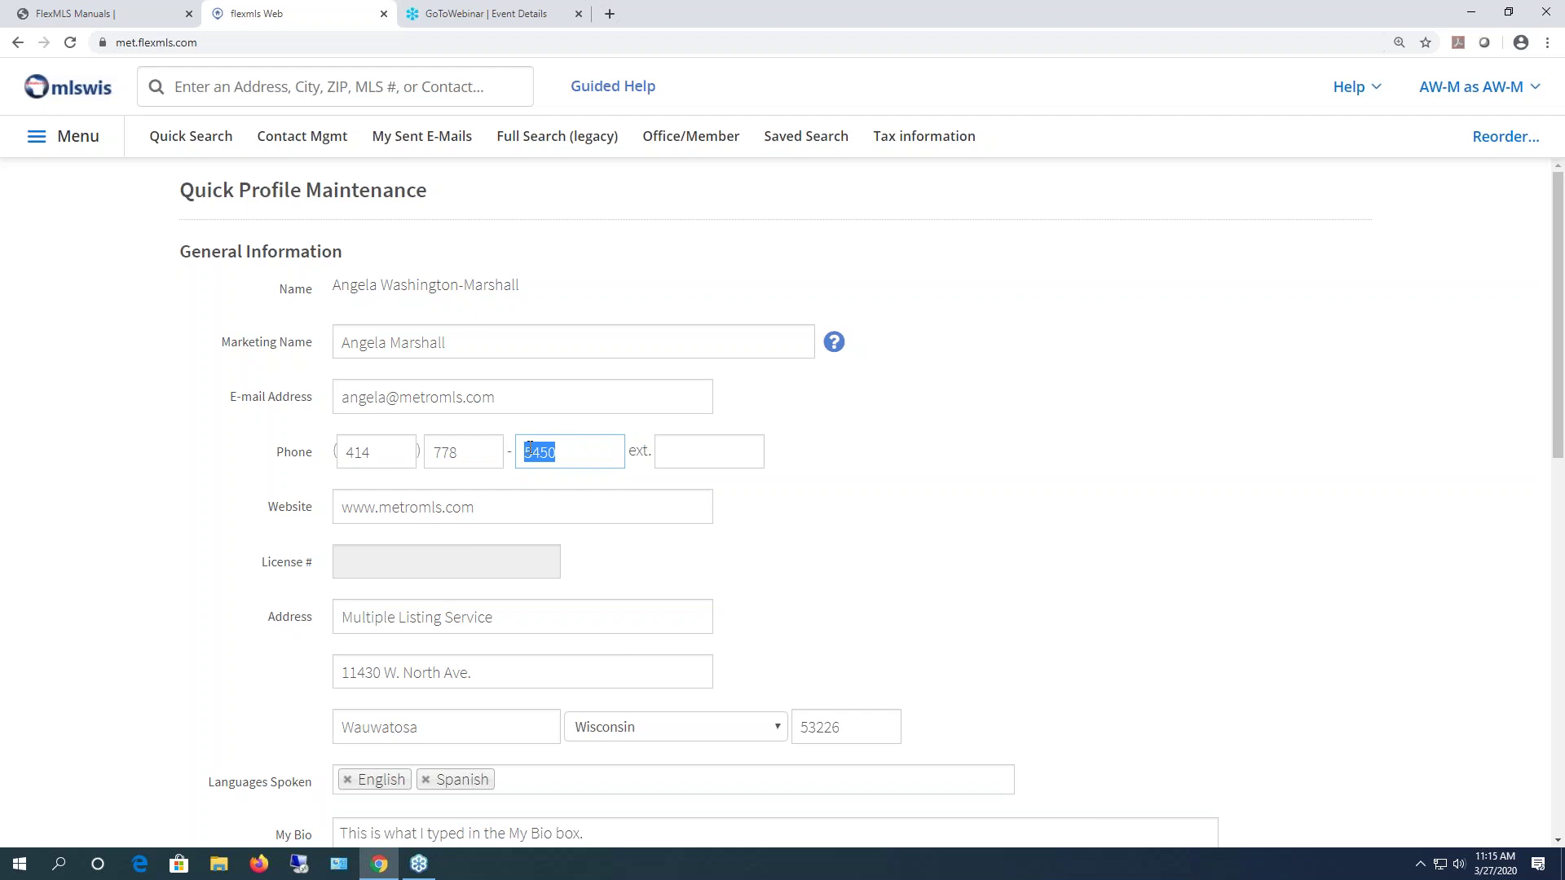
click(380, 454)
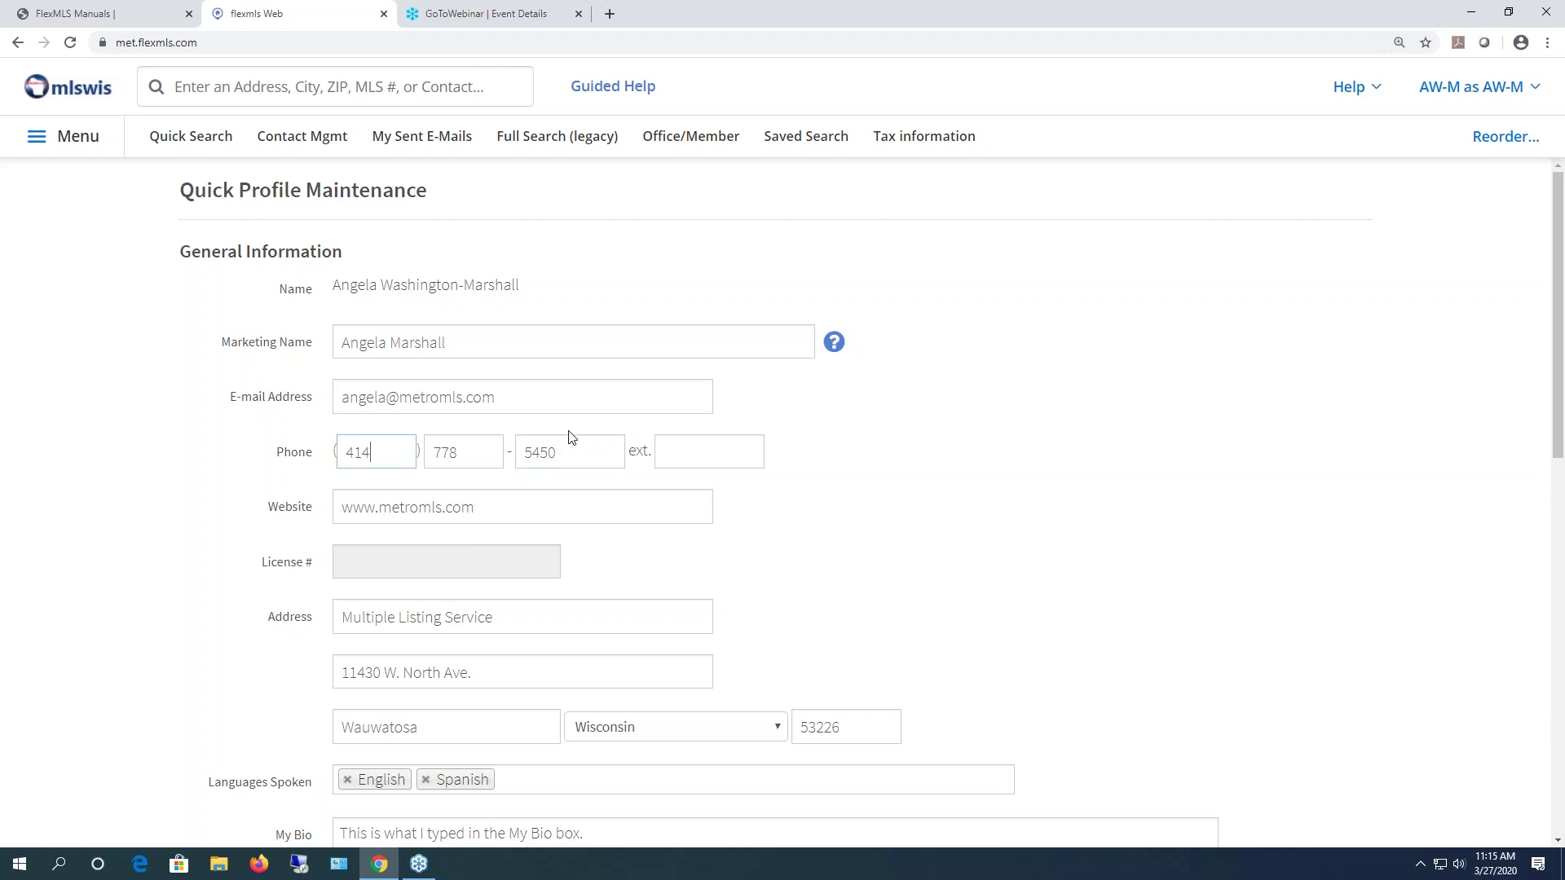
click(549, 459)
drag(499, 507, 290, 509)
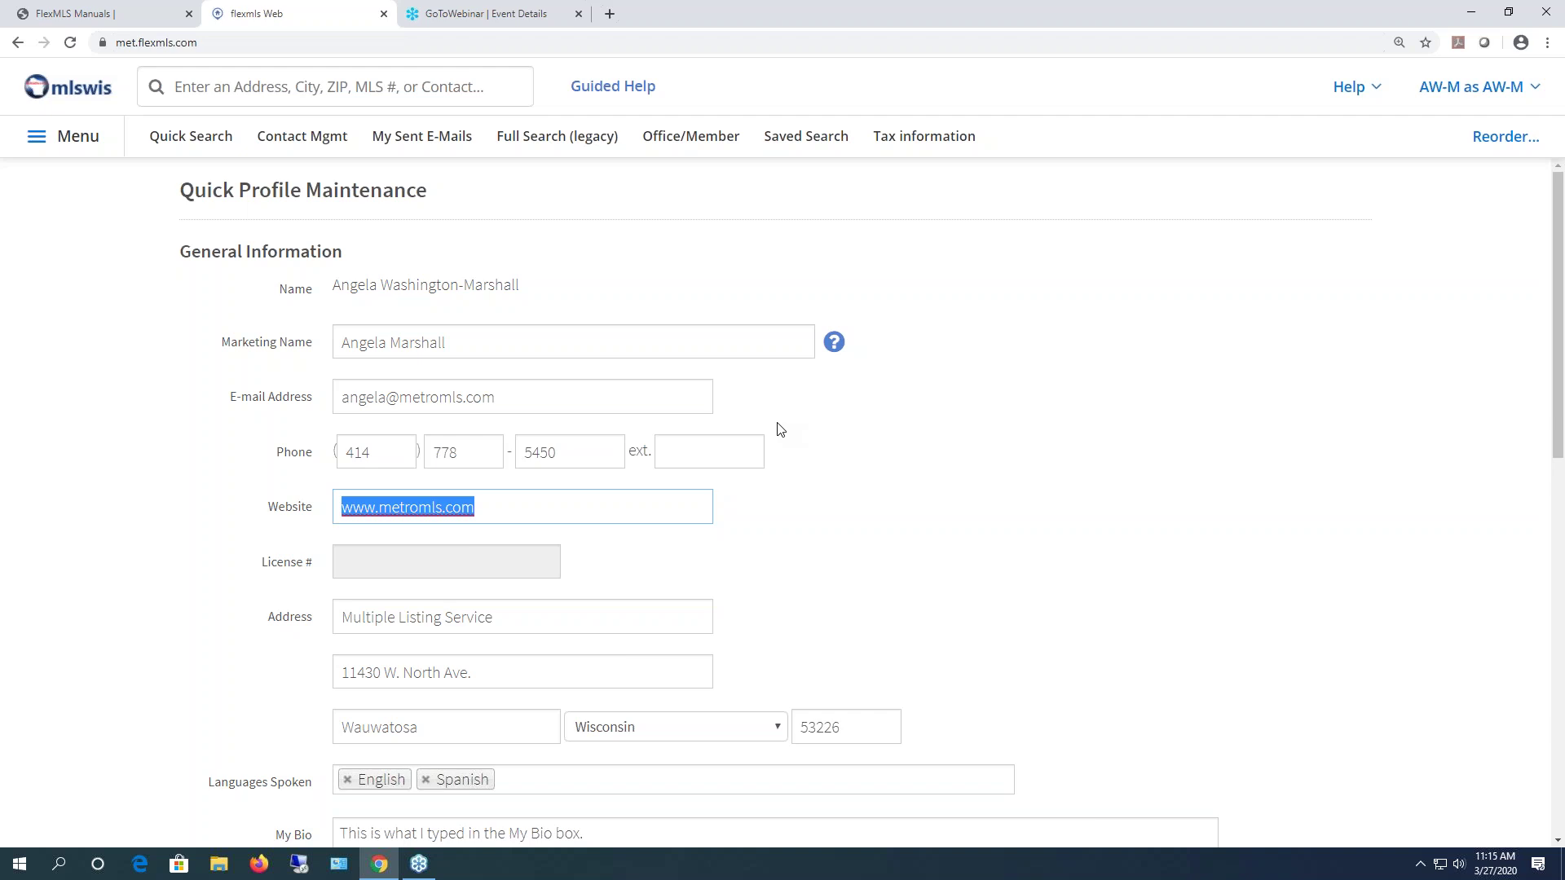
click(604, 508)
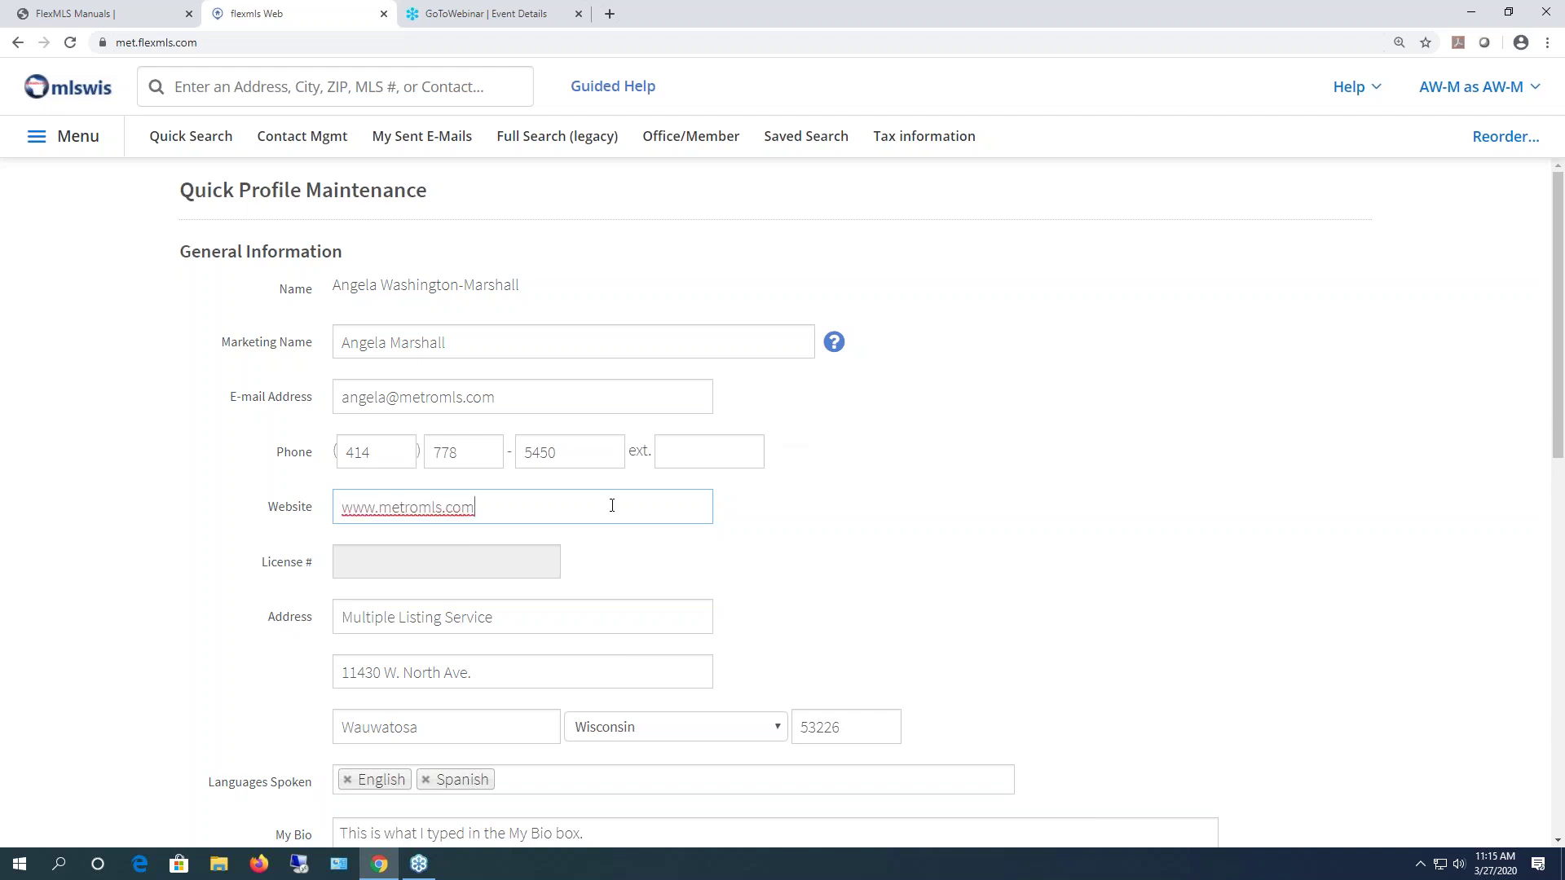
scroll(633, 508, down, 2)
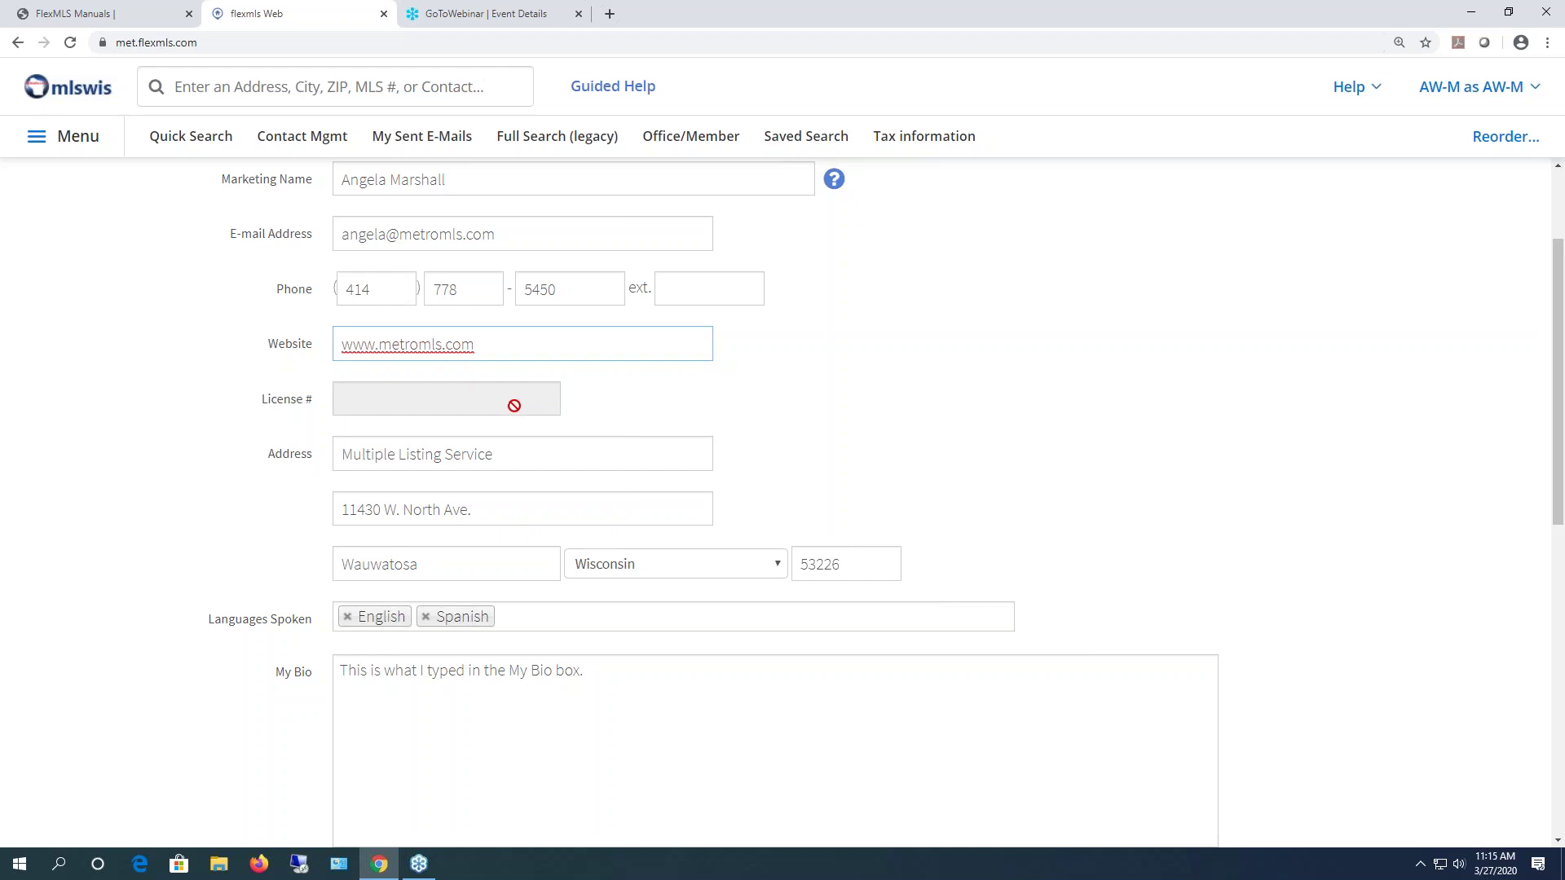
scroll(673, 422, down, 1)
scroll(673, 422, down, 1)
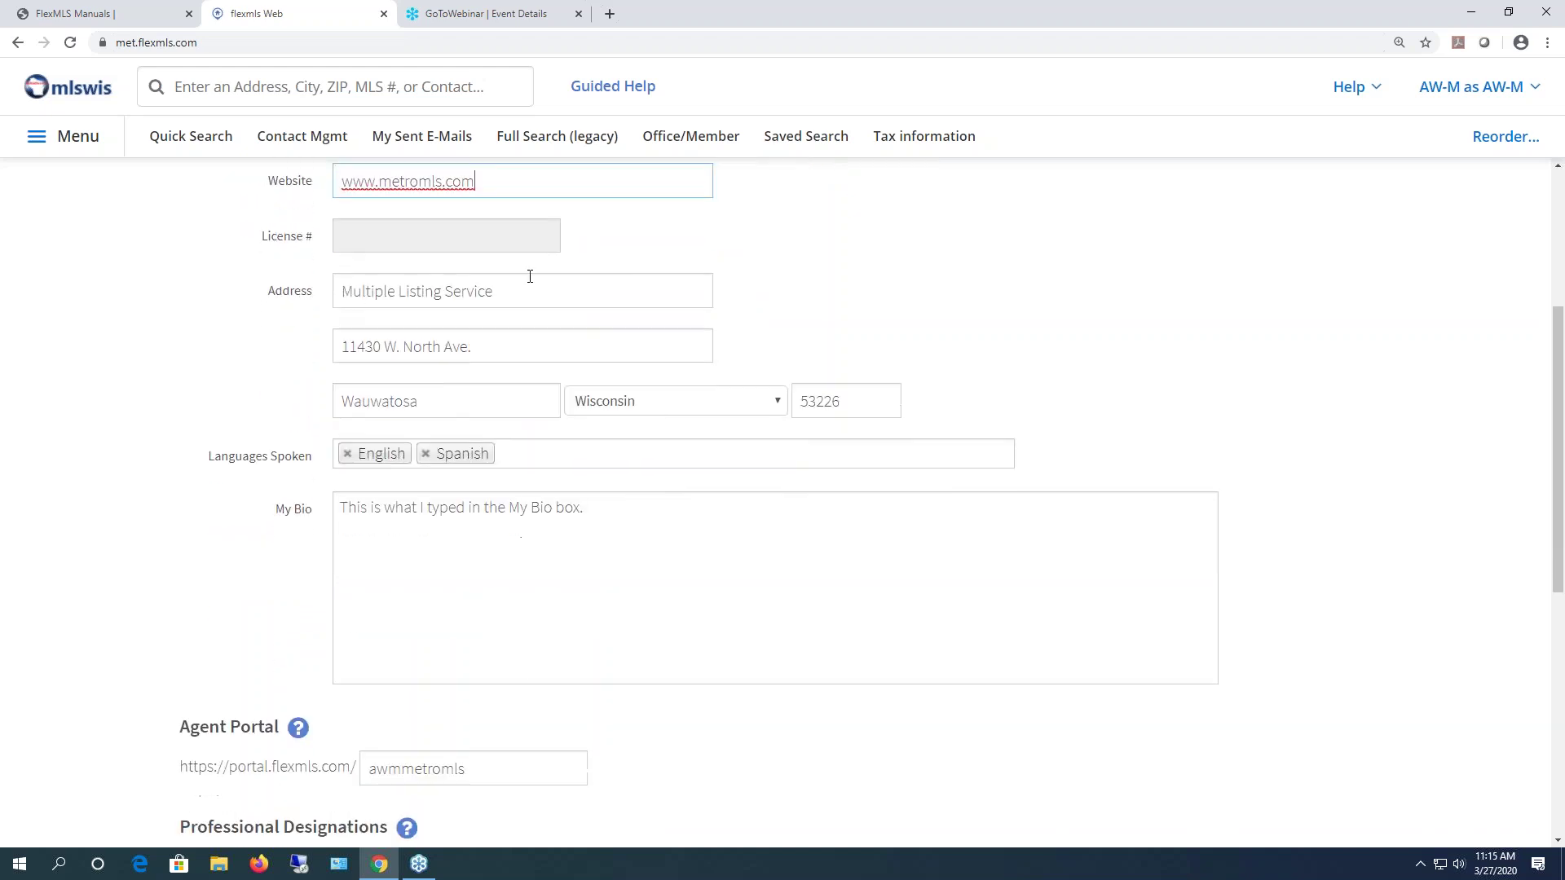
drag(568, 303, 315, 286)
drag(517, 346, 324, 353)
double_click(445, 401)
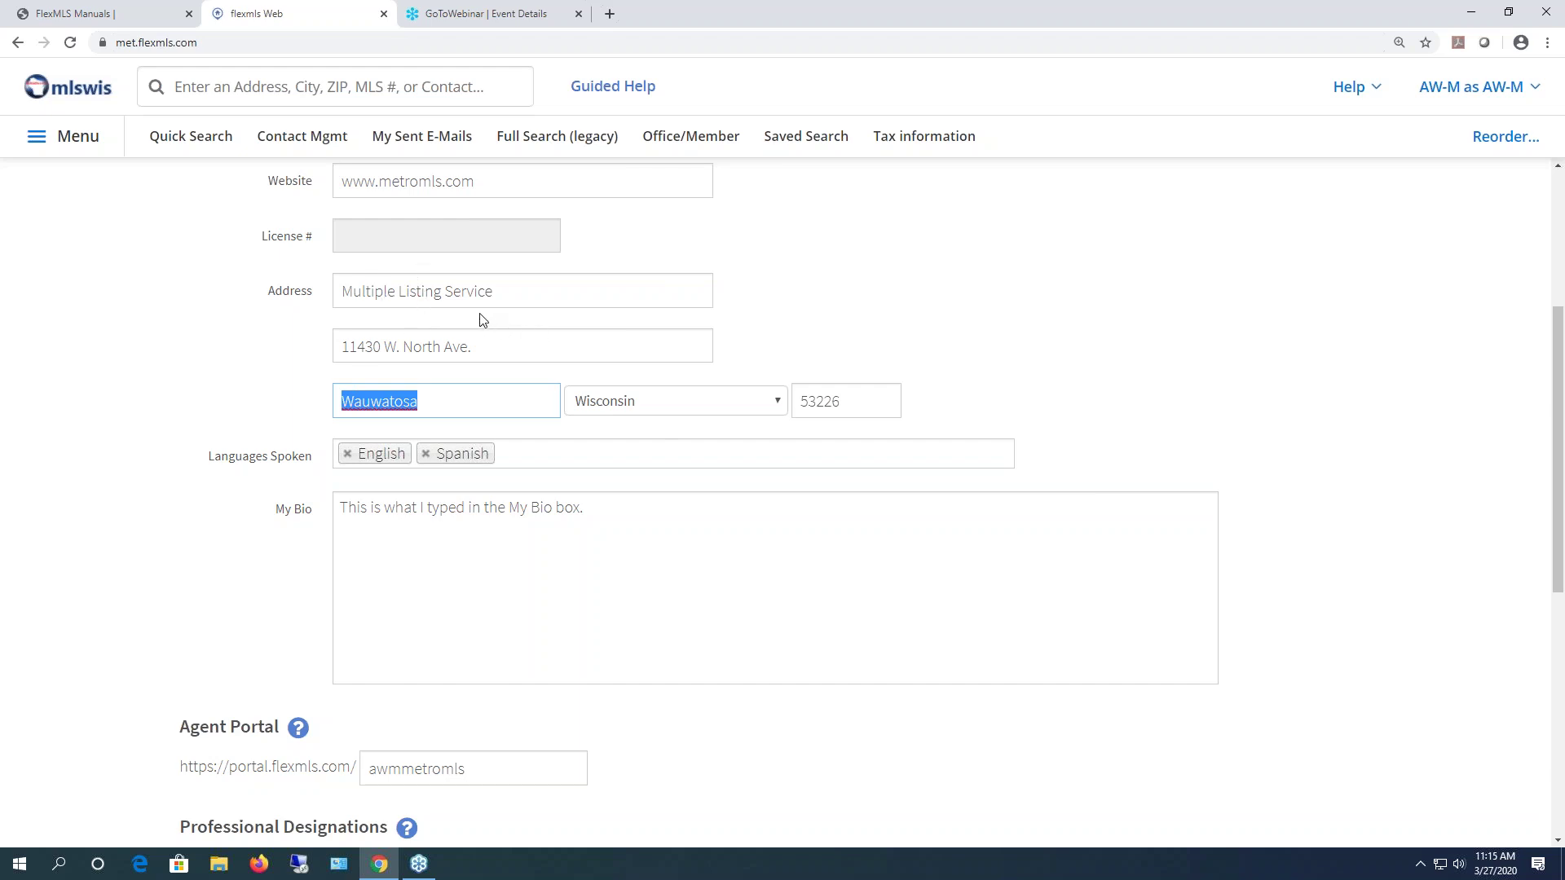
scroll(344, 427, down, 2)
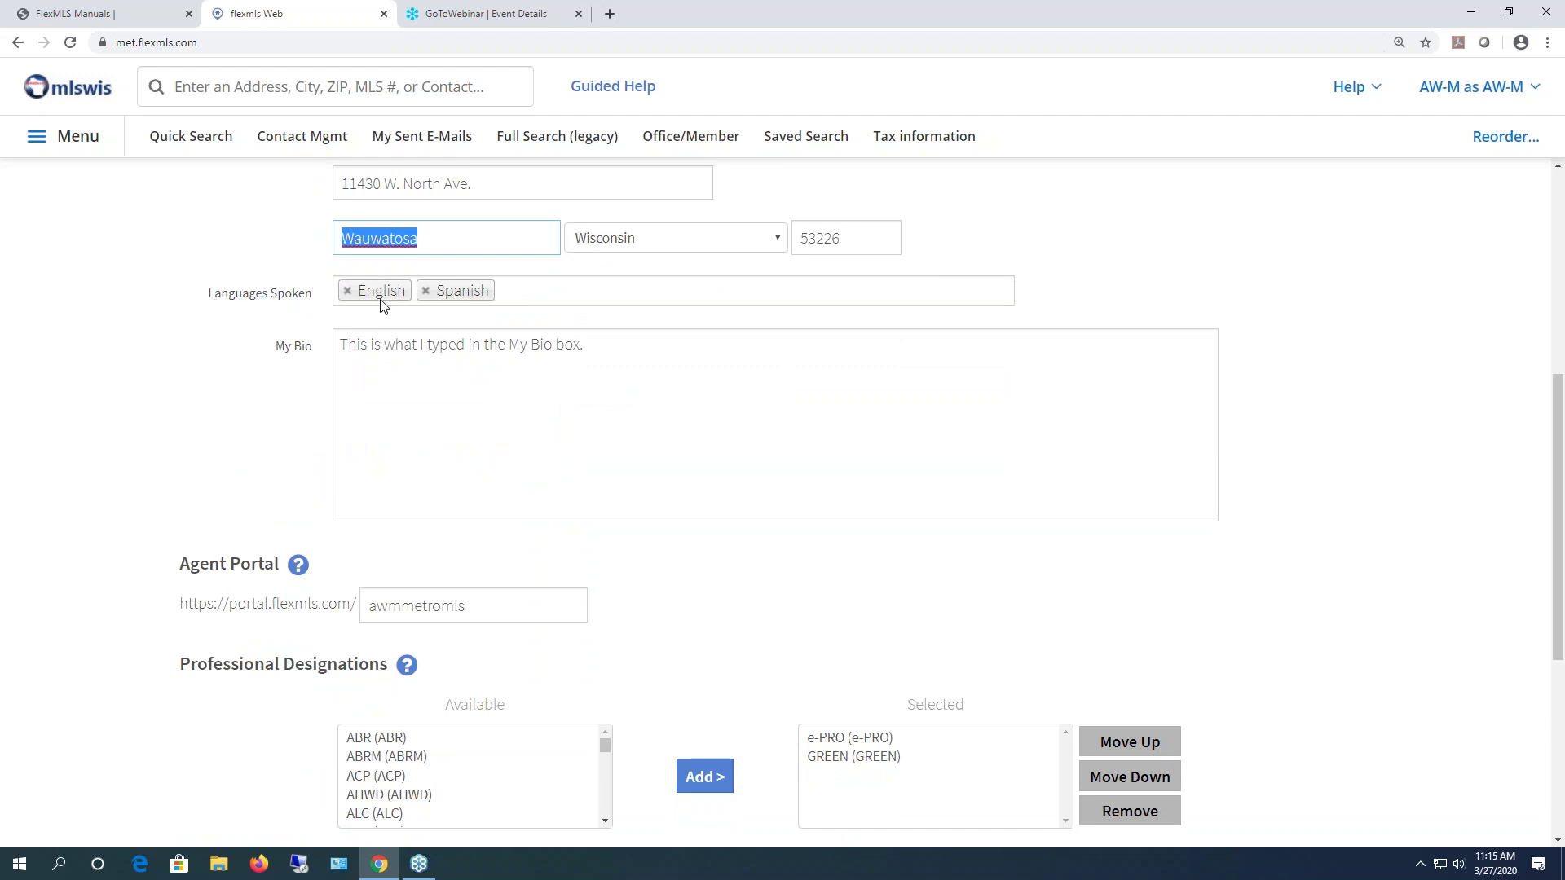
drag(630, 343, 272, 377)
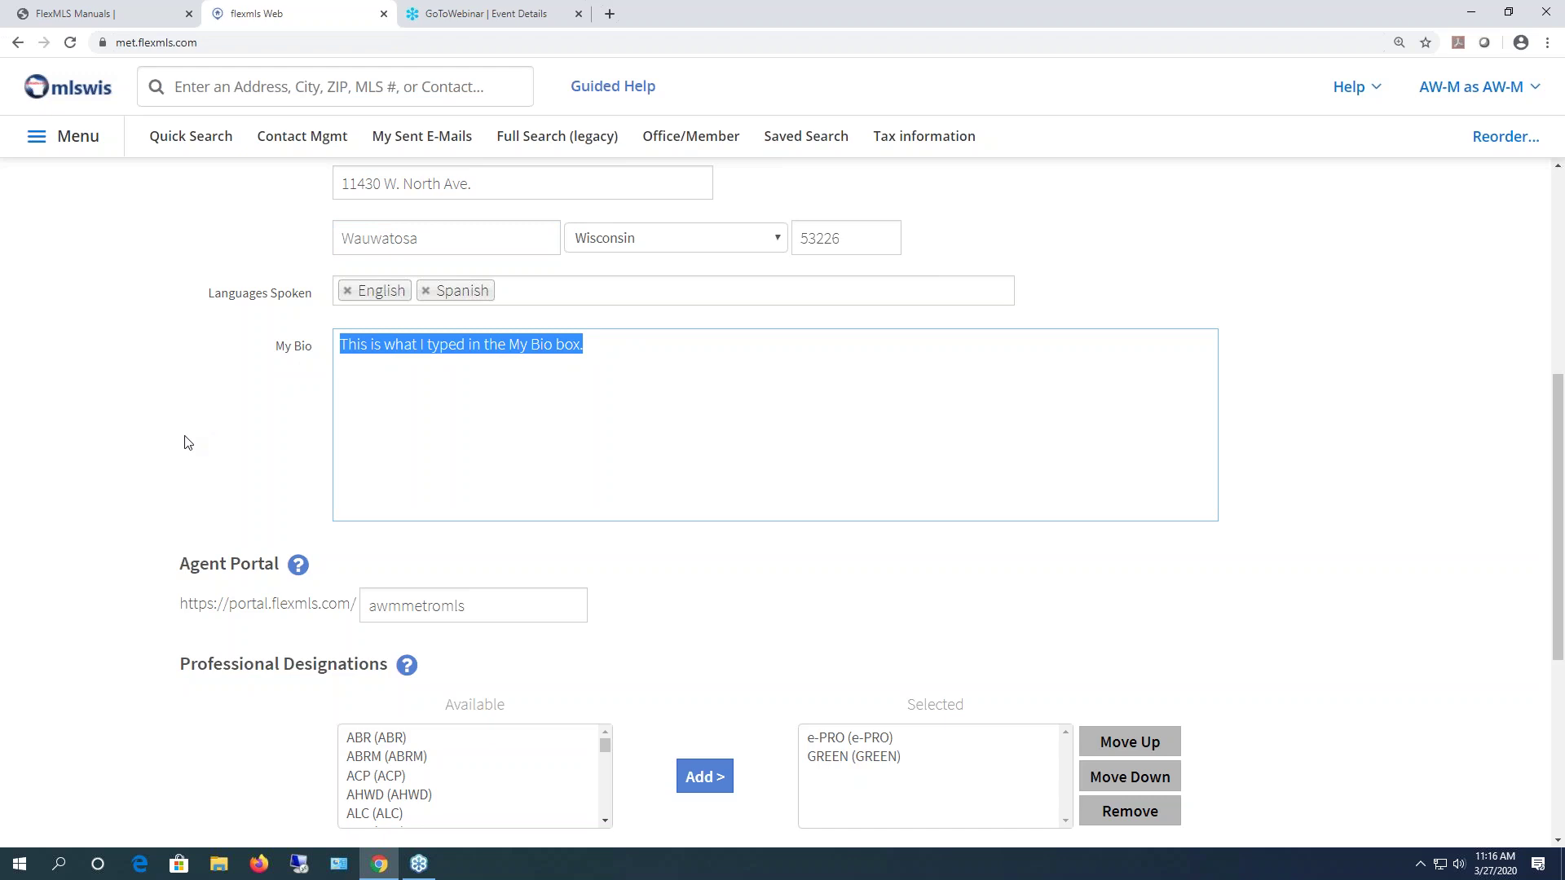
scroll(380, 451, down, 3)
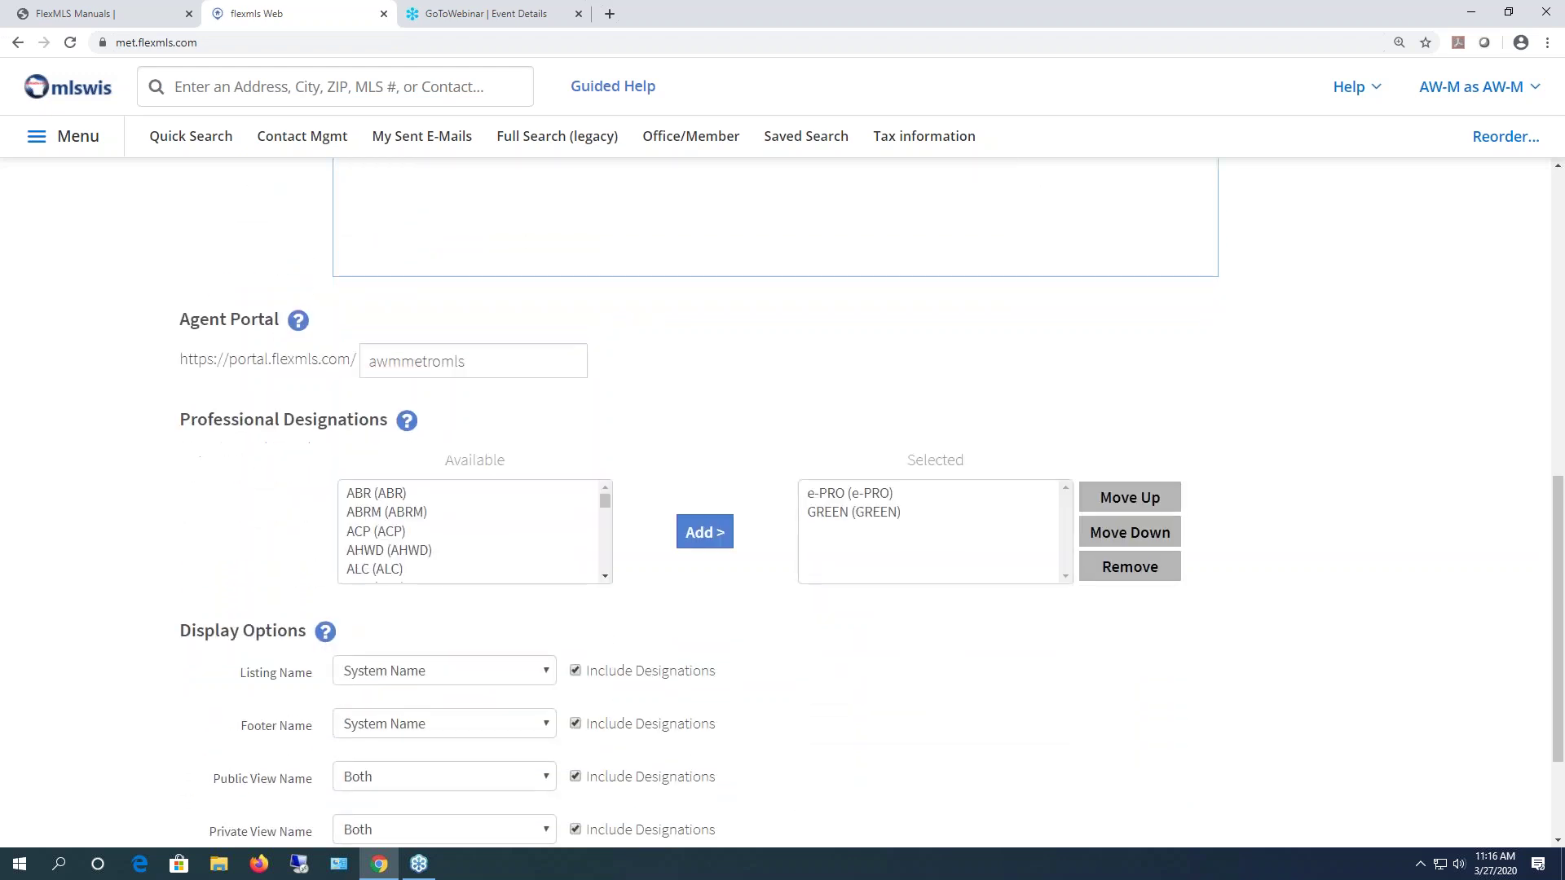
scroll(201, 224, down, 1)
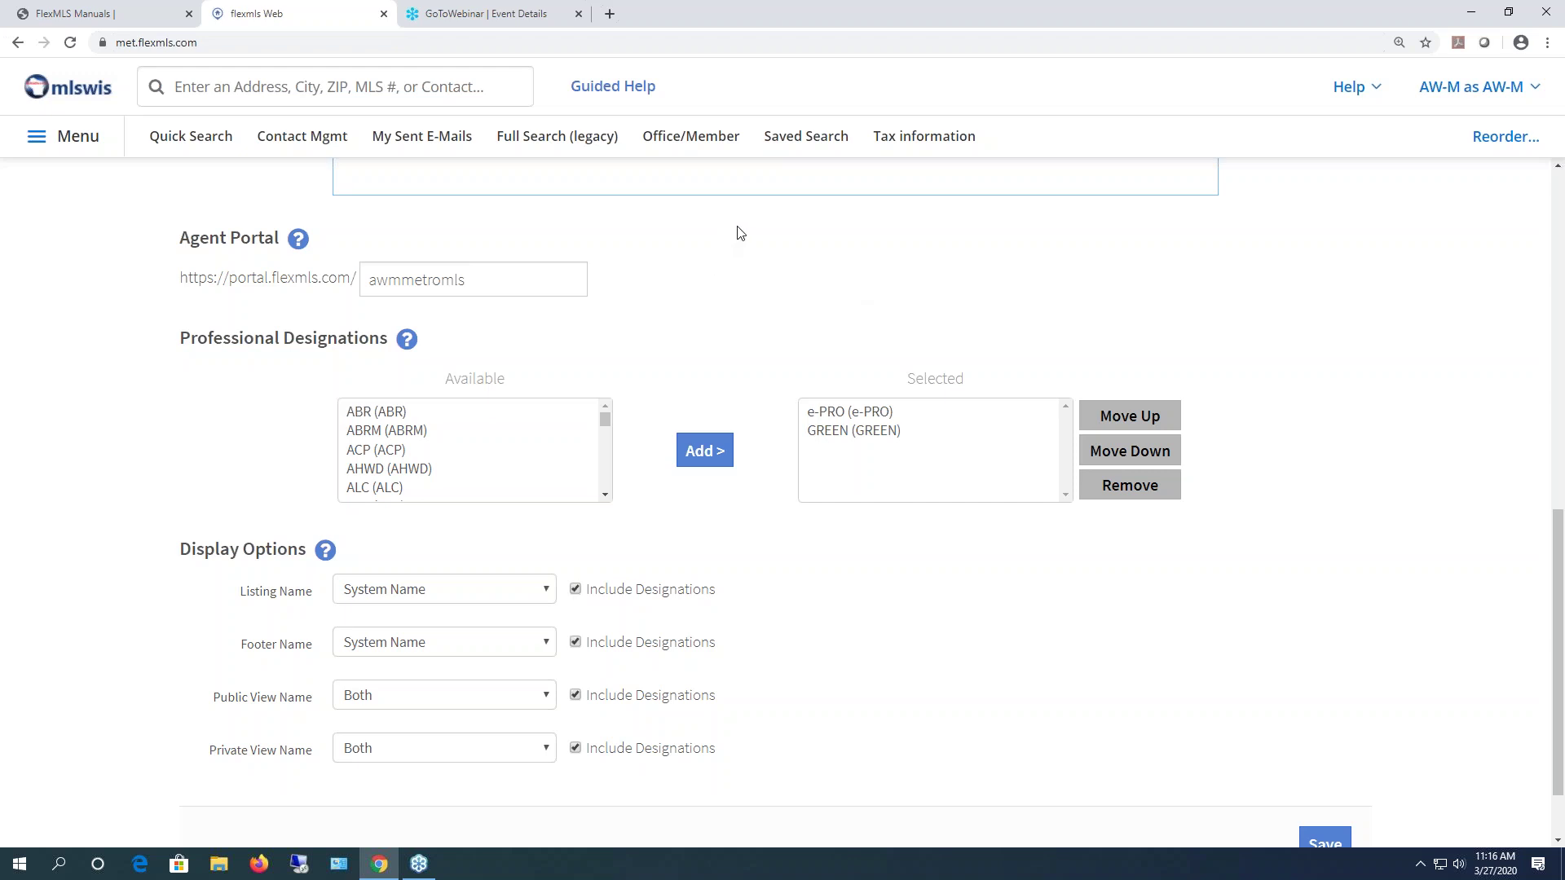
drag(496, 279, 362, 278)
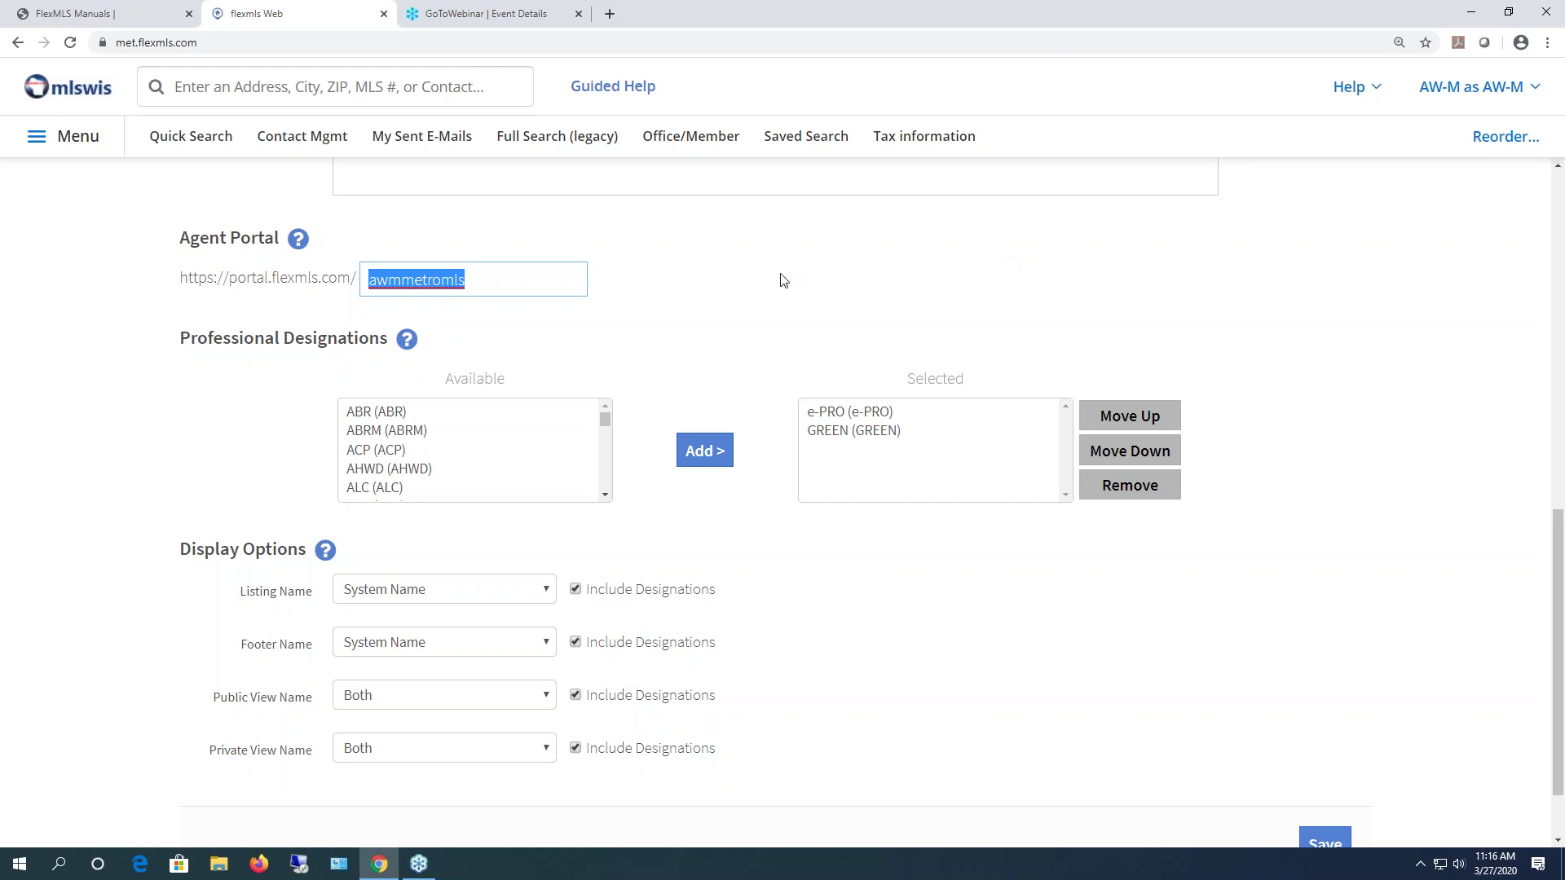
scroll(779, 281, down, 2)
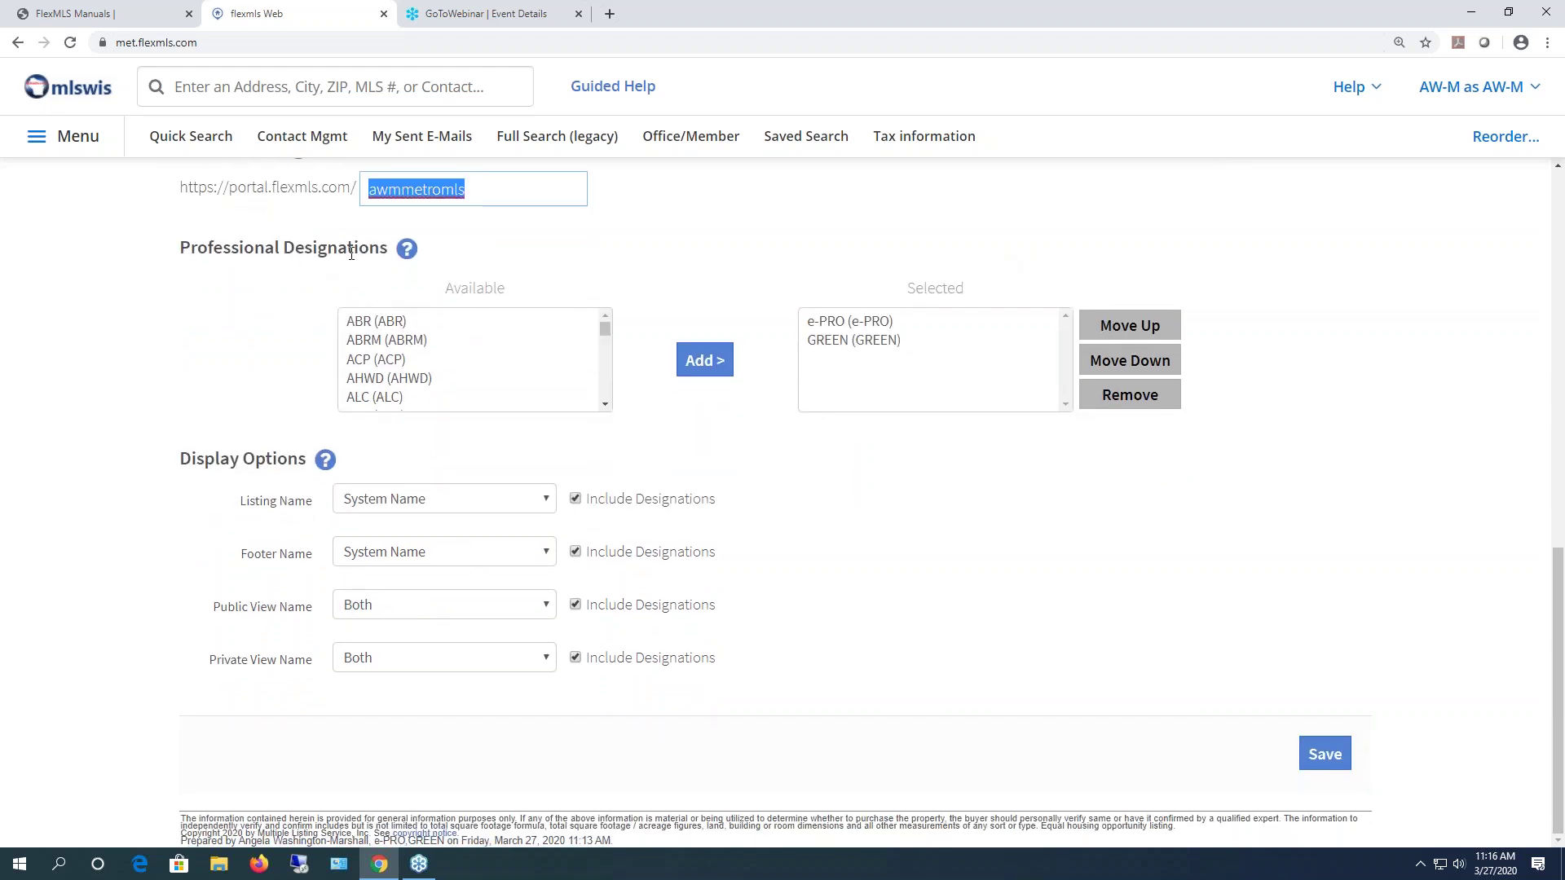
click(605, 404)
scroll(605, 406, down, 5)
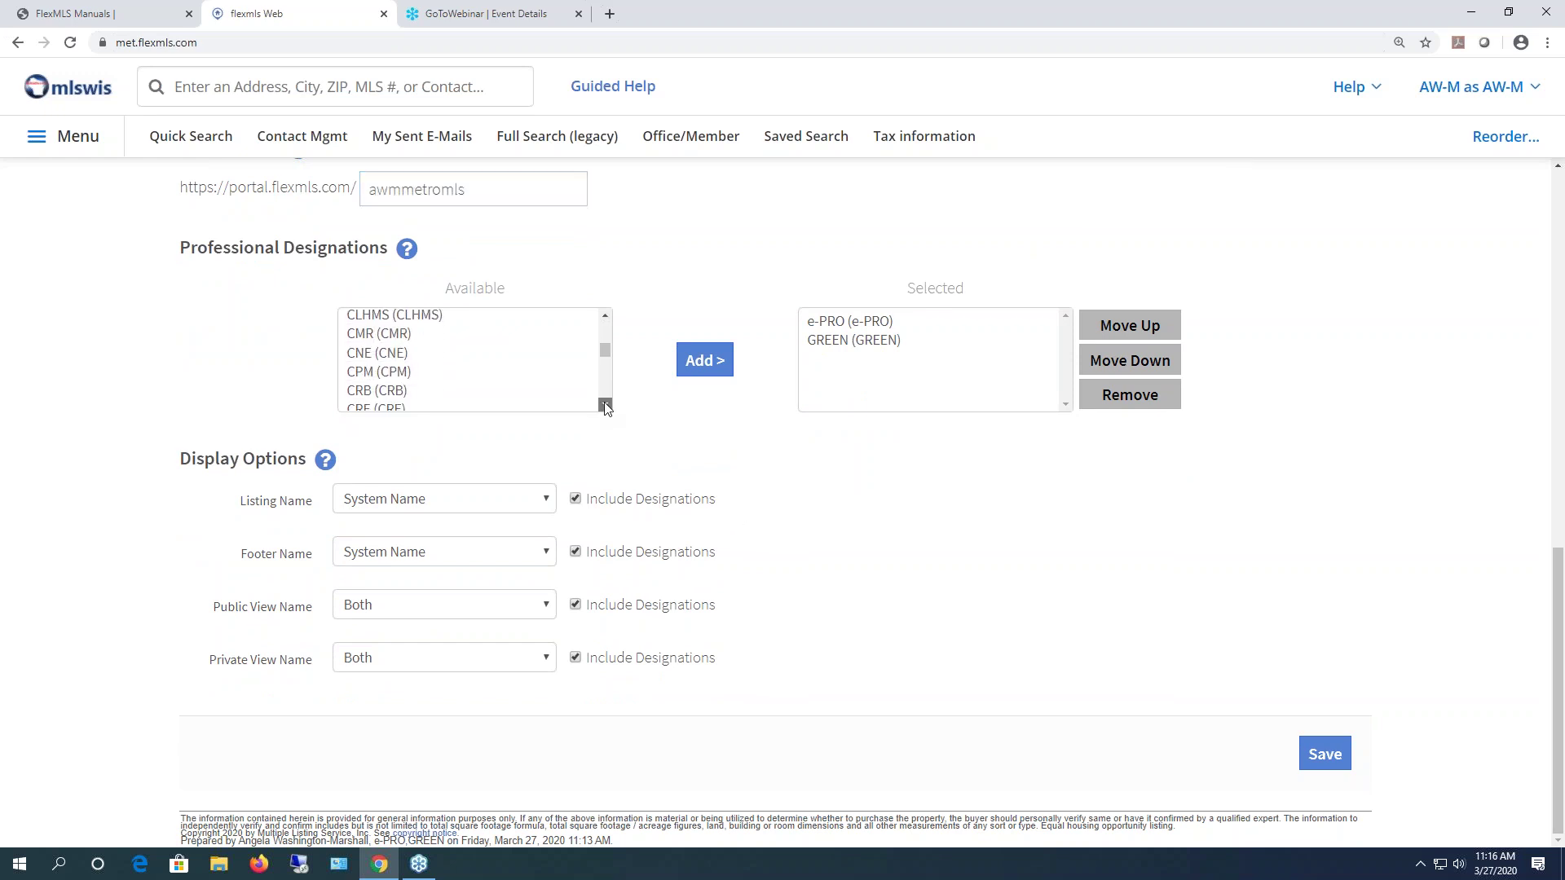
drag(605, 386, 603, 325)
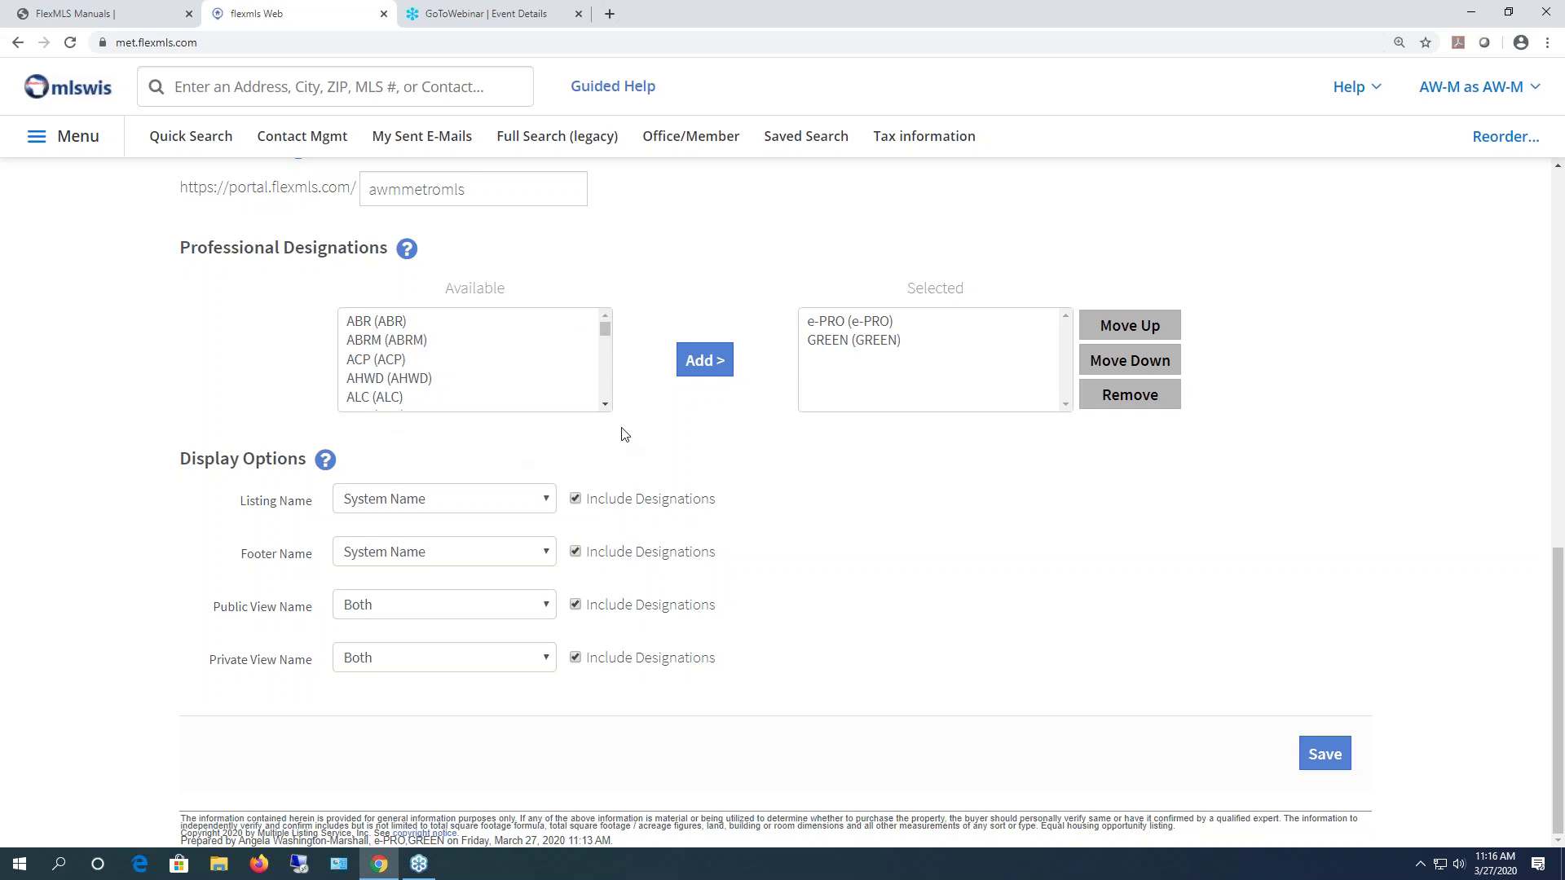
click(394, 400)
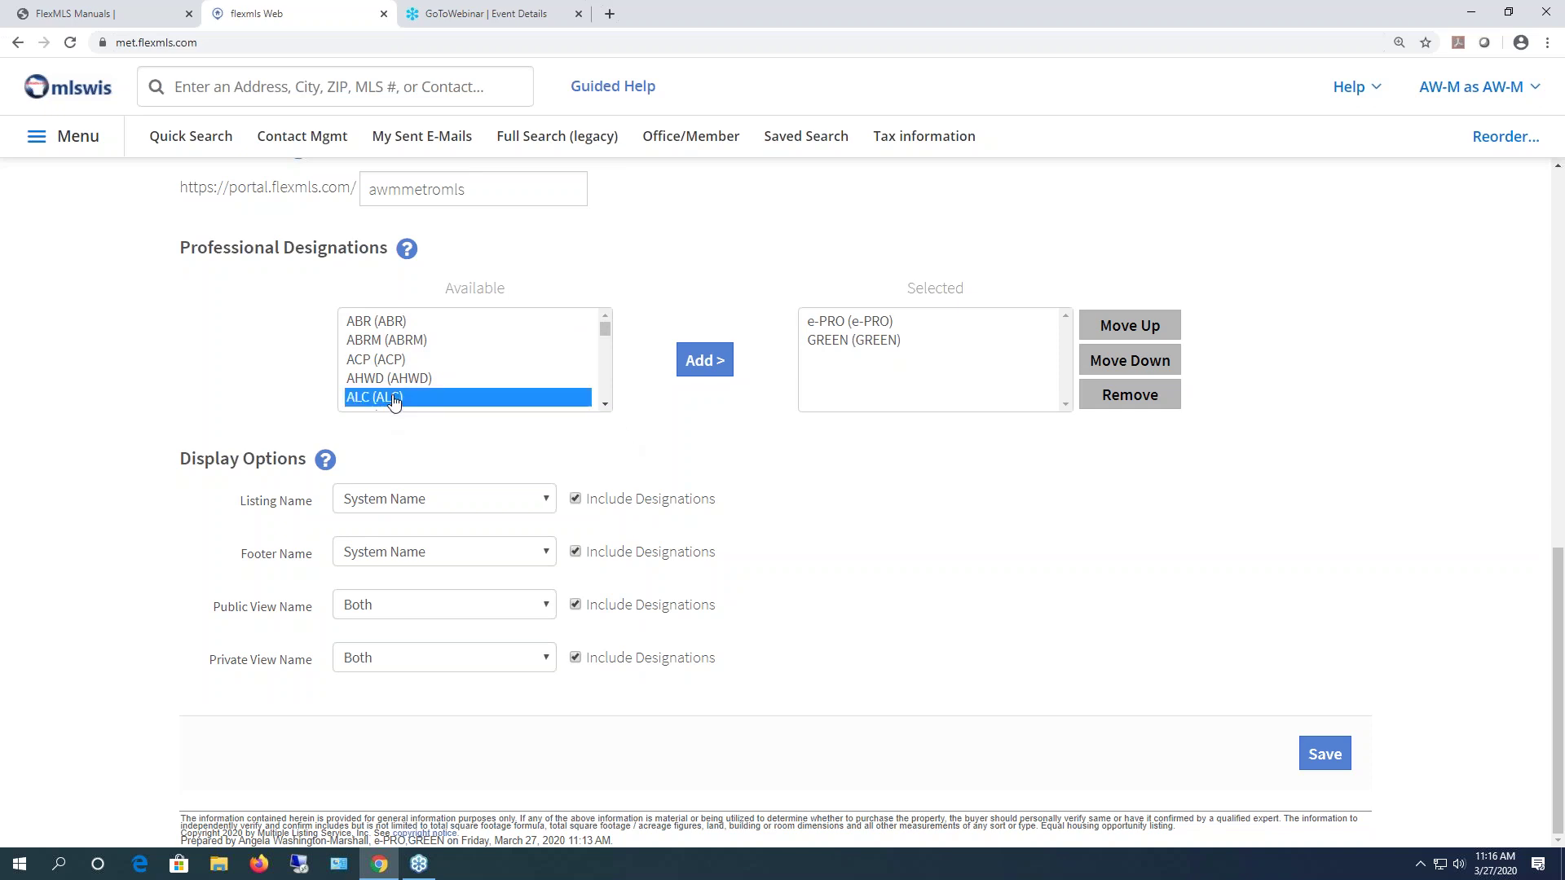
click(705, 360)
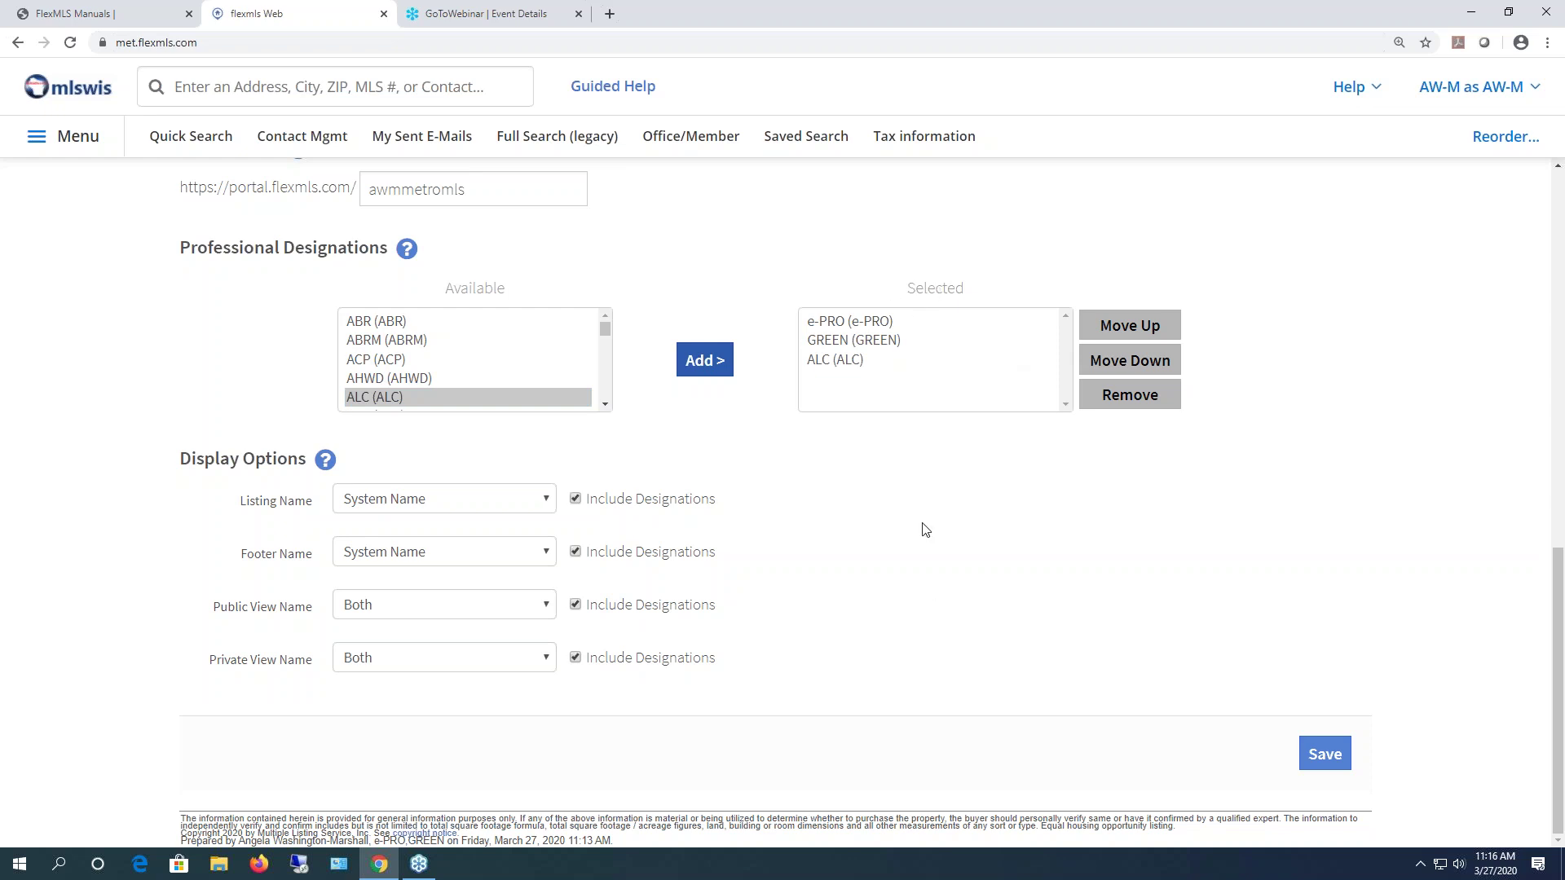
click(841, 365)
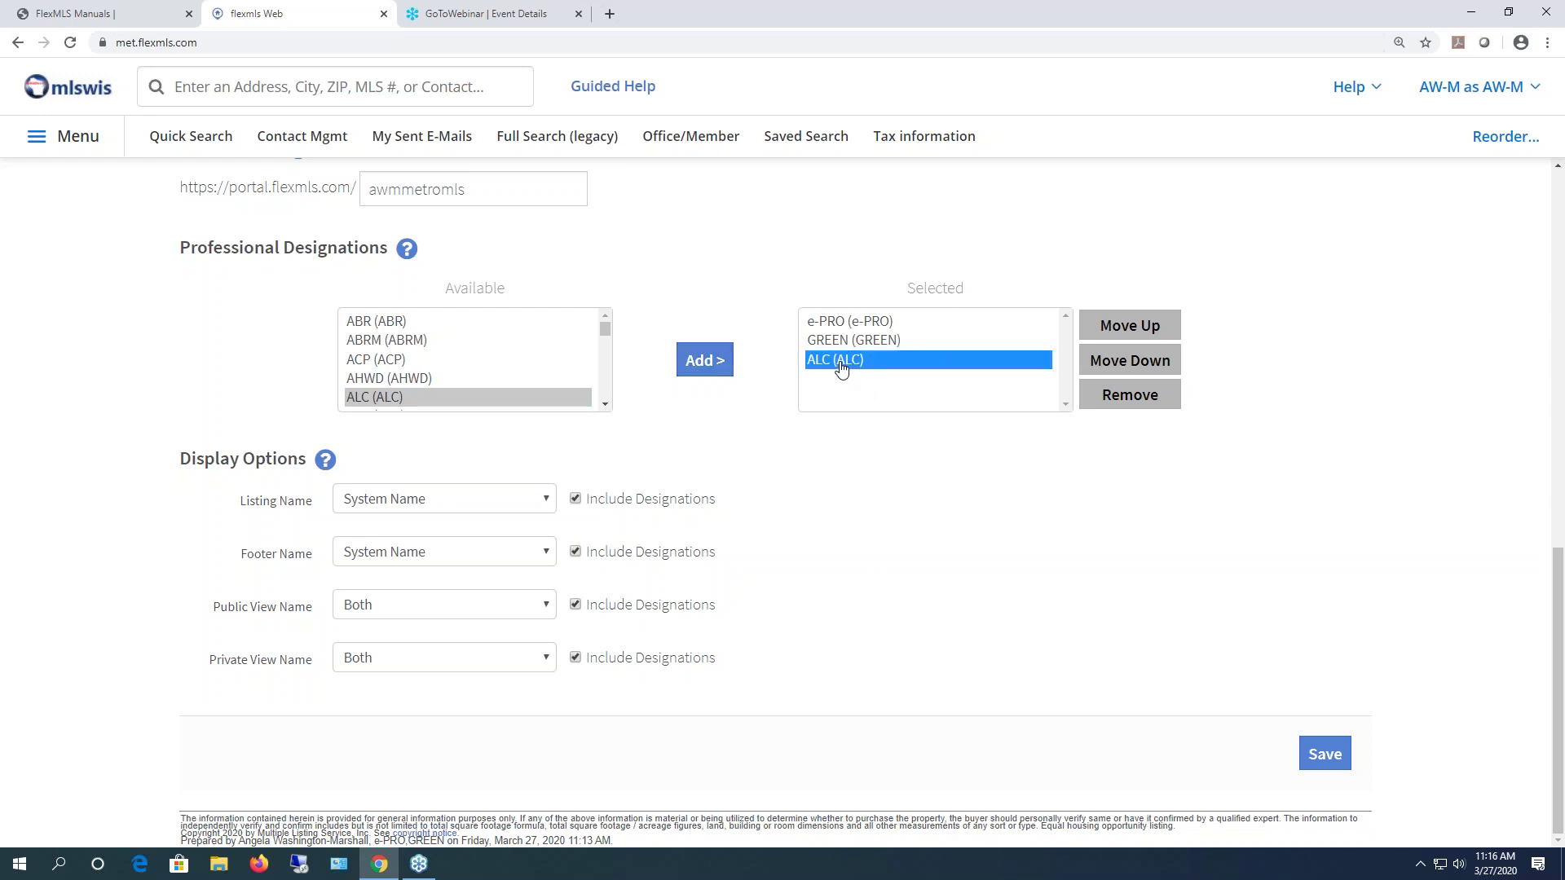
click(1141, 330)
click(1142, 330)
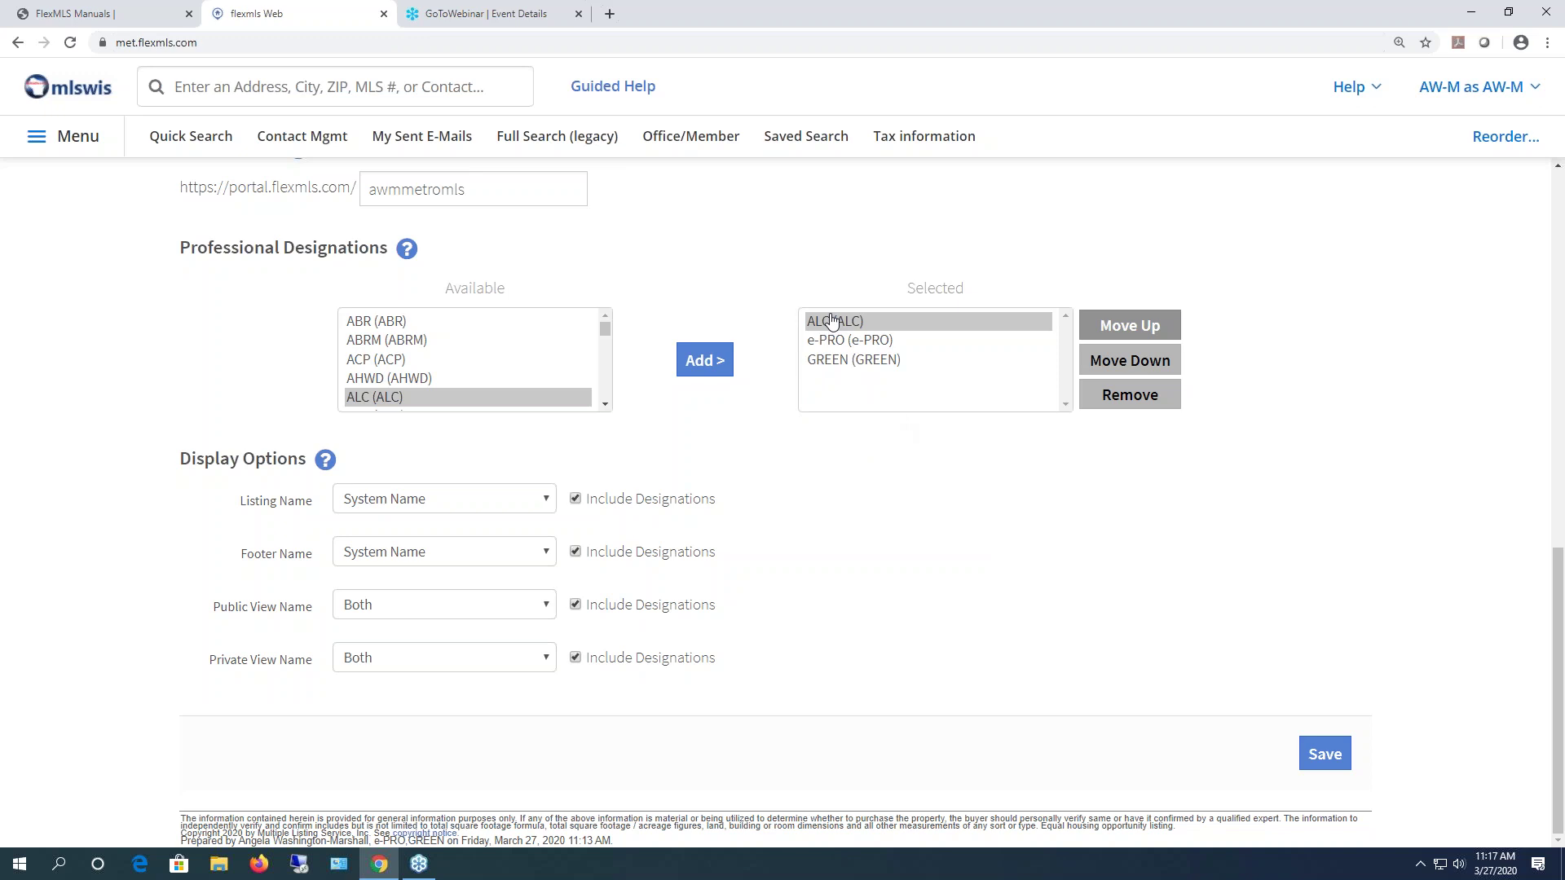
click(897, 326)
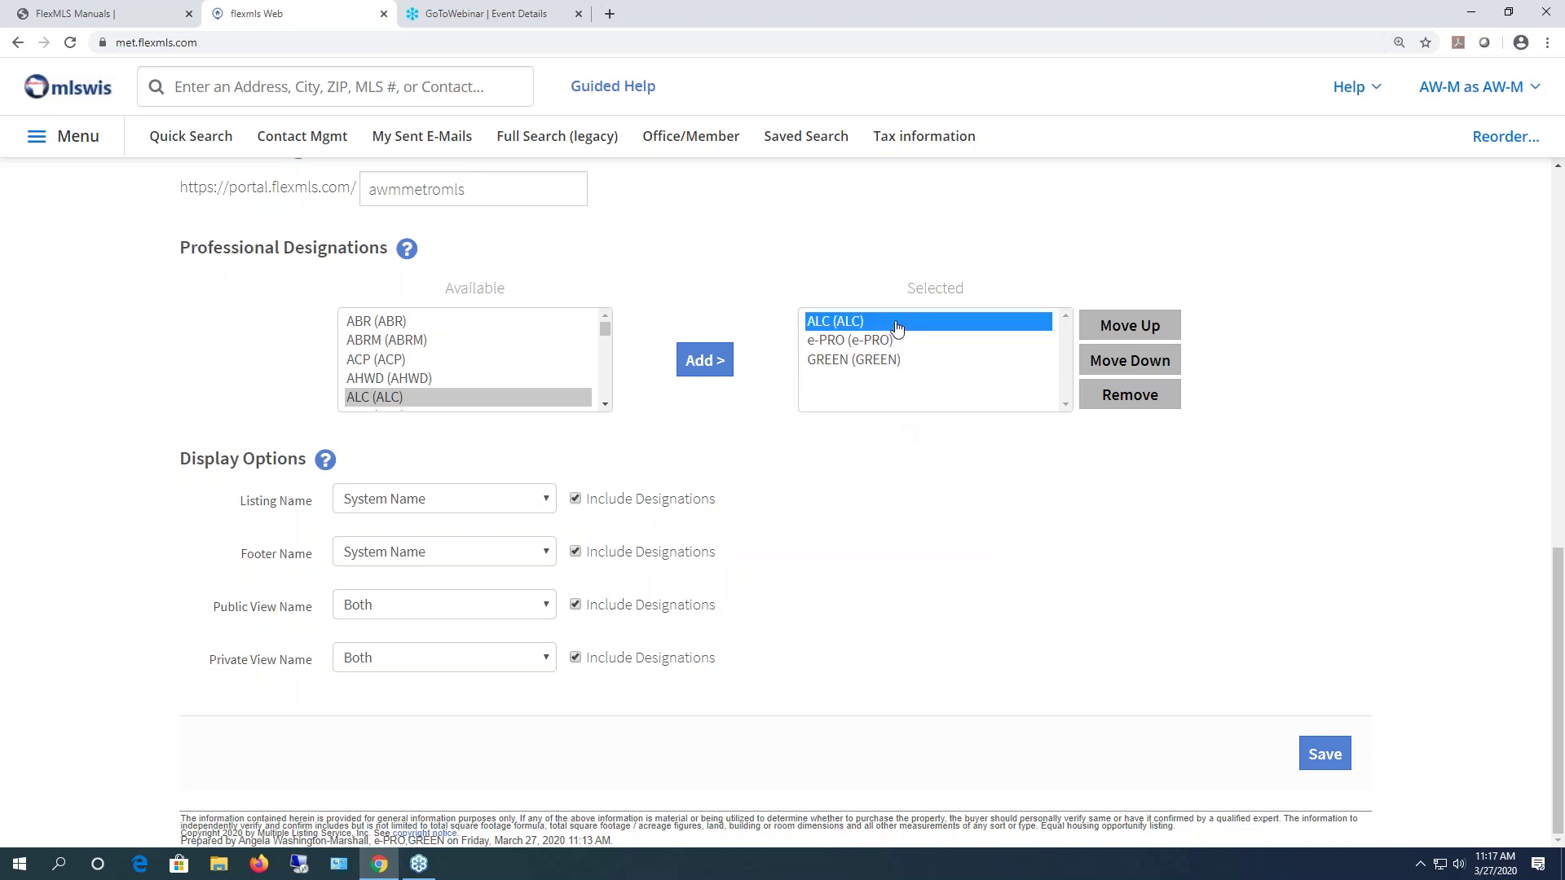
click(1133, 398)
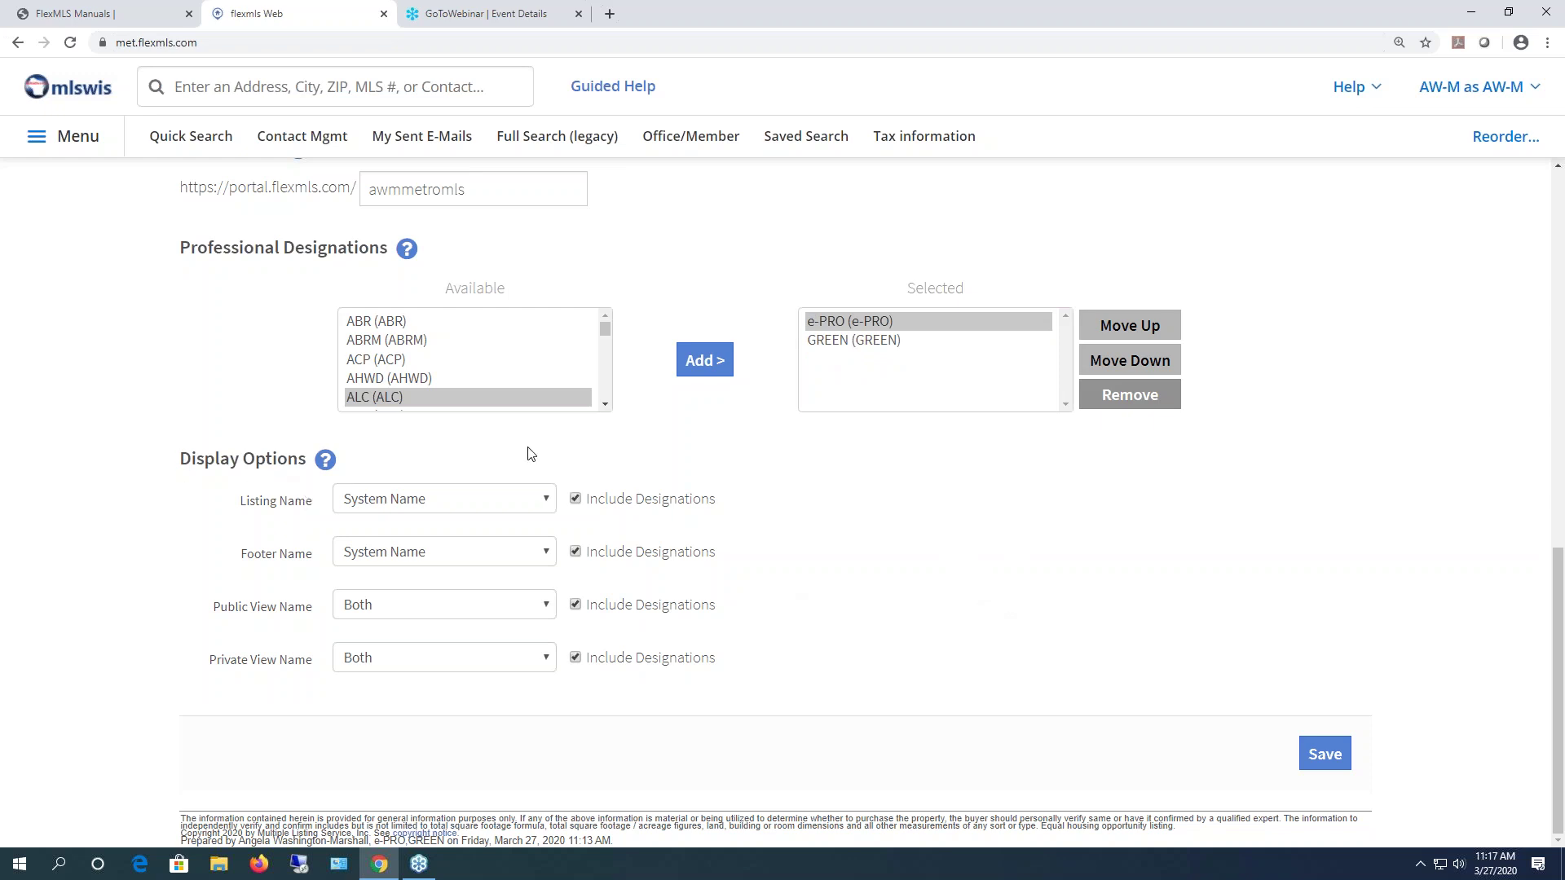
scroll(535, 620, up, 10)
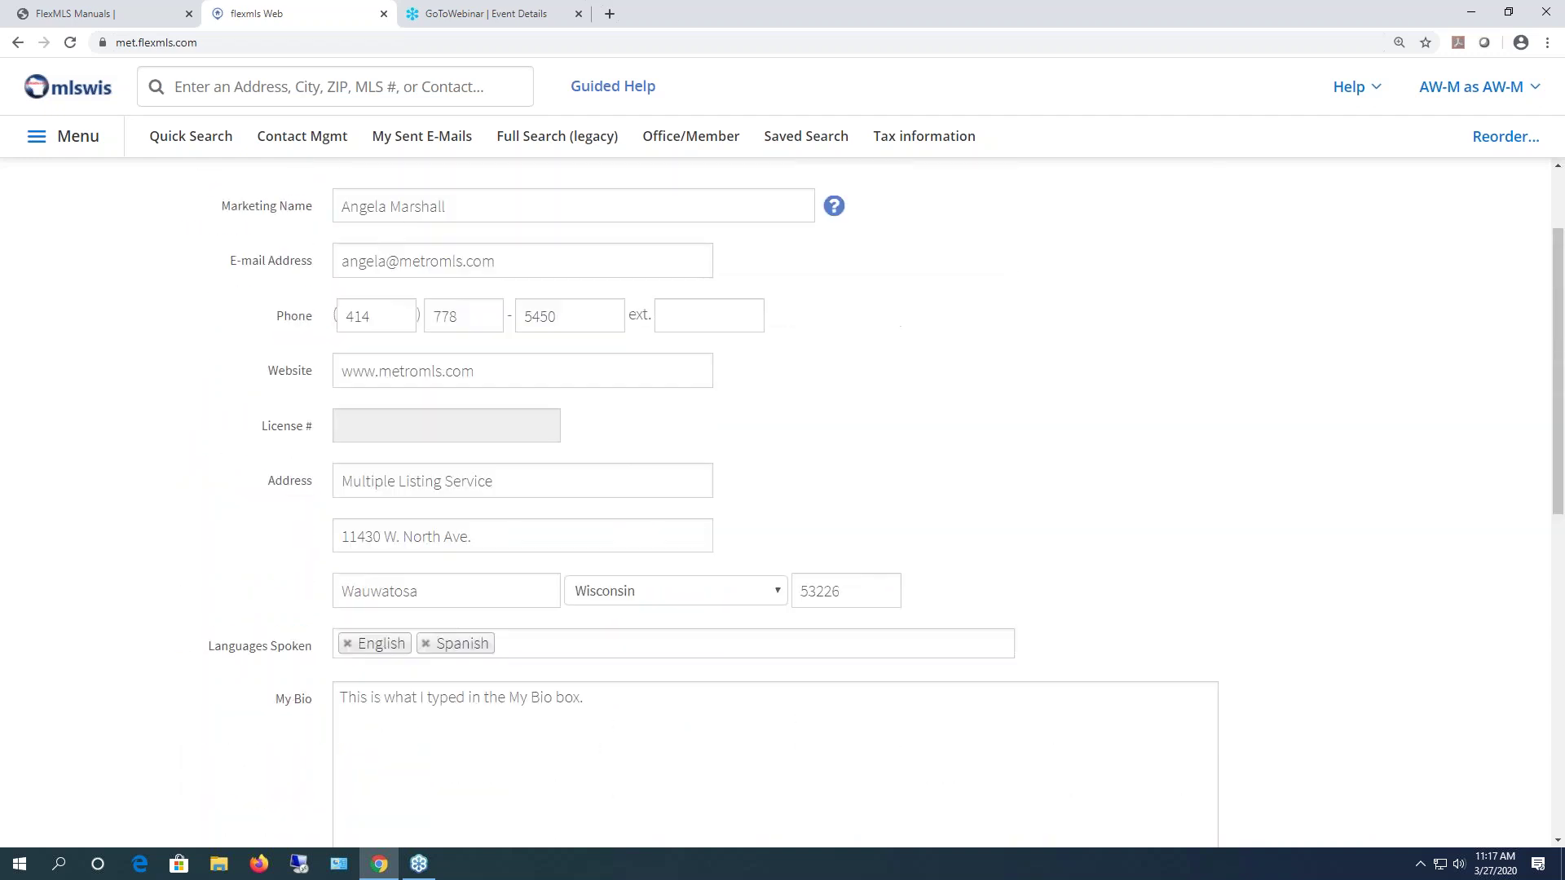
drag(528, 291, 312, 274)
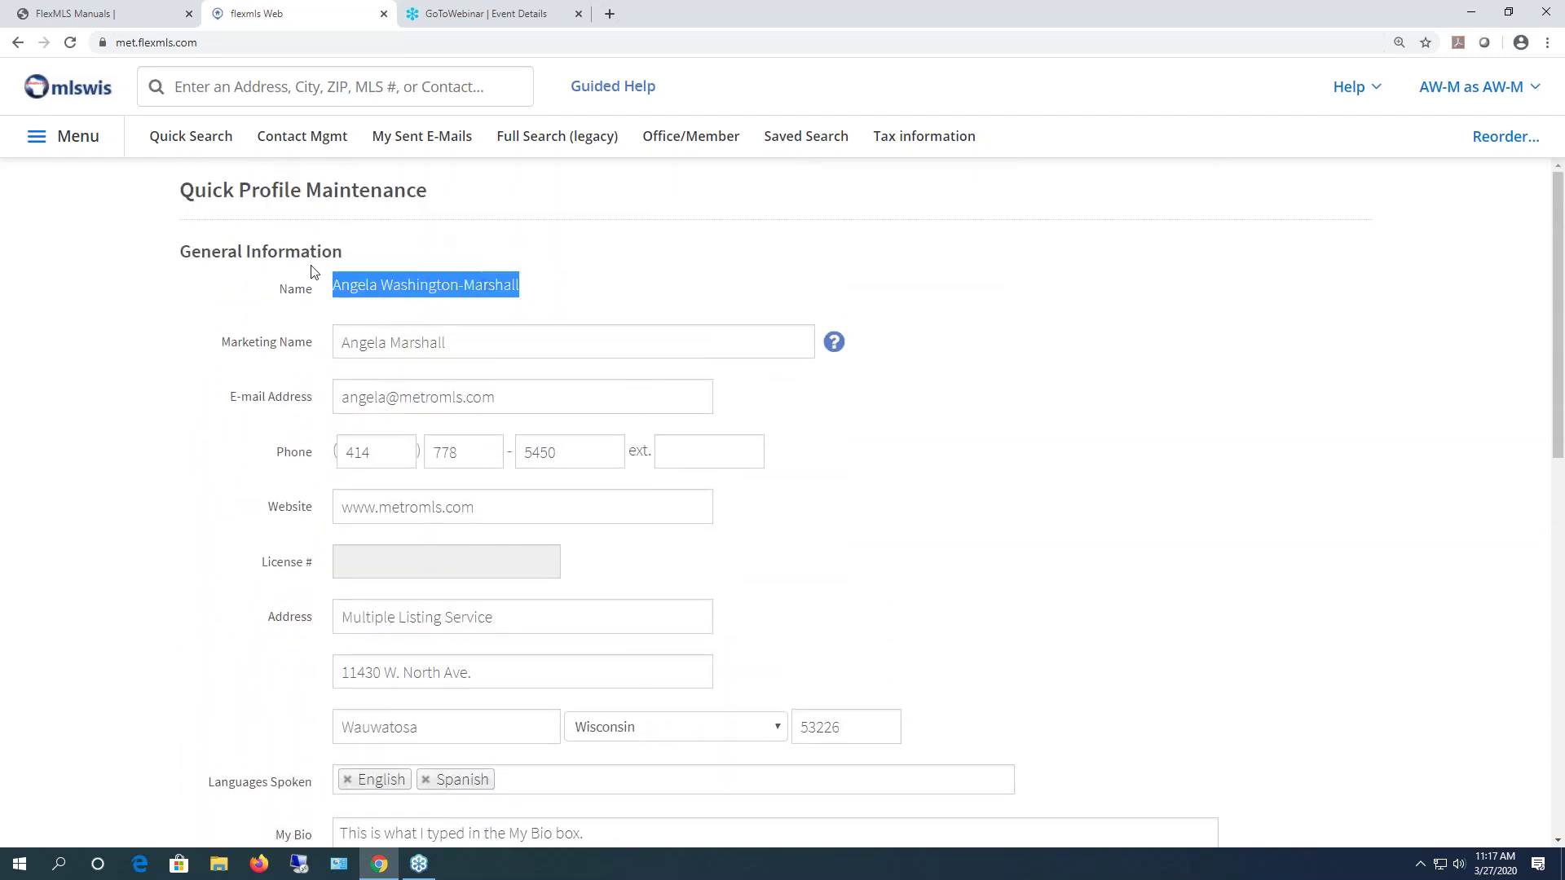
drag(474, 342, 315, 353)
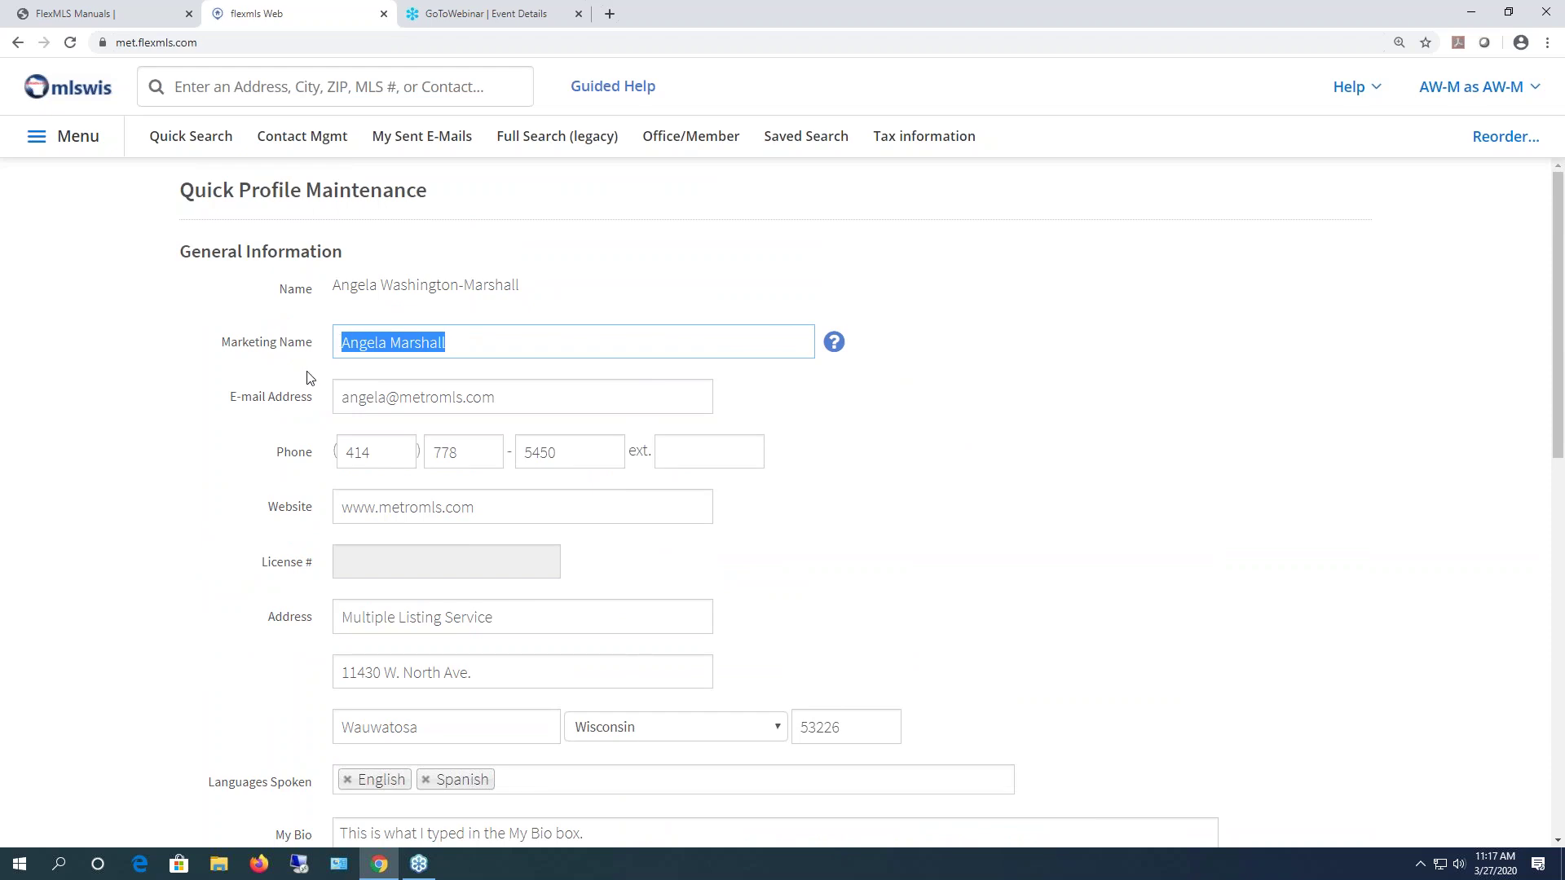
scroll(407, 358, down, 3)
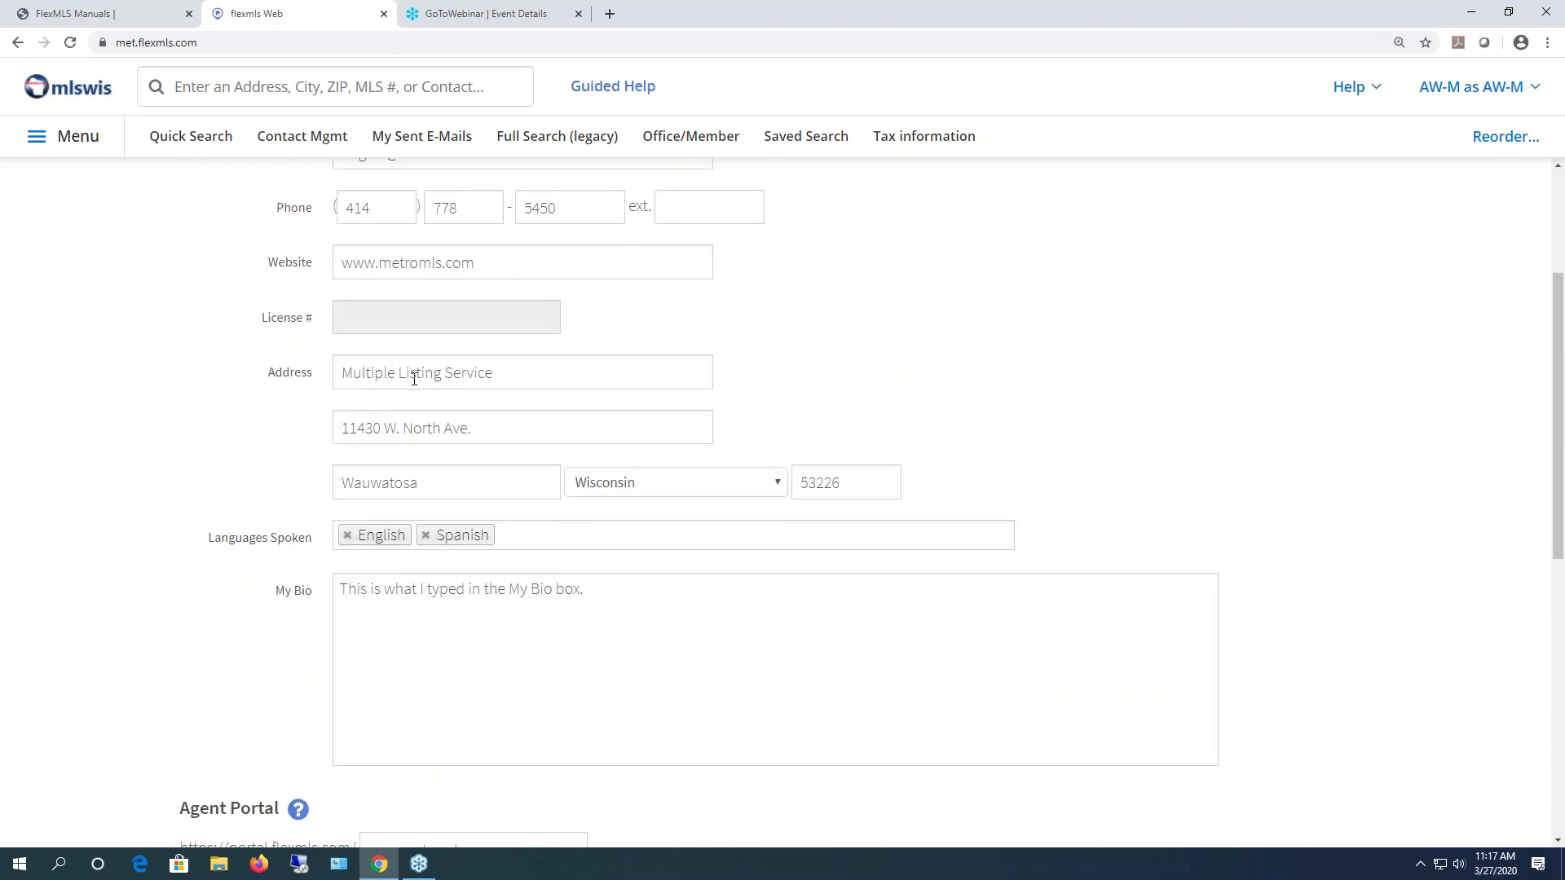
scroll(413, 380, down, 8)
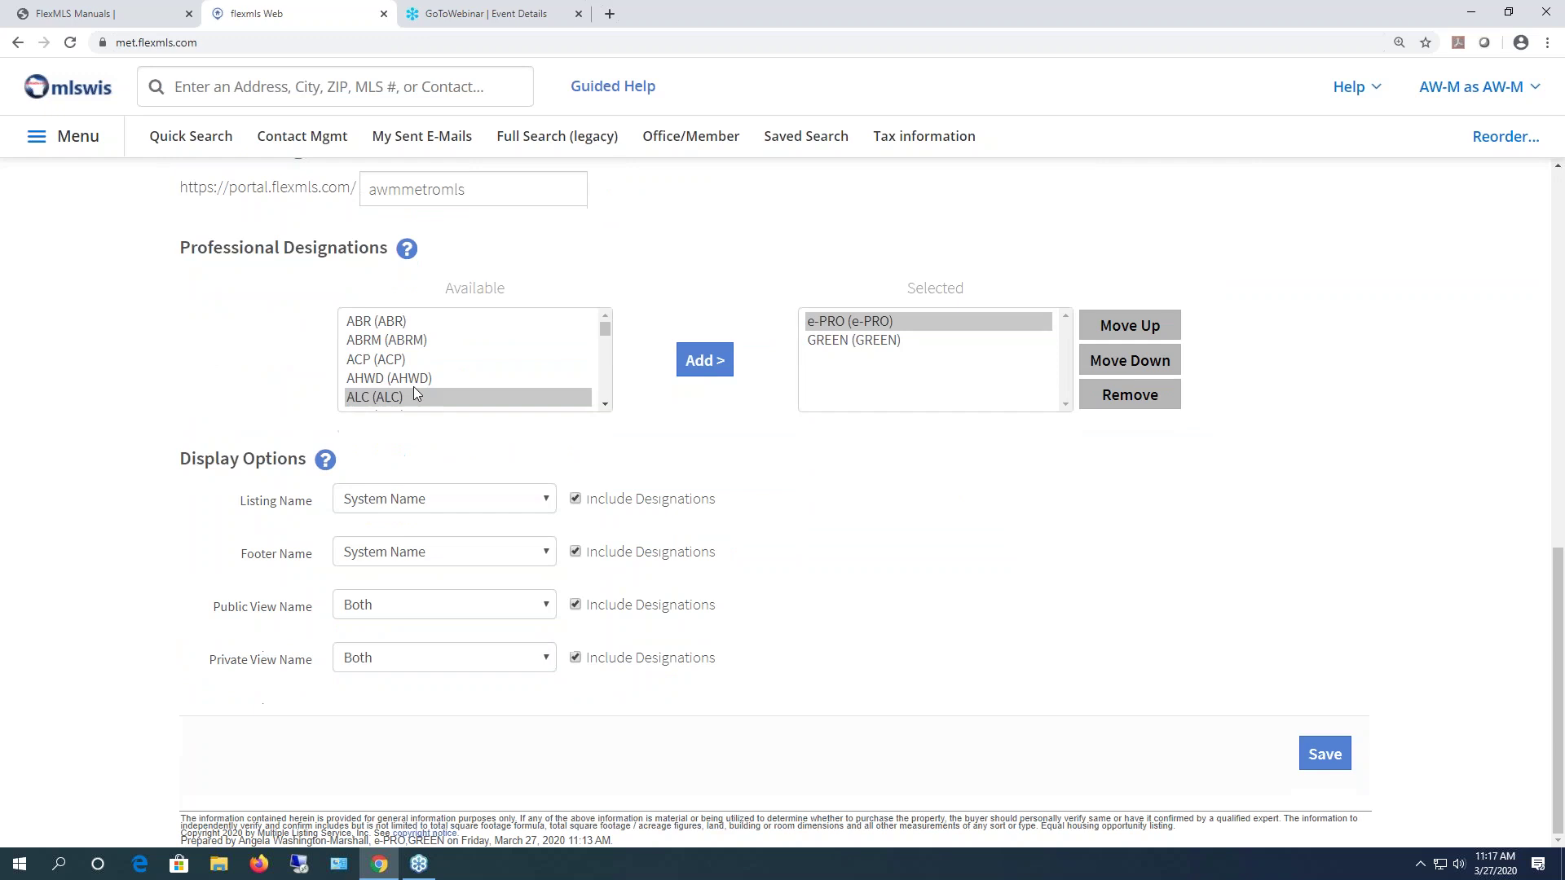
drag(237, 506, 317, 508)
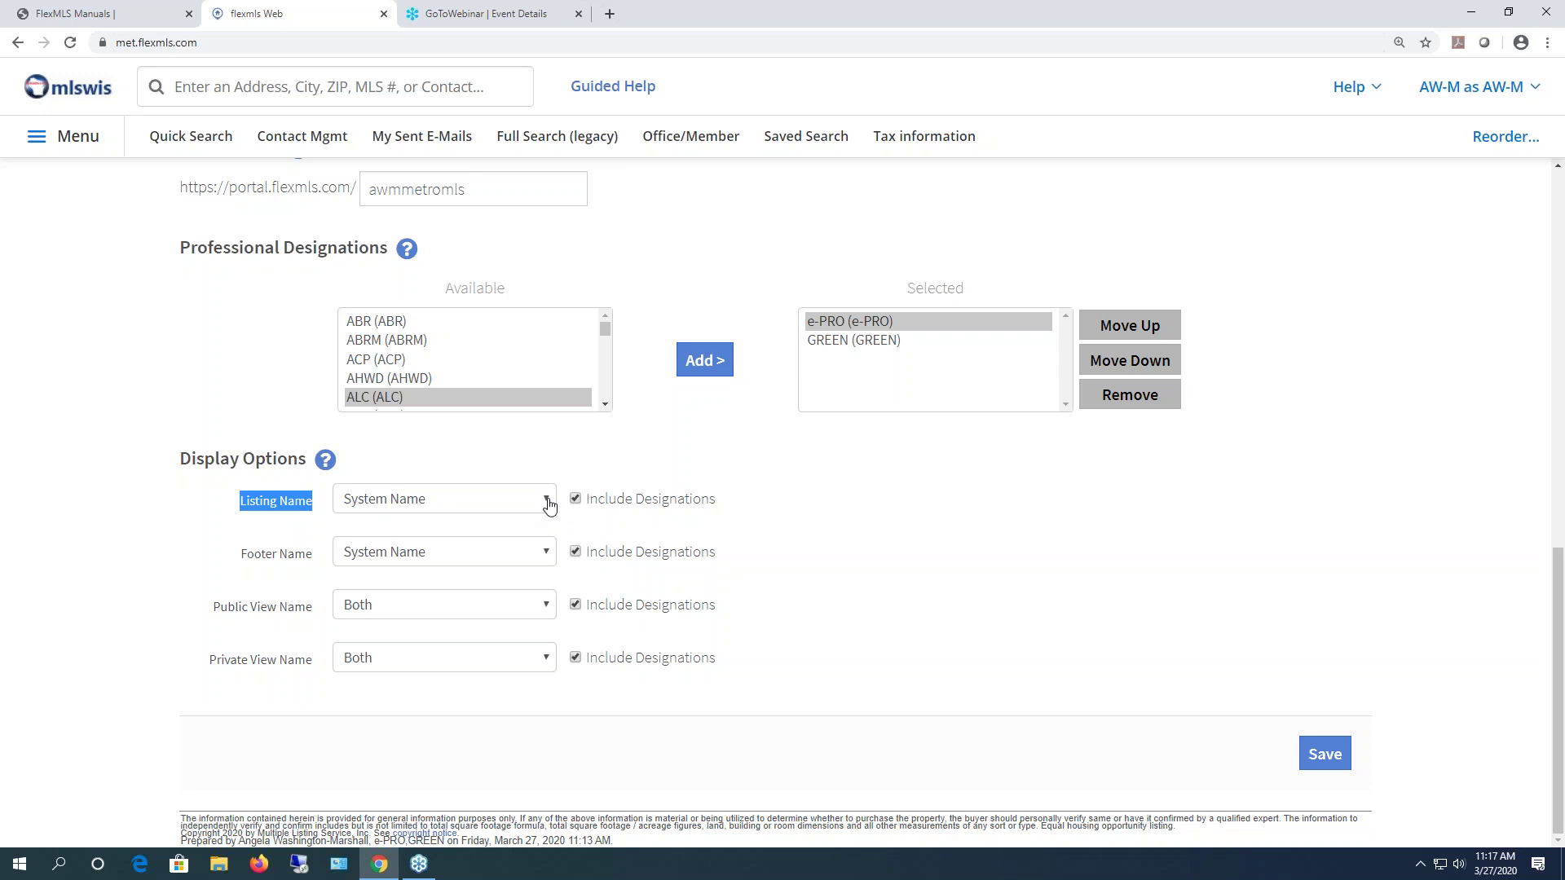
click(421, 505)
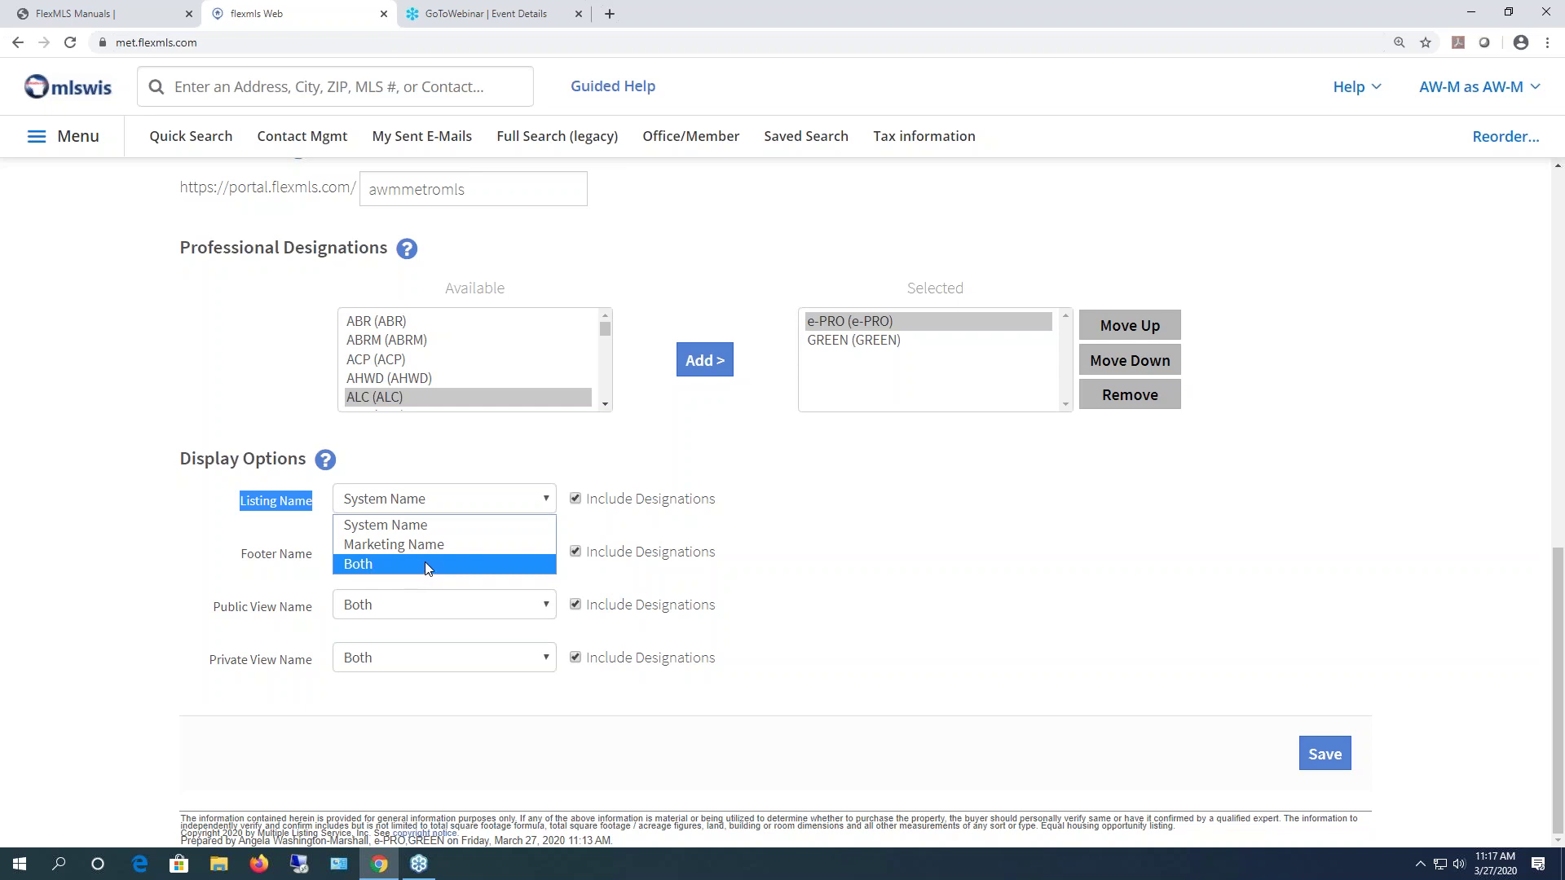
click(406, 524)
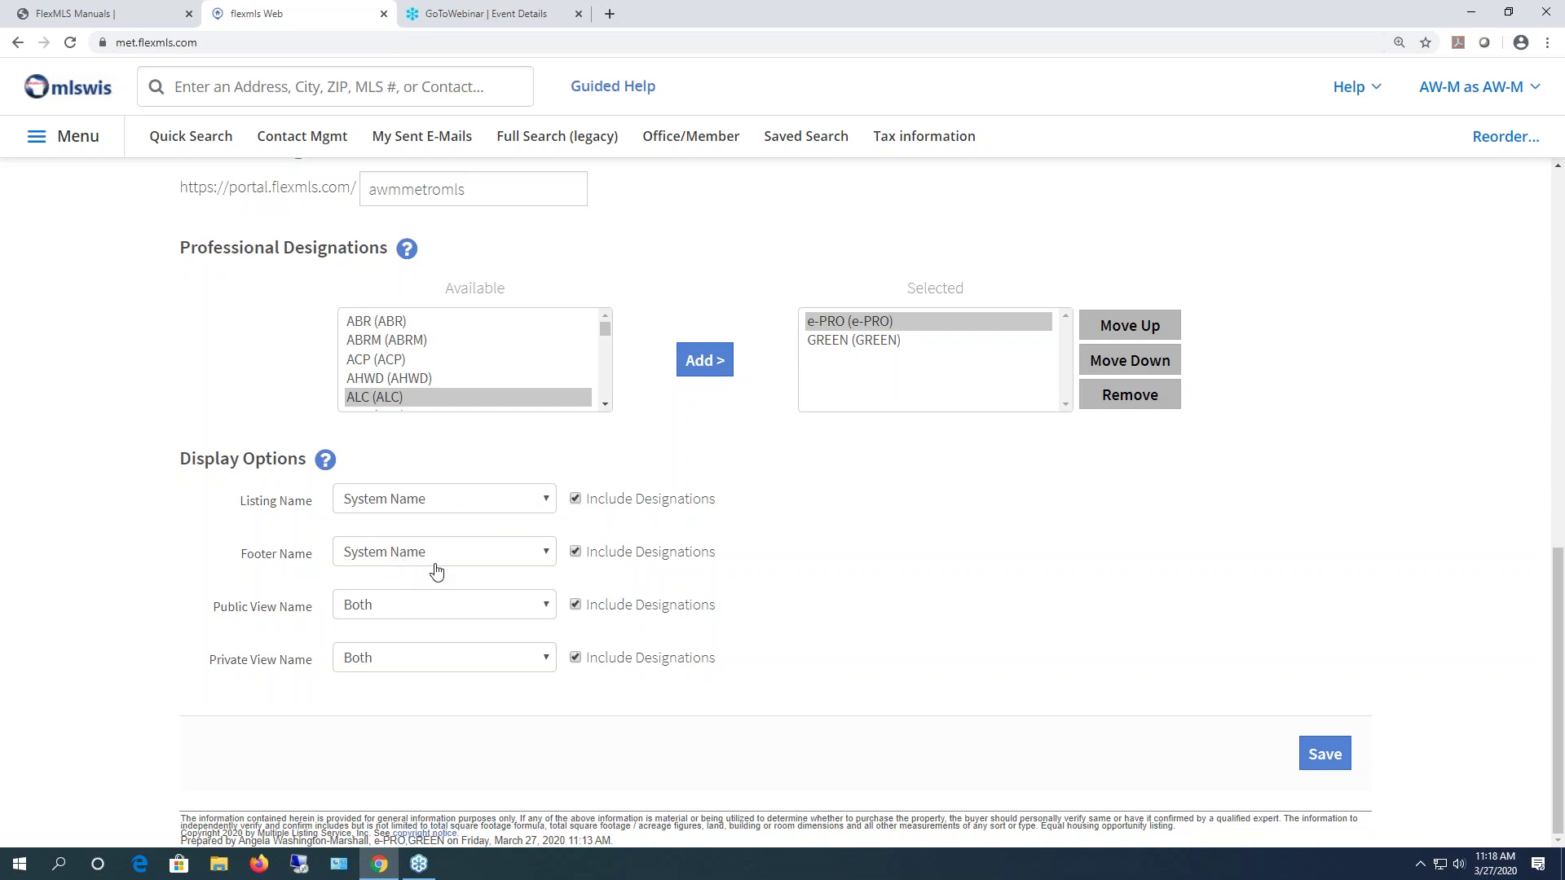
click(442, 568)
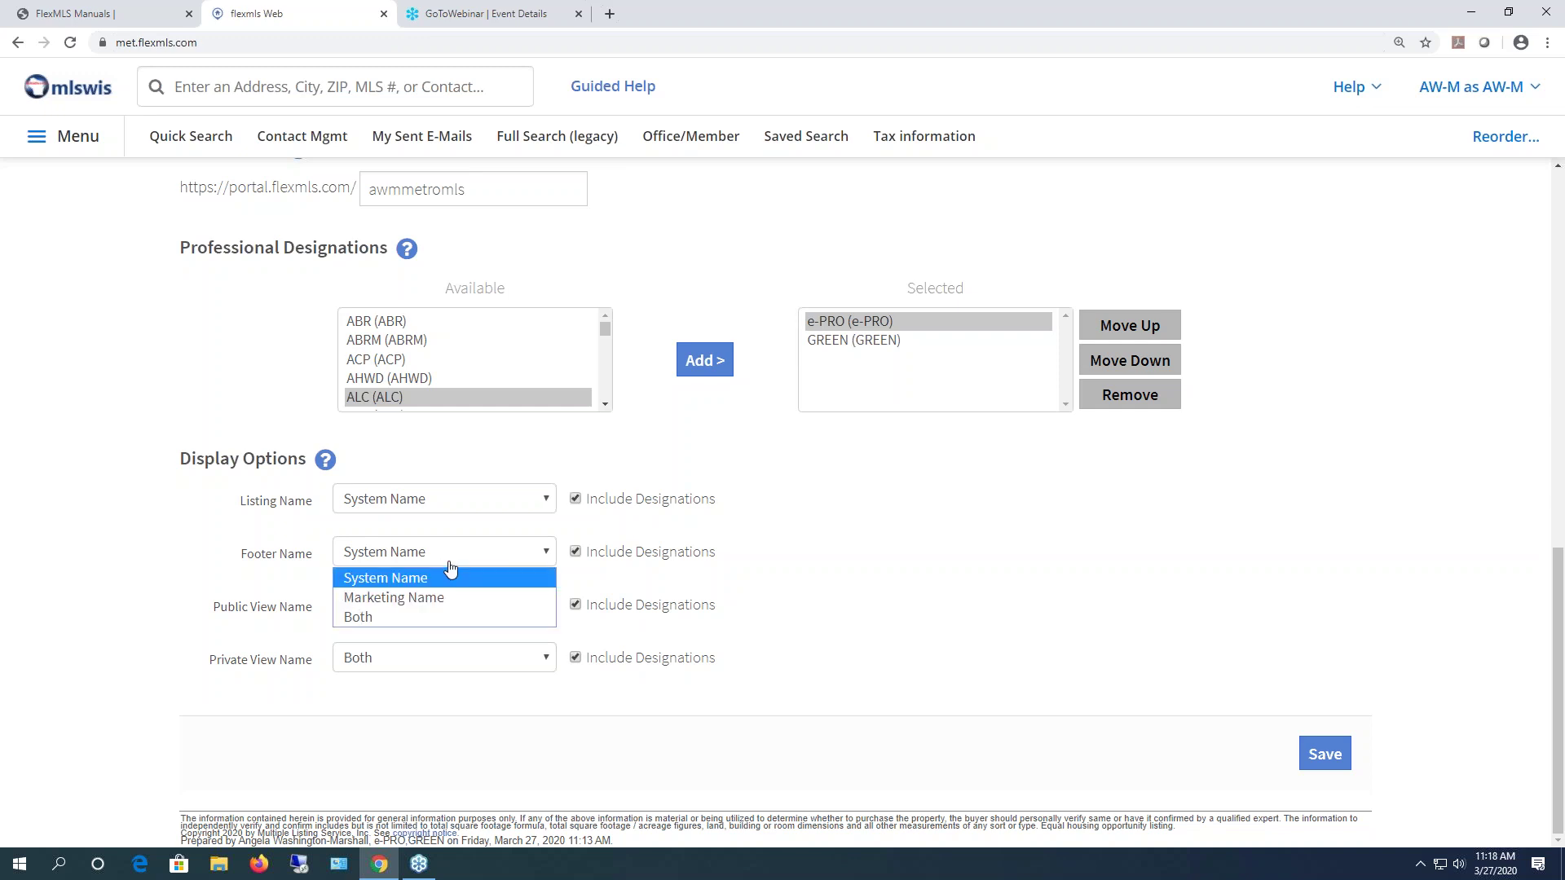
click(635, 568)
click(437, 607)
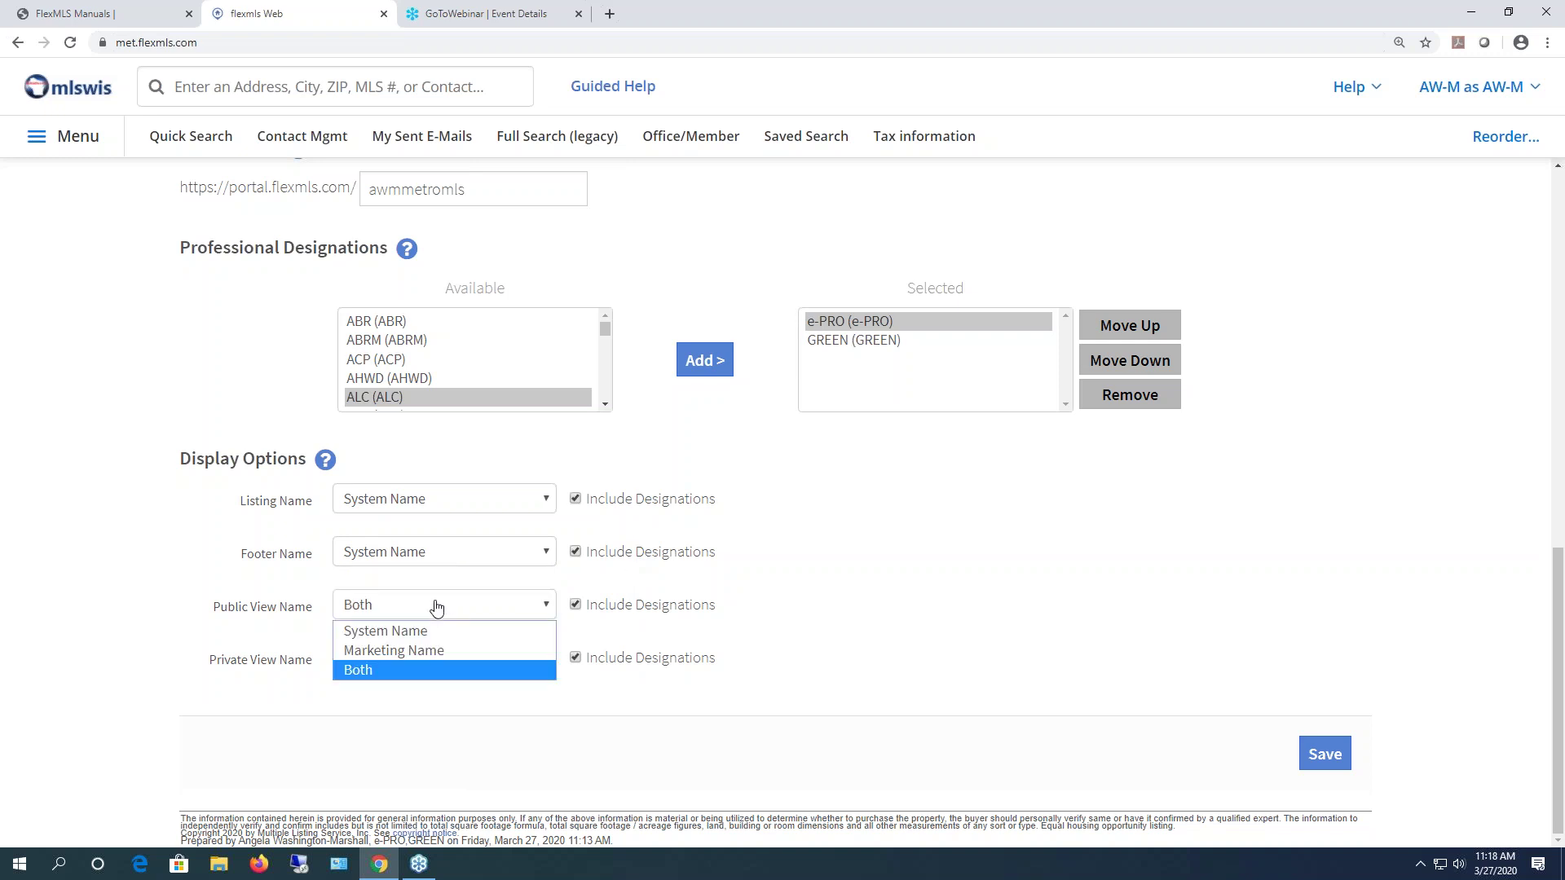
click(436, 606)
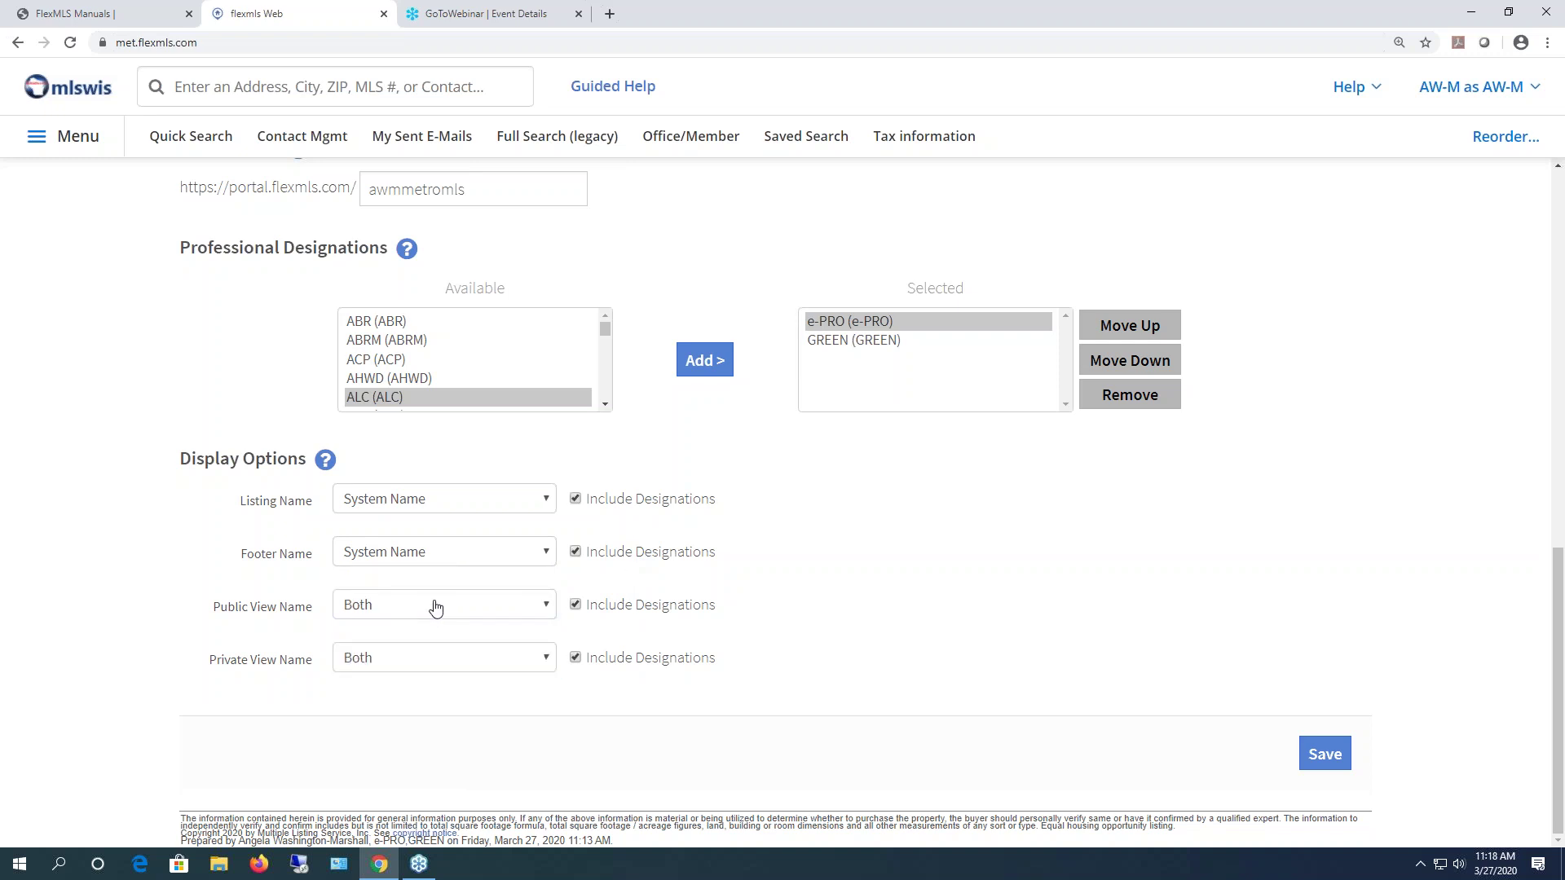
click(426, 665)
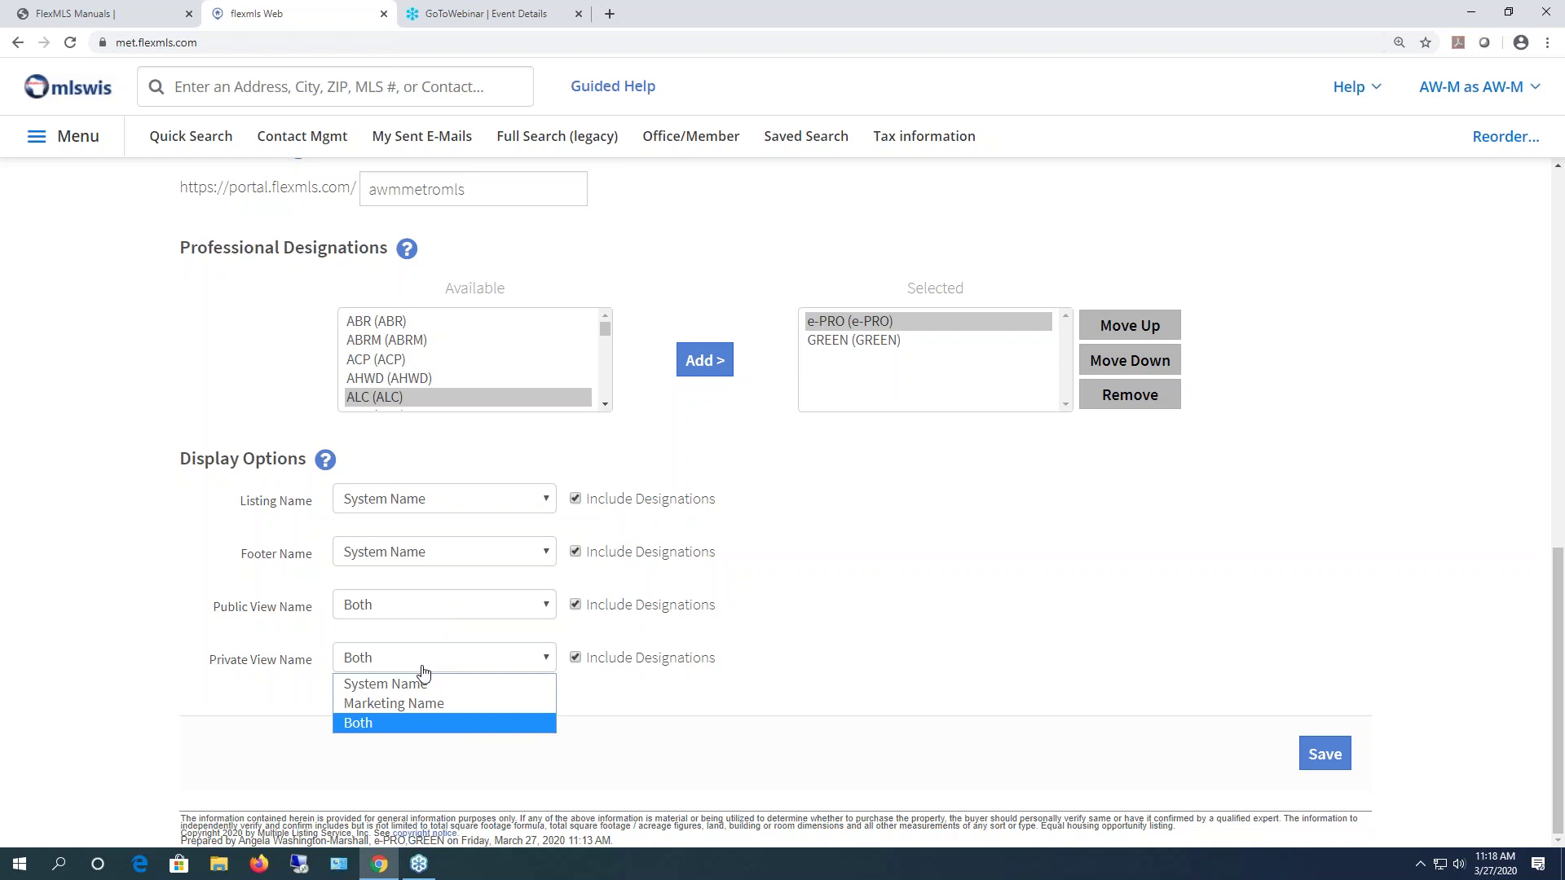
click(420, 668)
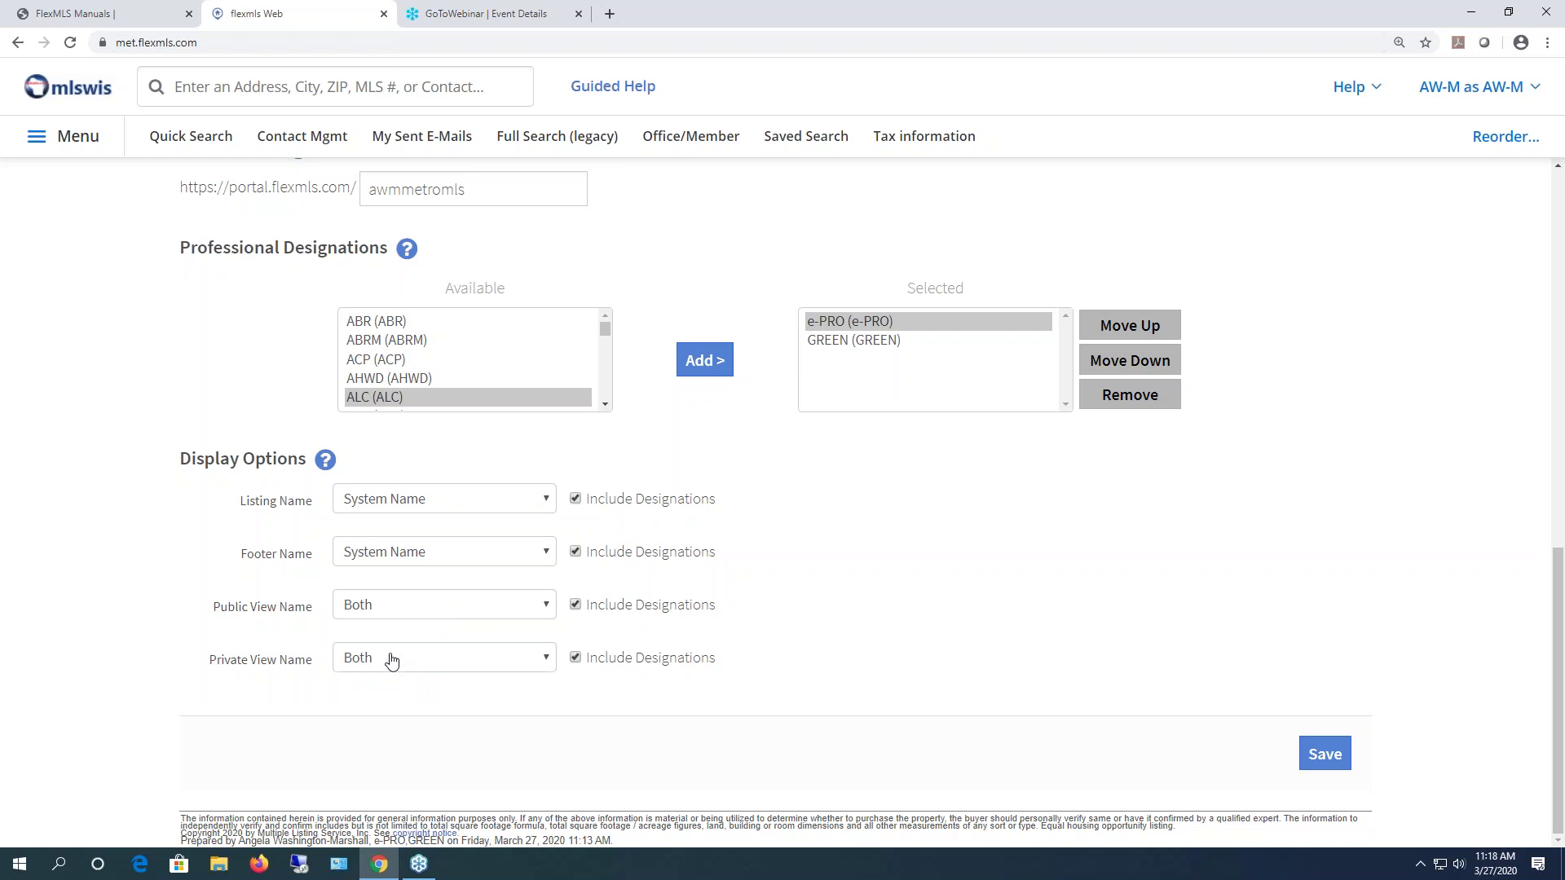
- Save the Quick Profile Maintenance form, returning to My Profile
scroll(401, 636, up, 15)
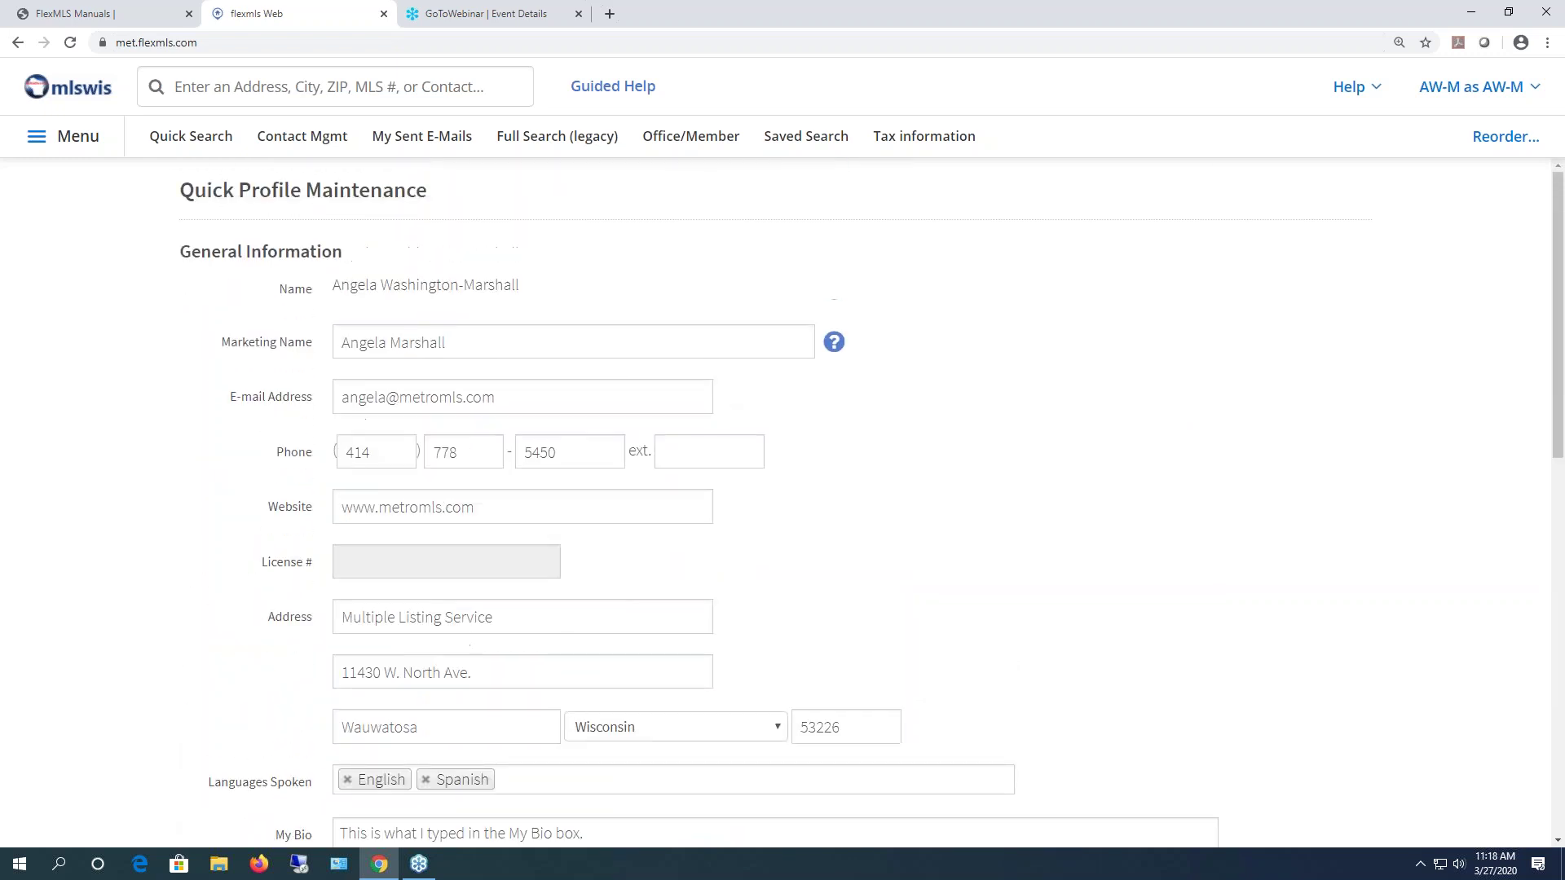
scroll(405, 629, down, 15)
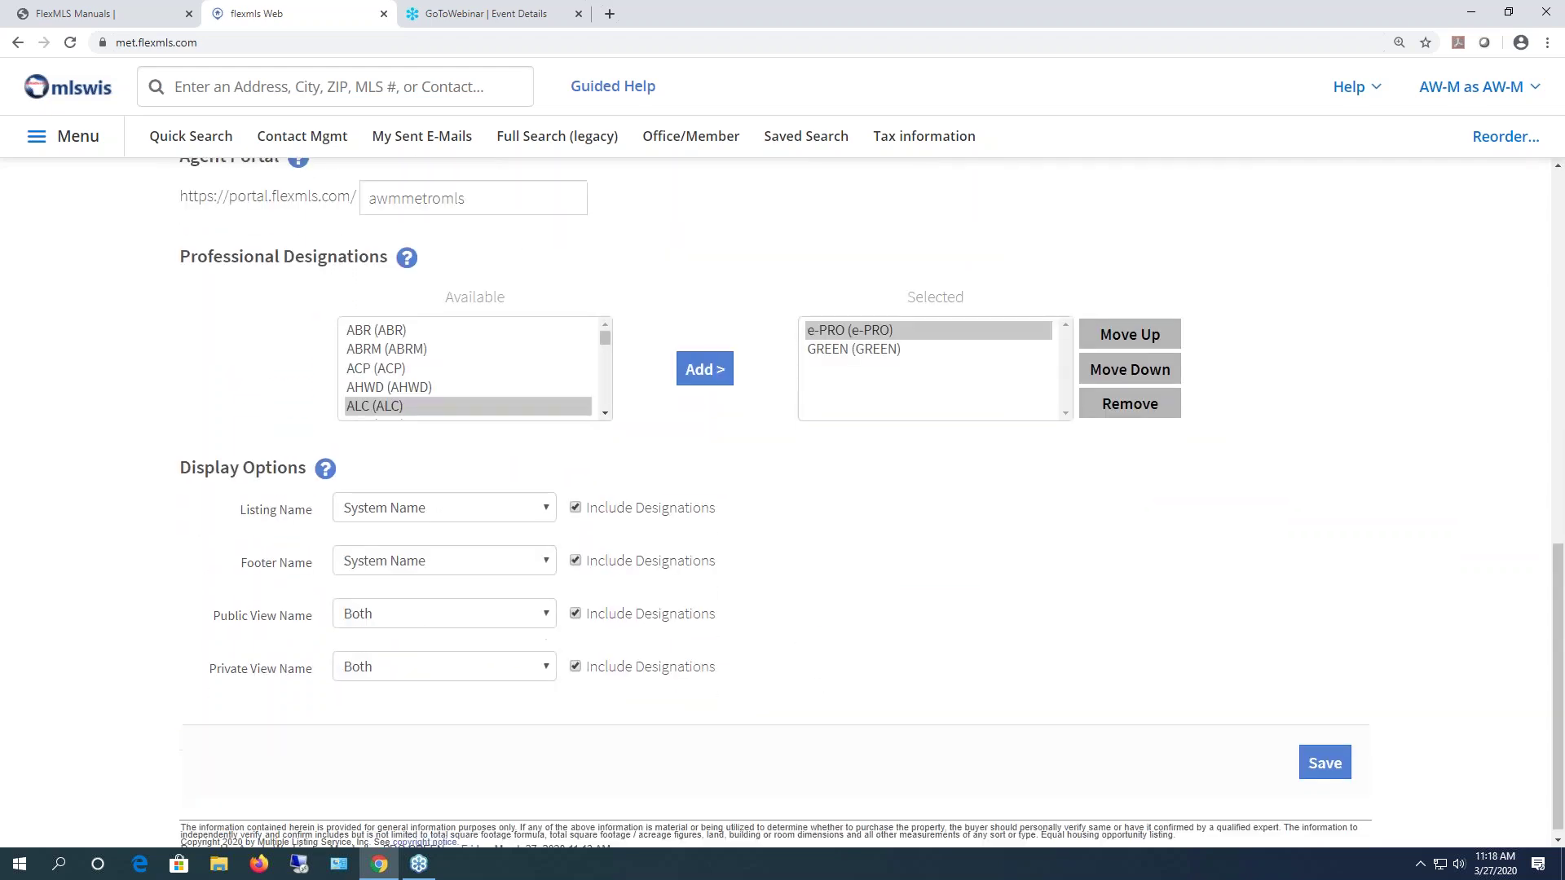
click(1323, 753)
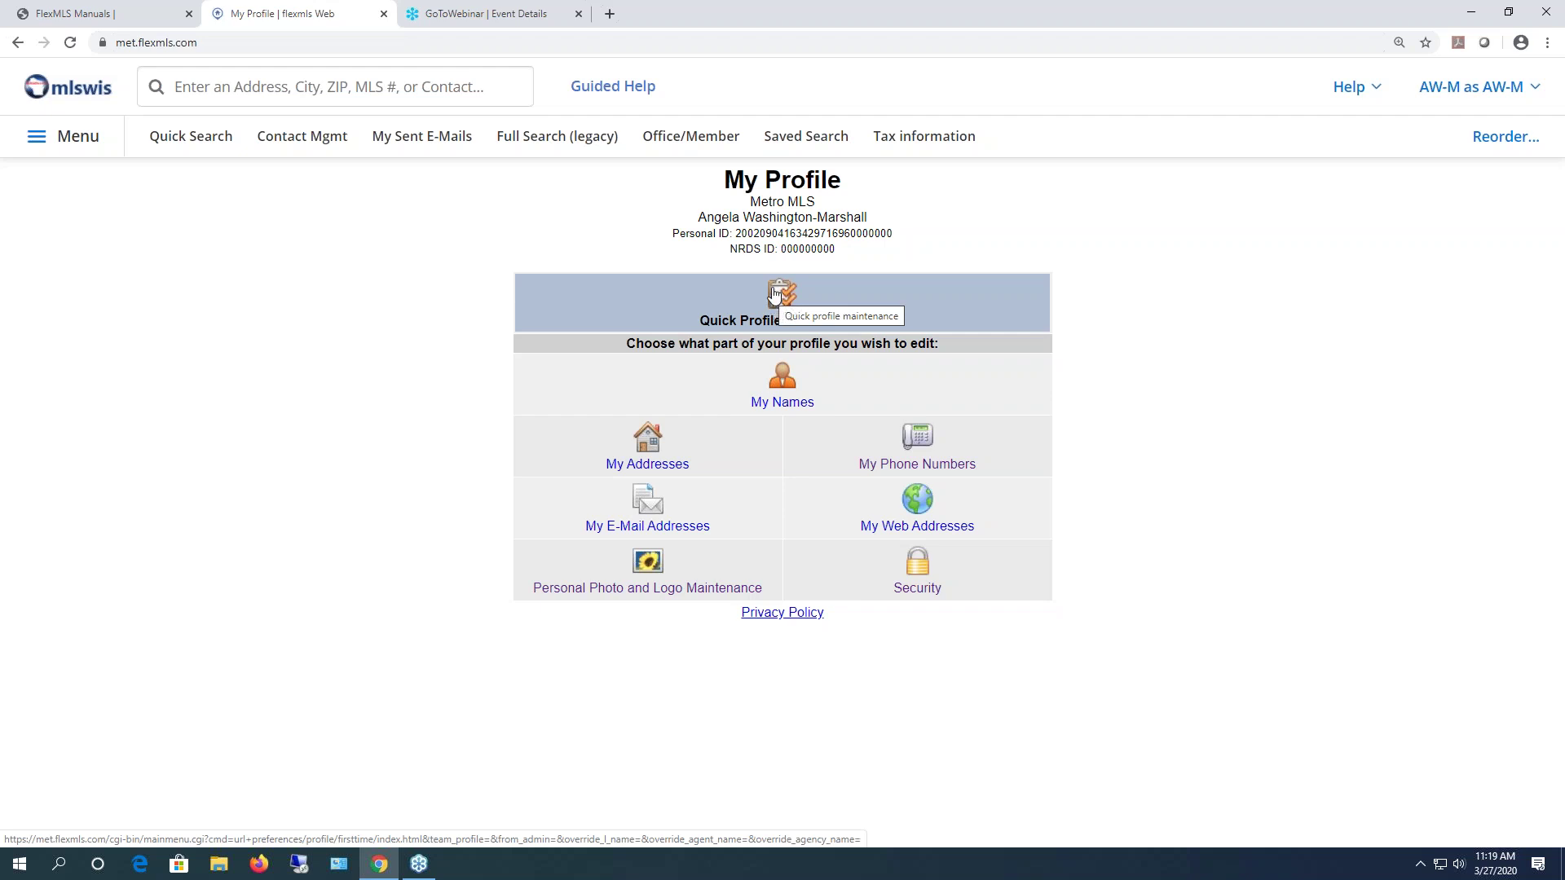
click(773, 294)
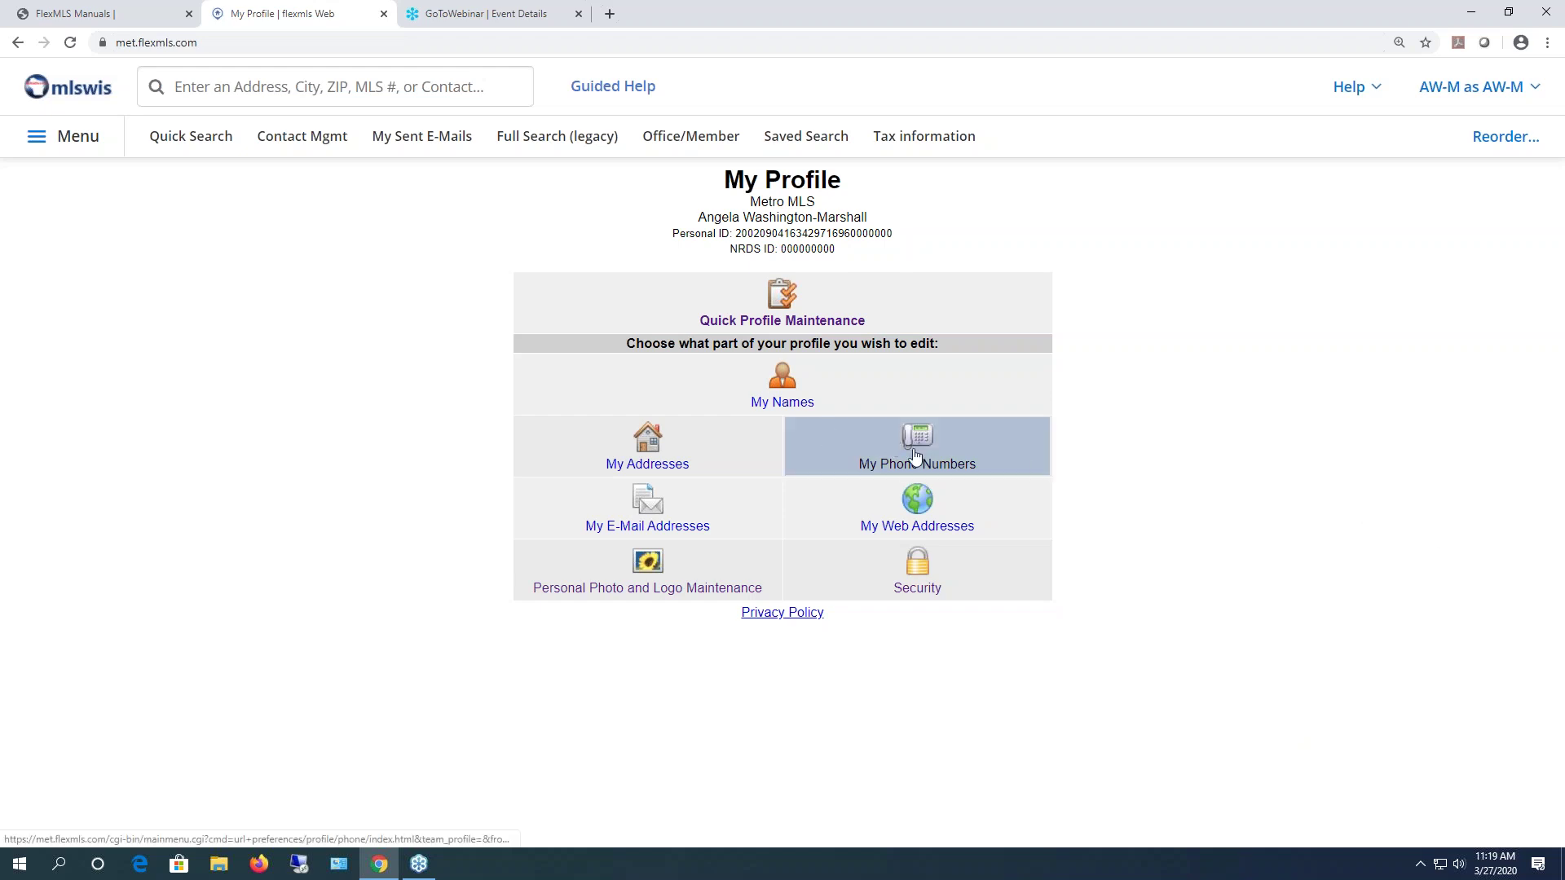
- Open My Phone Numbers and view the Office and Office Fax entry details
click(930, 446)
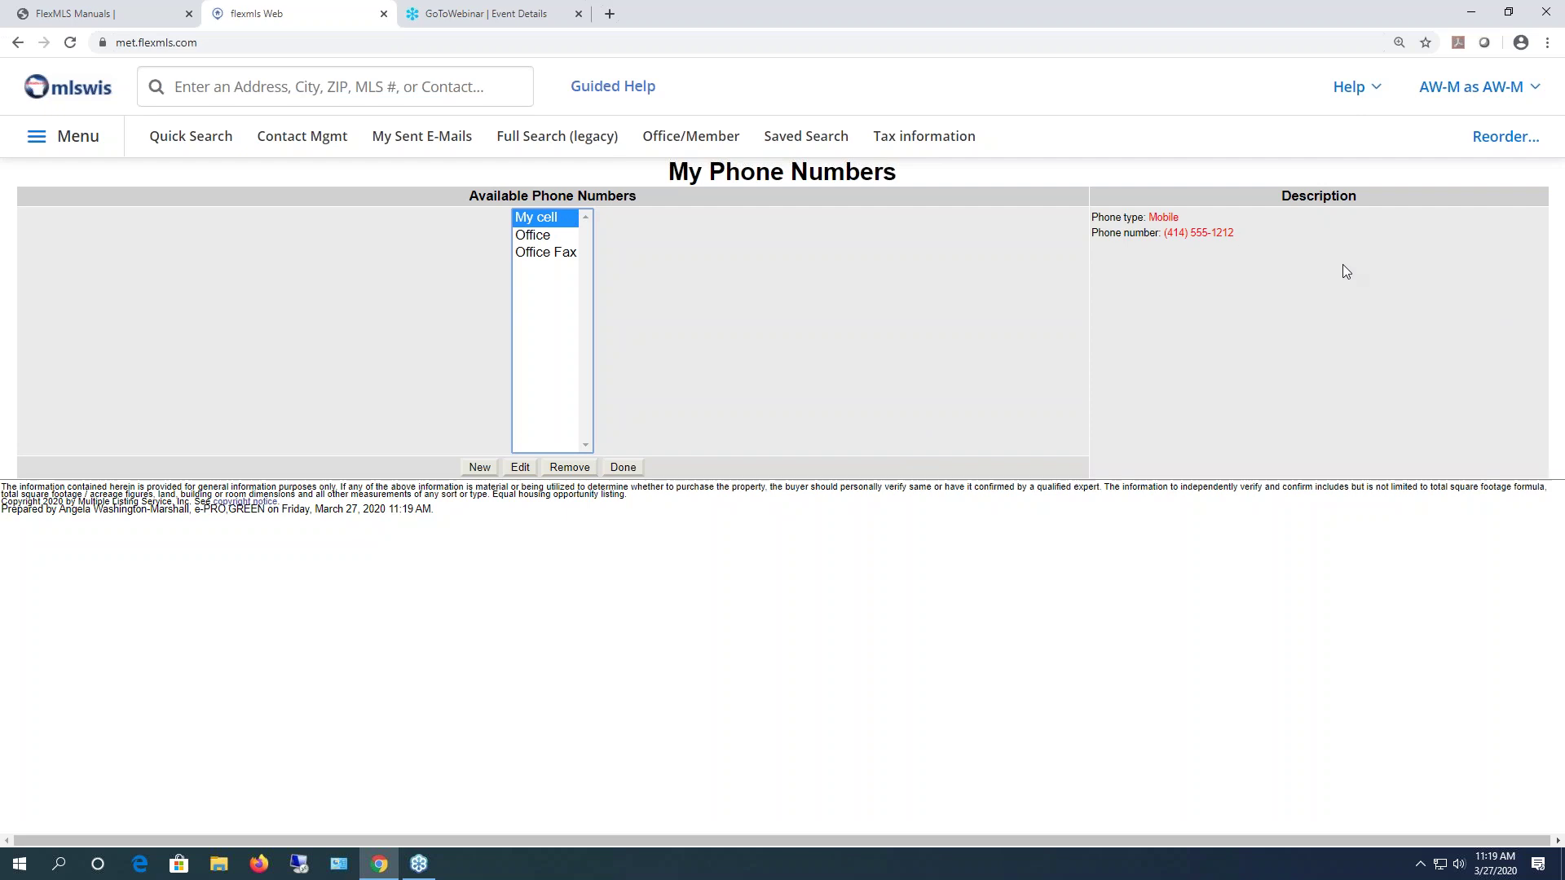
click(534, 238)
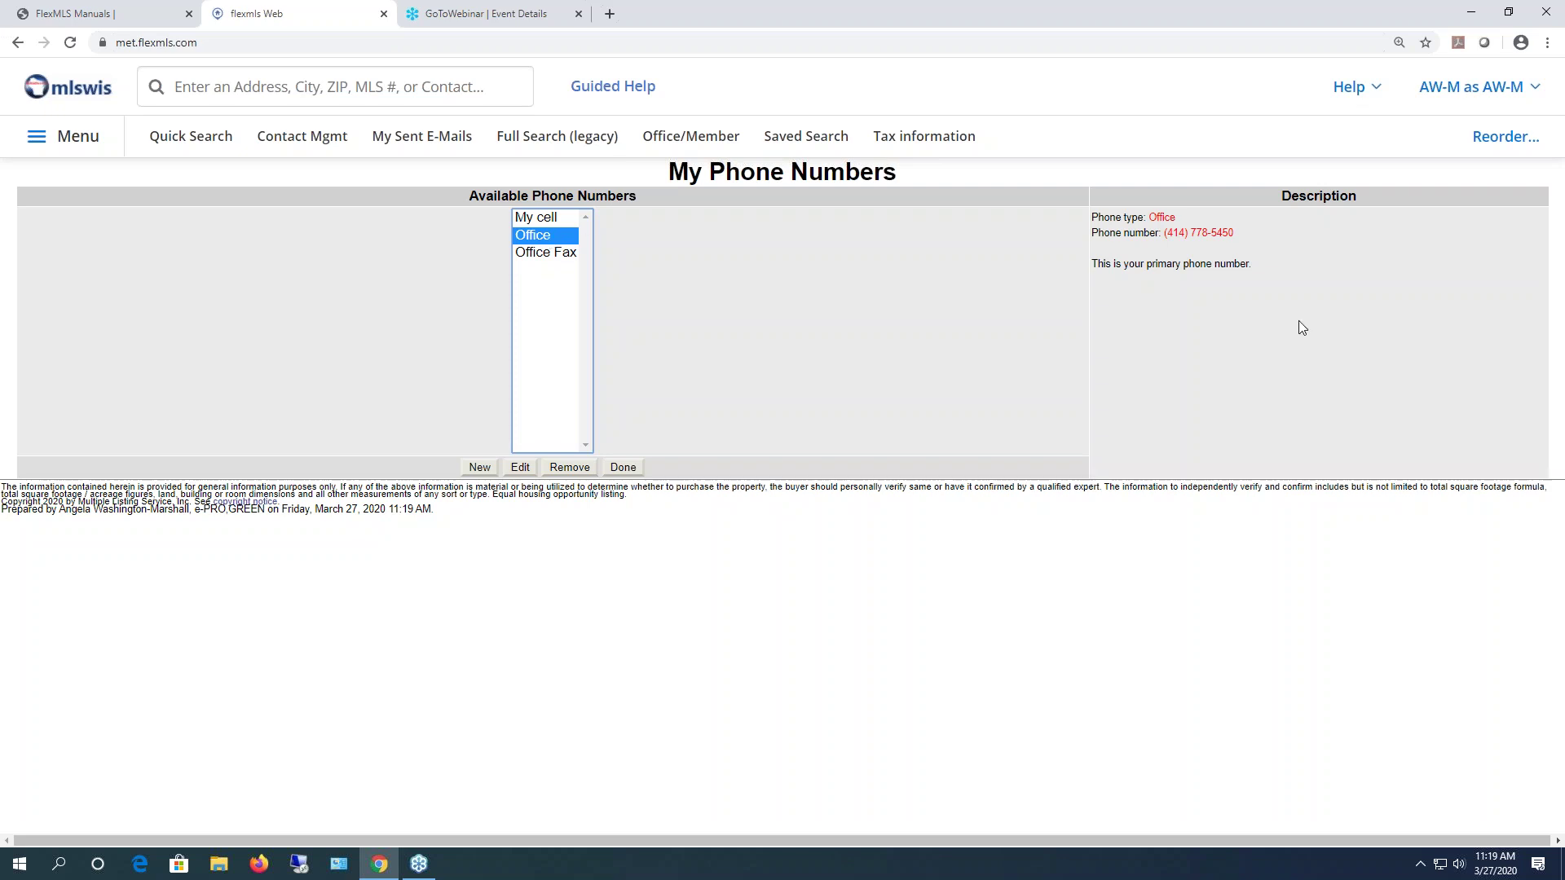
click(1233, 269)
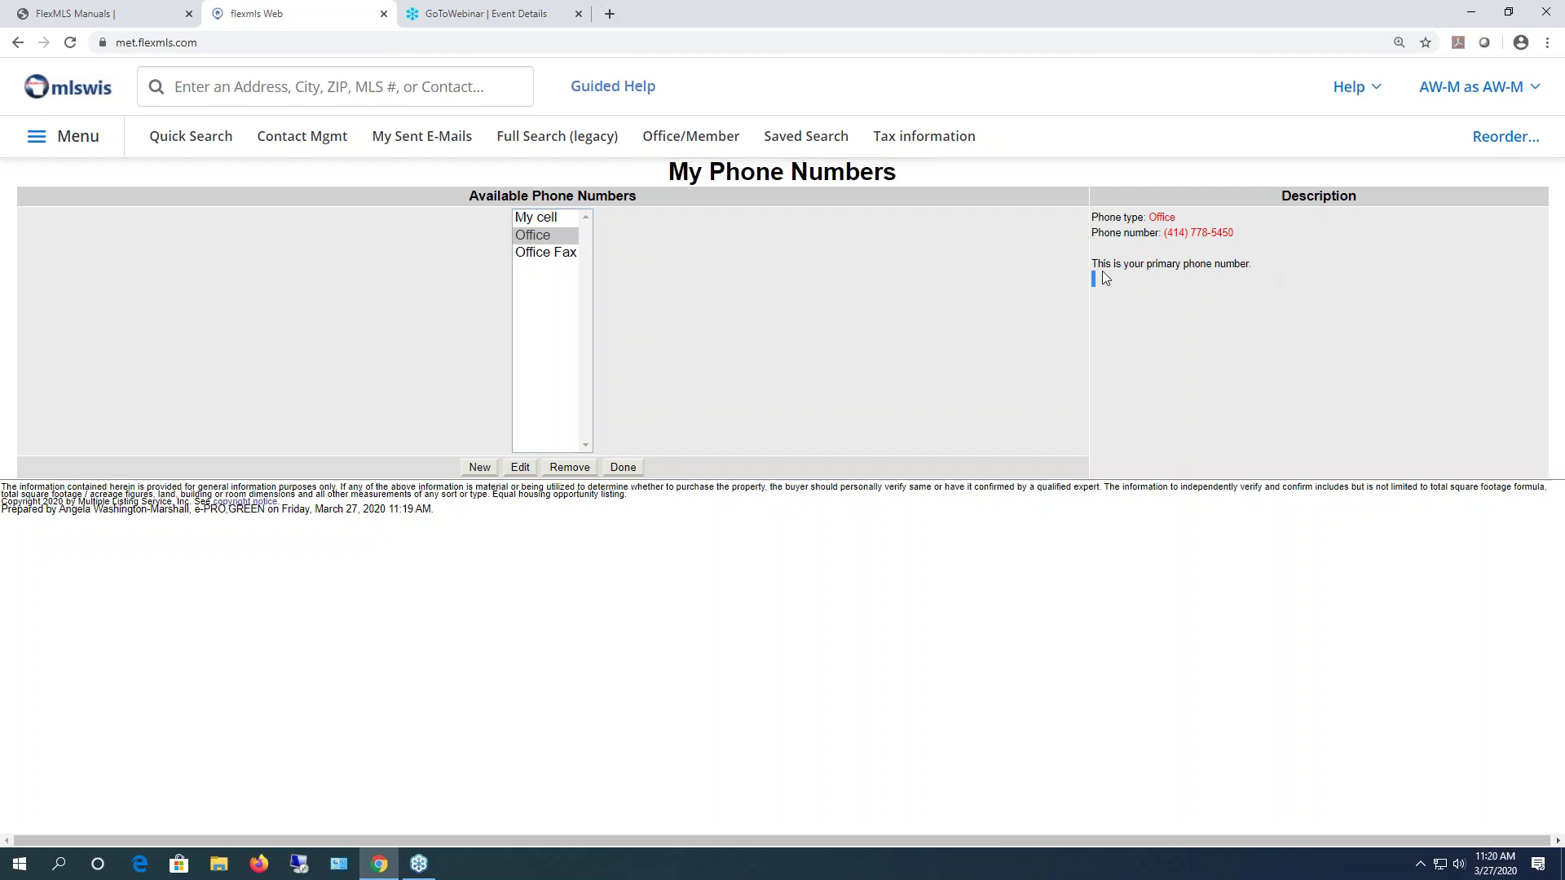
drag(1102, 277, 1018, 324)
click(532, 252)
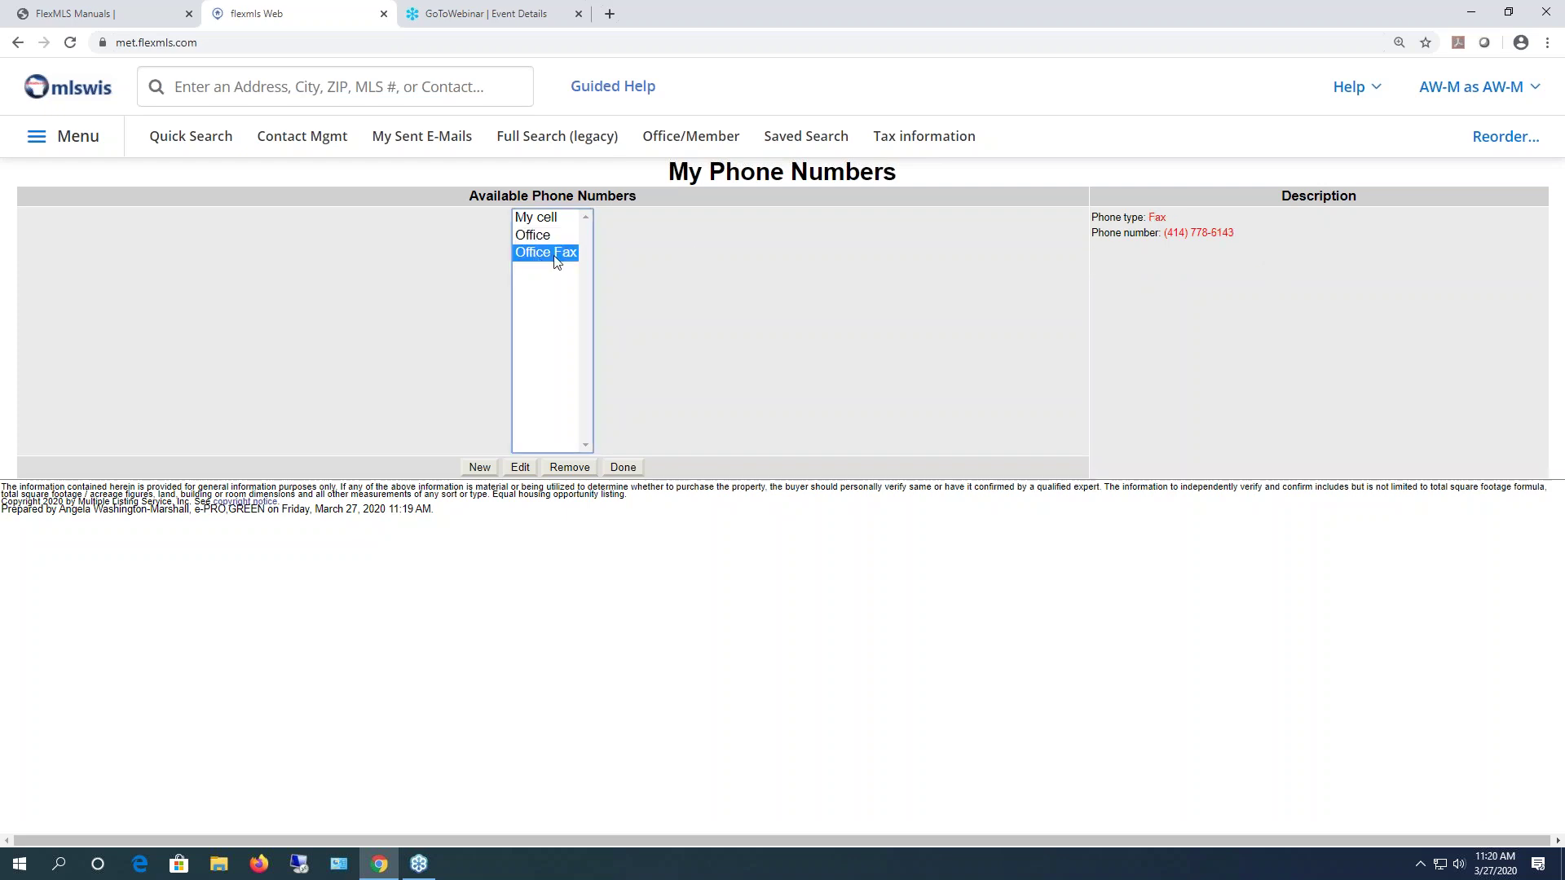
- Start a new Mobile 2 phone number described as 'test cell number'
click(479, 468)
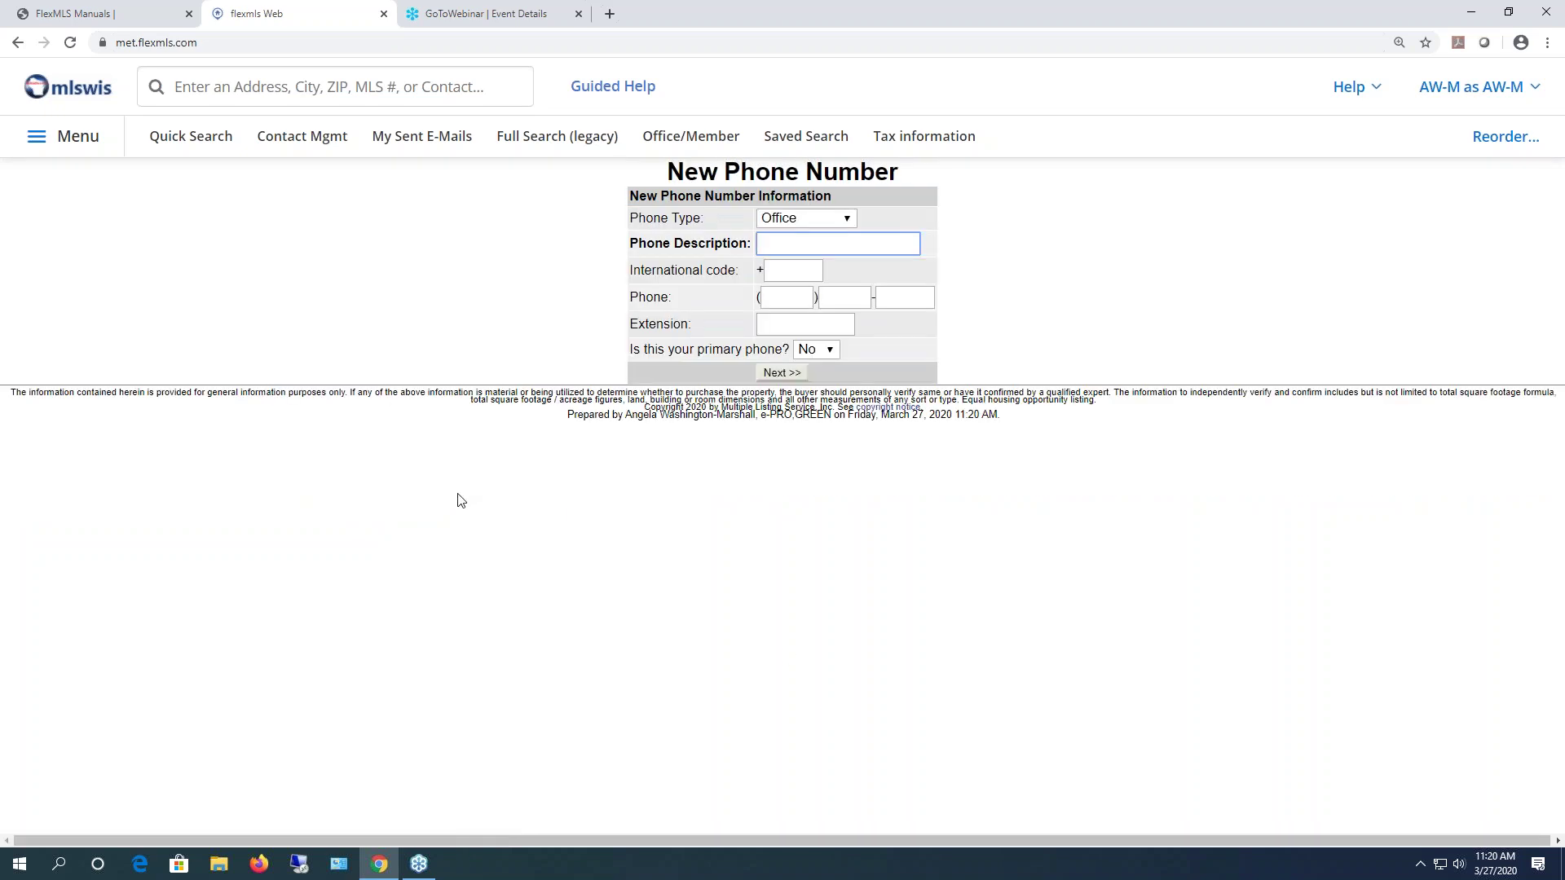
click(845, 219)
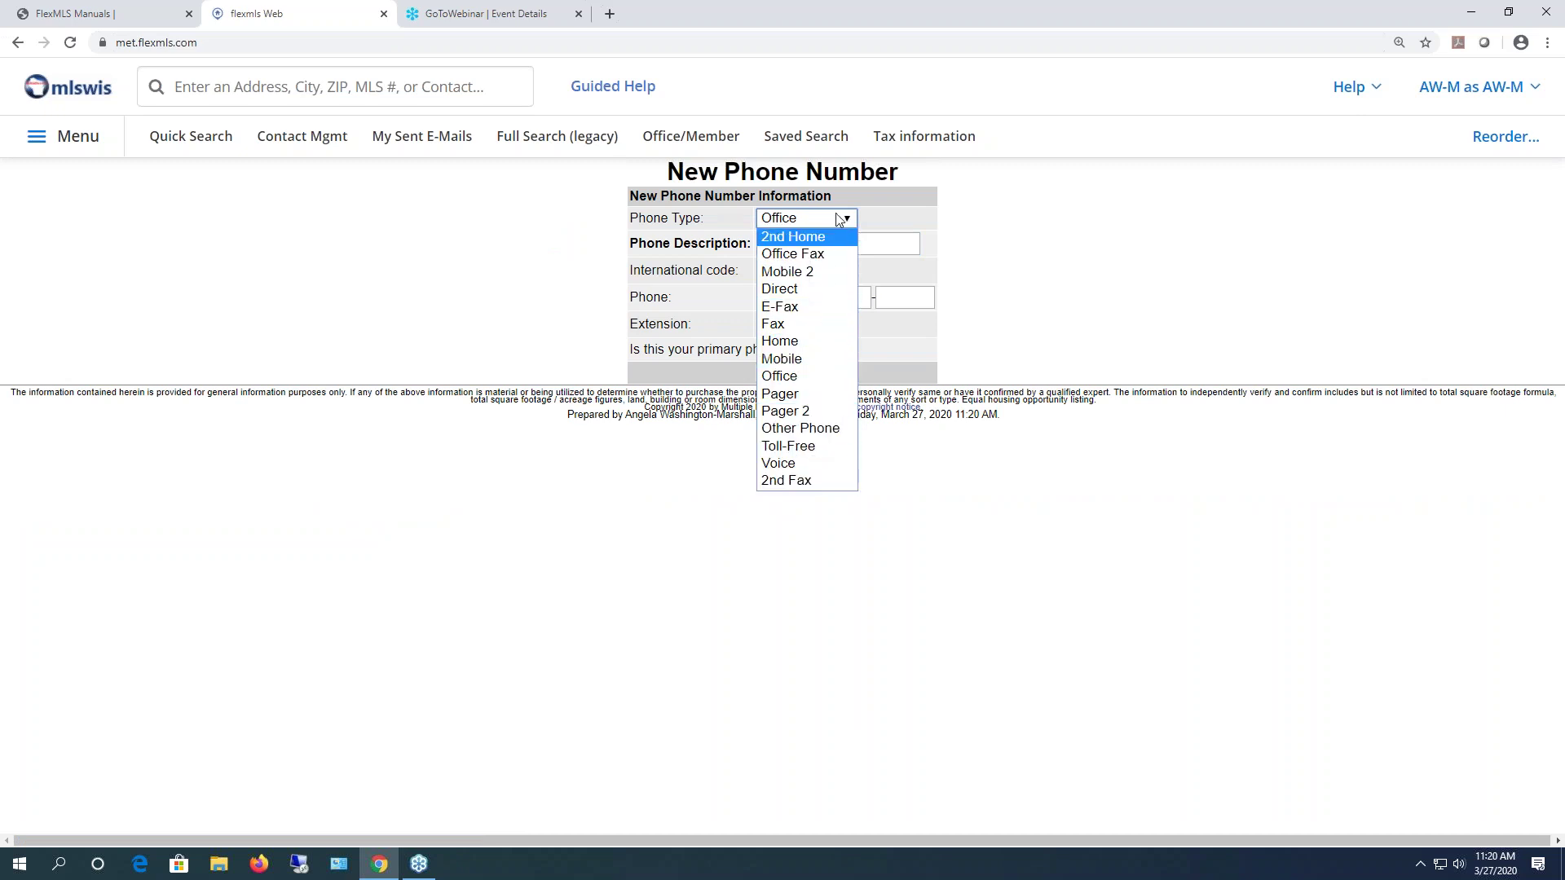
click(803, 272)
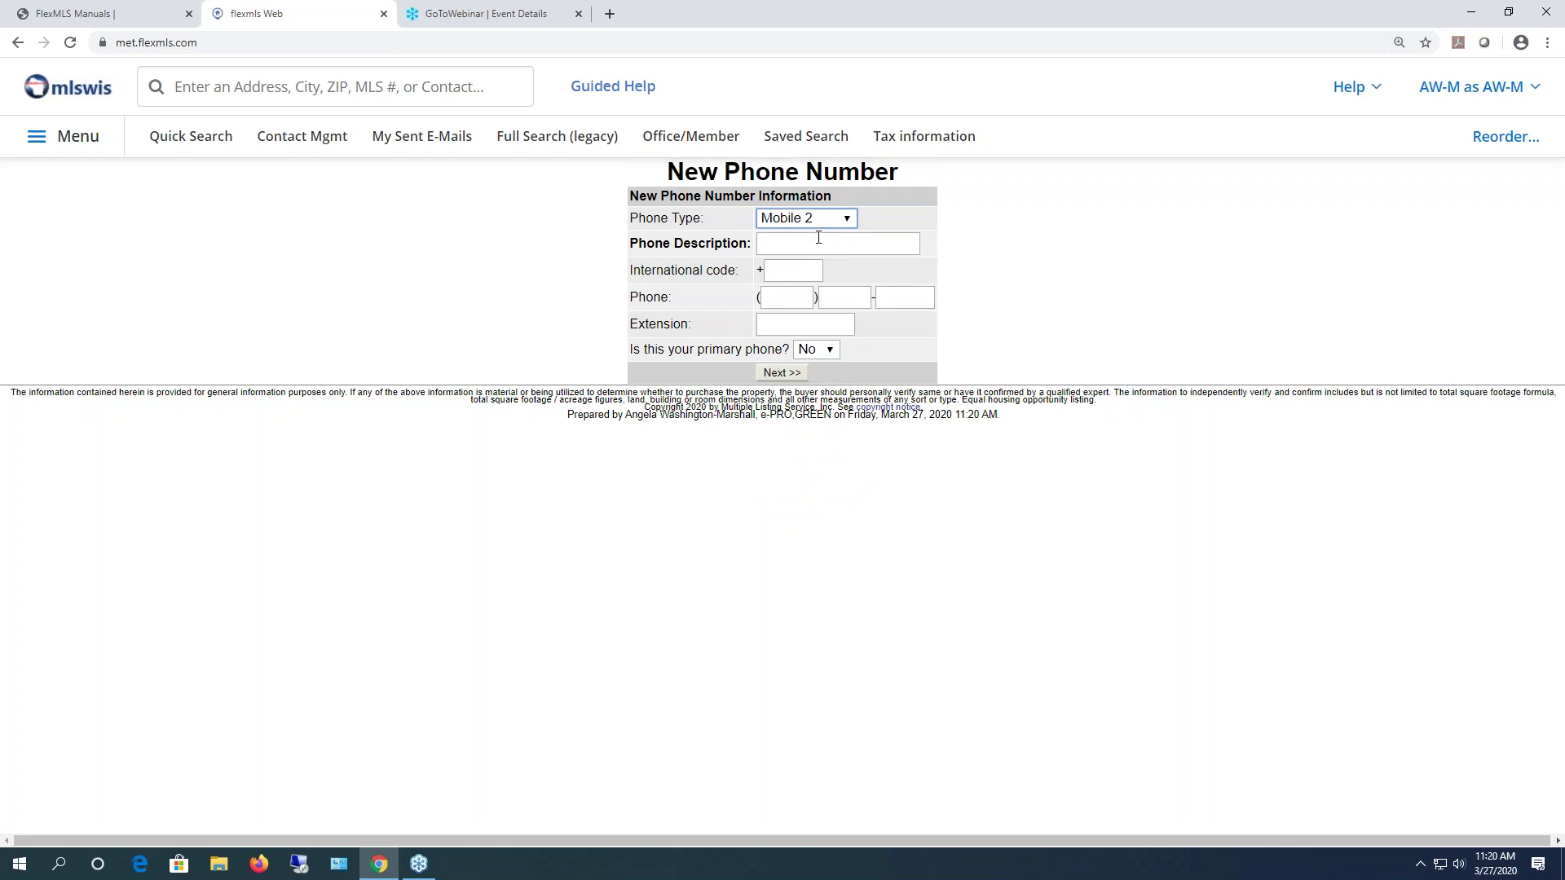
click(823, 242)
drag(634, 246, 751, 243)
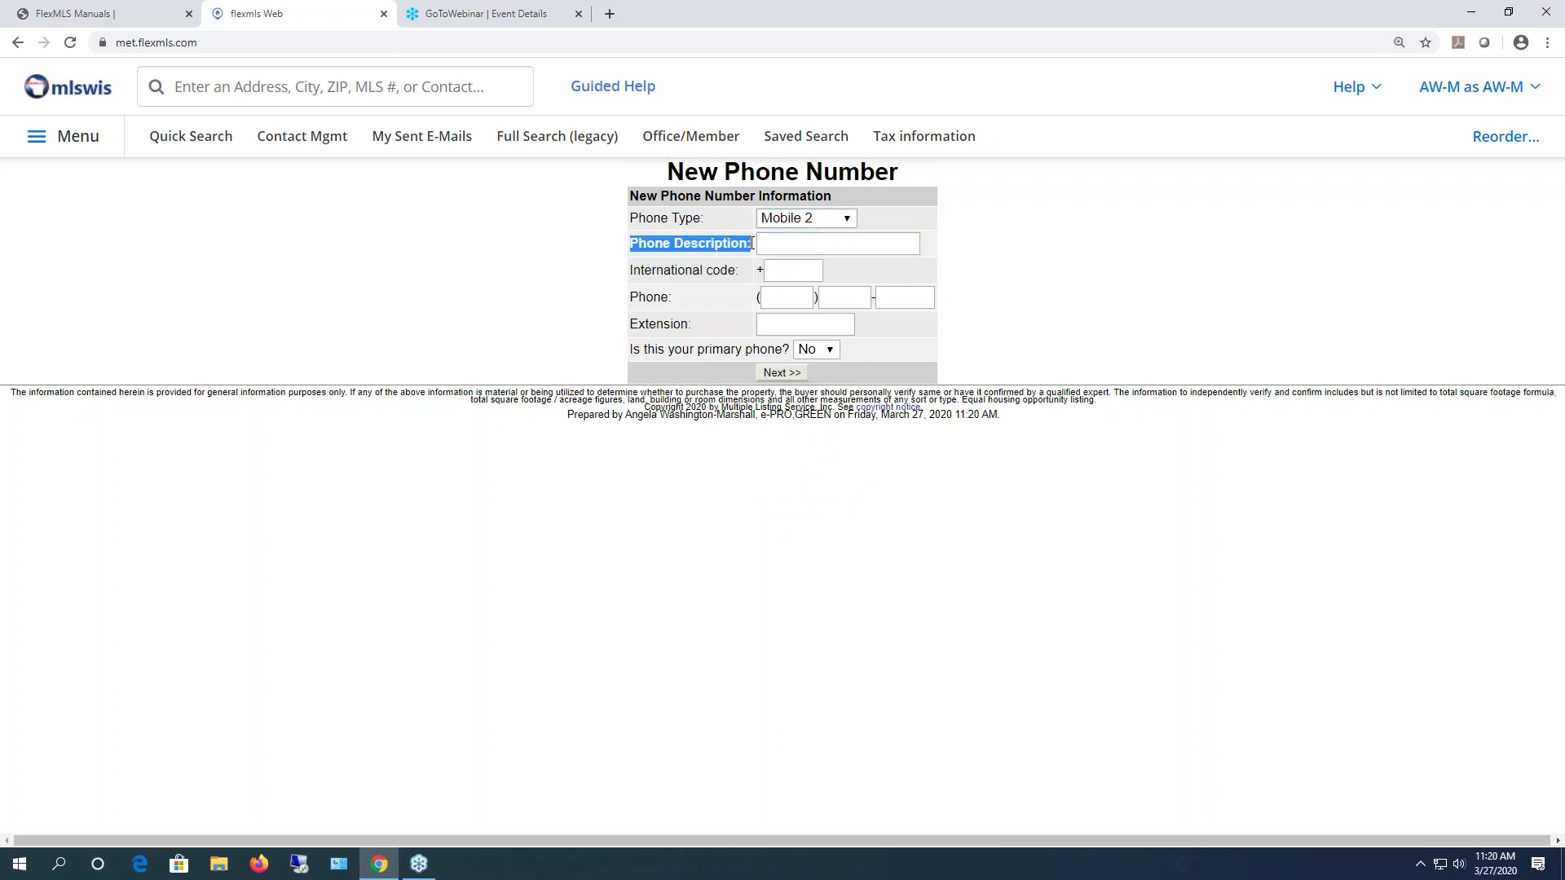
click(814, 246)
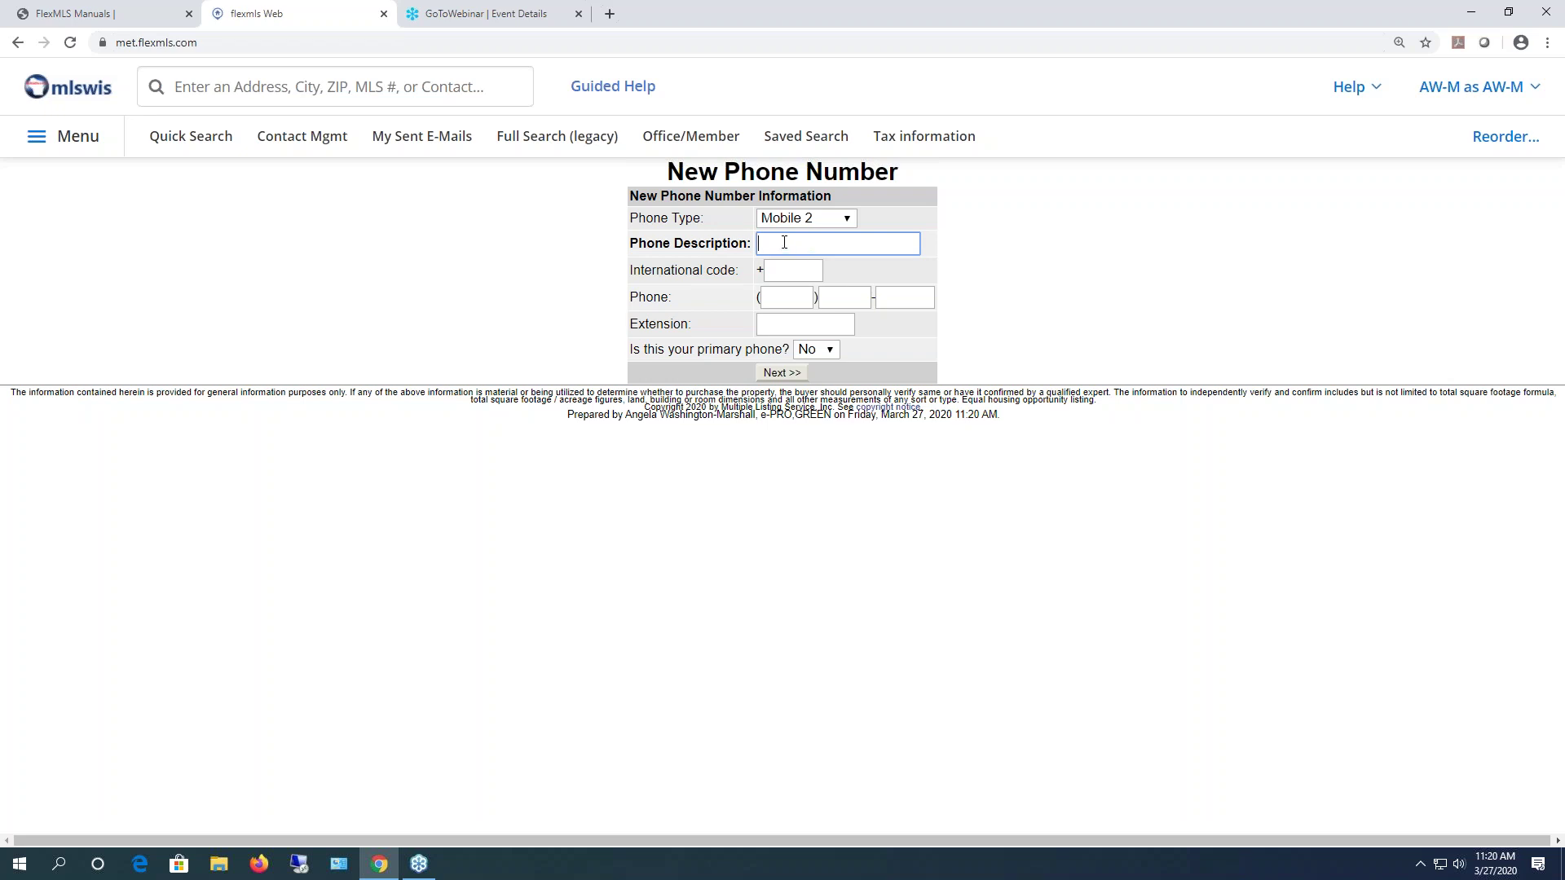
text(test cell number)
- Fill the Phone boxes with a test number using area code 414
click(784, 269)
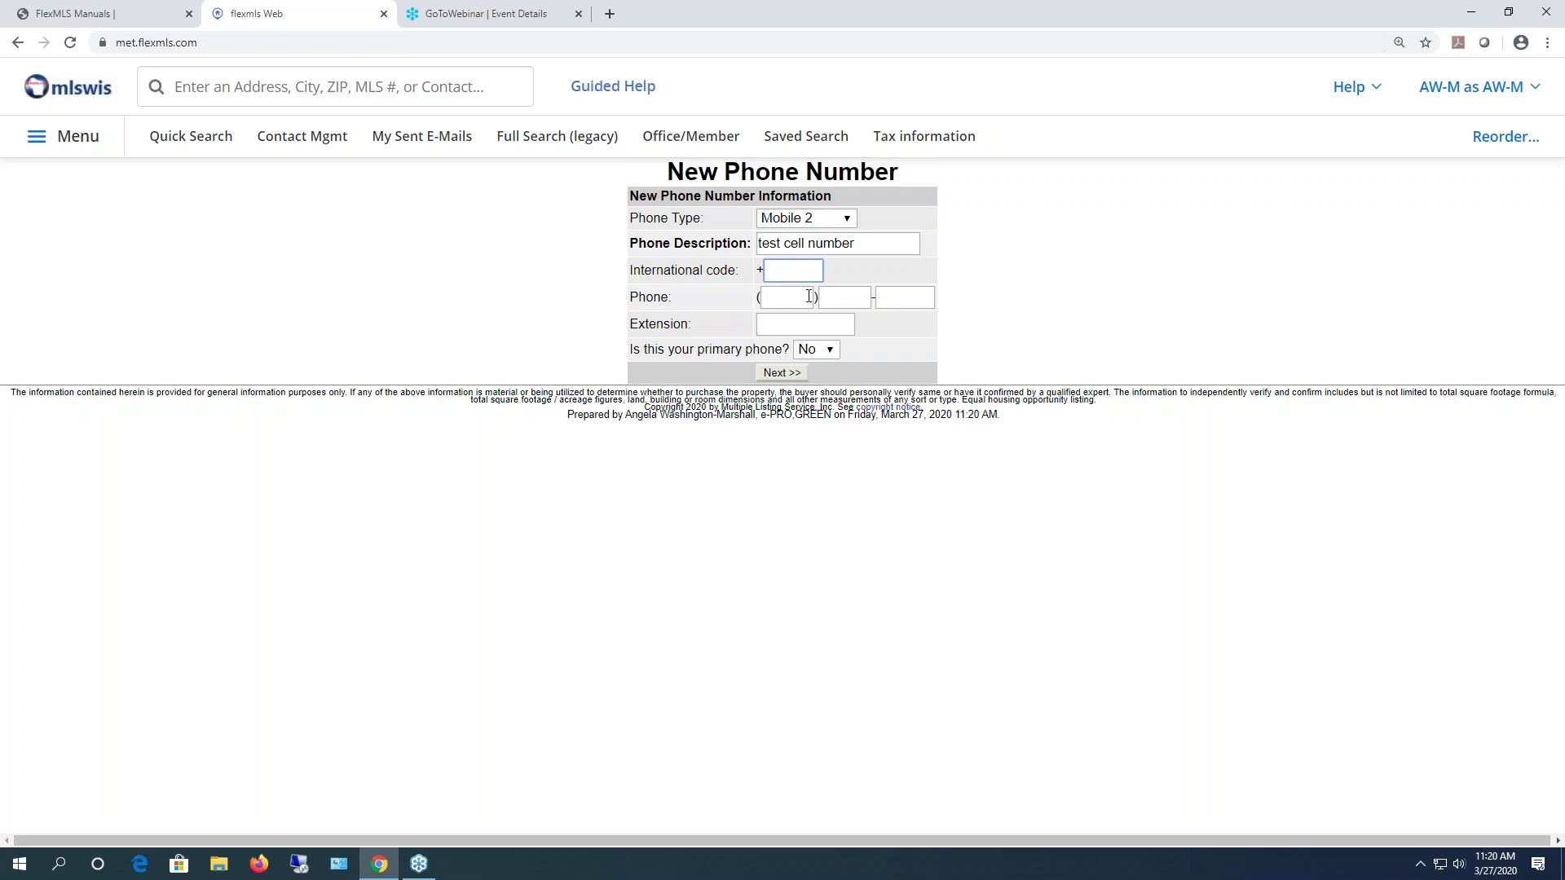
click(778, 296)
click(844, 298)
click(890, 300)
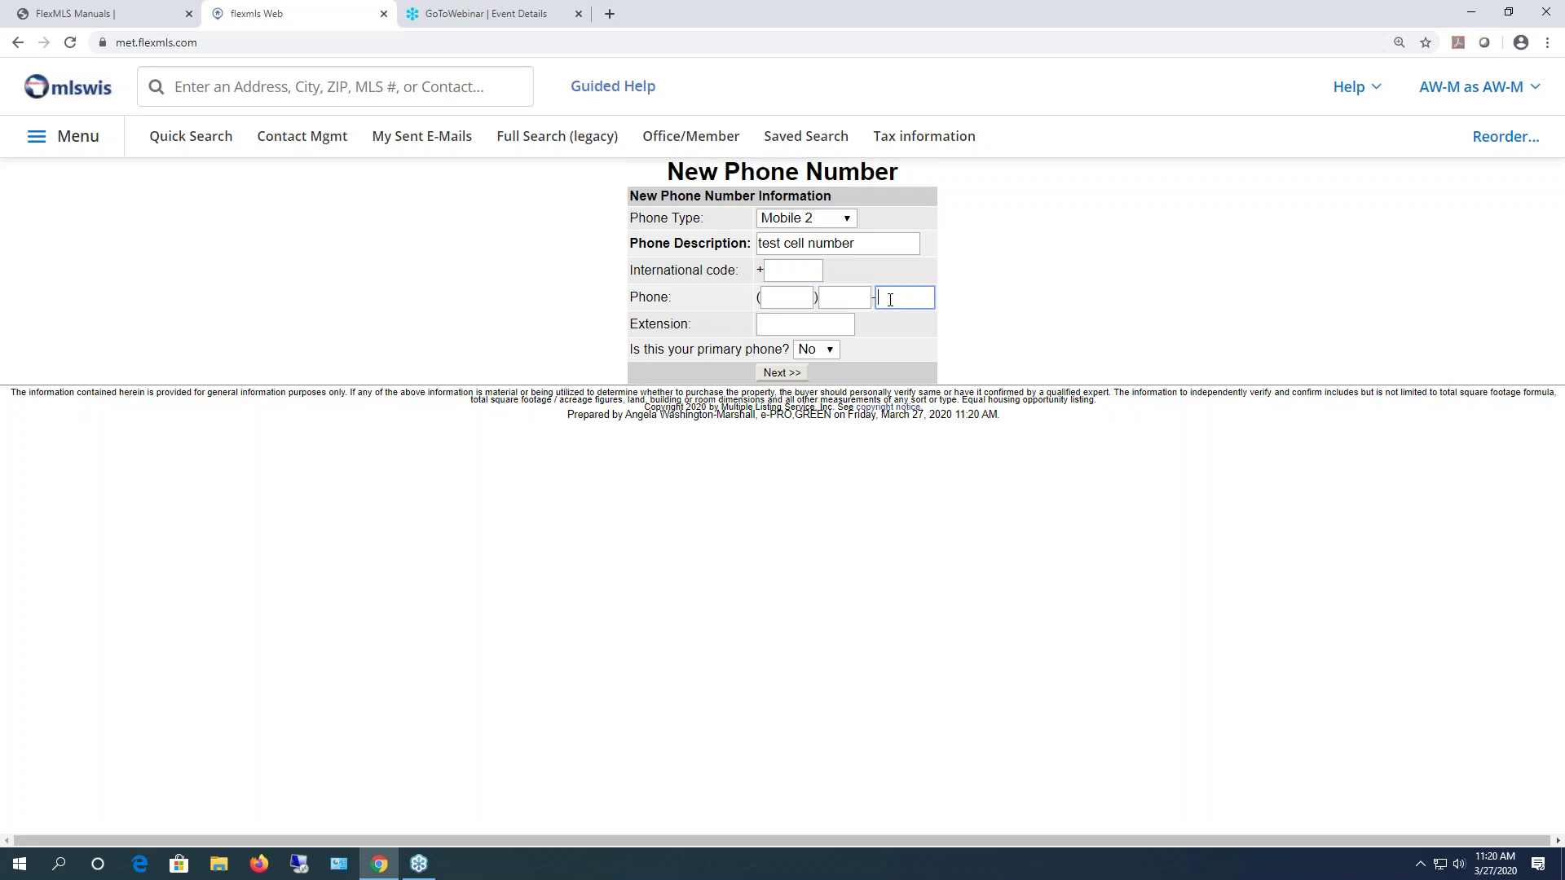
click(812, 327)
click(813, 270)
click(797, 304)
text(414)
key(Tab)
text(555)
click(851, 296)
text(5555)
- Save the test cell number, then edit it so its last digit becomes 4
click(787, 373)
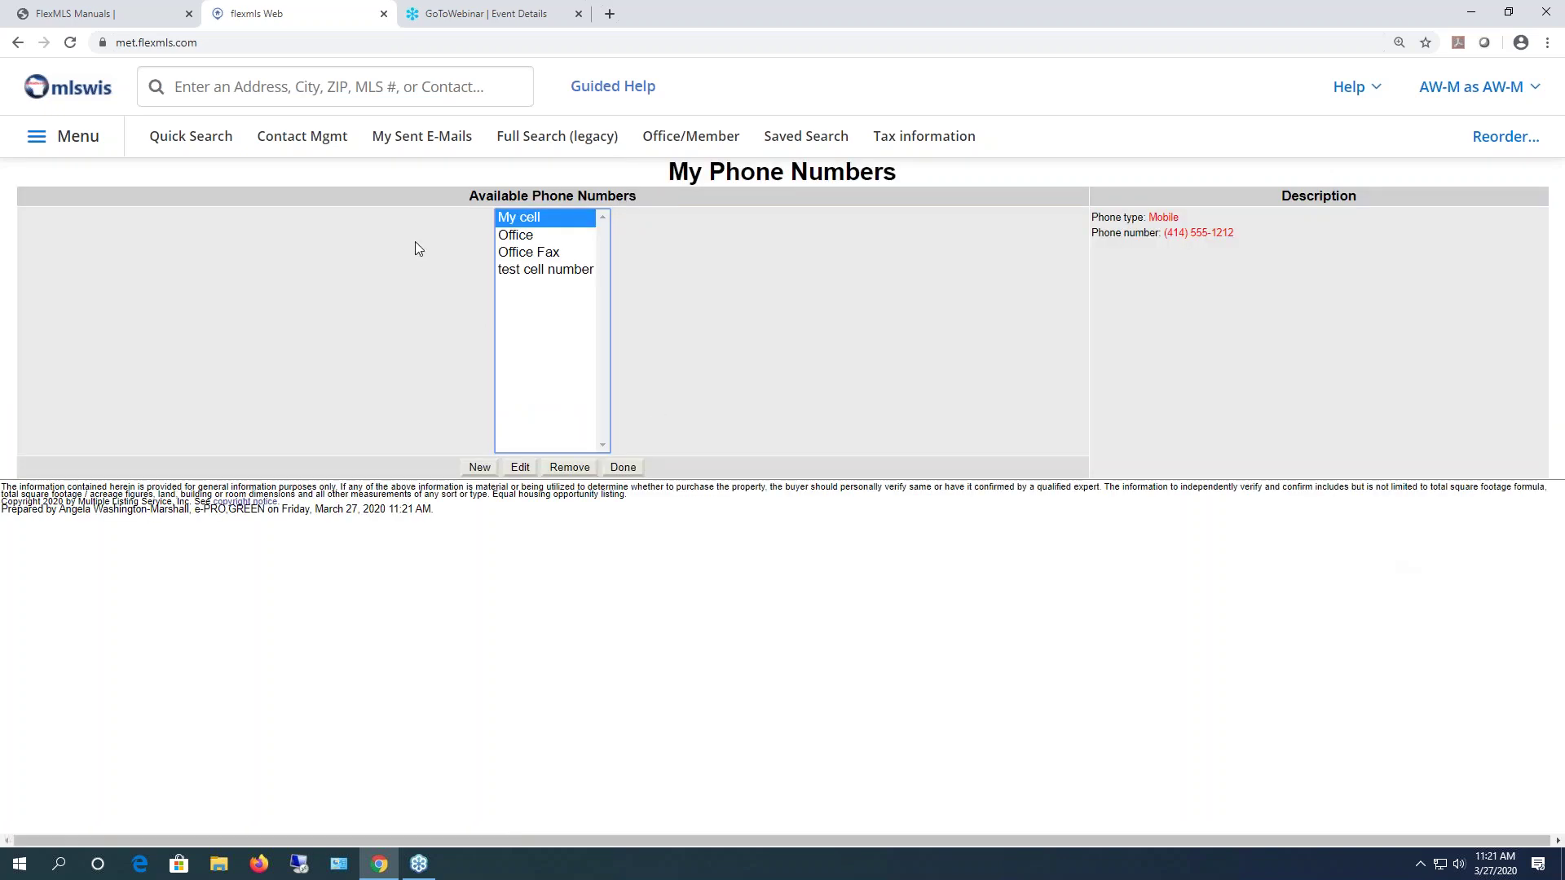
click(528, 269)
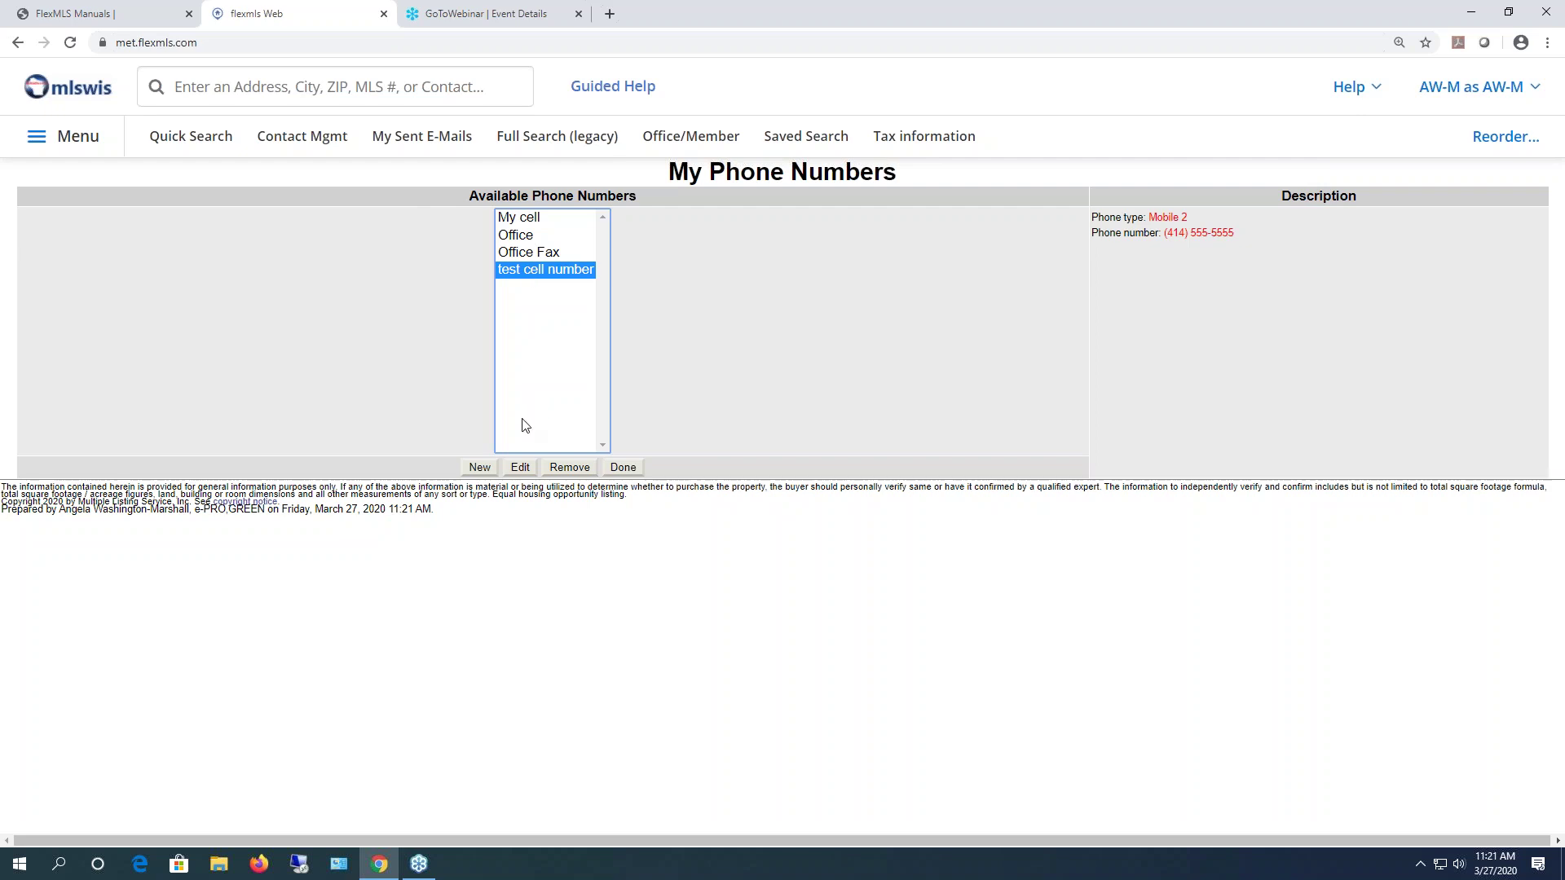
click(521, 470)
click(923, 294)
key(BackSpace)
text(4)
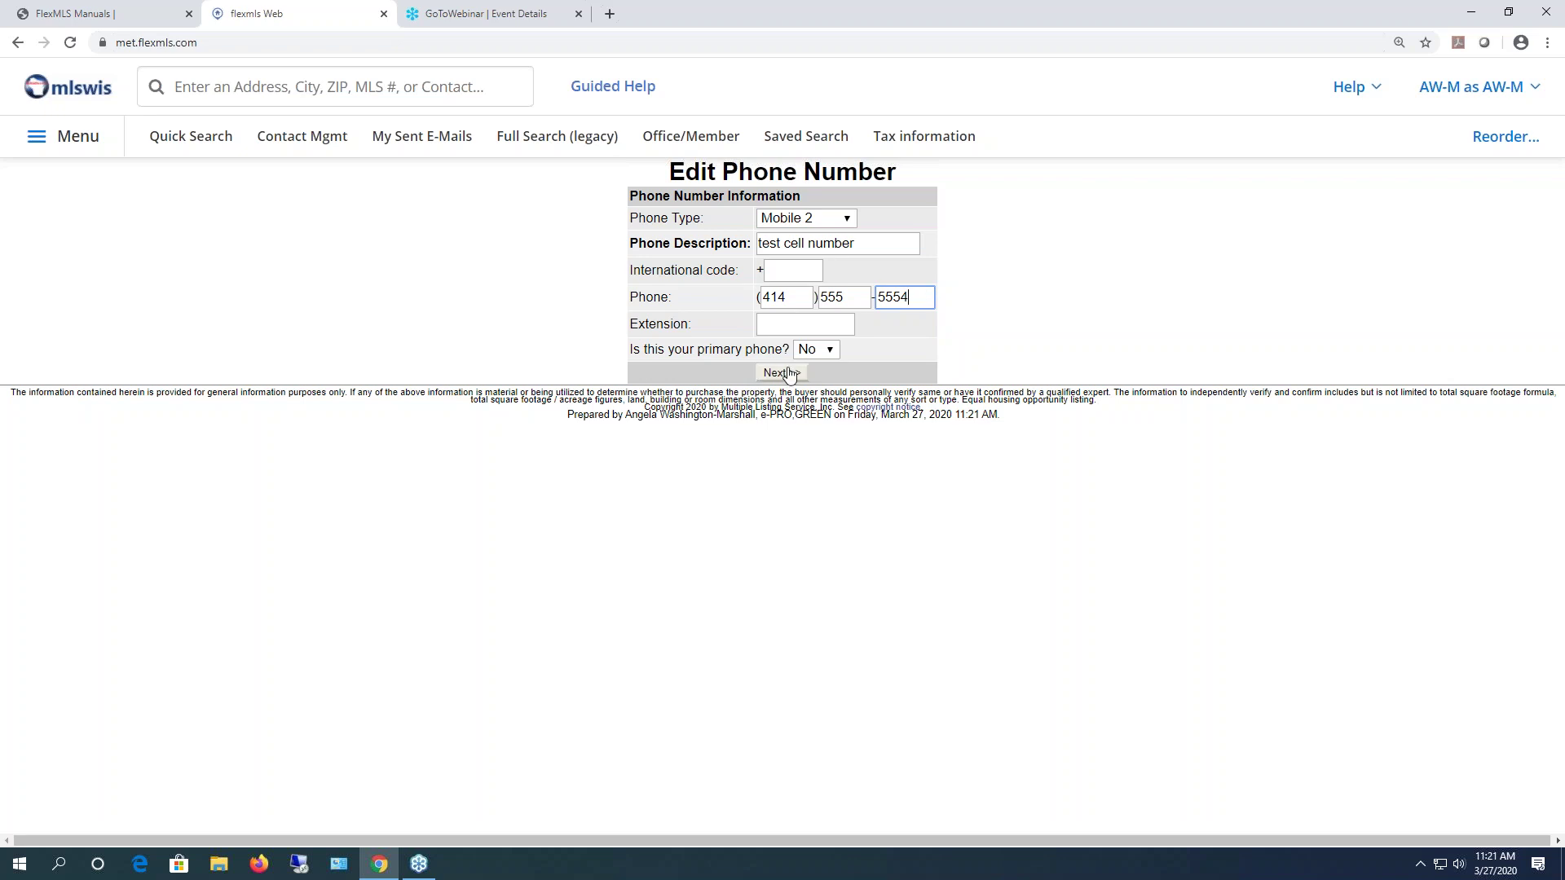
click(782, 374)
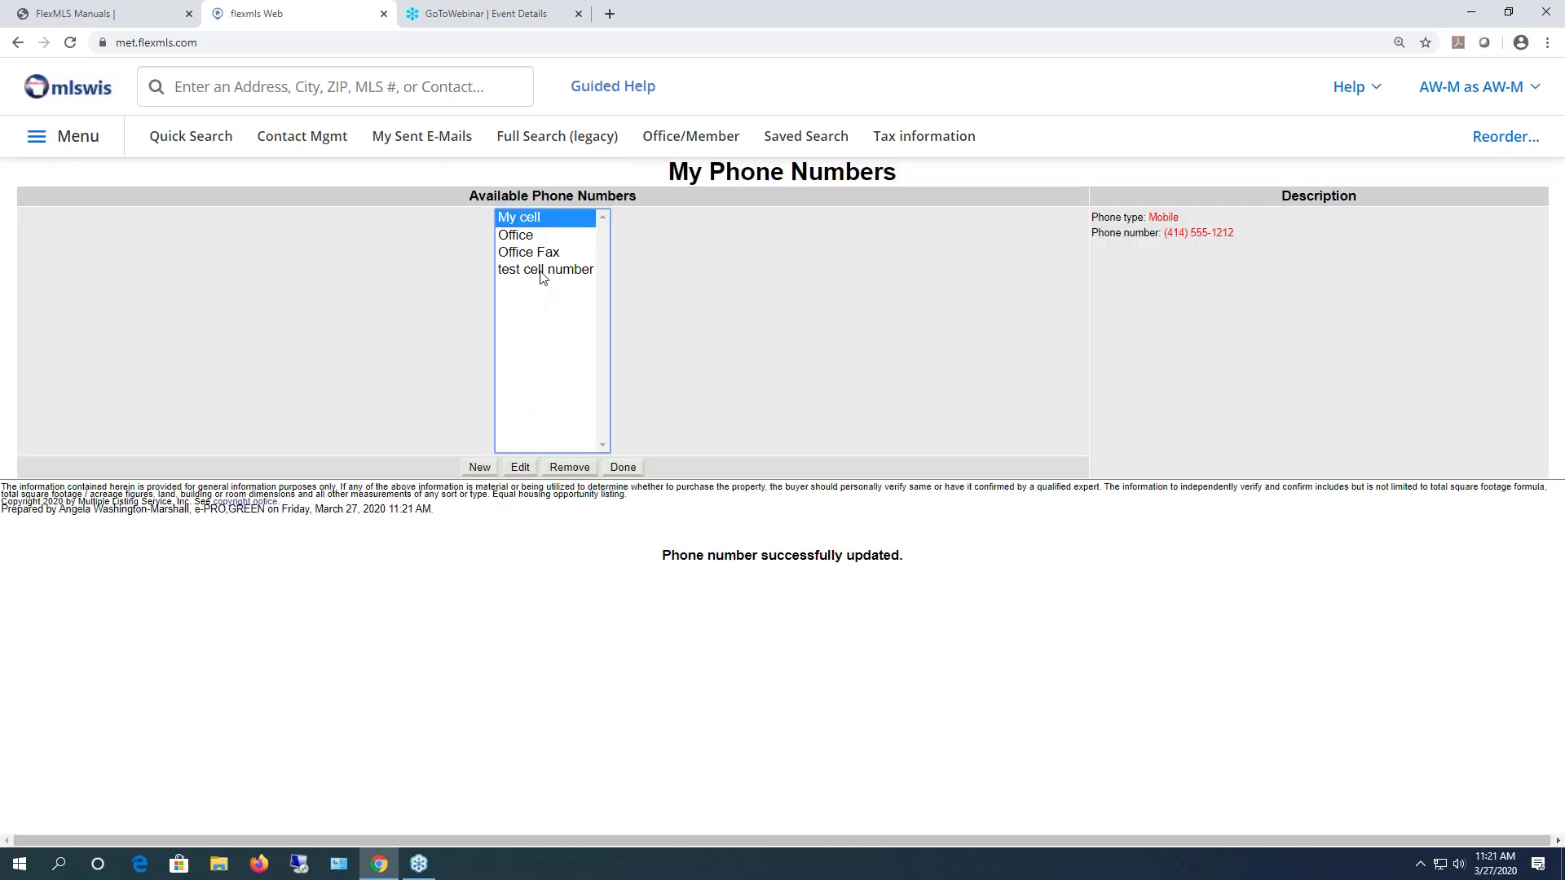
- Remove the test cell number, leaving My cell, Office and Office Fax
click(542, 270)
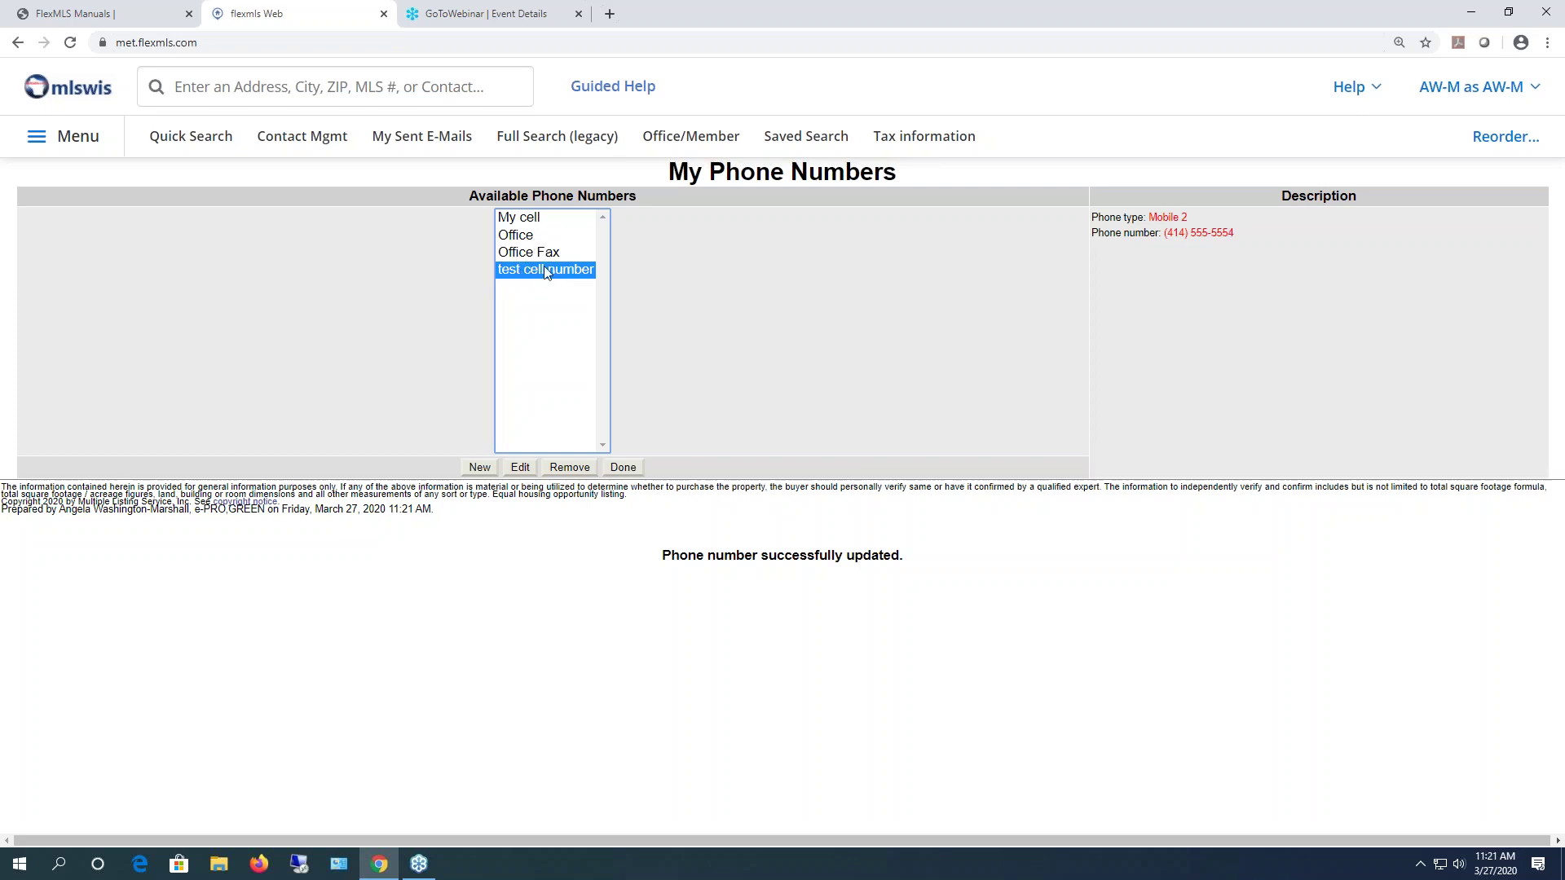
click(574, 469)
click(782, 340)
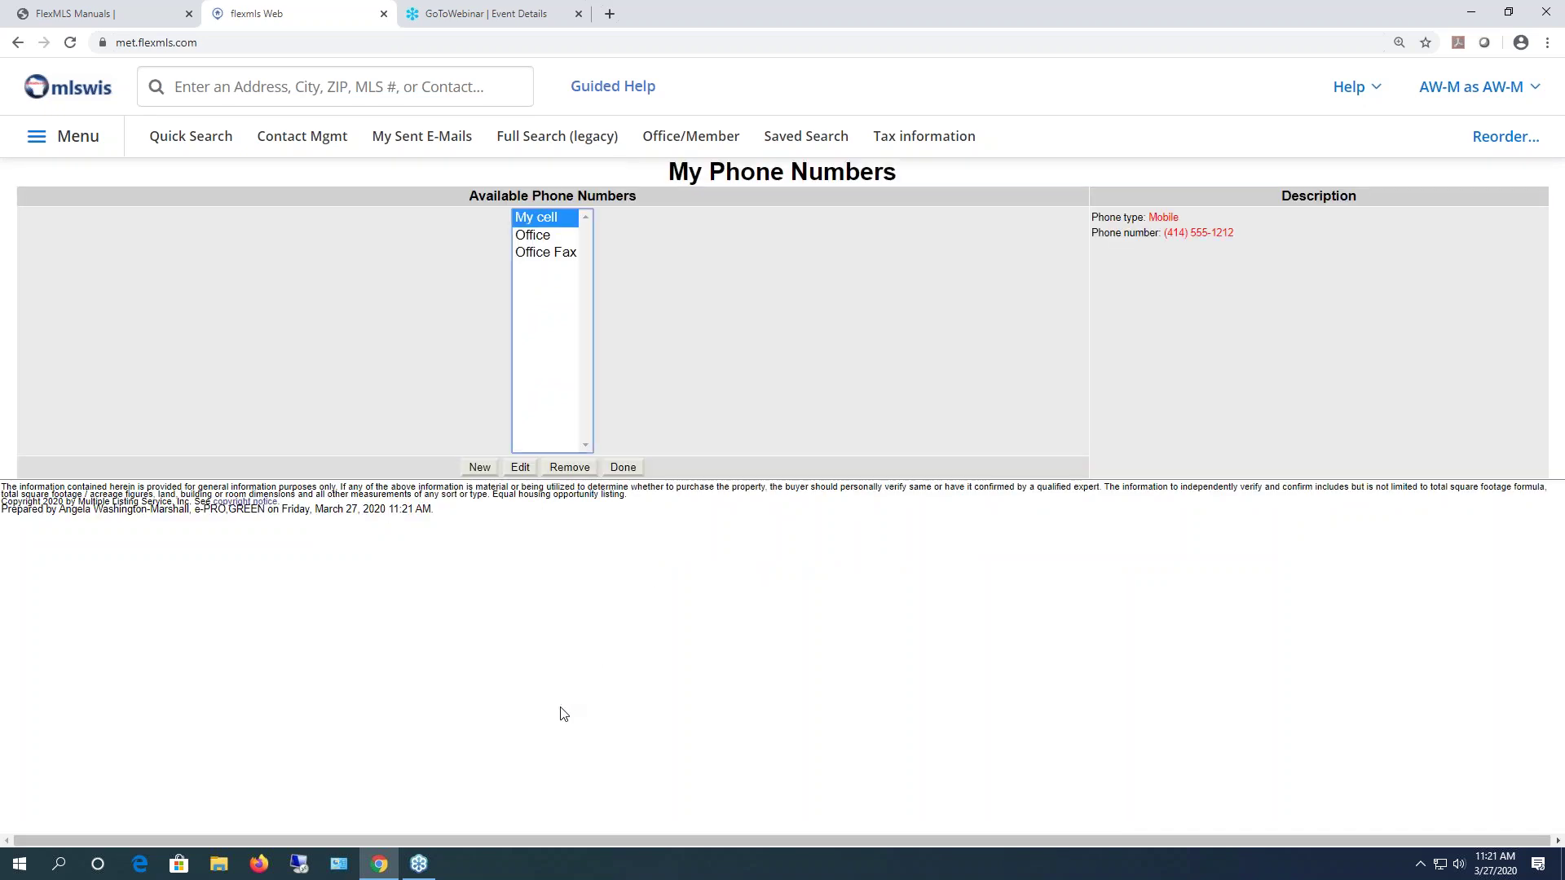
- Leave phone numbers for My Profile and go to Personal Photo and Logo Maintenance
click(632, 470)
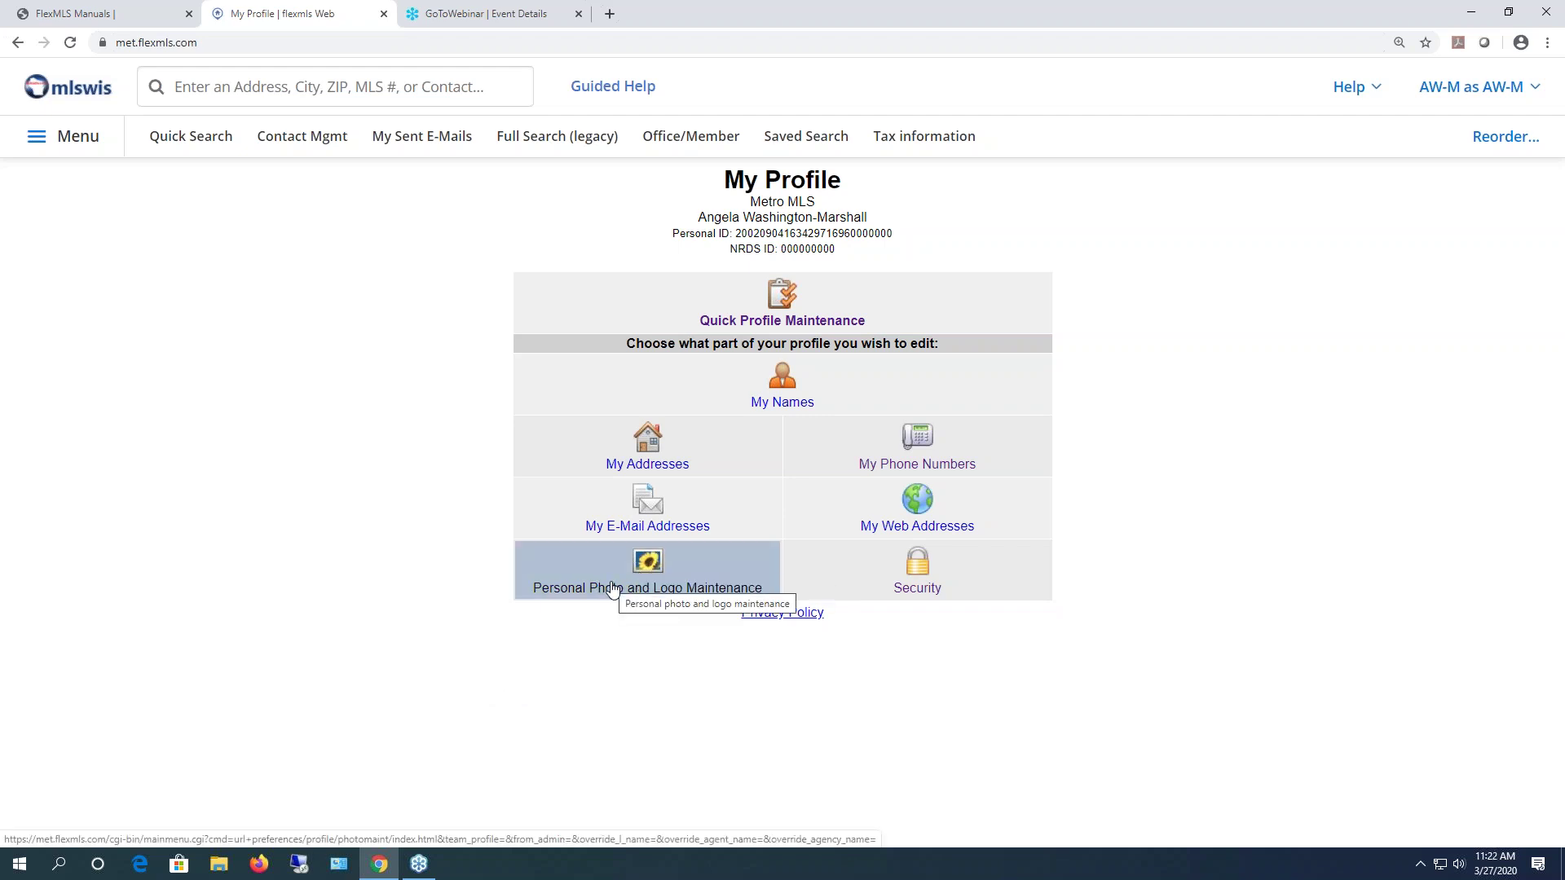
click(606, 590)
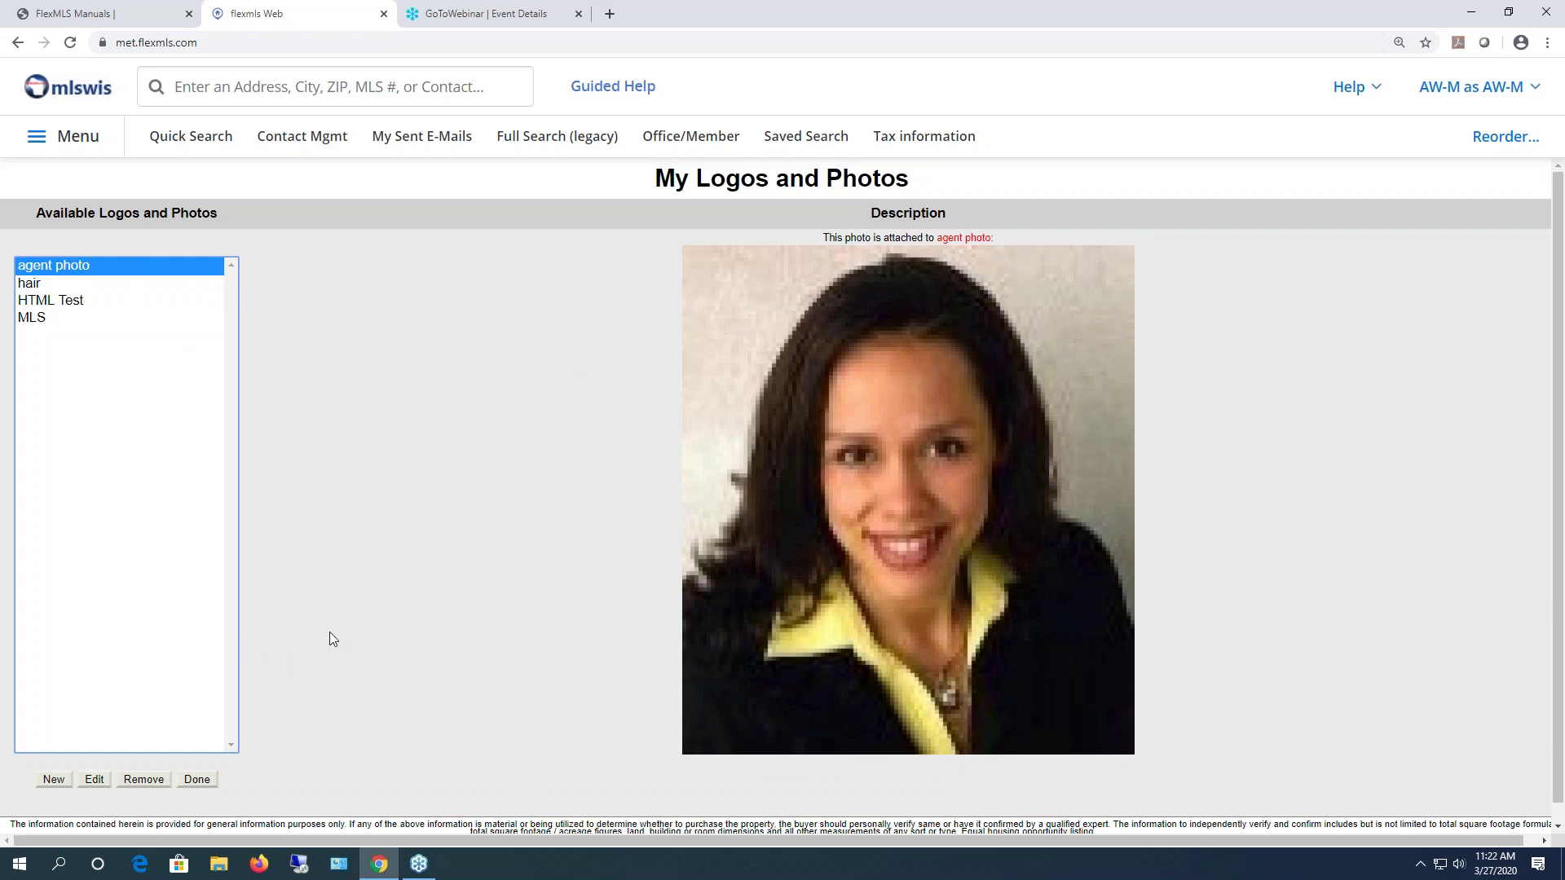
- Start a new Photo-type entry described as 'Me'
click(49, 781)
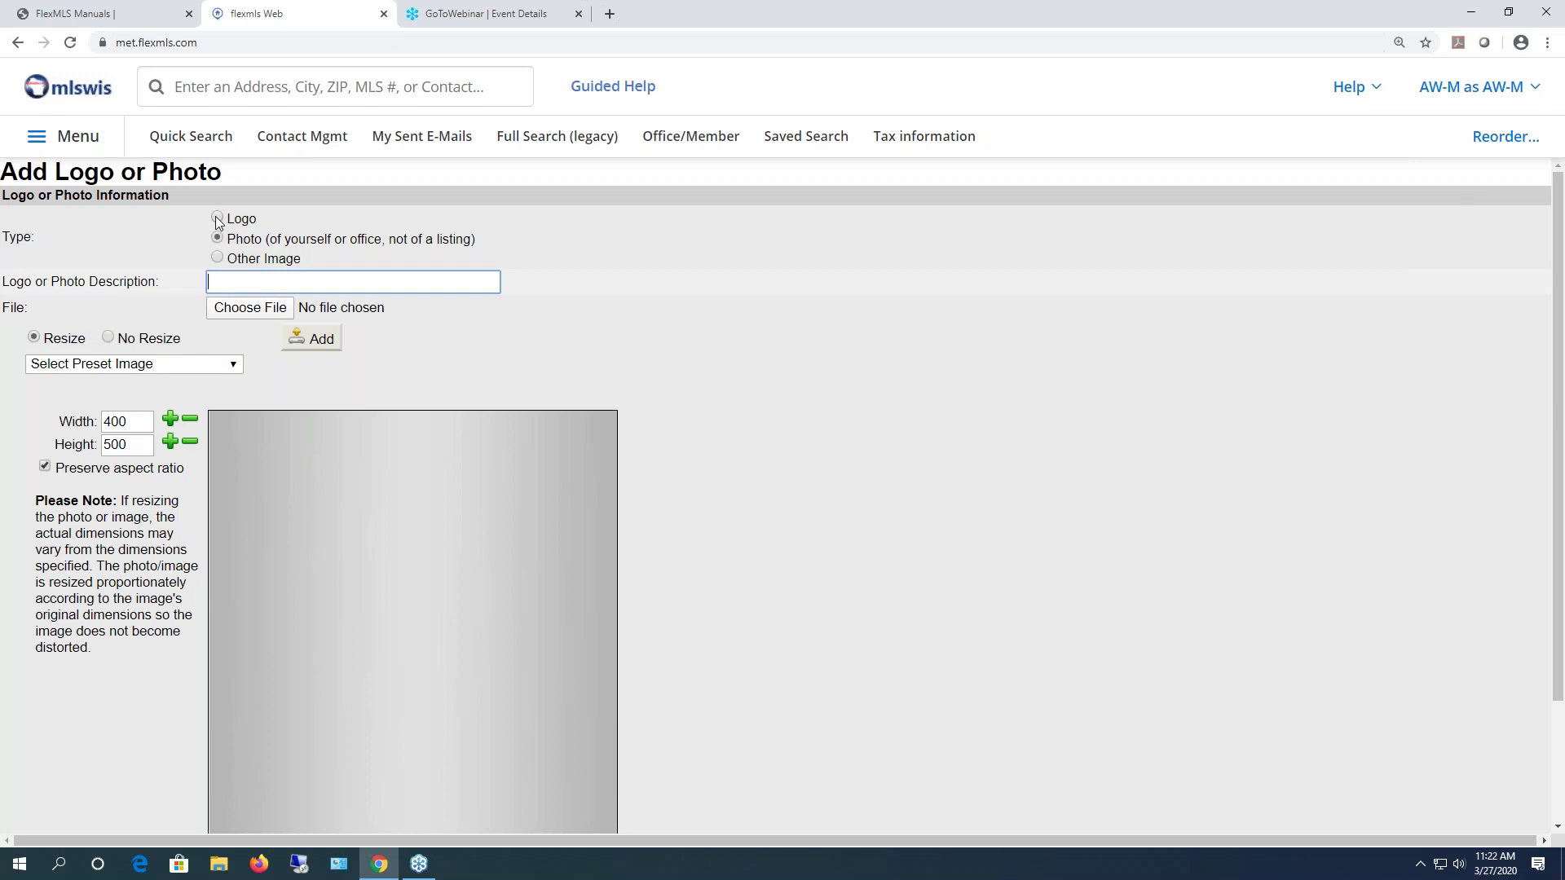
click(234, 282)
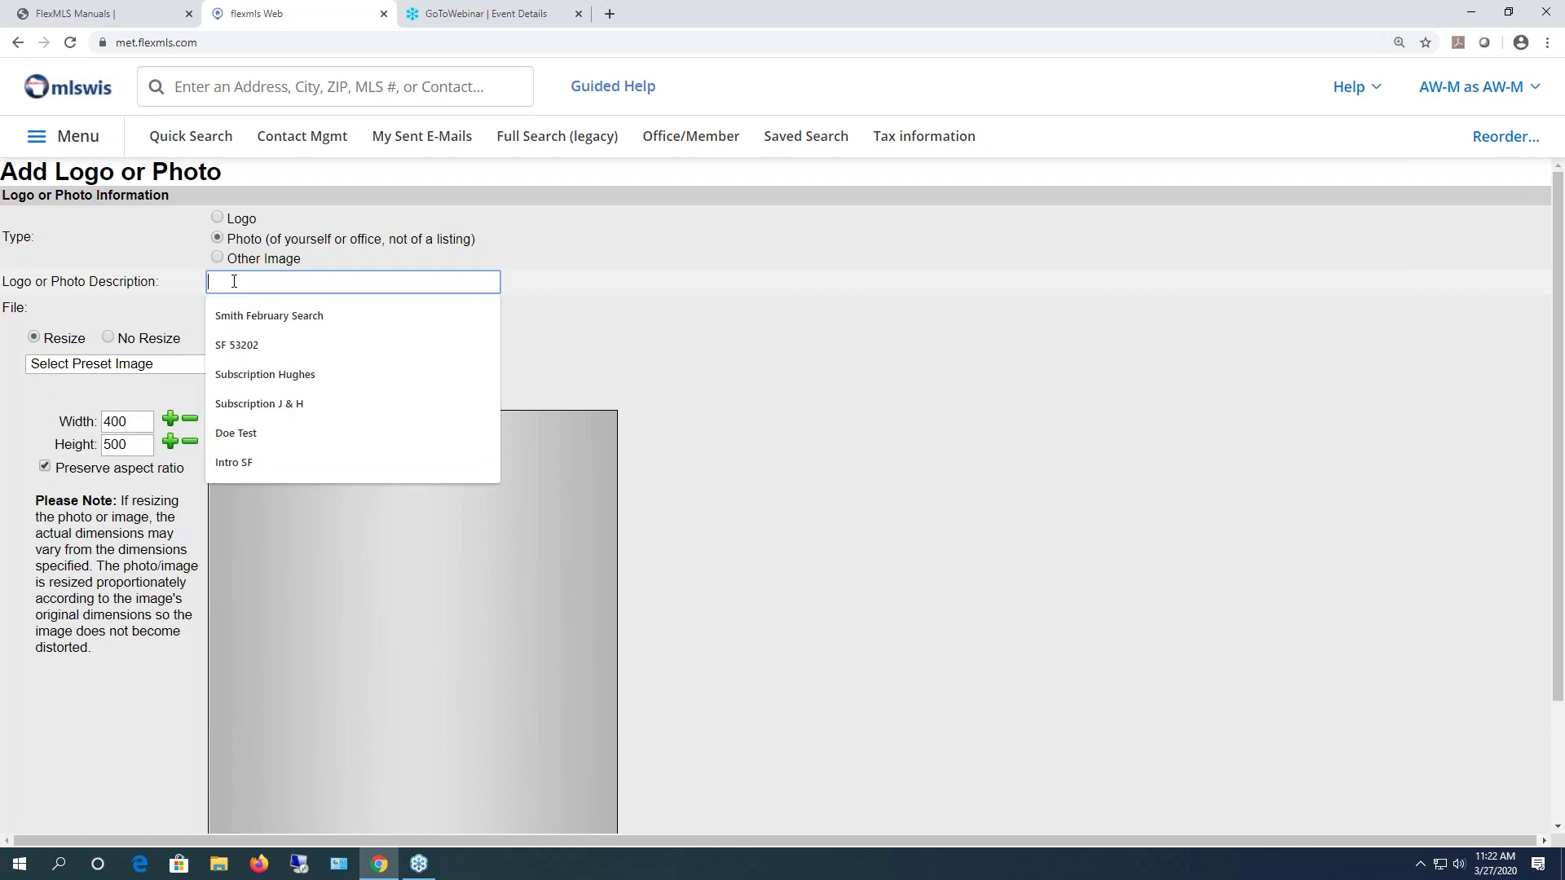
text(Me)
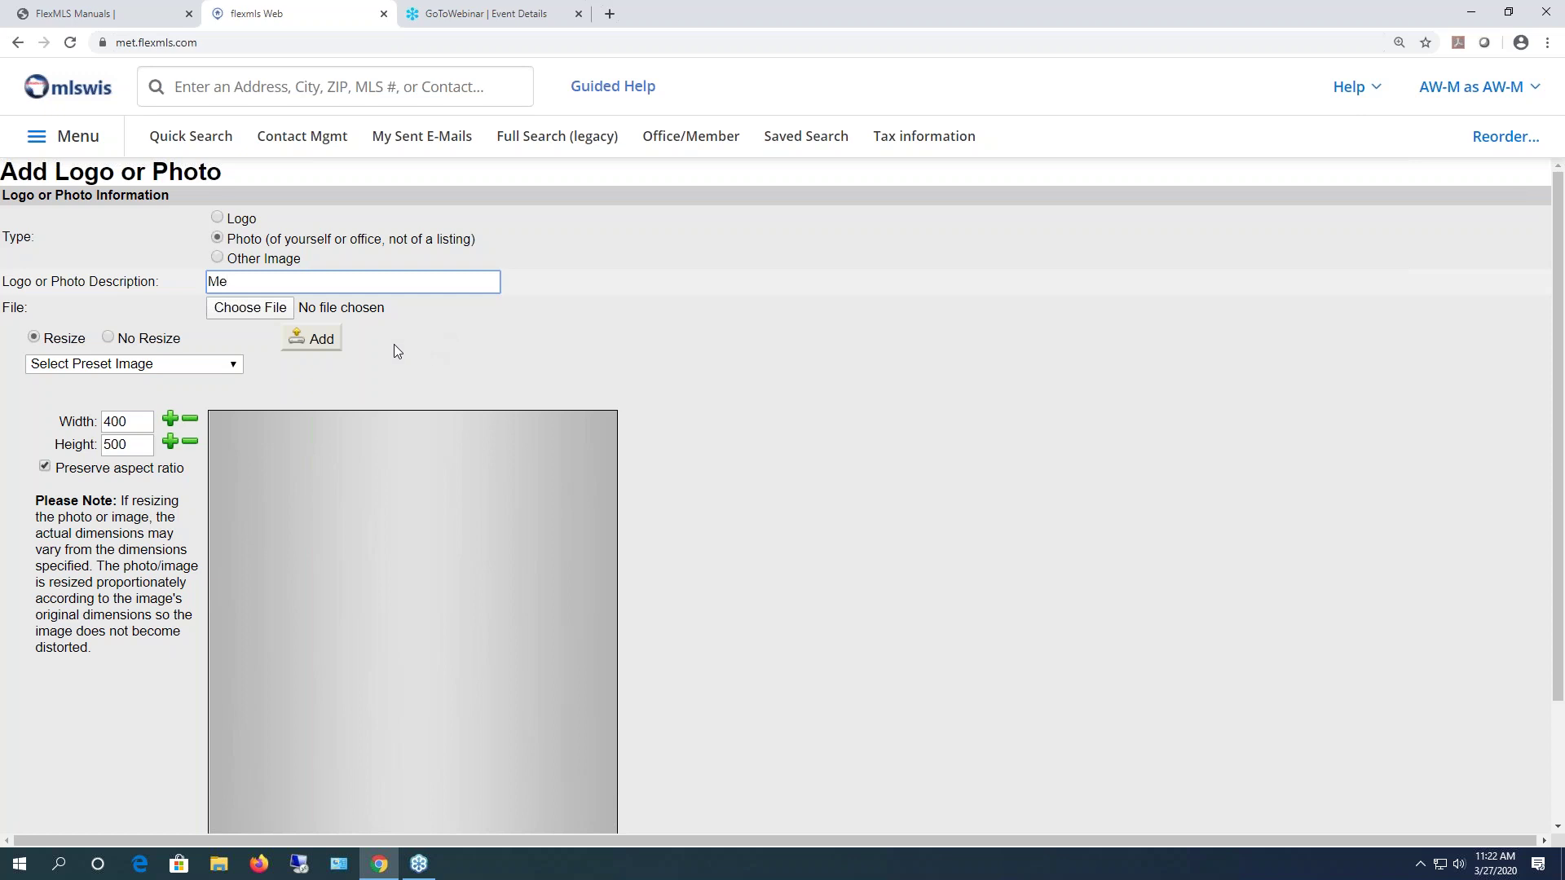
- Pick agent test photo.jpg from the Pictures folder as the new photo's file
click(264, 313)
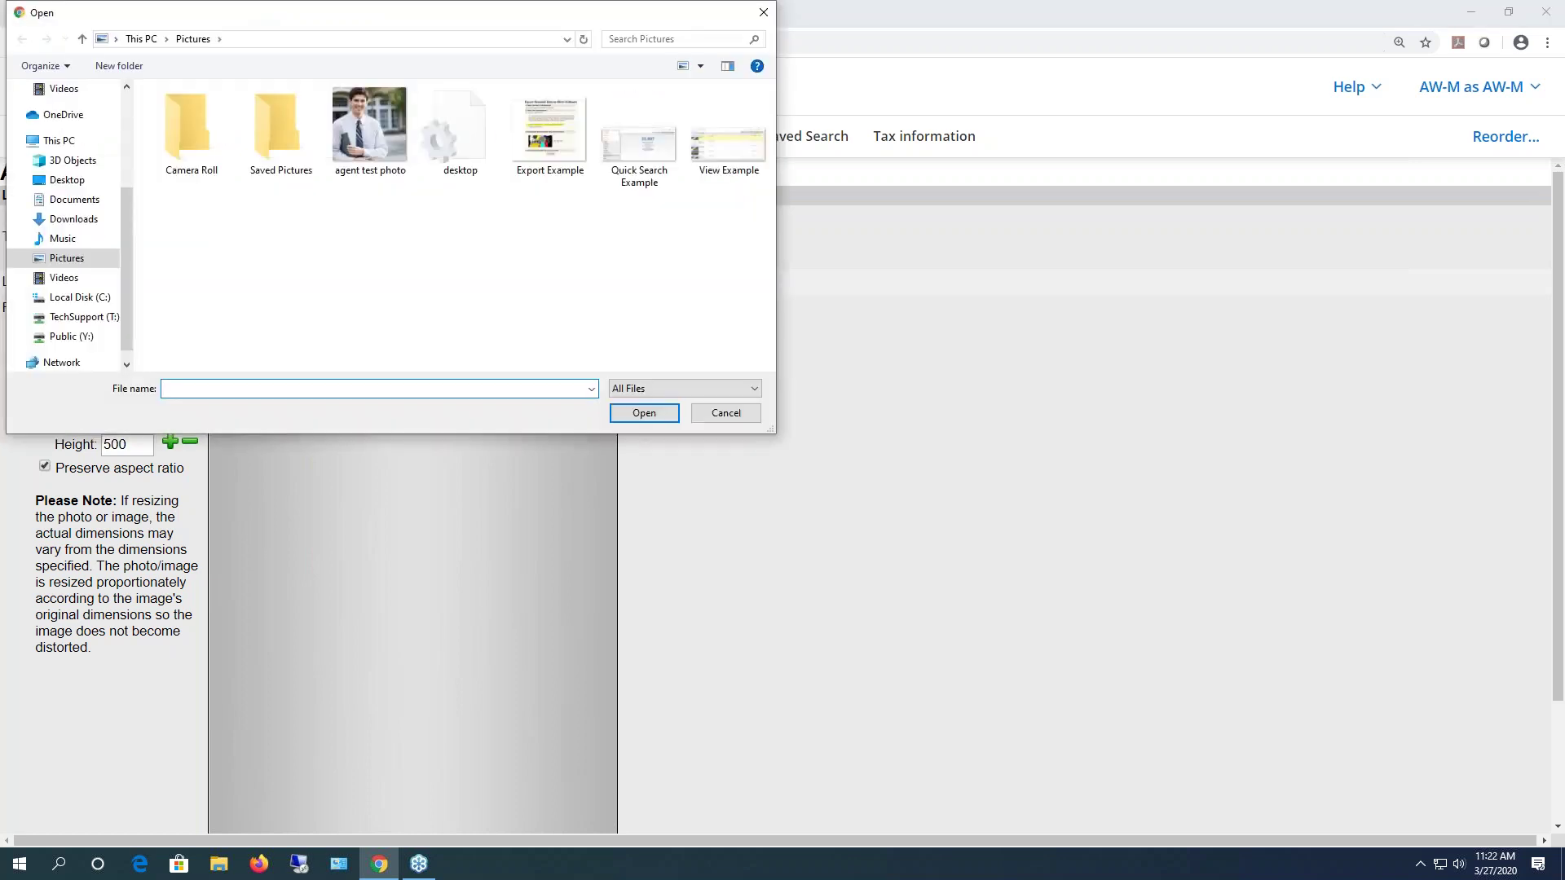
drag(124, 264, 124, 106)
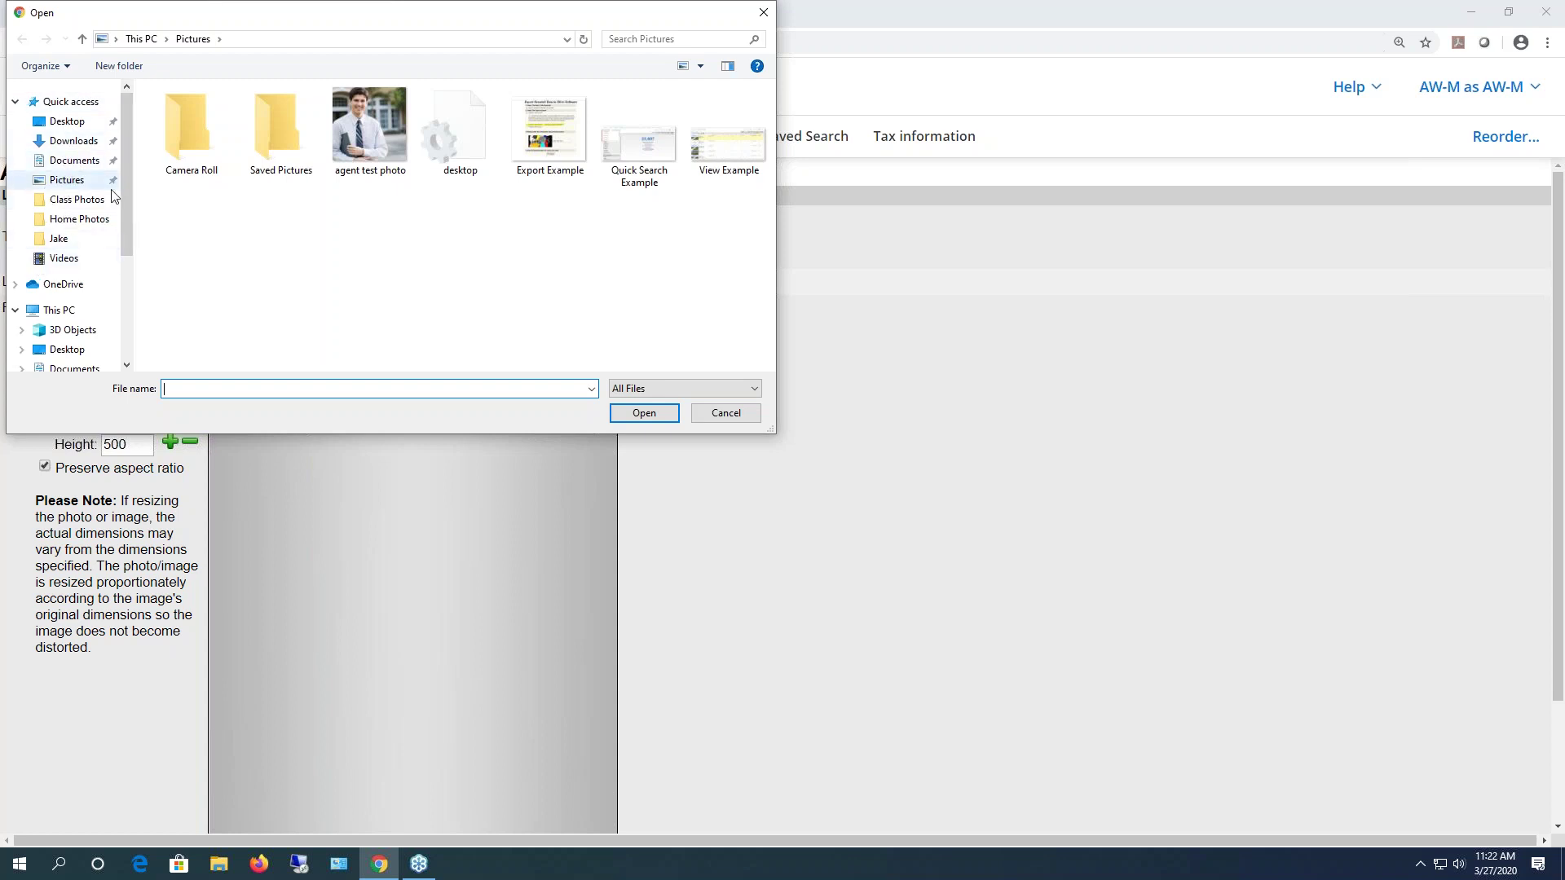
click(67, 122)
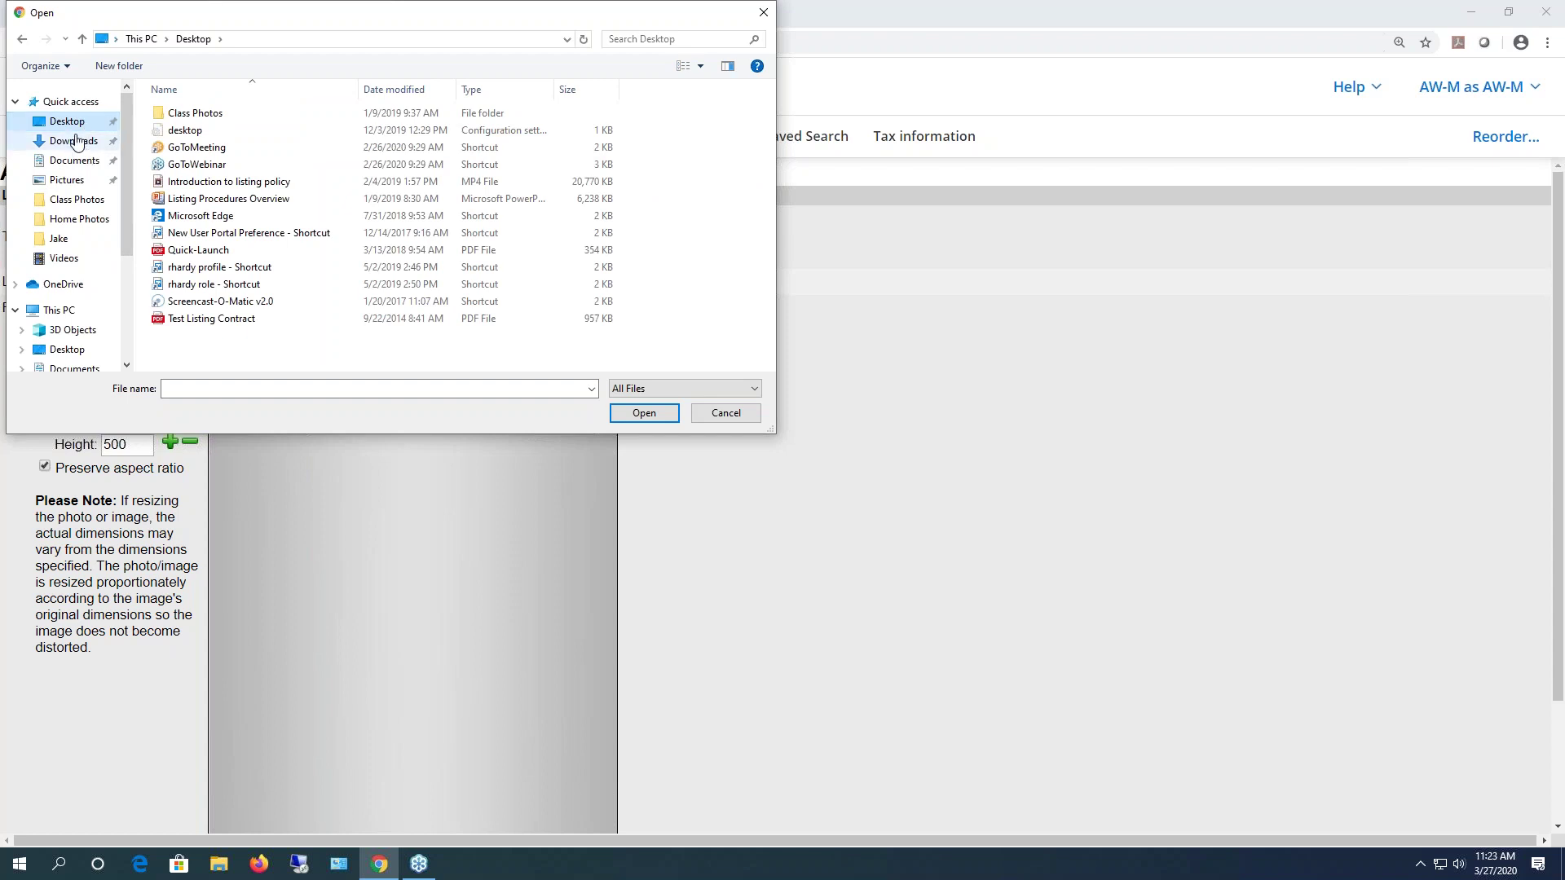
click(69, 182)
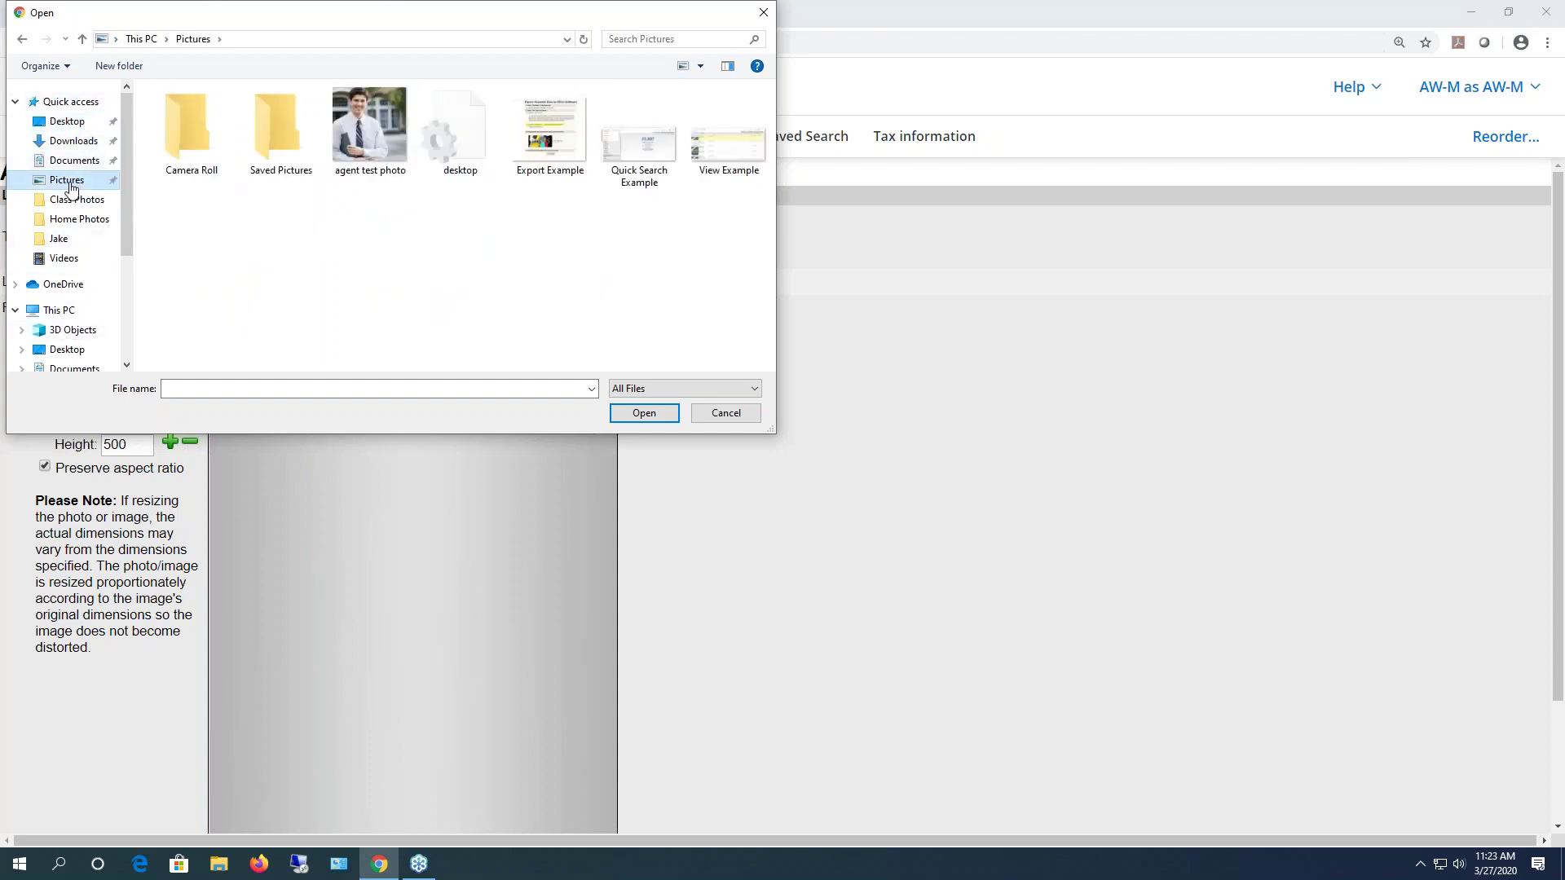
double_click(378, 131)
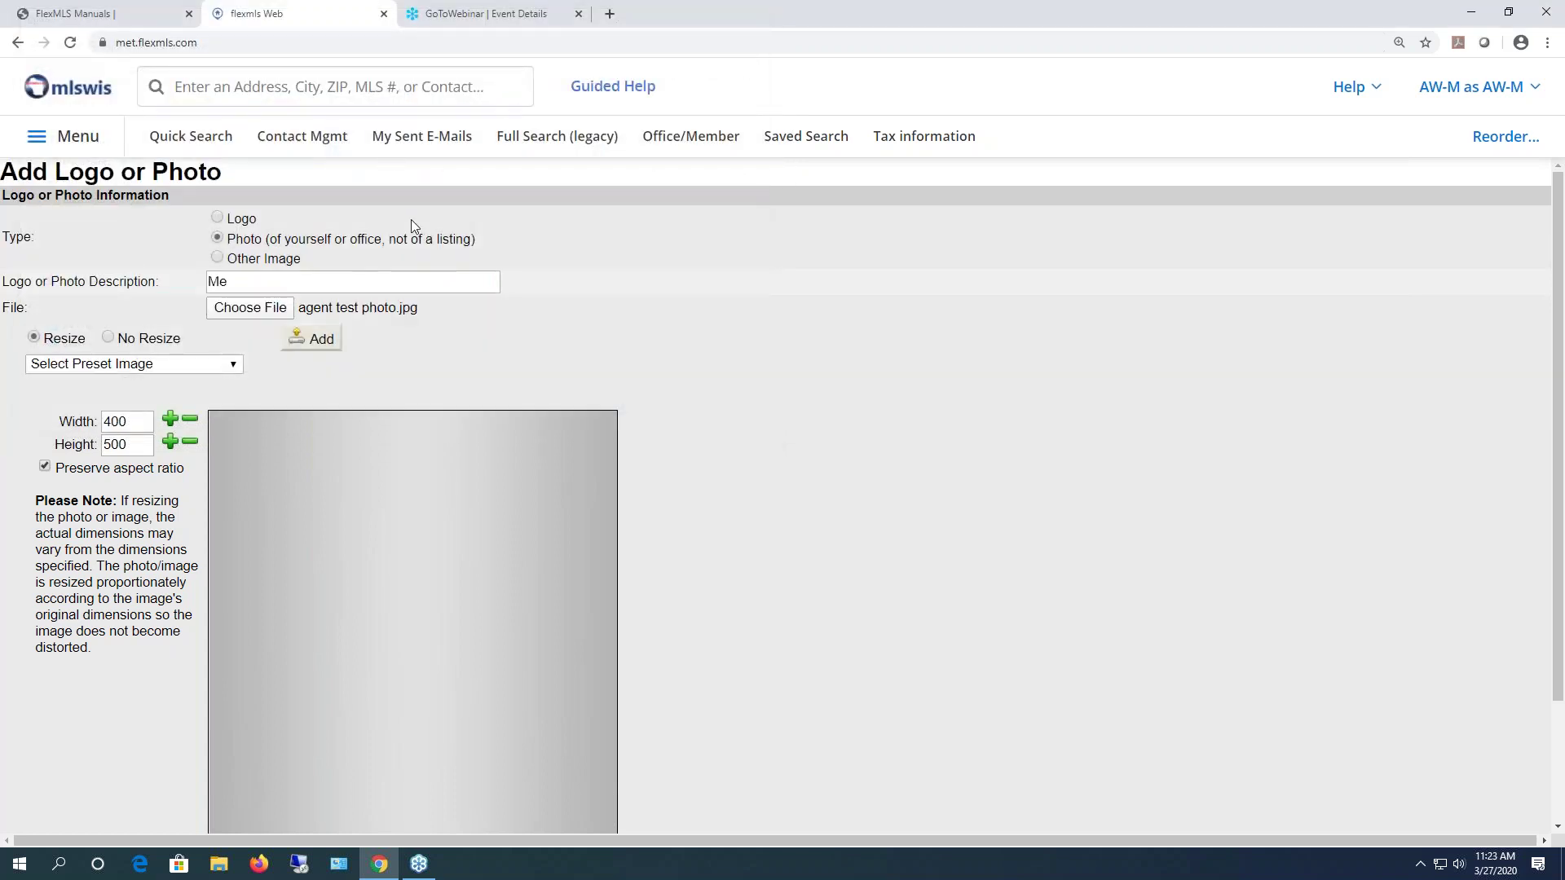
- Add the Me photo to the collection, then remove it again
click(314, 339)
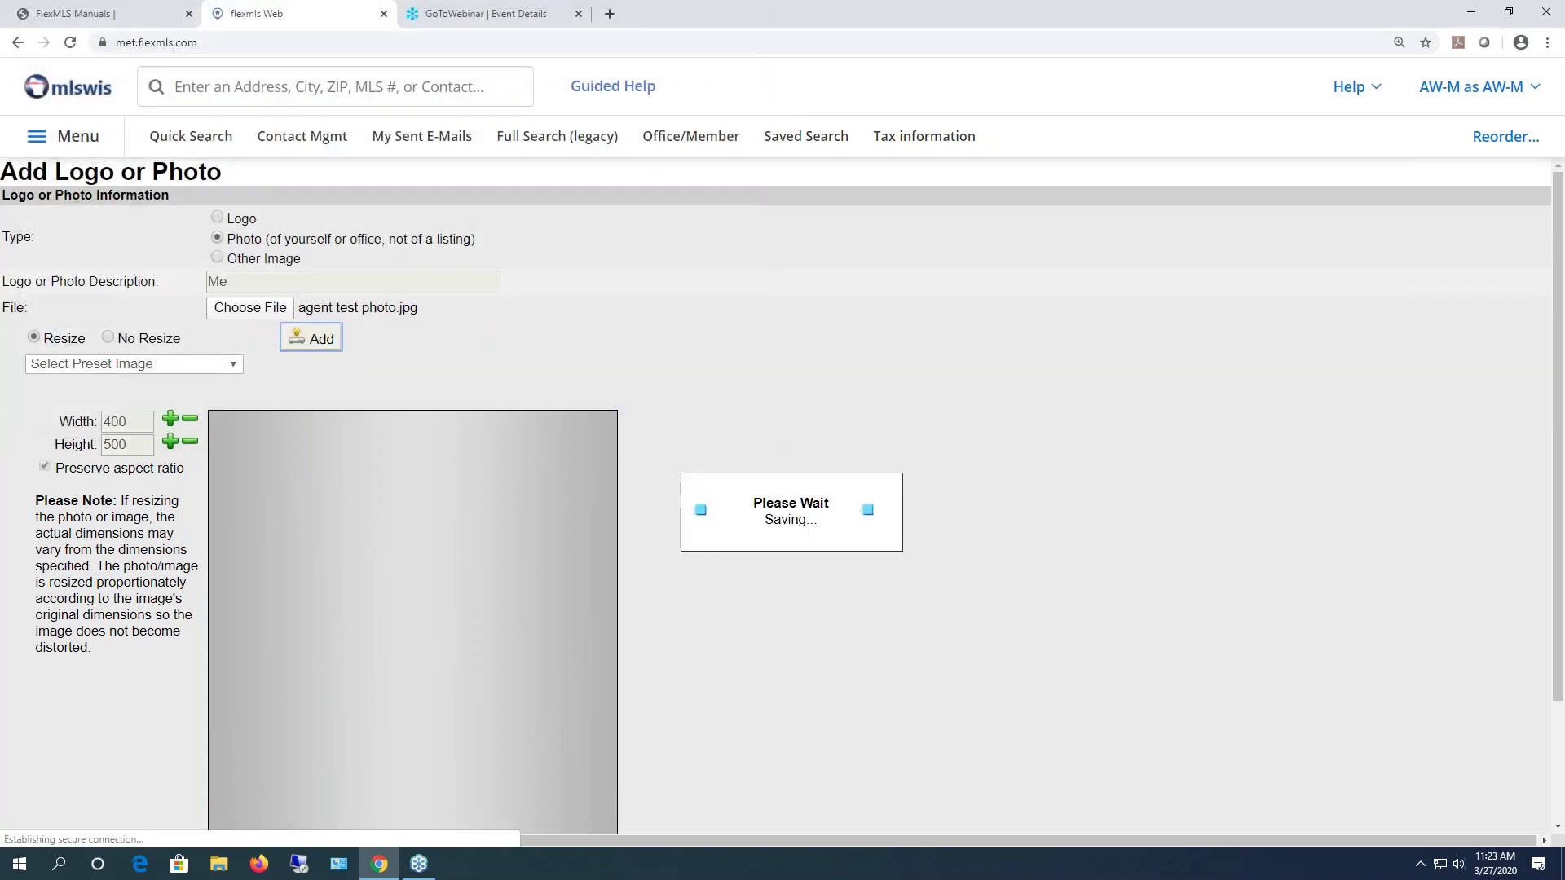
click(47, 317)
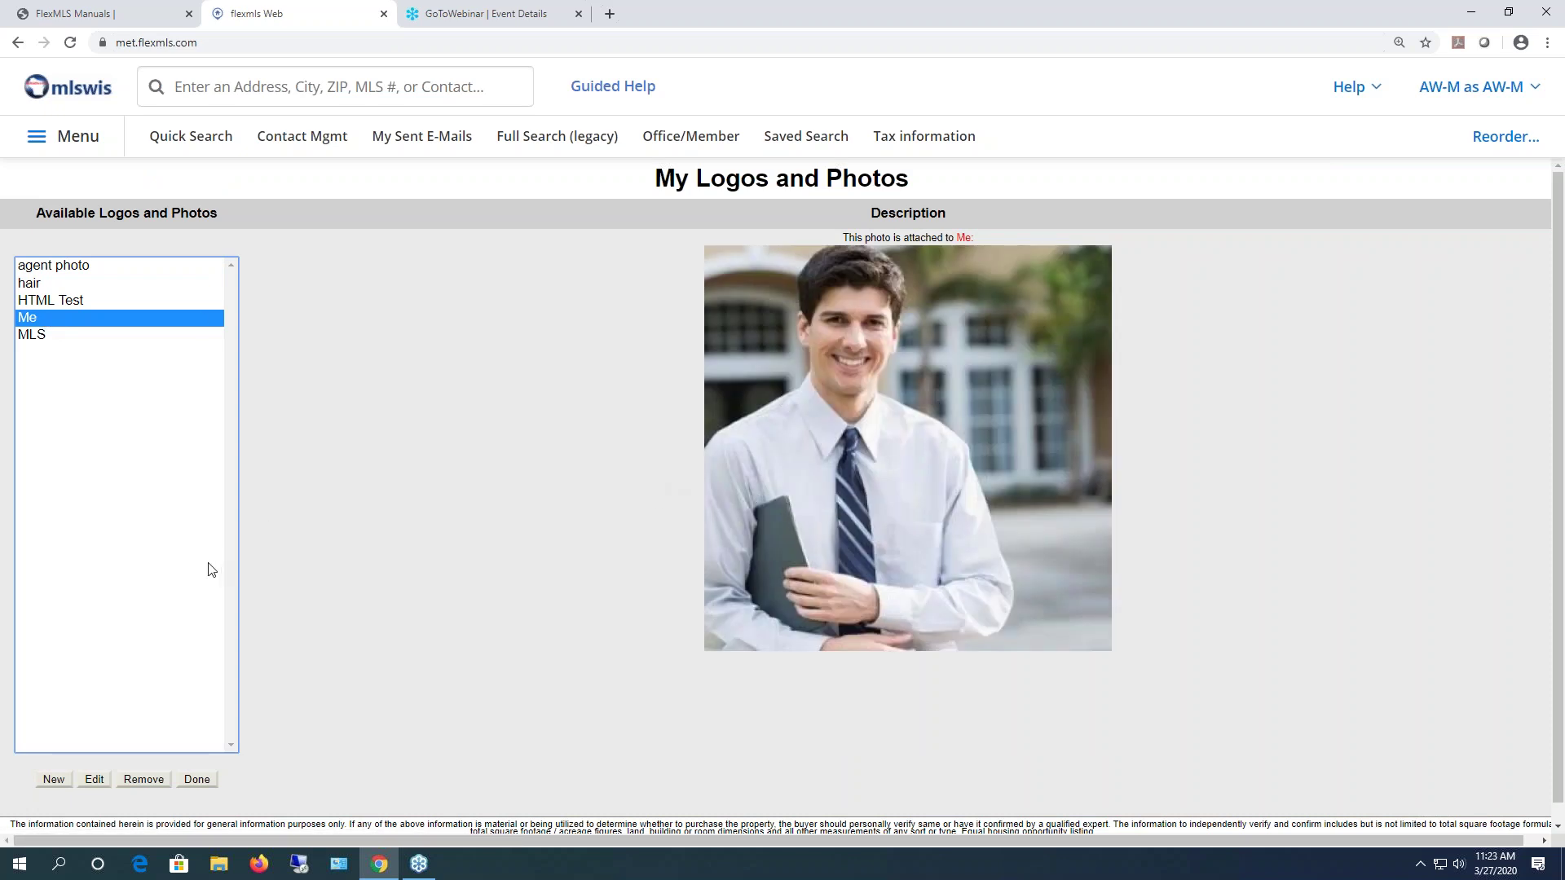
click(144, 780)
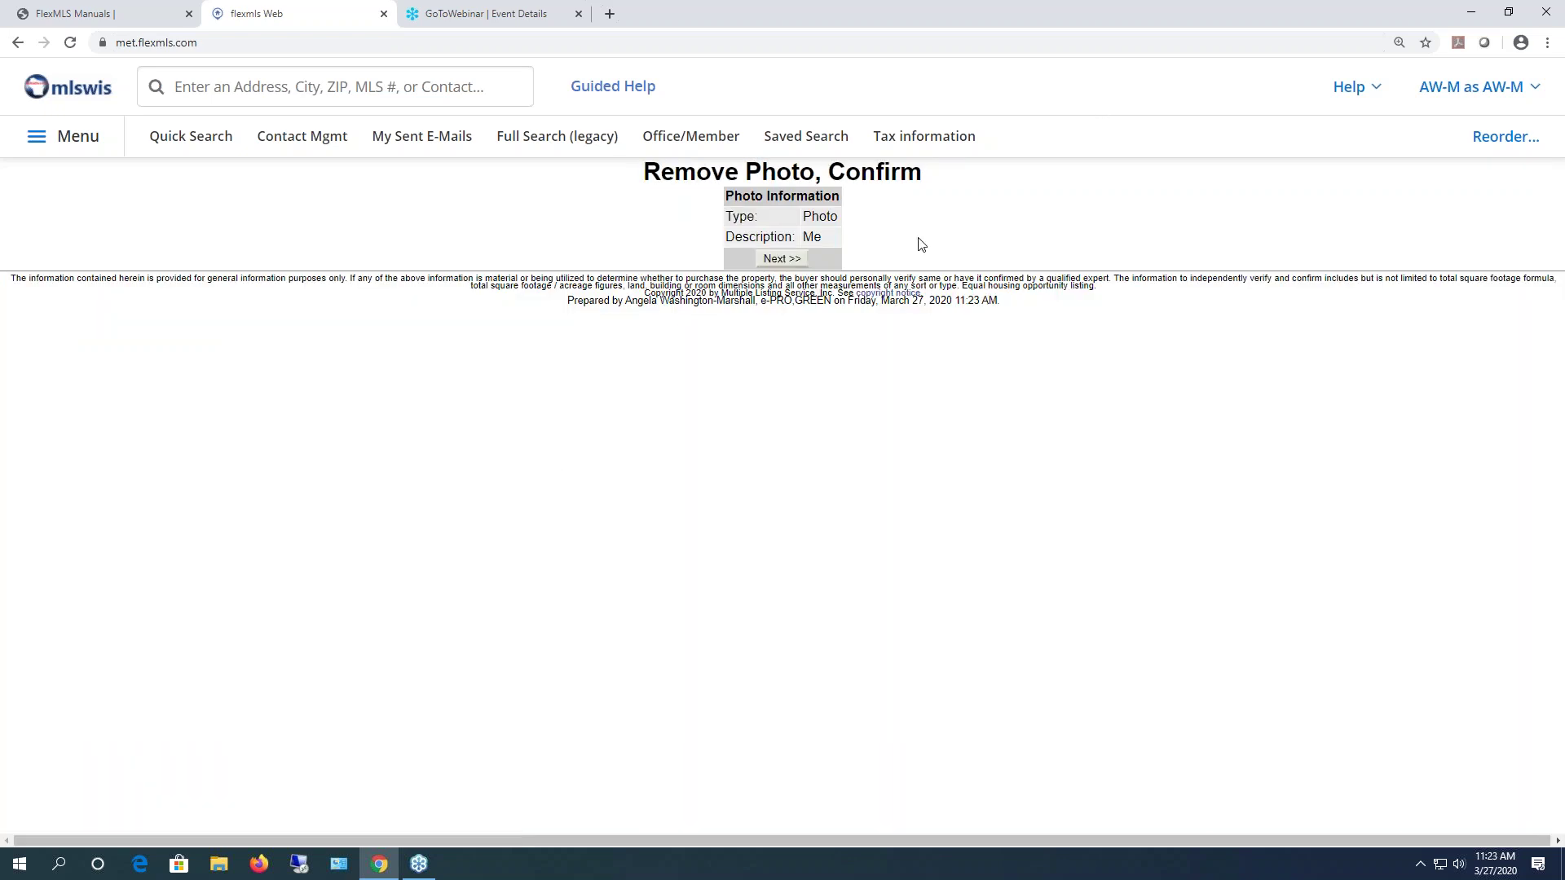
click(783, 259)
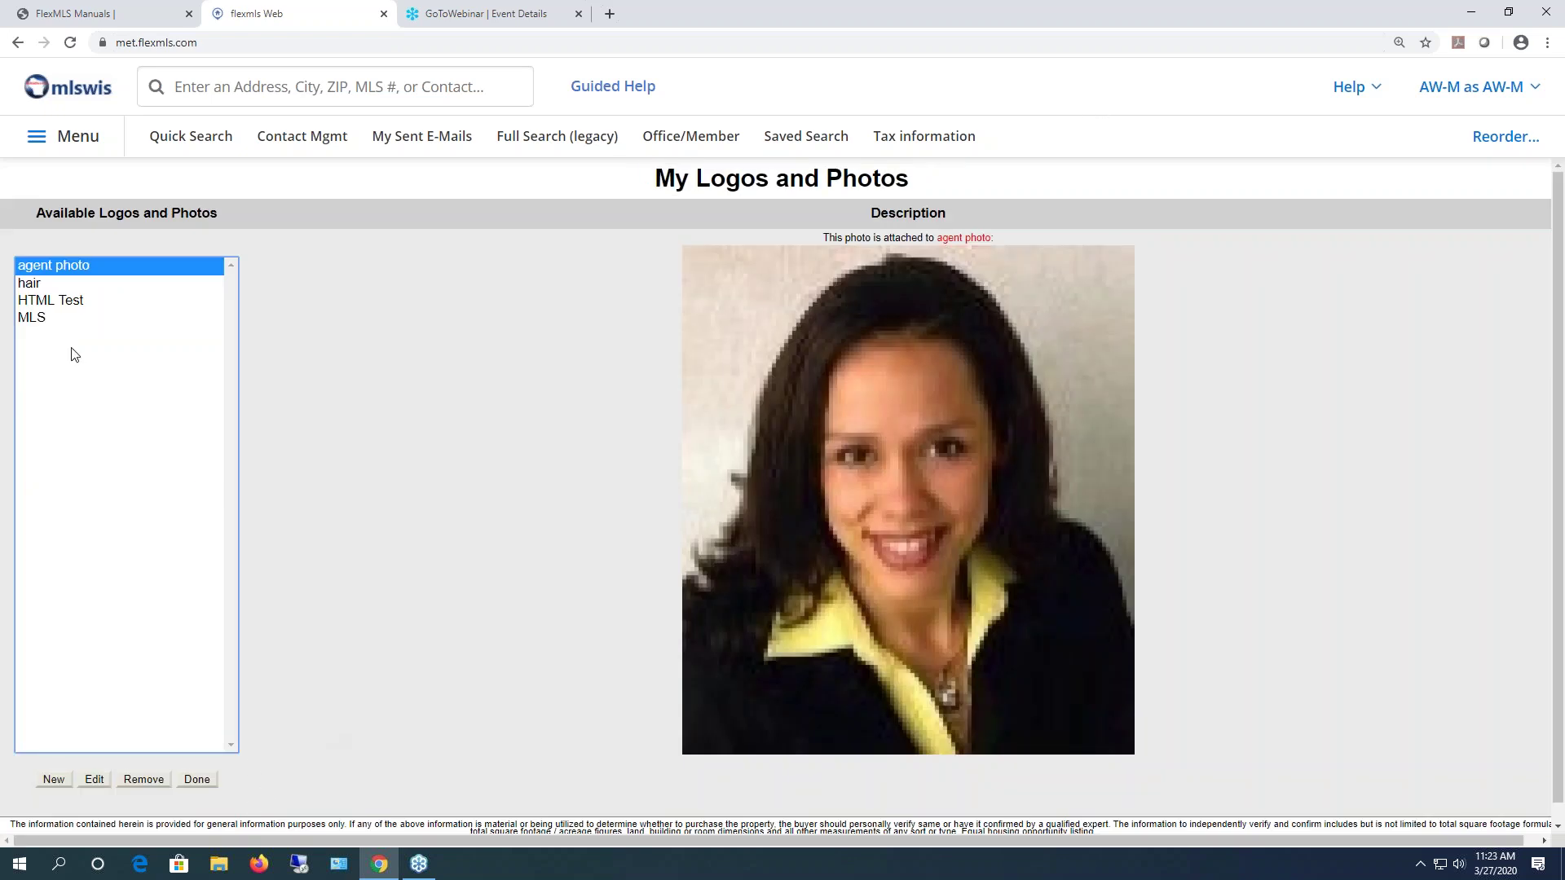
- Remove the MLS logo from the logos and photos list
click(31, 318)
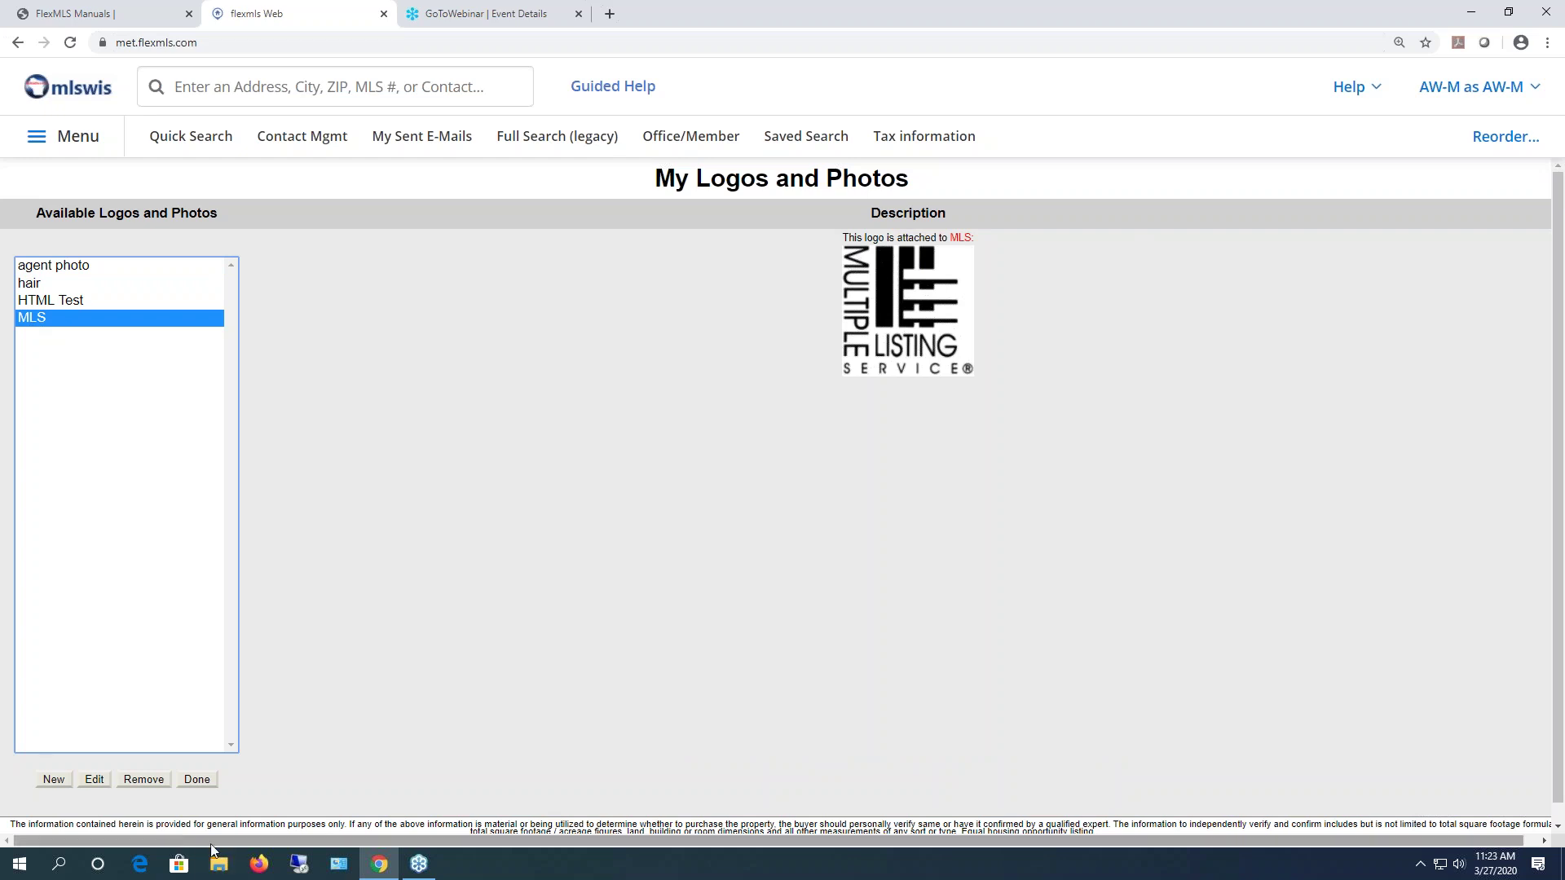
click(136, 779)
click(791, 257)
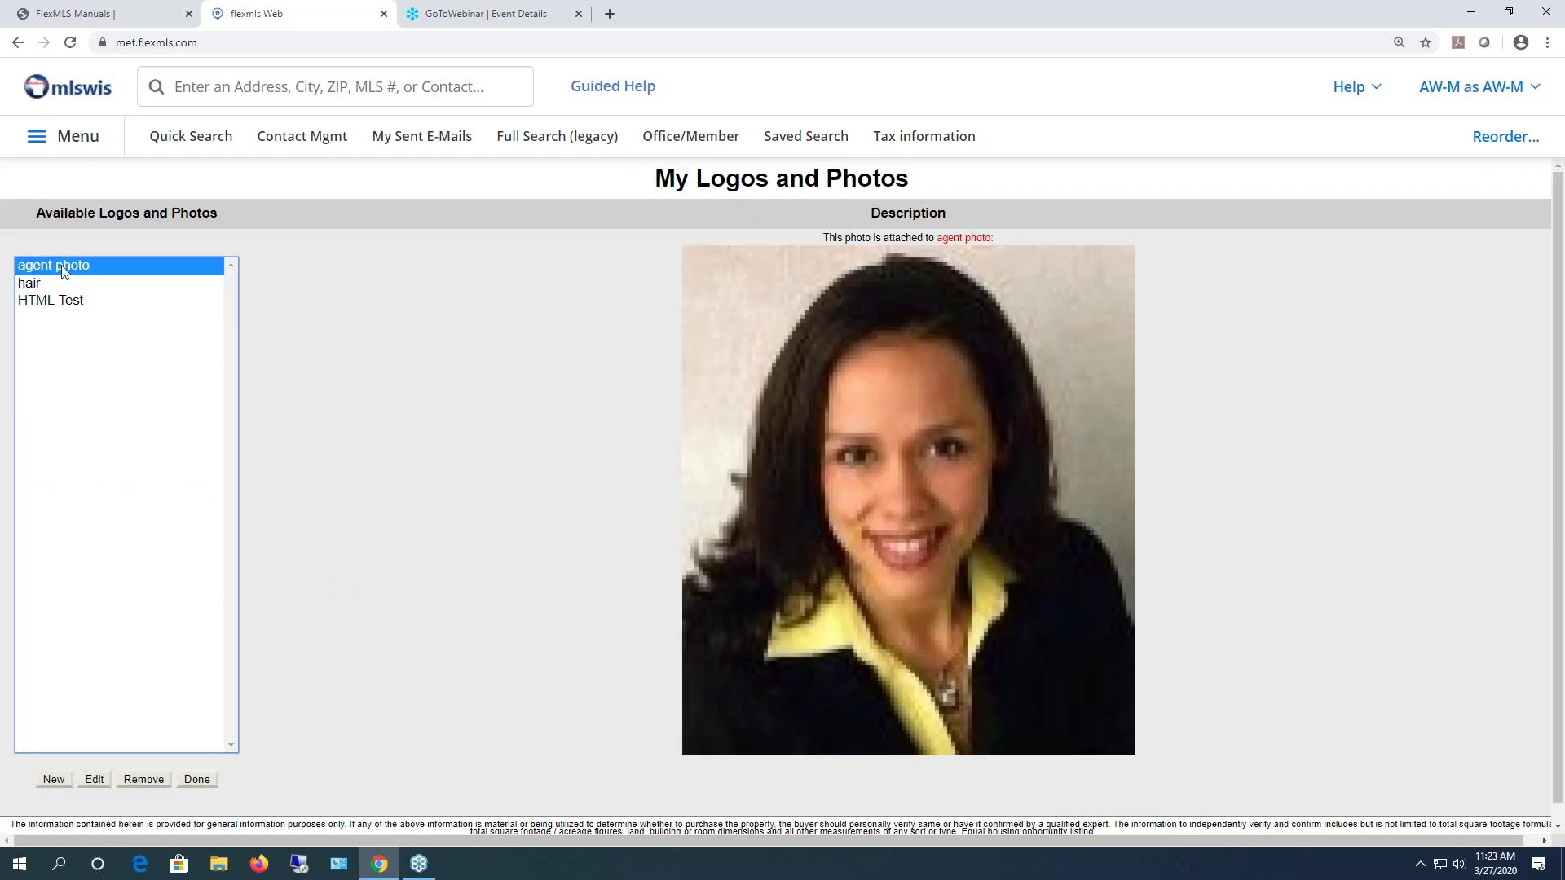
- Replace the hair image's file with agent test photo, then return to My Profile
click(29, 283)
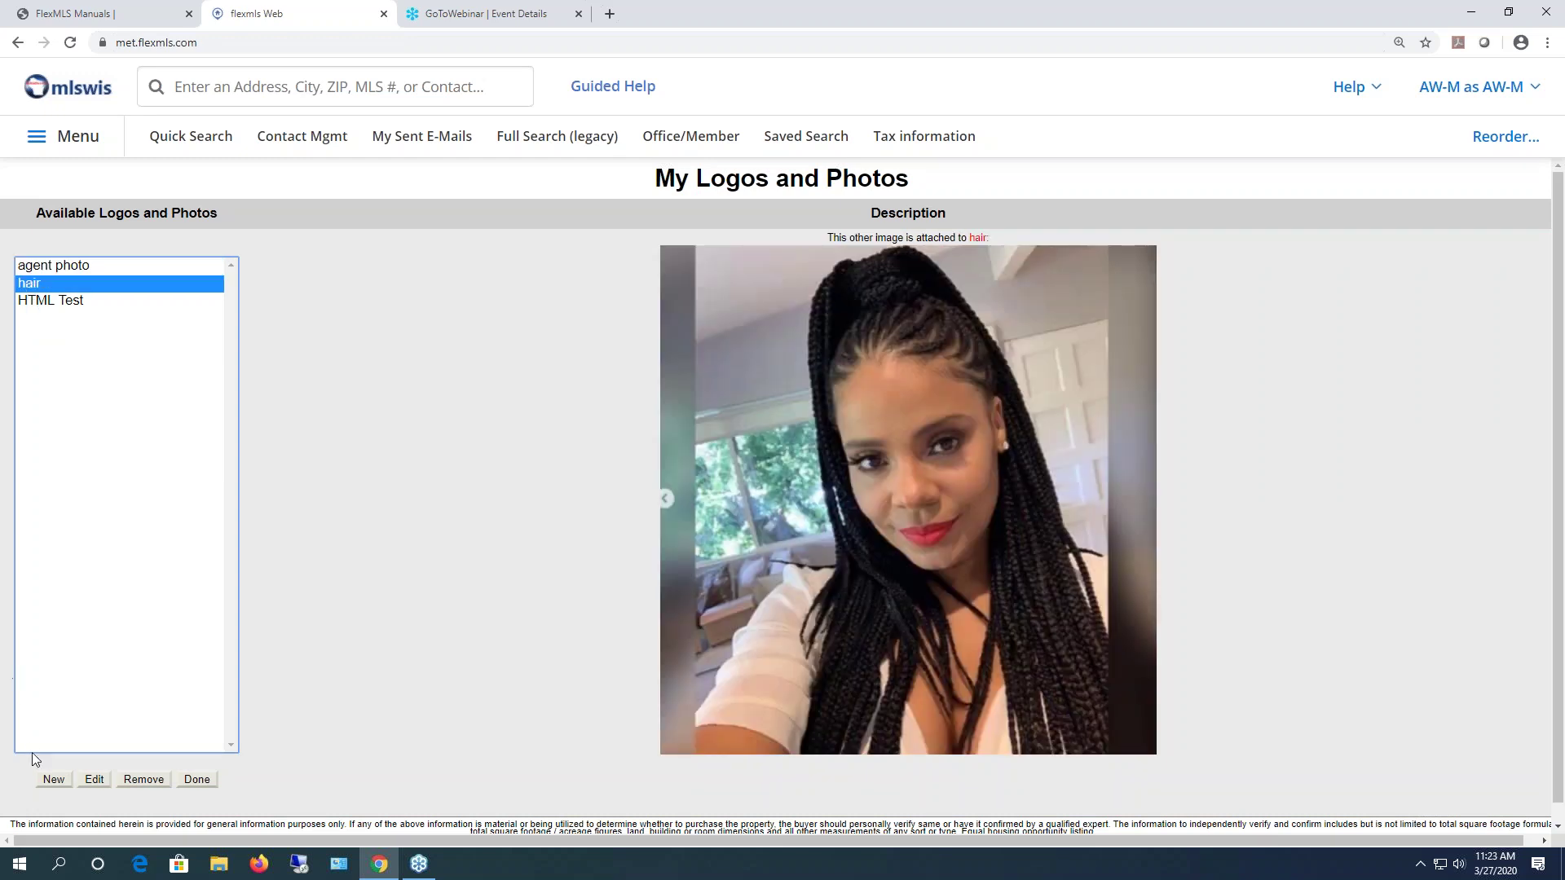
click(93, 780)
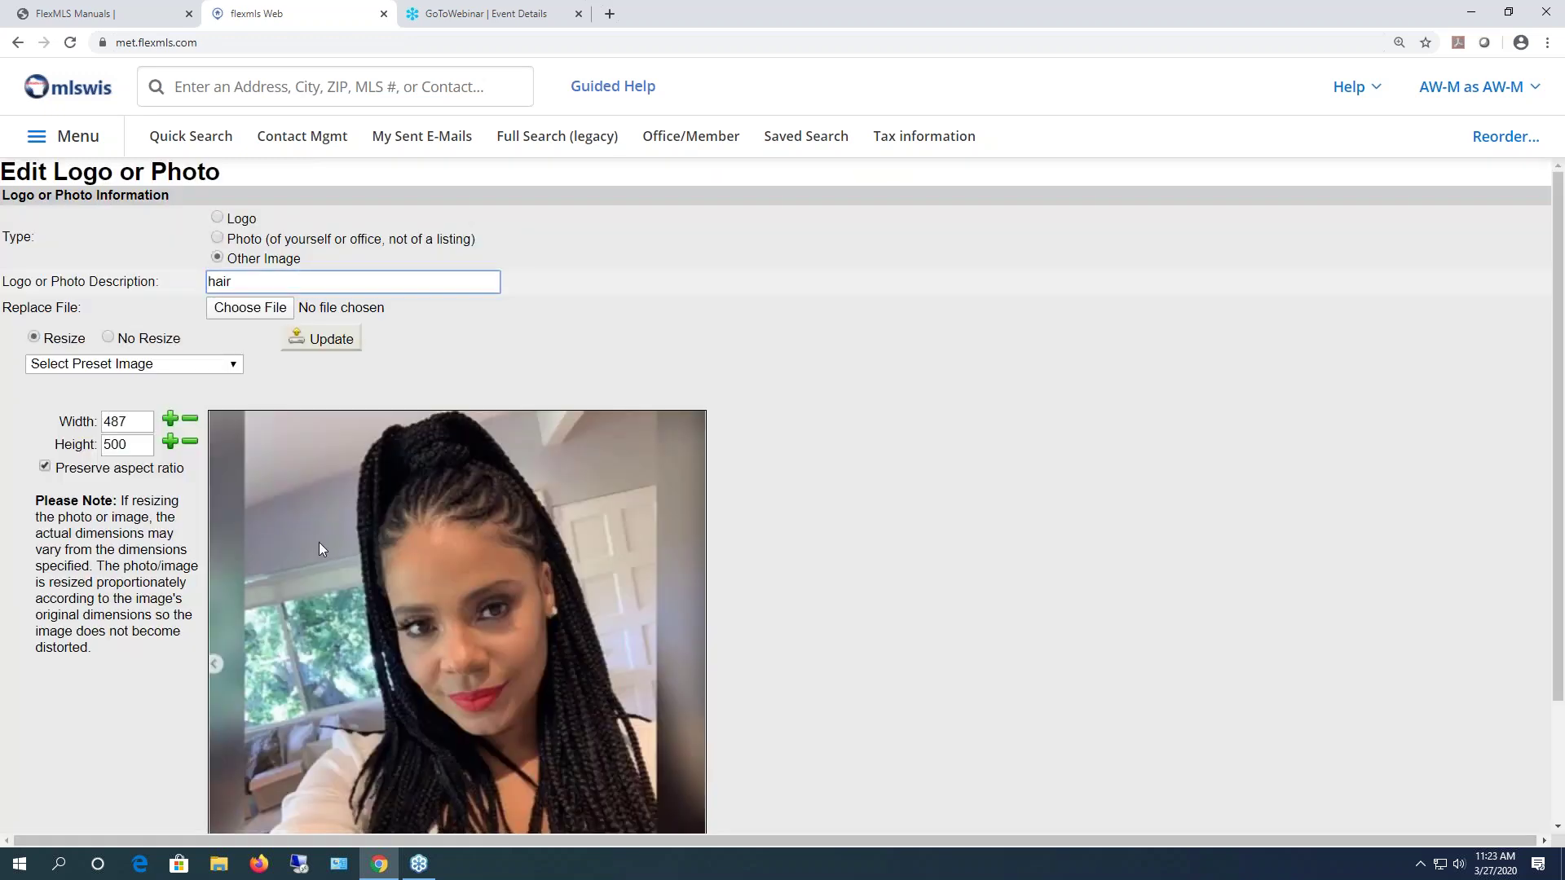
click(257, 313)
double_click(364, 129)
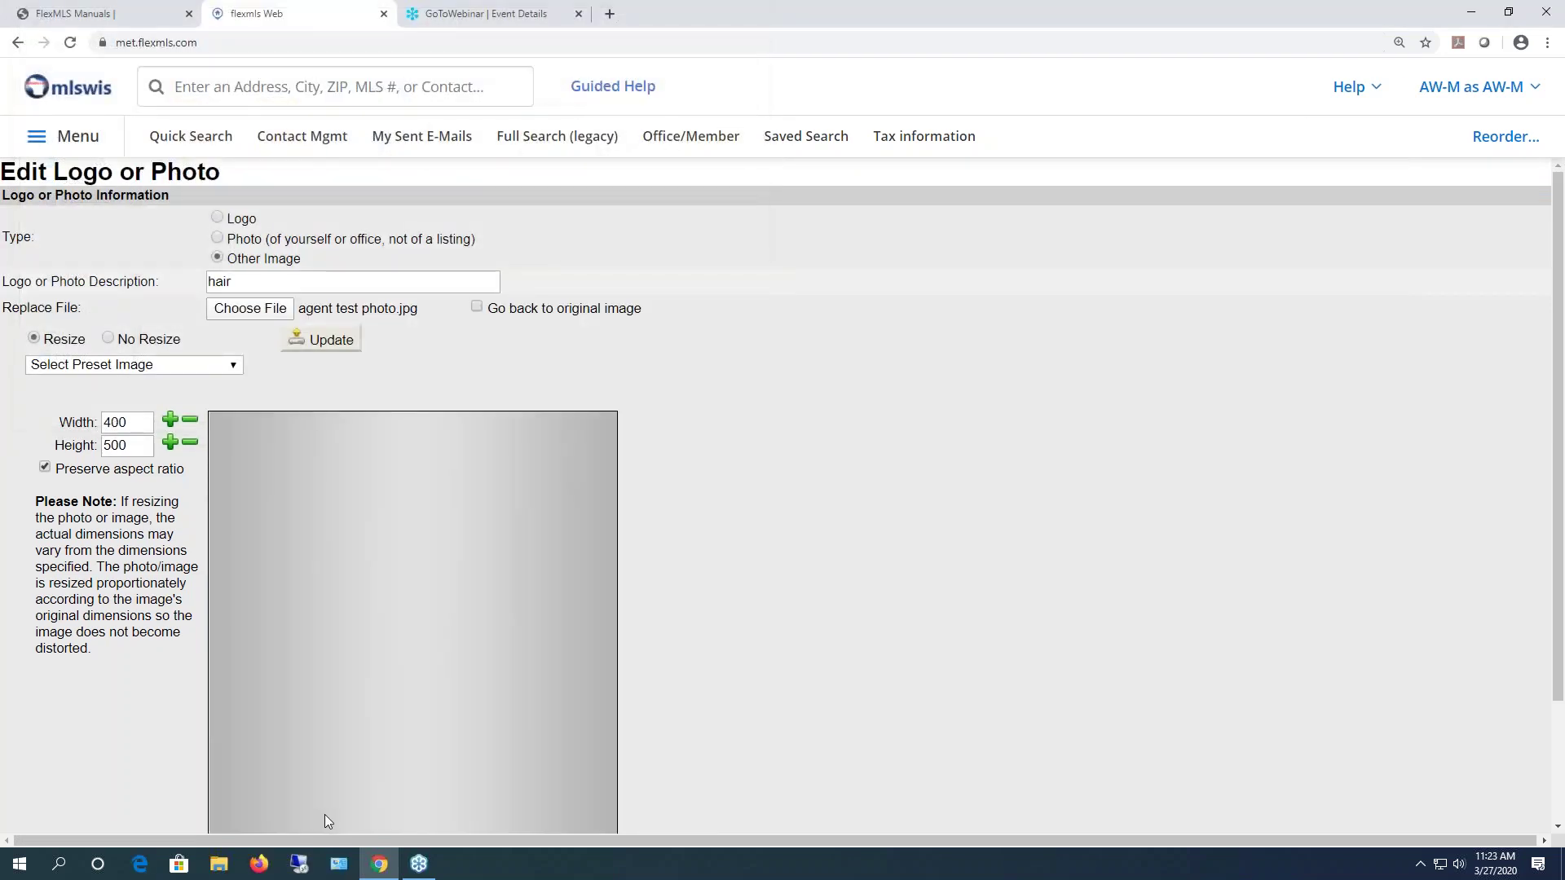
scroll(325, 815, down, 3)
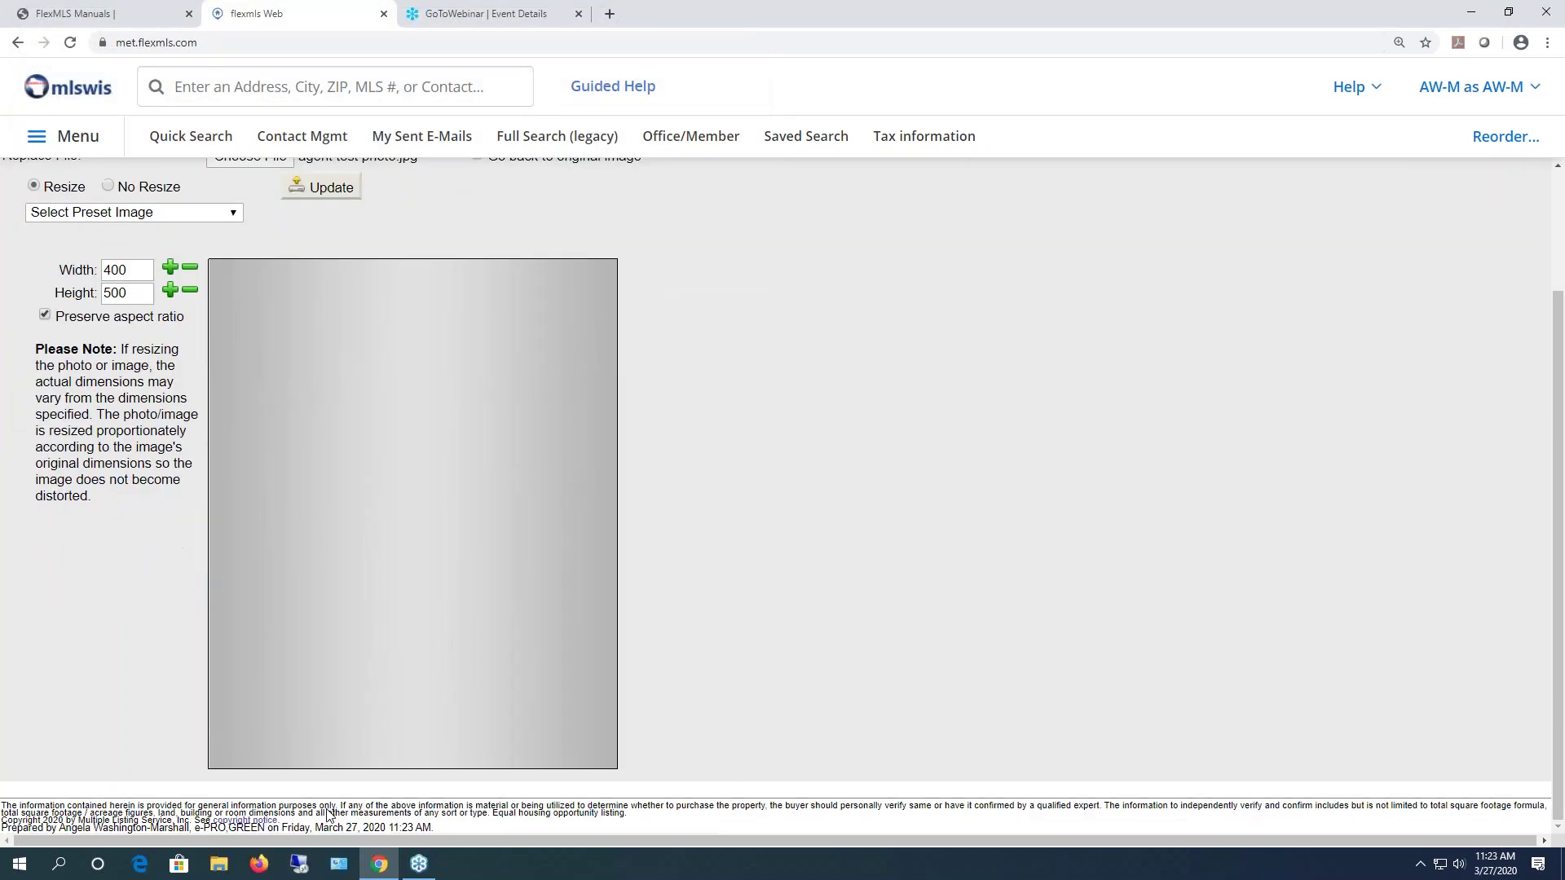
click(316, 189)
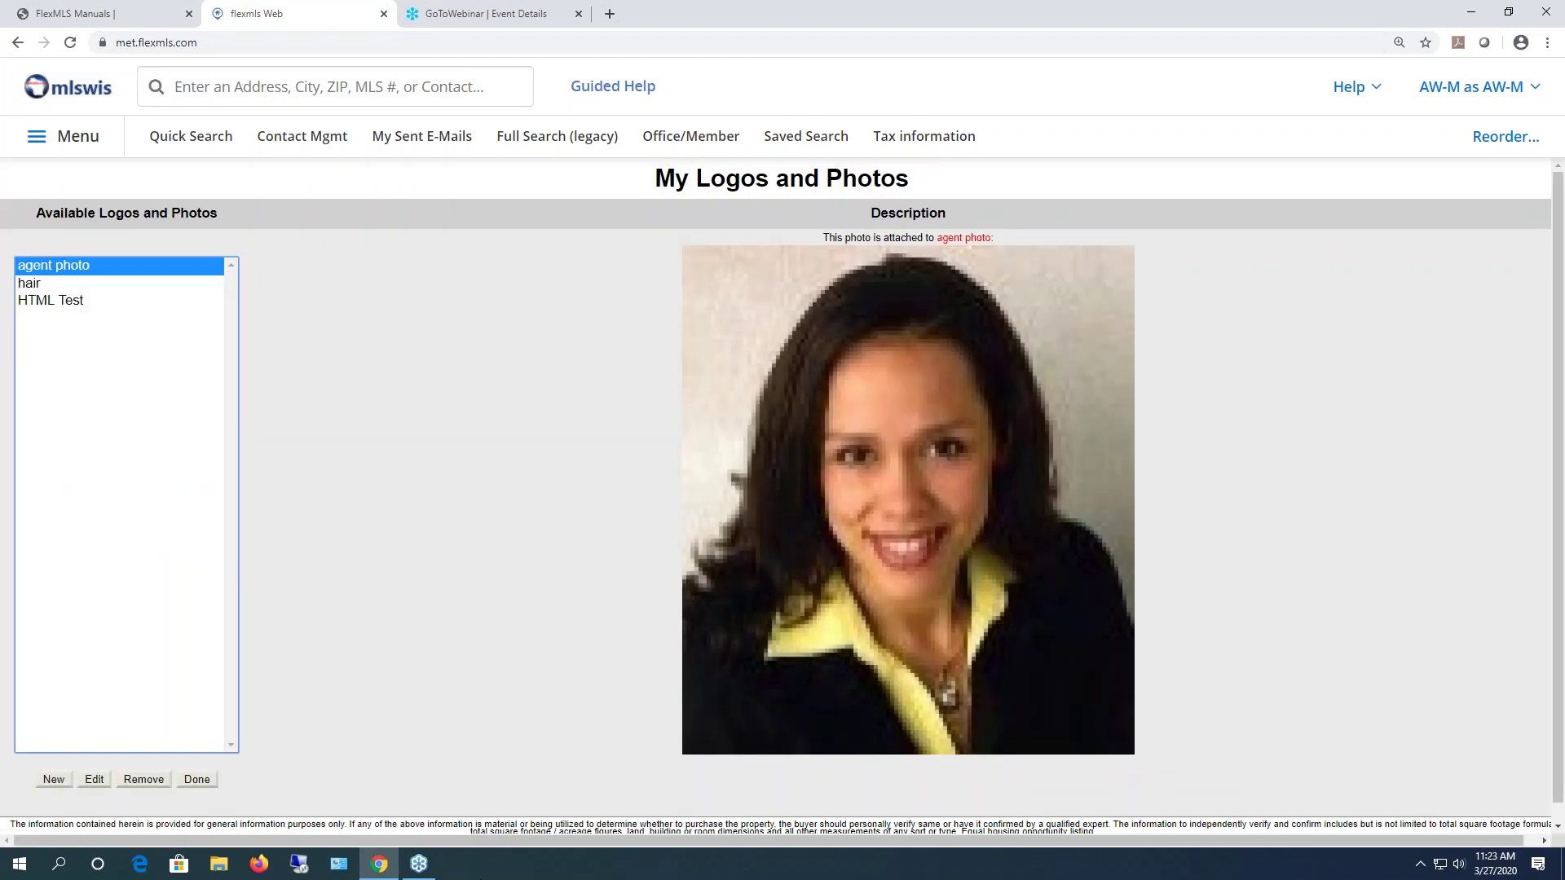
click(48, 286)
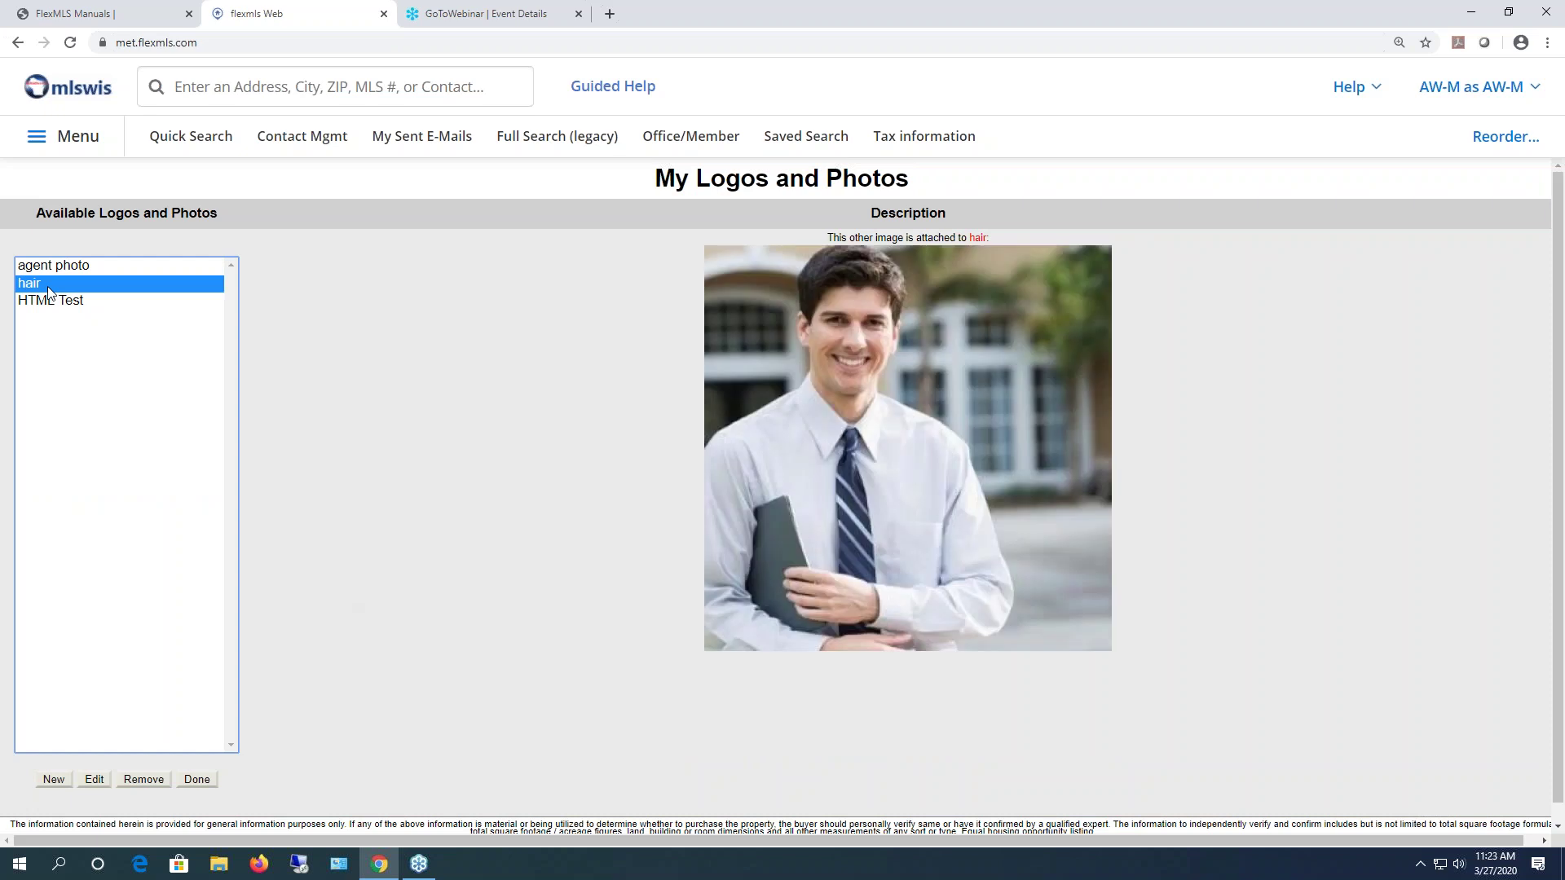
click(198, 780)
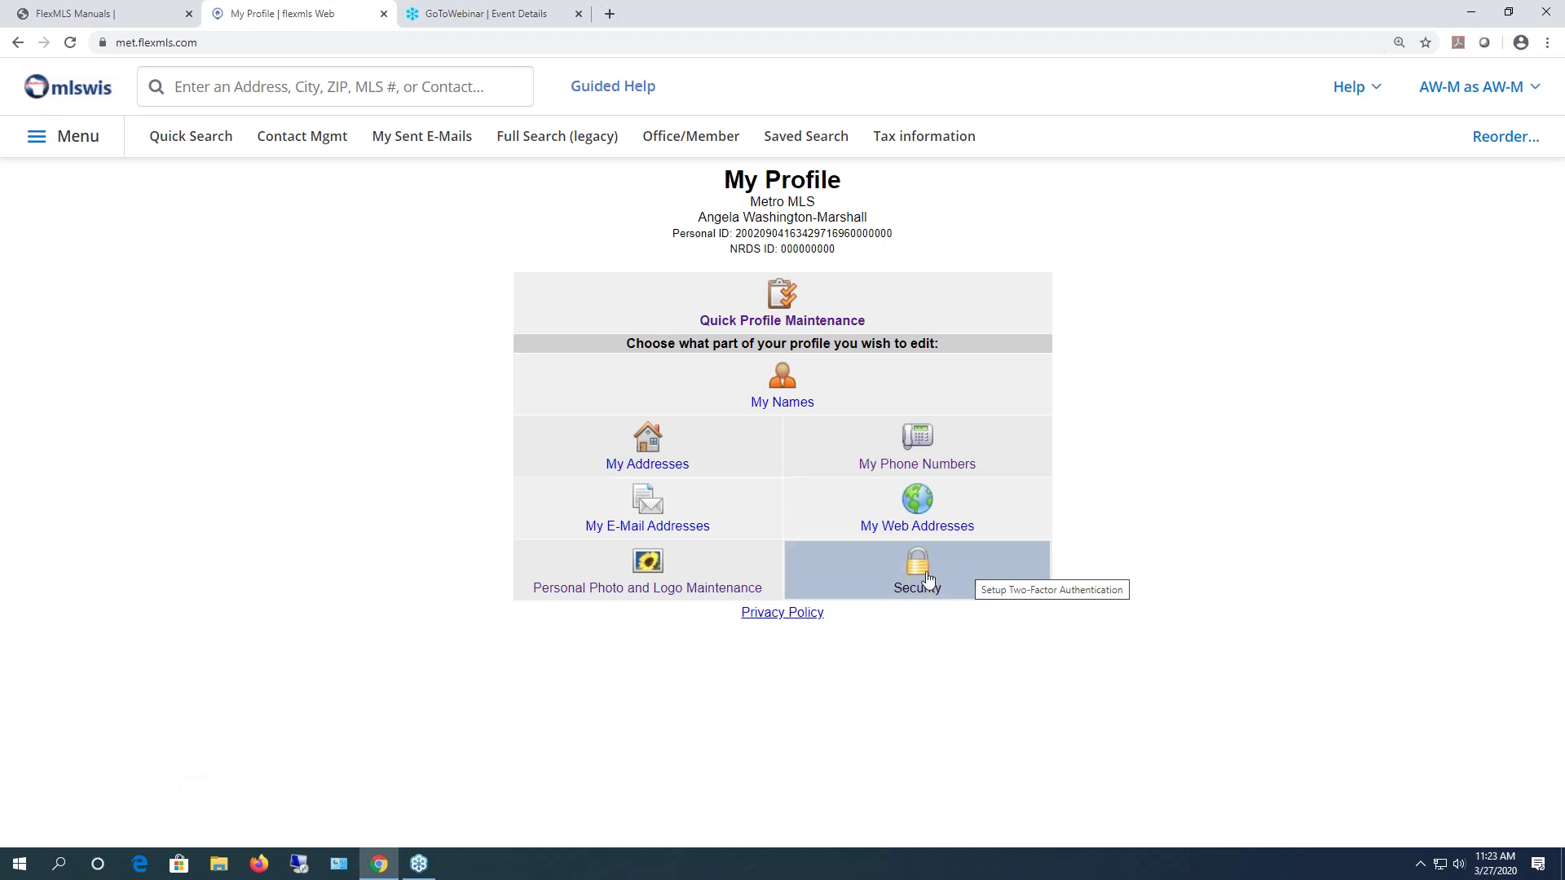
- Open Security from My Profile and follow its Change Password link
click(881, 583)
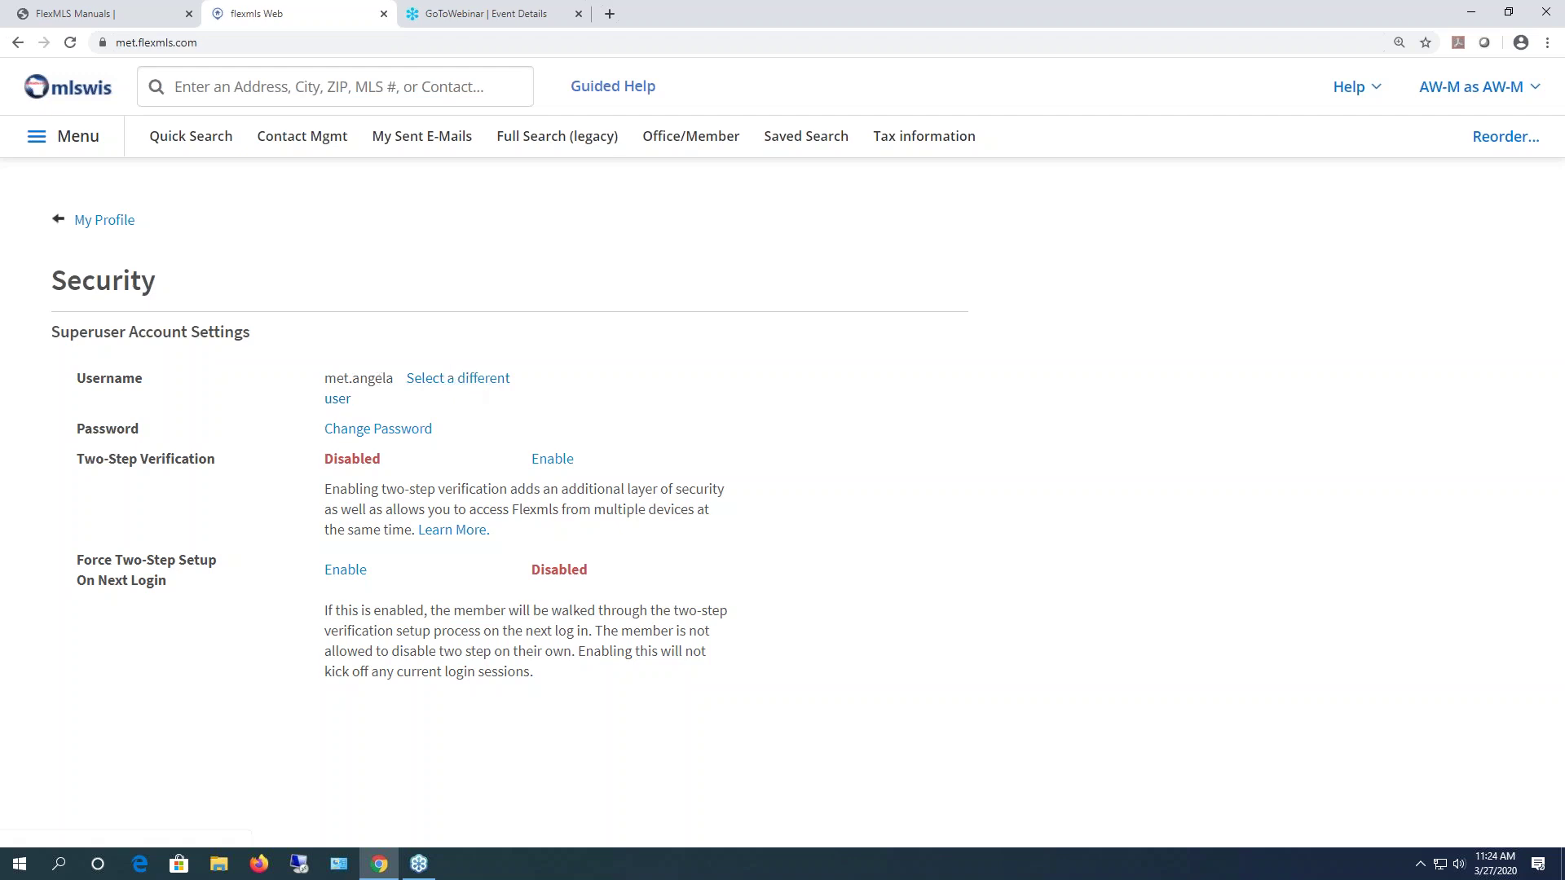
click(387, 440)
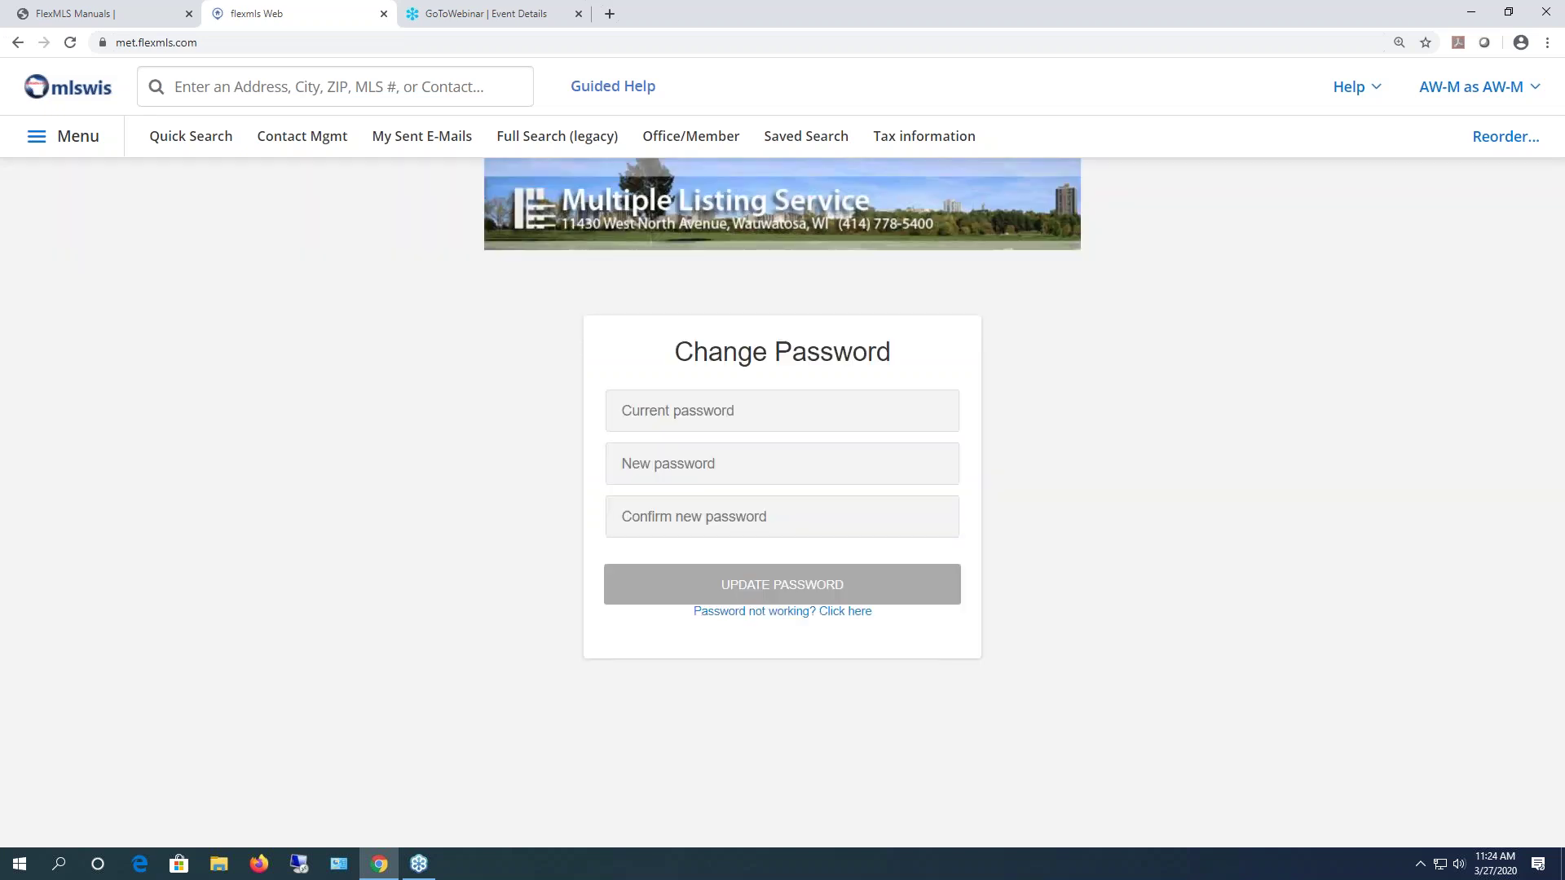
- Focus the current, new and confirm password fields to reveal the 6-character, number-and-letter rules
click(730, 415)
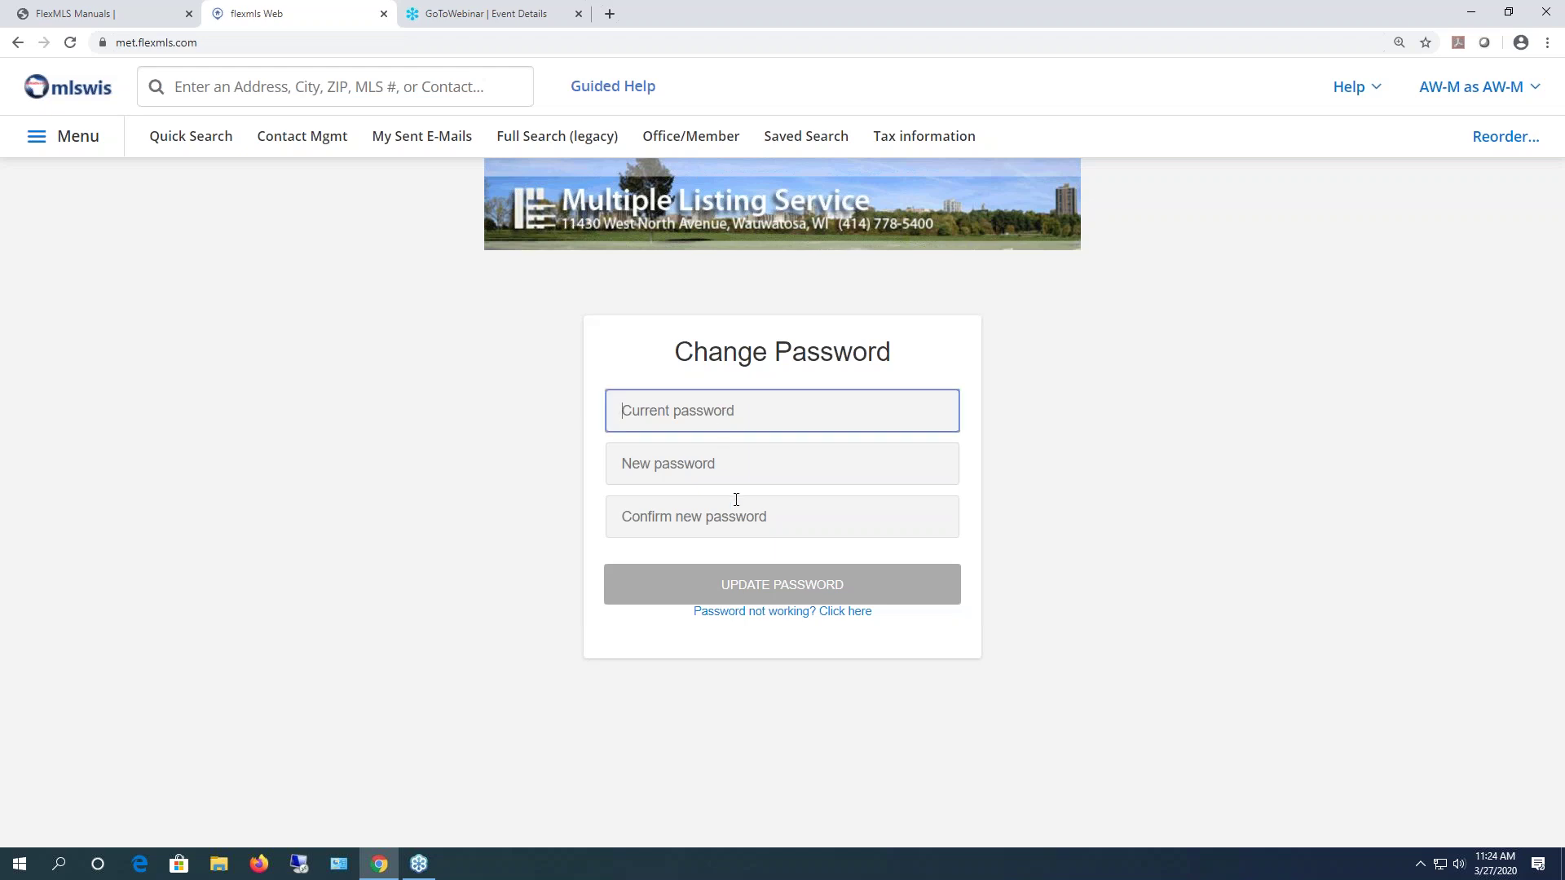
click(722, 464)
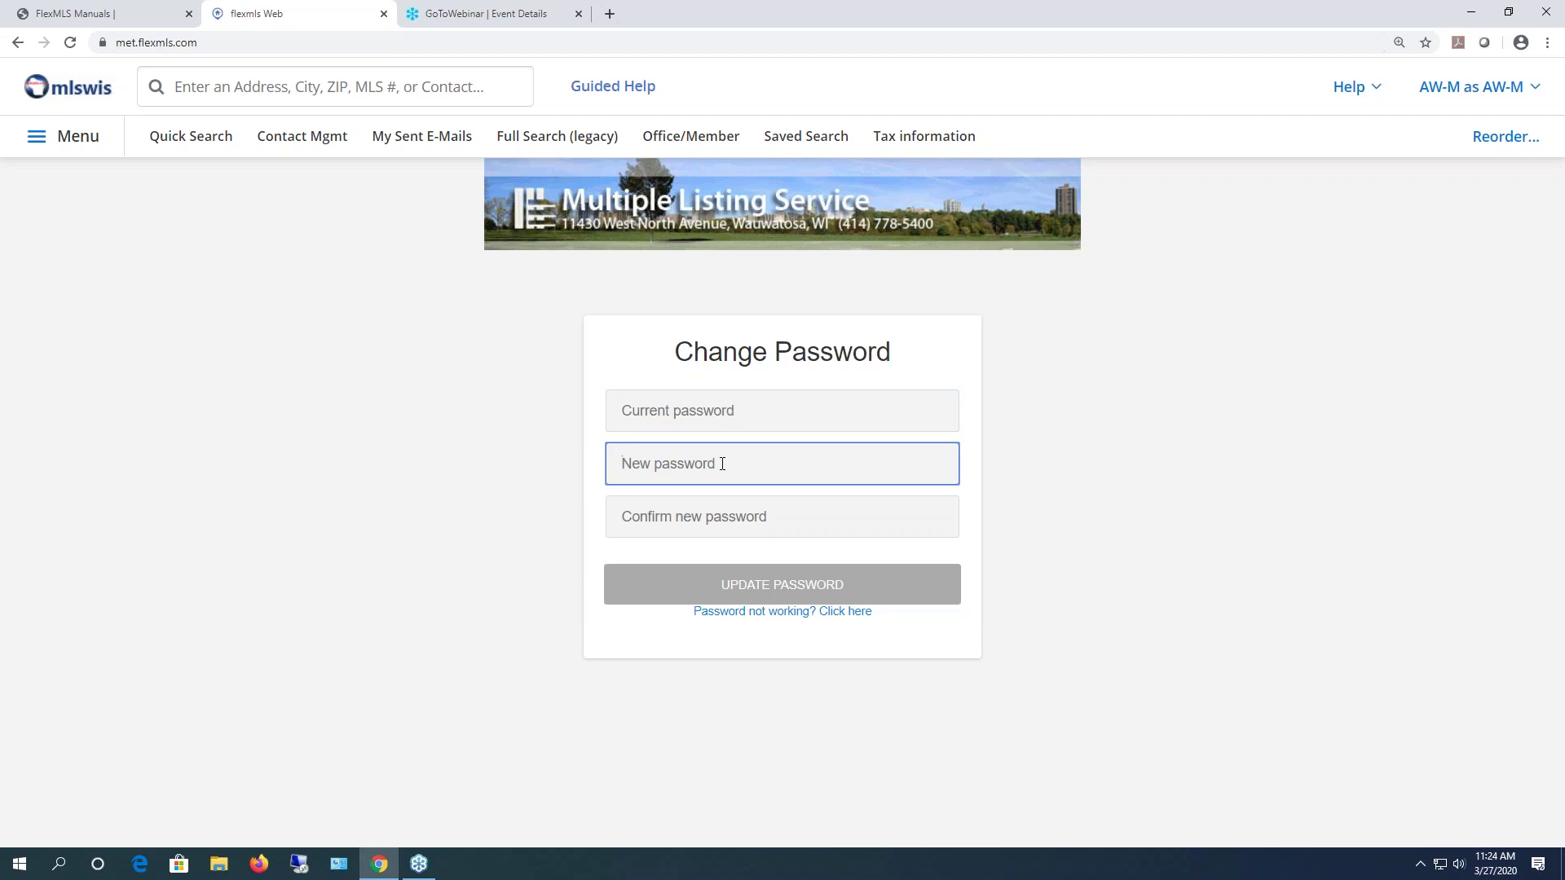
click(725, 521)
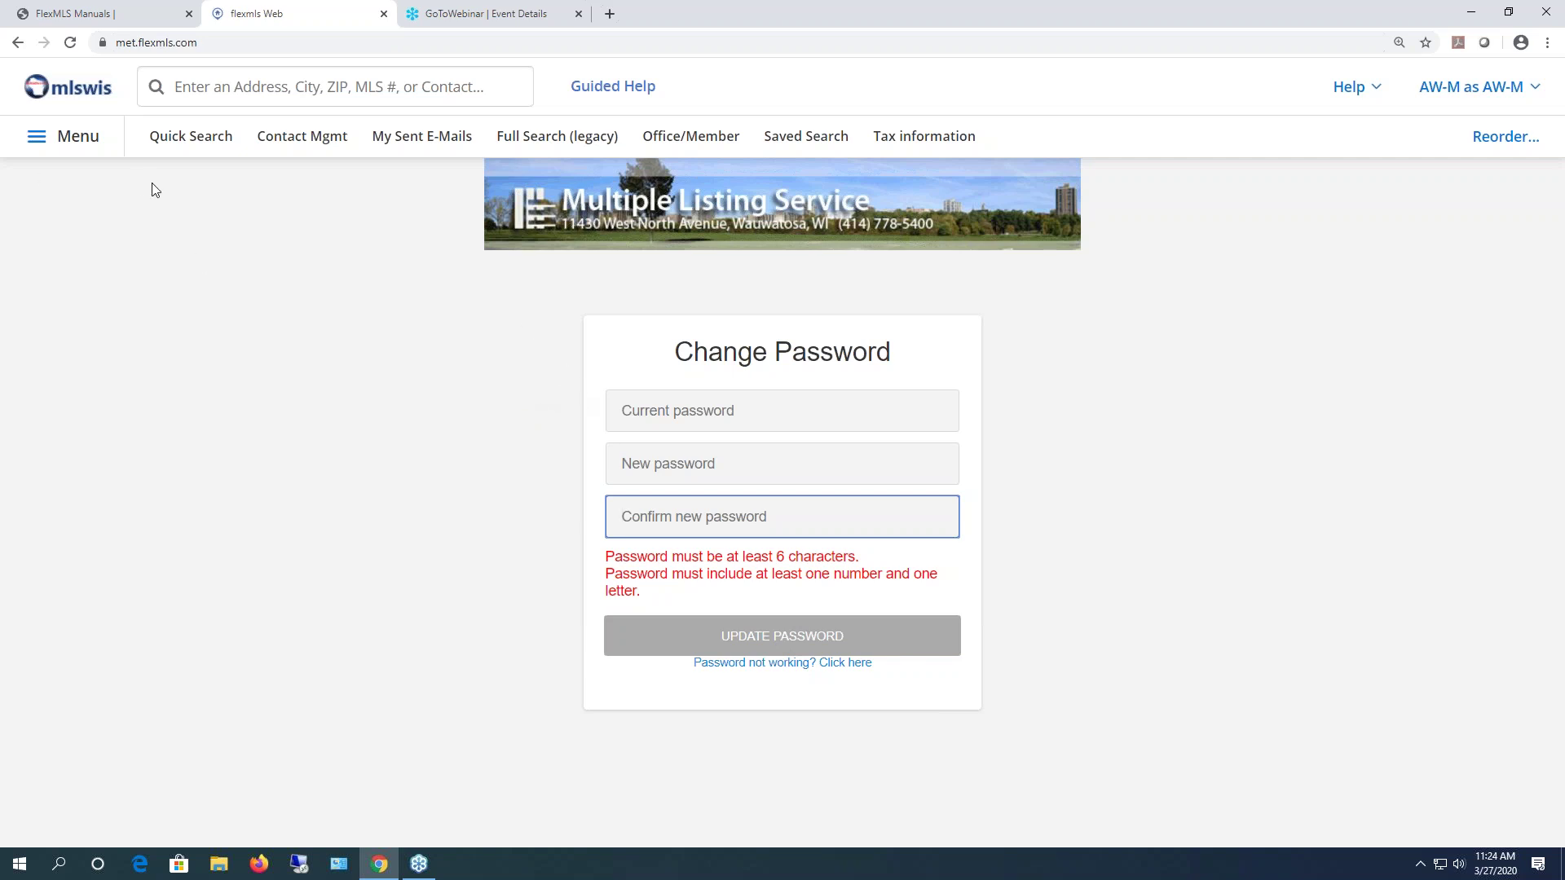
- Check on the Security page that Two-Step Verification is Disabled, then go back to My Profile
click(72, 136)
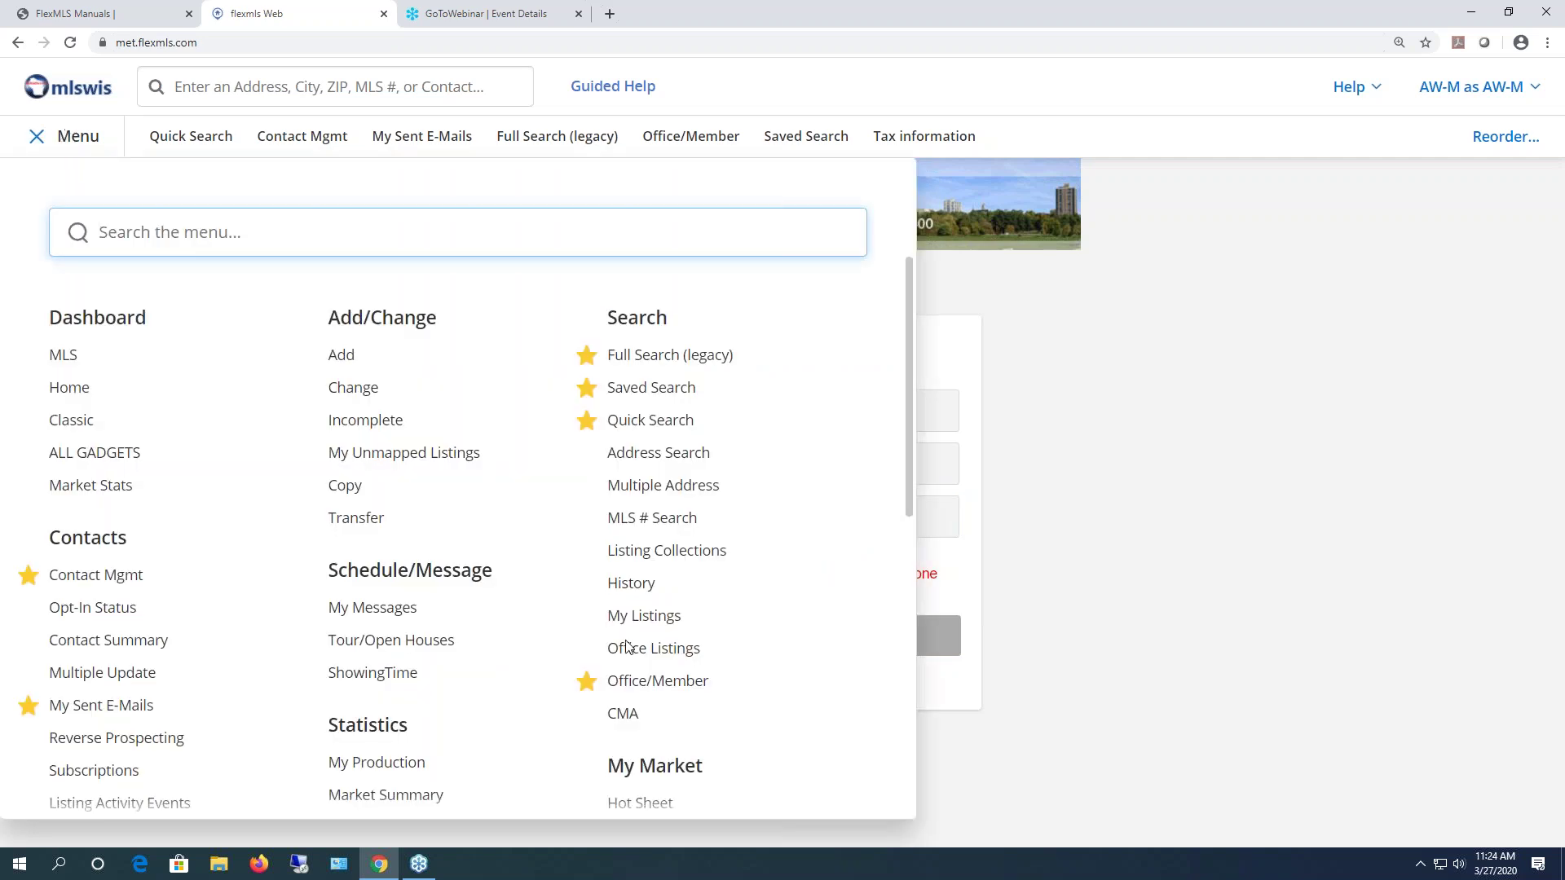
scroll(657, 668, down, 8)
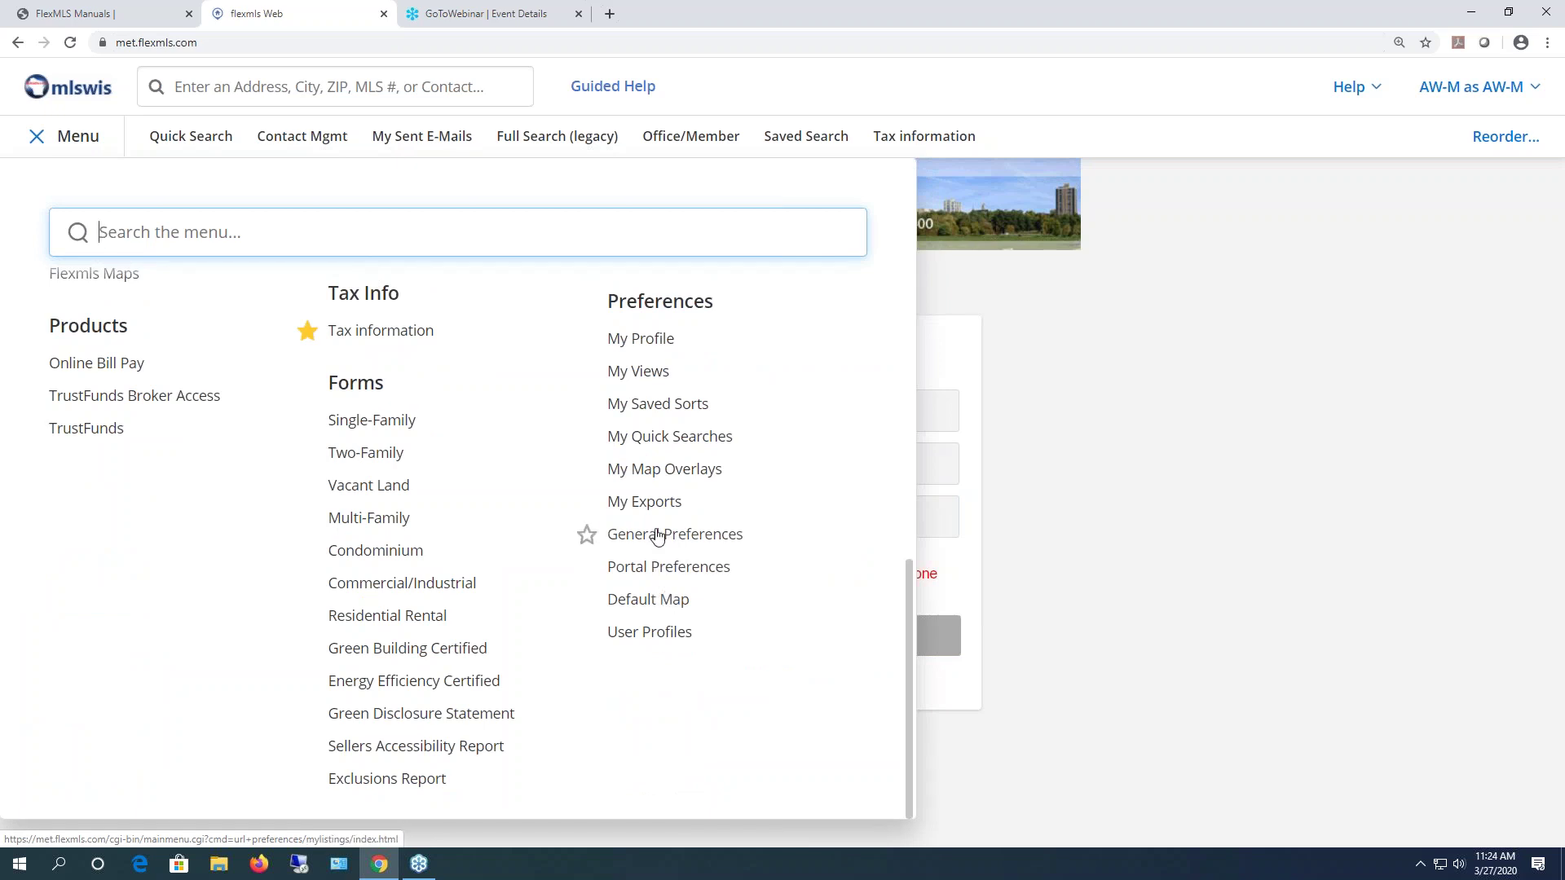
click(657, 340)
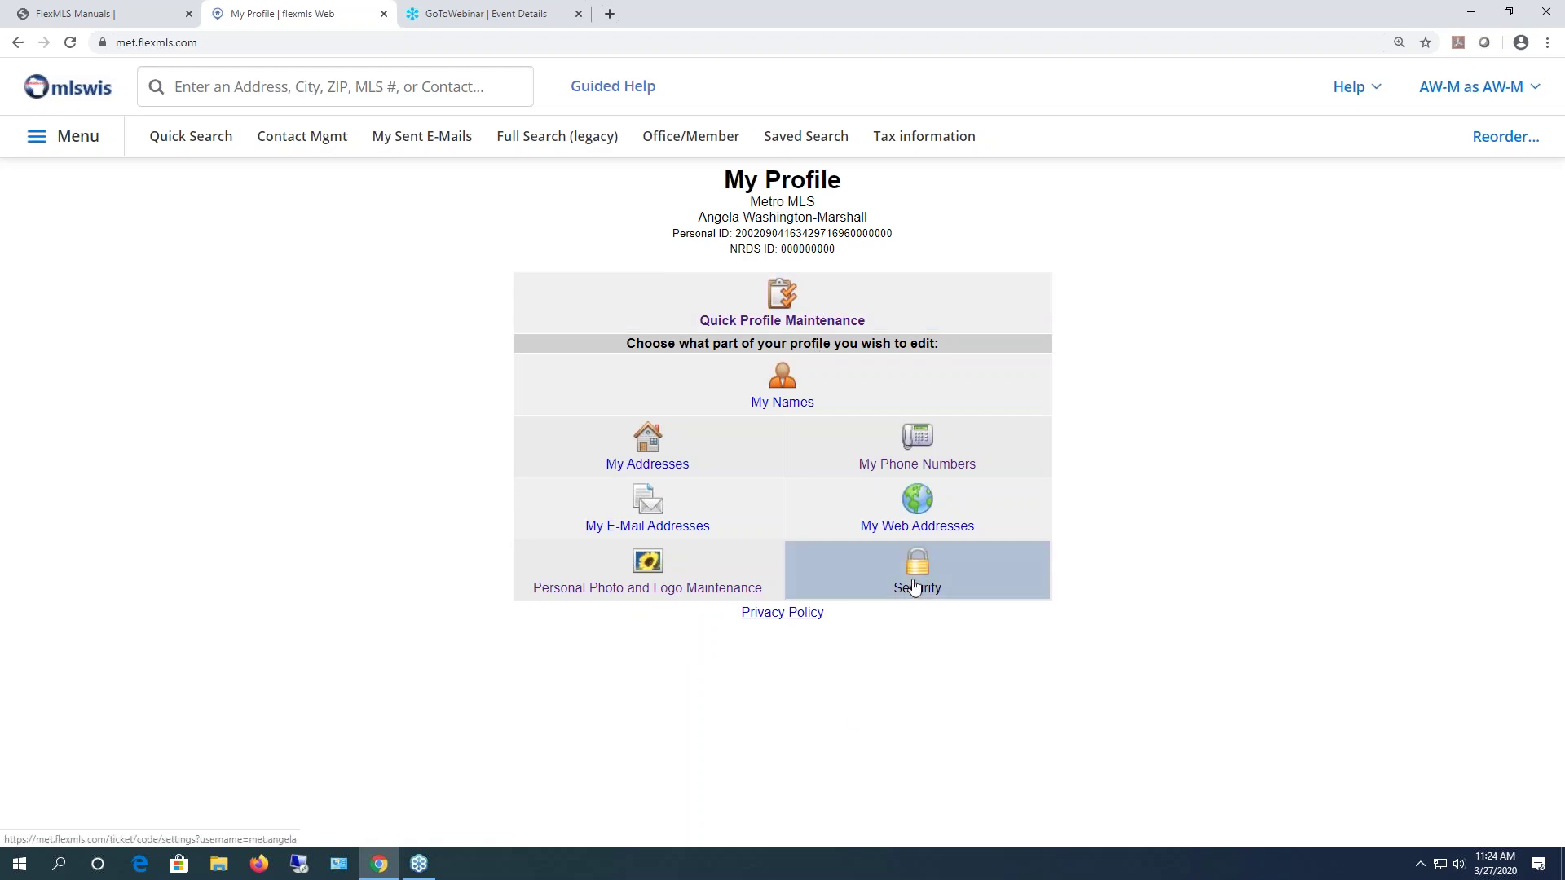
click(914, 589)
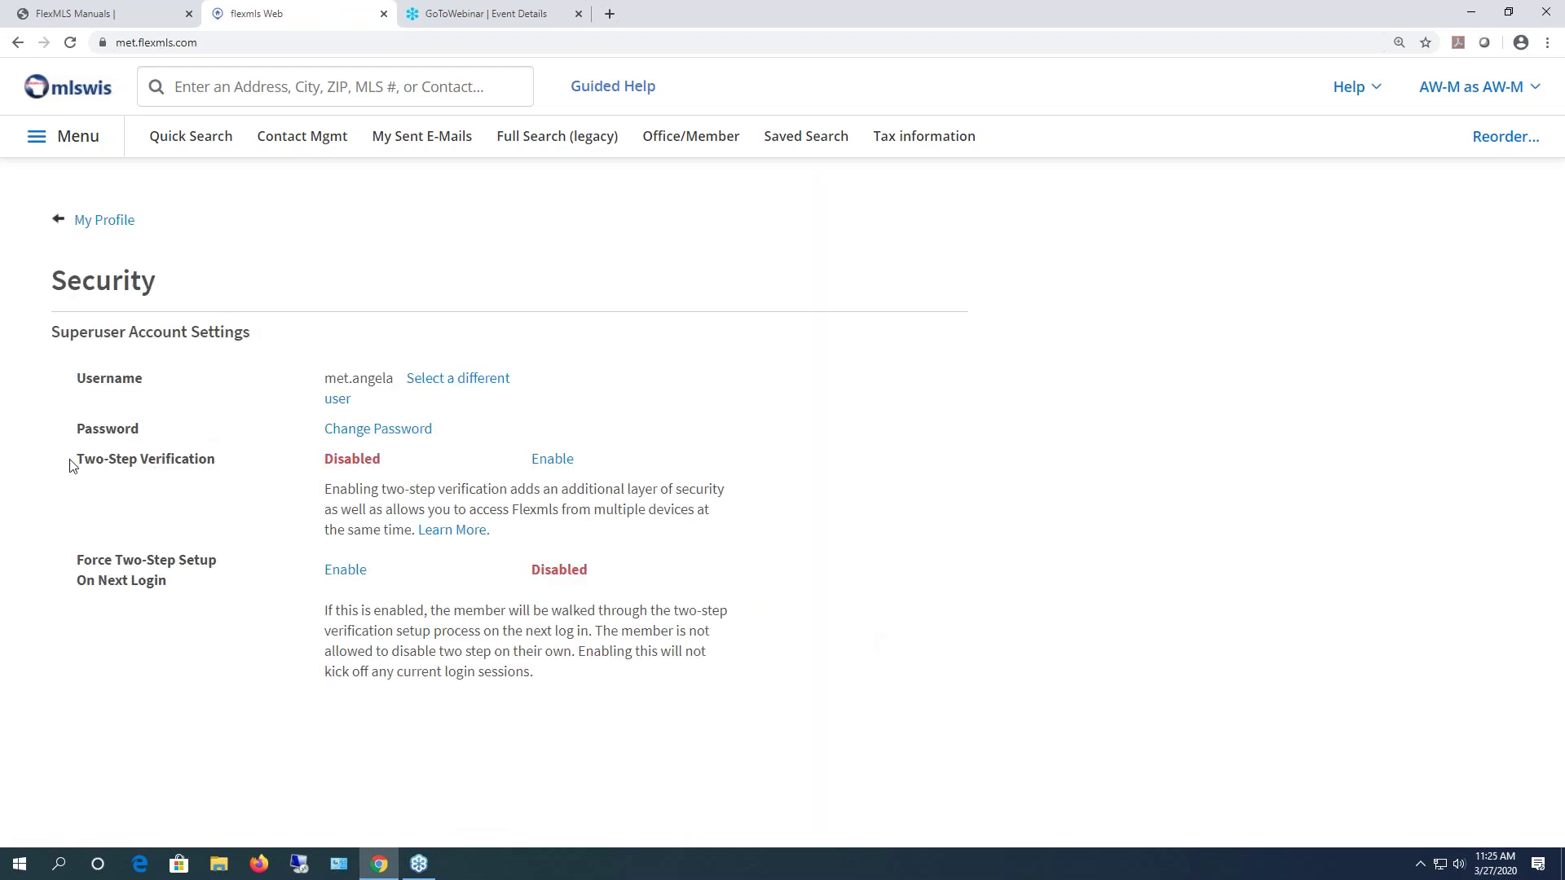
drag(326, 462, 388, 467)
click(85, 220)
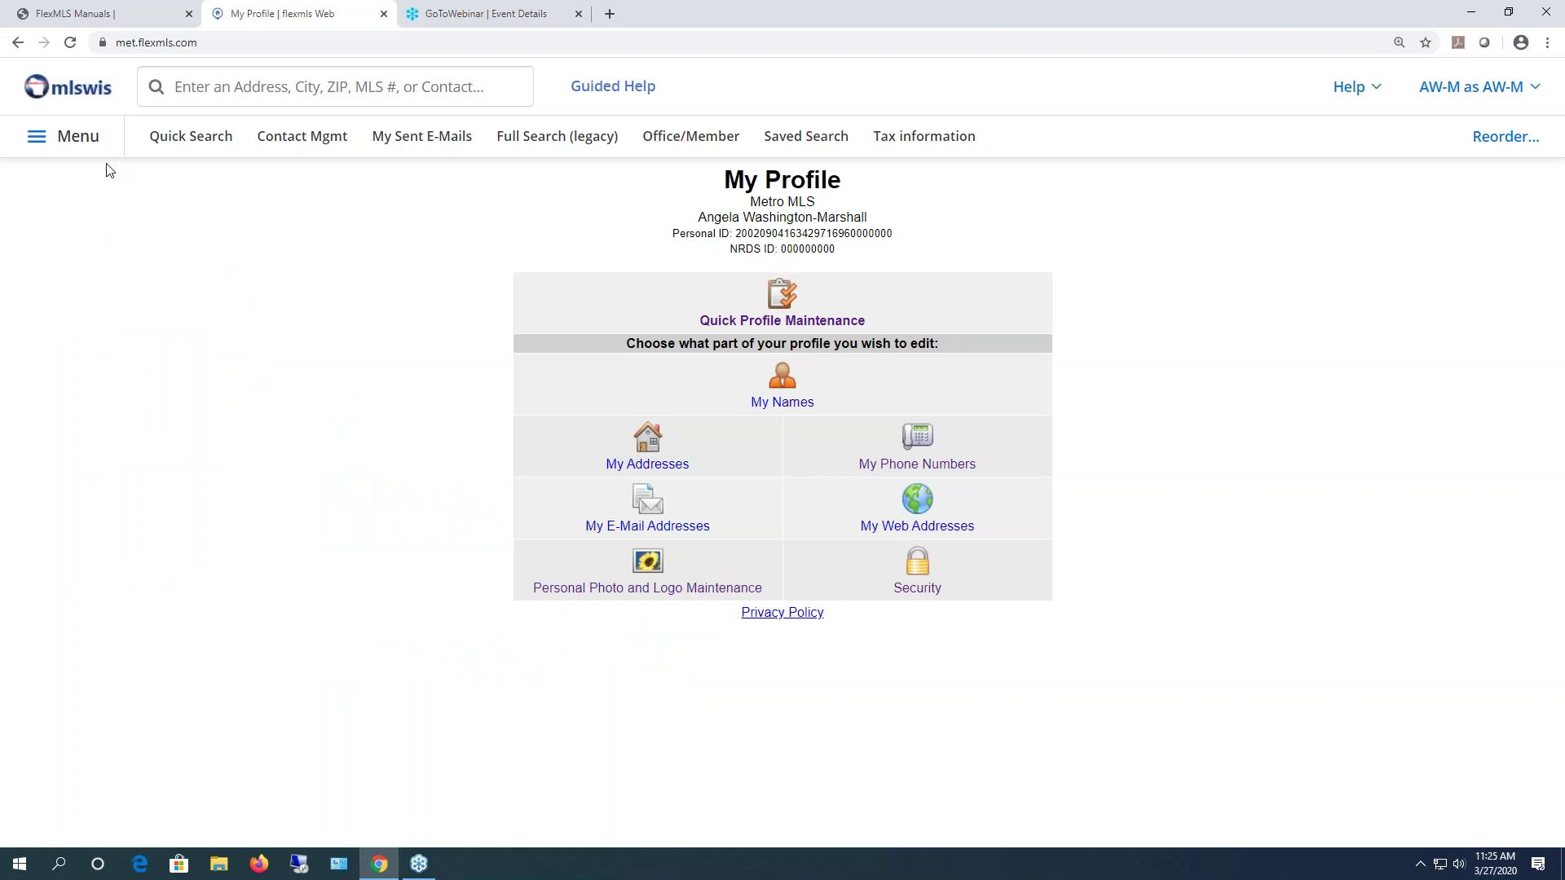
- Go through the main menu to Preferences > General Preferences
click(66, 138)
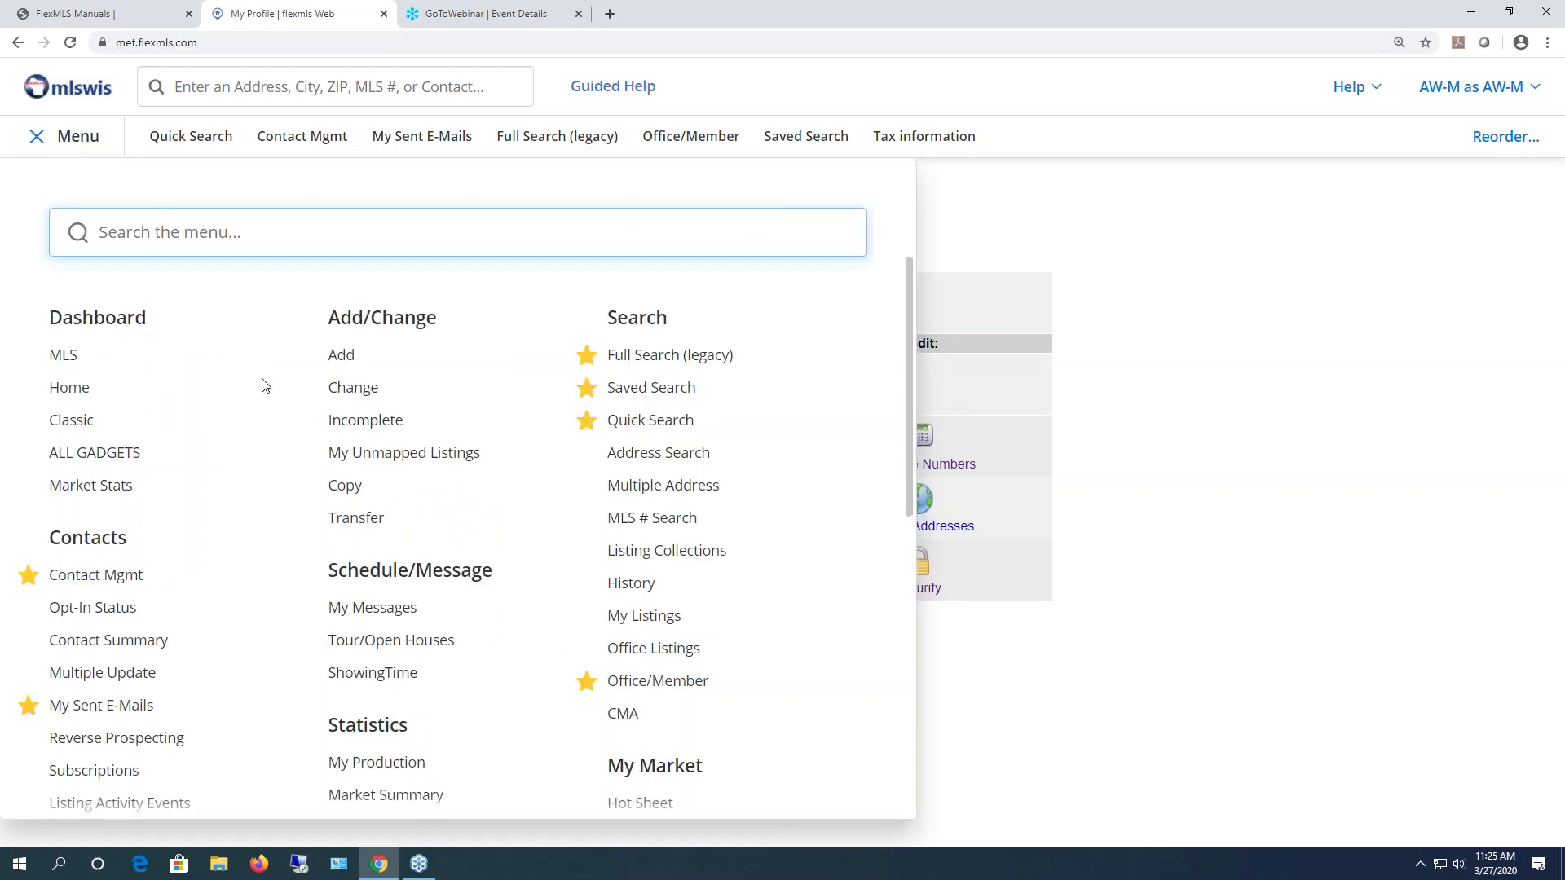
scroll(266, 386, down, 6)
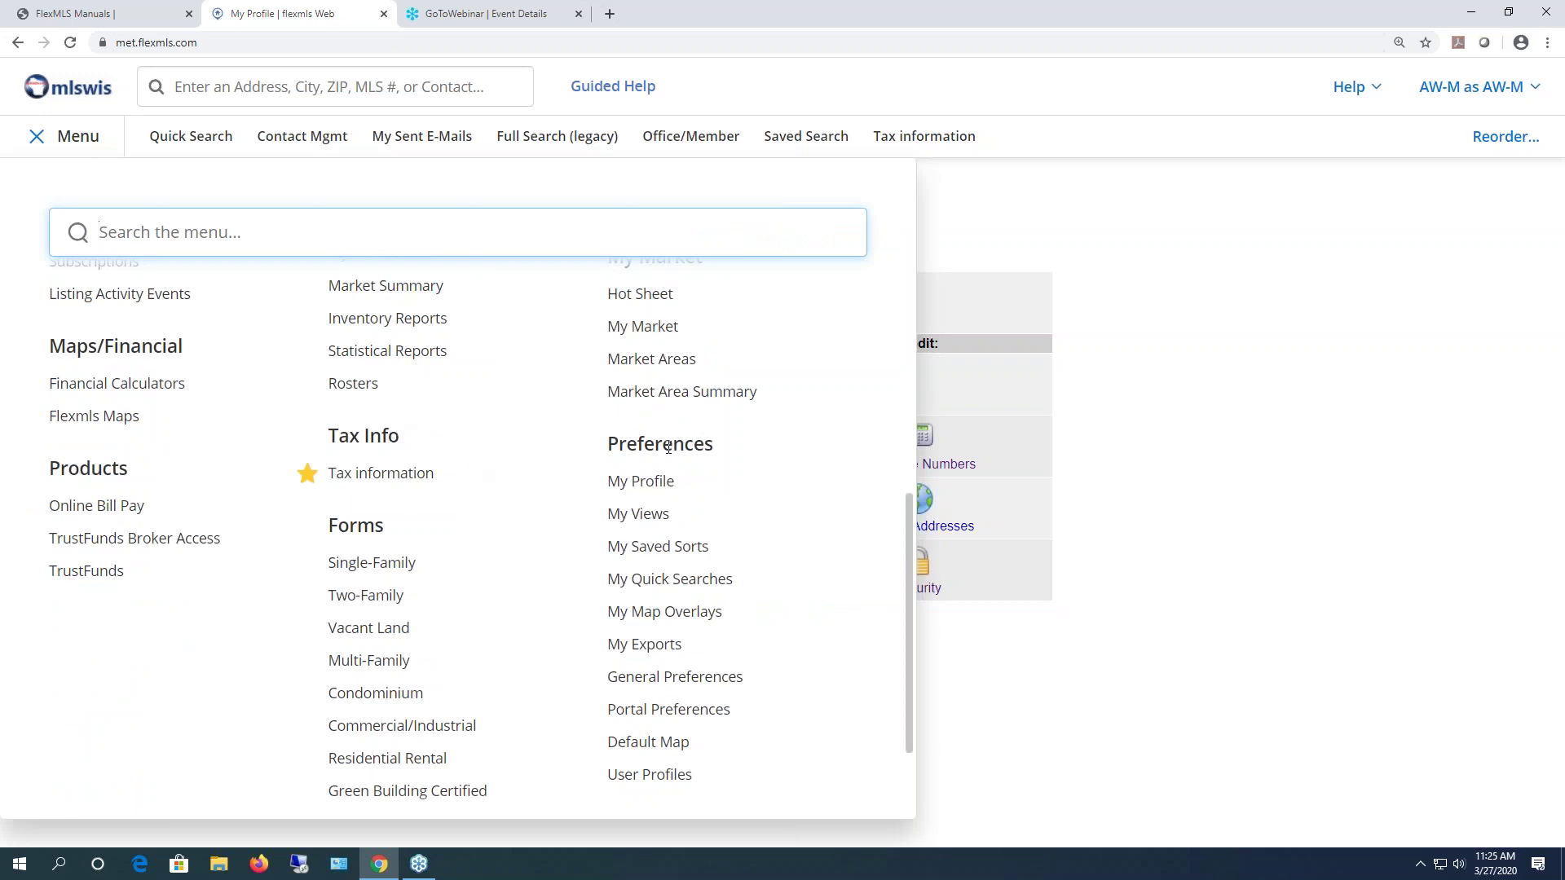
click(716, 680)
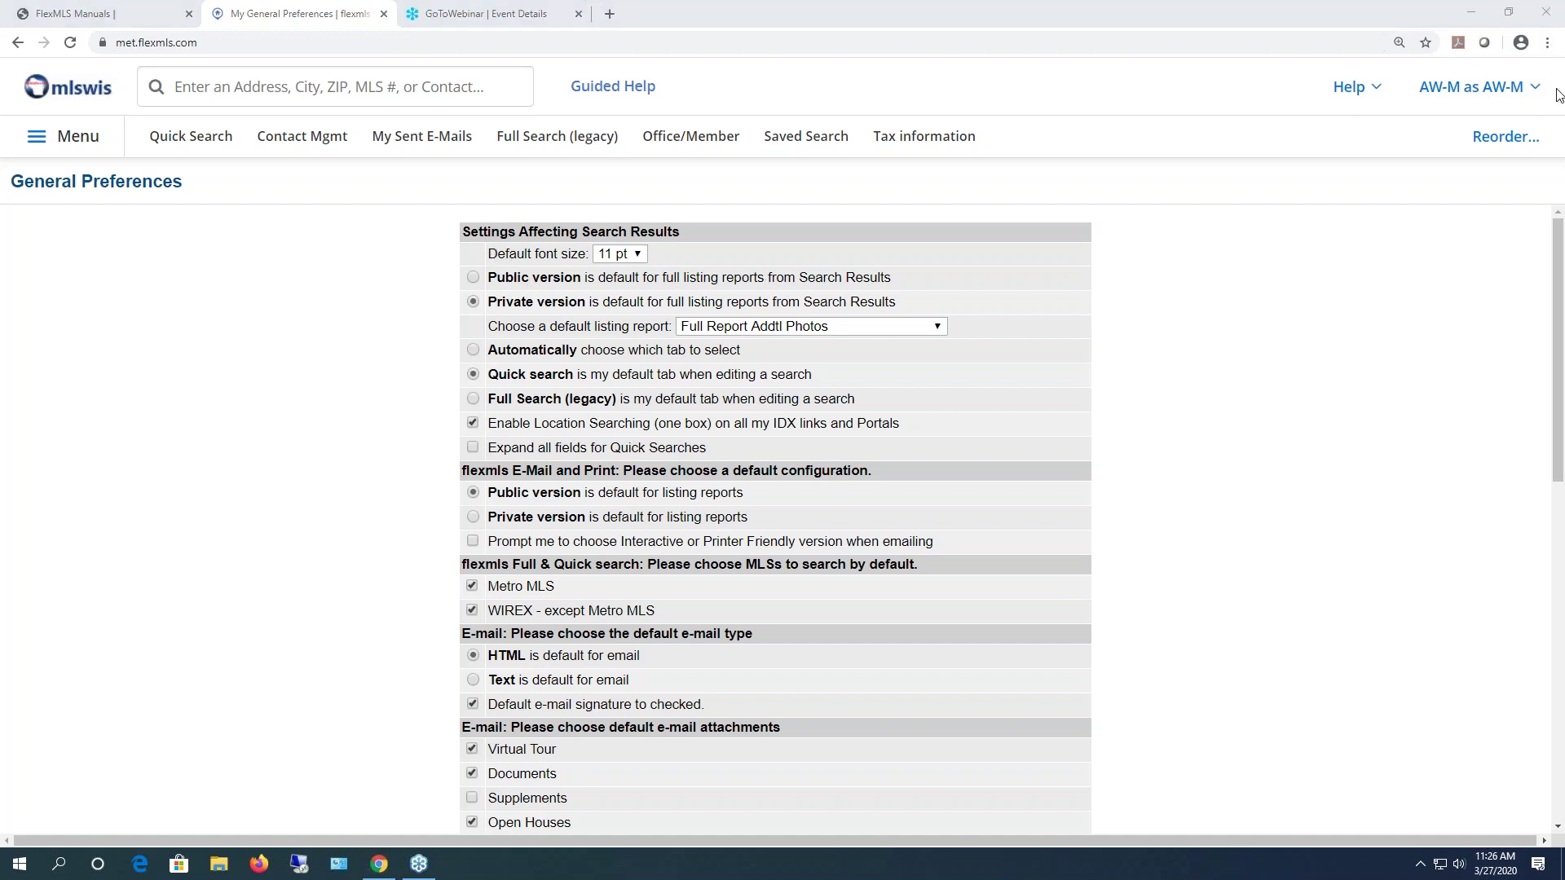
click(1547, 43)
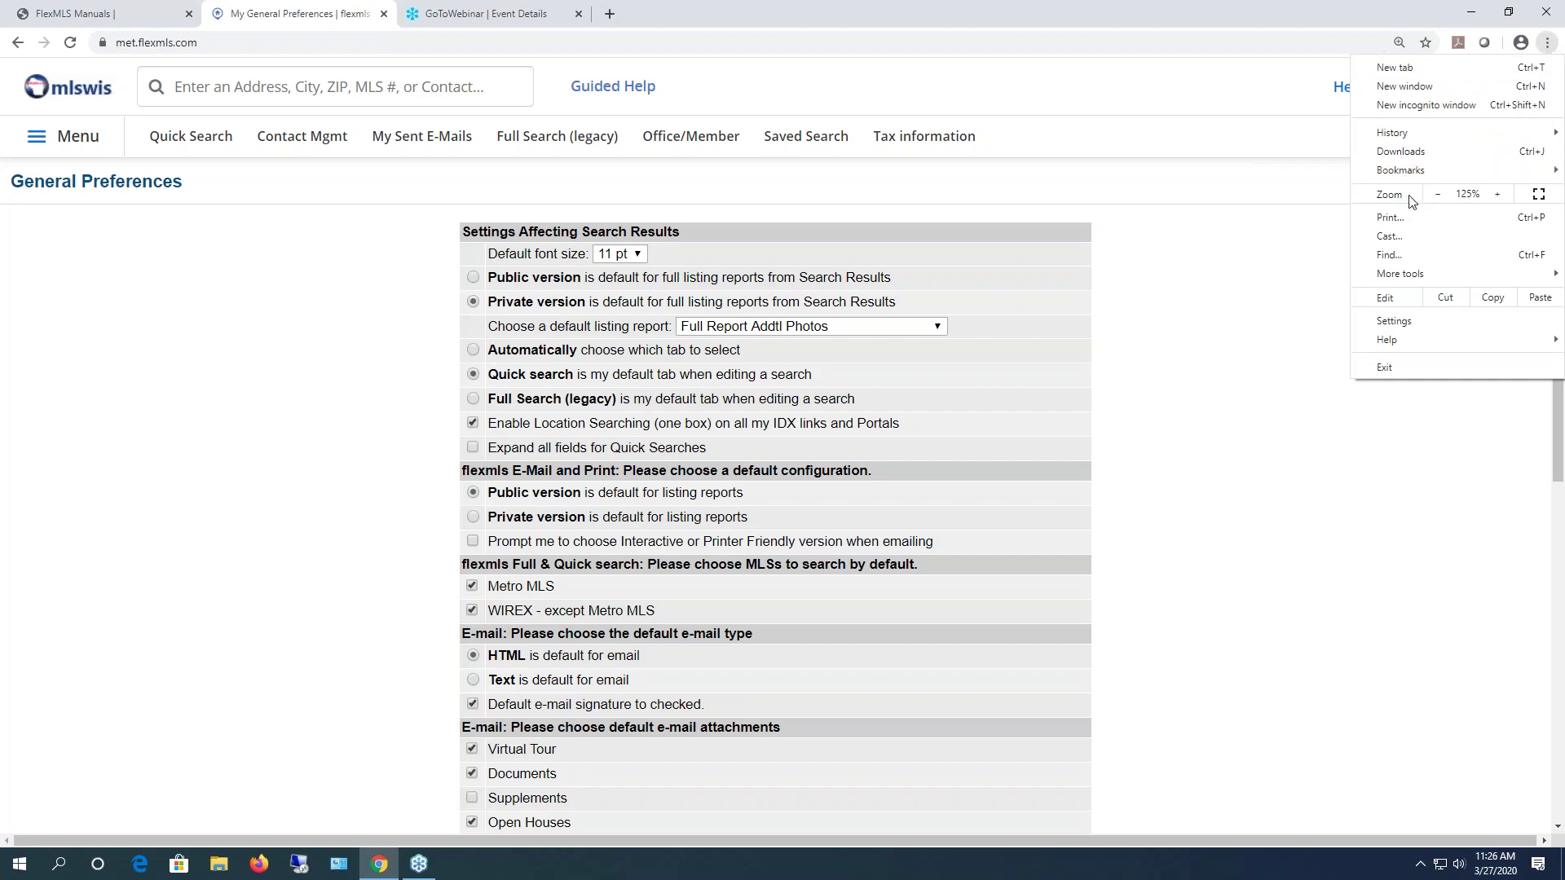
click(1498, 193)
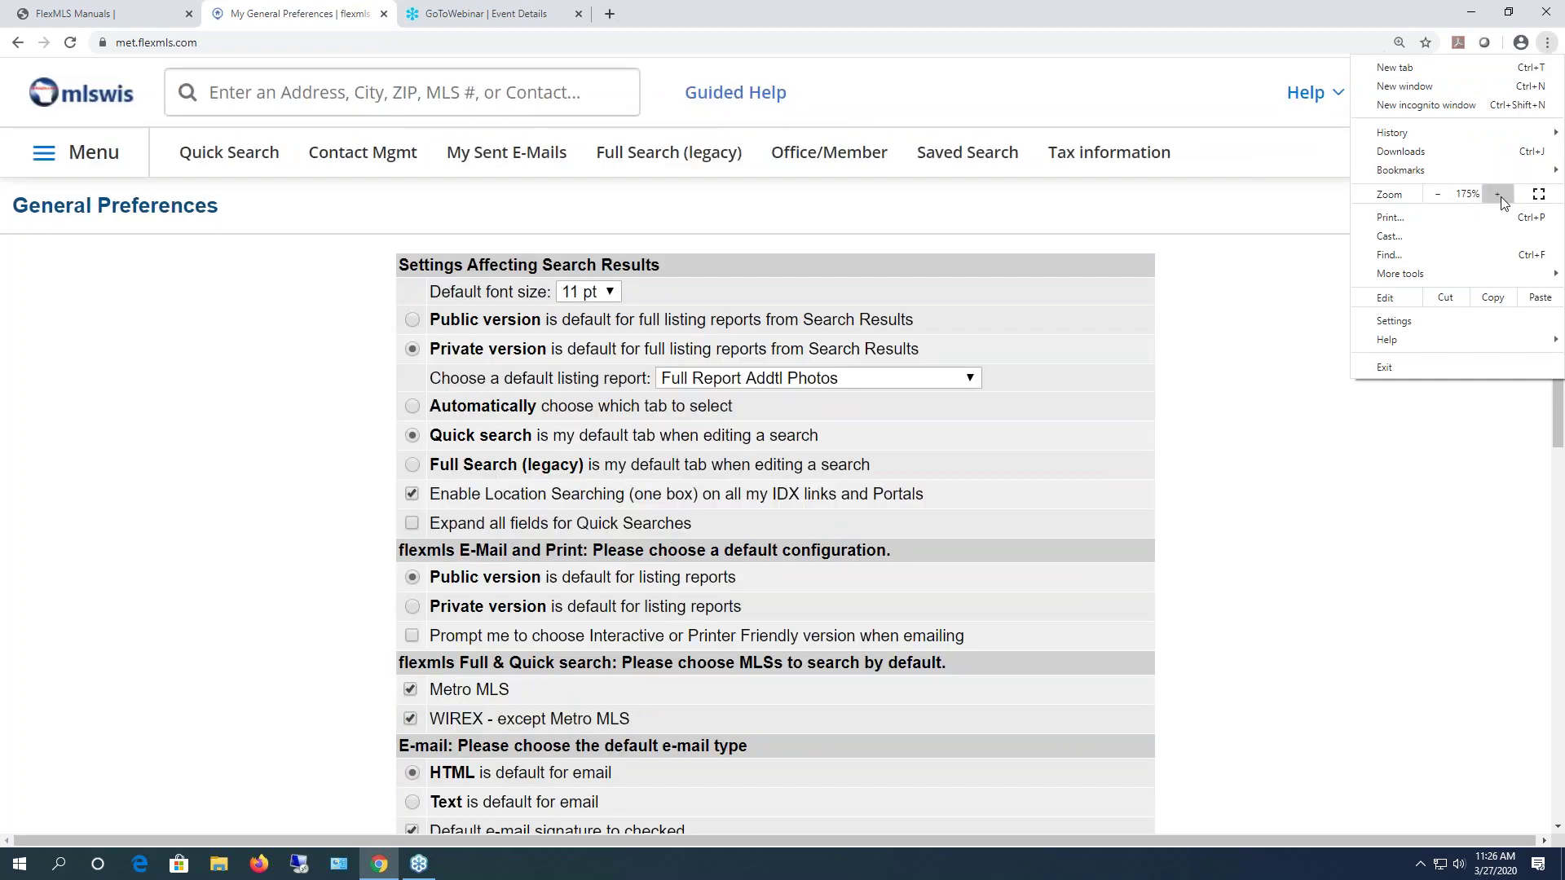
click(1439, 195)
click(1439, 195)
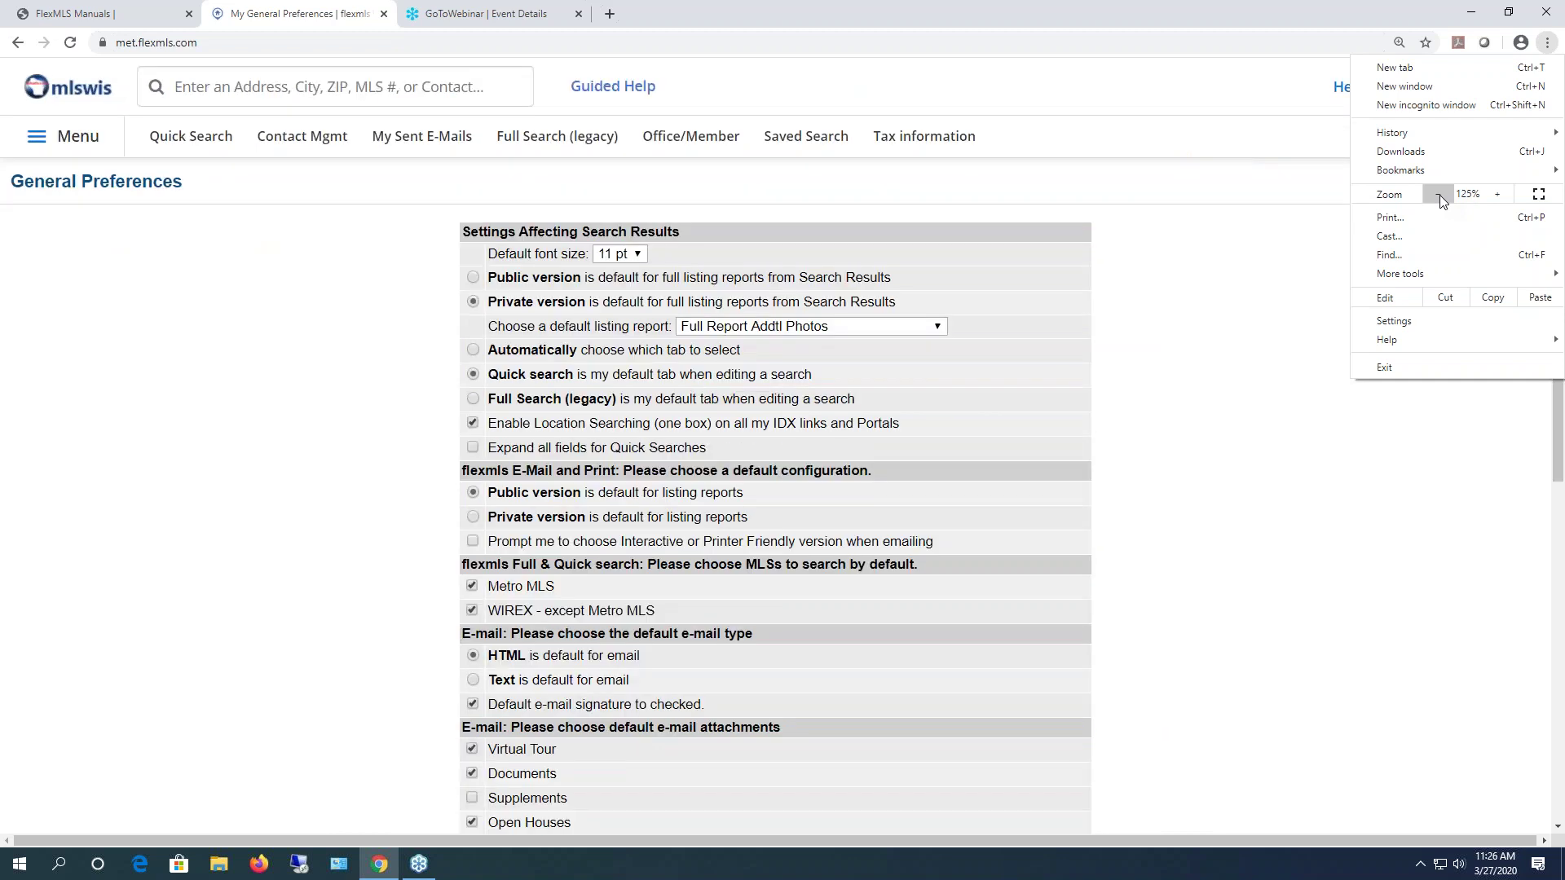
click(1164, 306)
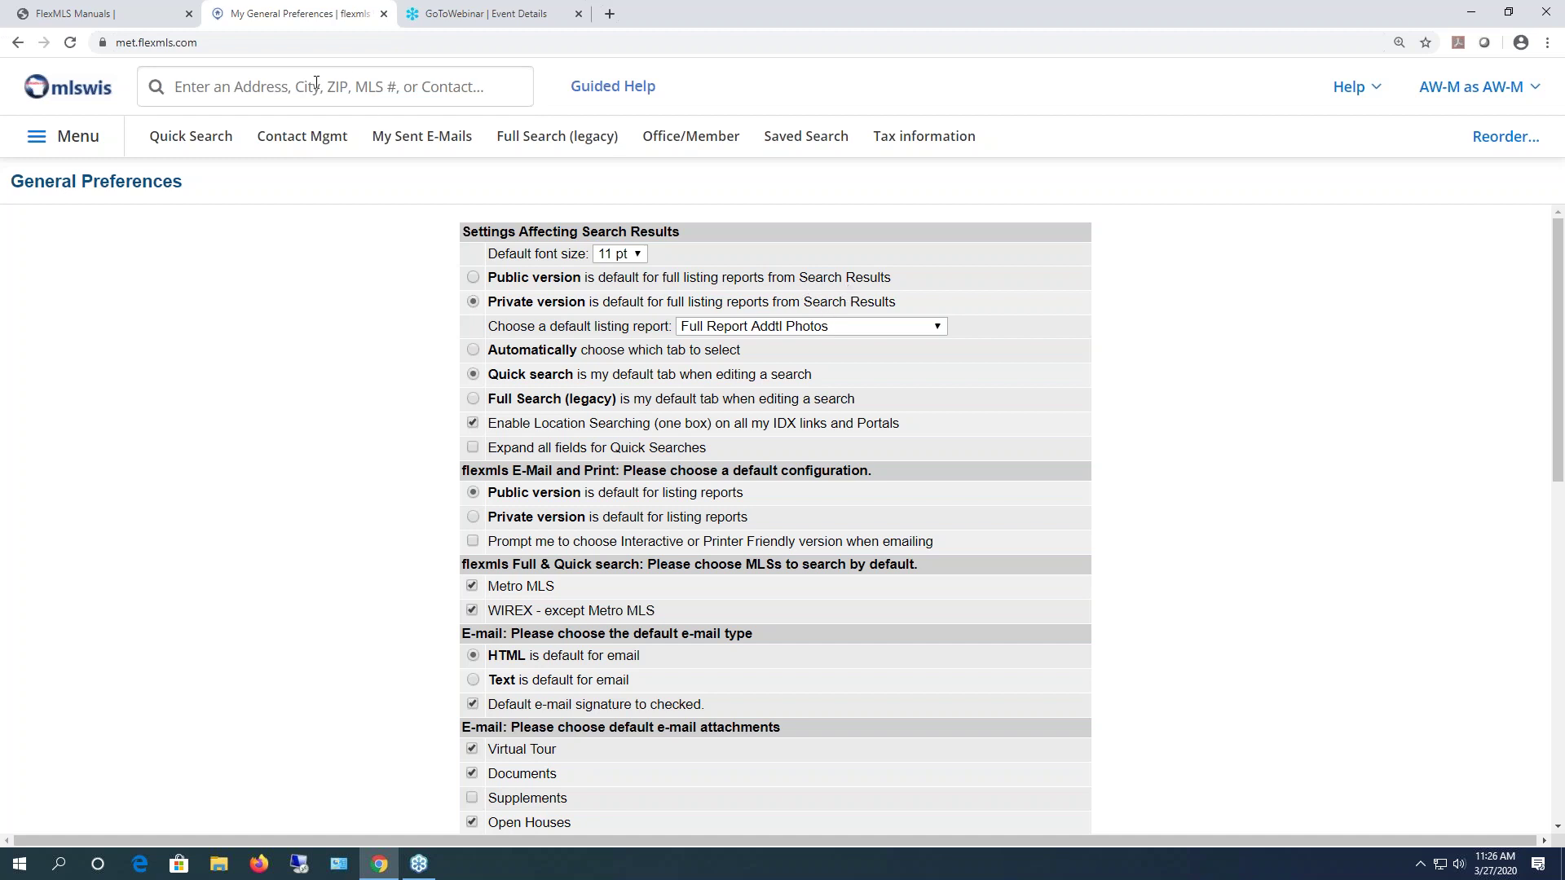
- Run a quick 01 Single Family search for ZIP 53207
click(214, 86)
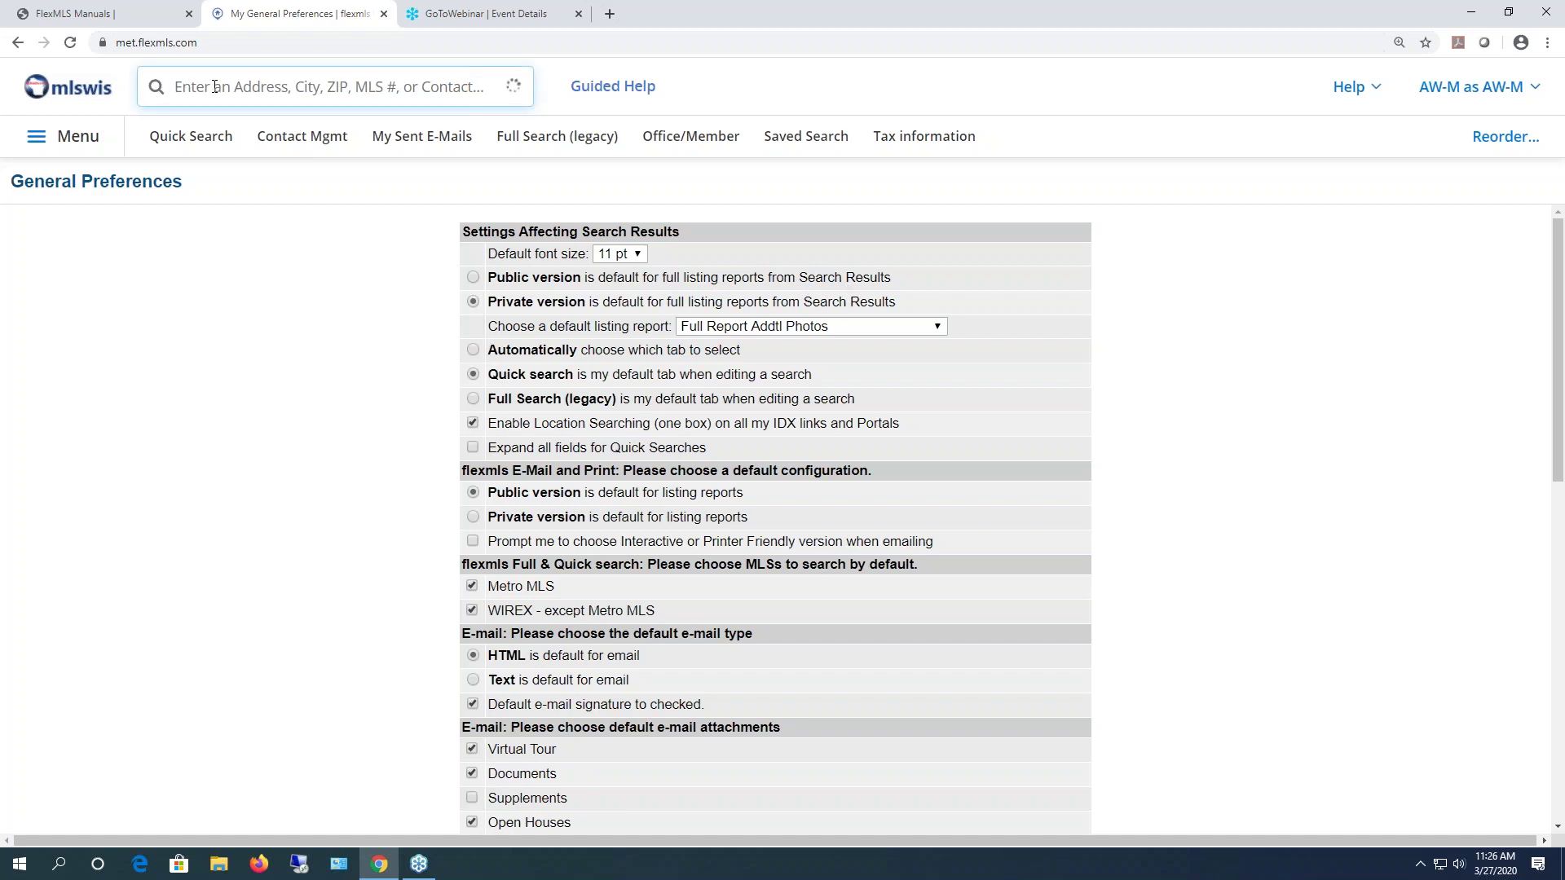
text(53207)
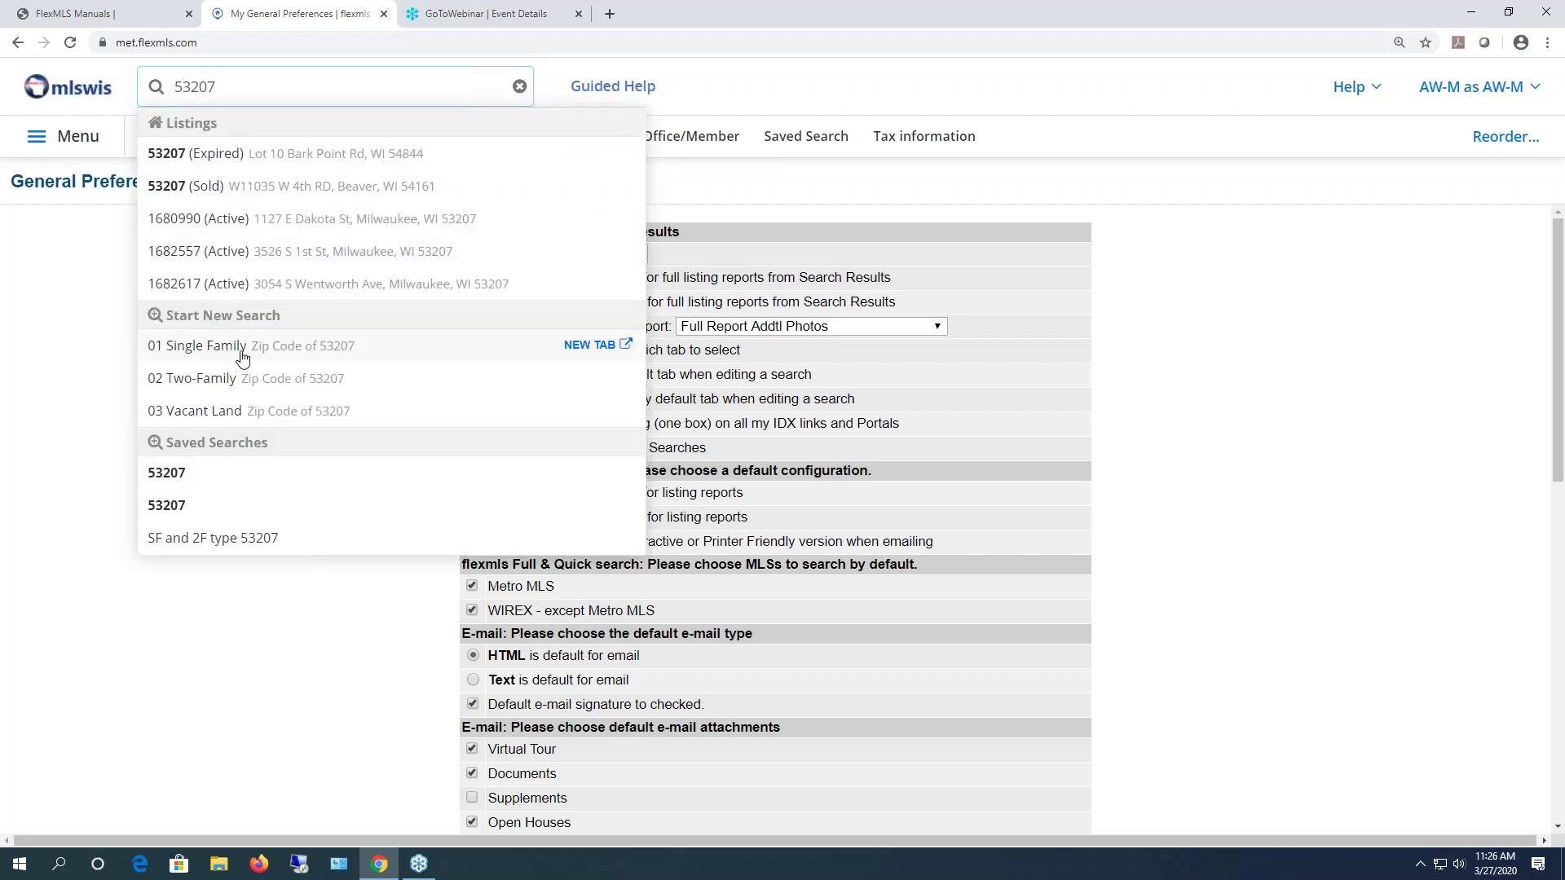
click(242, 357)
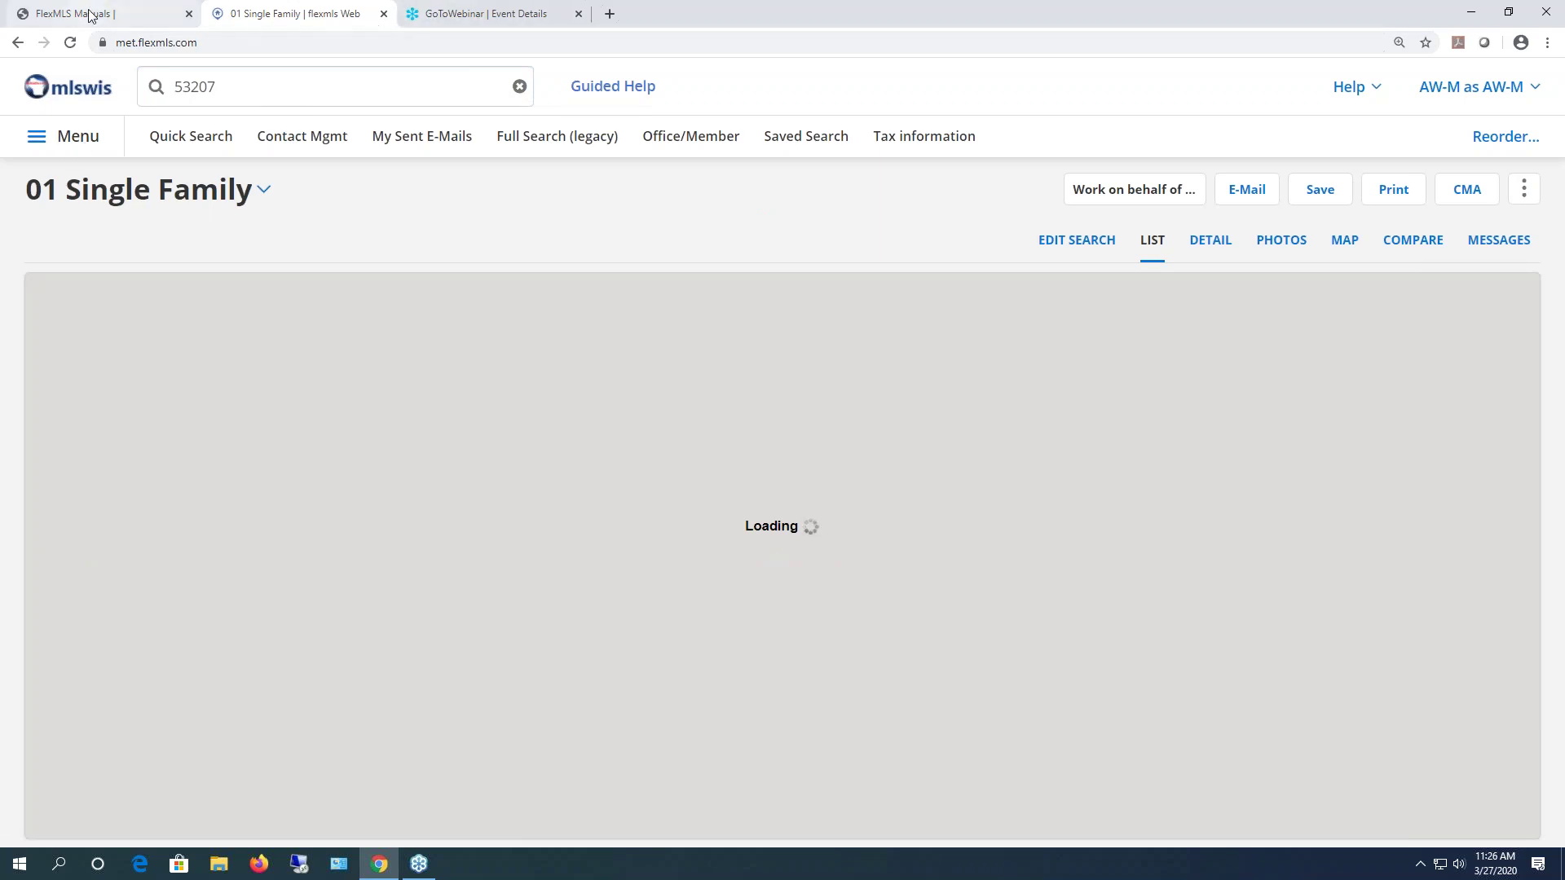
- Open General Preferences in a new met.flexmls.com tab, then return to the 56 results
right_click(144, 22)
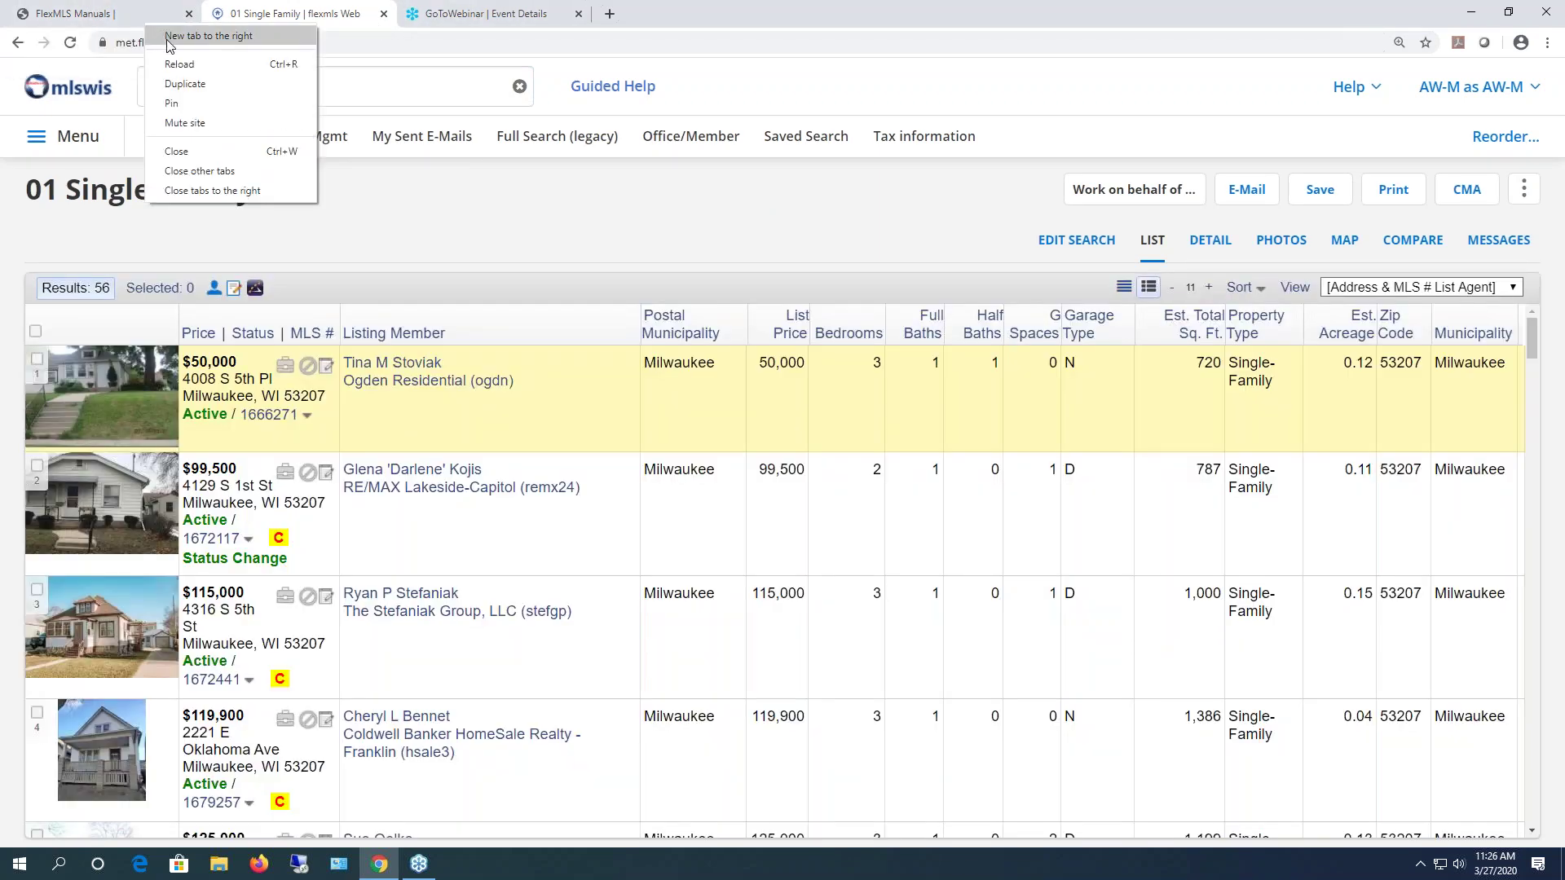
click(168, 38)
text(met)
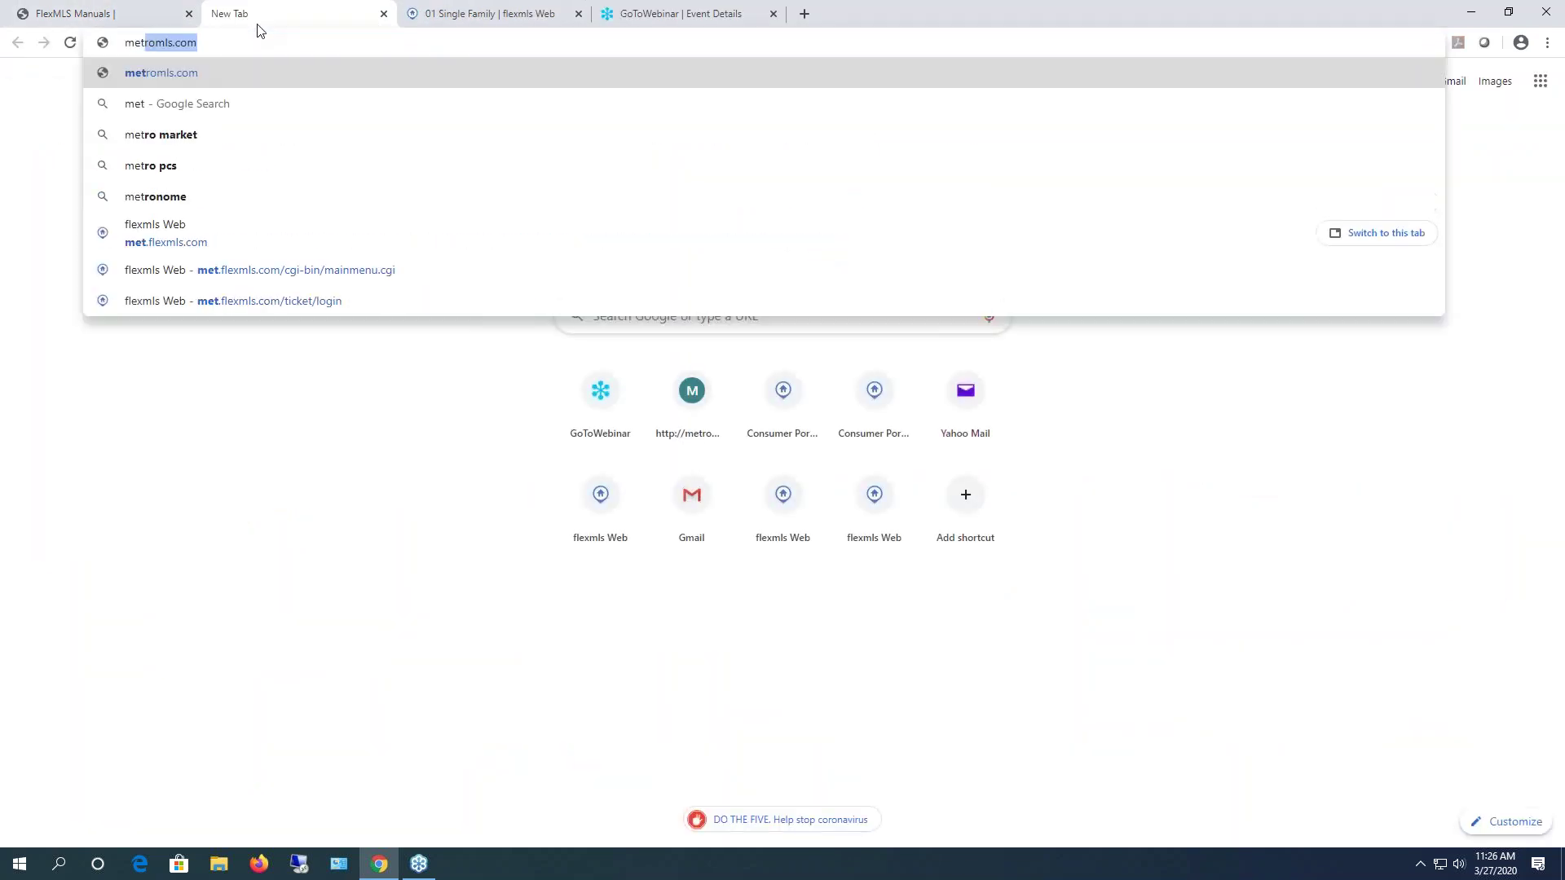
text(.)
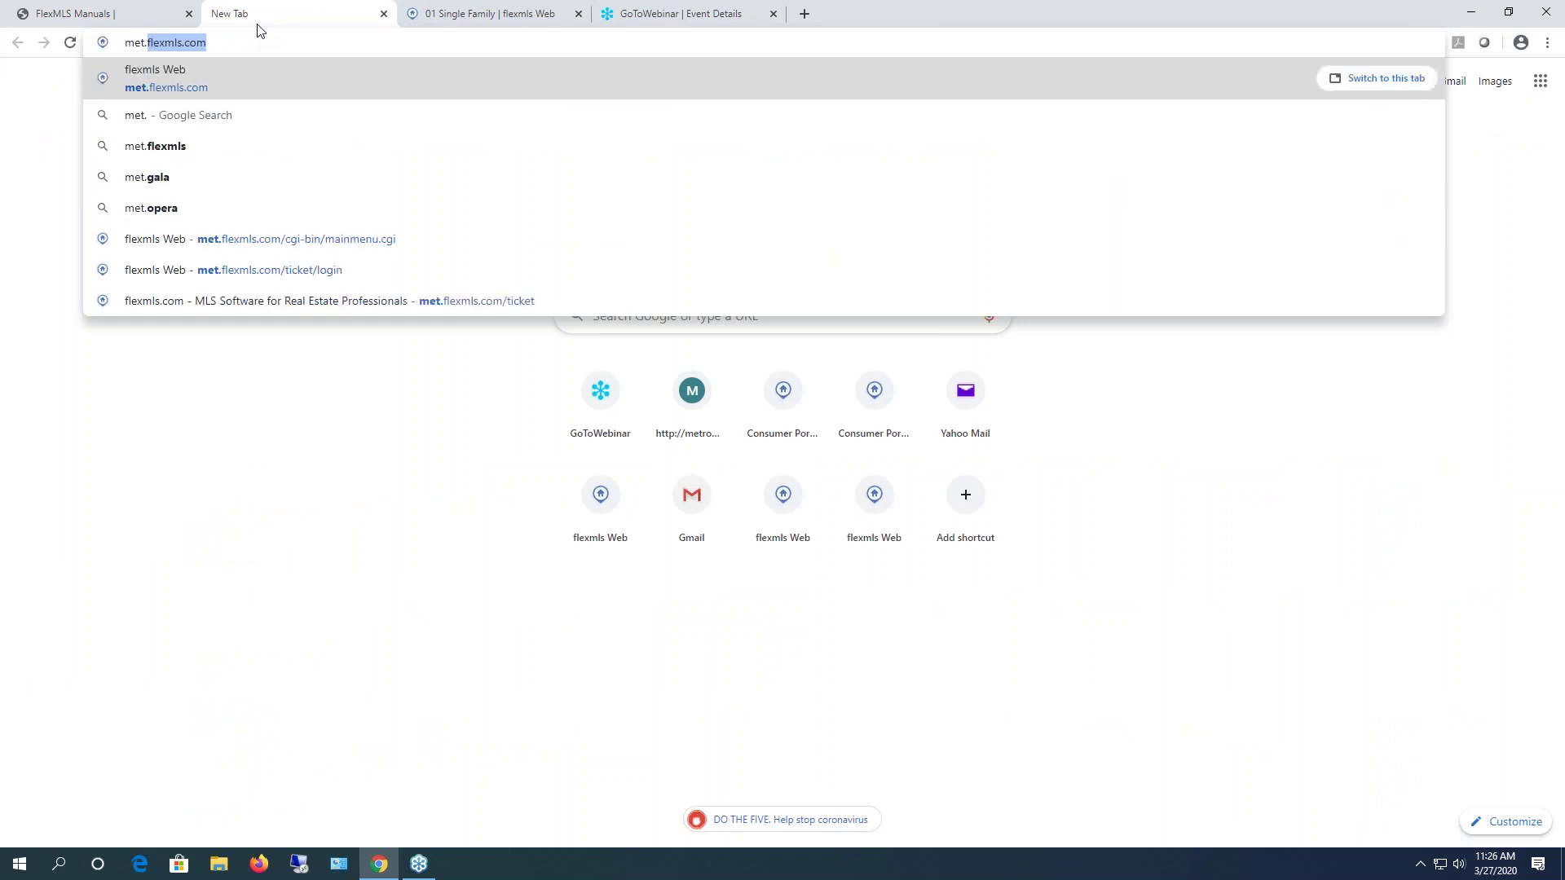
key(Return)
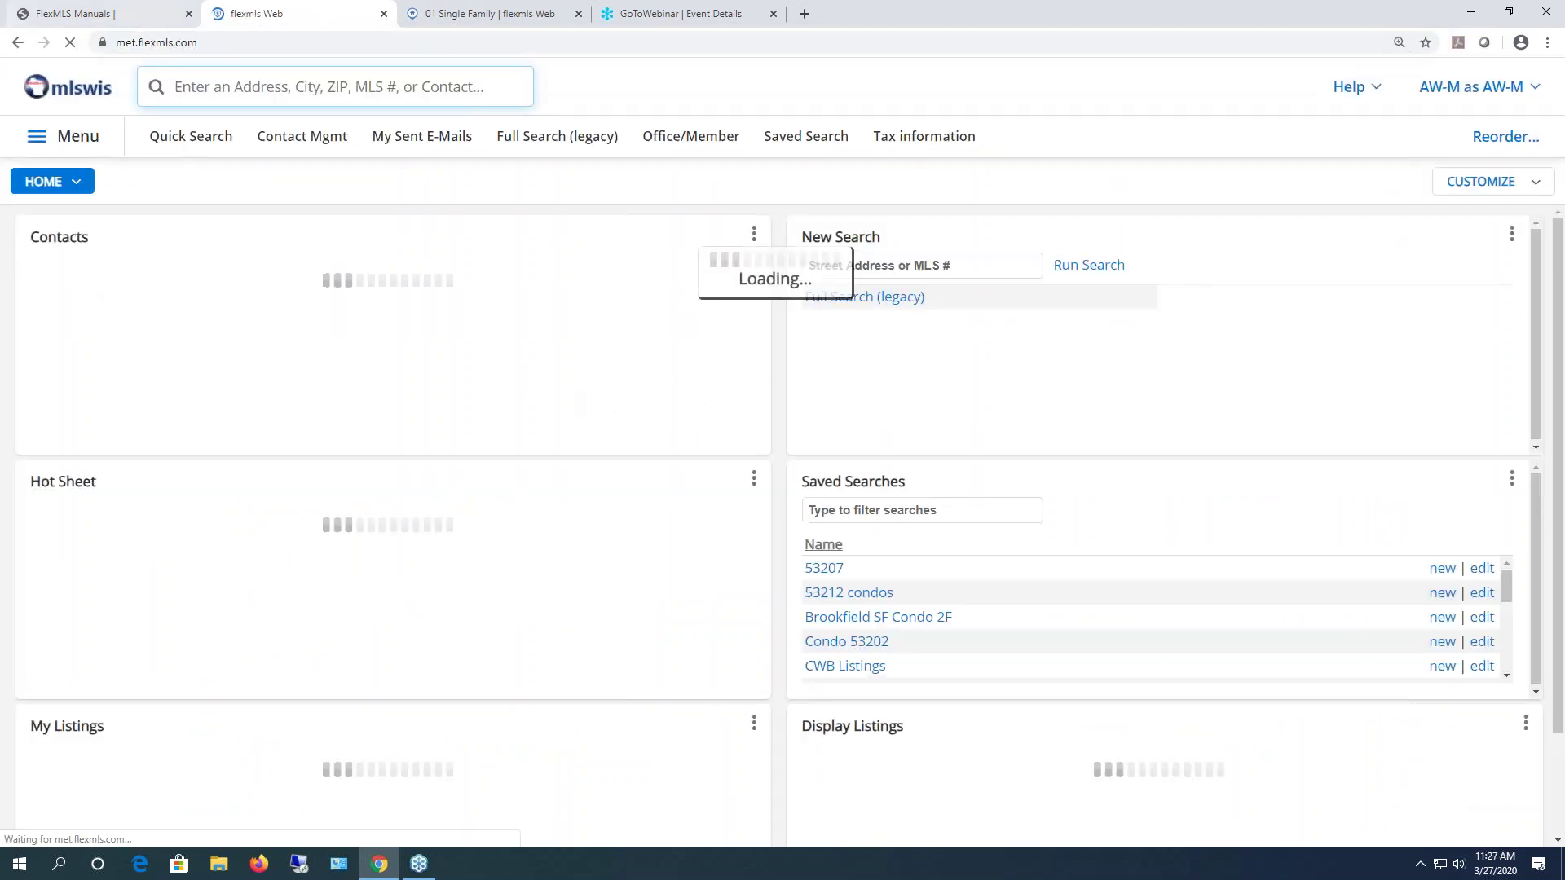
click(73, 139)
scroll(726, 655, down, 5)
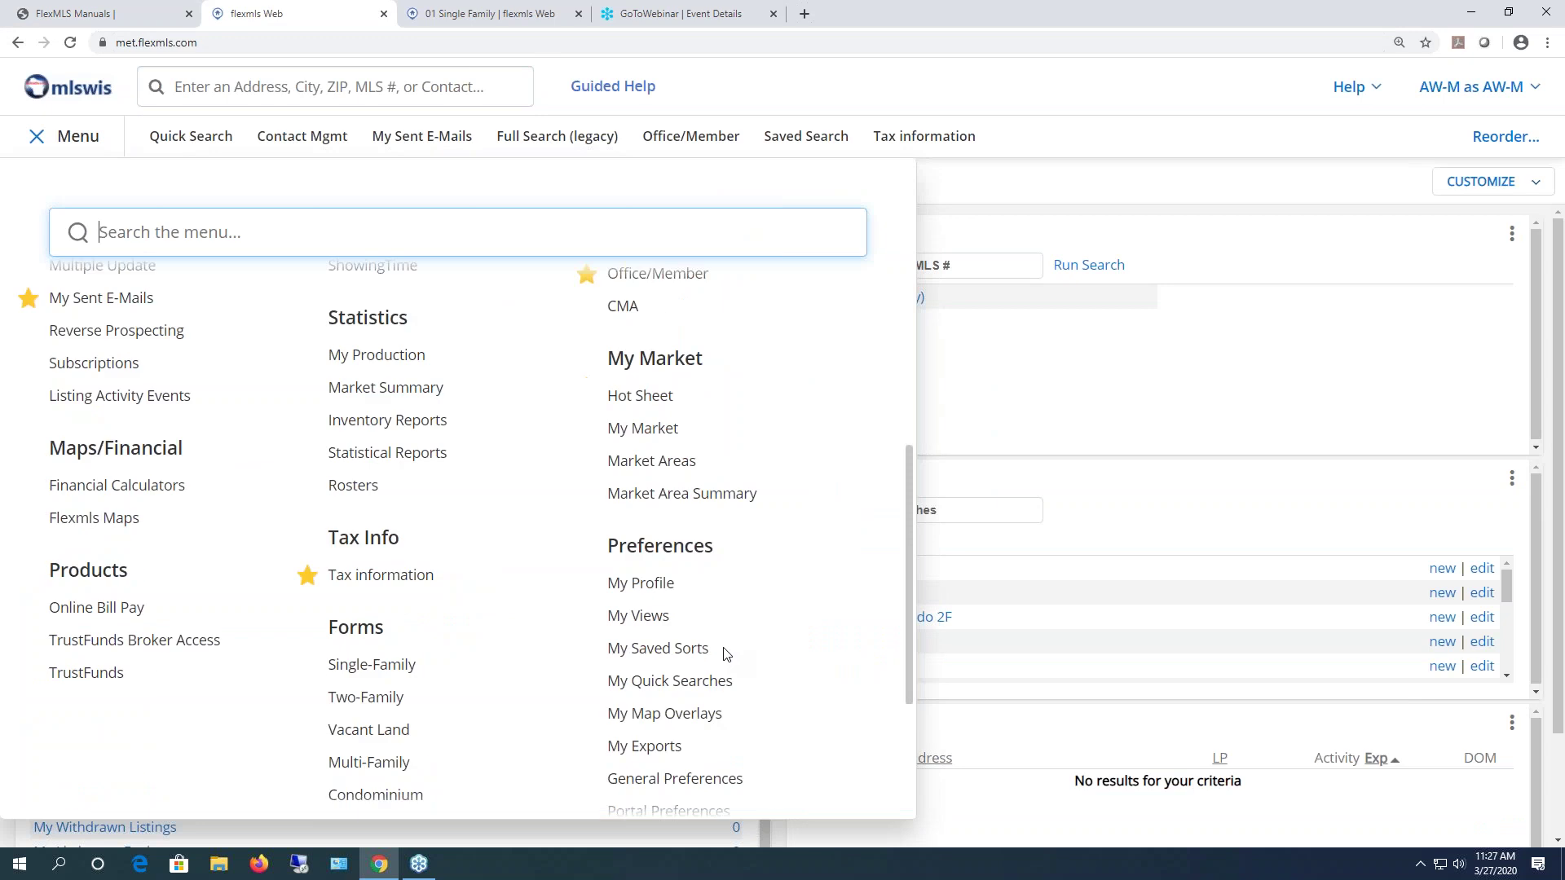
scroll(726, 654, down, 3)
click(706, 534)
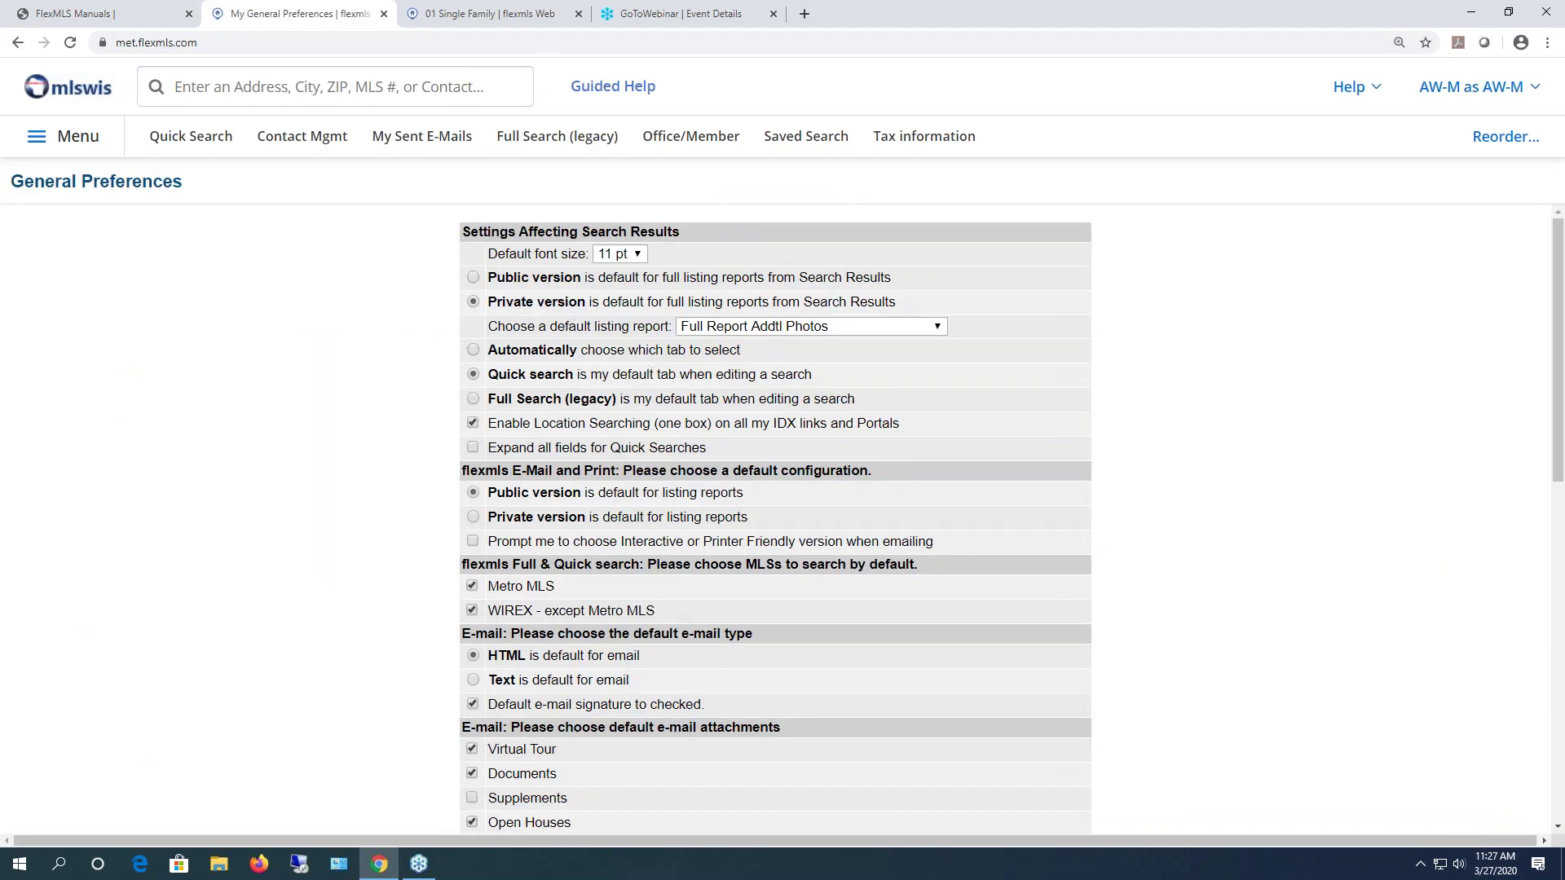
click(477, 15)
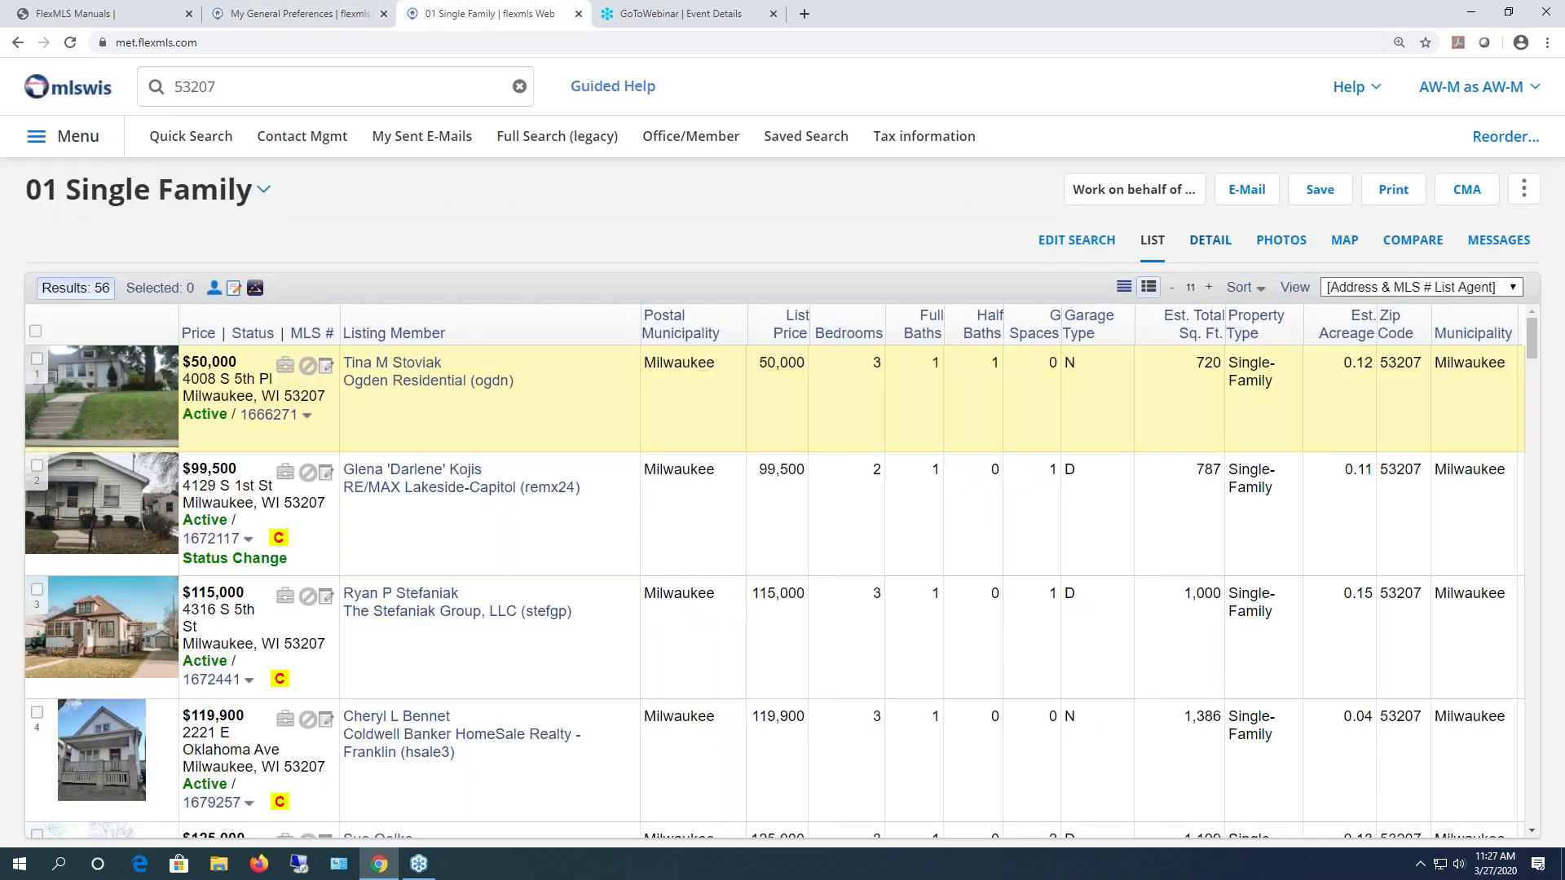
click(1209, 242)
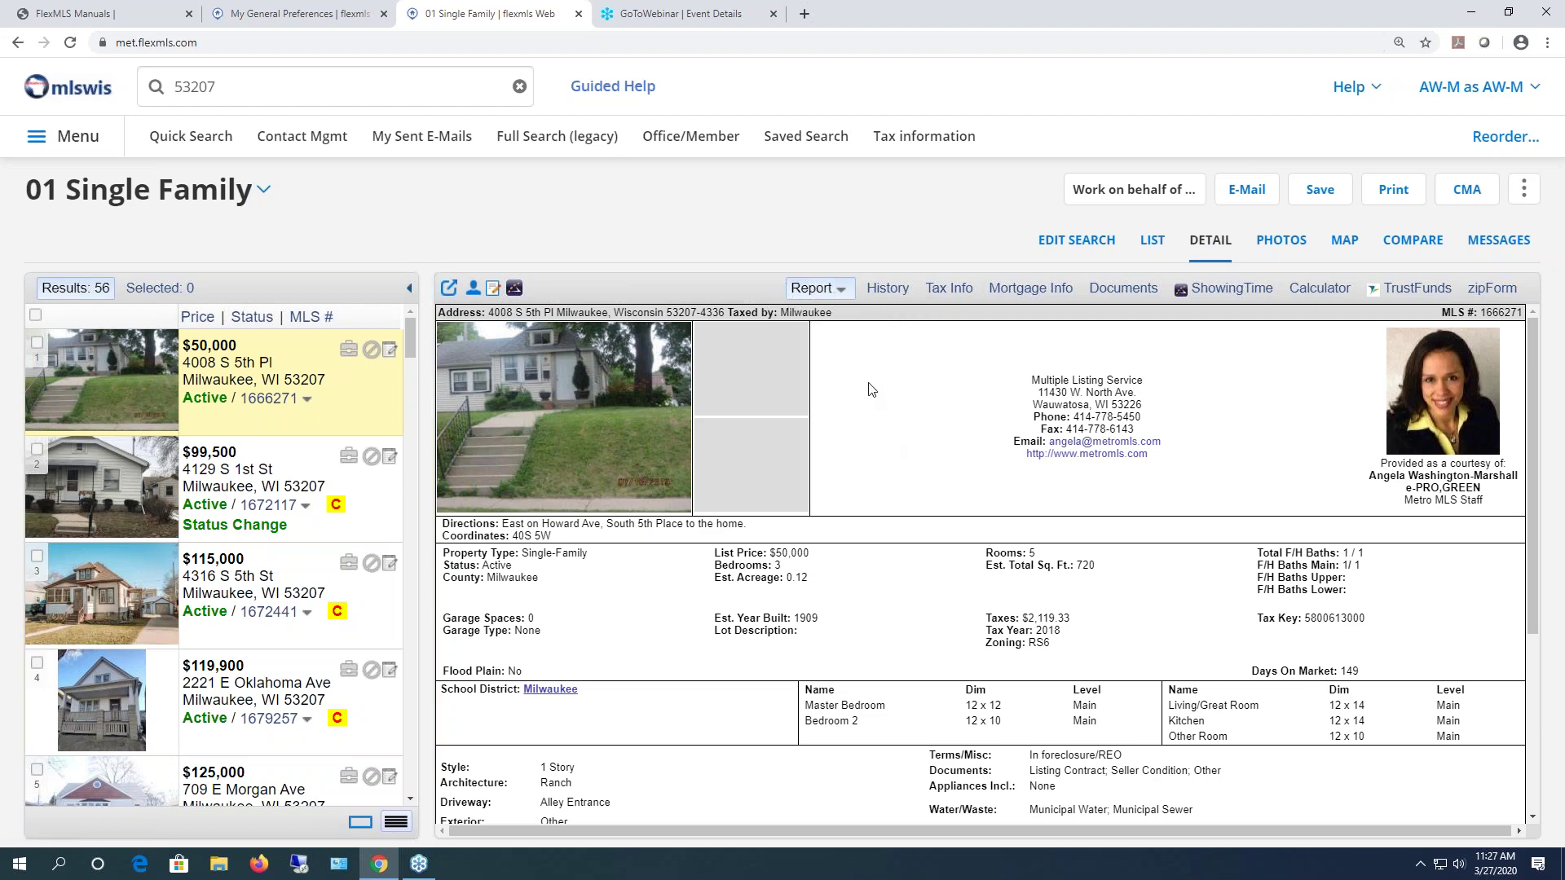
scroll(746, 462, down, 3)
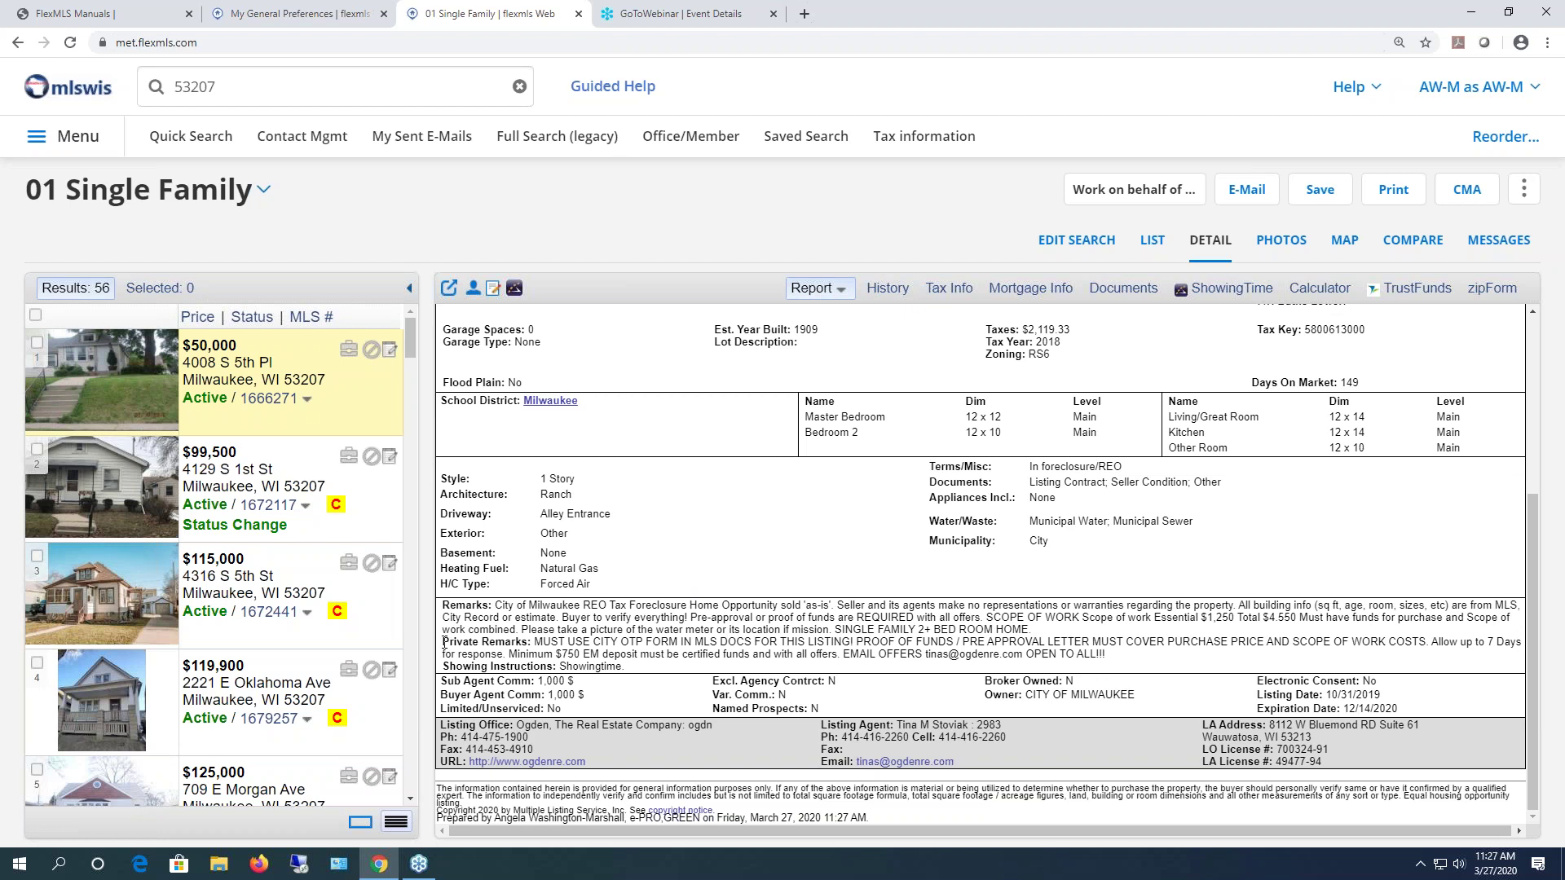
drag(467, 643, 1395, 770)
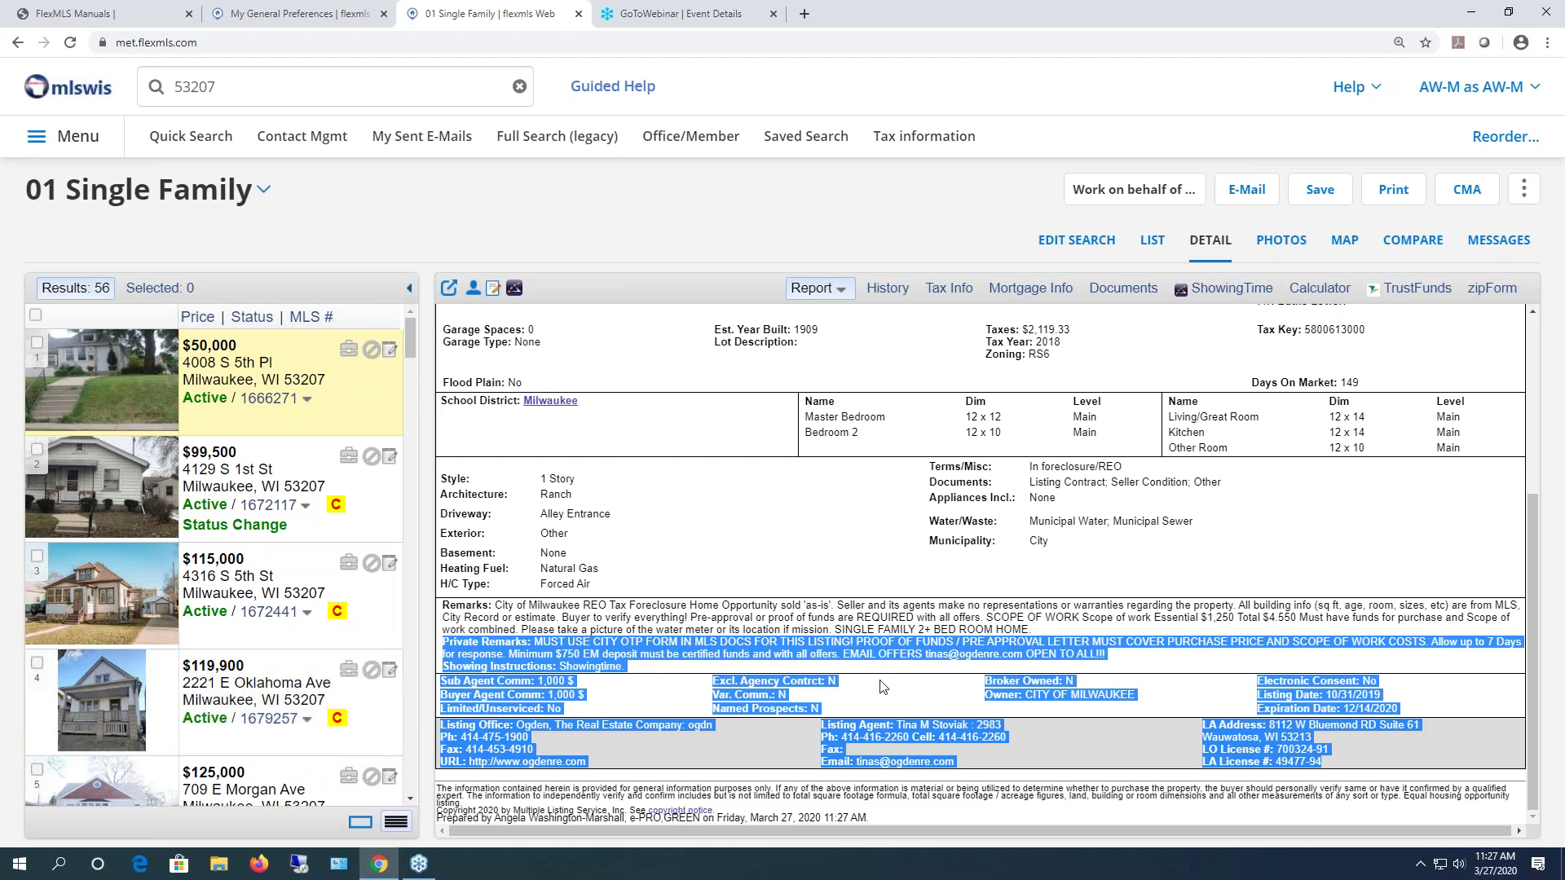
click(905, 622)
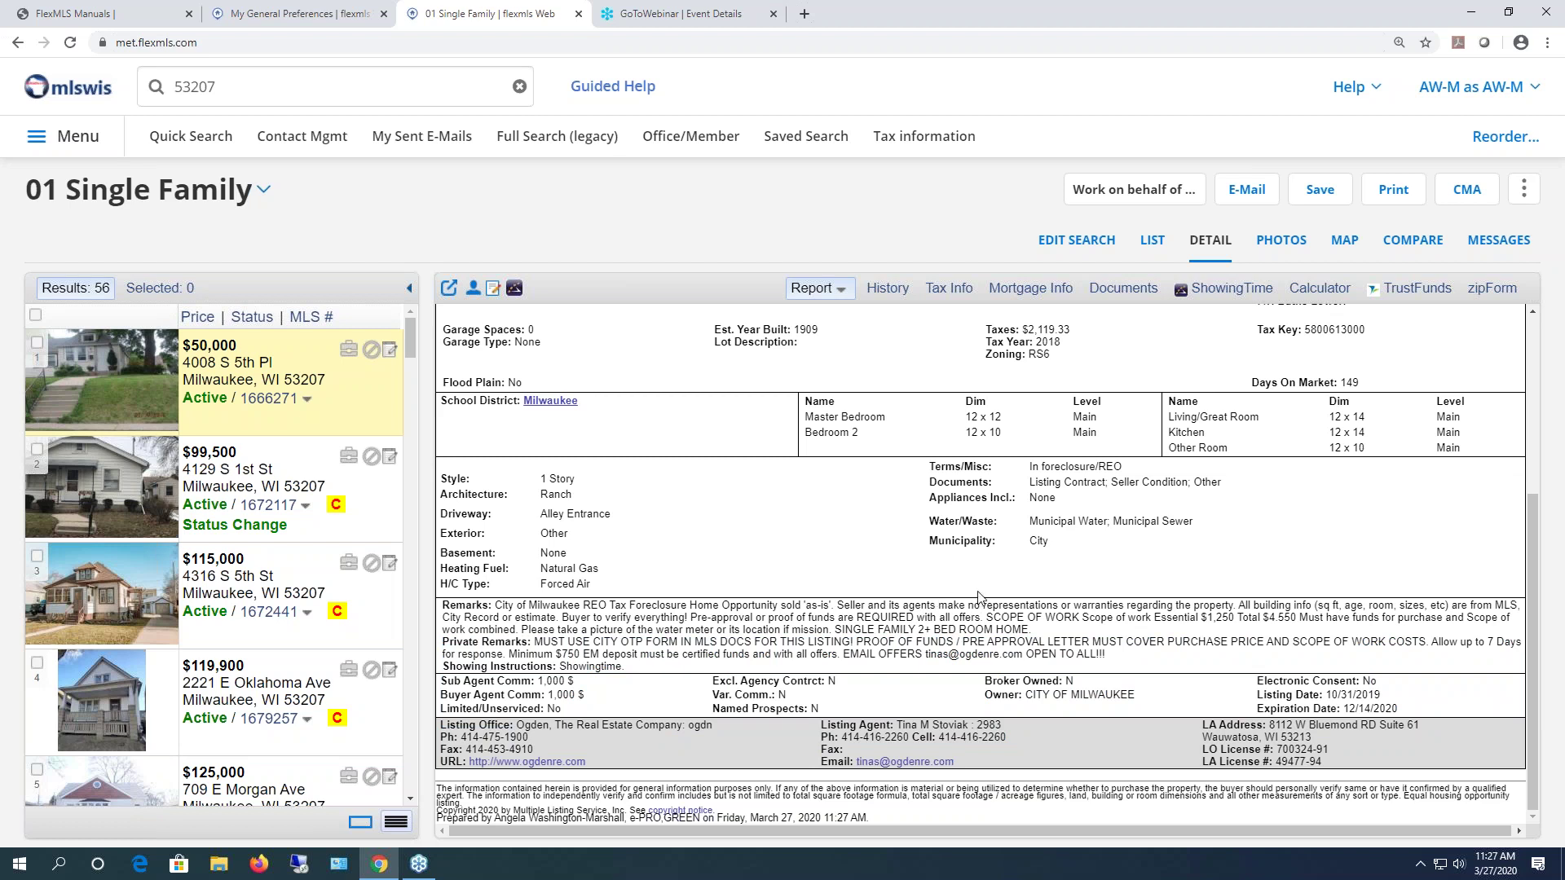
- Show the listing as Full Report Addtl Photos, then its Private version, before returning to General Preferences
click(839, 290)
click(824, 466)
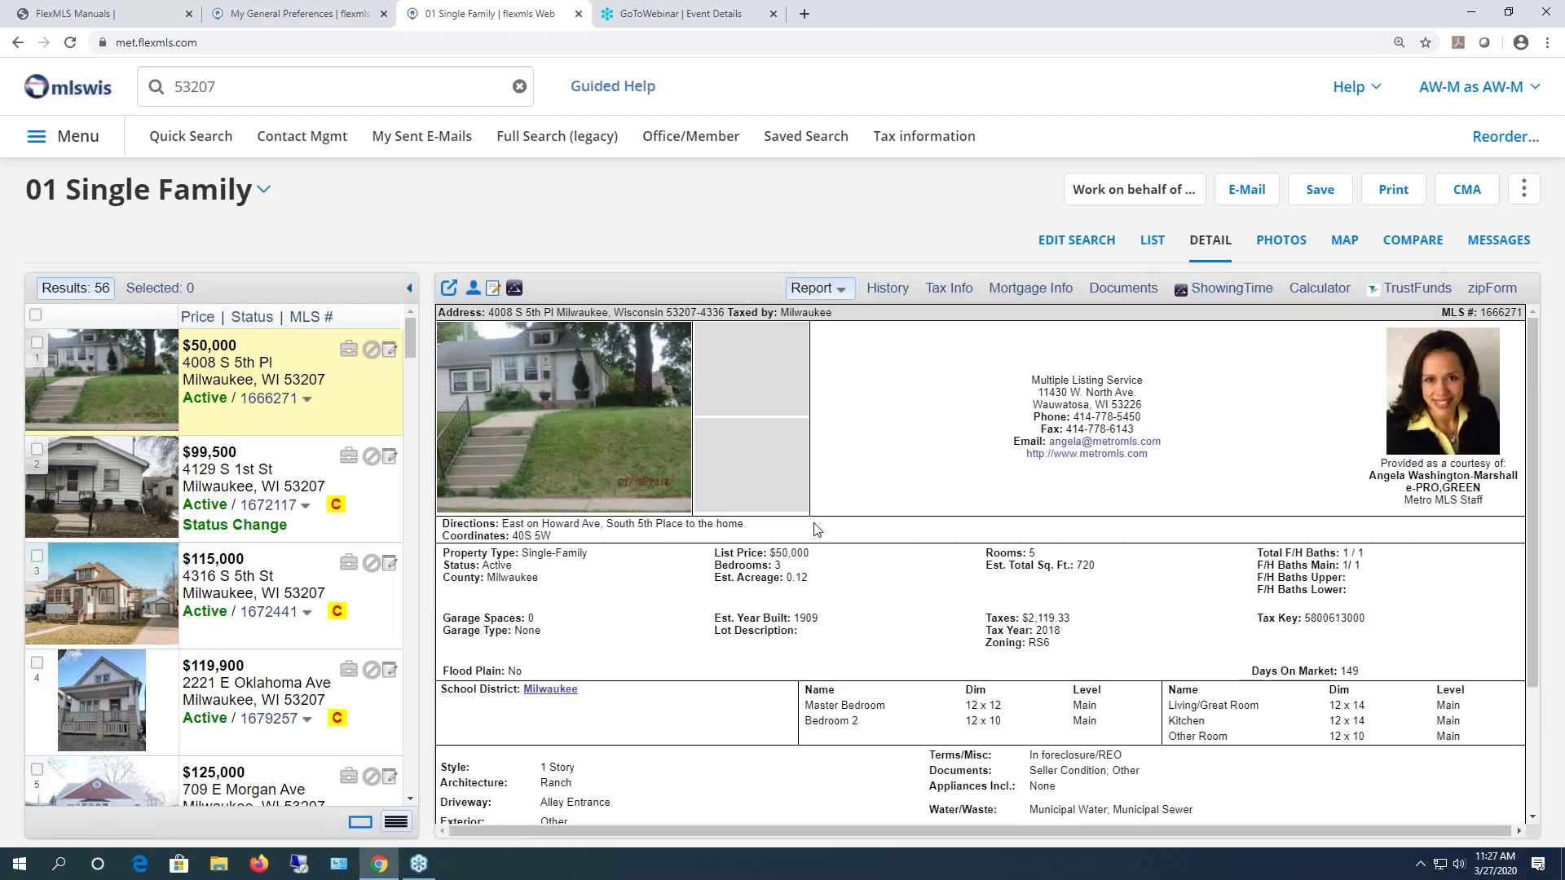
scroll(810, 514, down, 2)
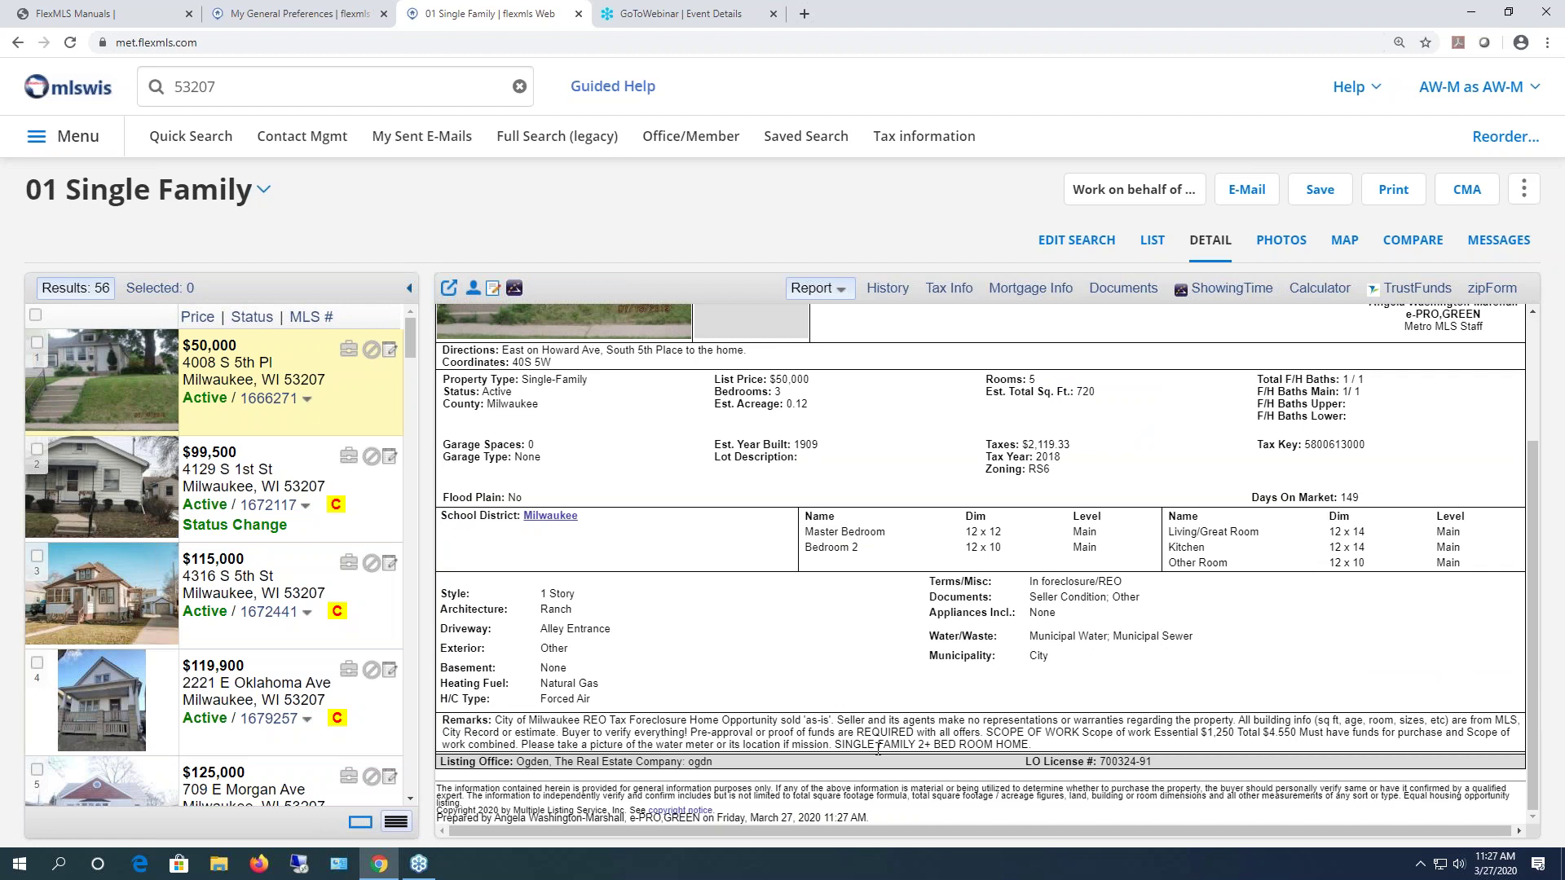
click(850, 297)
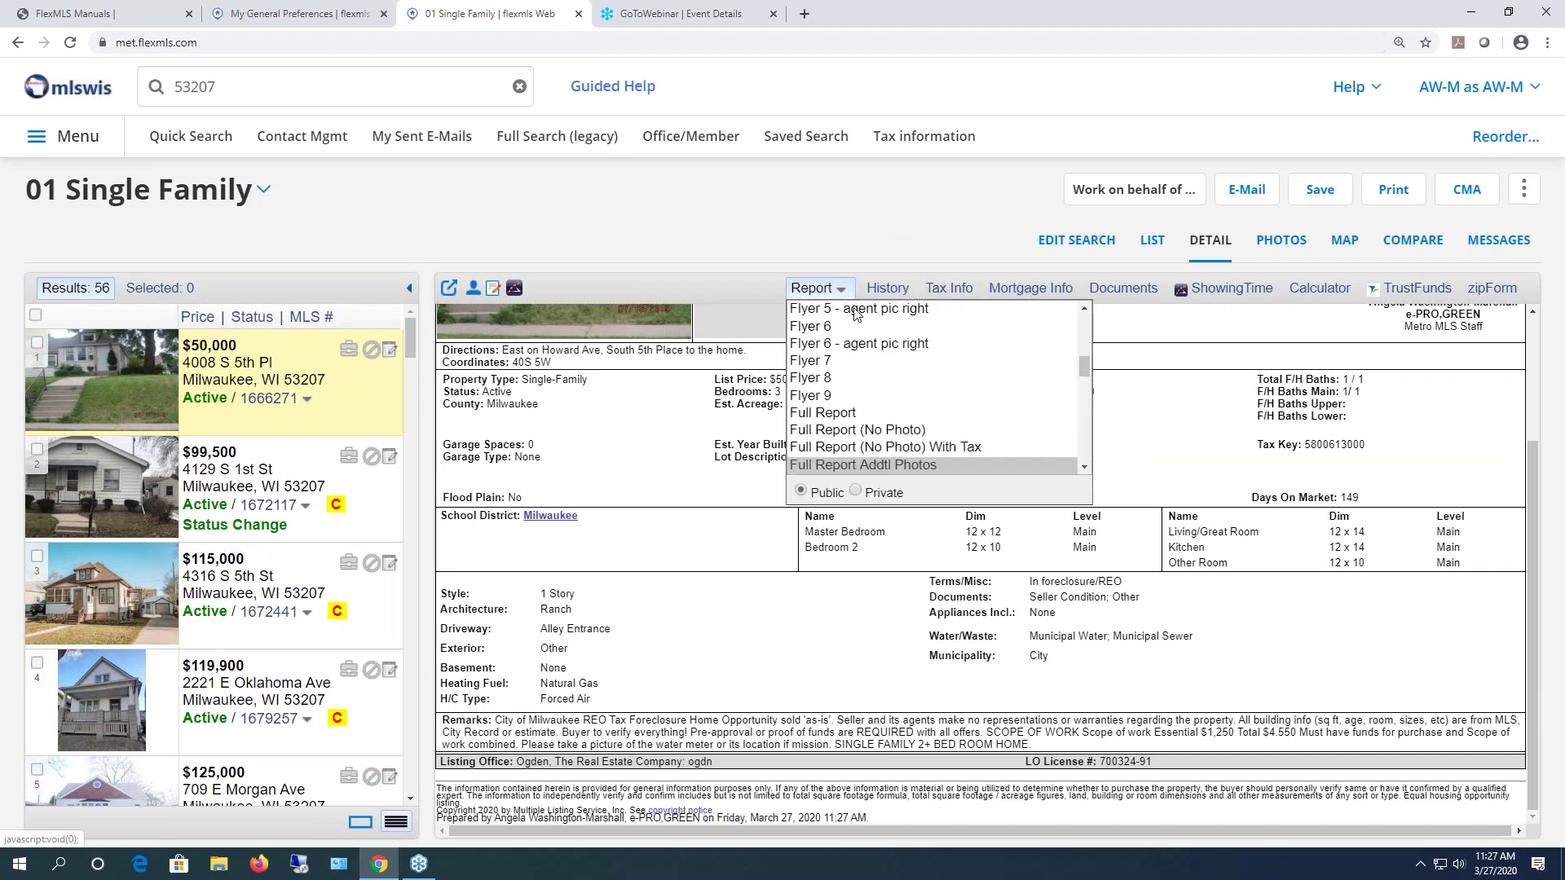
click(854, 490)
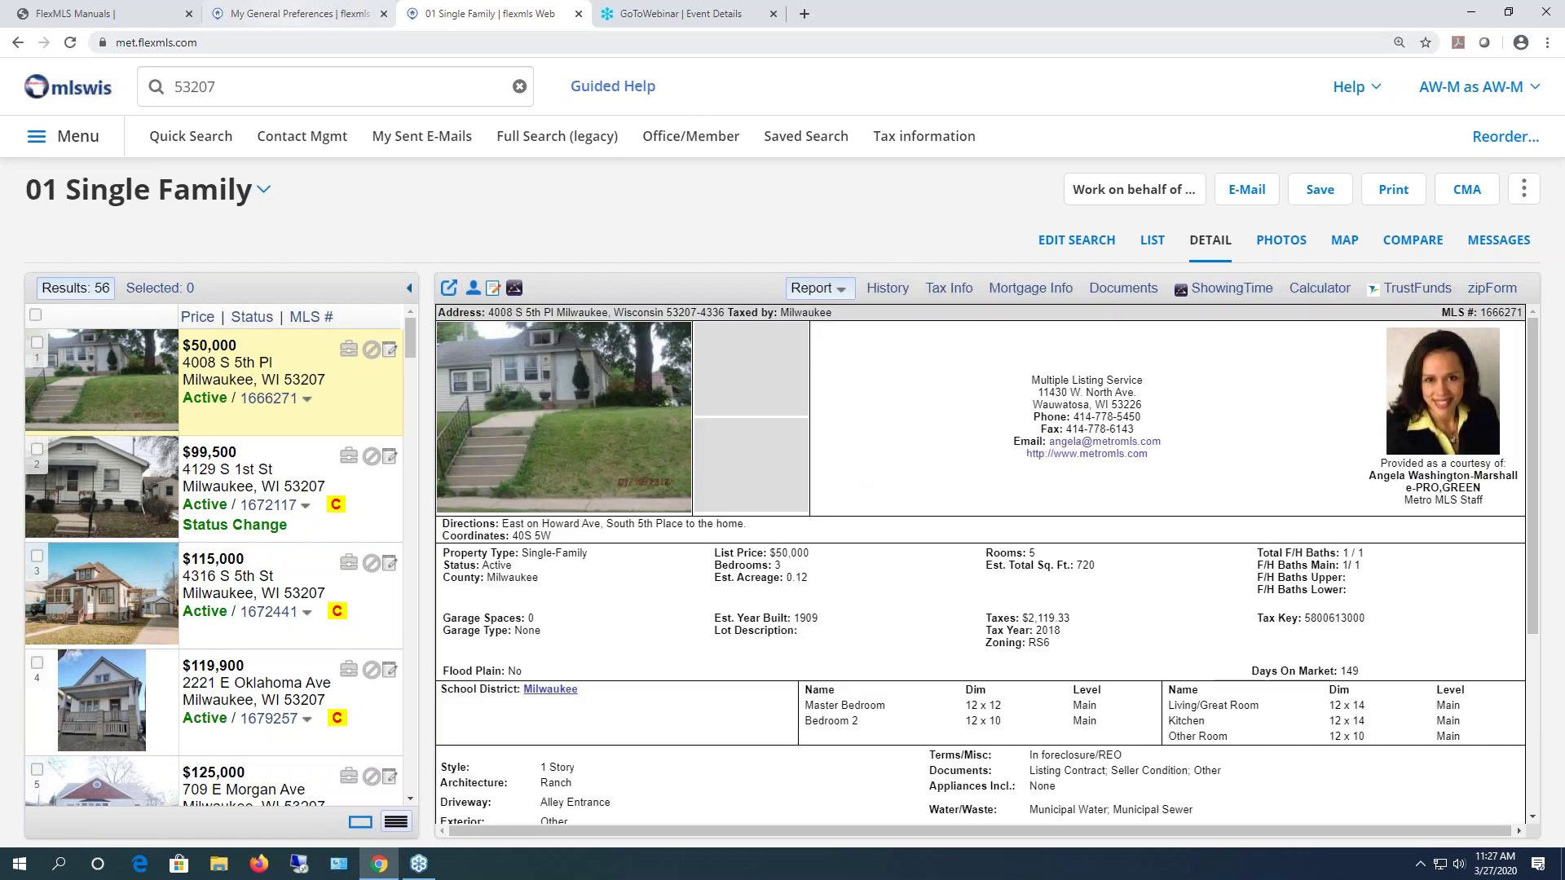
click(274, 14)
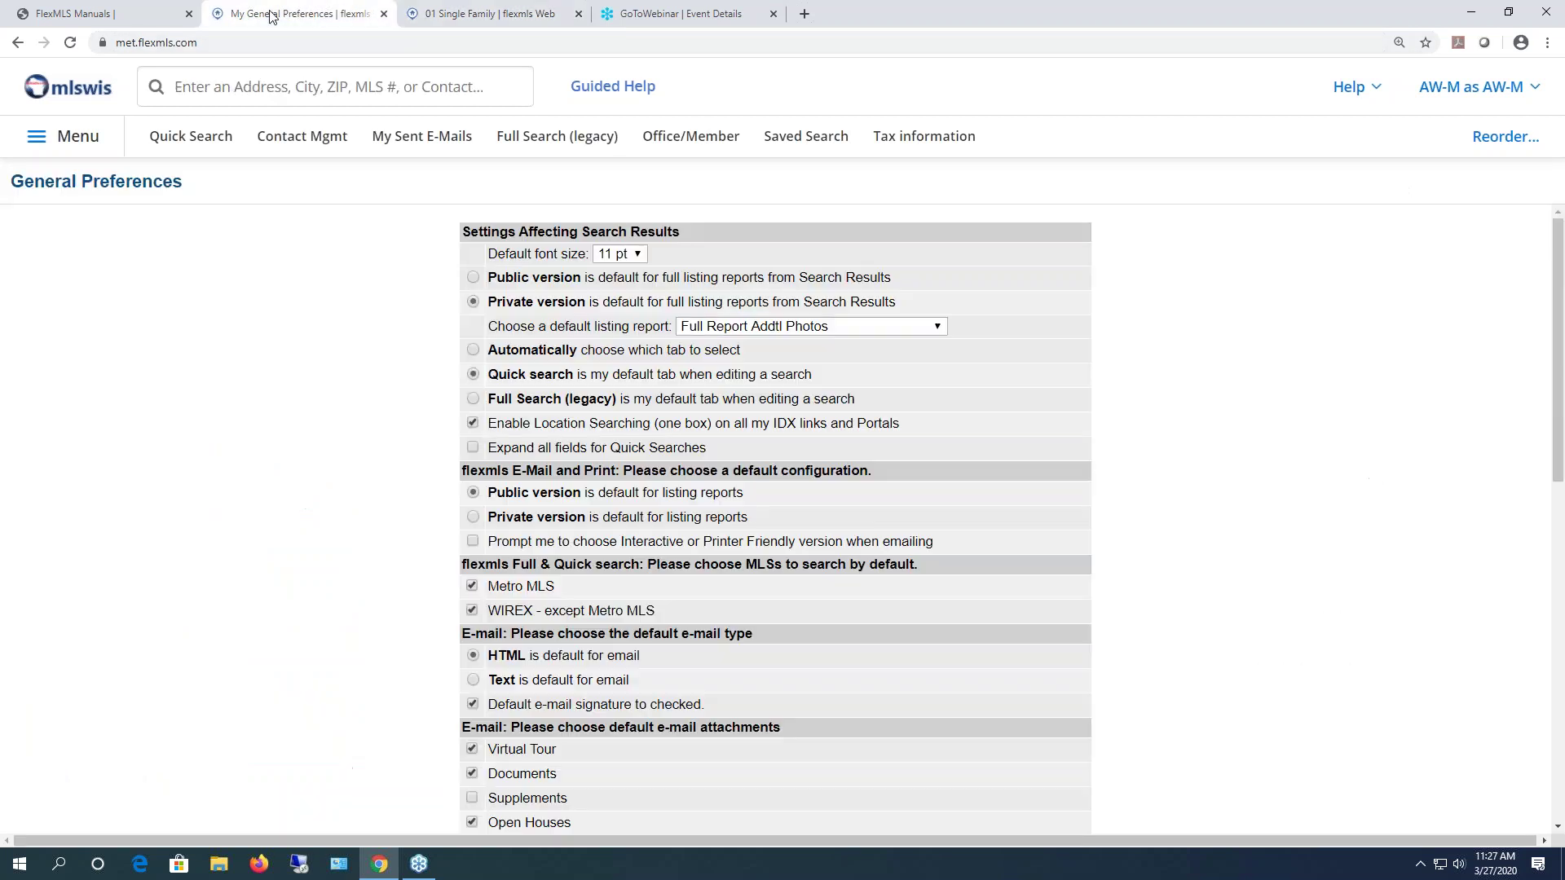
click(473, 303)
click(466, 14)
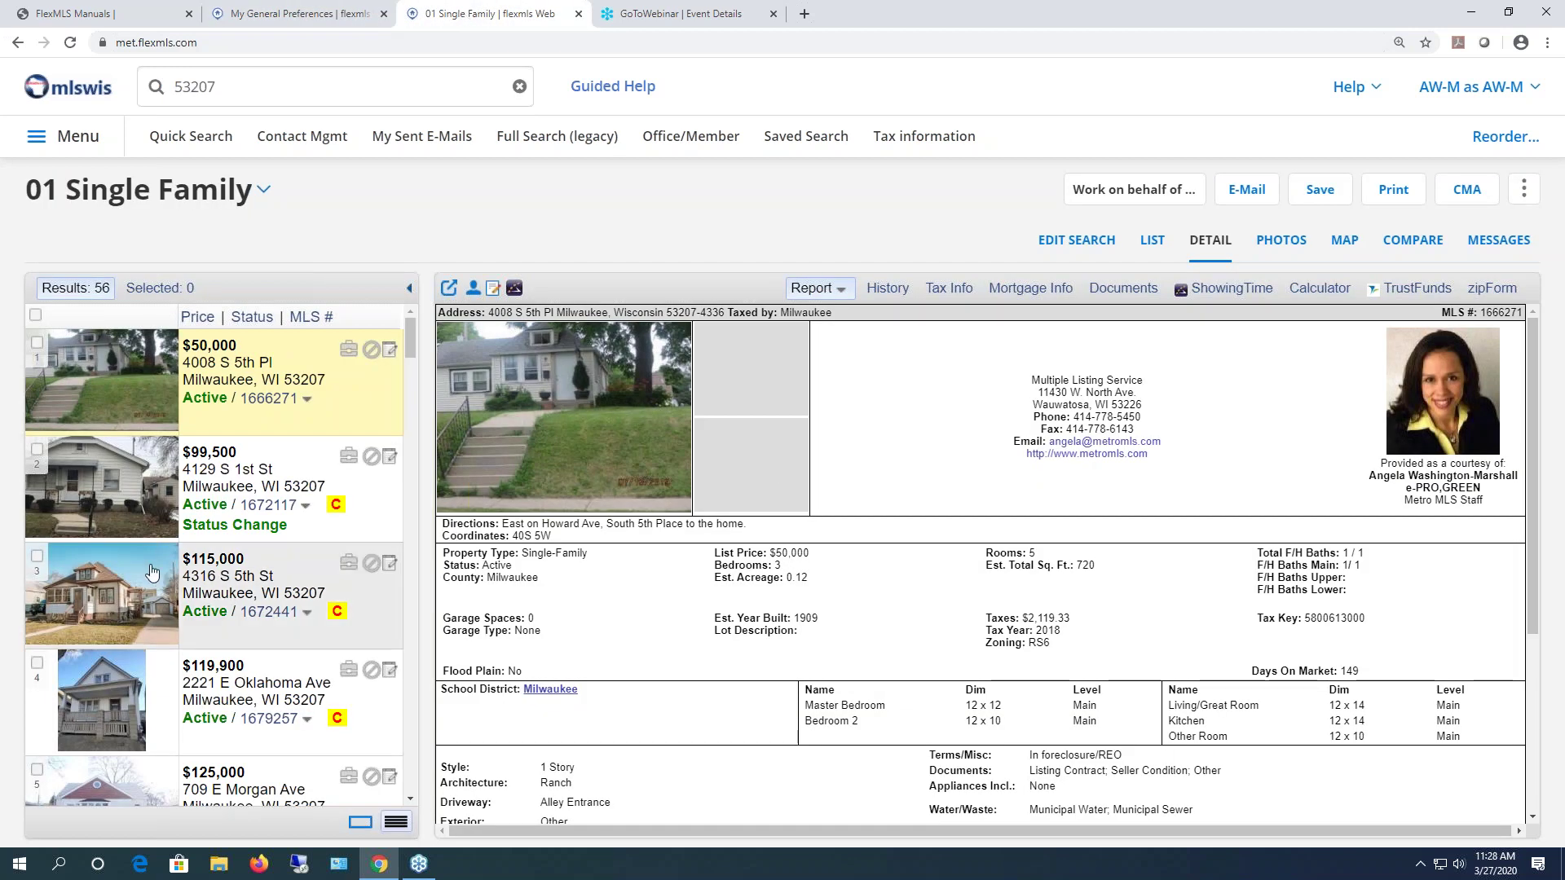
click(401, 643)
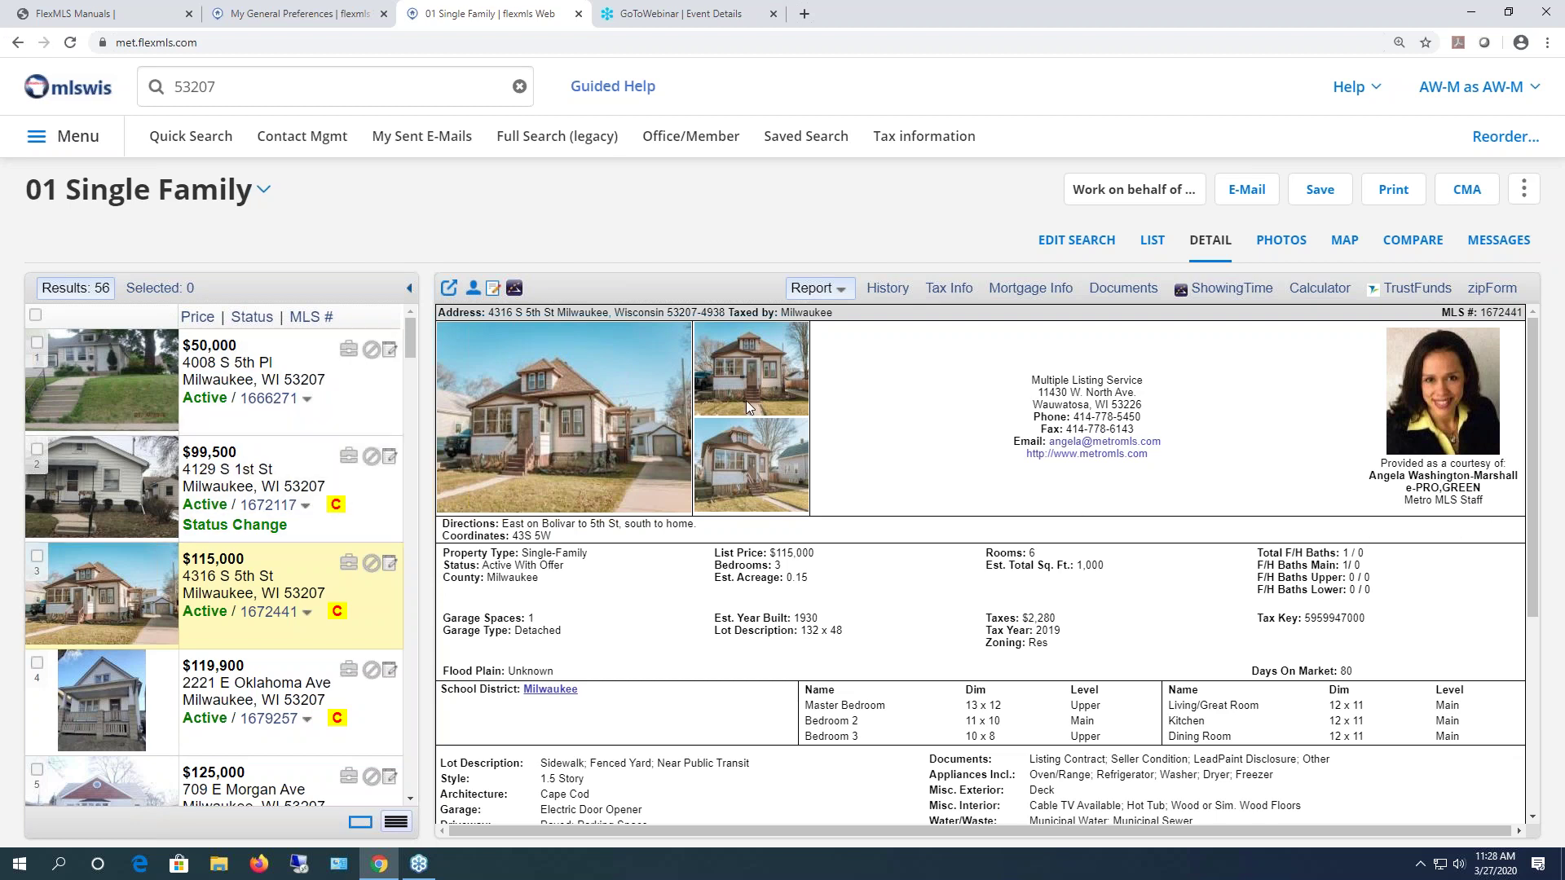
scroll(745, 400, down, 2)
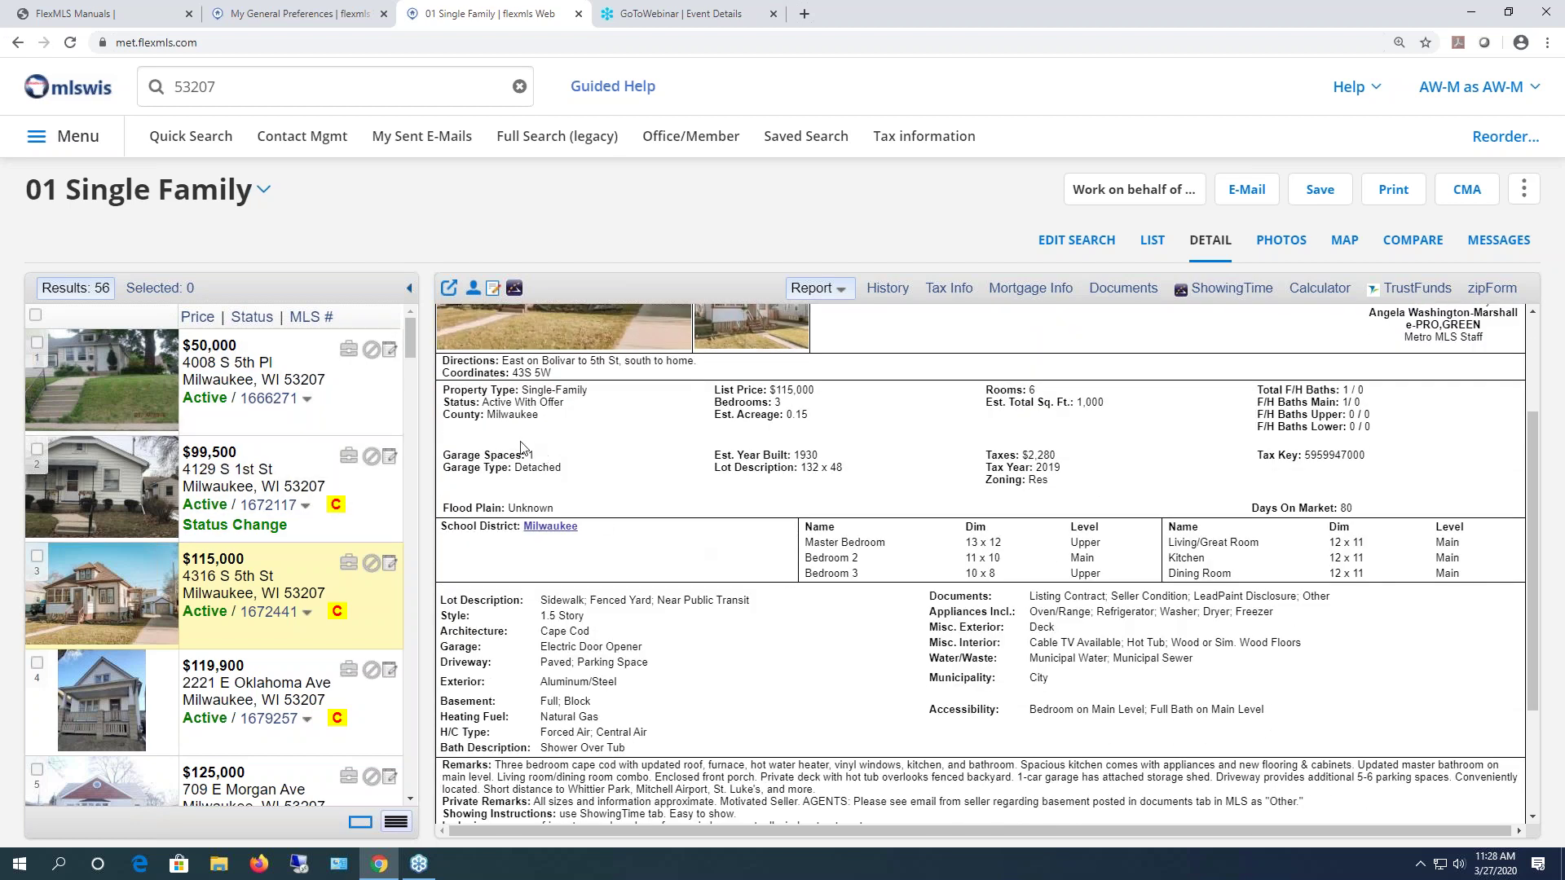
scroll(1377, 505, down, 2)
scroll(1392, 526, up, 4)
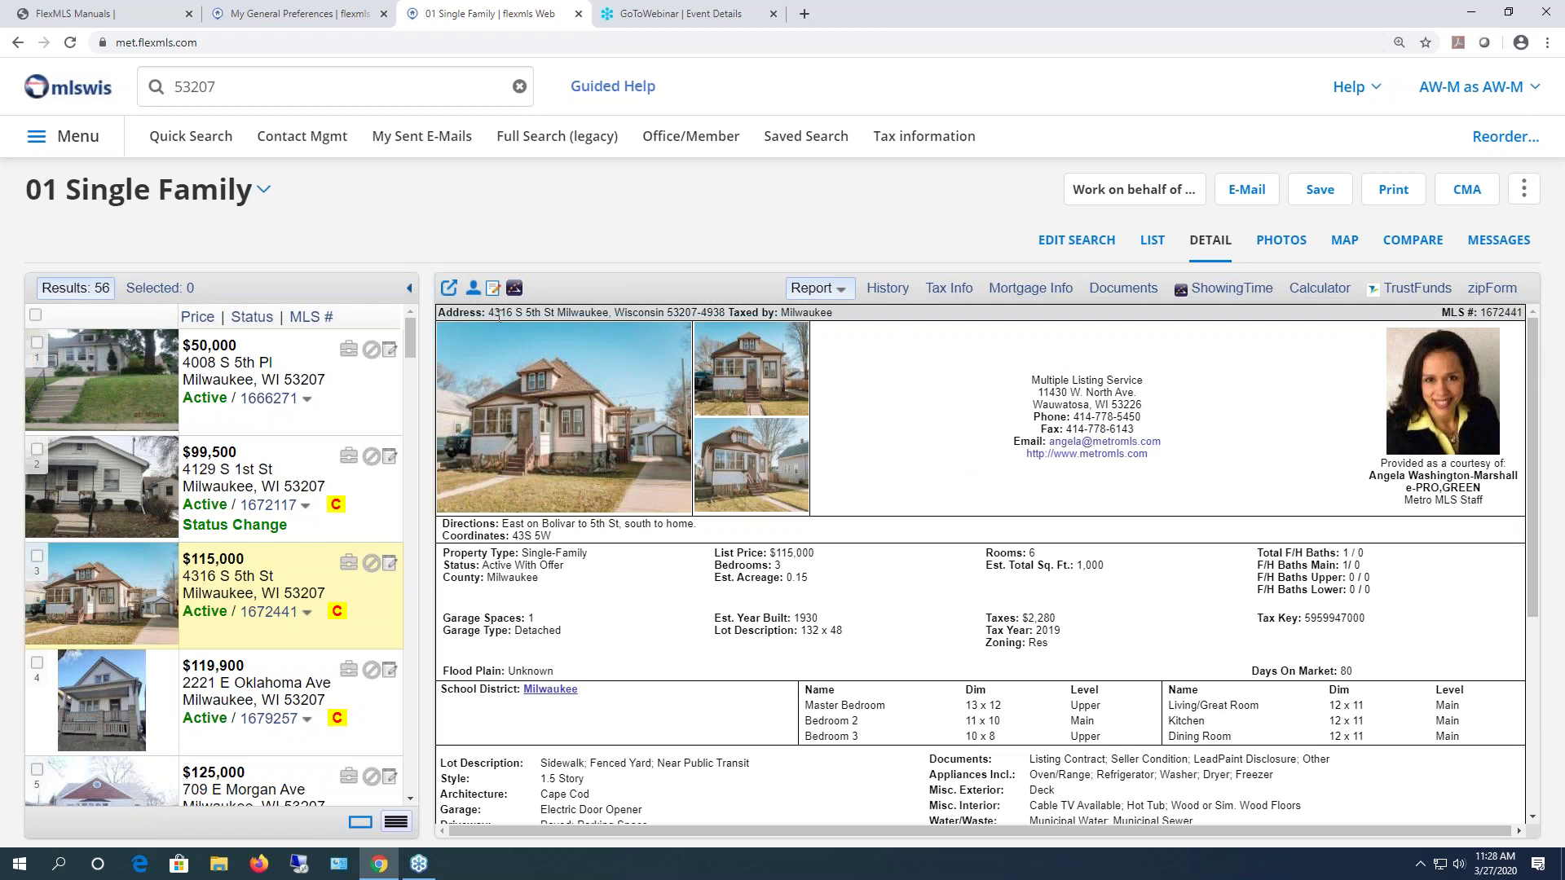
drag(487, 314, 869, 356)
click(869, 356)
- Highlight the Multiple Listing Service office address in the report
scroll(699, 400, down, 1)
scroll(700, 399, up, 1)
drag(1254, 384, 1257, 412)
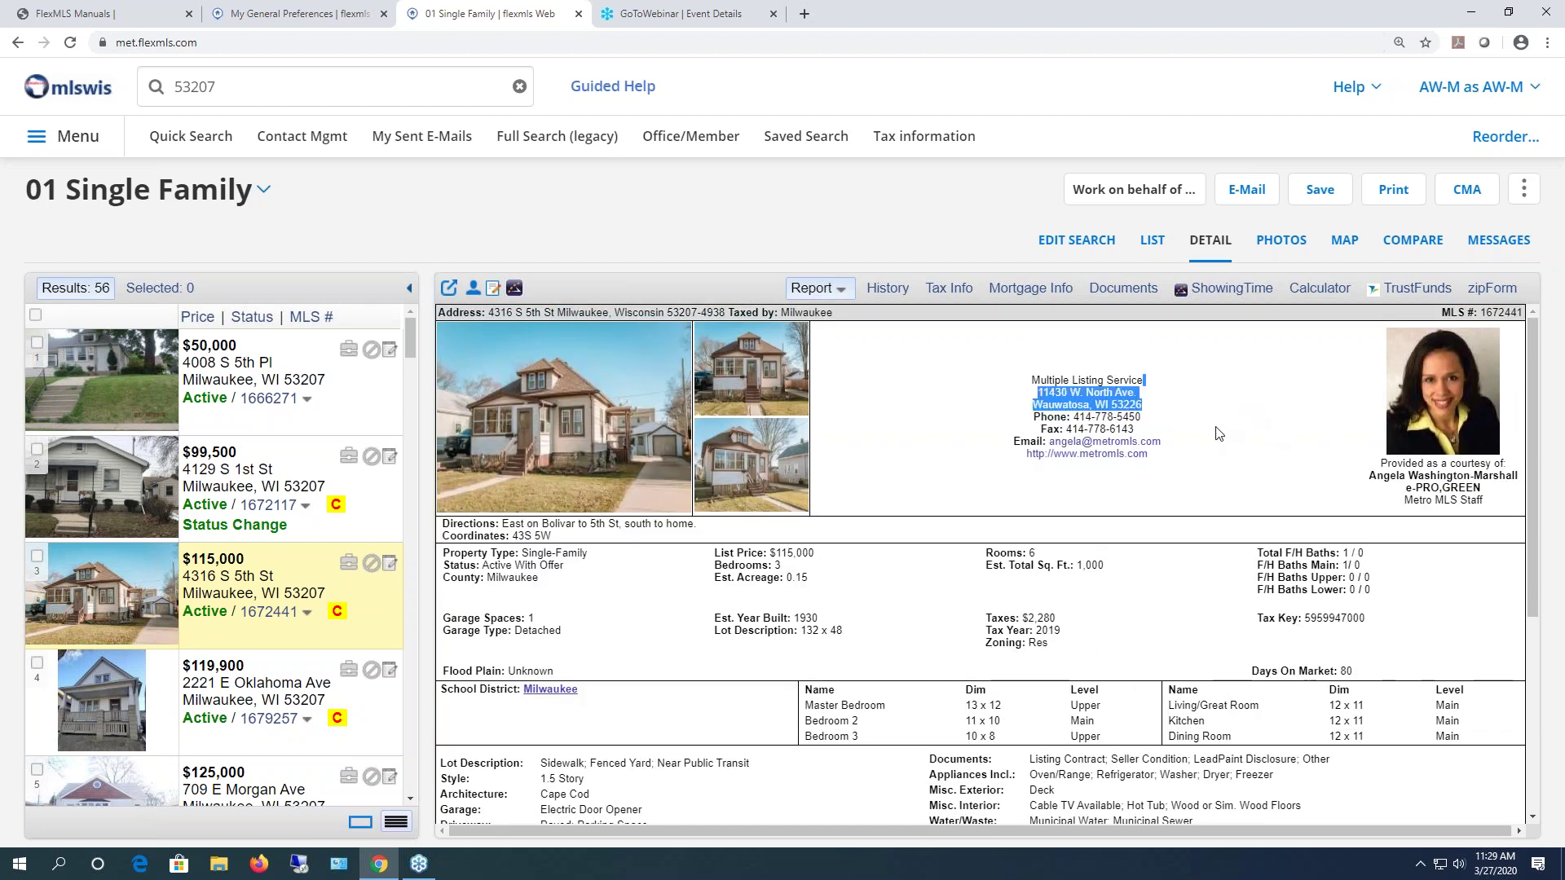
click(996, 402)
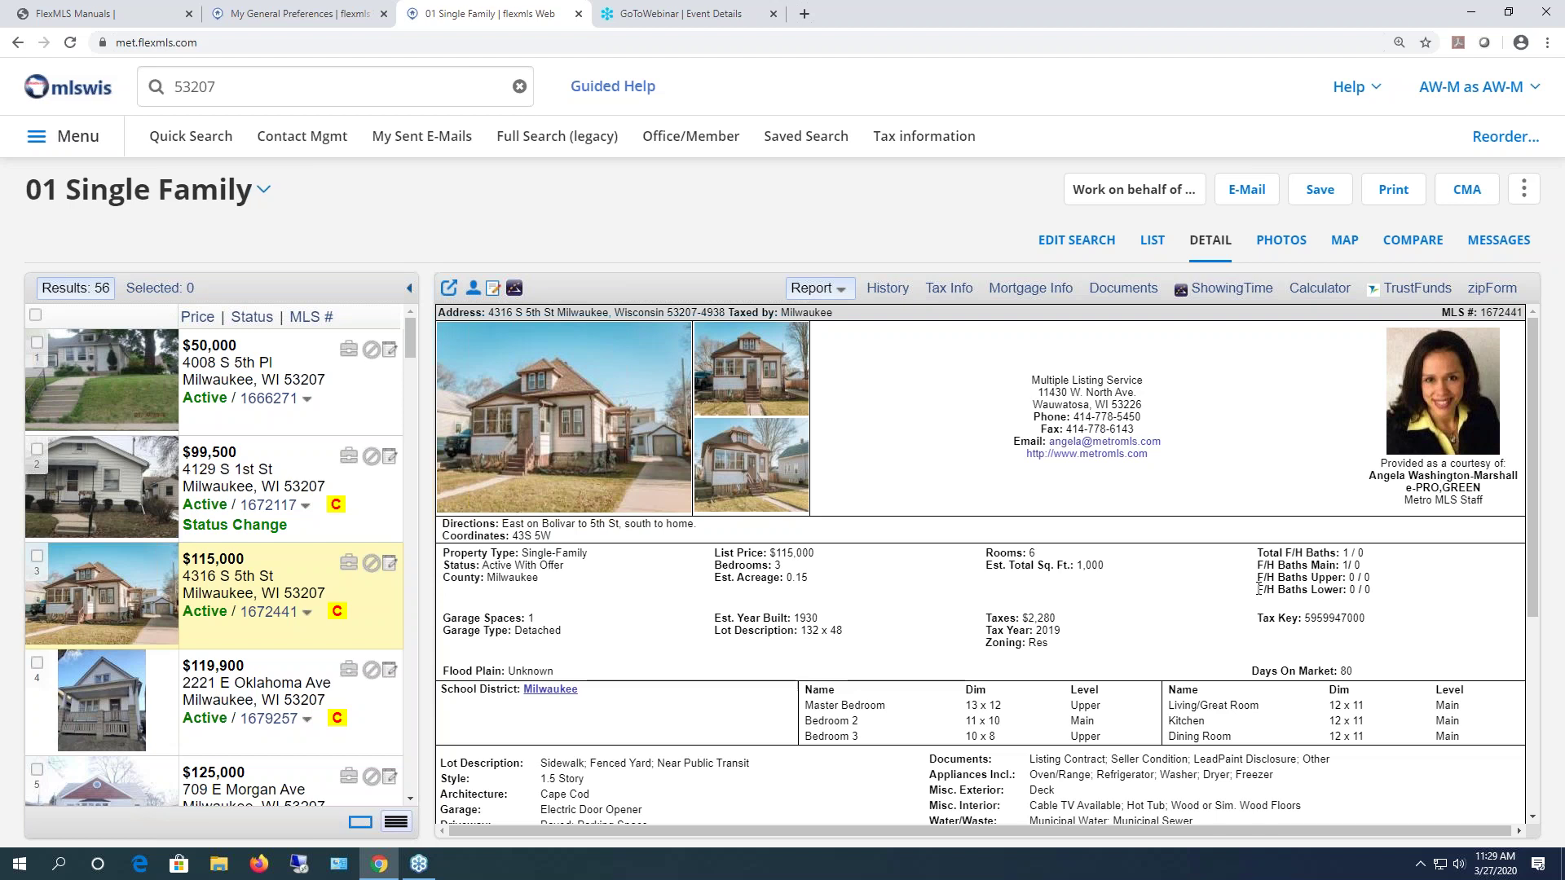
- Back in General Preferences, review the default listing report list, keeping Full Report Addtl Photos
click(269, 14)
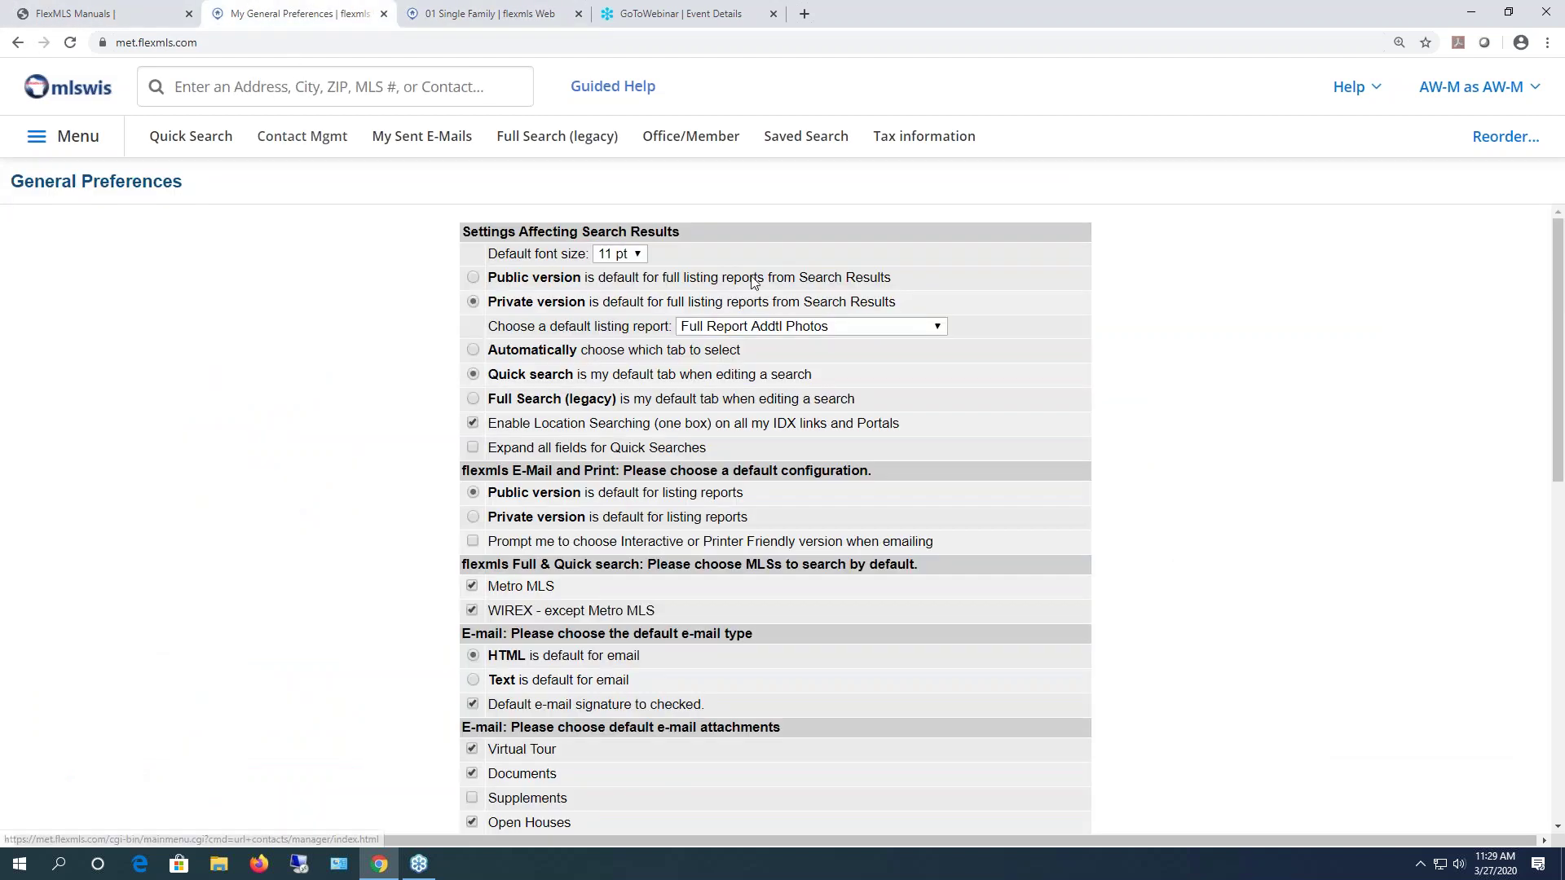
click(936, 327)
mouse_move(944, 442)
mouse_down()
mouse_move(955, 401)
mouse_move(937, 355)
mouse_move(936, 551)
mouse_move(961, 444)
mouse_up()
click(1359, 342)
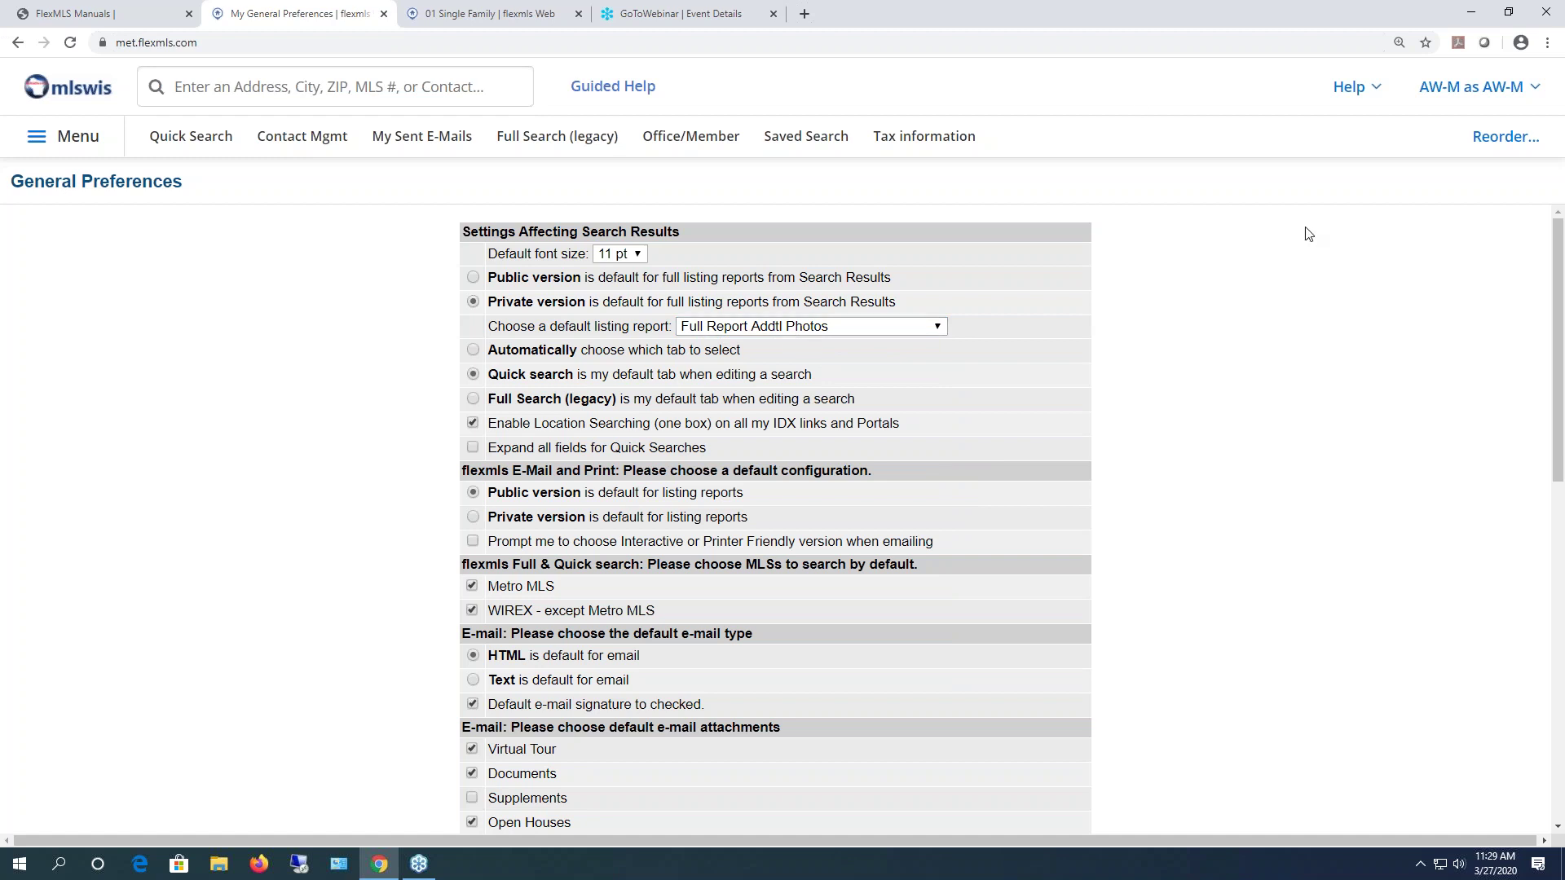
- Show the 01 Single Family listing as the All Photos Full Report, then return to General Preferences
click(464, 14)
click(839, 290)
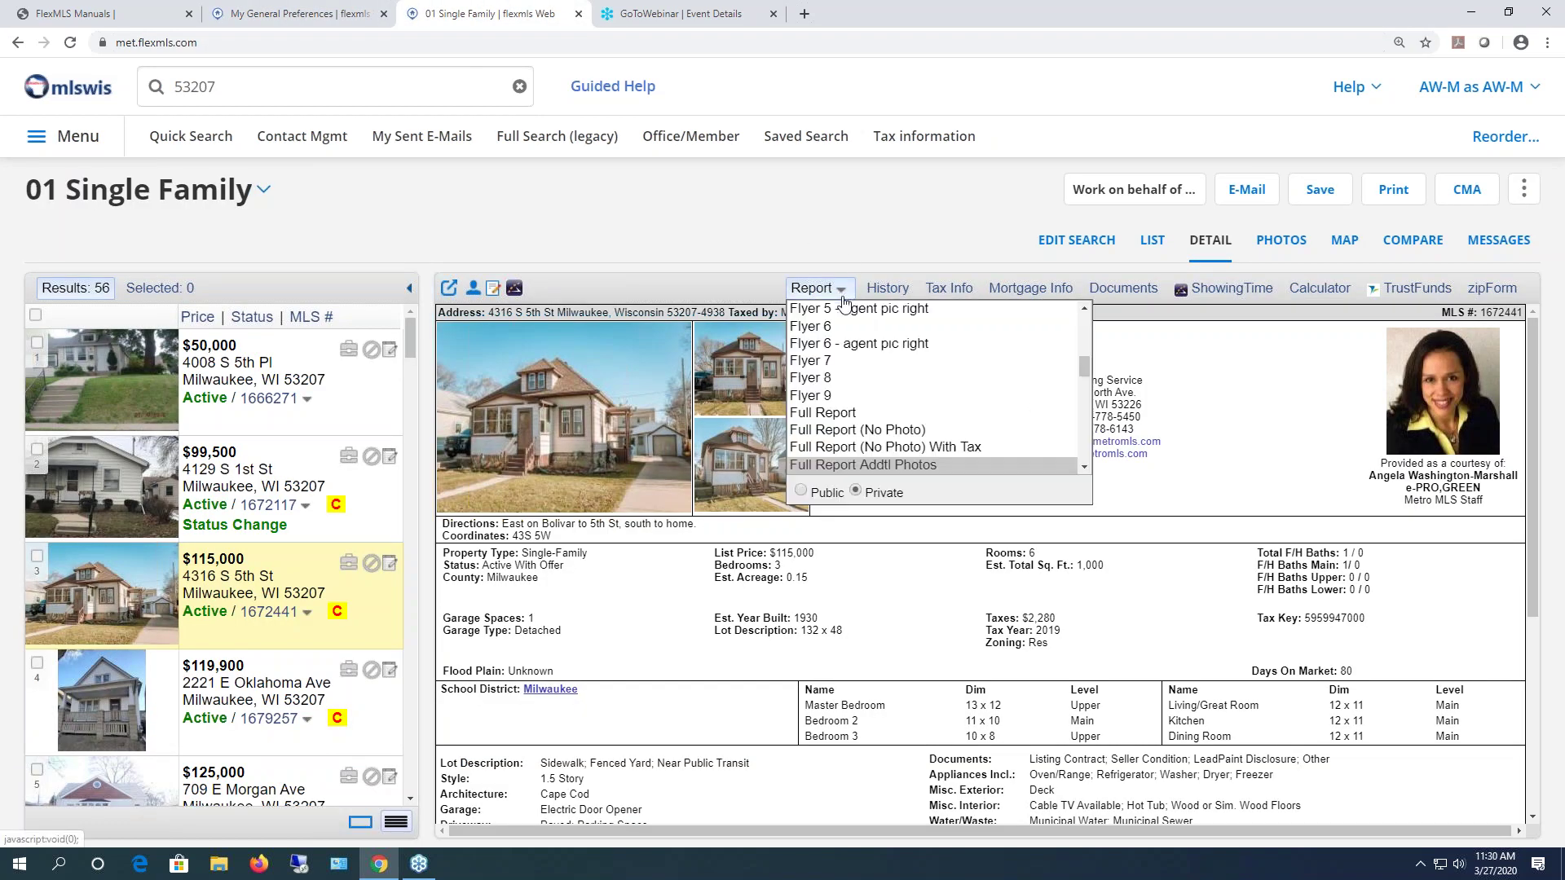
drag(1087, 371, 1087, 331)
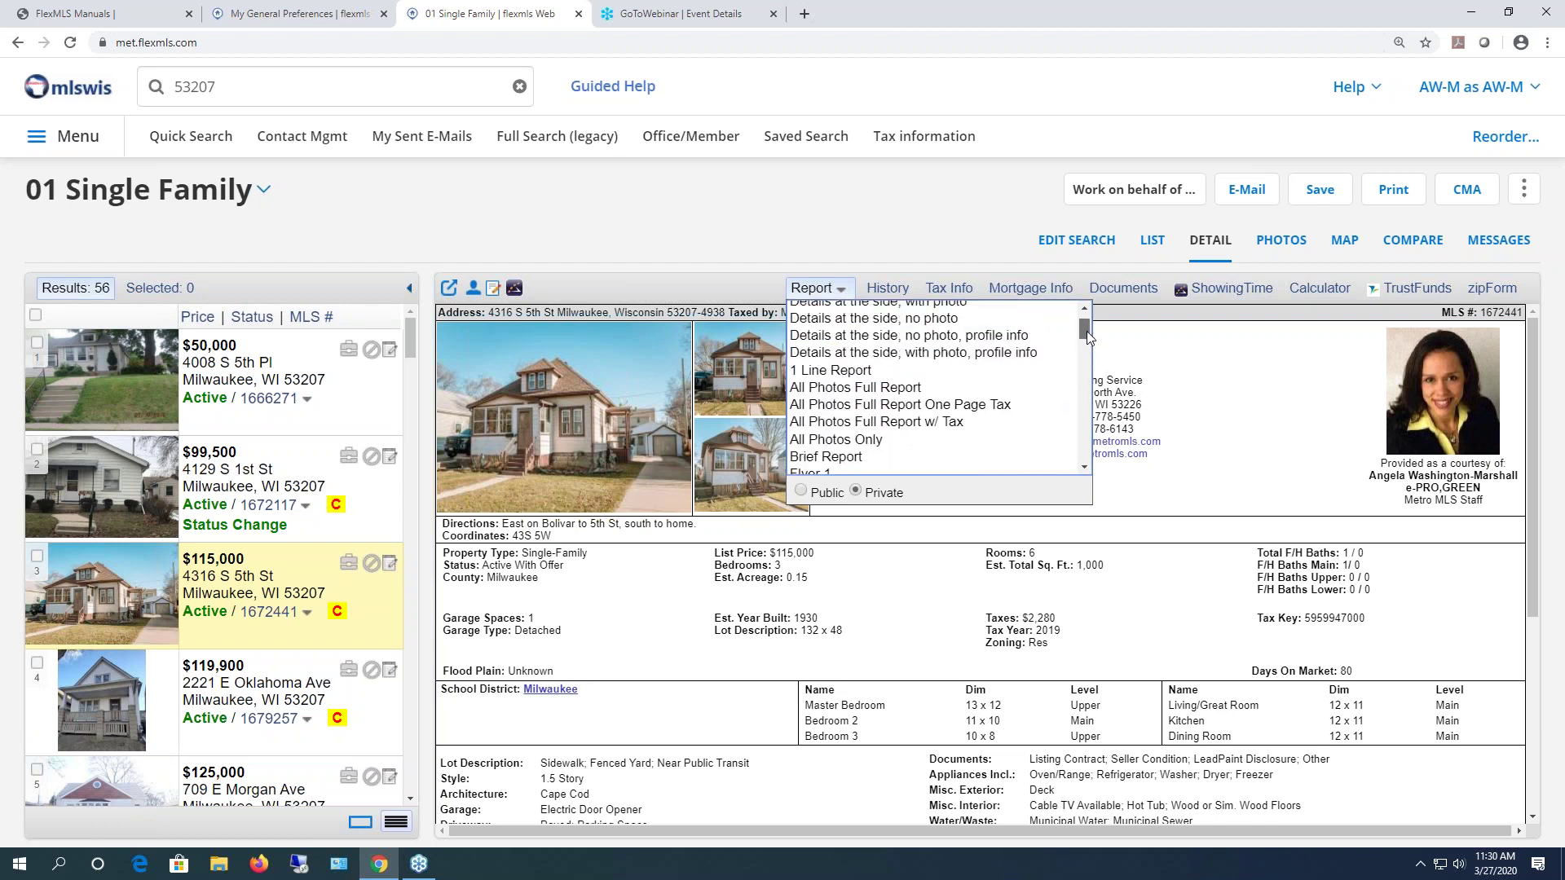
click(894, 391)
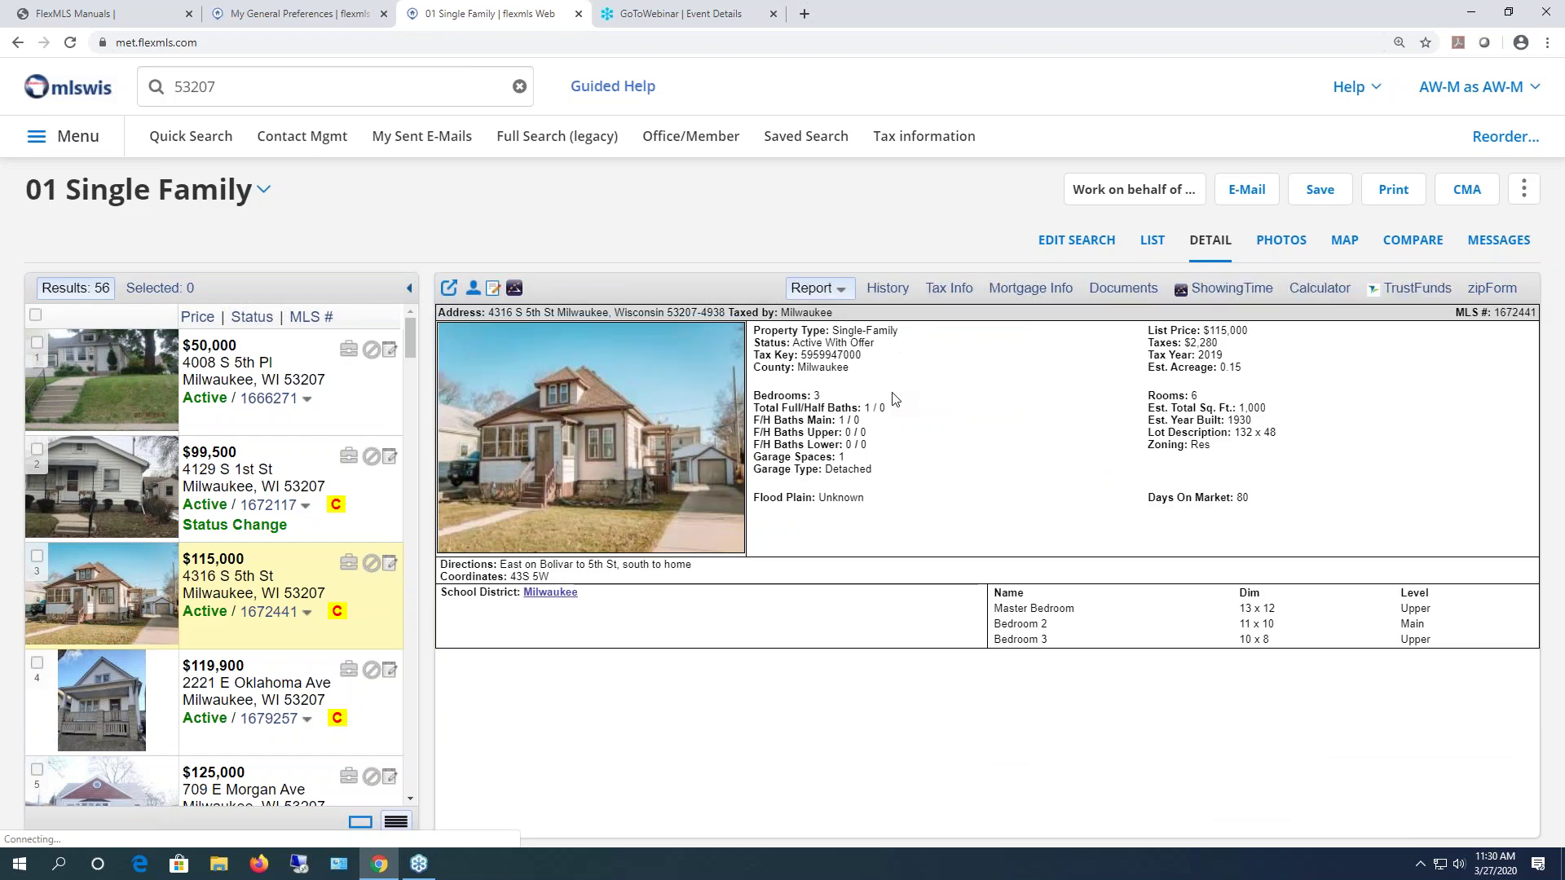
scroll(847, 404, down, 2)
scroll(847, 400, down, 15)
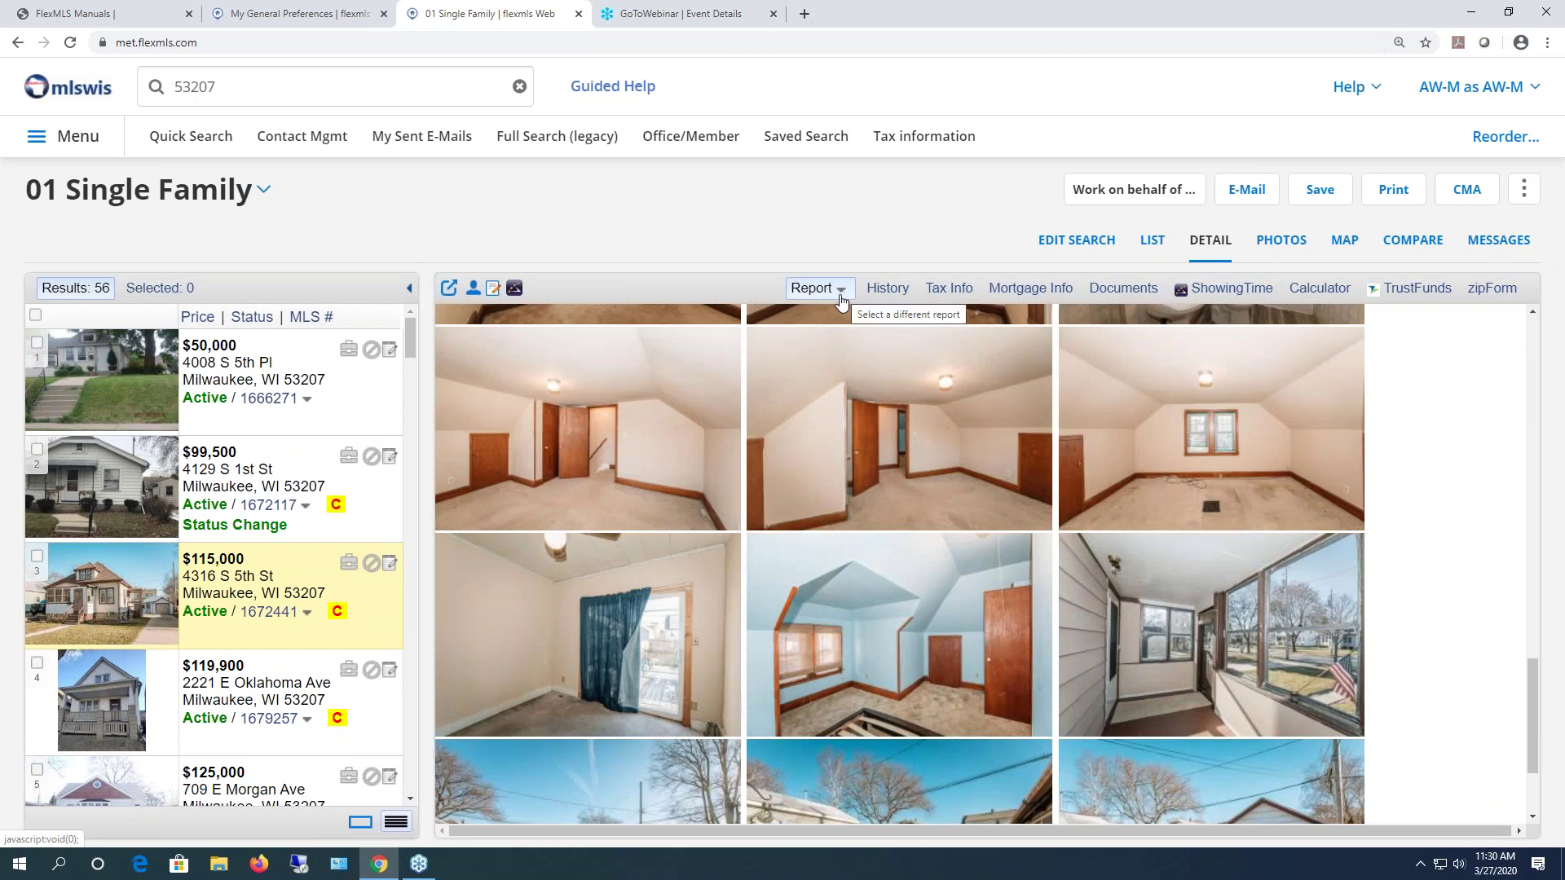
scroll(818, 325, up, 5)
click(829, 292)
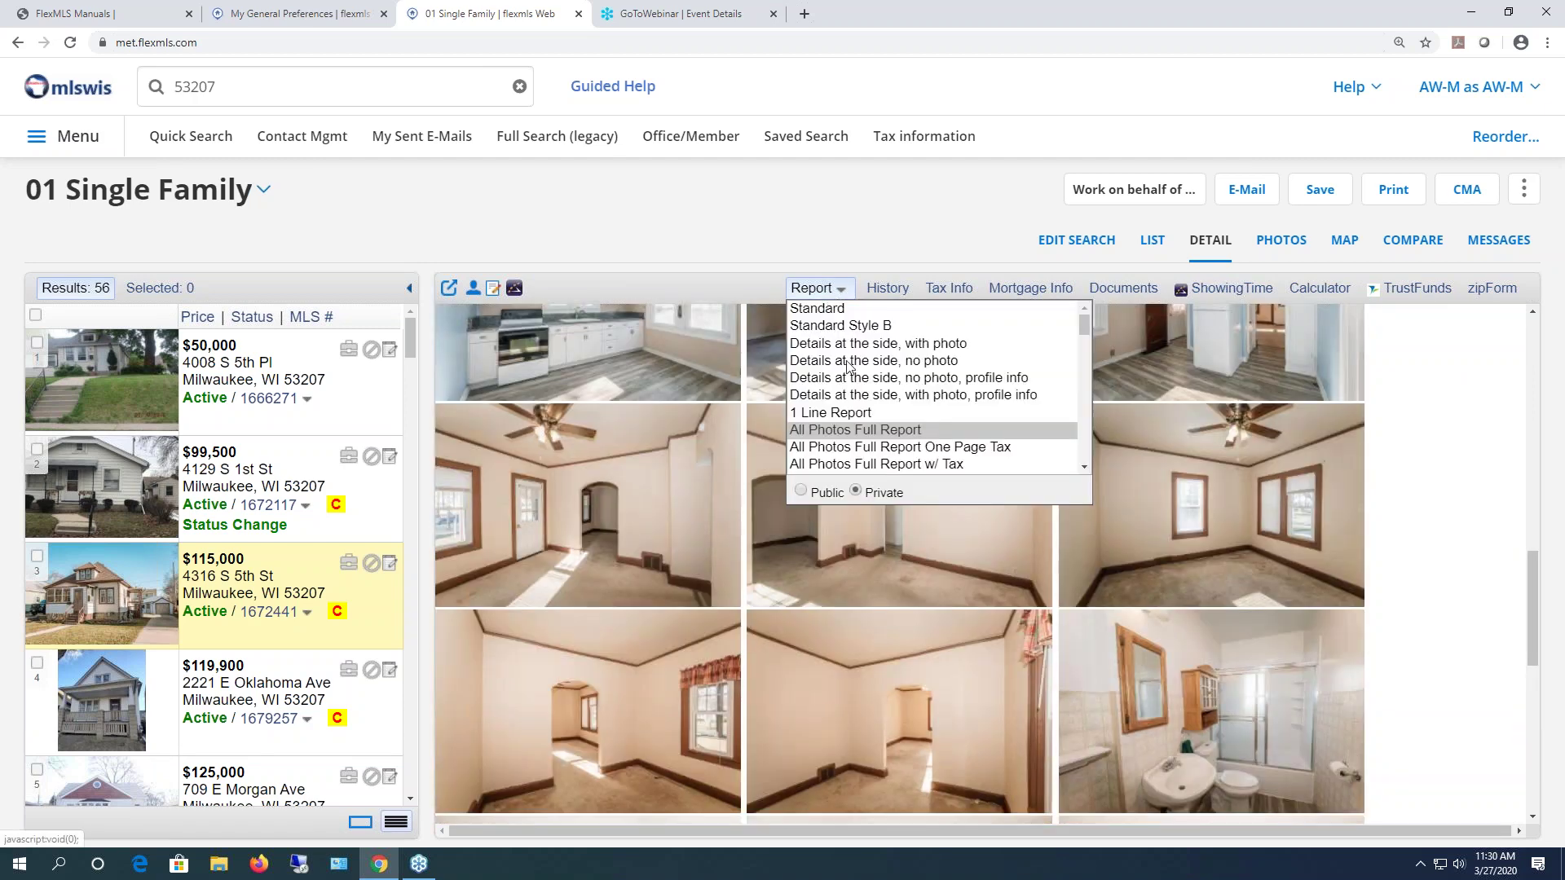
click(313, 18)
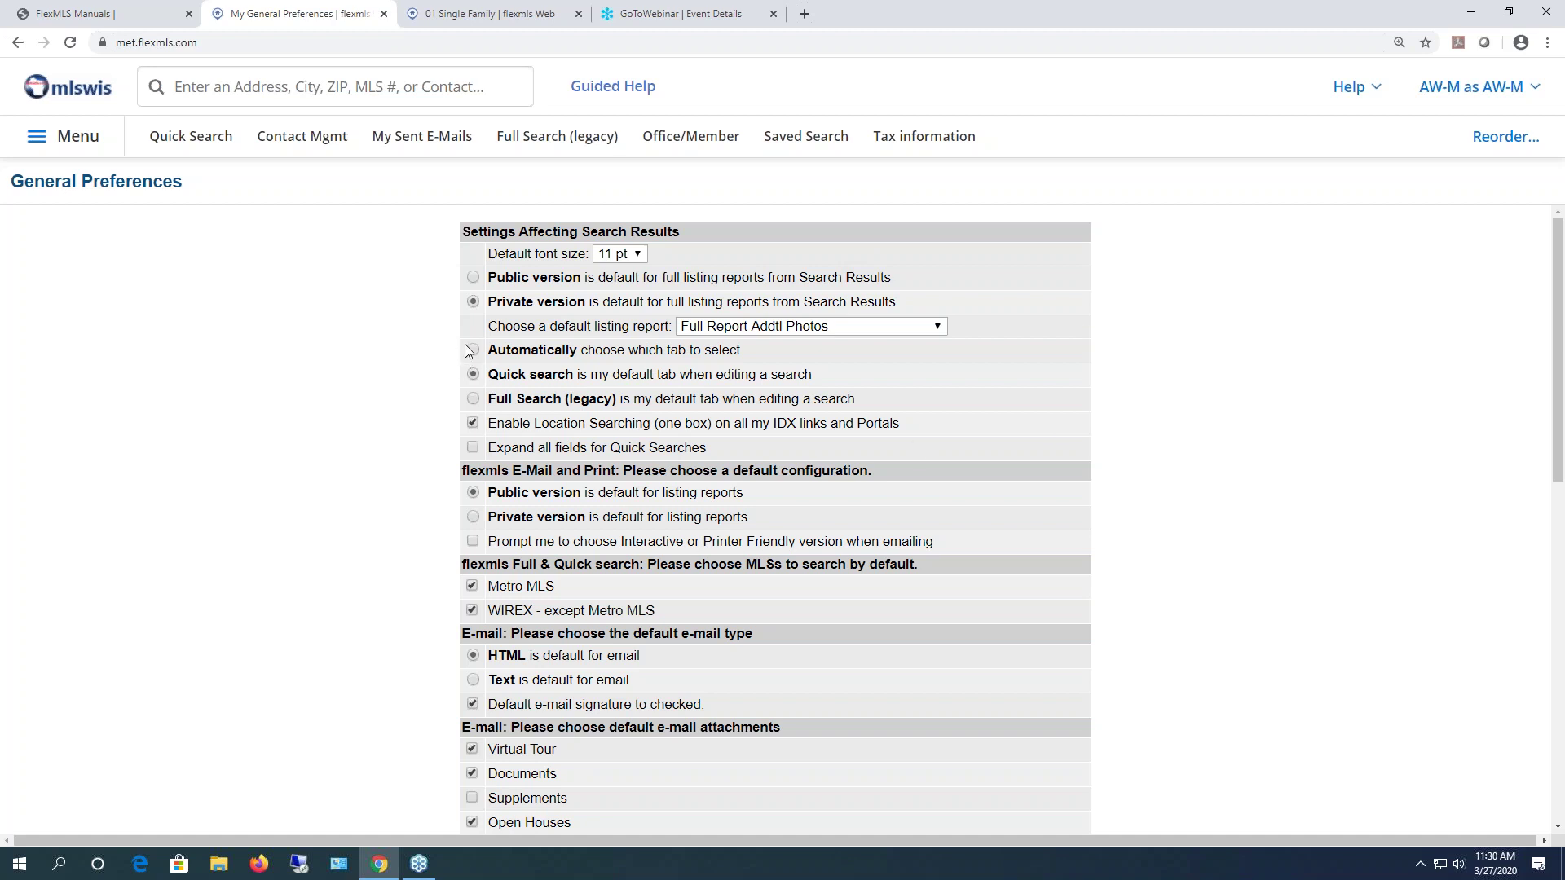
- Highlight the 'Automatically choose which tab to select' option, then return to the 01 Single Family results
drag(756, 352, 497, 353)
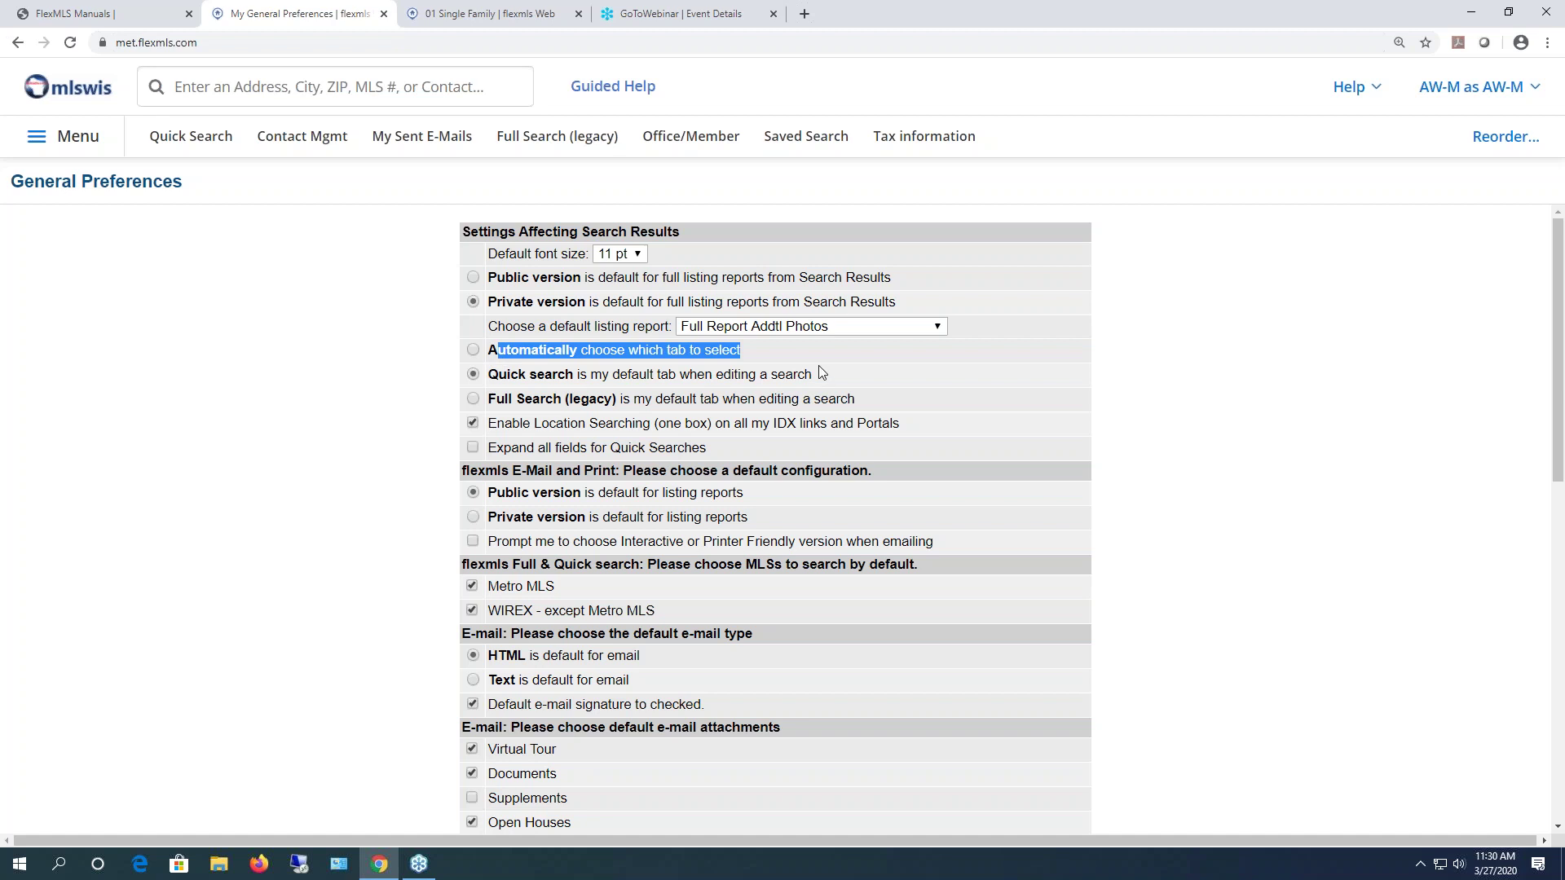
click(941, 383)
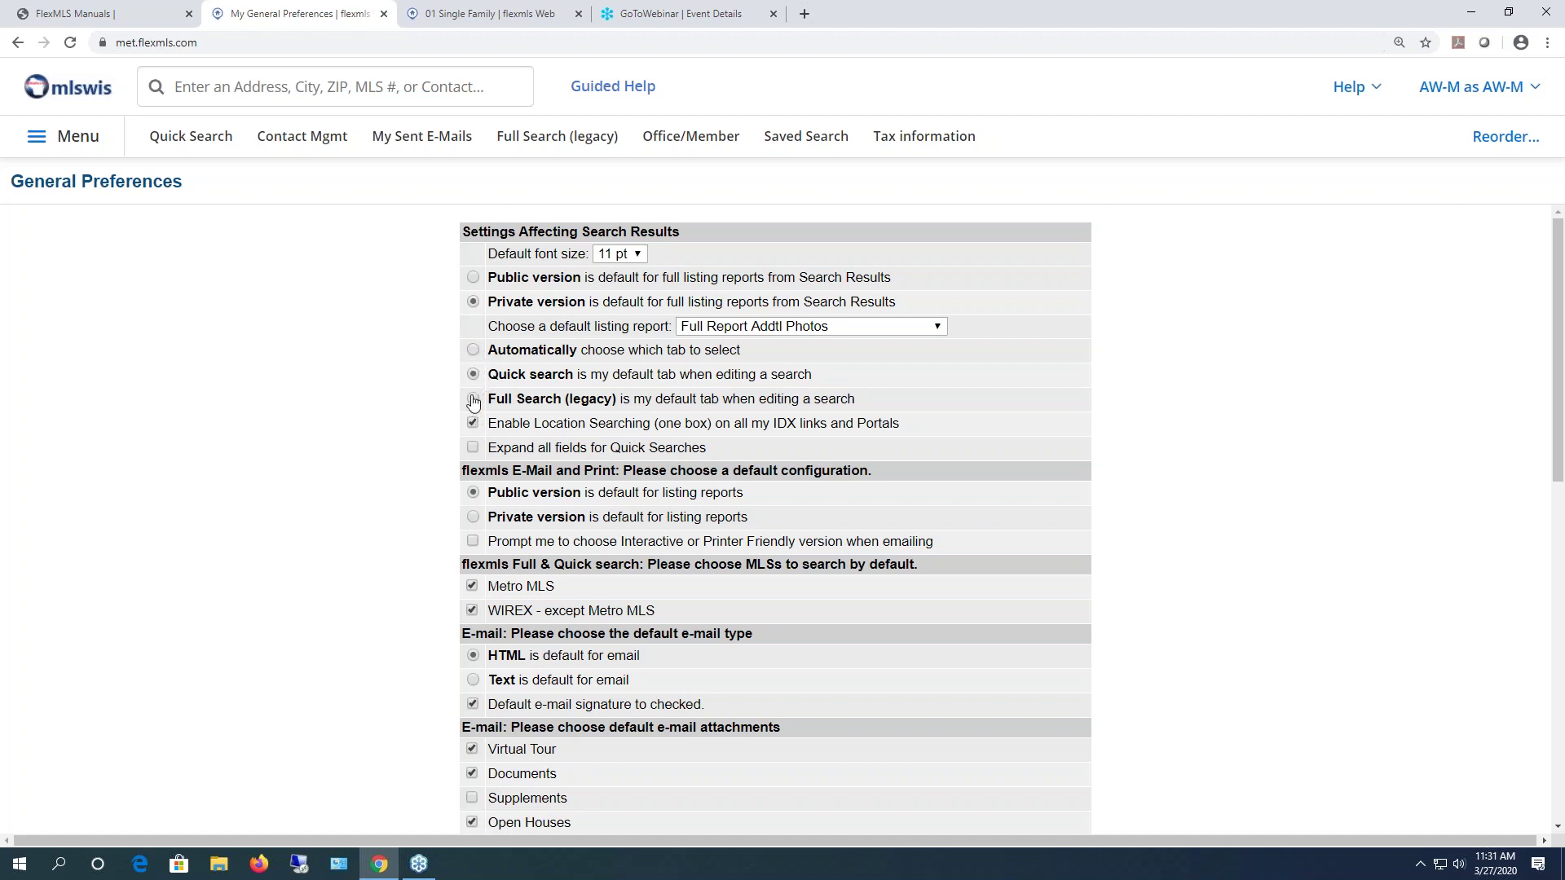
click(489, 14)
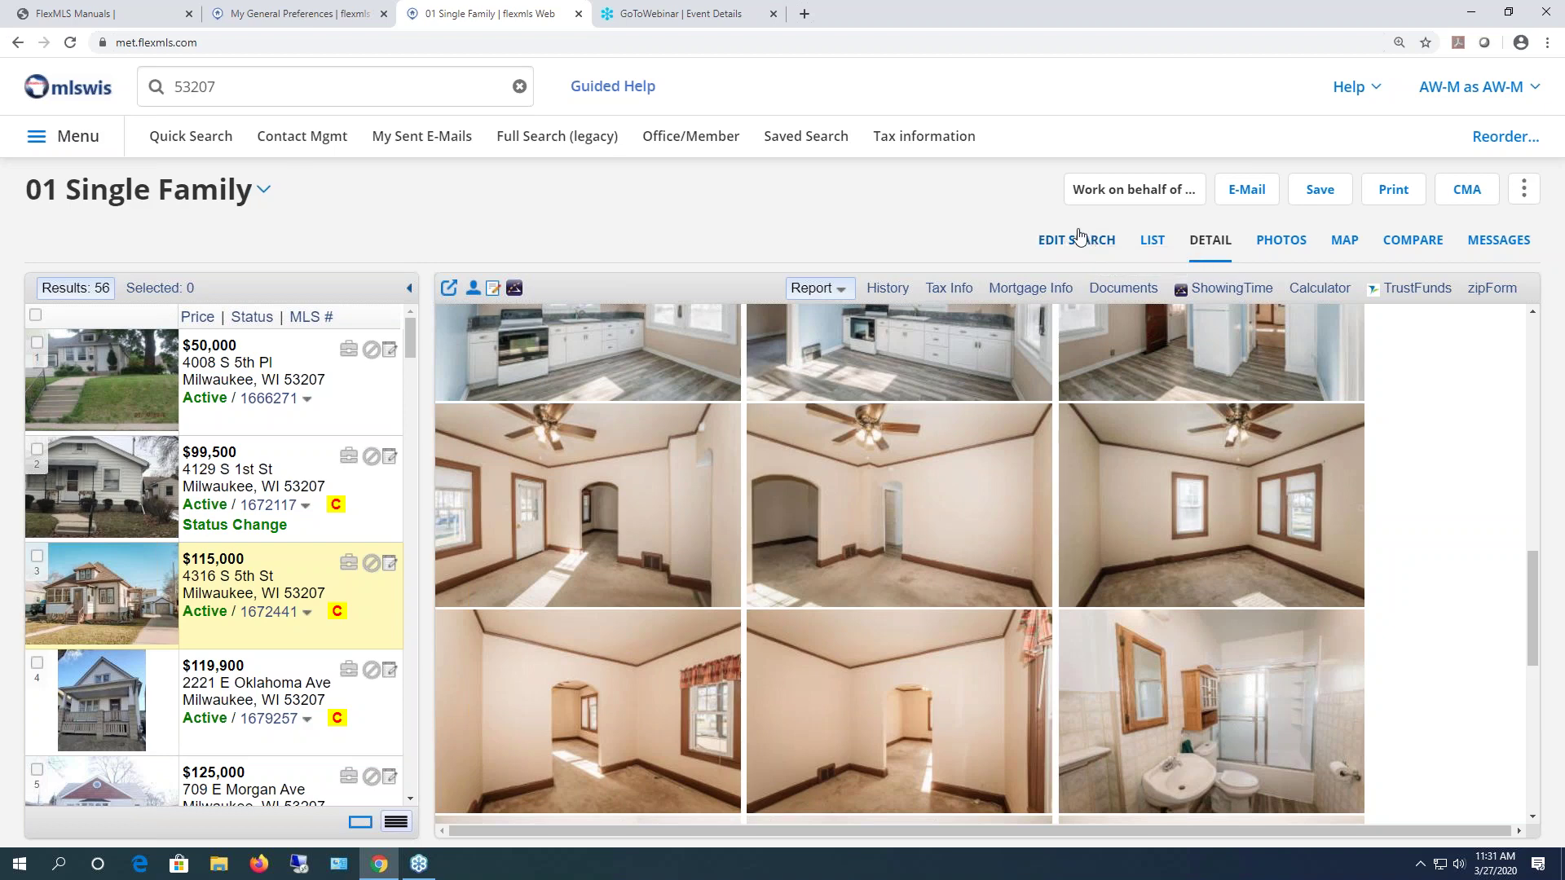
- Edit the search to add a Bedrooms criterion between 3 and 4
click(1074, 241)
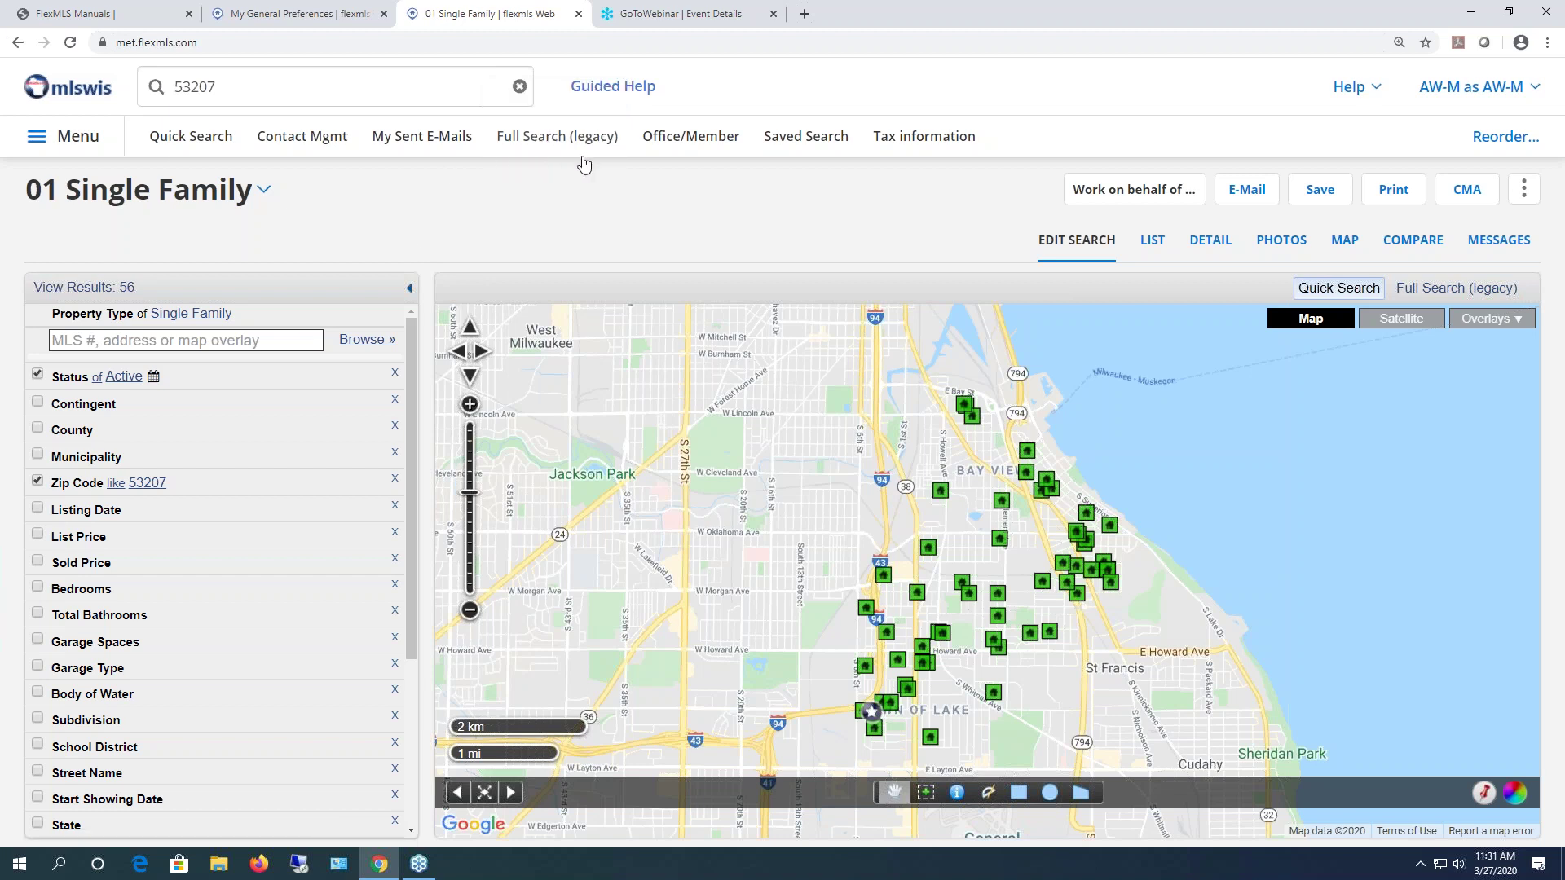
mouse_move(416, 340)
mouse_down()
mouse_move(409, 443)
mouse_move(411, 339)
mouse_up()
click(94, 592)
click(76, 611)
text(3)
key(Tab)
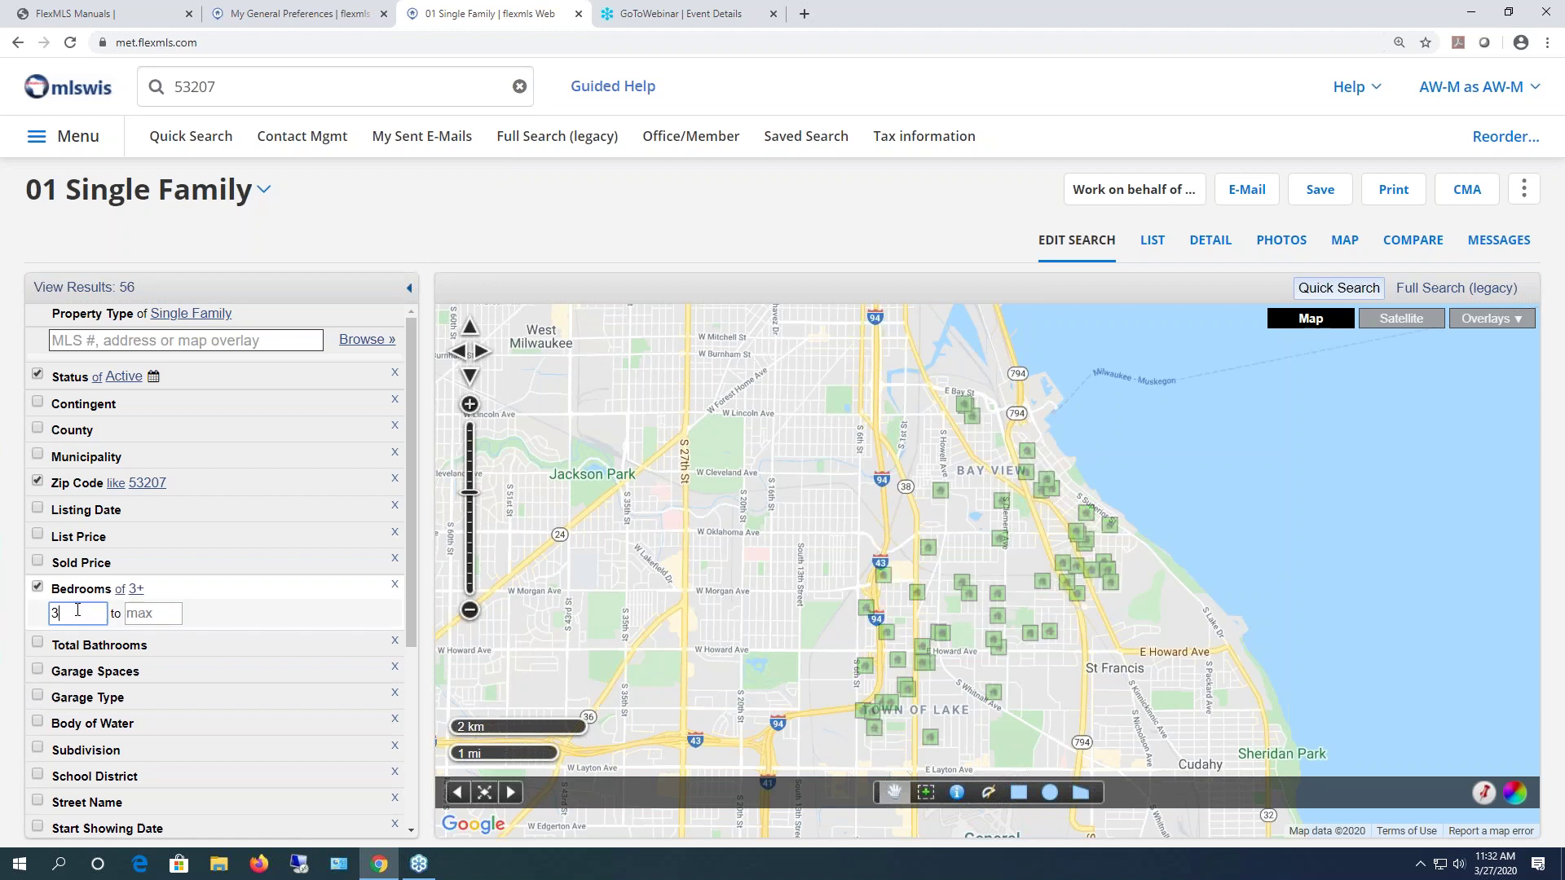
text(4)
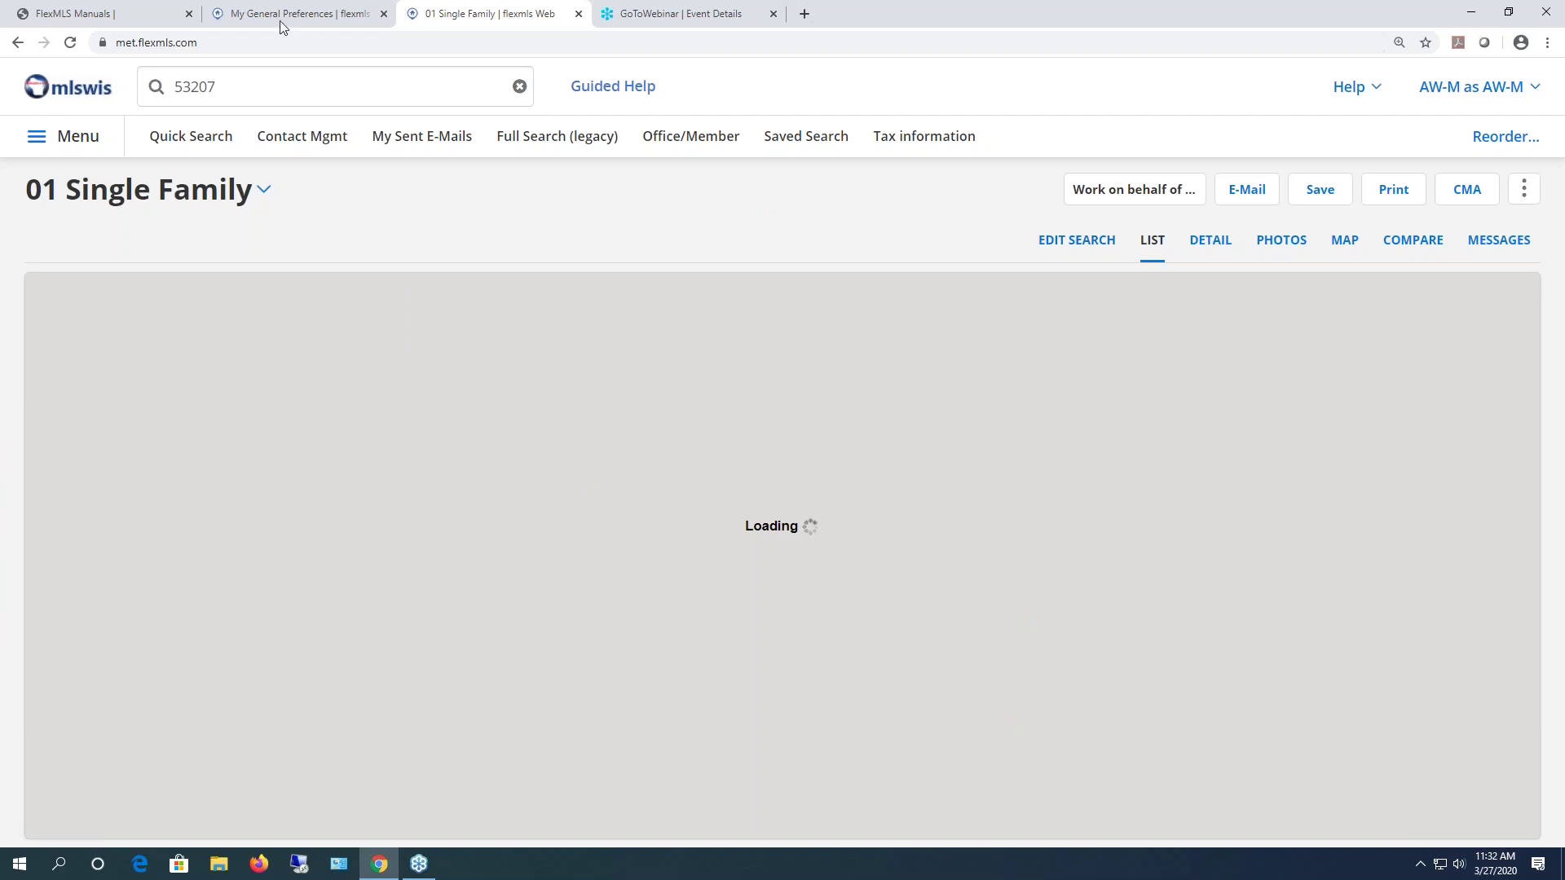
- Scroll through General Preferences, then view the 43 filtered 01 Single Family results
click(285, 13)
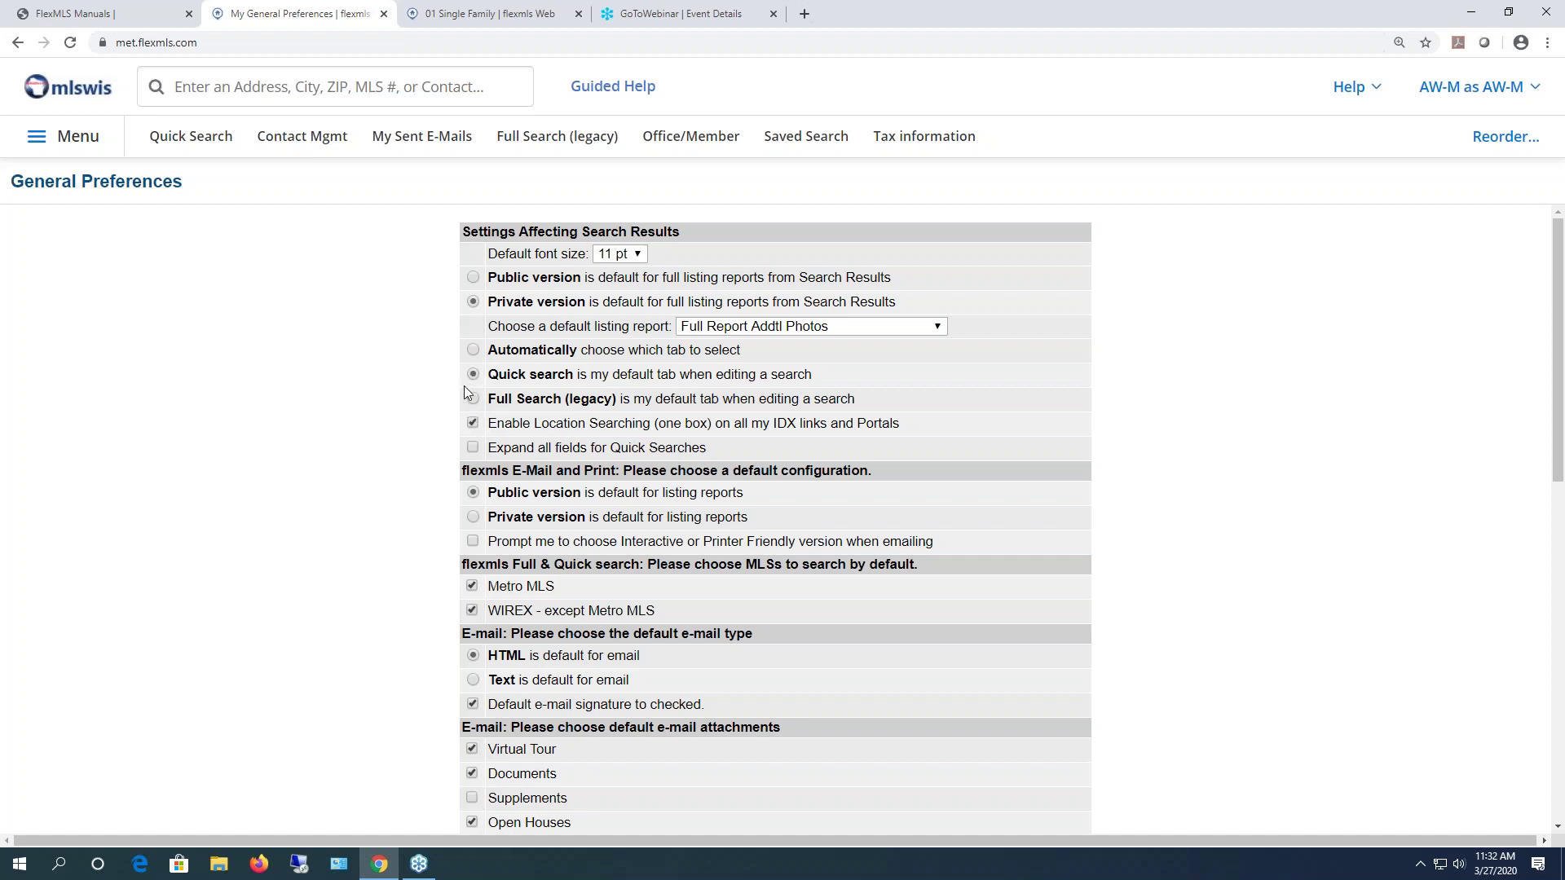
scroll(464, 388, down, 2)
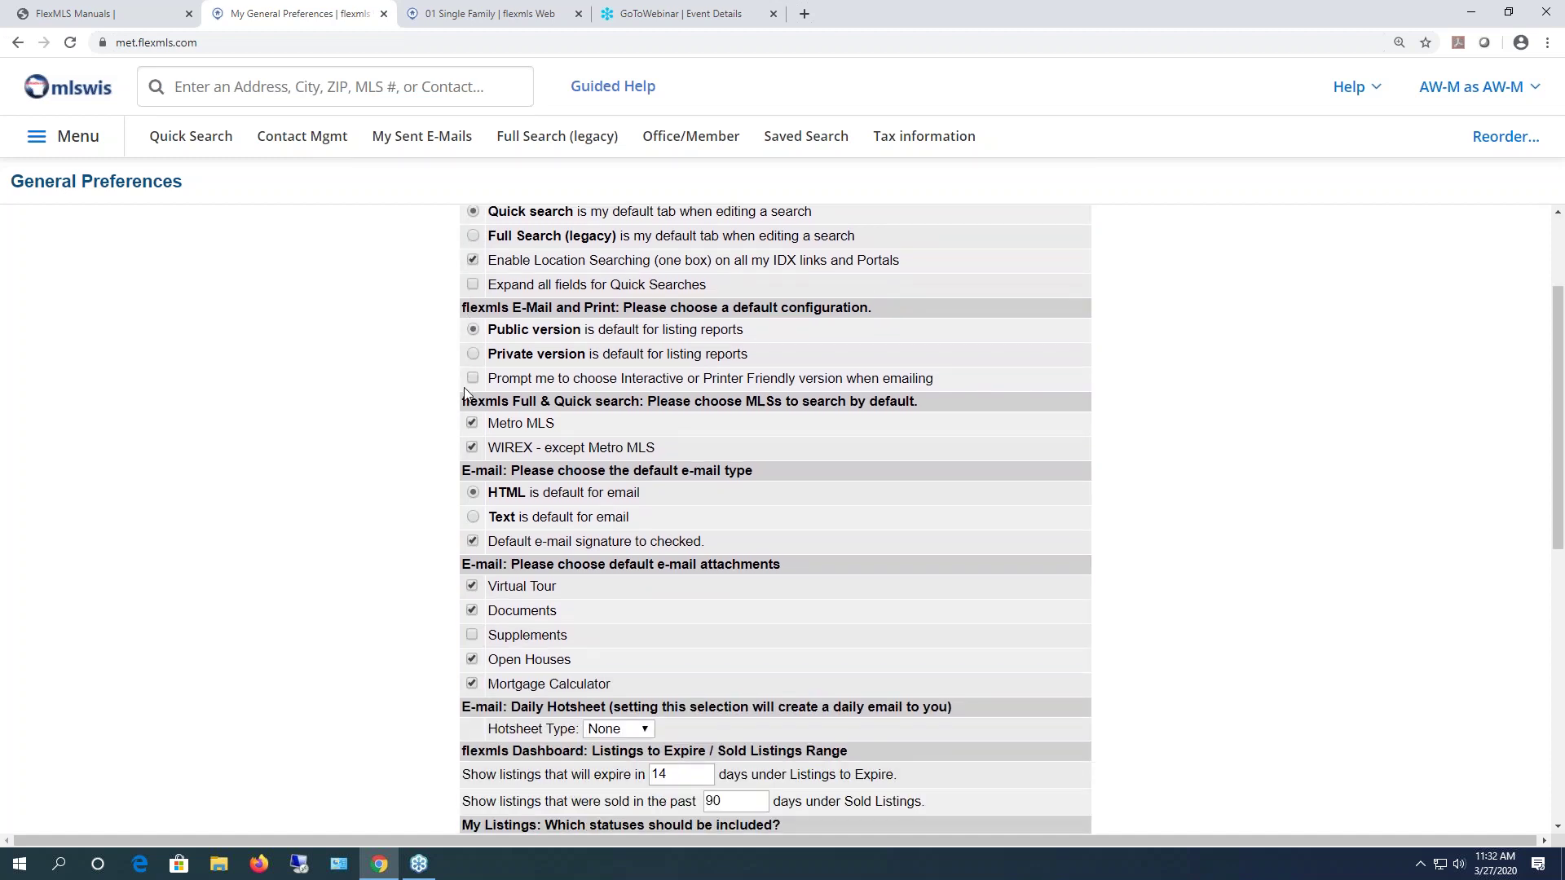
scroll(465, 394, down, 1)
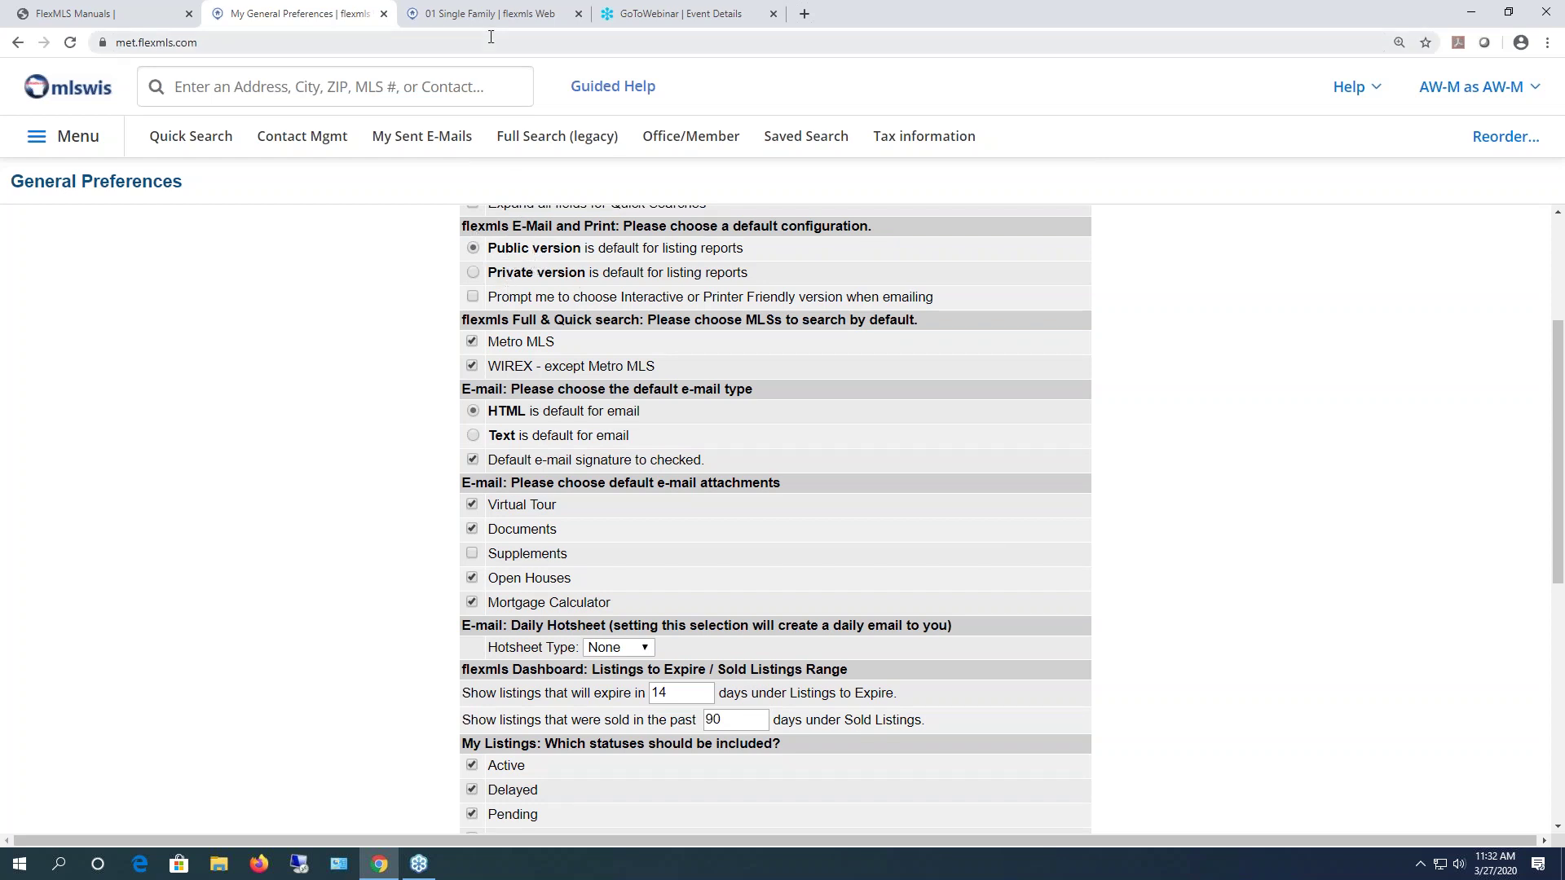
click(463, 18)
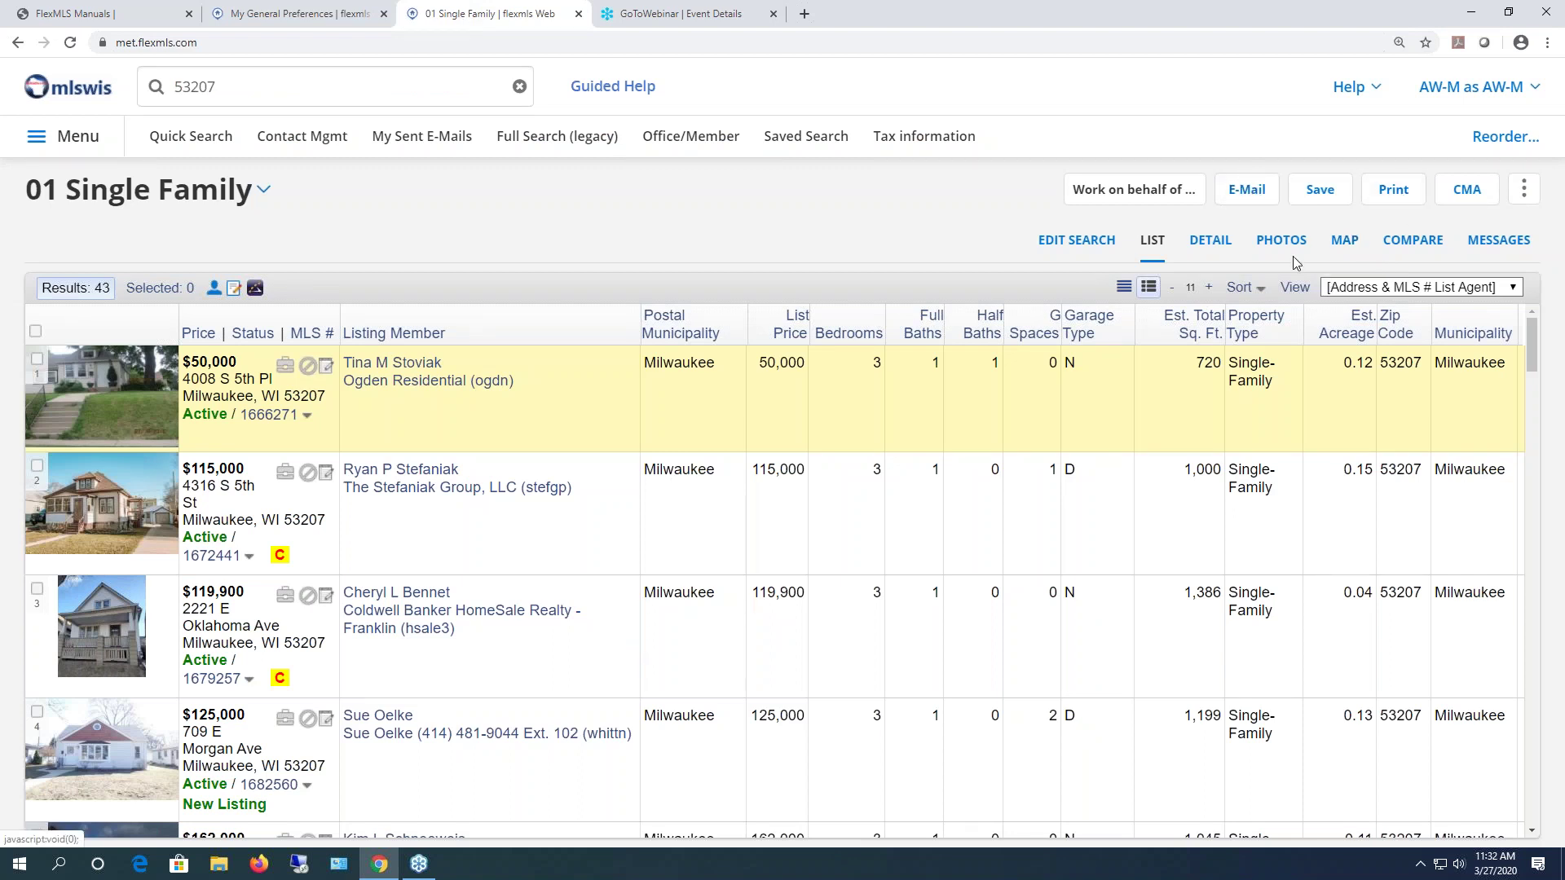
- Set the e-mail of all 43 results to the Public version, then return to search results
click(1251, 193)
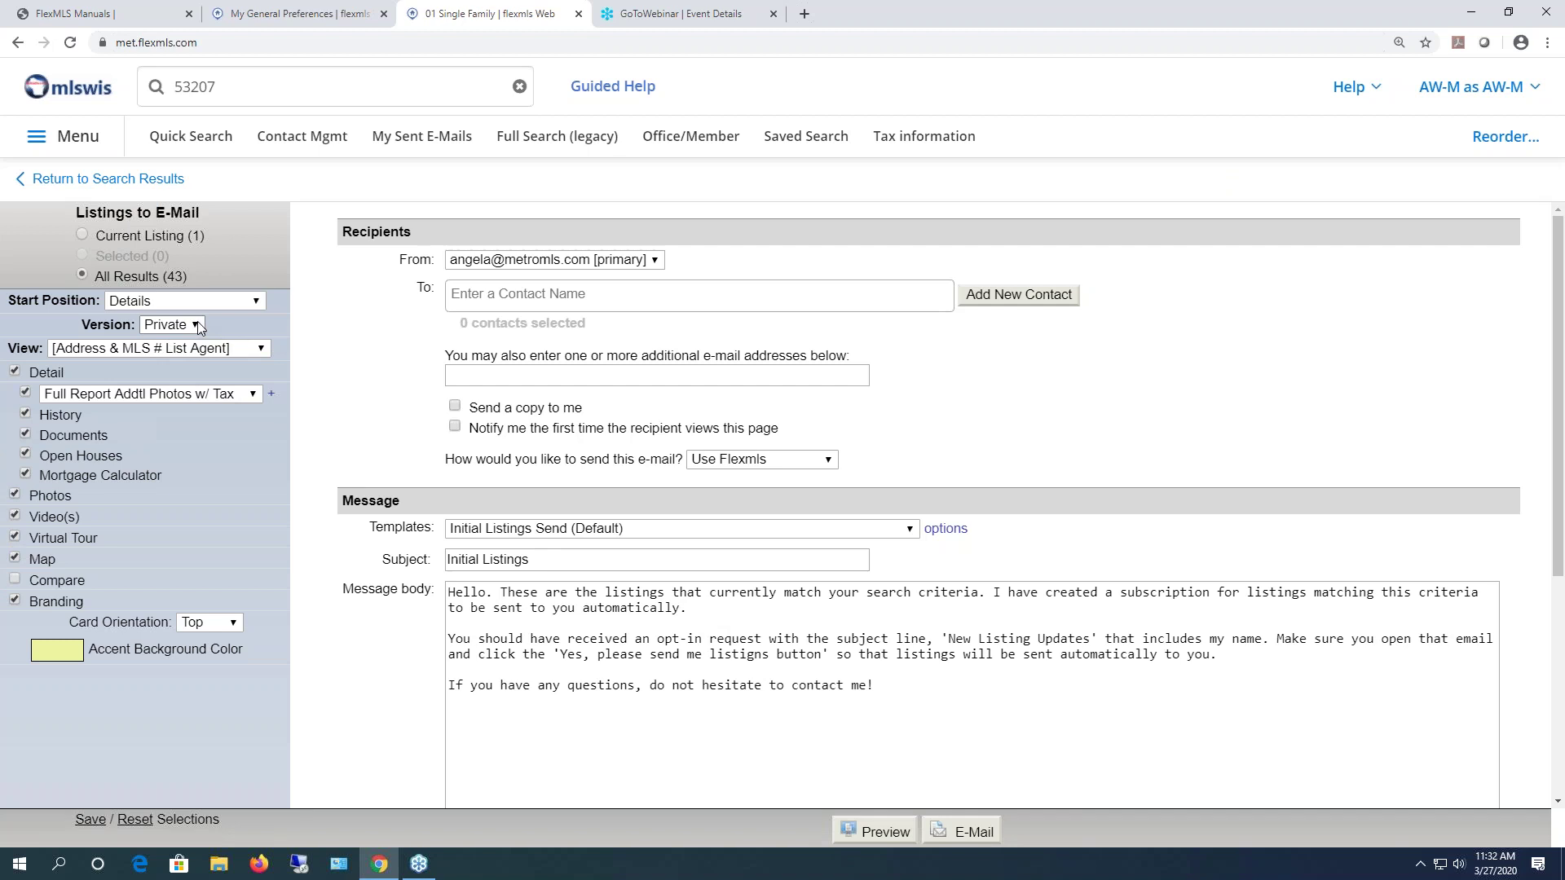
click(197, 323)
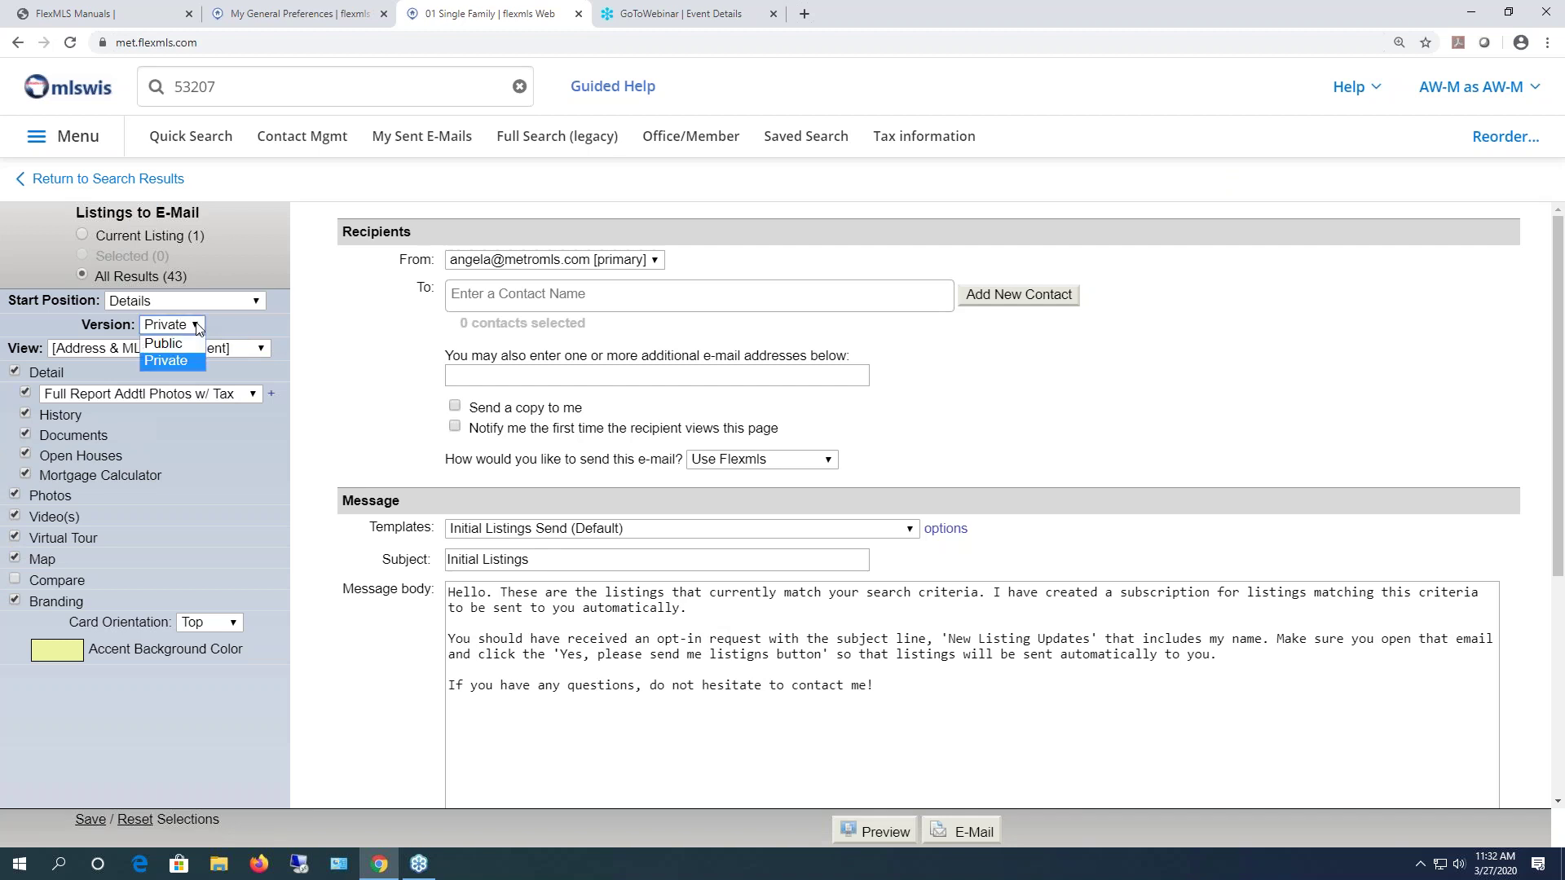
click(177, 345)
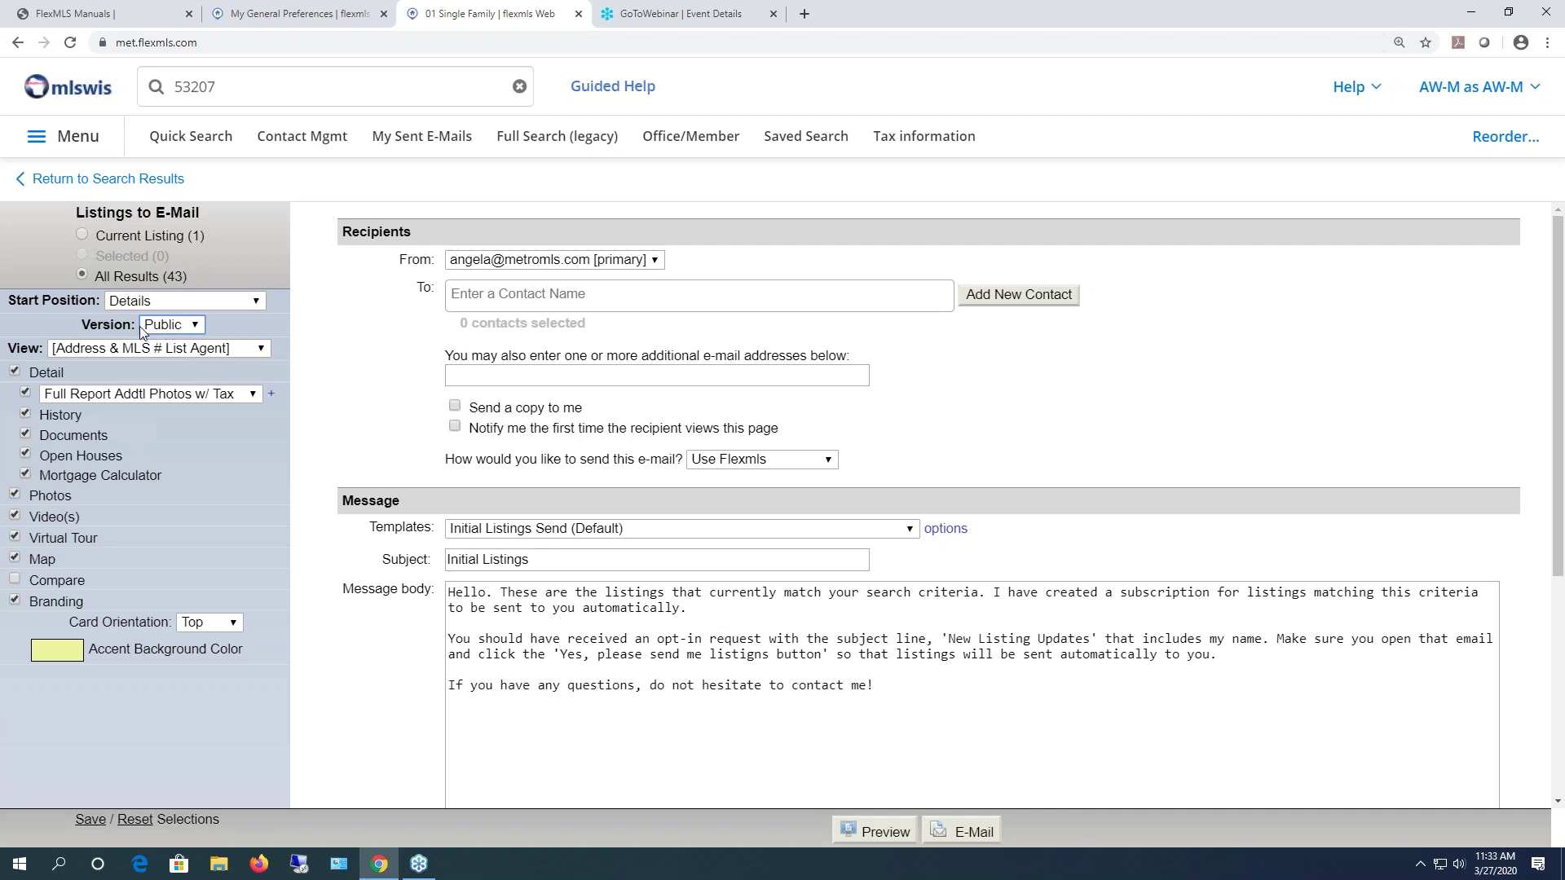
click(195, 326)
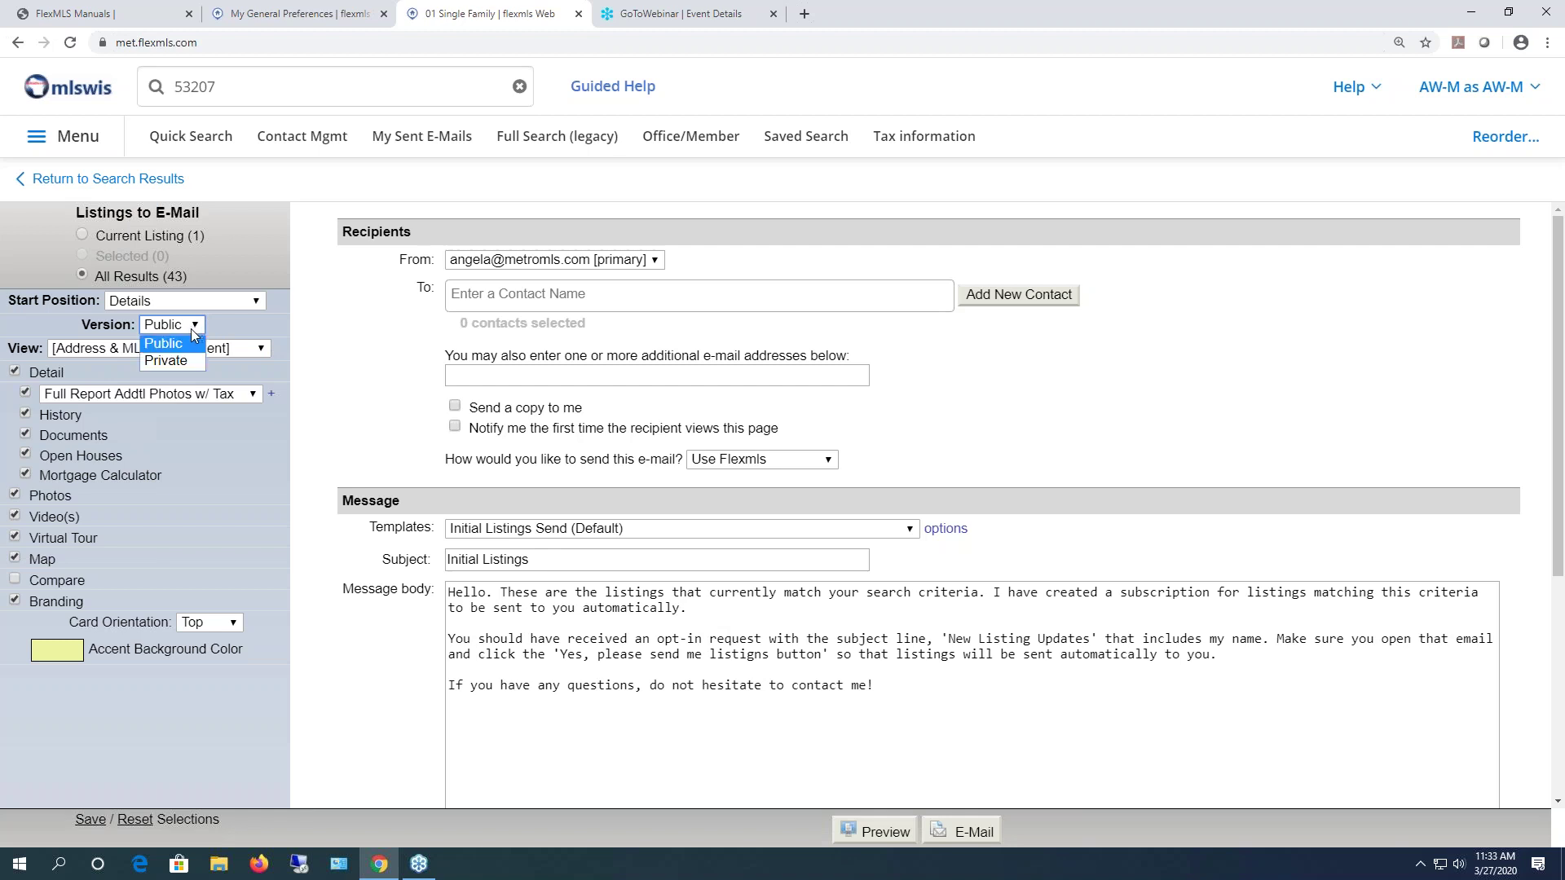
click(195, 338)
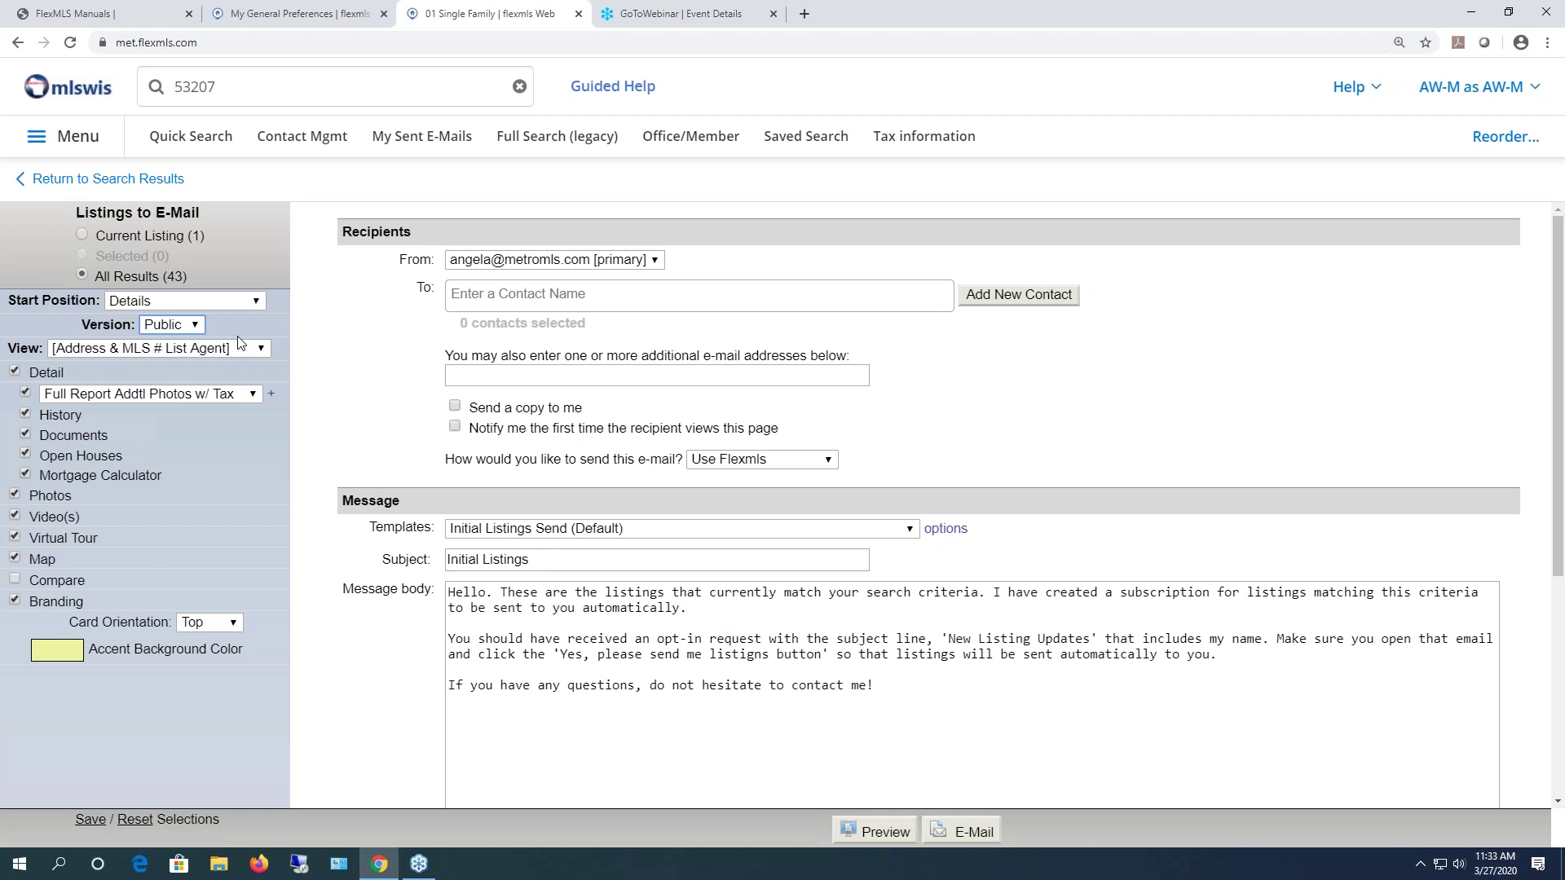
click(173, 179)
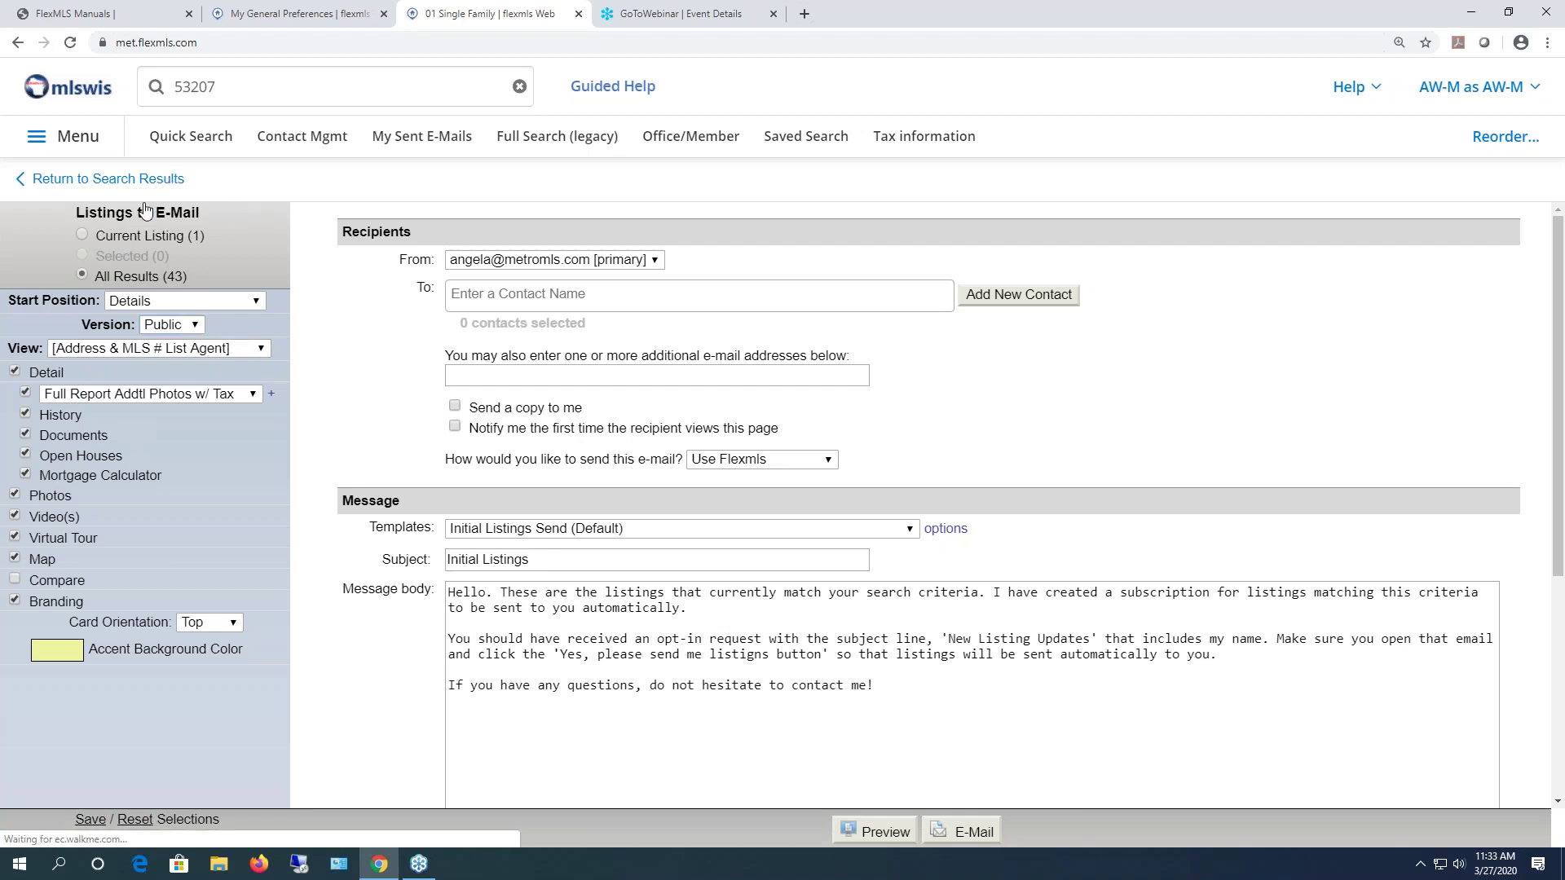
- Bring General Preferences forward and scroll to the e-mail and print defaults
click(291, 13)
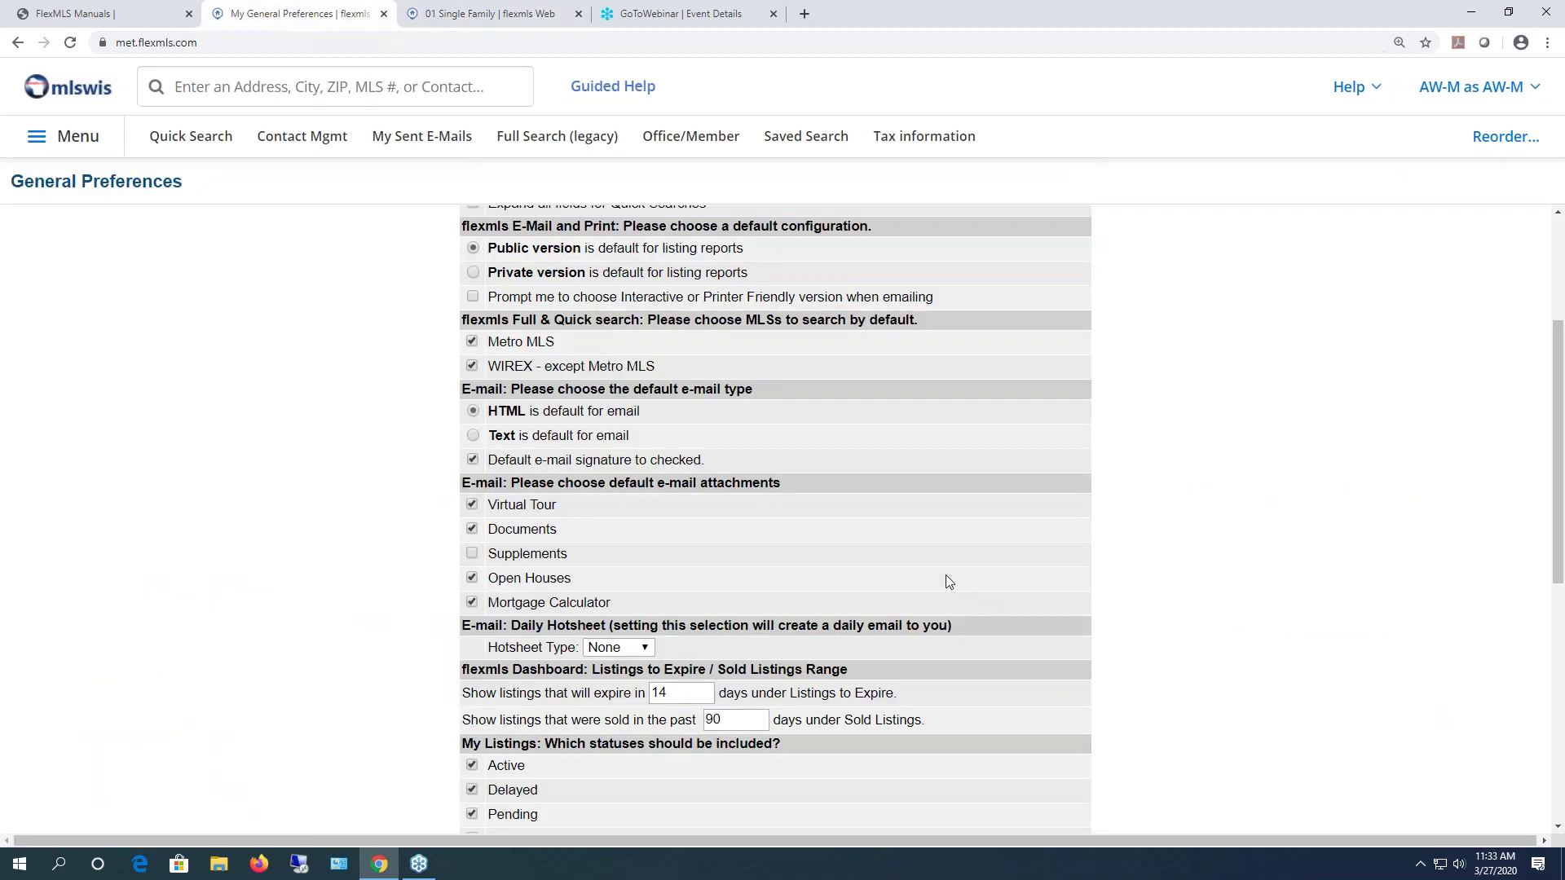
scroll(864, 521, down, 1)
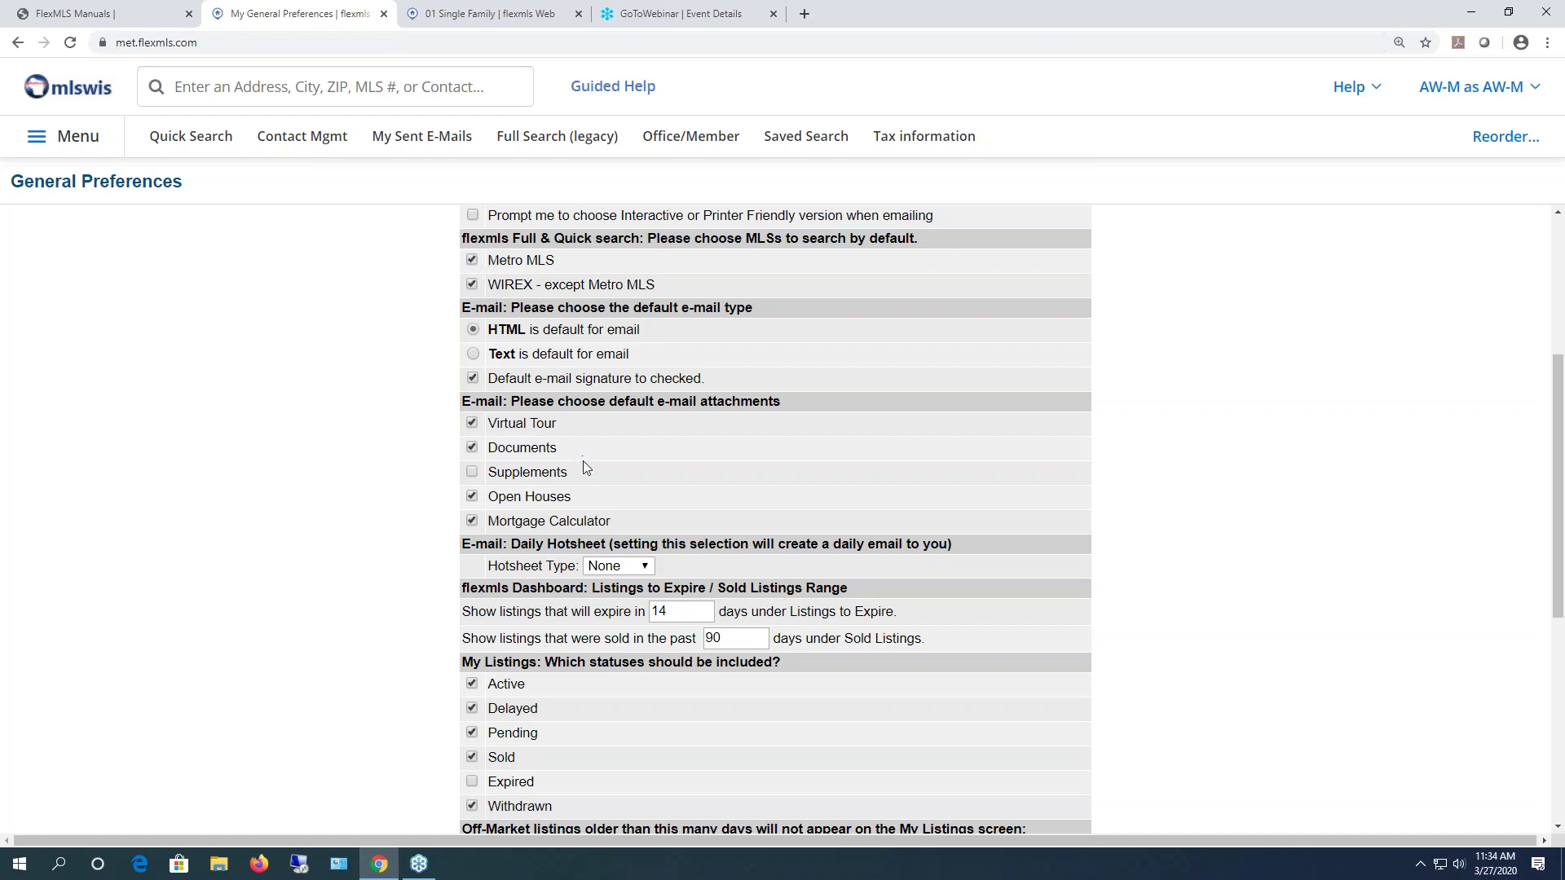
- Review the Hotsheet Type choices in General Preferences and leave it at None
scroll(583, 462, down, 2)
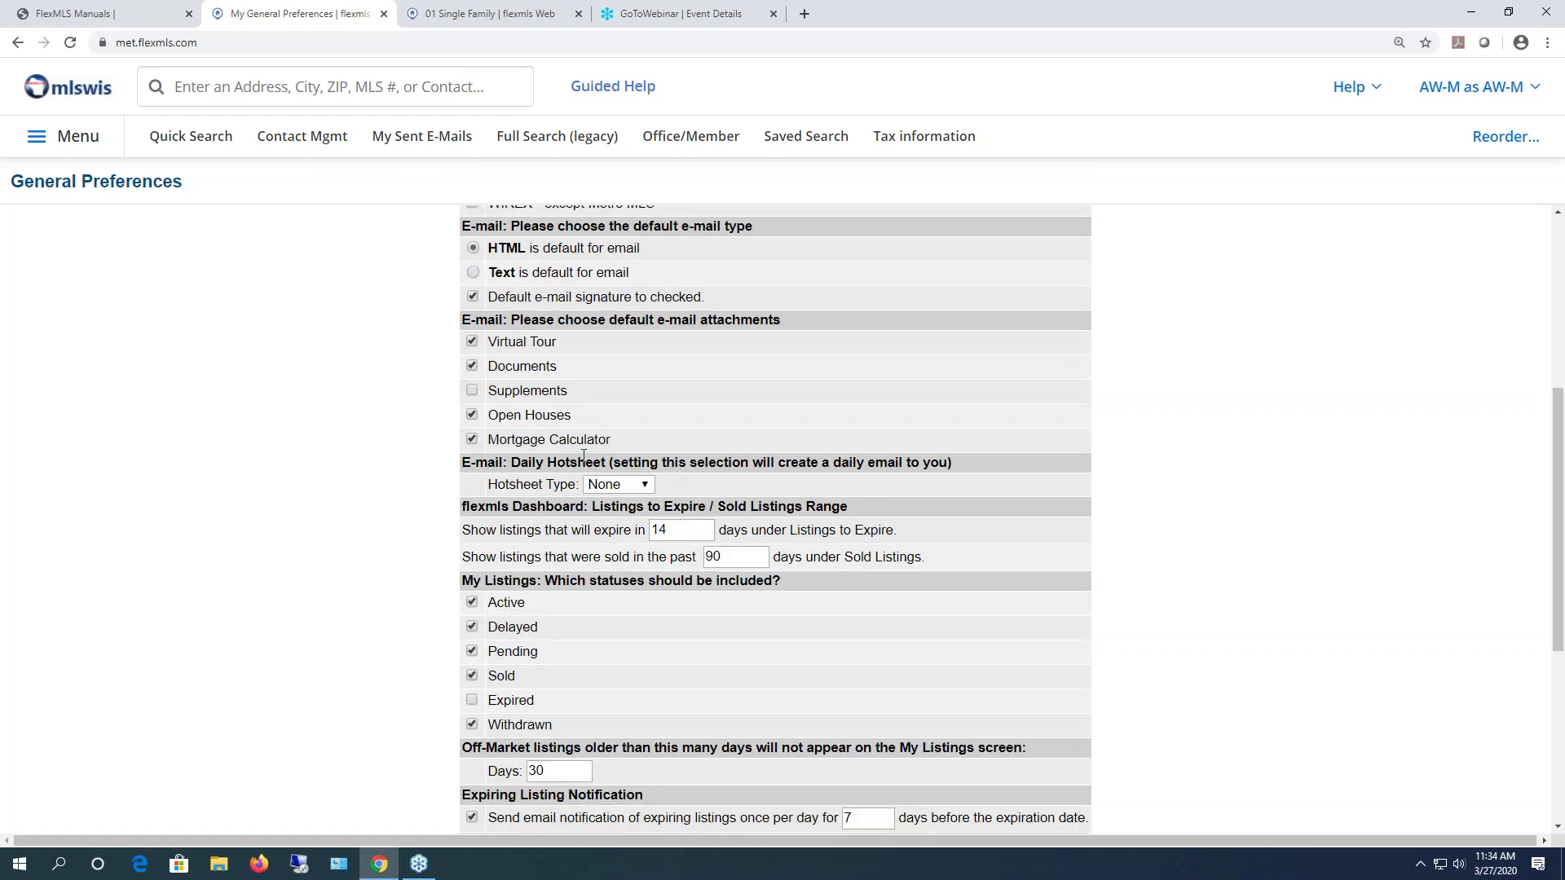
scroll(569, 420, down, 2)
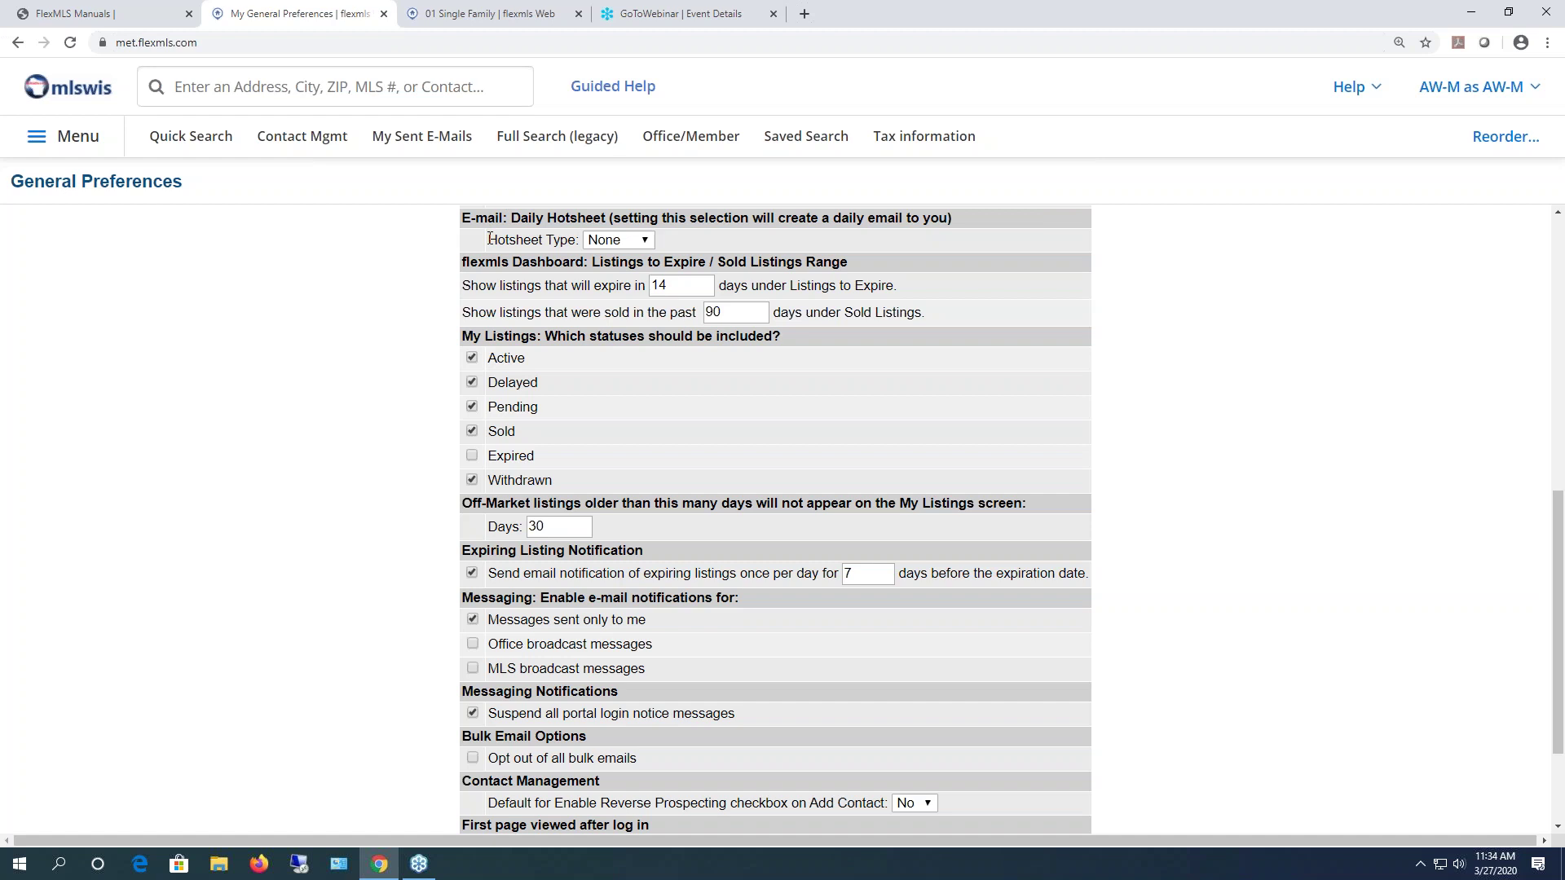
click(639, 241)
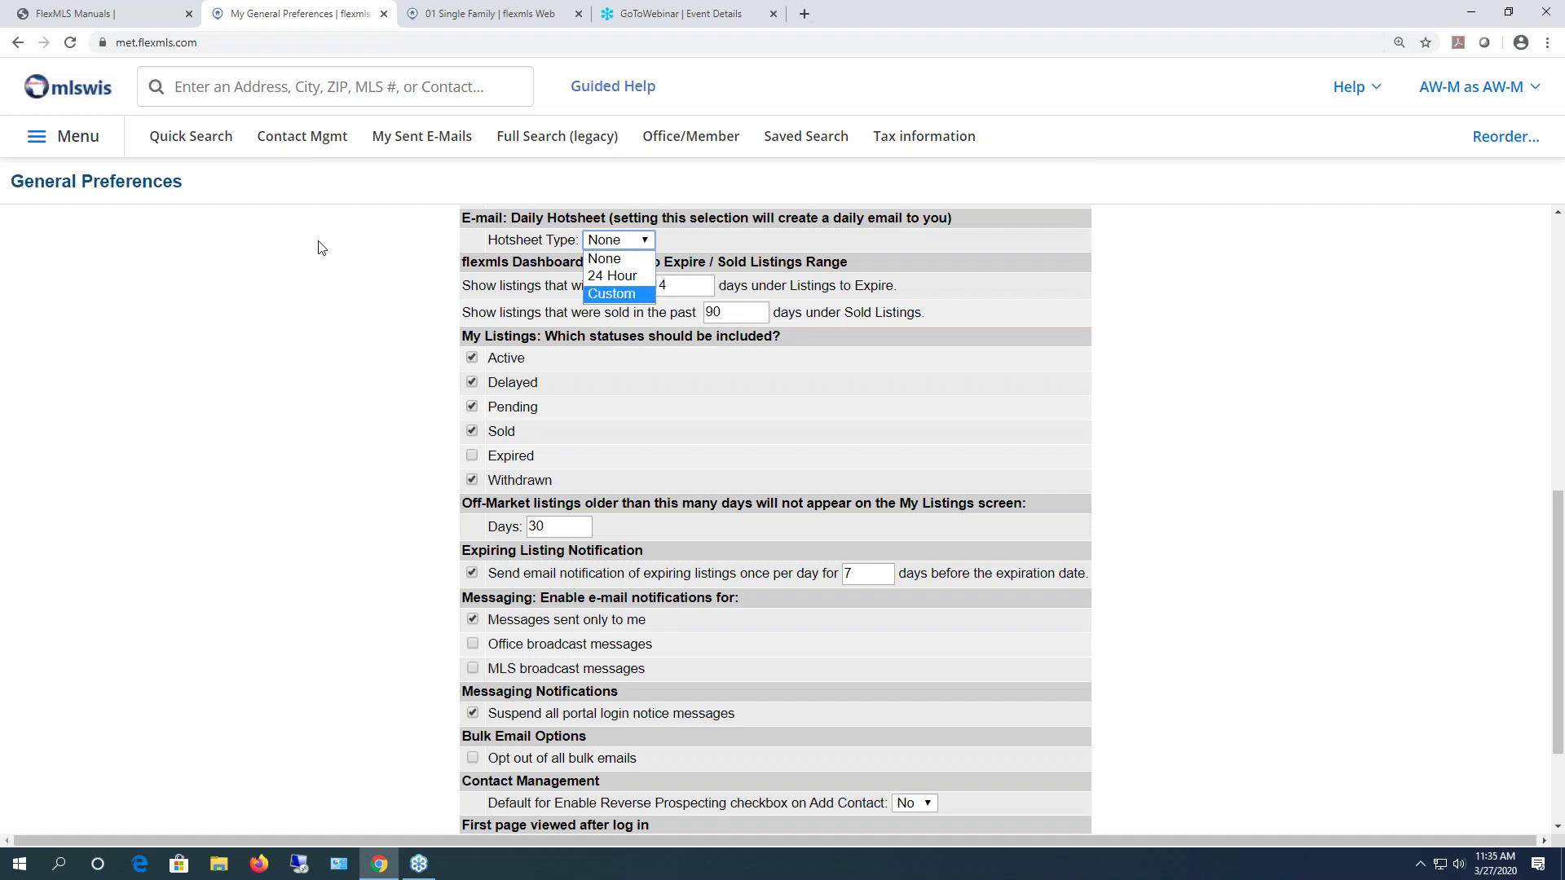
click(67, 140)
- Open Hot Sheet from the main menu in a new browser tab and switch to it
click(67, 141)
scroll(342, 693, down, 6)
scroll(375, 693, down, 1)
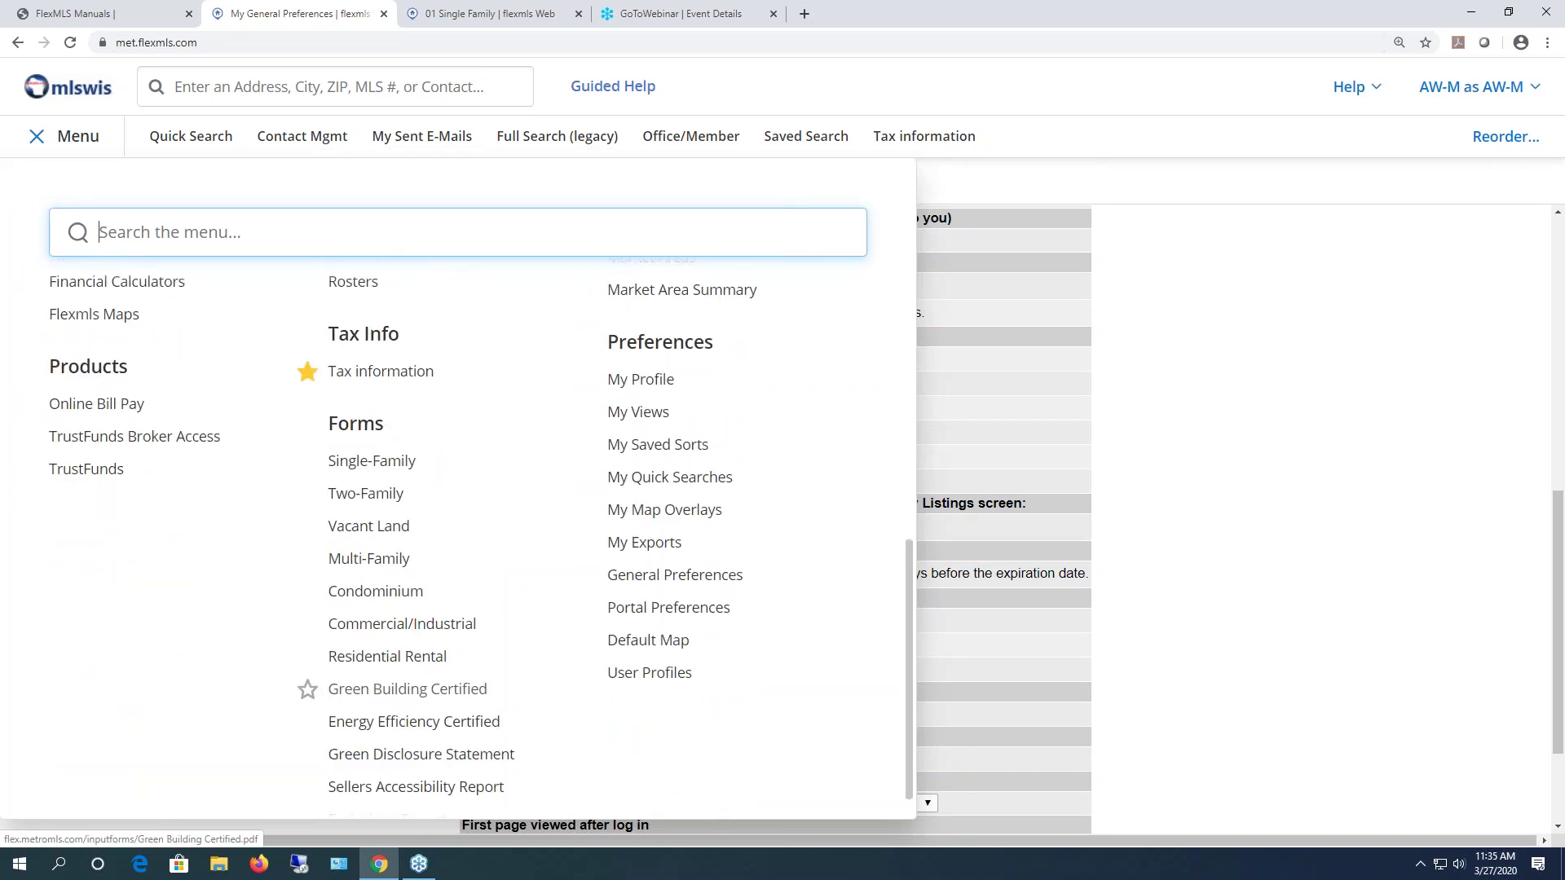
scroll(347, 694, up, 2)
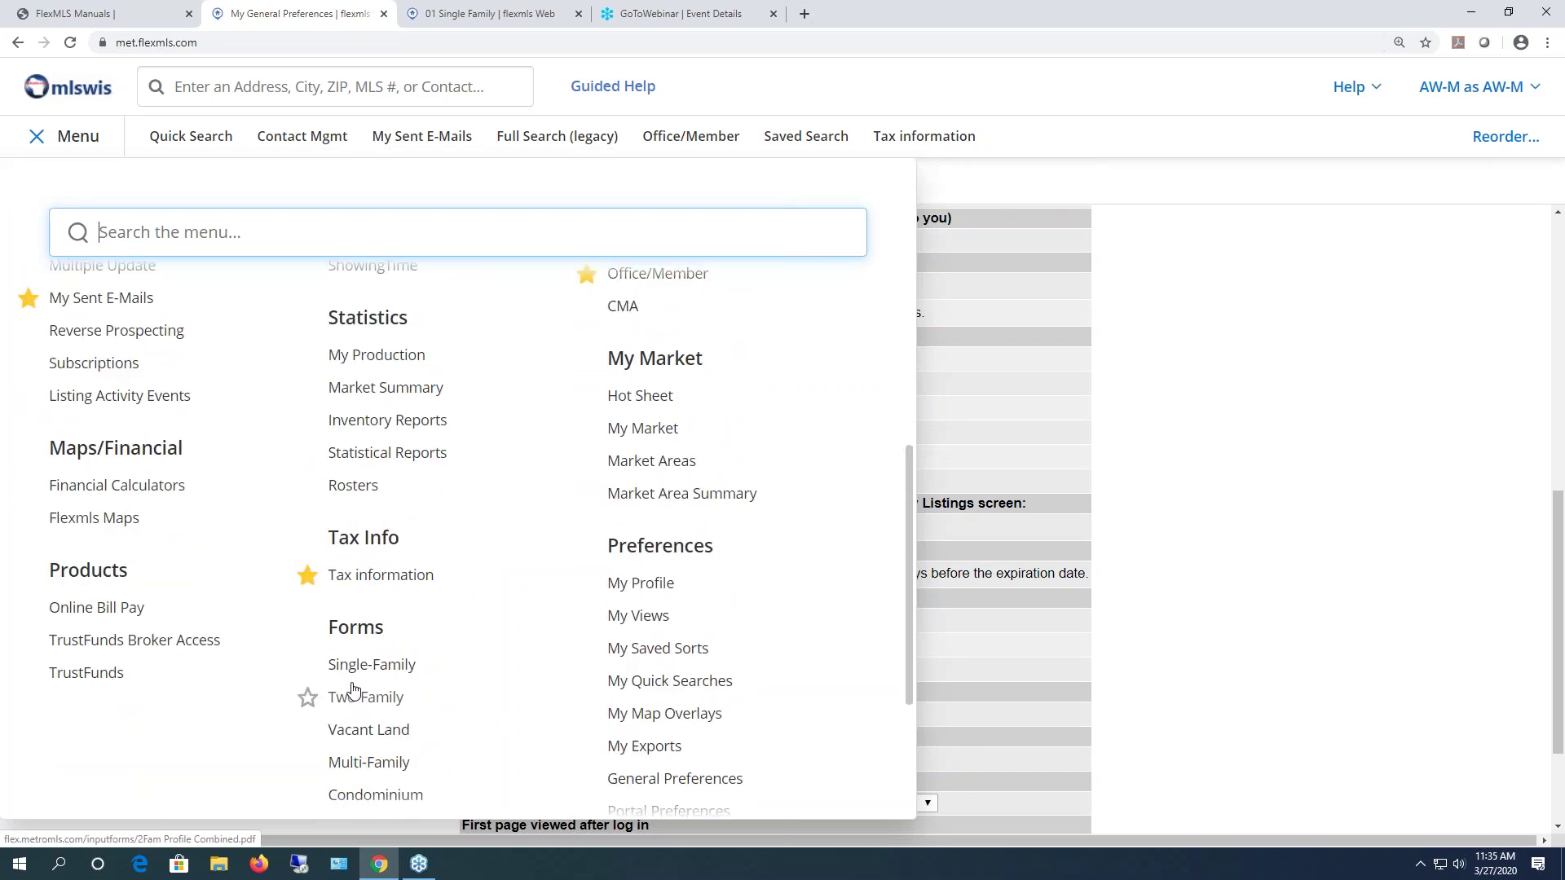
right_click(652, 399)
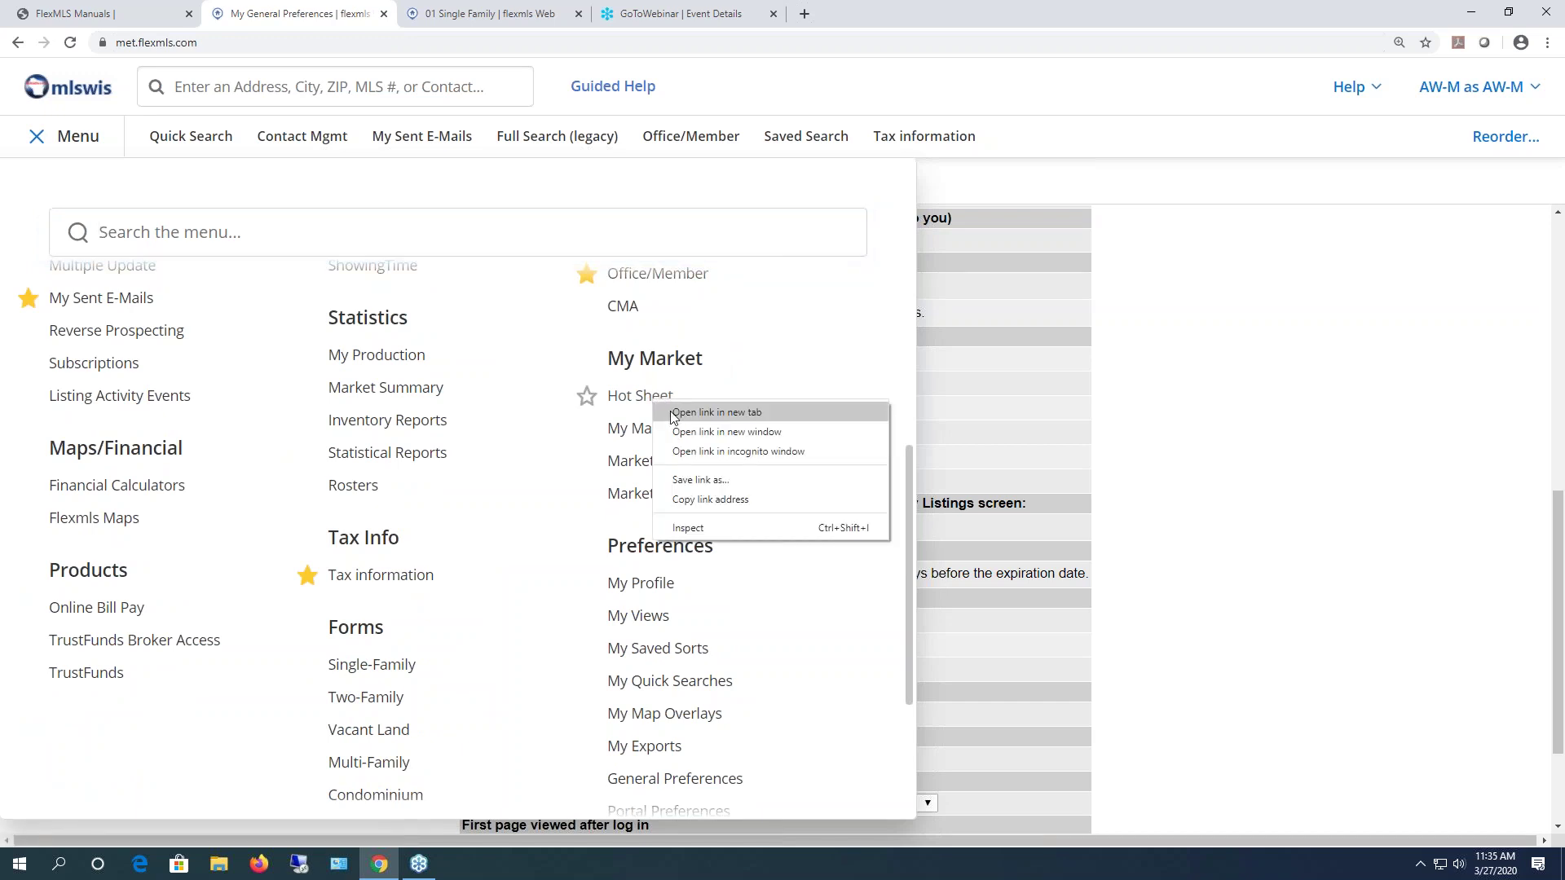
click(717, 413)
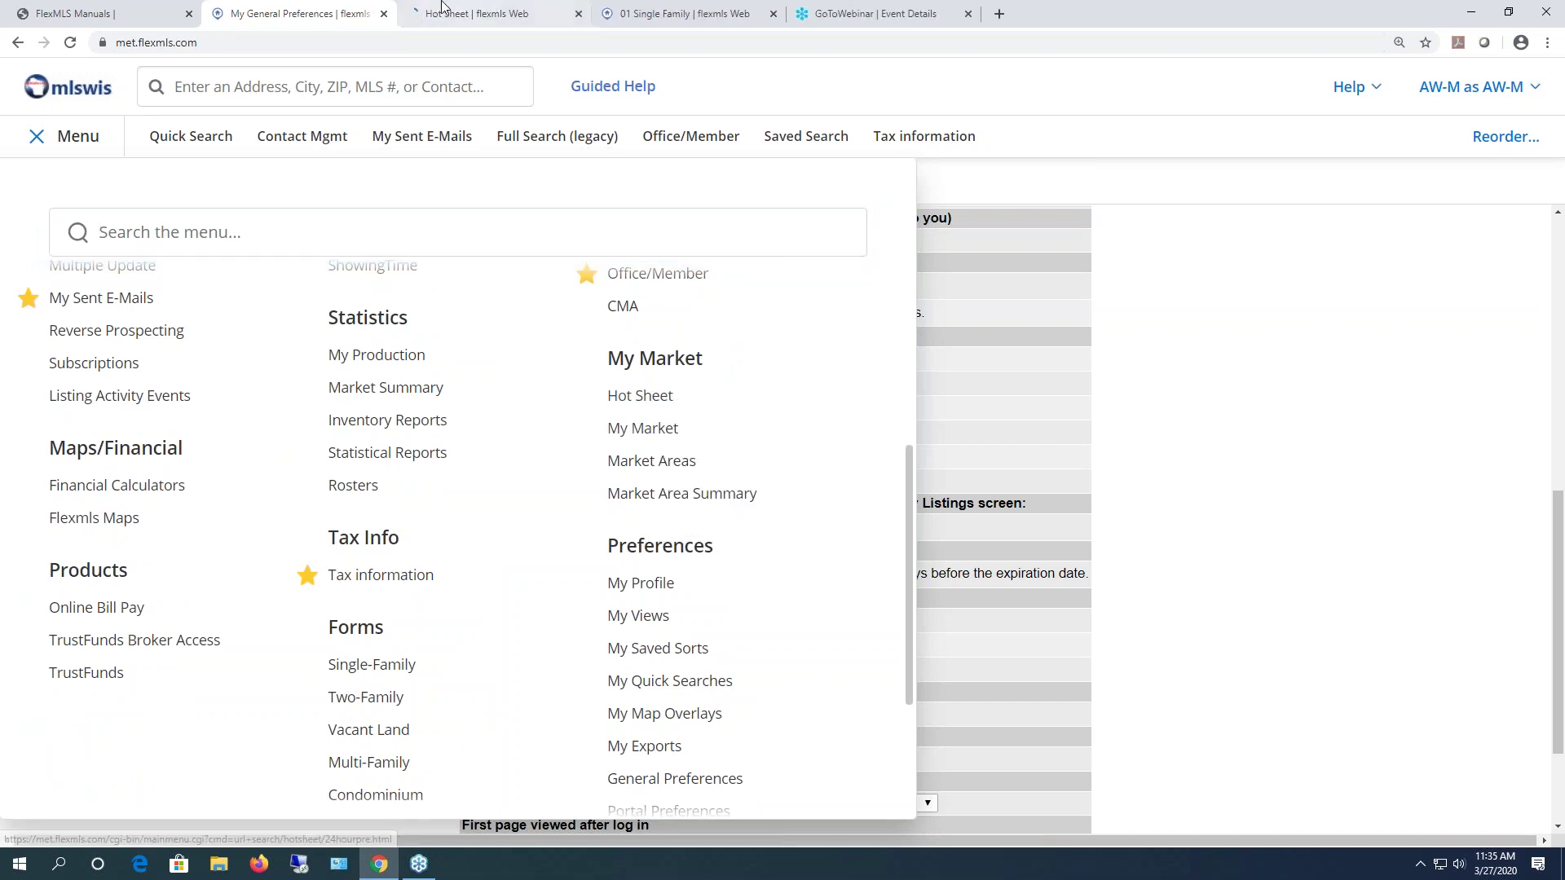
click(445, 15)
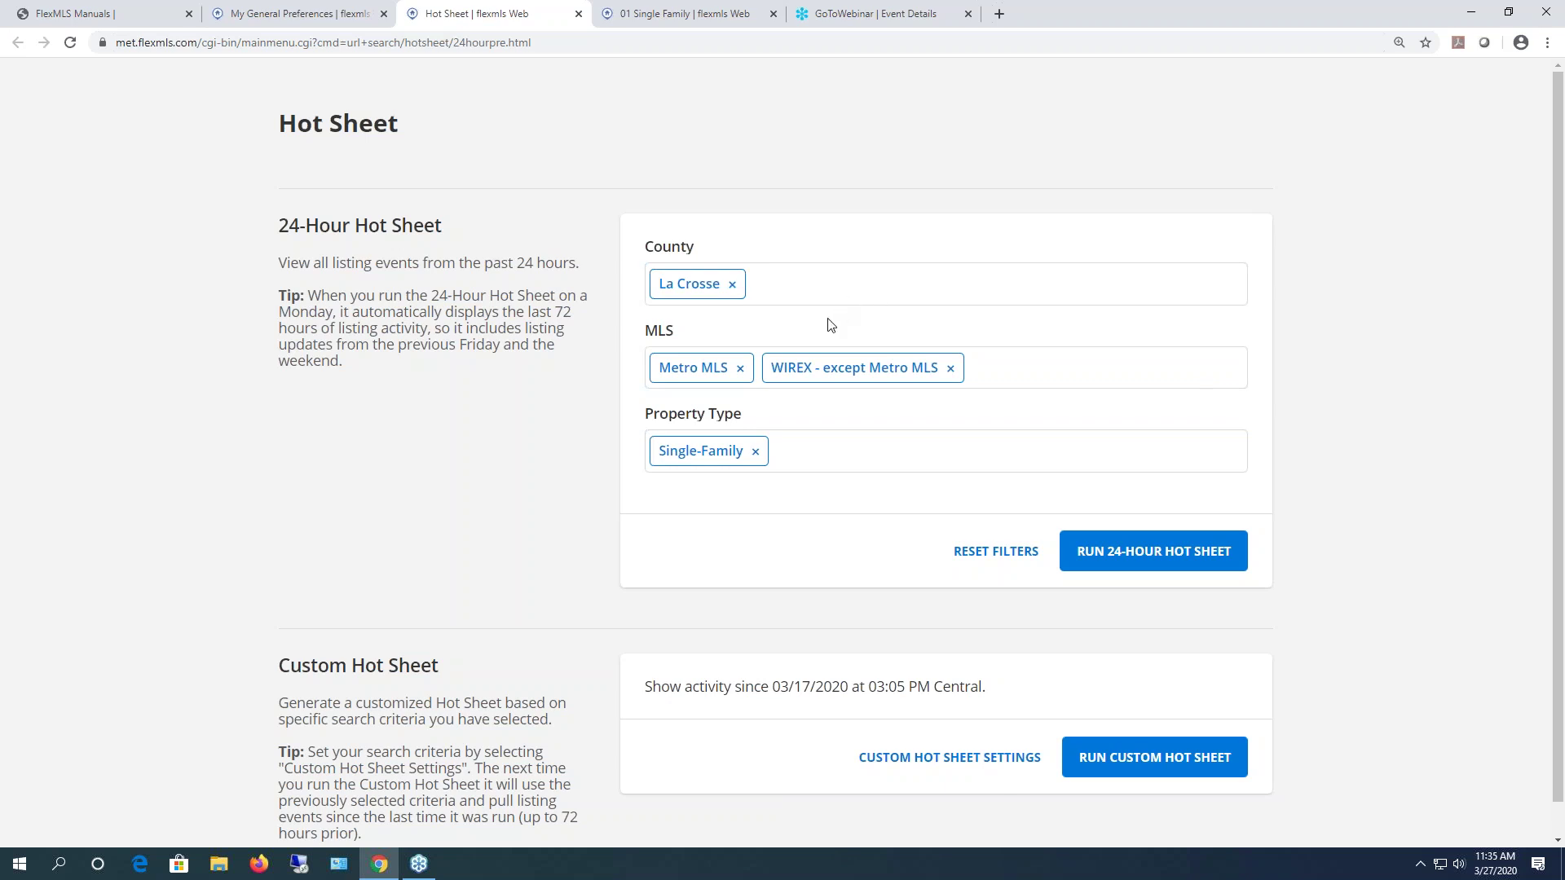
- Replace La Crosse with Waukesha in the Hot Sheet County filter
click(732, 285)
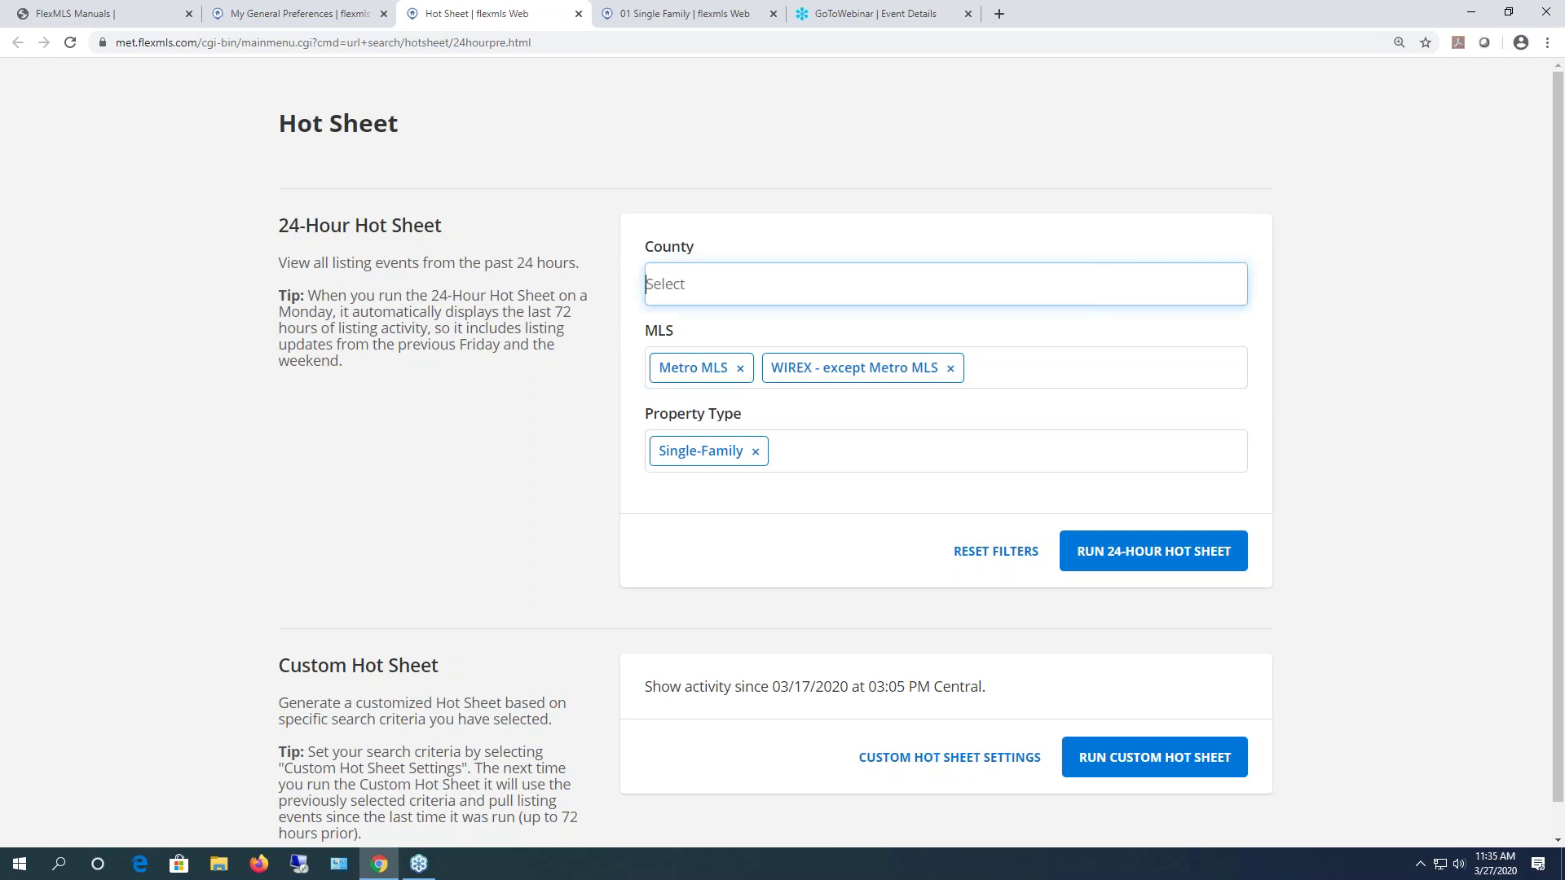
click(734, 283)
text(wau)
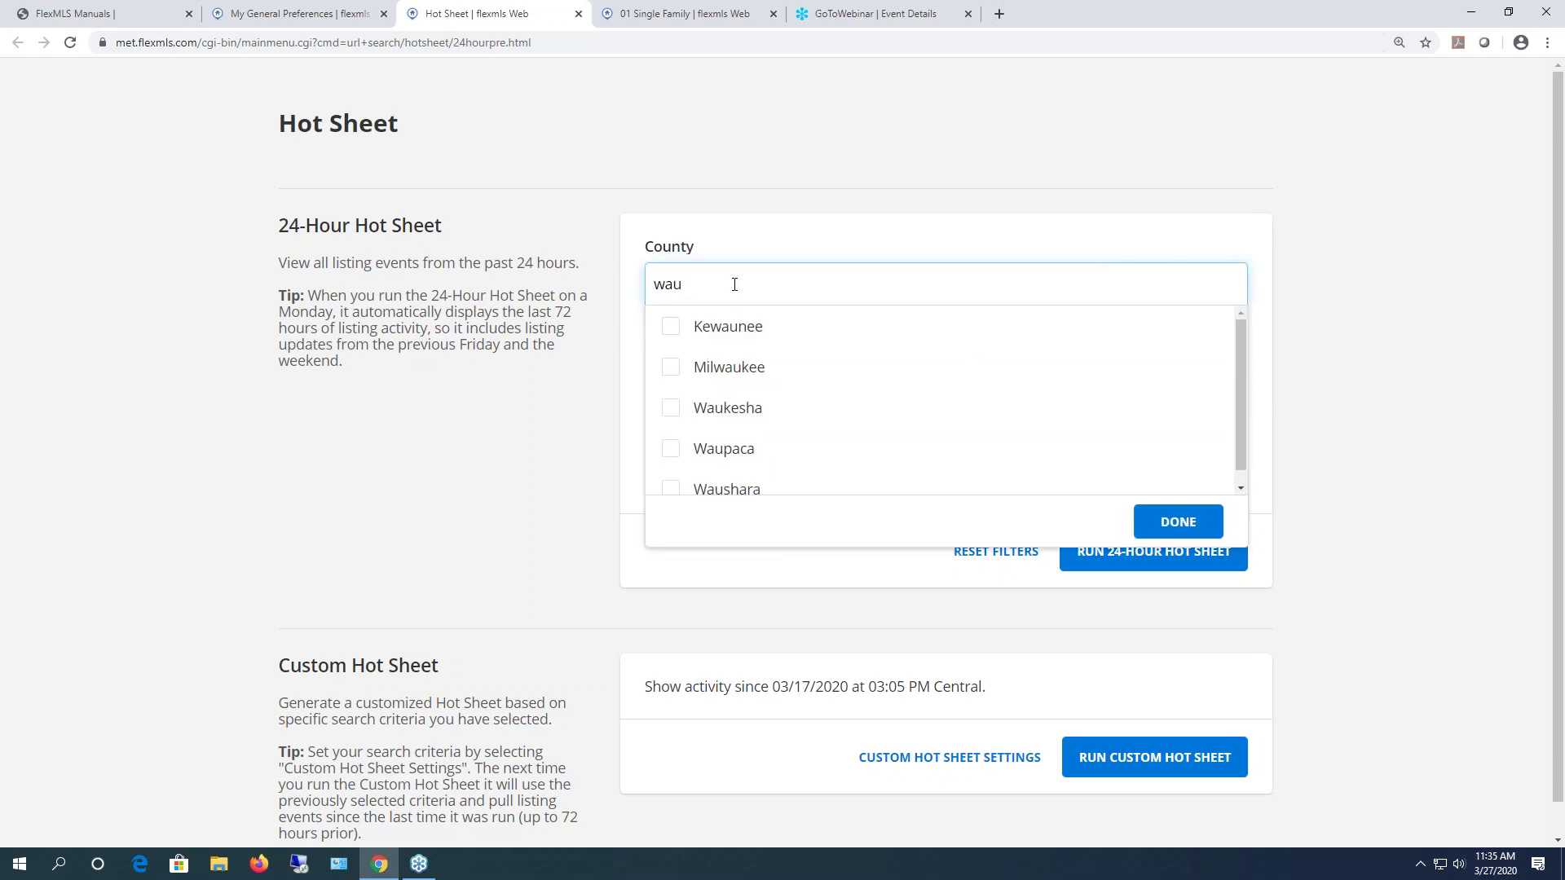
click(669, 412)
click(1175, 523)
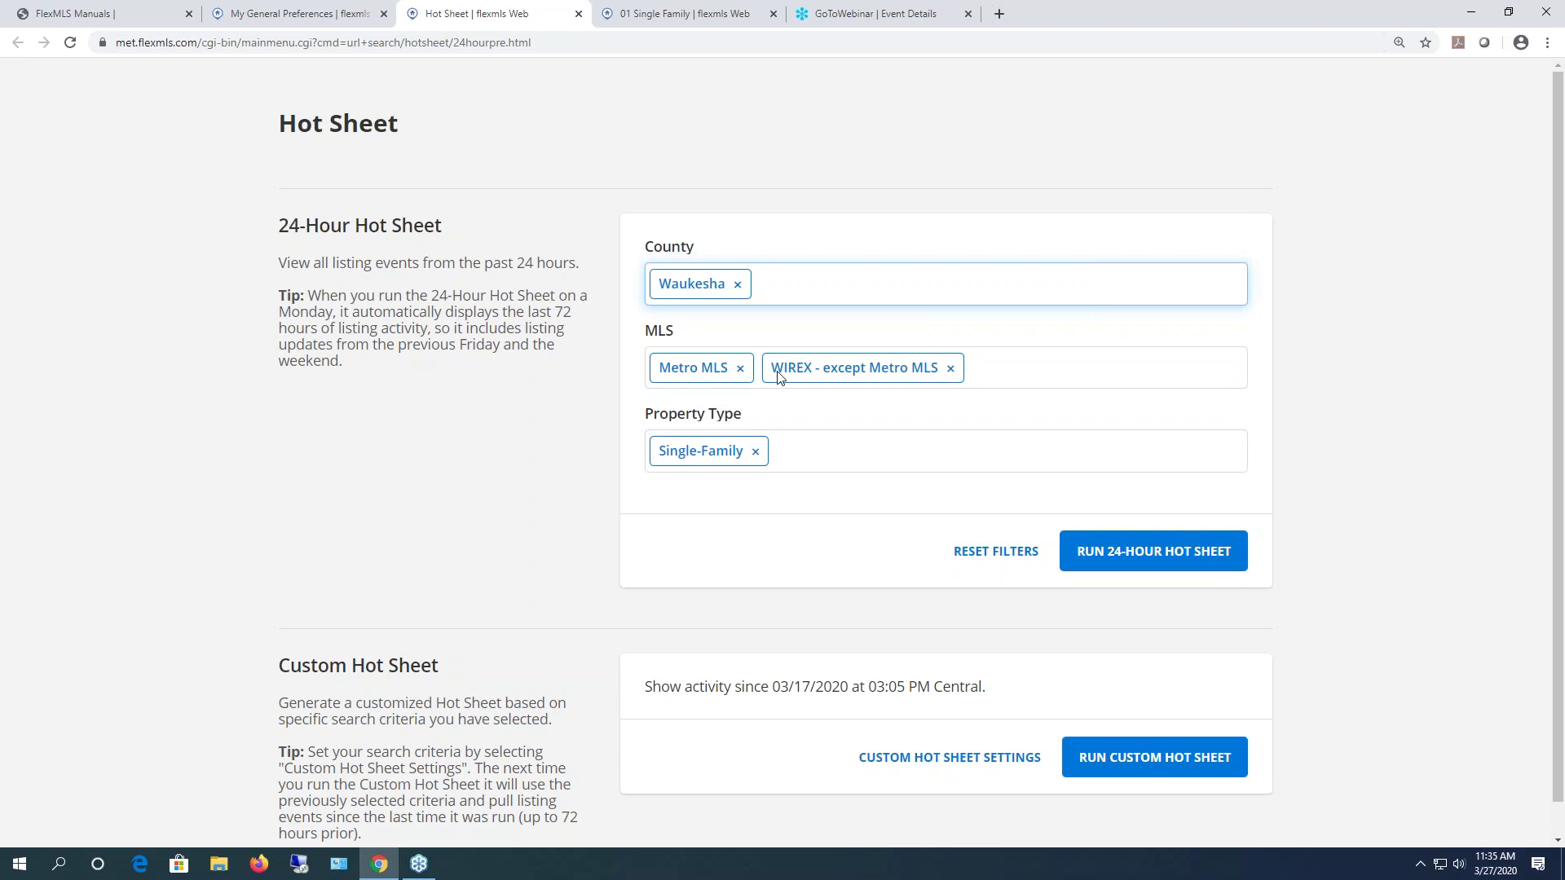
- Swap Single-Family for Vacant Land as the property type and run the 24-hour Hot Sheet
click(756, 453)
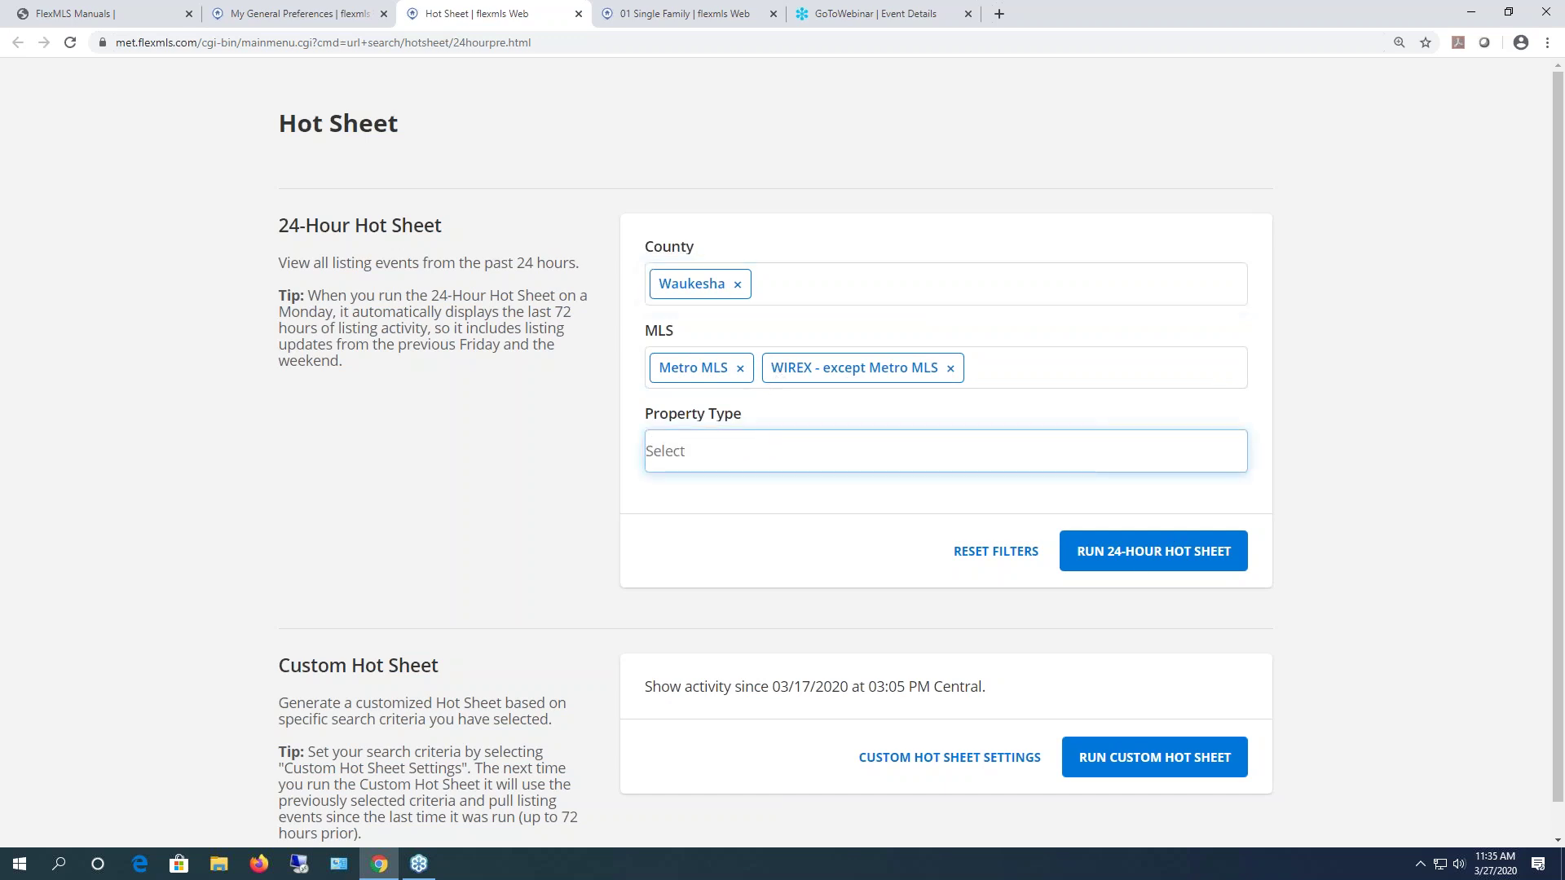
text(va)
click(670, 494)
click(1198, 546)
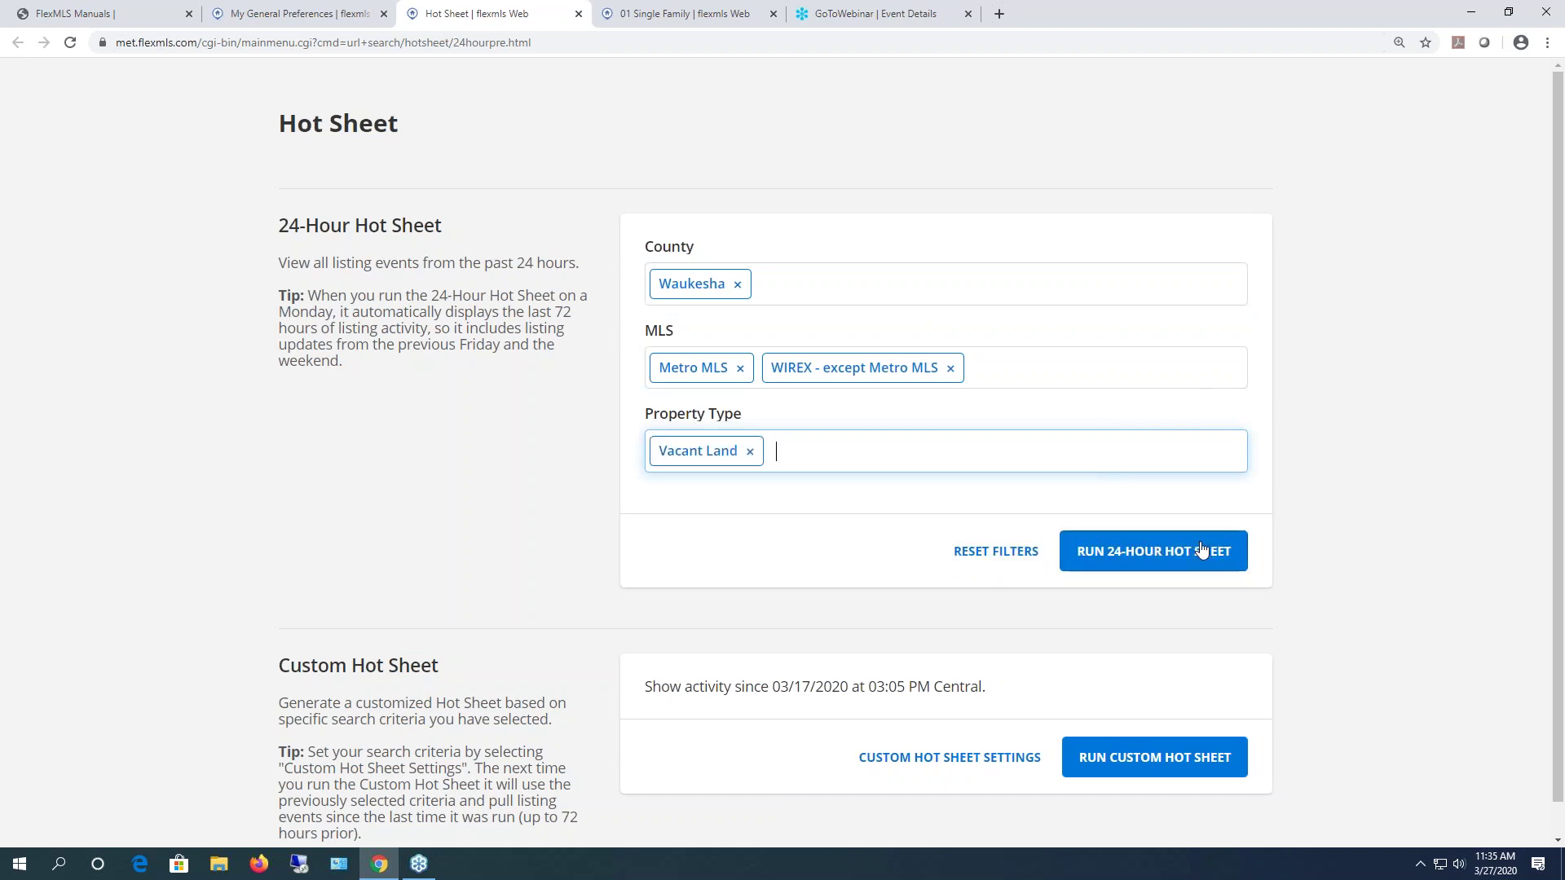
click(1191, 560)
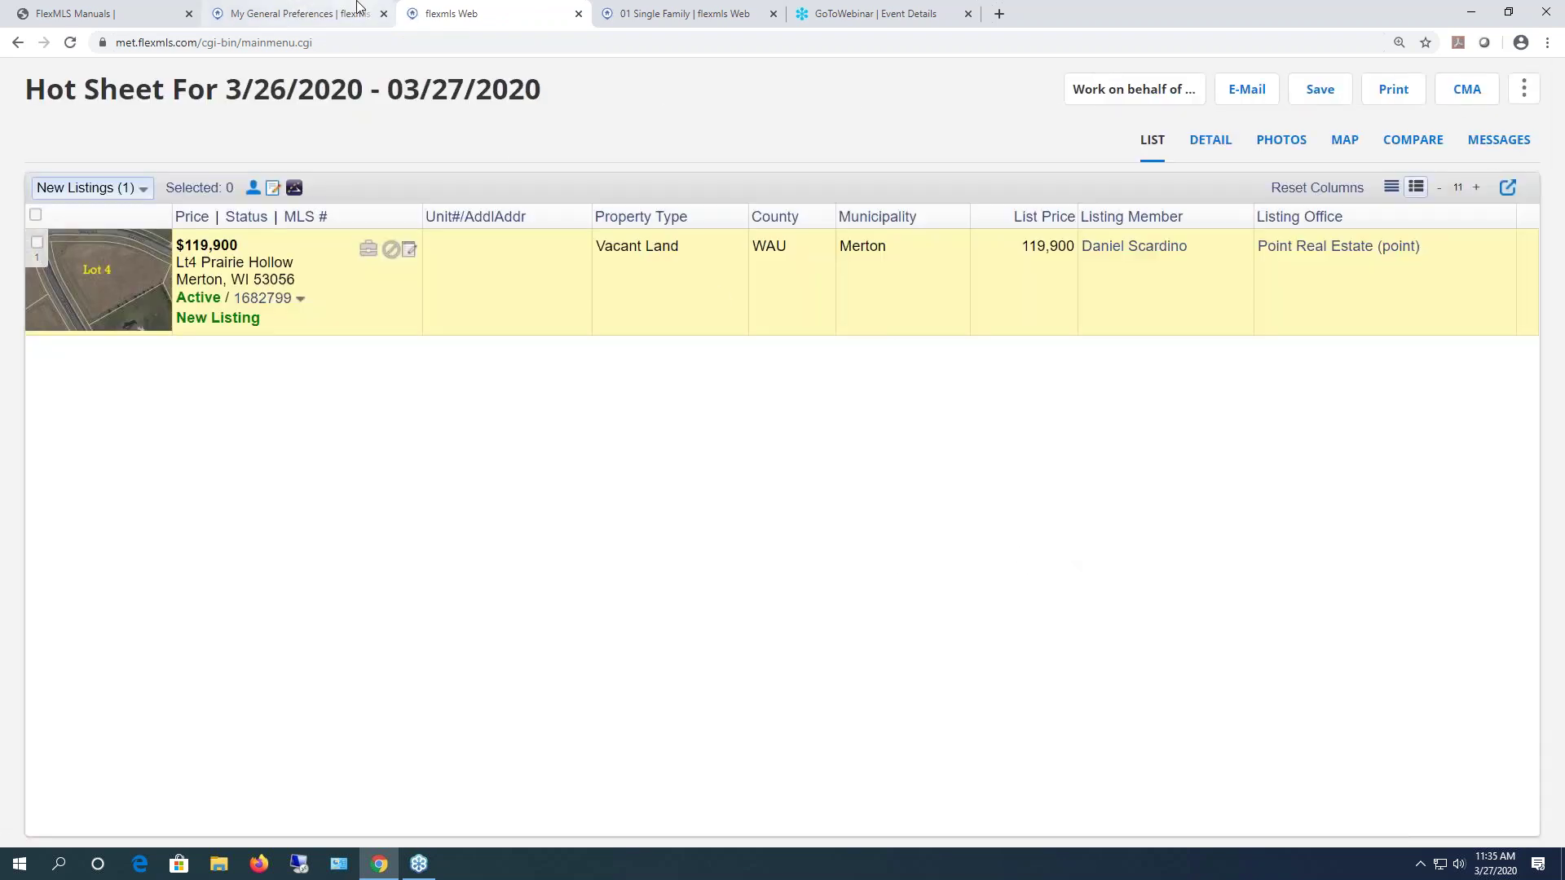
- Set the daily Hotsheet Type to 24 Hour, then close the Hot Sheet results tab
click(249, 15)
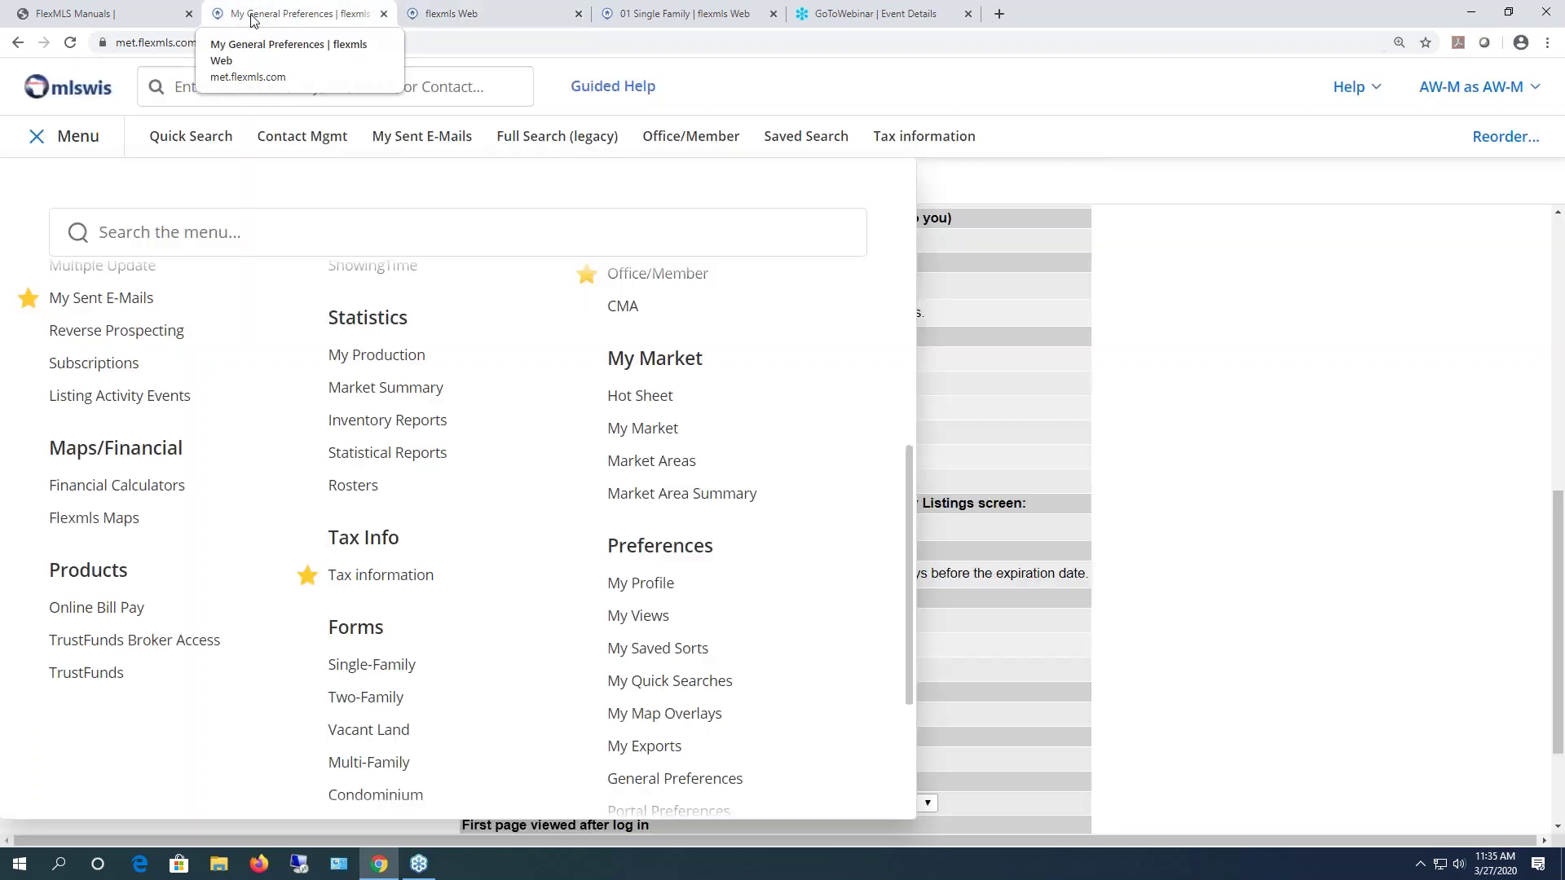
click(73, 136)
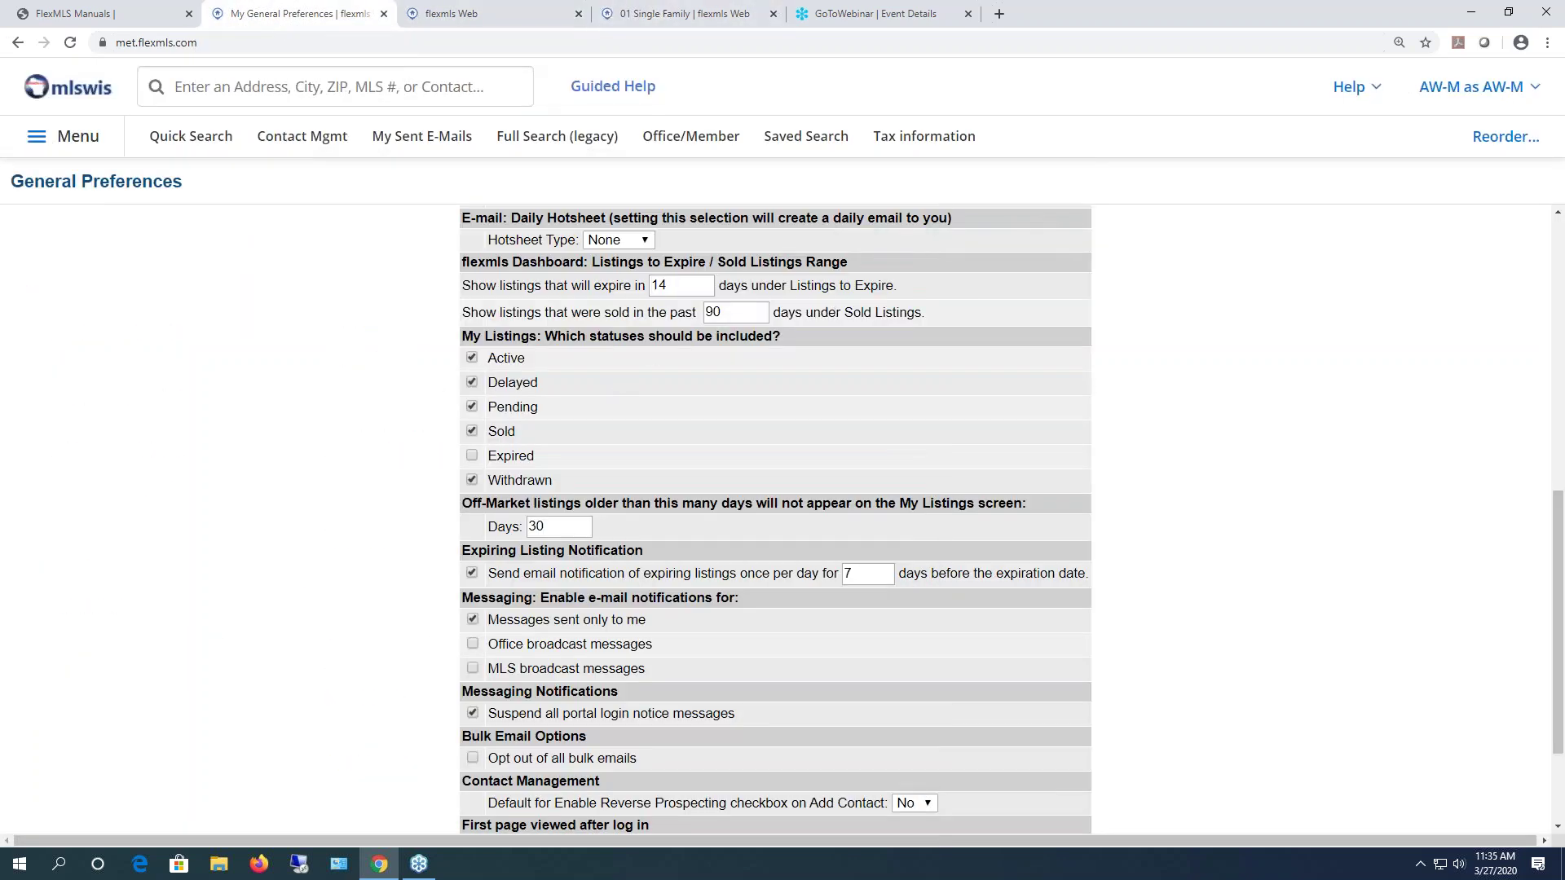
click(647, 242)
click(631, 276)
click(481, 15)
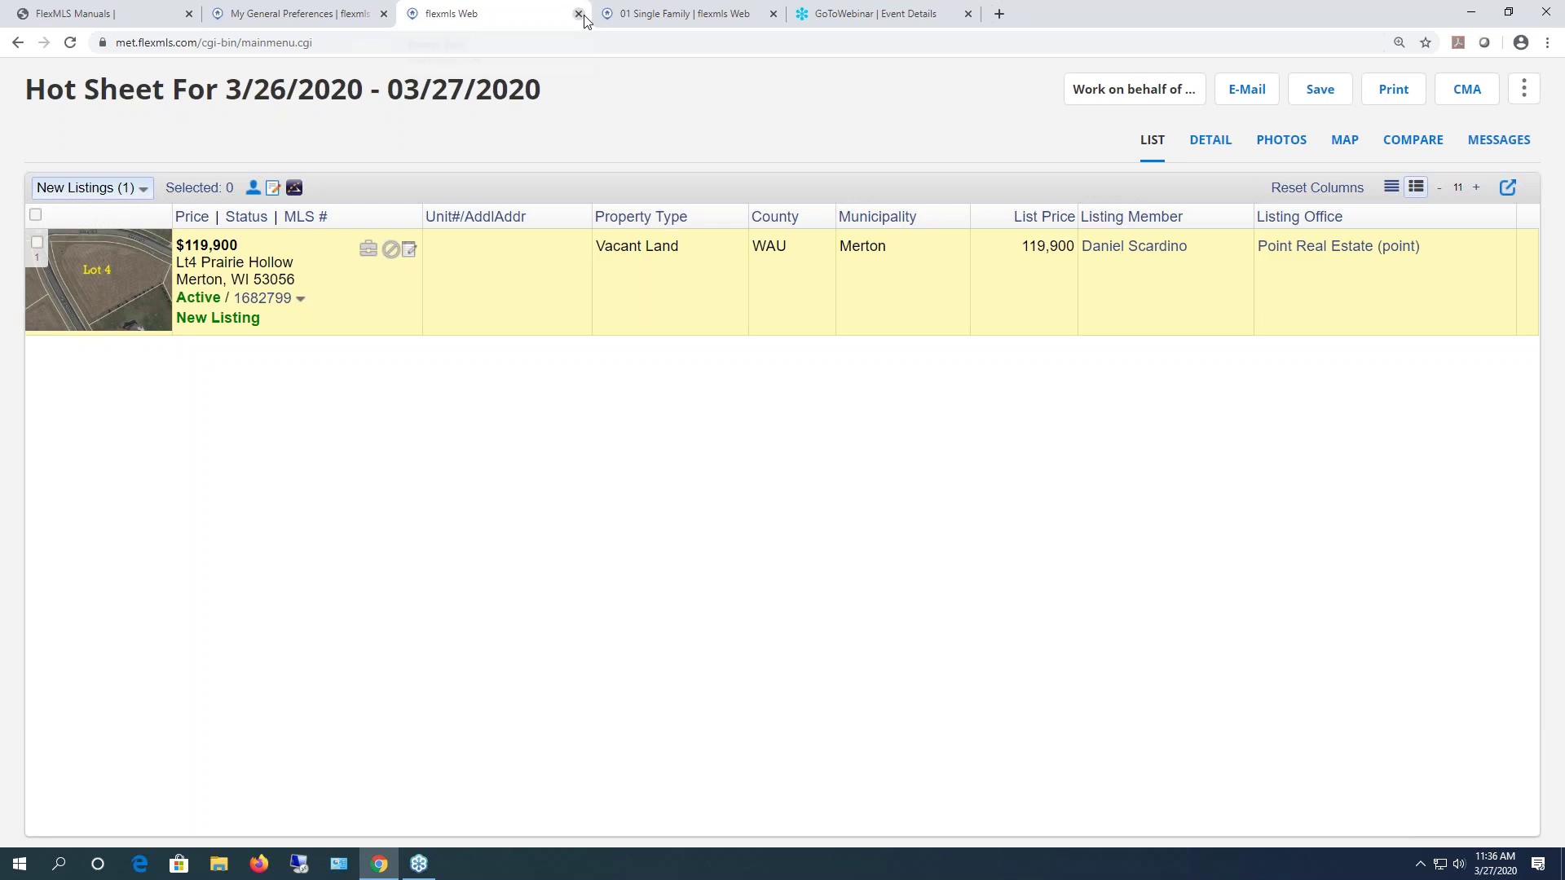
key(ctrl+shift+Tab)
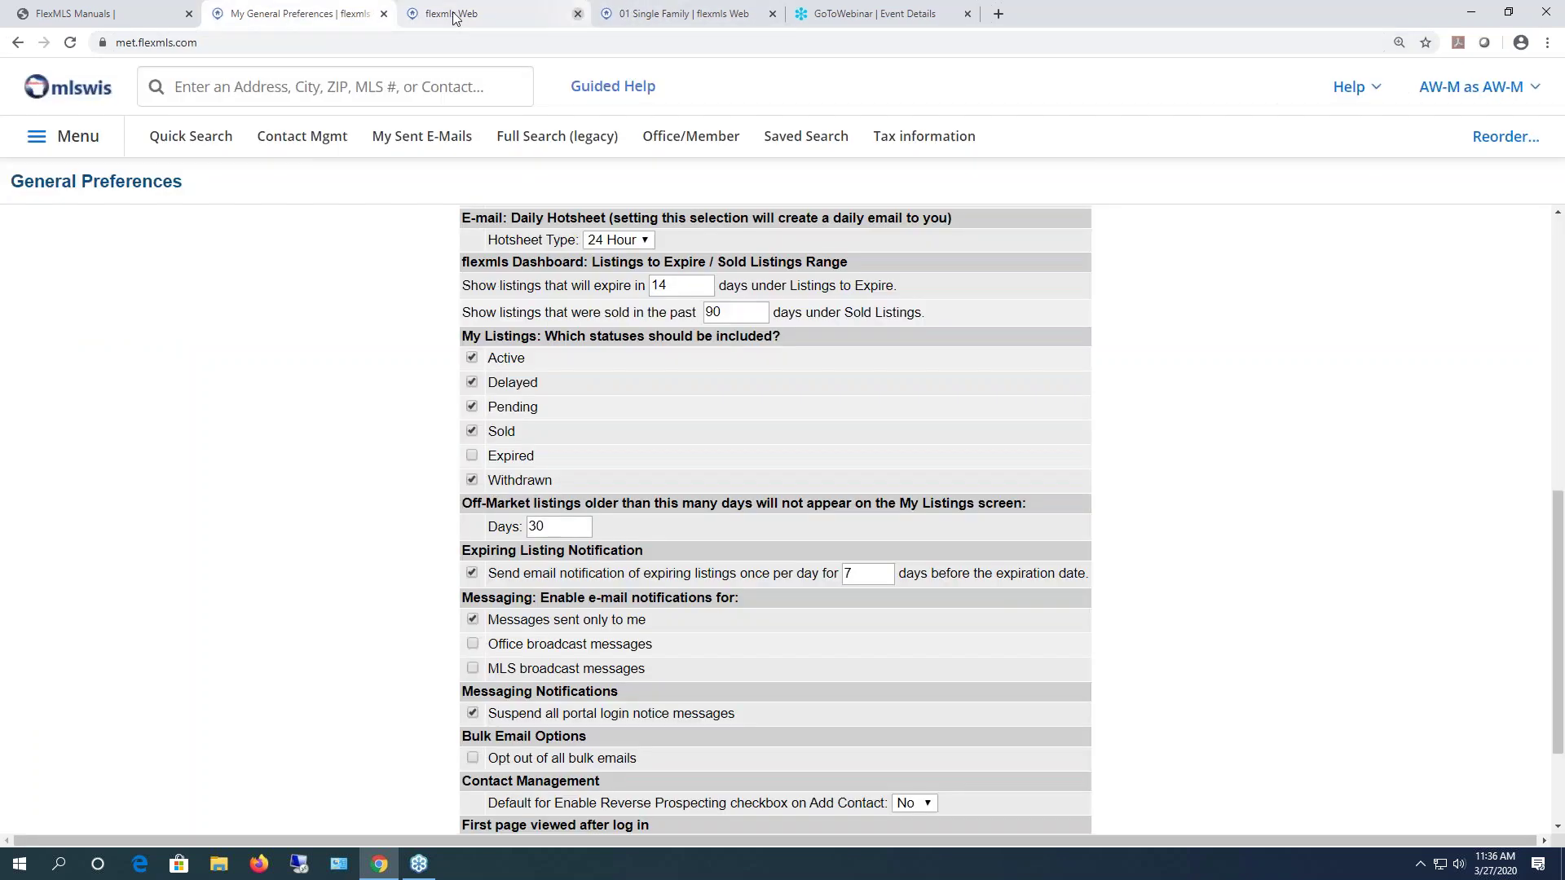
- Change the daily Hotsheet Type preference to Custom
click(648, 239)
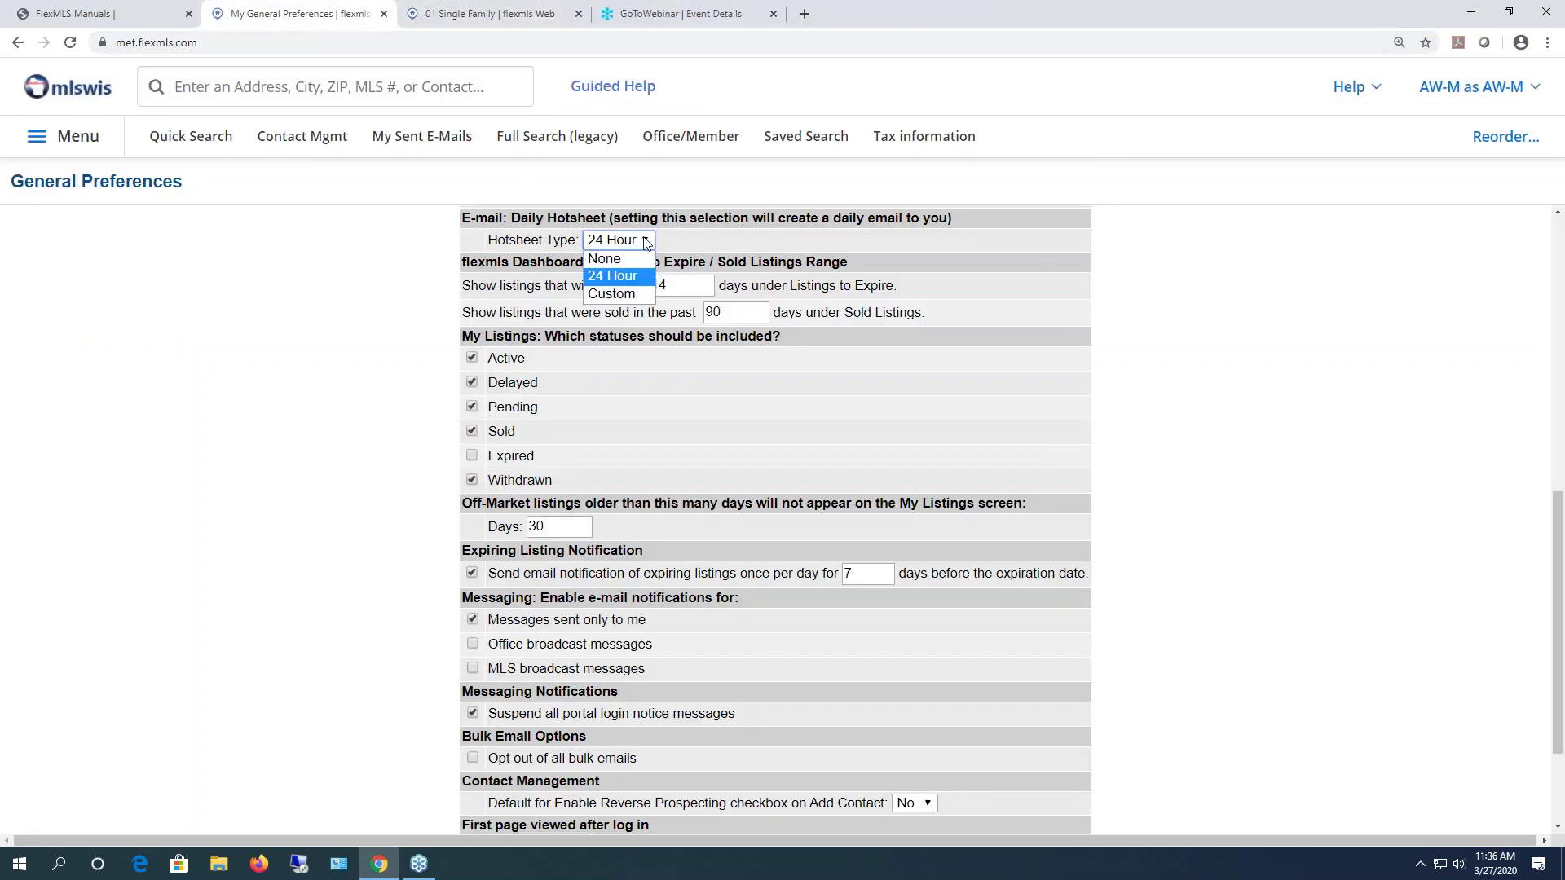
click(628, 295)
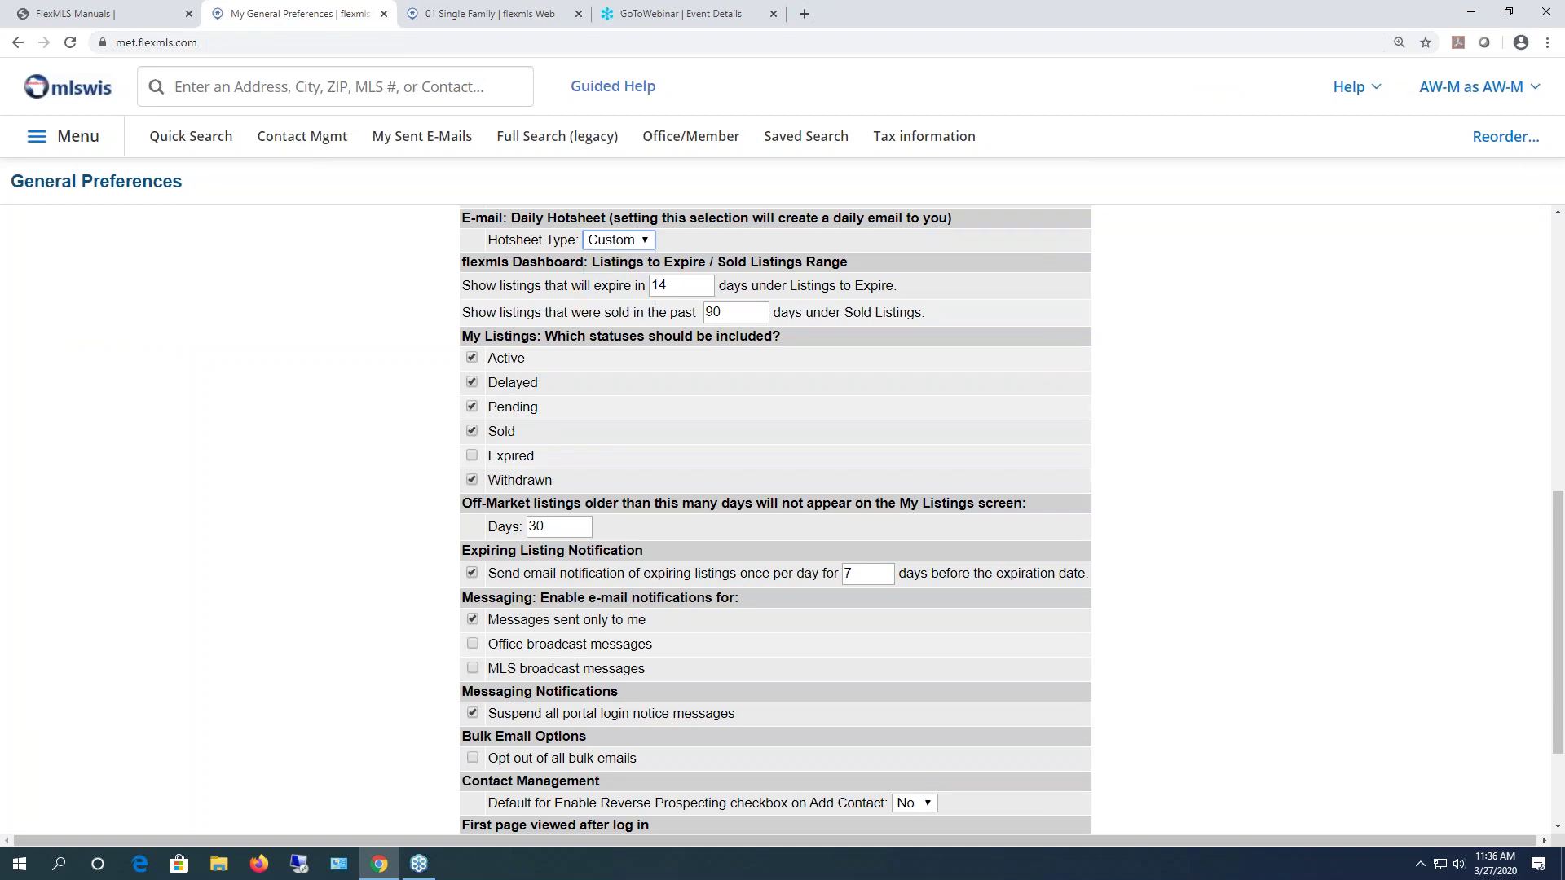
click(505, 17)
click(304, 17)
- Open Hot Sheet from the main menu in a new tab and switch to it
click(69, 145)
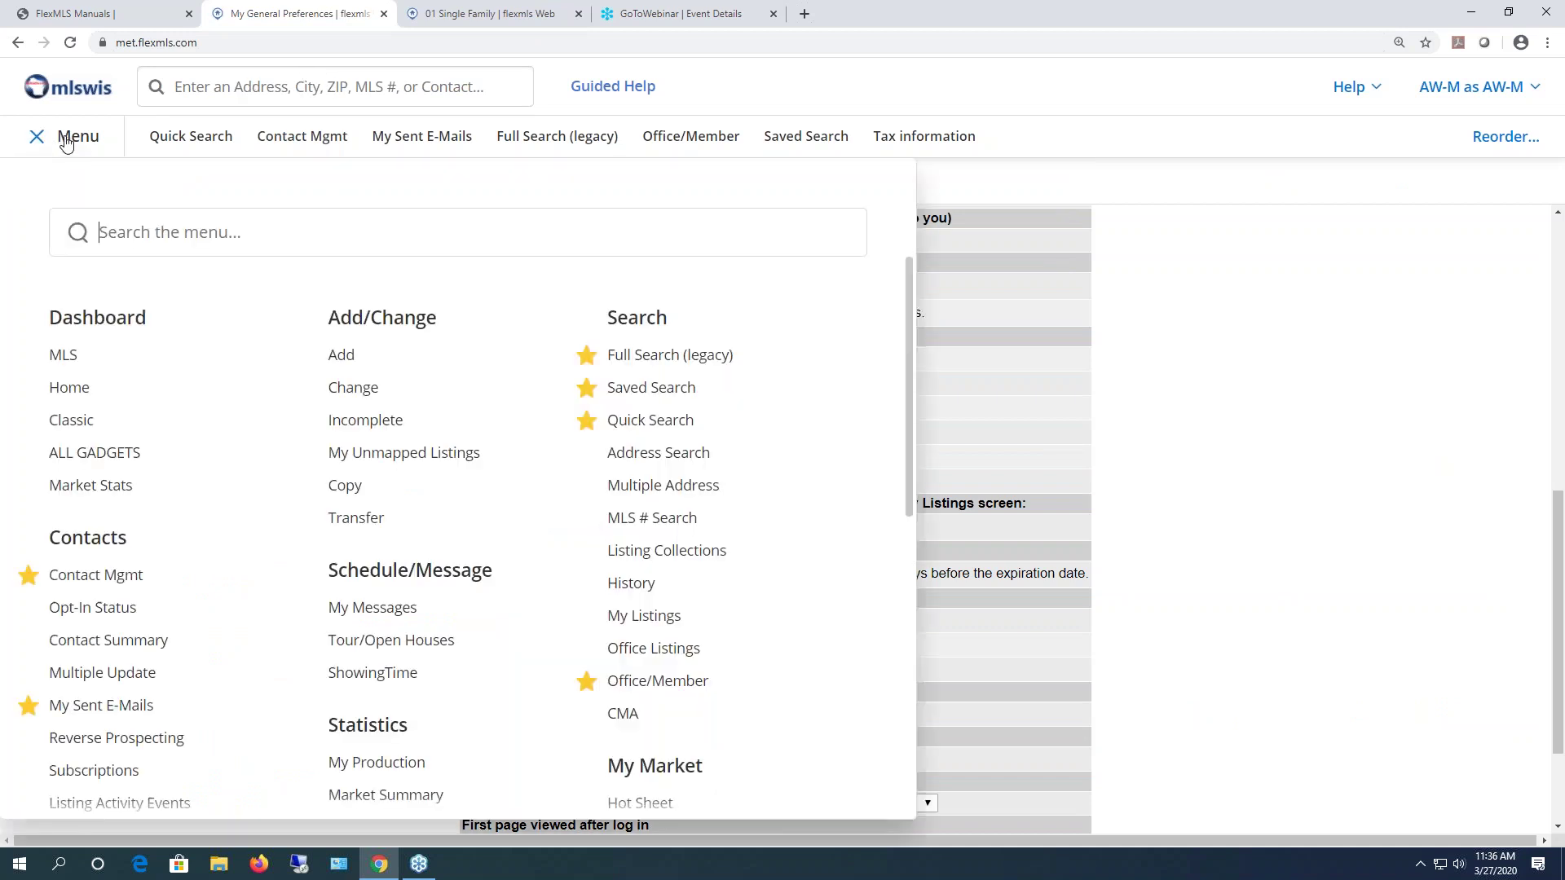
scroll(668, 696, down, 2)
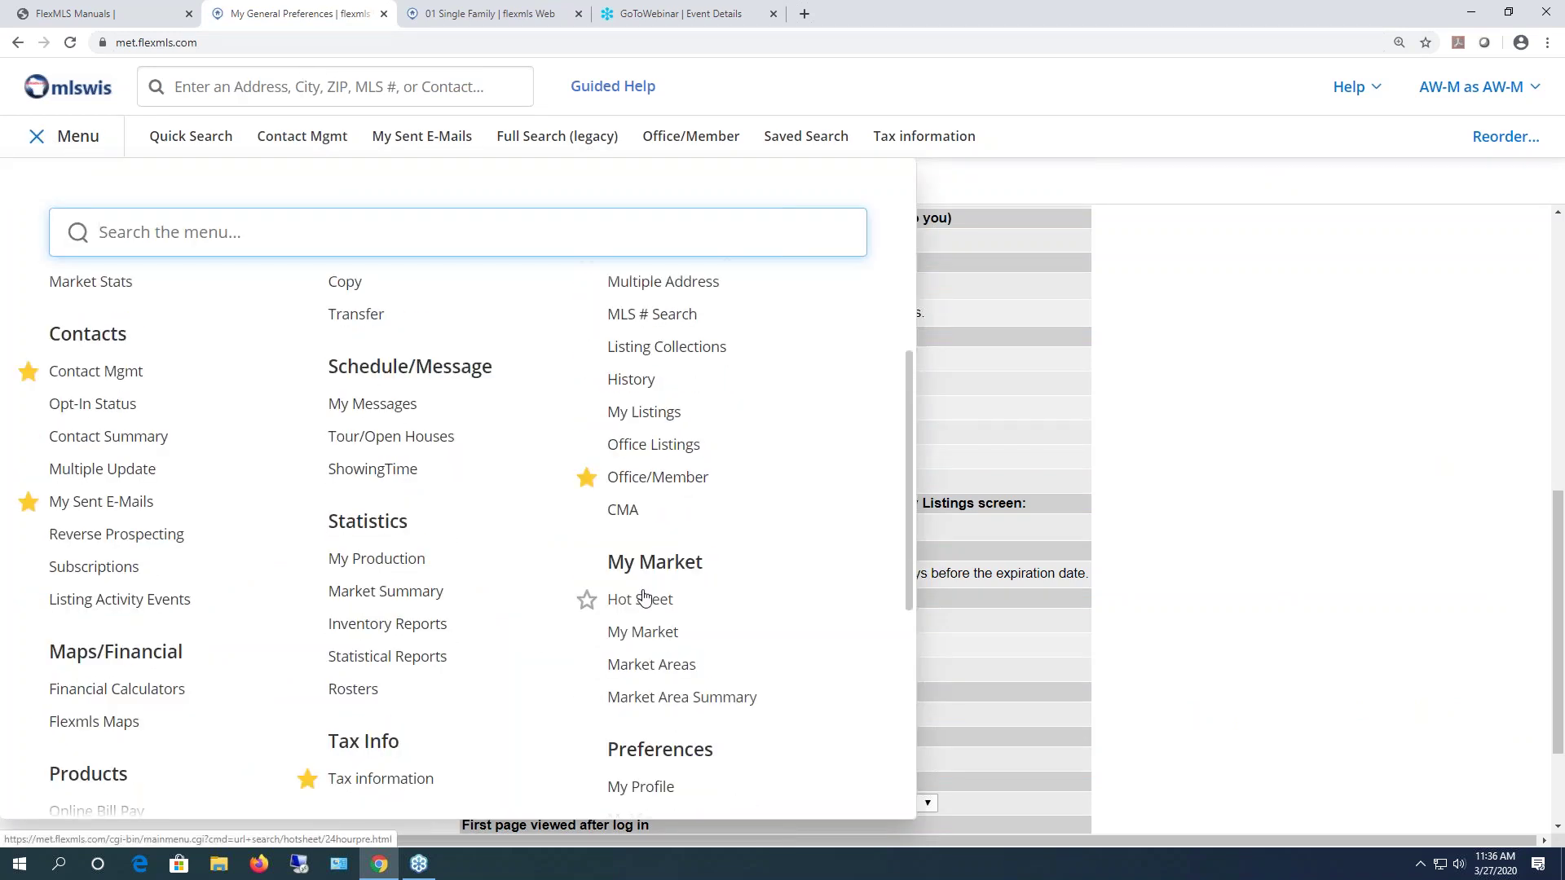
right_click(643, 604)
click(690, 618)
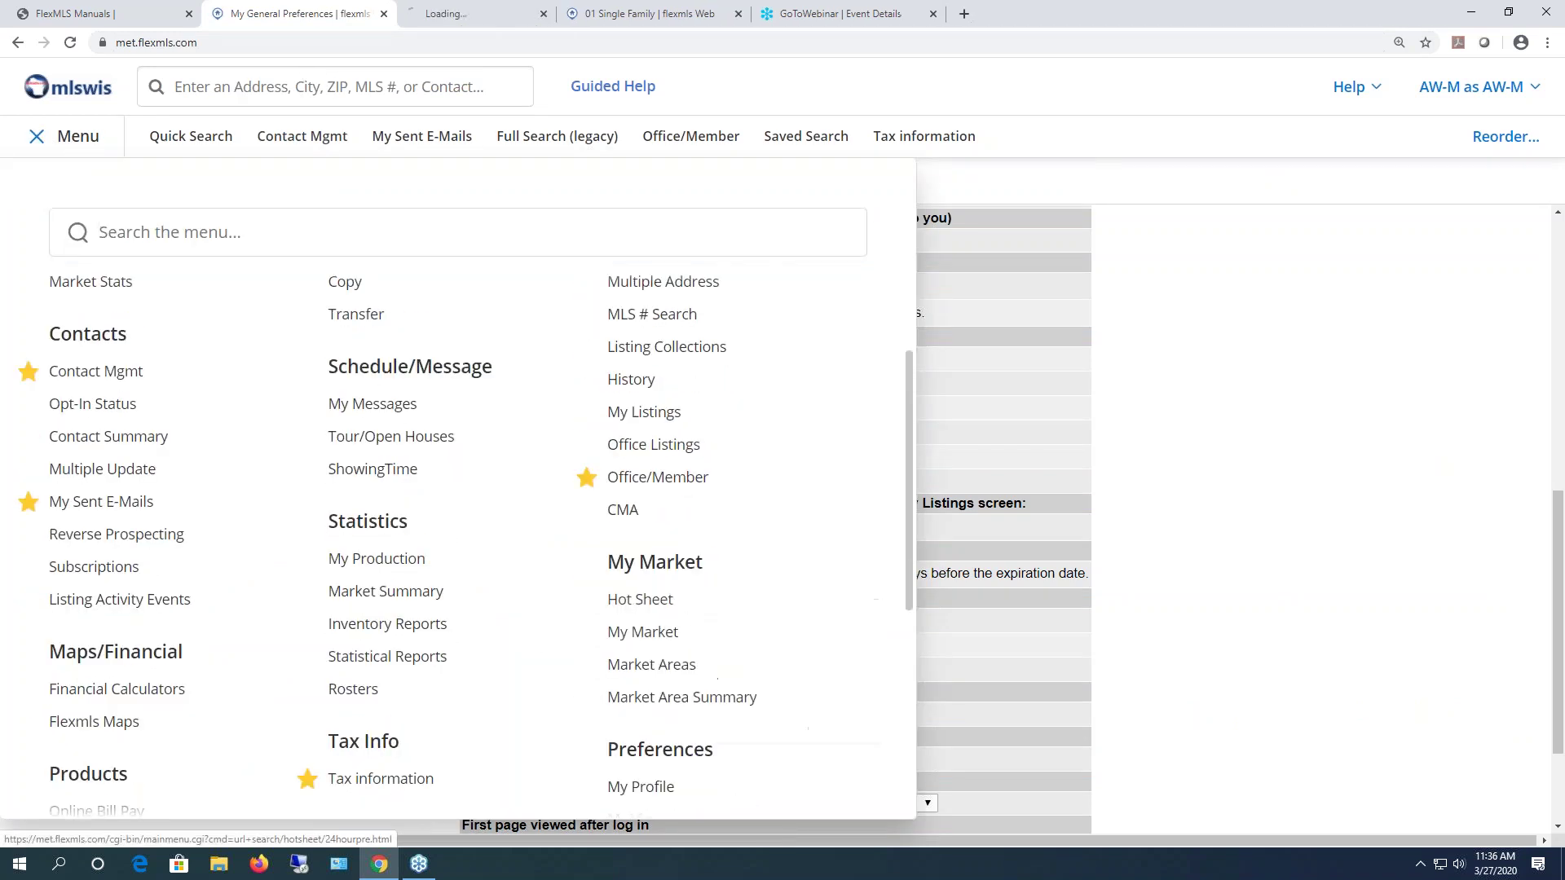
click(461, 14)
scroll(855, 619, down, 1)
scroll(896, 717, up, 1)
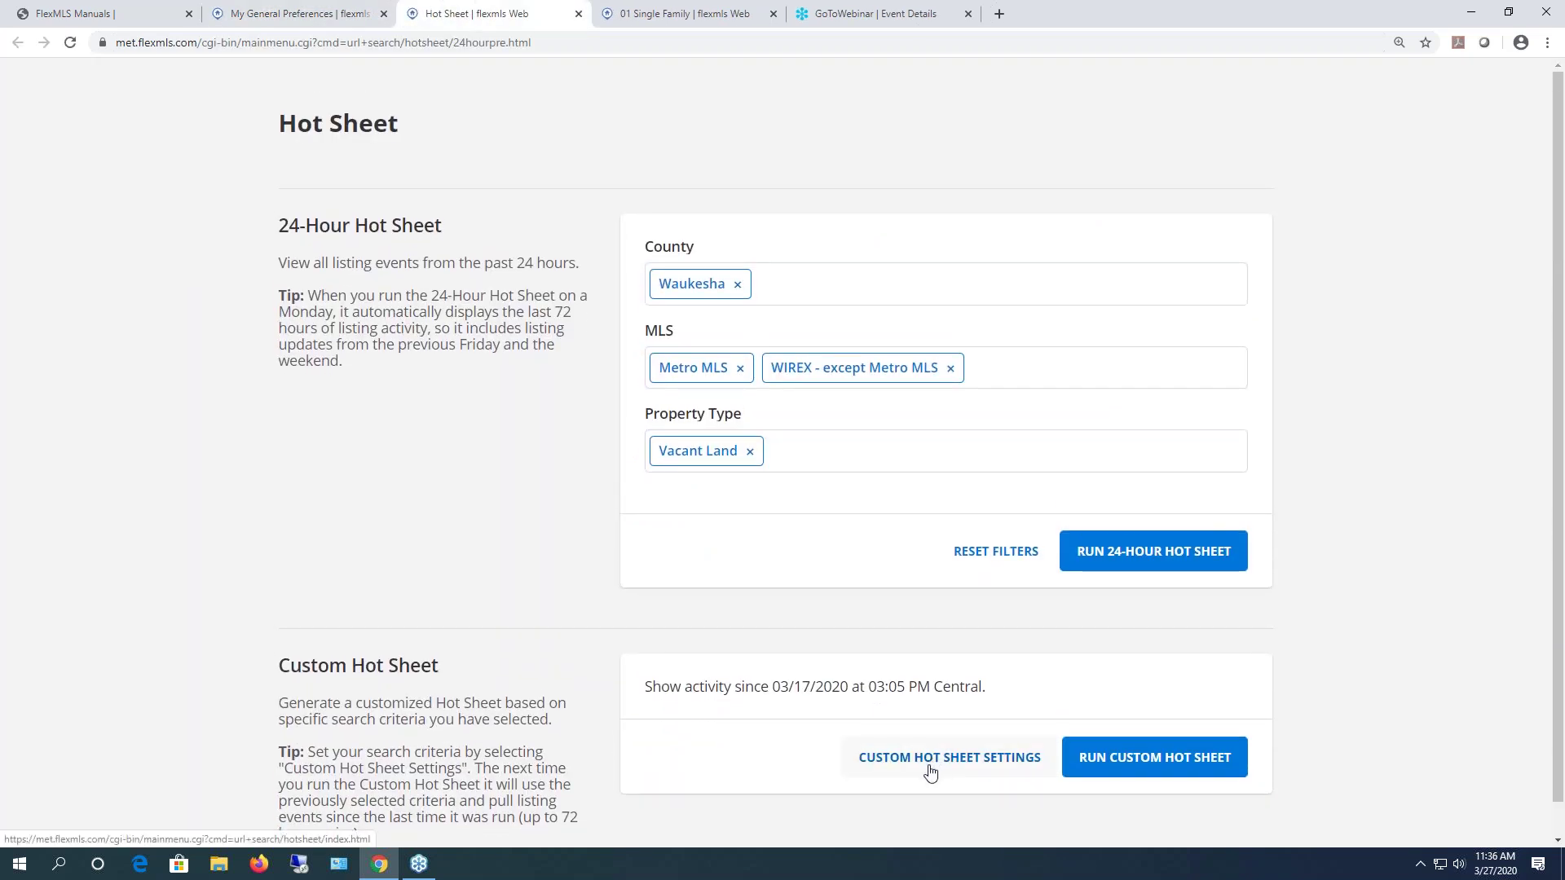
- Start a custom Hot Sheet with New Listing and Back on market history events
click(931, 765)
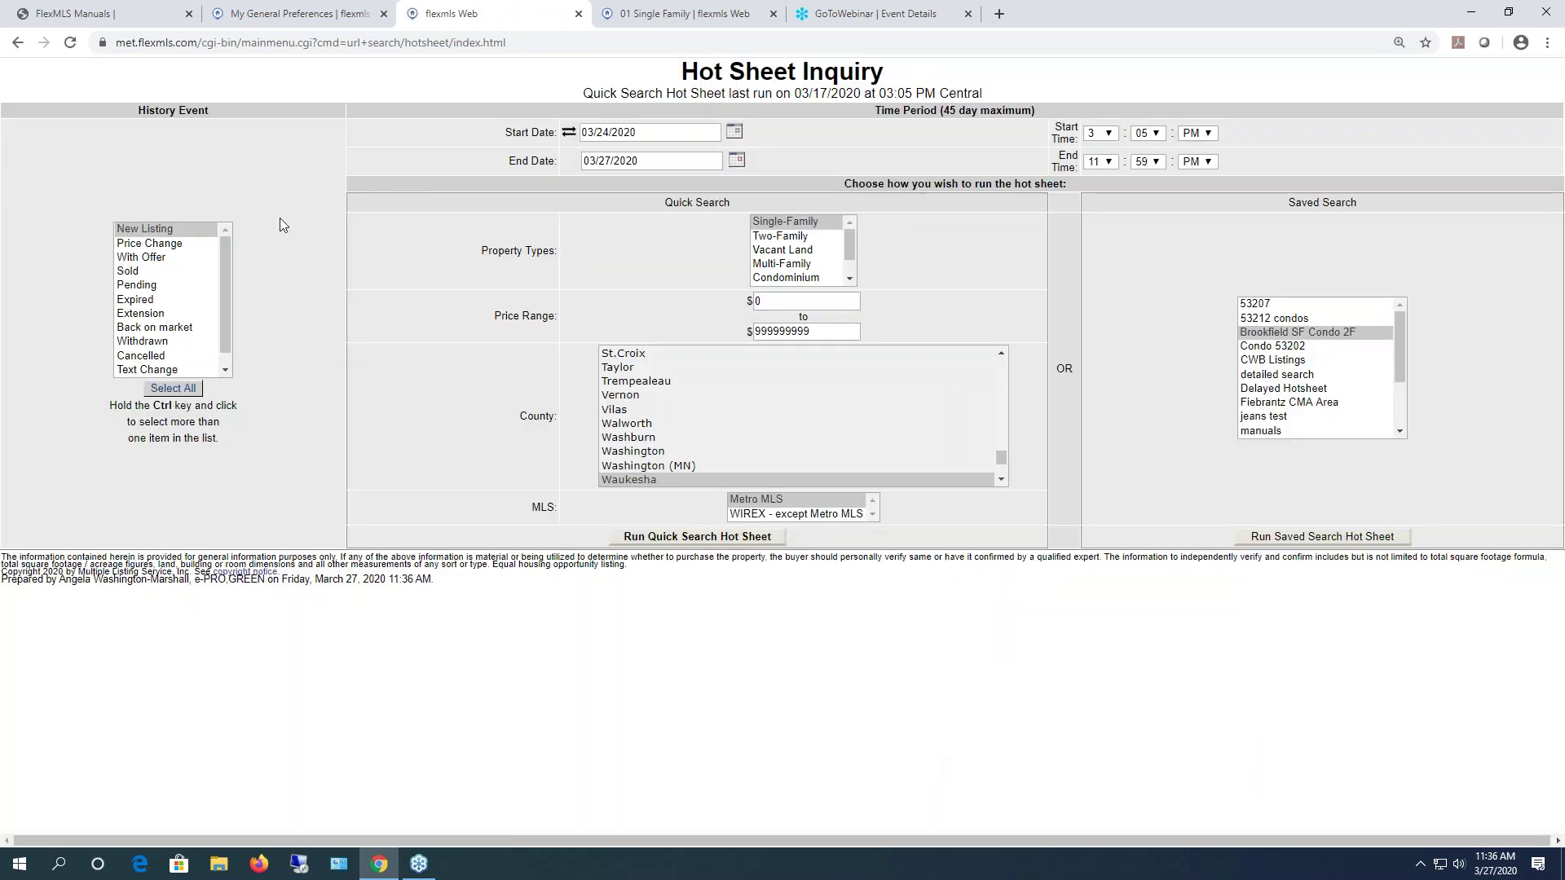
click(166, 232)
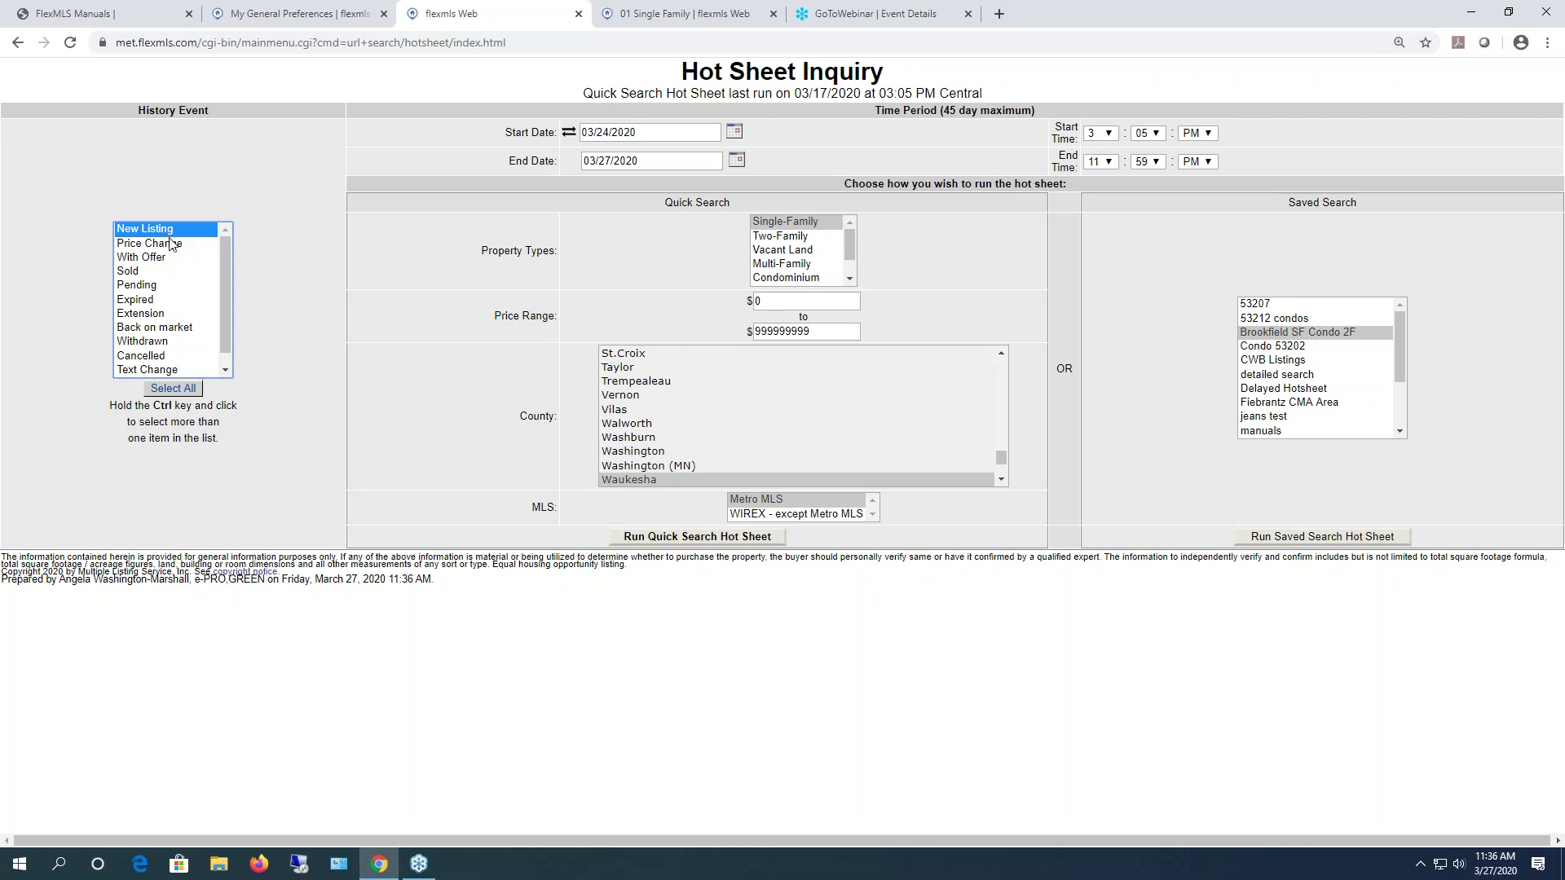
ctrl+click(185, 327)
- Set the start date to 03/23/2020 and keep the end date at 03/27/2020
click(735, 136)
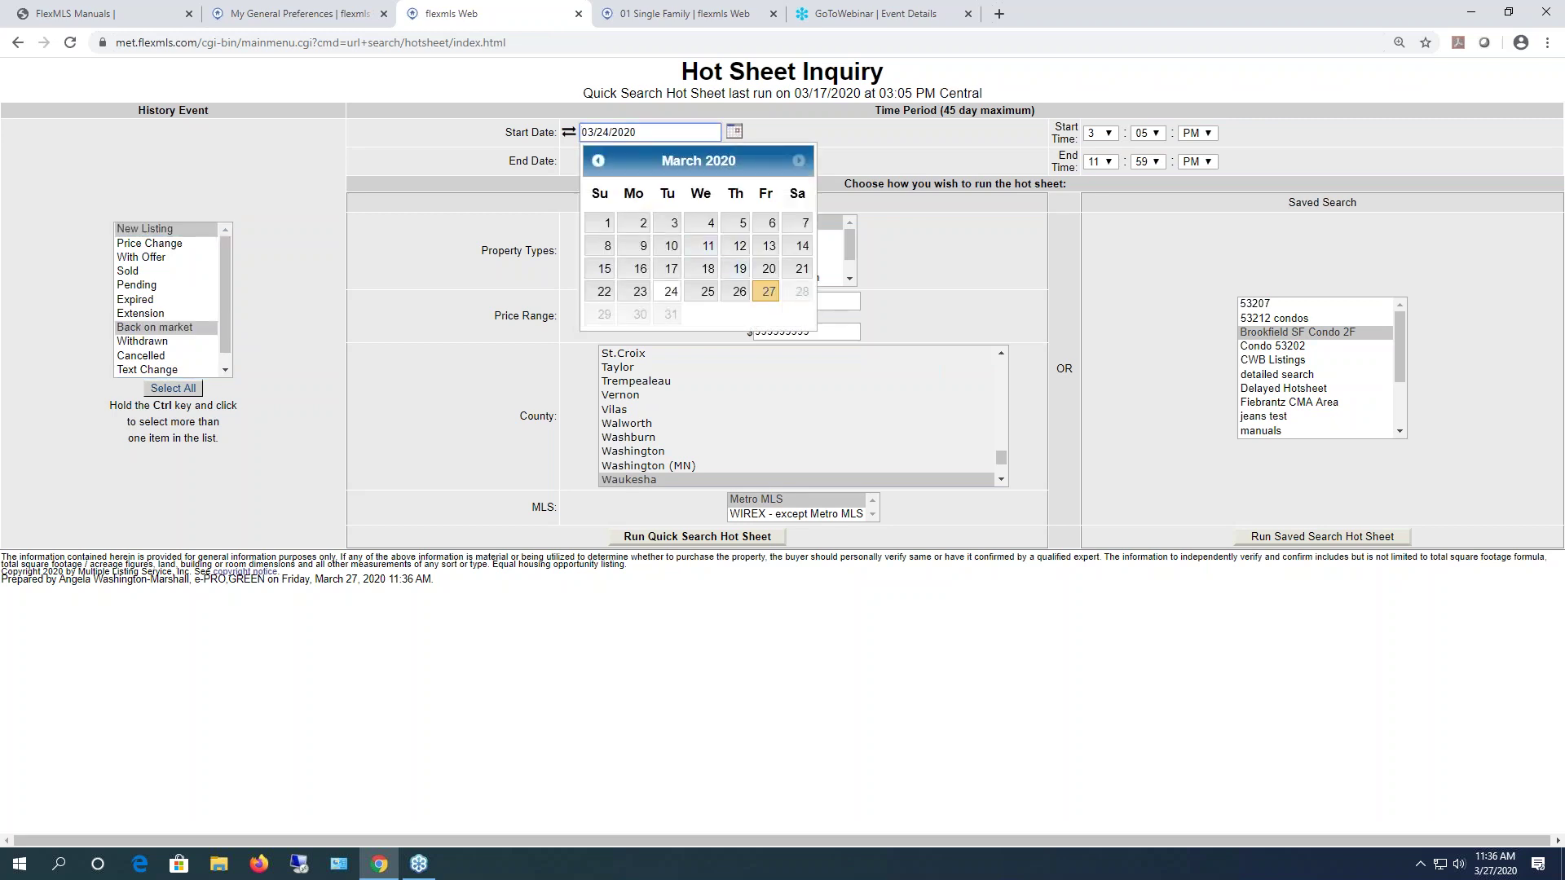
click(643, 295)
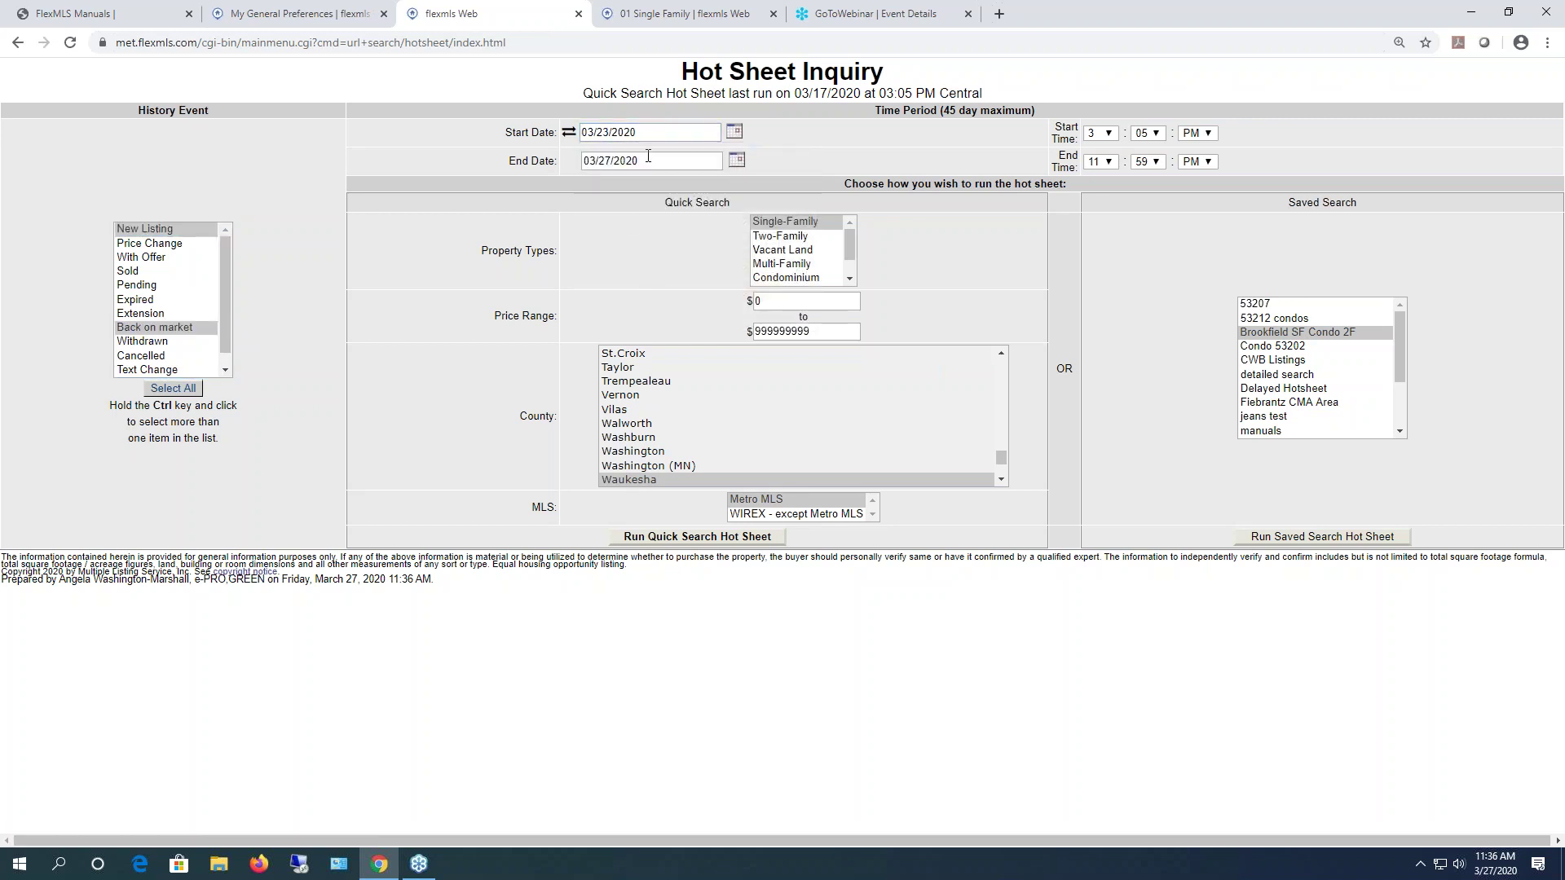
click(736, 160)
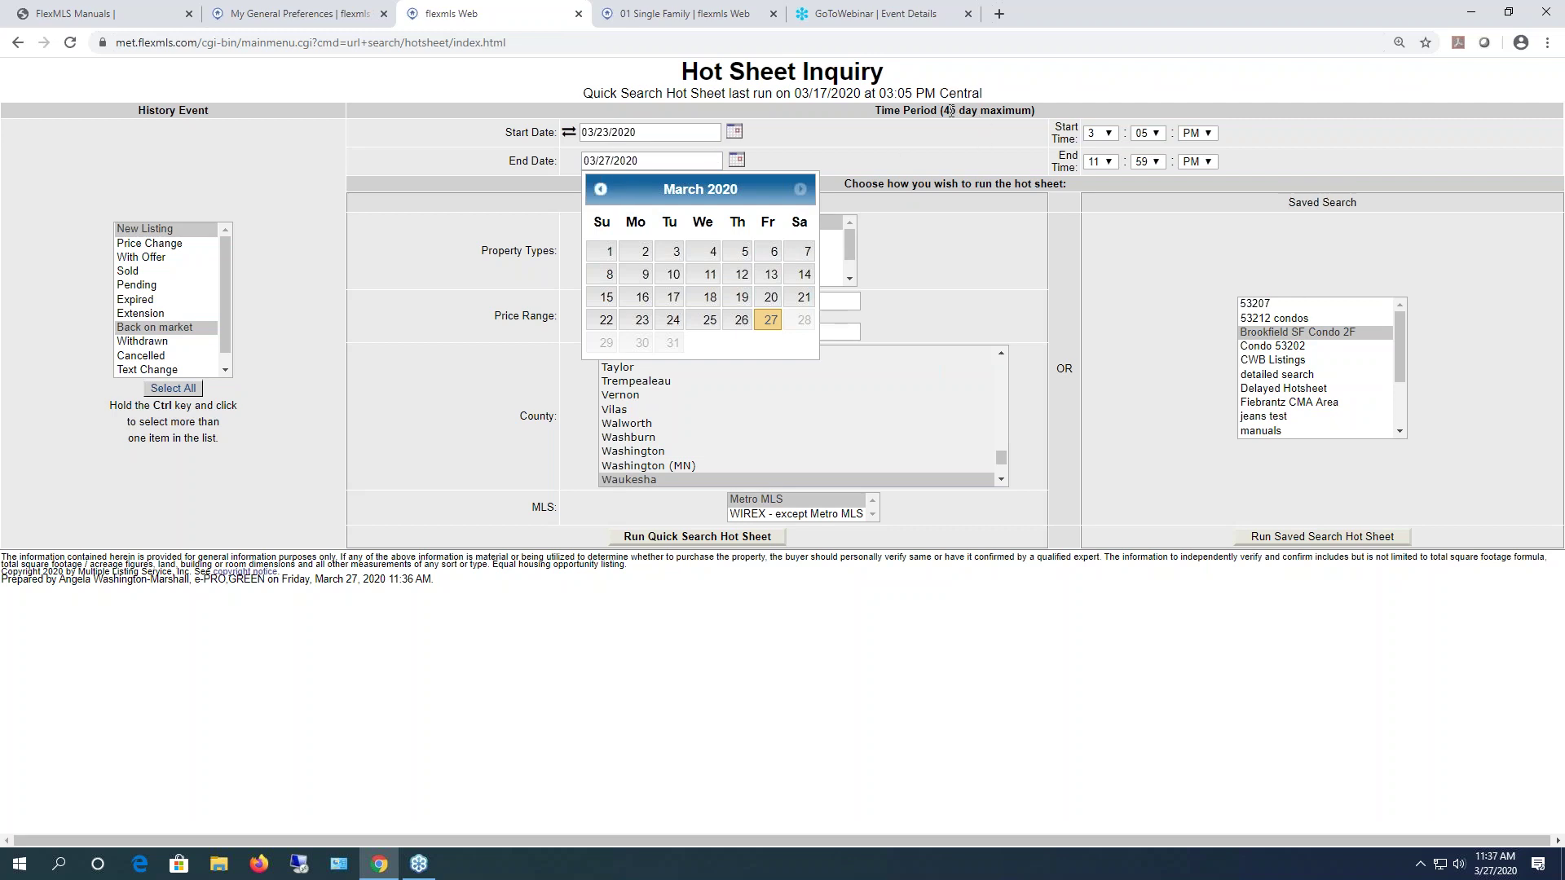
drag(946, 112, 1026, 104)
click(833, 140)
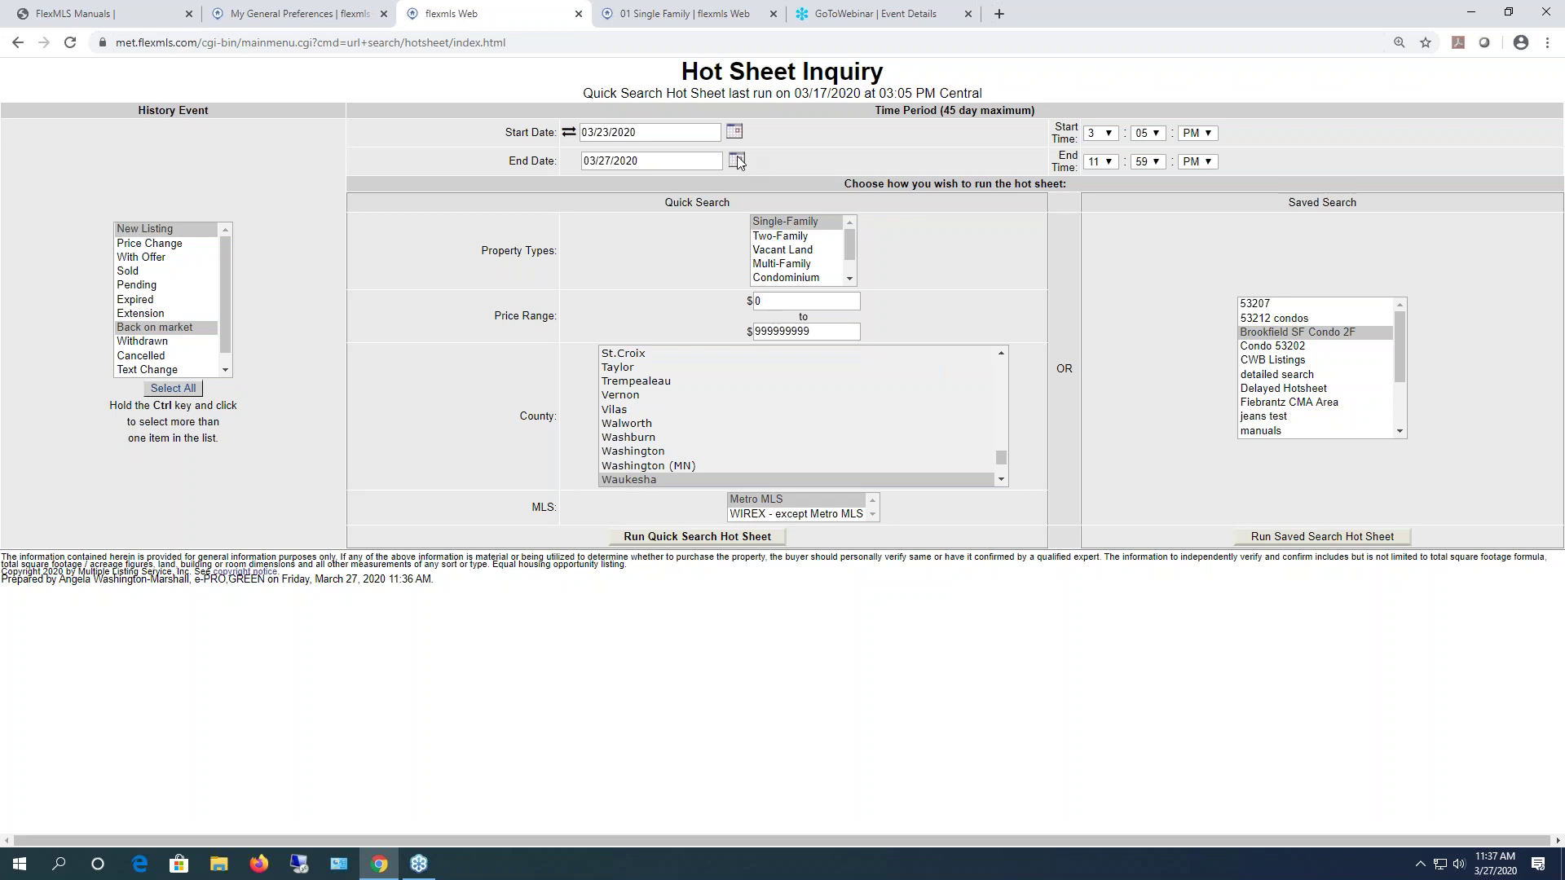
click(738, 161)
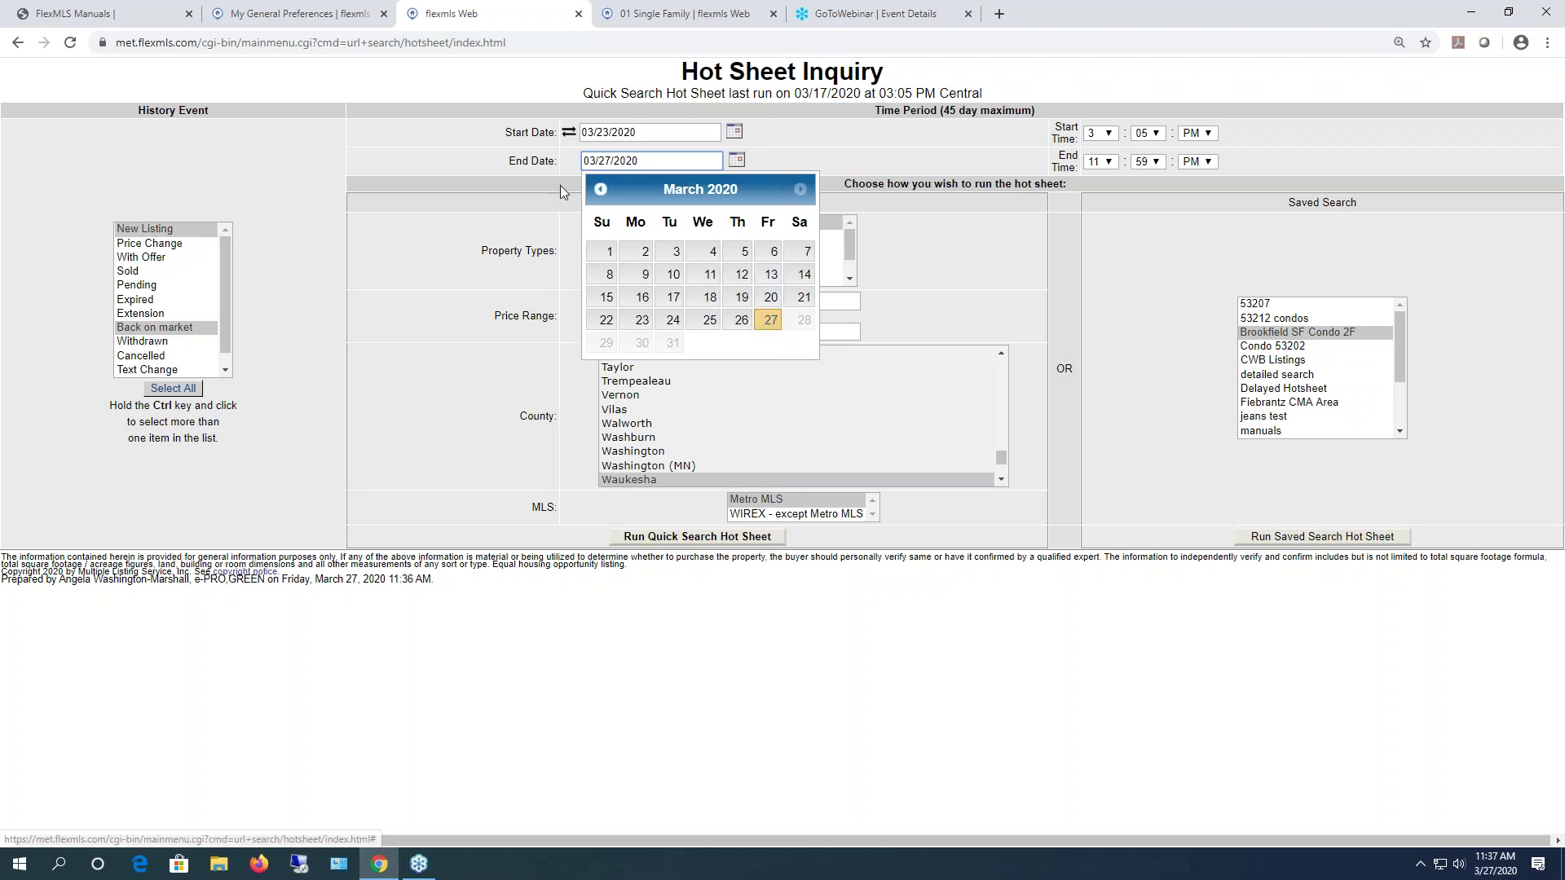
click(824, 134)
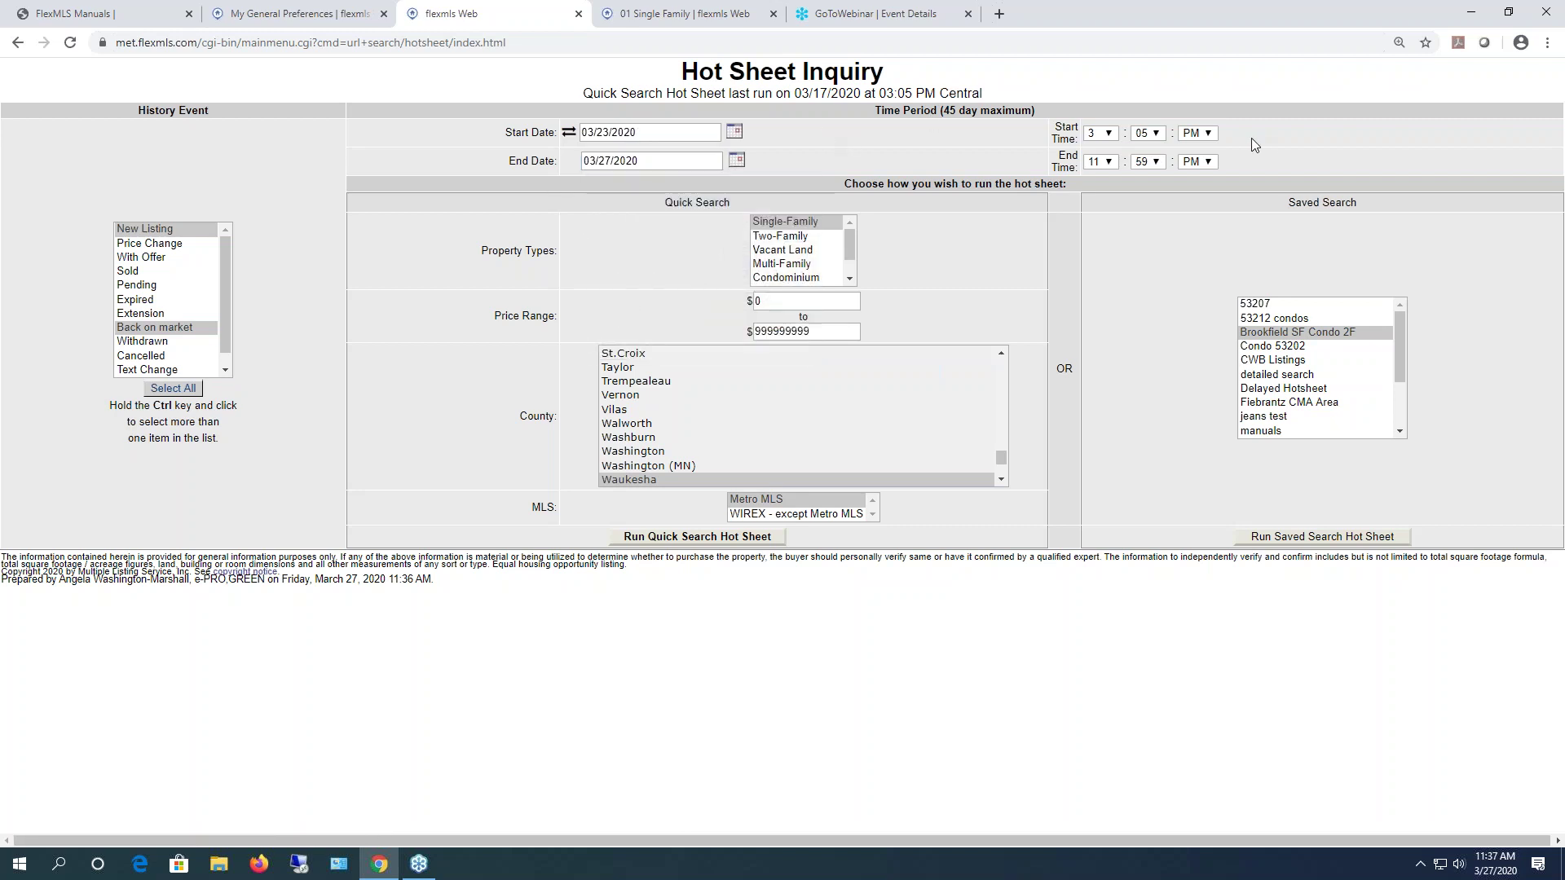
- Set start time 12:00 AM, add Condominium, choose Waukesha county, and run the quick search Hot Sheet
click(1105, 135)
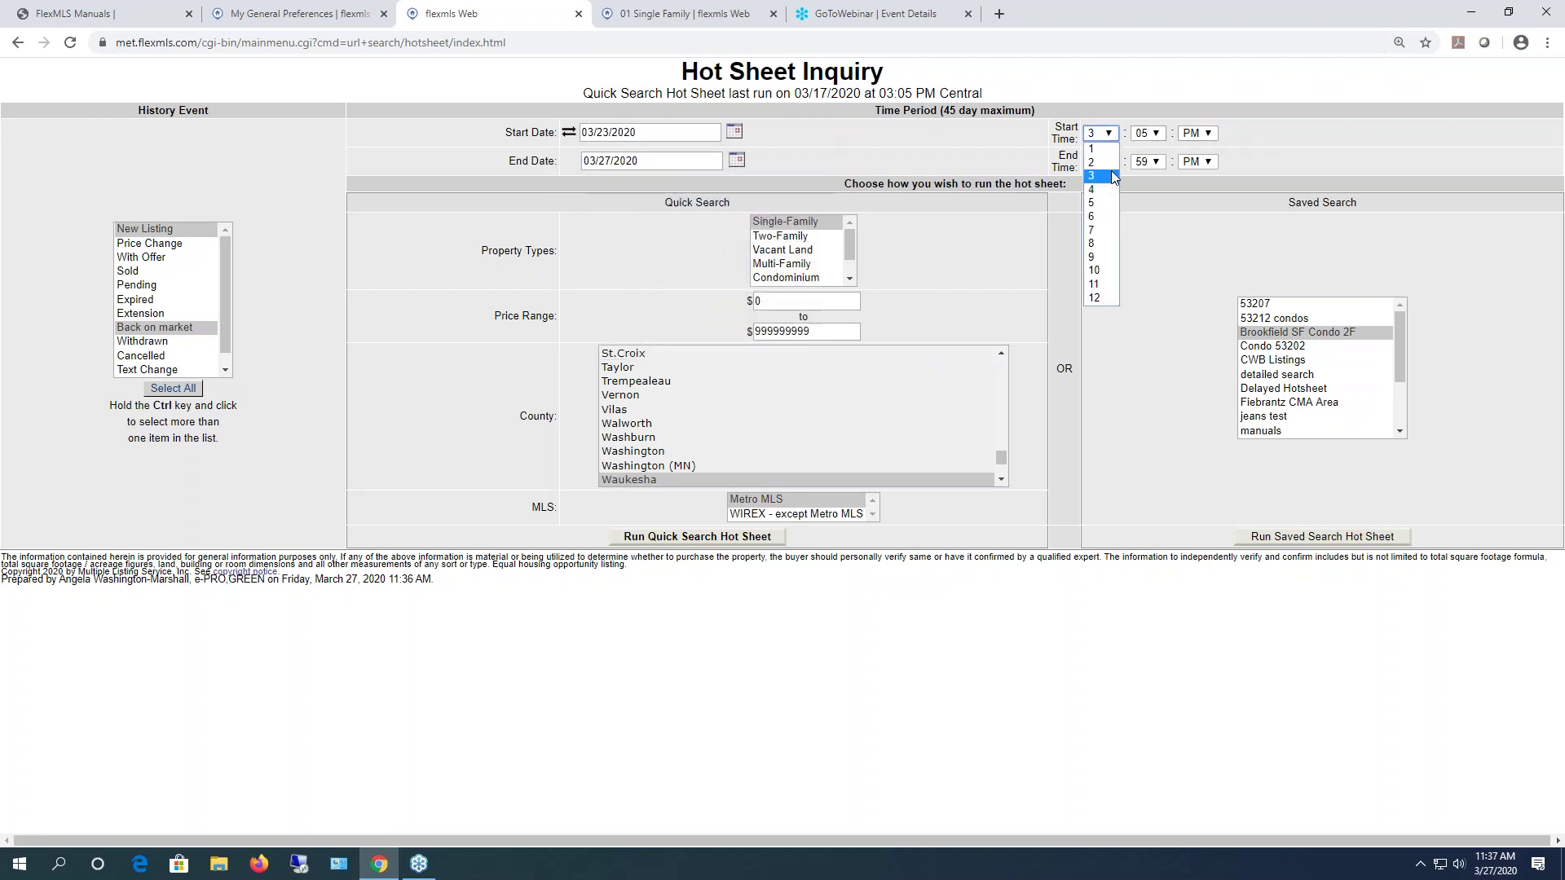
click(1099, 298)
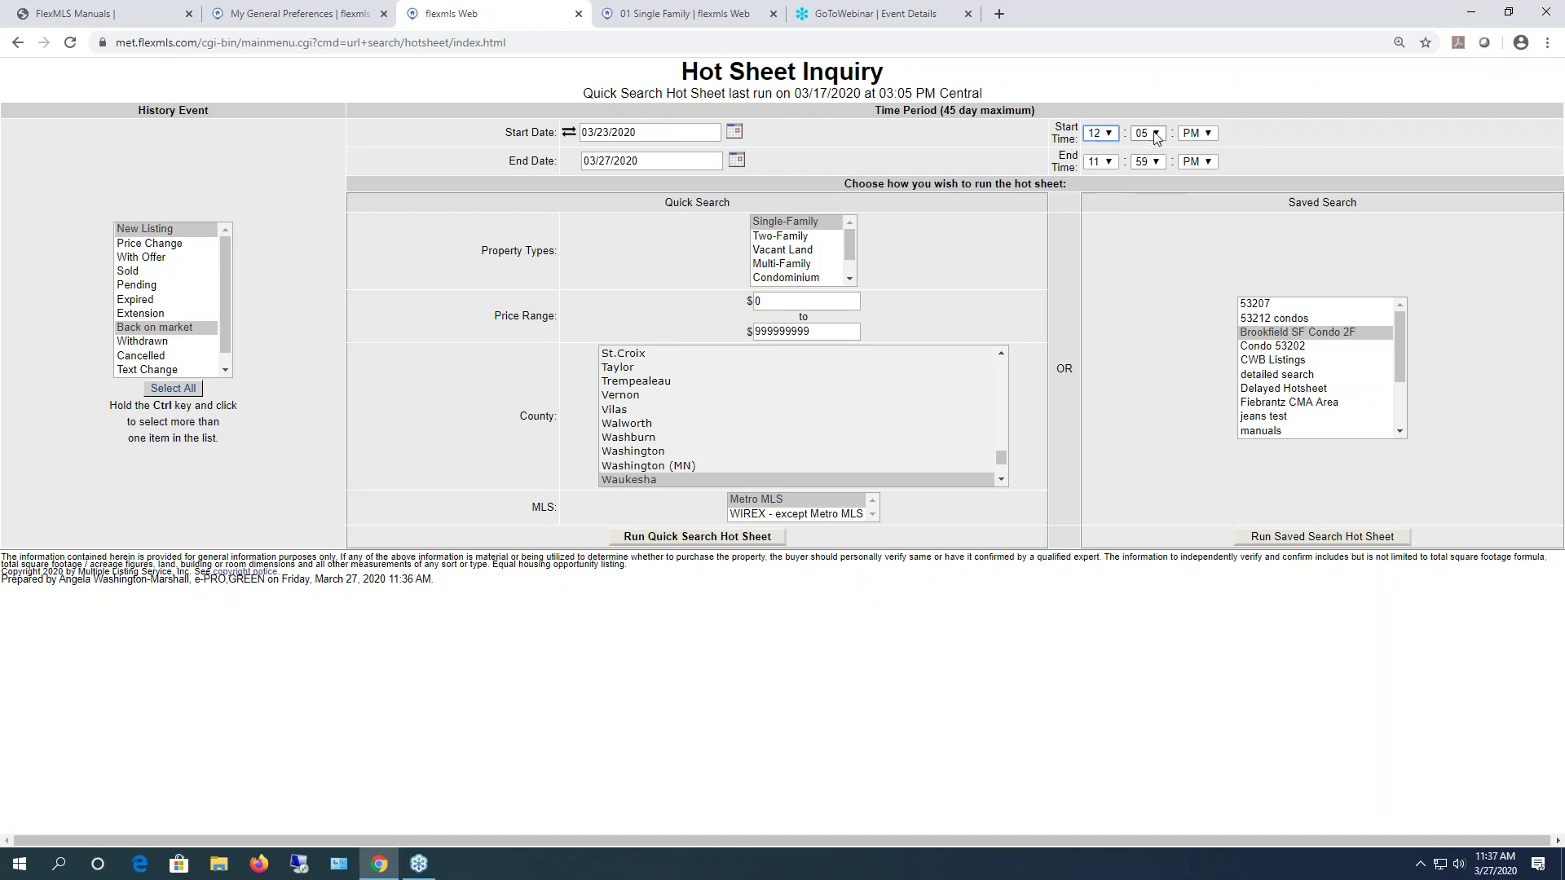
click(1156, 135)
click(1141, 150)
click(1198, 133)
click(1194, 147)
ctrl+click(795, 279)
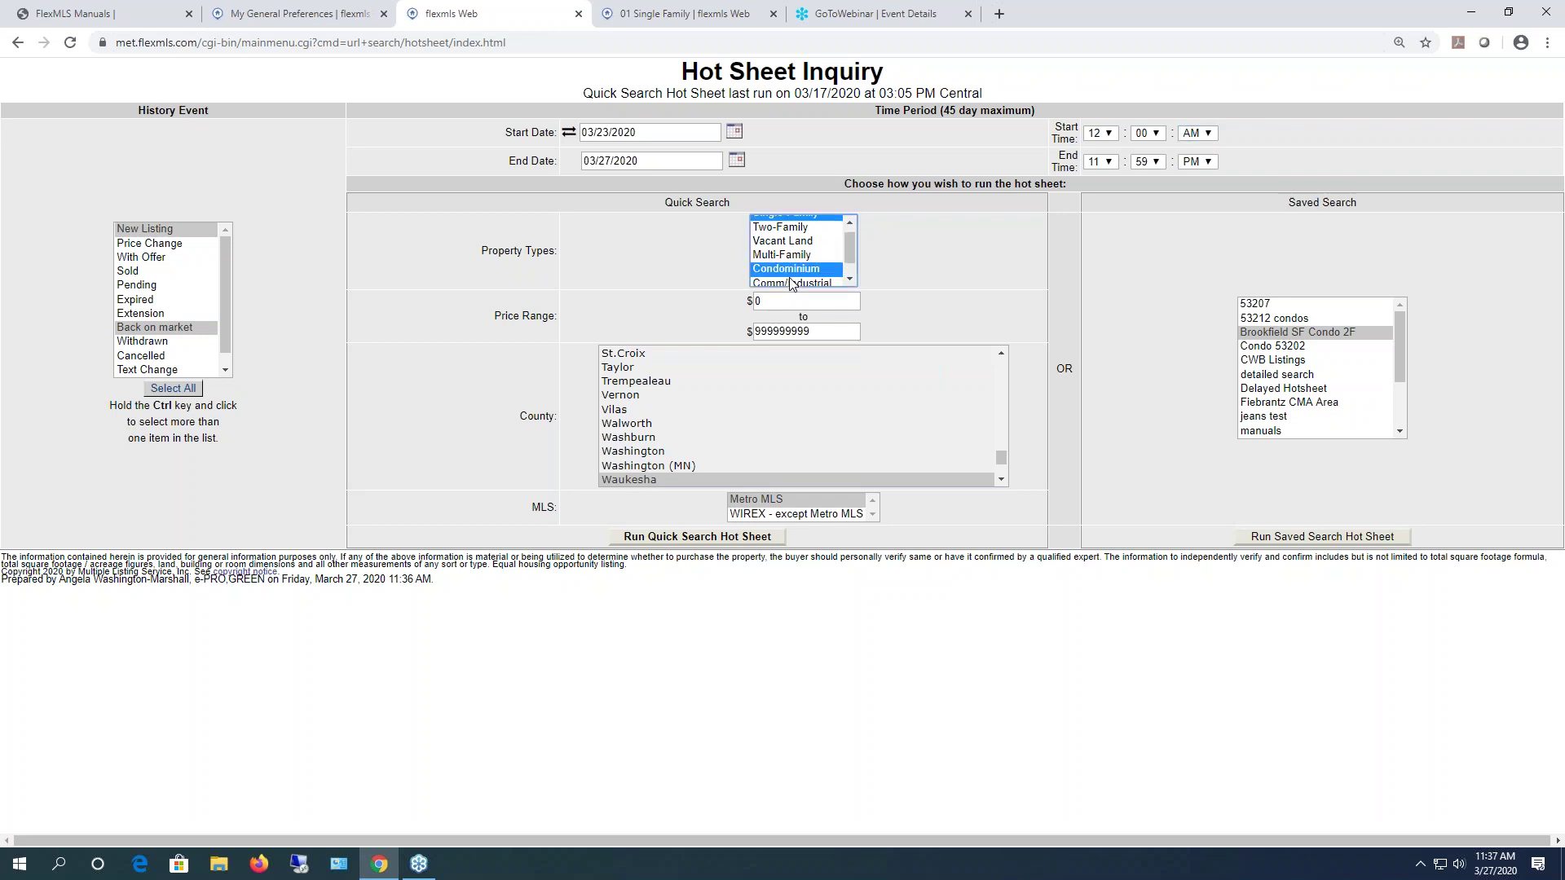
click(839, 479)
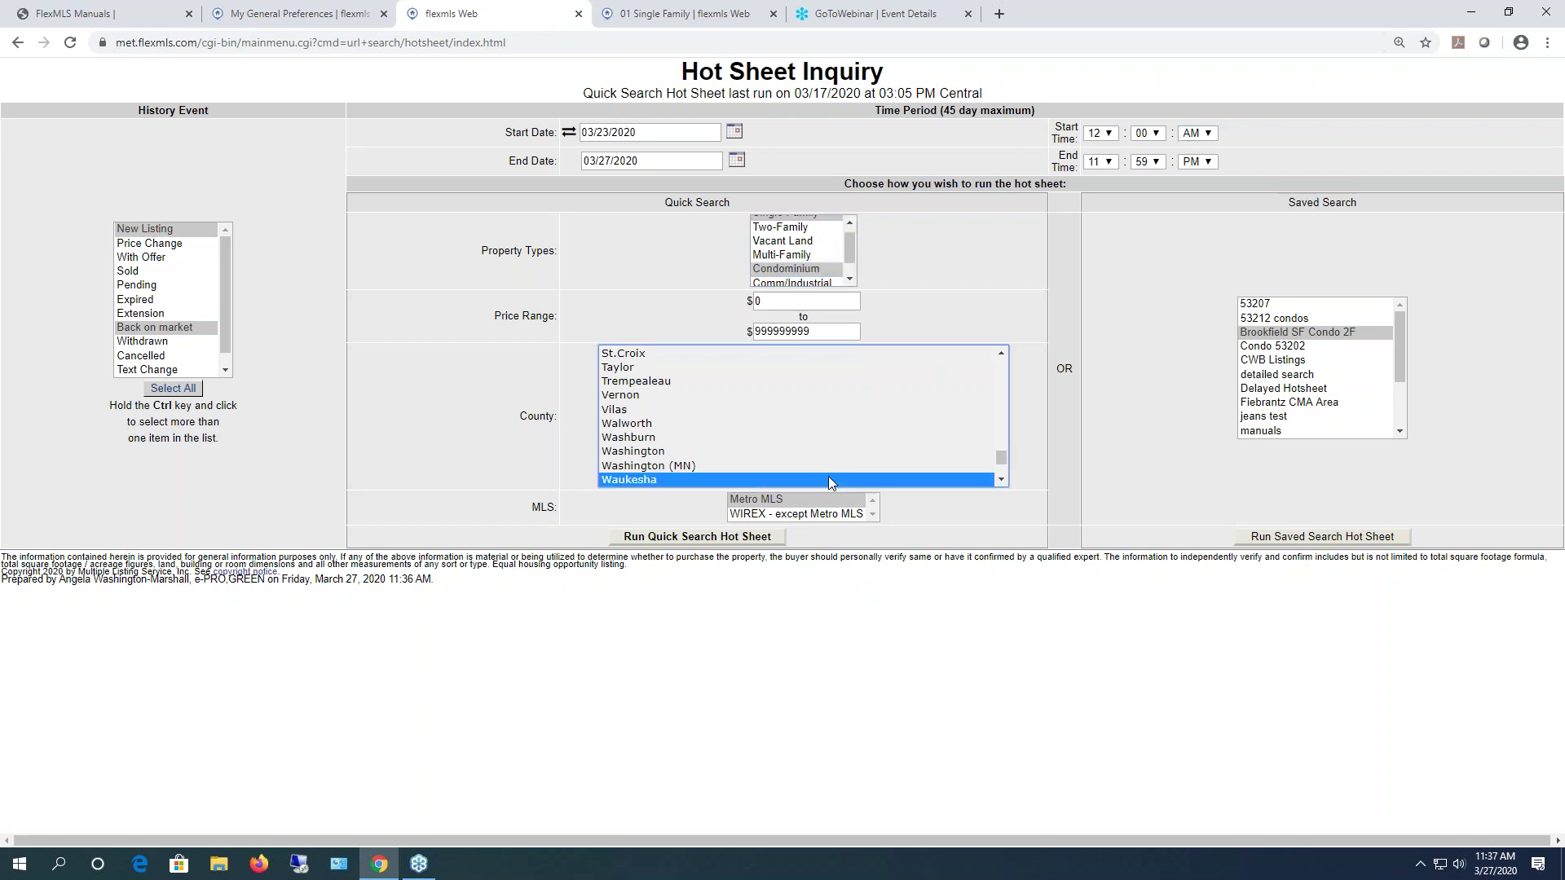
click(698, 538)
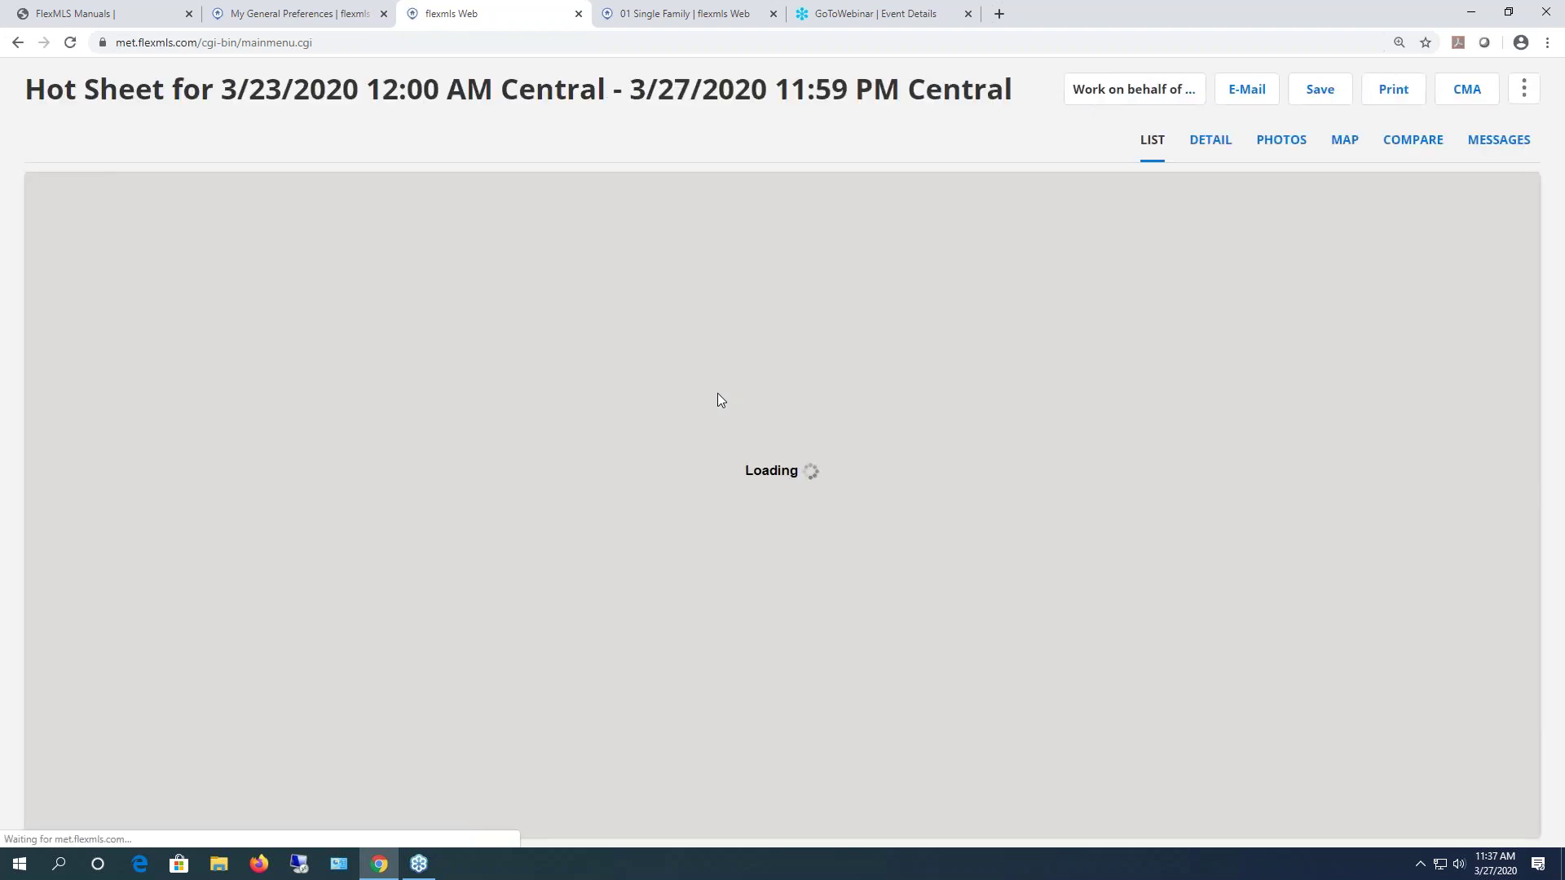
- Close the custom Hot Sheet results tab and reset Daily Hotsheet Type from Custom to None
click(267, 10)
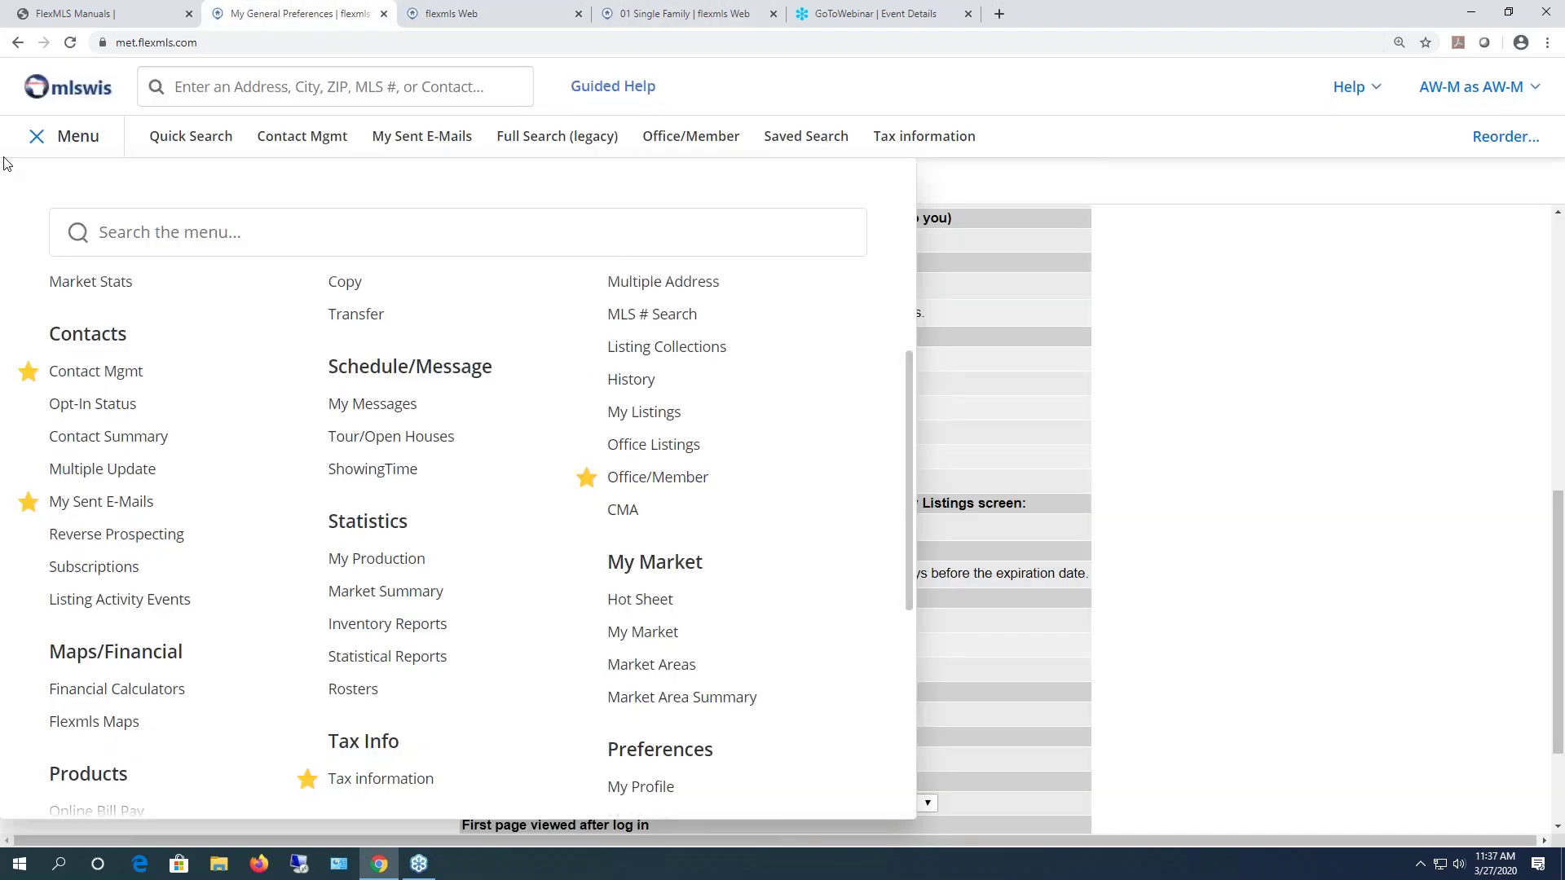
click(77, 137)
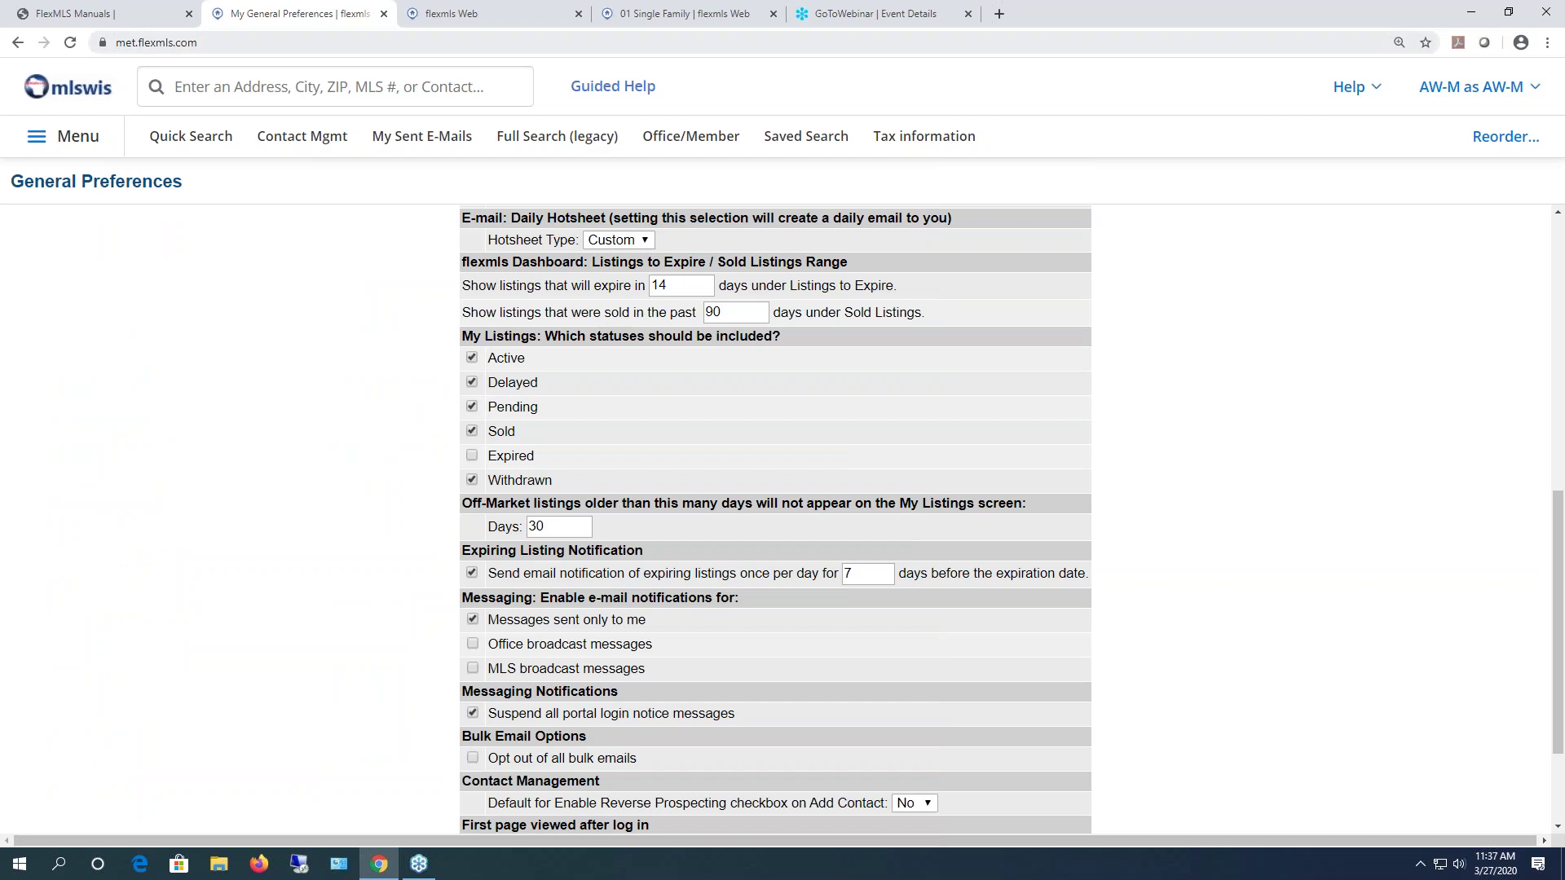
click(490, 16)
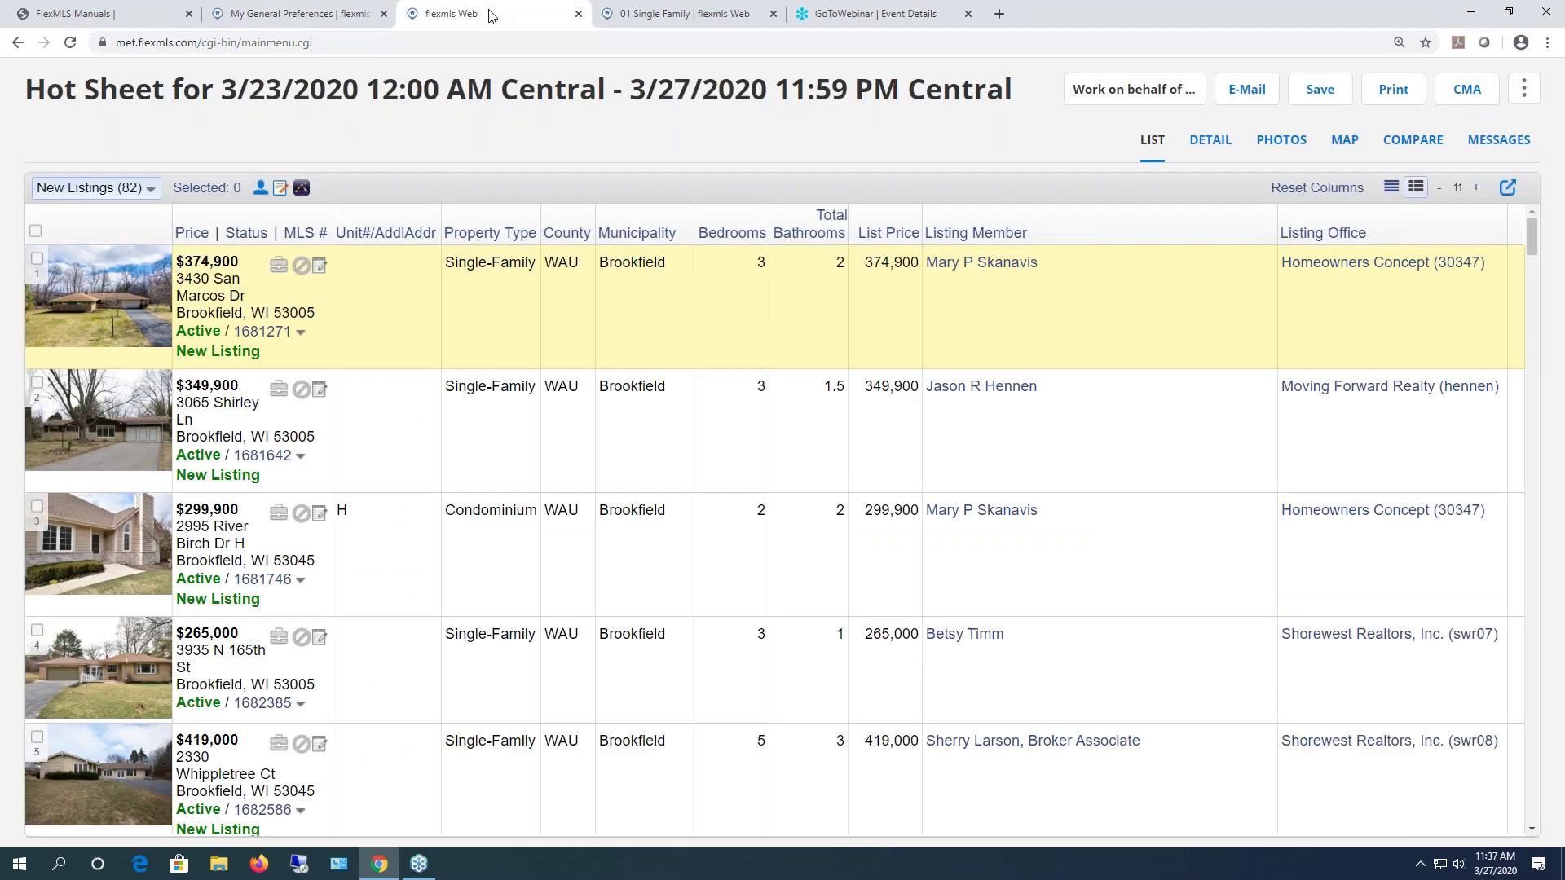
click(580, 15)
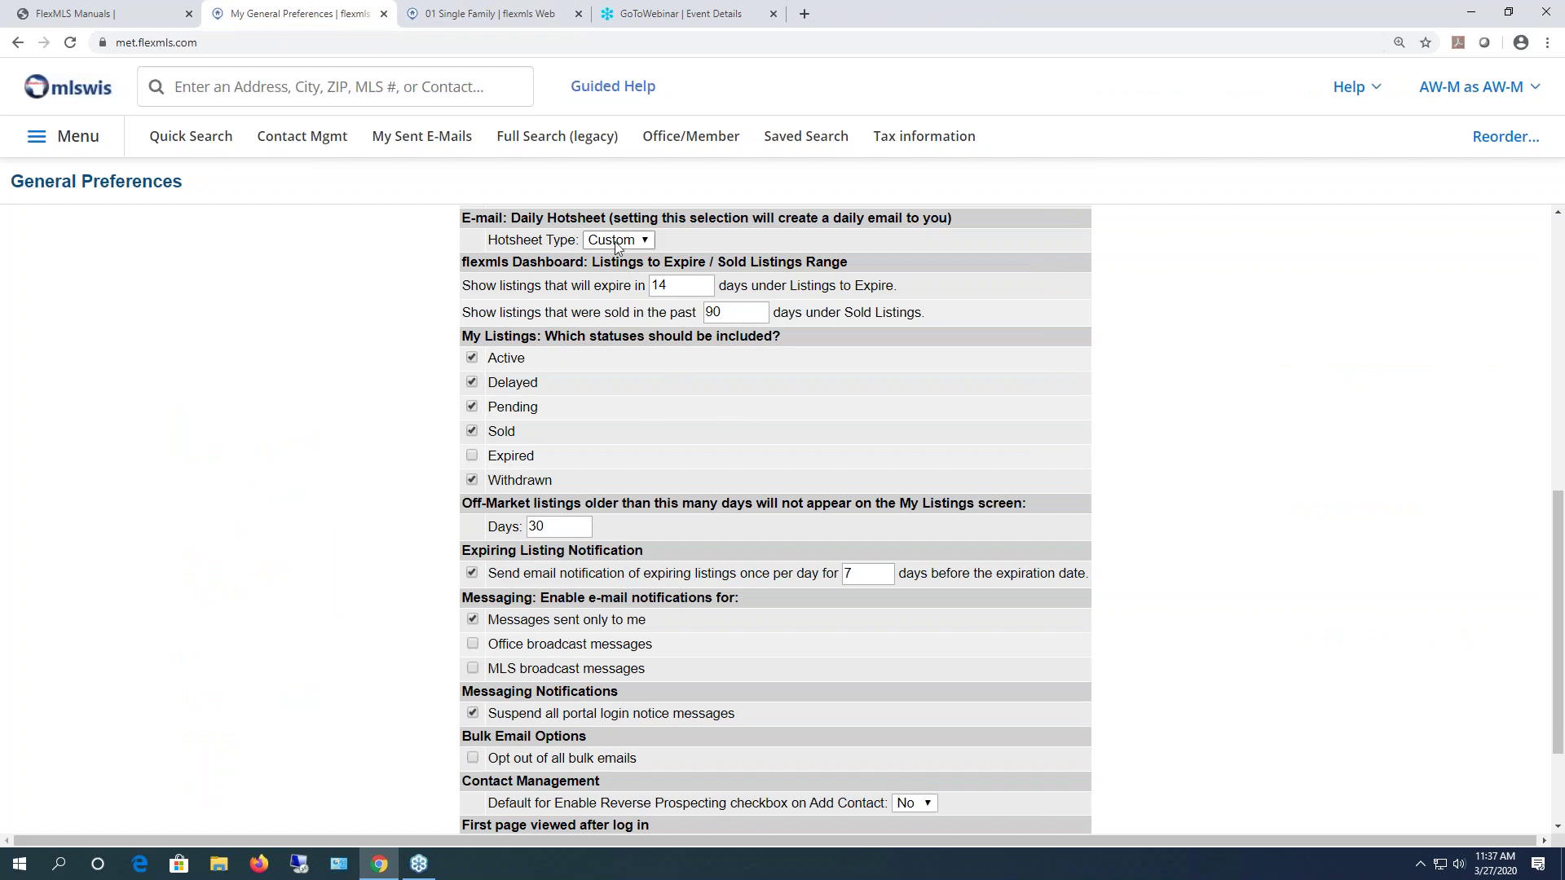
click(638, 240)
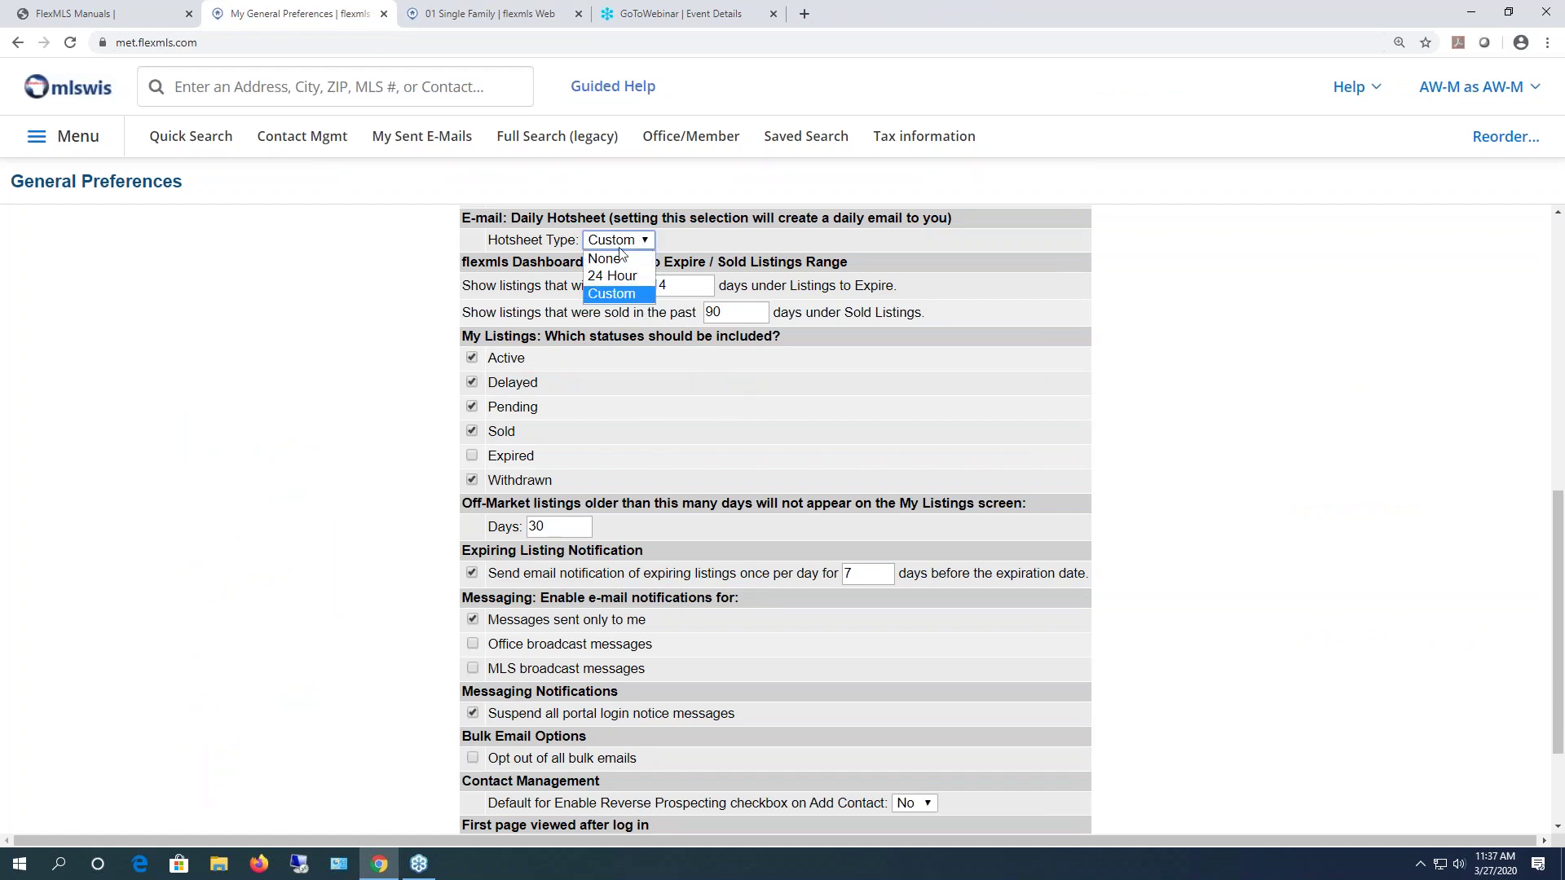
click(618, 258)
- Use the mlswis logo on the 01 Single Family tab to load the dashboard, then scroll its Saved Searches
scroll(728, 510, down, 1)
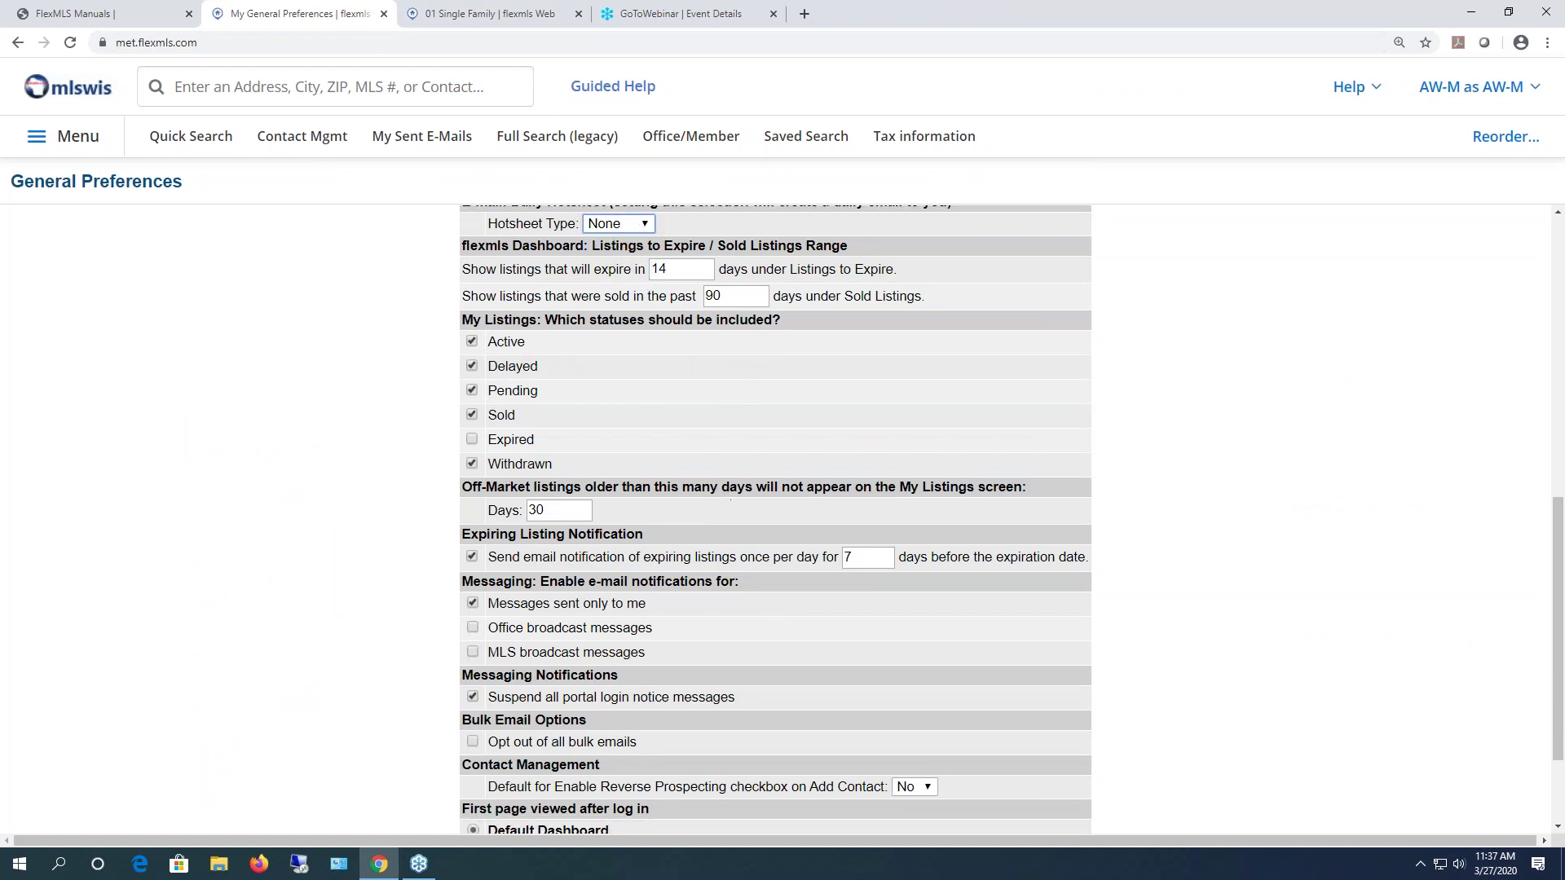
scroll(553, 310, up, 1)
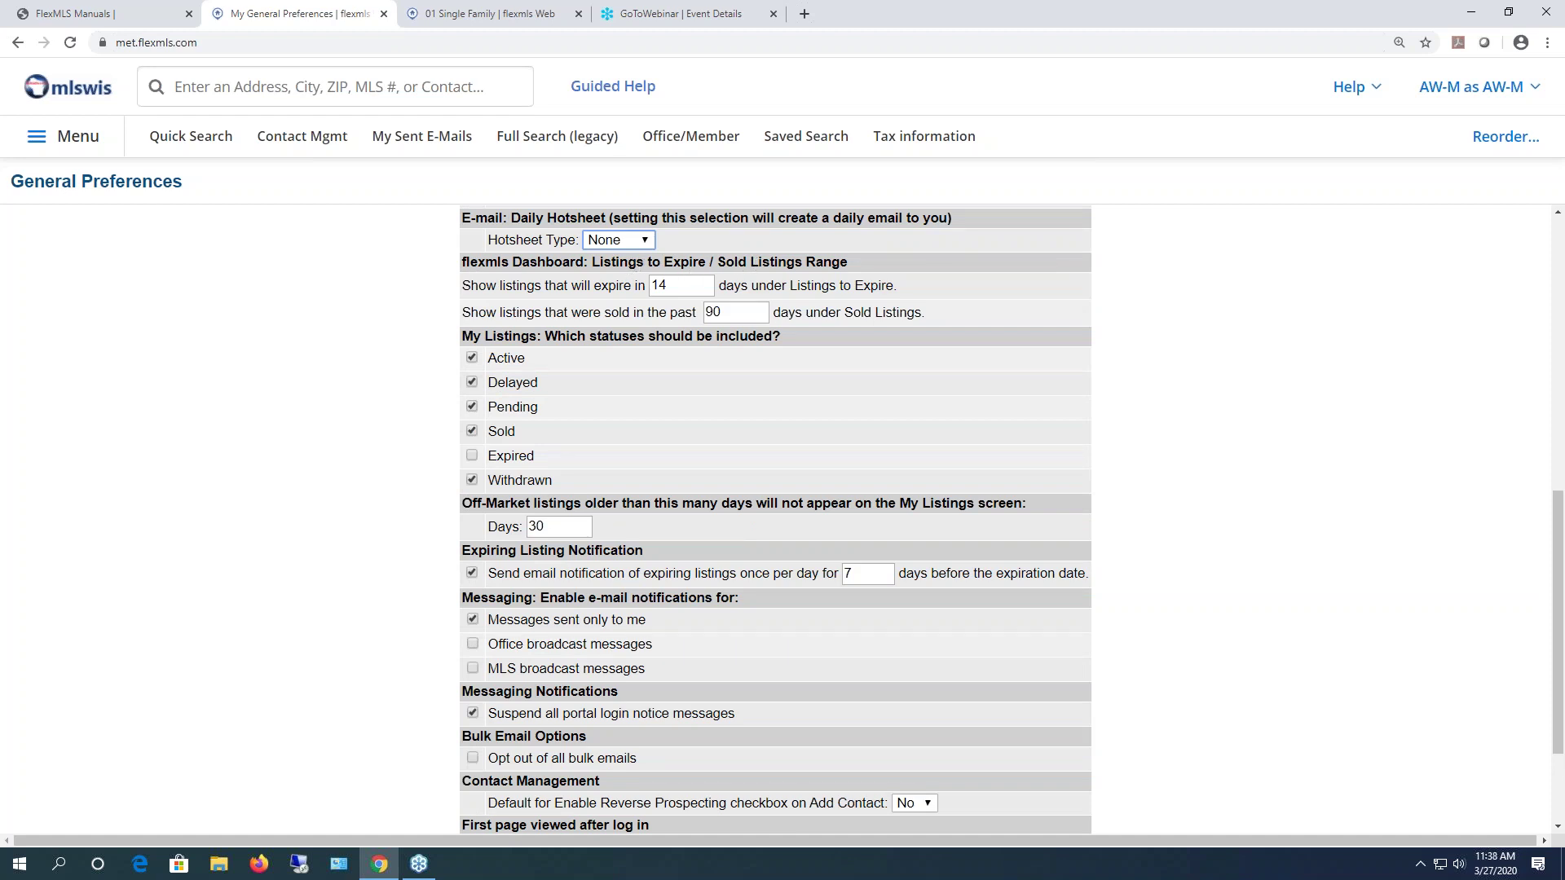
click(481, 14)
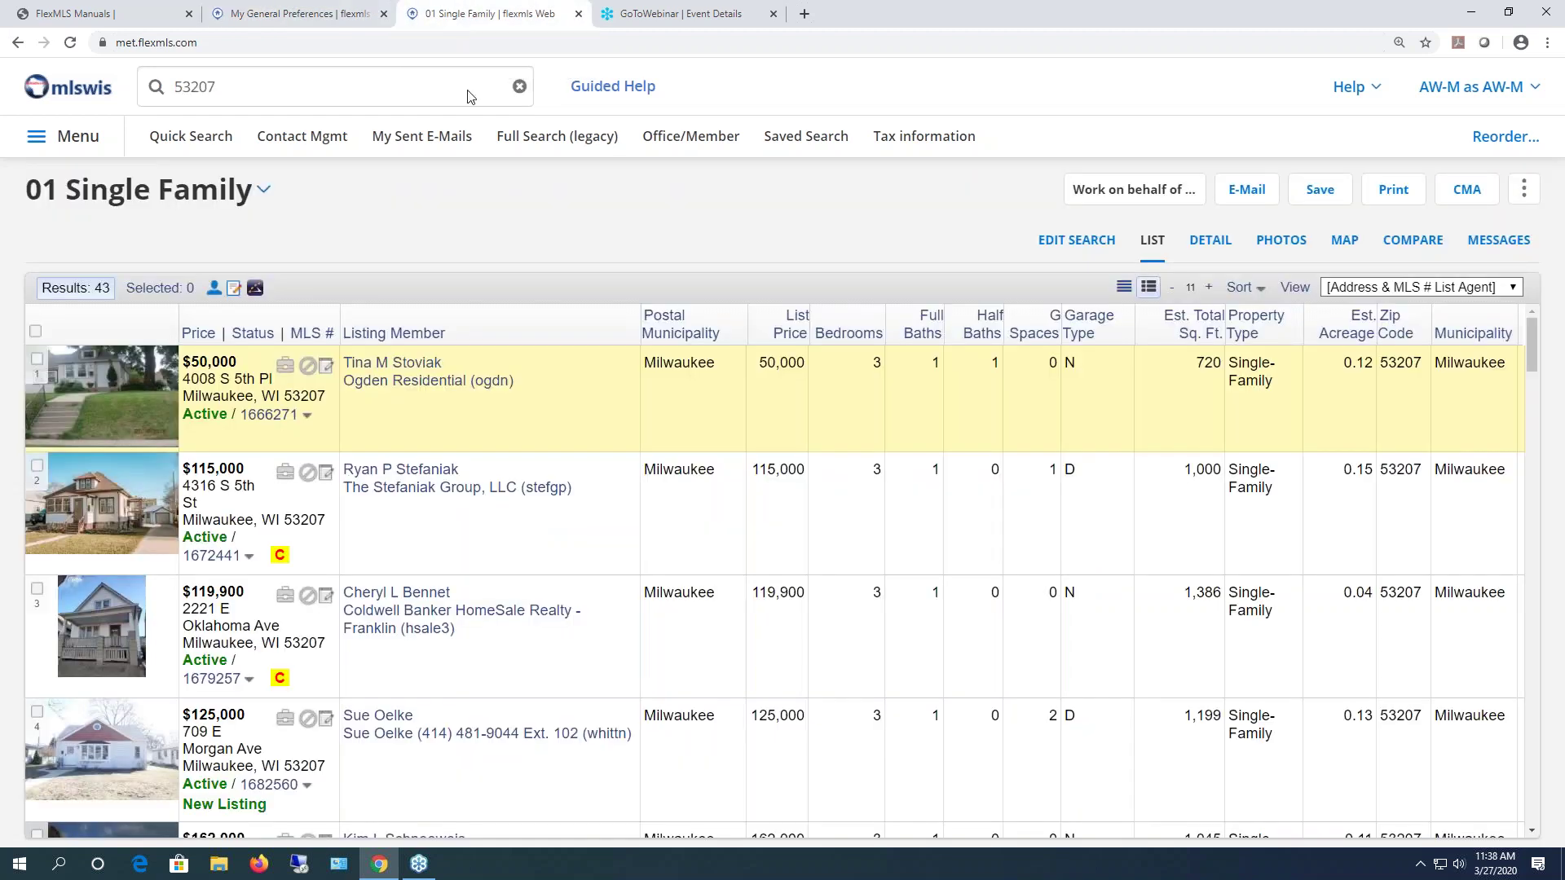
click(70, 101)
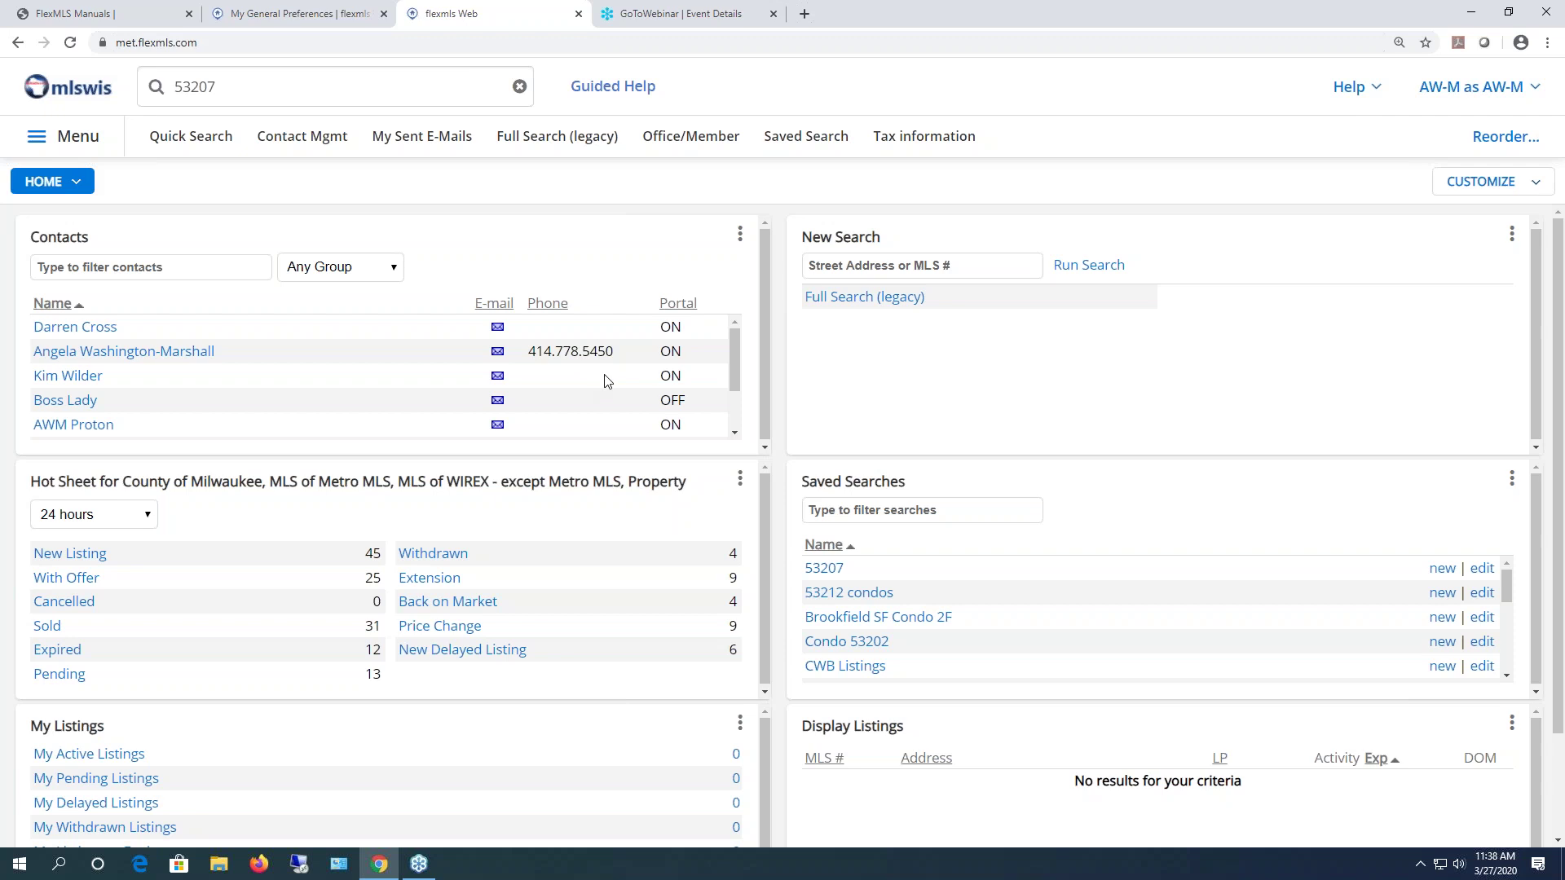
click(367, 21)
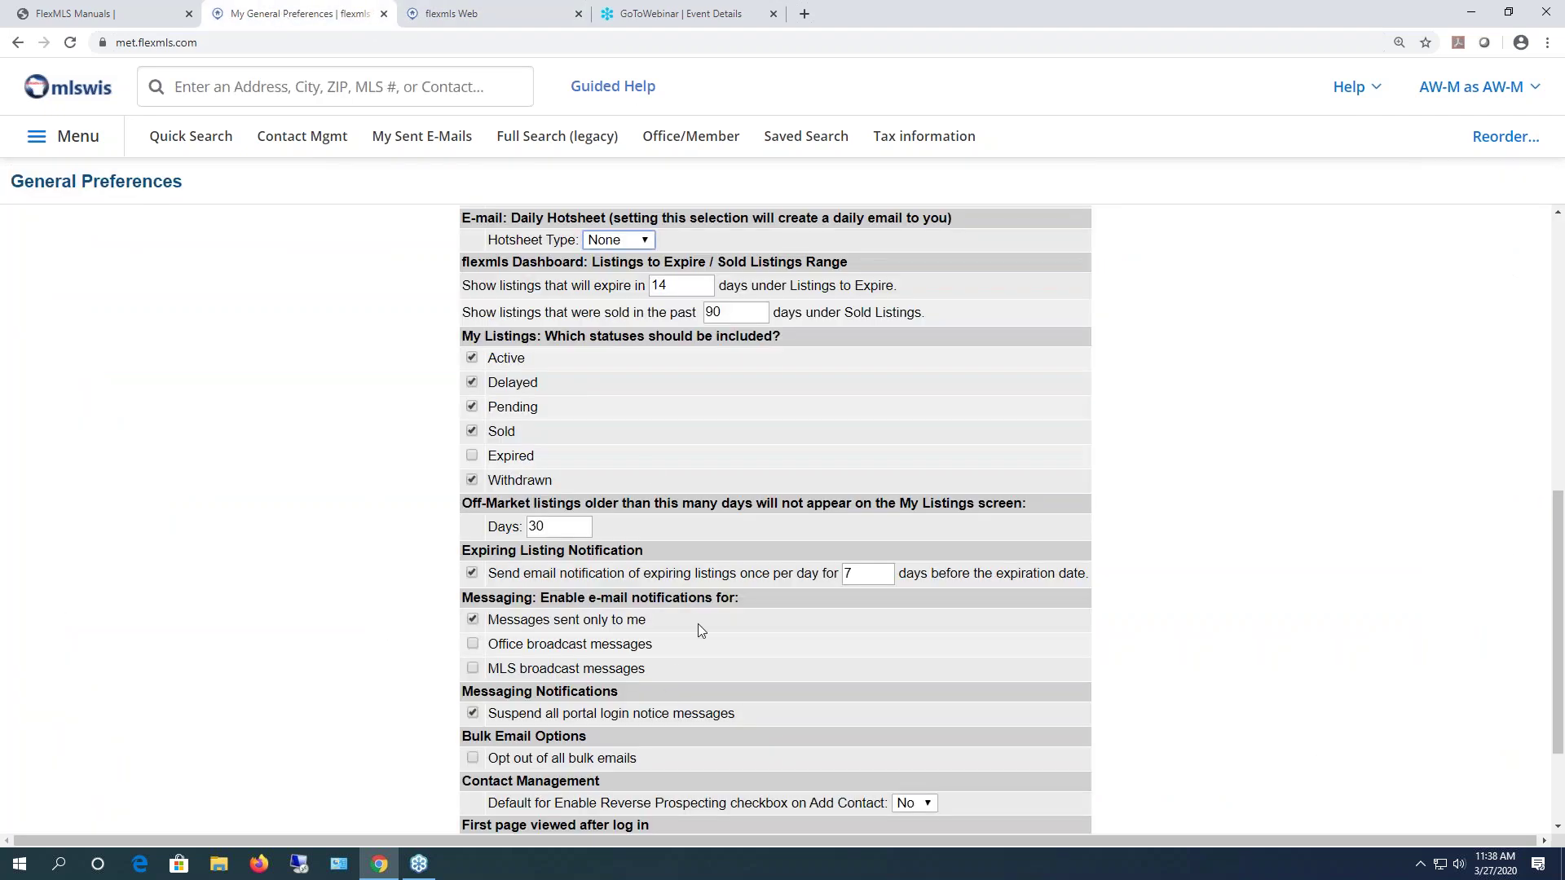
click(474, 16)
scroll(1157, 620, down, 5)
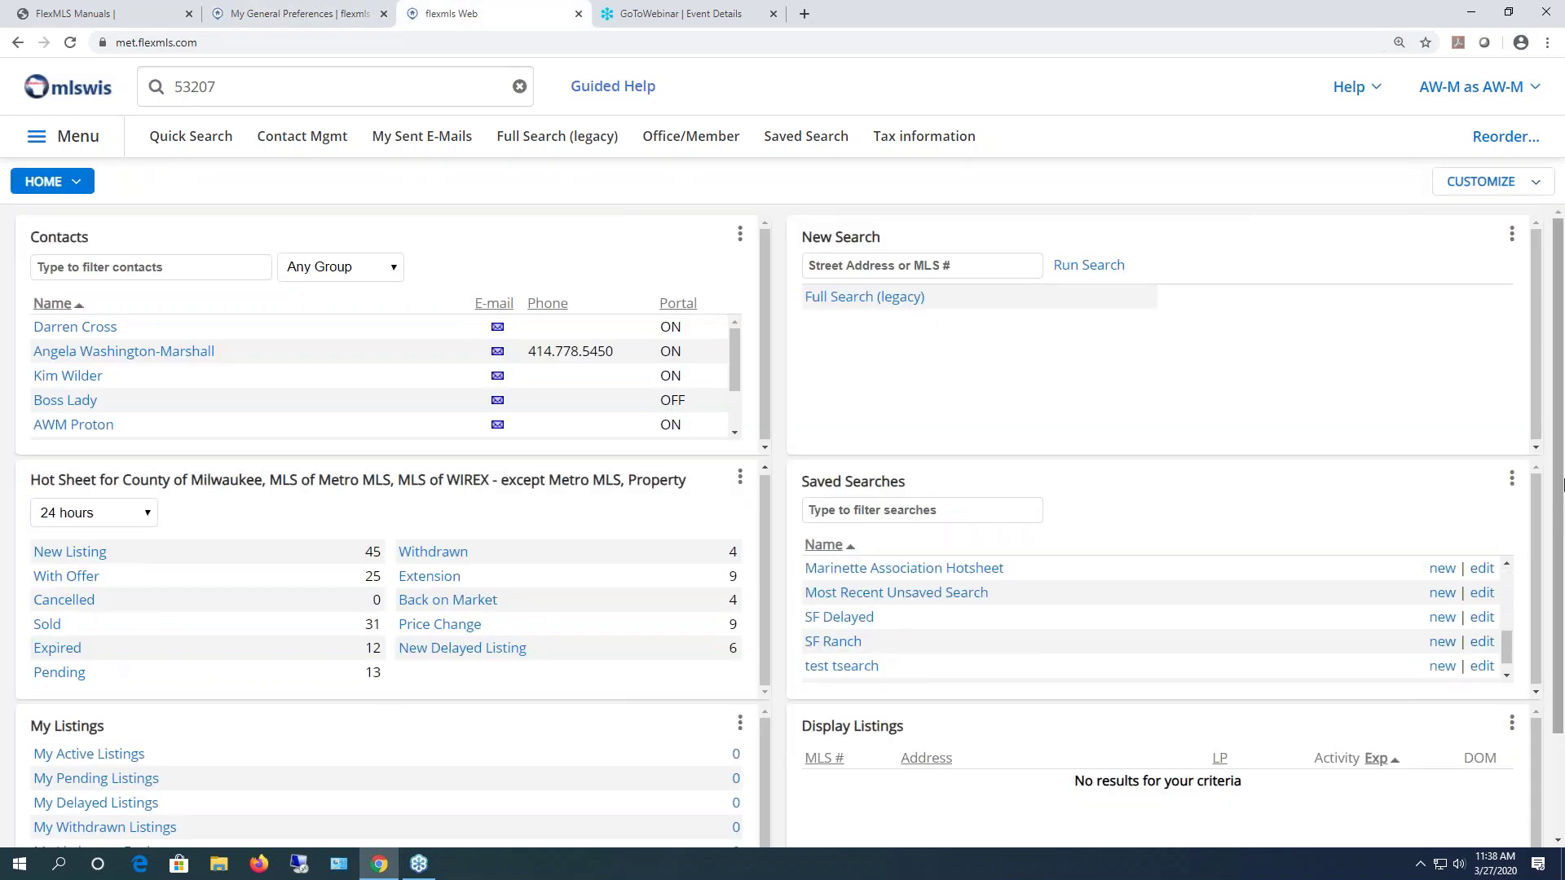
scroll(1429, 730, down, 2)
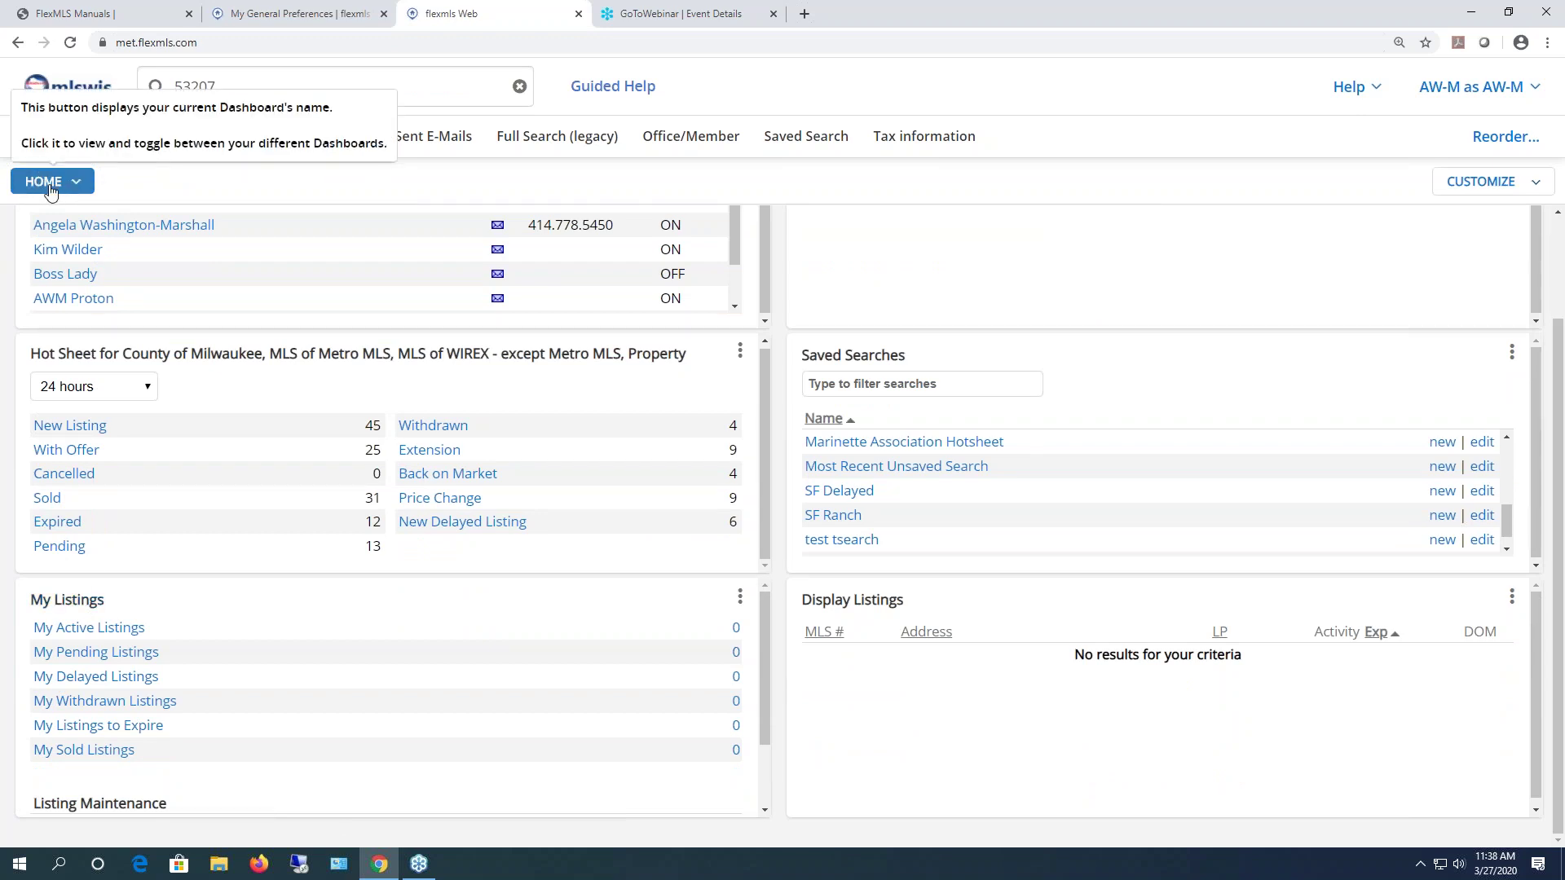
- Try the MLS and Classic dashboards, then switch back to the Home dashboard
click(51, 186)
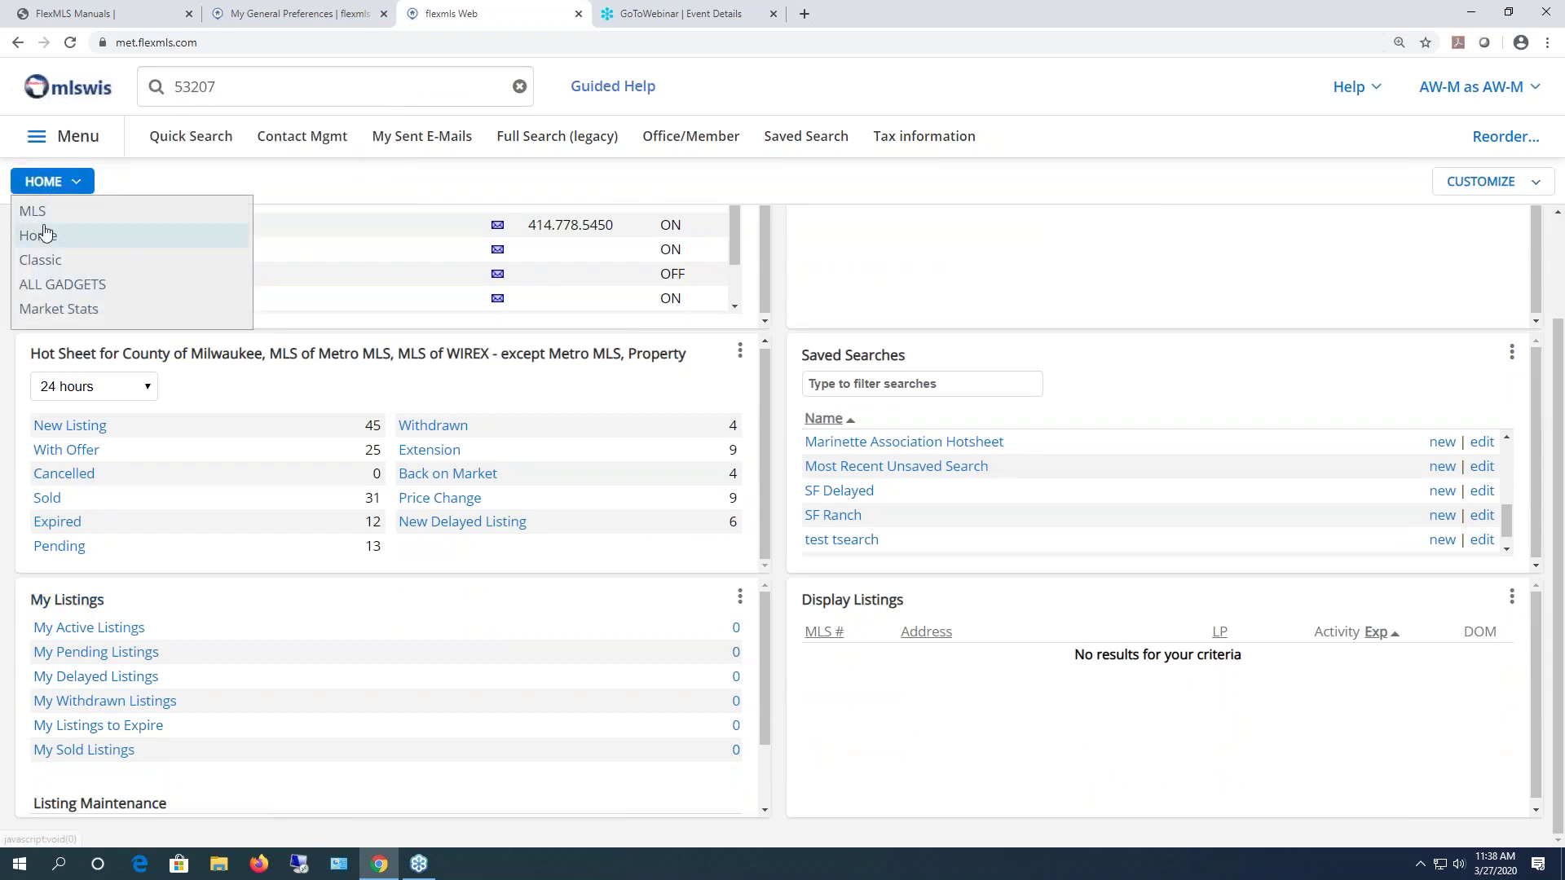
click(33, 214)
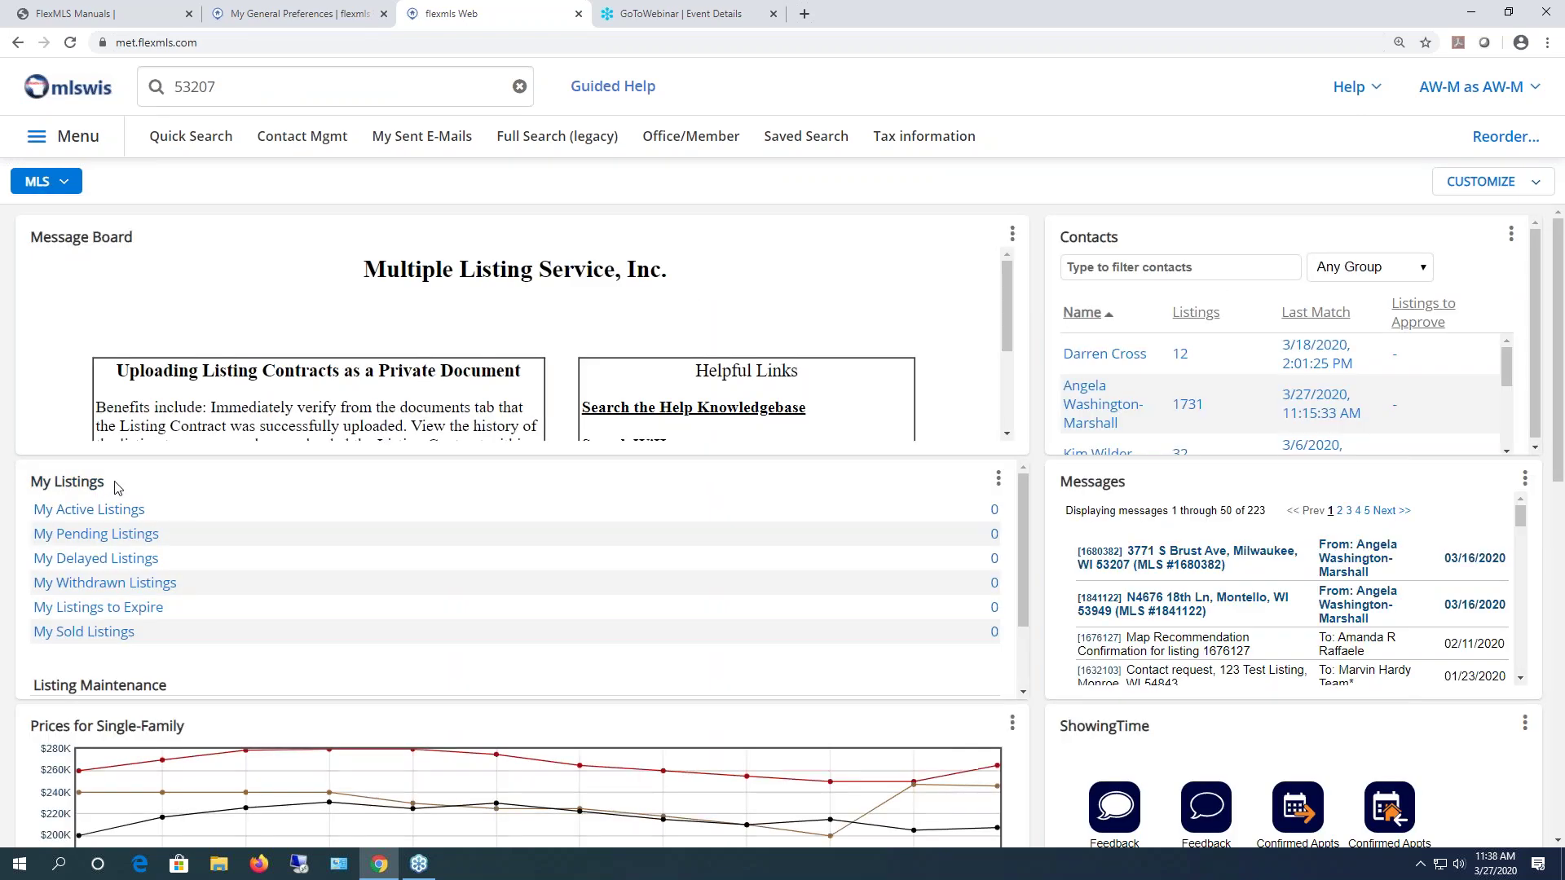
click(75, 191)
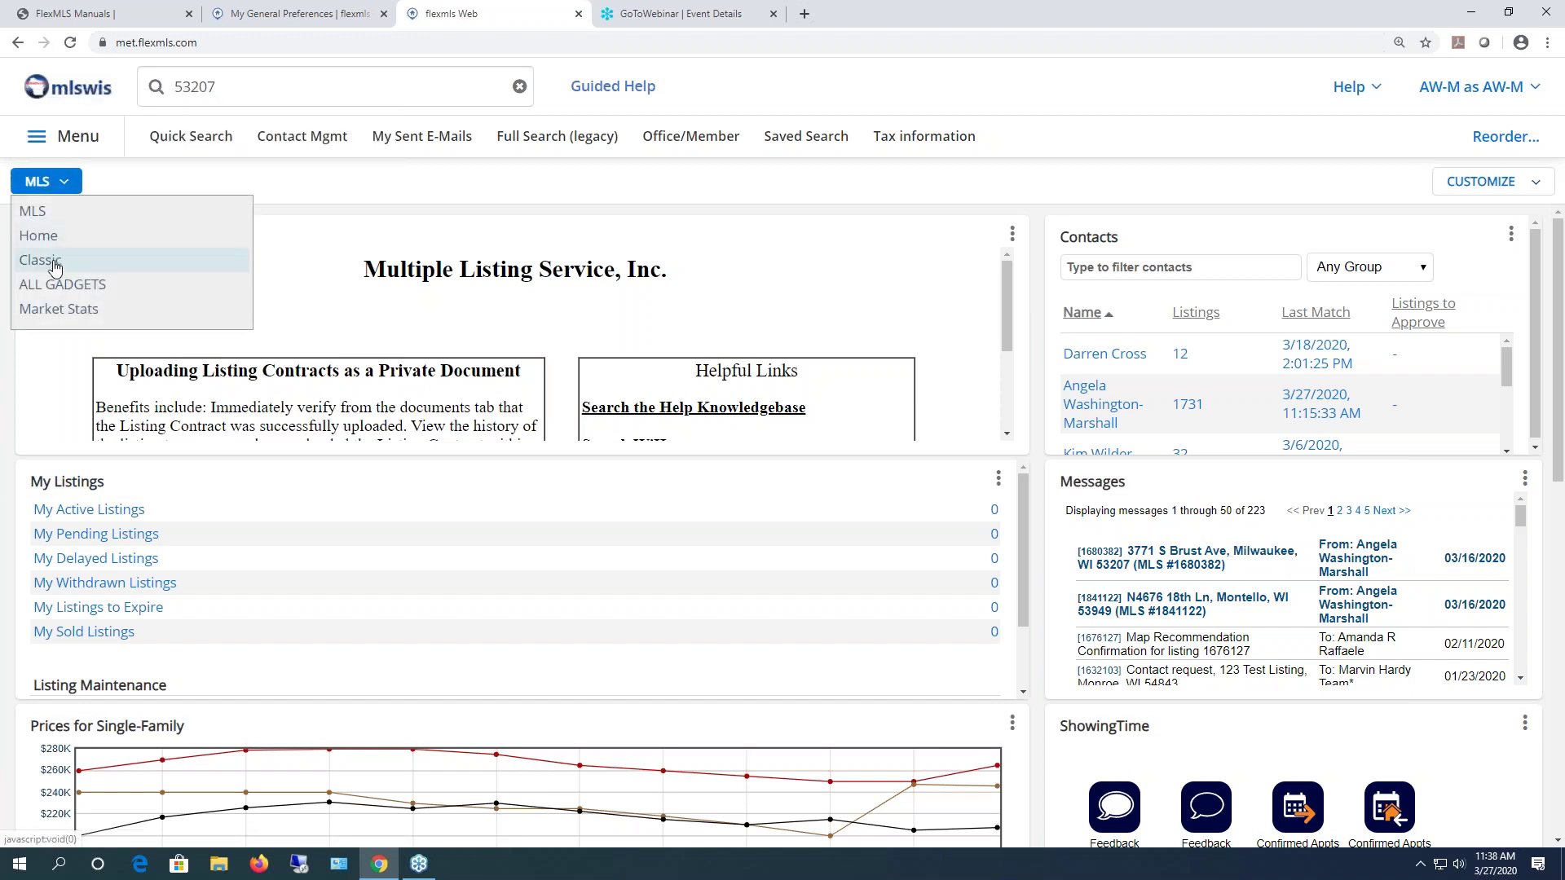
click(39, 259)
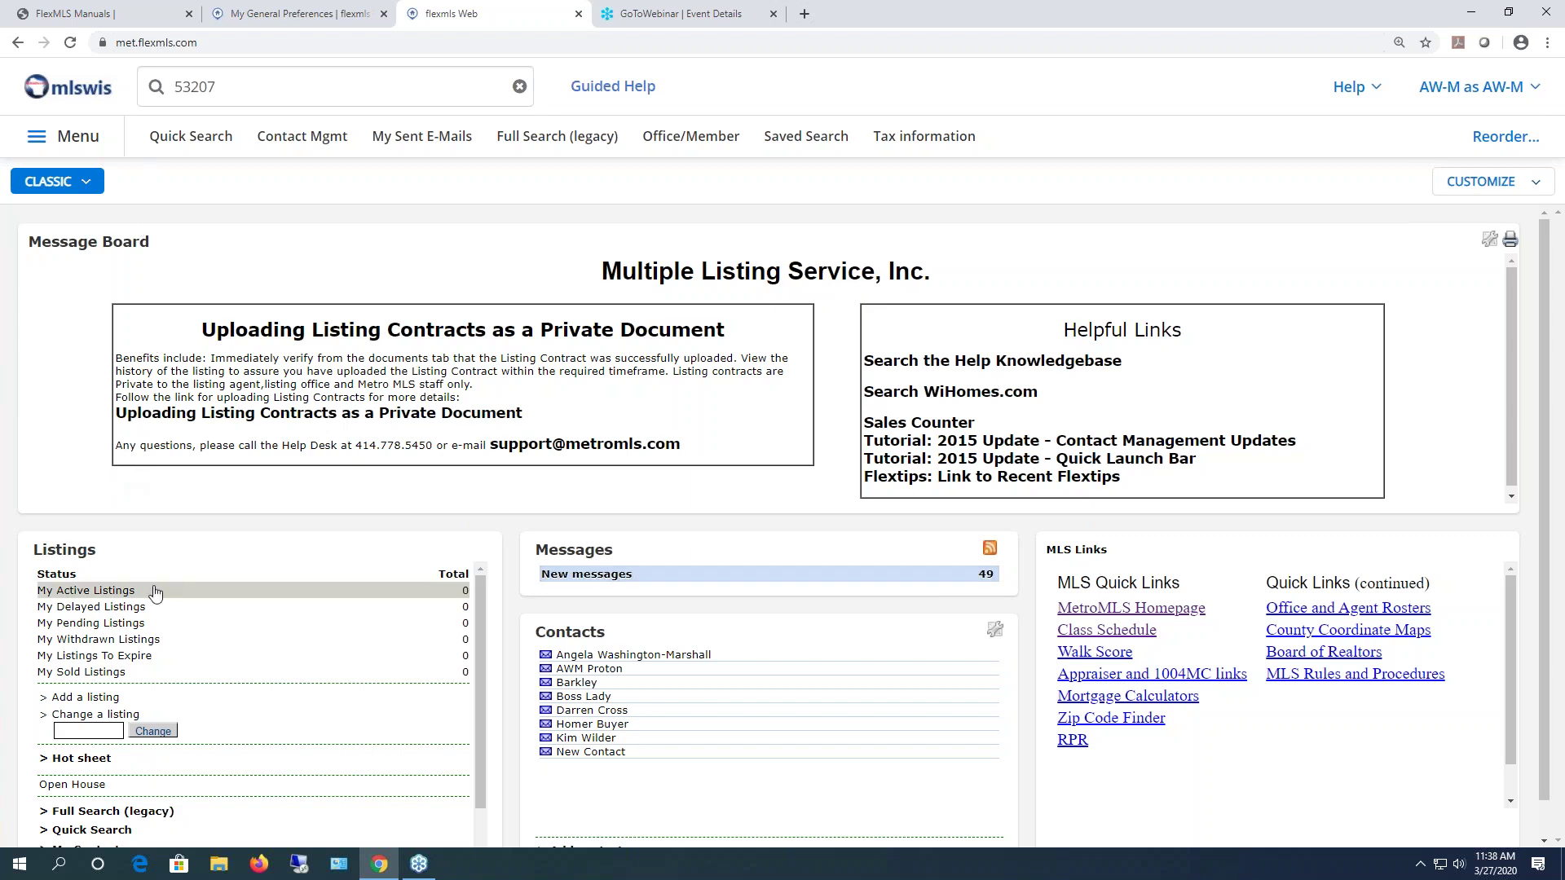
scroll(143, 587, down, 1)
scroll(144, 587, up, 1)
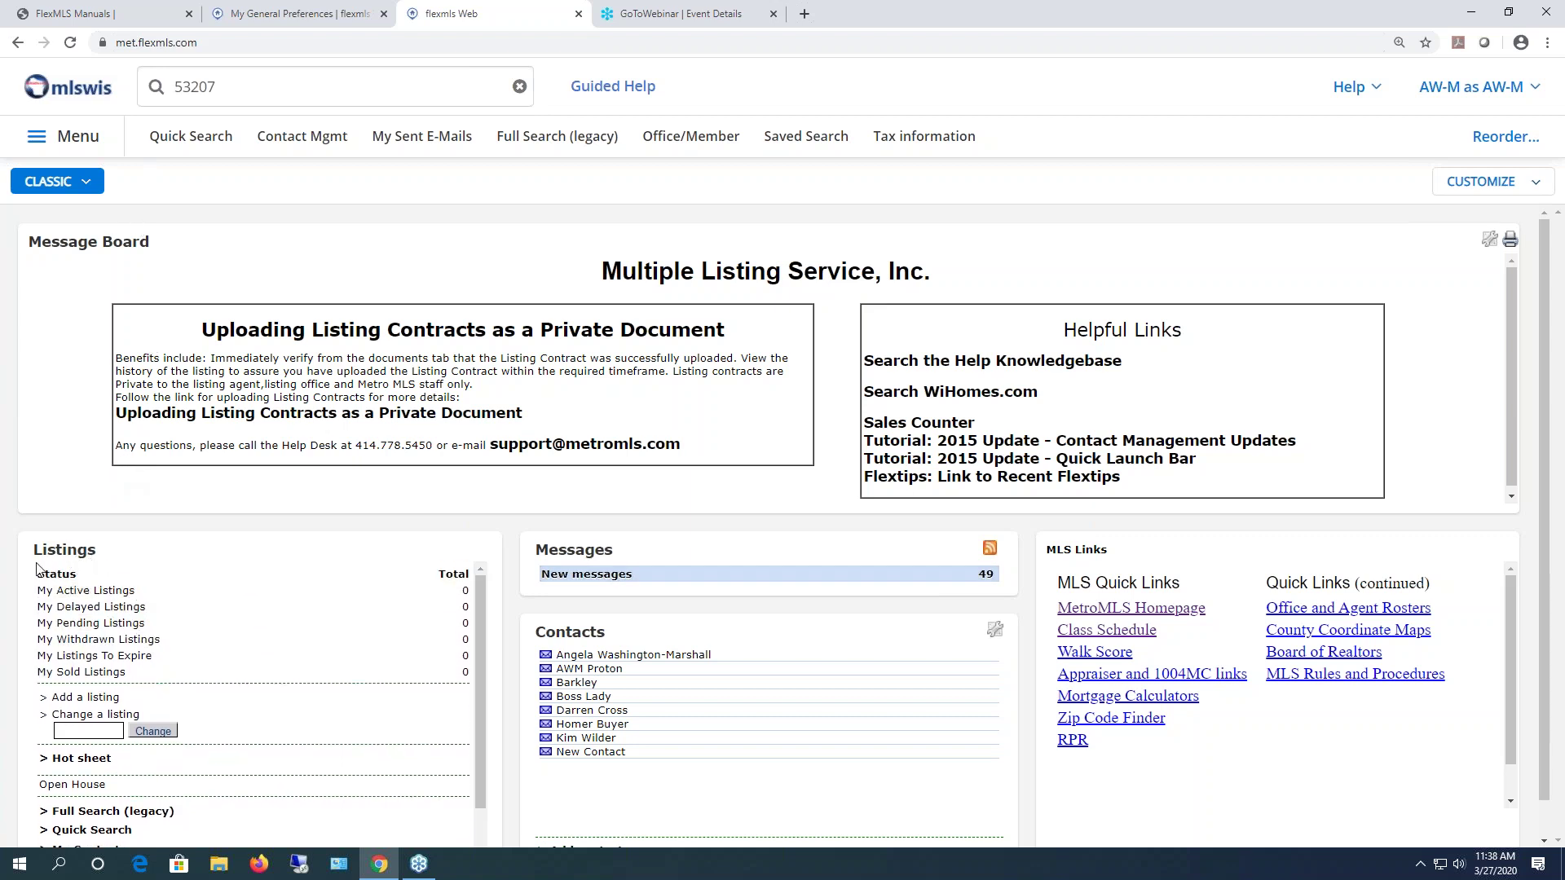
click(50, 181)
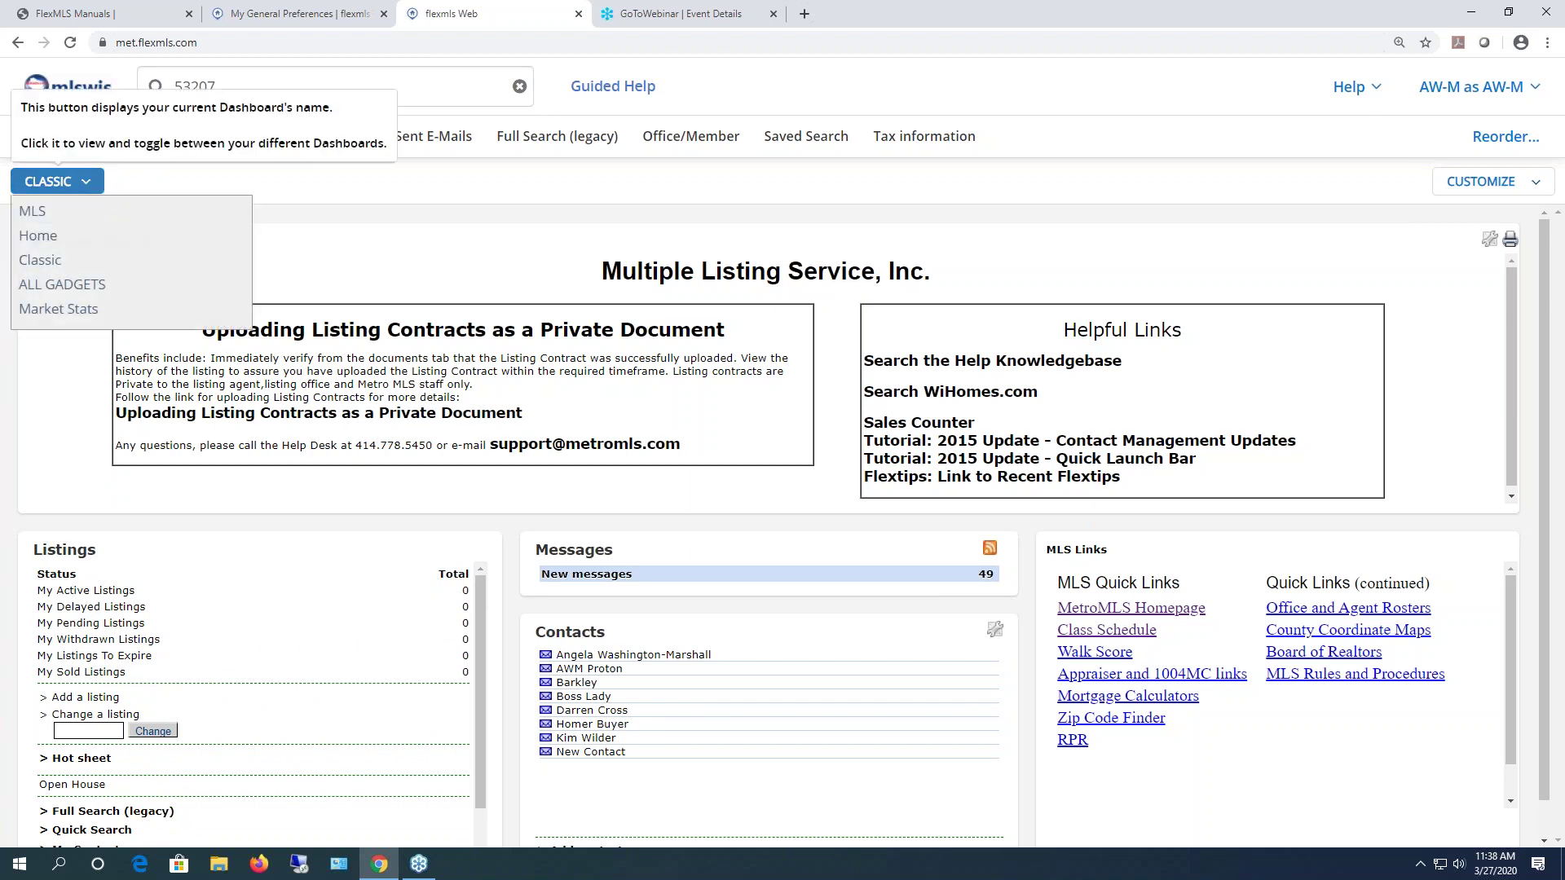
click(45, 237)
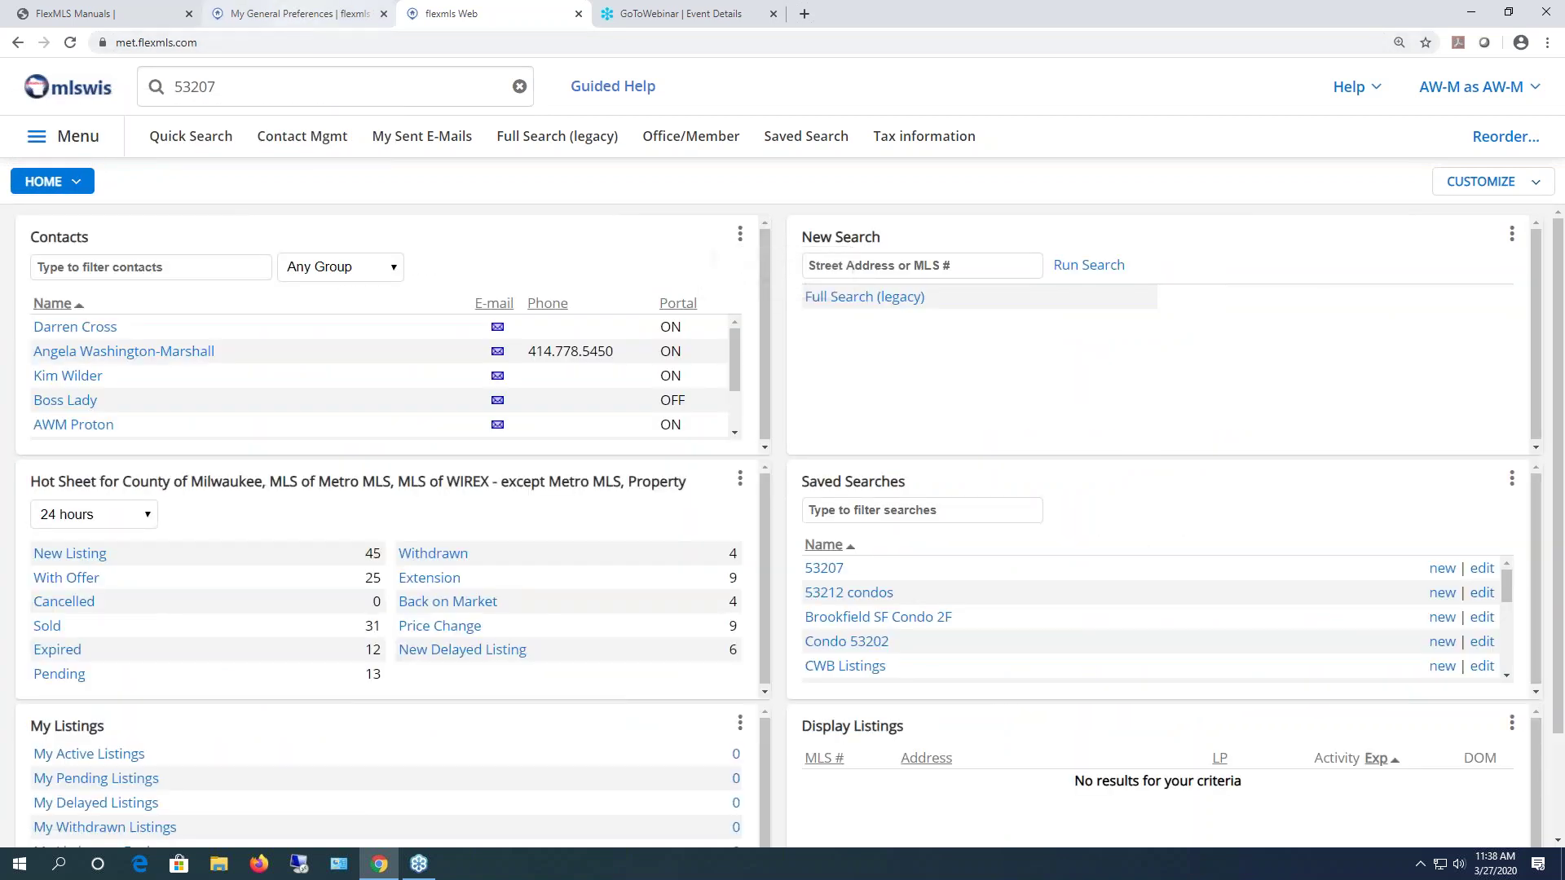
- Select the listings-to-expire days value in General Preferences and review the dashboard listing counts
click(272, 14)
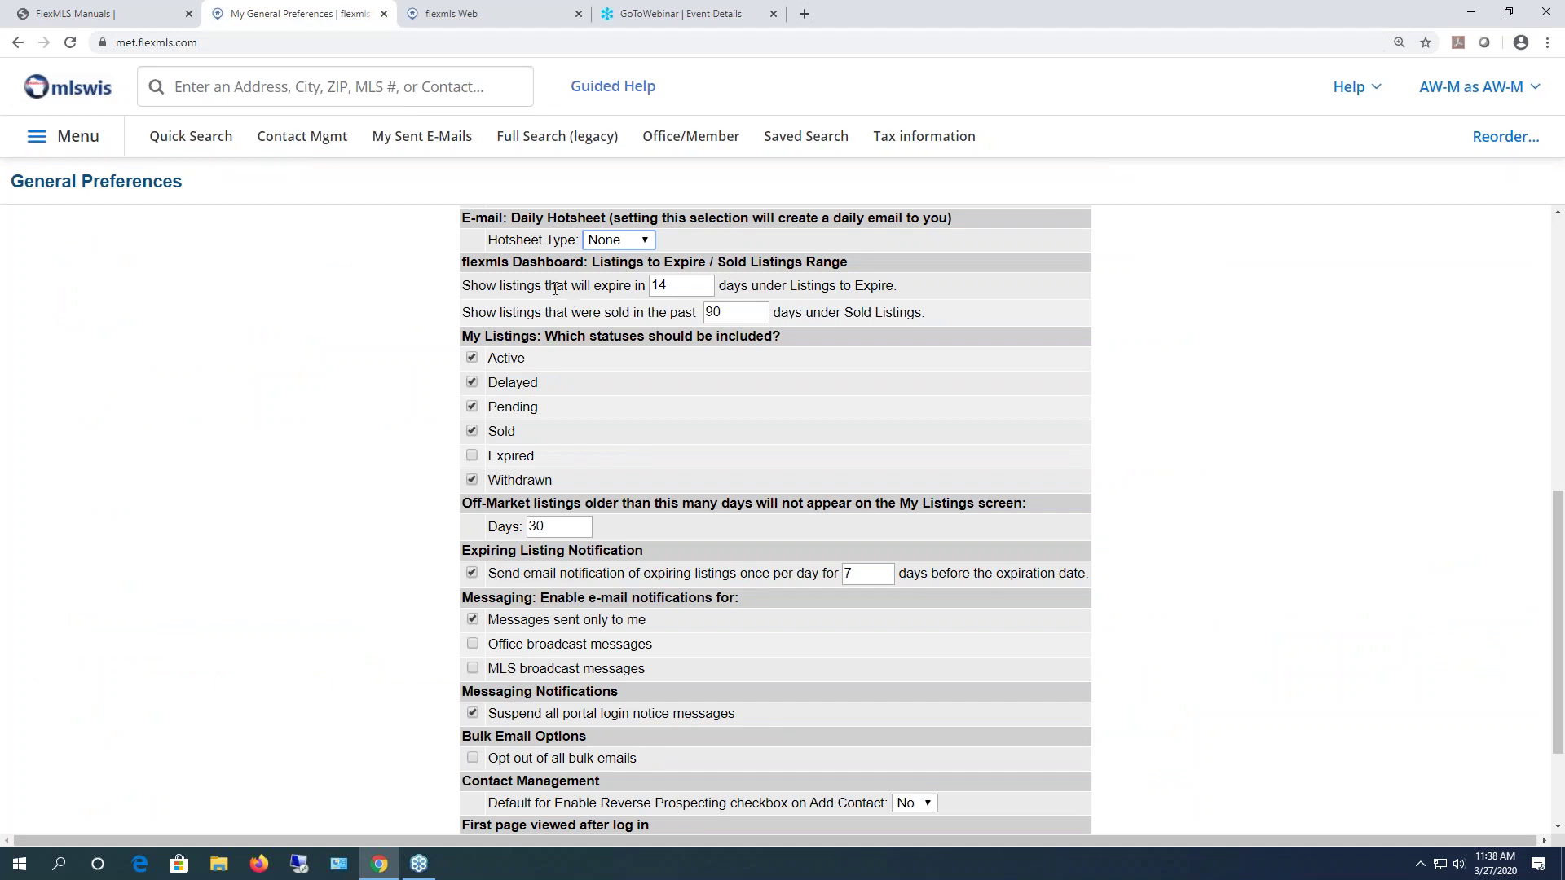
double_click(668, 286)
click(426, 15)
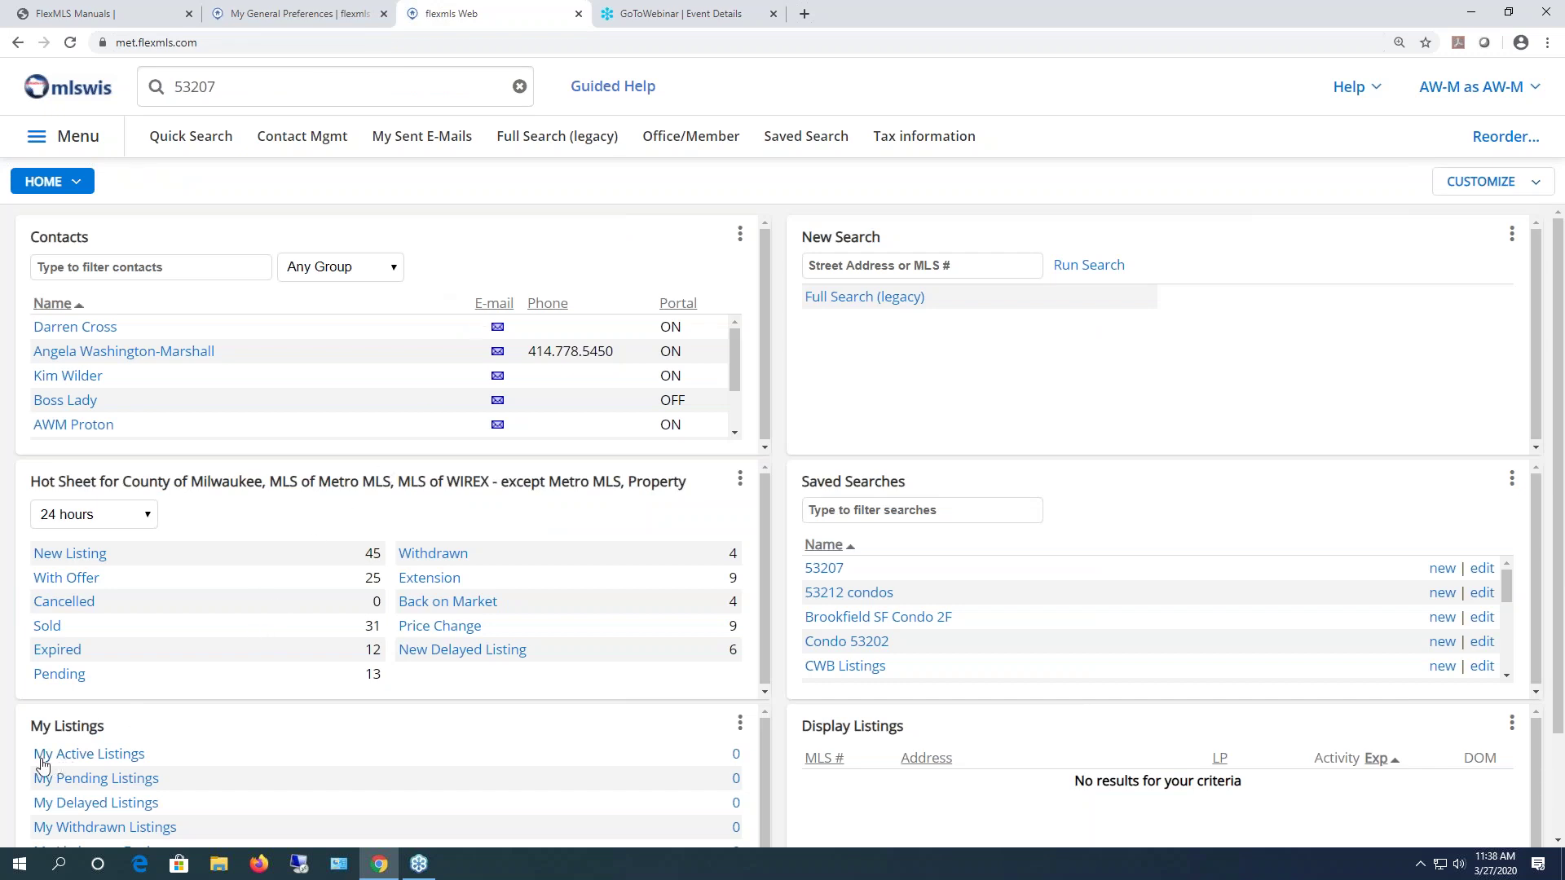
scroll(38, 755, down, 1)
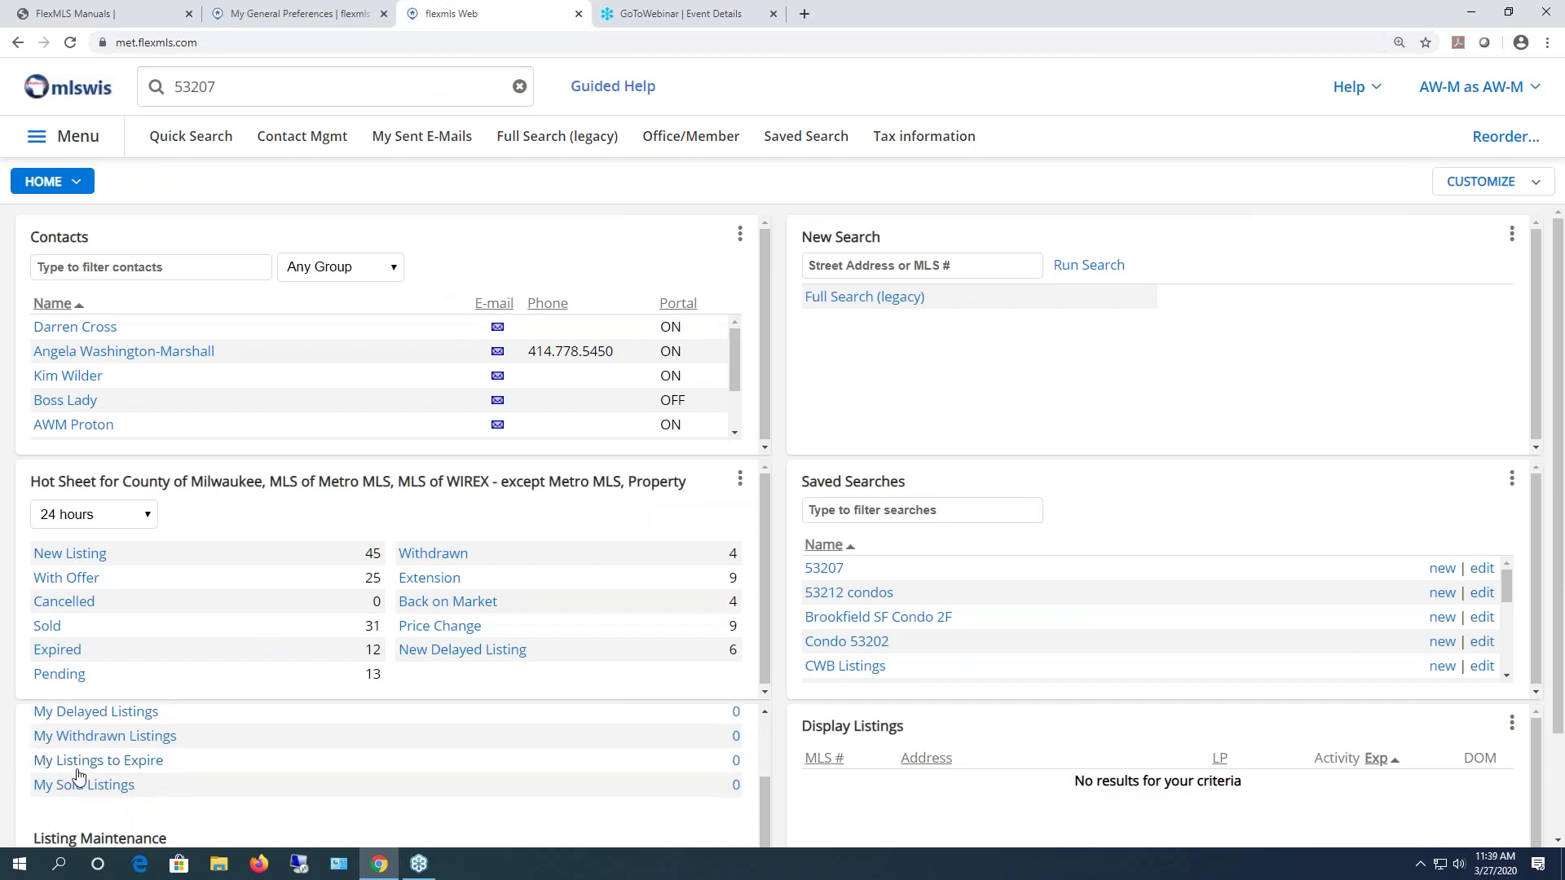
scroll(1019, 664, down, 4)
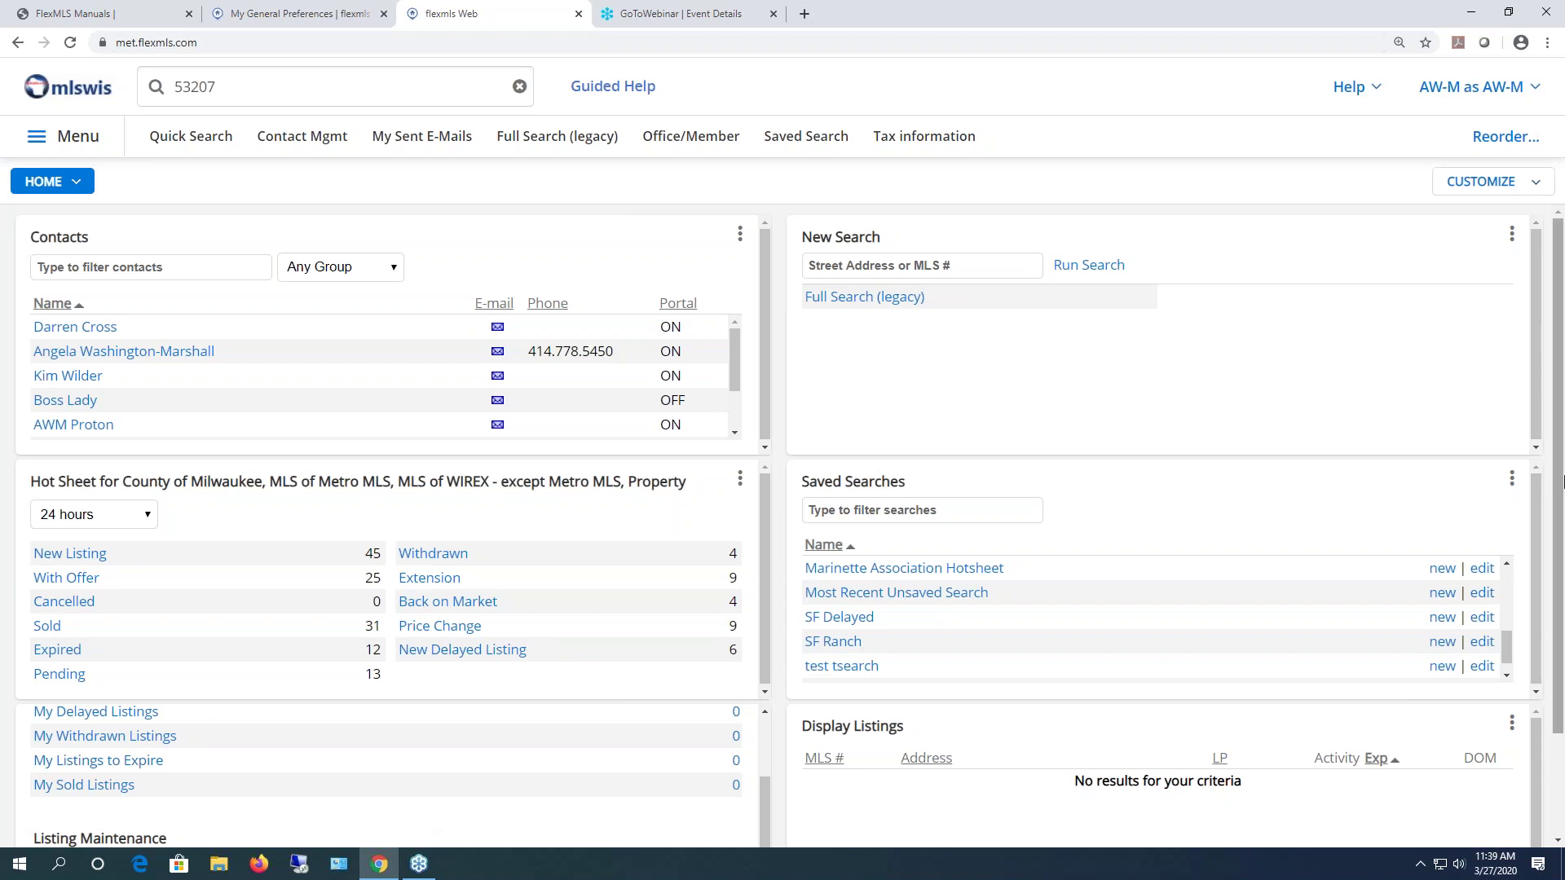
scroll(1562, 481, down, 2)
scroll(29, 744, up, 2)
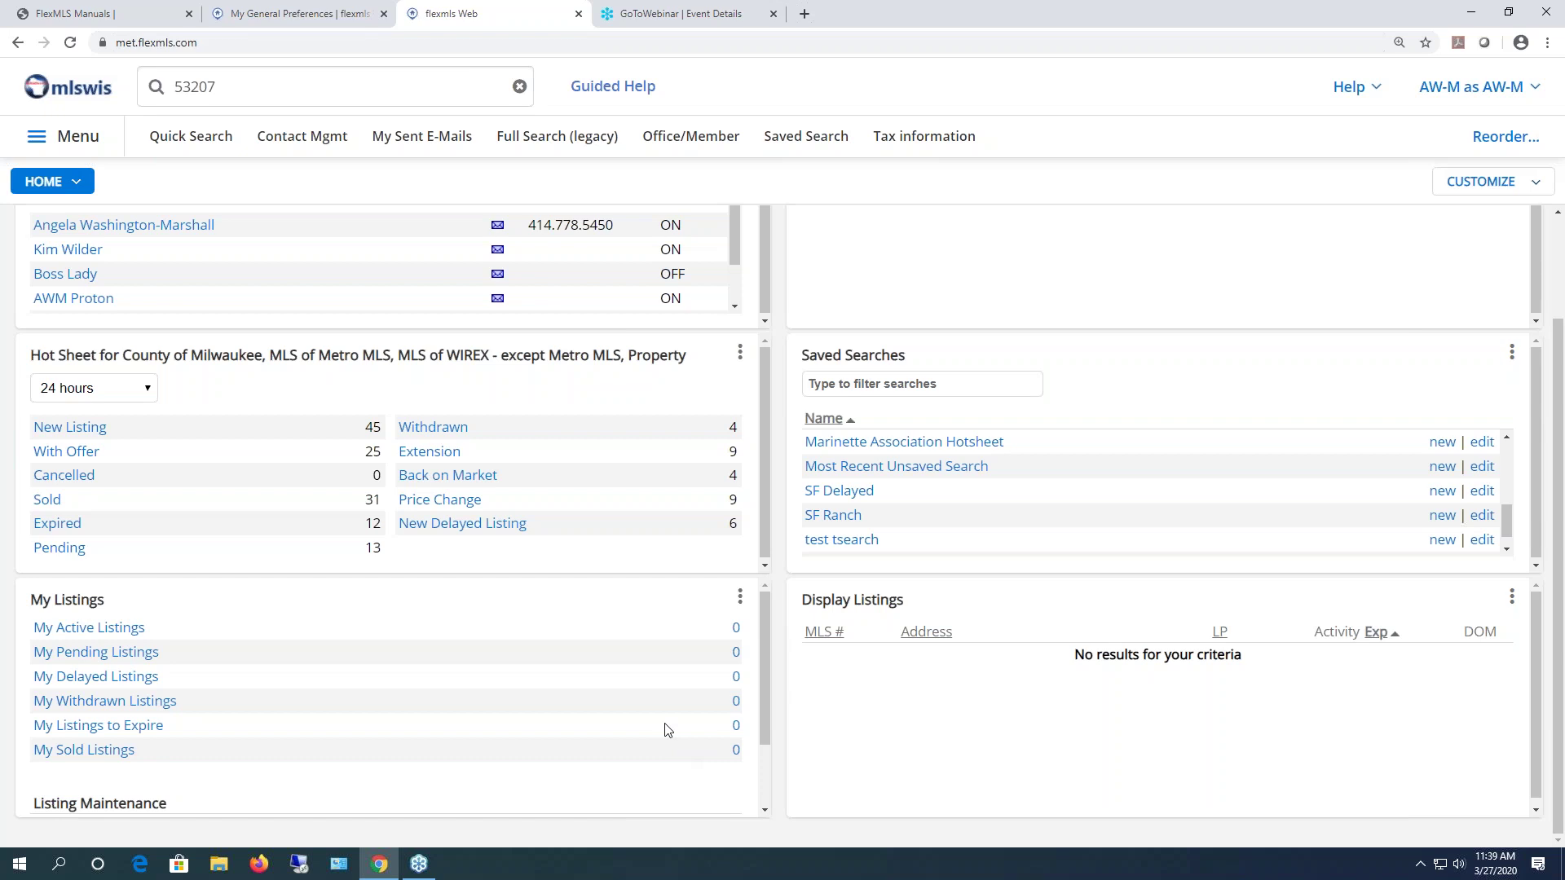
- Set sold-listings days to 30 and listings-to-expire days to 7, then recheck the dashboard
click(306, 25)
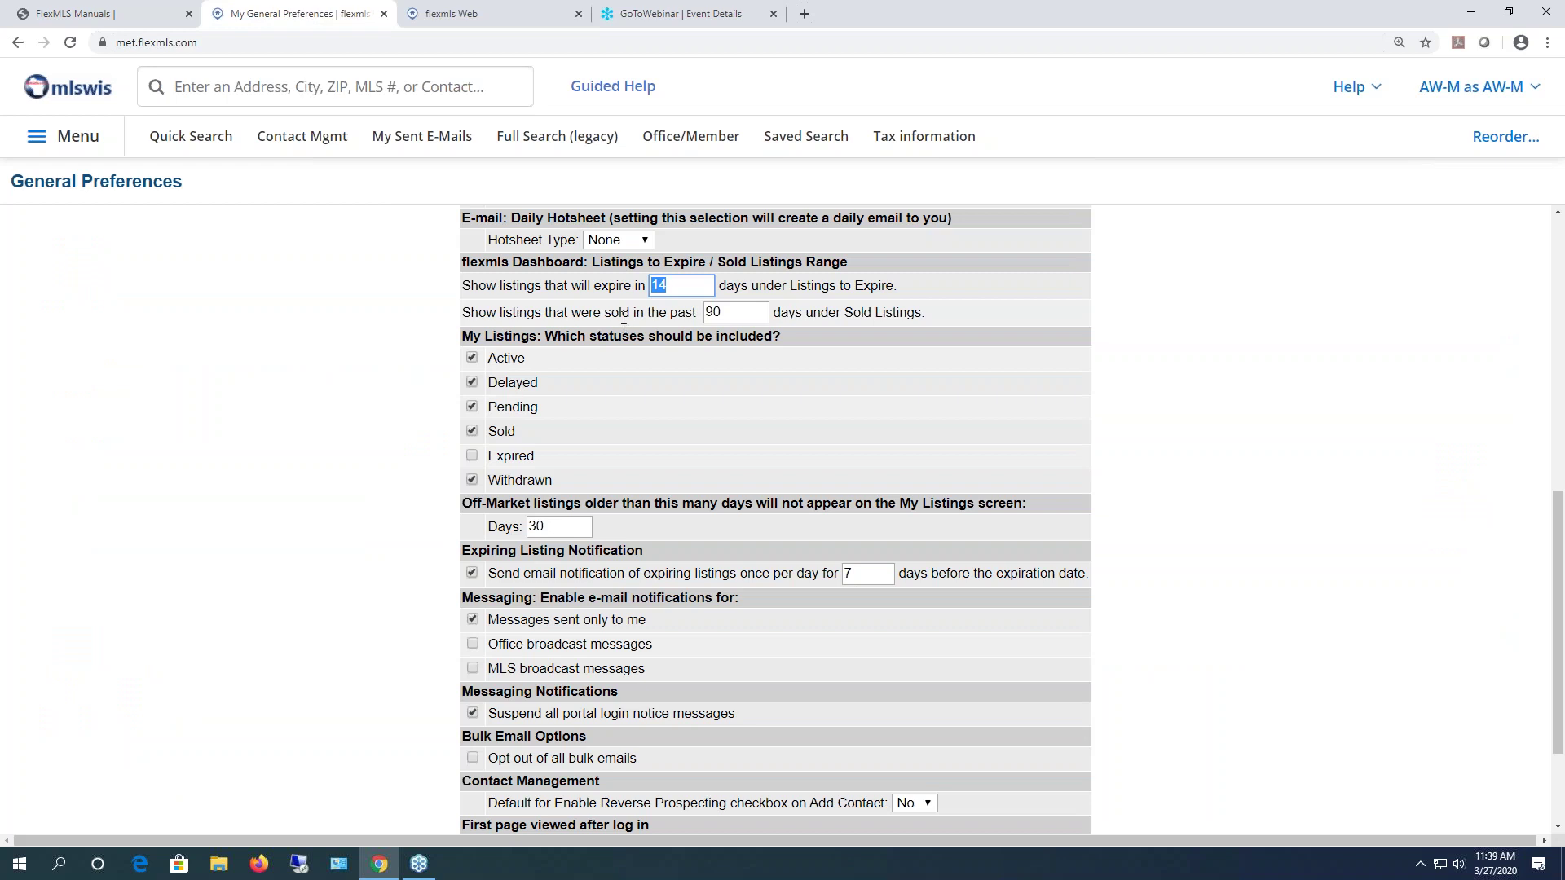
key(Tab)
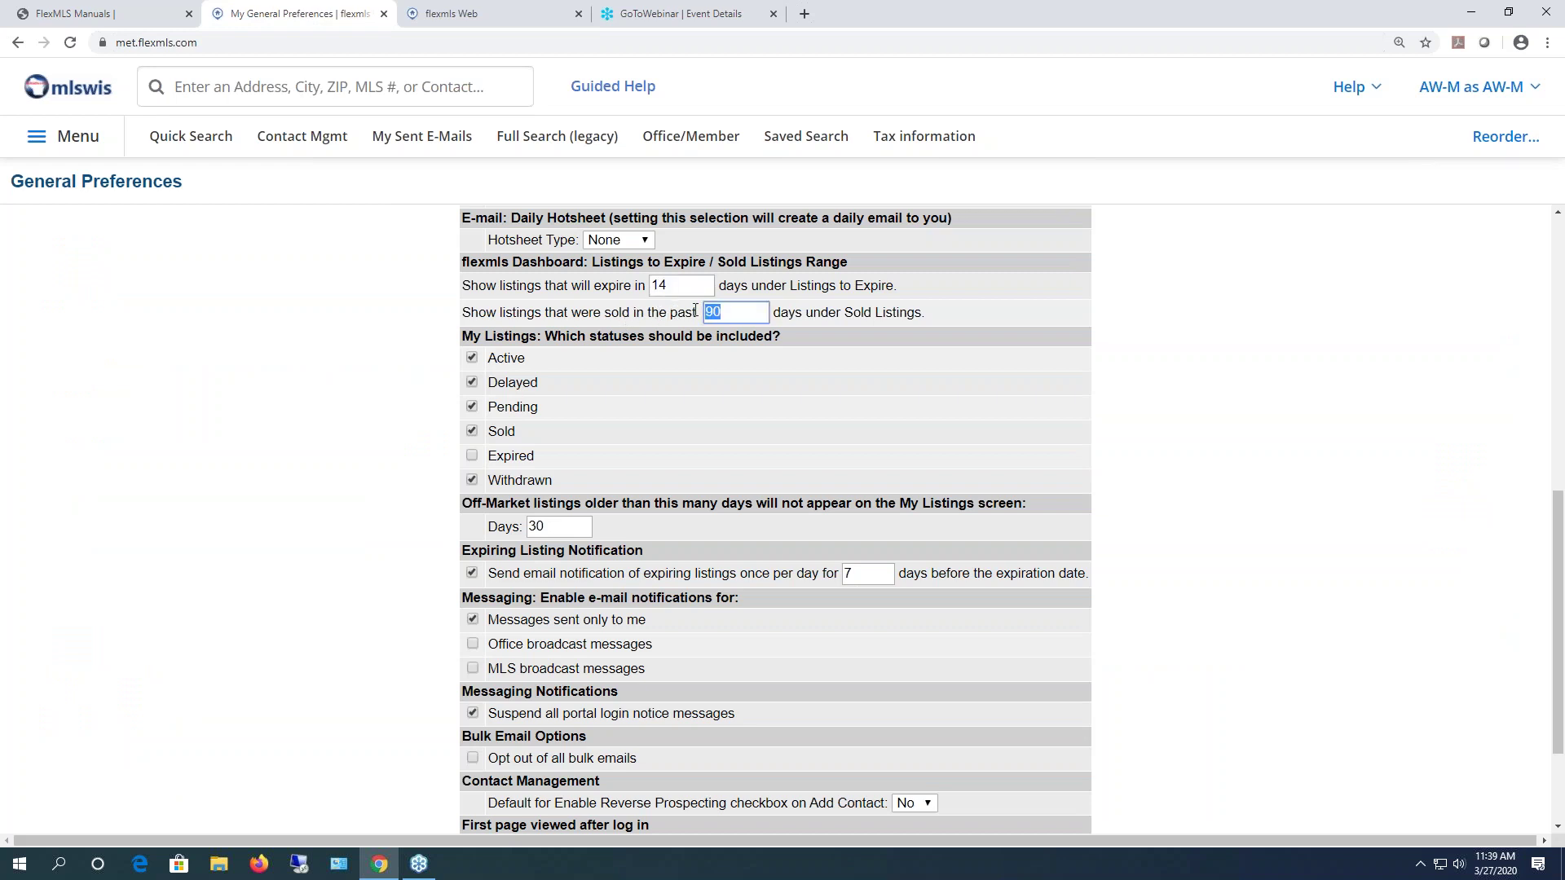
text(30)
double_click(682, 286)
text(7)
click(432, 16)
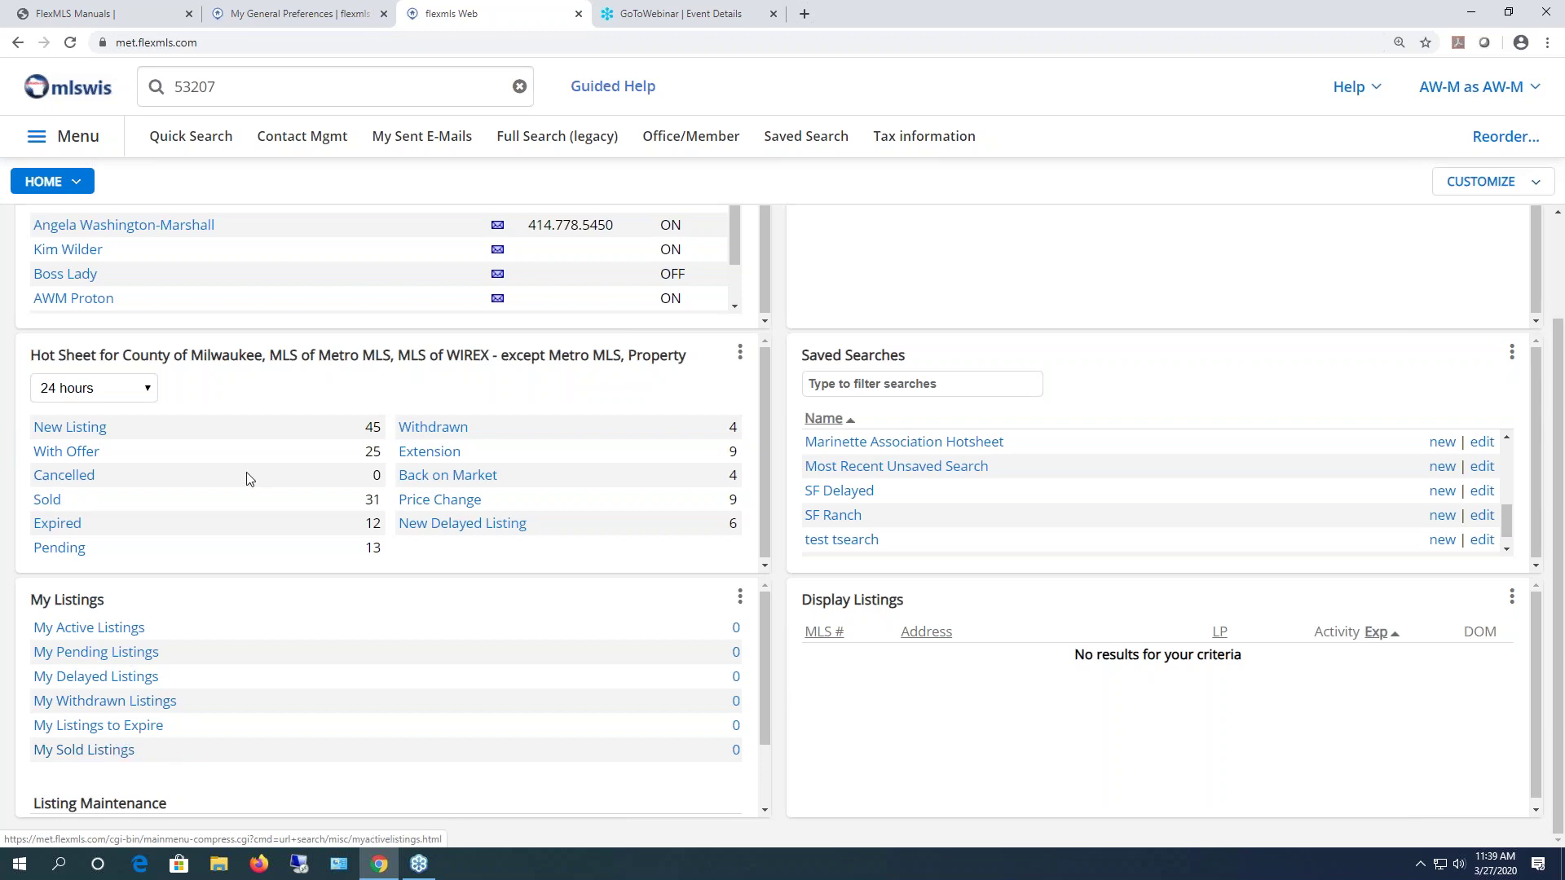
- Return to General Preferences, scroll to the first-page-after-login options, and open then close the menu
click(265, 19)
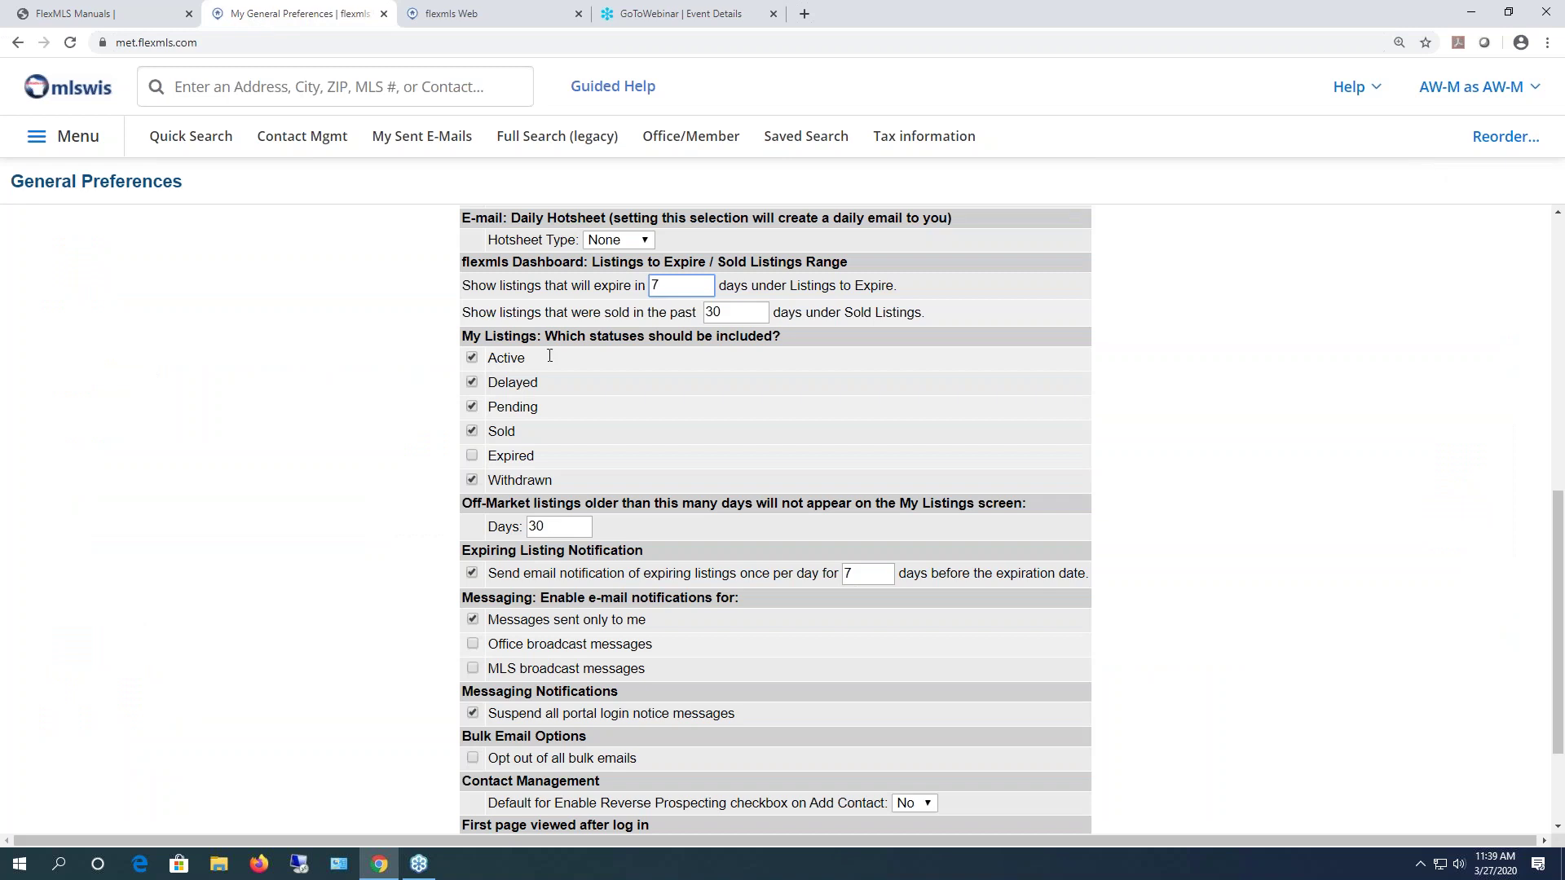
scroll(770, 460, down, 1)
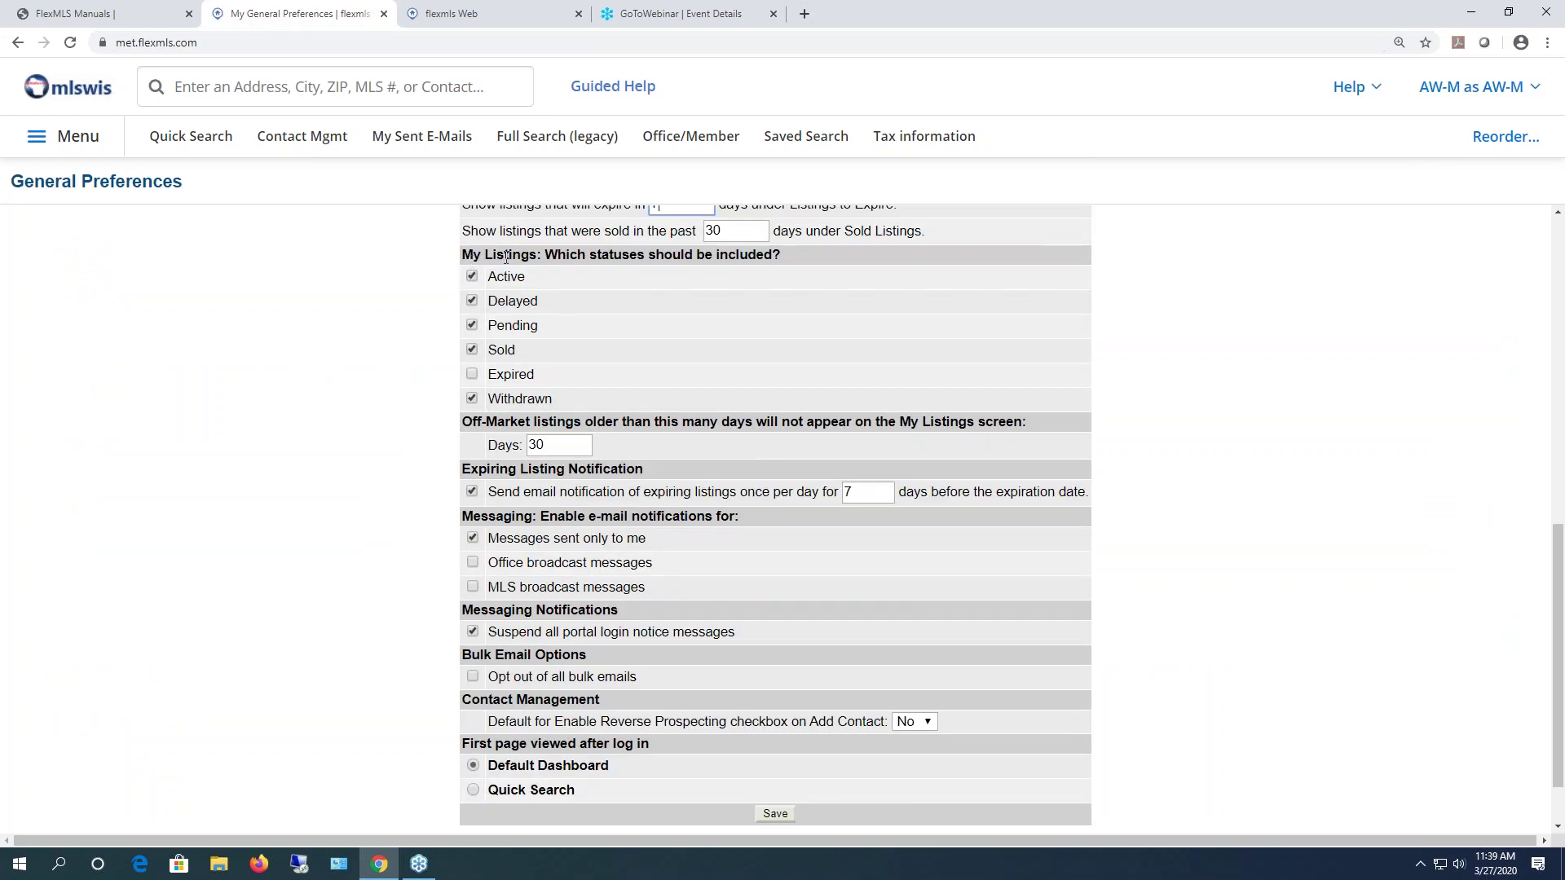
click(88, 141)
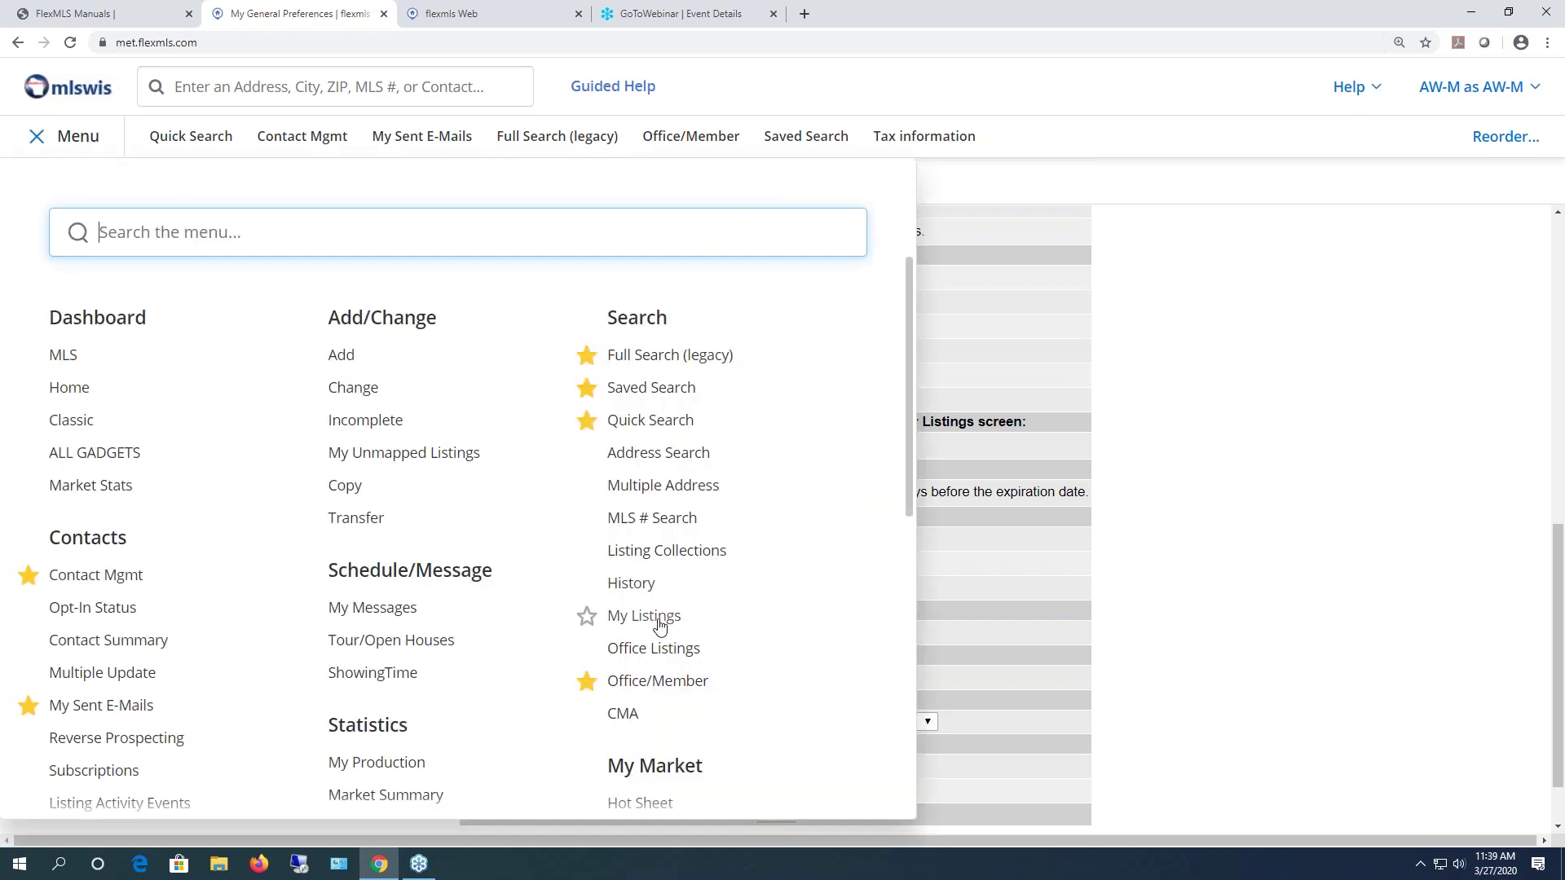
click(40, 135)
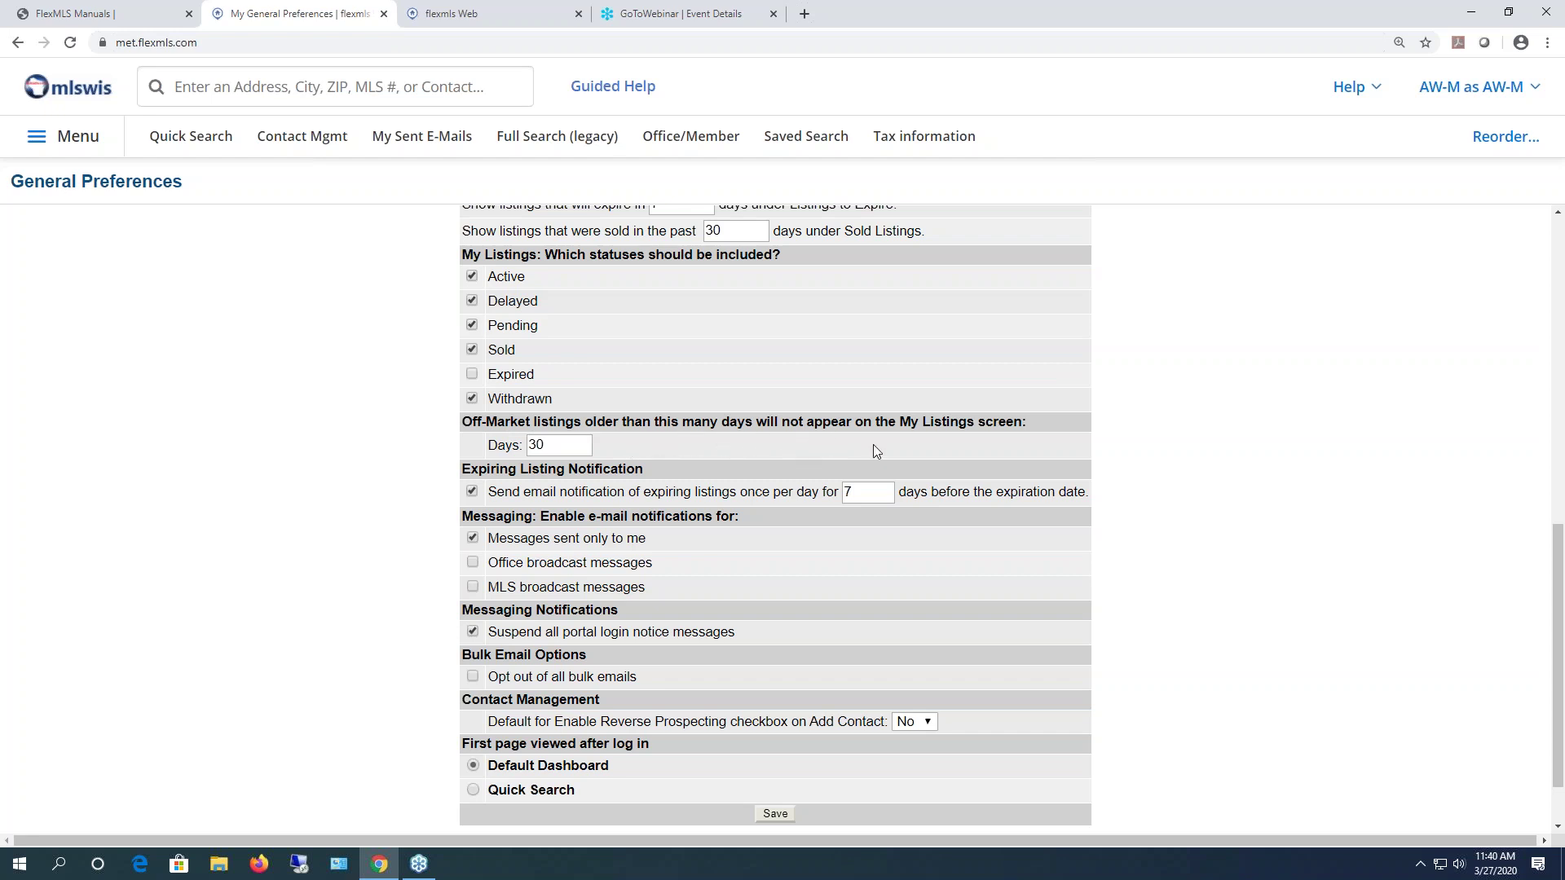
double_click(551, 447)
scroll(365, 456, down, 2)
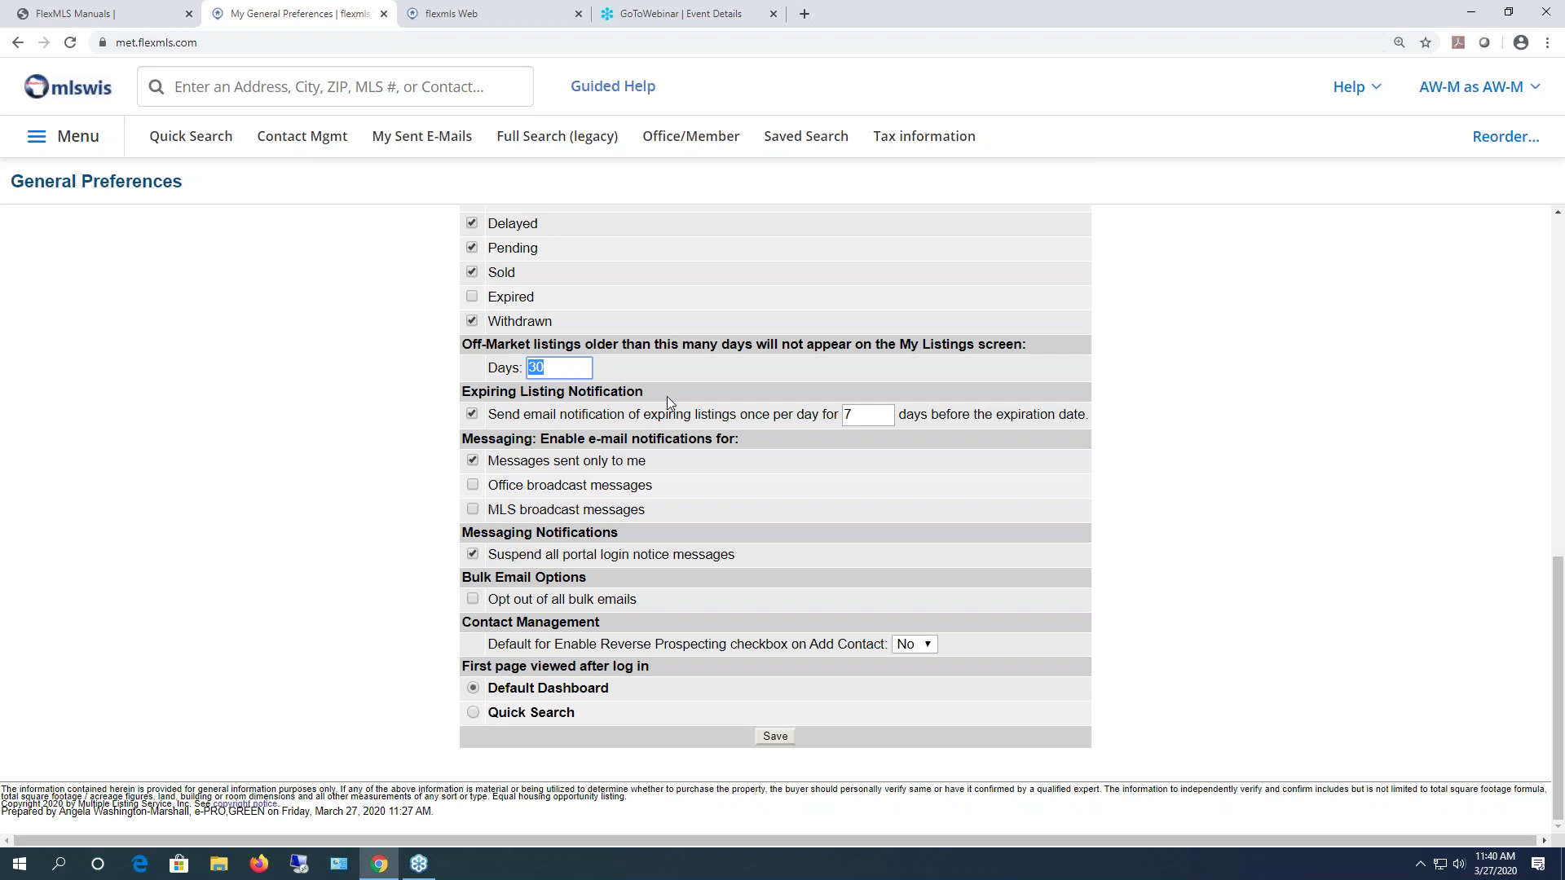
drag(649, 391, 351, 405)
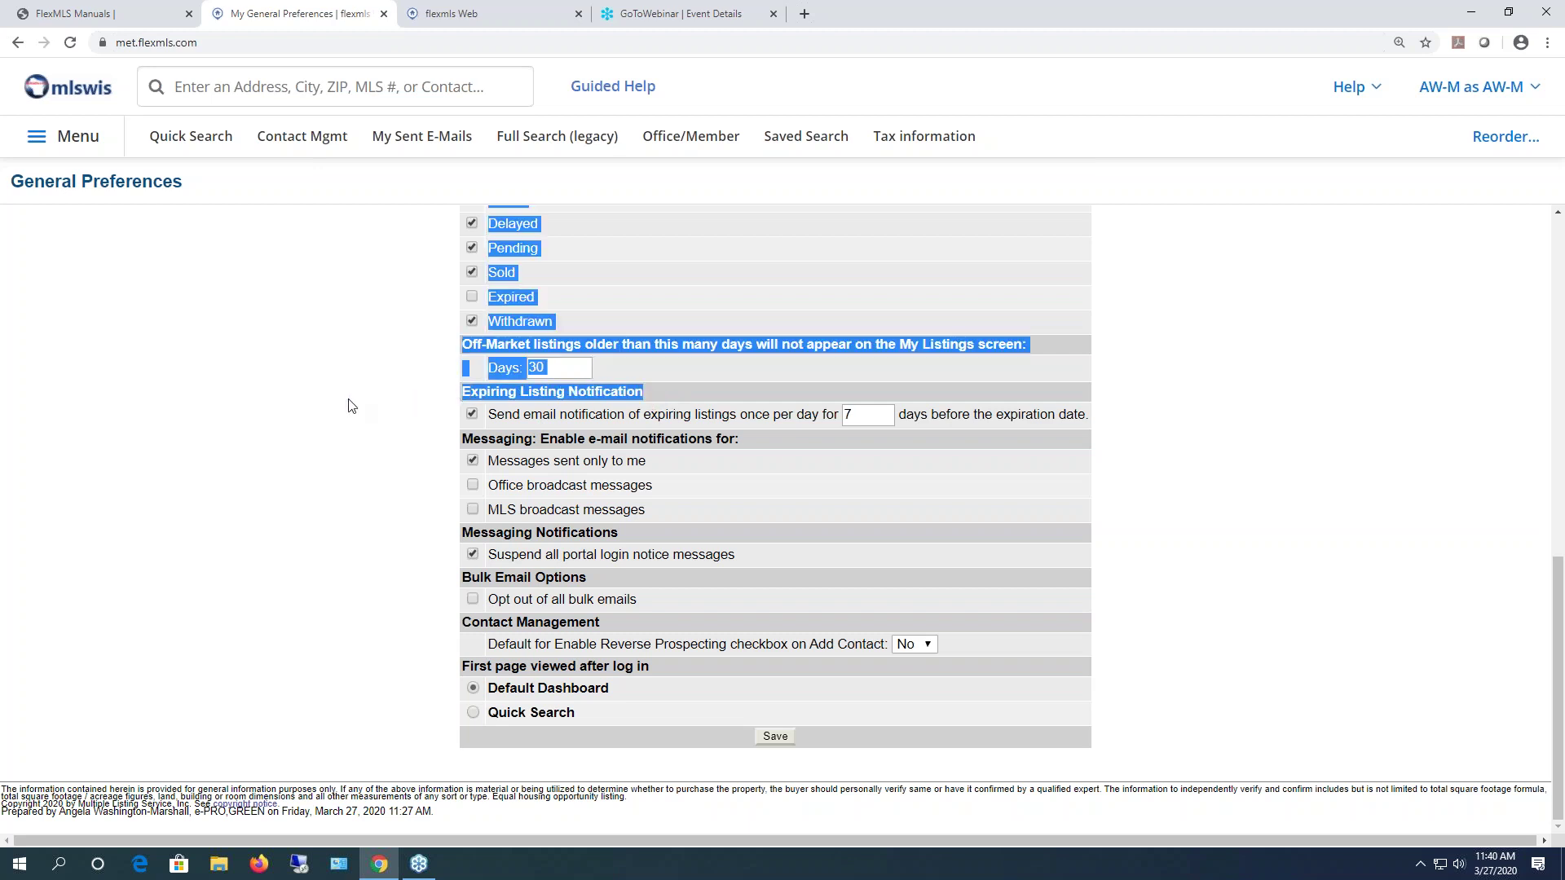
click(232, 440)
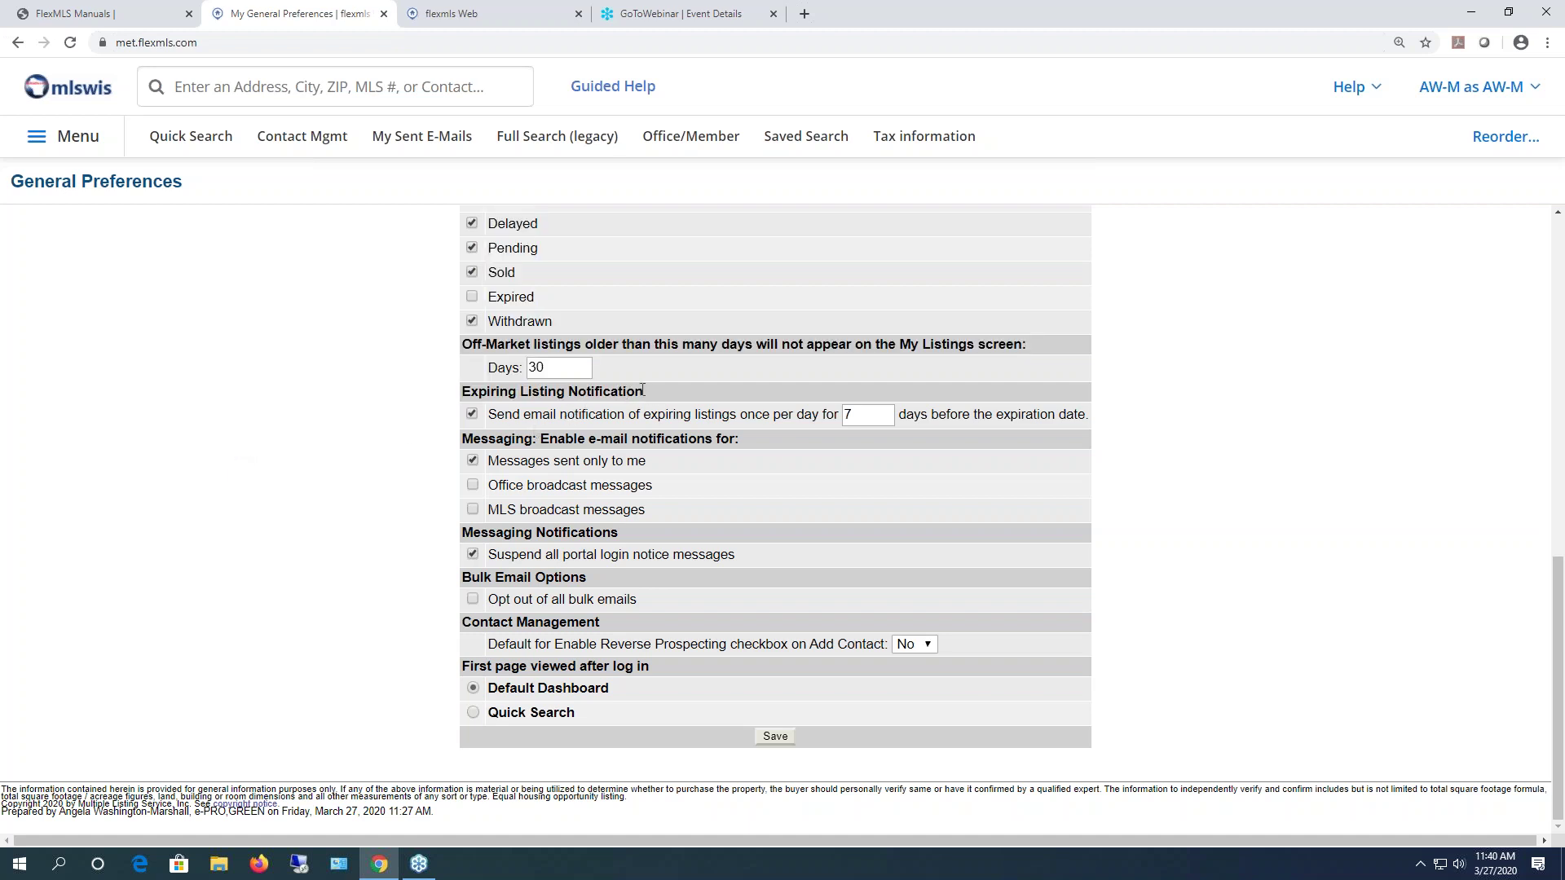
drag(855, 417, 846, 415)
- Set the expiring-listing notification to 10 days and switch off its email notification
text(10)
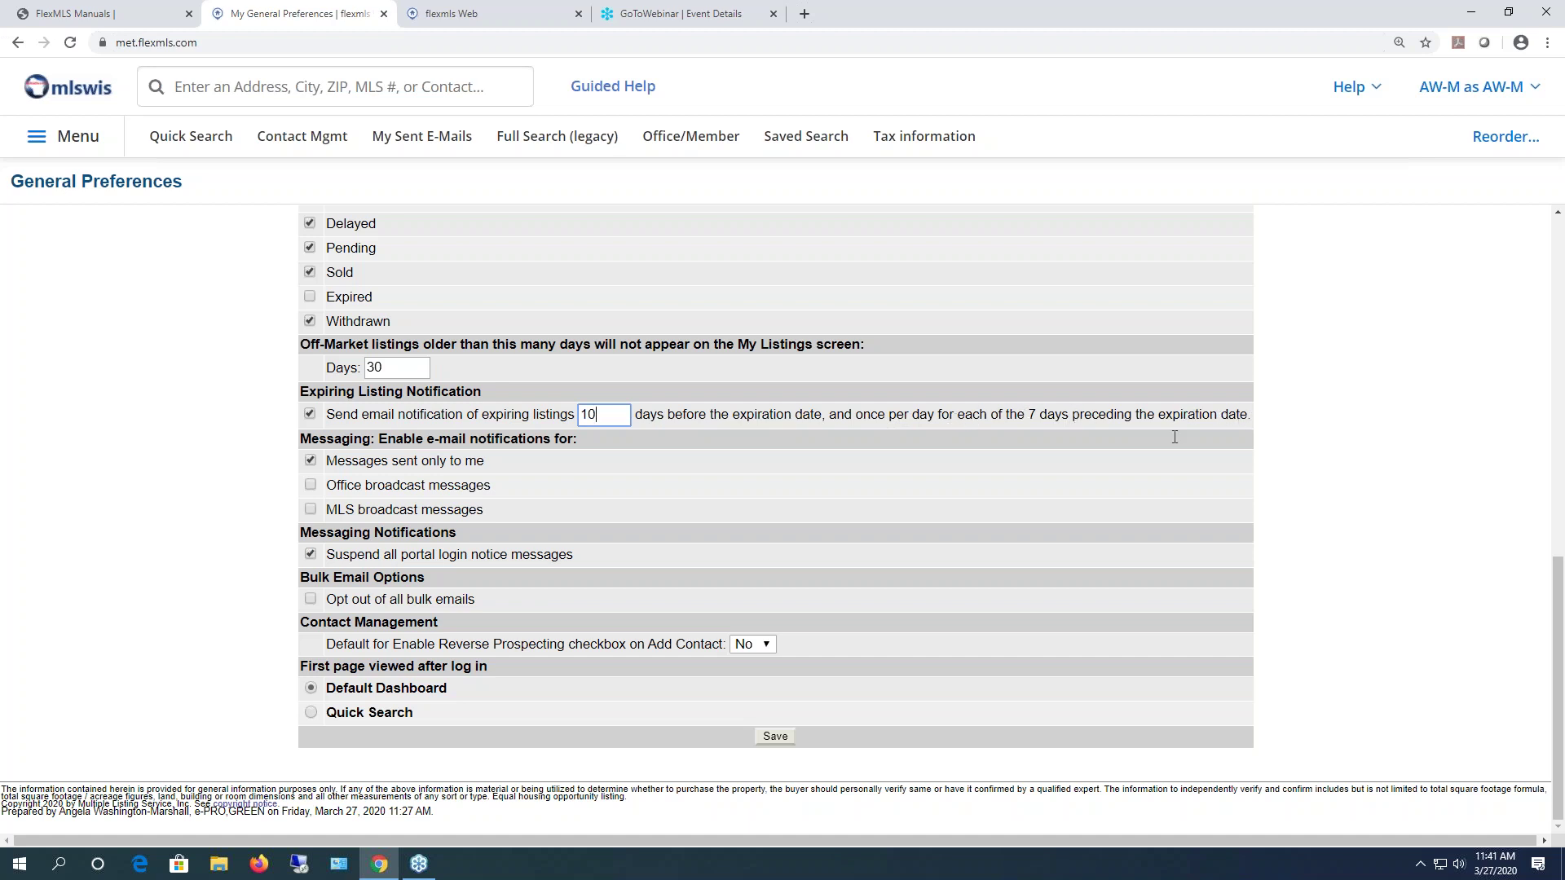
double_click(588, 415)
double_click(1031, 415)
click(310, 415)
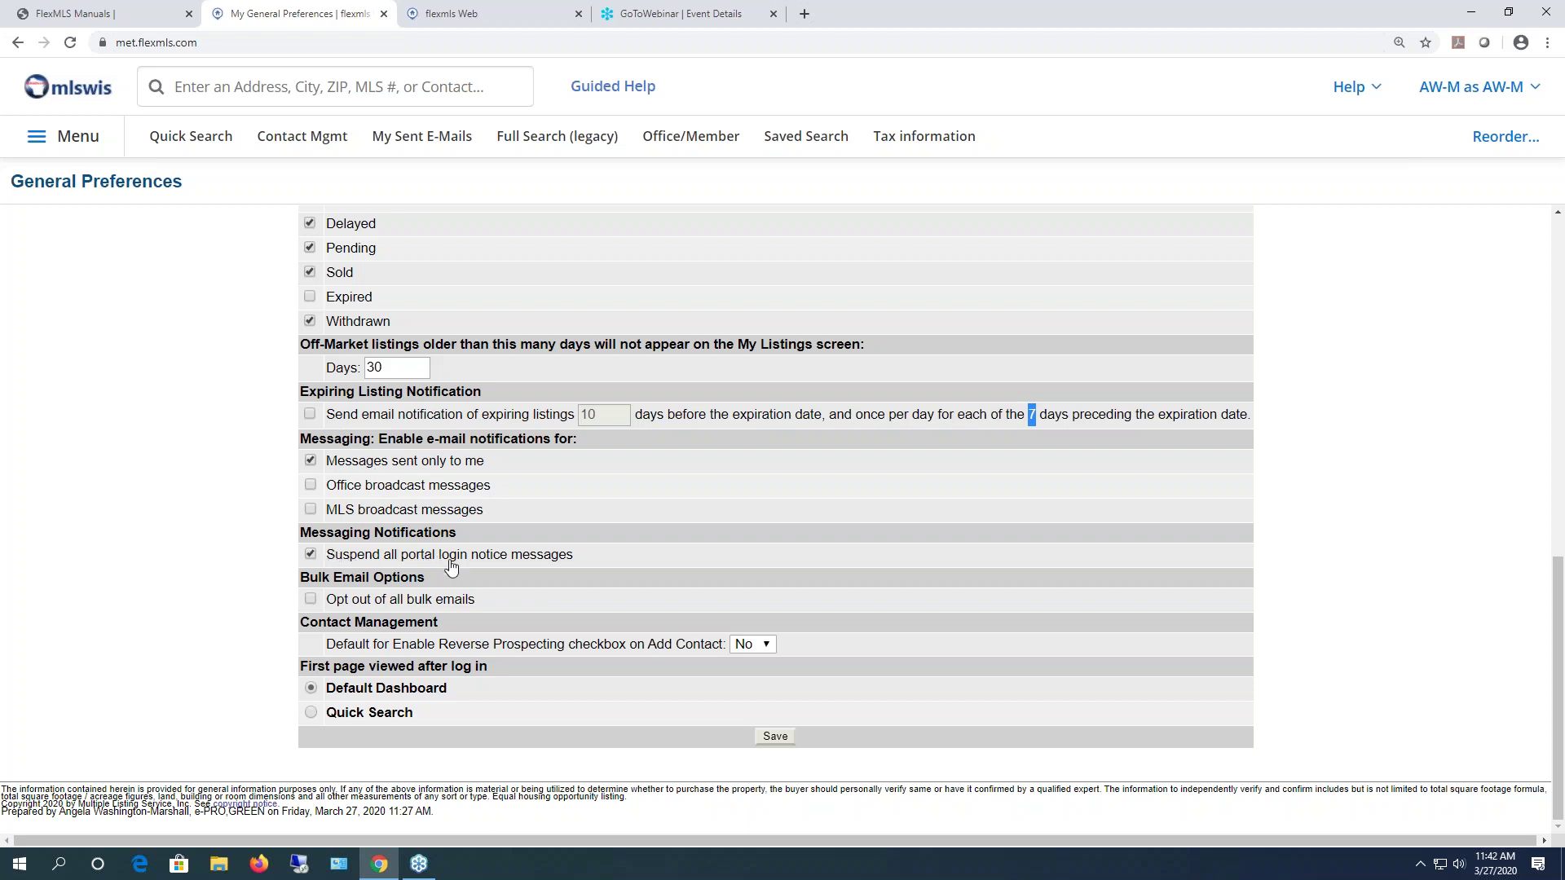
- Leave the Add Contact Reverse Prospecting default at No
drag(300, 622, 462, 617)
click(462, 616)
click(773, 645)
click(851, 654)
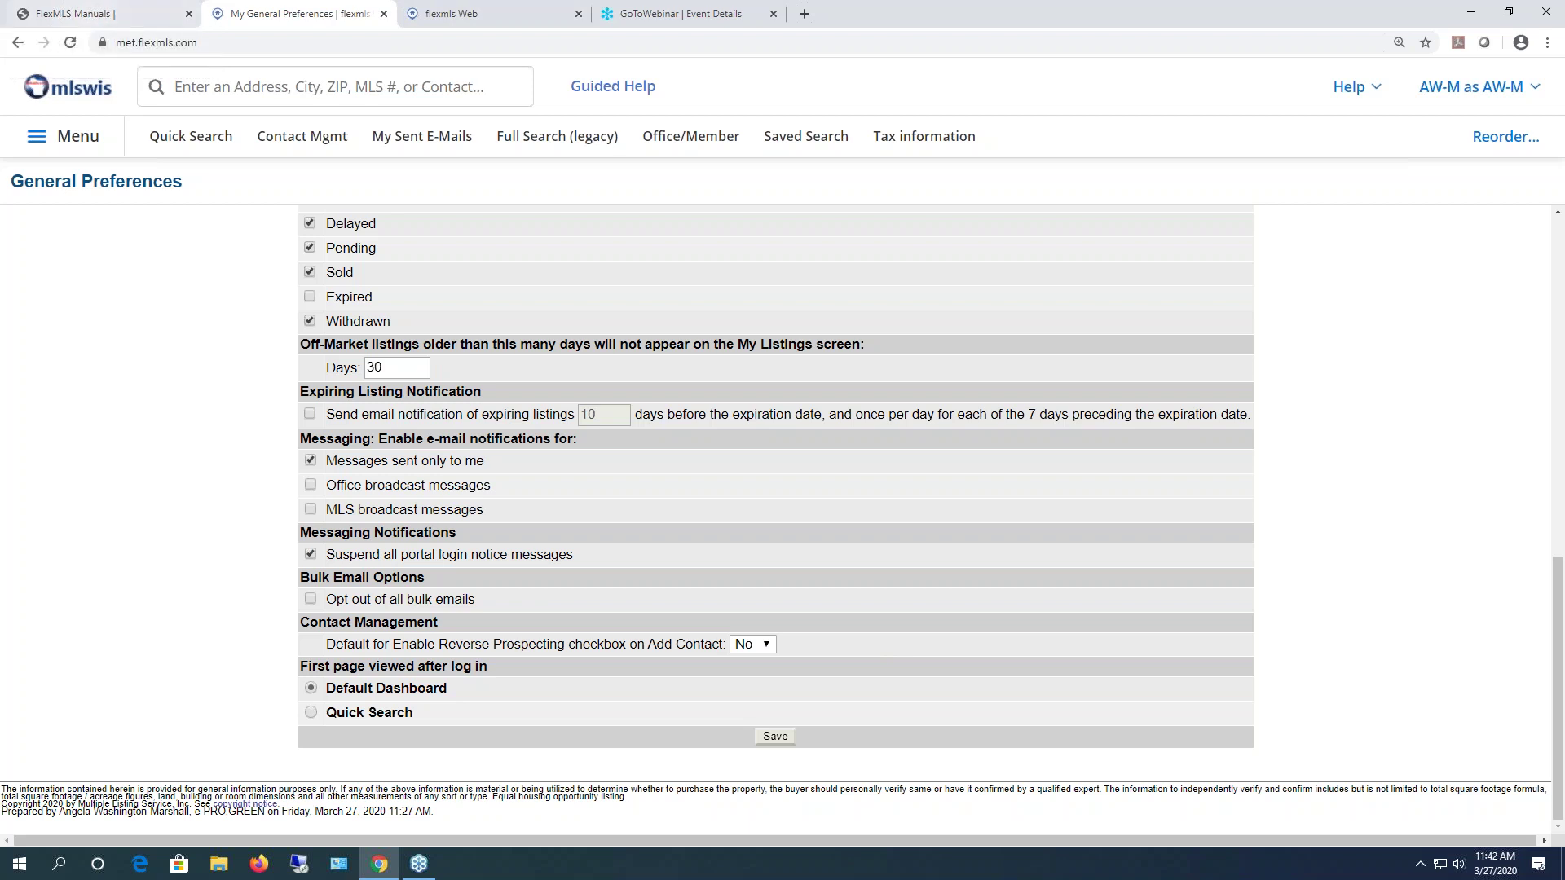
- Save General Preferences with Default Dashboard as first page, close the extra tab, and show the menu
click(310, 687)
click(776, 740)
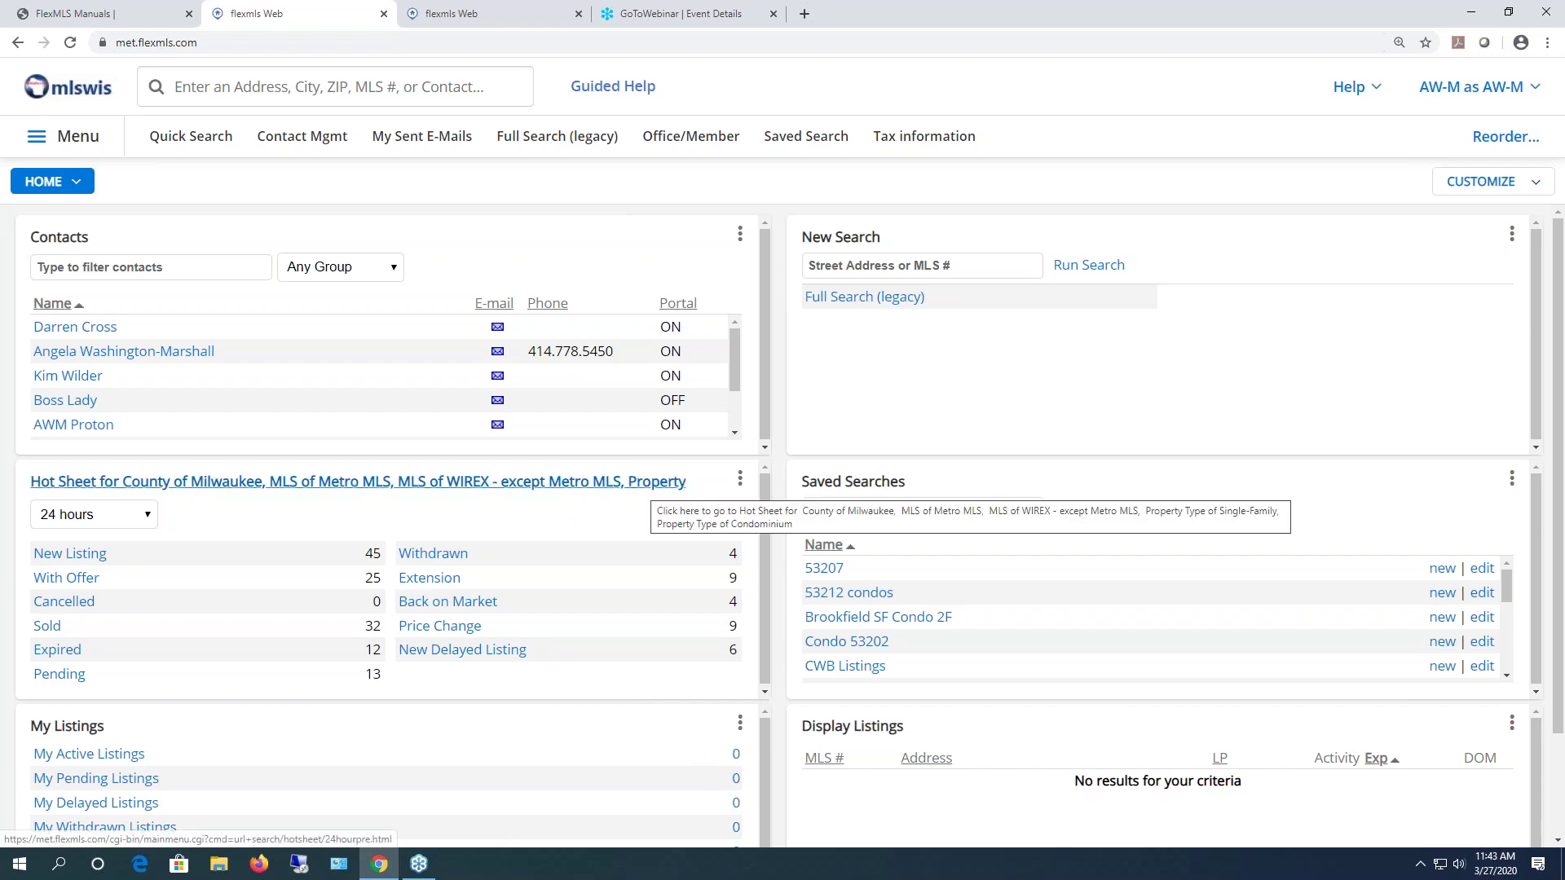
click(579, 14)
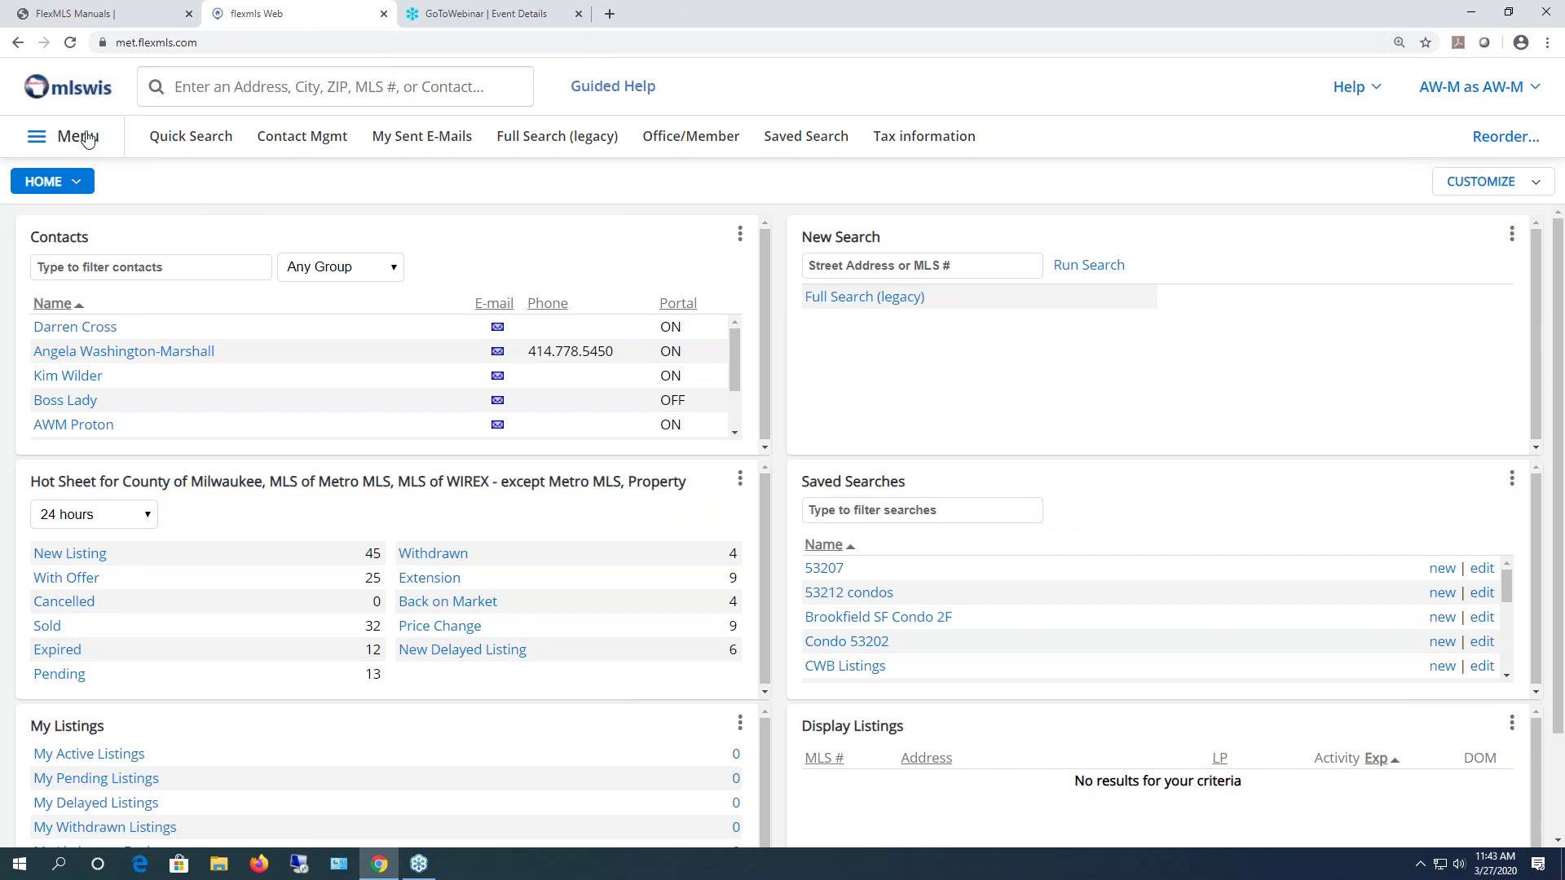
click(88, 139)
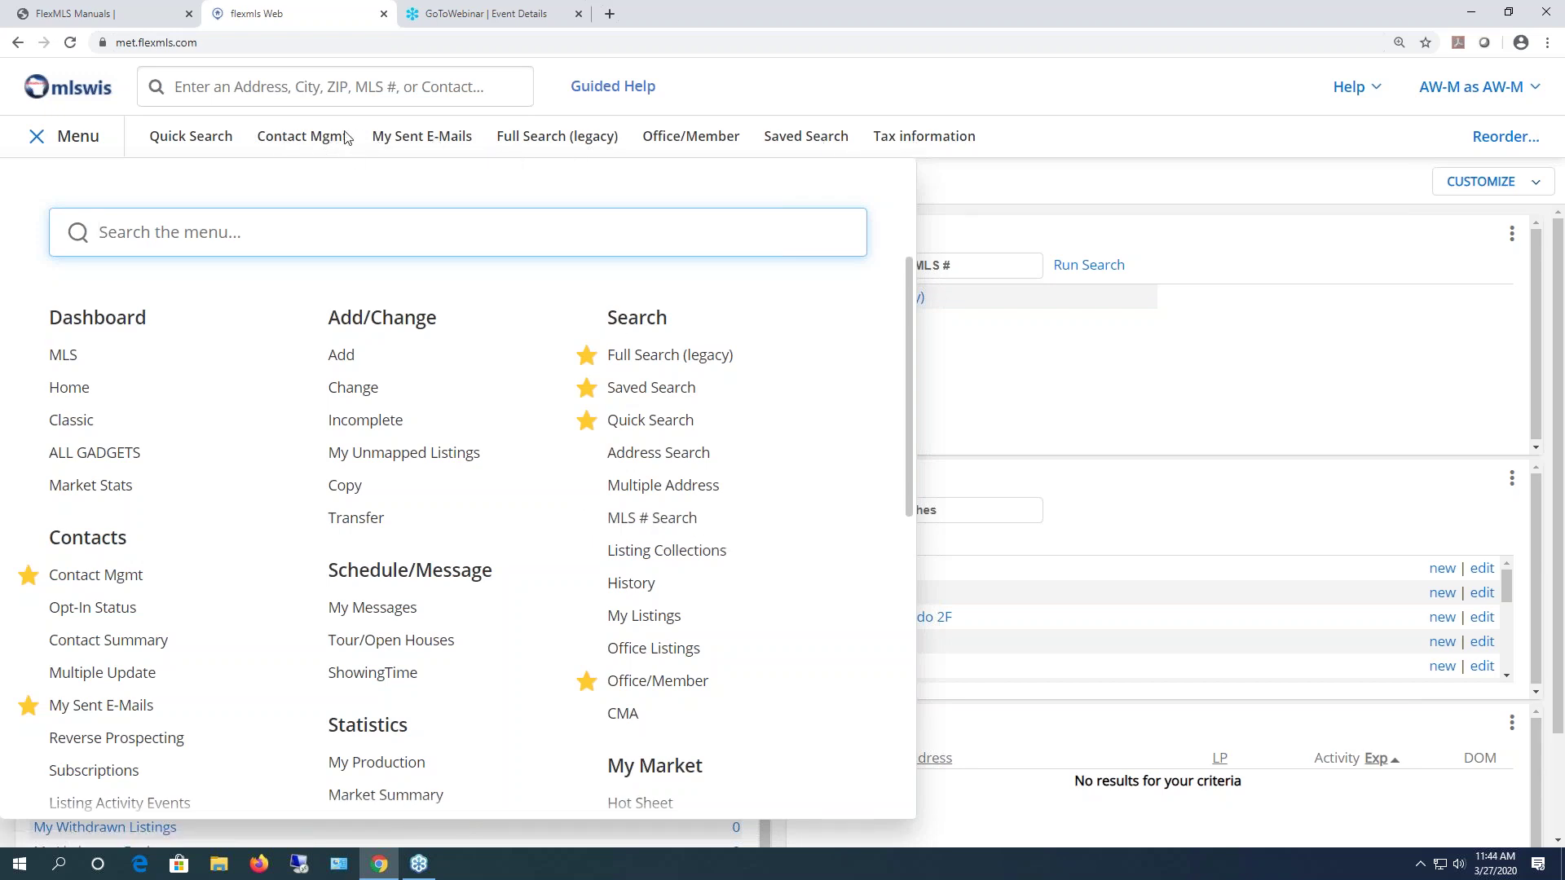
click(587, 648)
click(990, 546)
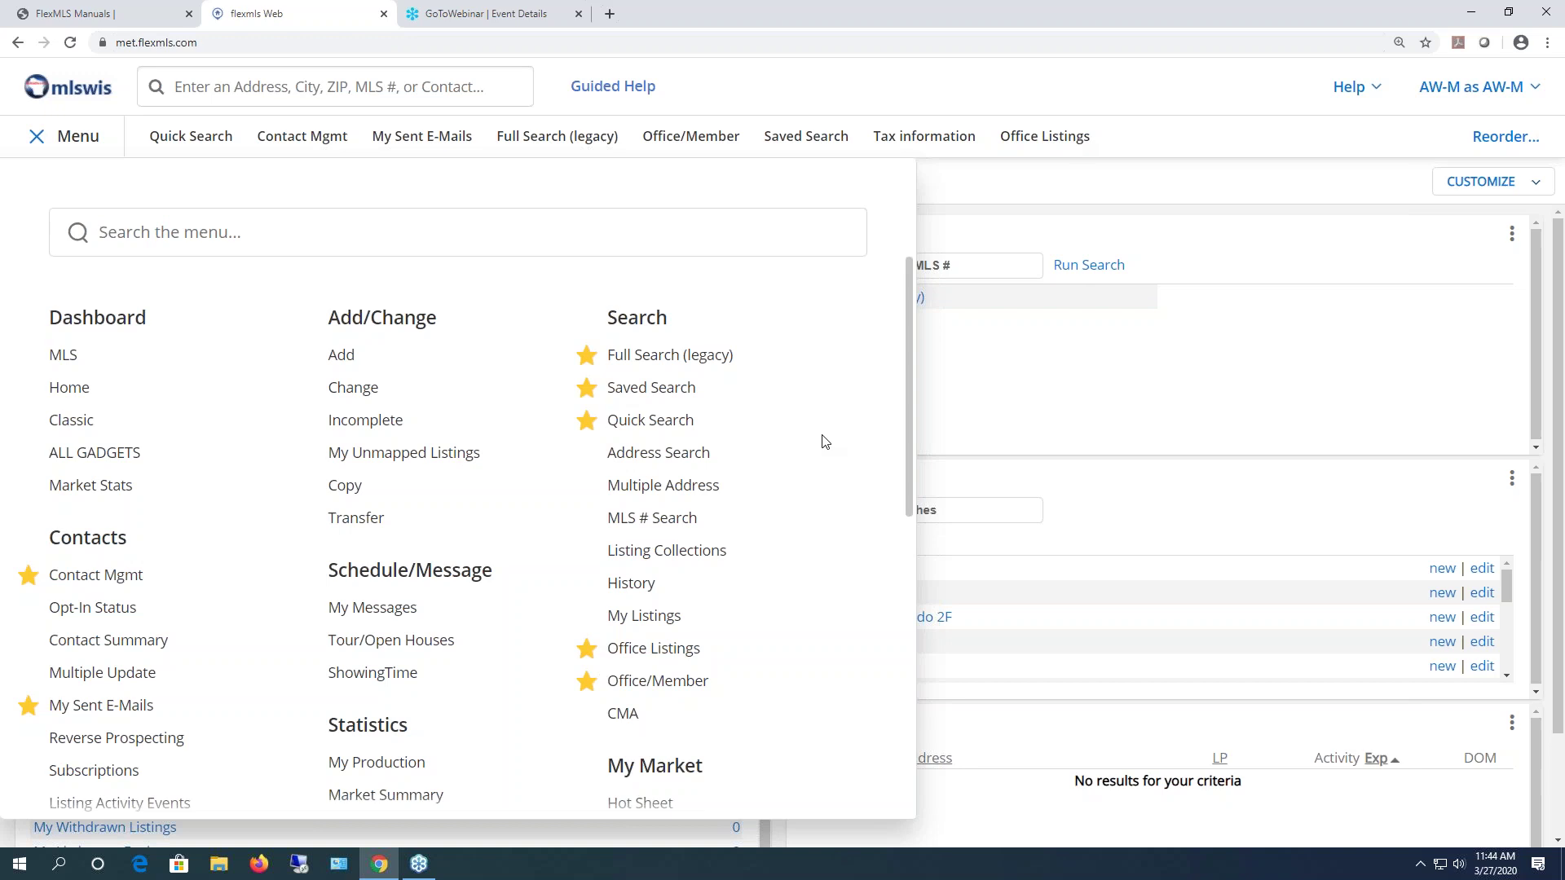
click(587, 649)
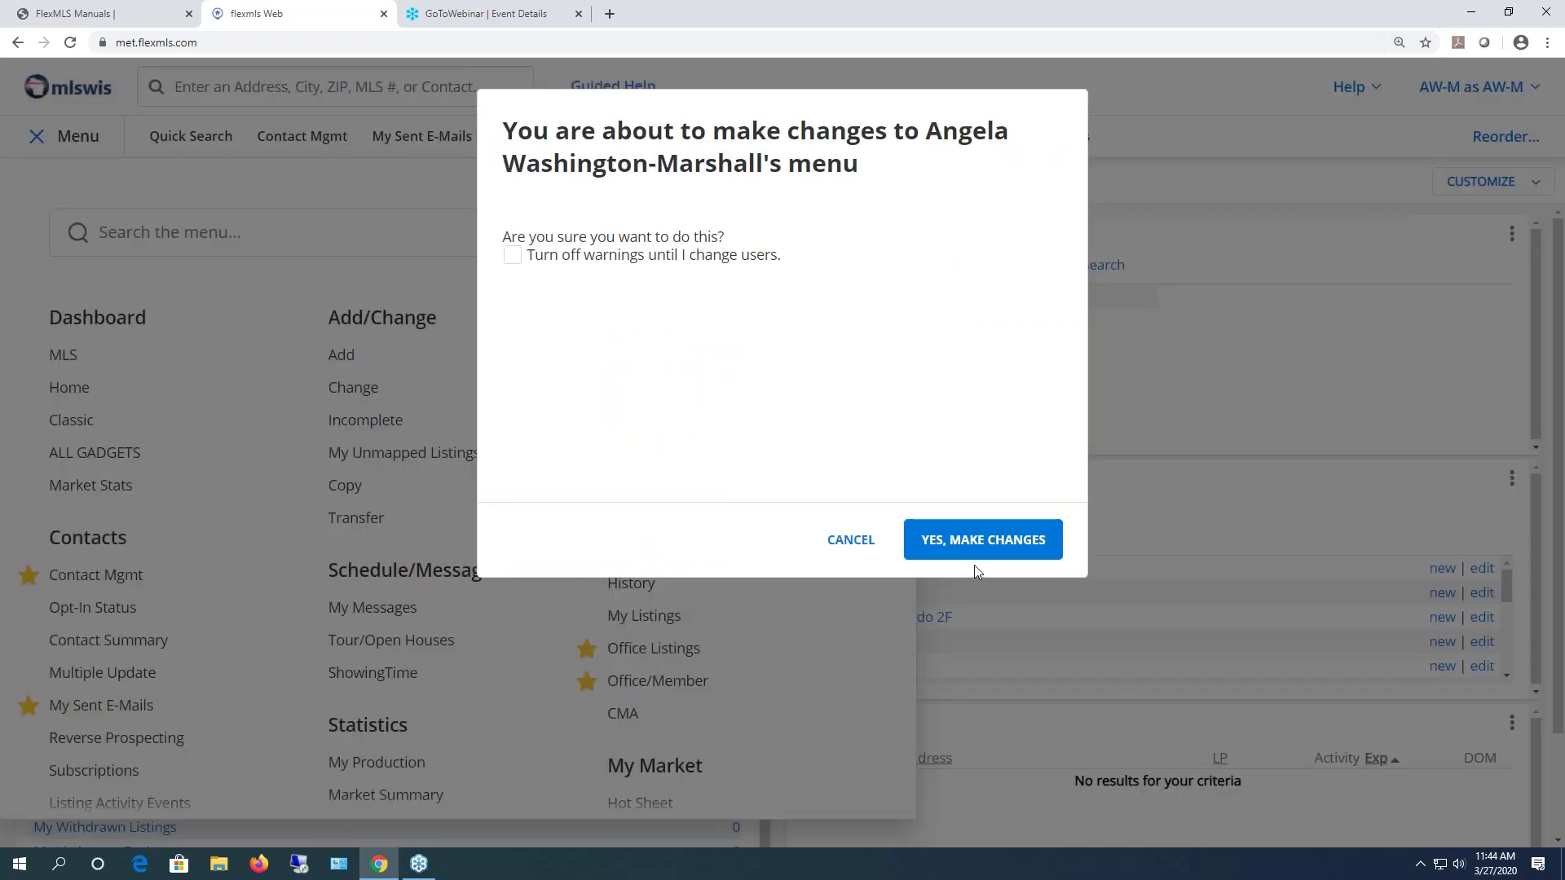
click(986, 540)
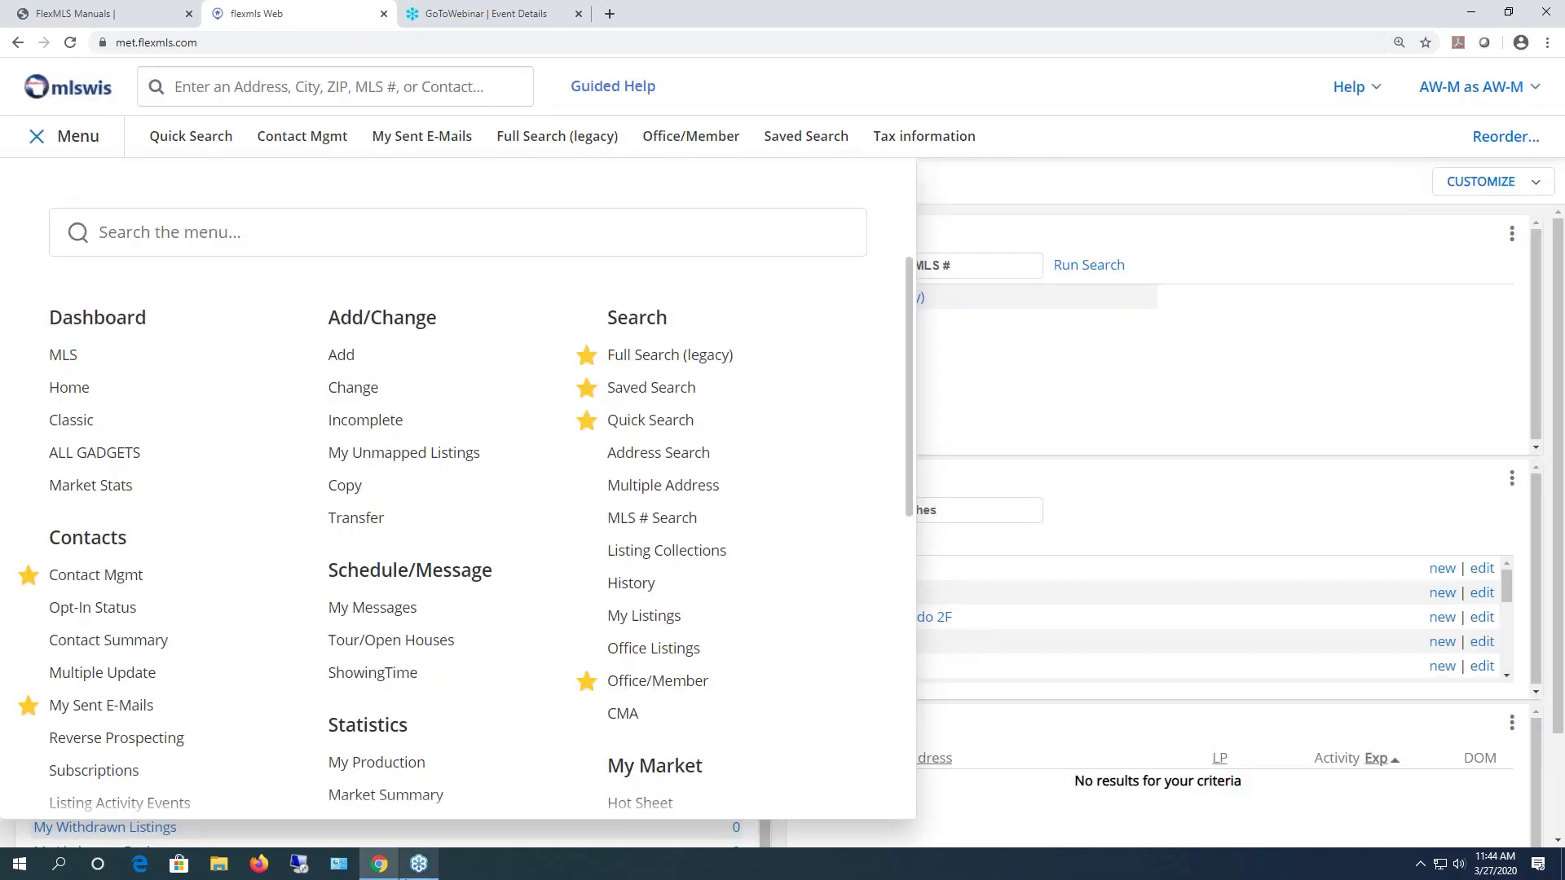
- Go to the Office/Member Search page from the menu's Search section
click(674, 683)
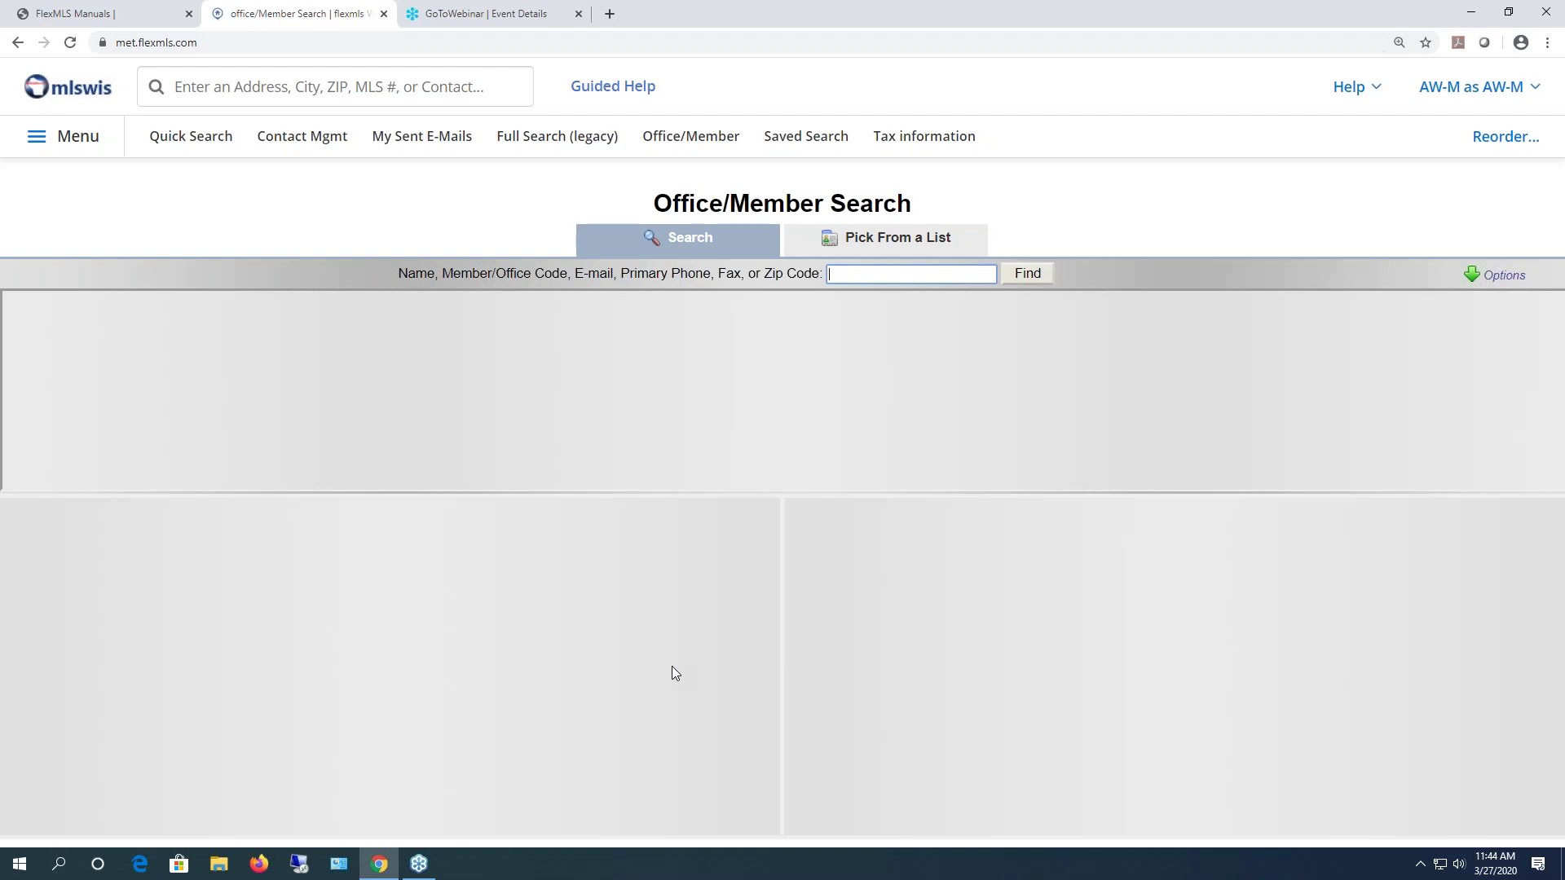
- Search for the Milwaukee realty office by name and list all of its members
text(nancy realtor)
click(1028, 275)
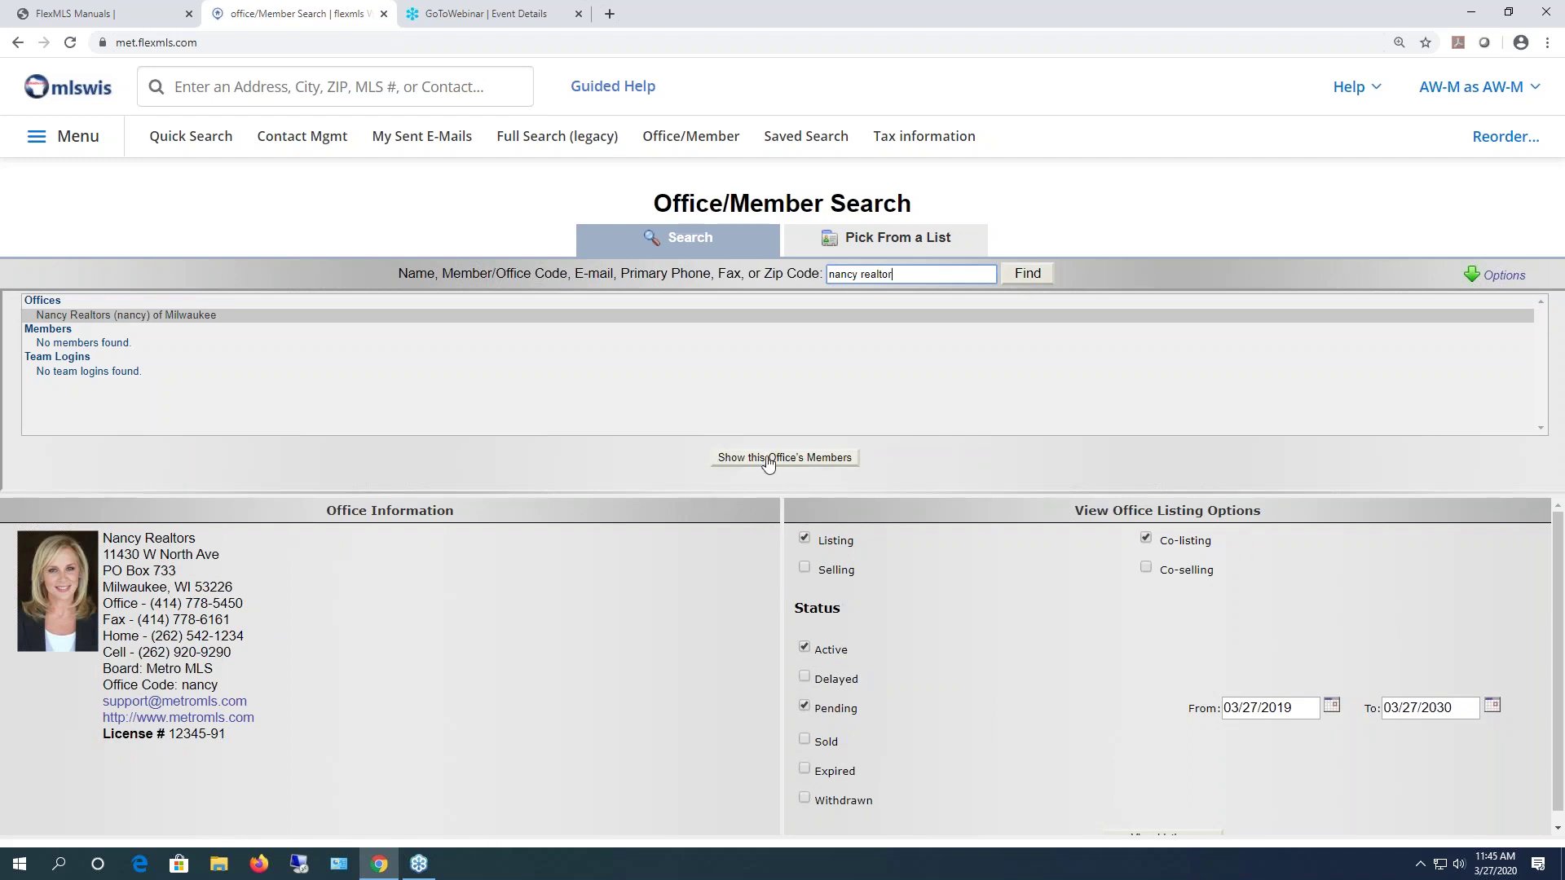
click(456, 316)
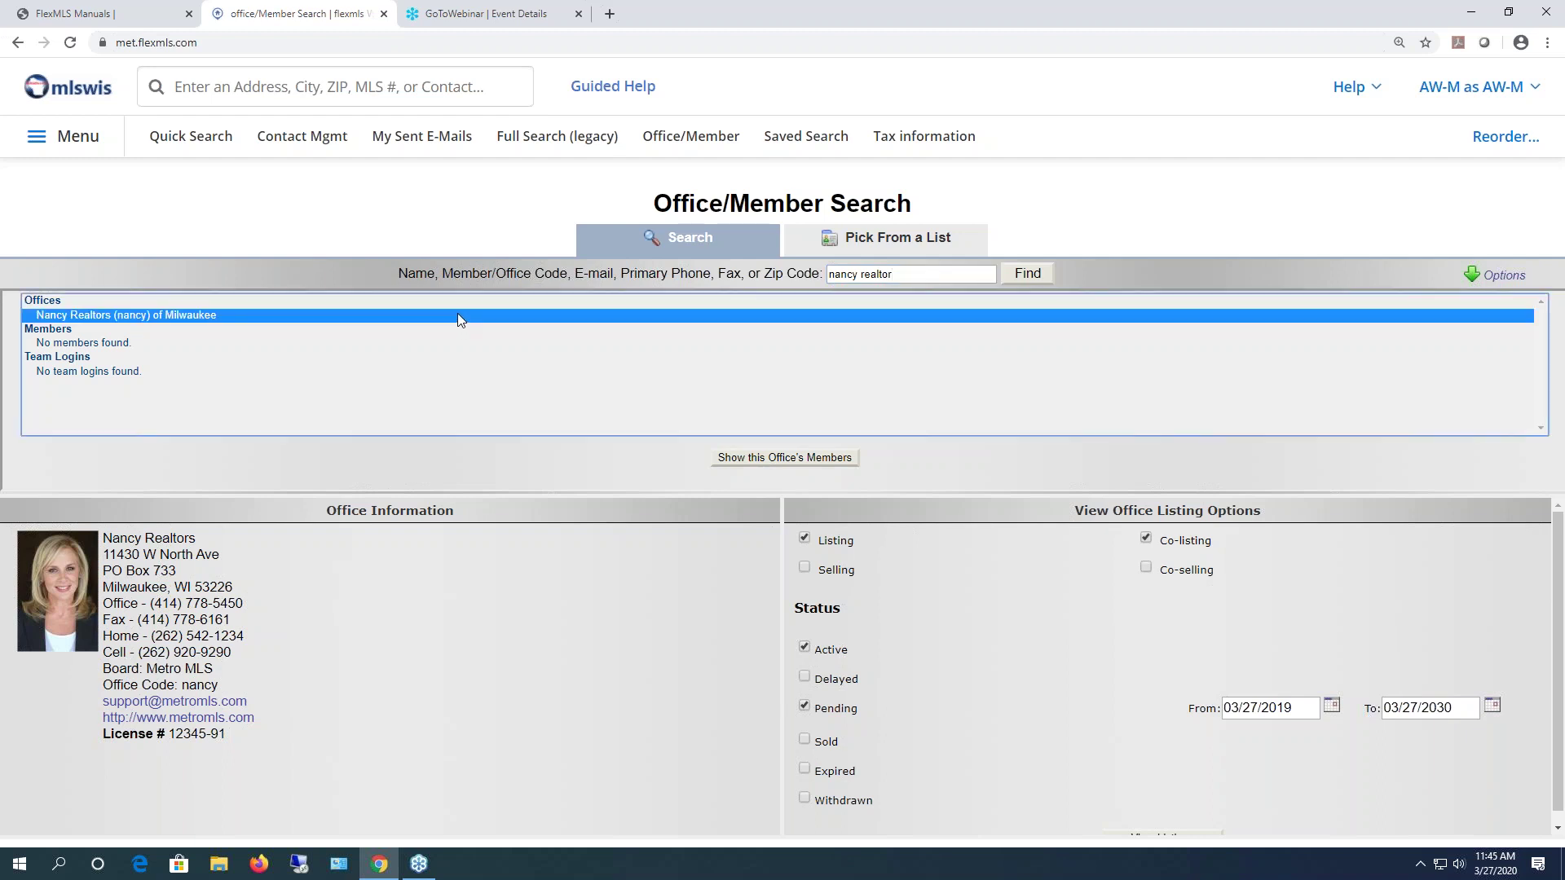
click(763, 458)
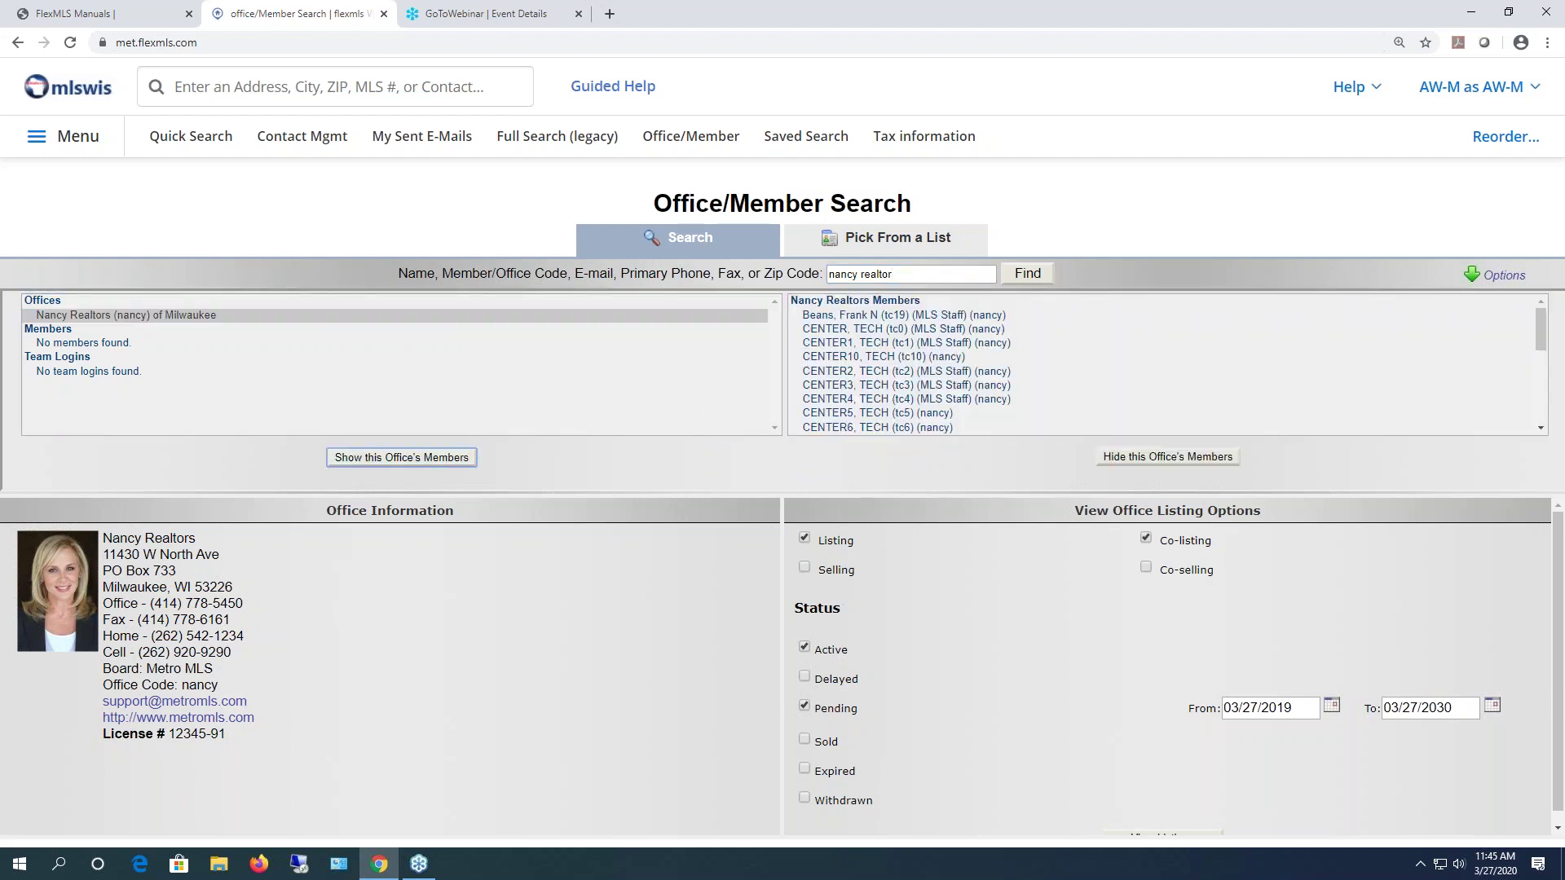
scroll(1149, 333, down, 5)
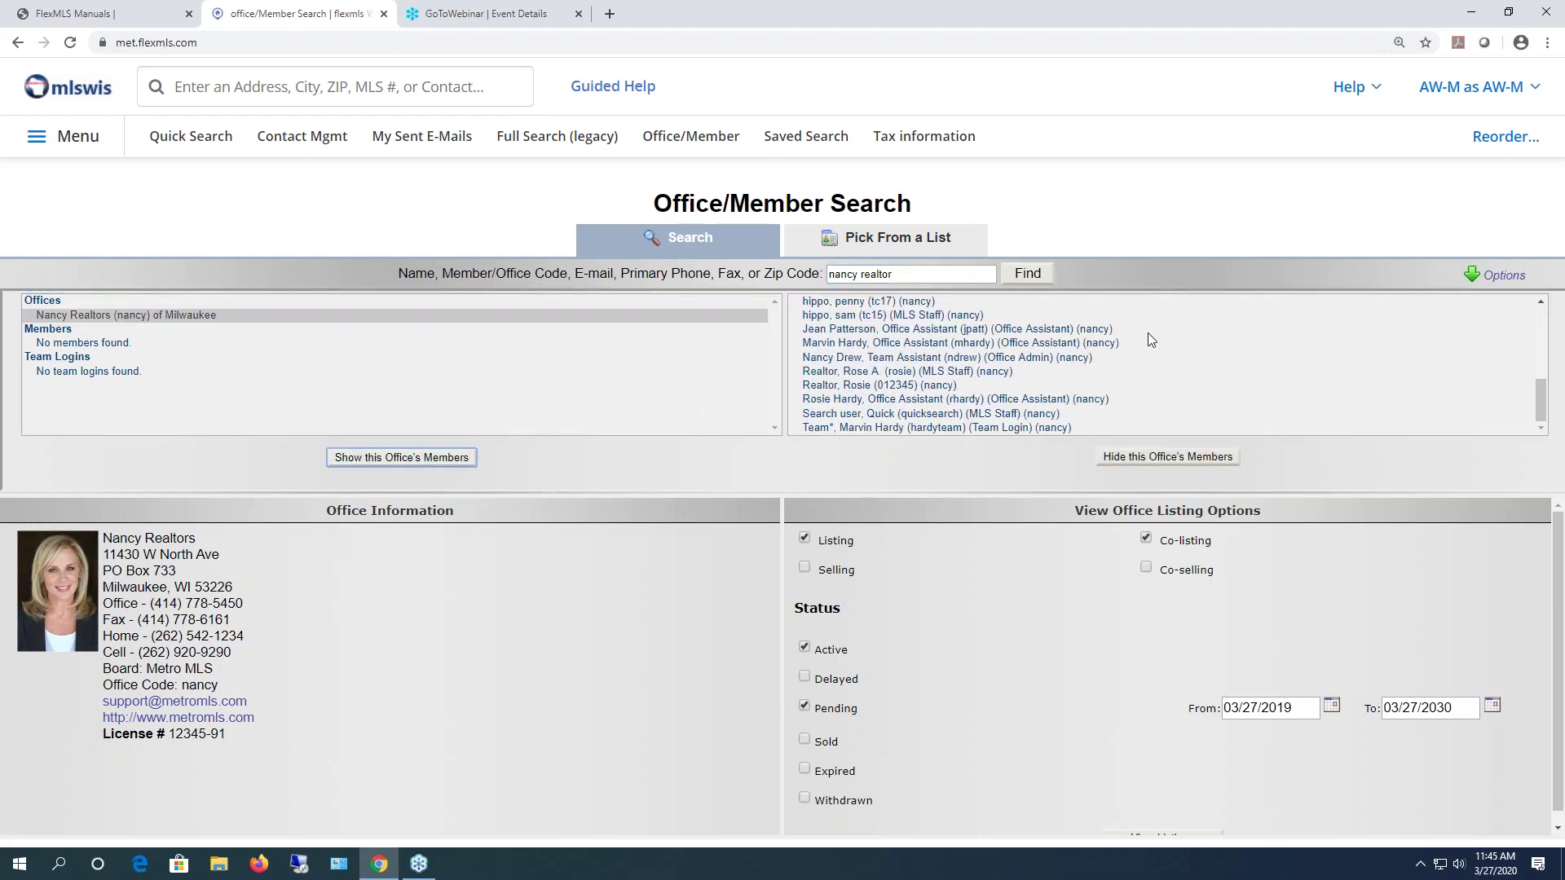
scroll(1149, 339, up, 5)
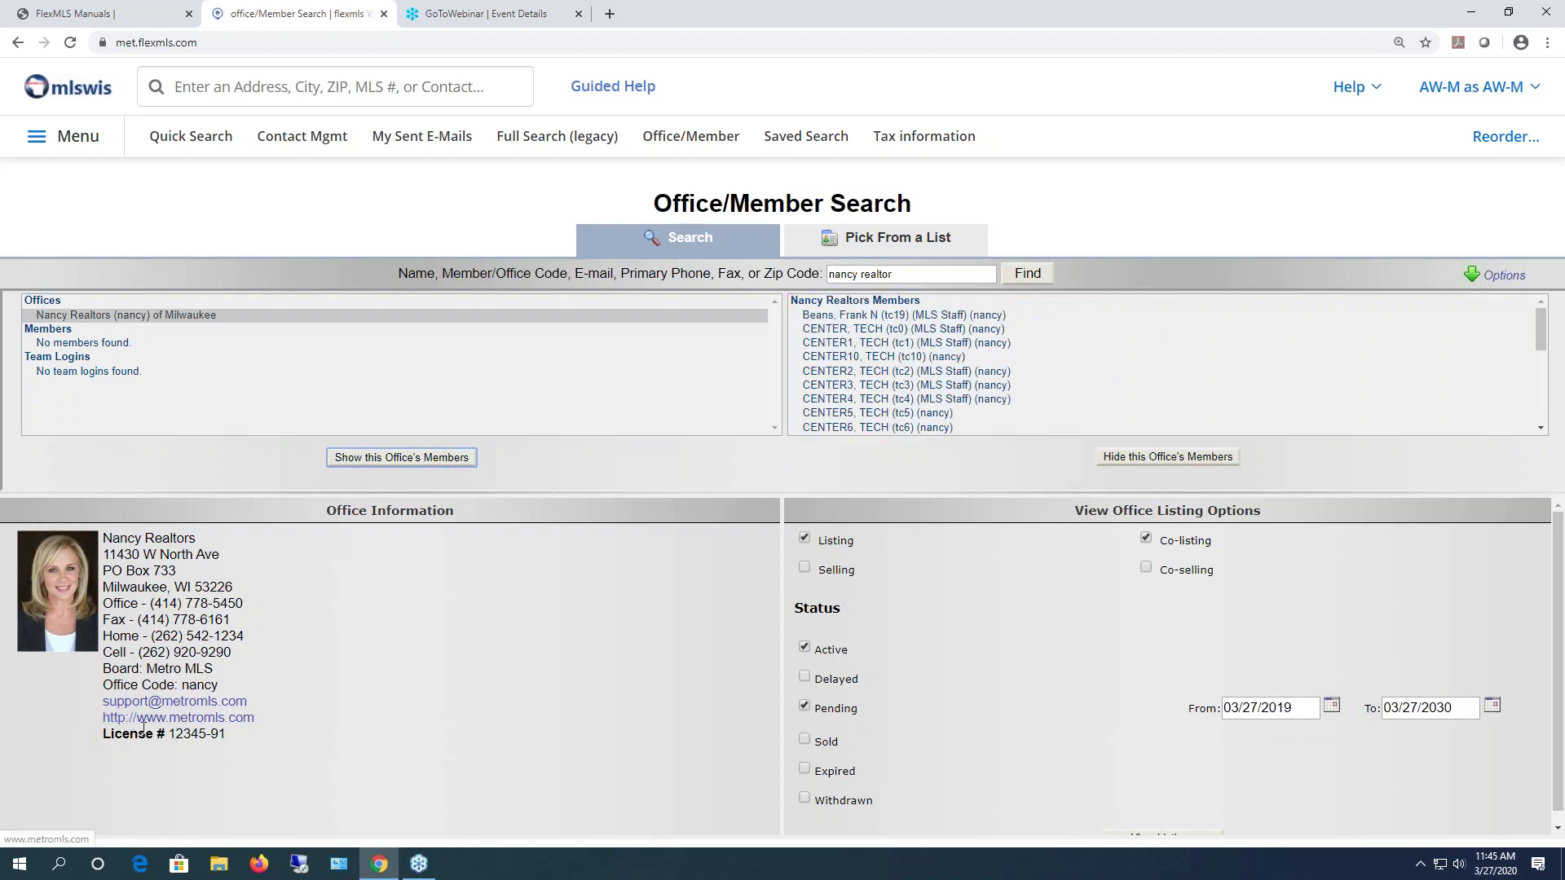
- Re-run the search with only the first name, review the matches, then clear the field
drag(894, 275, 858, 274)
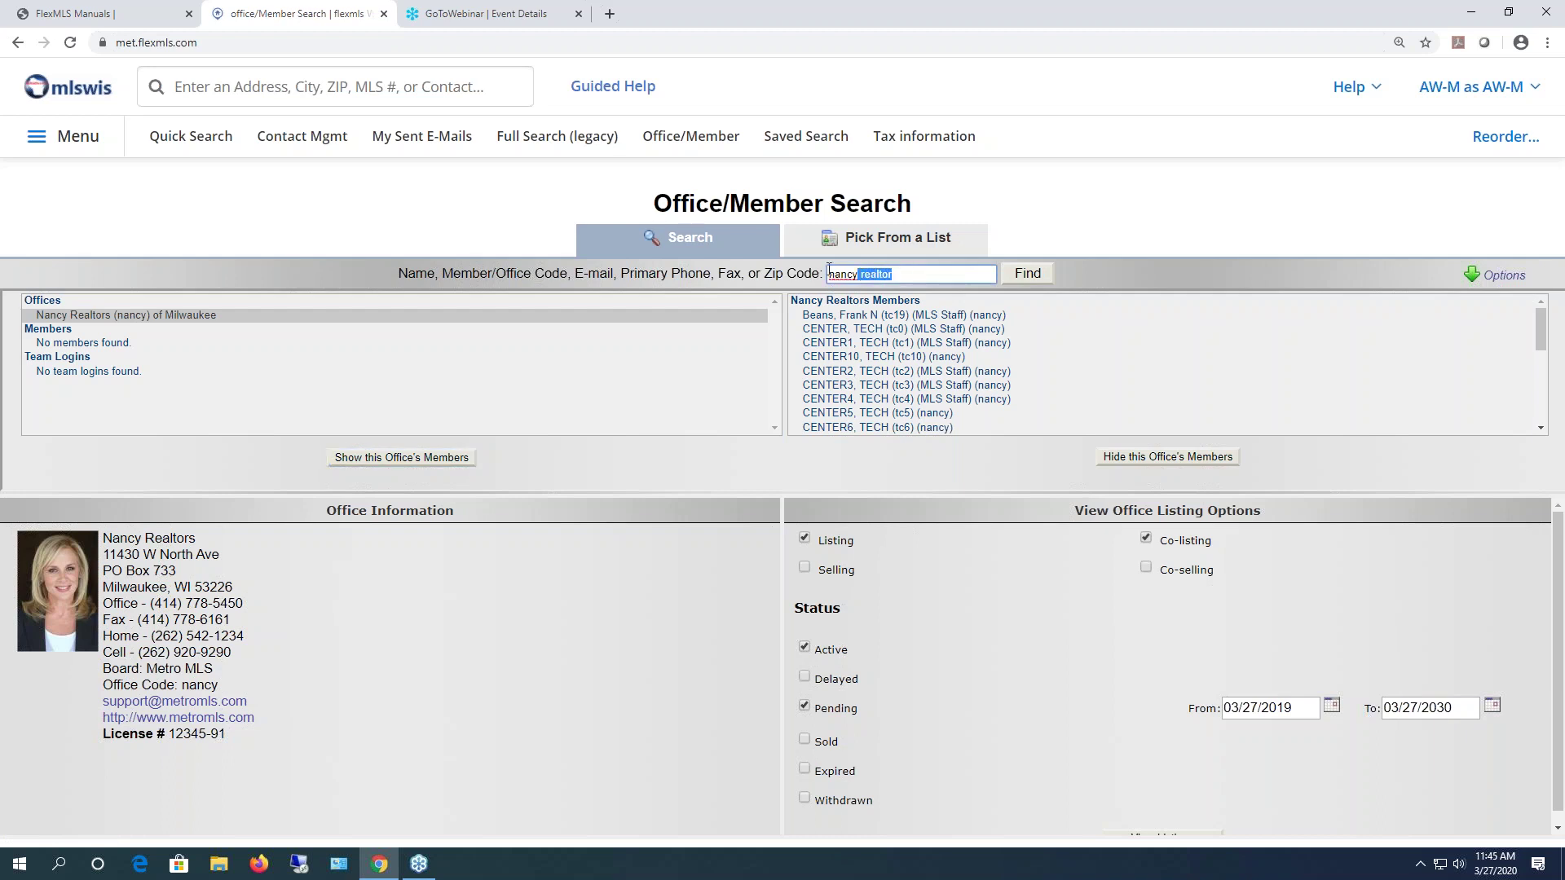
key(BackSpace)
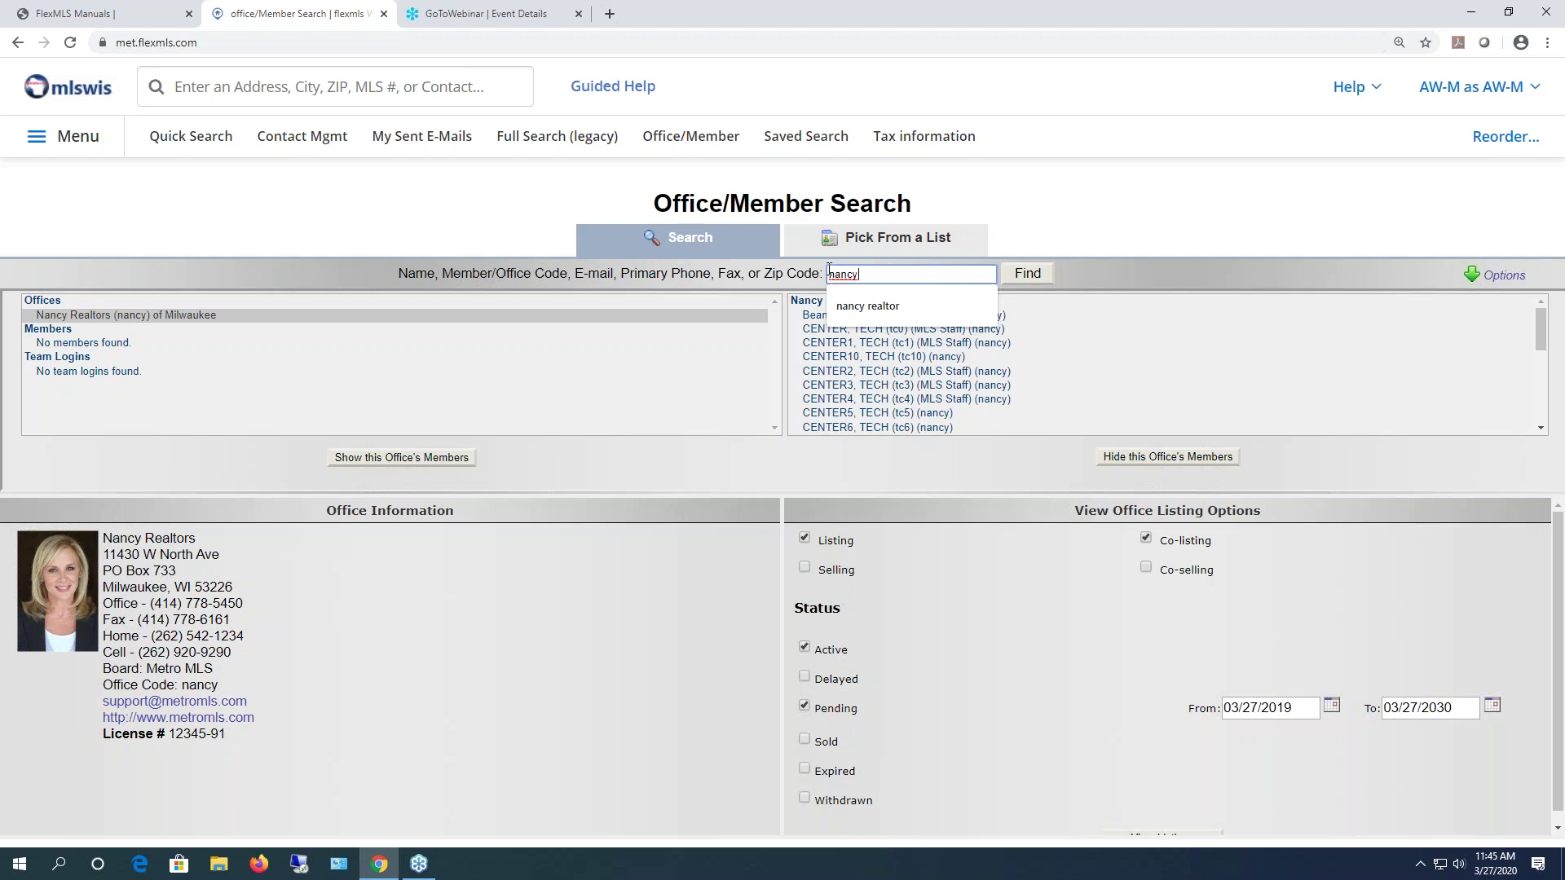
key(Return)
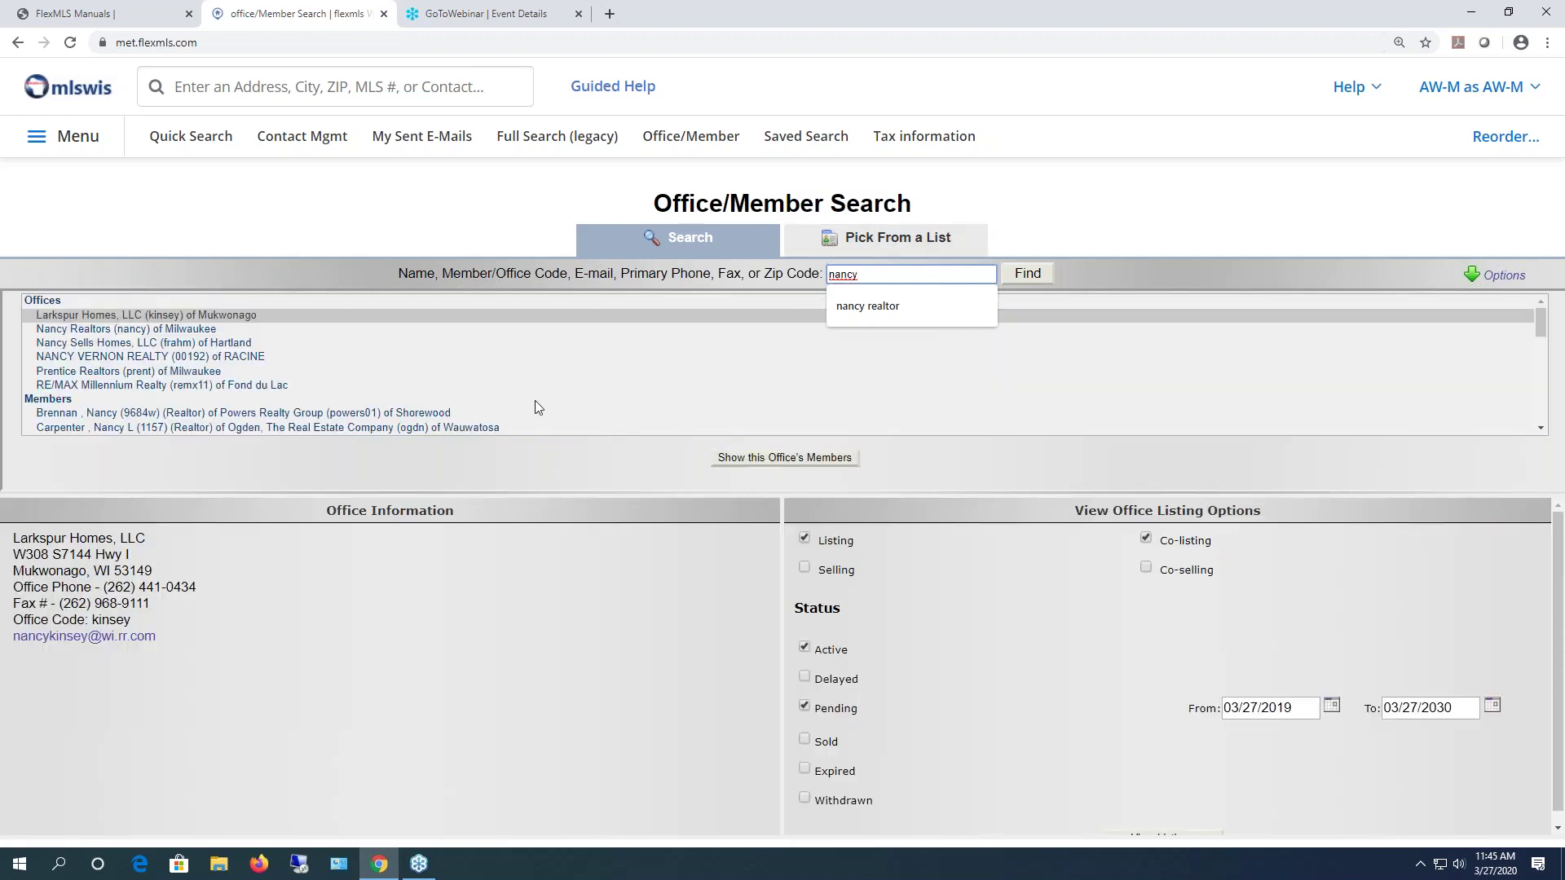
scroll(530, 387, down, 3)
scroll(503, 399, down, 15)
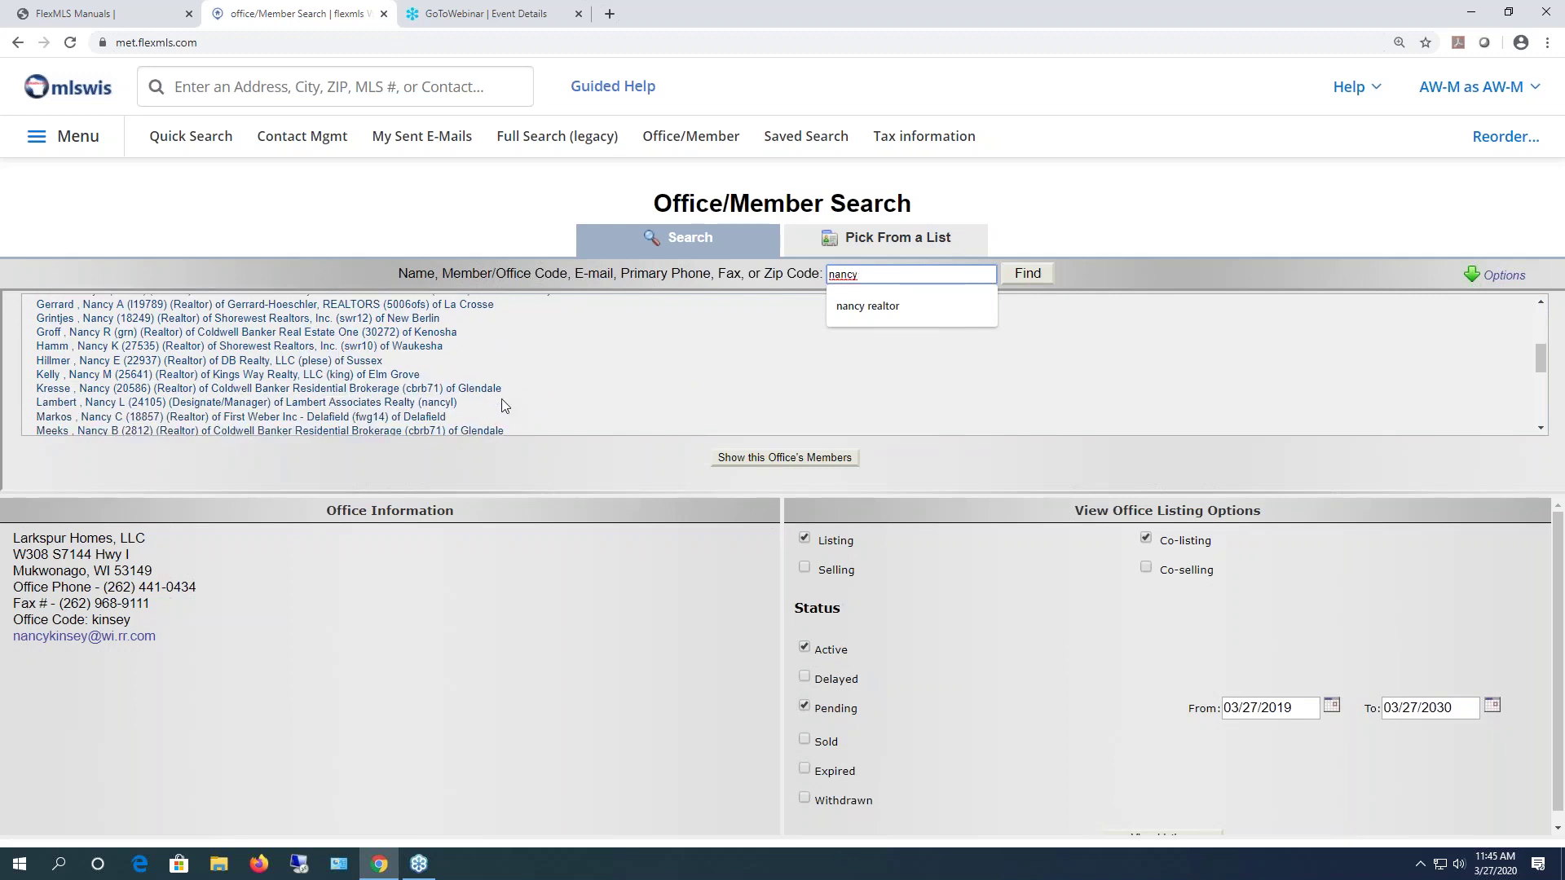
scroll(503, 405, up, 18)
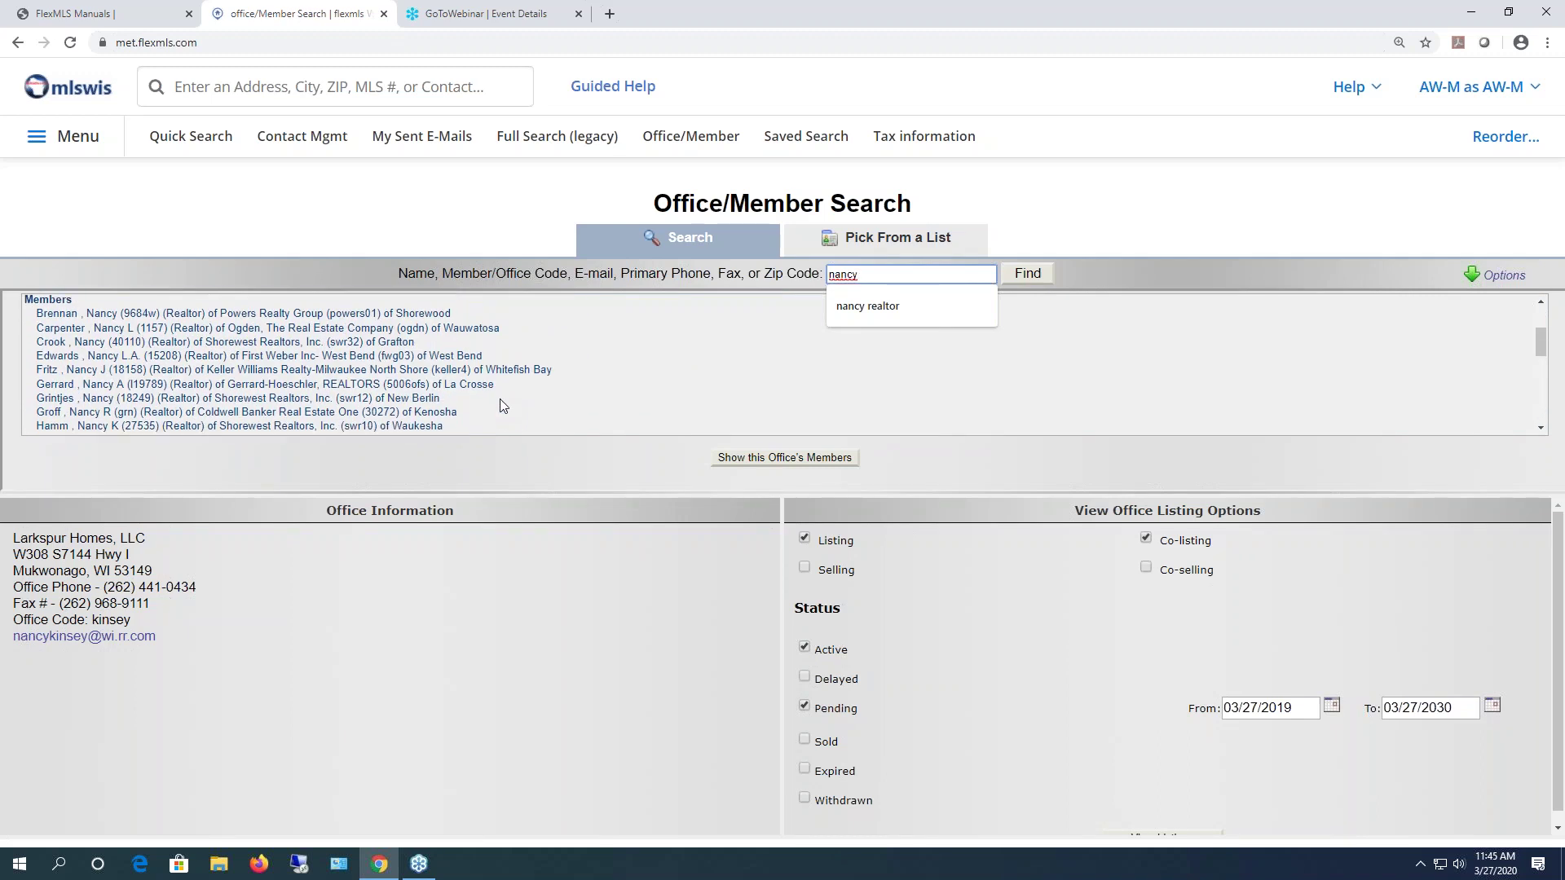
double_click(892, 274)
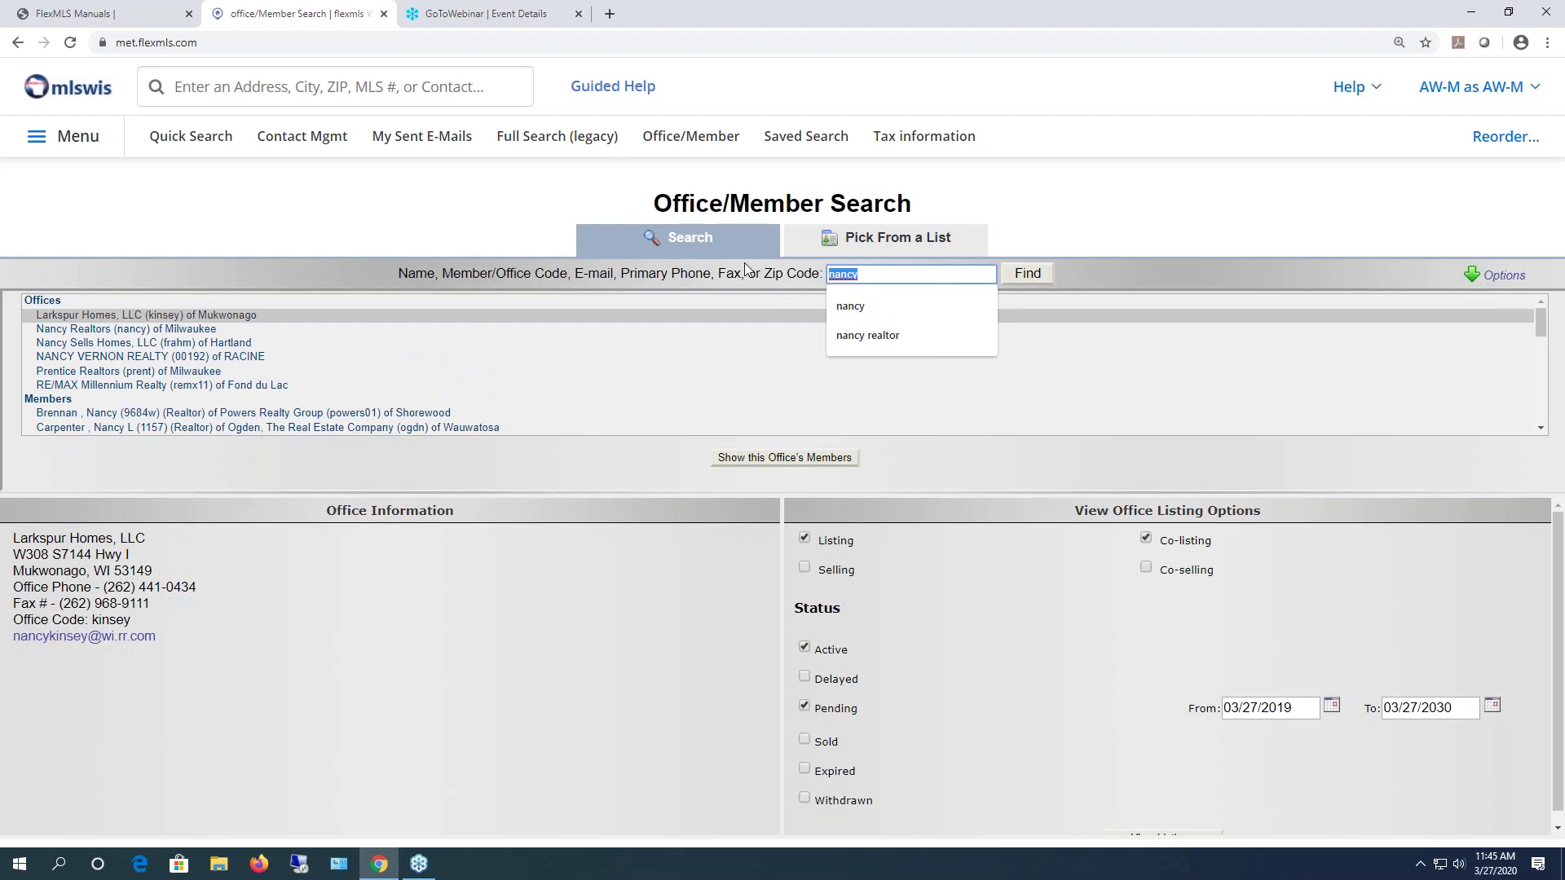
key(BackSpace)
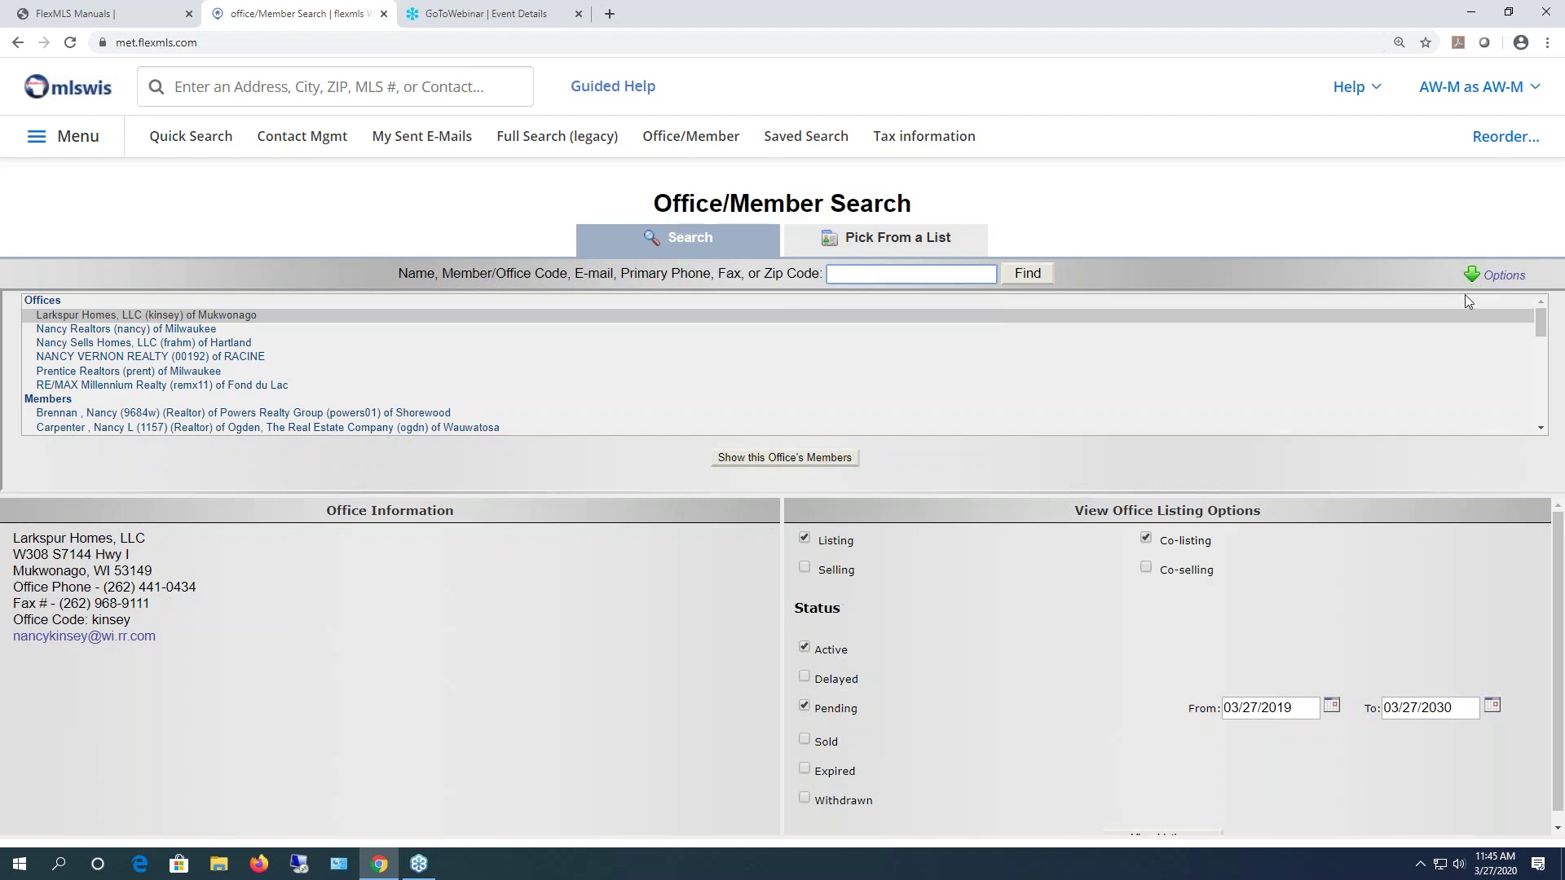
- Expand the extra search options and display the first matching member's details
click(1490, 279)
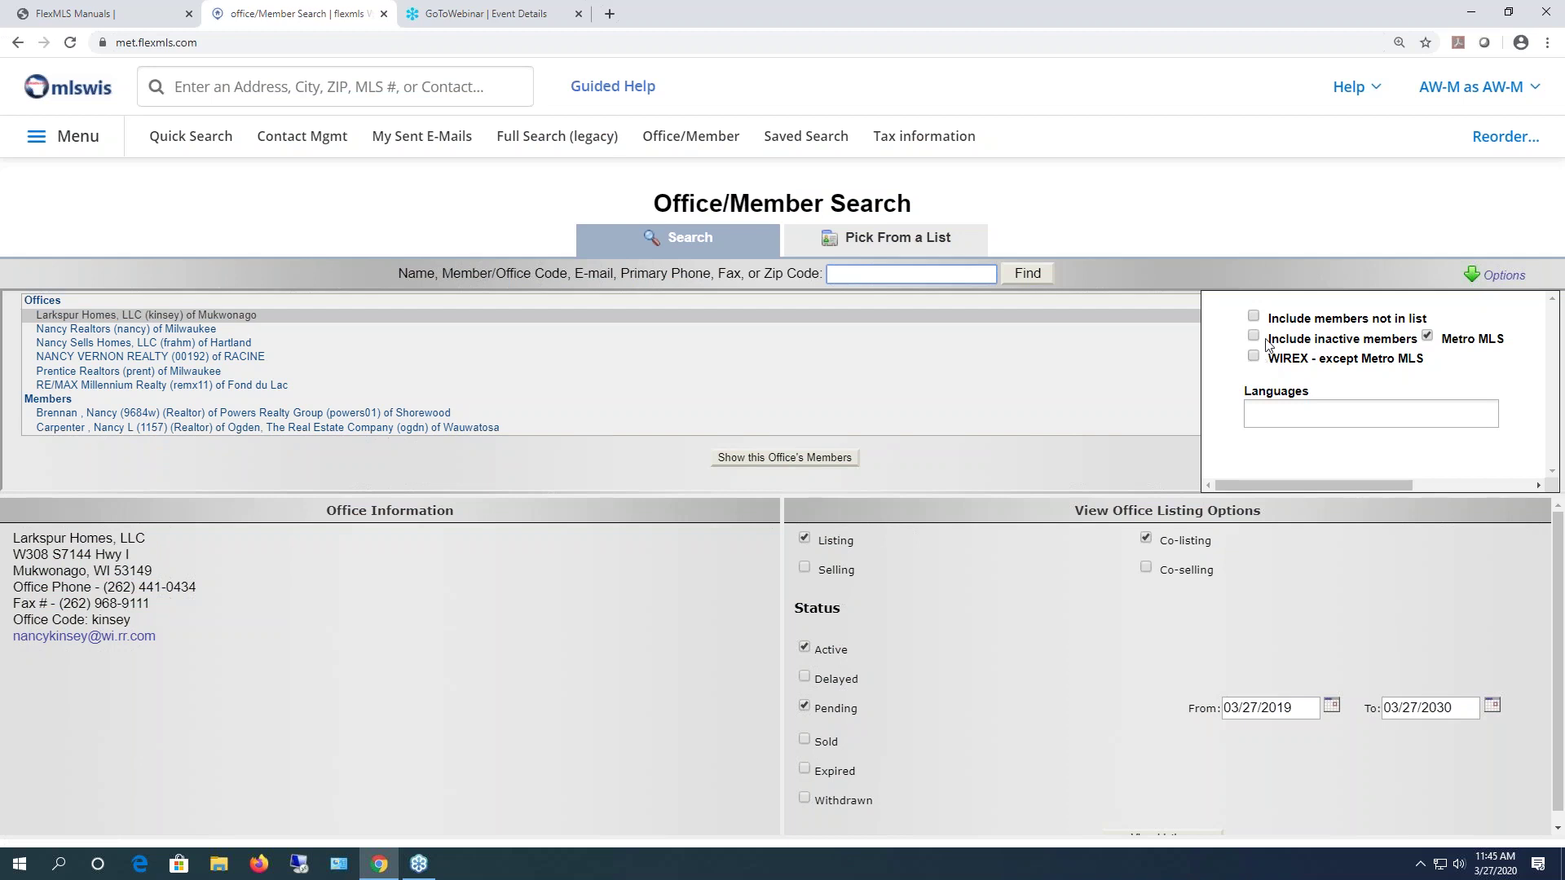
click(1294, 220)
scroll(309, 389, down, 1)
scroll(309, 388, down, 1)
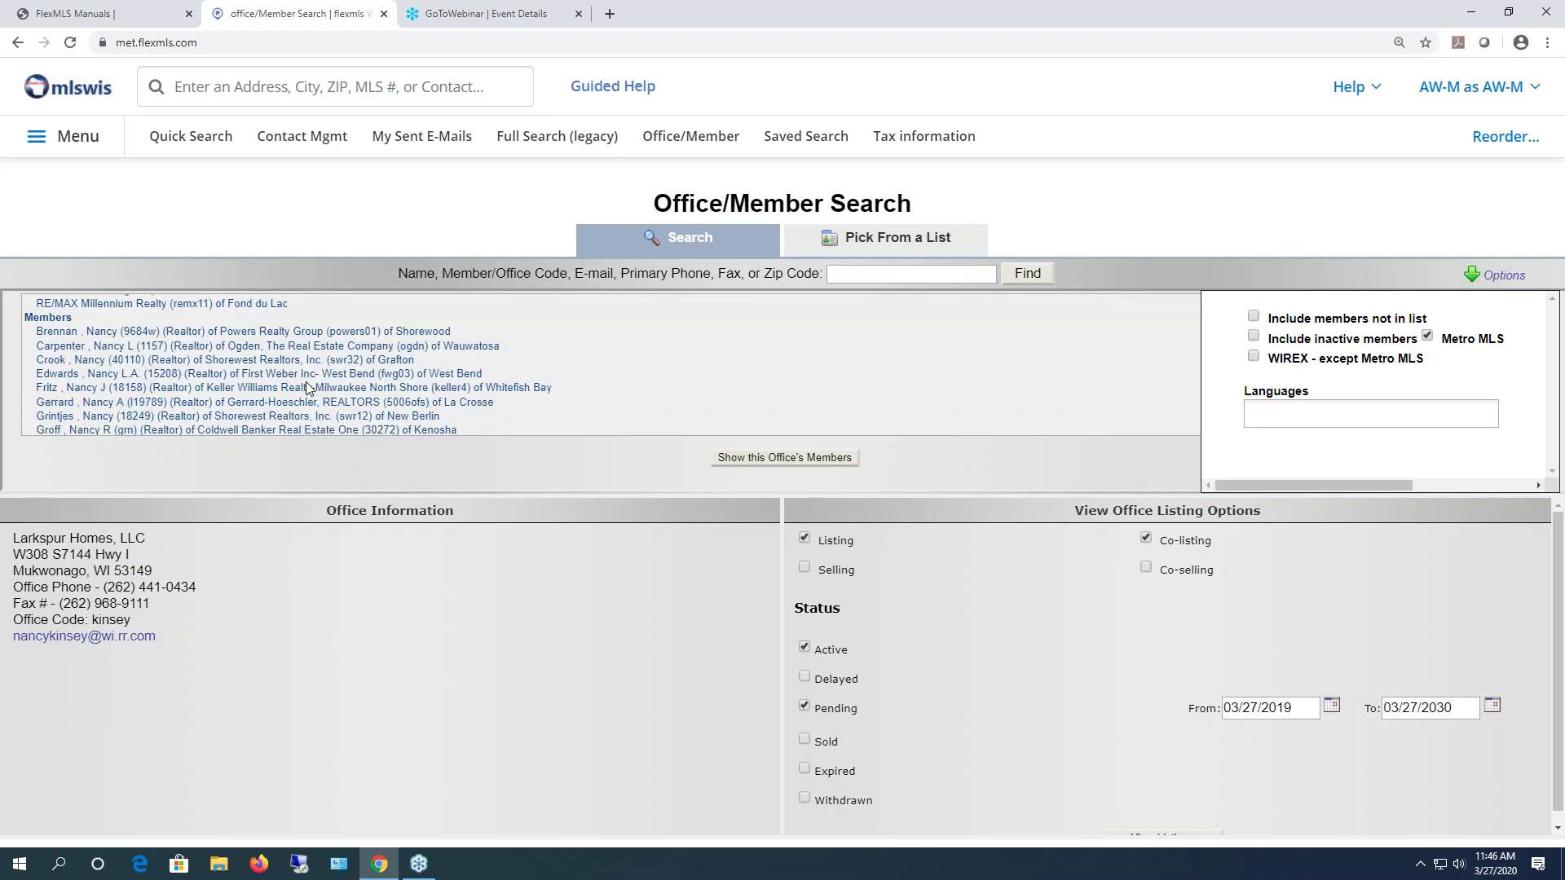
click(58, 331)
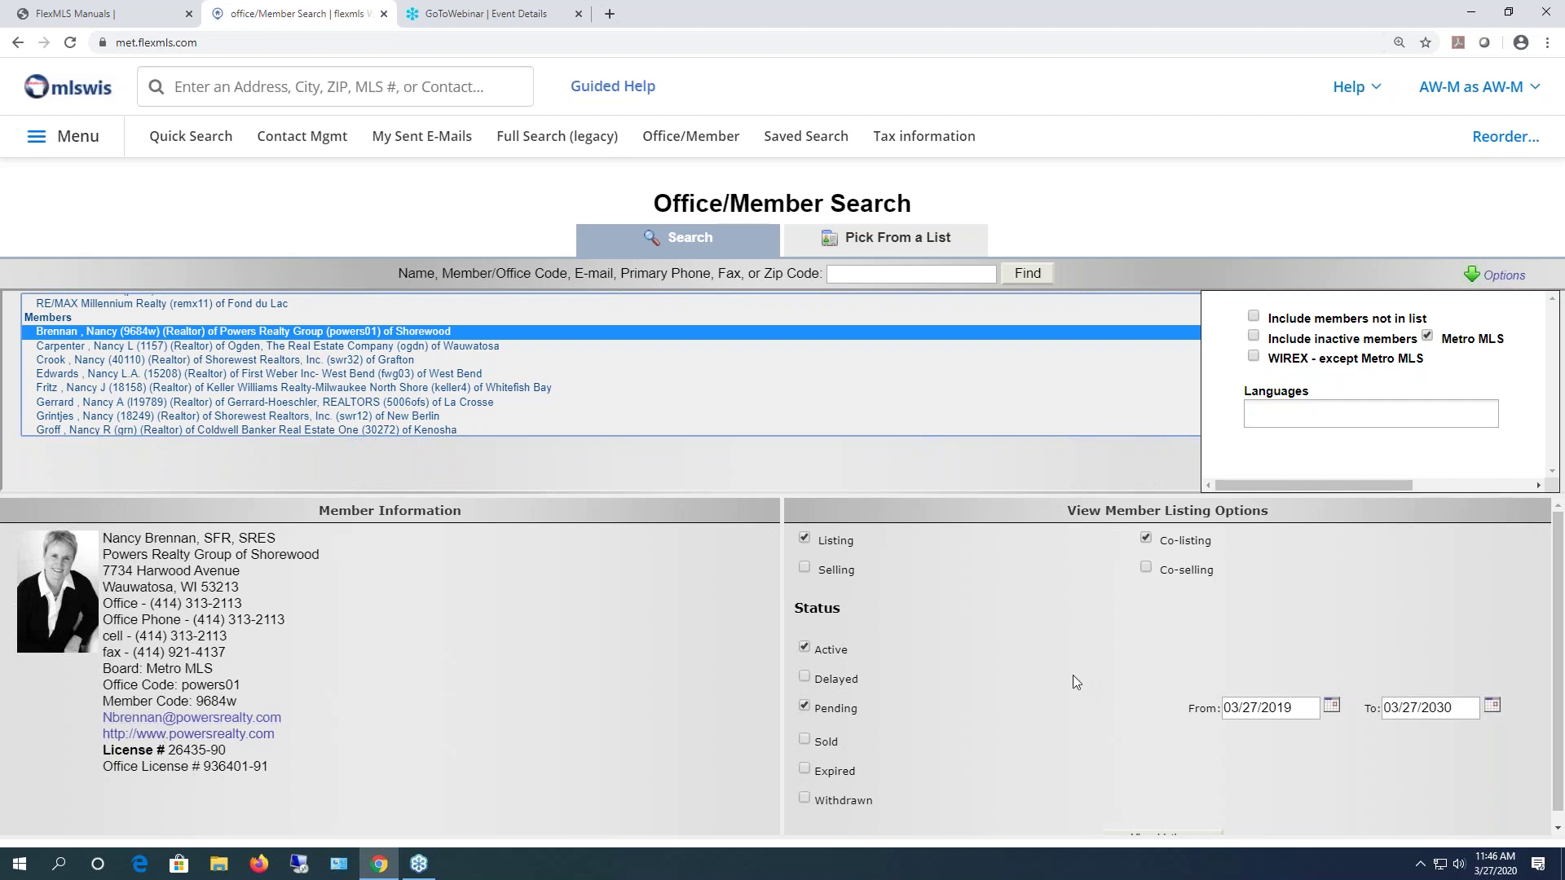
- Add Delayed to the status filter and view the member's two active listings
scroll(1167, 681, down, 1)
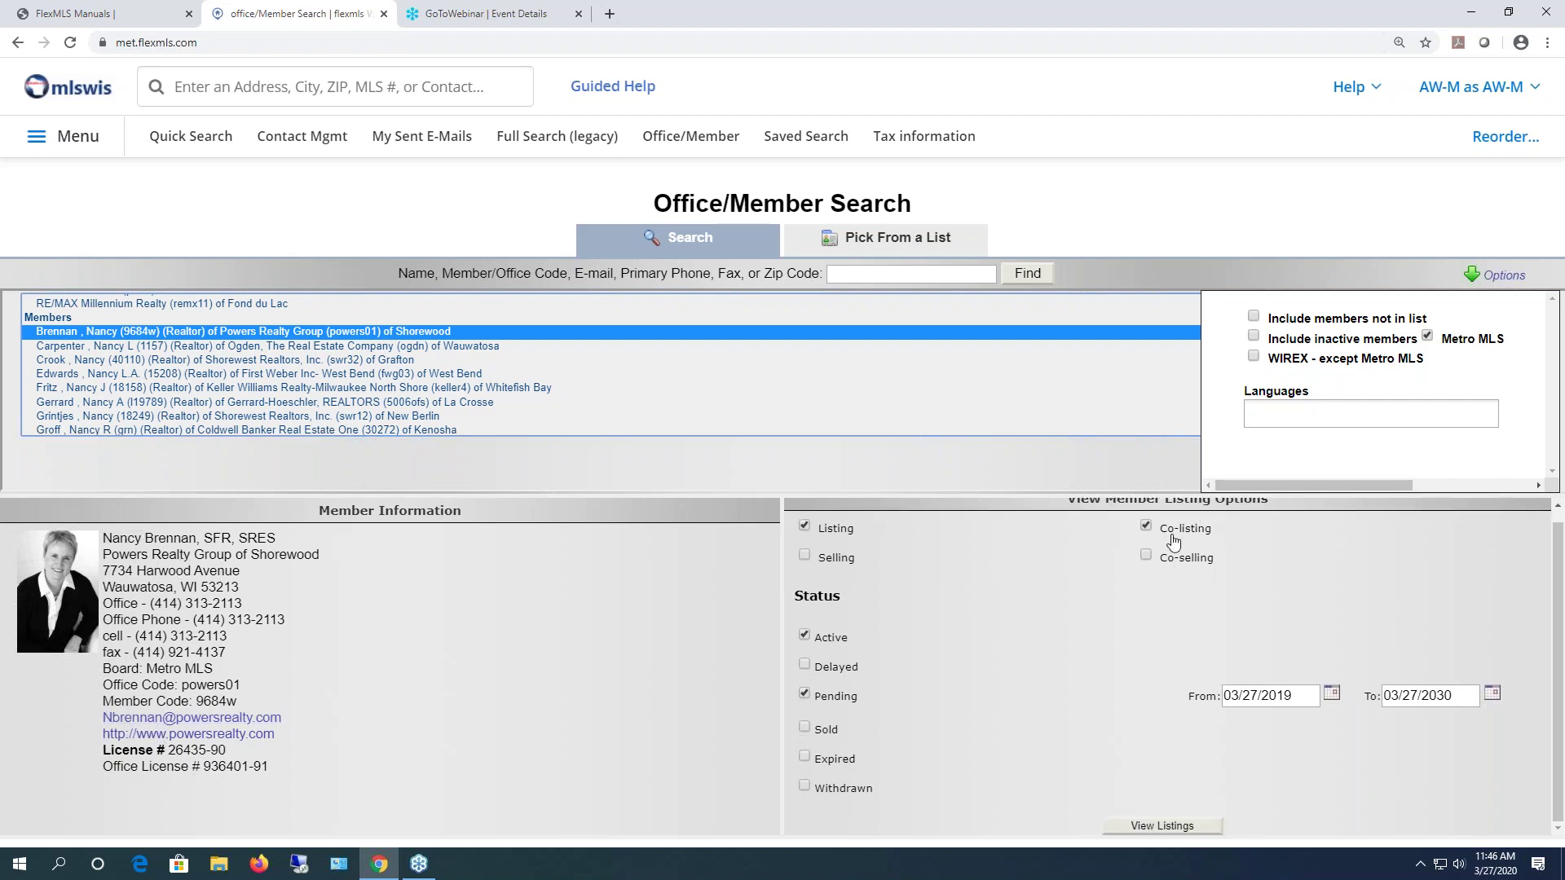
click(804, 665)
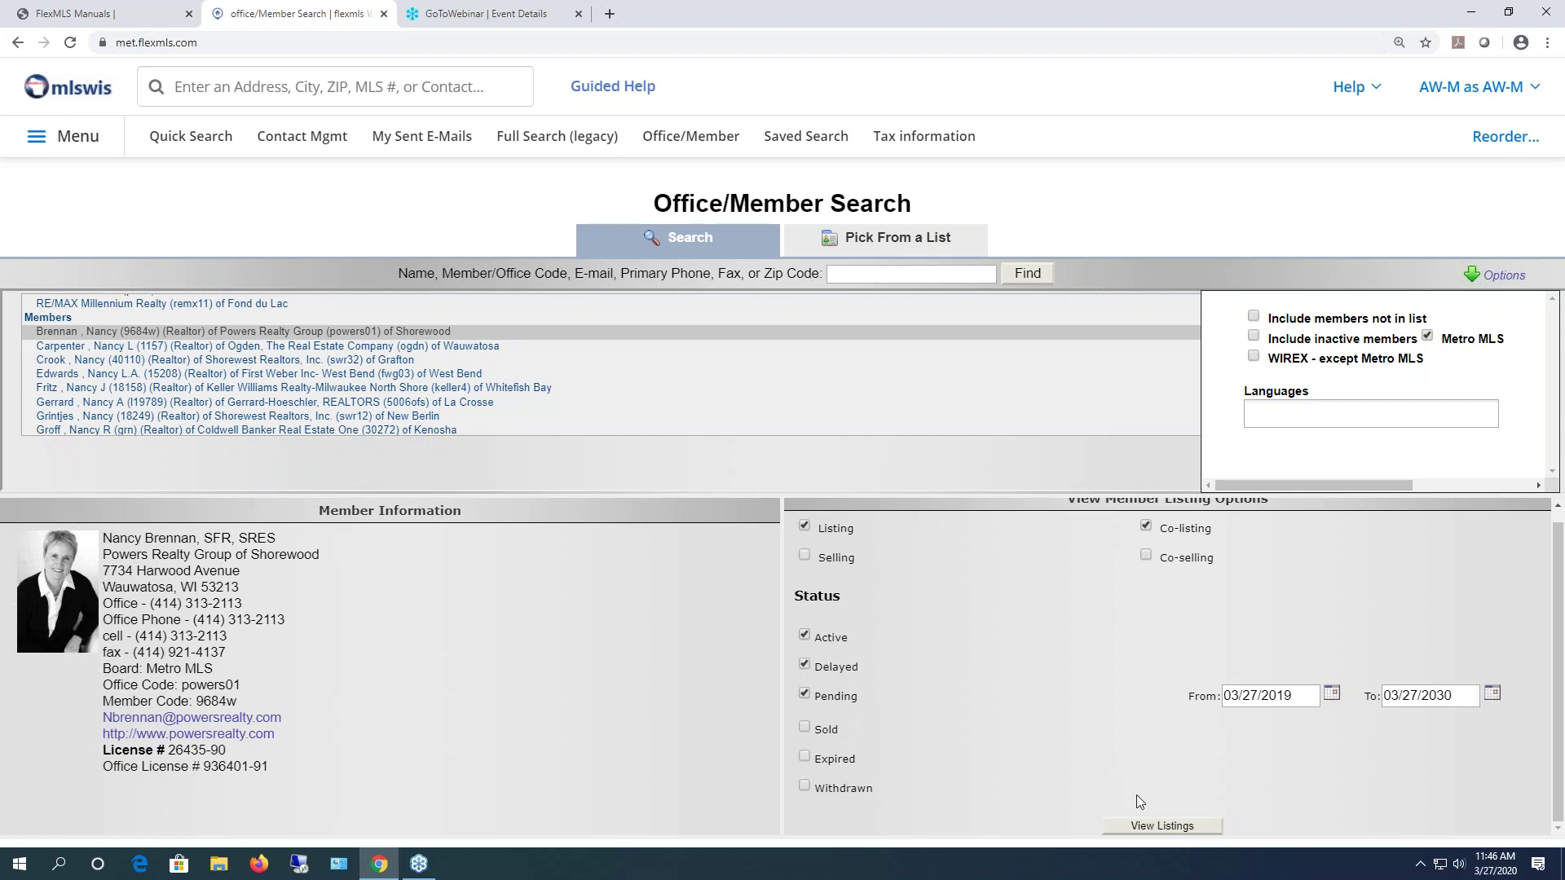
click(1160, 827)
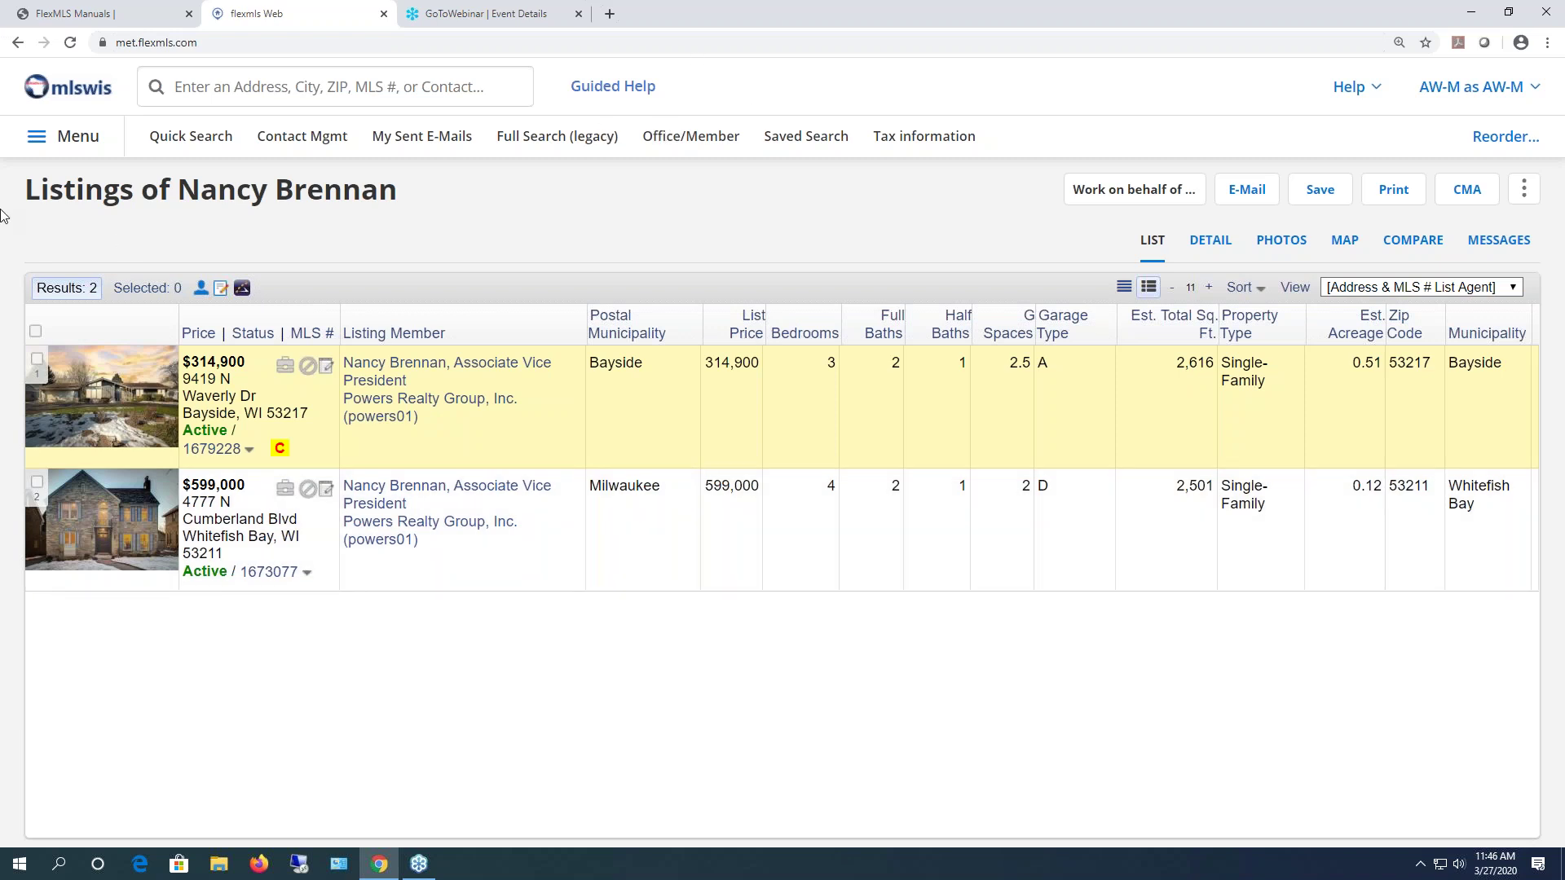
- Show all of the office's listings, which come up empty
click(59, 145)
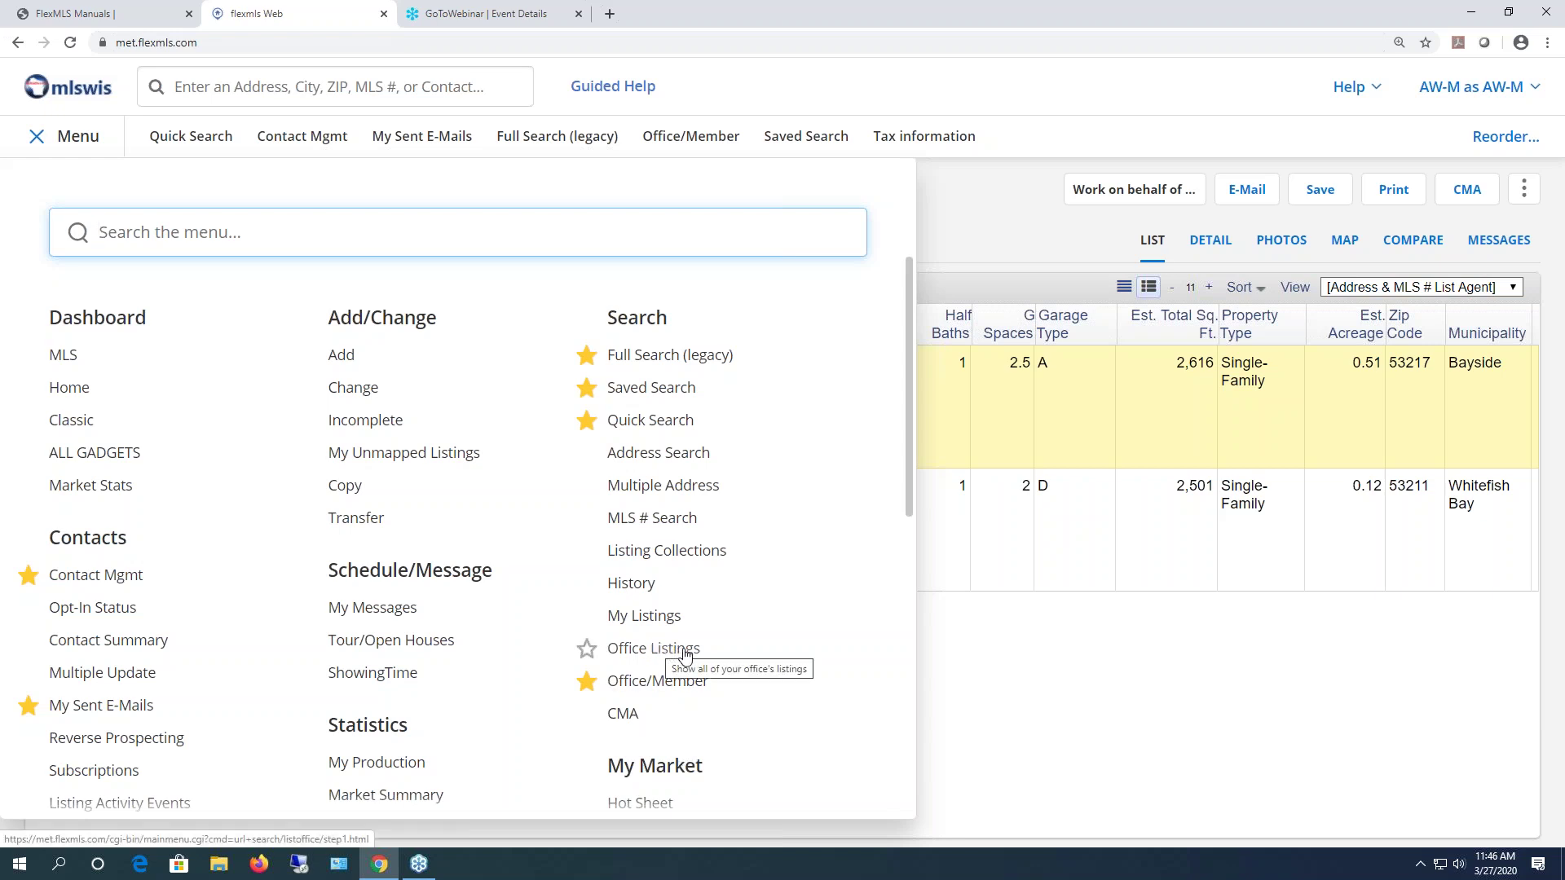
click(684, 649)
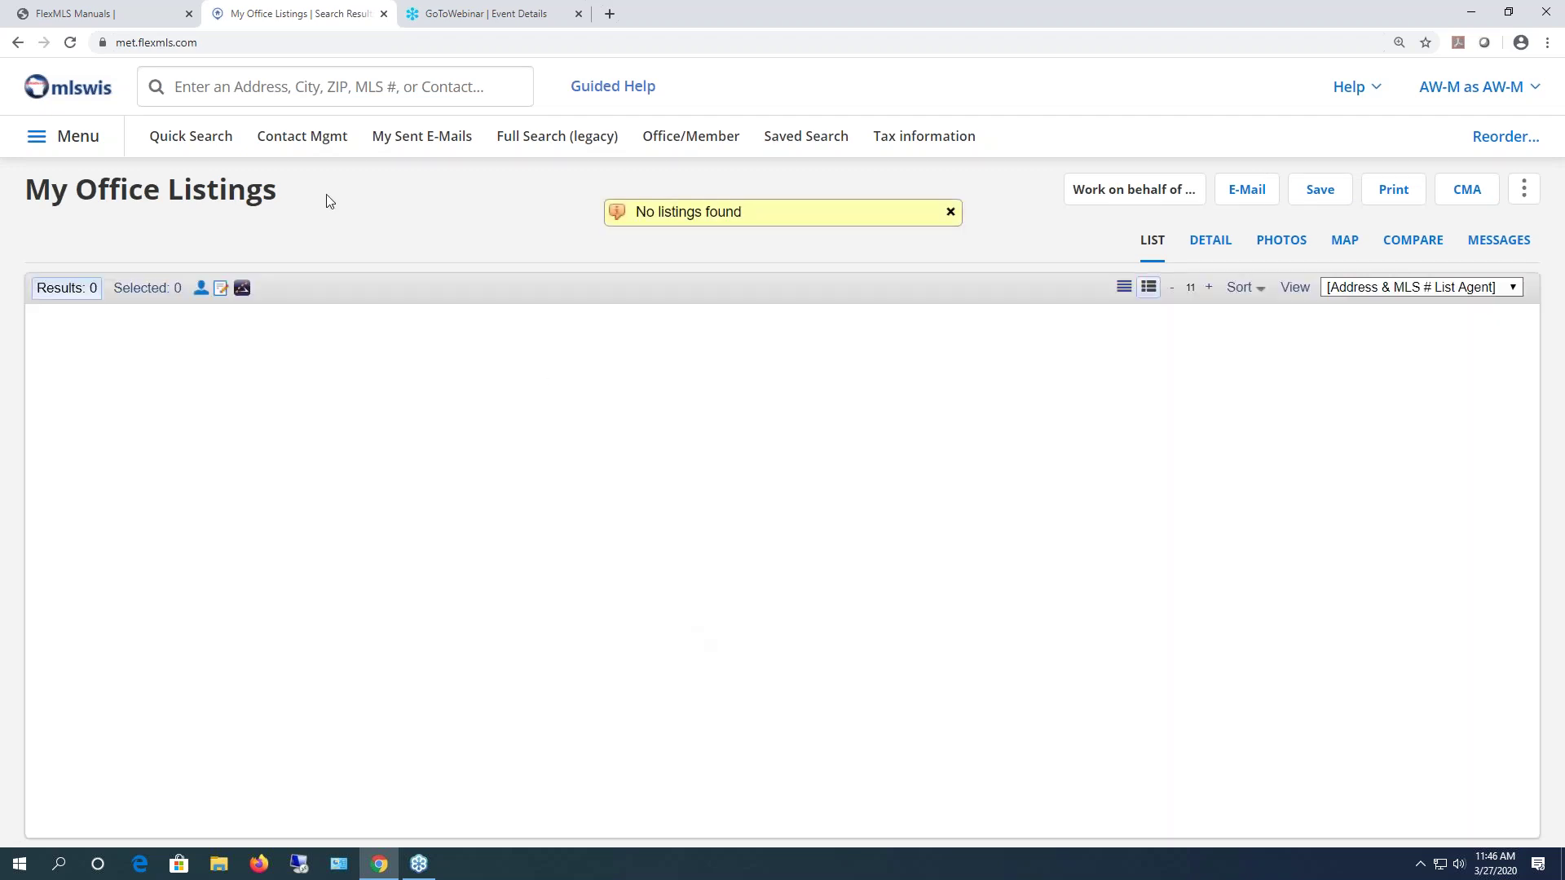
click(73, 142)
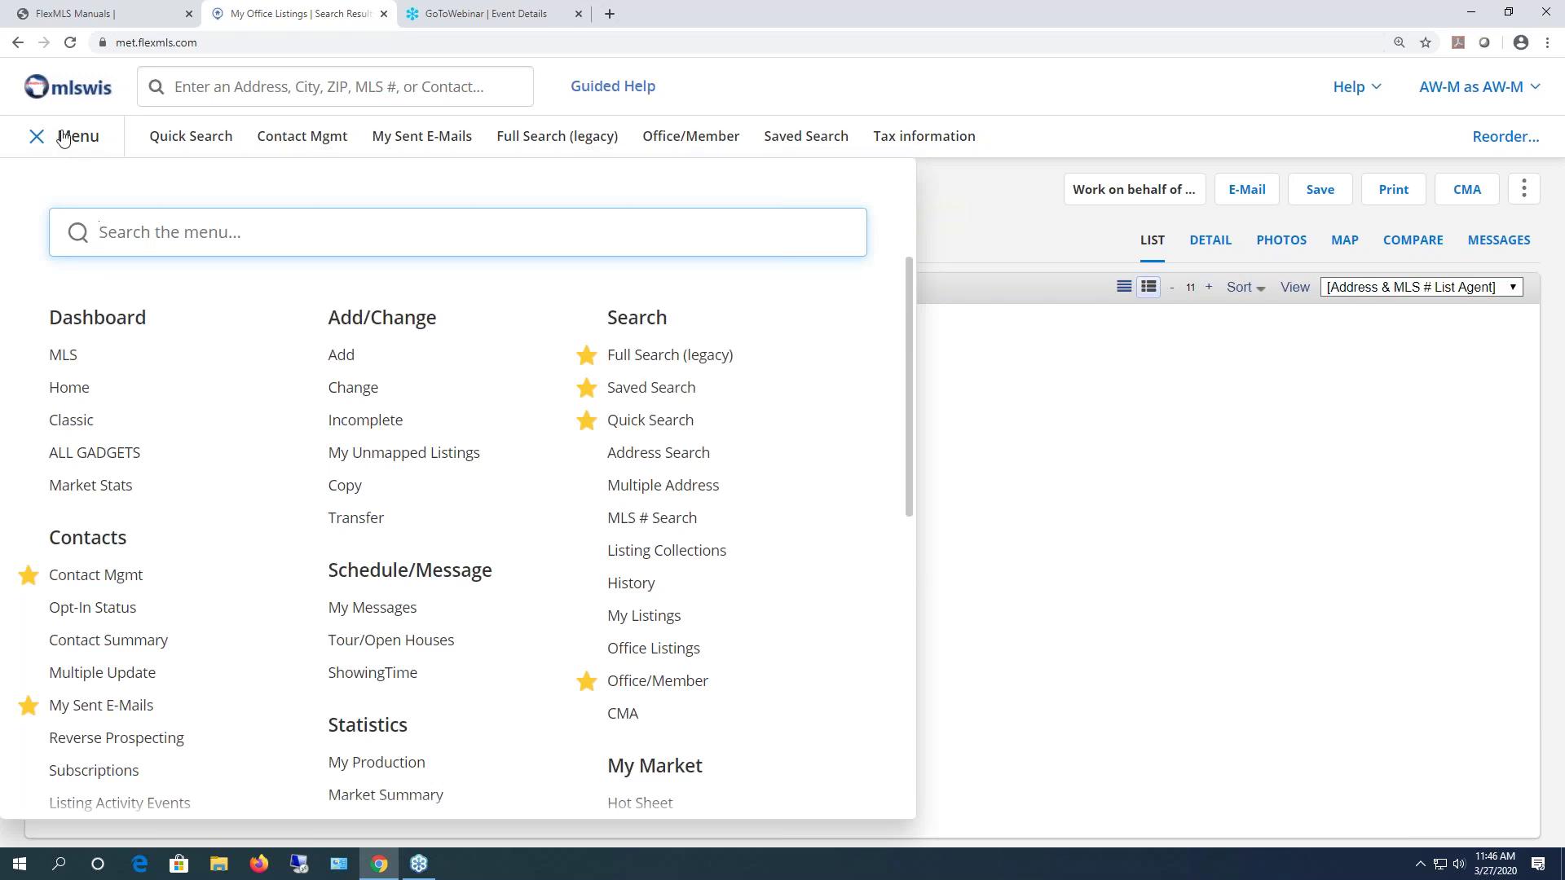
click(63, 137)
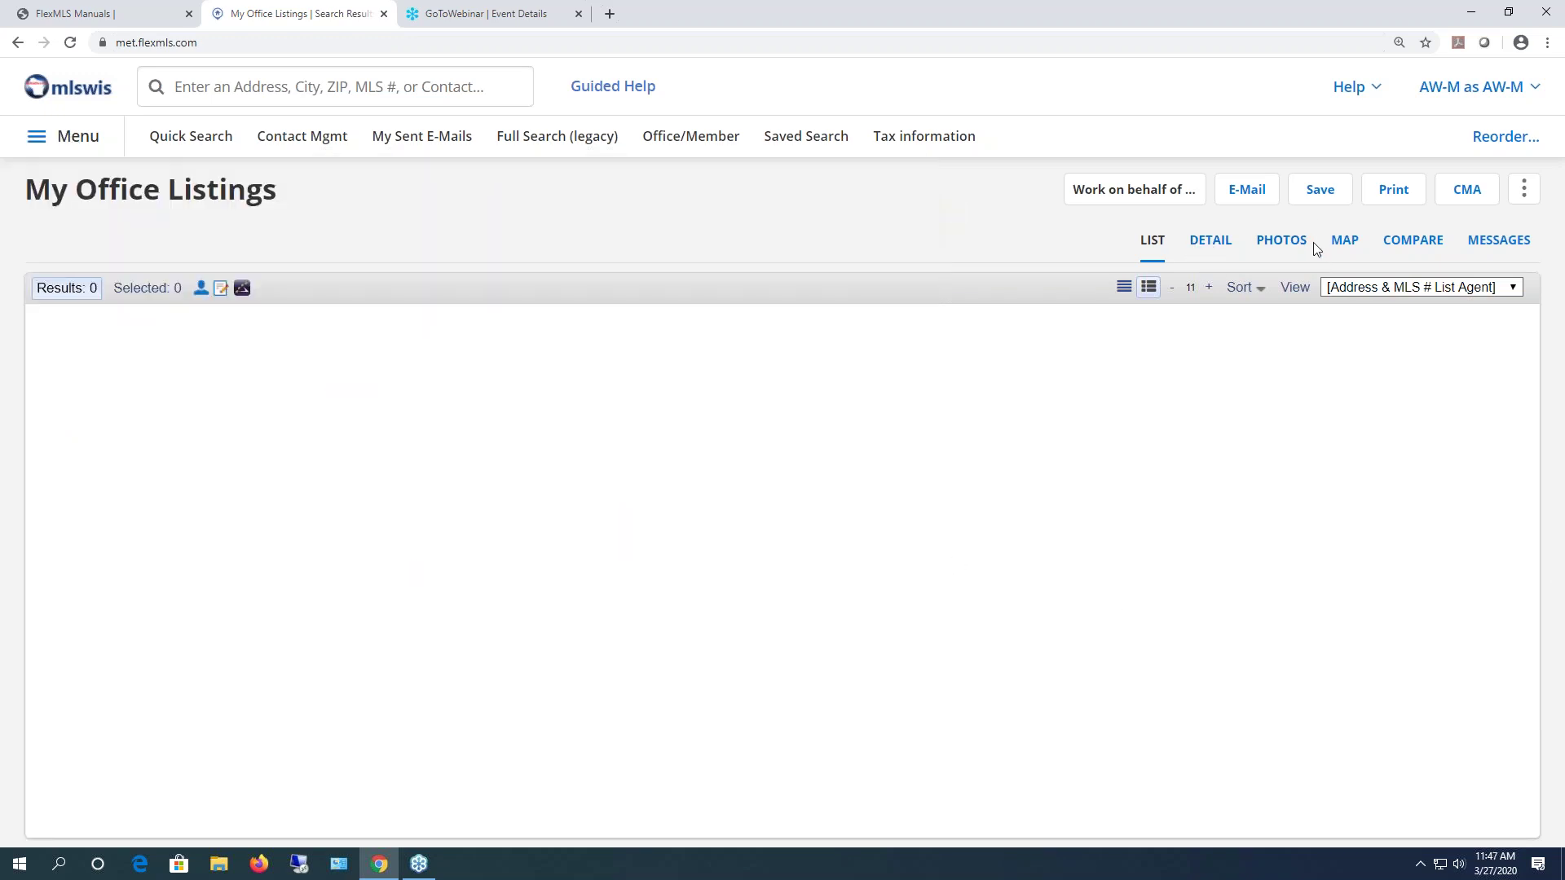
- Check My Listings (0 results), then go to the History Search page
click(71, 140)
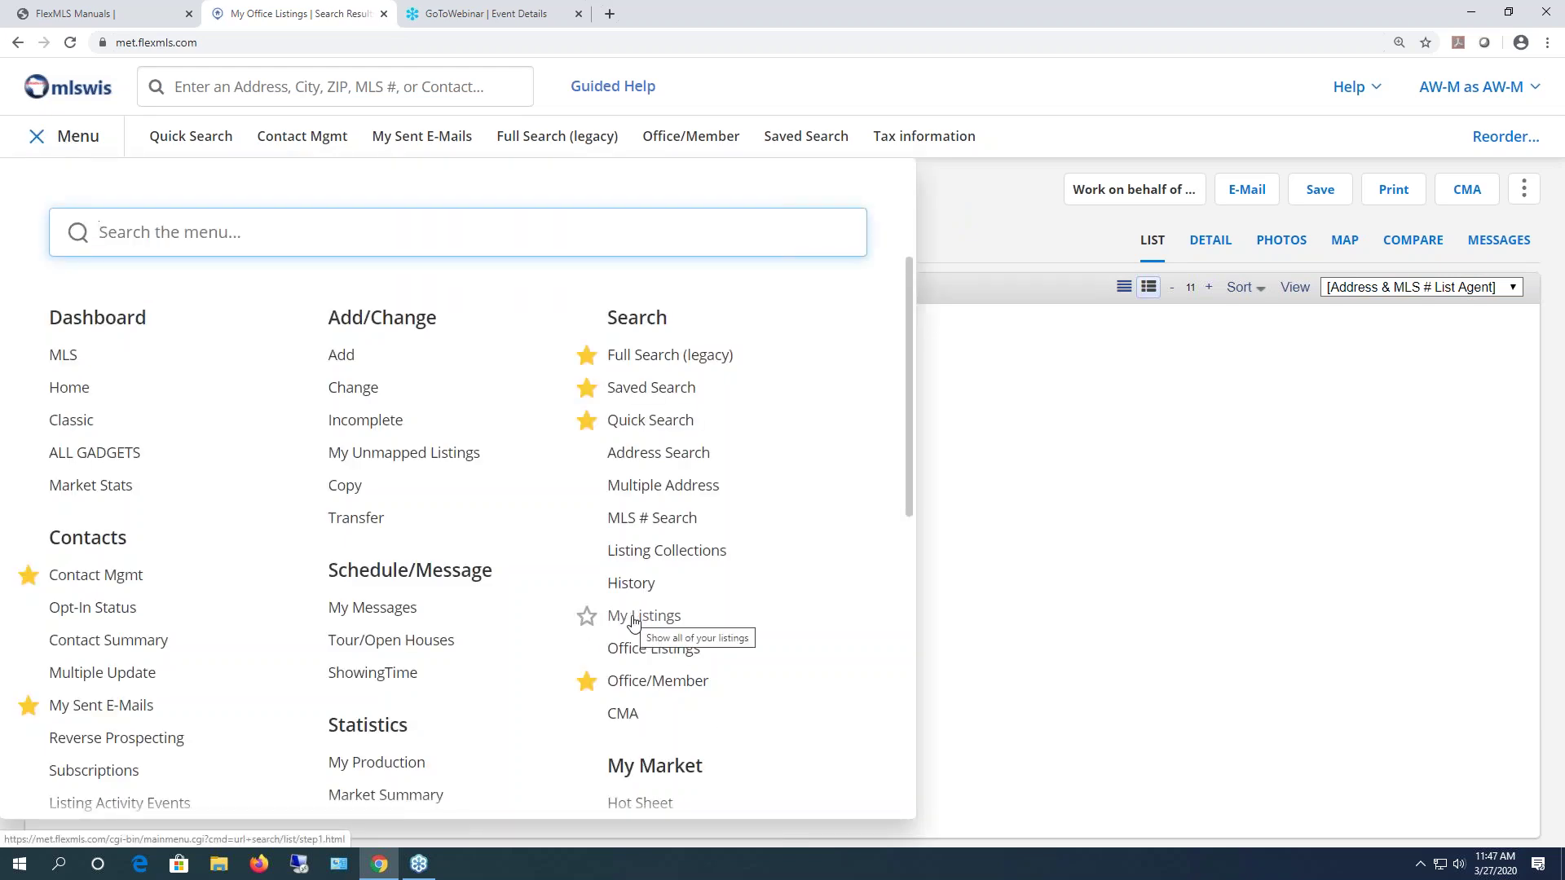
click(635, 623)
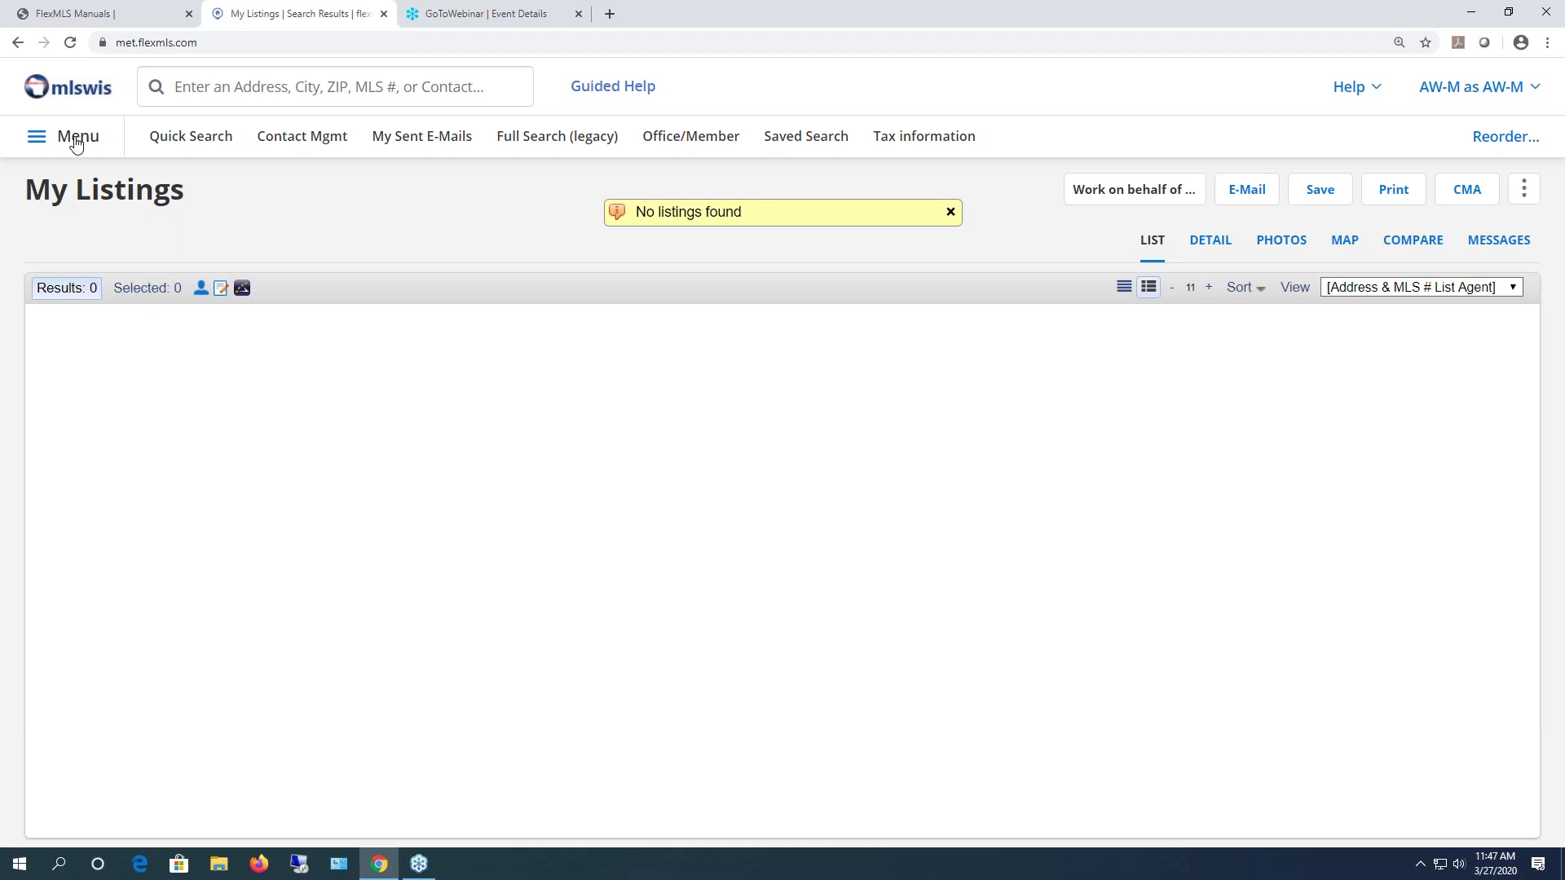
click(76, 142)
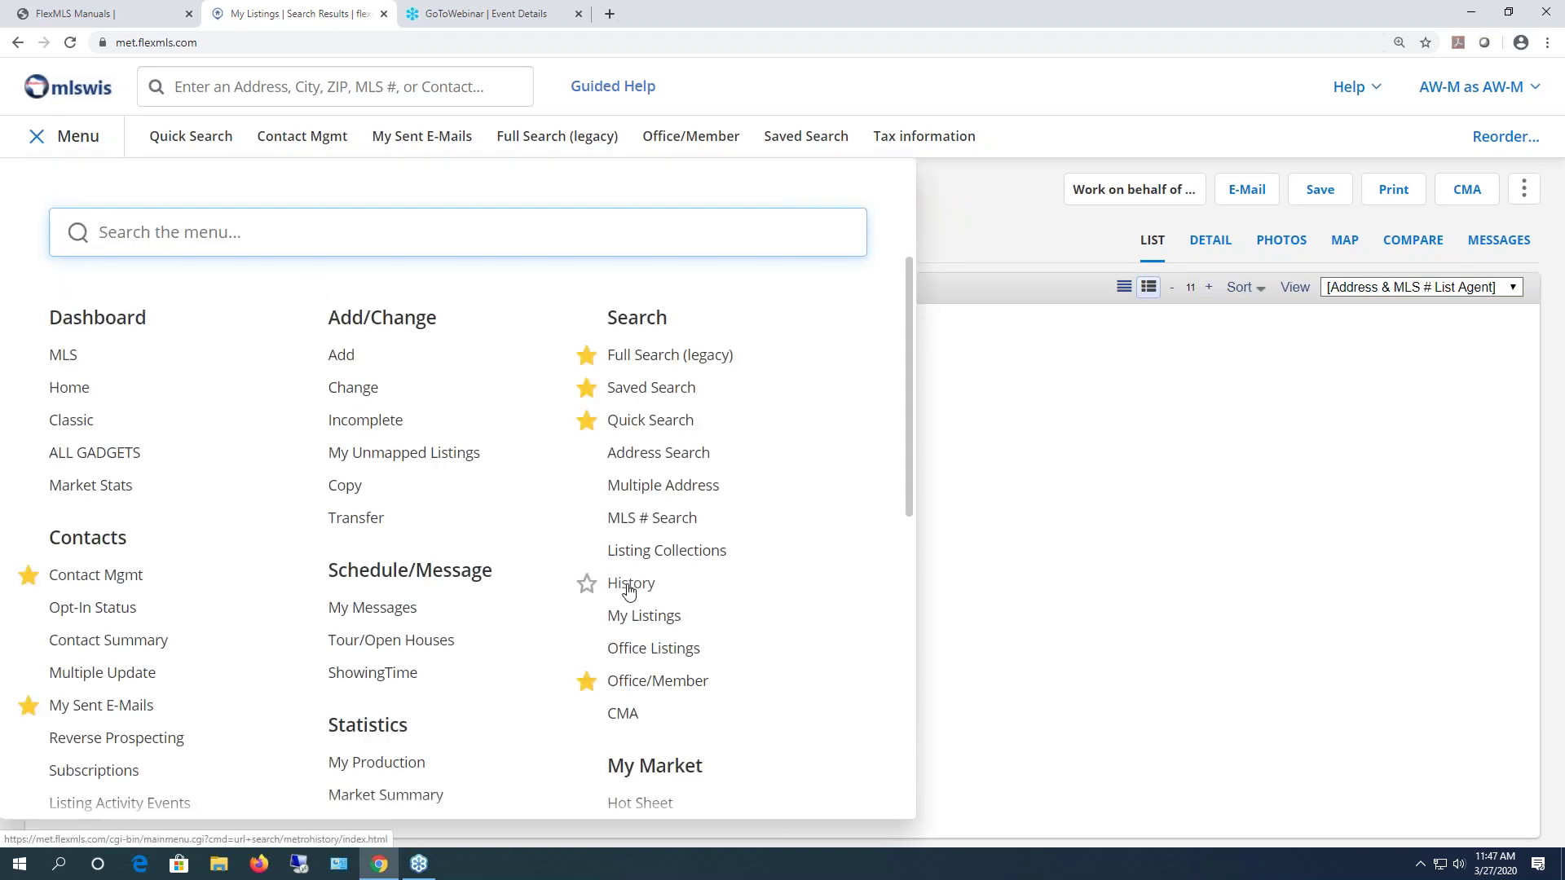
click(628, 586)
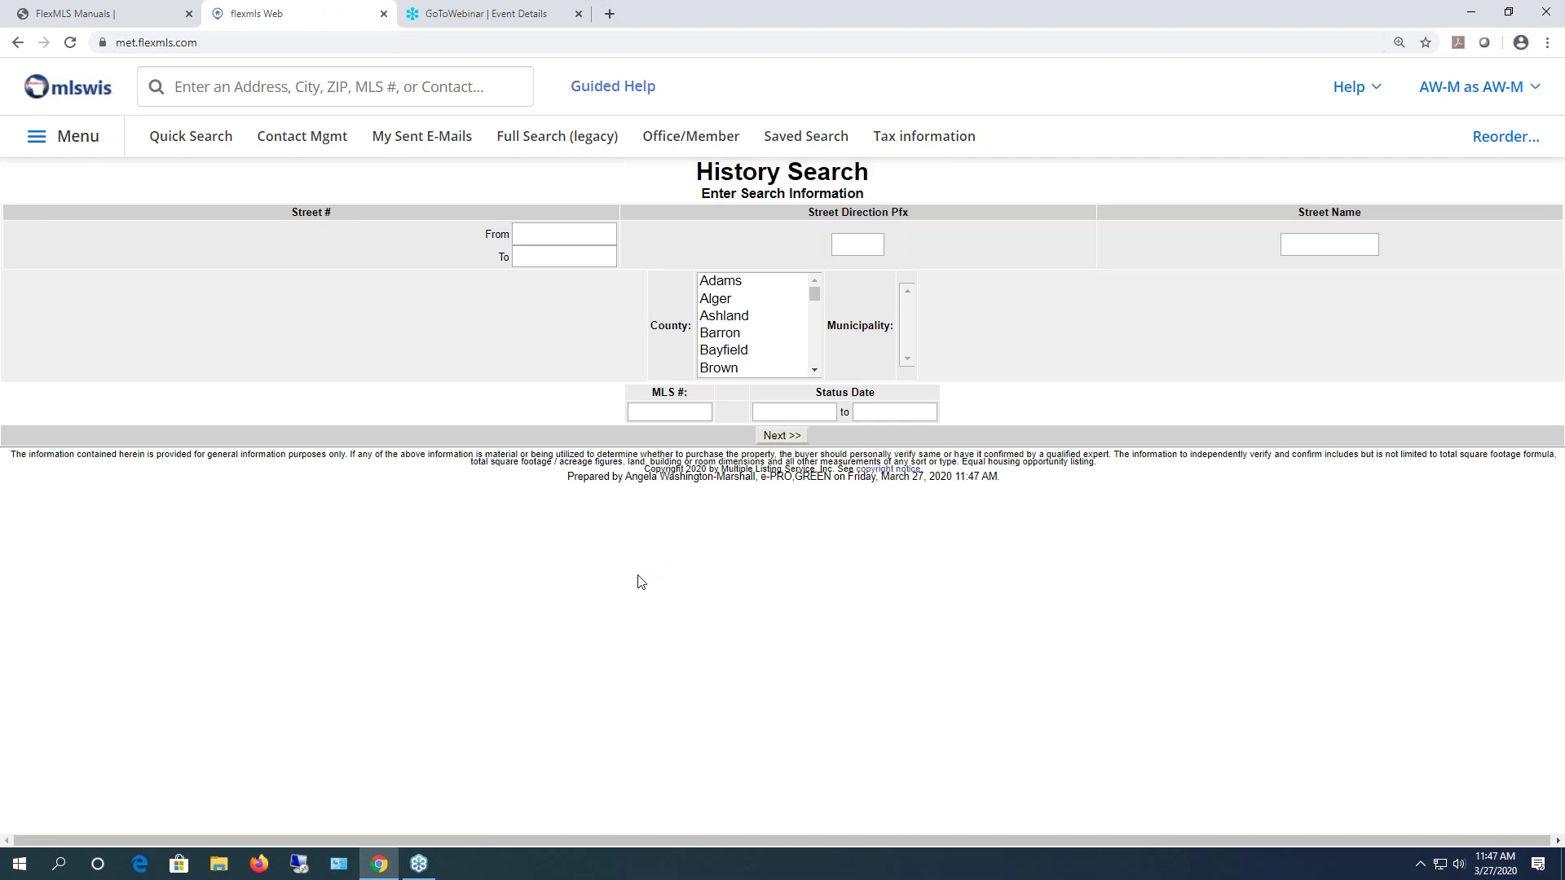
- Search listing history for the W Clovernook street address in Milwaukee County and Milwaukee municipality
click(529, 230)
click(876, 246)
text(w)
click(1361, 245)
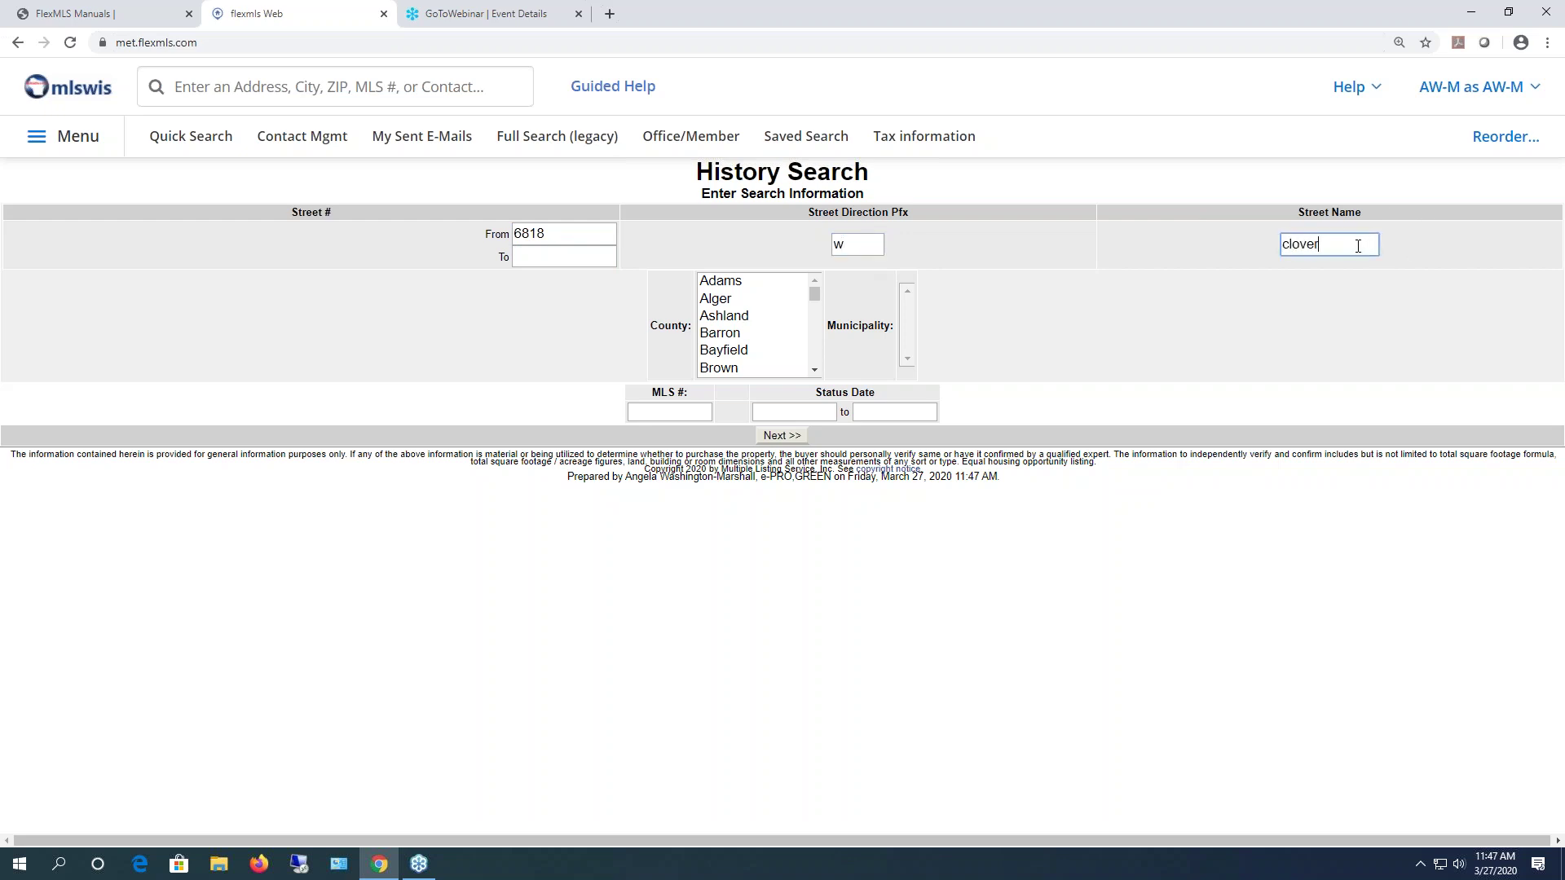
click(720, 353)
text(mil)
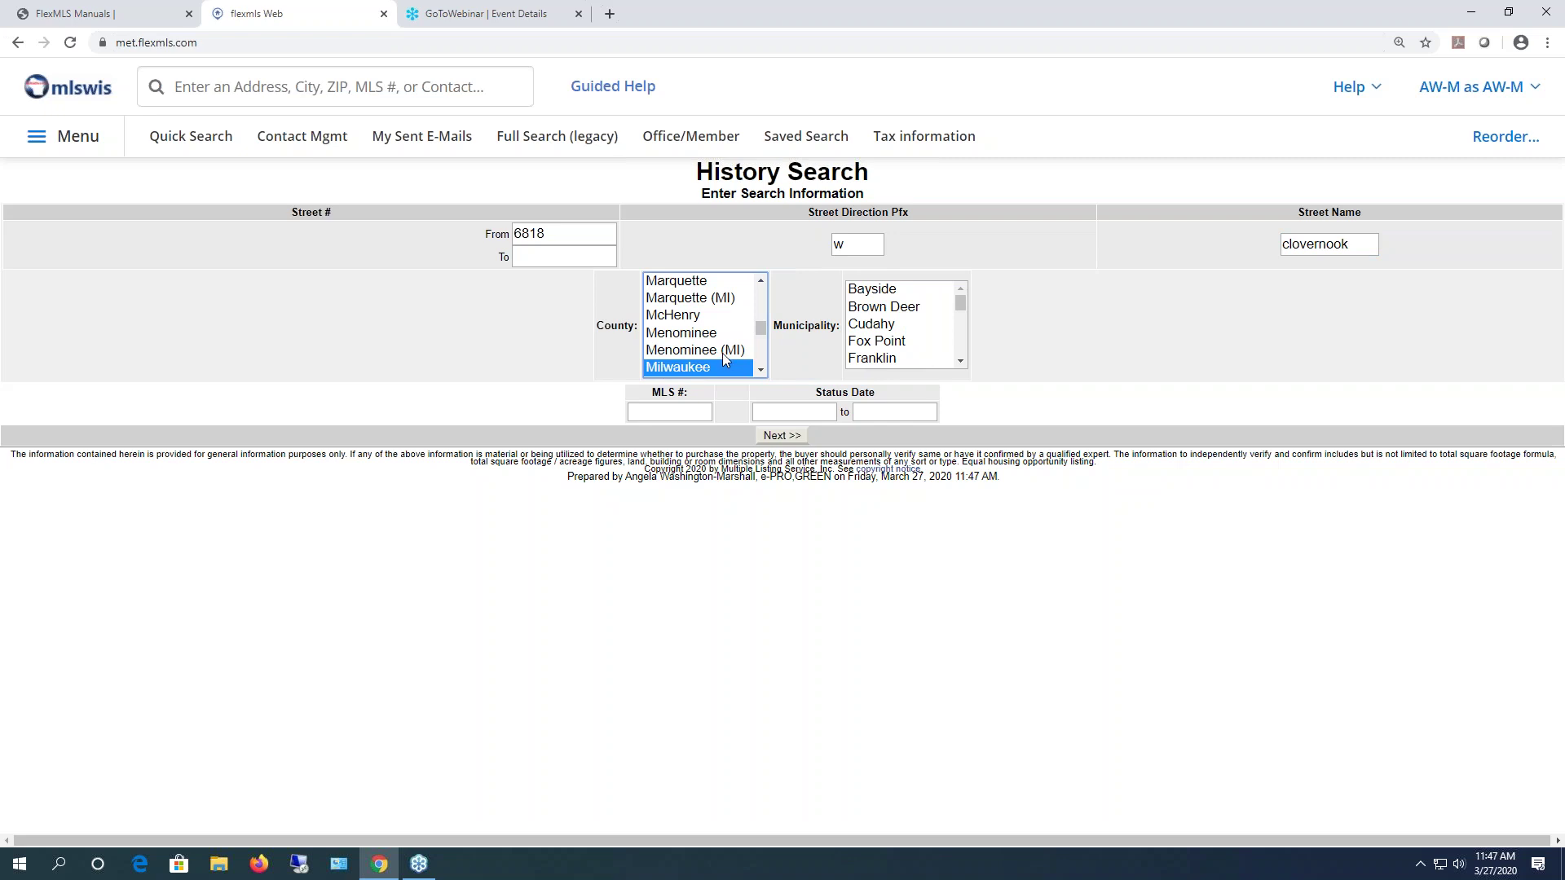
click(866, 344)
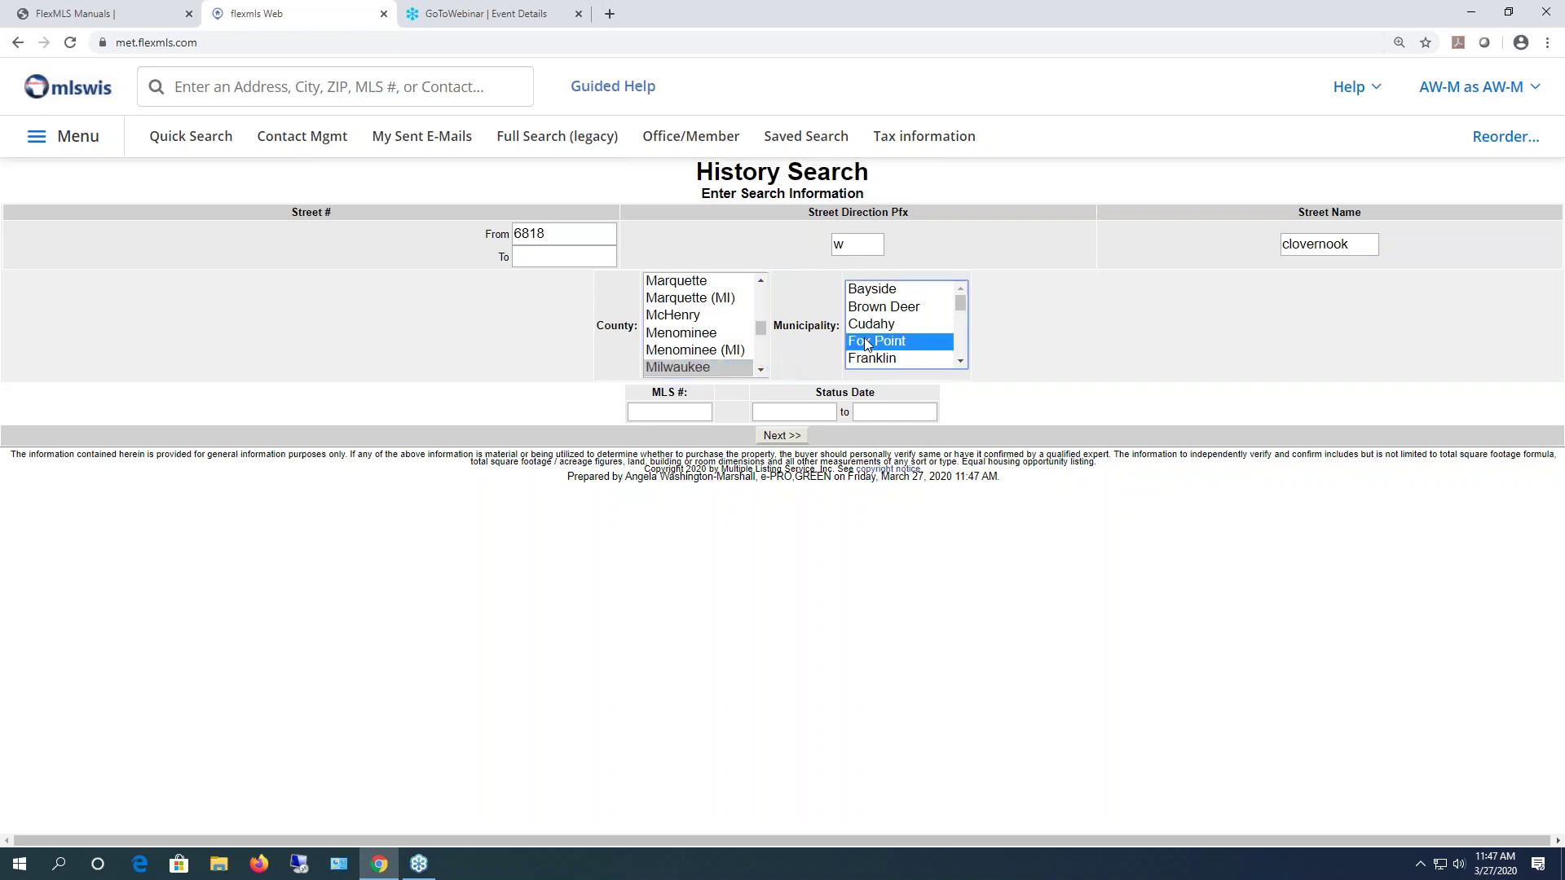
text(mil)
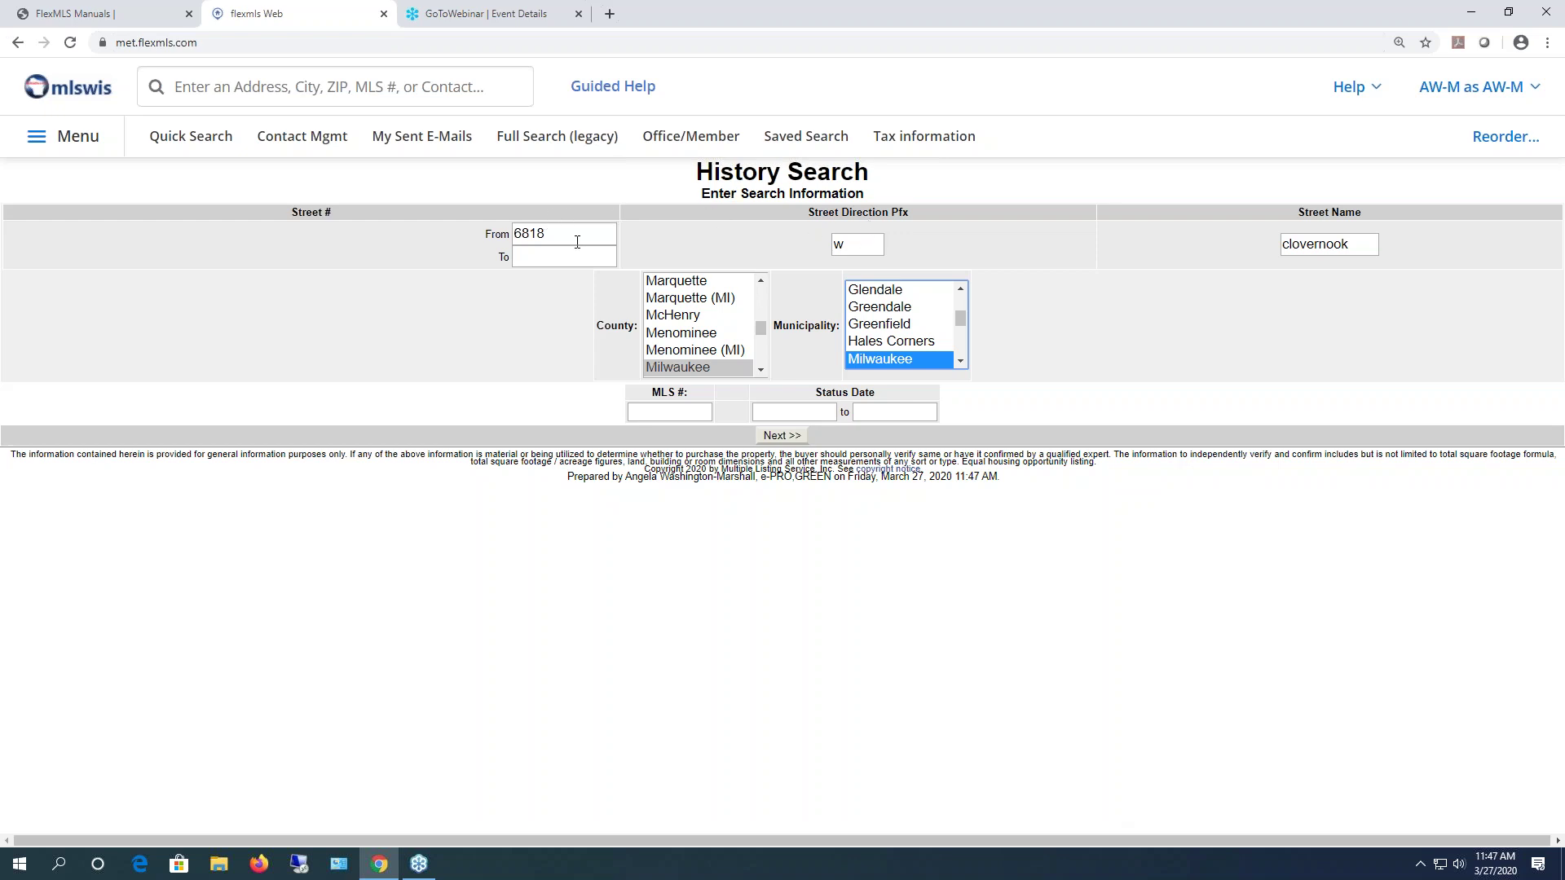
click(790, 436)
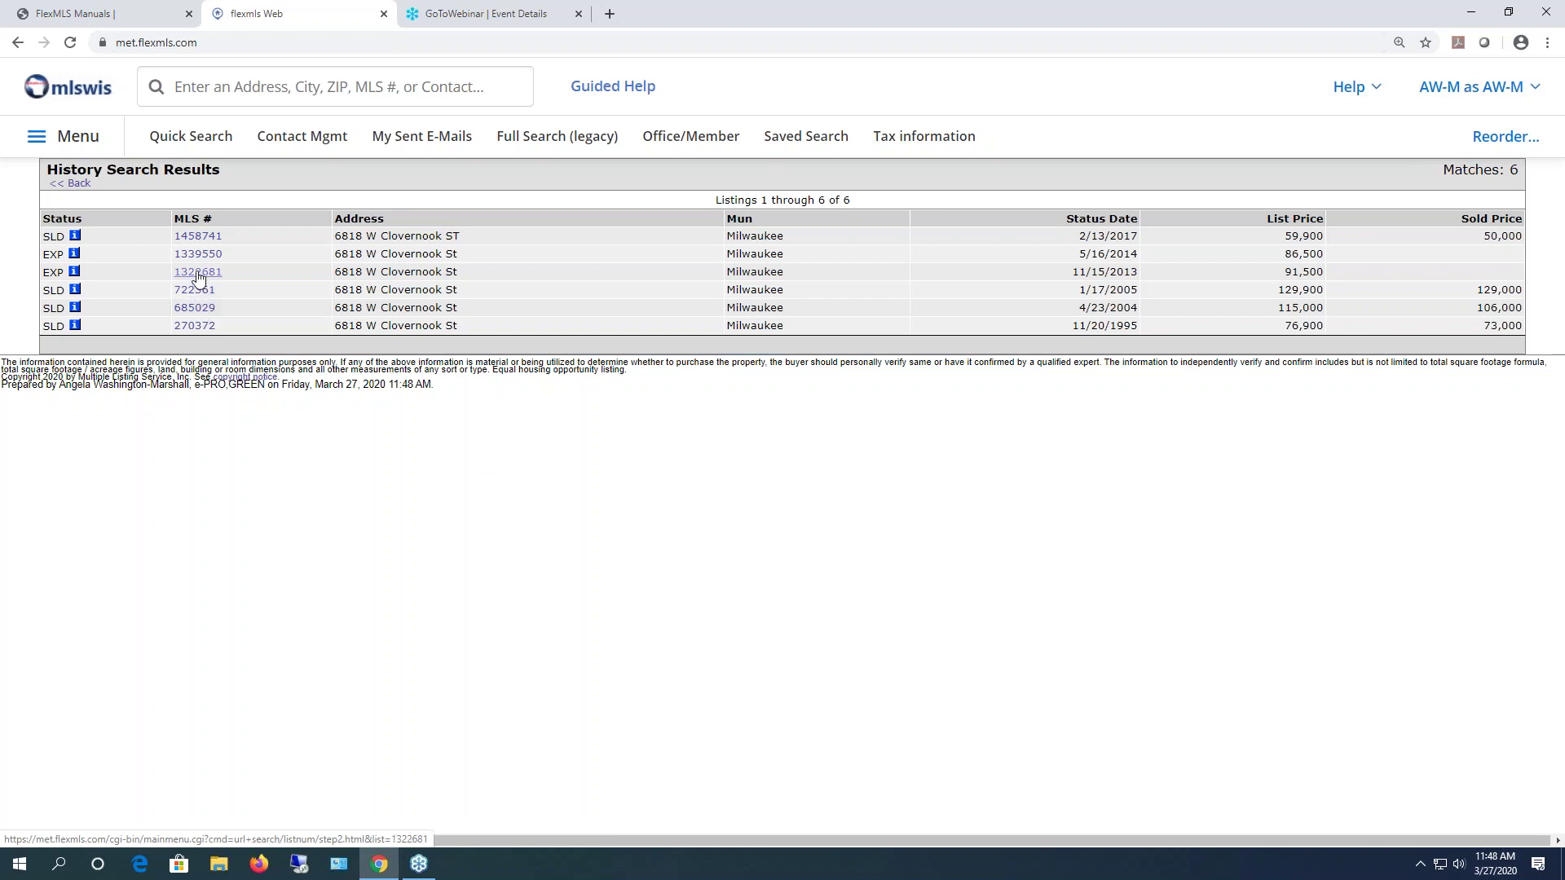
right_click(198, 333)
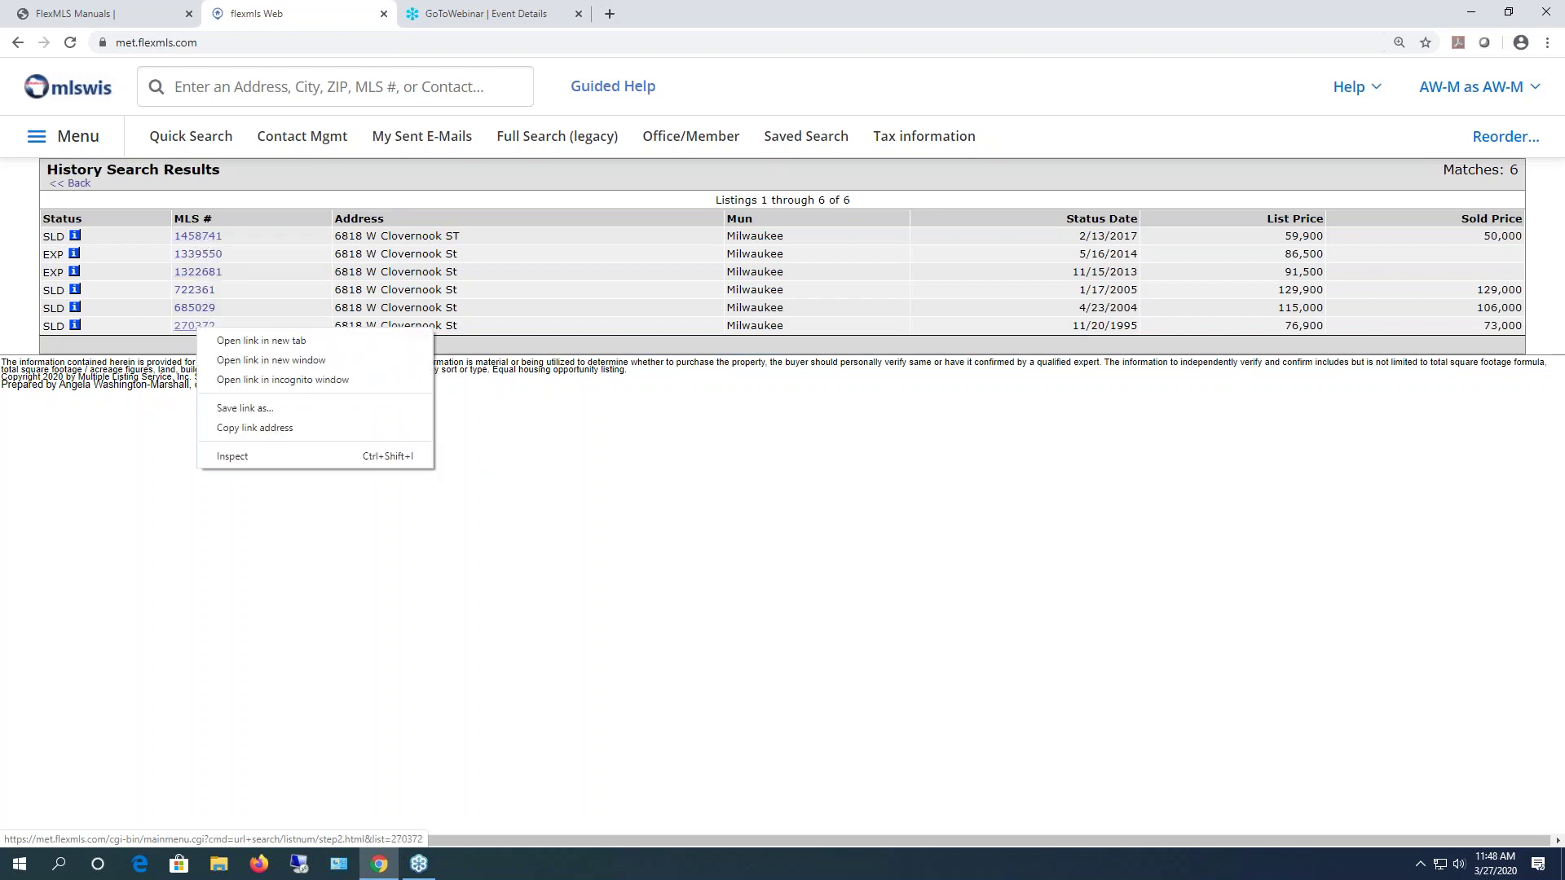
click(225, 341)
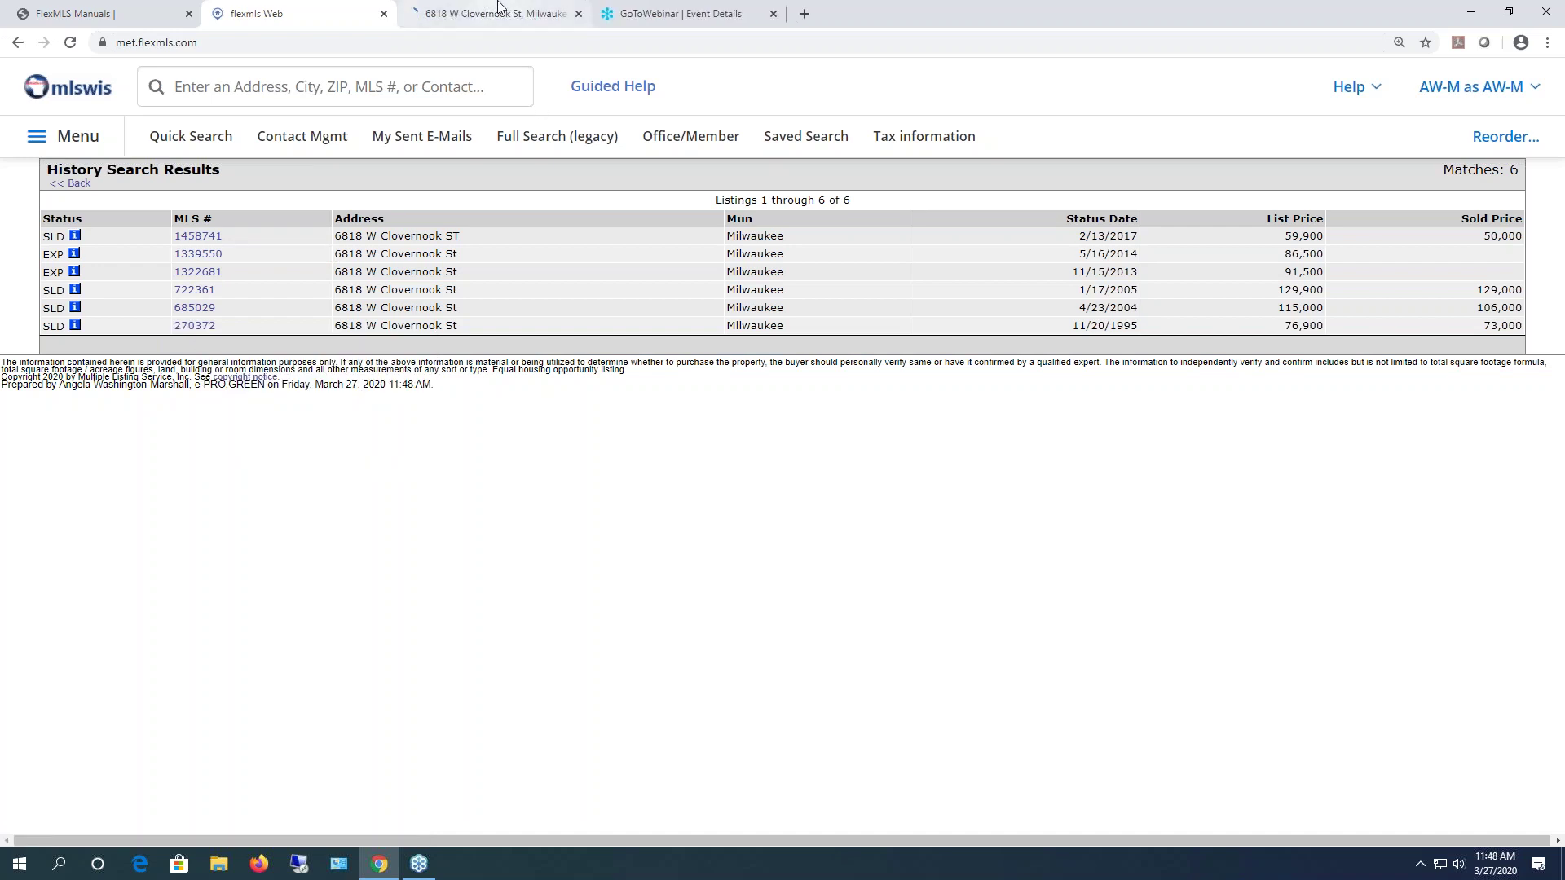
click(489, 13)
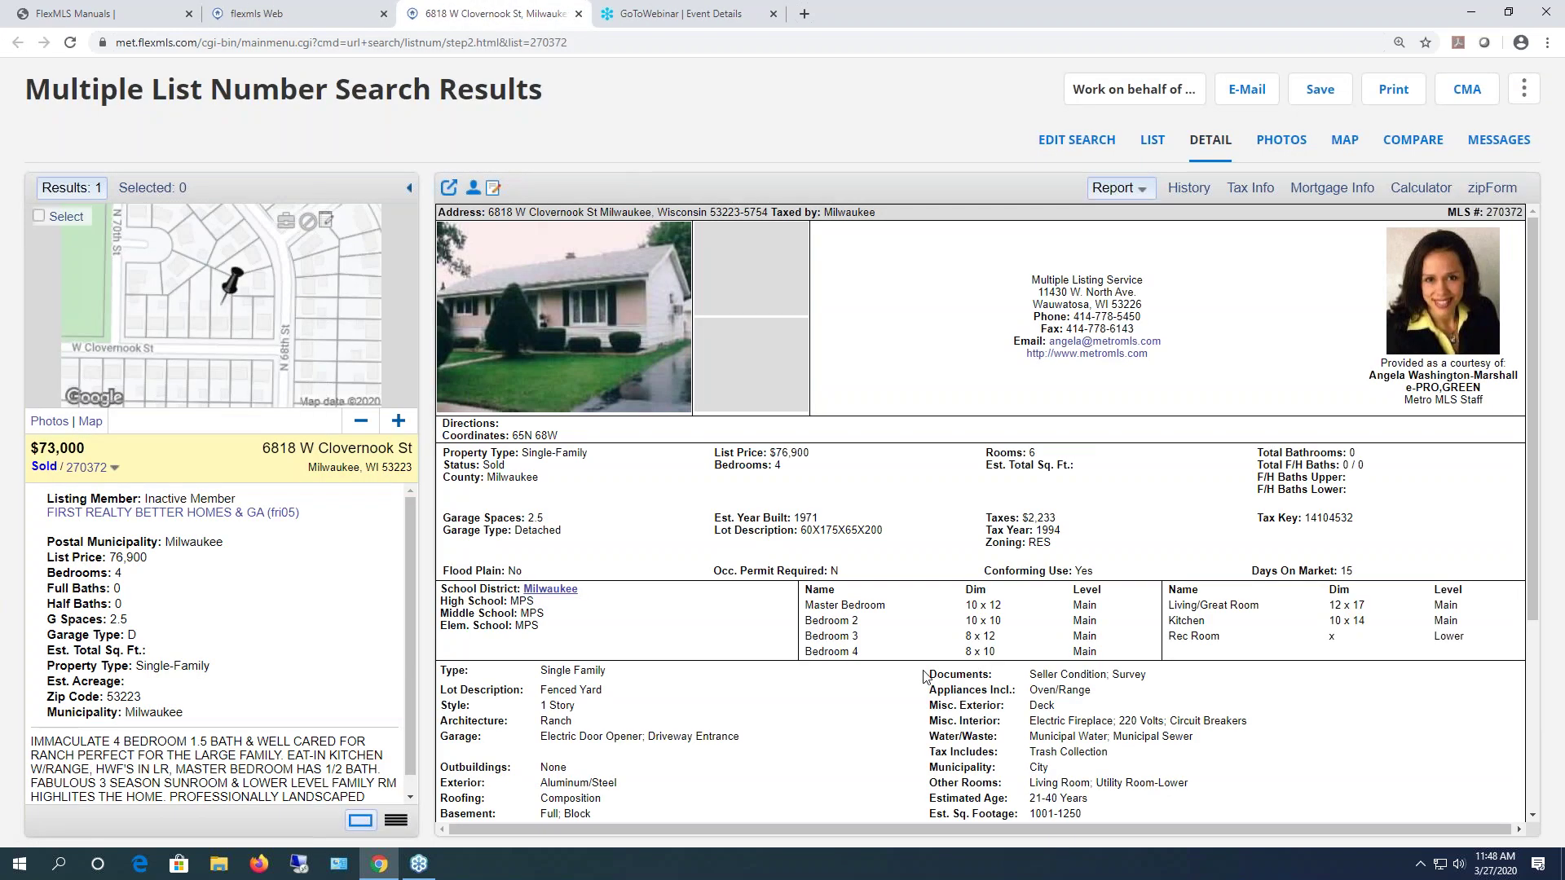
scroll(955, 556, down, 3)
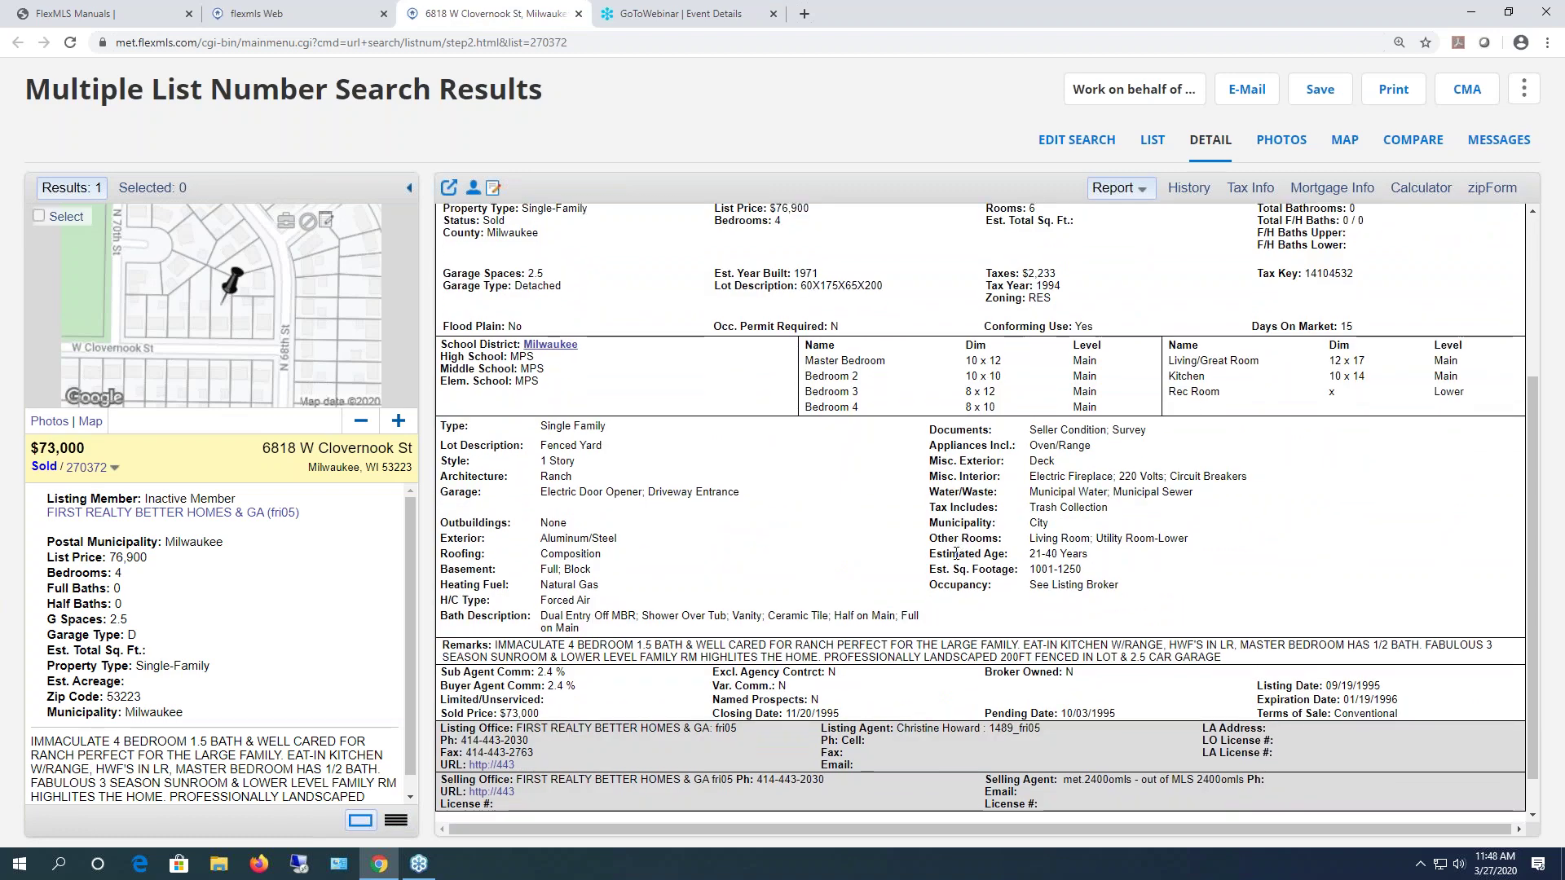
scroll(935, 531, up, 3)
click(1189, 187)
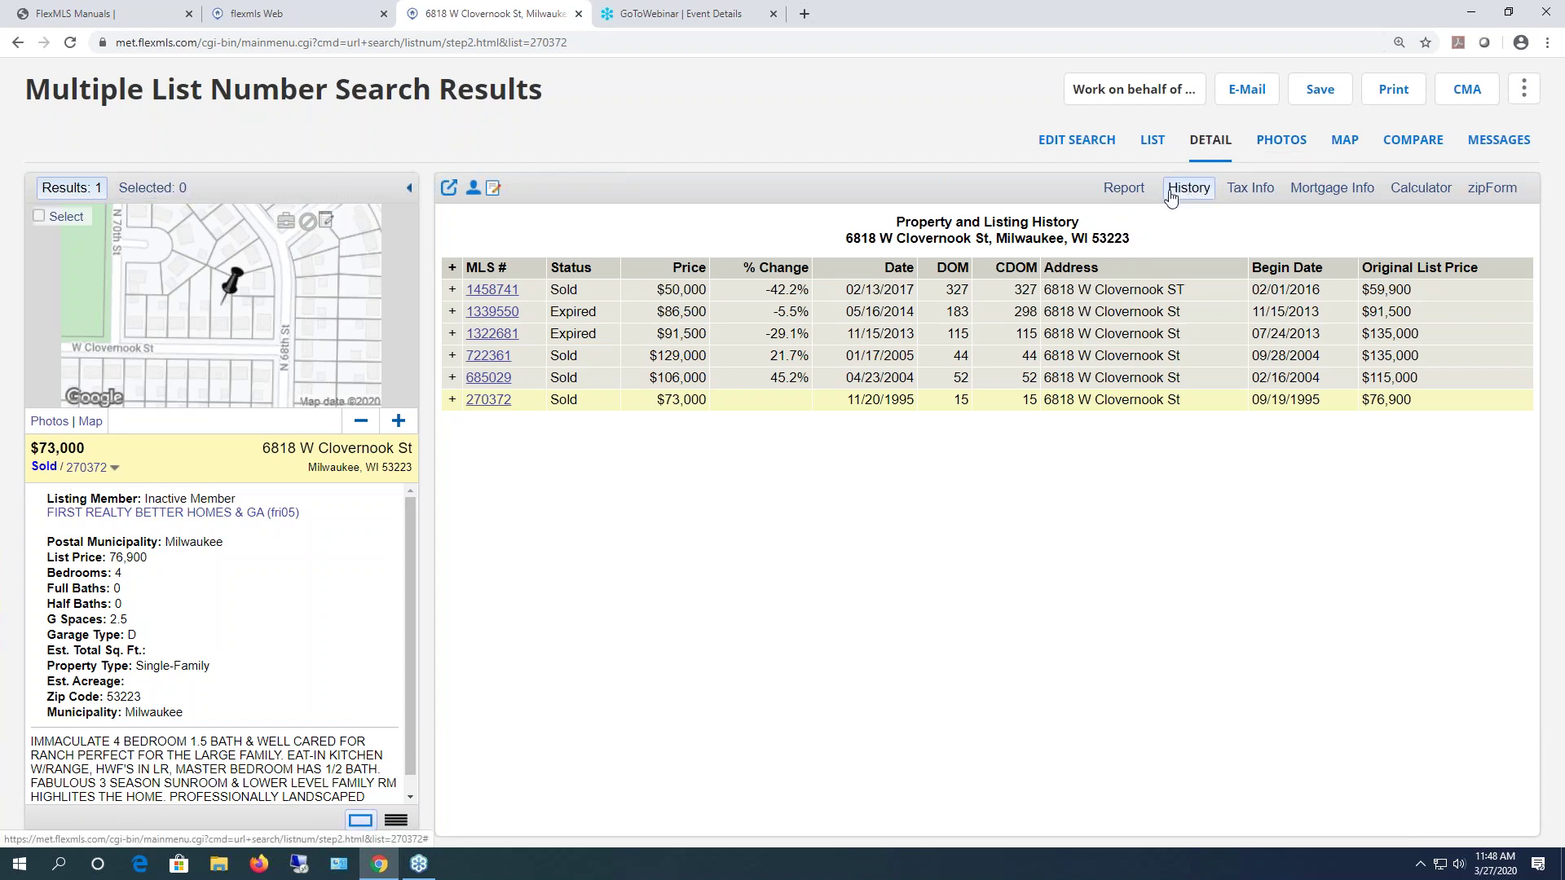
click(452, 399)
click(454, 379)
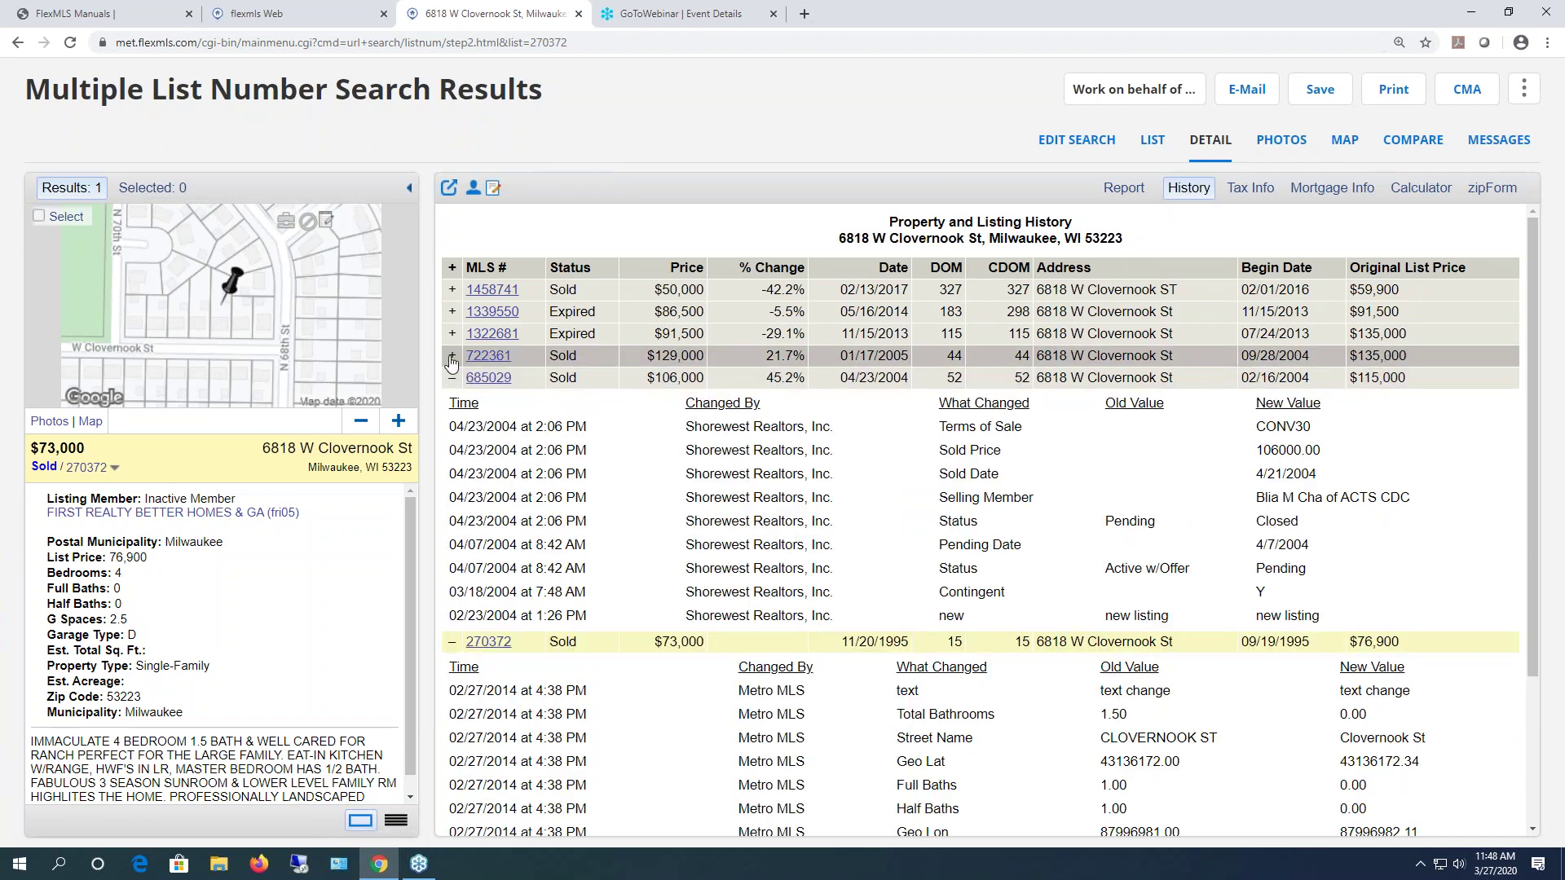
click(453, 356)
click(453, 334)
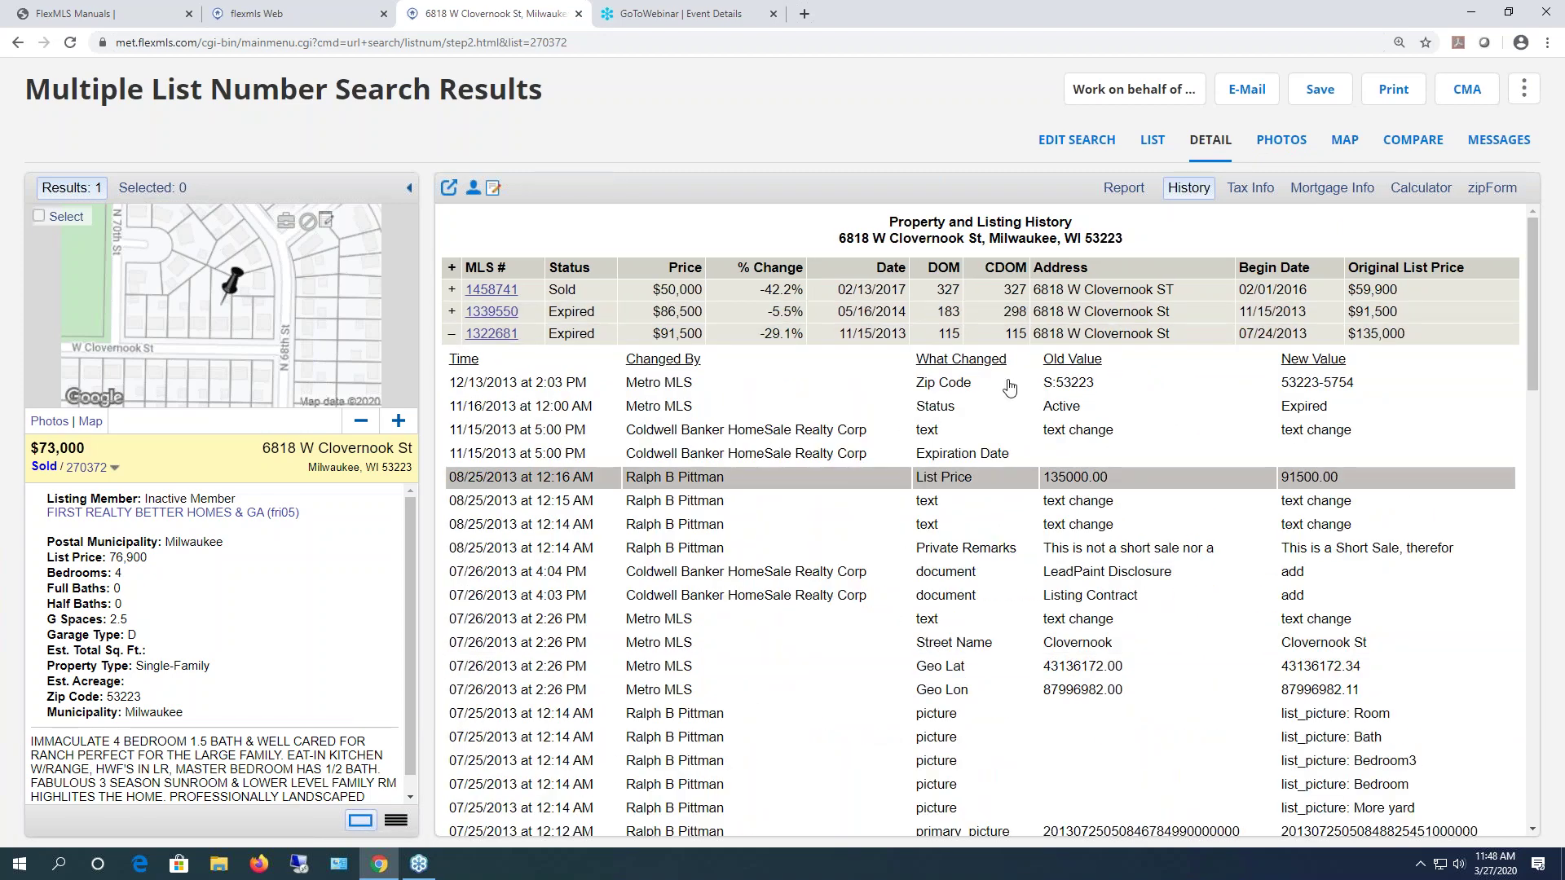
scroll(994, 469, down, 8)
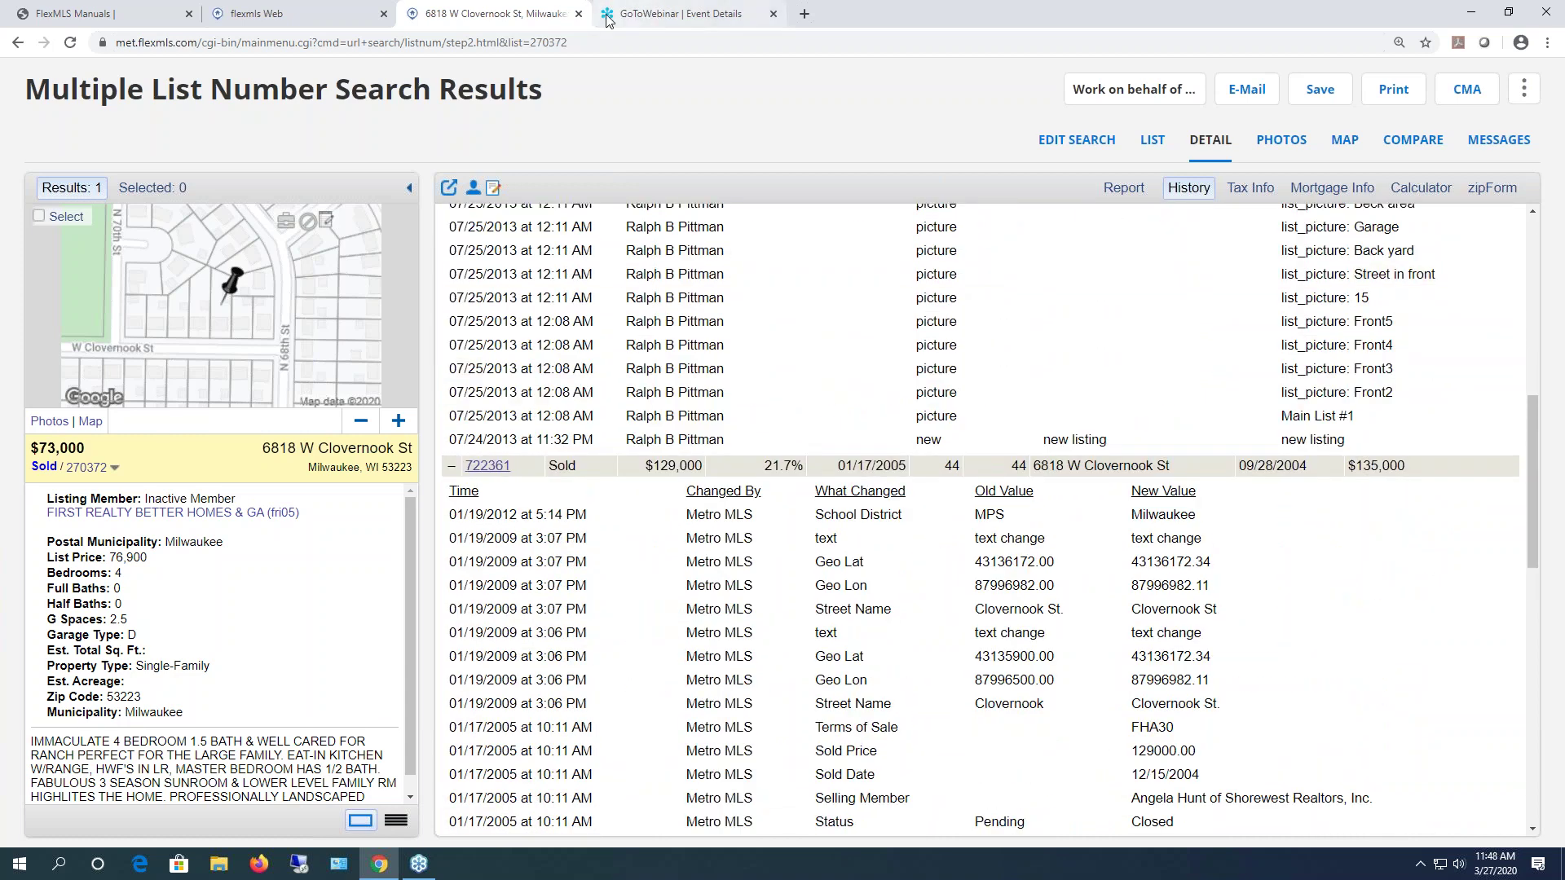
click(578, 14)
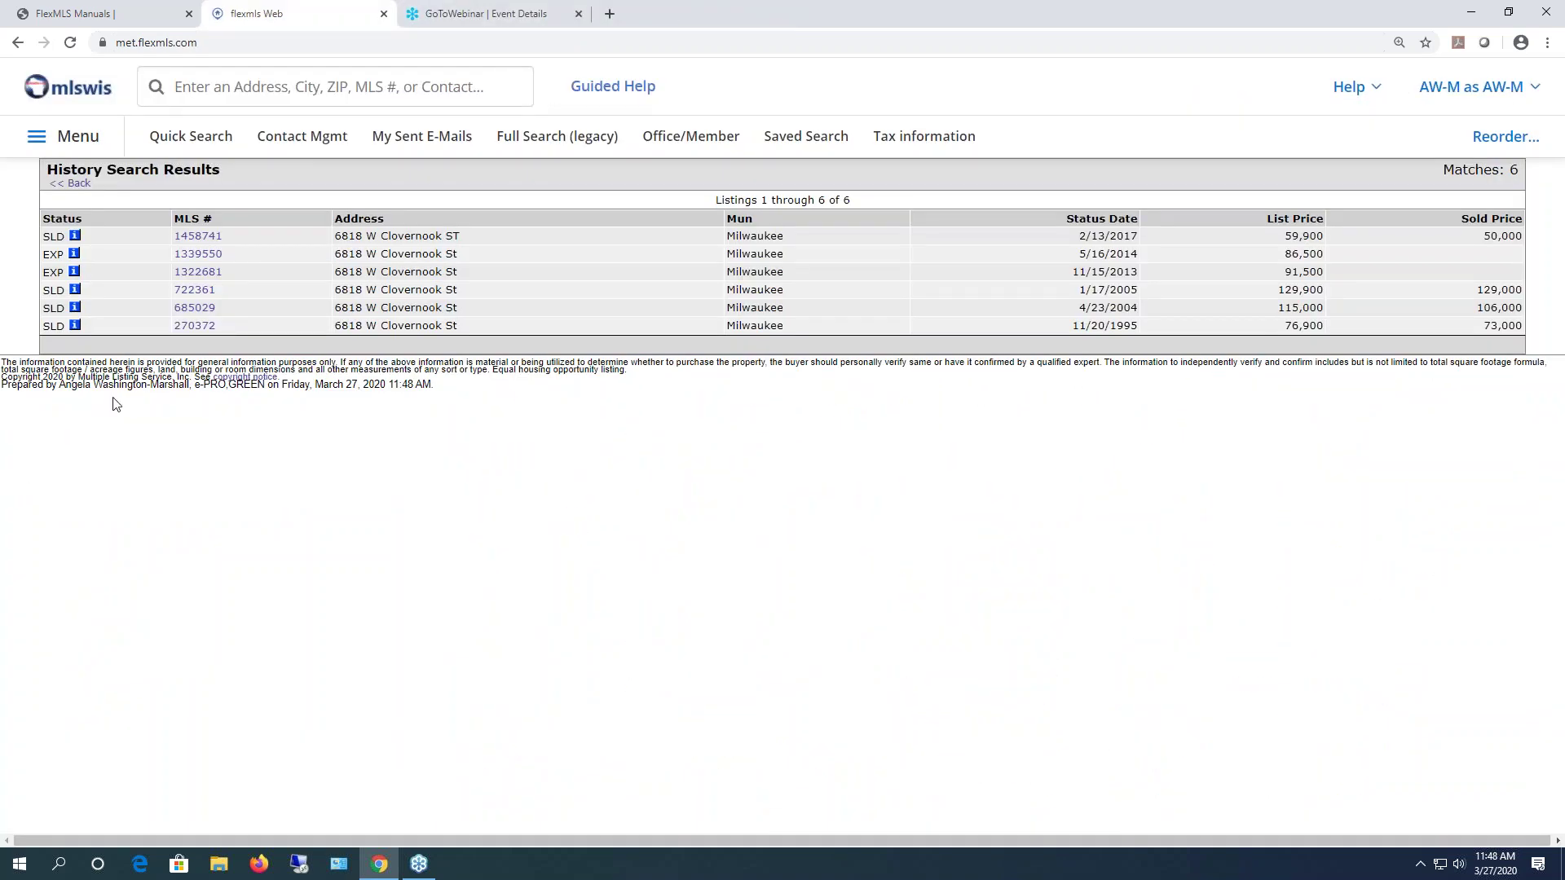
- Review the listing histories of 270372 and 685029, returning to the results each time
click(75, 326)
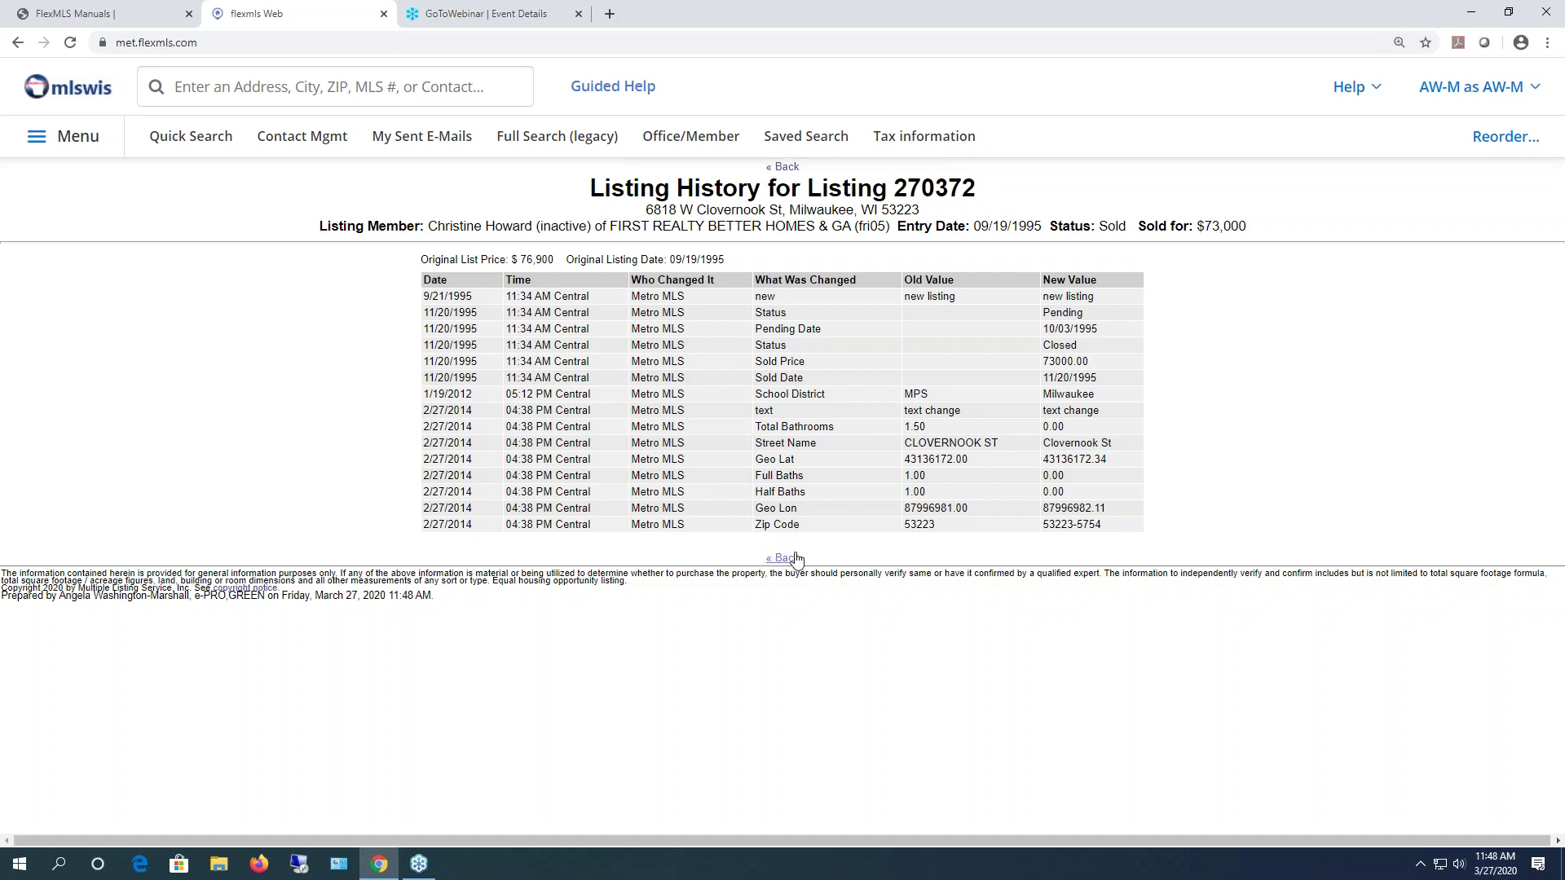
click(787, 558)
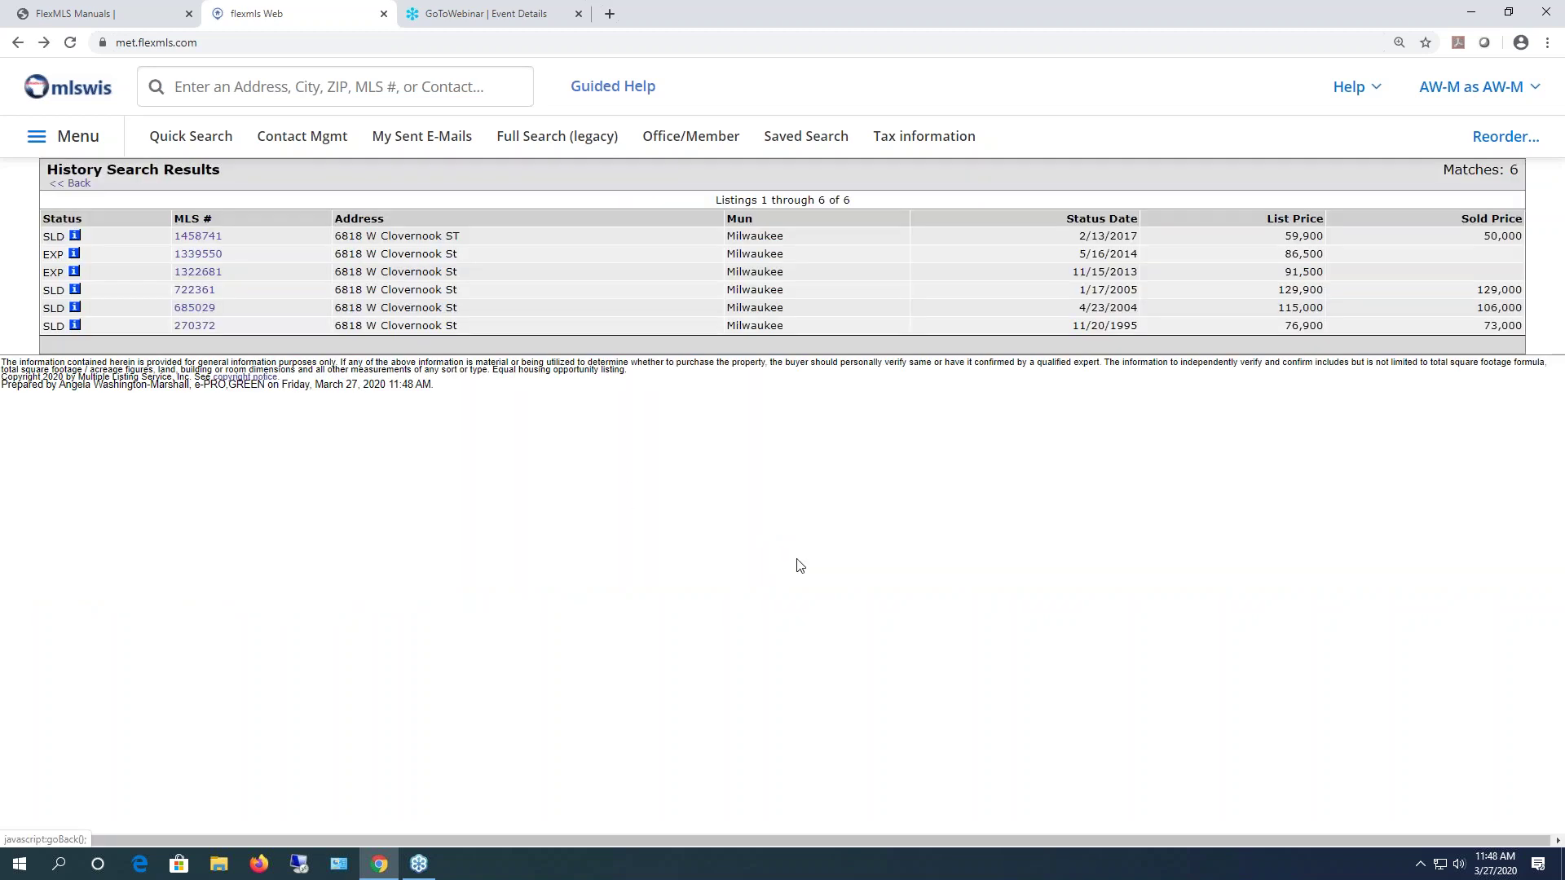
click(79, 311)
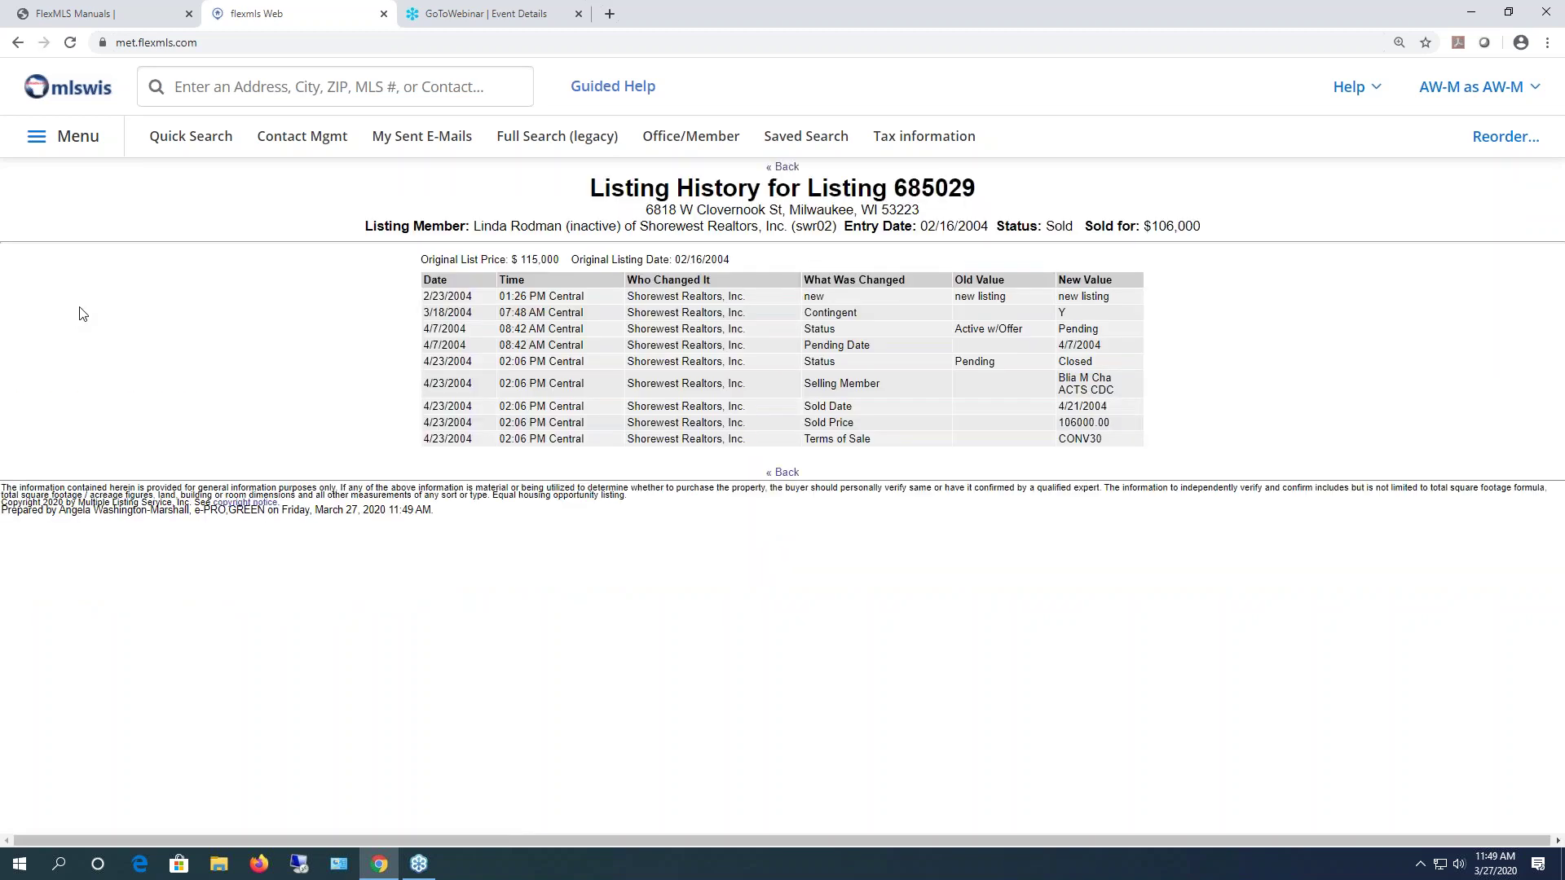
click(782, 472)
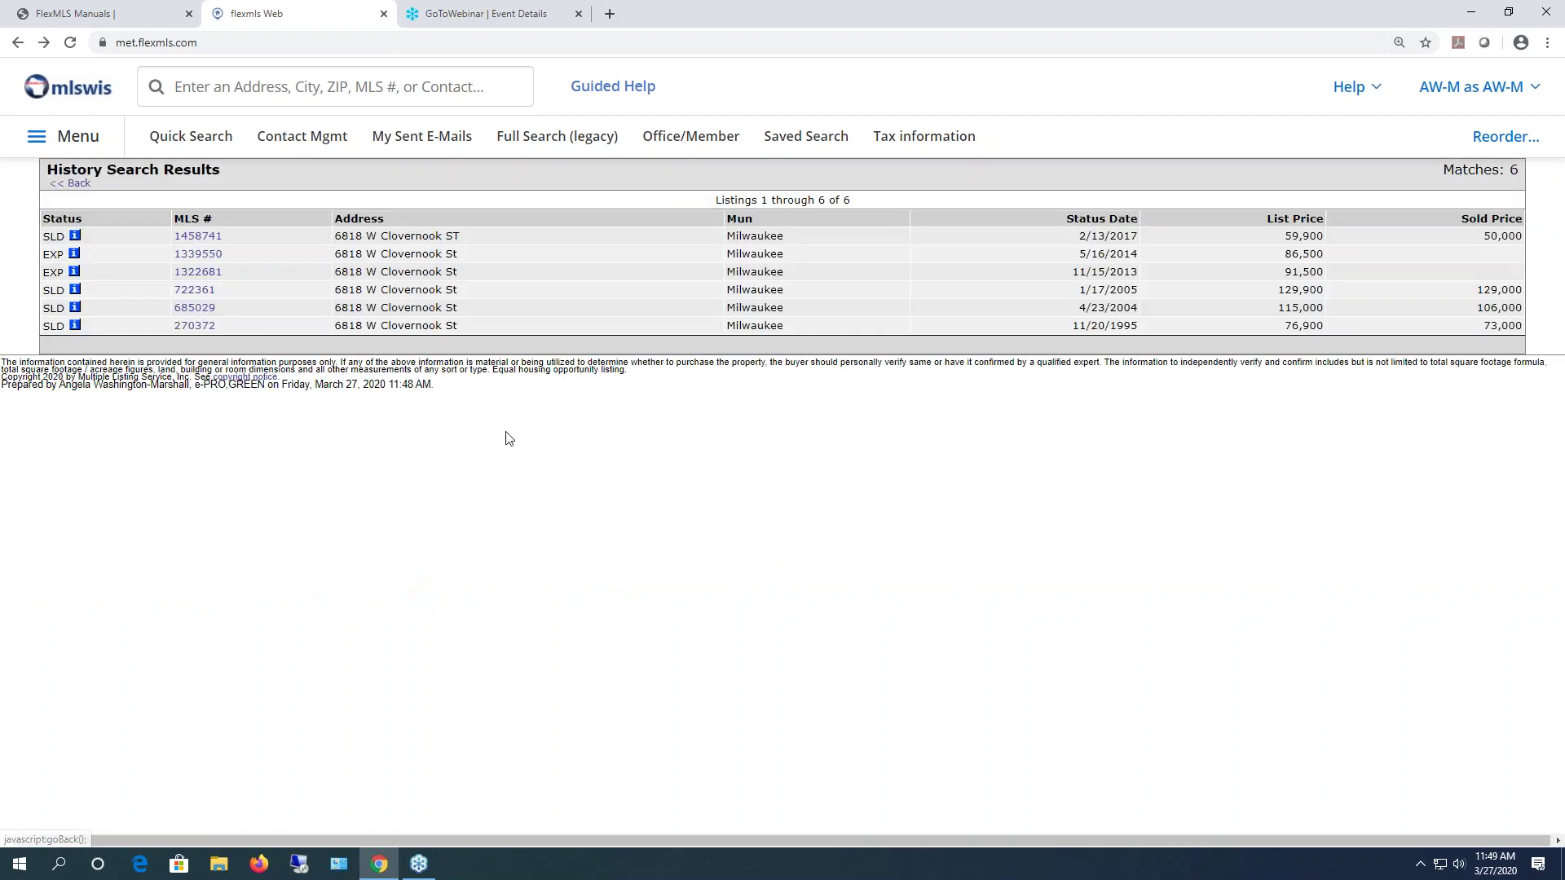
click(58, 136)
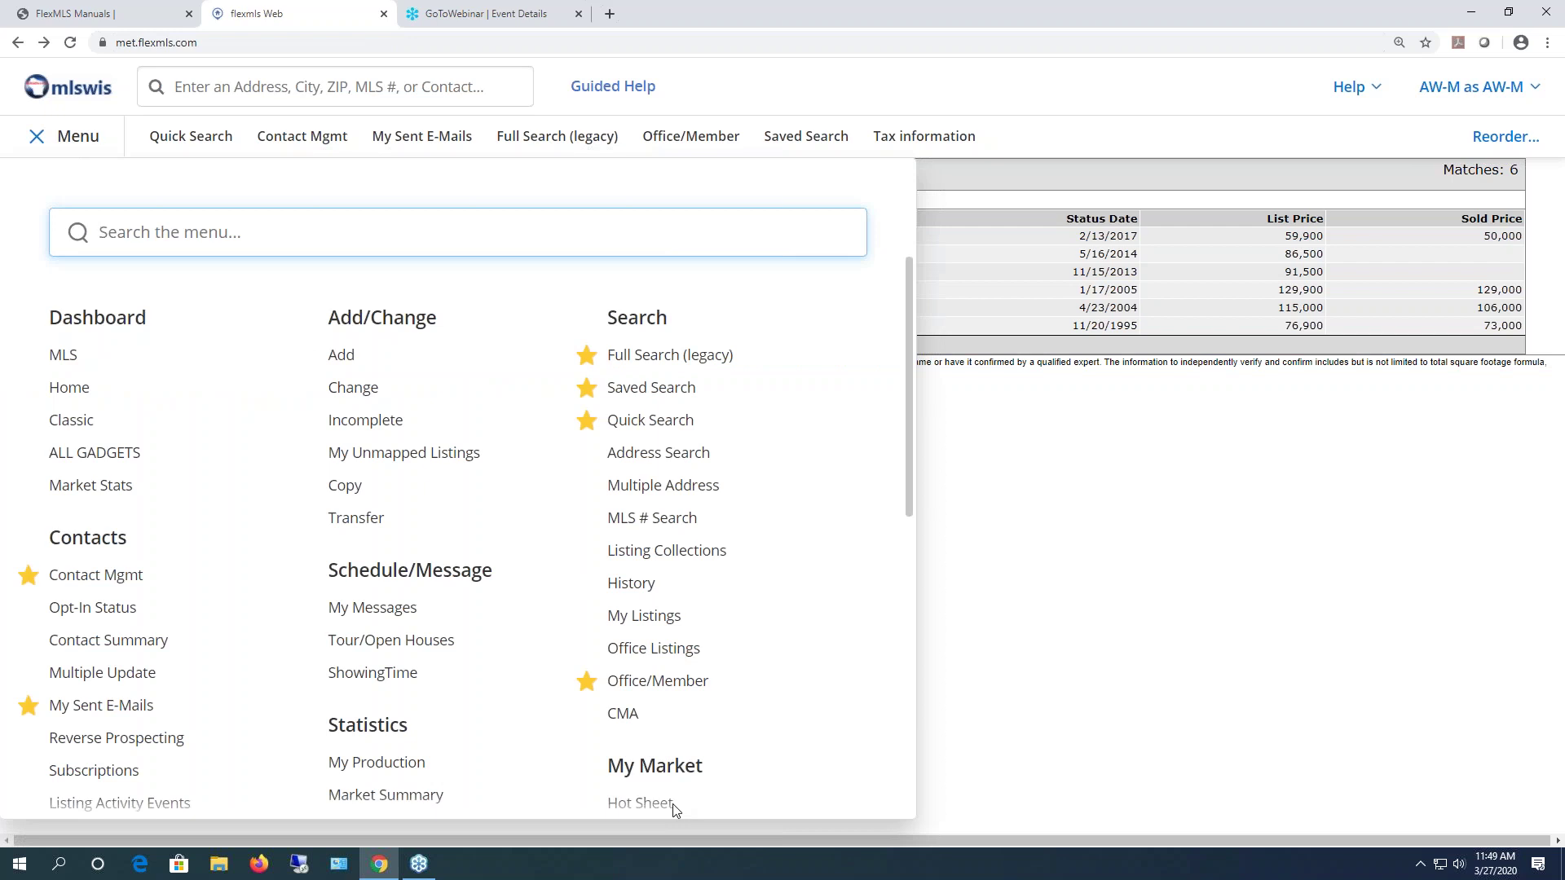
- From Listing Collections, rerun the saved 53207 search from Recent Searches, showing 28 Milwaukee results
click(697, 554)
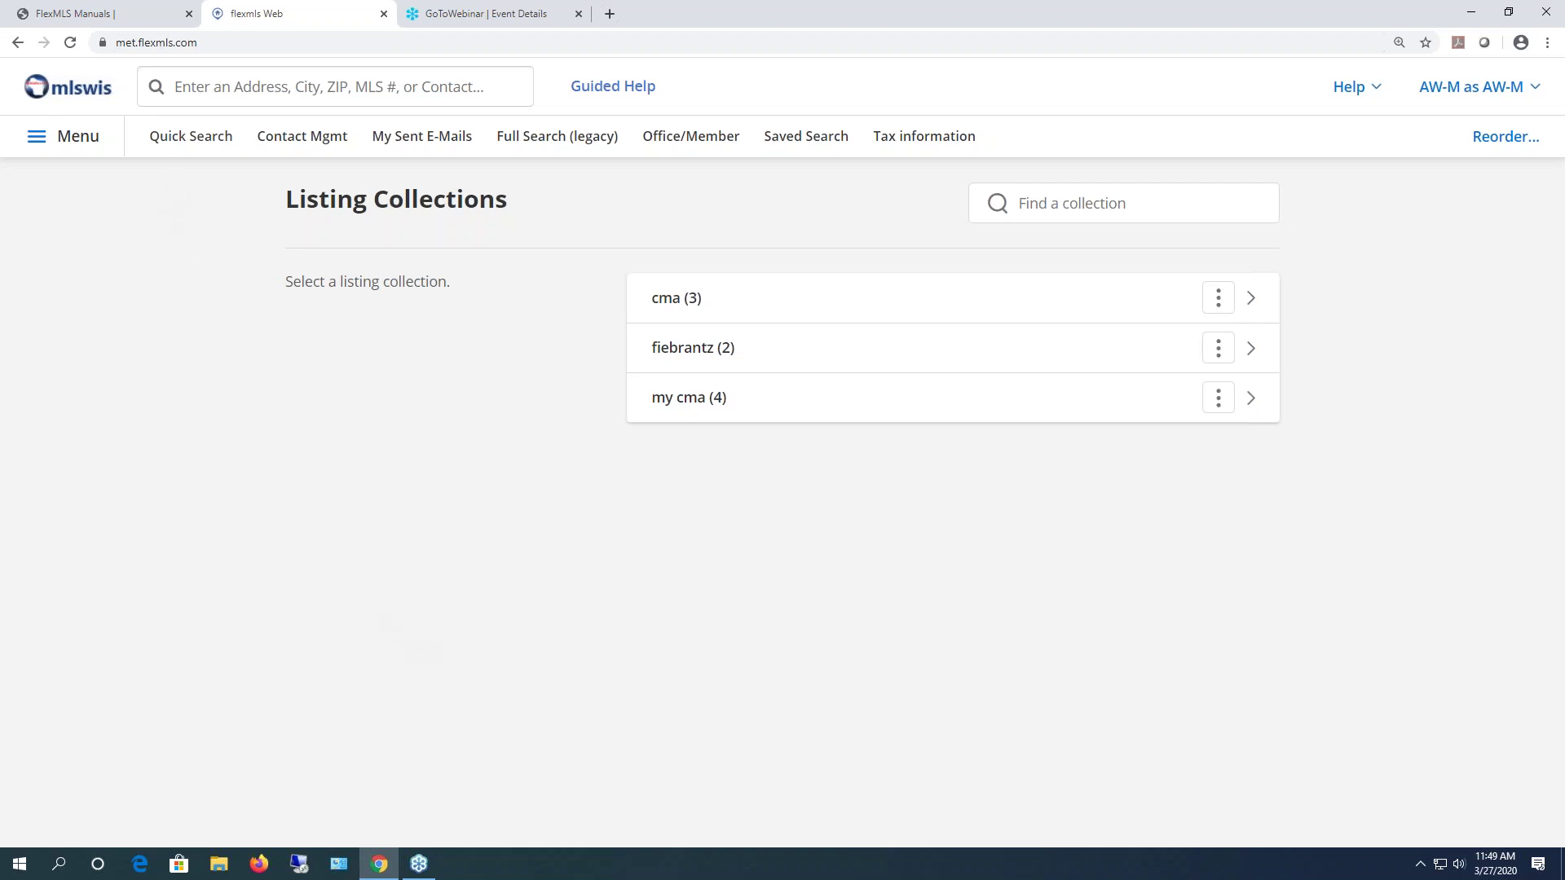
click(228, 90)
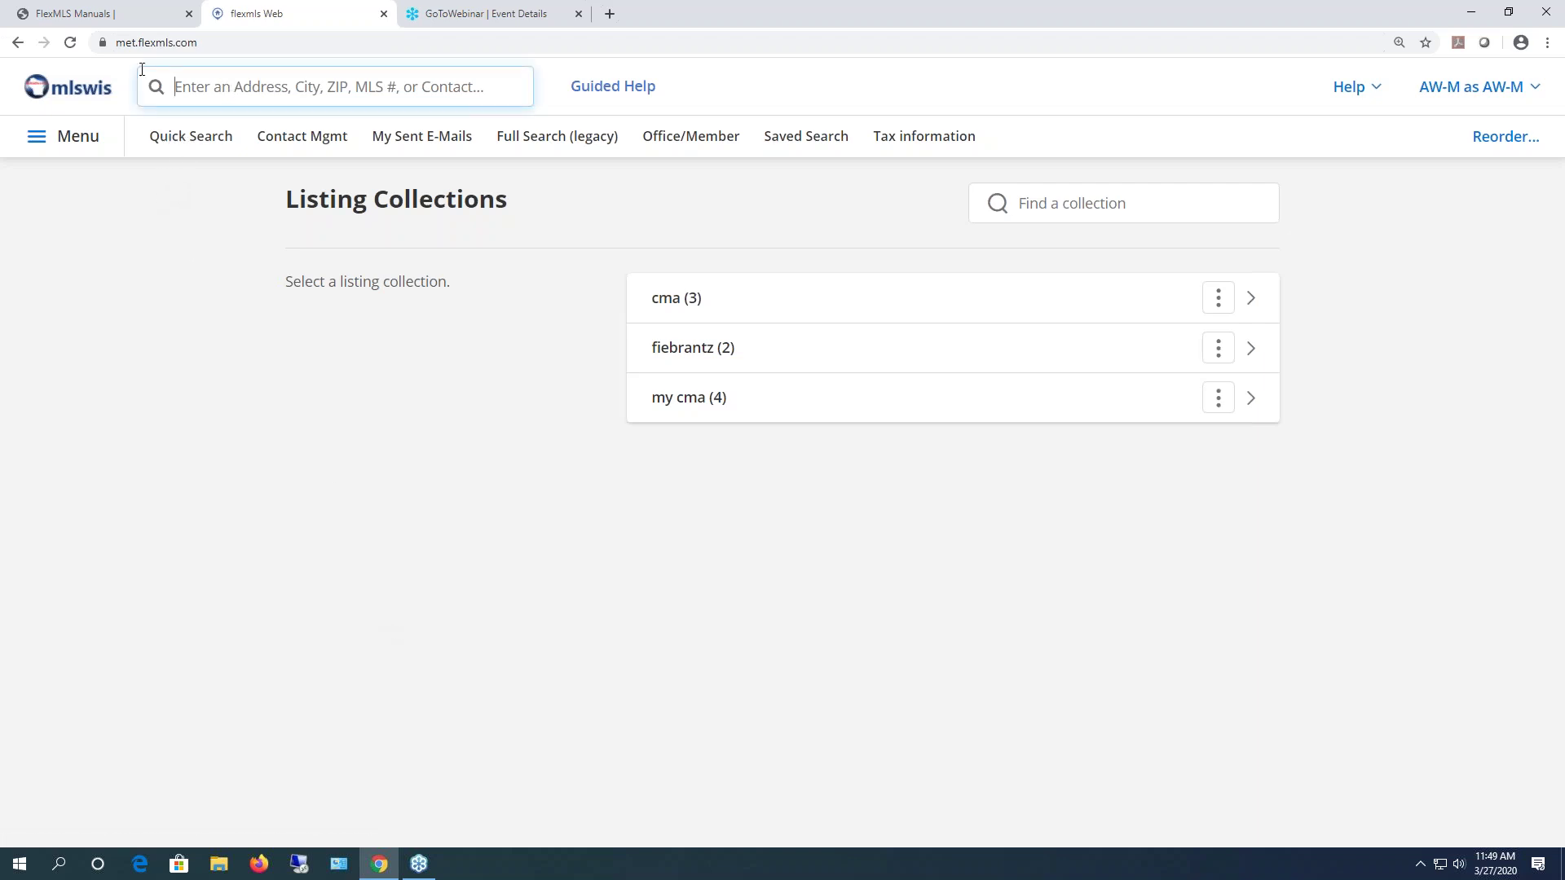
click(268, 91)
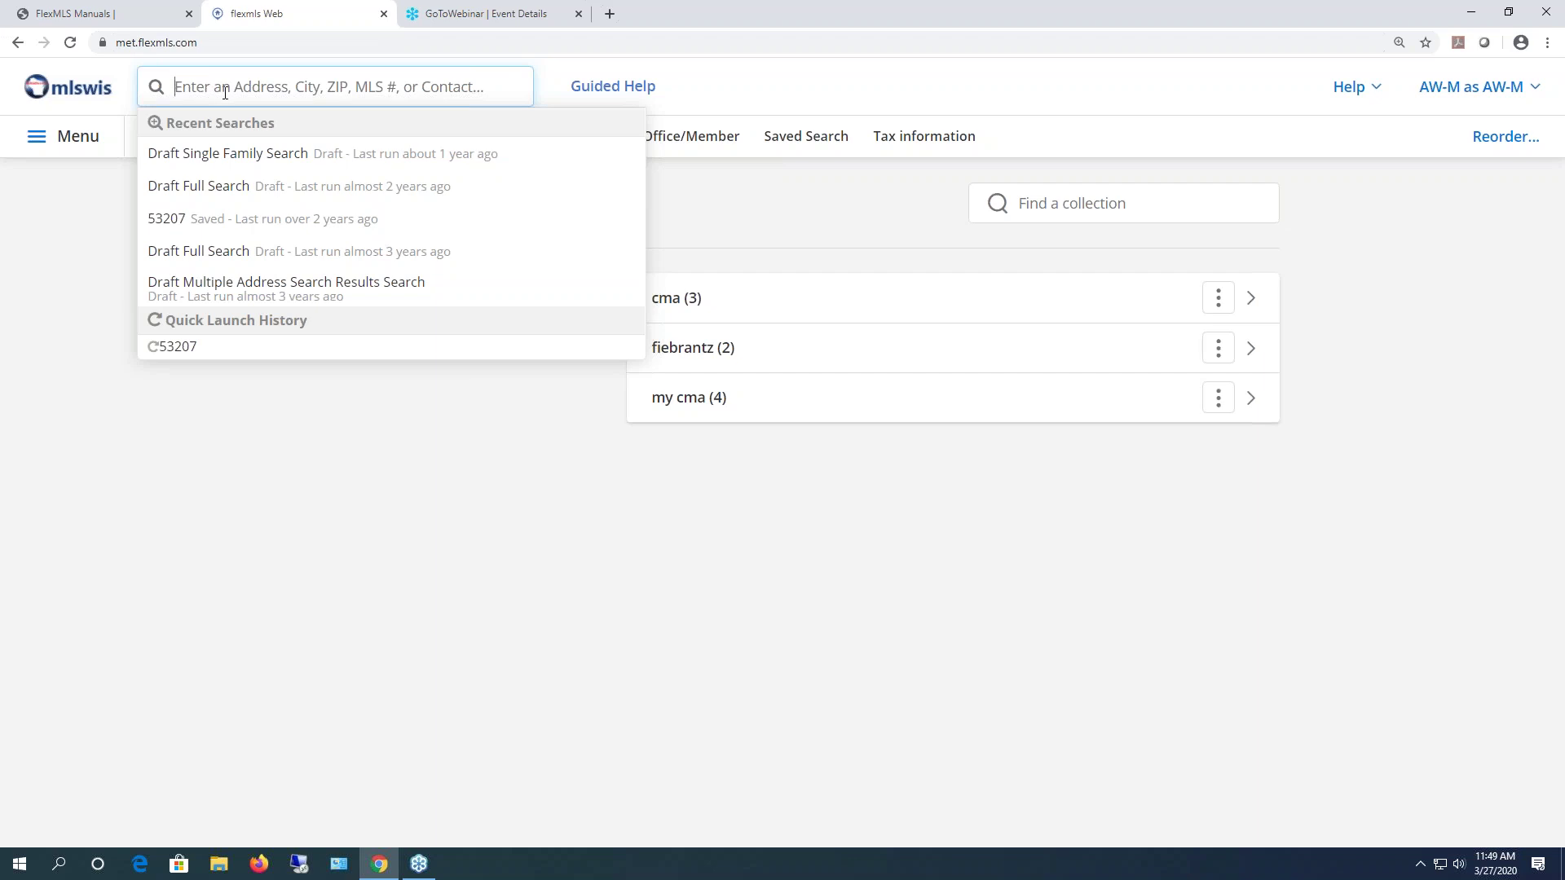
click(227, 218)
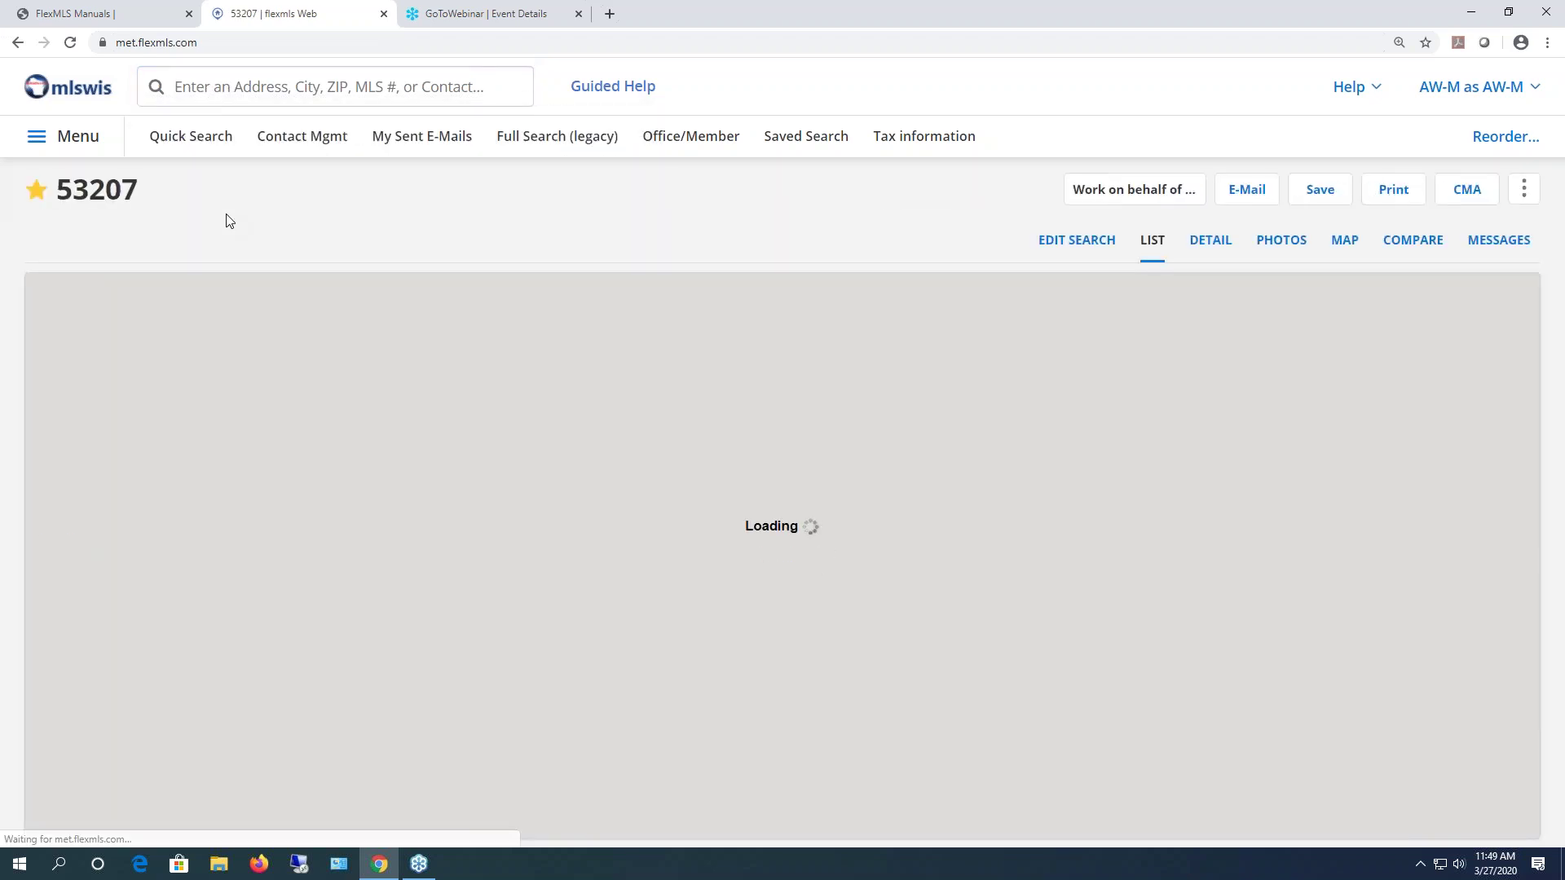
scroll(684, 559, down, 10)
- Add the listings in rows 13, 14 and 15 to the selection
scroll(687, 559, down, 3)
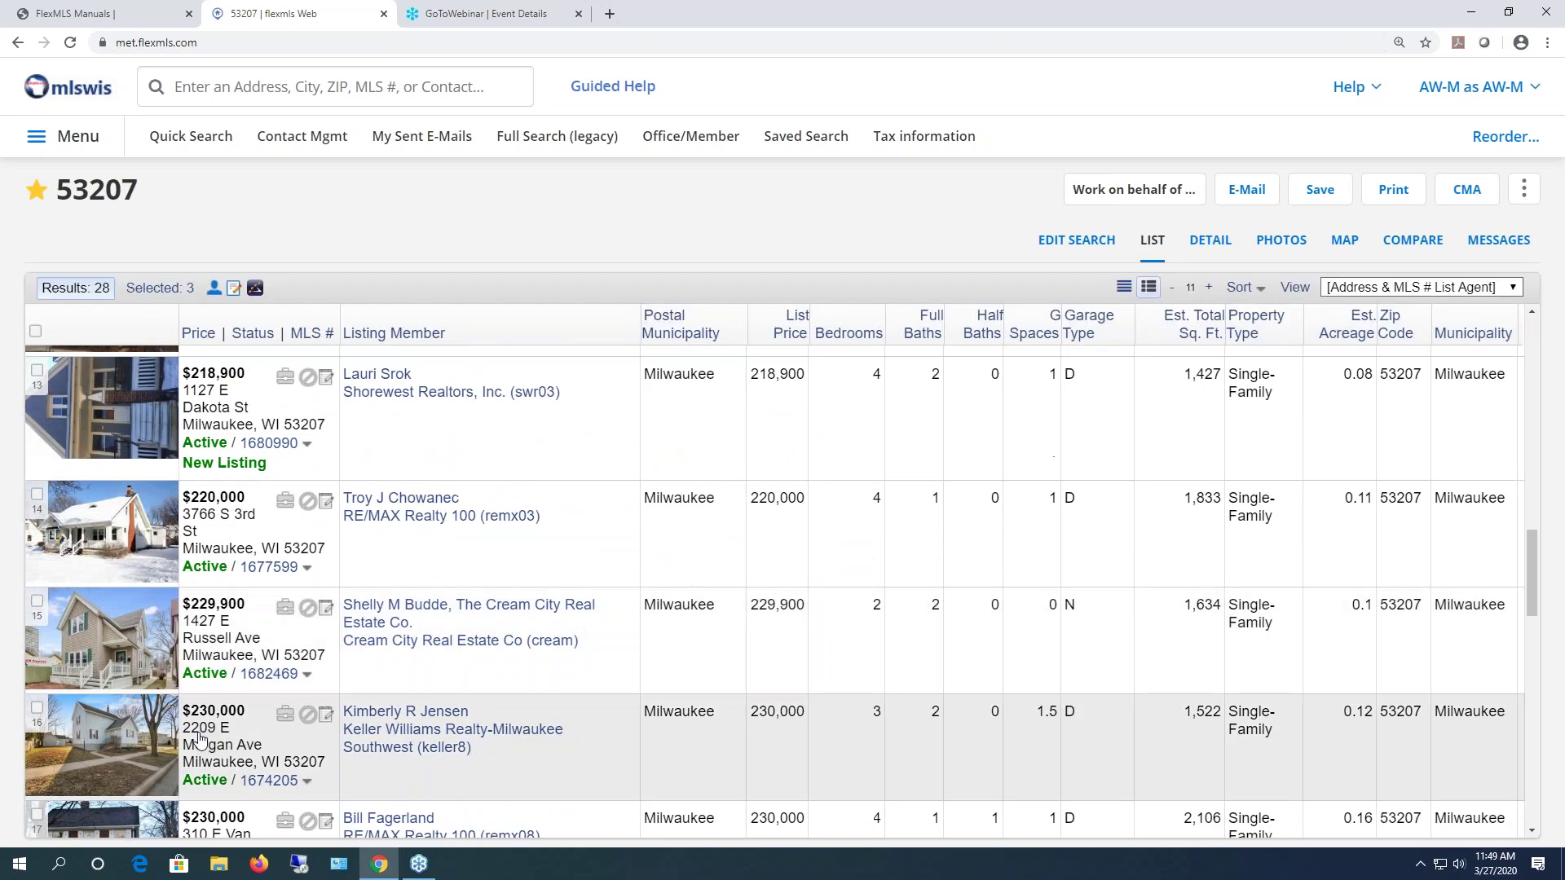
click(36, 605)
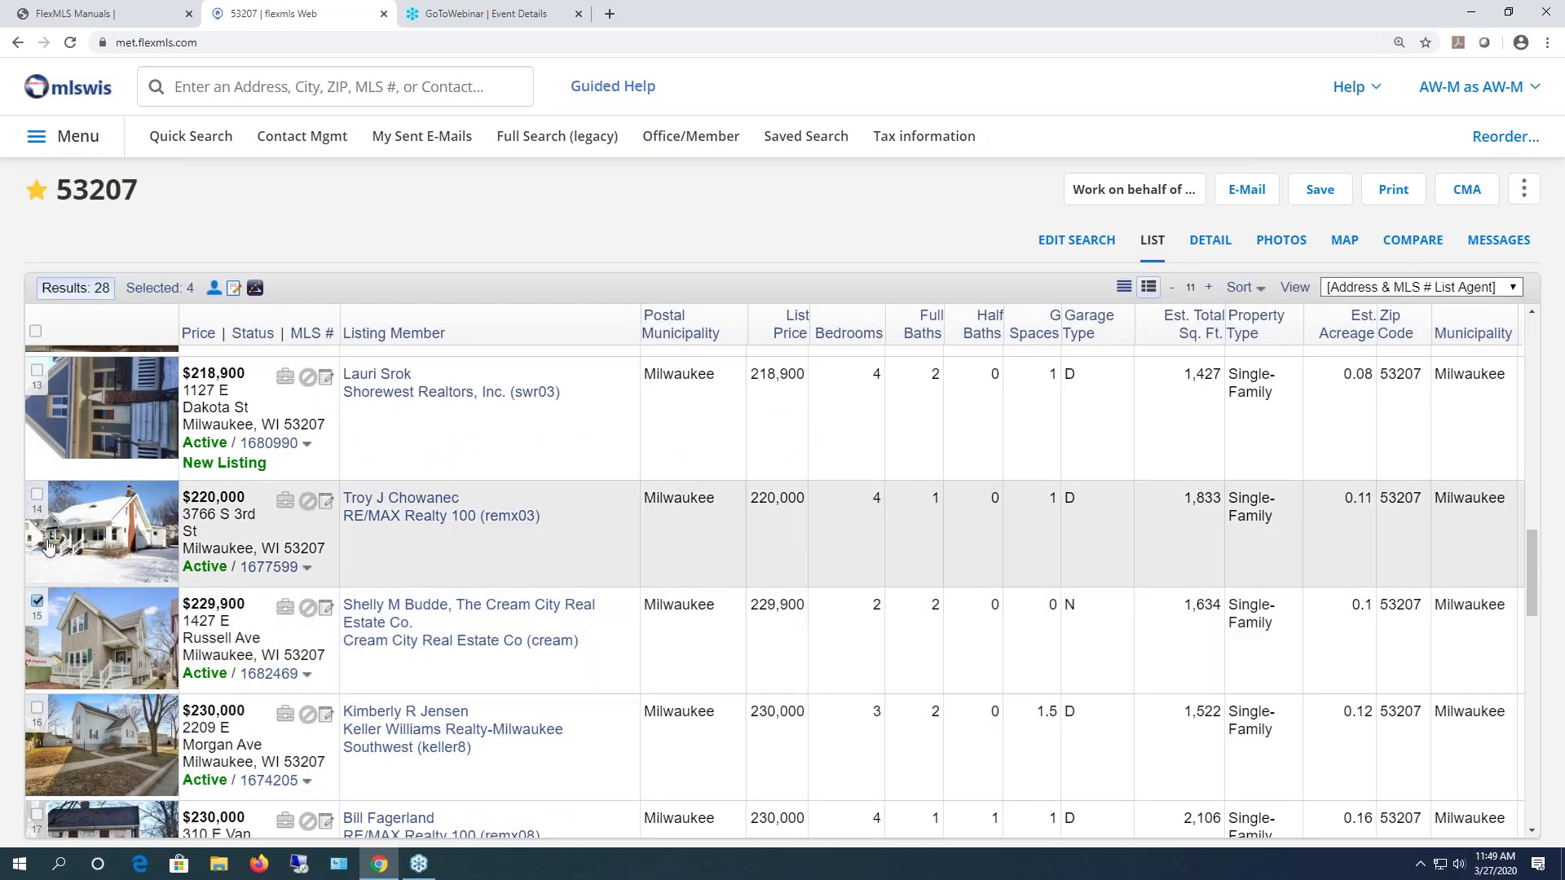
click(37, 494)
click(36, 372)
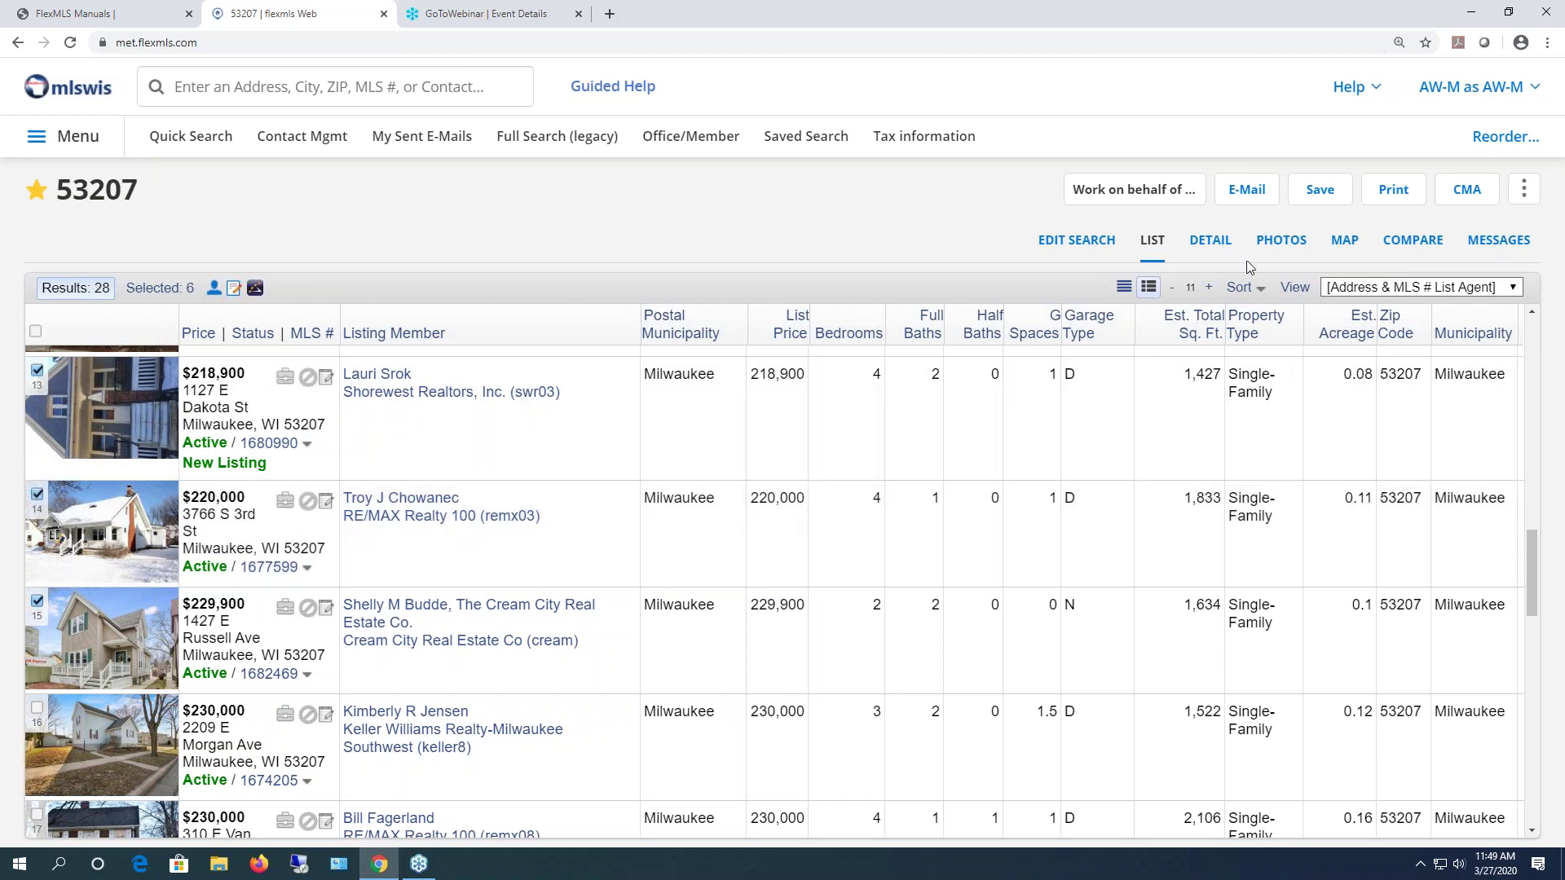
- Save the six checked listings as a new listing collection named 'today cma'
click(1327, 199)
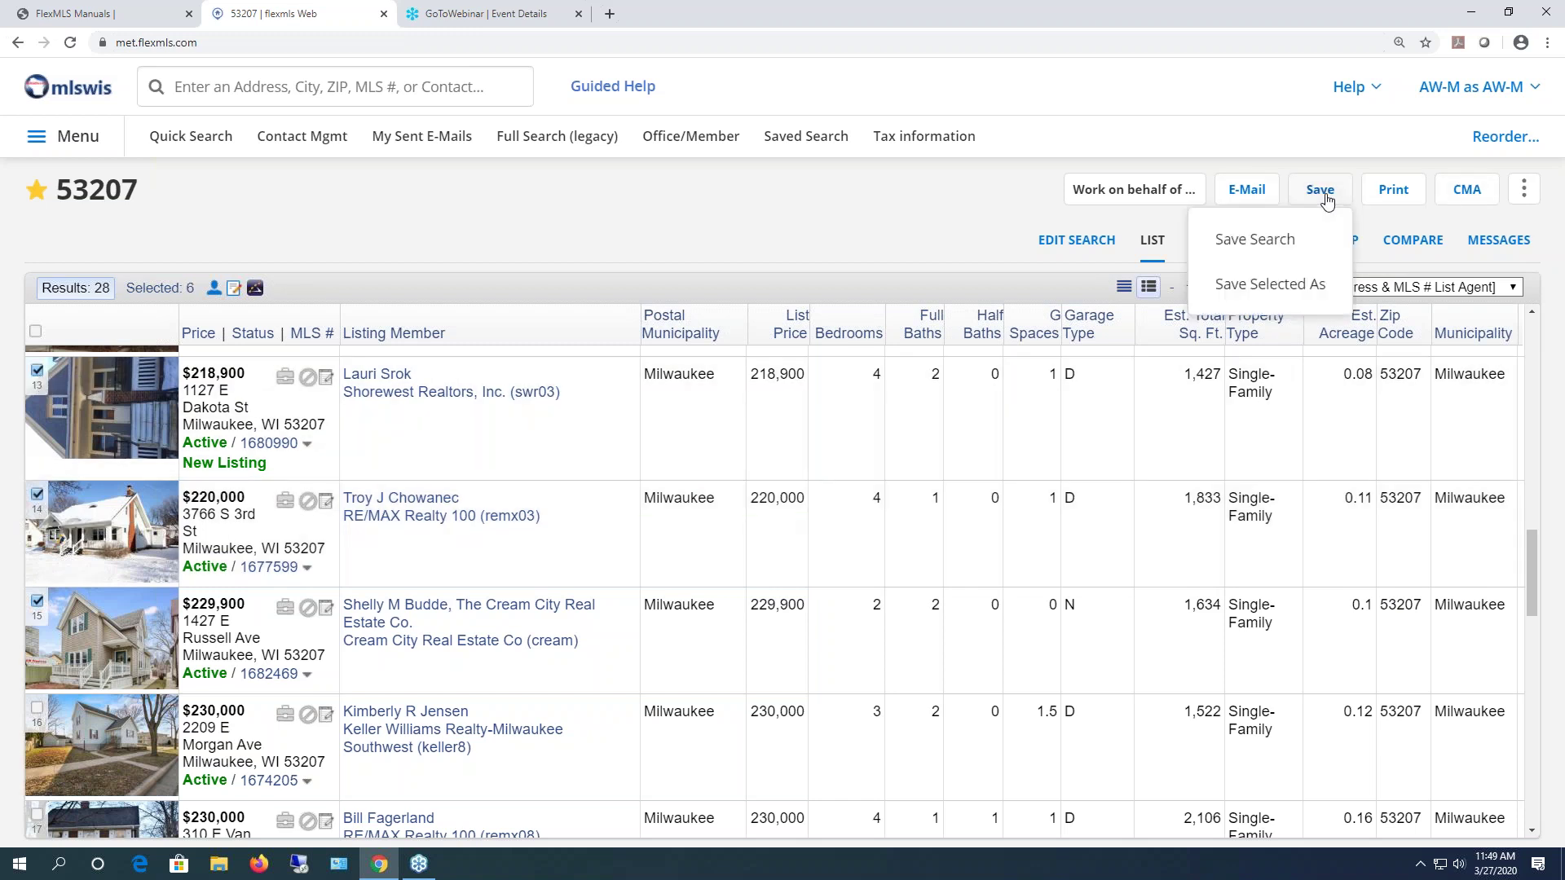
click(1261, 287)
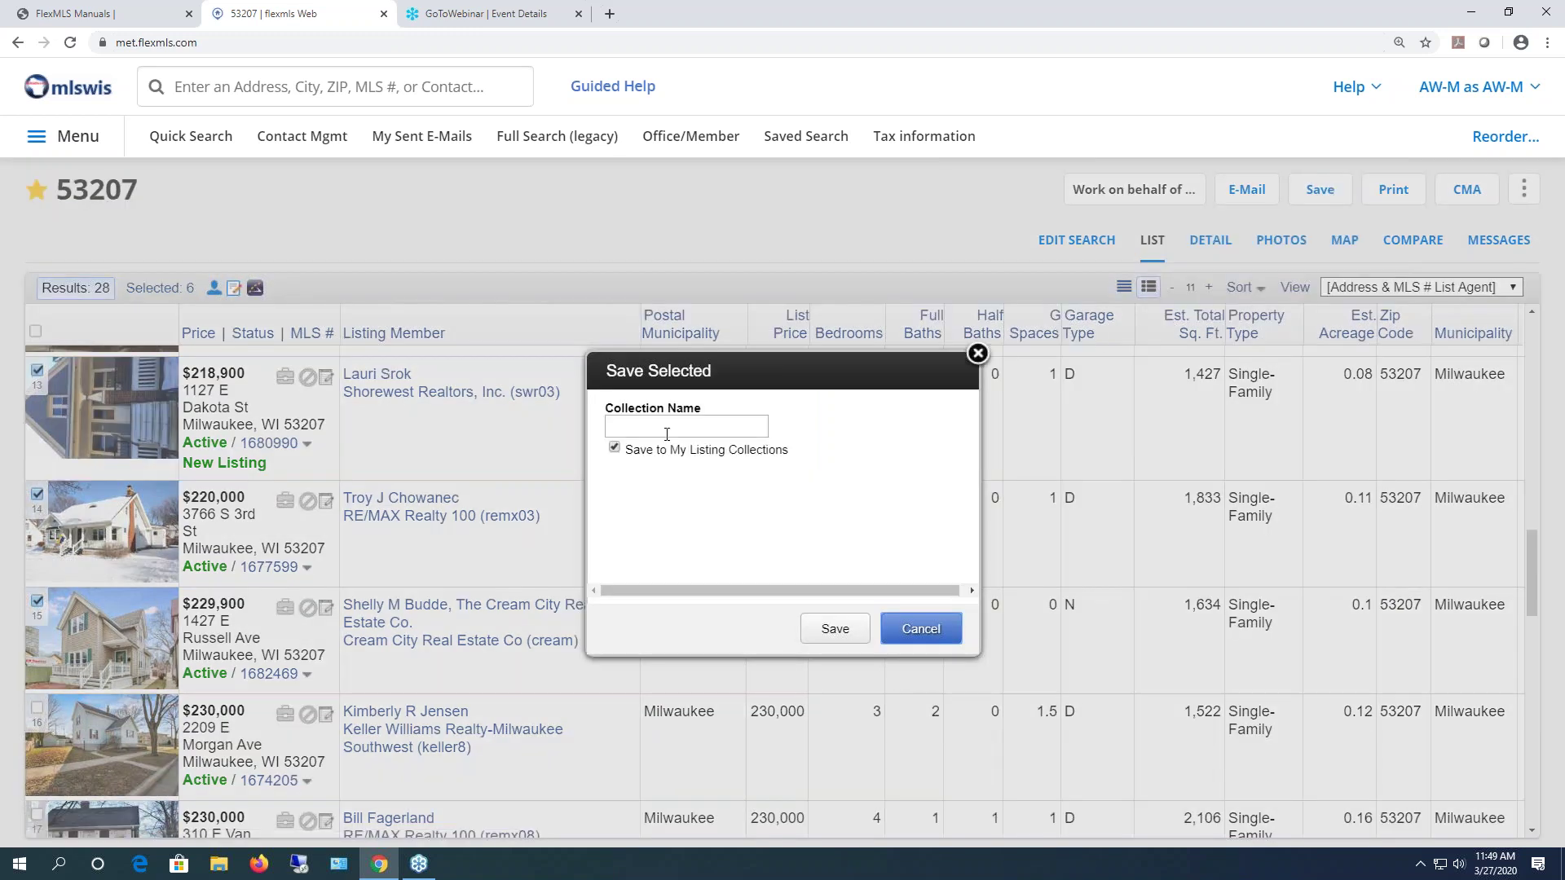
click(667, 428)
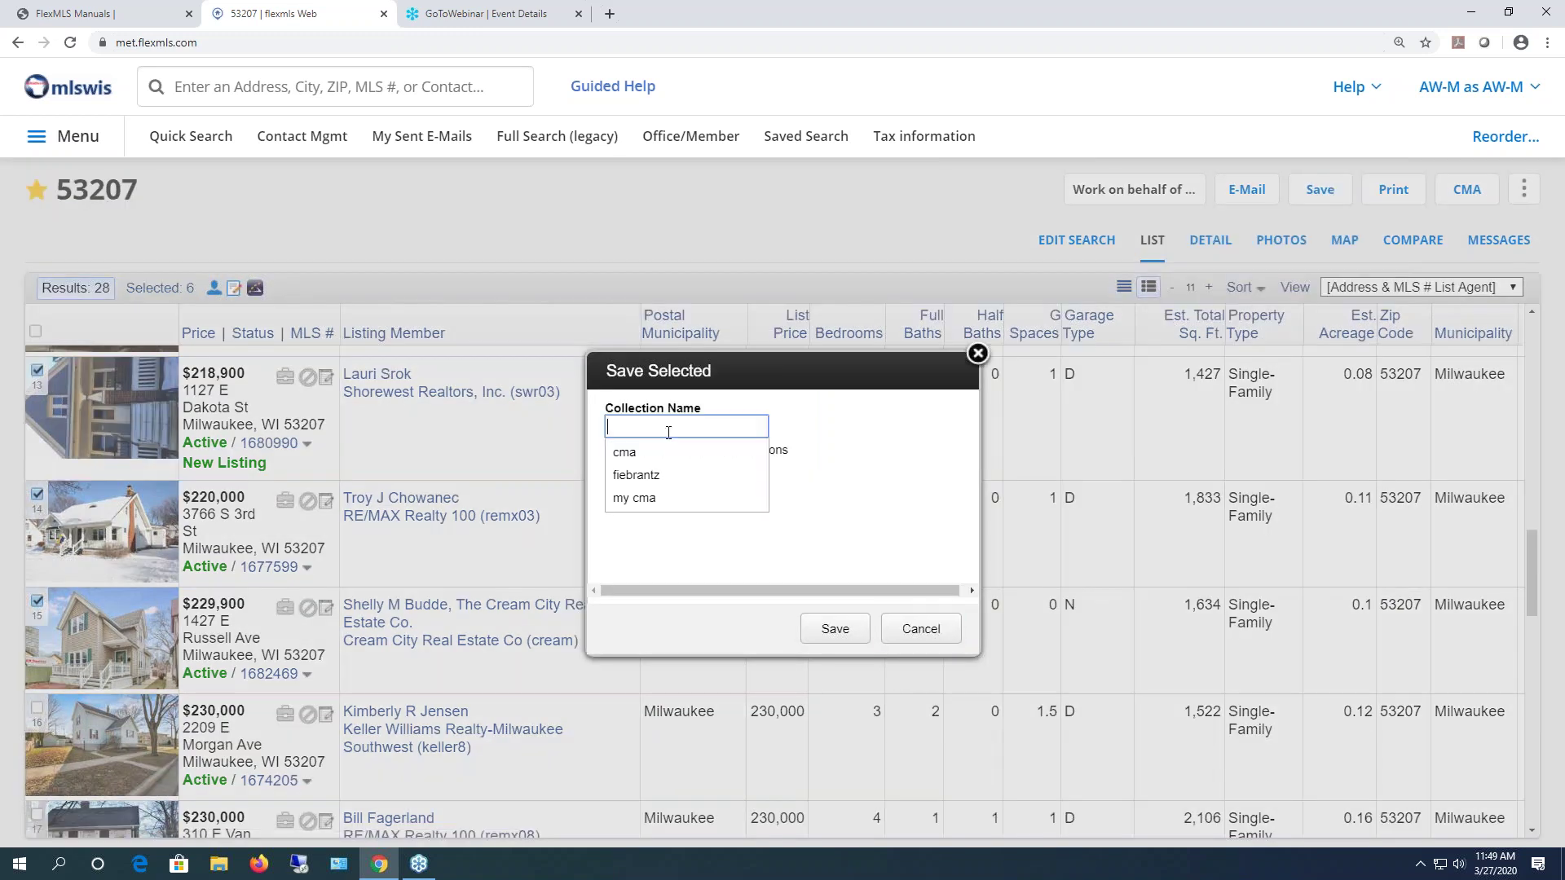
text(today cma)
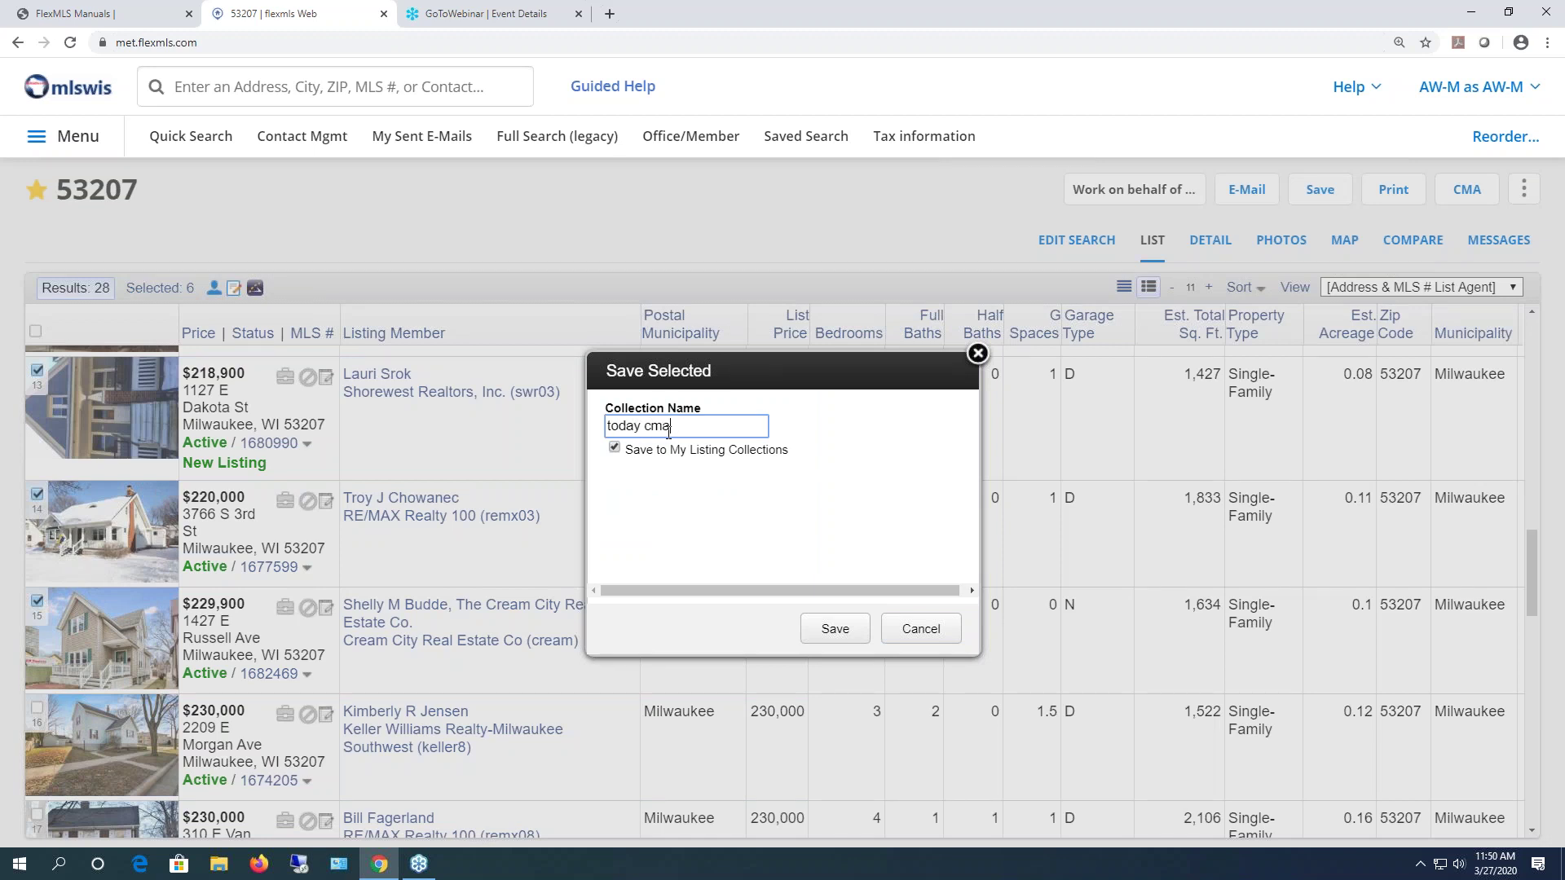
click(838, 627)
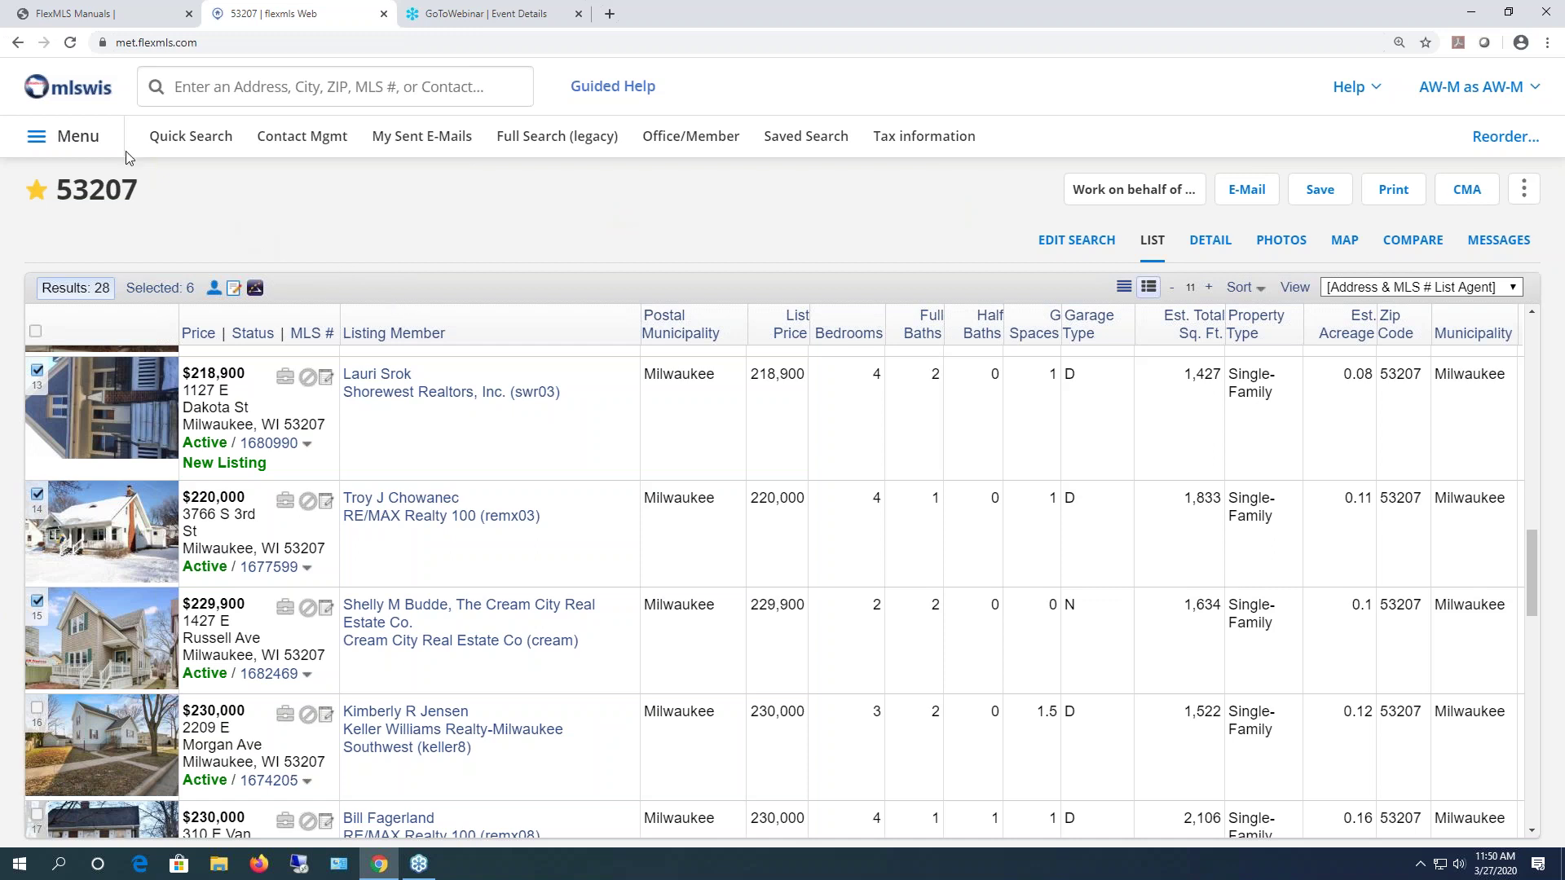
- Open the 'today cma' collection from Listing Collections
click(105, 147)
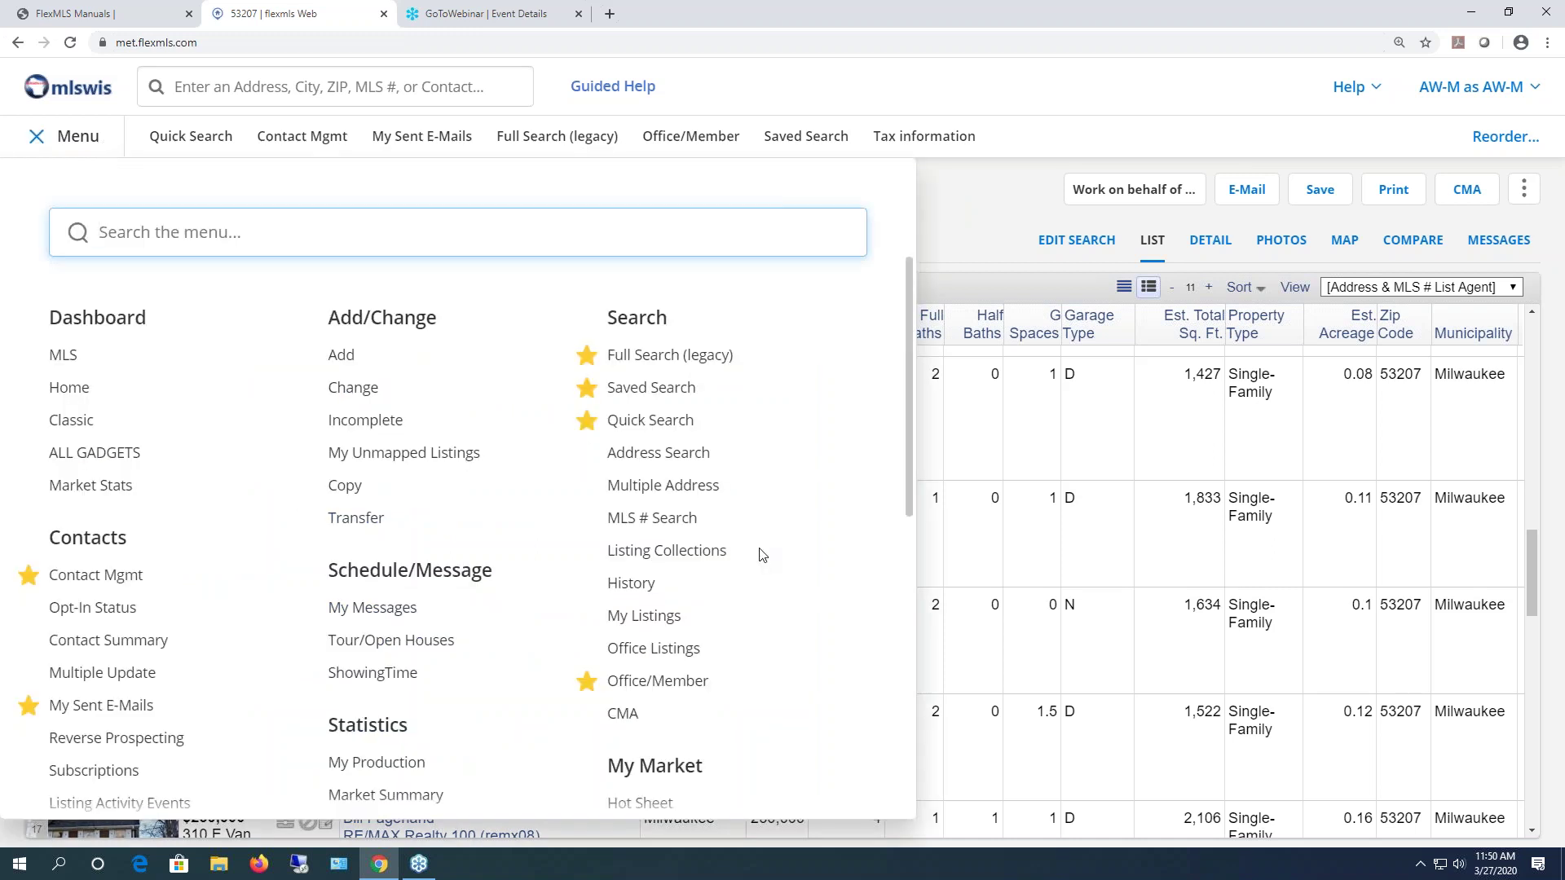
click(704, 553)
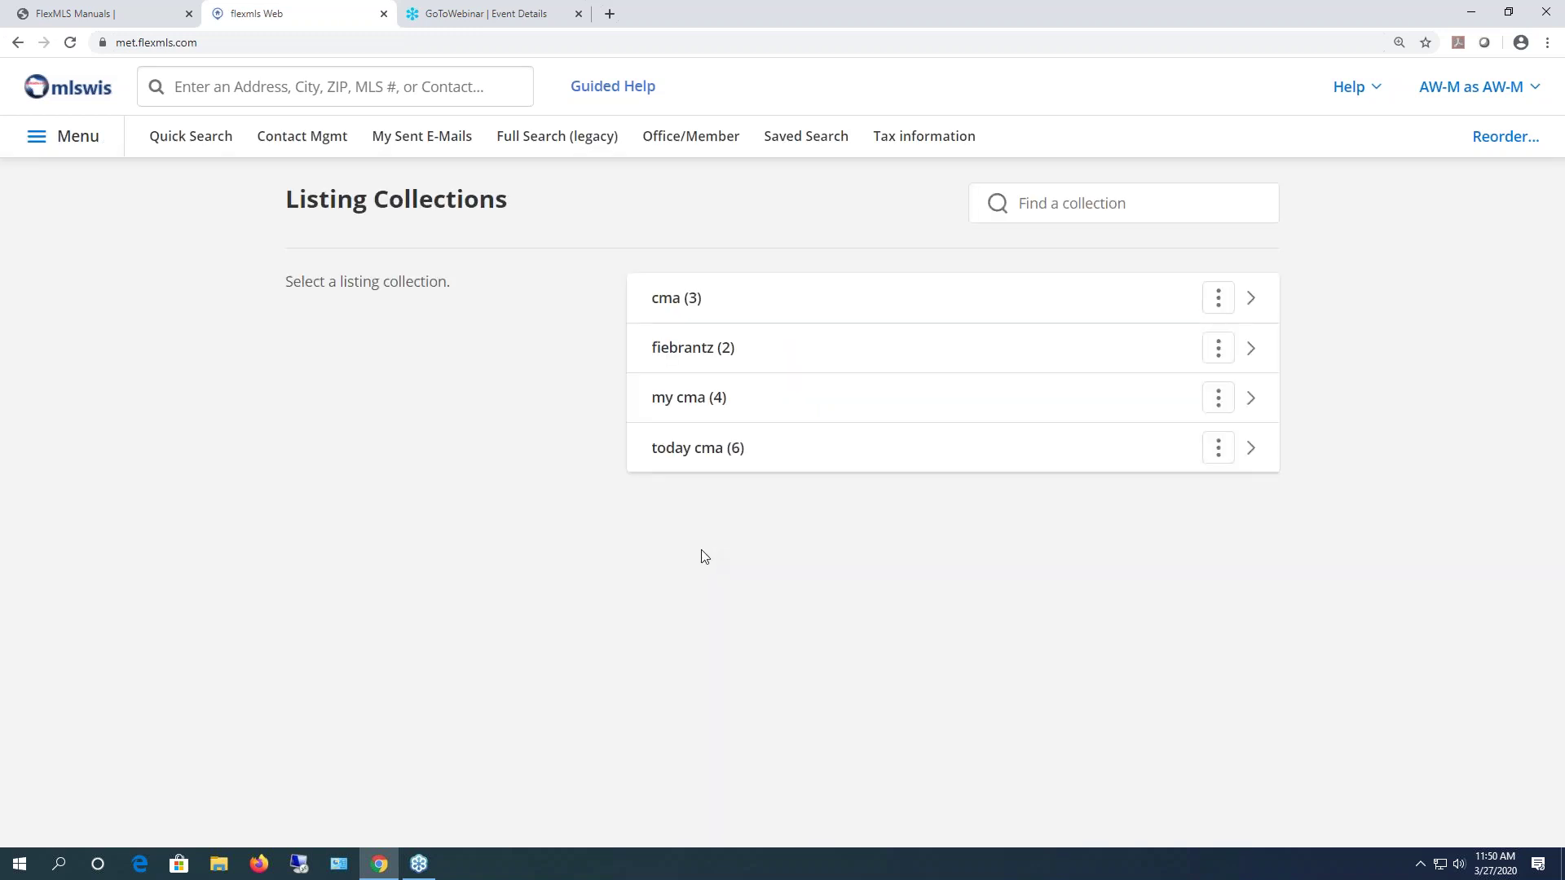
click(697, 451)
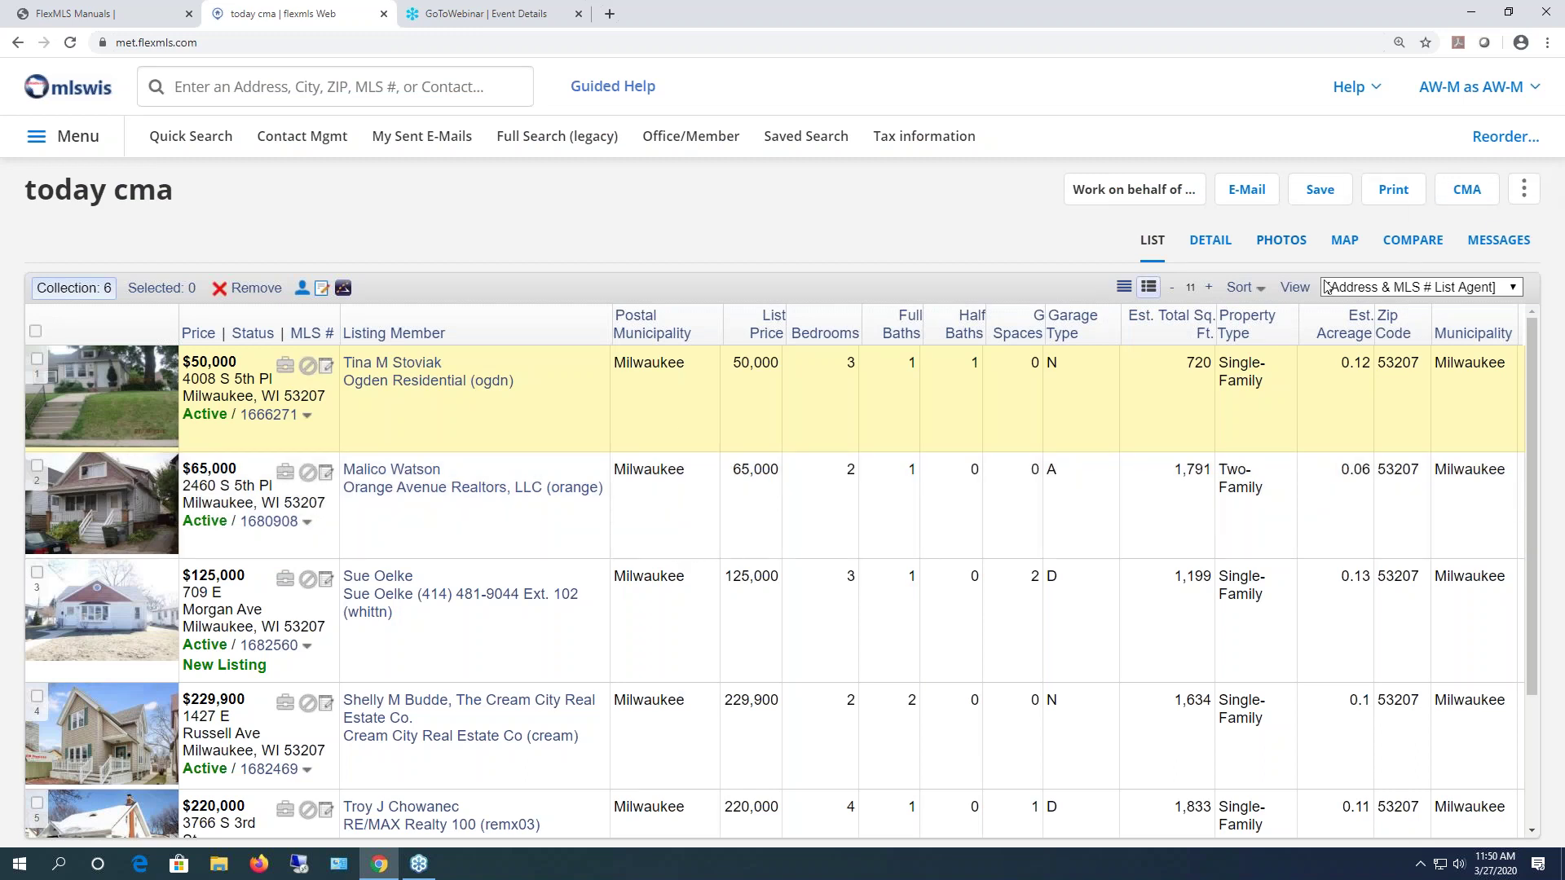
scroll(78, 519, down, 2)
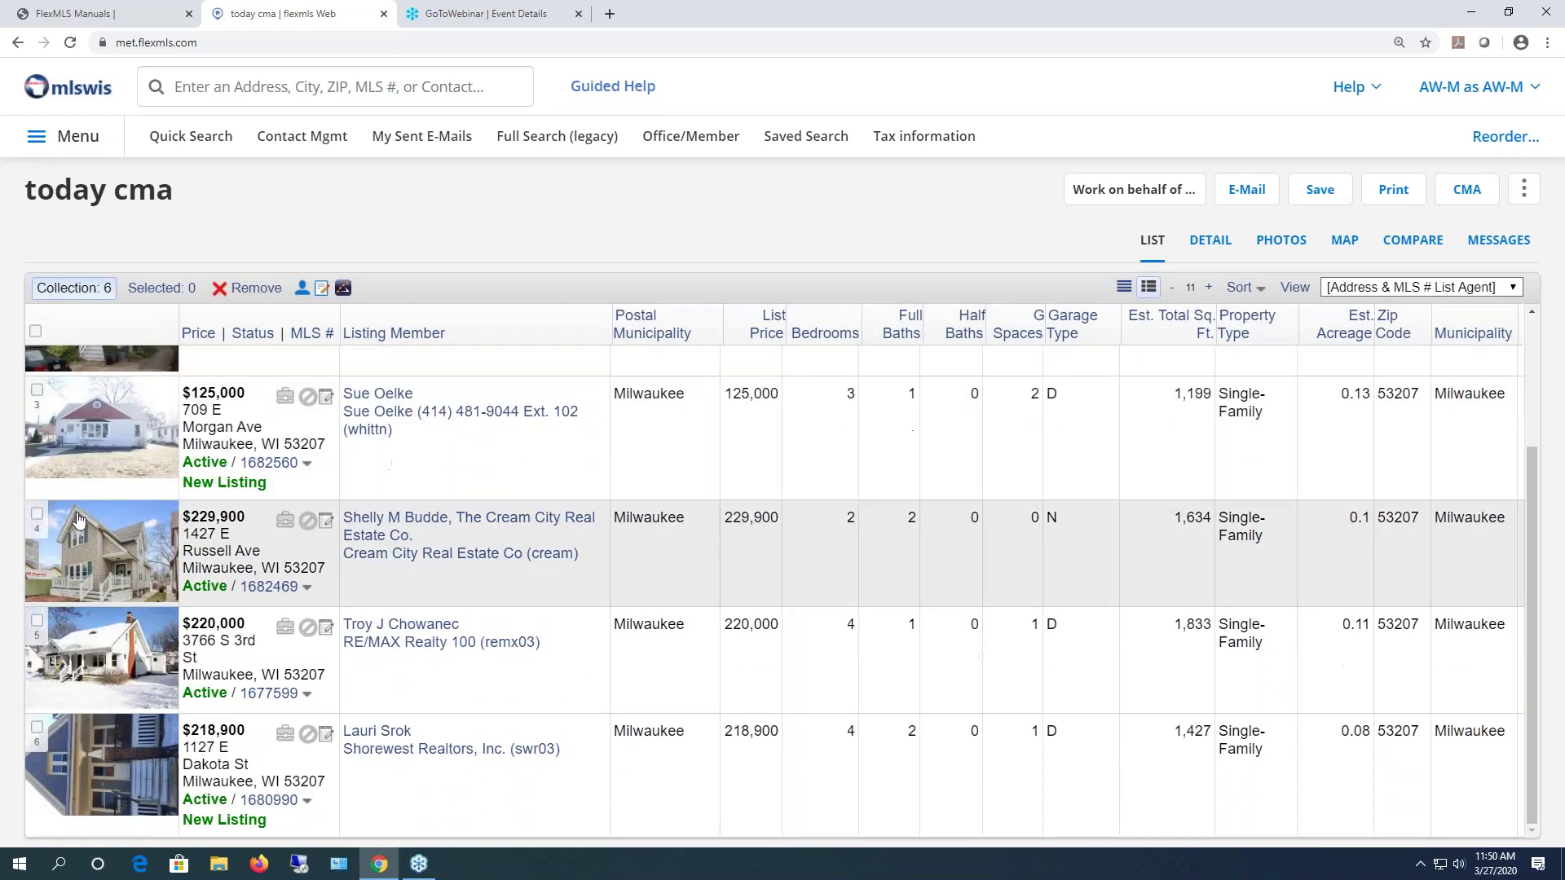
scroll(78, 520, up, 2)
scroll(57, 749, down, 2)
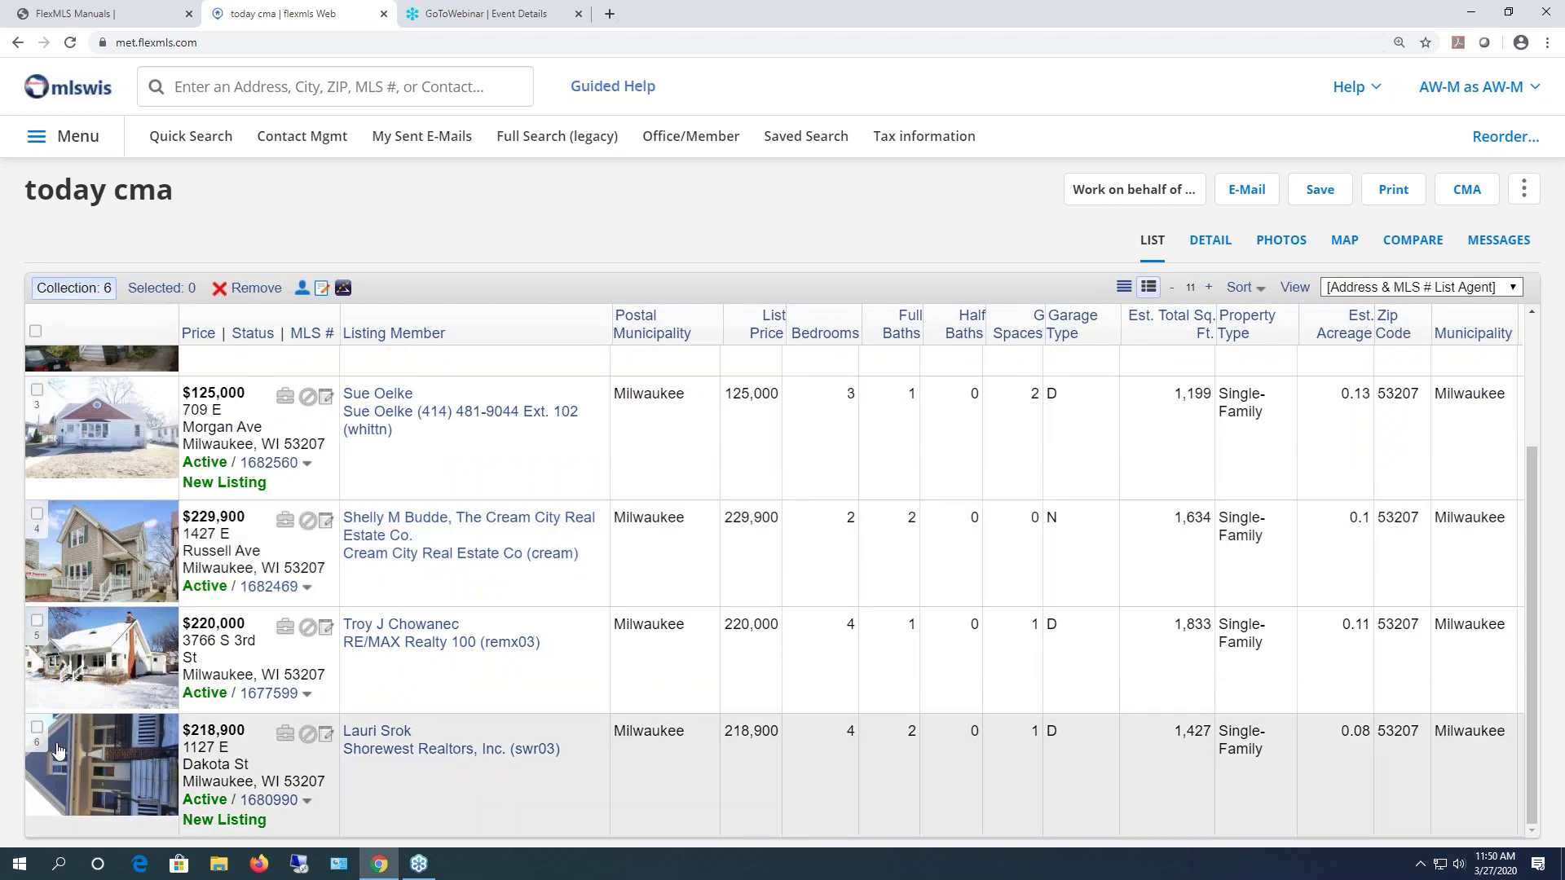
click(37, 727)
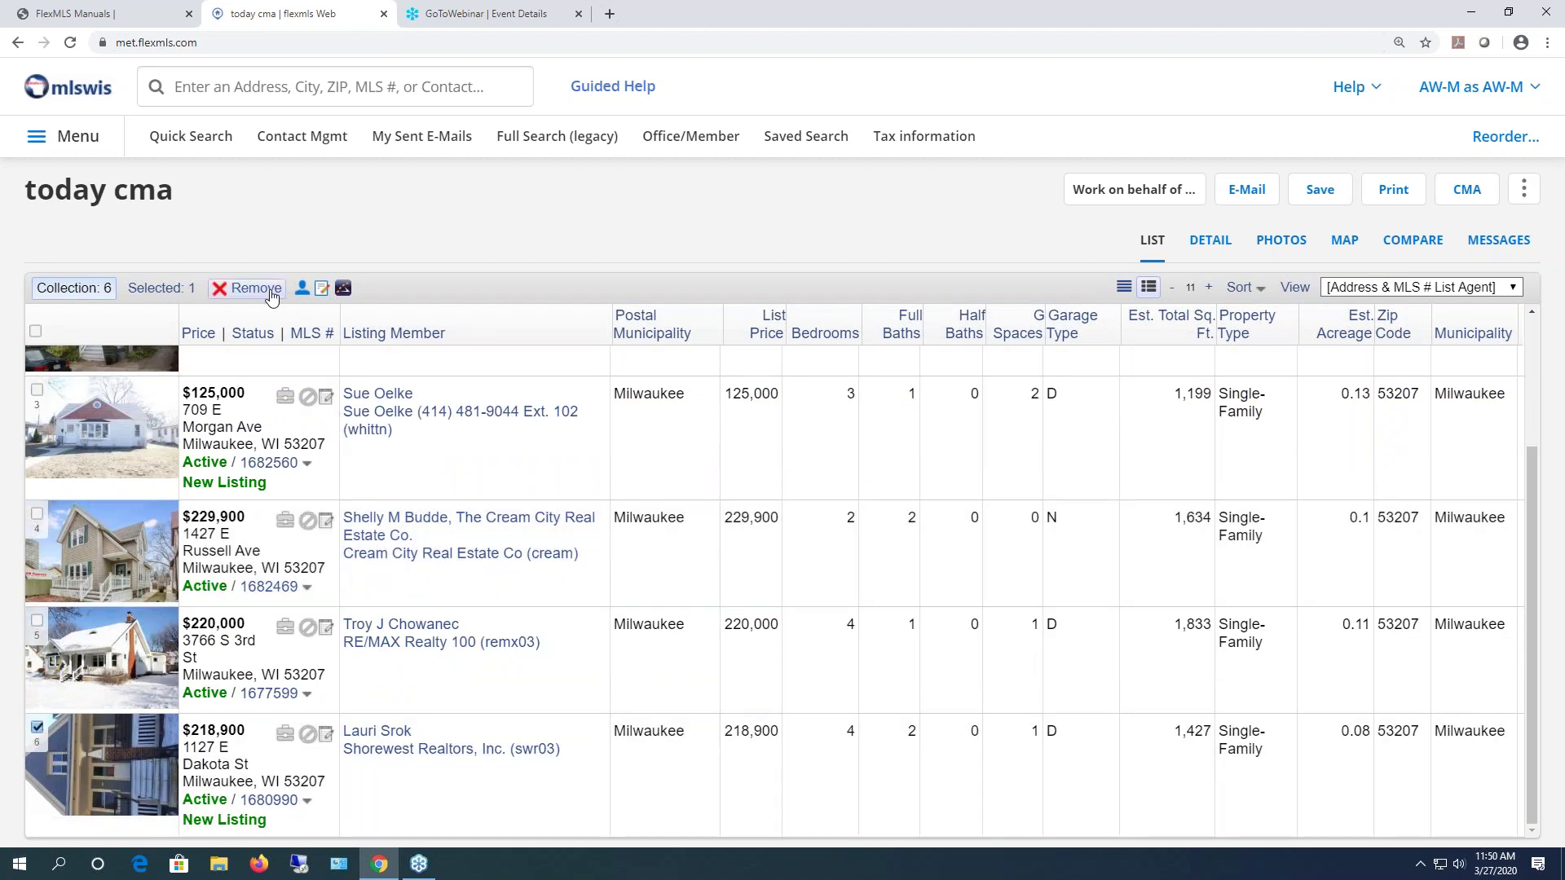
click(271, 292)
click(803, 557)
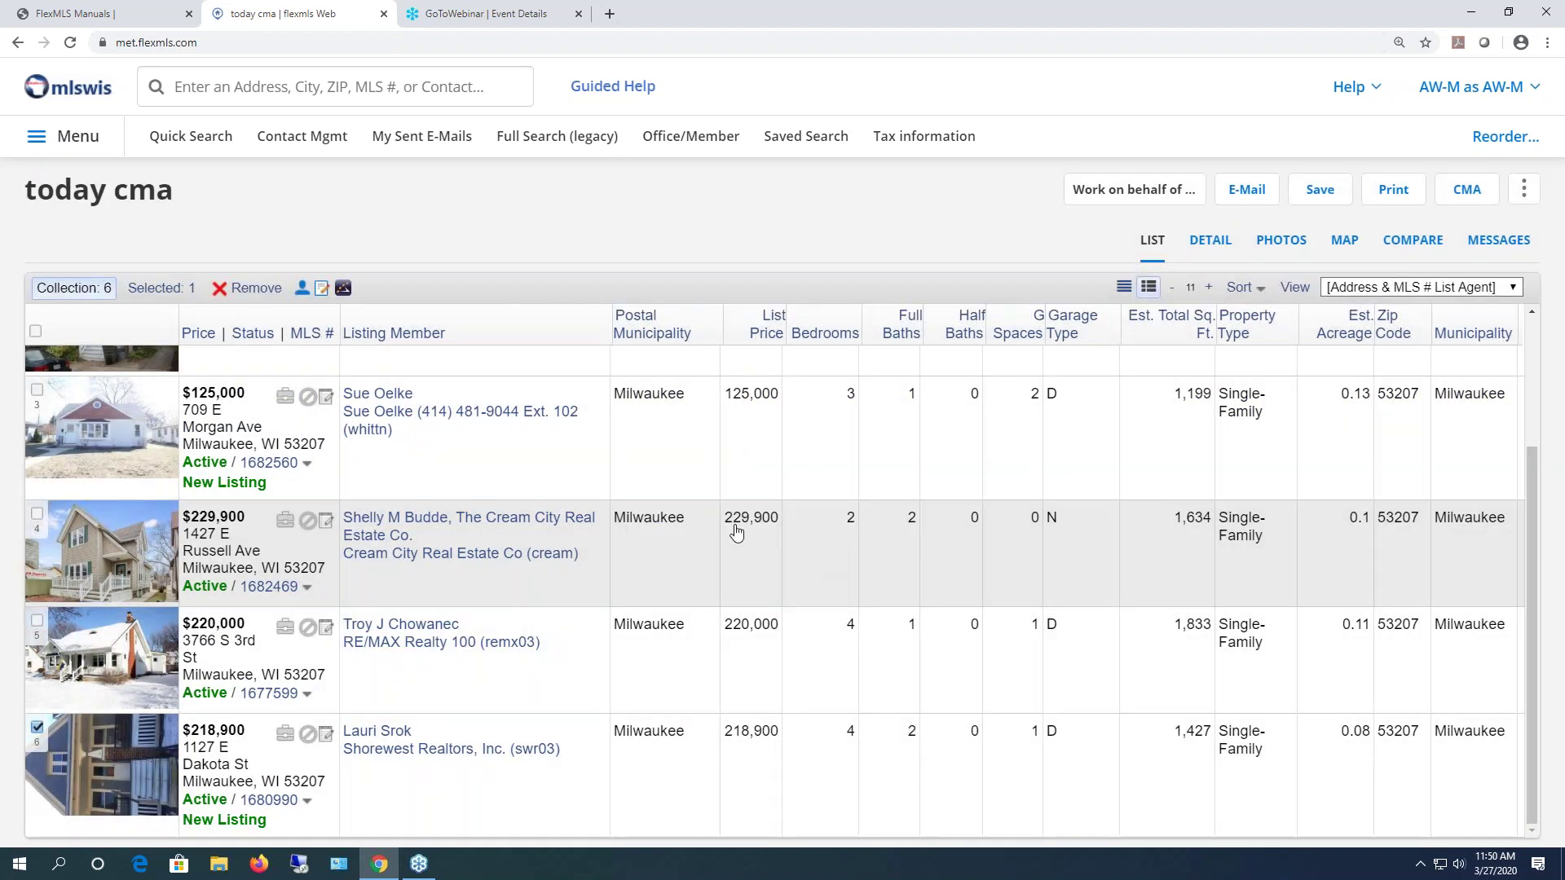
click(251, 289)
click(906, 572)
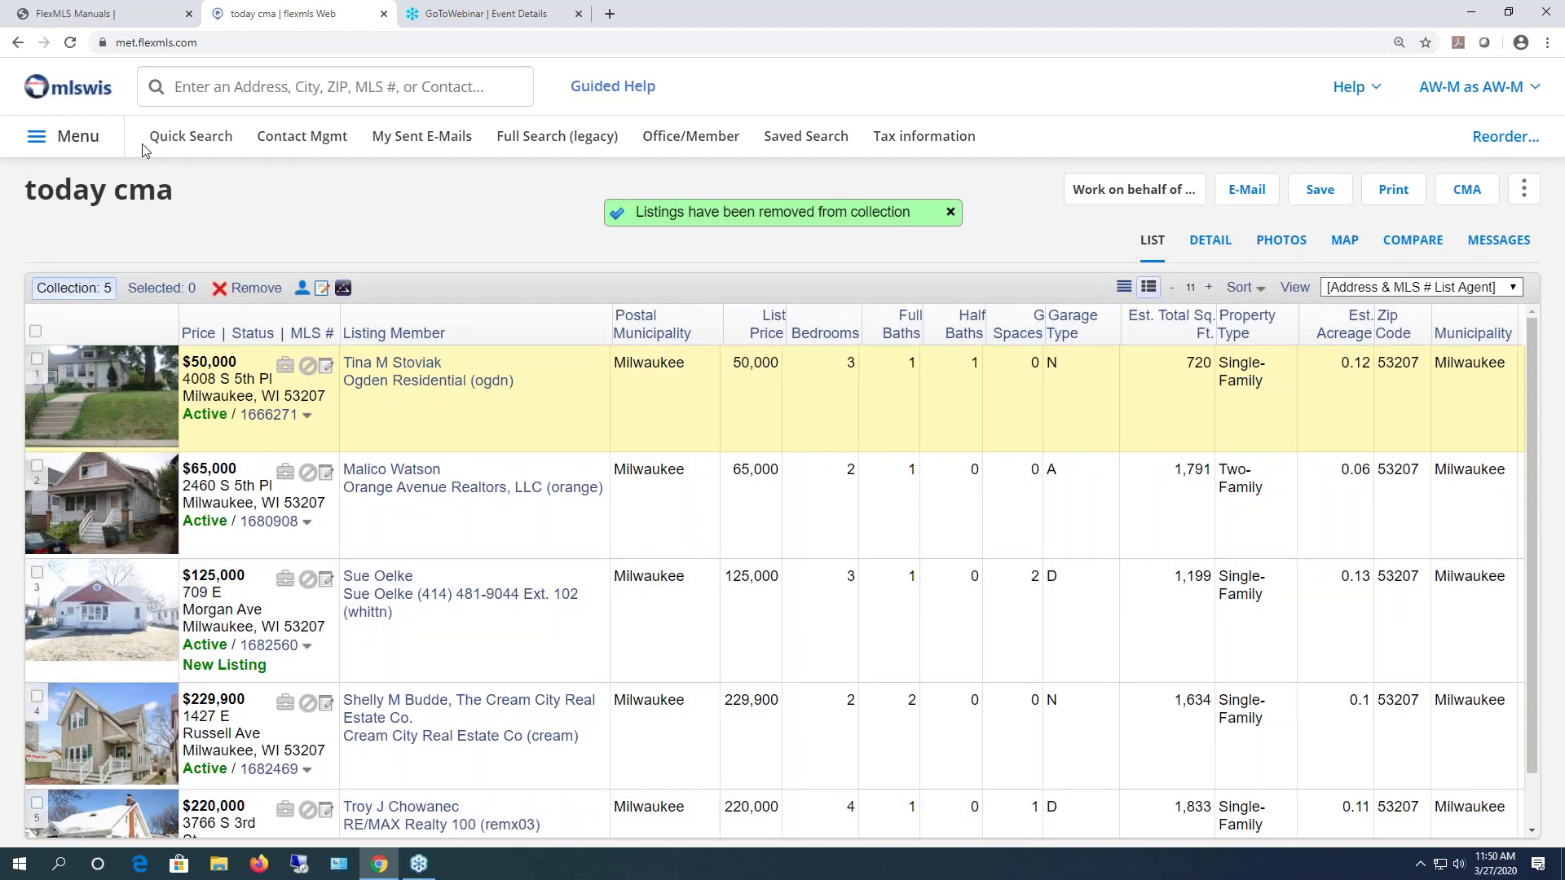
click(54, 133)
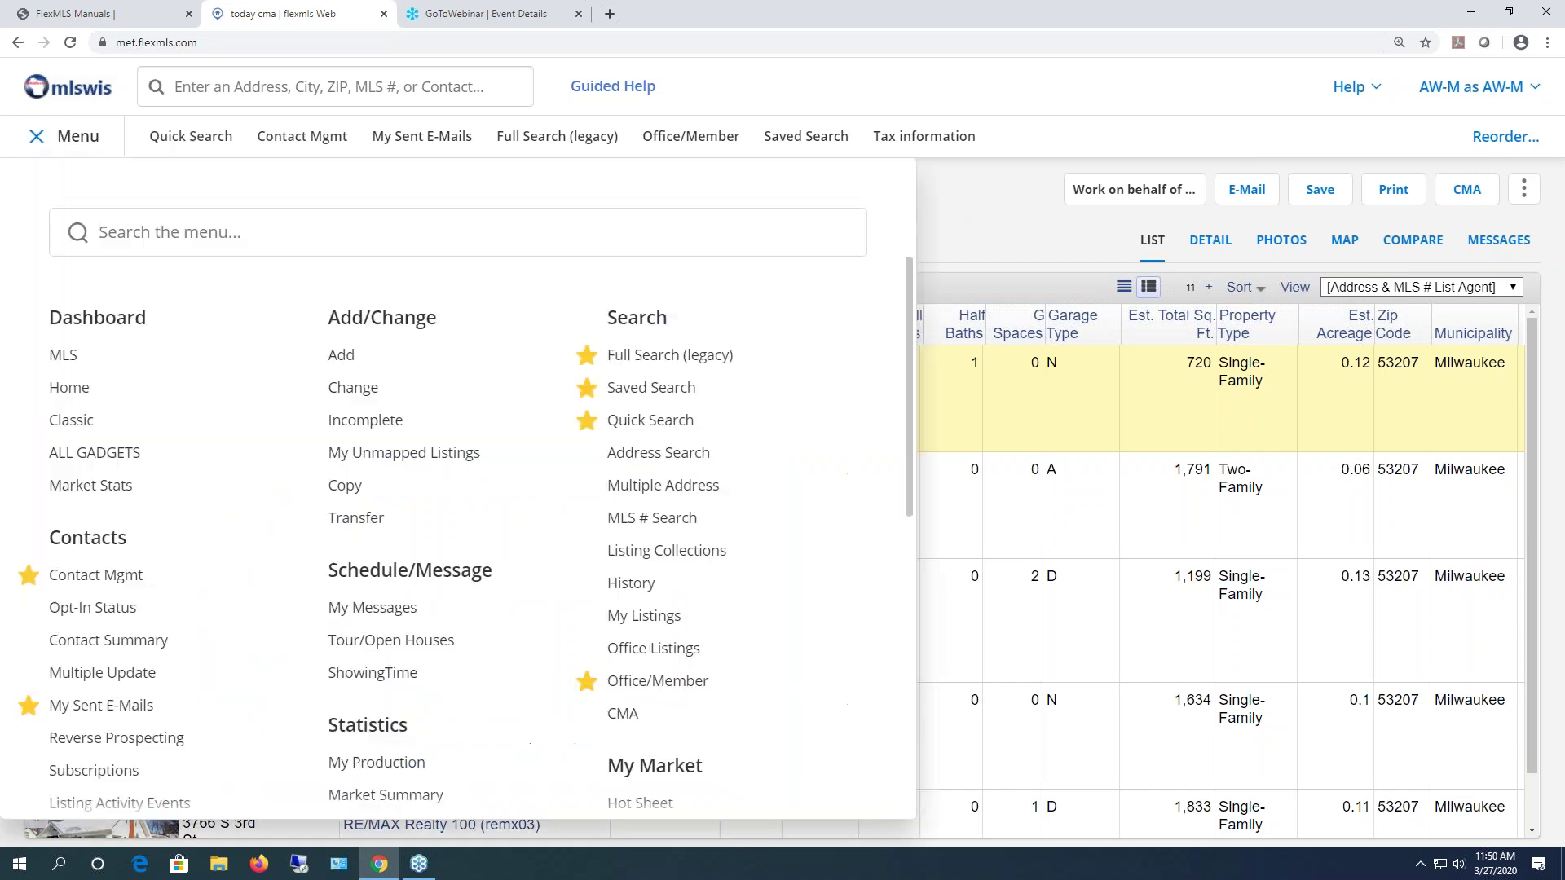
- View the details of the cma collection on the Listing Collections page
click(692, 551)
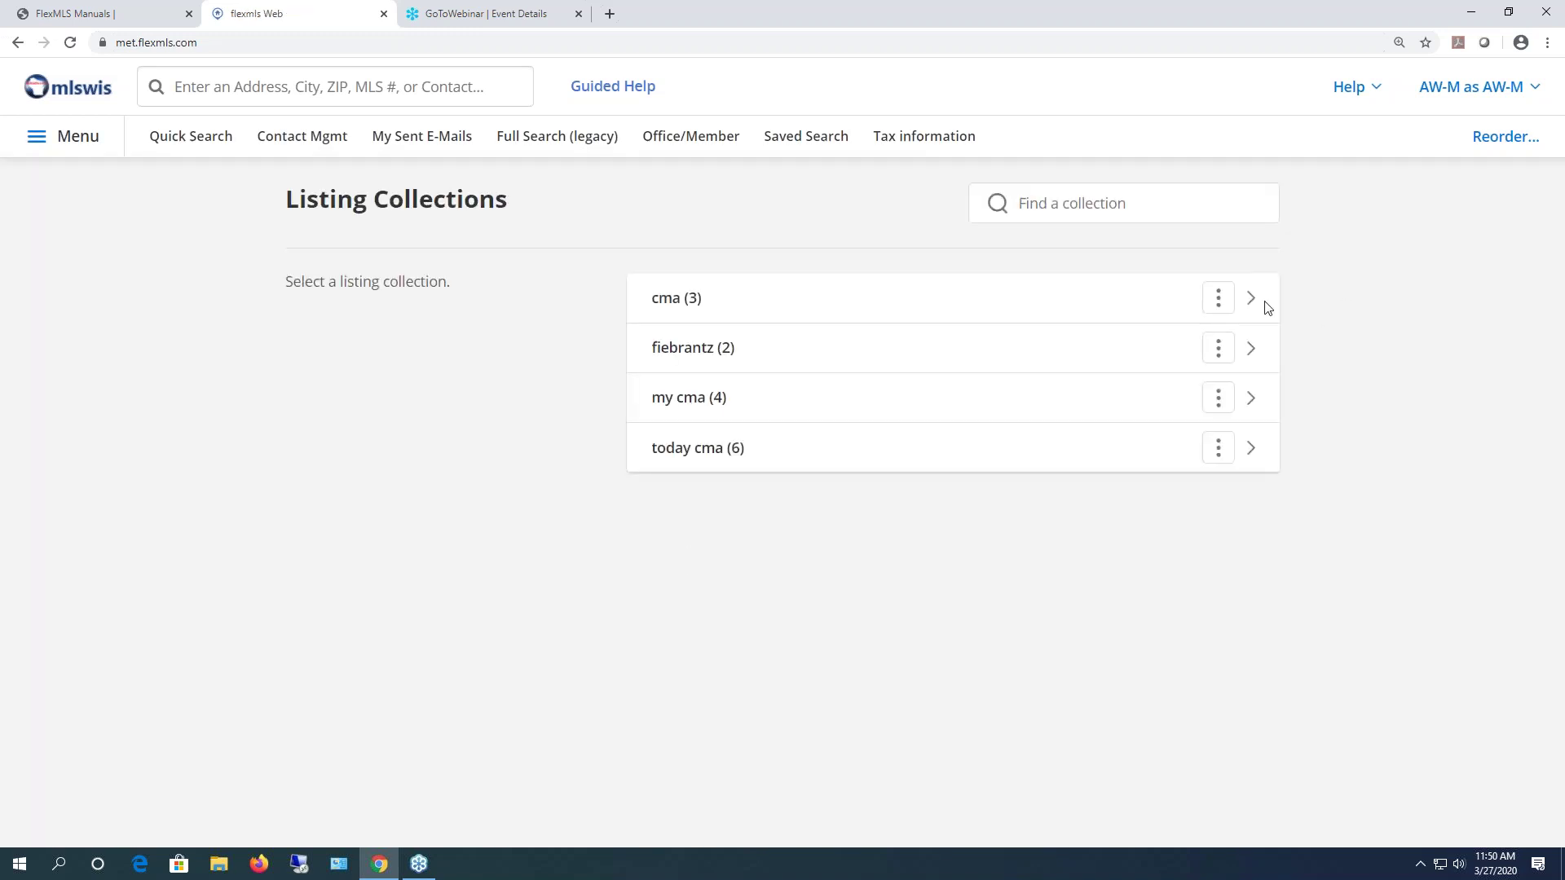
click(1217, 301)
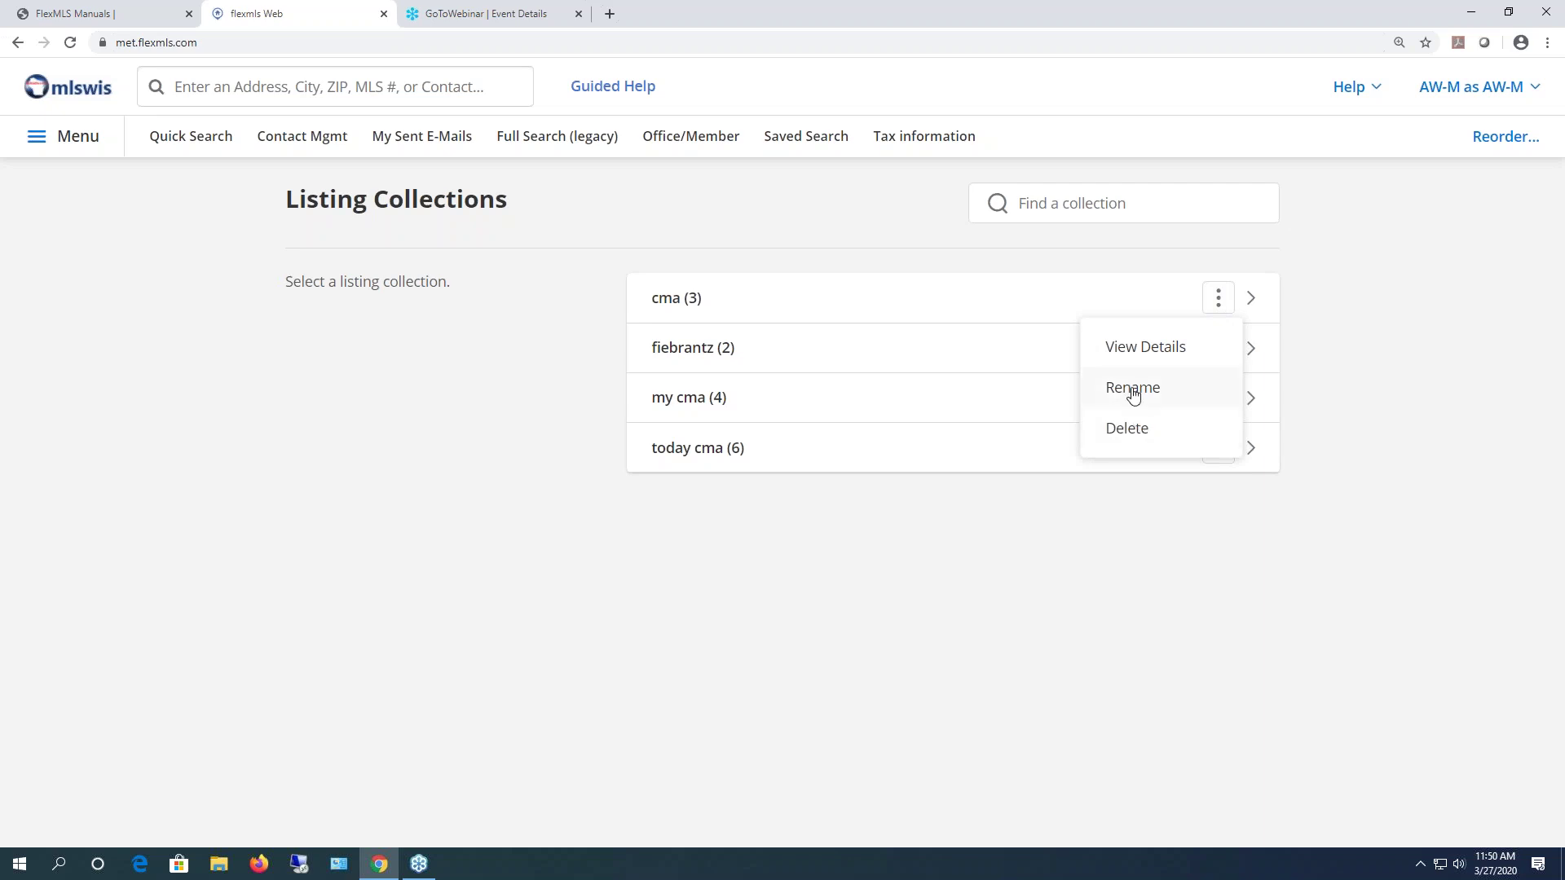
click(1131, 348)
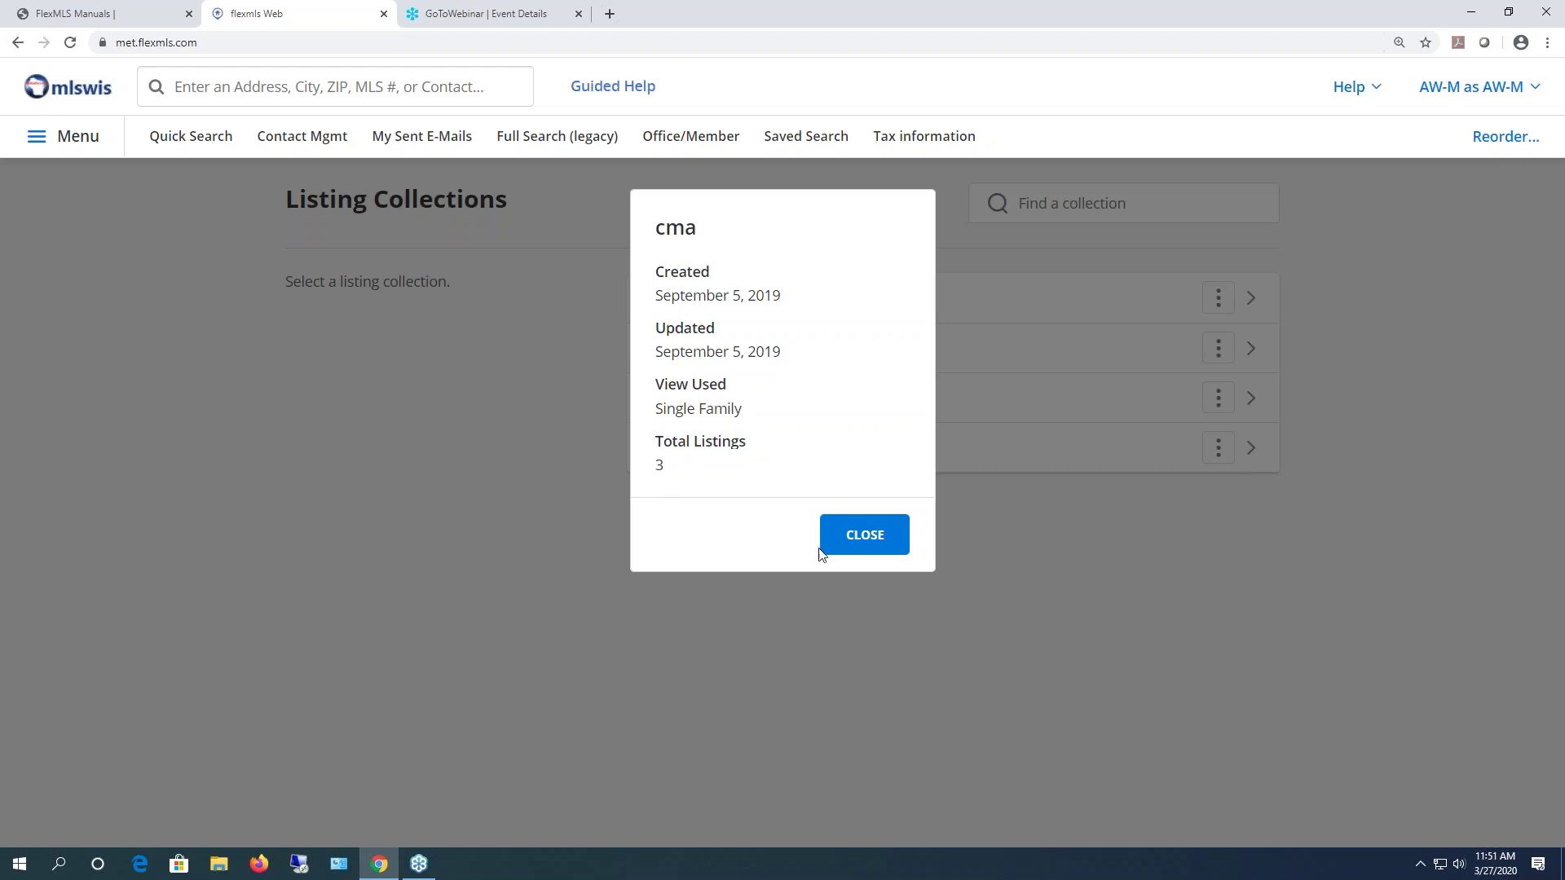
click(856, 549)
- Delete the 'today cma' collection and confirm
click(1217, 450)
click(1133, 579)
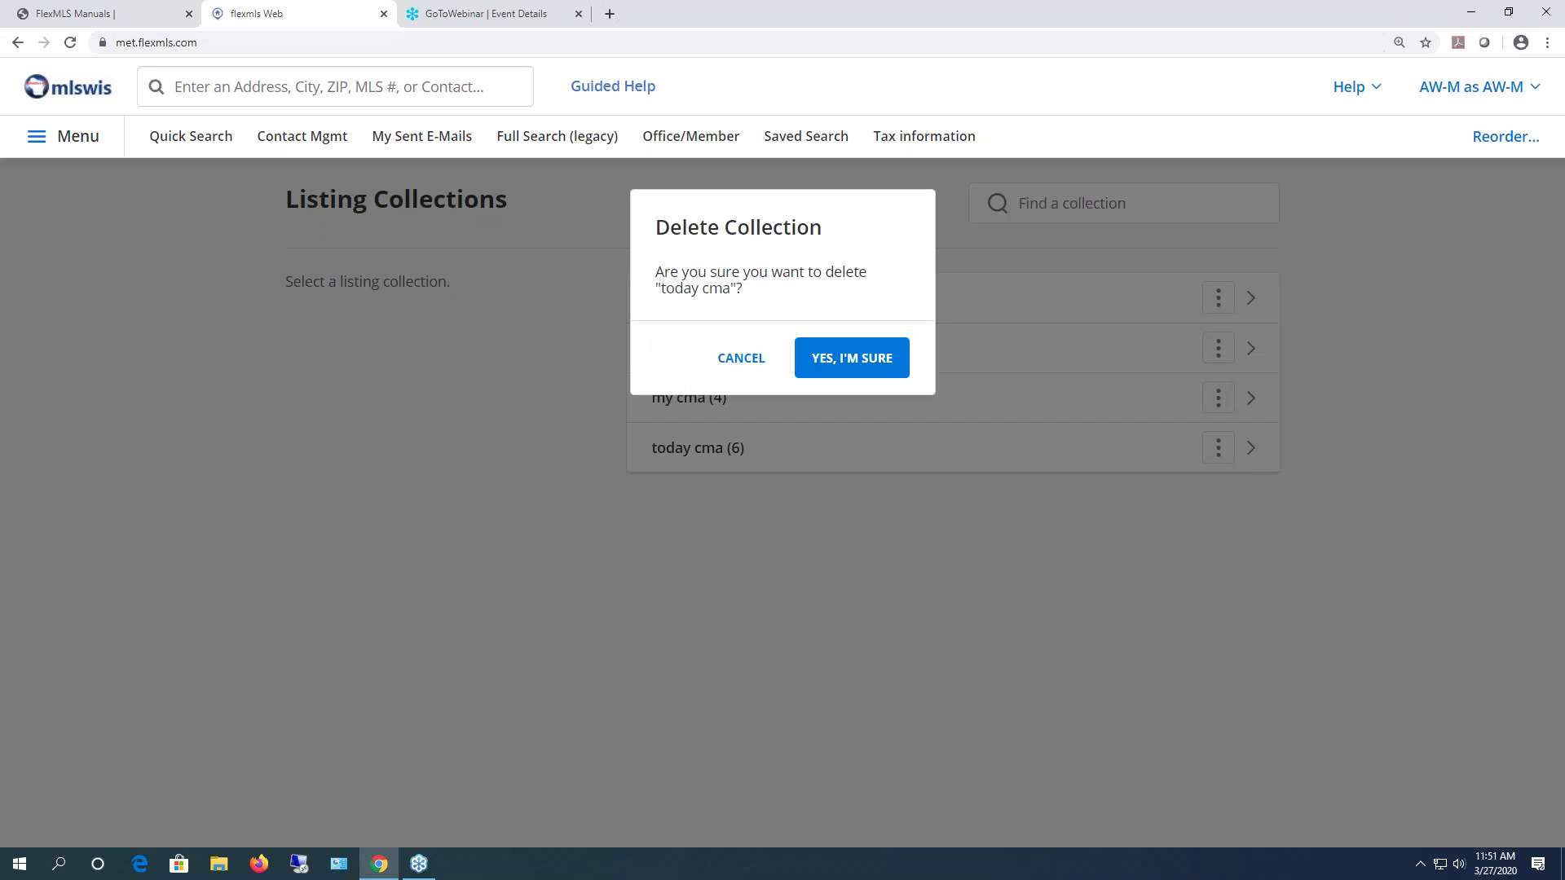
click(868, 346)
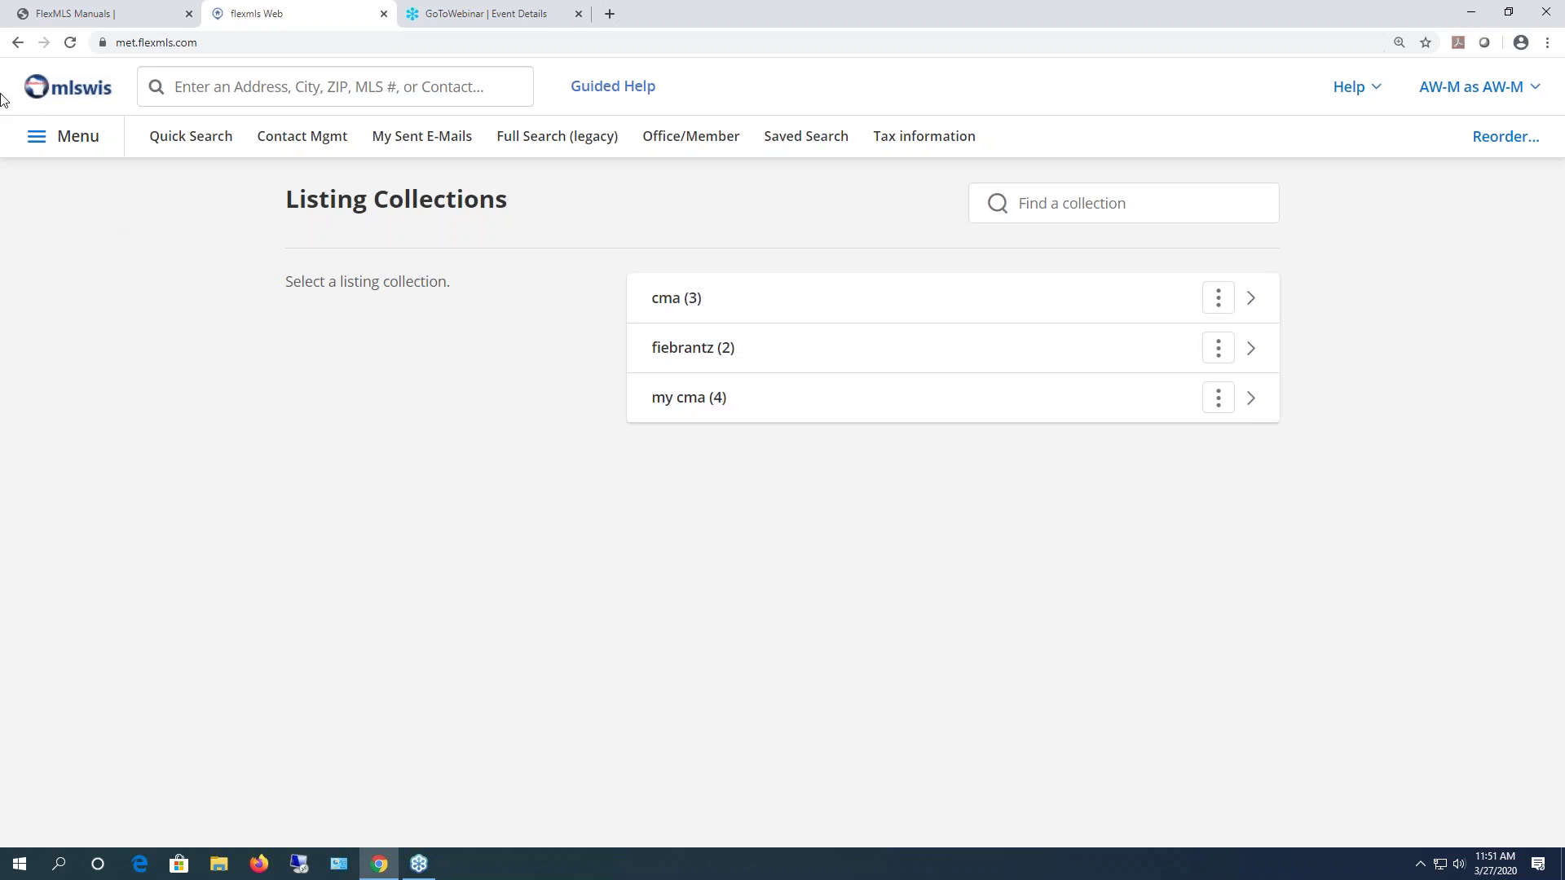
- Enter MLS number 1682124 in the MLS # Search form with Metro MLS data sharing
click(70, 137)
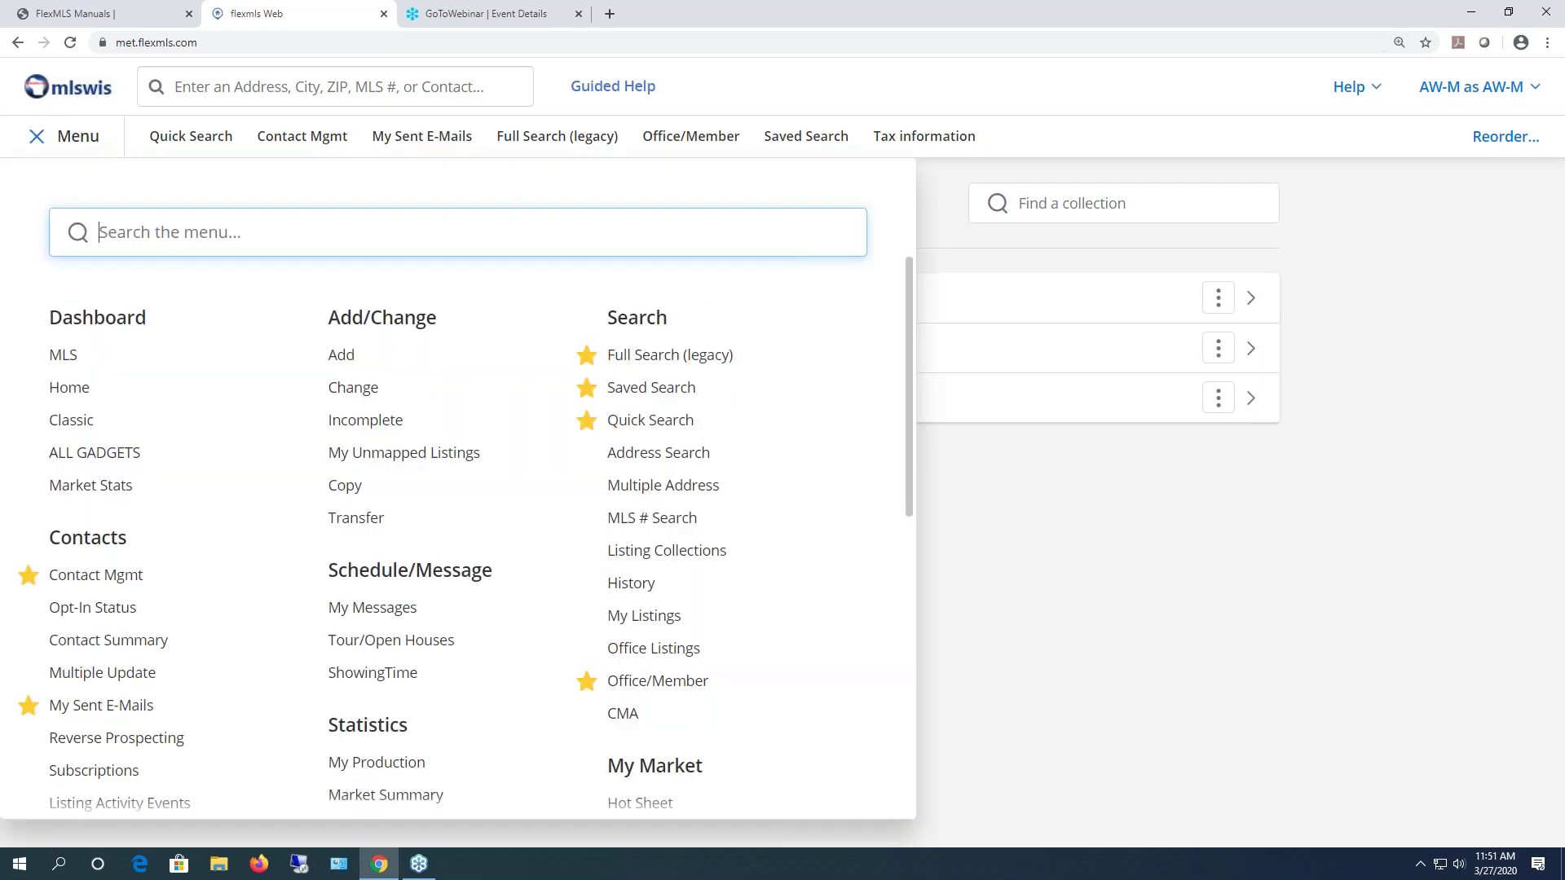
click(676, 519)
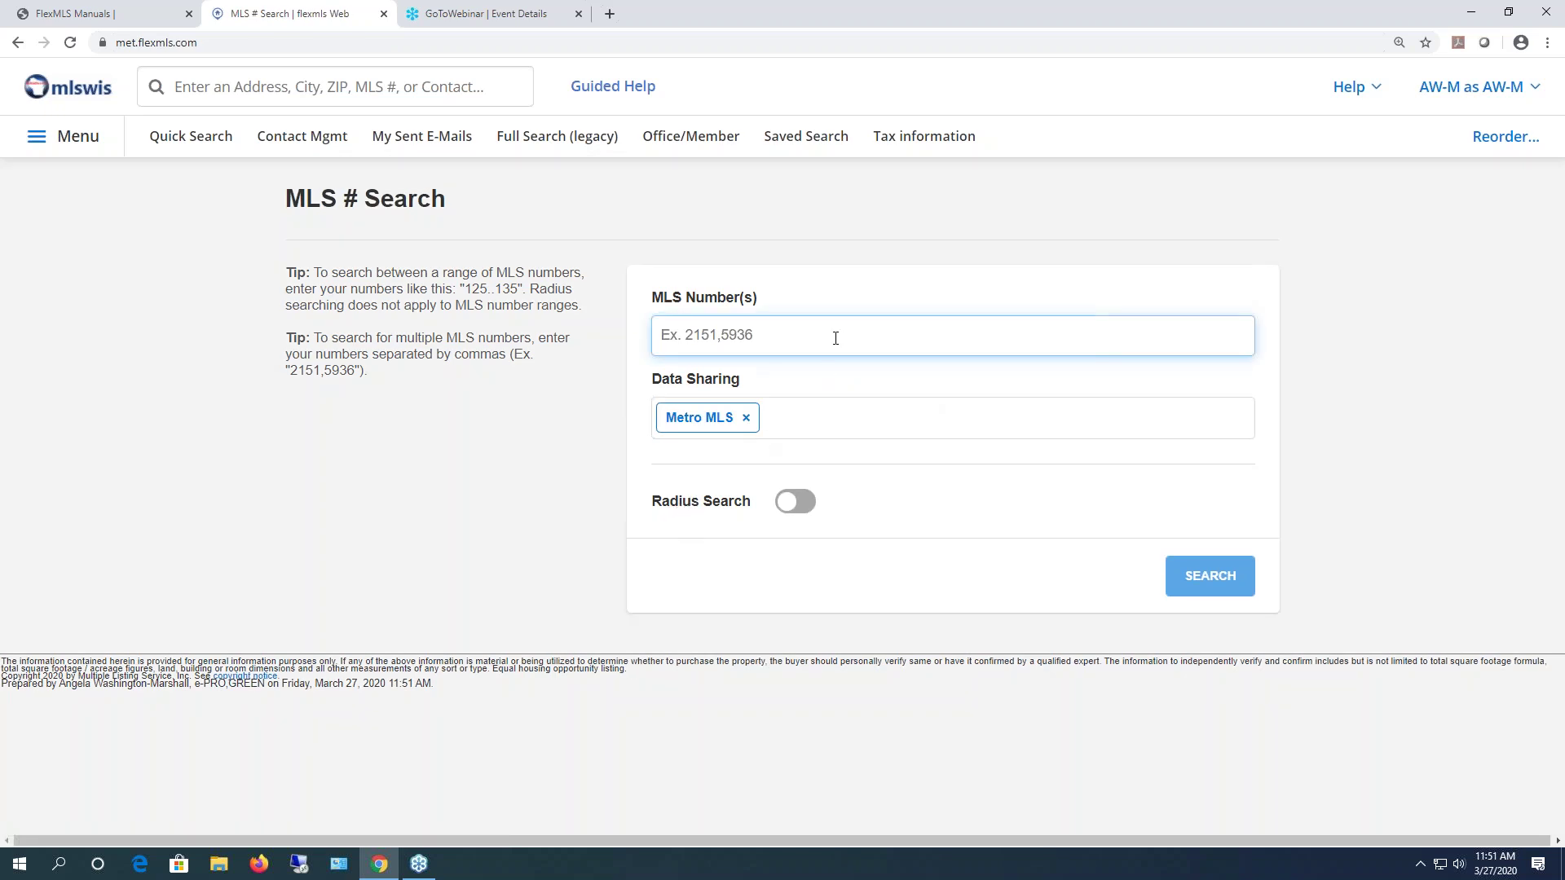
text(1682124)
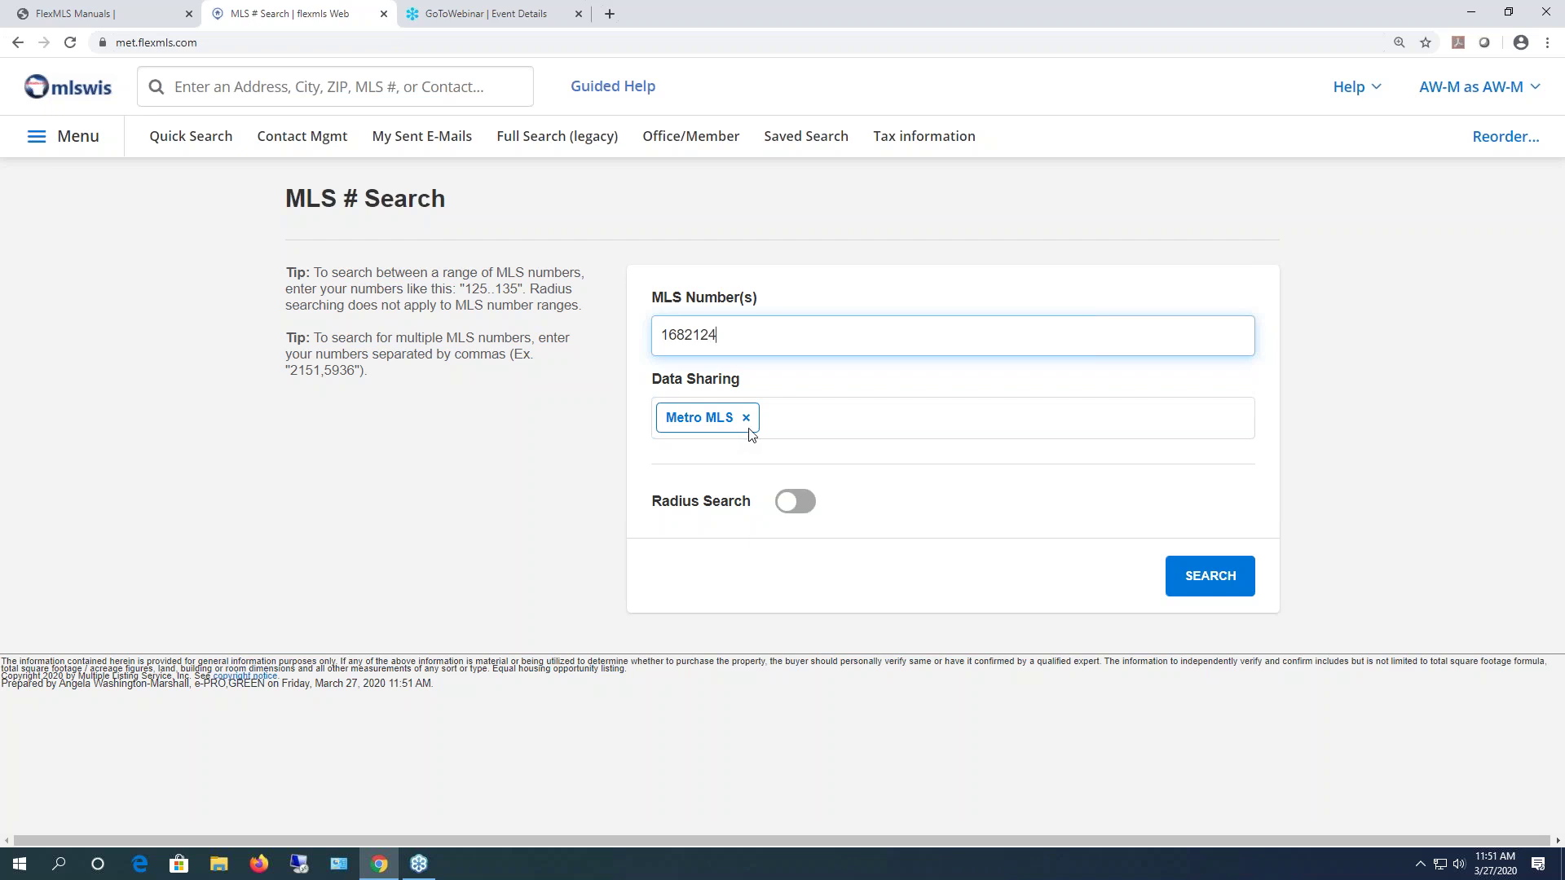
click(807, 425)
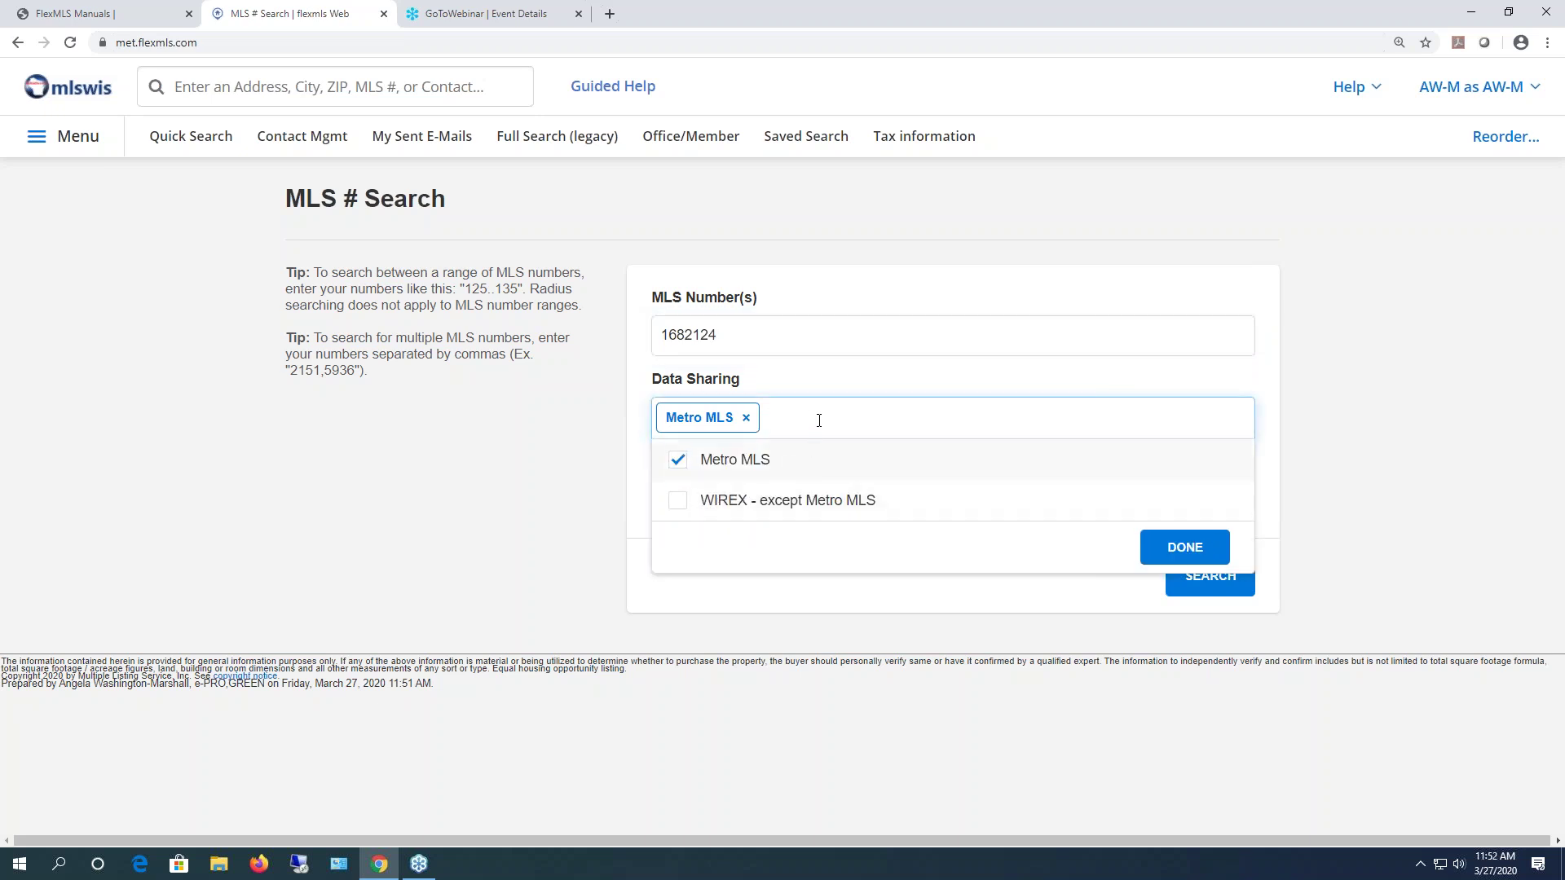
click(807, 421)
click(1226, 580)
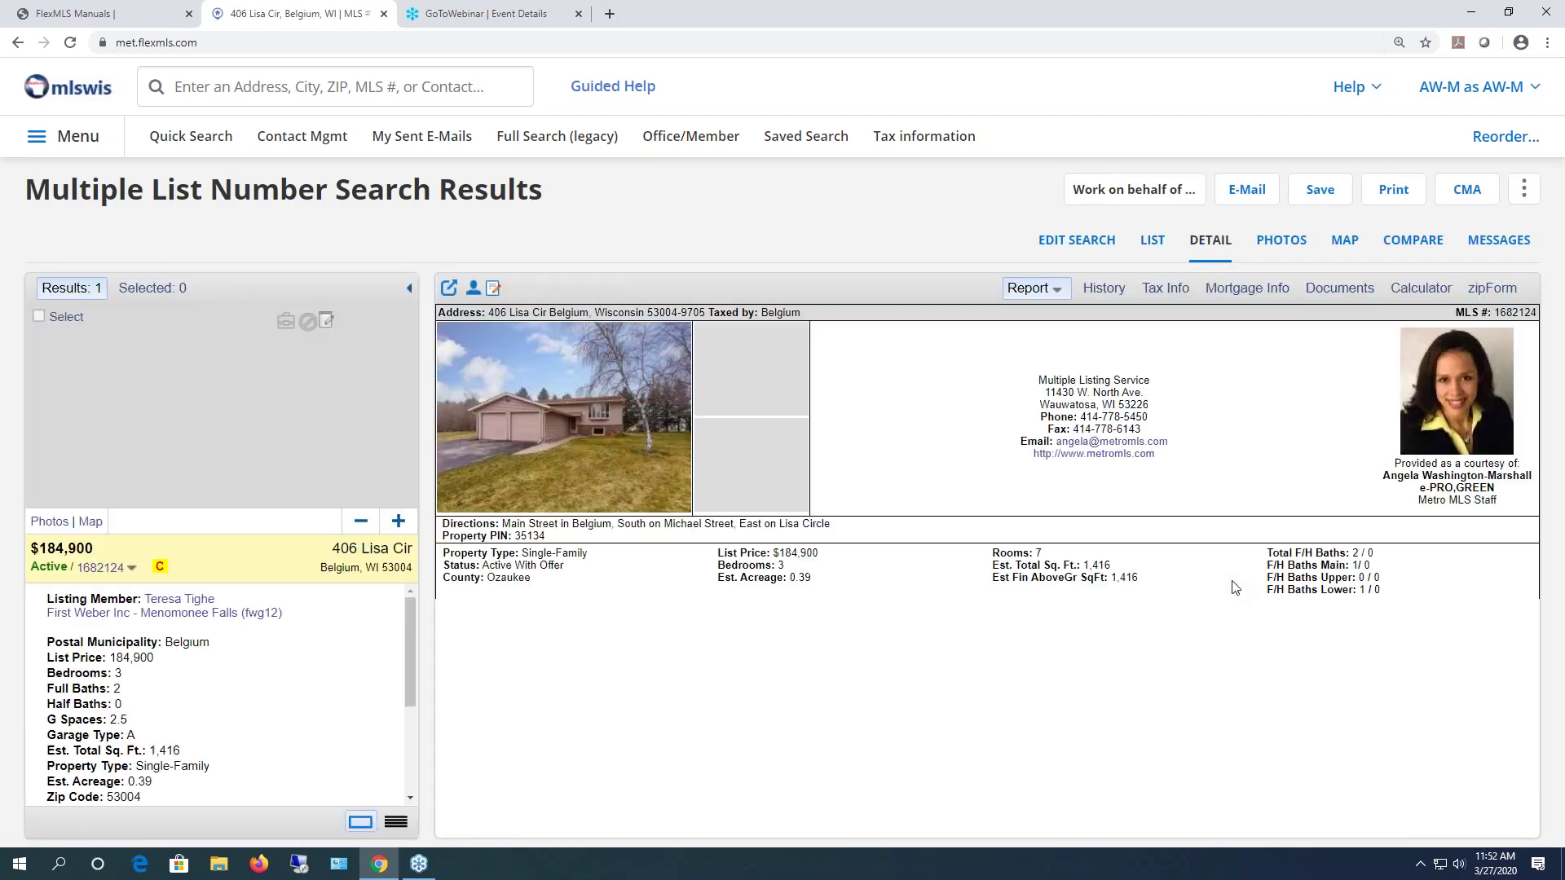
scroll(927, 683, down, 5)
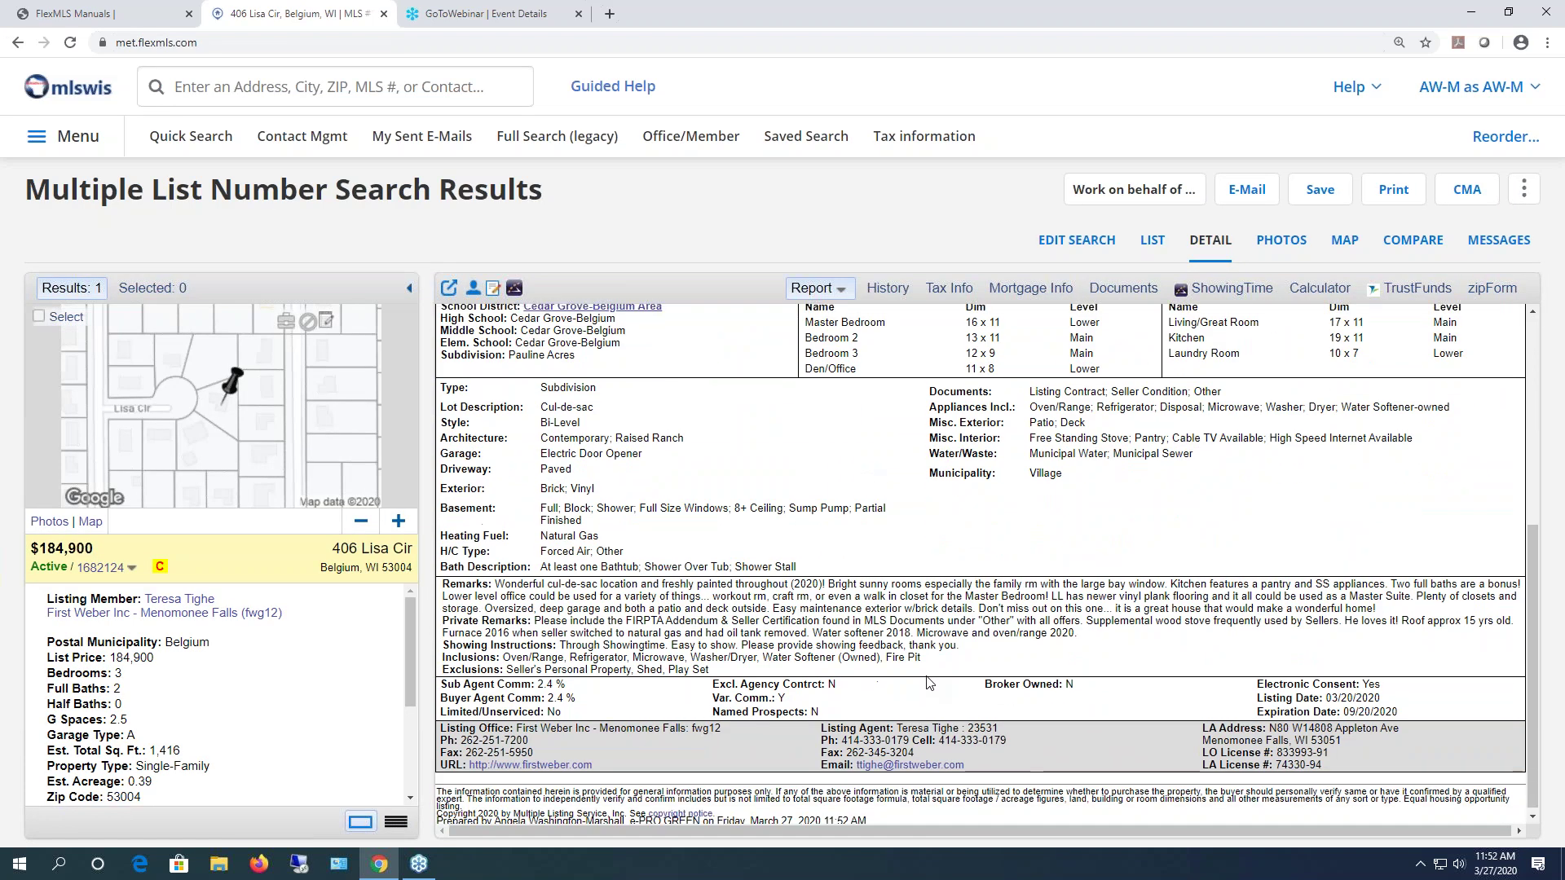
scroll(927, 683, up, 5)
scroll(927, 682, up, 1)
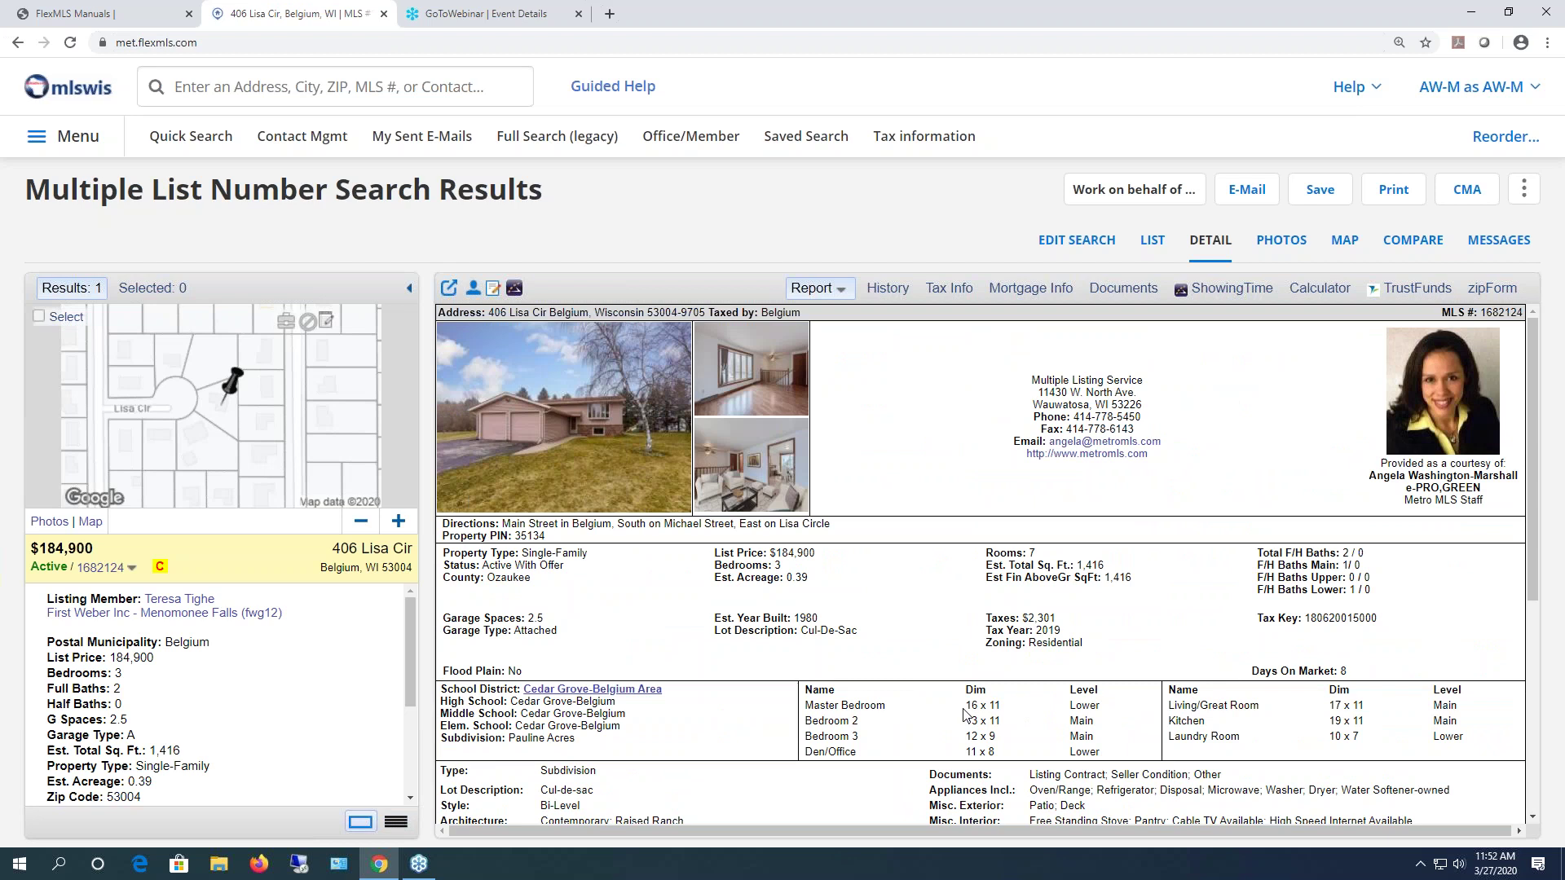
click(16, 44)
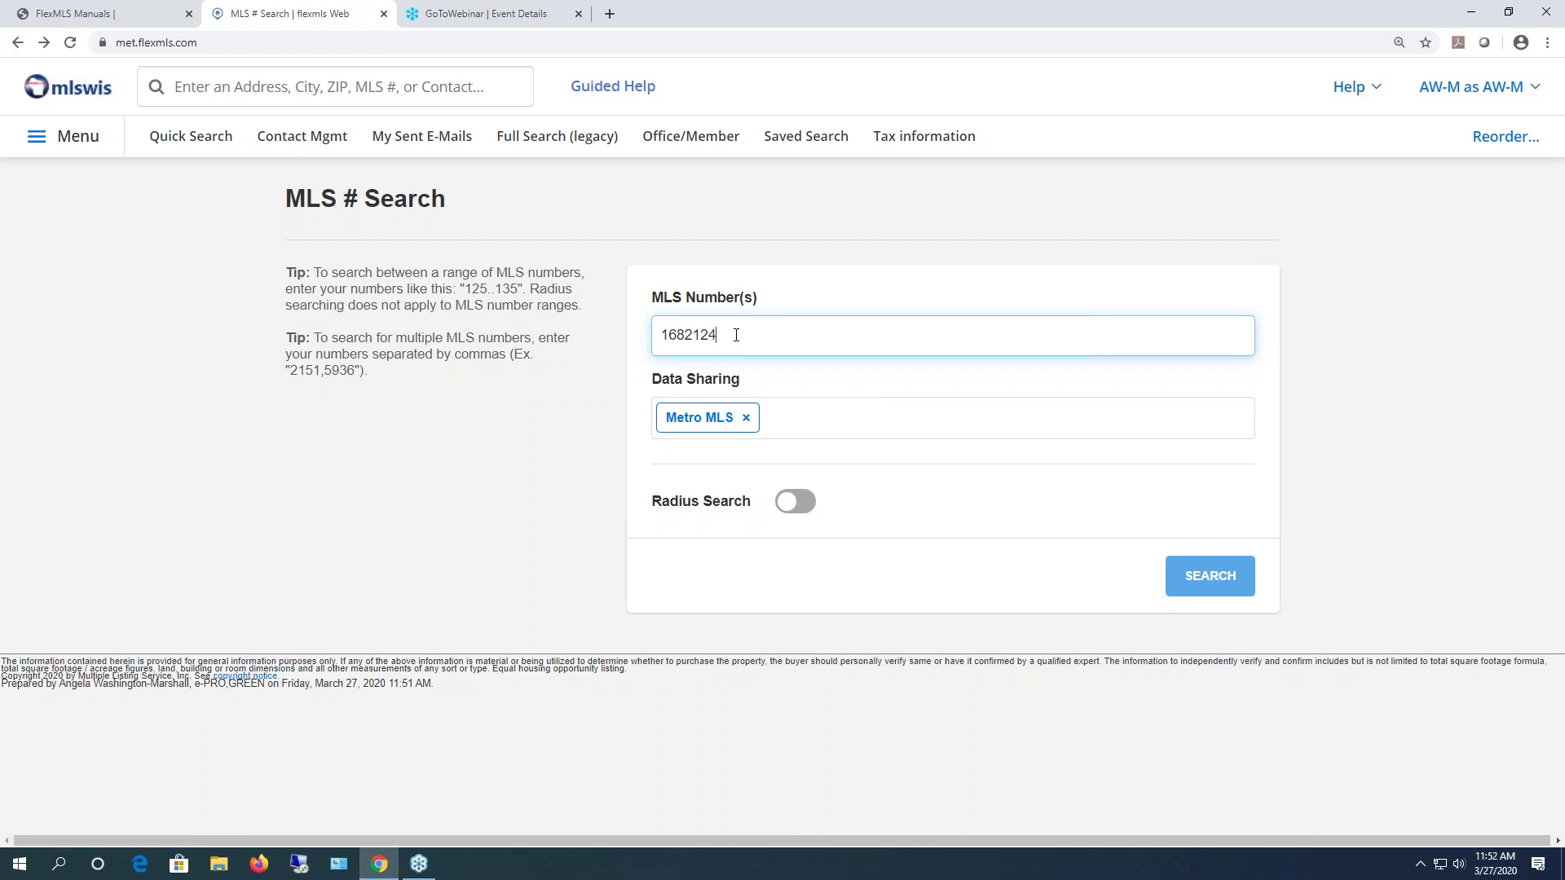
- Search MLS numbers 1682124, 1682111 and 1675232 together, returning three listings
text(,)
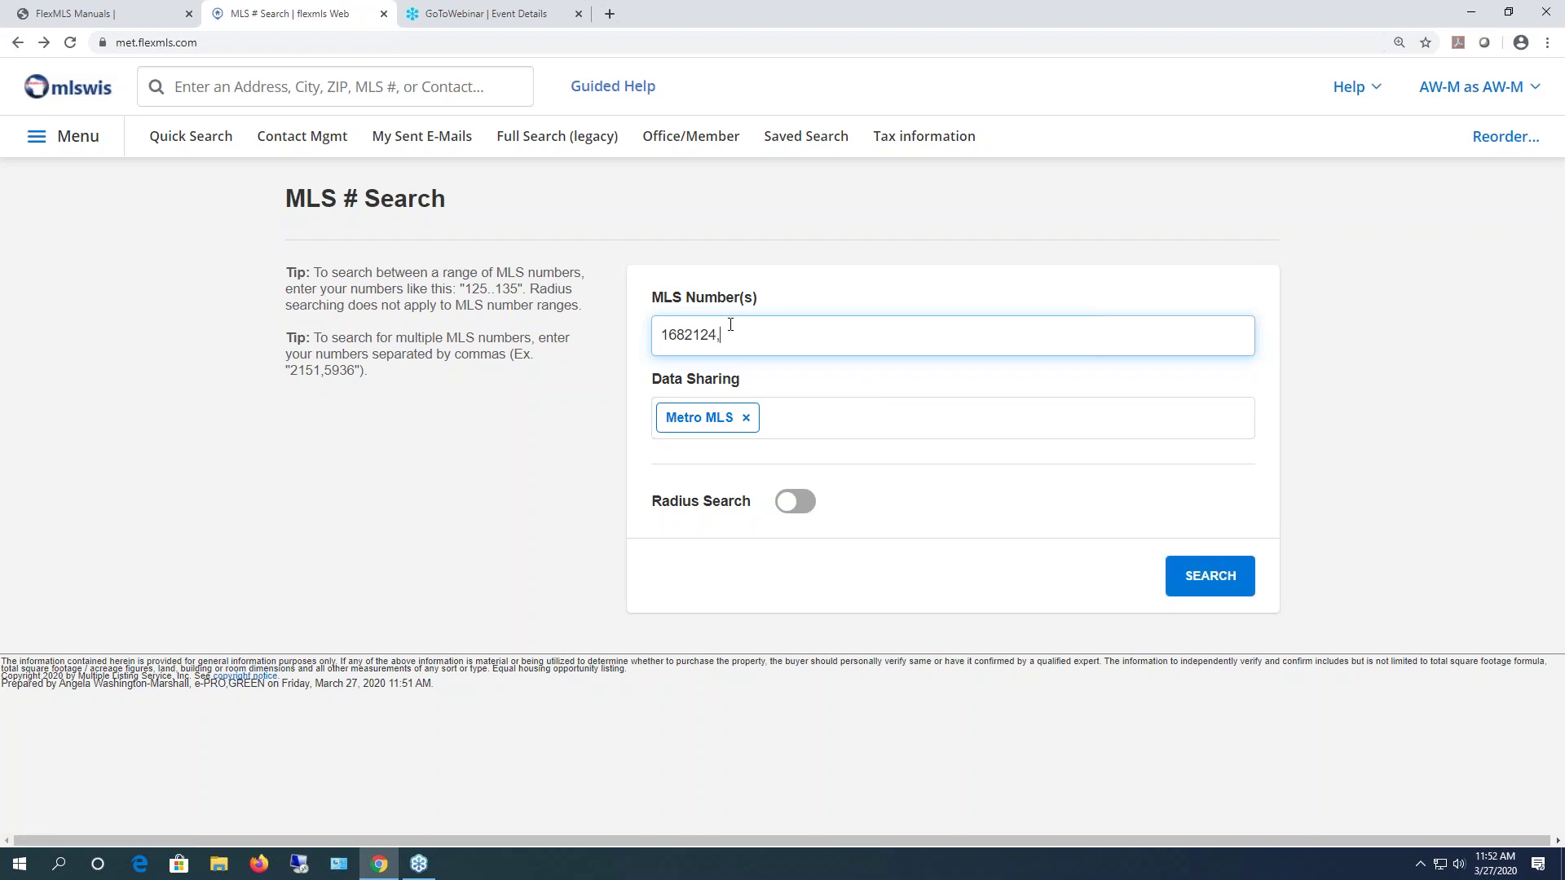
text(1682022,1680124)
key(BackSpace)
key(BackSpace)
key(BackSpace)
key(BackSpace)
key(BackSpace)
key(BackSpace)
key(BackSpace)
key(BackSpace)
key(BackSpace)
key(BackSpace)
key(BackSpace)
key(BackSpace)
key(BackSpace)
key(BackSpace)
key(BackSpace)
key(BackSpace)
text(1682022 1680104)
key(BackSpace)
key(BackSpace)
key(BackSpace)
key(BackSpace)
key(BackSpace)
key(BackSpace)
key(BackSpace)
key(BackSpace)
key(BackSpace)
key(BackSpace)
key(BackSpace)
key(BackSpace)
text(1682111 1675232)
click(1213, 584)
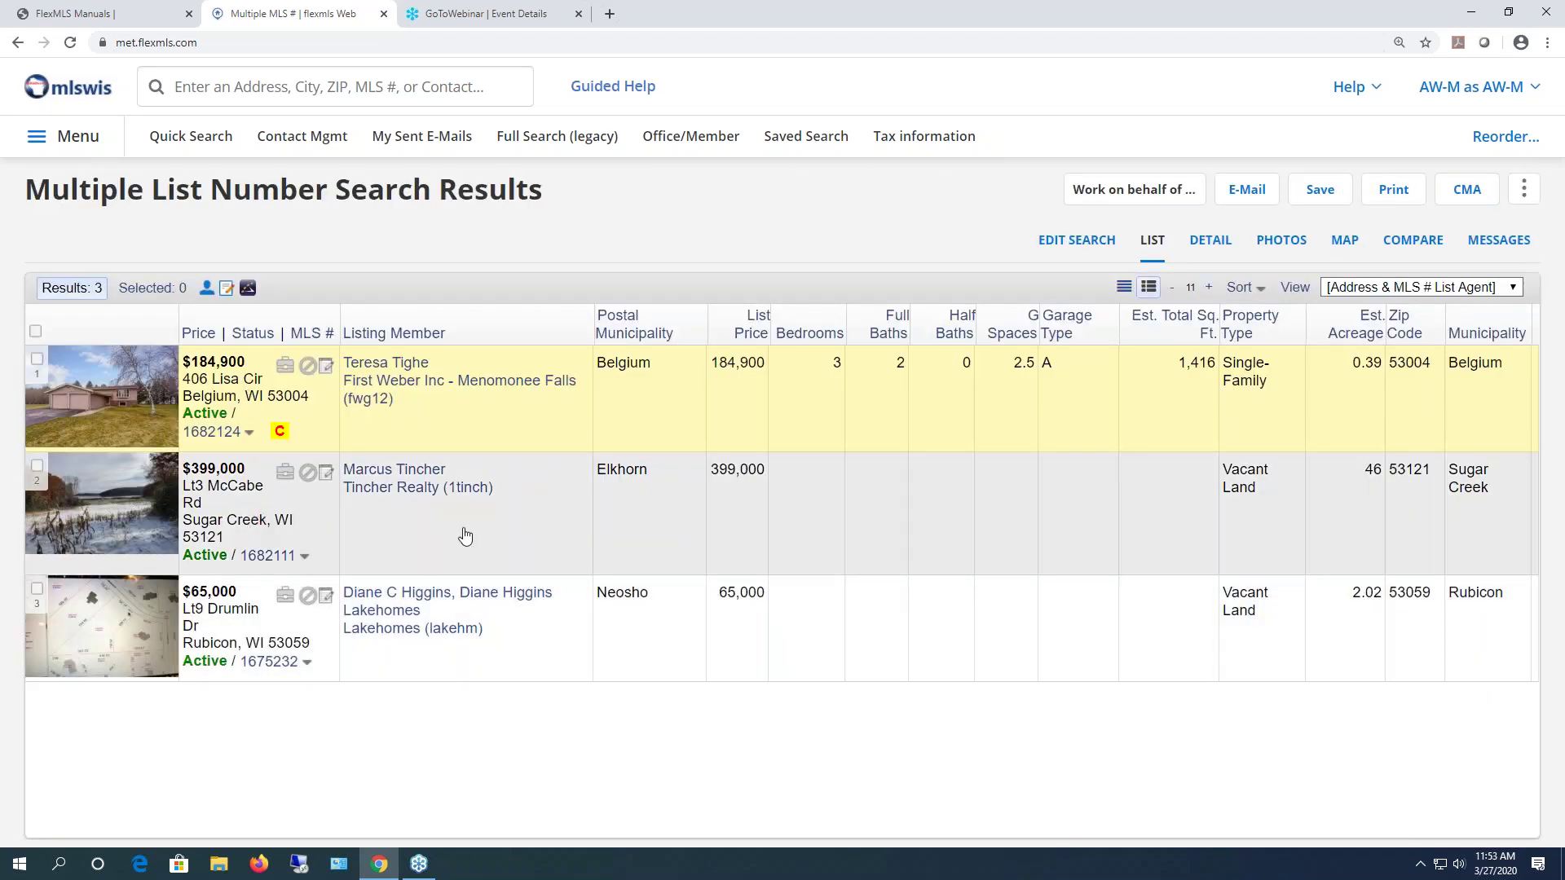
- Back on the search form, delete the extra numbers so only 1682124 remains
click(18, 43)
drag(839, 335, 718, 336)
key(BackSpace)
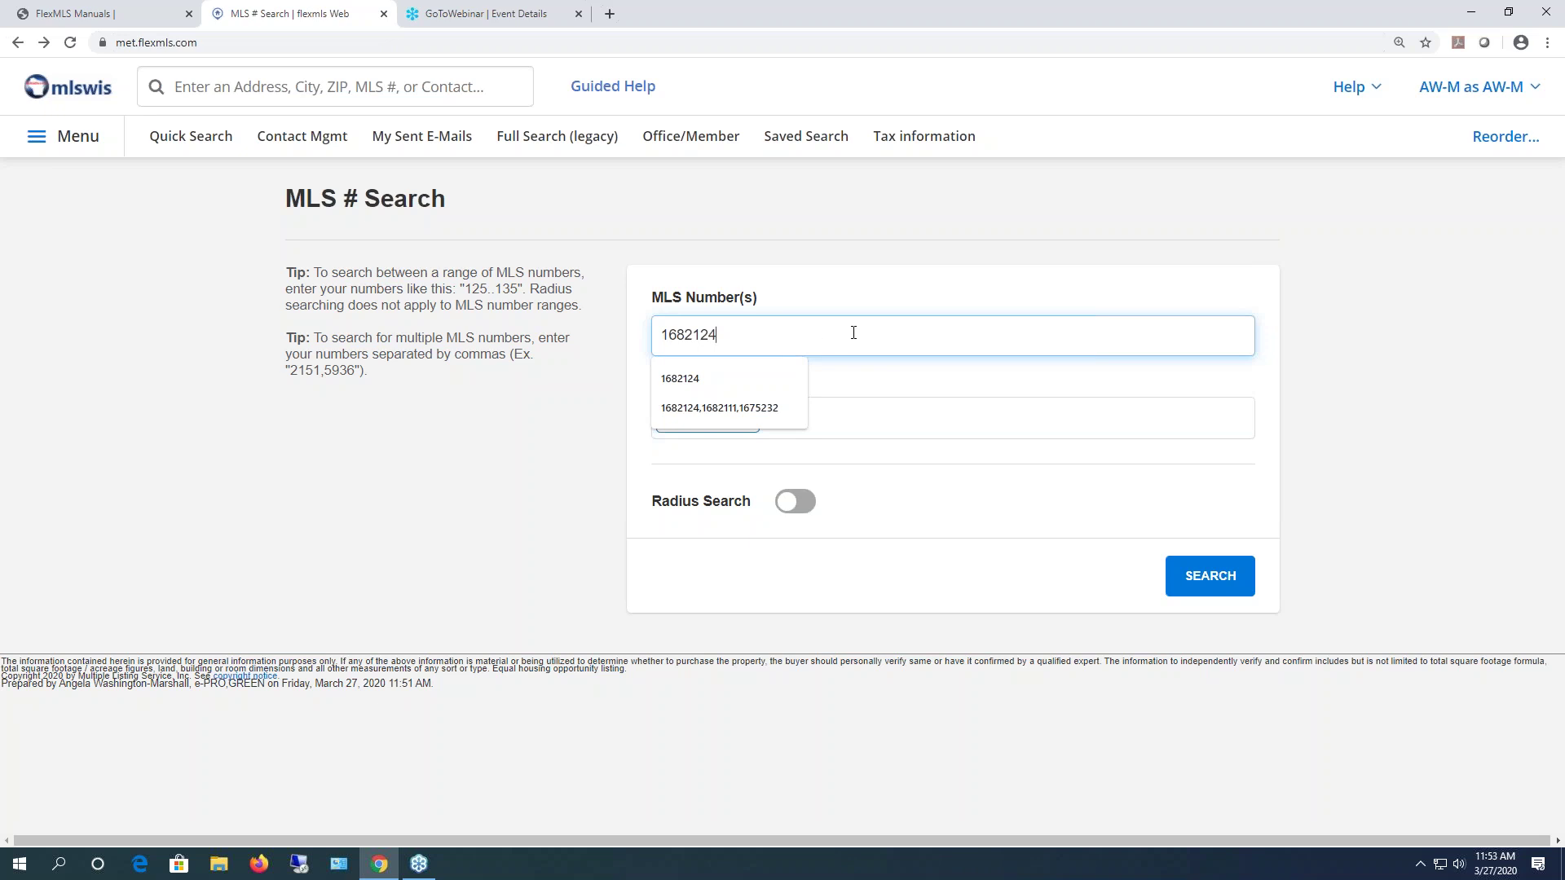
- Run a 2-mile radius search around listing 1682124, returning 18 results
click(857, 376)
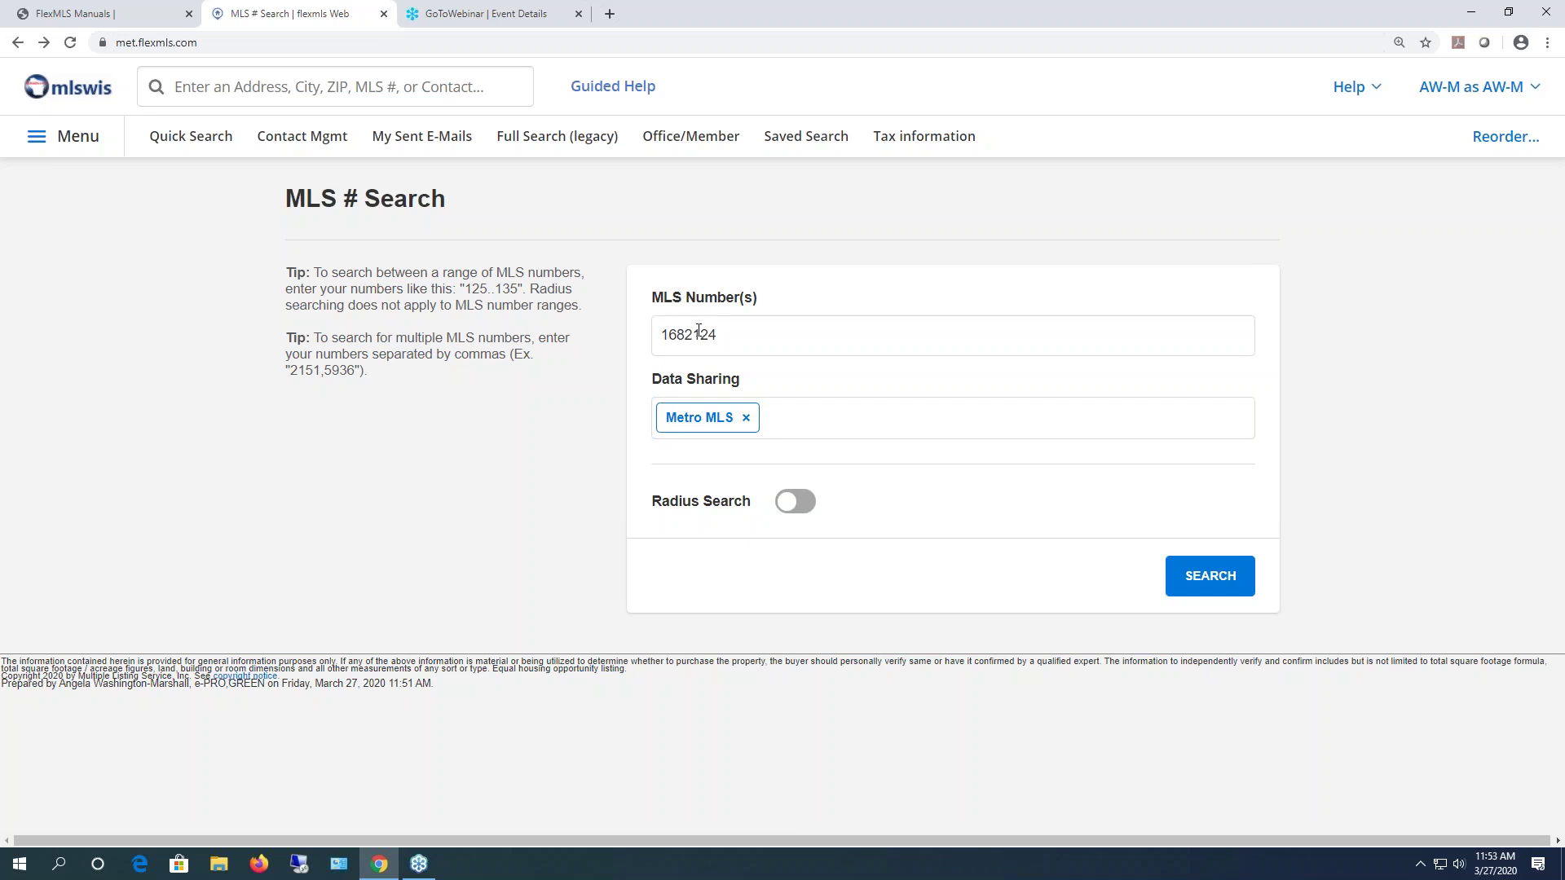
click(808, 506)
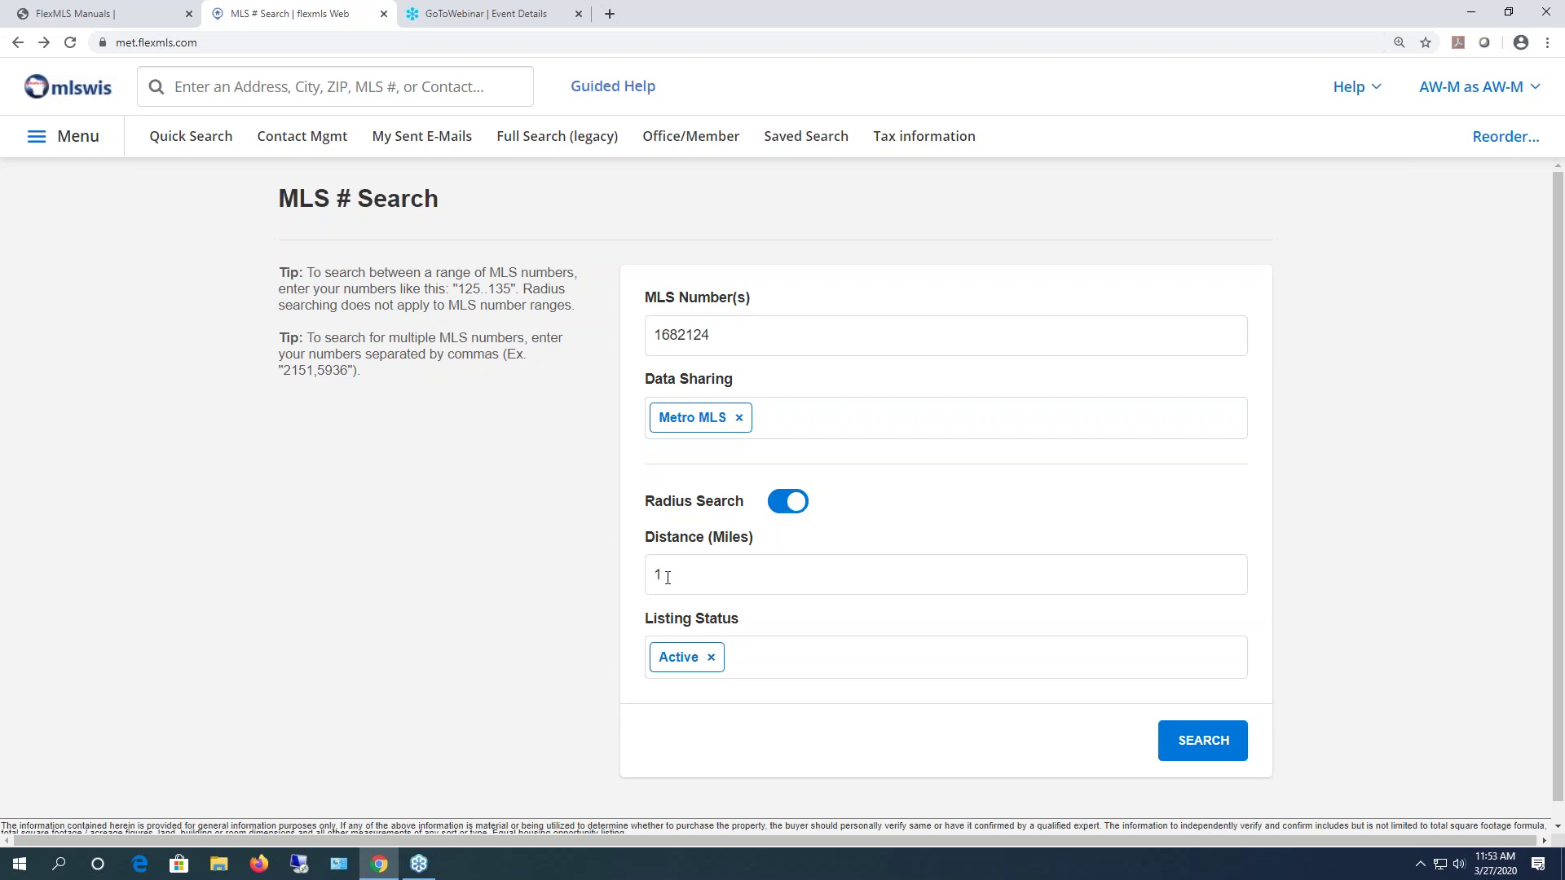
double_click(694, 573)
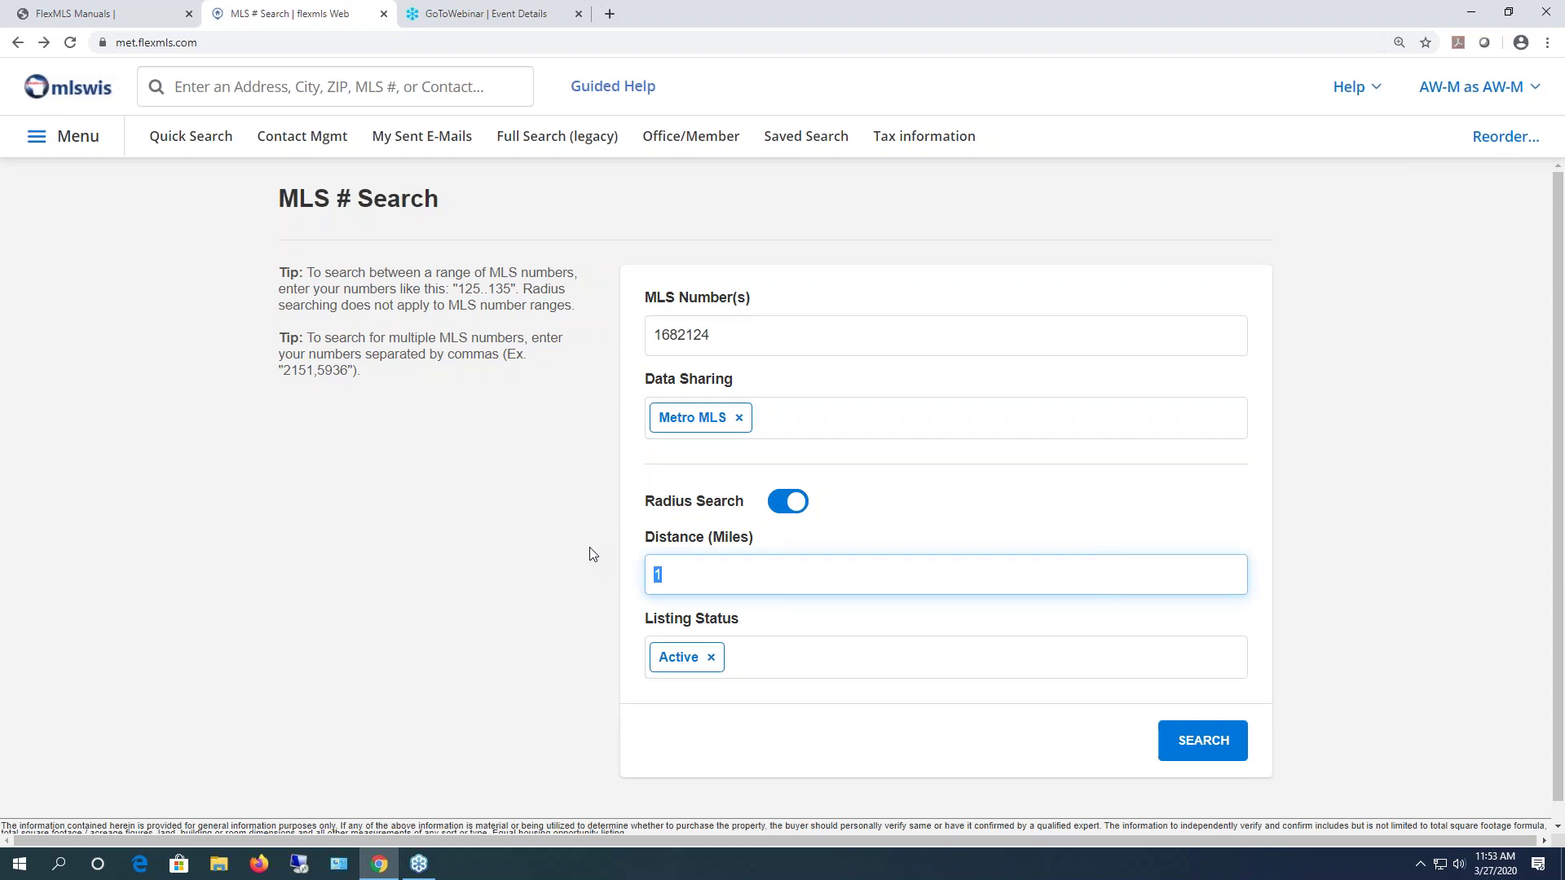
text(2)
click(1195, 751)
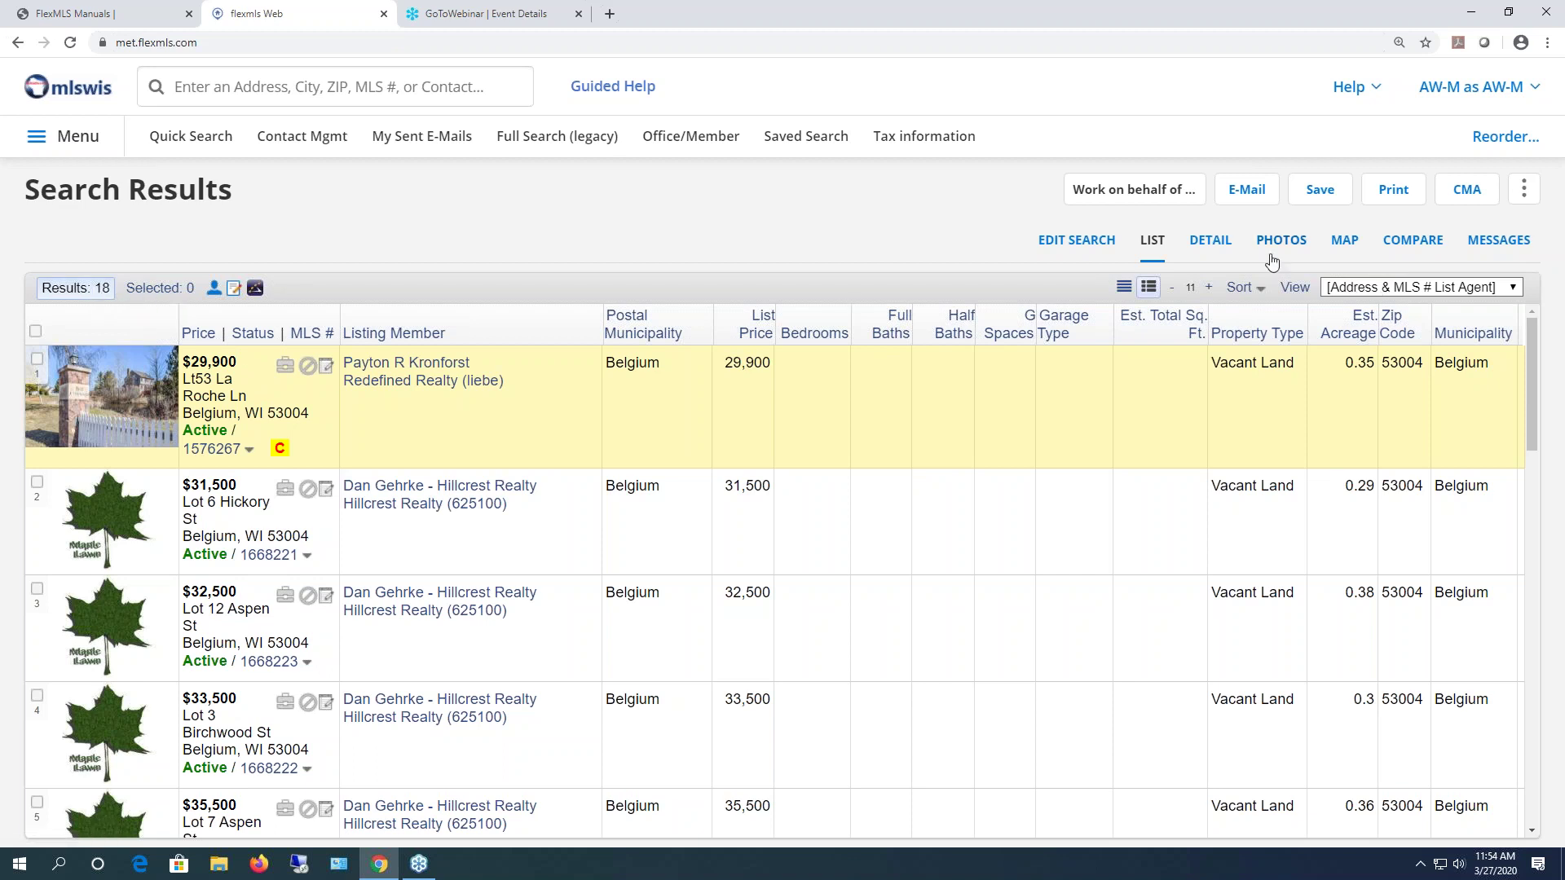
- View the results on the map and check details for Lot 6 Hickory St and Lot 12 Aspen St
click(1338, 242)
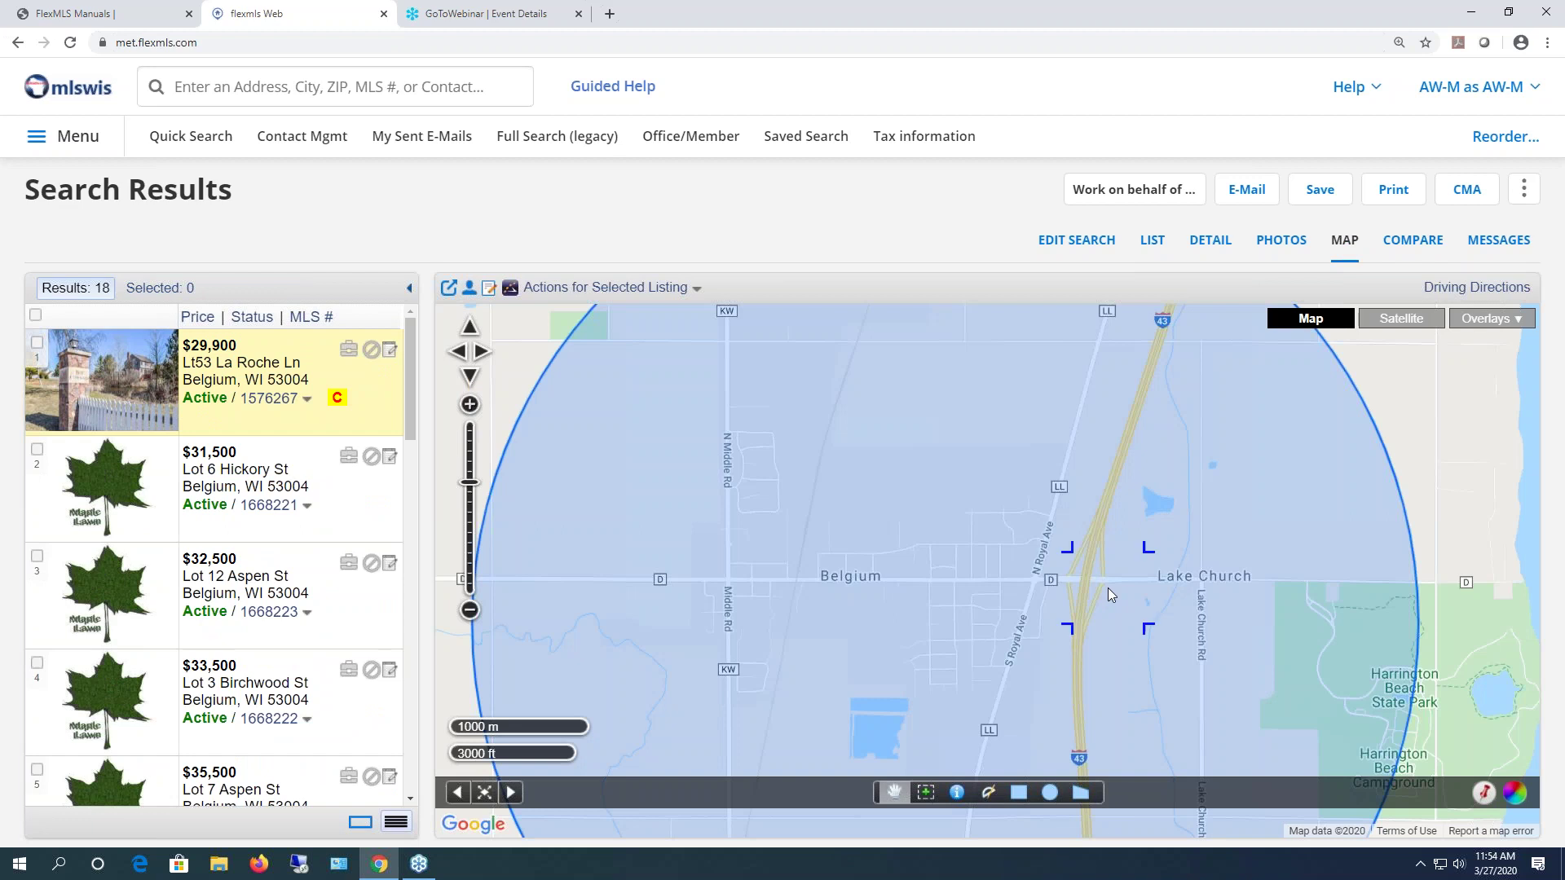
scroll(1107, 588, down, 1)
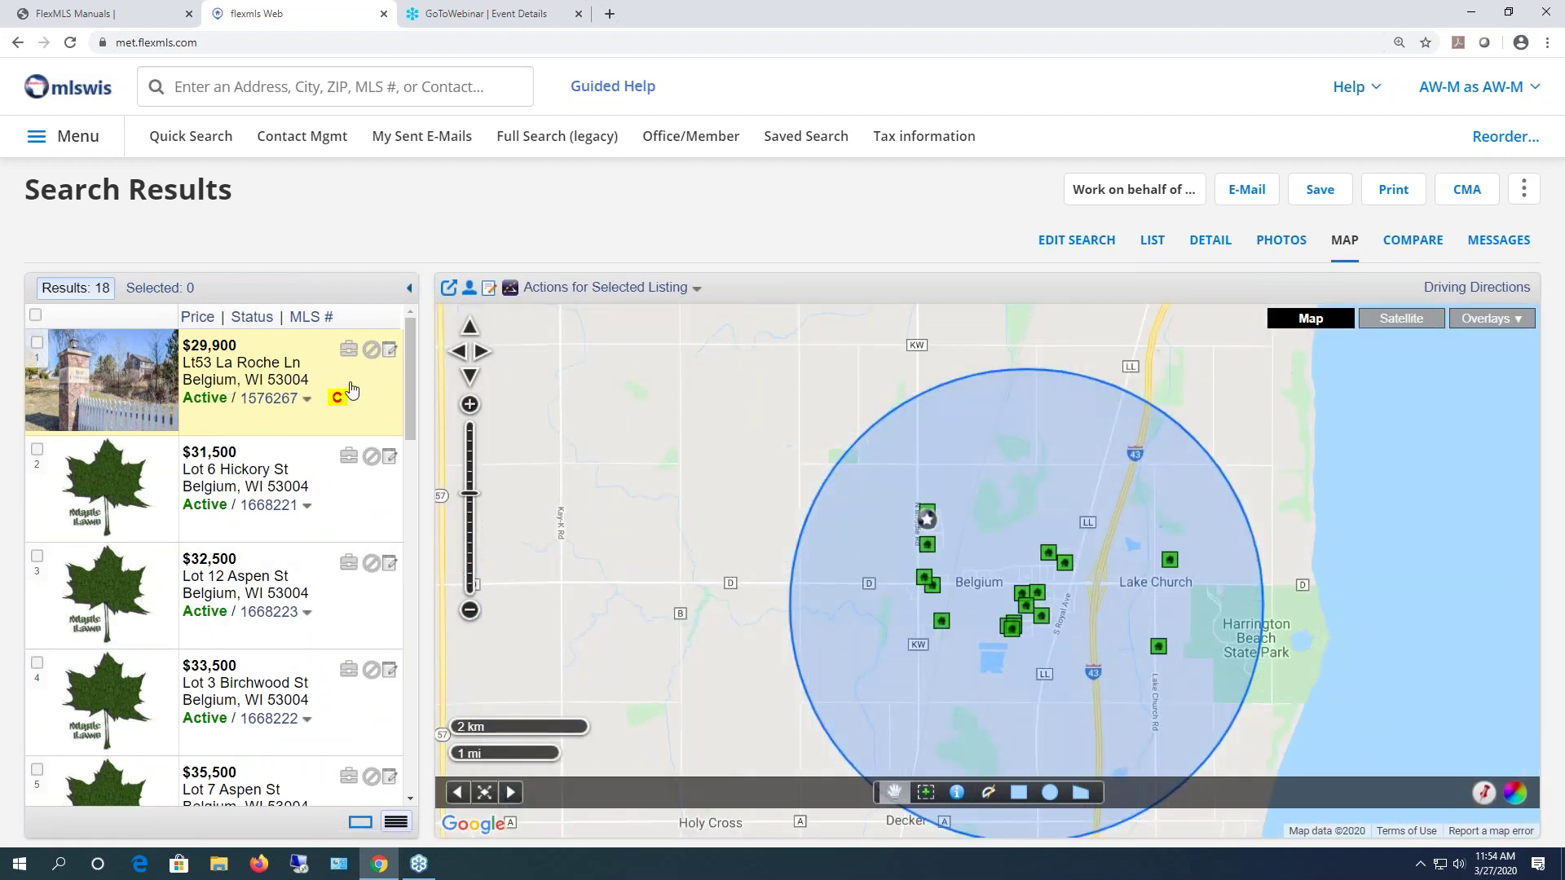
click(1197, 243)
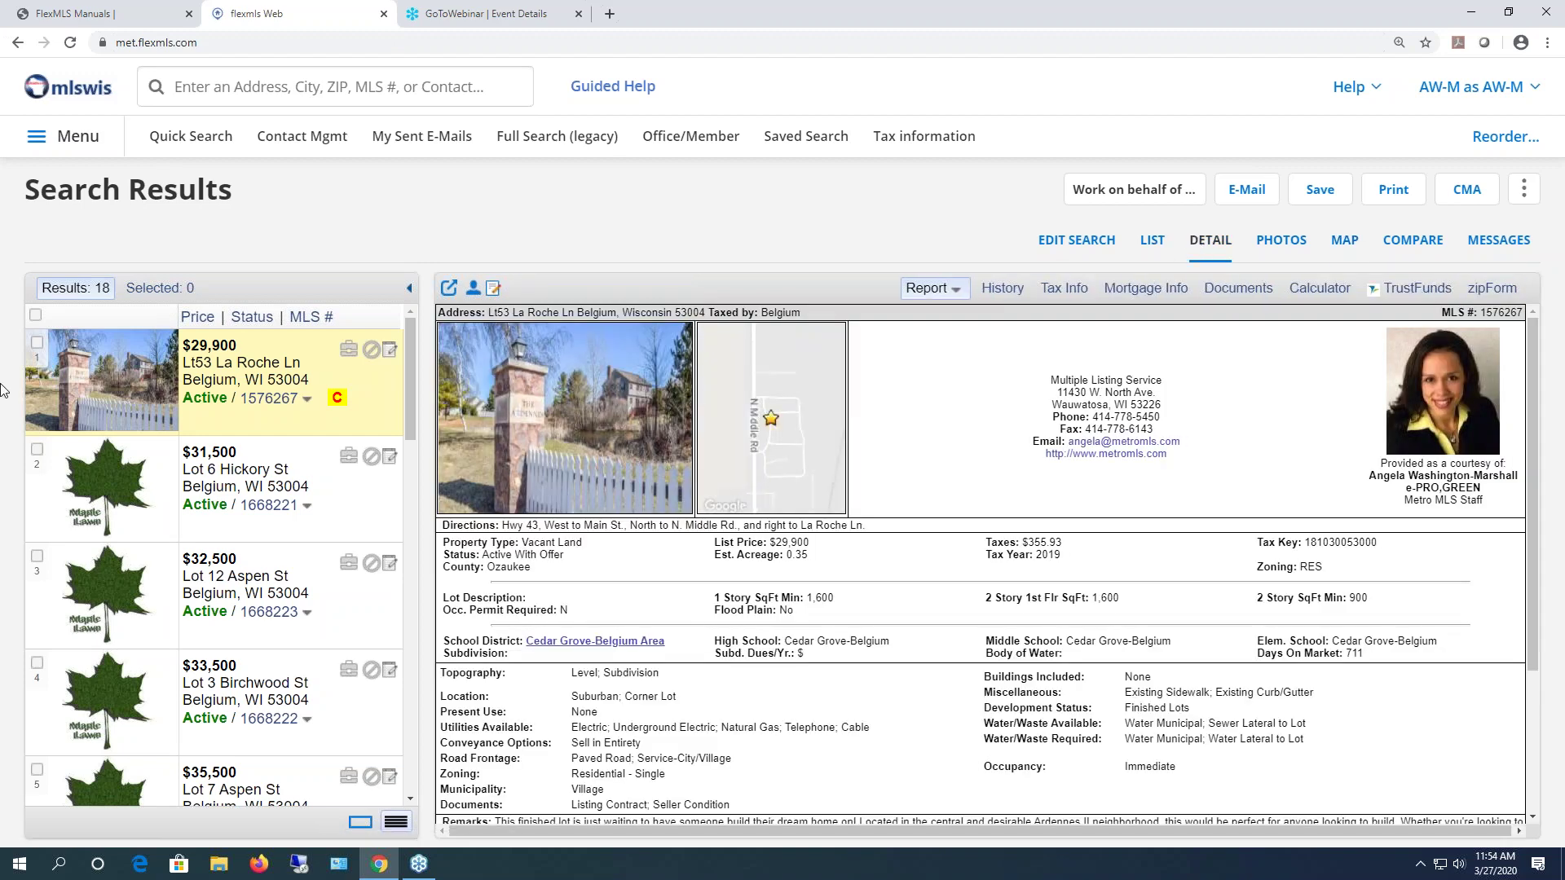
click(342, 532)
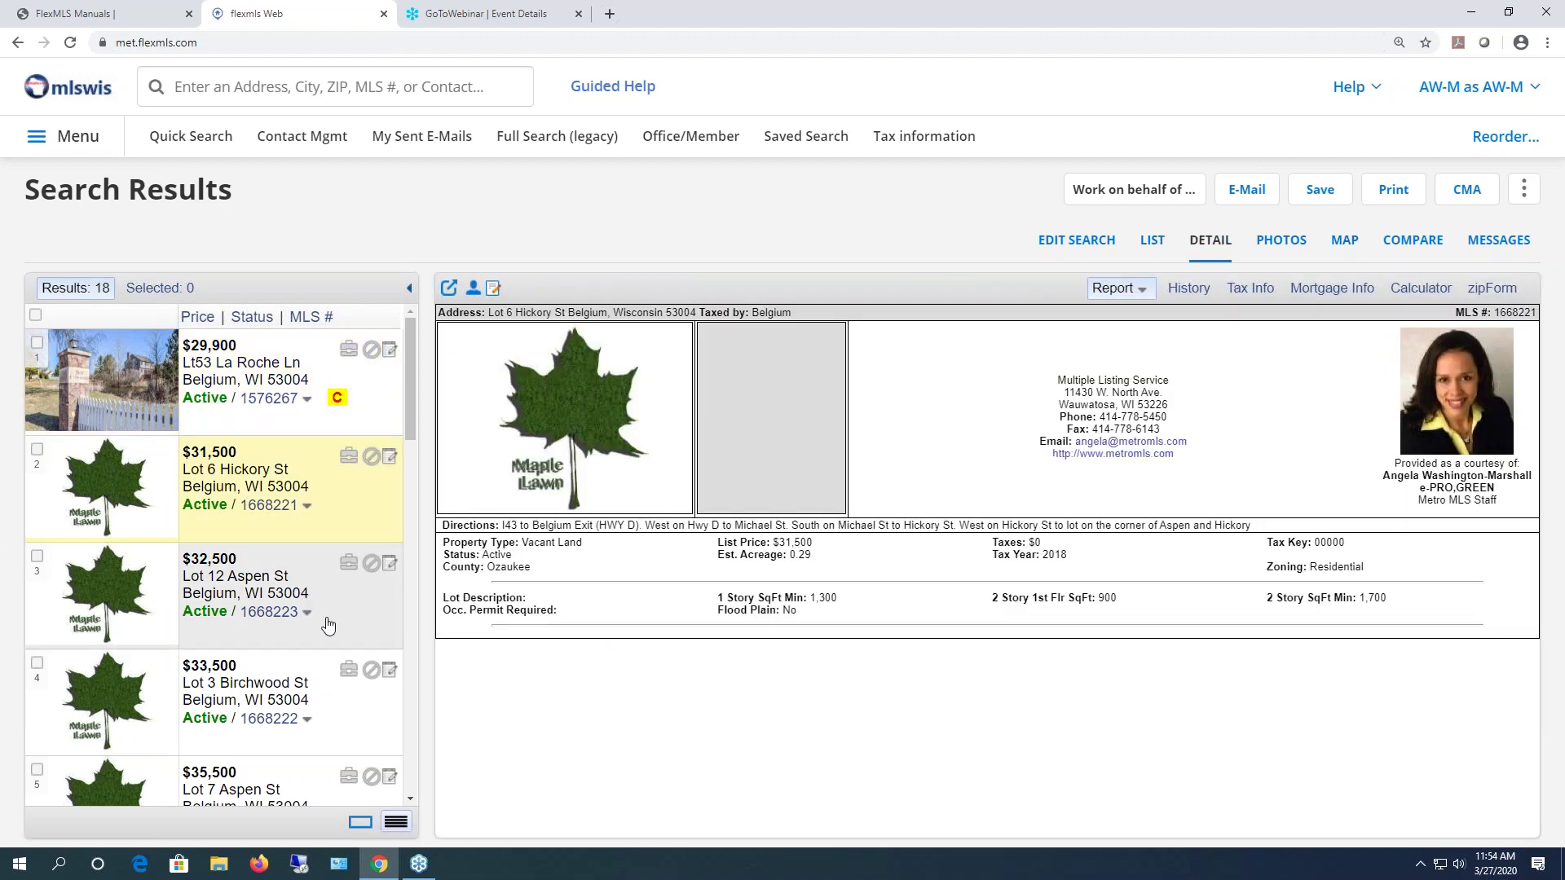
click(328, 626)
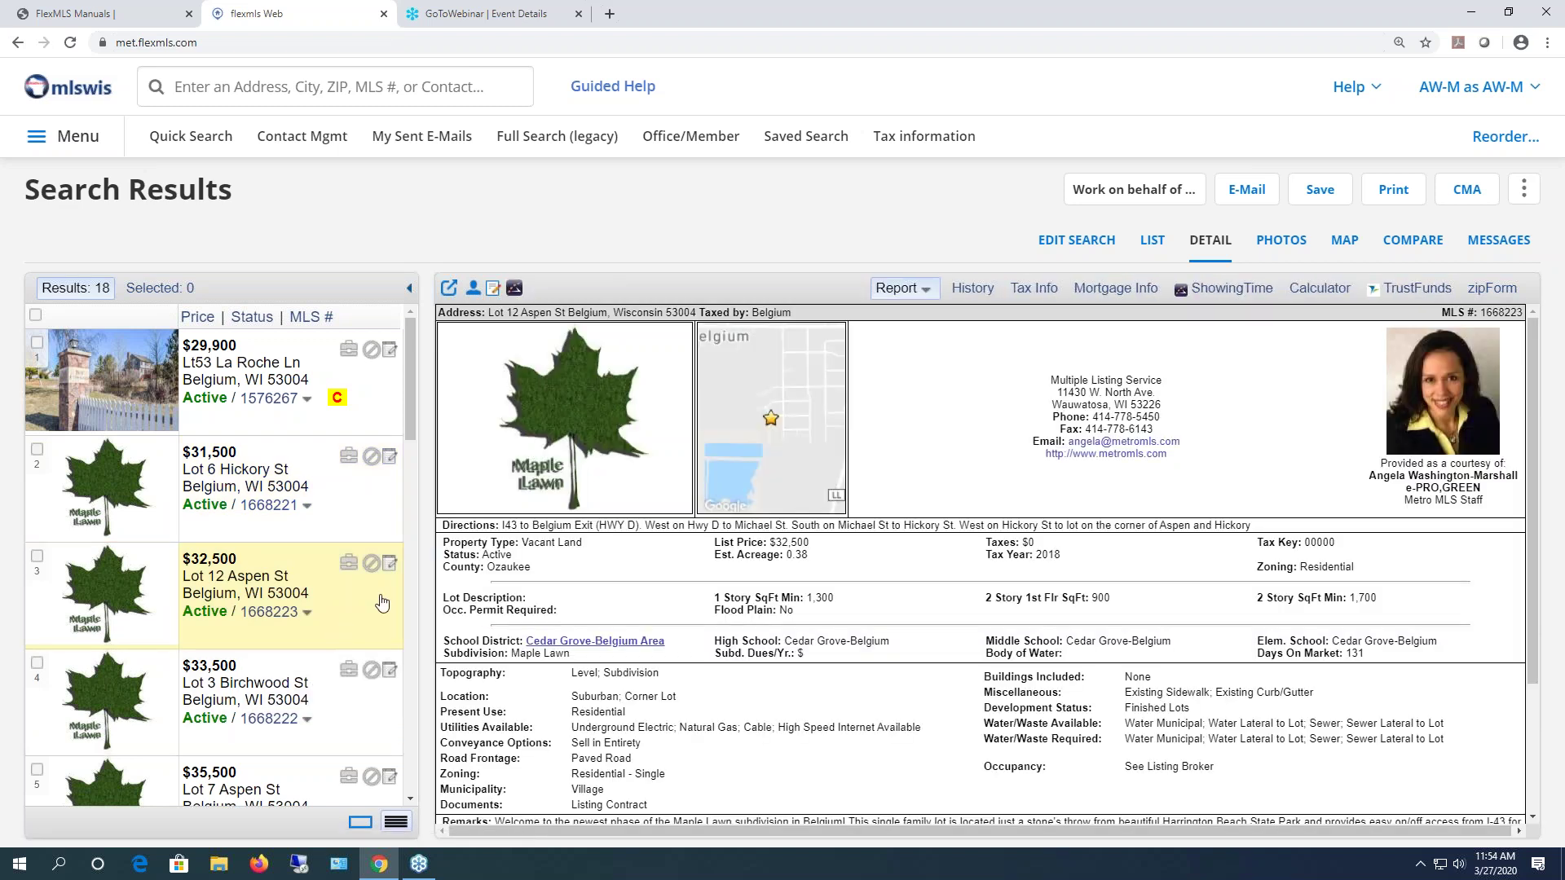
- Edit the search to limit property type to Single-Family, leaving 9 results
click(1084, 245)
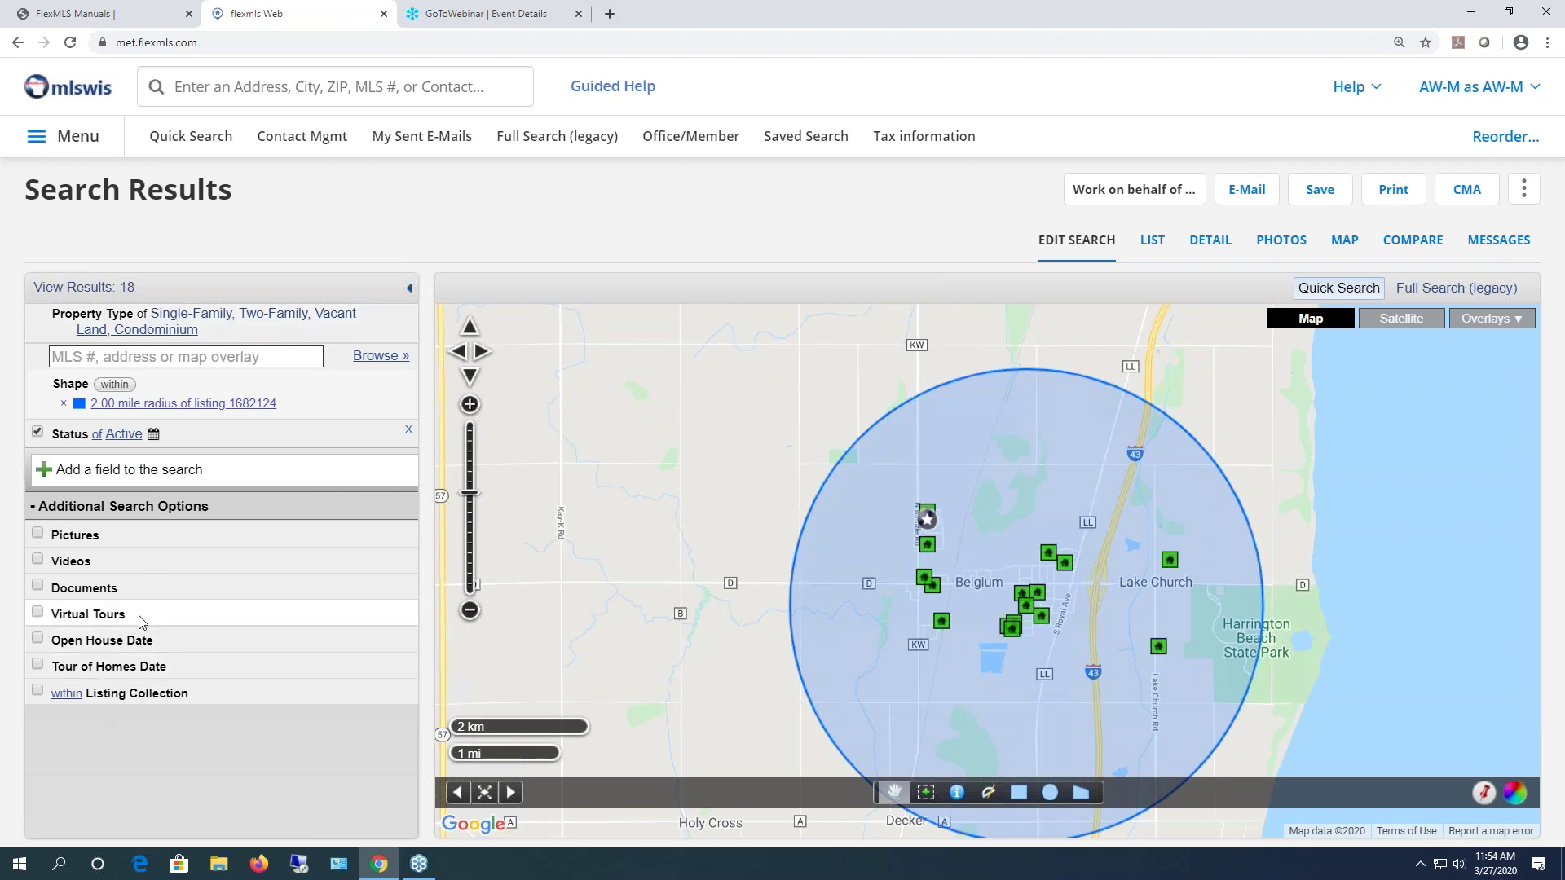
click(213, 314)
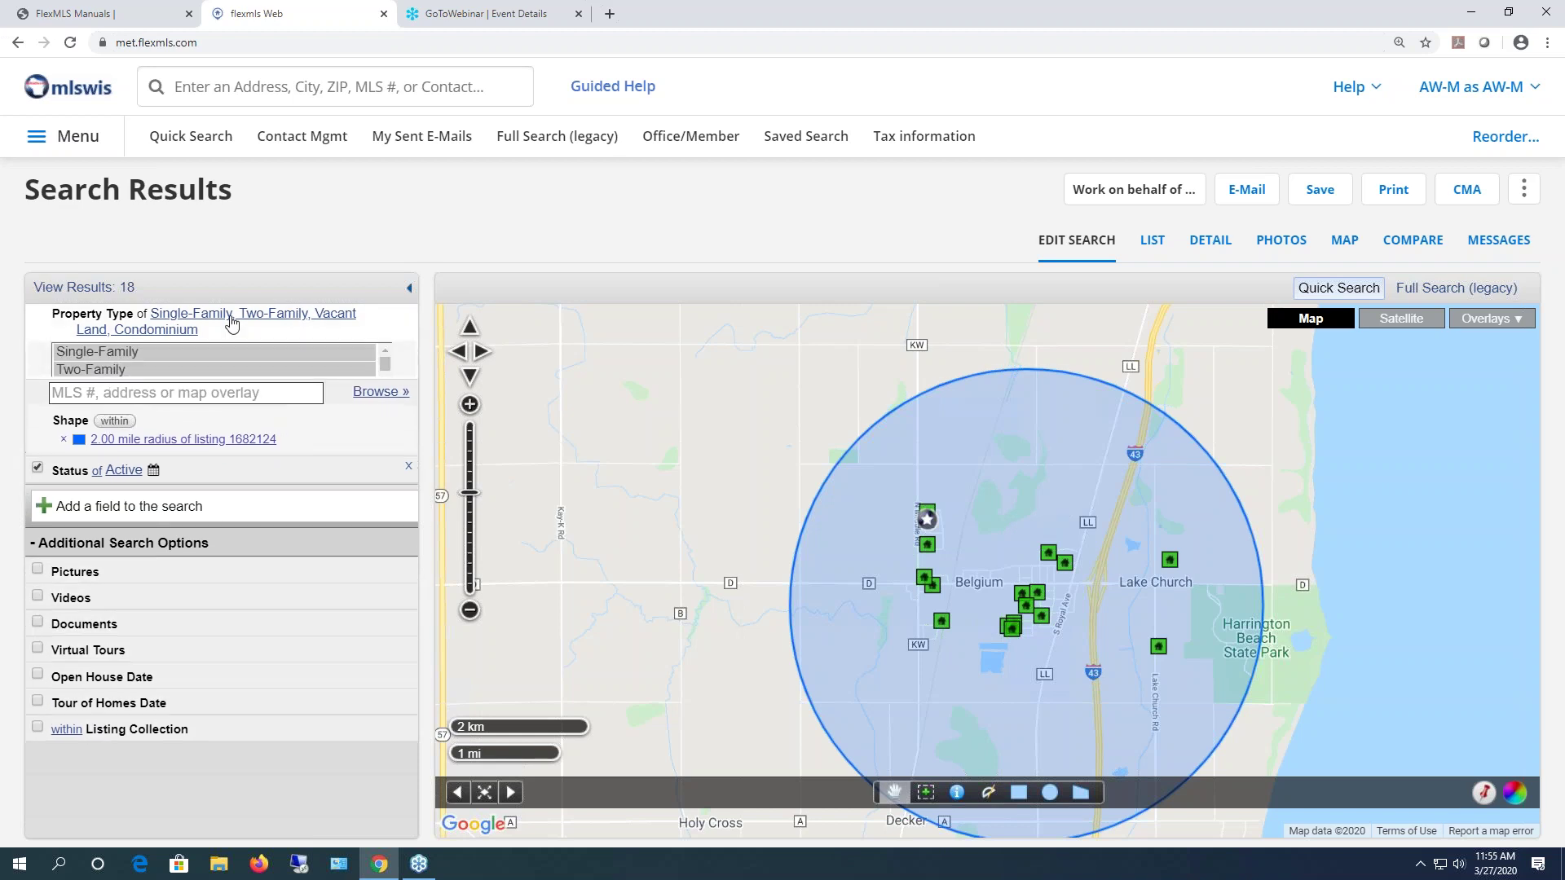
click(130, 361)
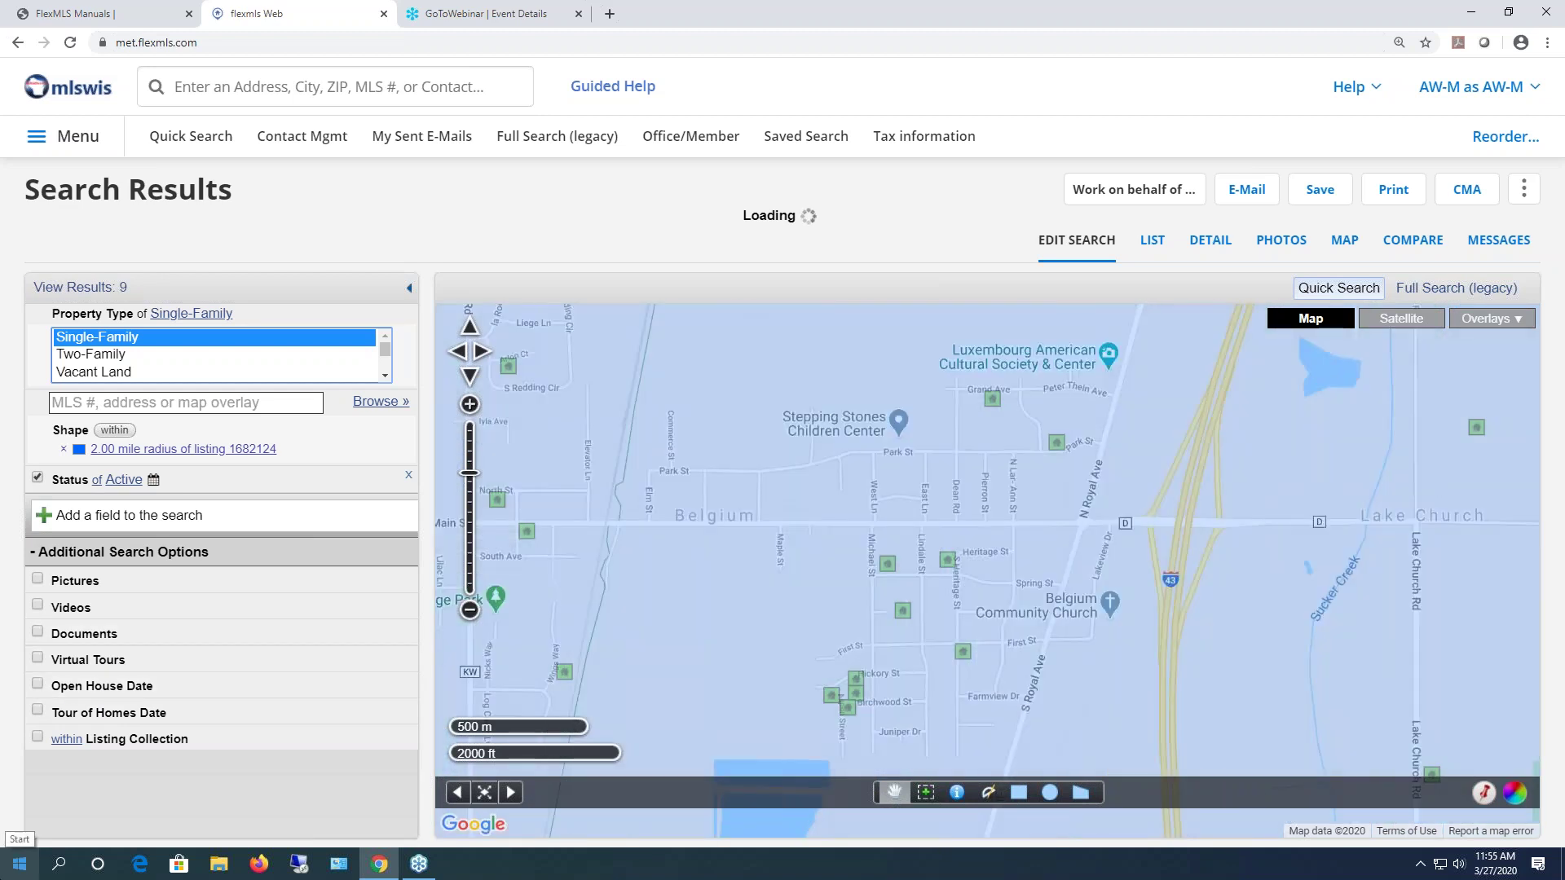
click(123, 482)
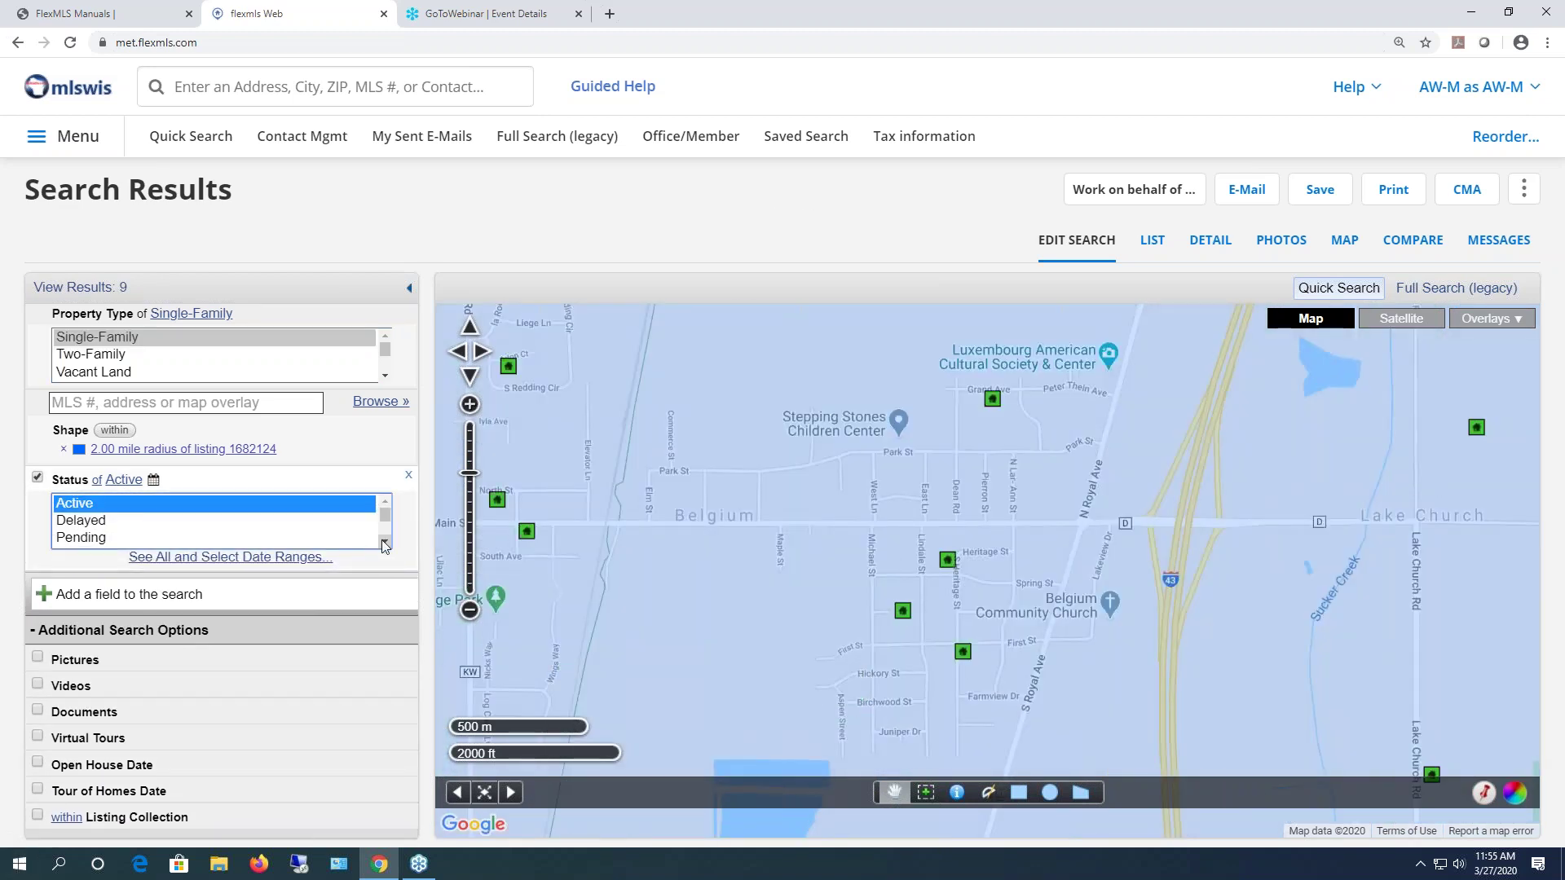
- Add Sold to the Active status and turn on the Sold Date filter
click(385, 544)
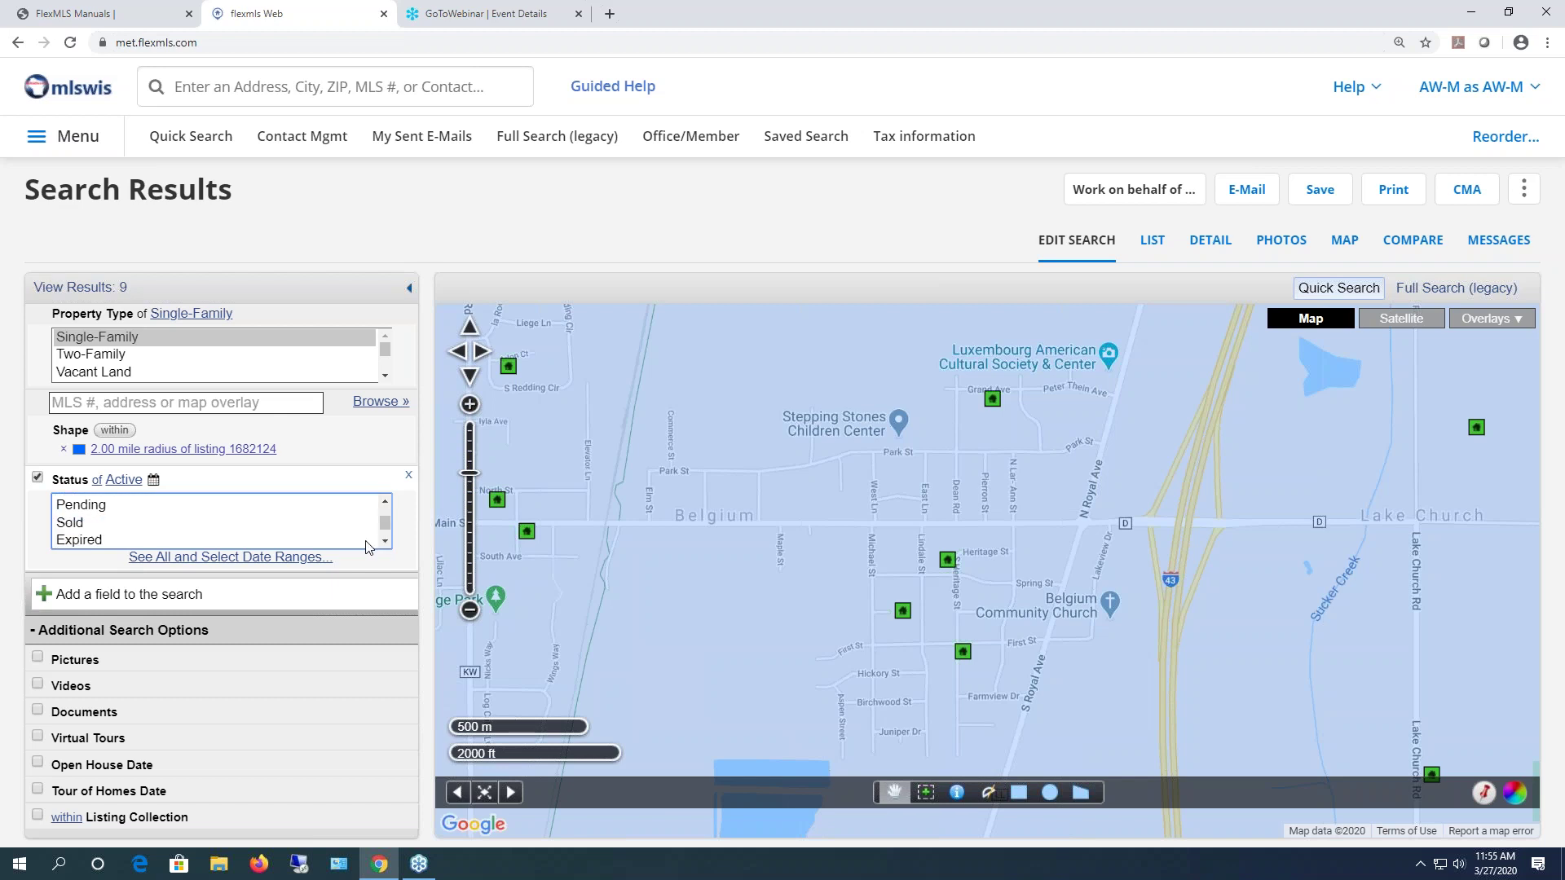
ctrl+click(77, 524)
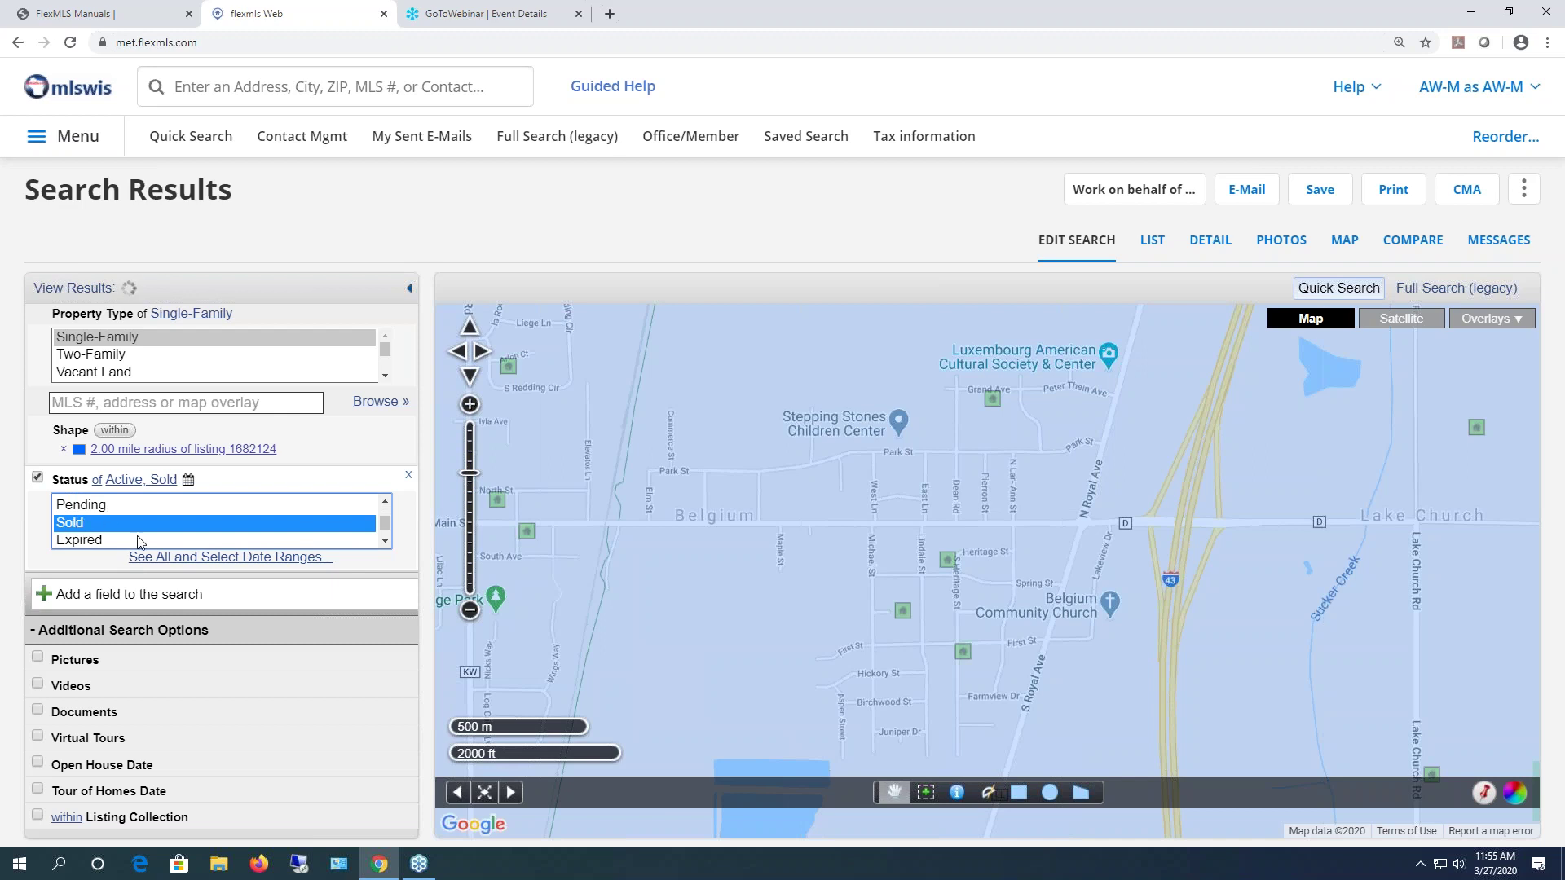
click(173, 560)
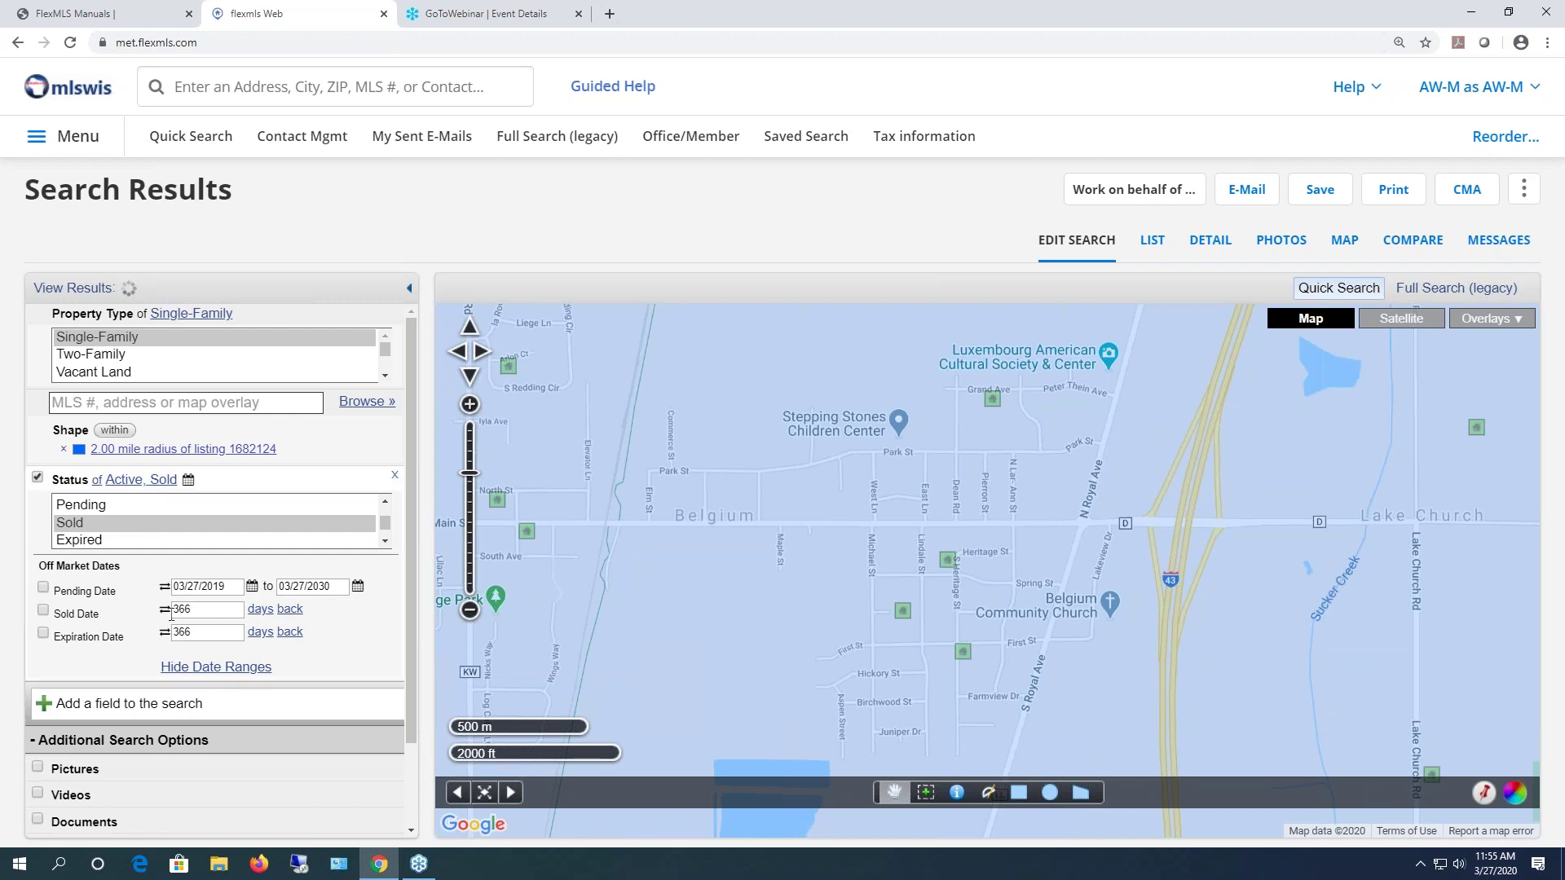
click(165, 612)
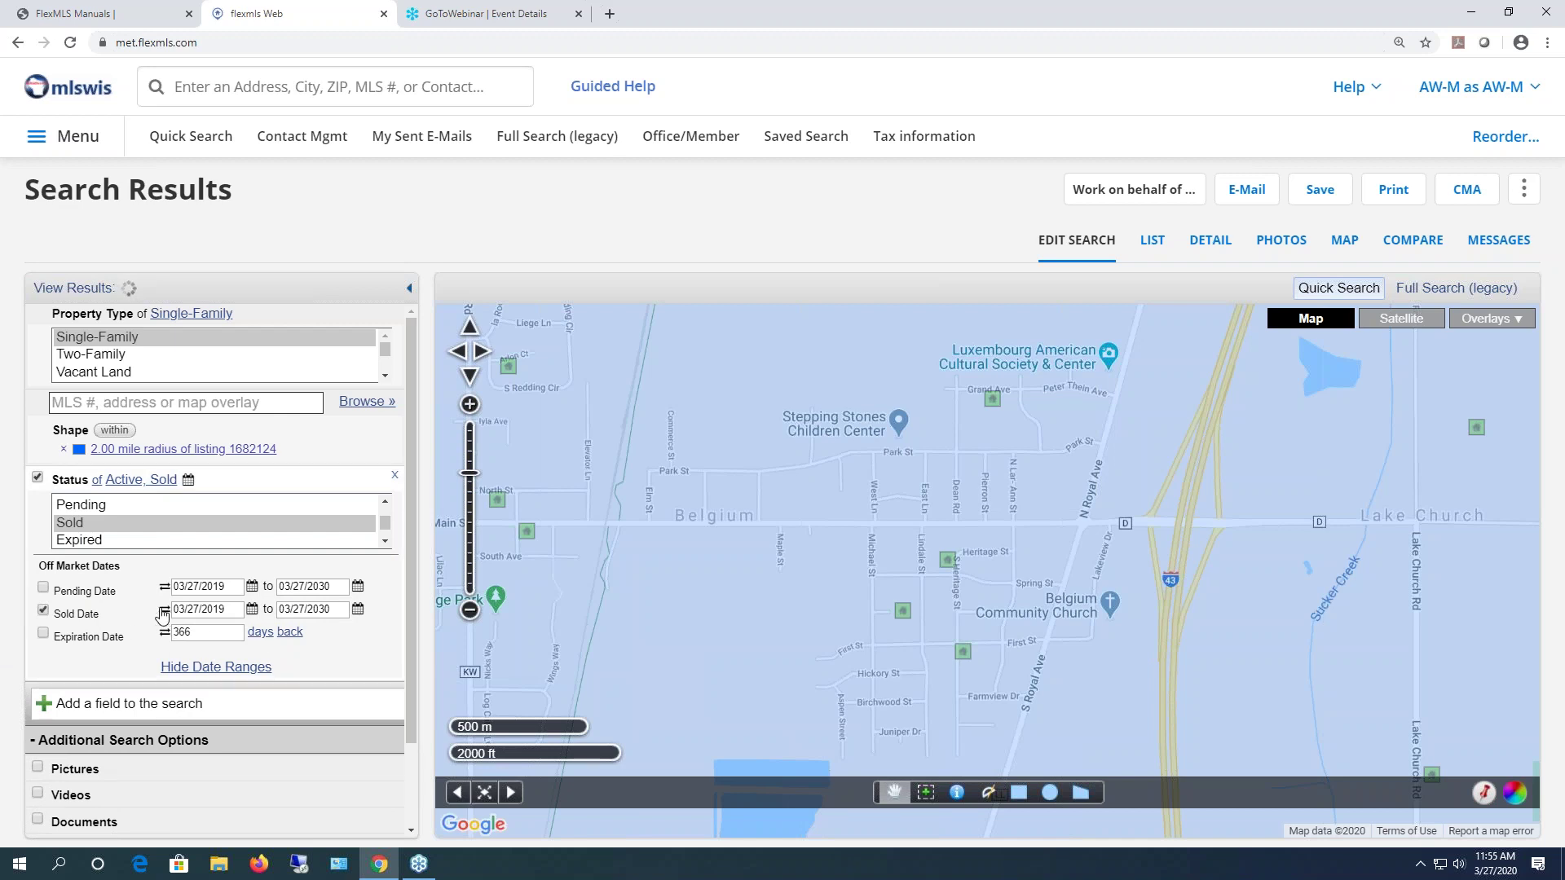
- Limit the sold date to 9 months back
click(165, 611)
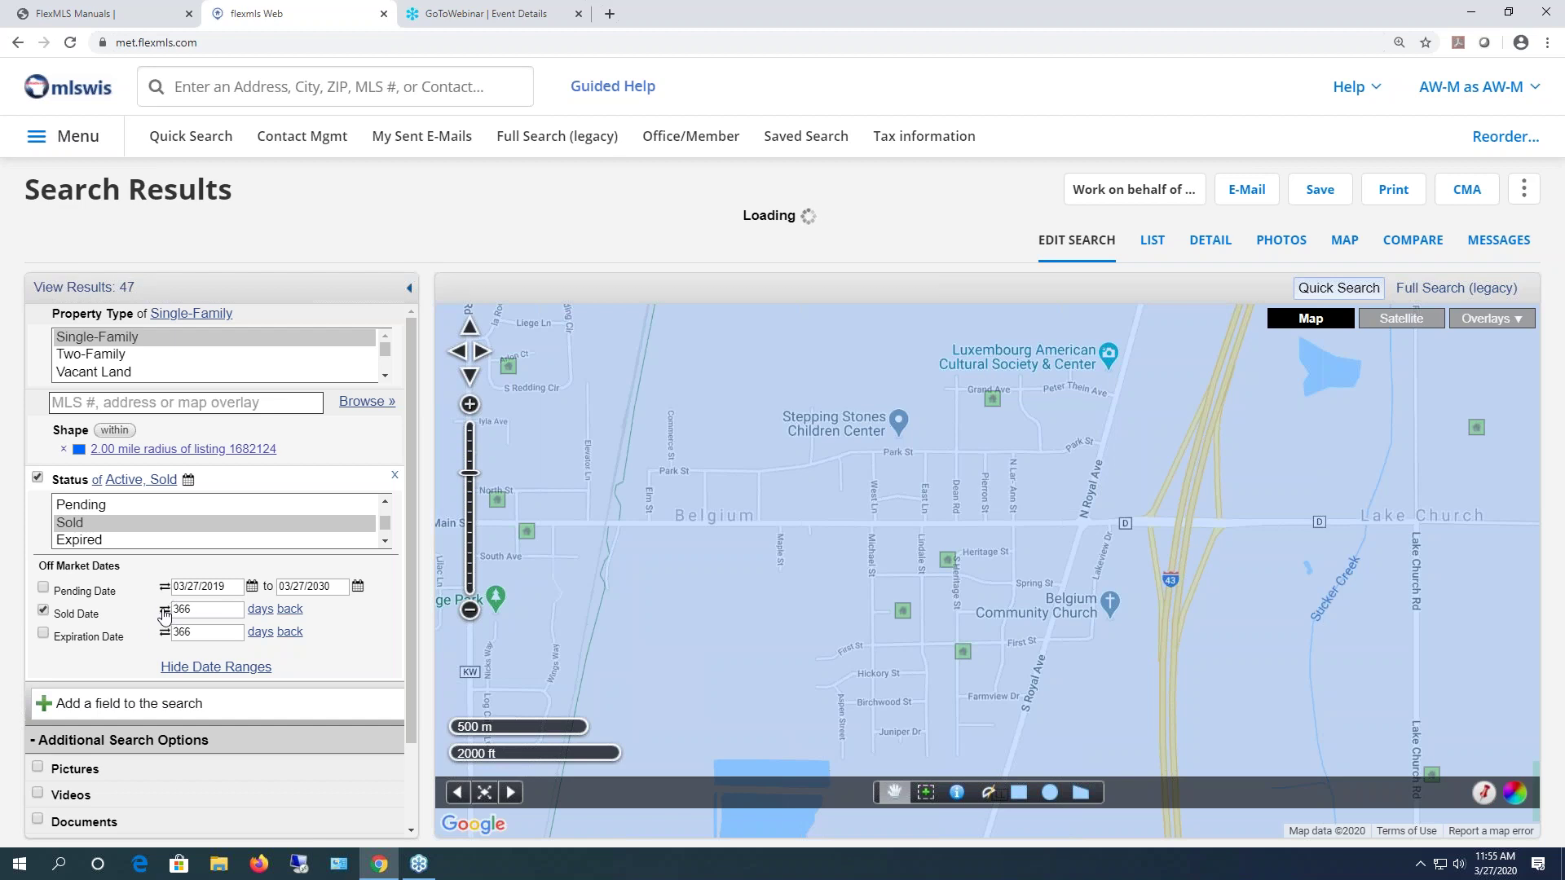
click(202, 608)
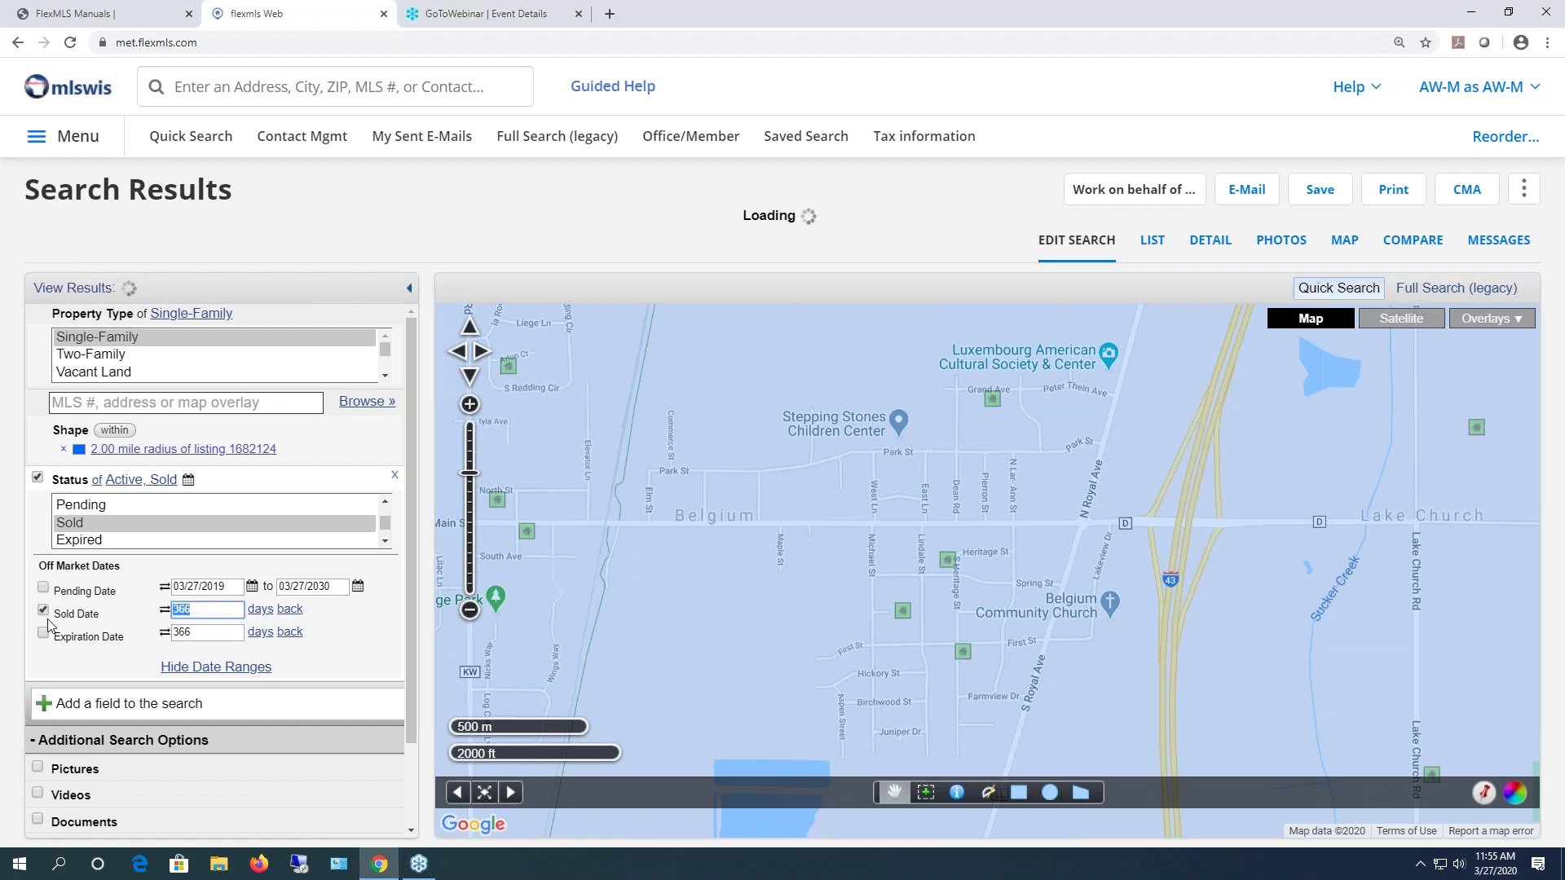
text(9)
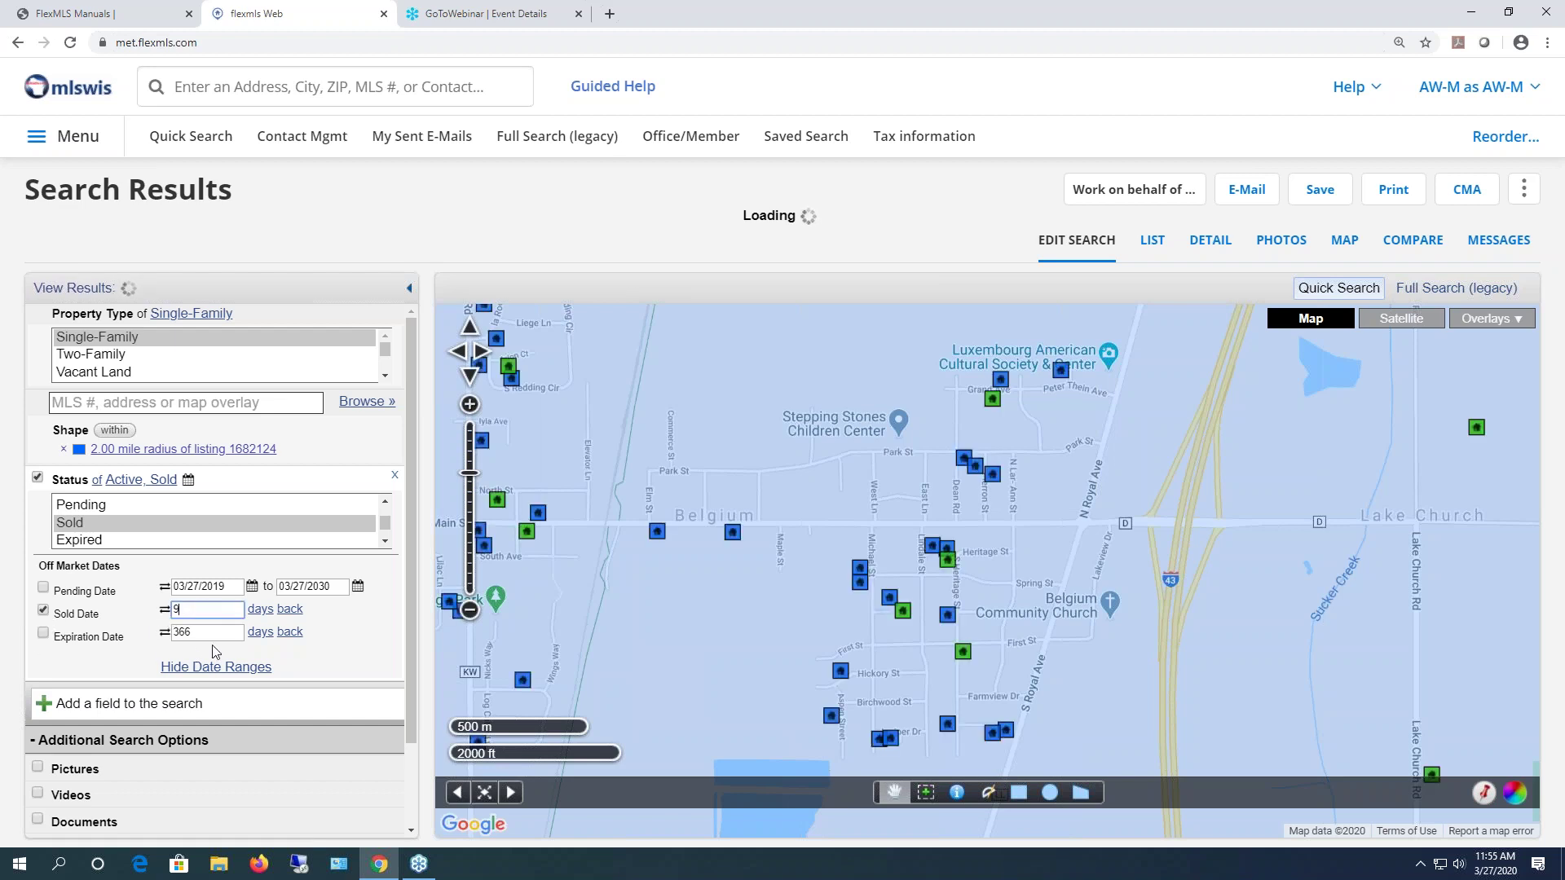
click(261, 609)
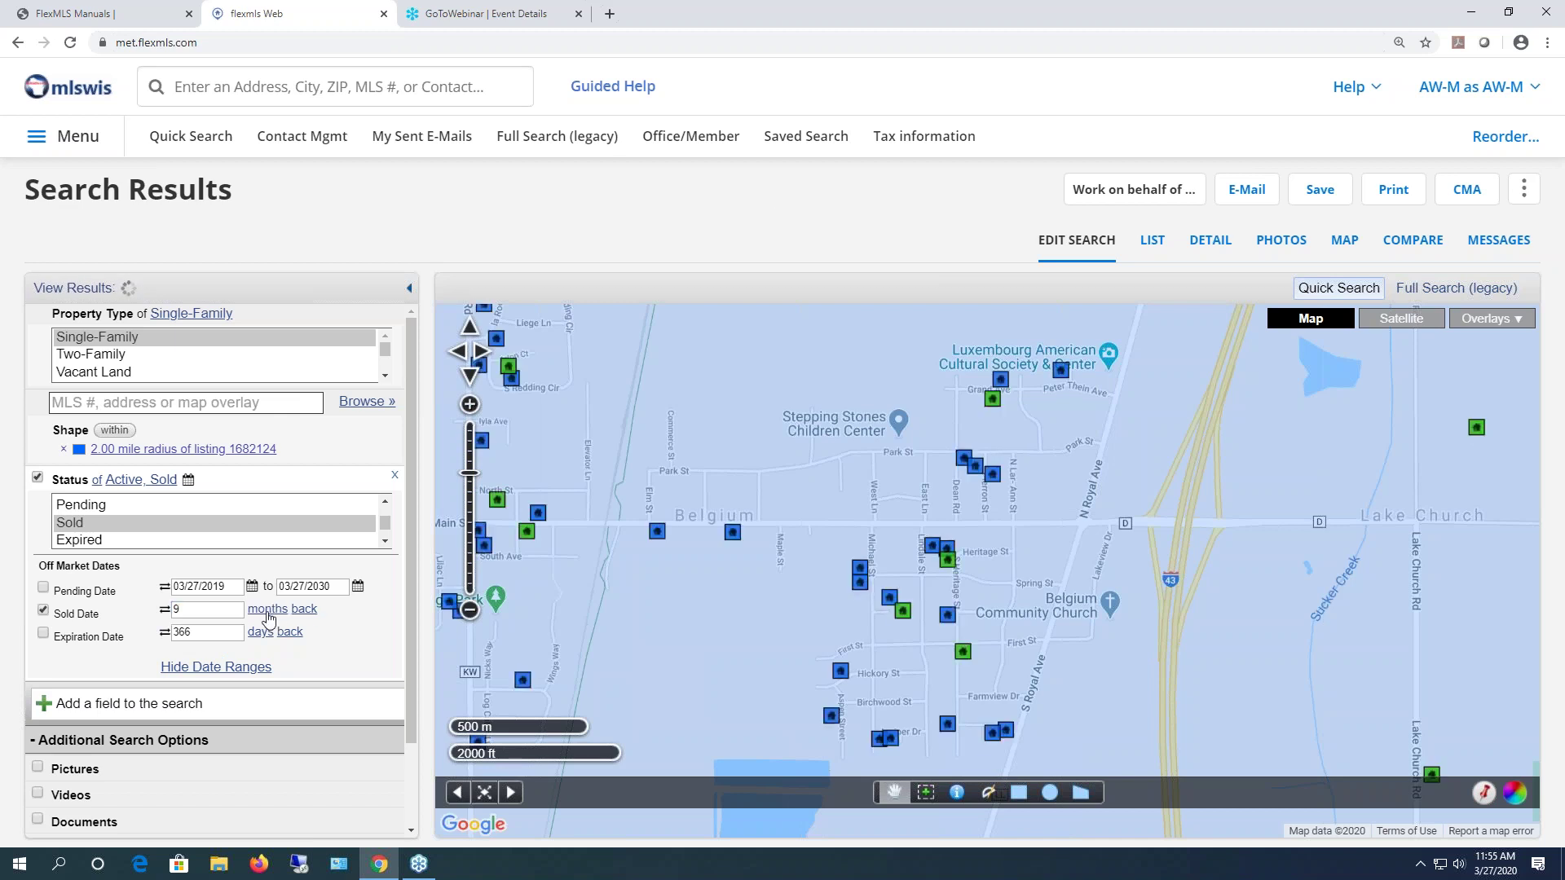
click(273, 611)
click(273, 611)
click(273, 611)
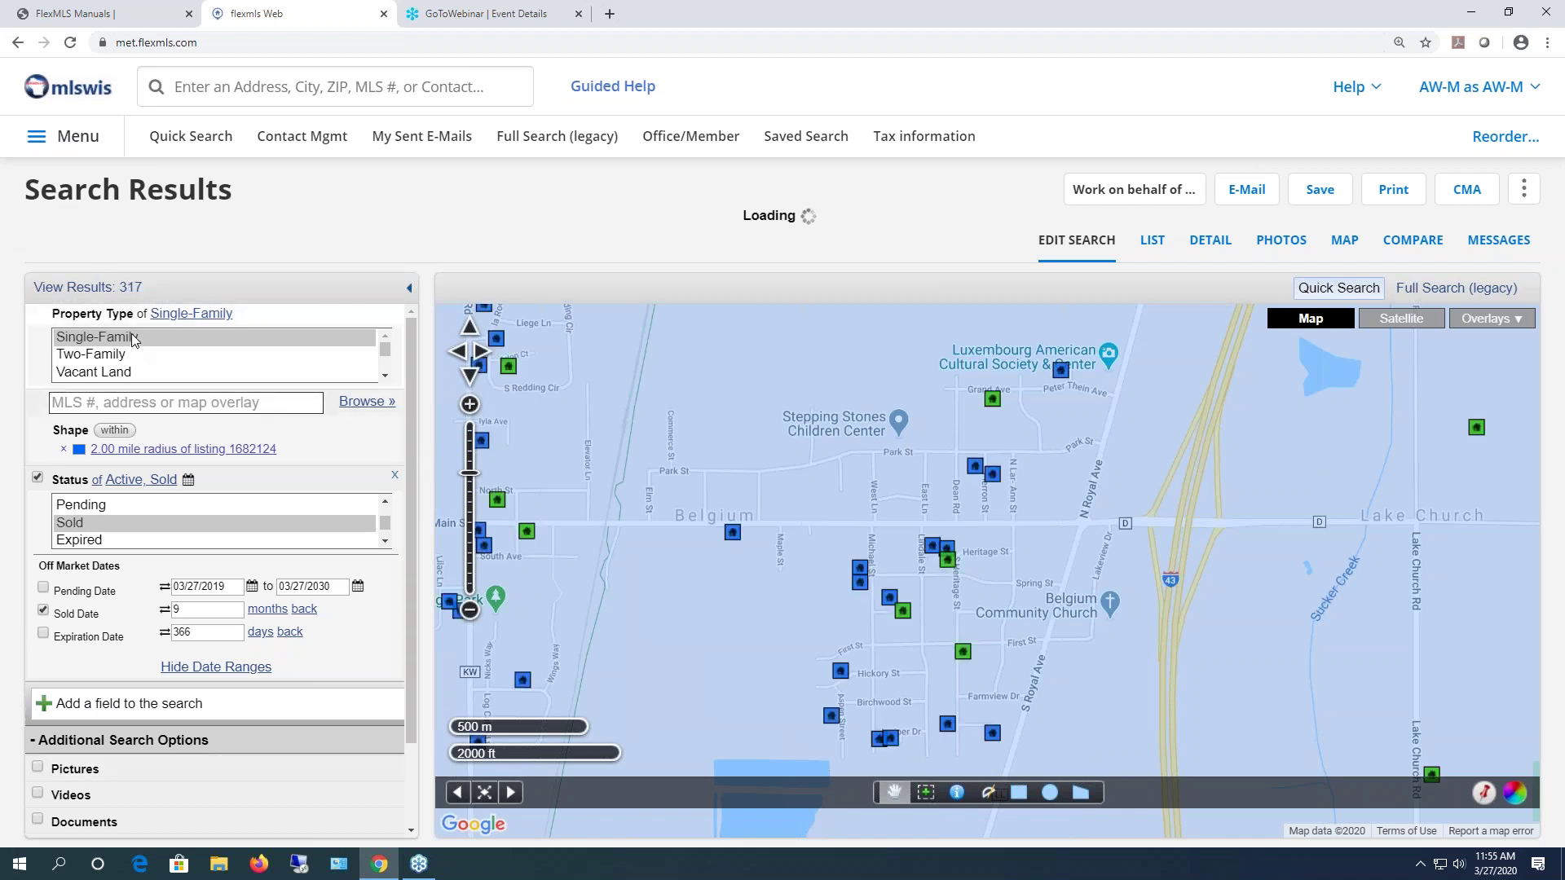
- Add a Bedrooms field requiring exactly 3 bedrooms (min 3, max 3)
click(132, 705)
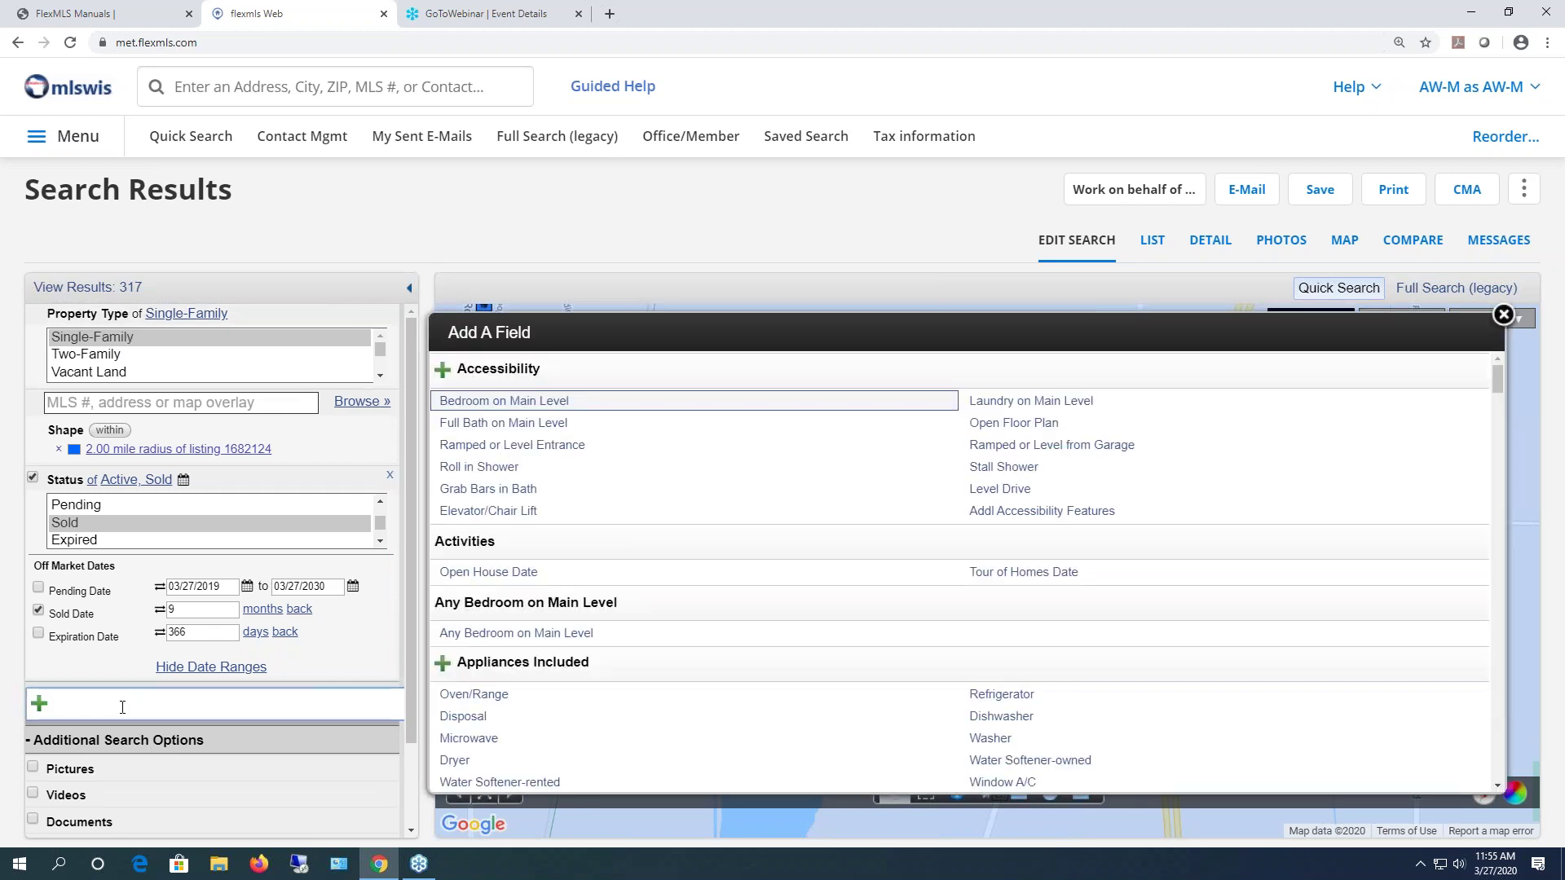
text(bed)
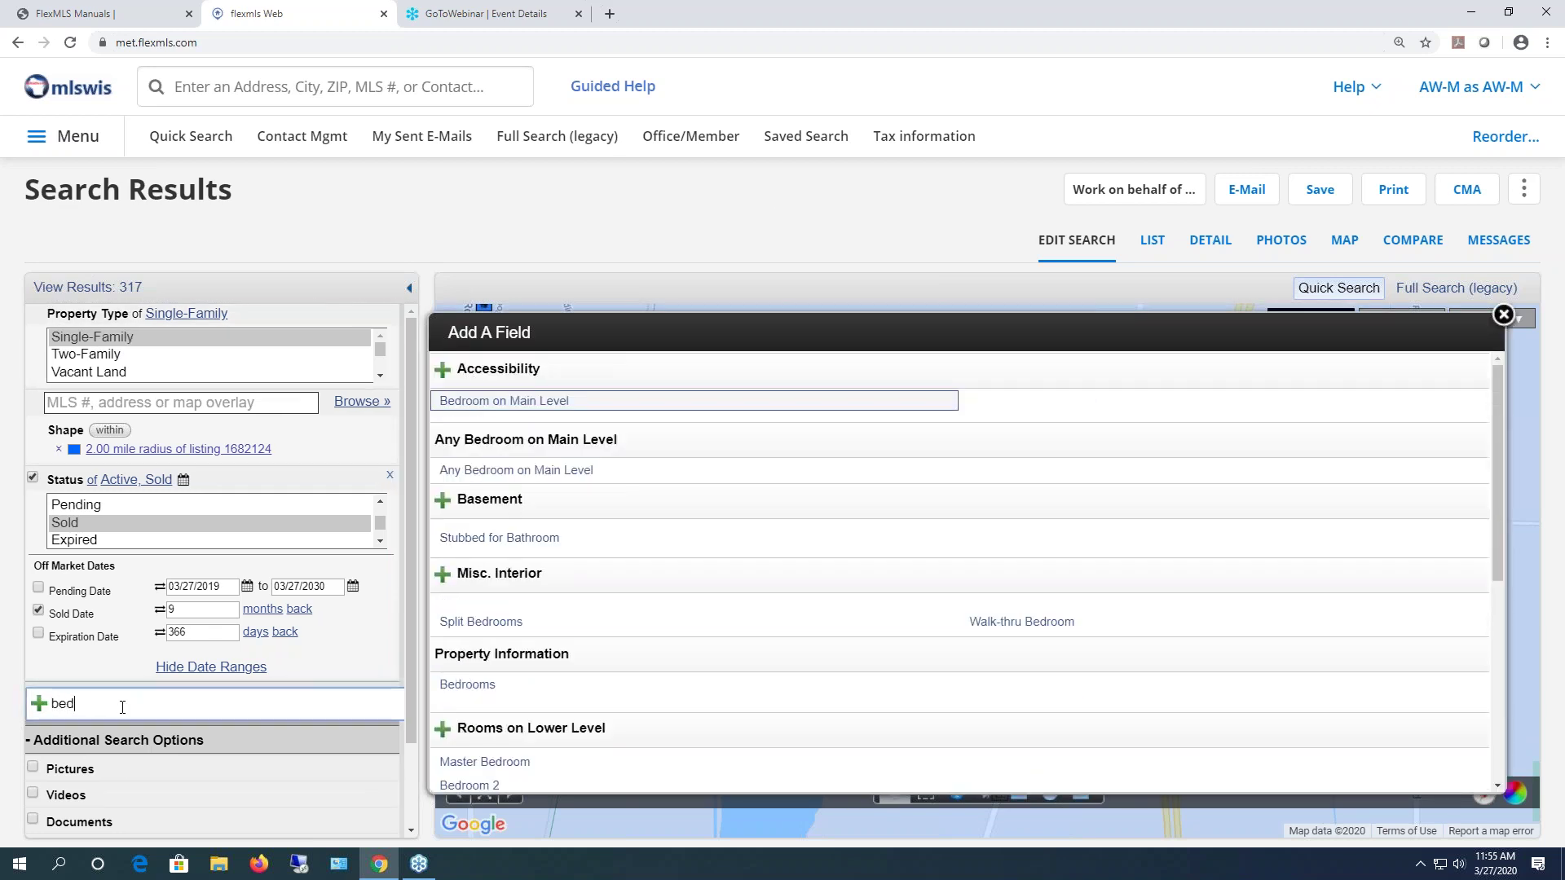
click(468, 686)
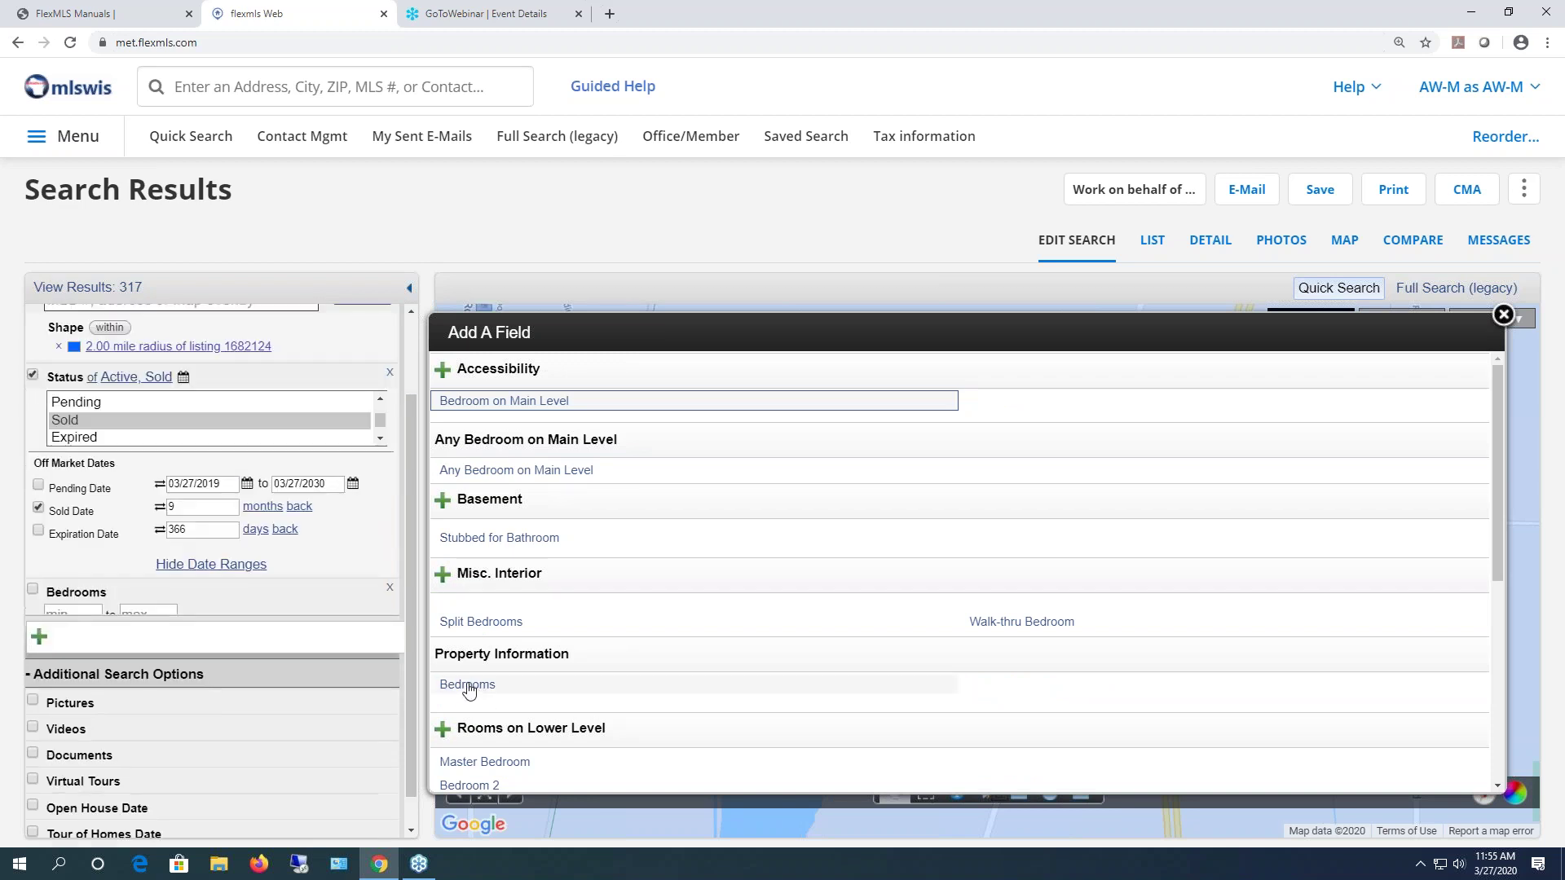
click(84, 617)
text(3)
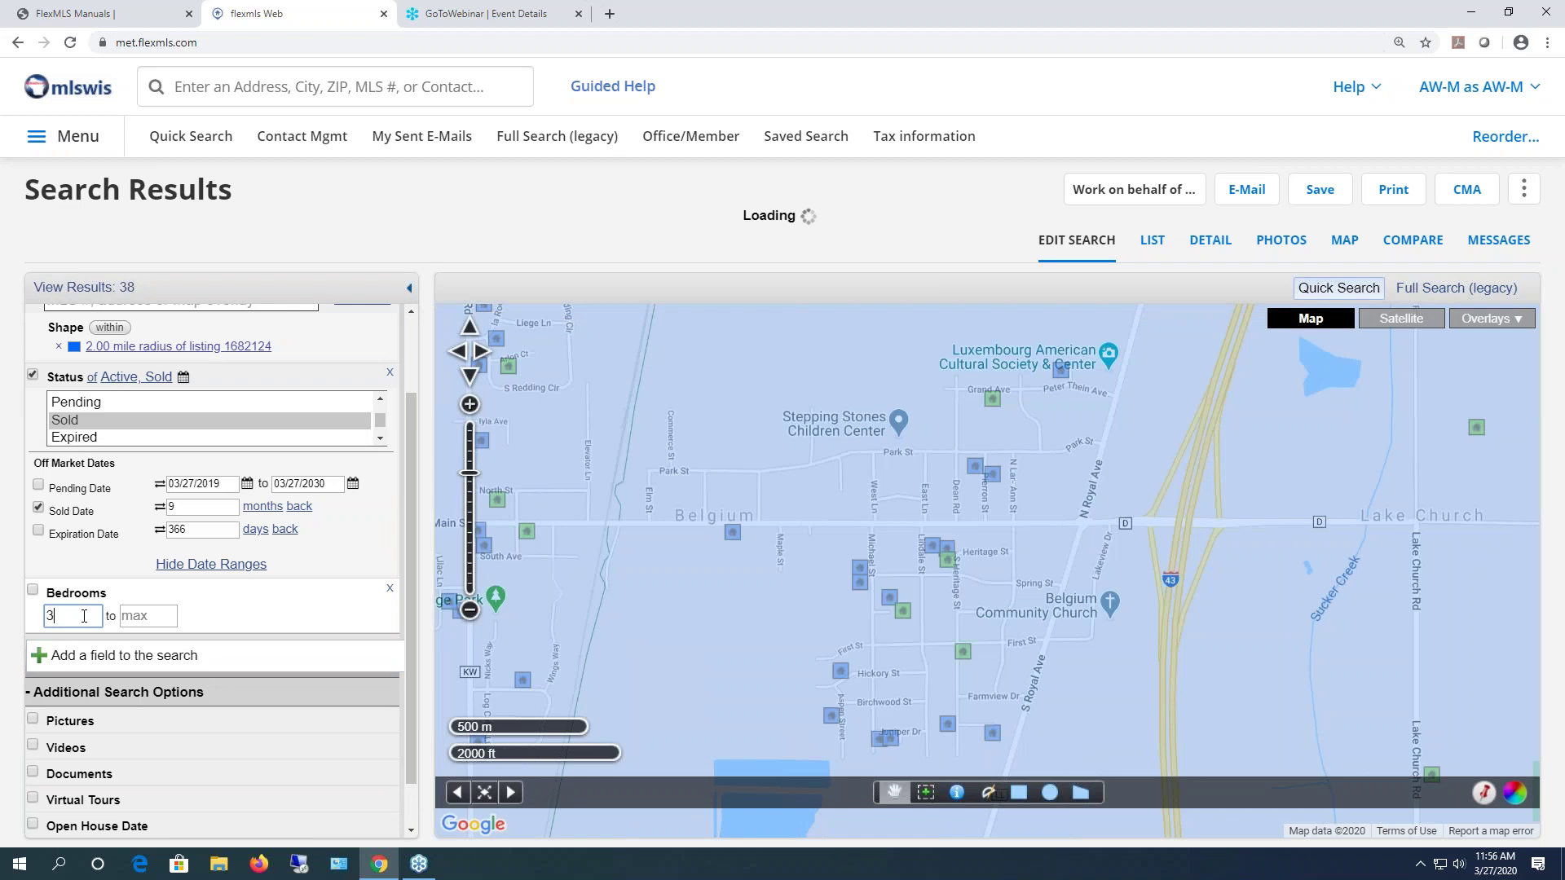
key(Tab)
text(3)
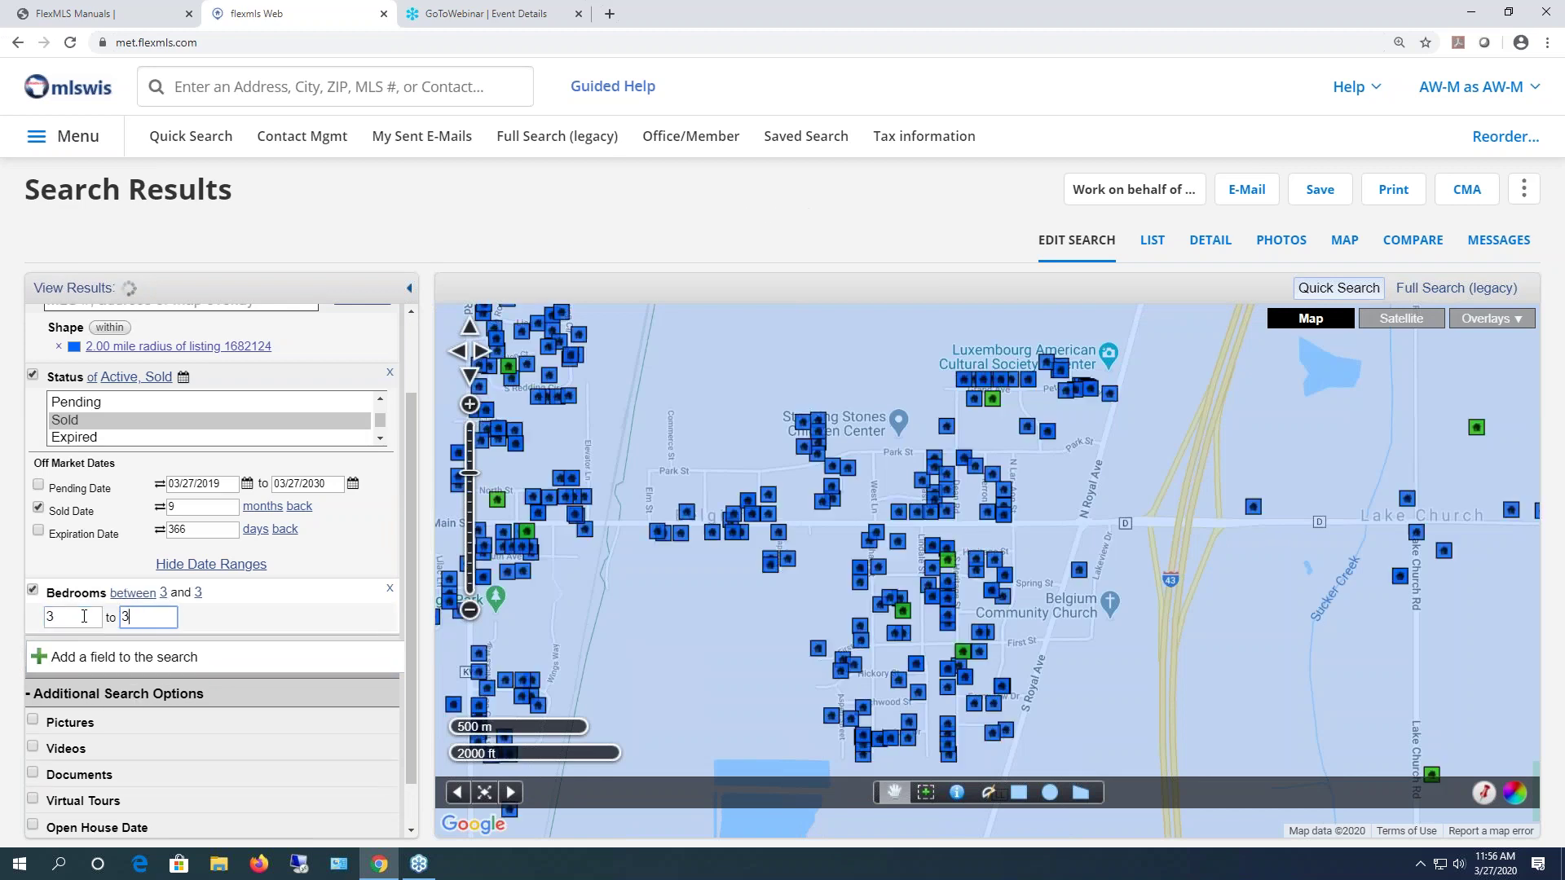
click(105, 294)
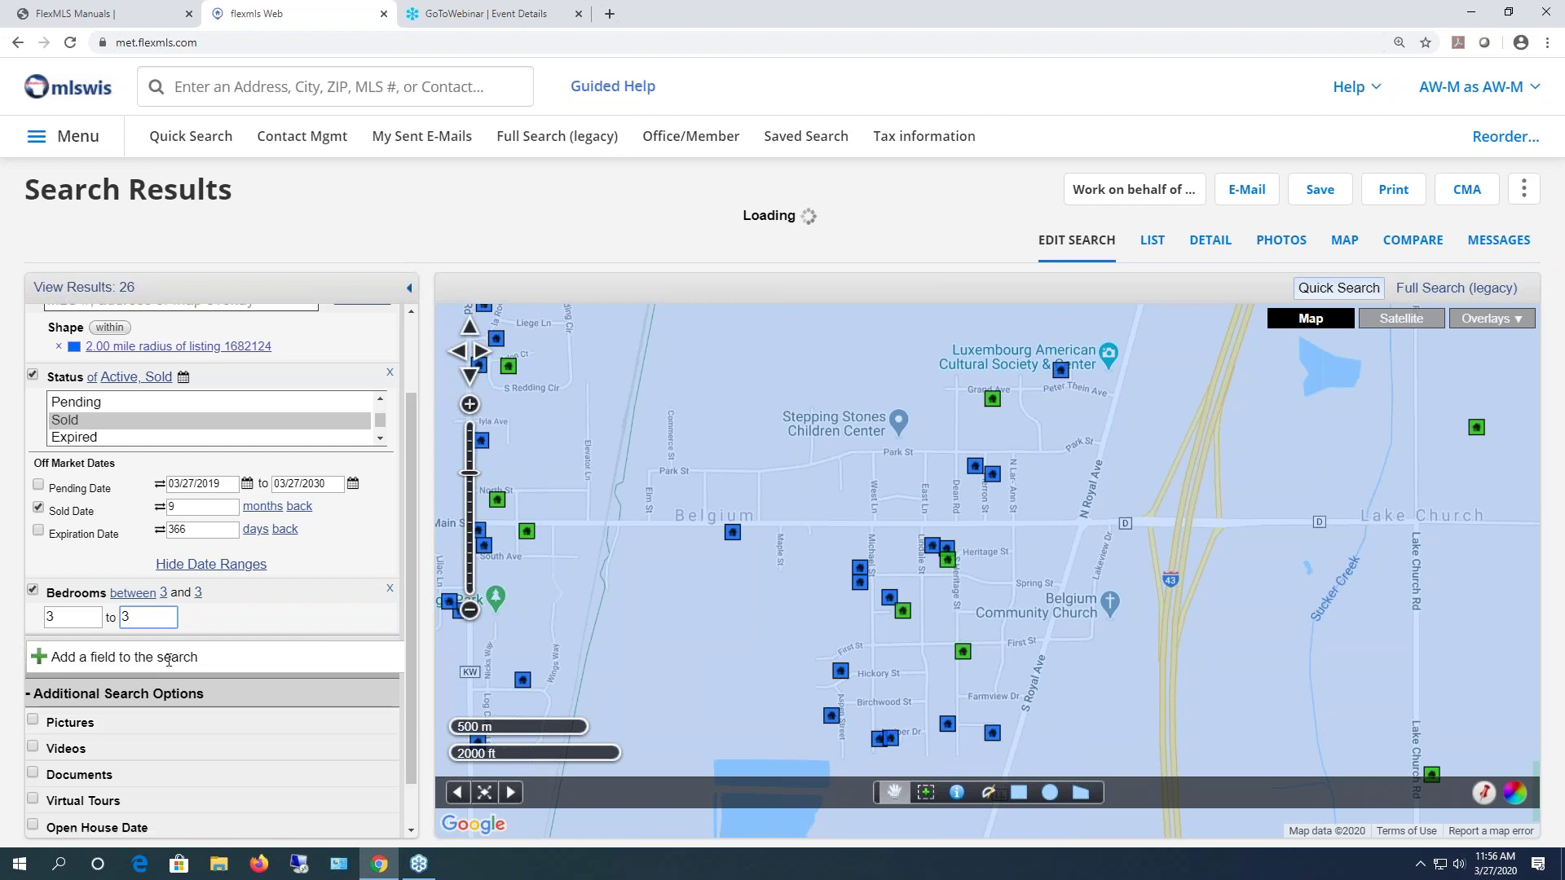
- Add Total Bathrooms with a minimum of 1.5 and view the 24 results as a list
click(169, 657)
text(bath)
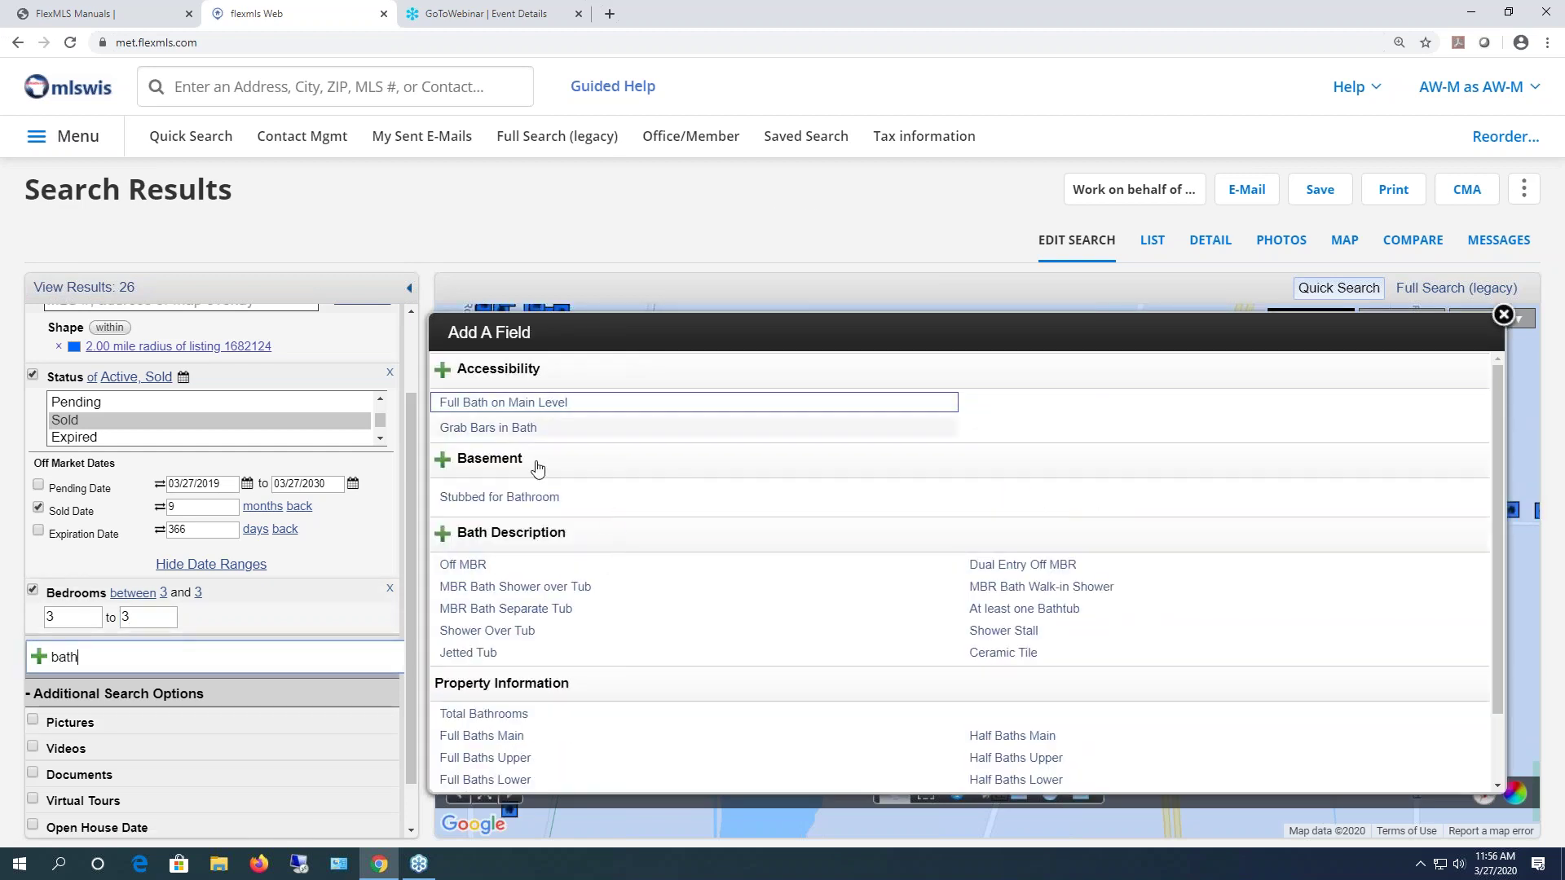
click(512, 716)
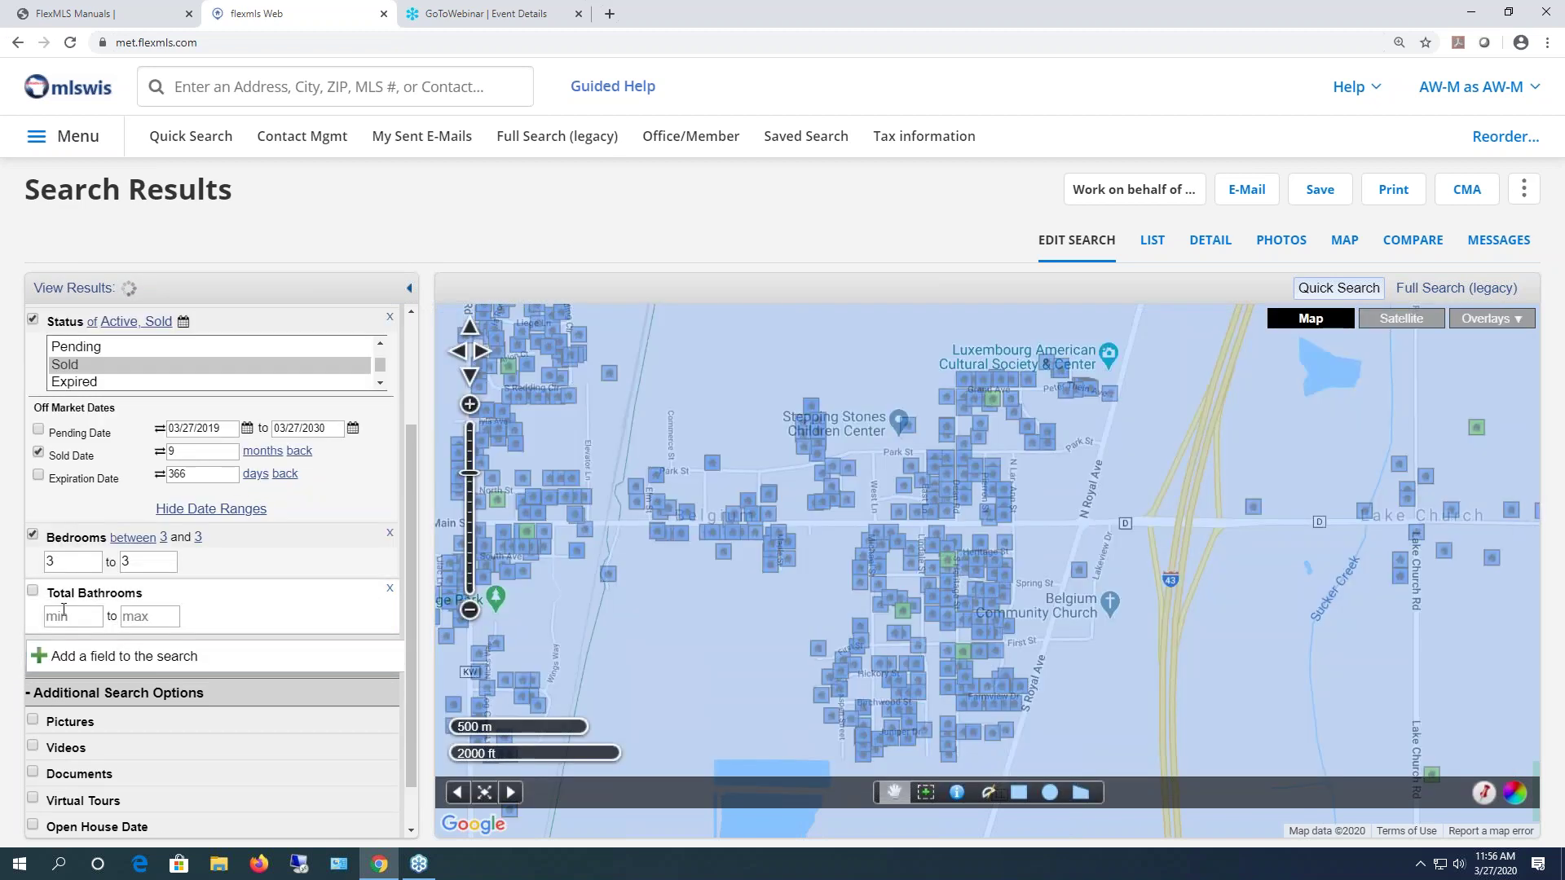
click(72, 611)
text(1.5)
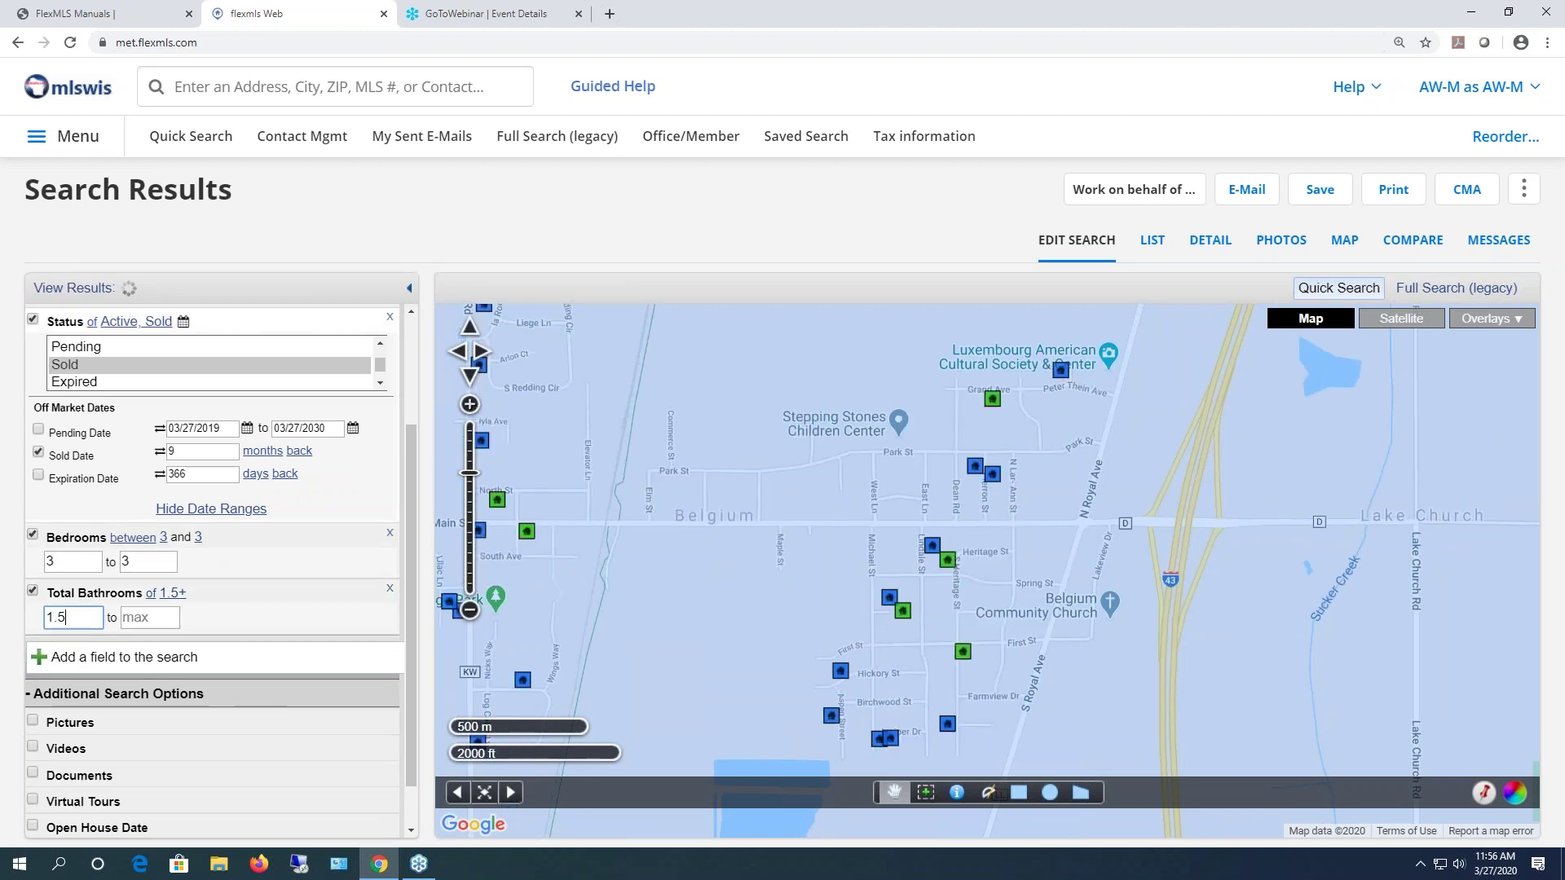
click(118, 298)
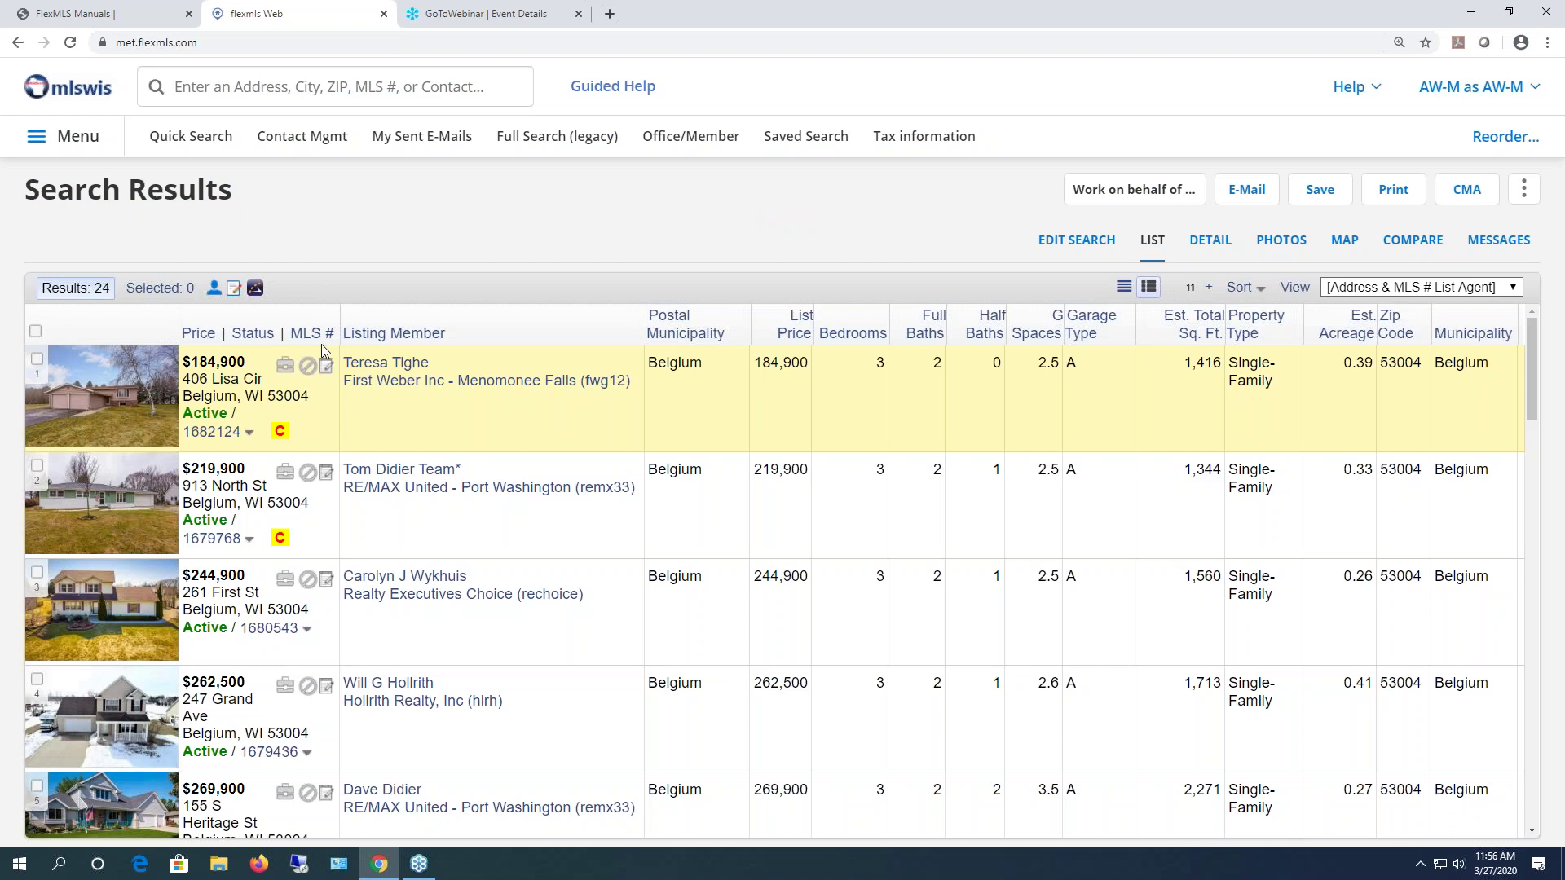
- Open the Multiple Address Search form from the main menu
click(79, 140)
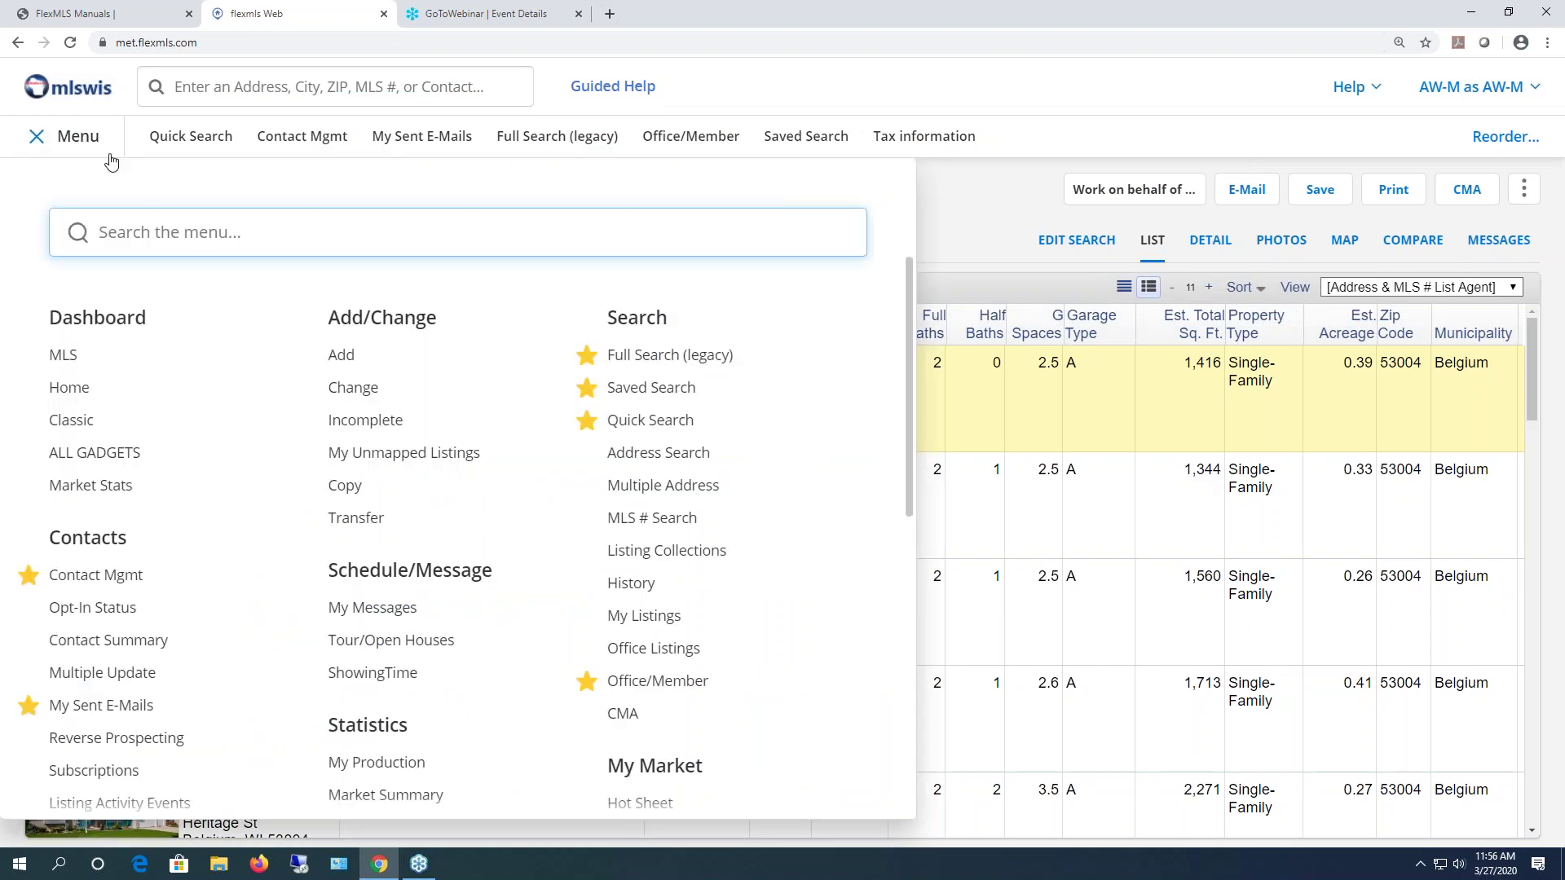
click(663, 486)
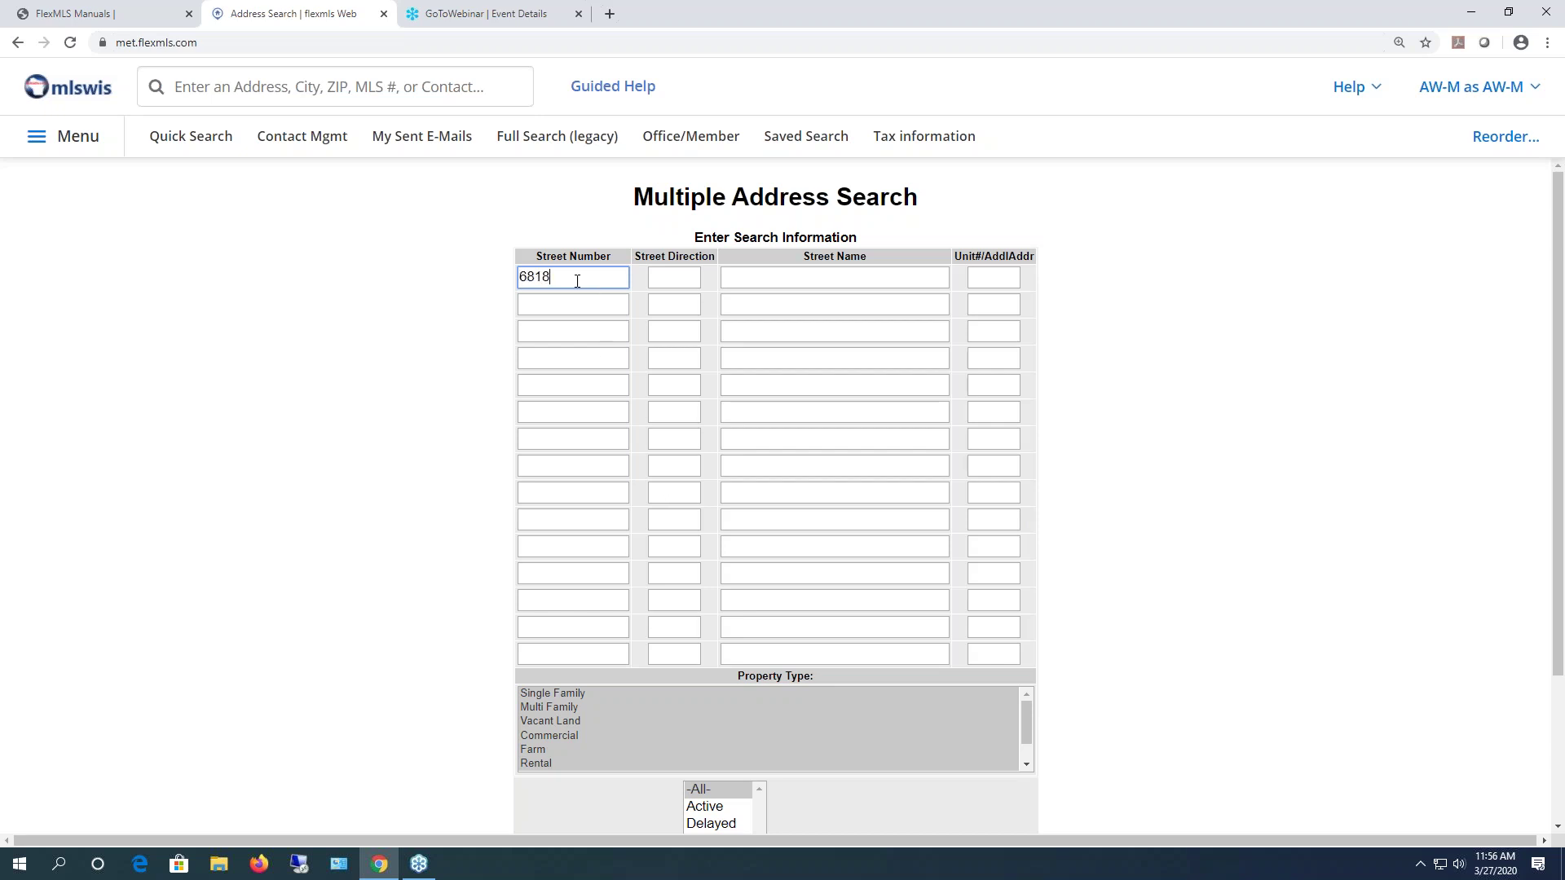
key(Tab)
key(Tab)
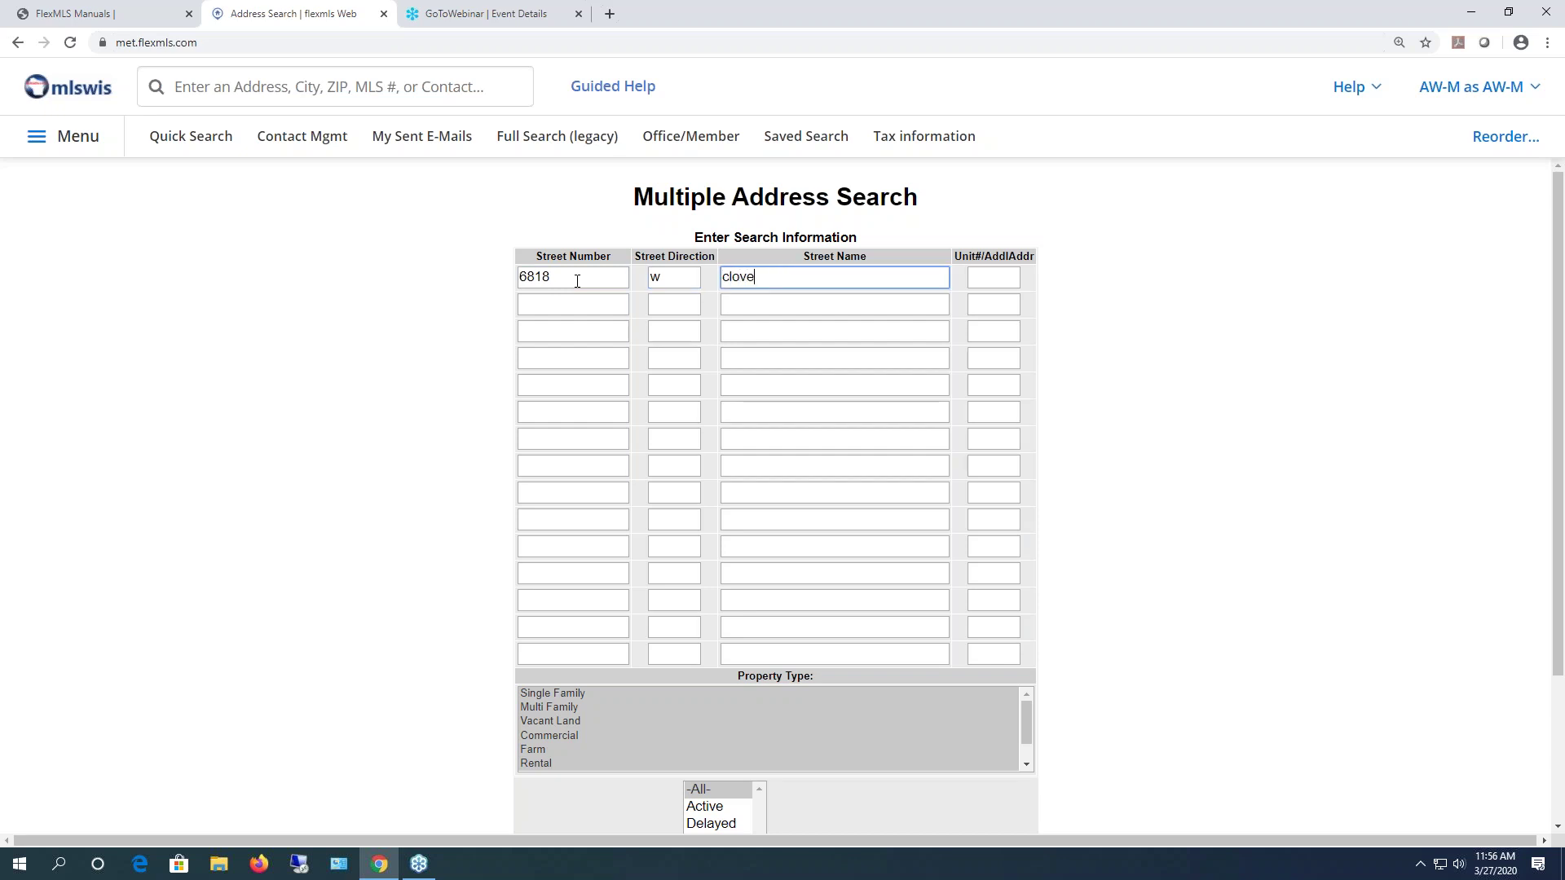
click(579, 304)
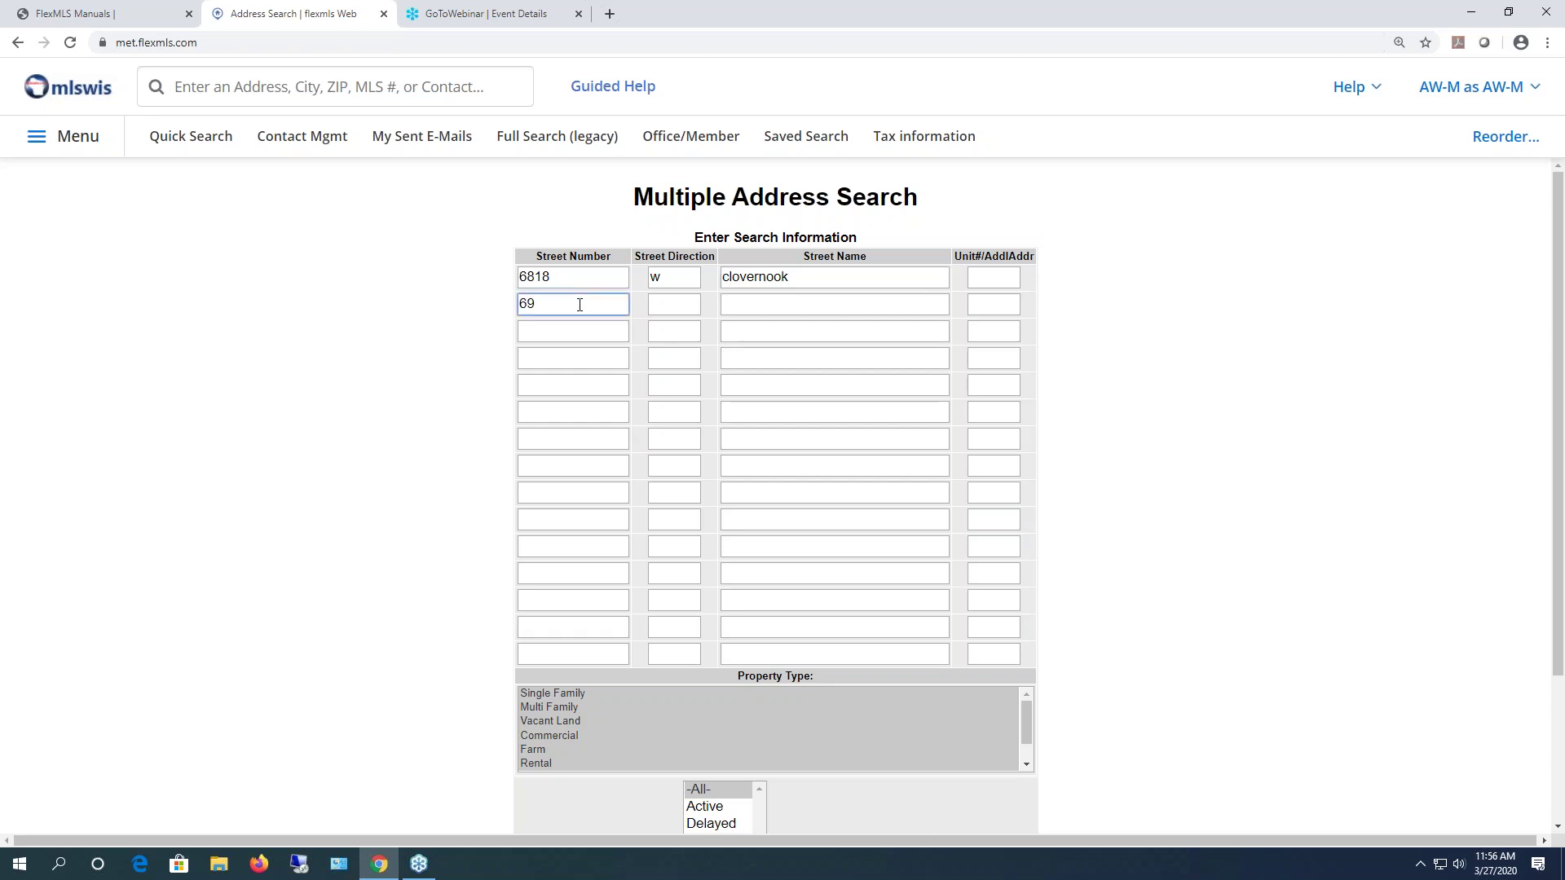
key(Tab)
key(Tab)
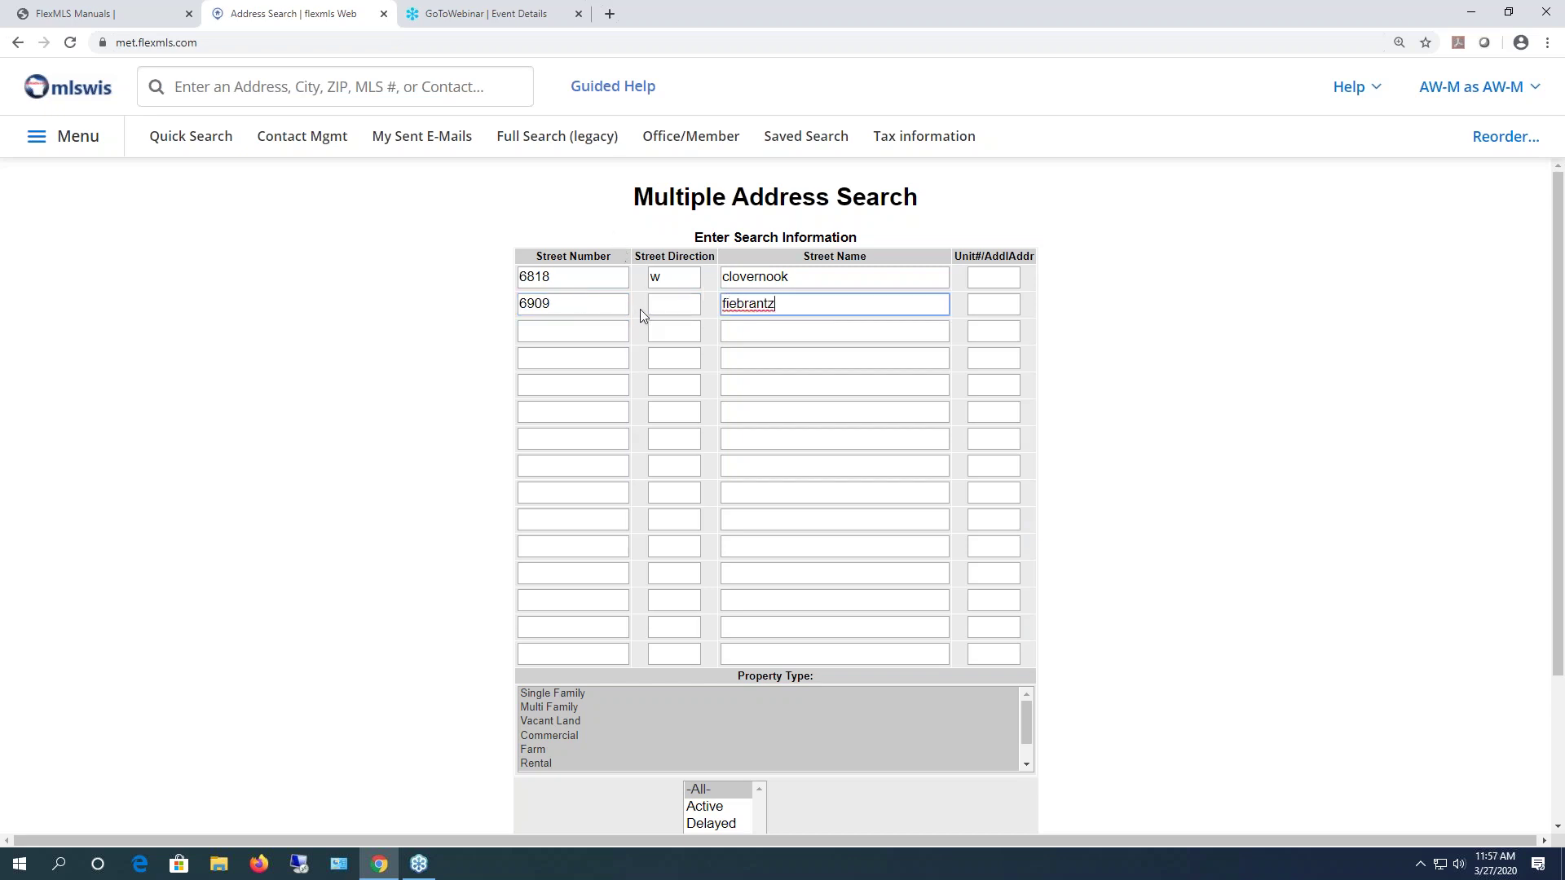
- Limit the multiple address search to the Single Family property type
scroll(683, 712, down, 1)
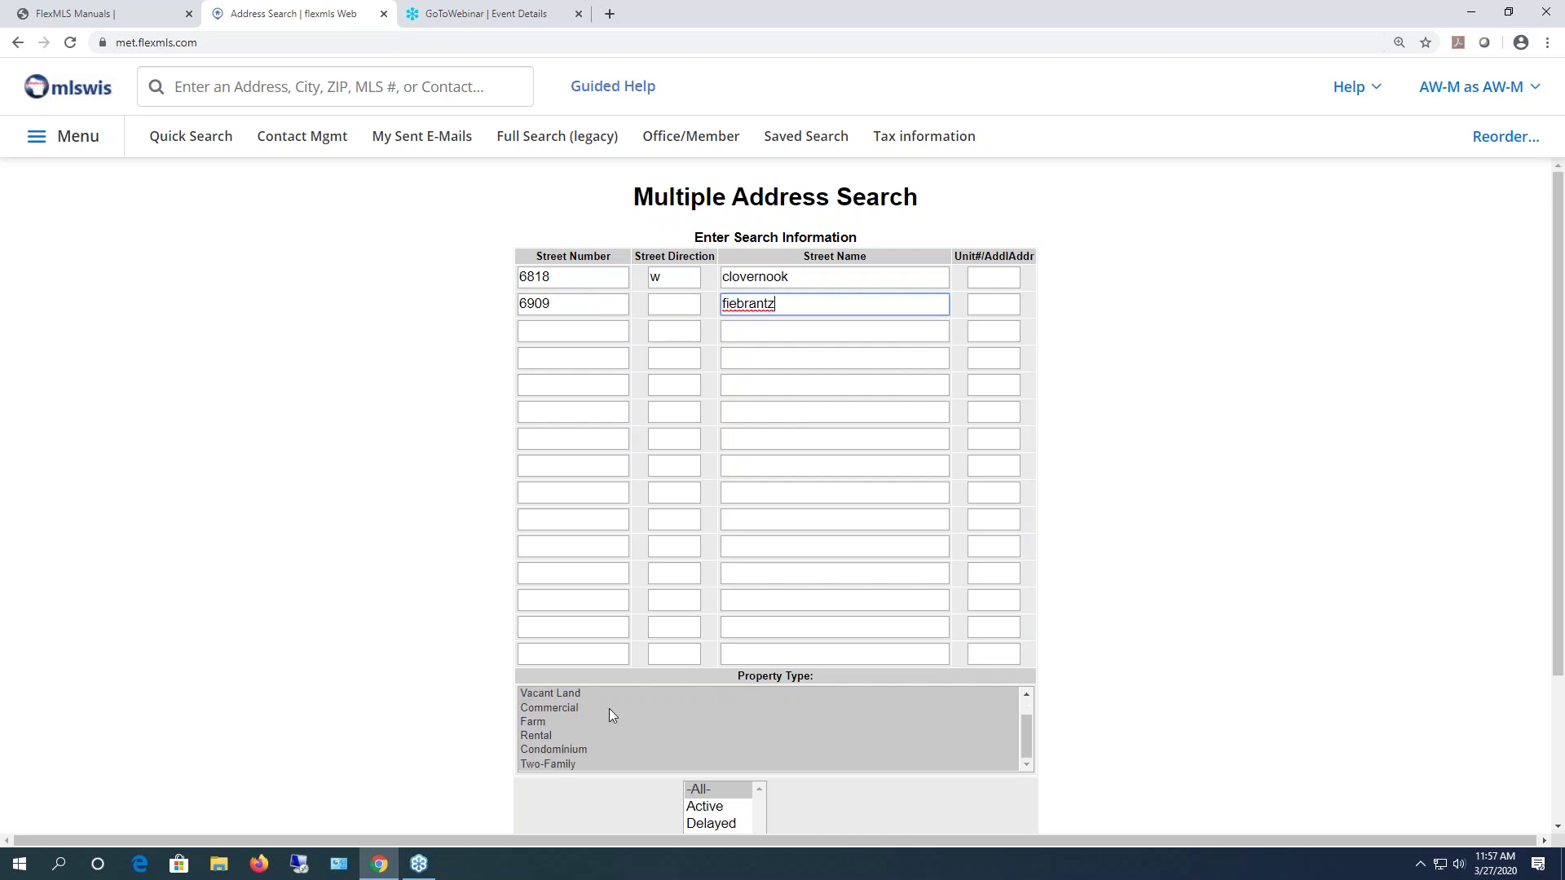
scroll(627, 738, up, 1)
scroll(582, 717, down, 1)
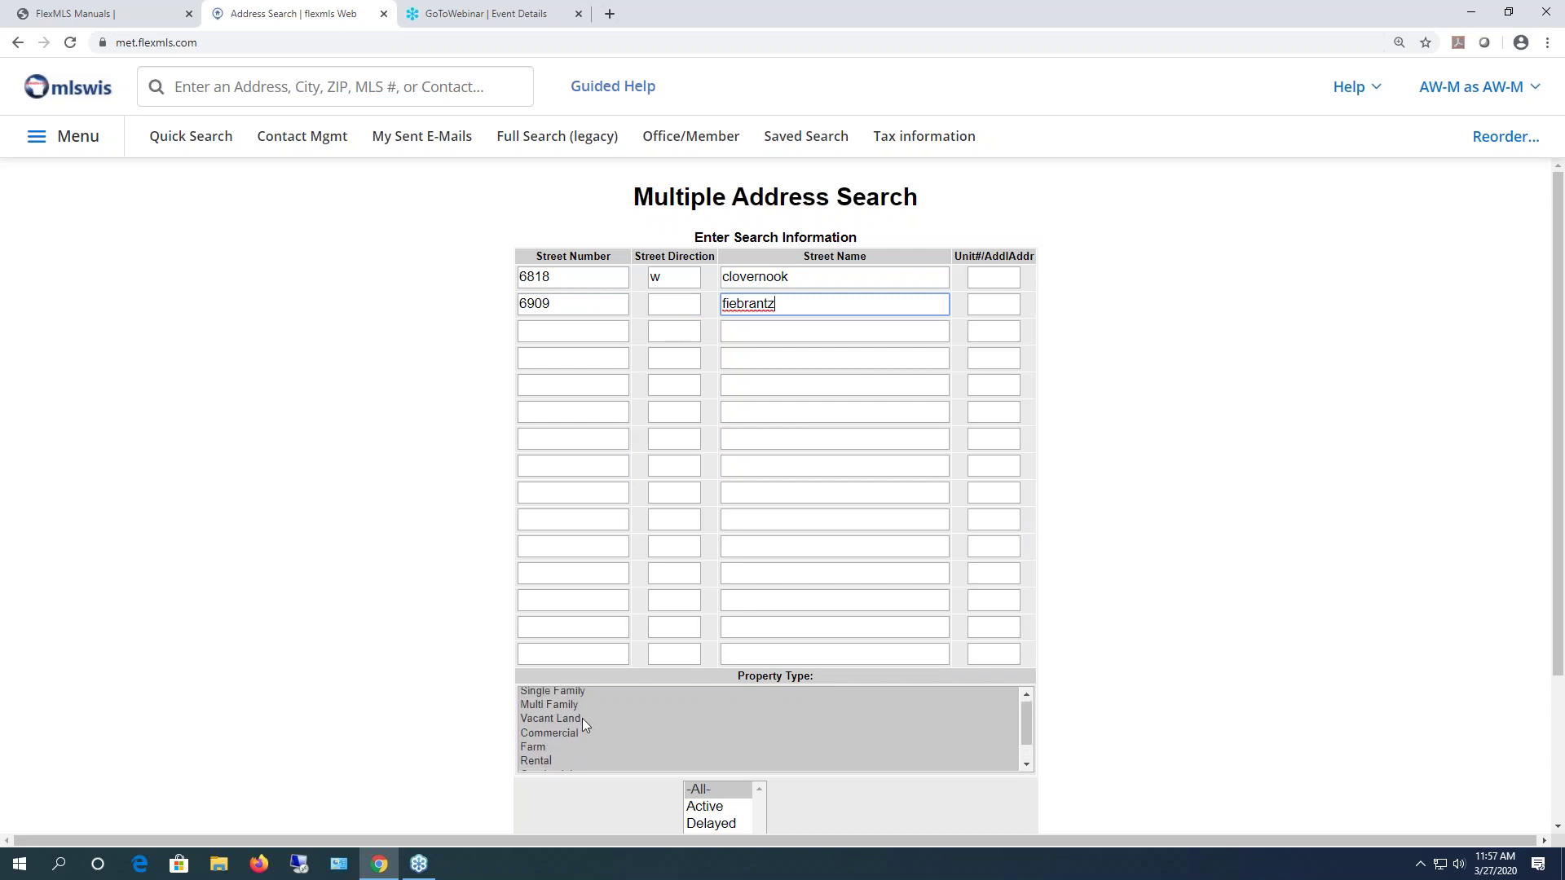
scroll(604, 726, up, 1)
click(570, 693)
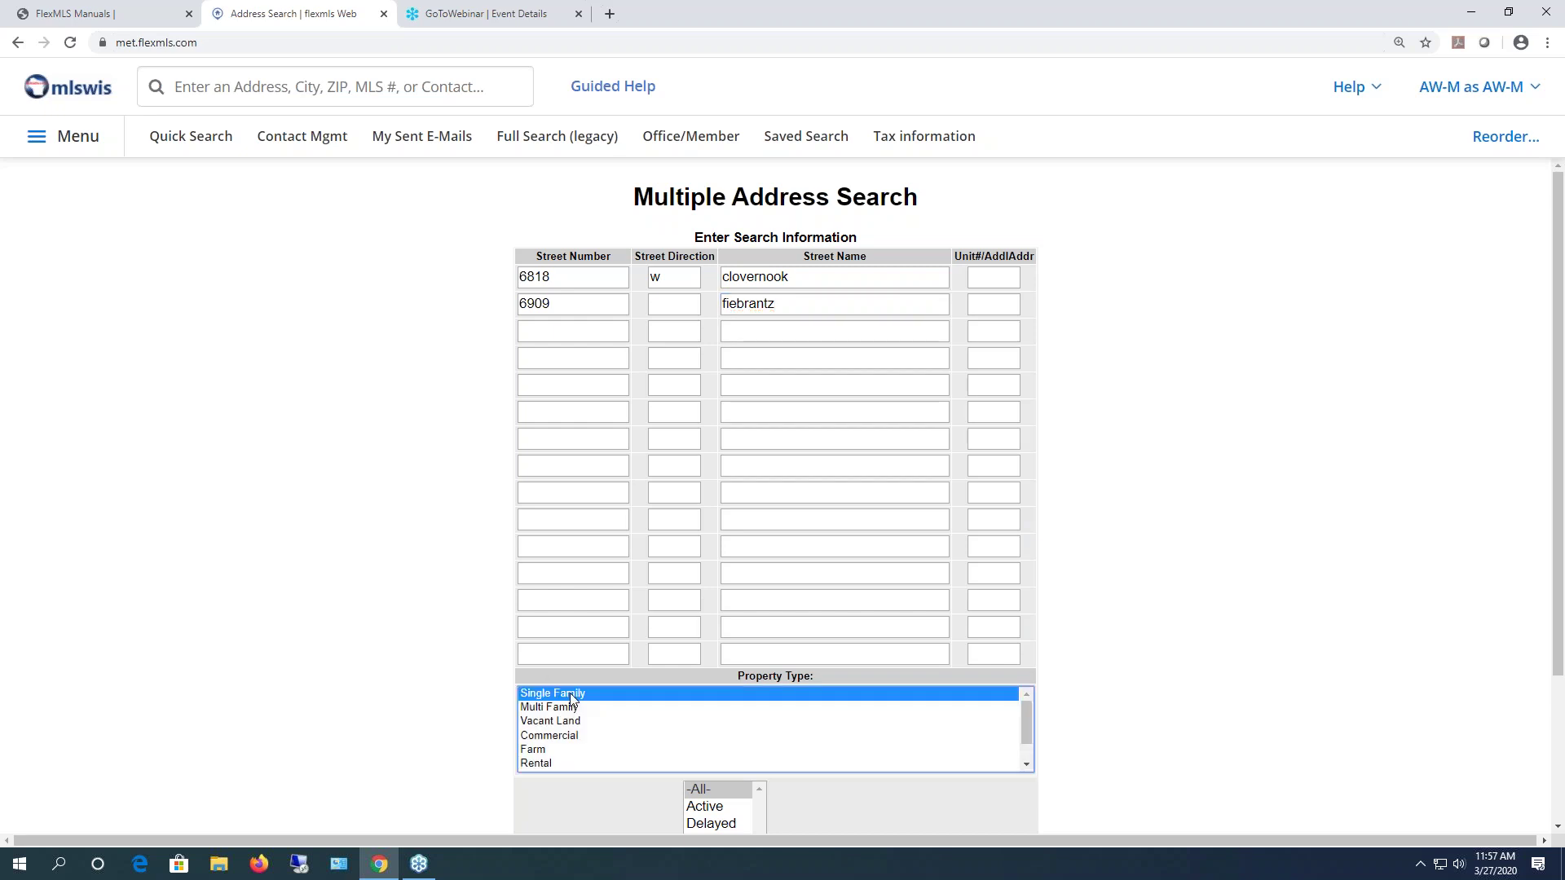
scroll(1115, 717, down, 3)
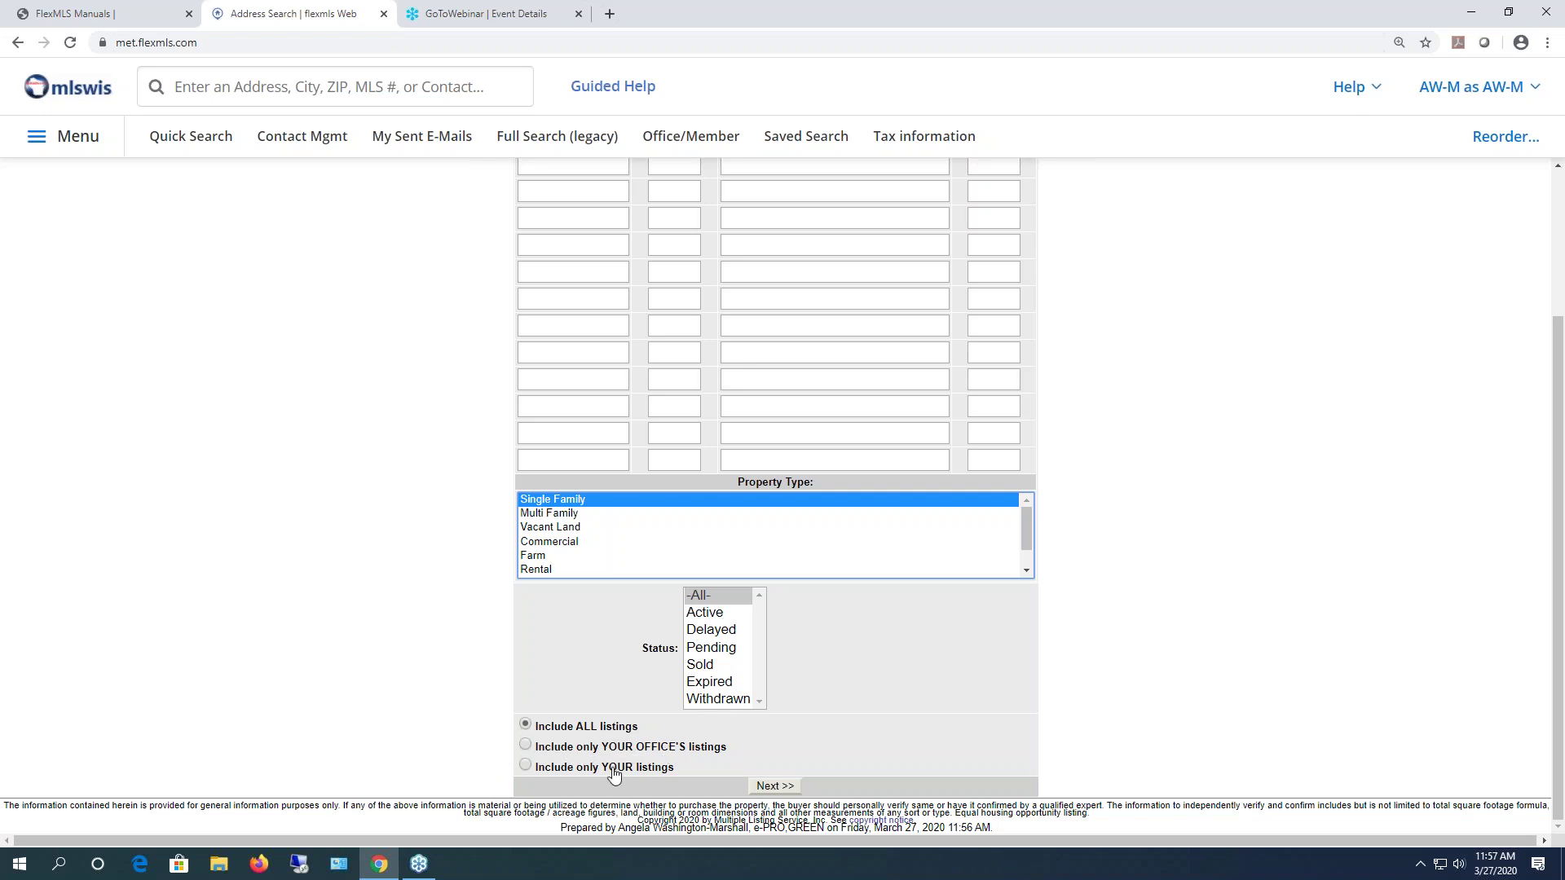
click(773, 791)
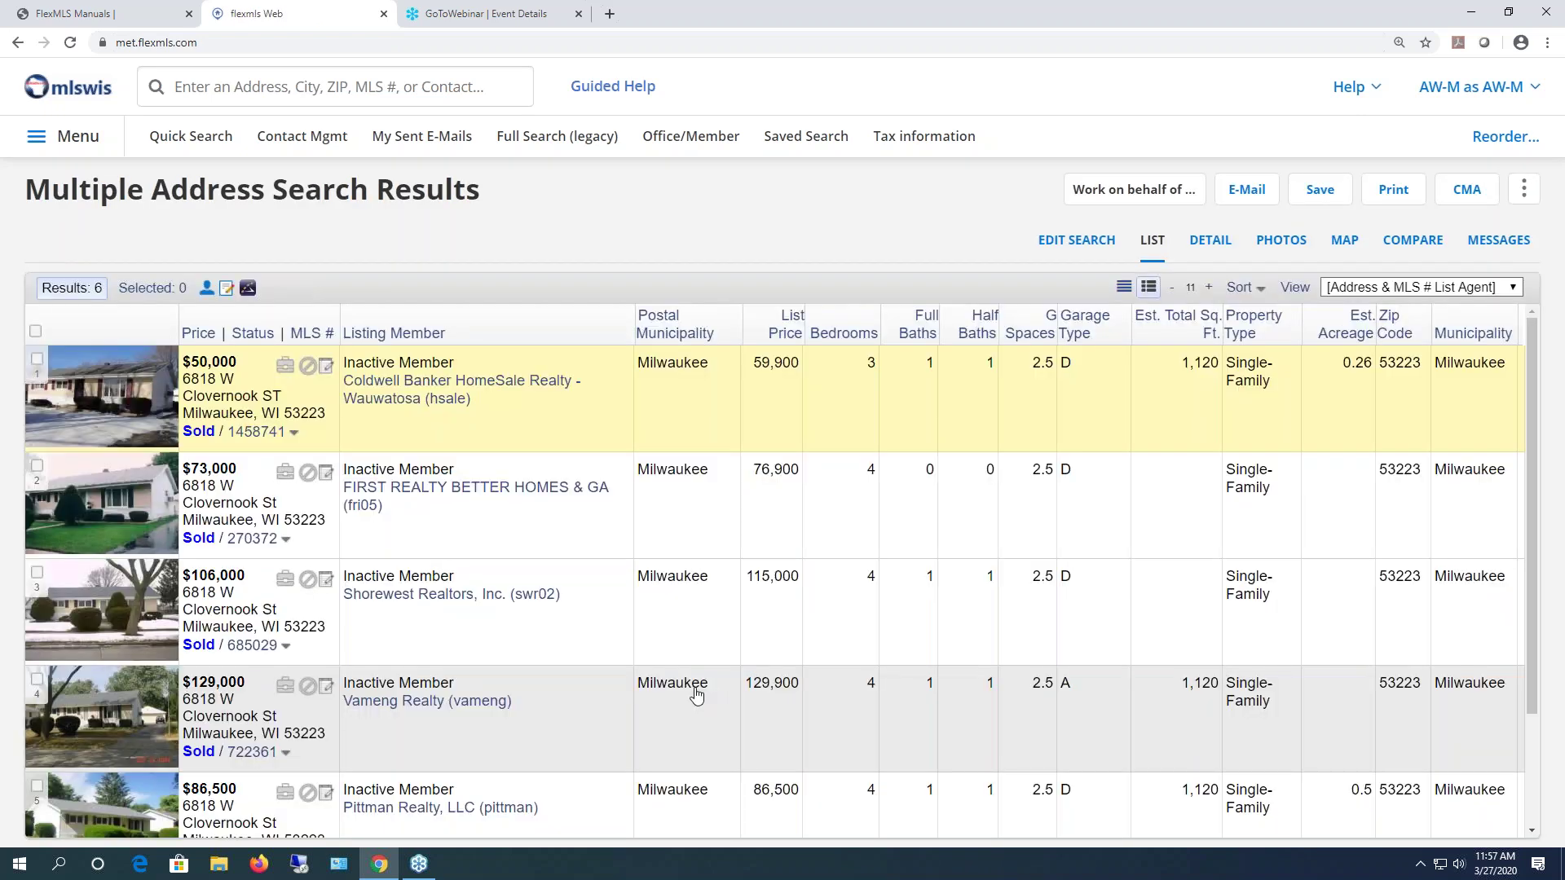
scroll(632, 644, down, 3)
scroll(633, 648, up, 3)
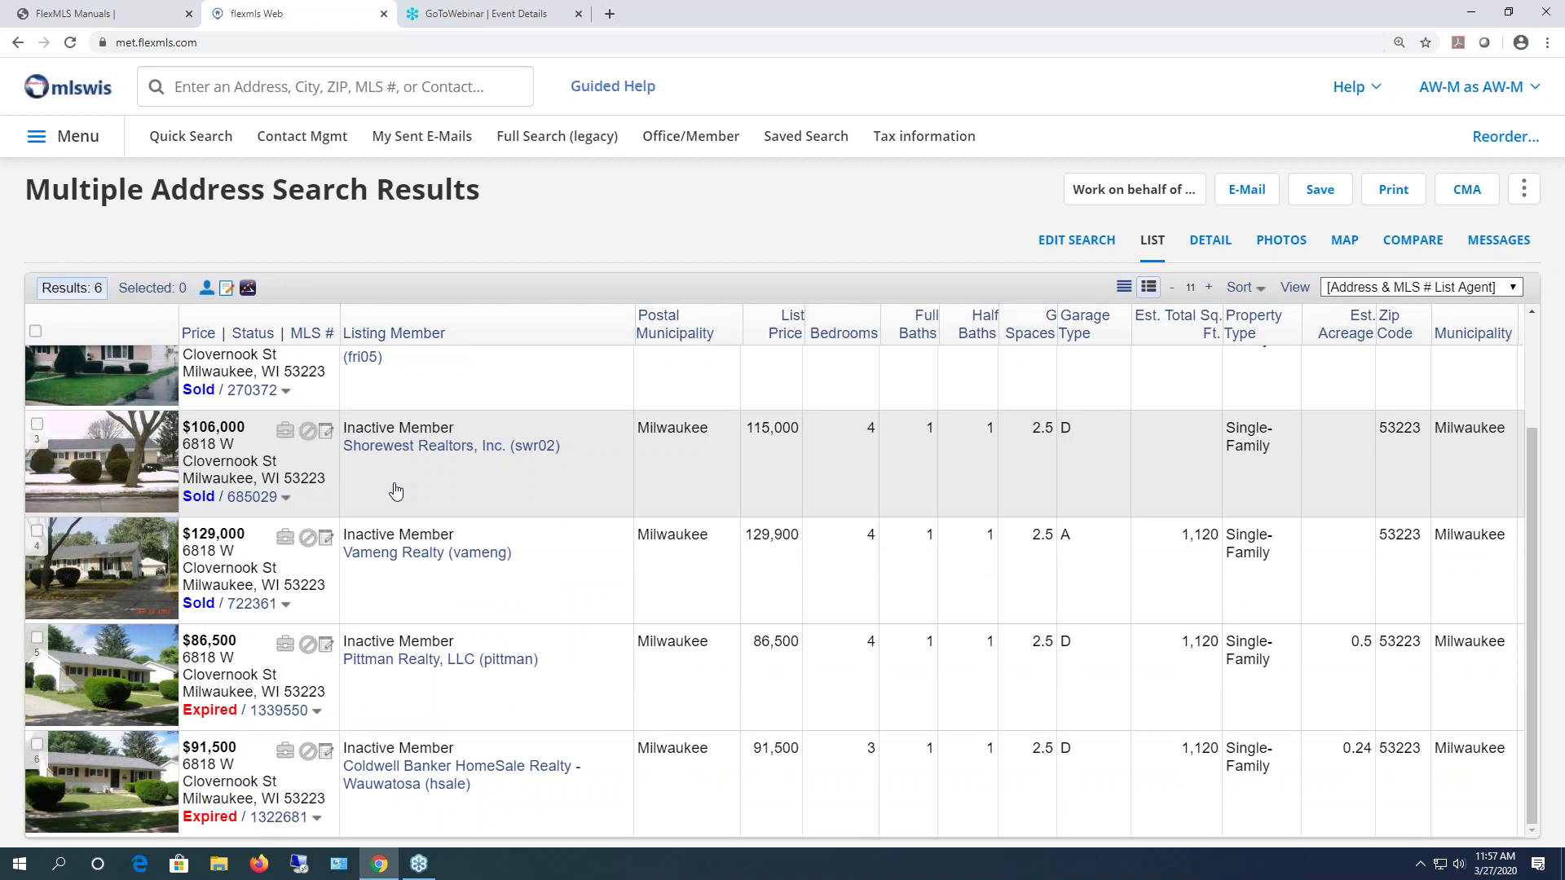
scroll(396, 489, up, 2)
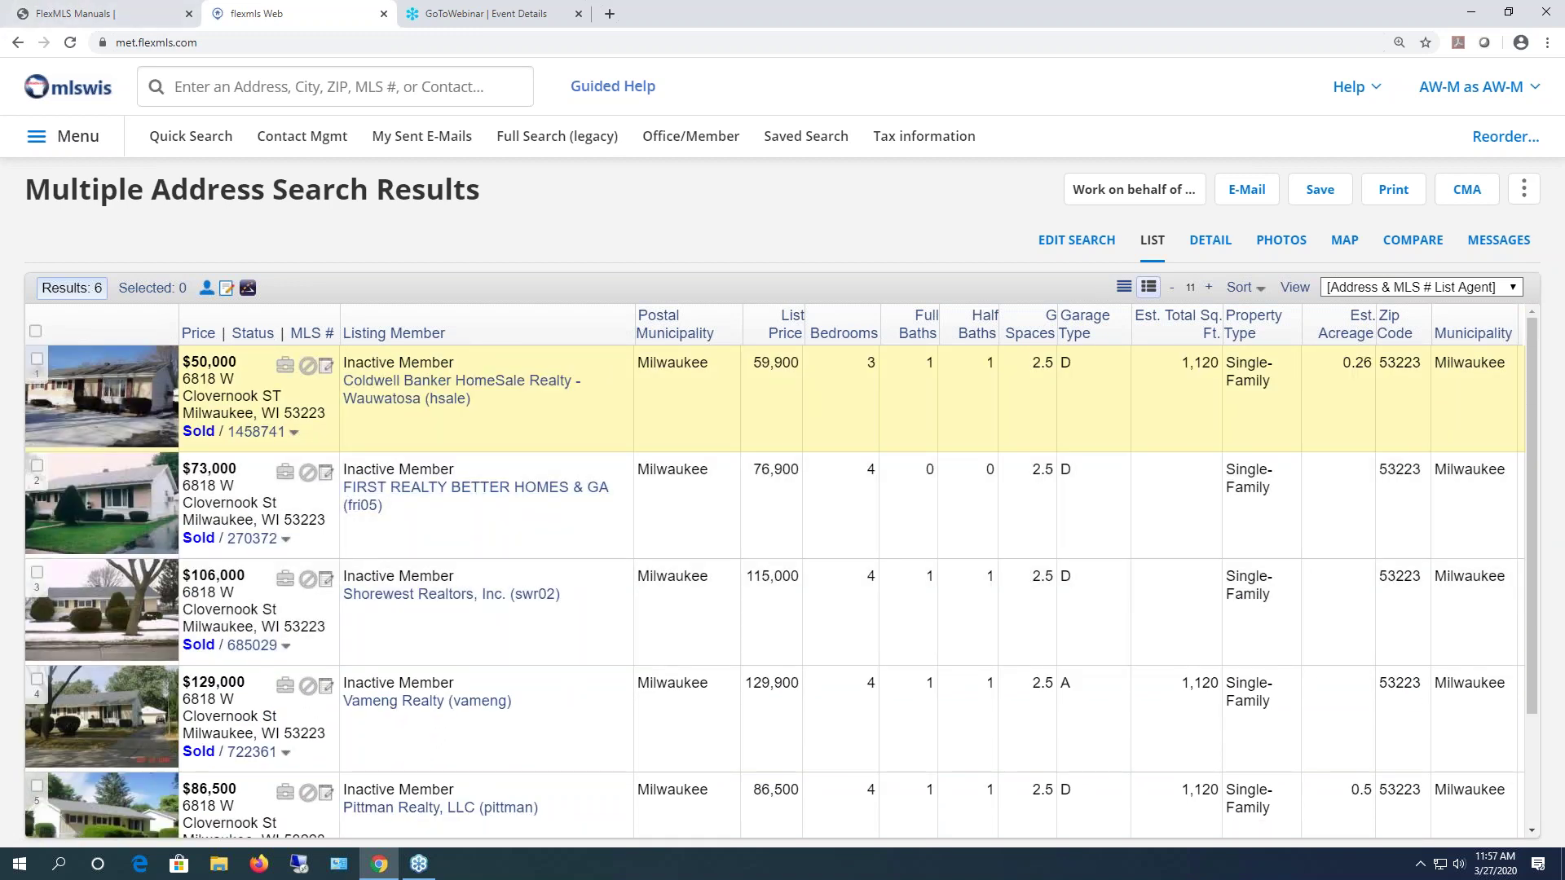
click(64, 139)
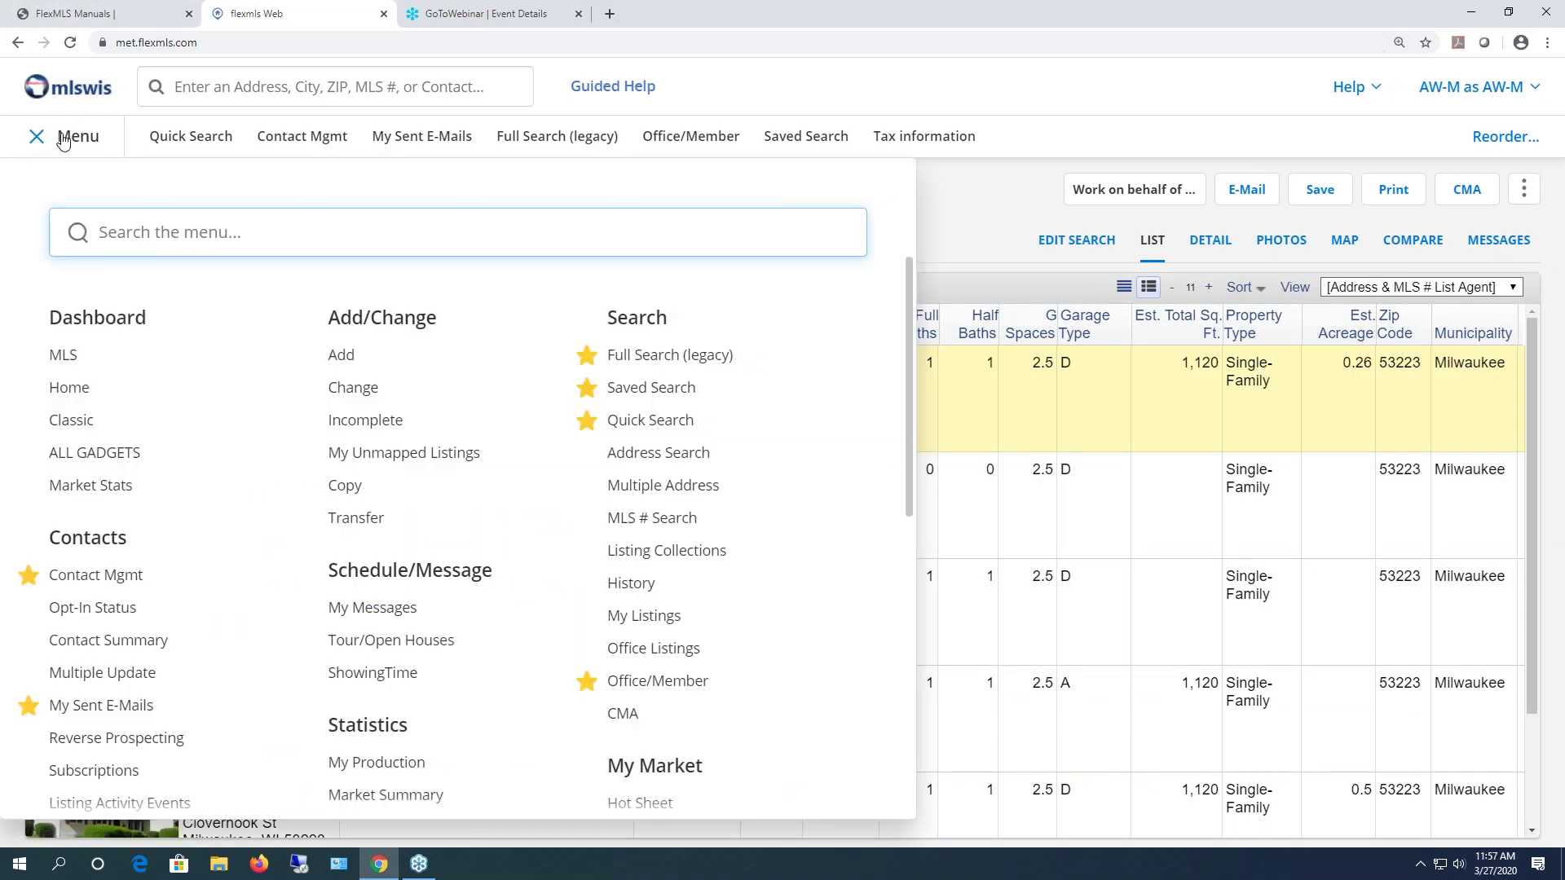
click(638, 456)
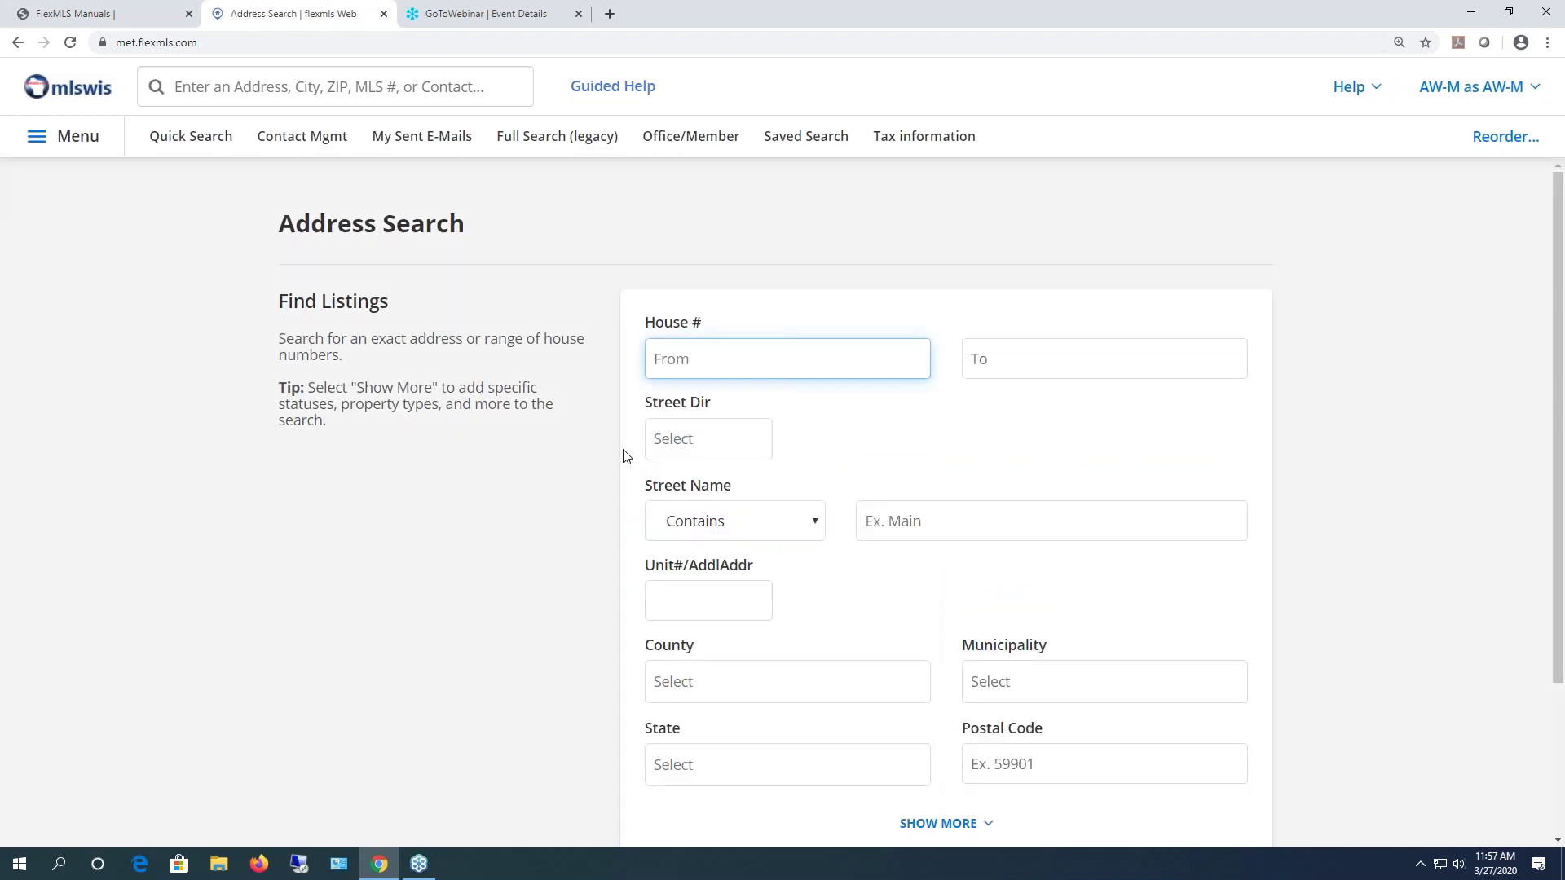
click(968, 528)
click(932, 563)
- Set county and municipality to Milwaukee and run the address search
click(831, 693)
text(mil)
click(670, 725)
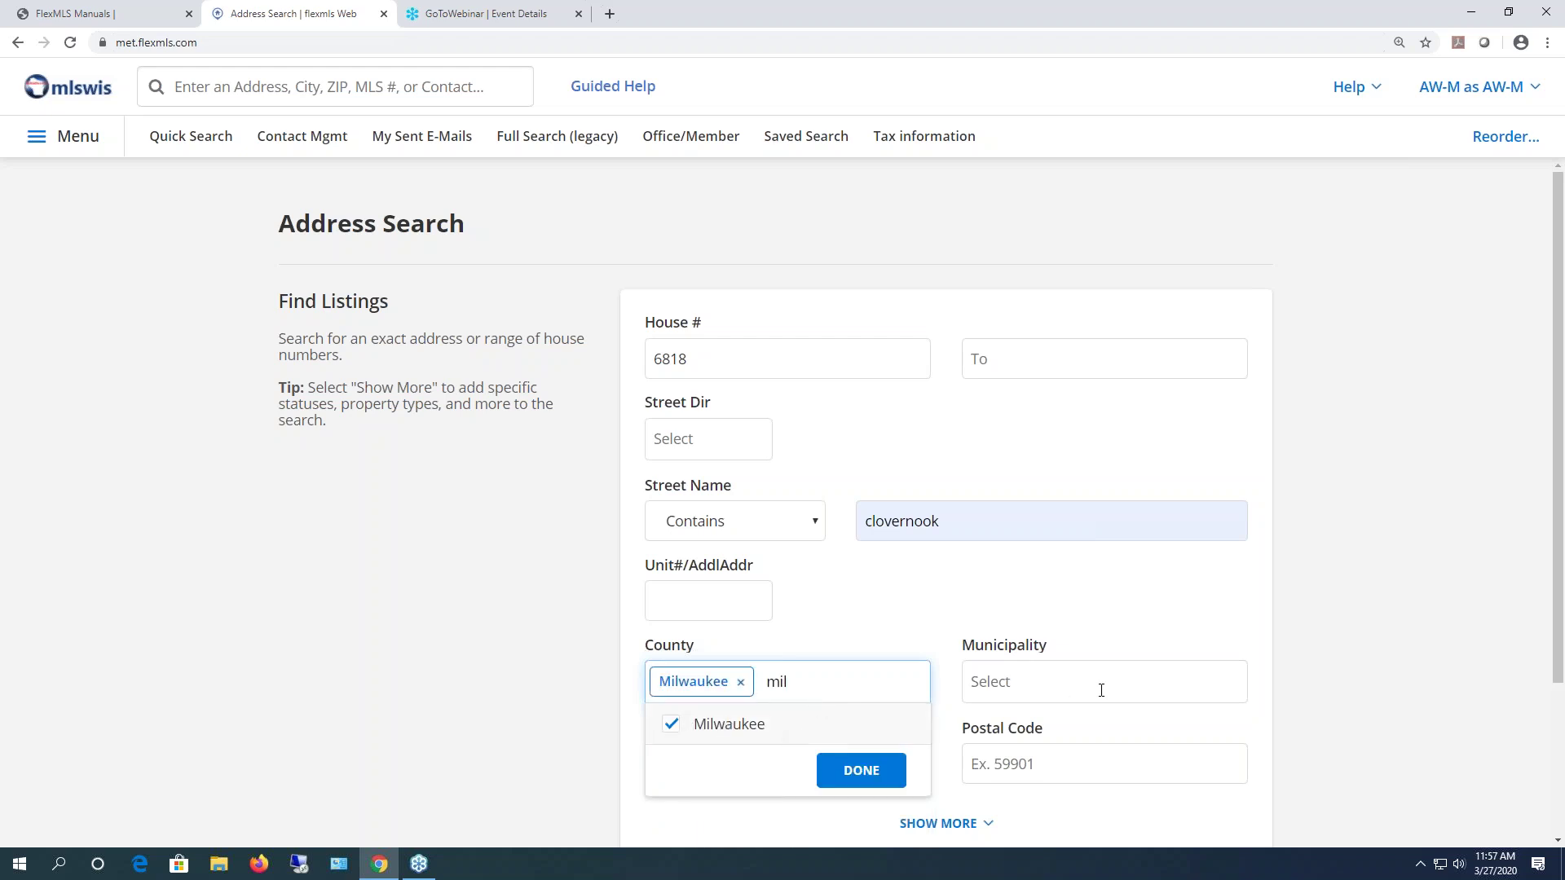
click(1104, 689)
text(m)
click(1060, 726)
click(1394, 662)
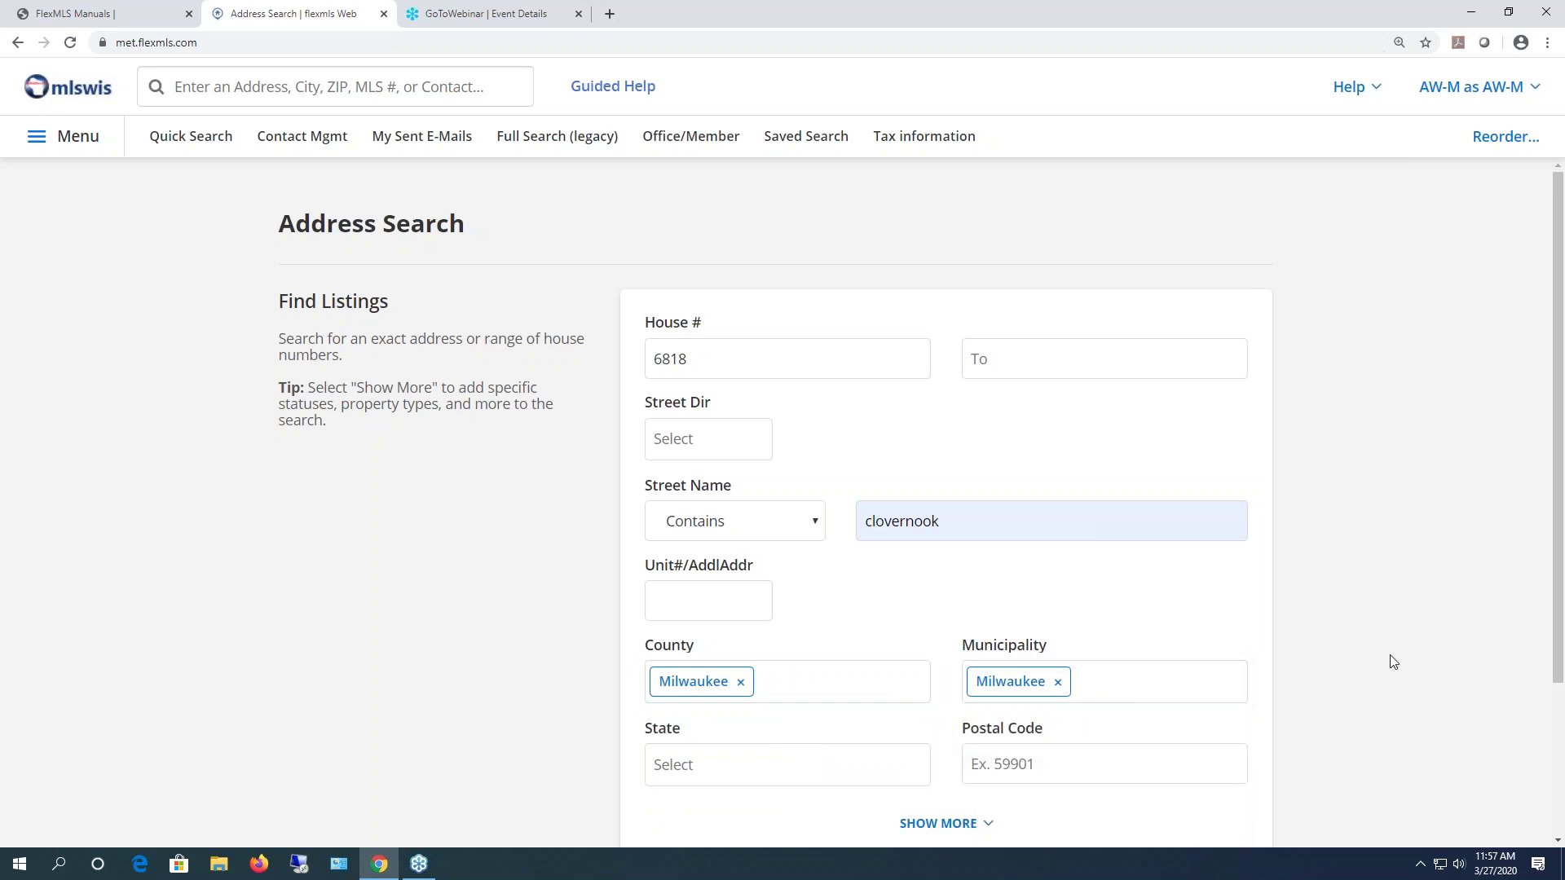
scroll(1271, 757, down, 3)
scroll(1274, 758, up, 3)
scroll(980, 698, down, 3)
click(1220, 704)
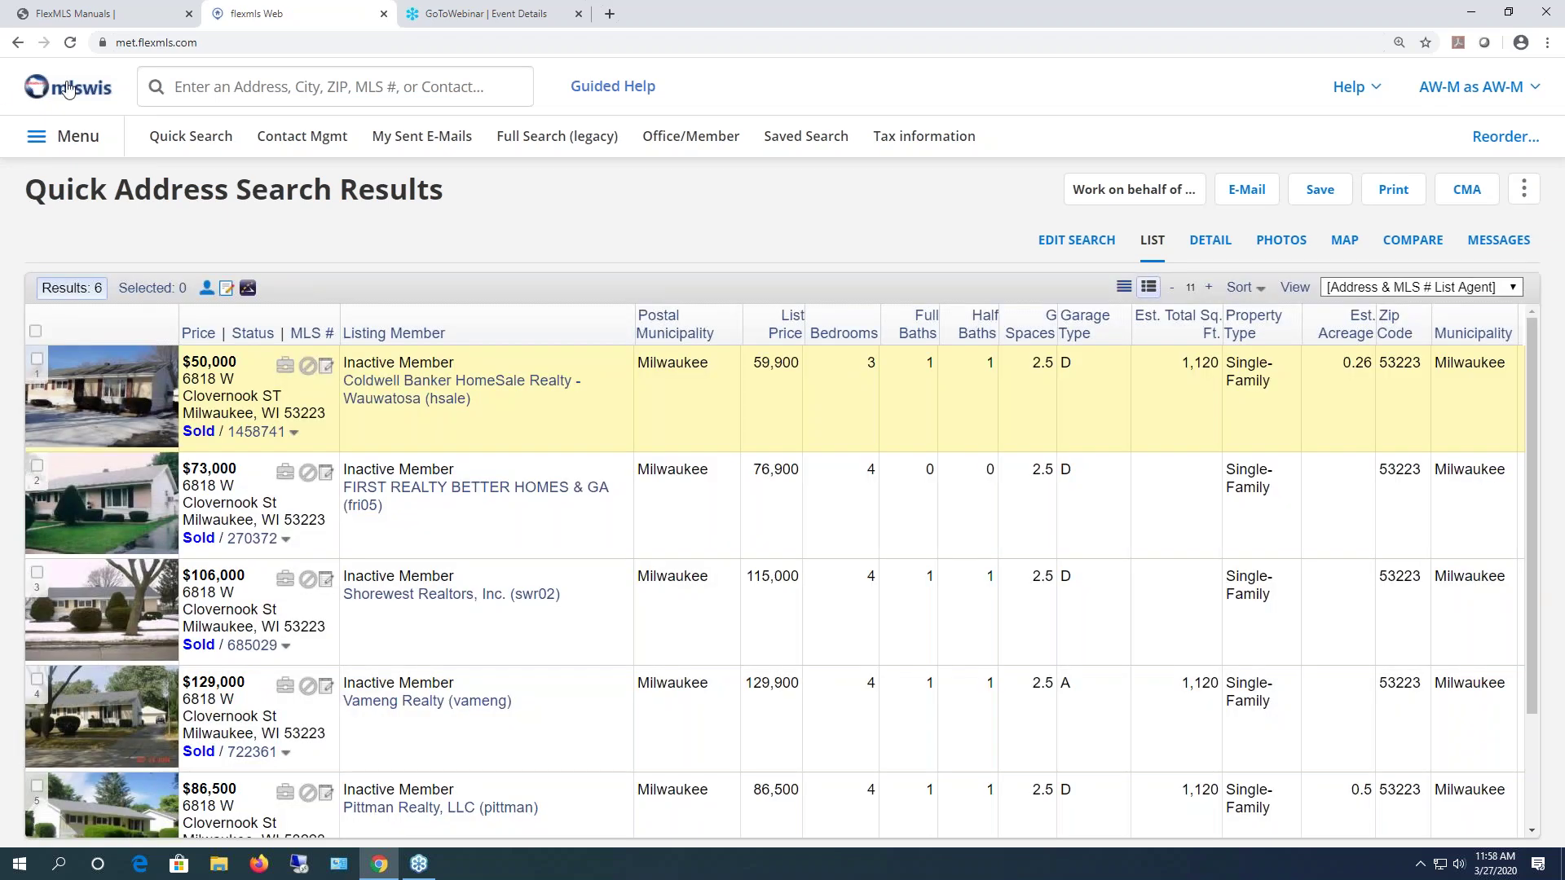
click(68, 88)
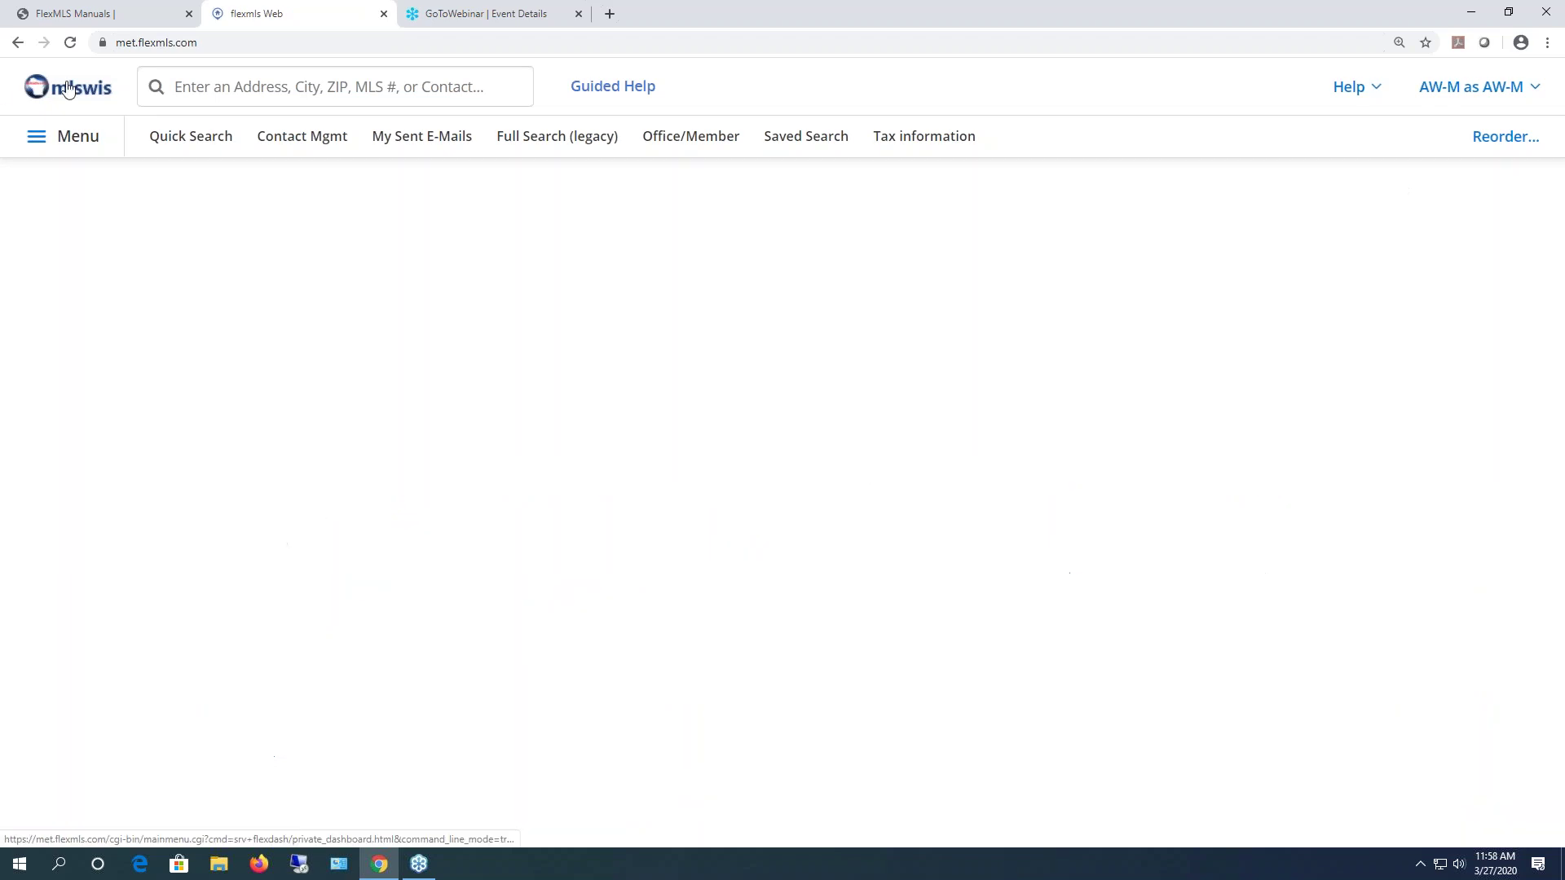
click(295, 85)
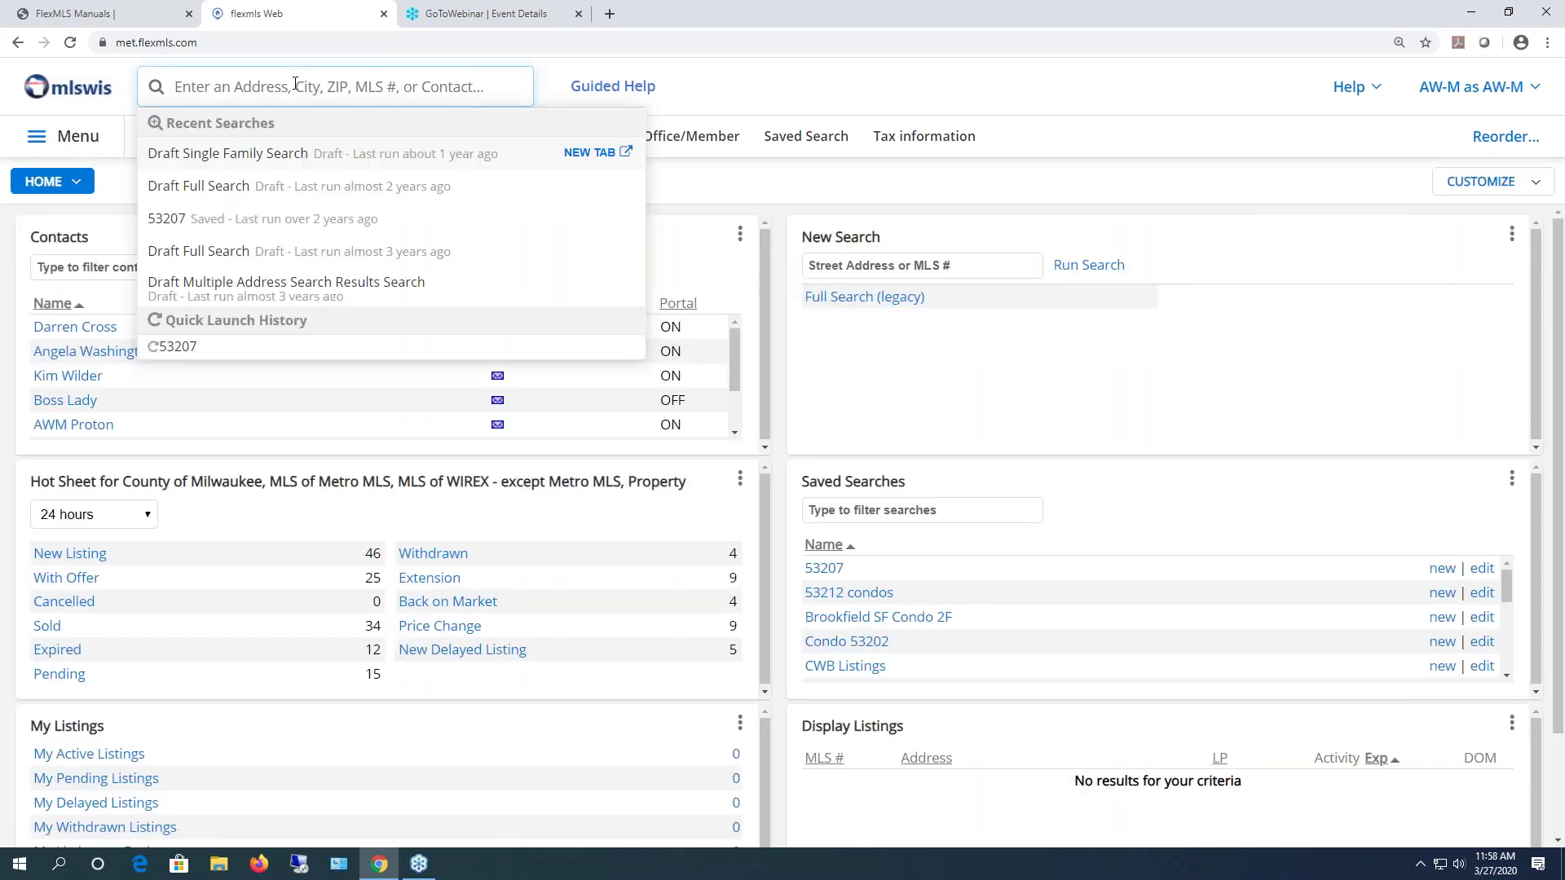
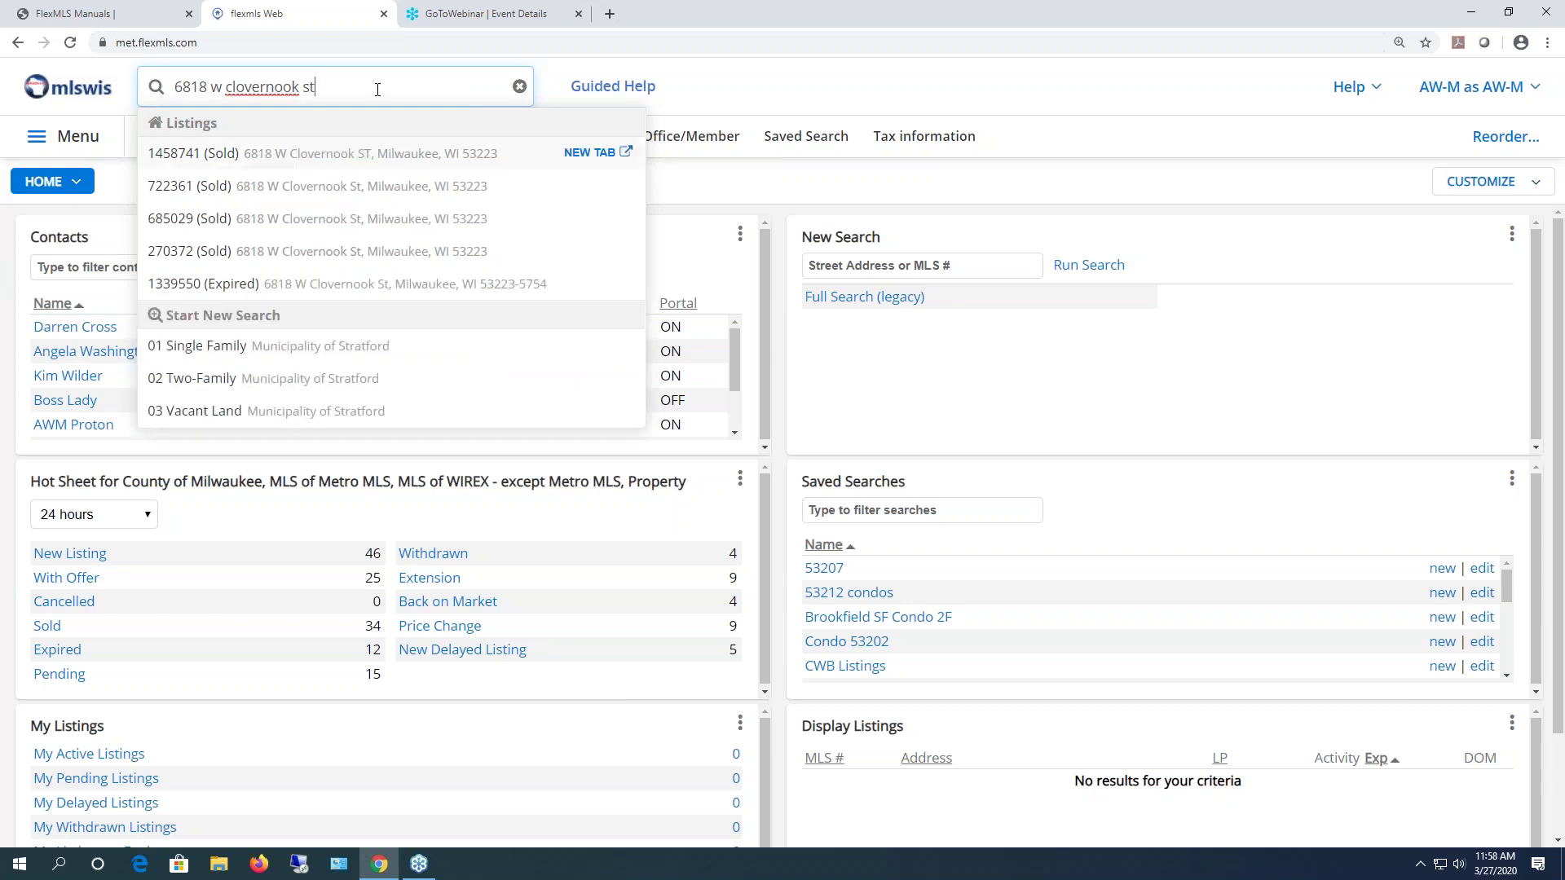
key(Return)
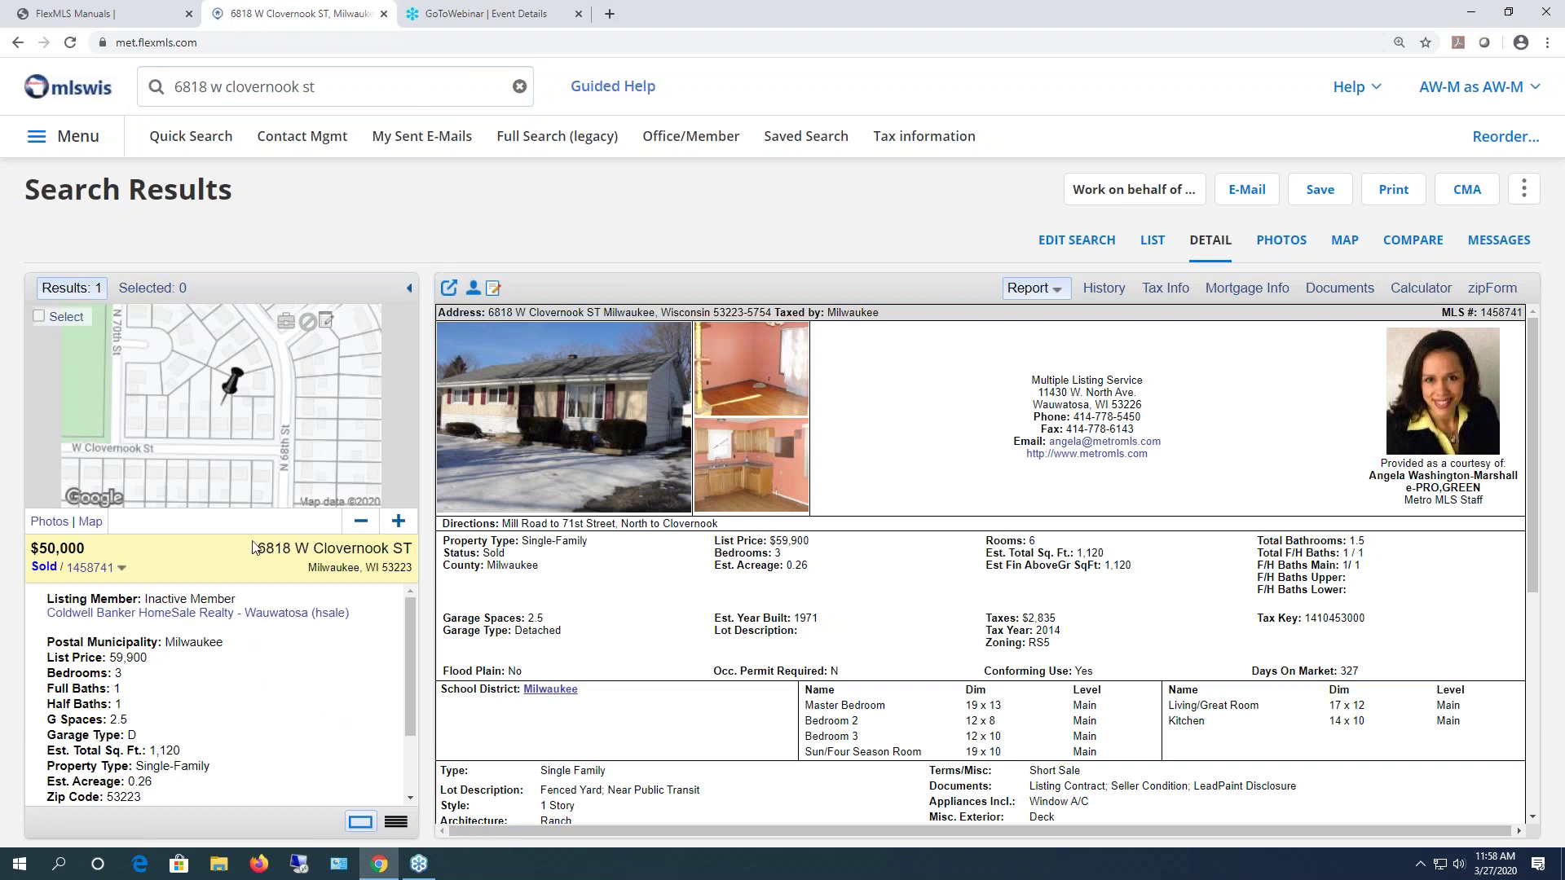
click(85, 94)
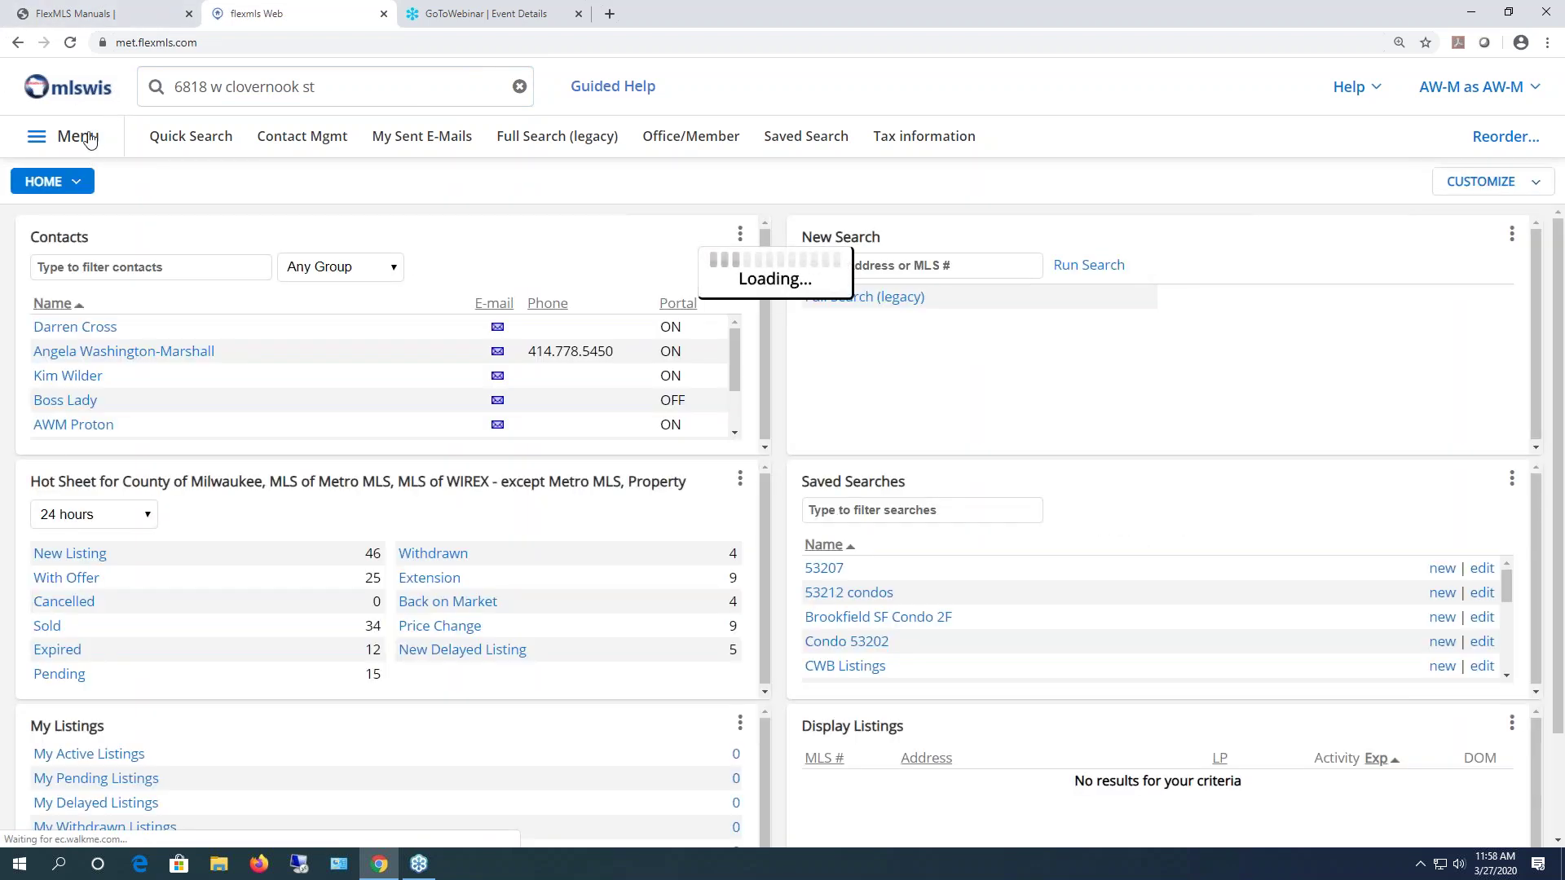
- Browse the 42 saved searches, then clear the address from the search box
click(88, 140)
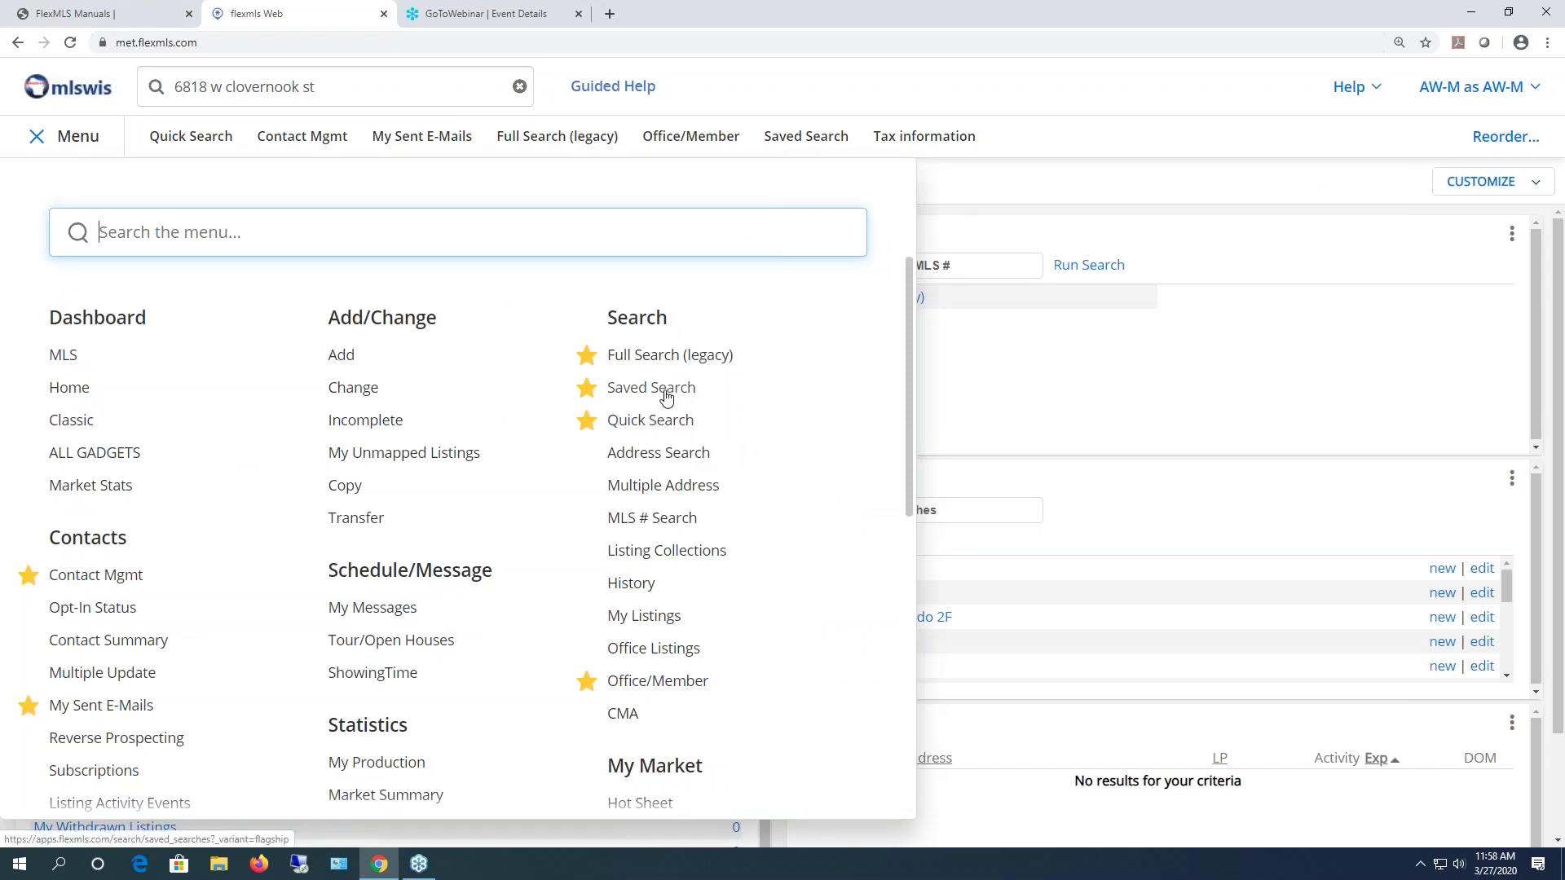
click(667, 397)
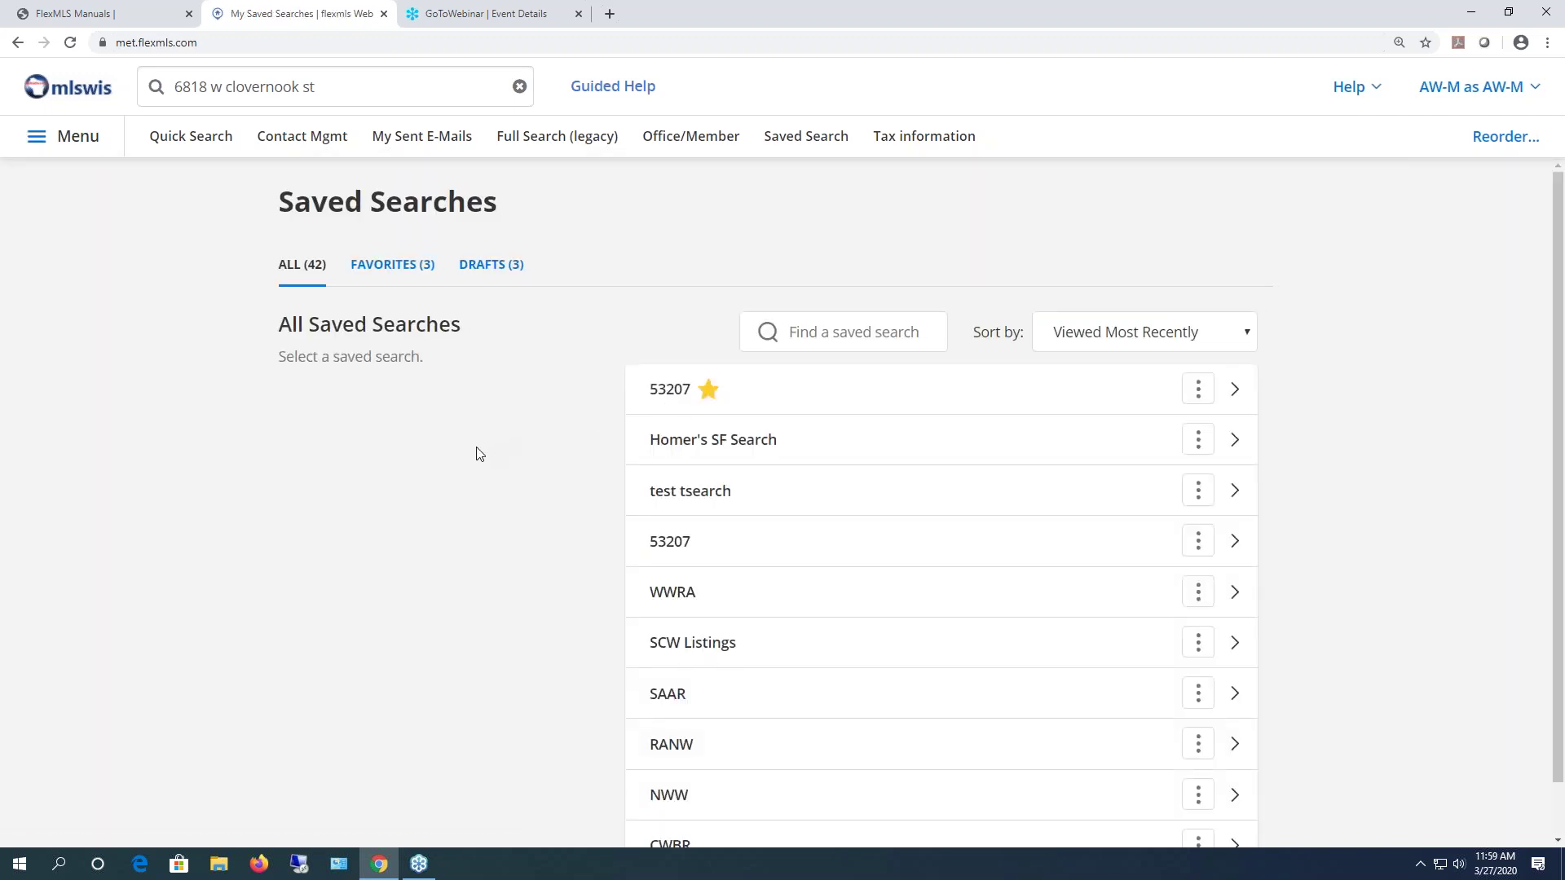
scroll(477, 454, down, 10)
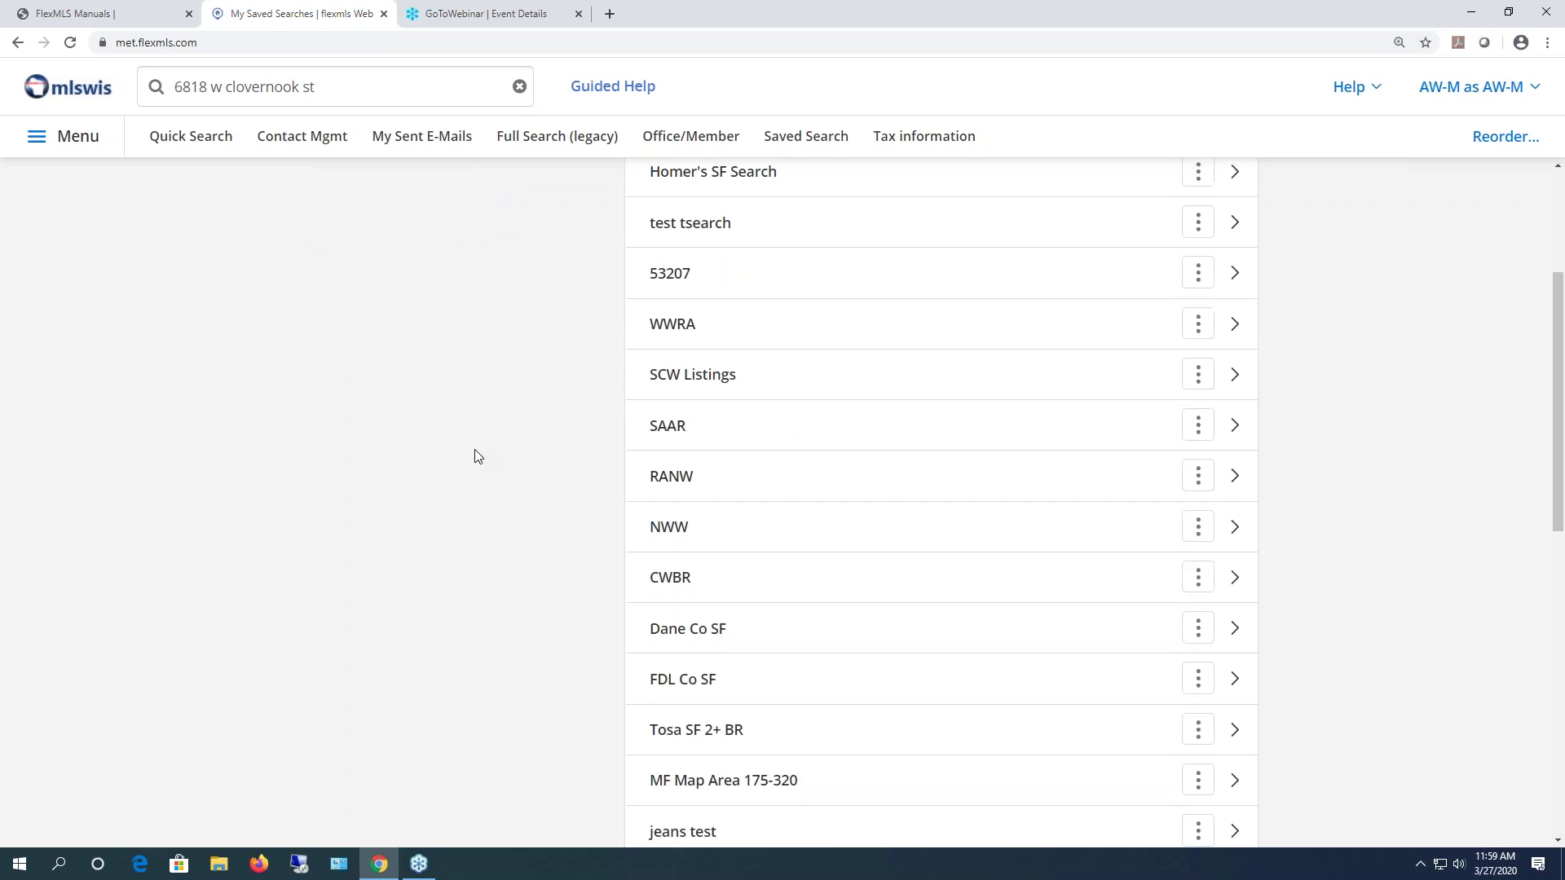
scroll(480, 457, down, 8)
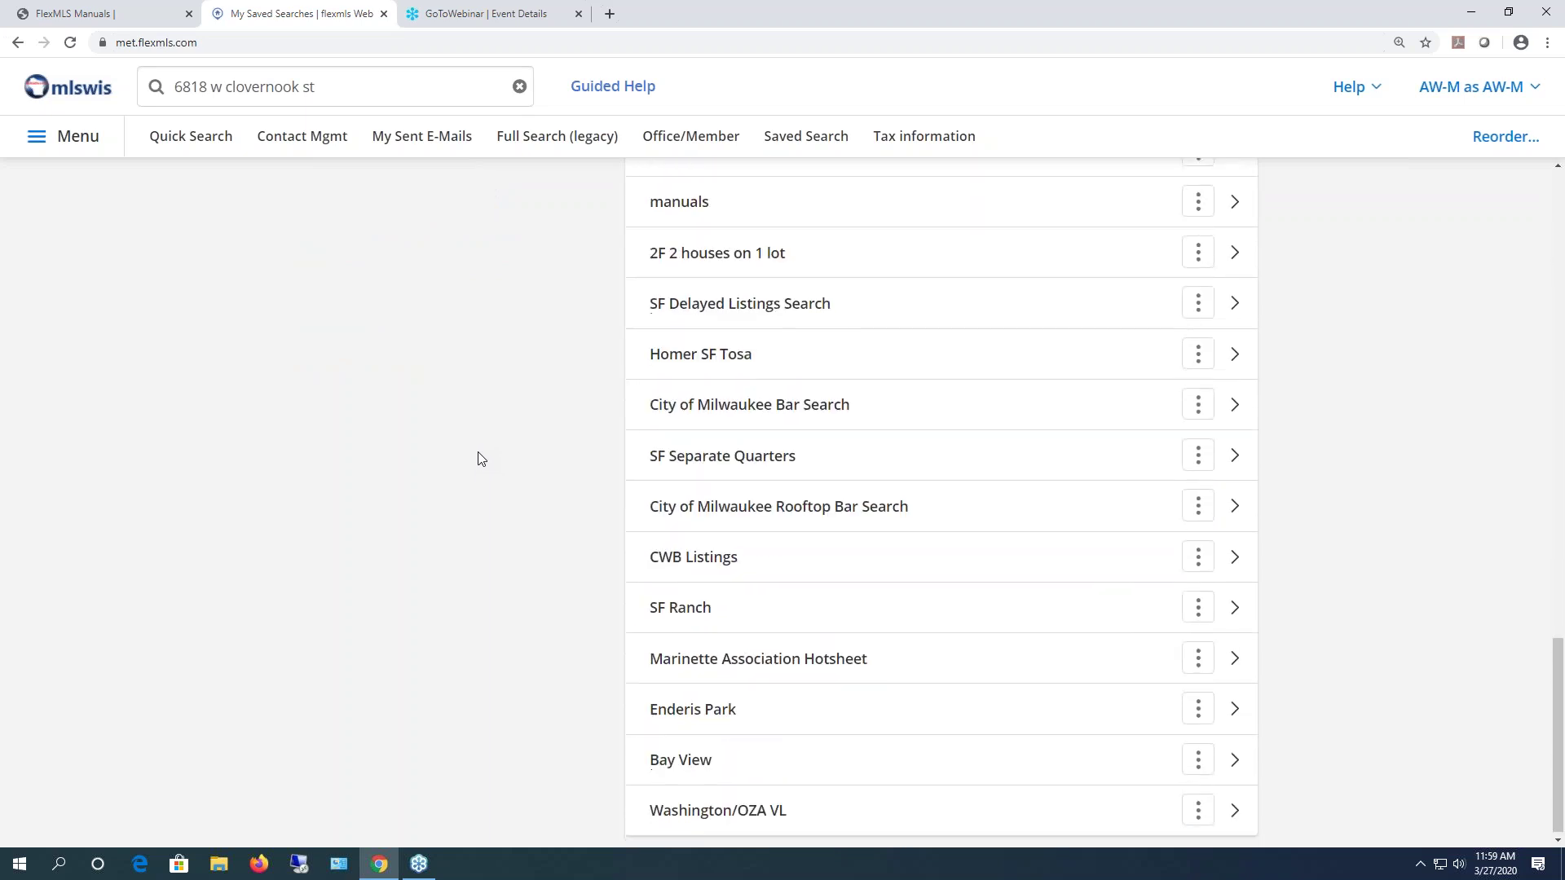
scroll(480, 457, up, 10)
scroll(480, 459, up, 10)
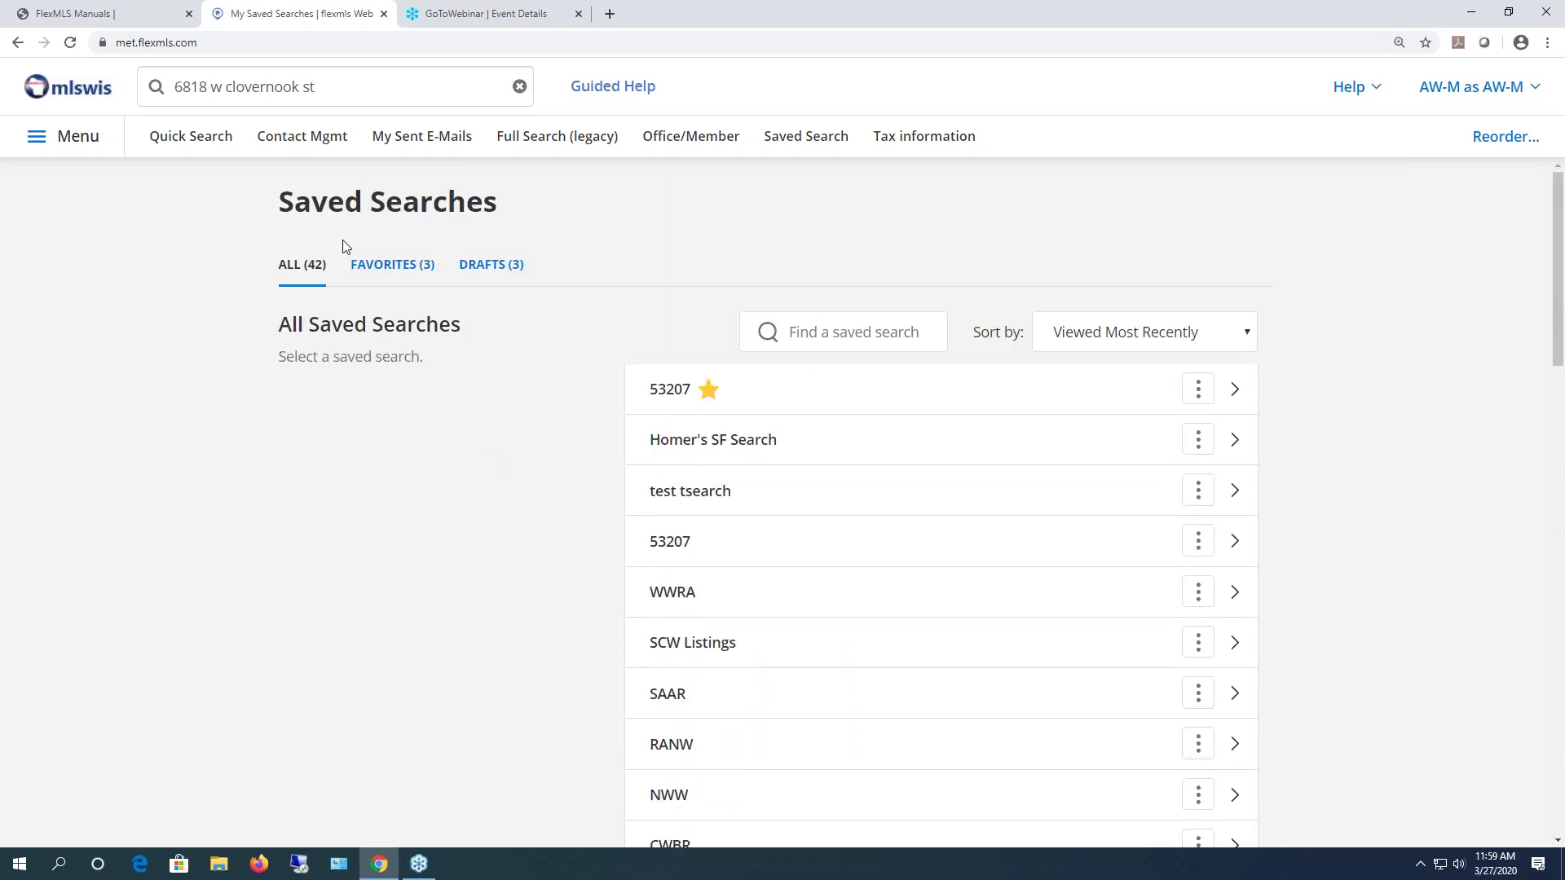
click(520, 88)
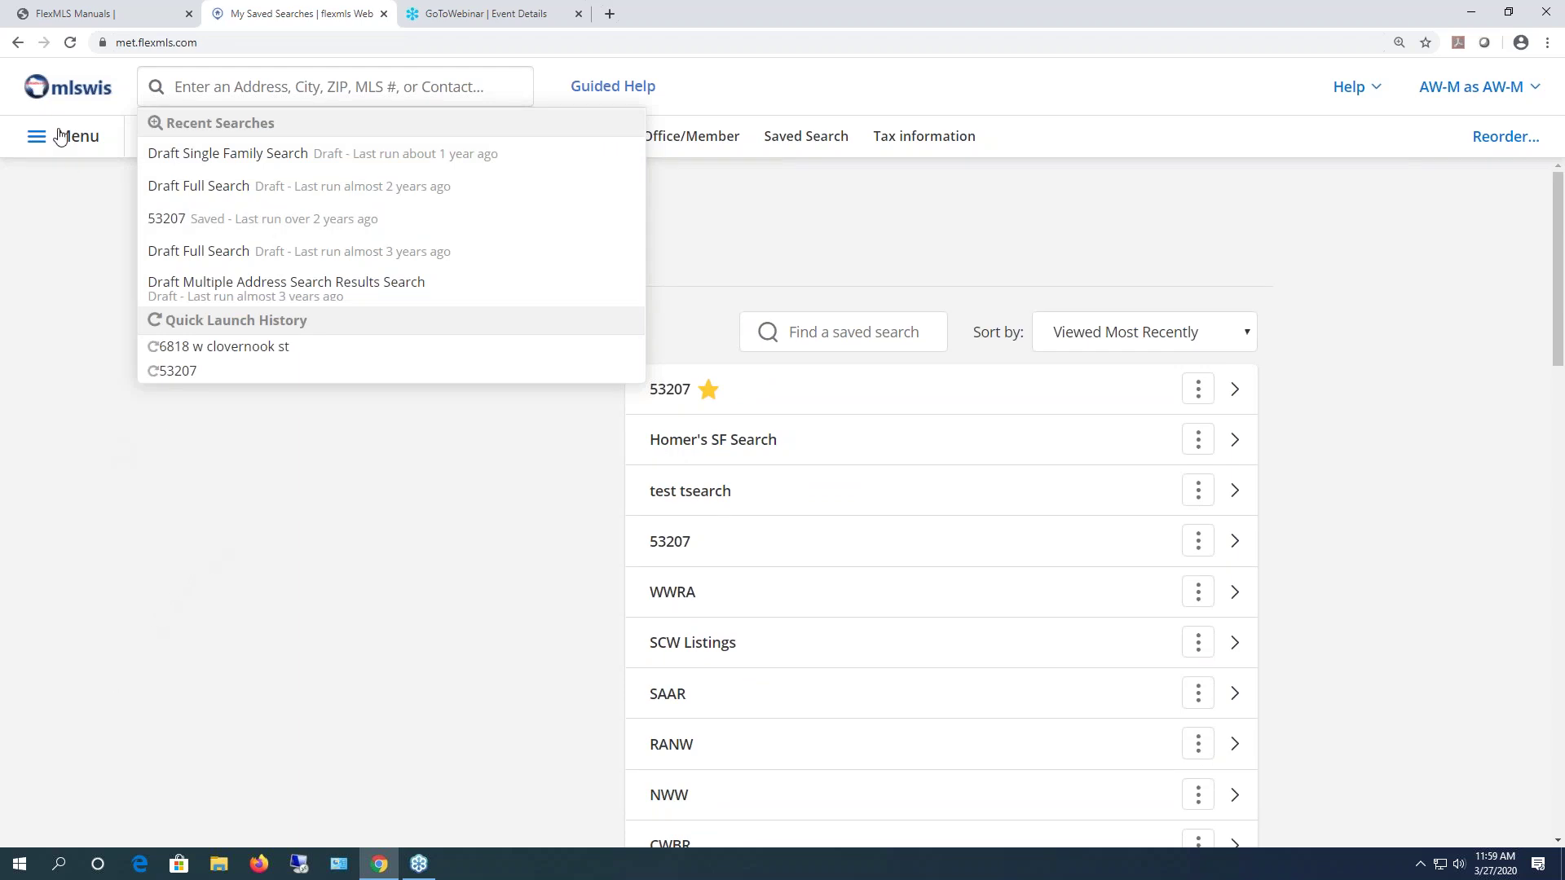
click(250, 92)
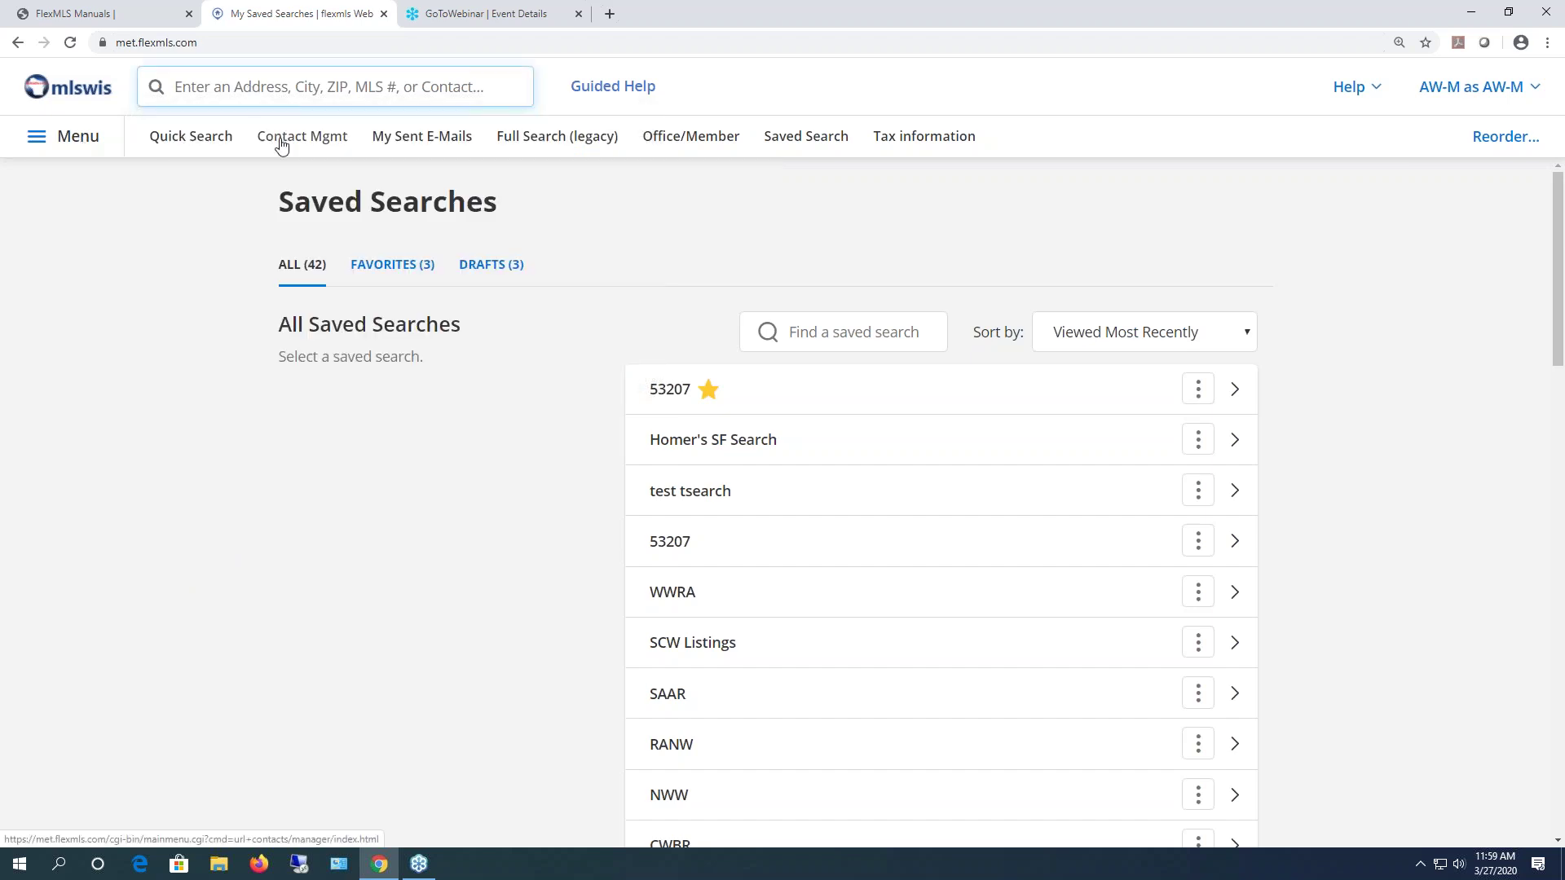
- Start a Quick Search on the 03 Vacant Land template limited to Ozaukee County
click(206, 144)
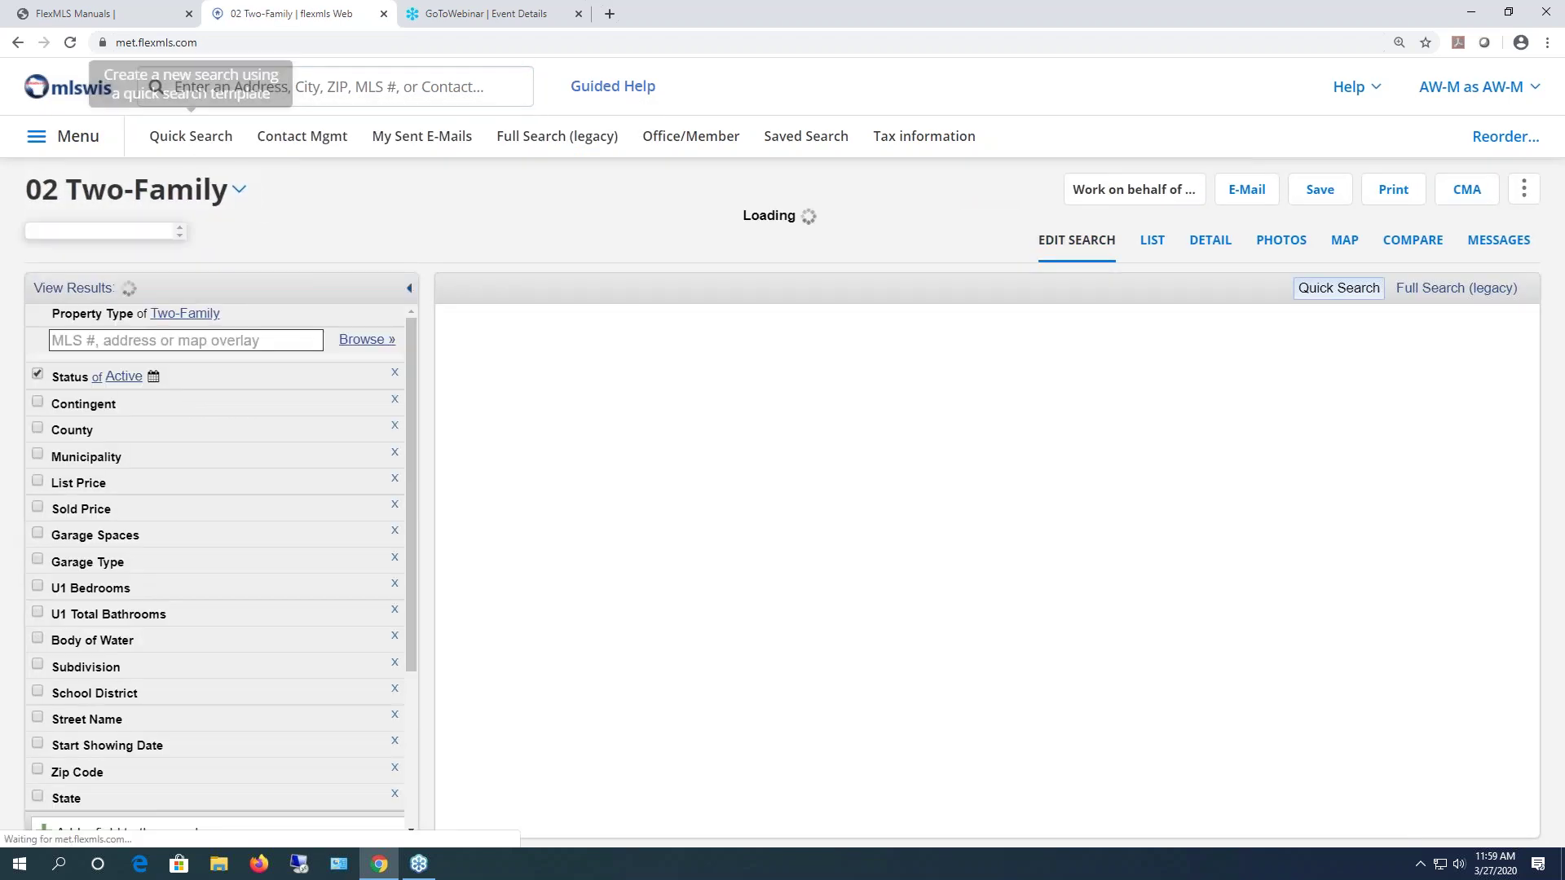
click(197, 199)
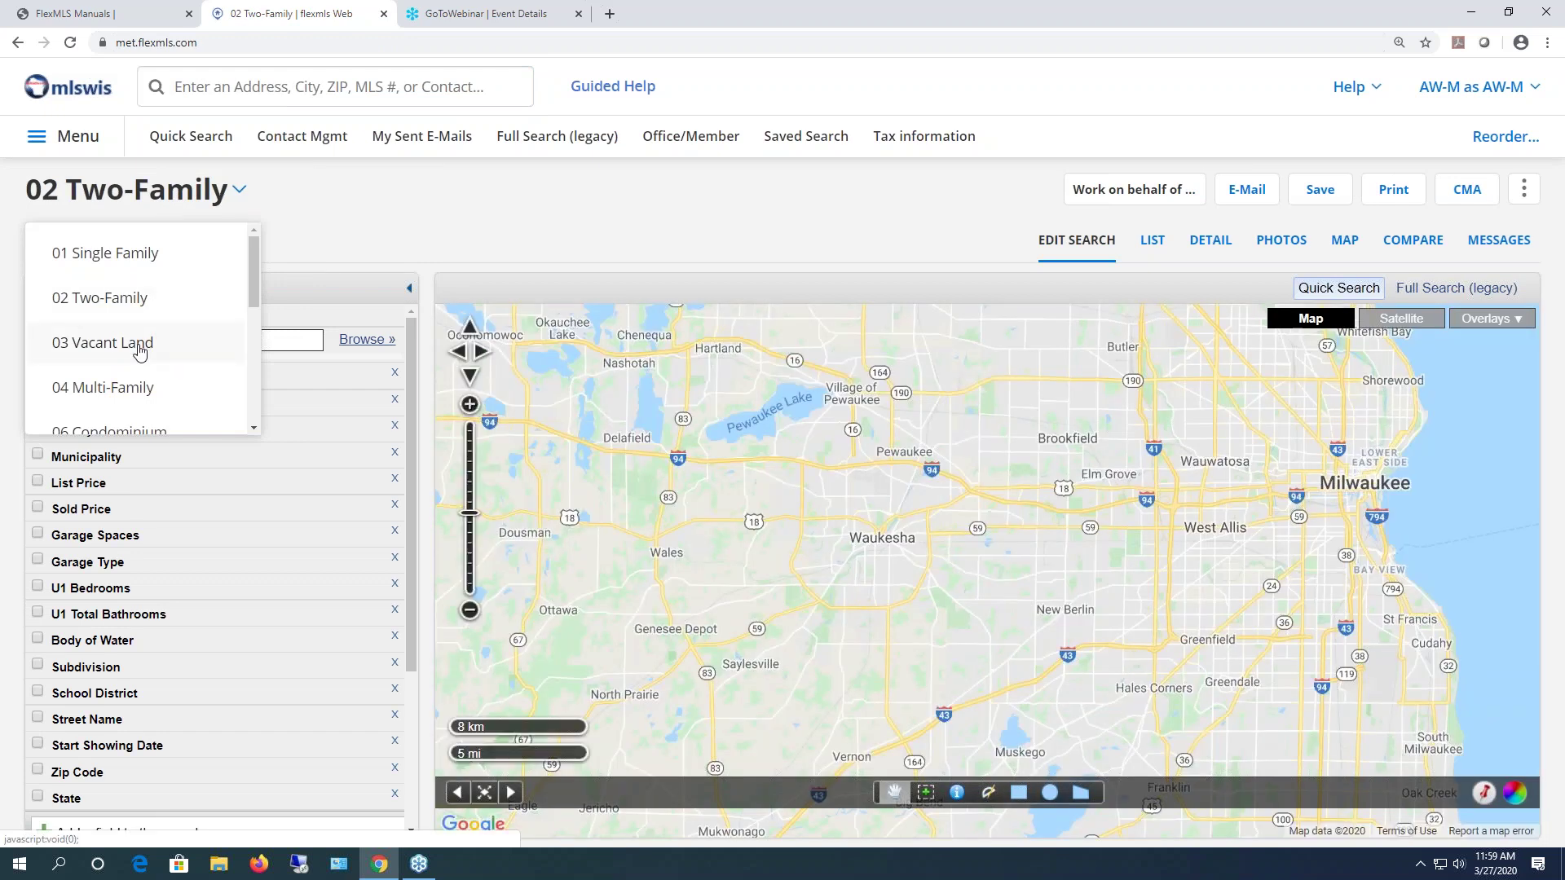
click(139, 343)
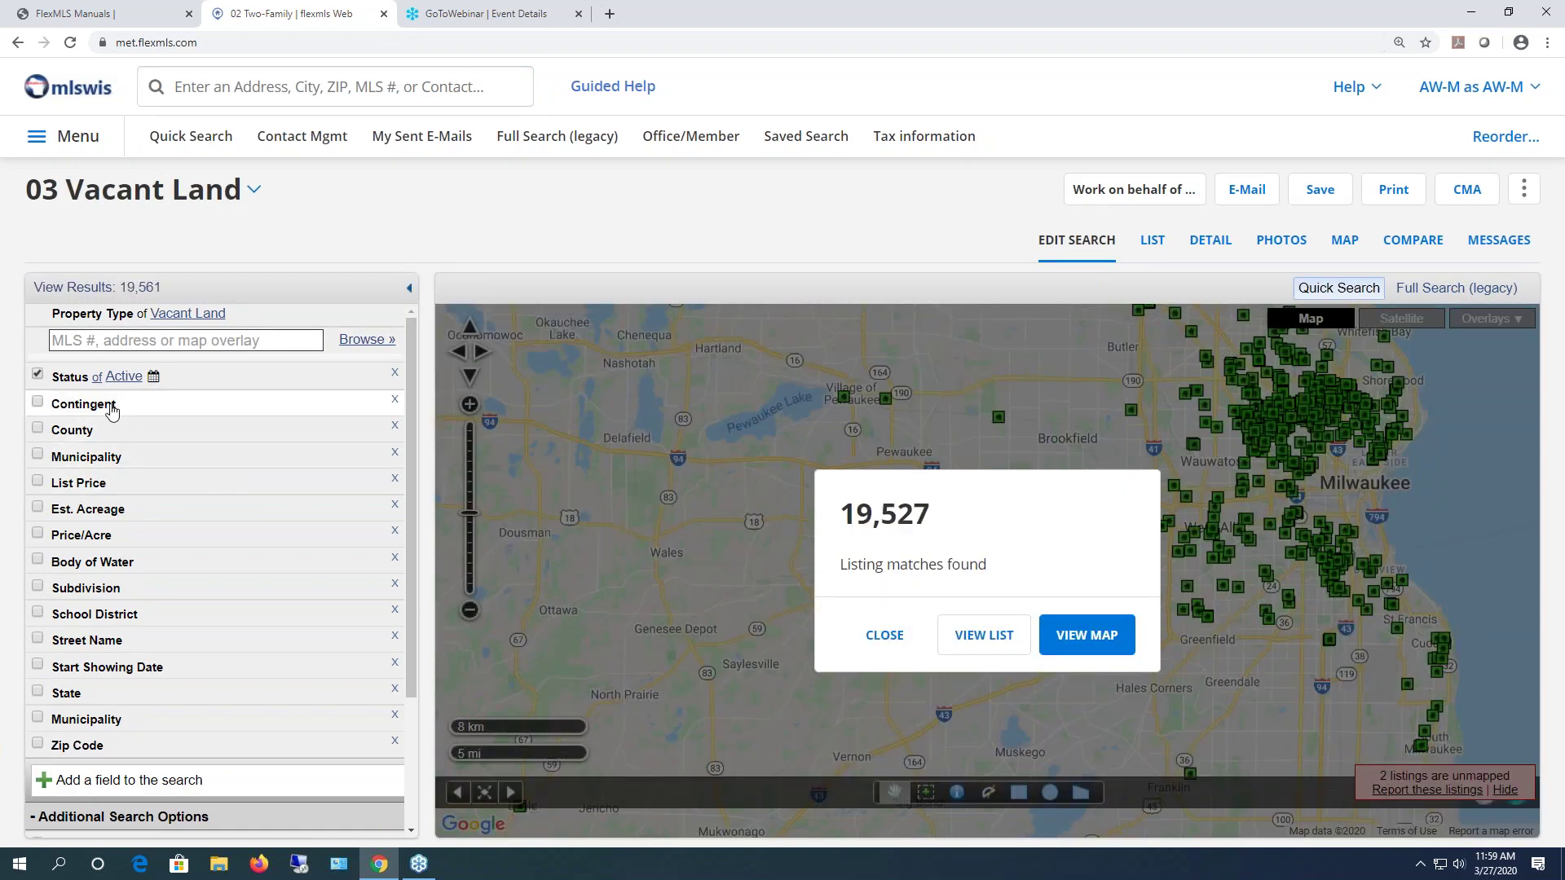
click(93, 432)
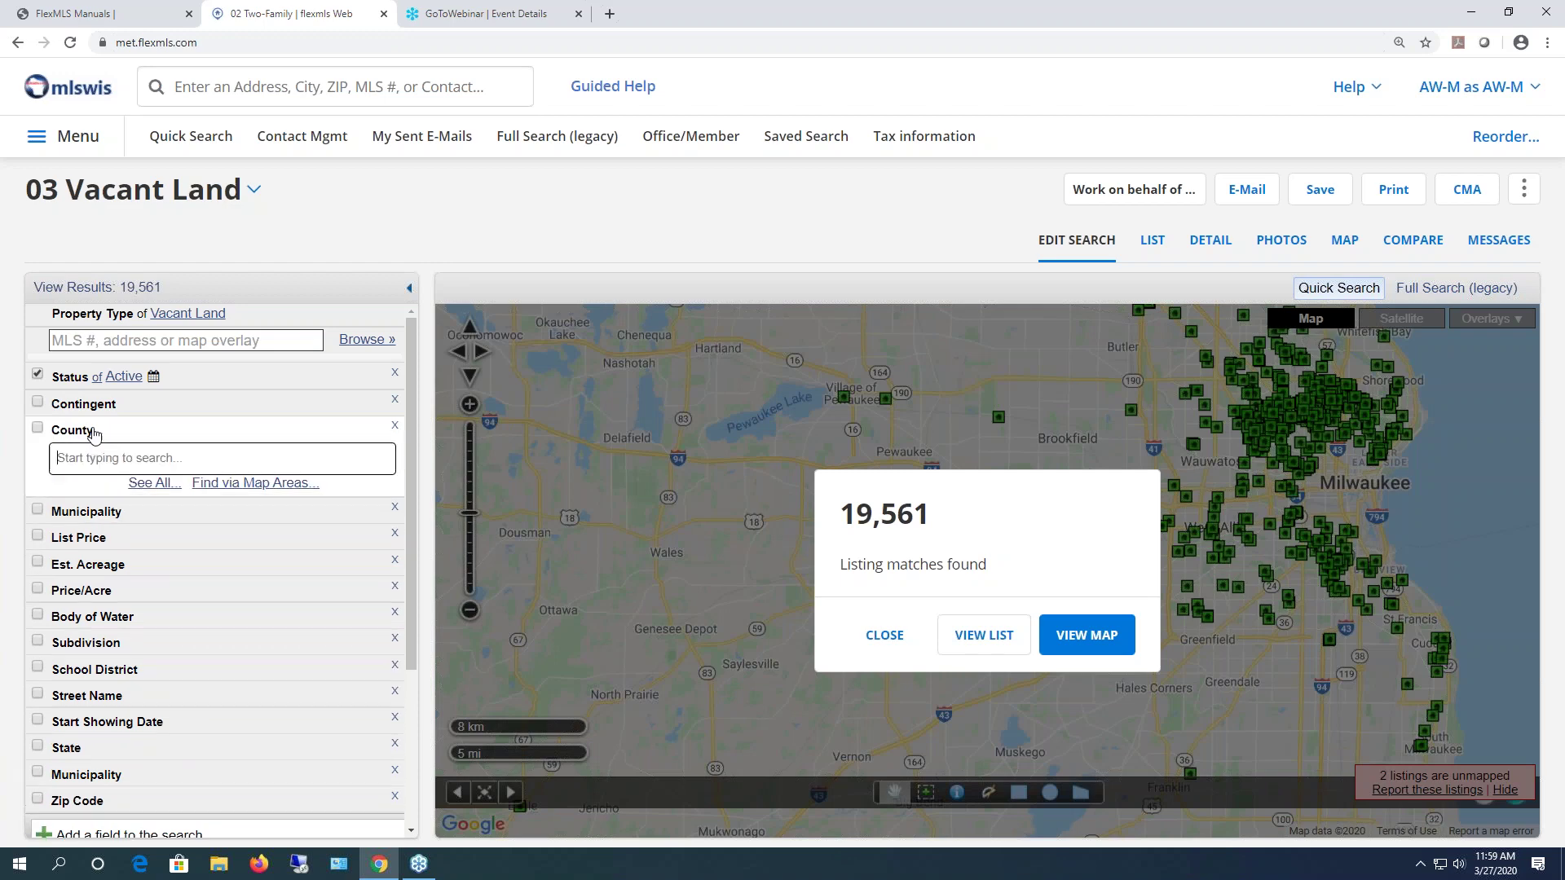
text(oza)
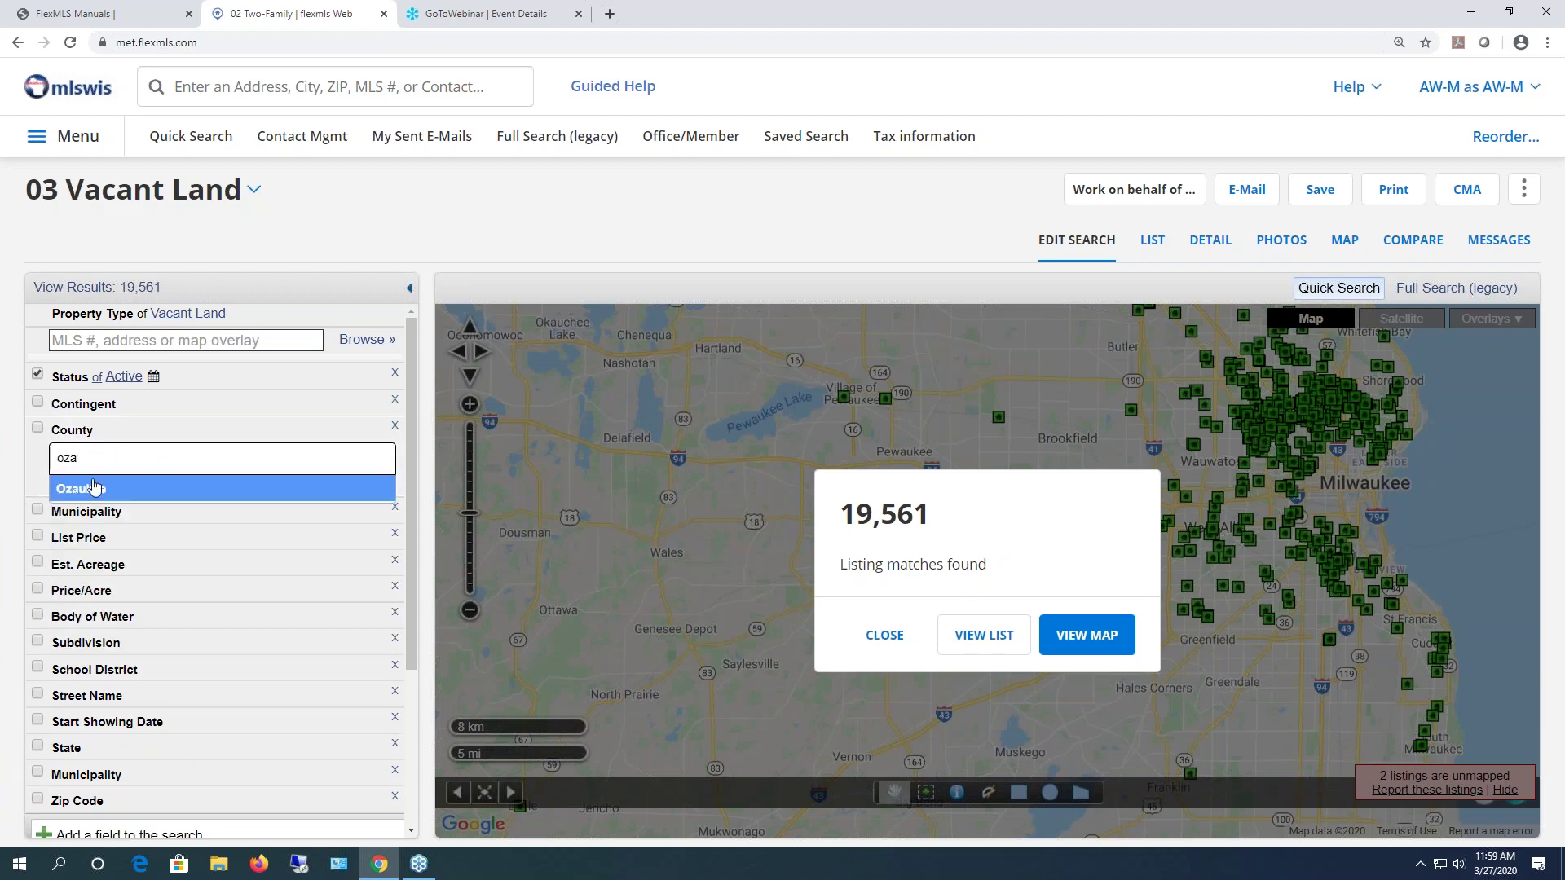
click(94, 489)
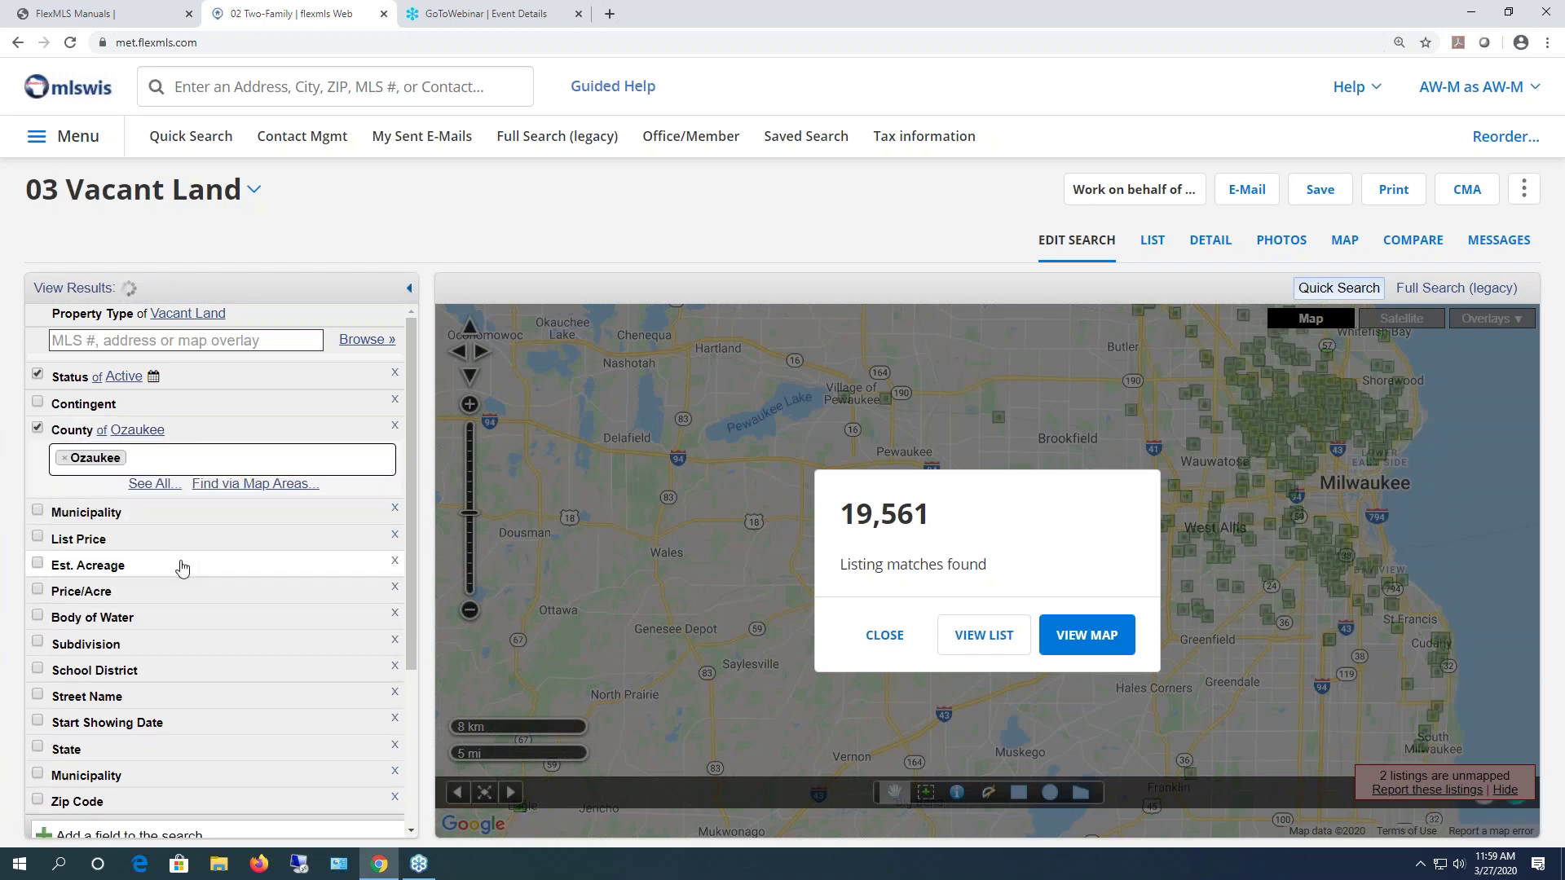
- Set estimated acreage from 1 to 3 acres, giving 78 results
click(179, 565)
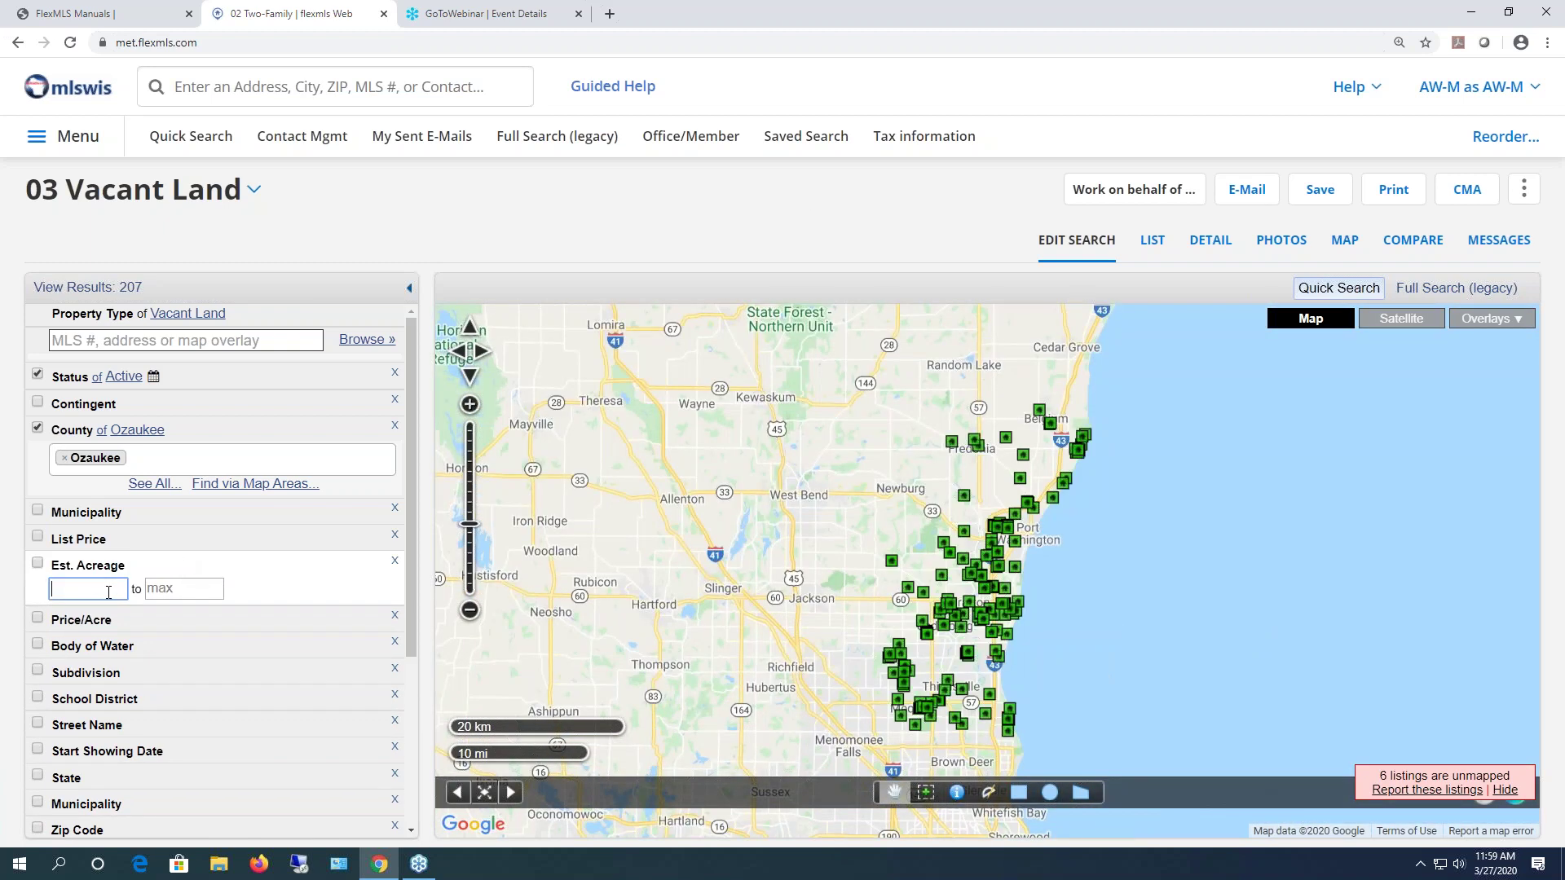
key(Tab)
text(3)
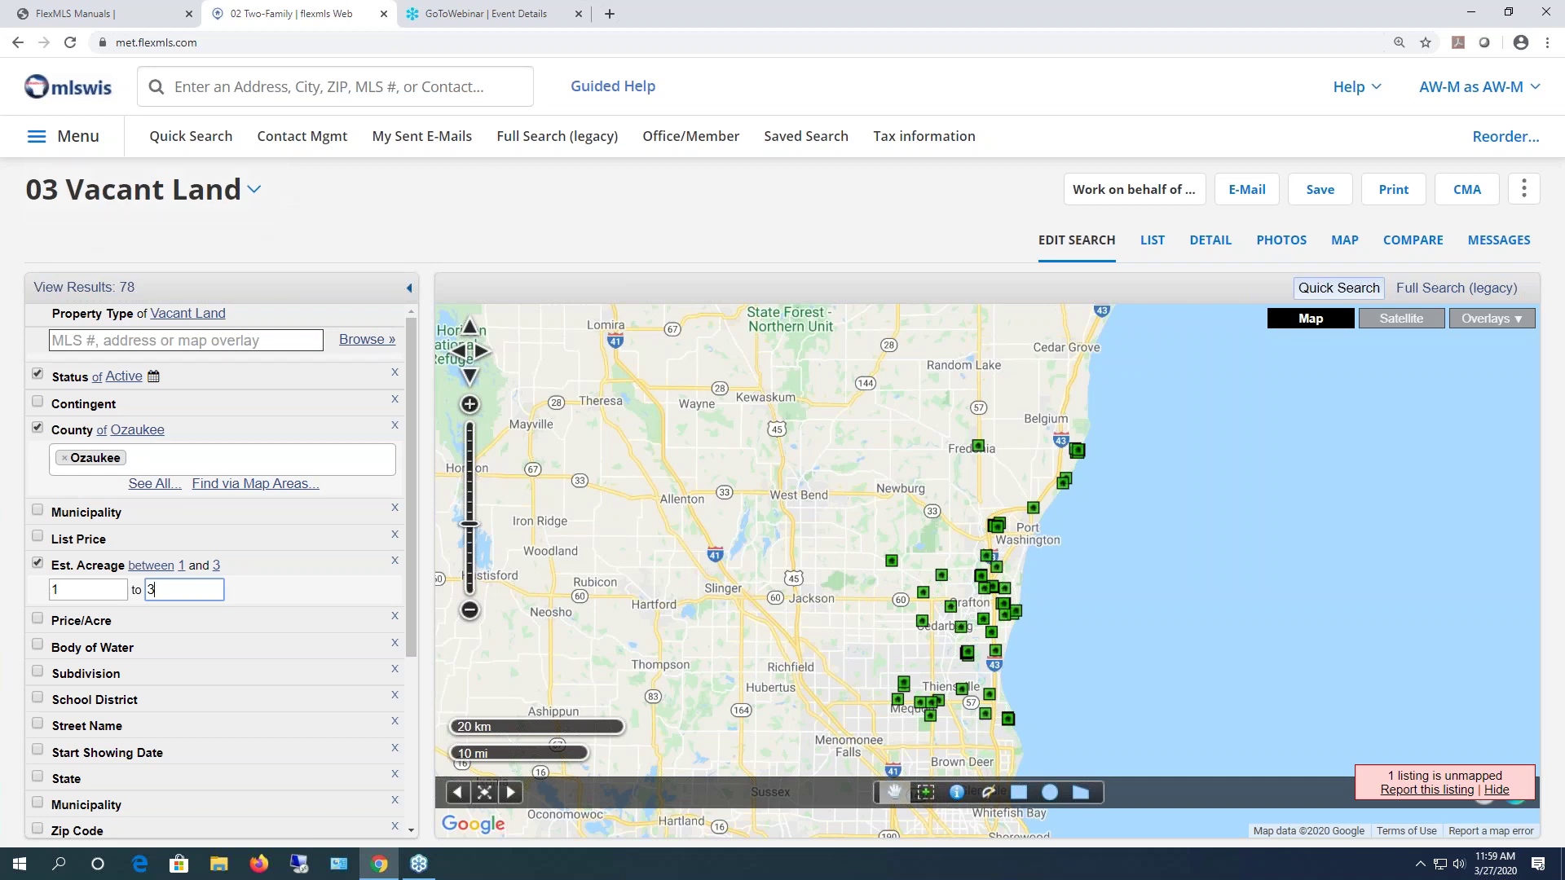
click(1316, 192)
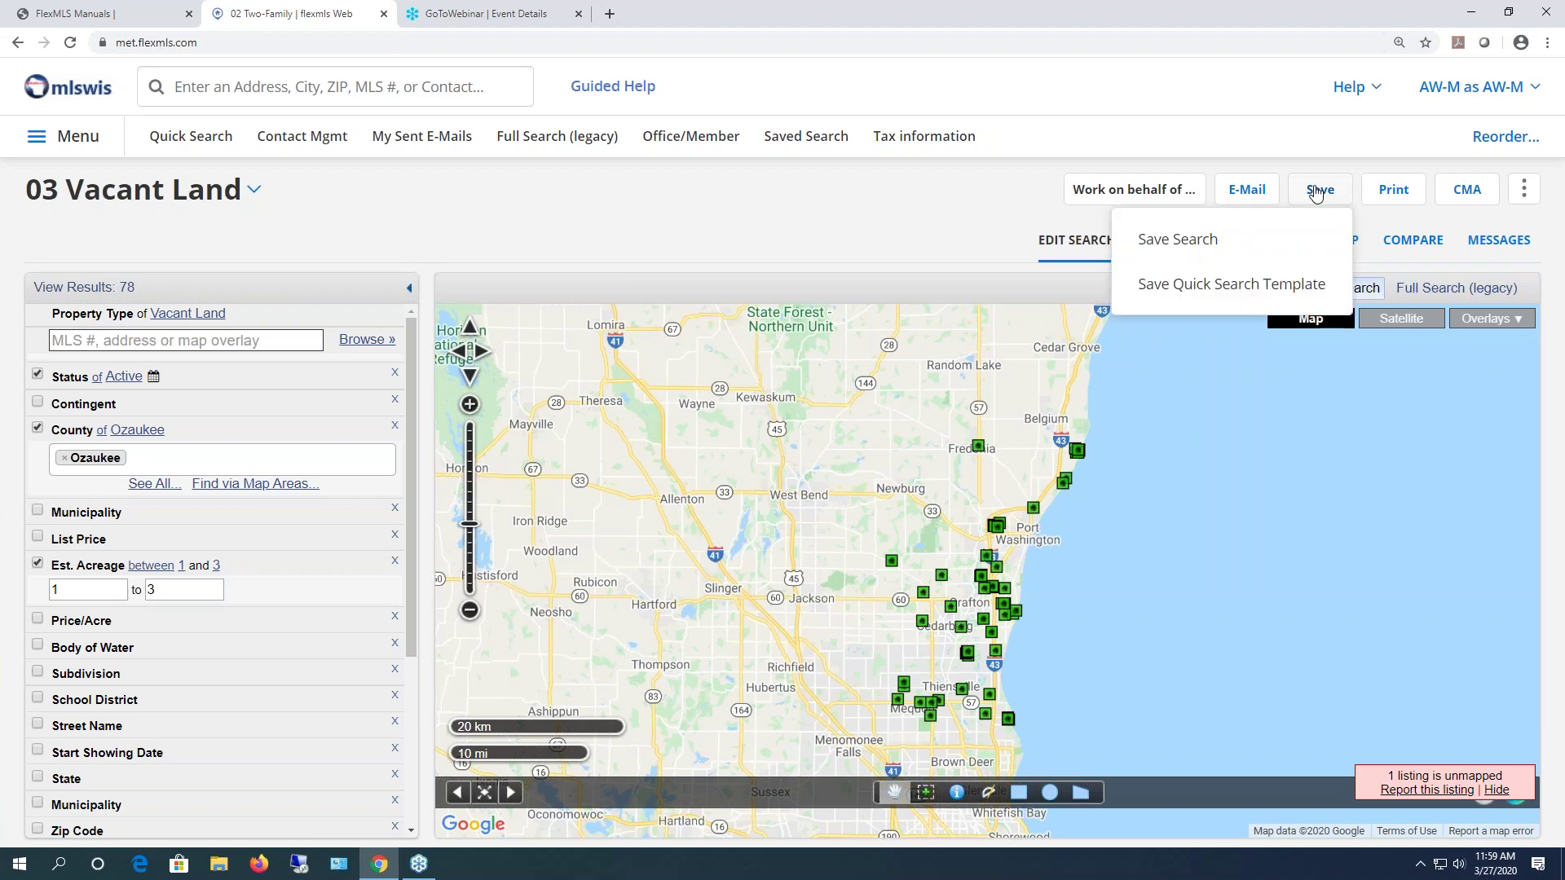
- Save the search as 'VL OZA 1-3 Acres' and find it atop the 43 Saved Searches
click(1198, 243)
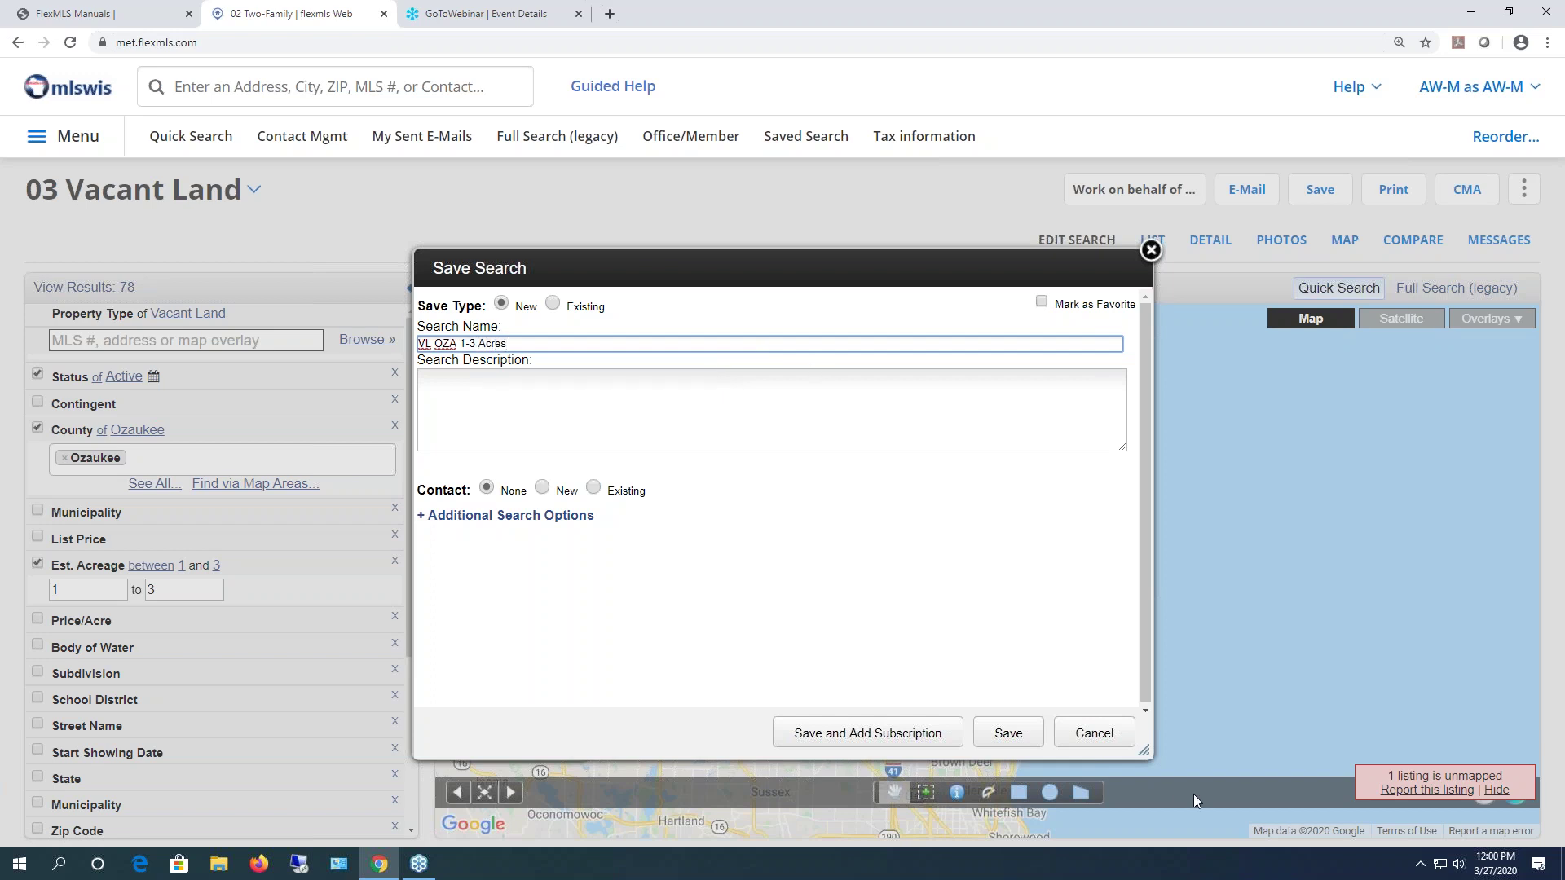
click(990, 731)
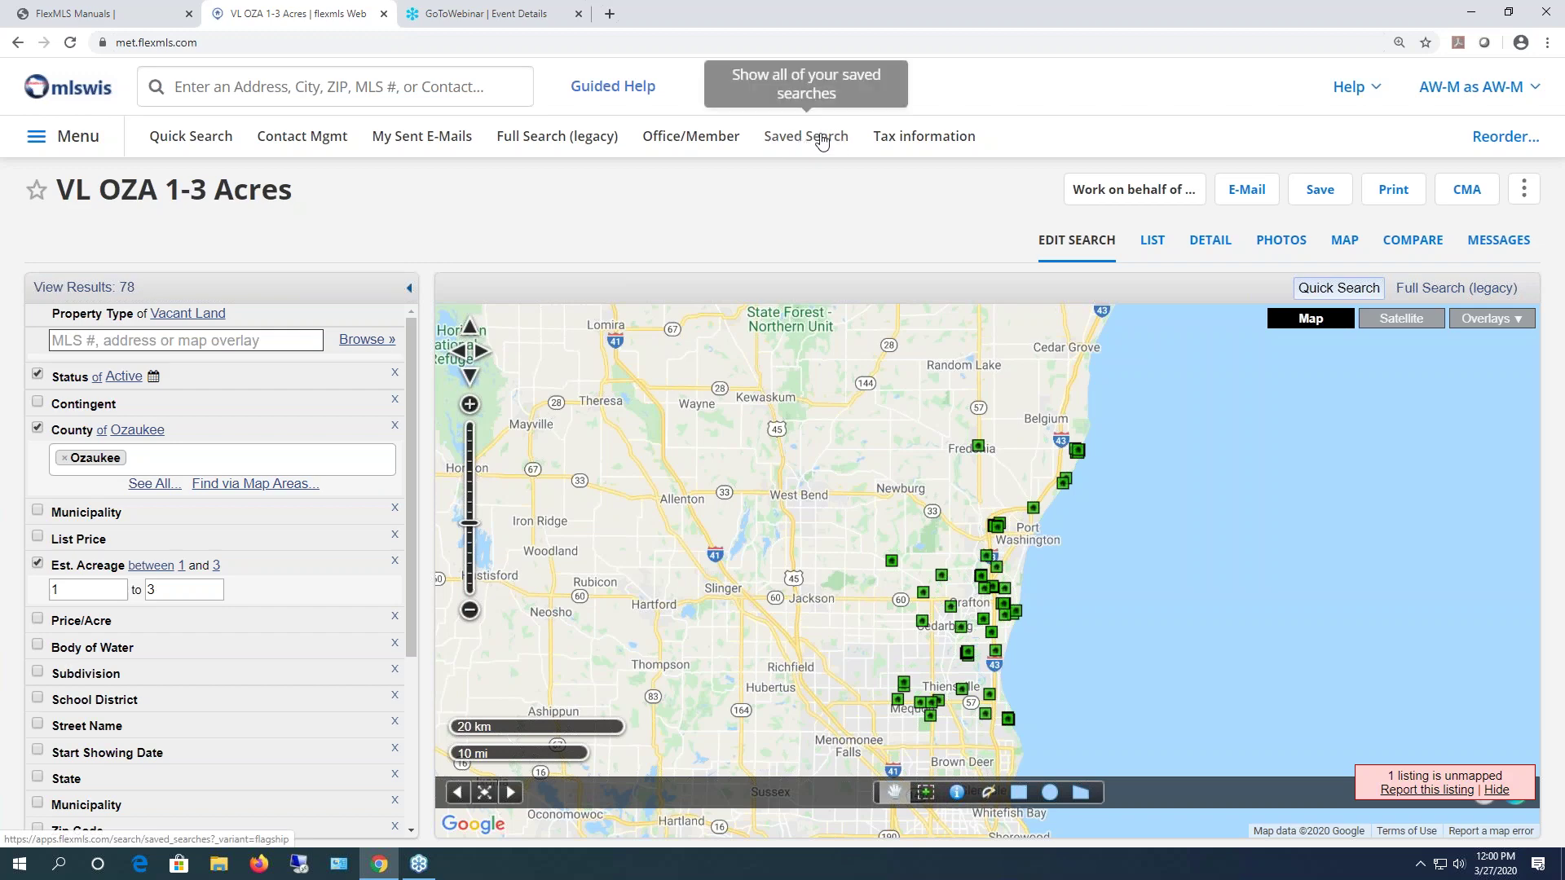
click(78, 138)
click(621, 389)
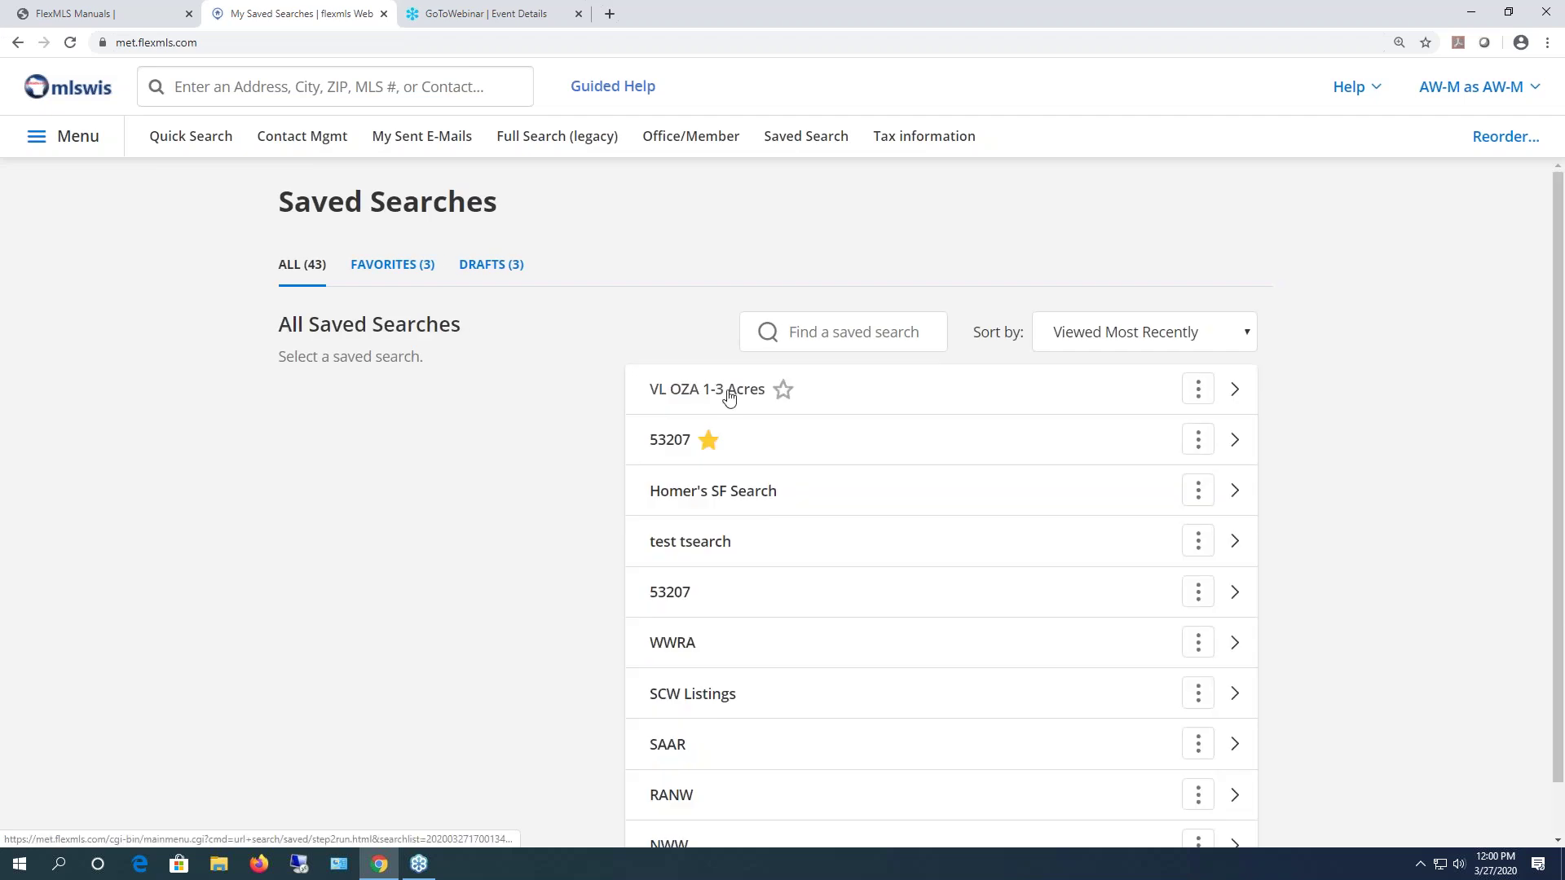
- Run the VL OZA 1-3 Acres saved search and scroll its 78 vacant land results
click(1235, 391)
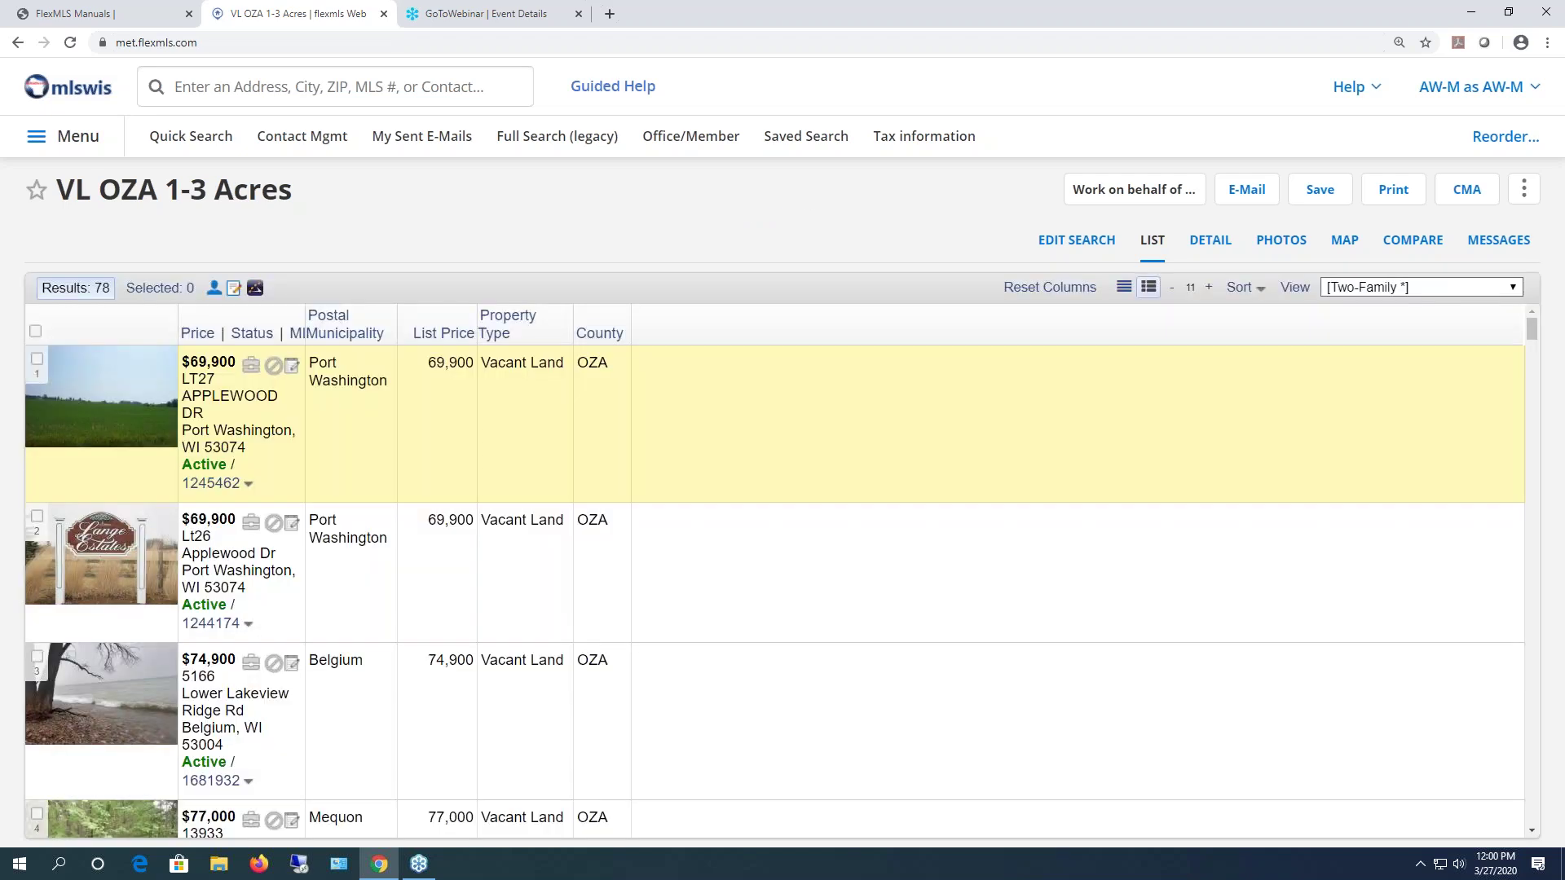
scroll(350, 644, down, 8)
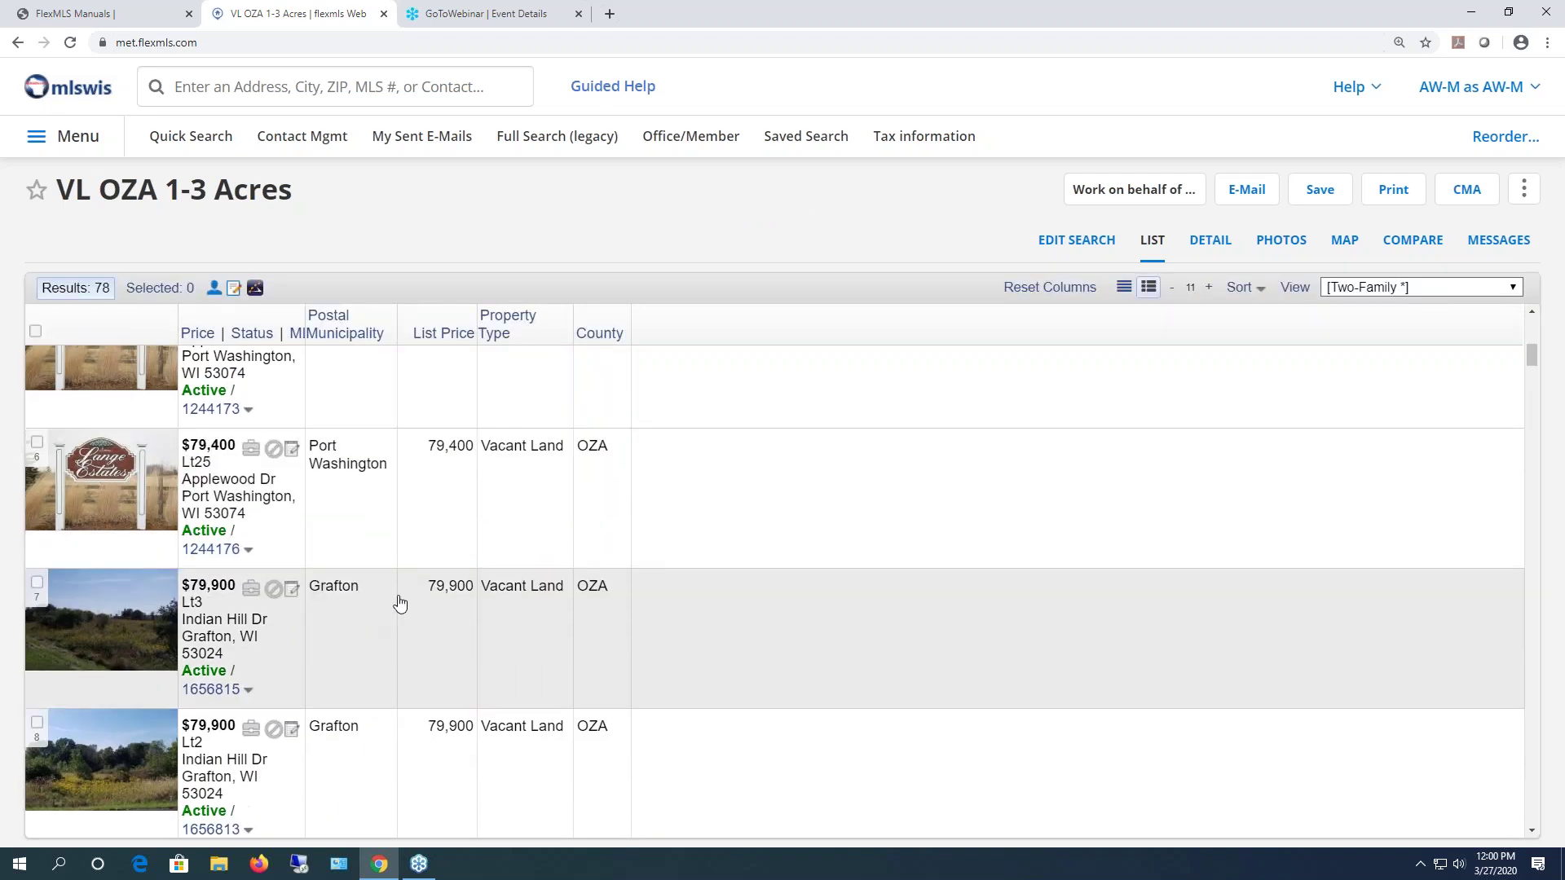
scroll(534, 518, down, 3)
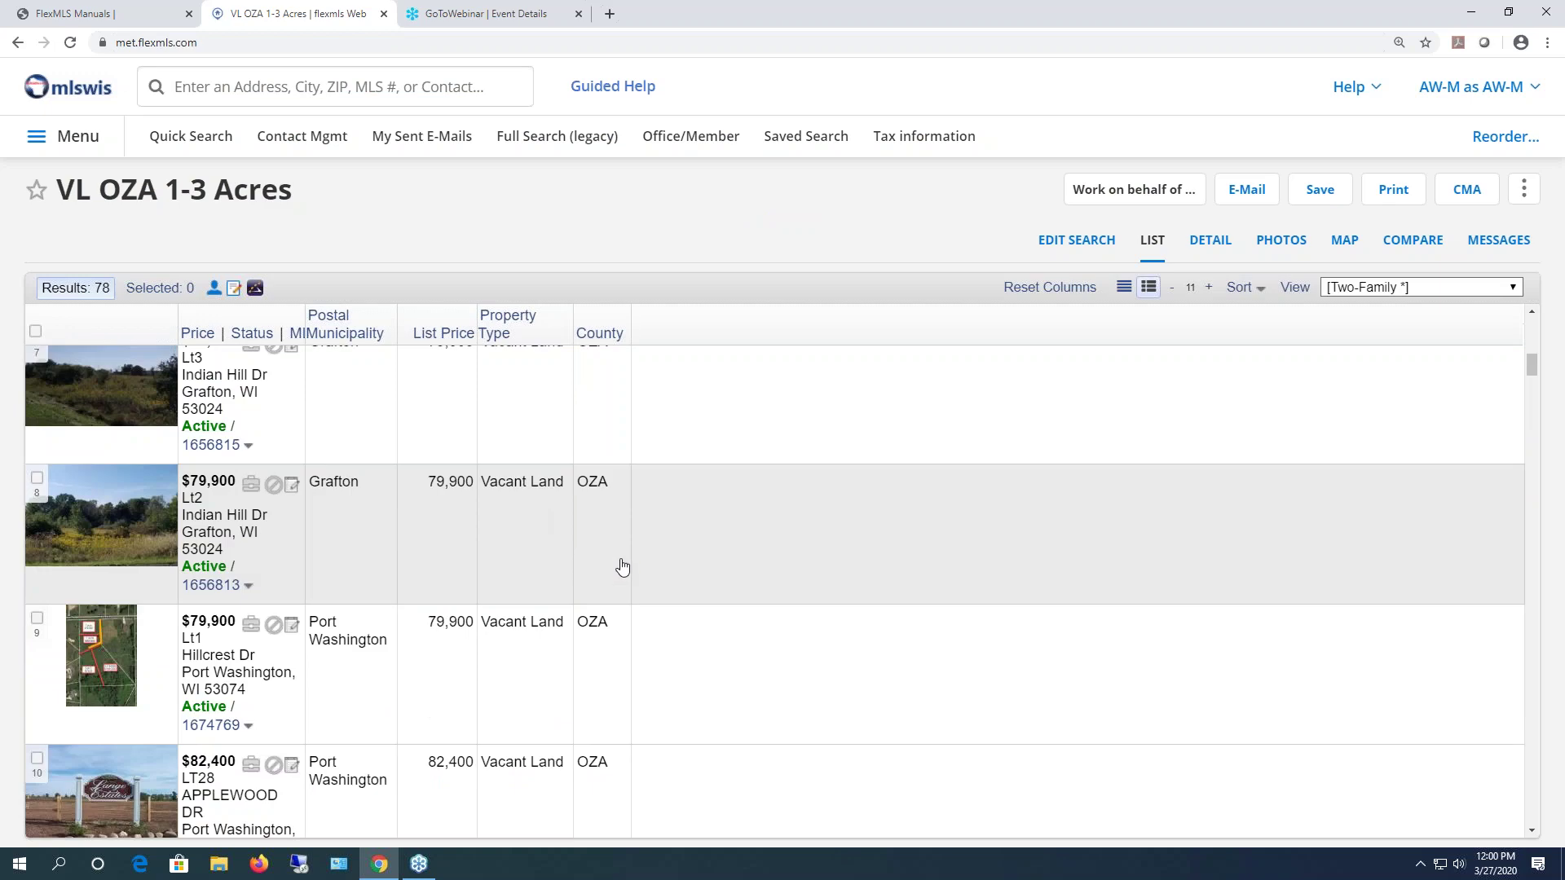
scroll(622, 565, down, 20)
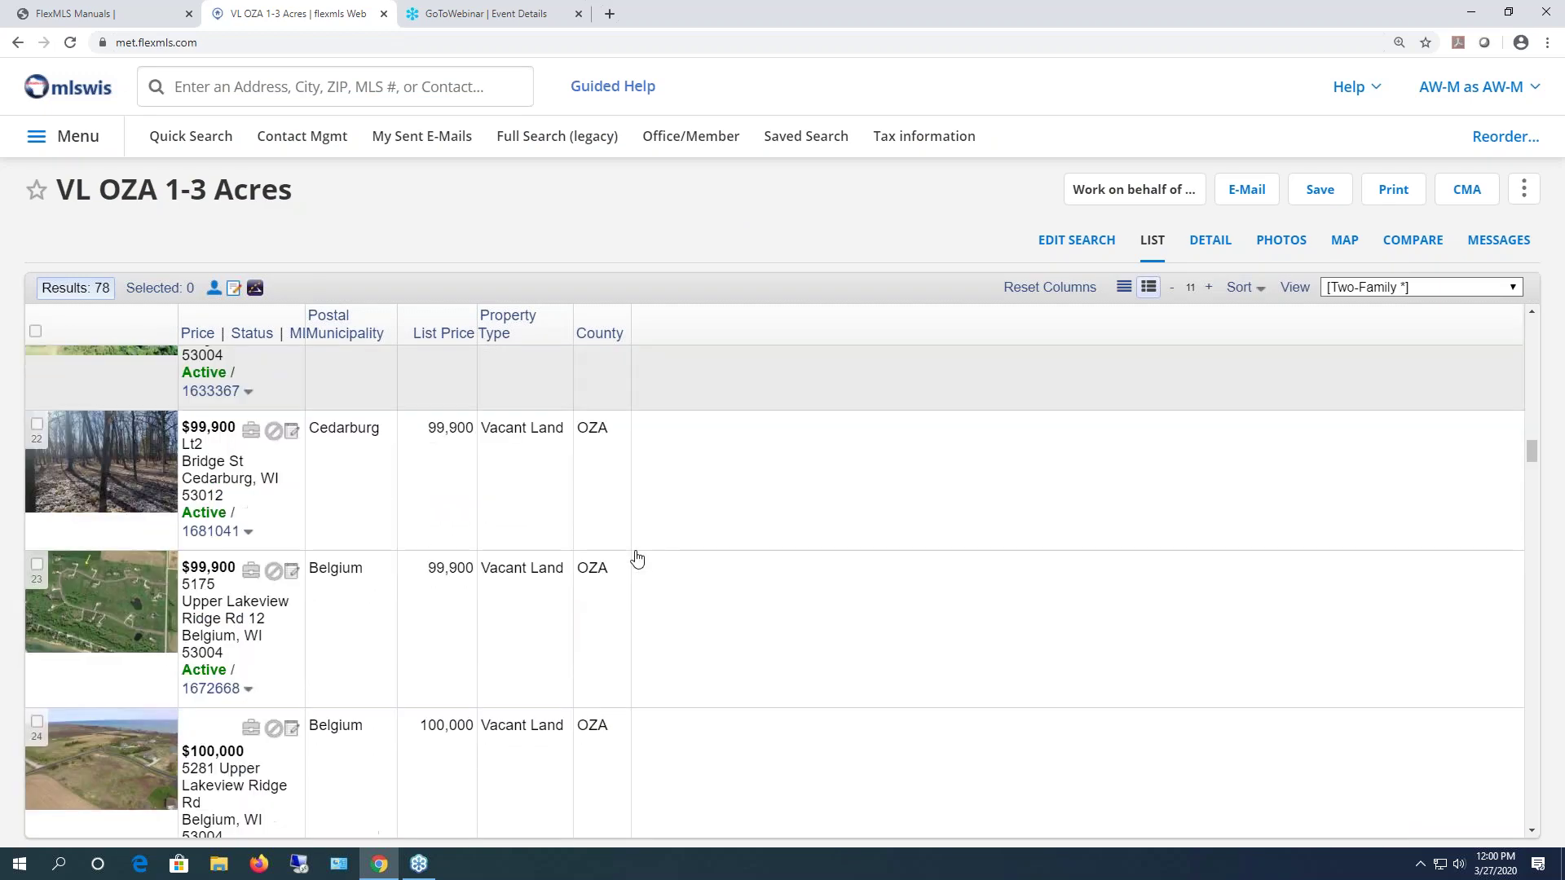
scroll(640, 562, down, 4)
scroll(648, 566, up, 20)
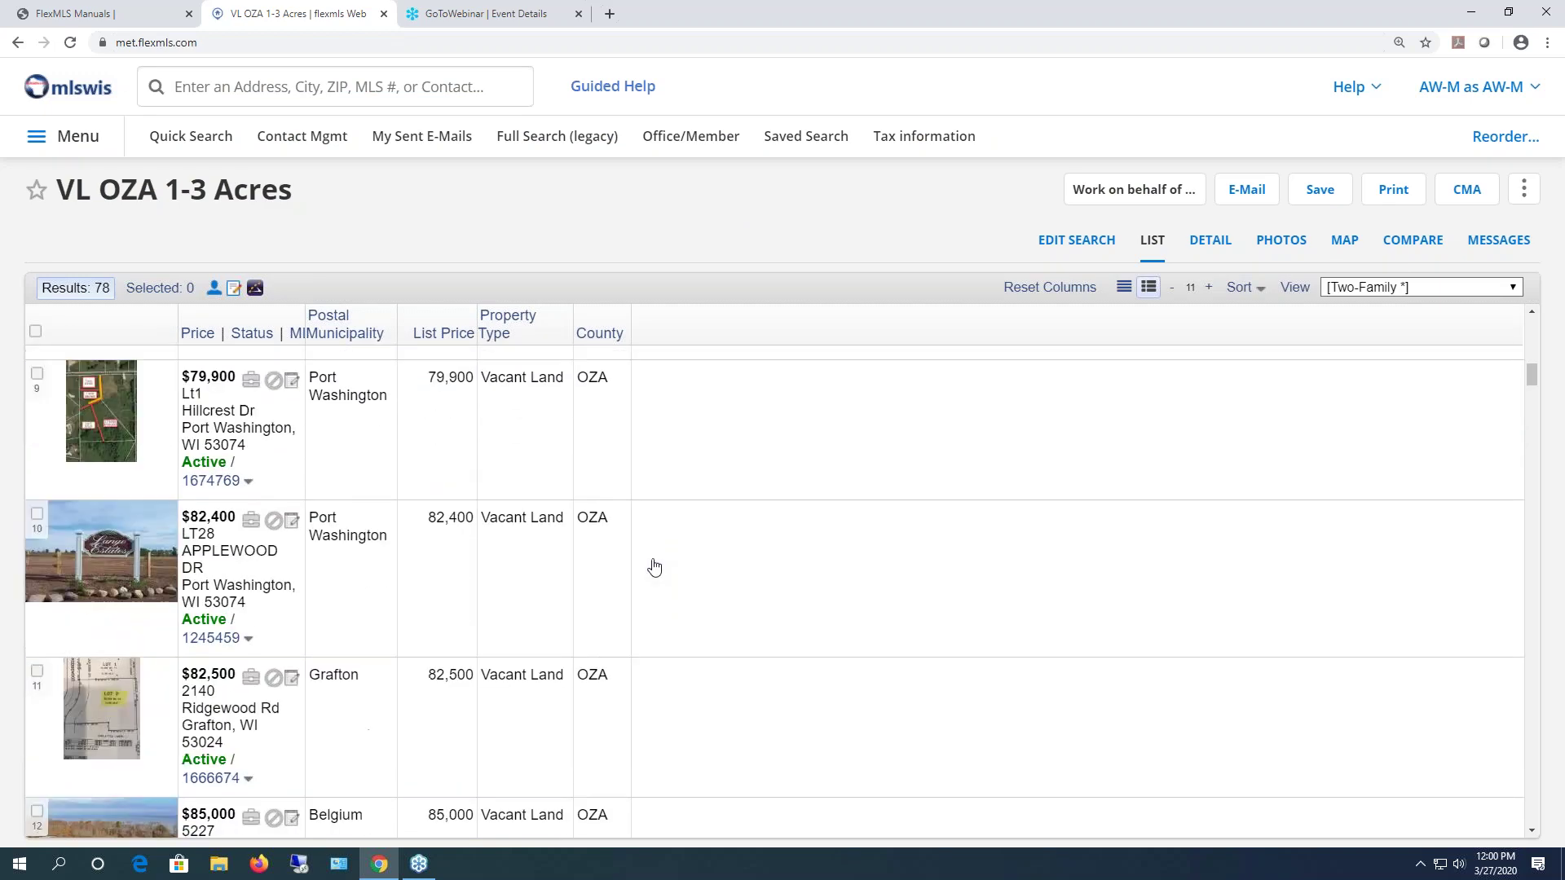
scroll(653, 565, up, 14)
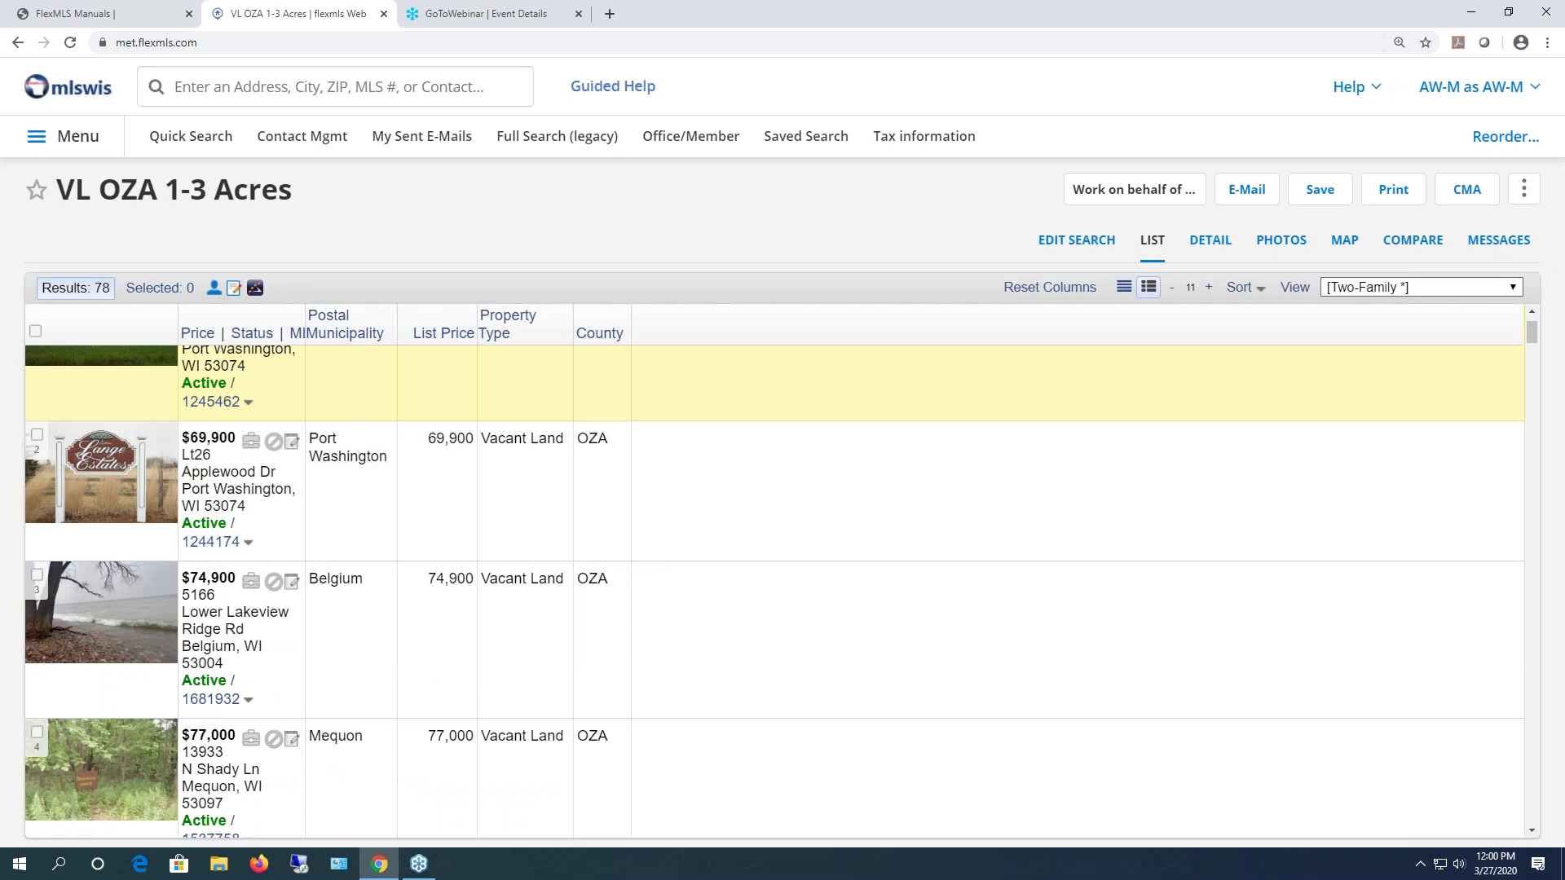
- Filter saved searches by 'scw' and star SCW Listings as a favorite
click(807, 139)
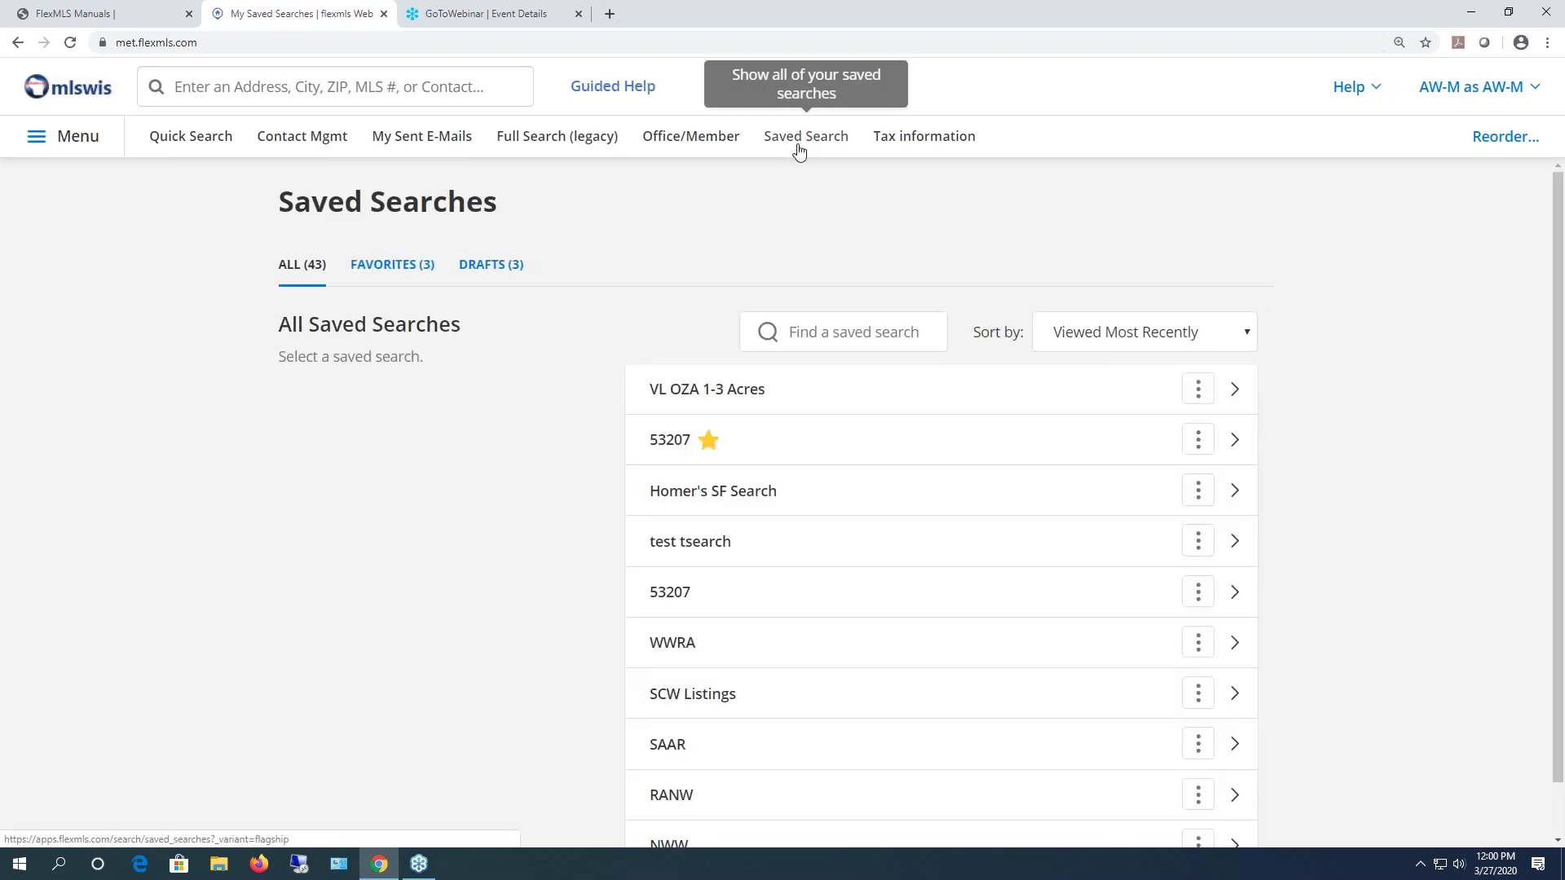
scroll(859, 468, down, 14)
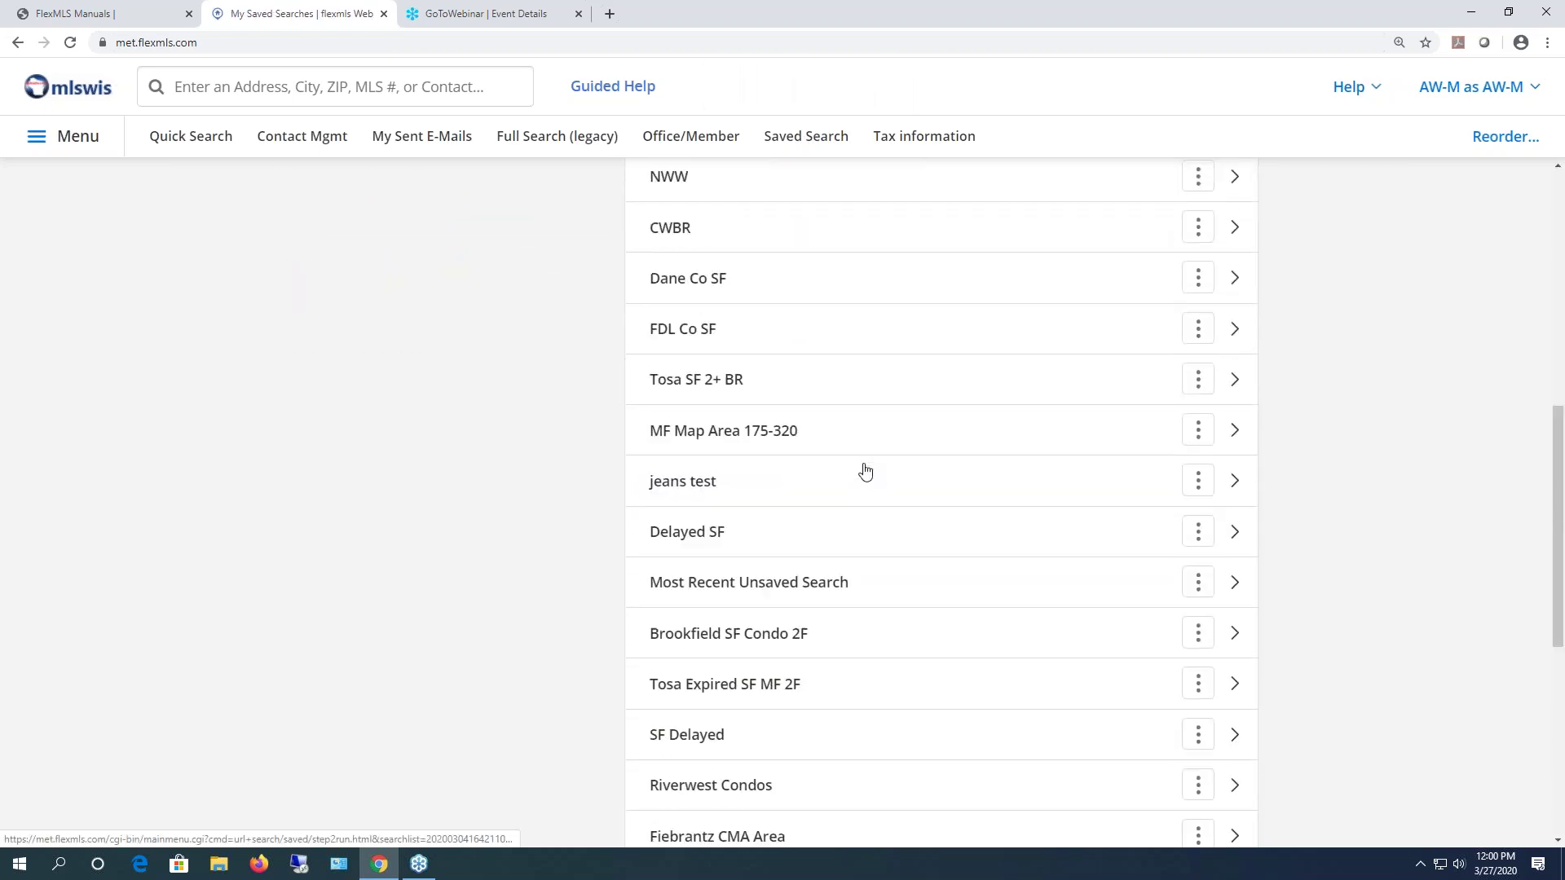
scroll(859, 469, down, 7)
scroll(856, 456, up, 20)
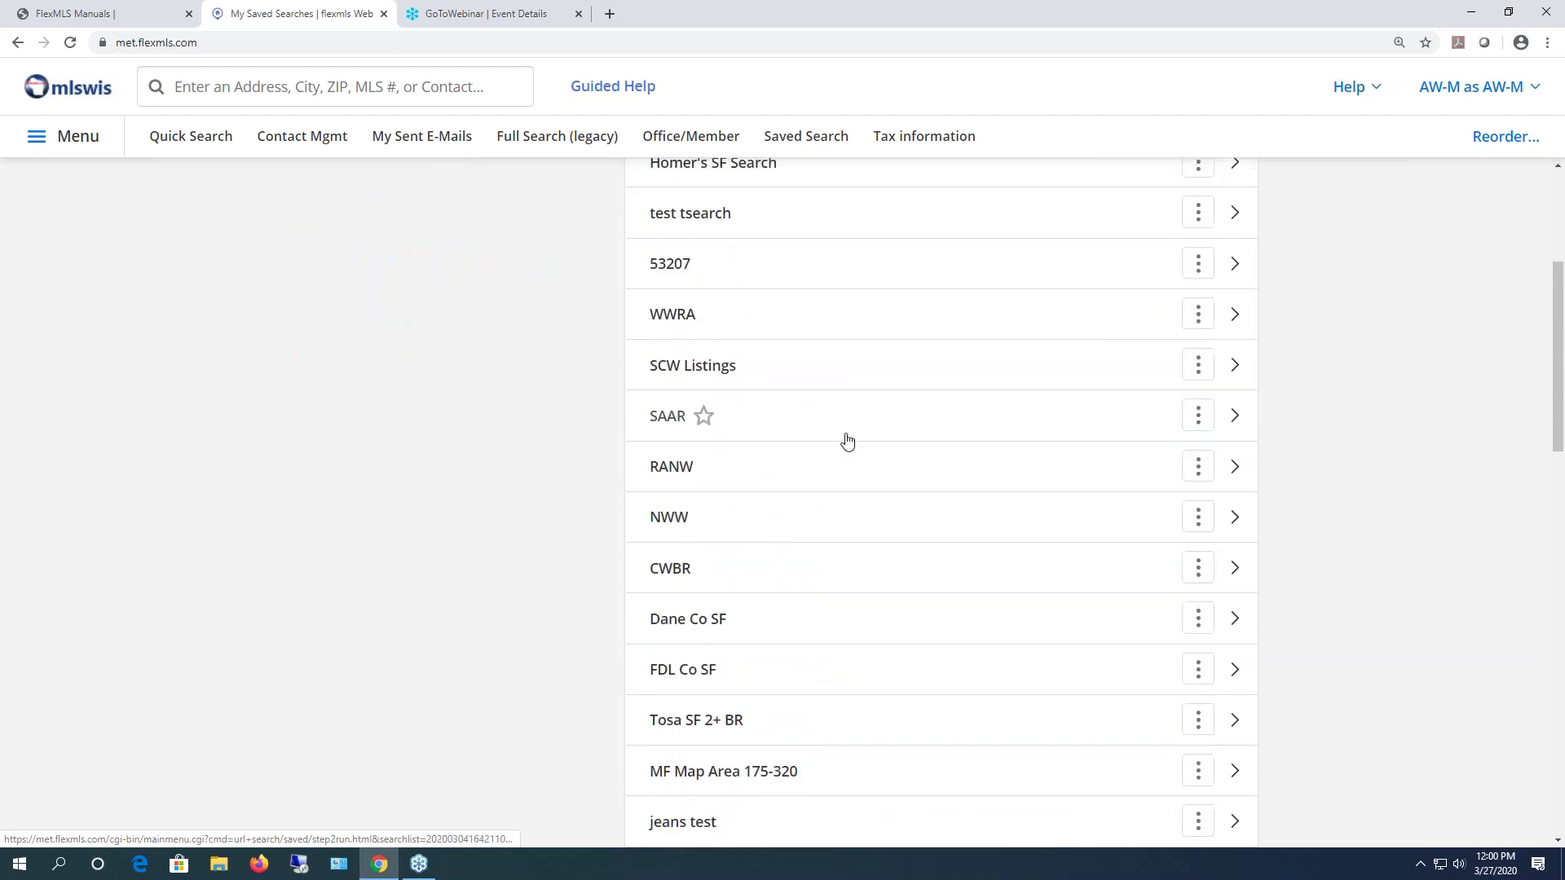
click(879, 334)
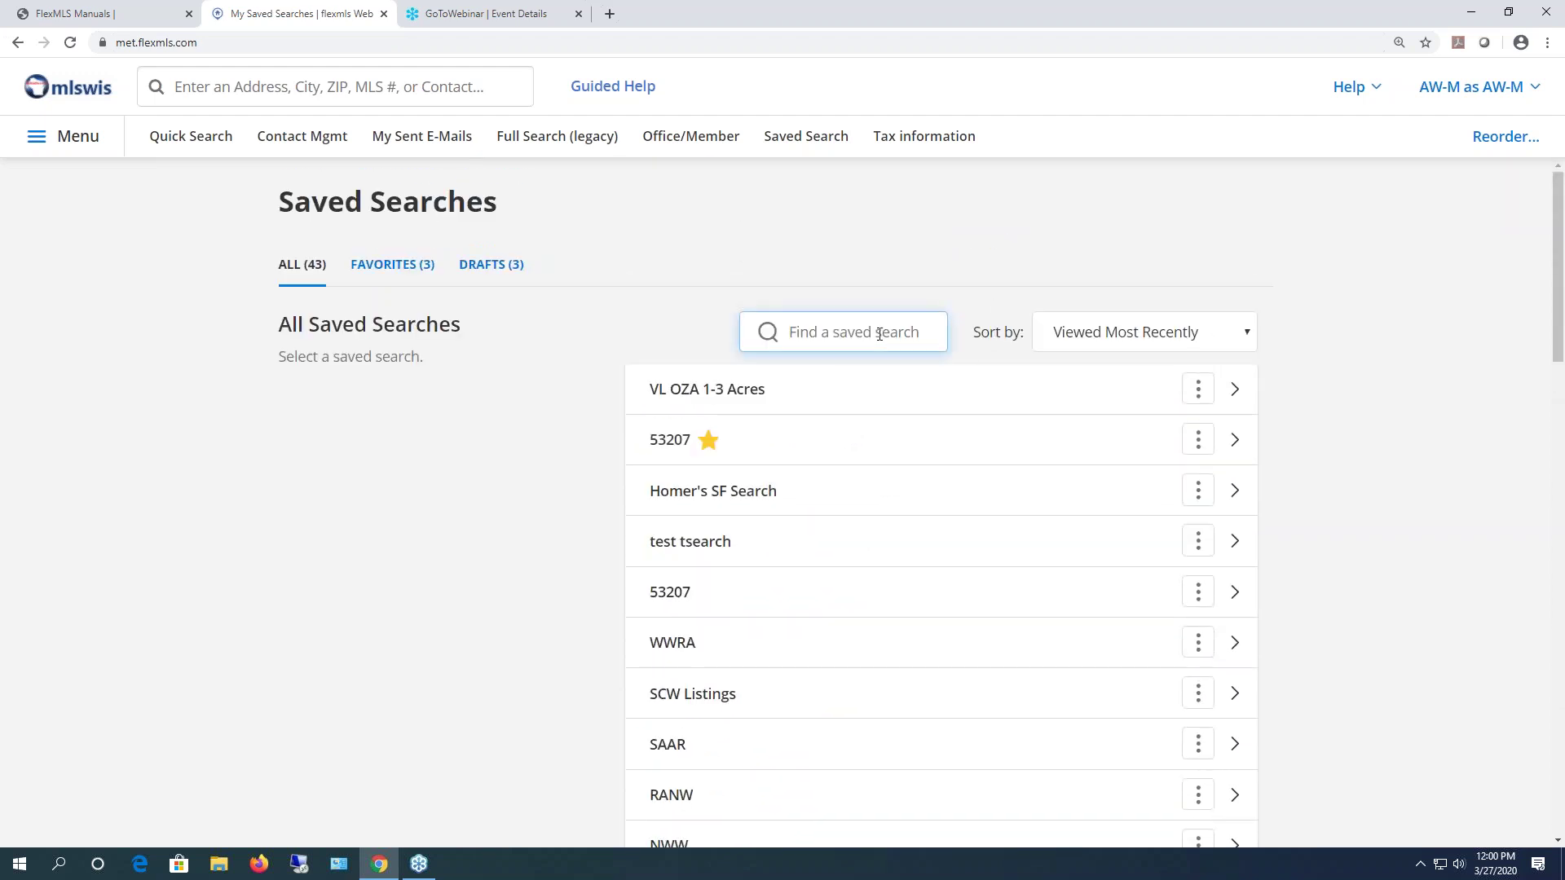
text(scw)
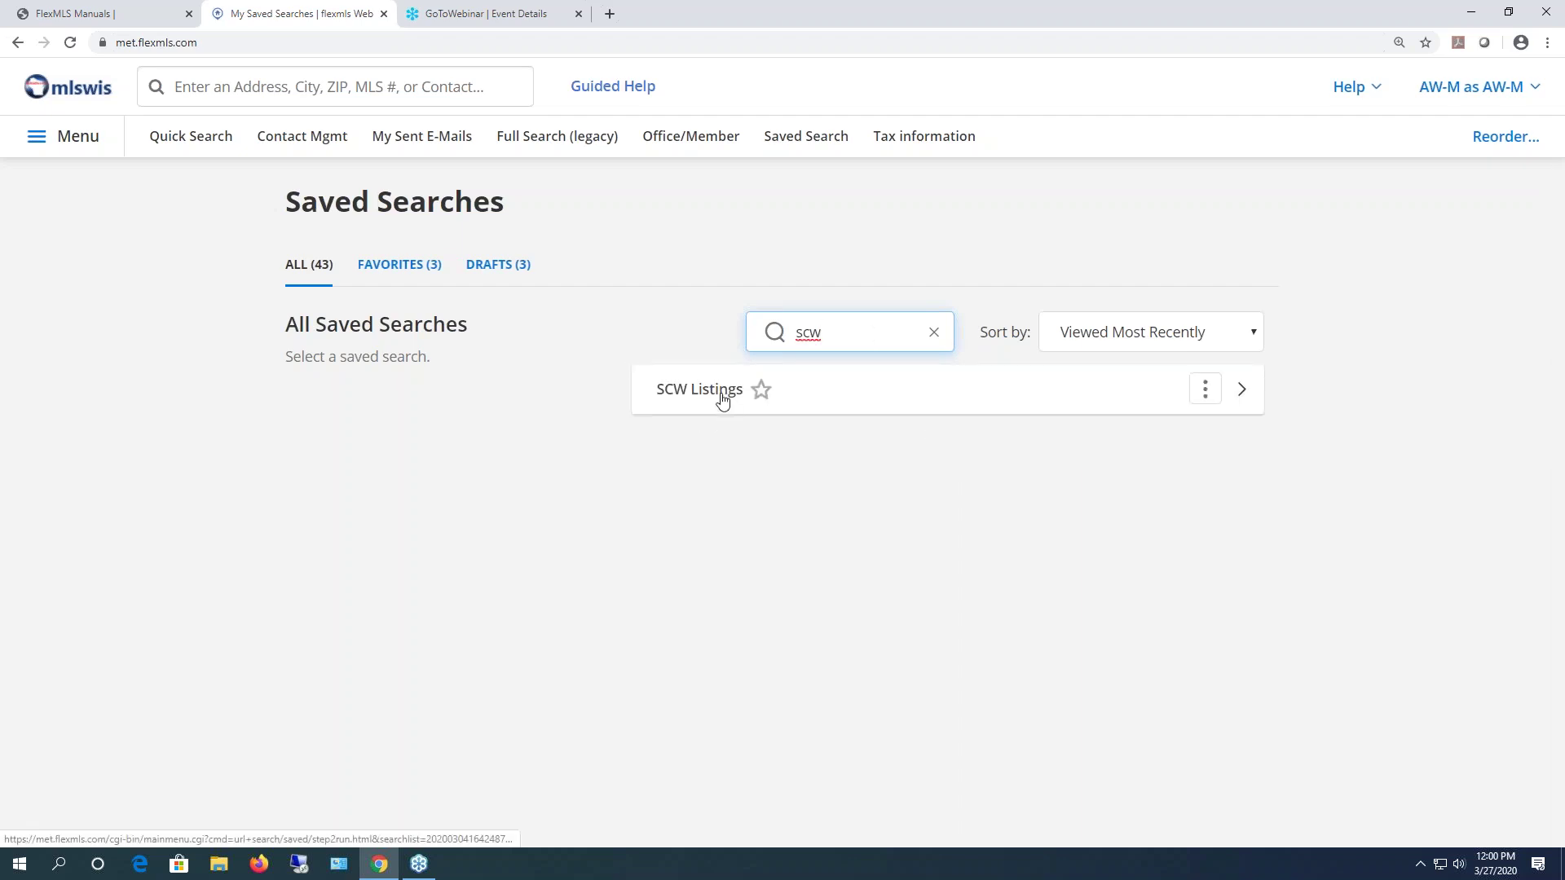
mouse_move(767, 410)
click(762, 393)
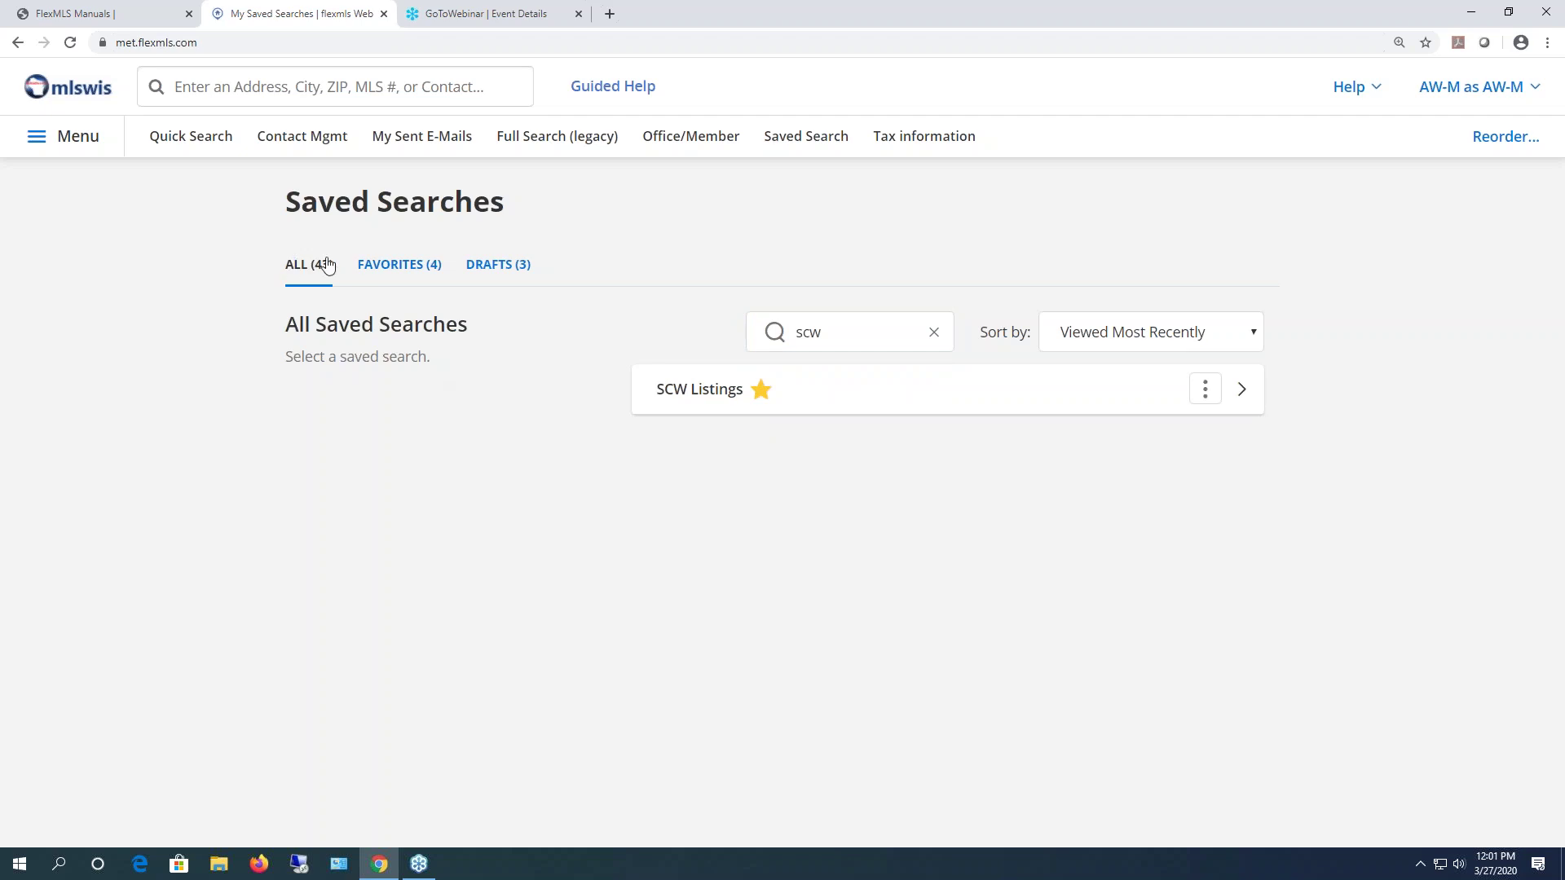
- Check the Favorites, Drafts and All saved search tabs and the sort choices
click(405, 269)
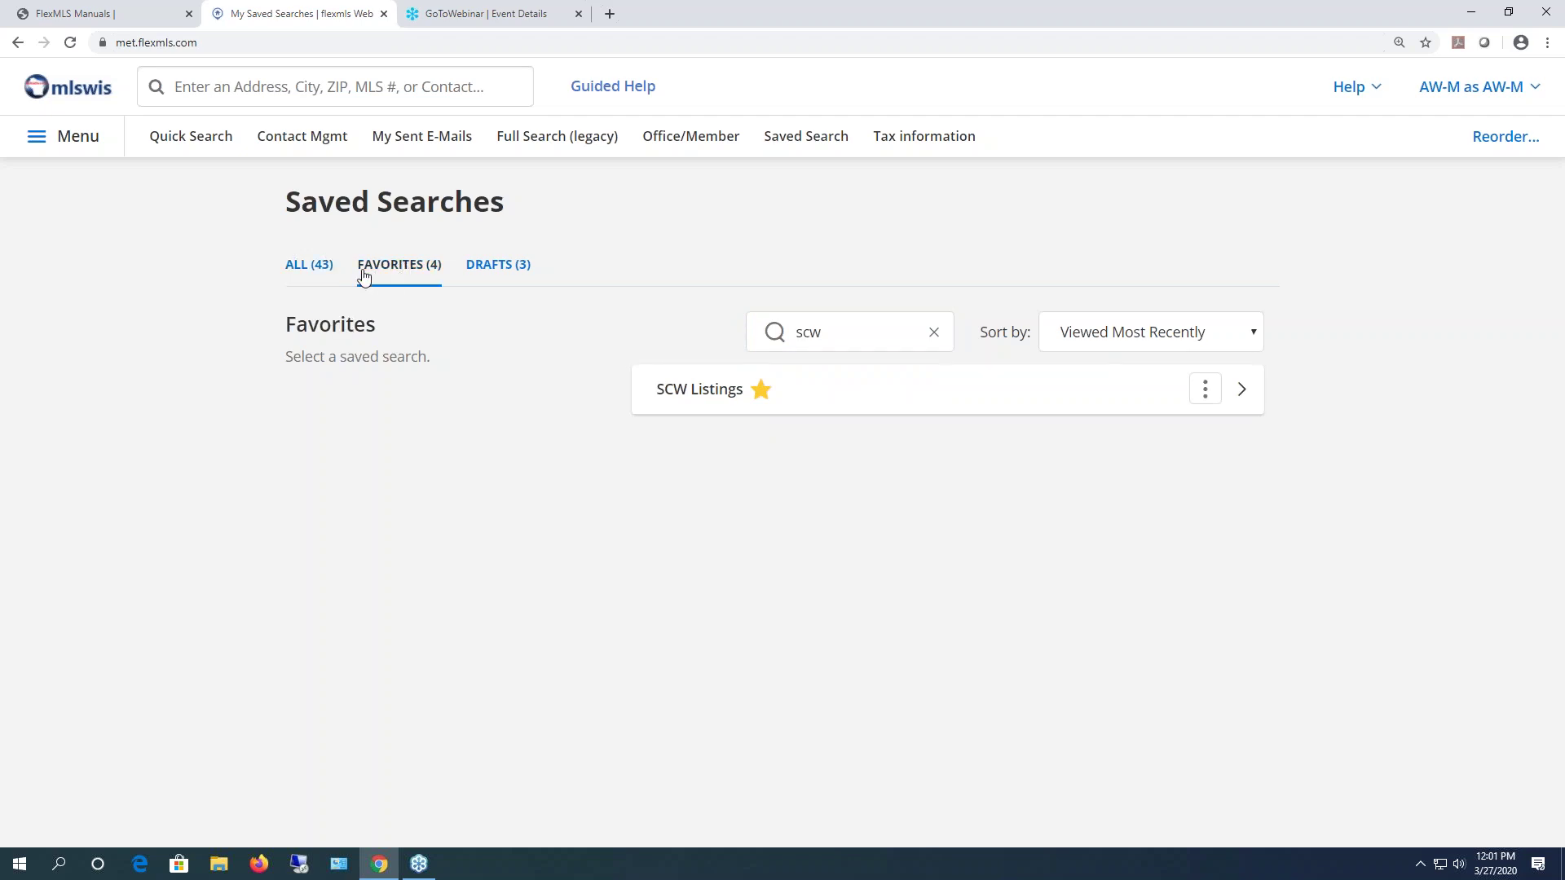
click(306, 269)
click(390, 268)
click(486, 268)
click(314, 266)
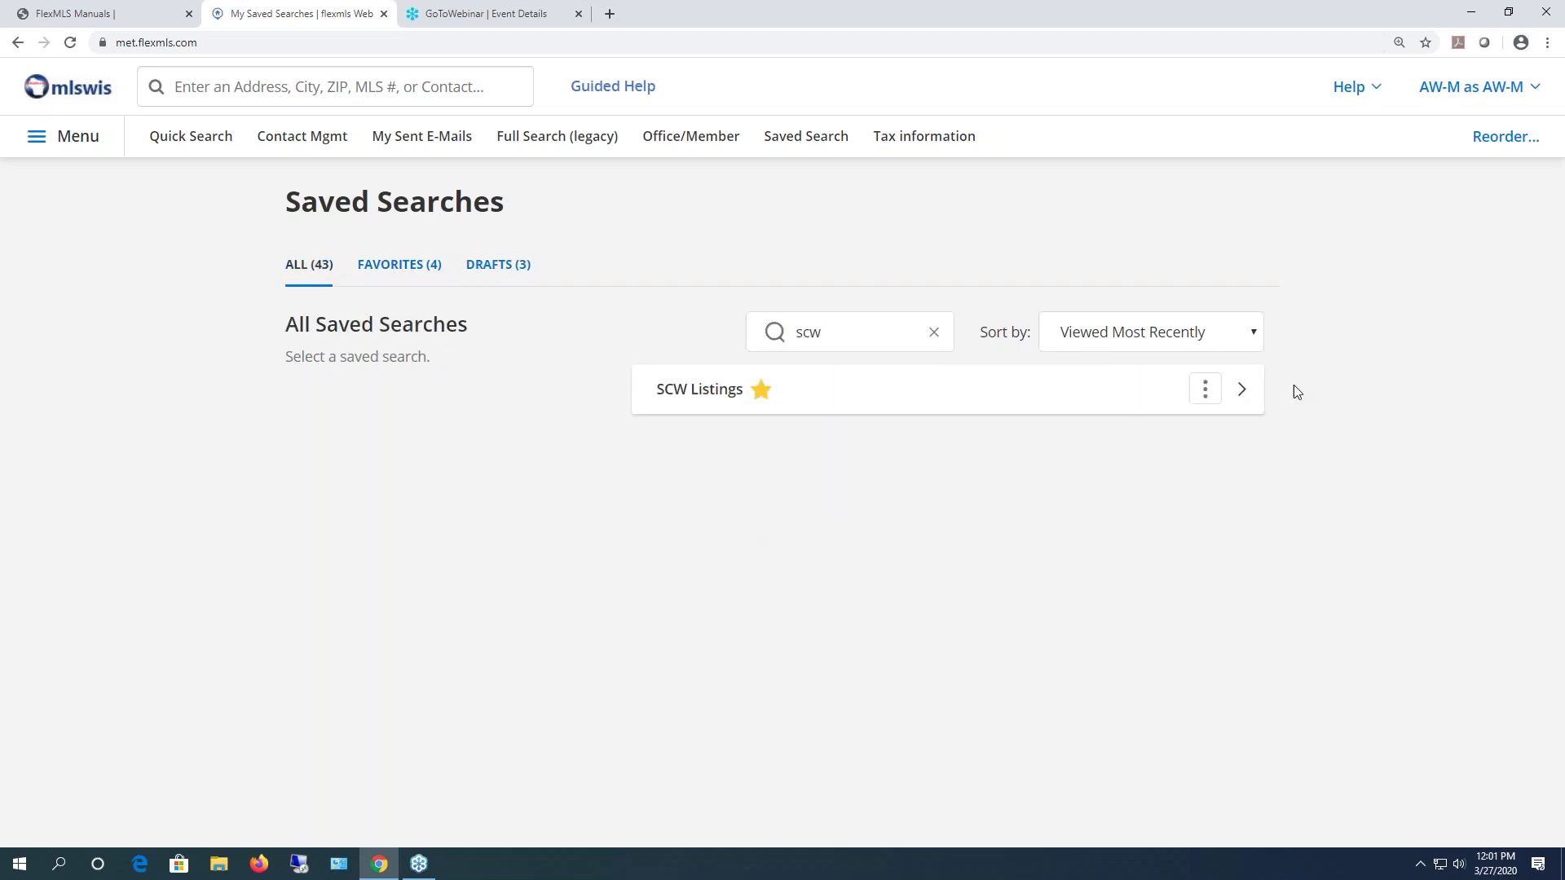
click(1255, 335)
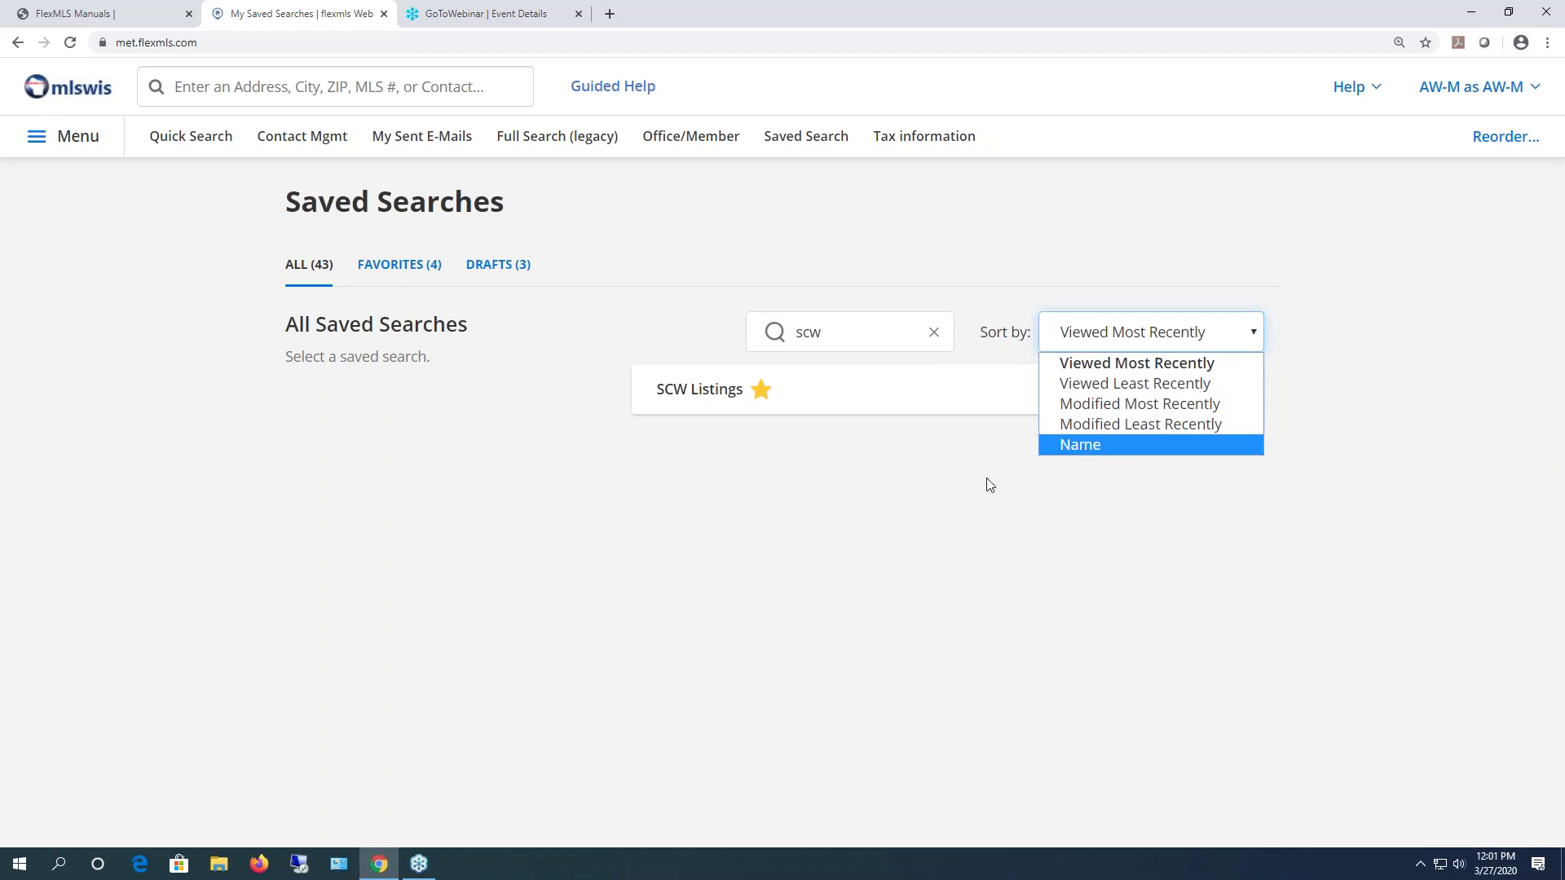
- Close the sort choices and the SCW Listings actions menu without changing anything
click(971, 492)
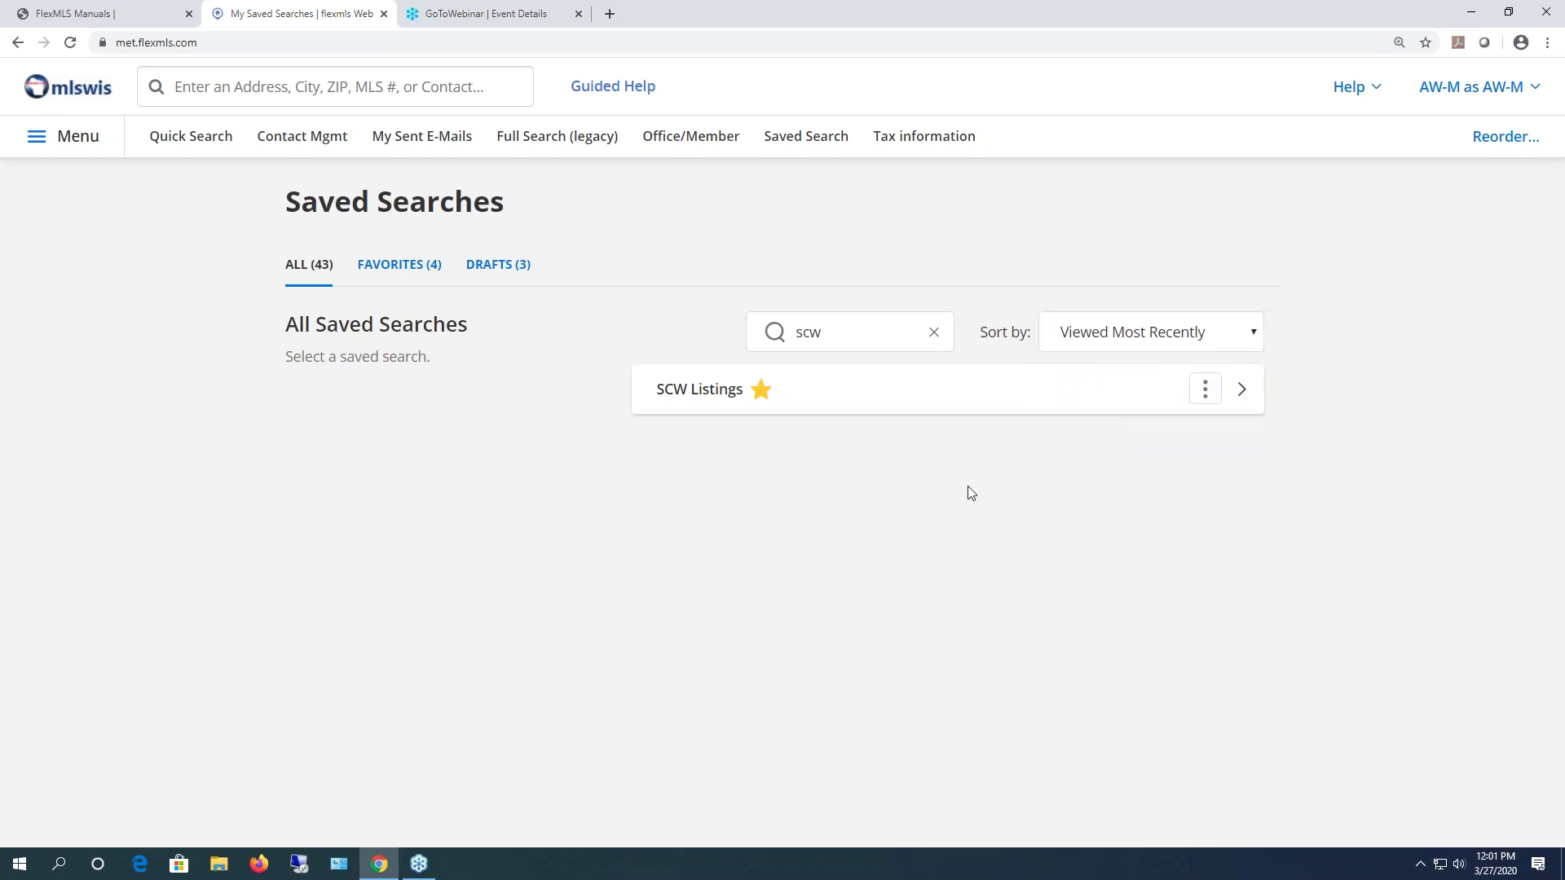
click(1207, 390)
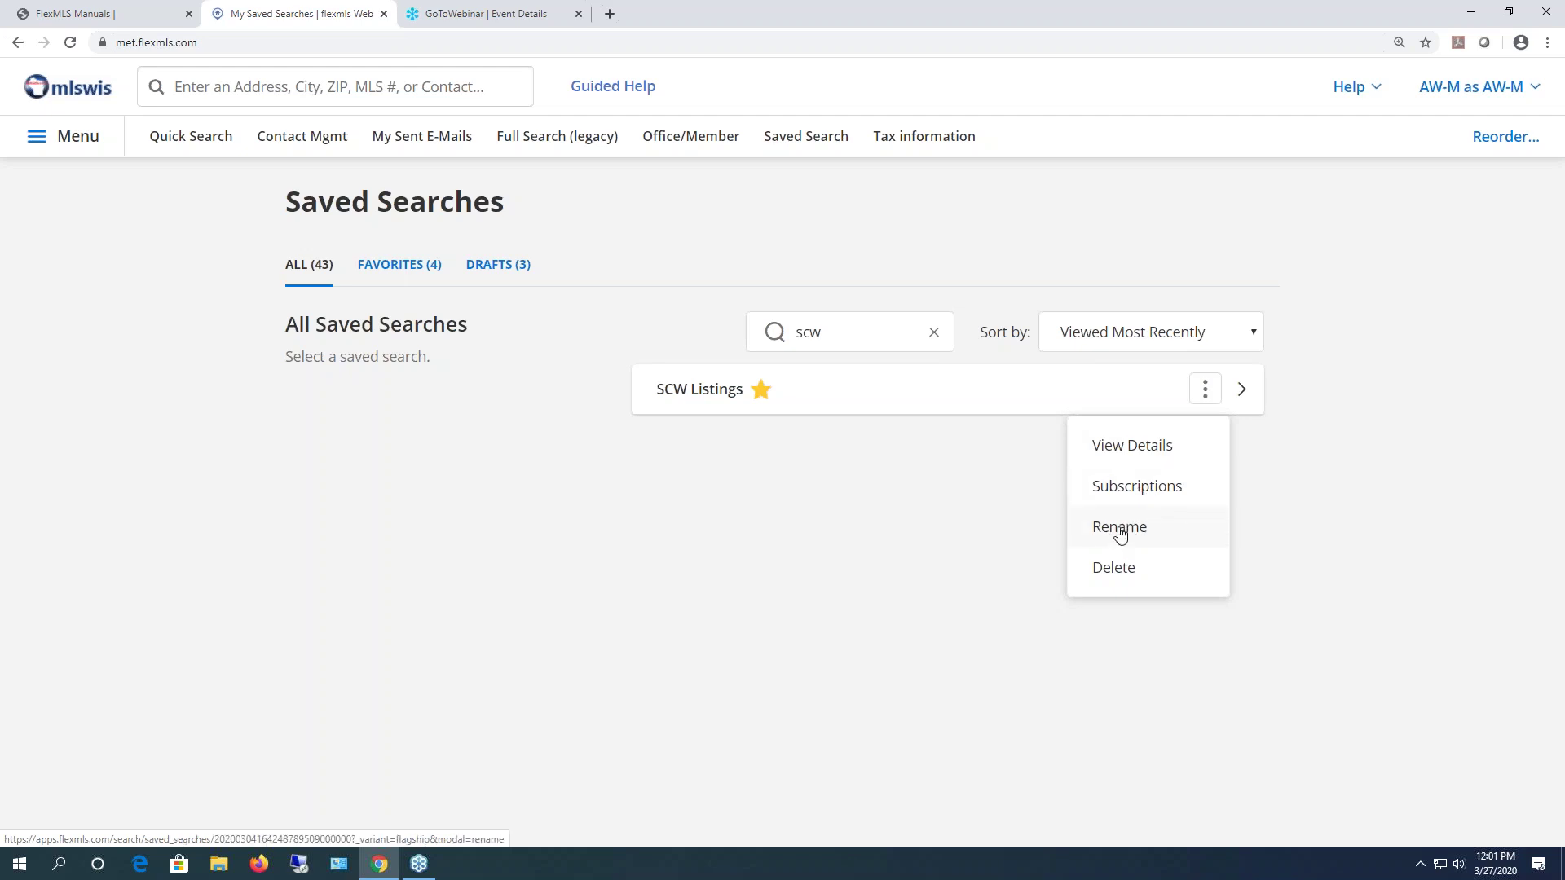
click(959, 580)
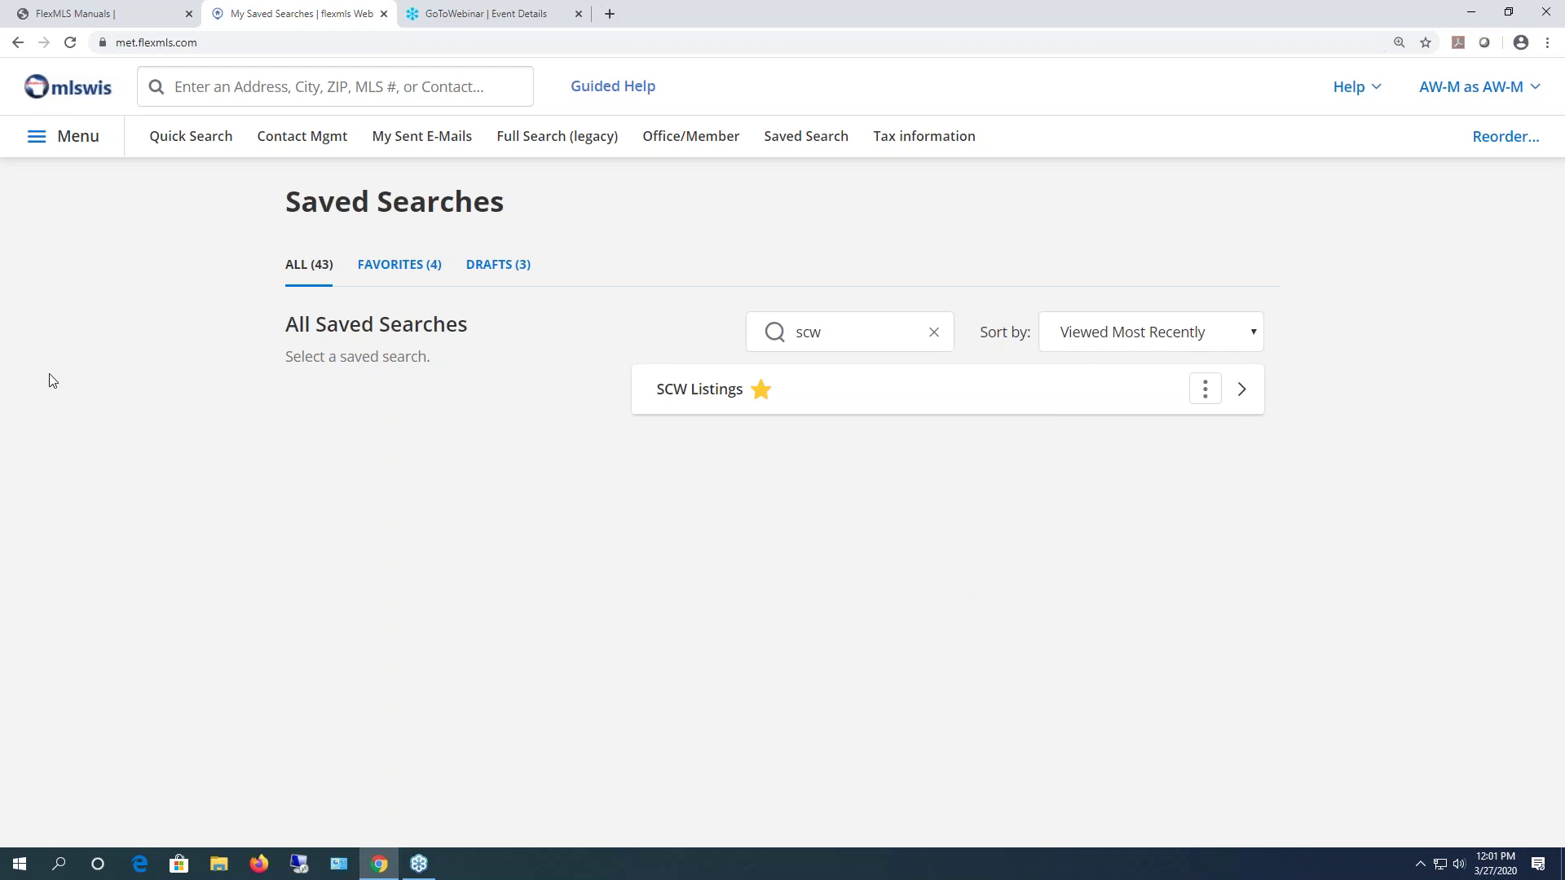
- Start a new Quick Search and browse property types from the 02 Two-Family template
click(69, 143)
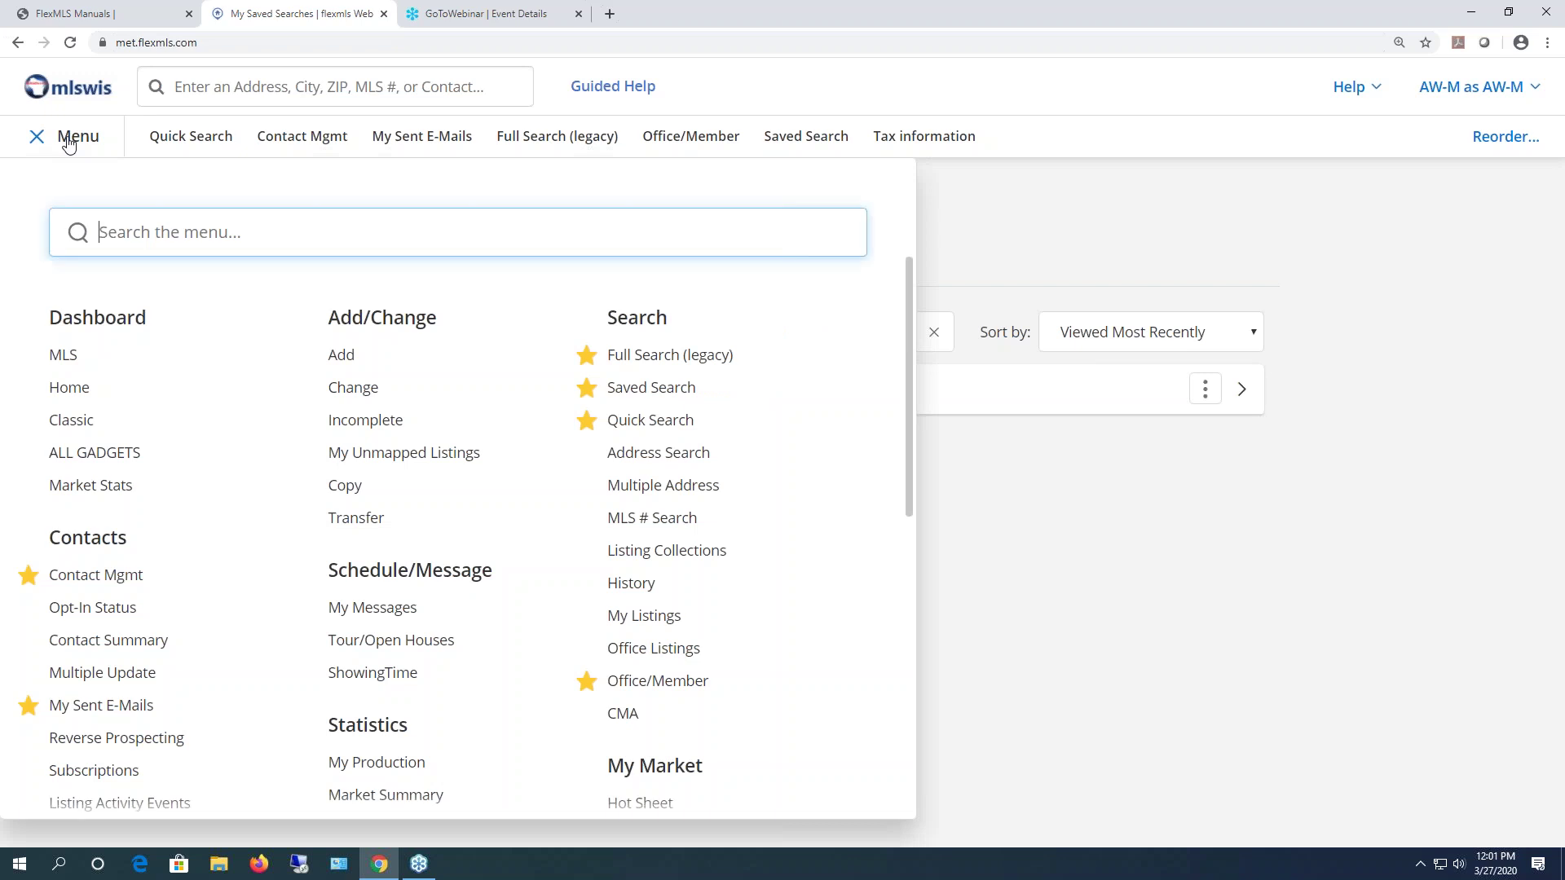
click(650, 420)
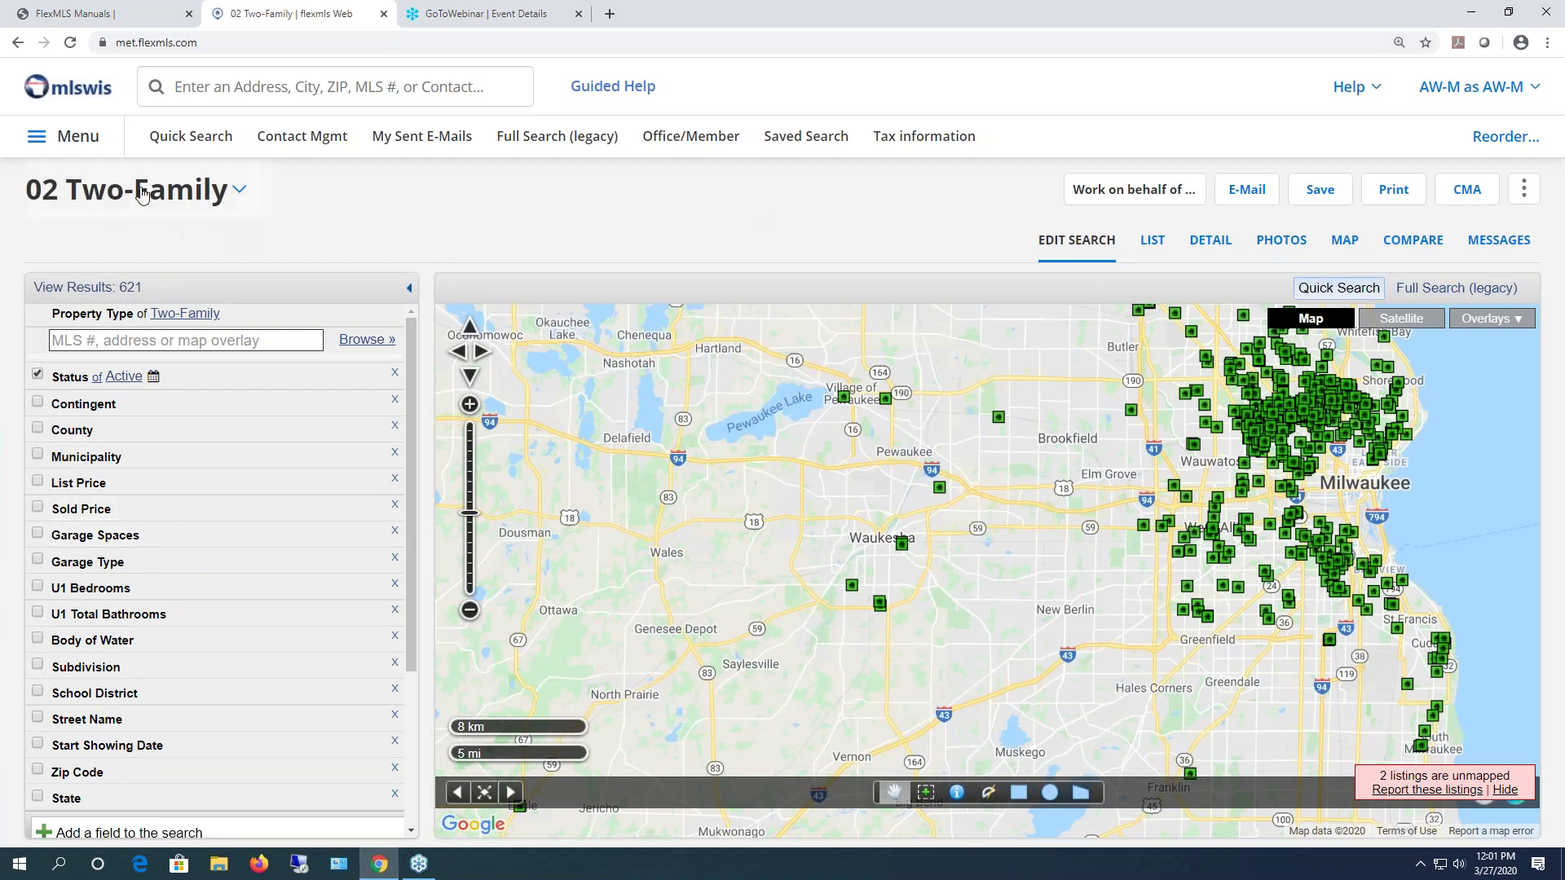
click(120, 193)
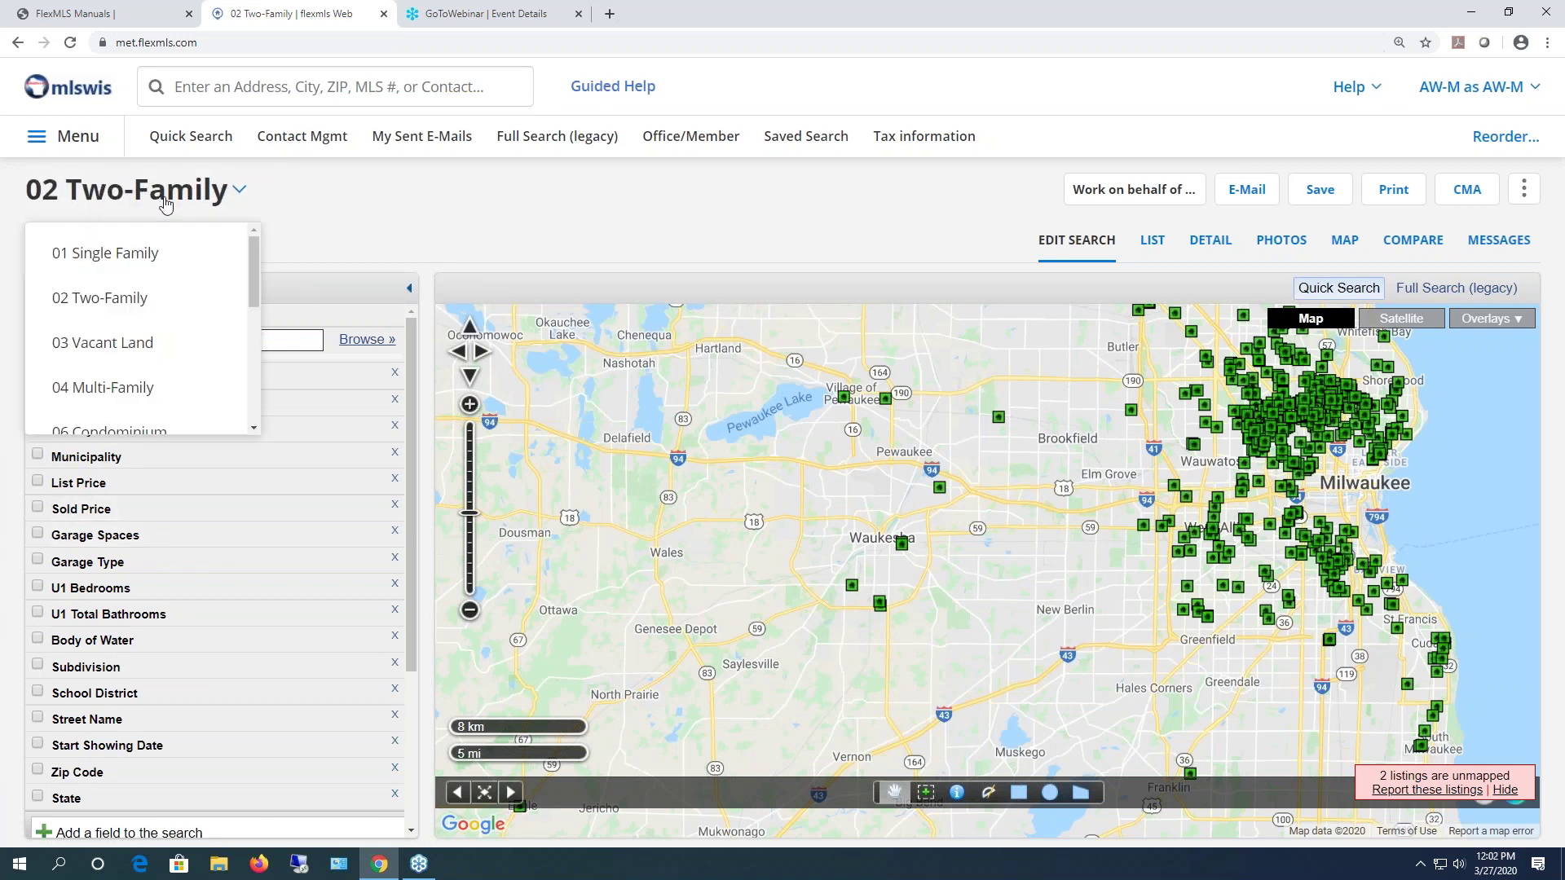
drag(253, 265, 248, 288)
- Switch to the 06 Condominium template and include Delayed listings in Status
click(148, 409)
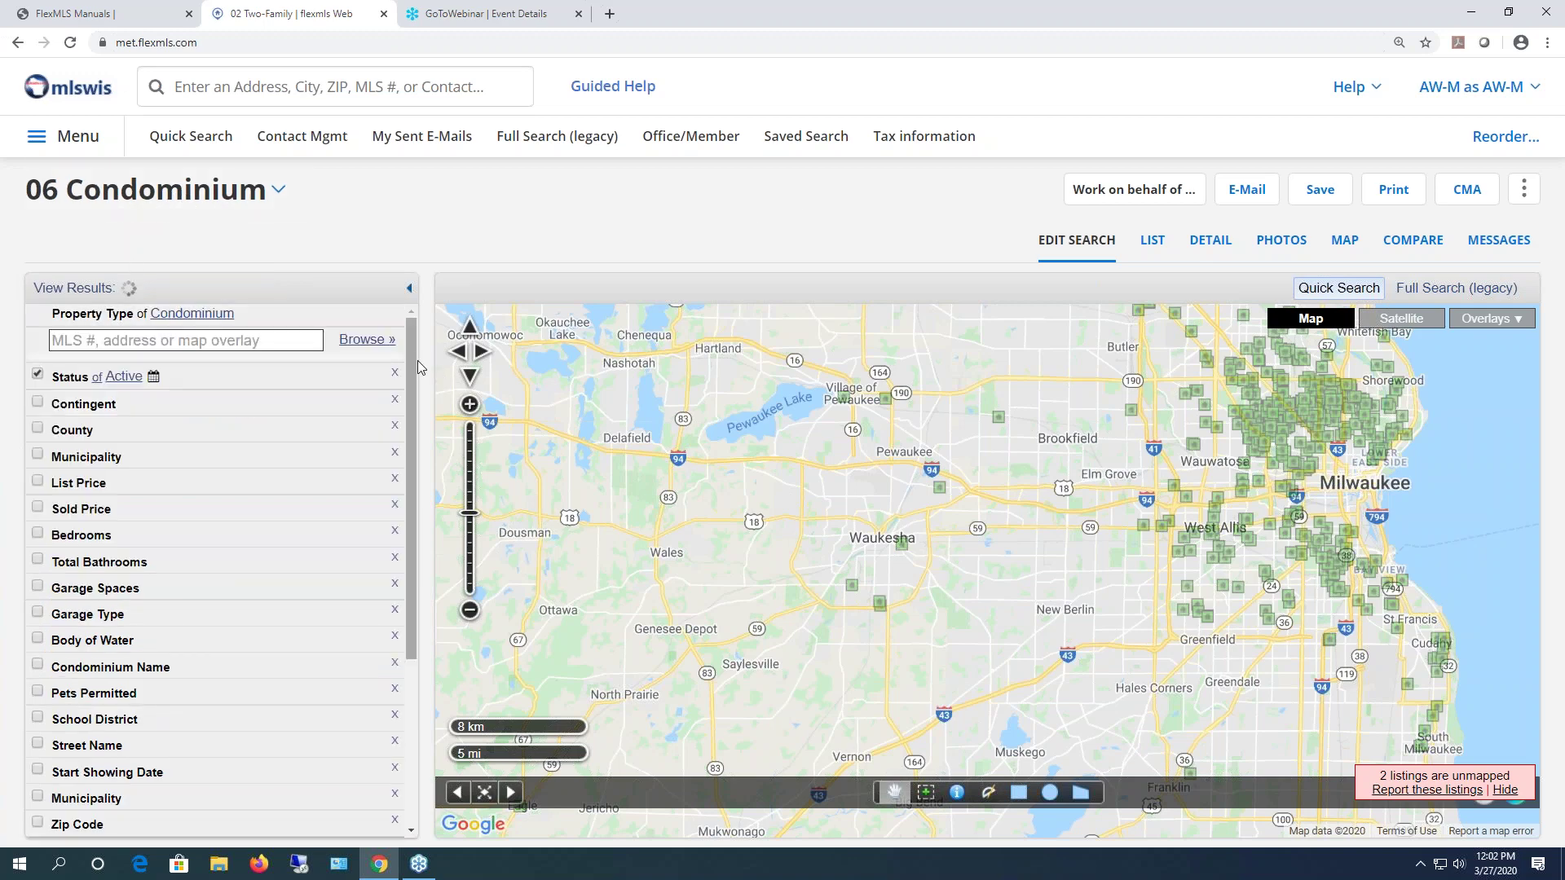
scroll(402, 436, down, 3)
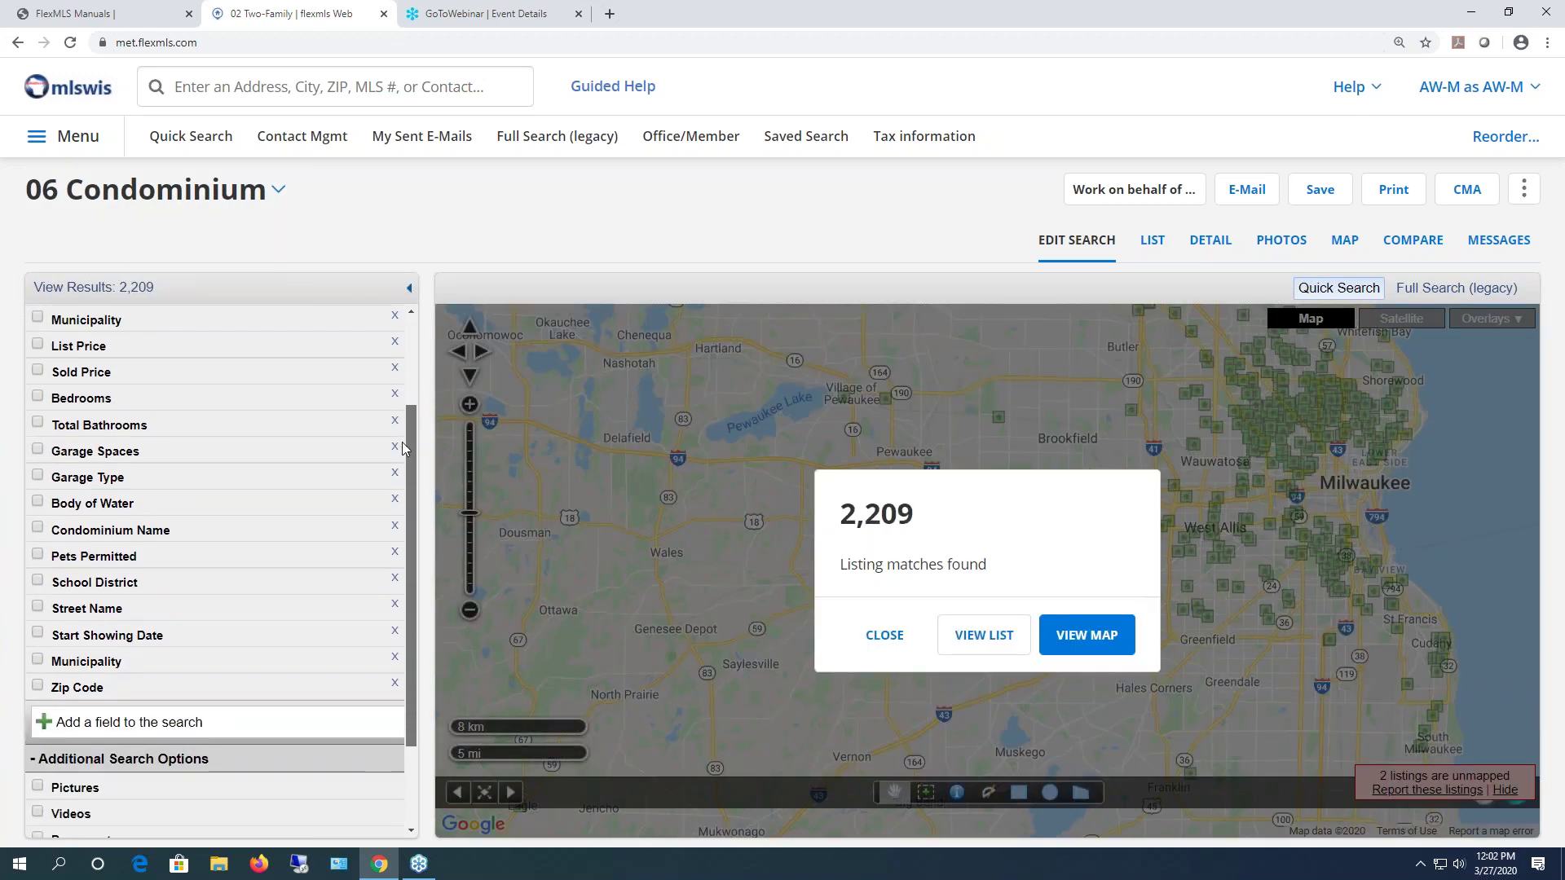
scroll(413, 363, up, 3)
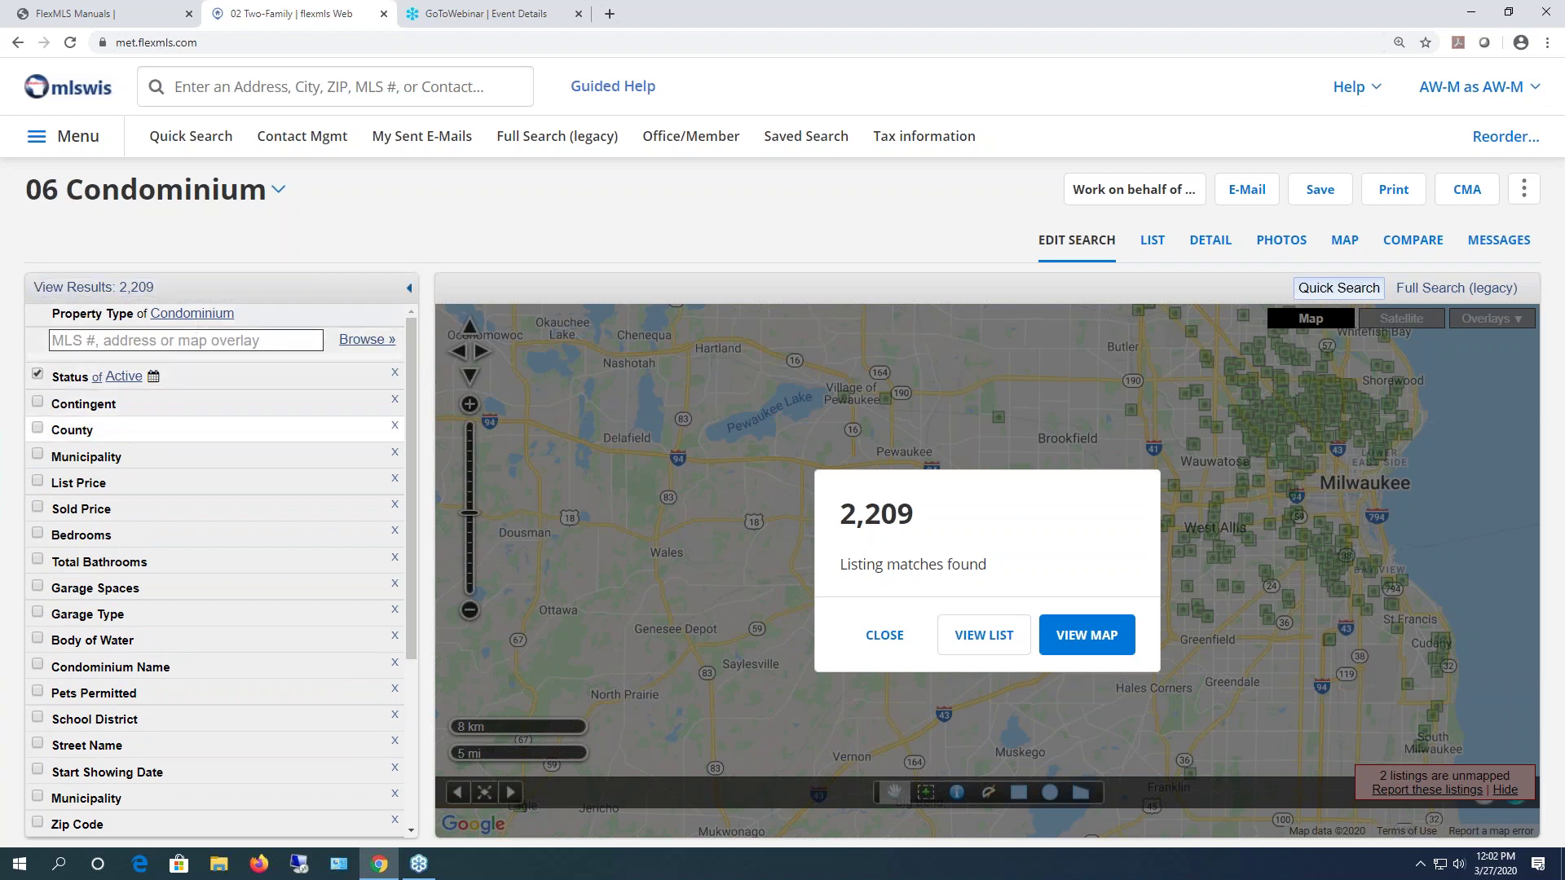
click(127, 379)
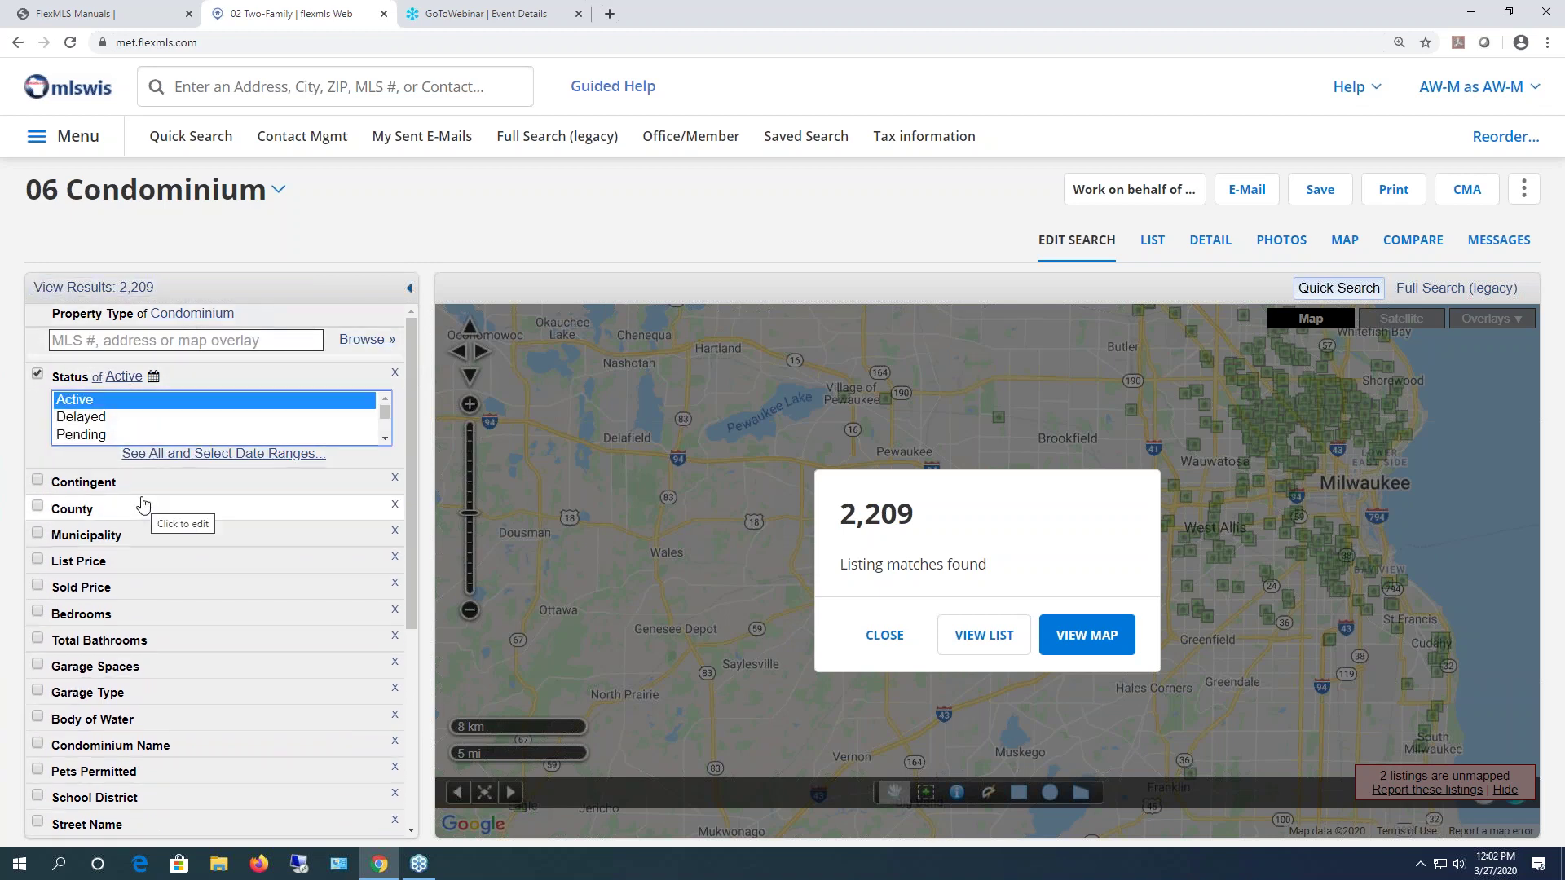
ctrl+click(101, 418)
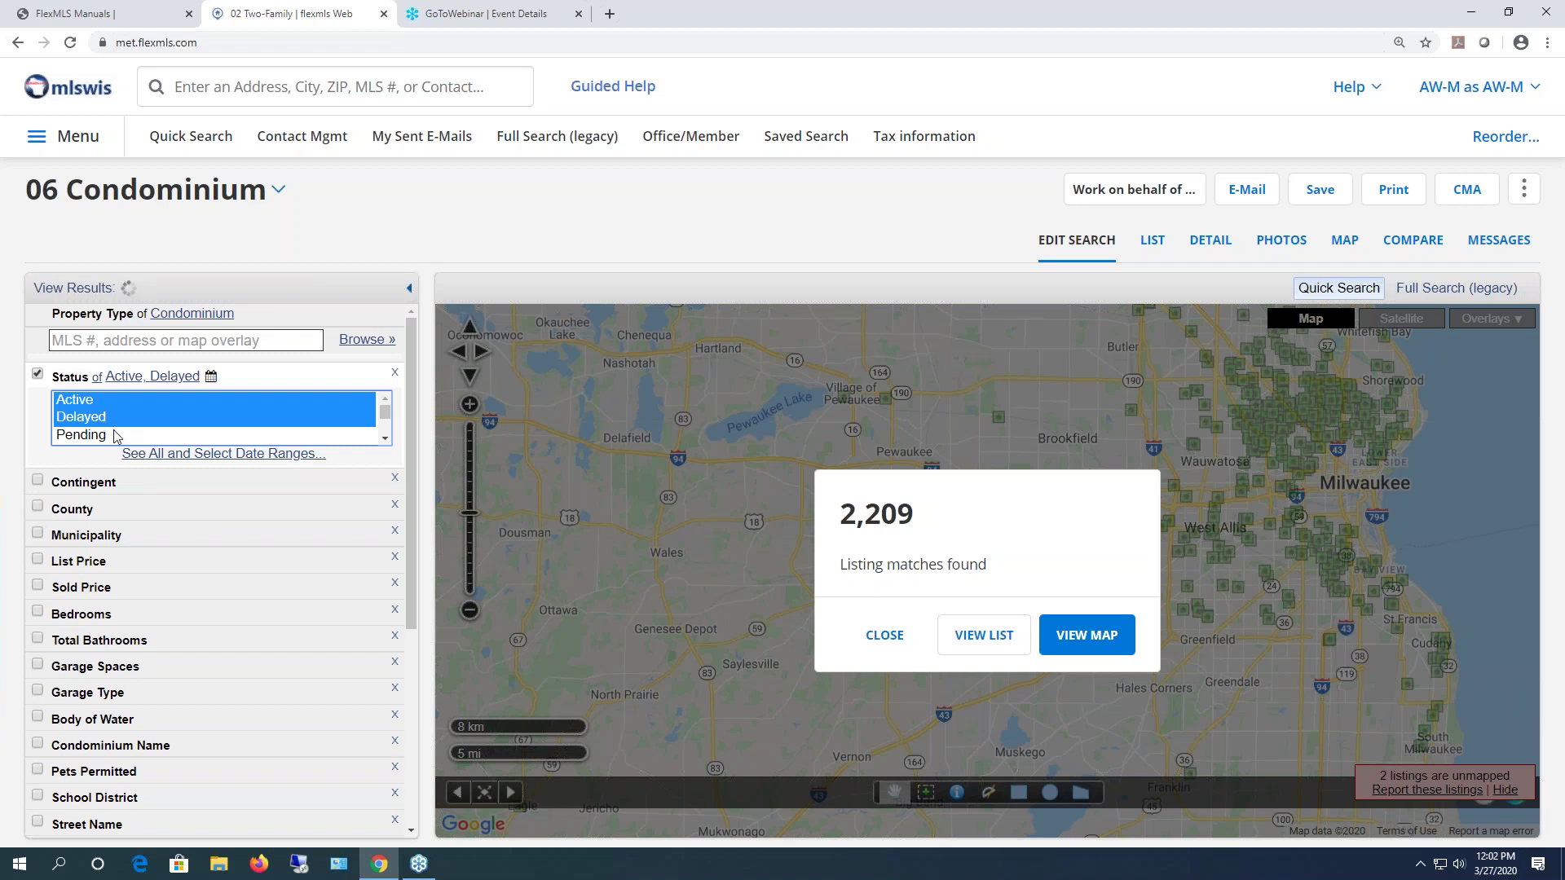
- Limit the condo search to Milwaukee County and the Milwaukee municipality, giving 182 results
click(180, 514)
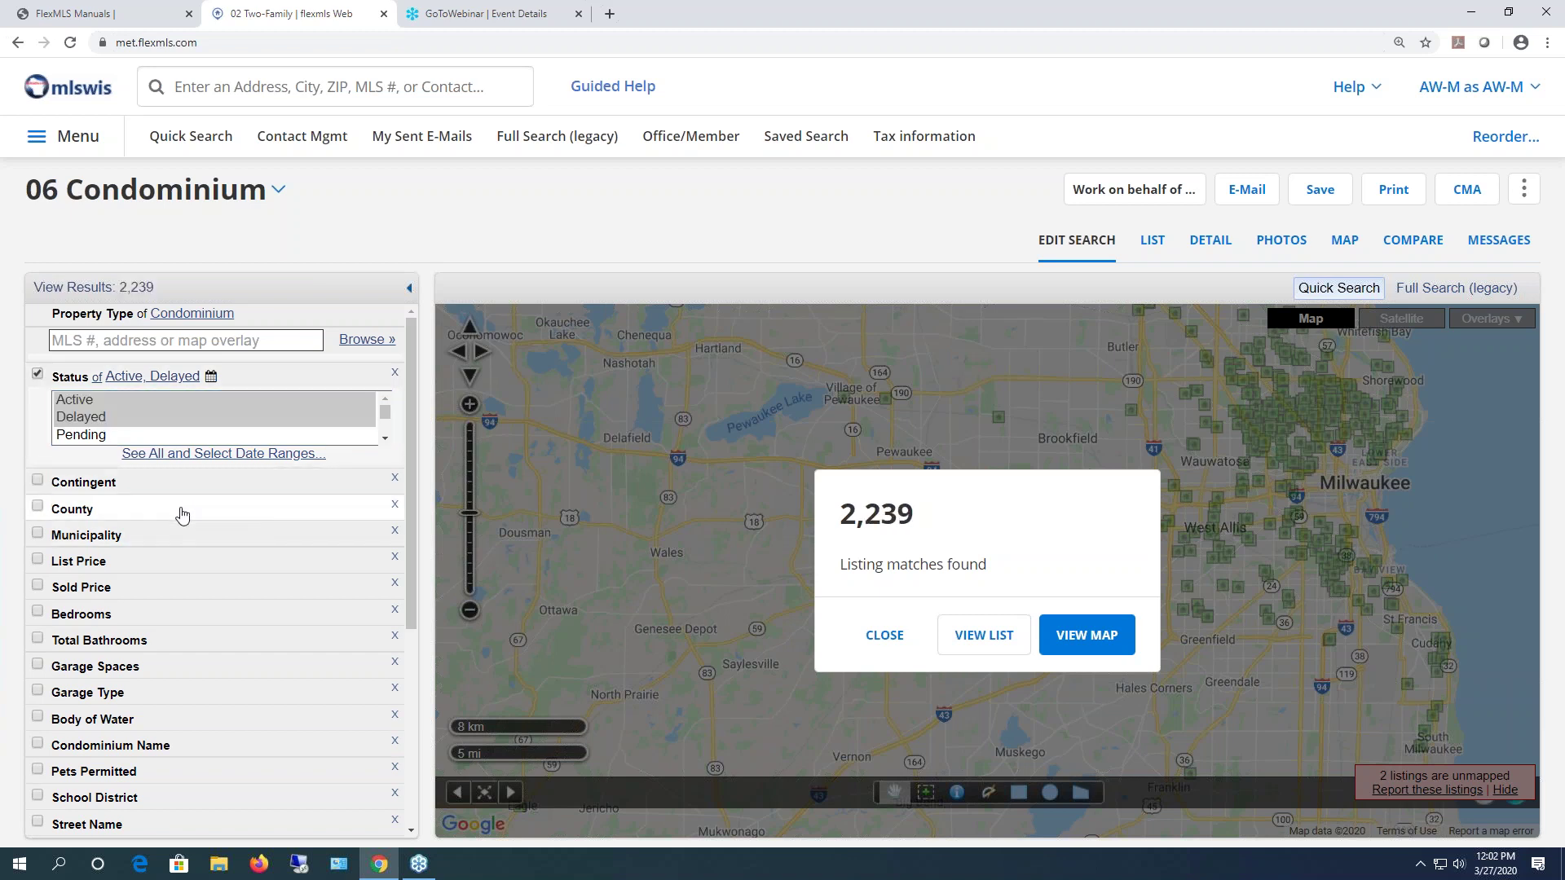
text(milw)
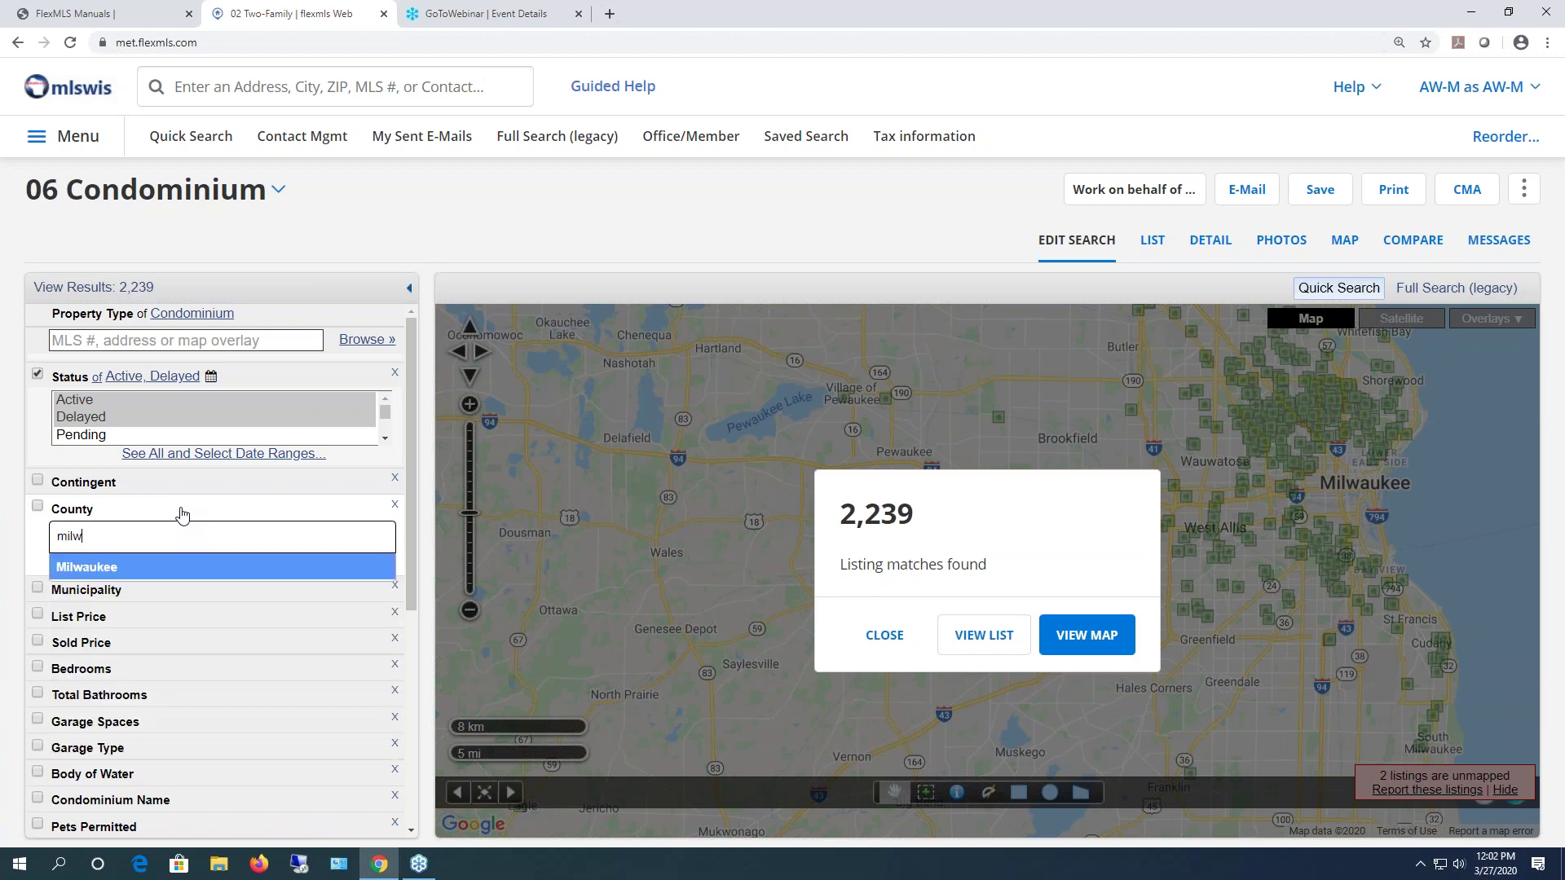
click(154, 569)
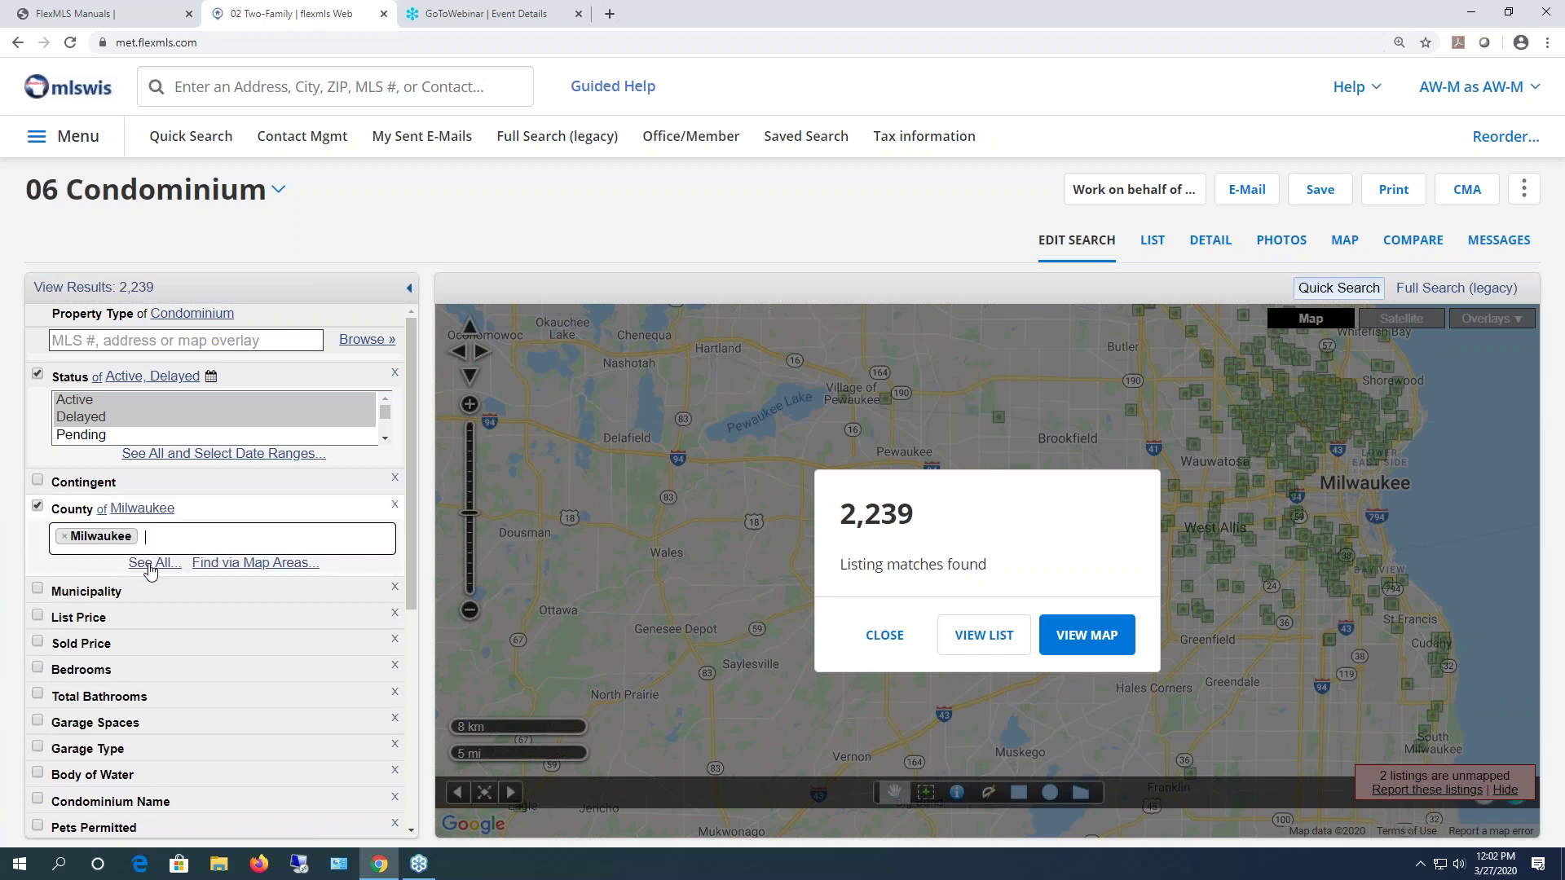
click(117, 595)
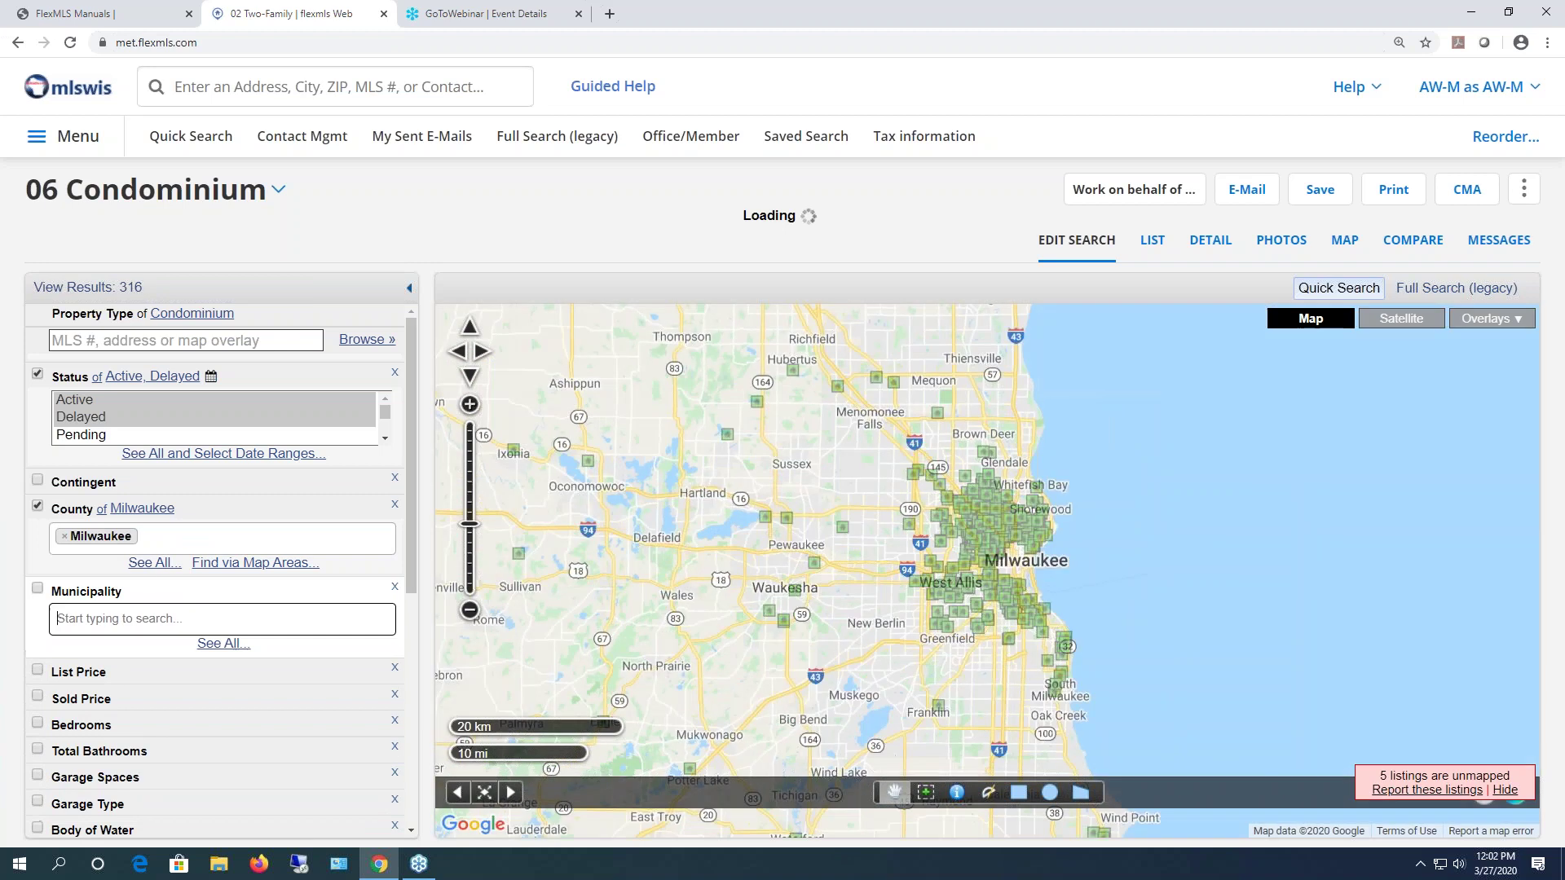
scroll(159, 528, down, 1)
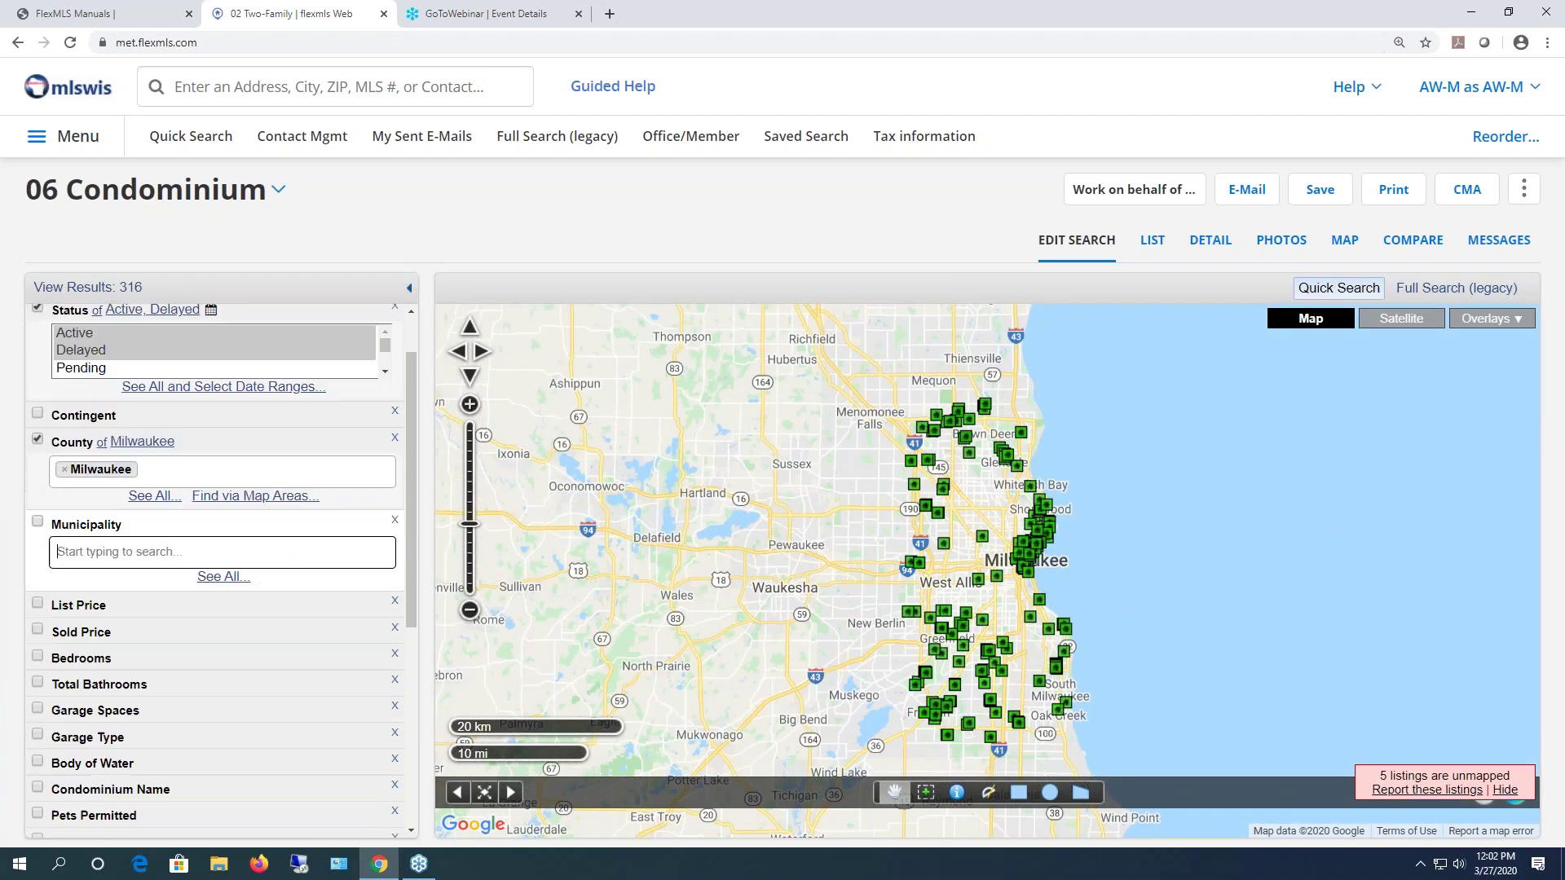
click(175, 536)
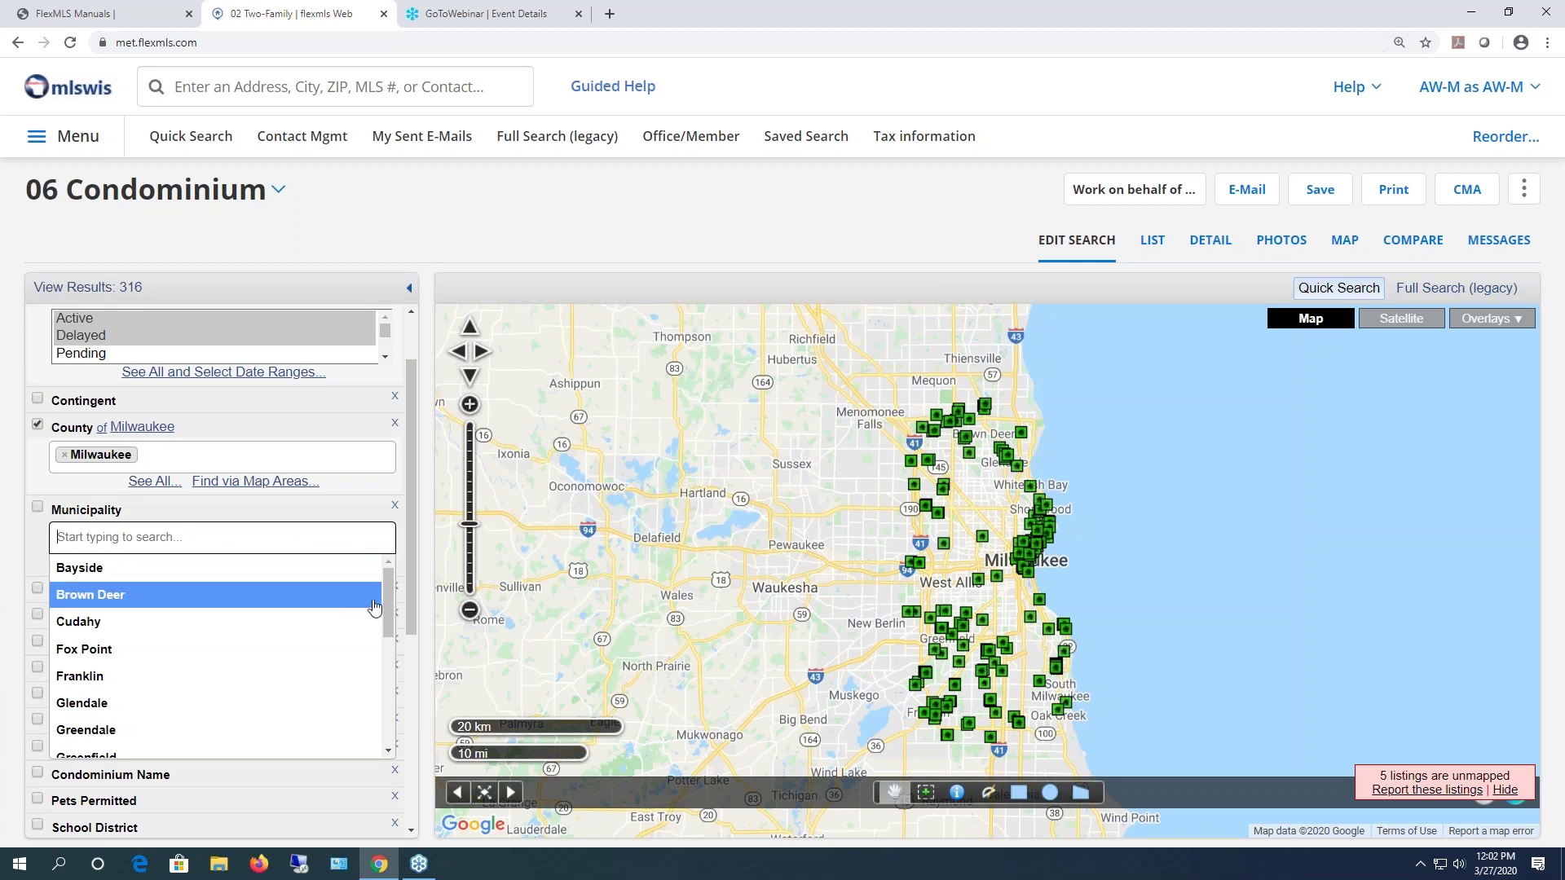
scroll(389, 618, down, 1)
scroll(390, 618, down, 1)
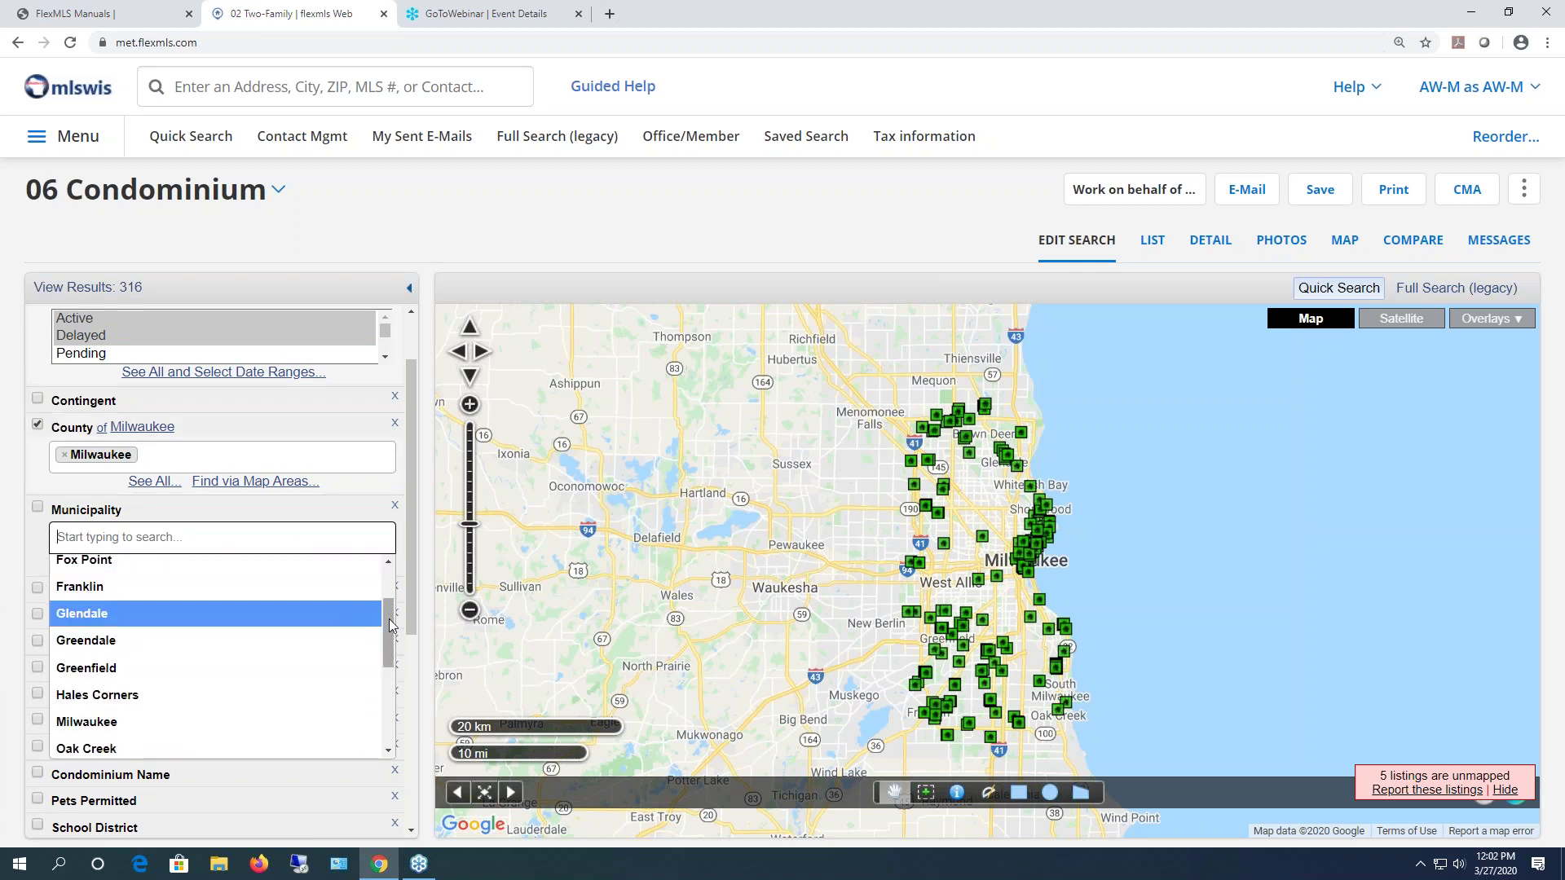
scroll(389, 637, down, 1)
scroll(390, 637, down, 1)
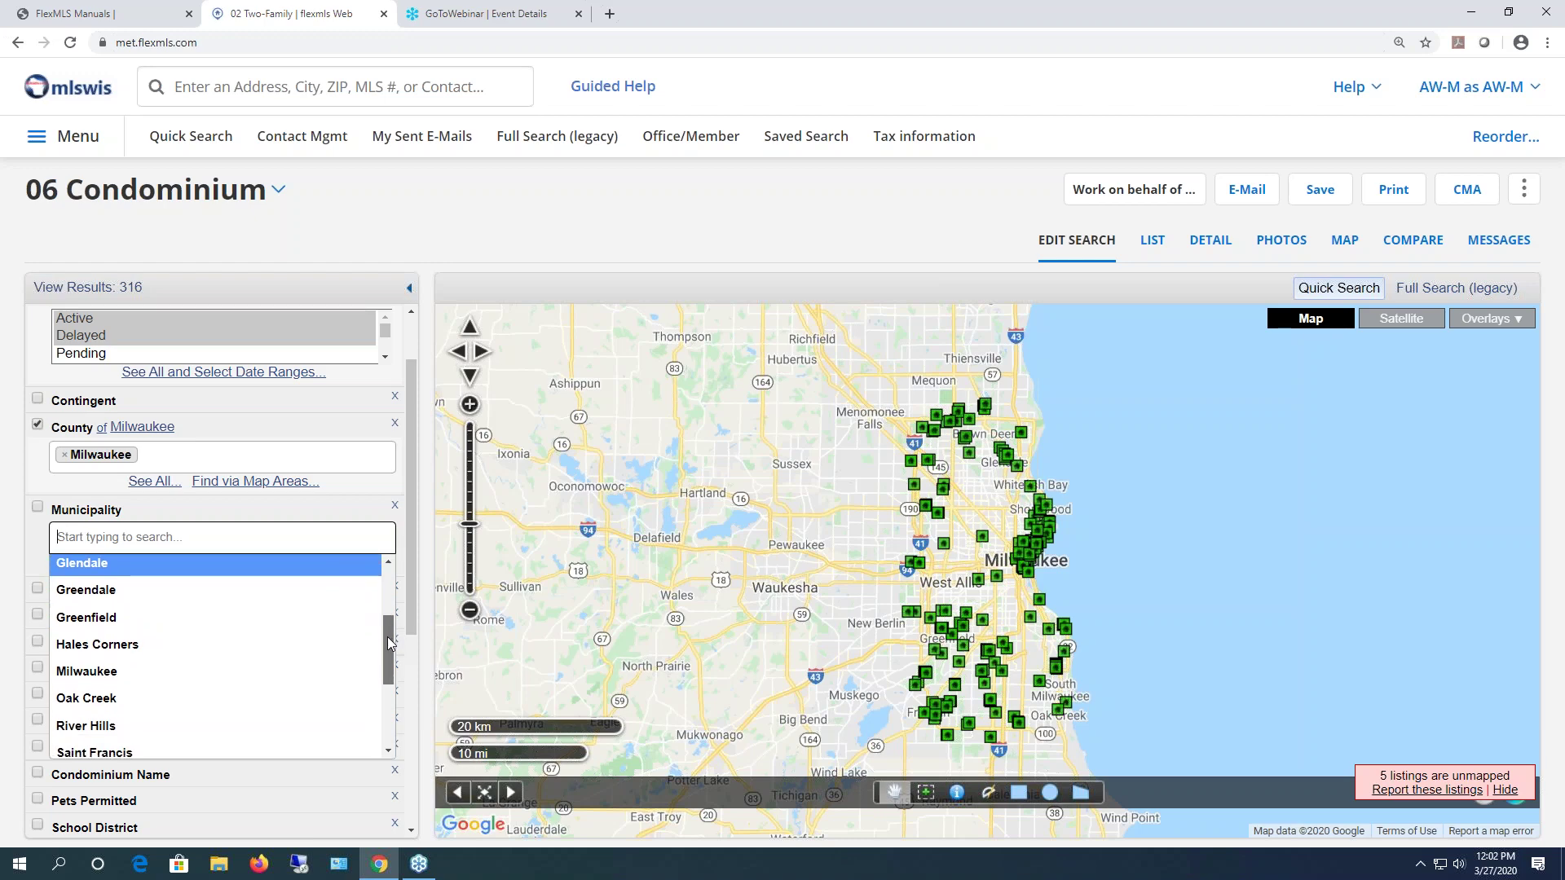
click(161, 680)
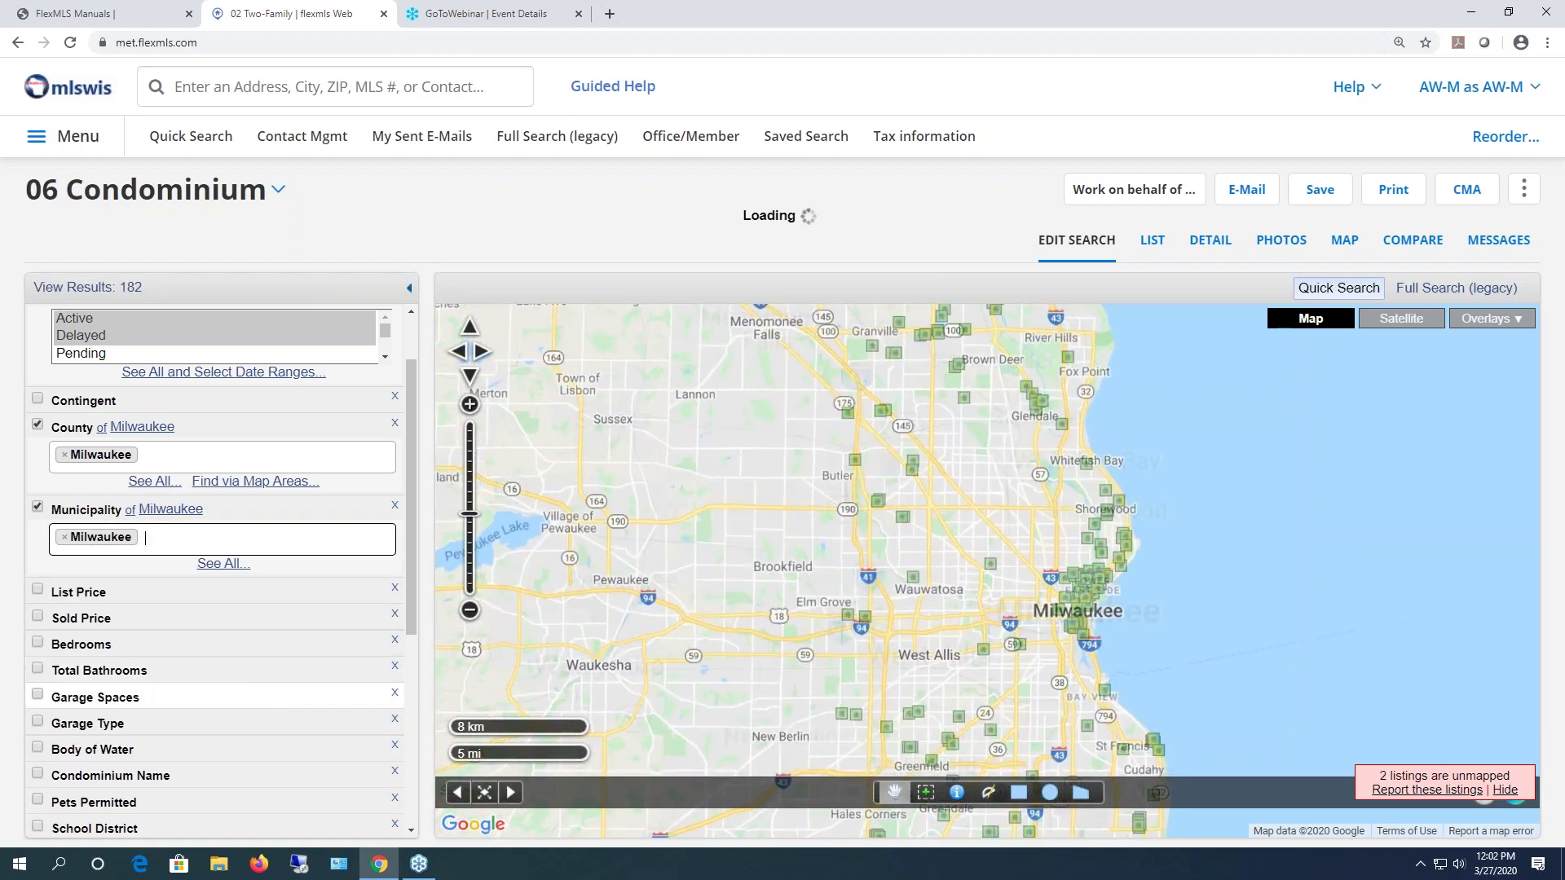
- Zoom the map into downtown Milwaukee and open the empty Zip Code criterion
drag(1196, 657, 983, 597)
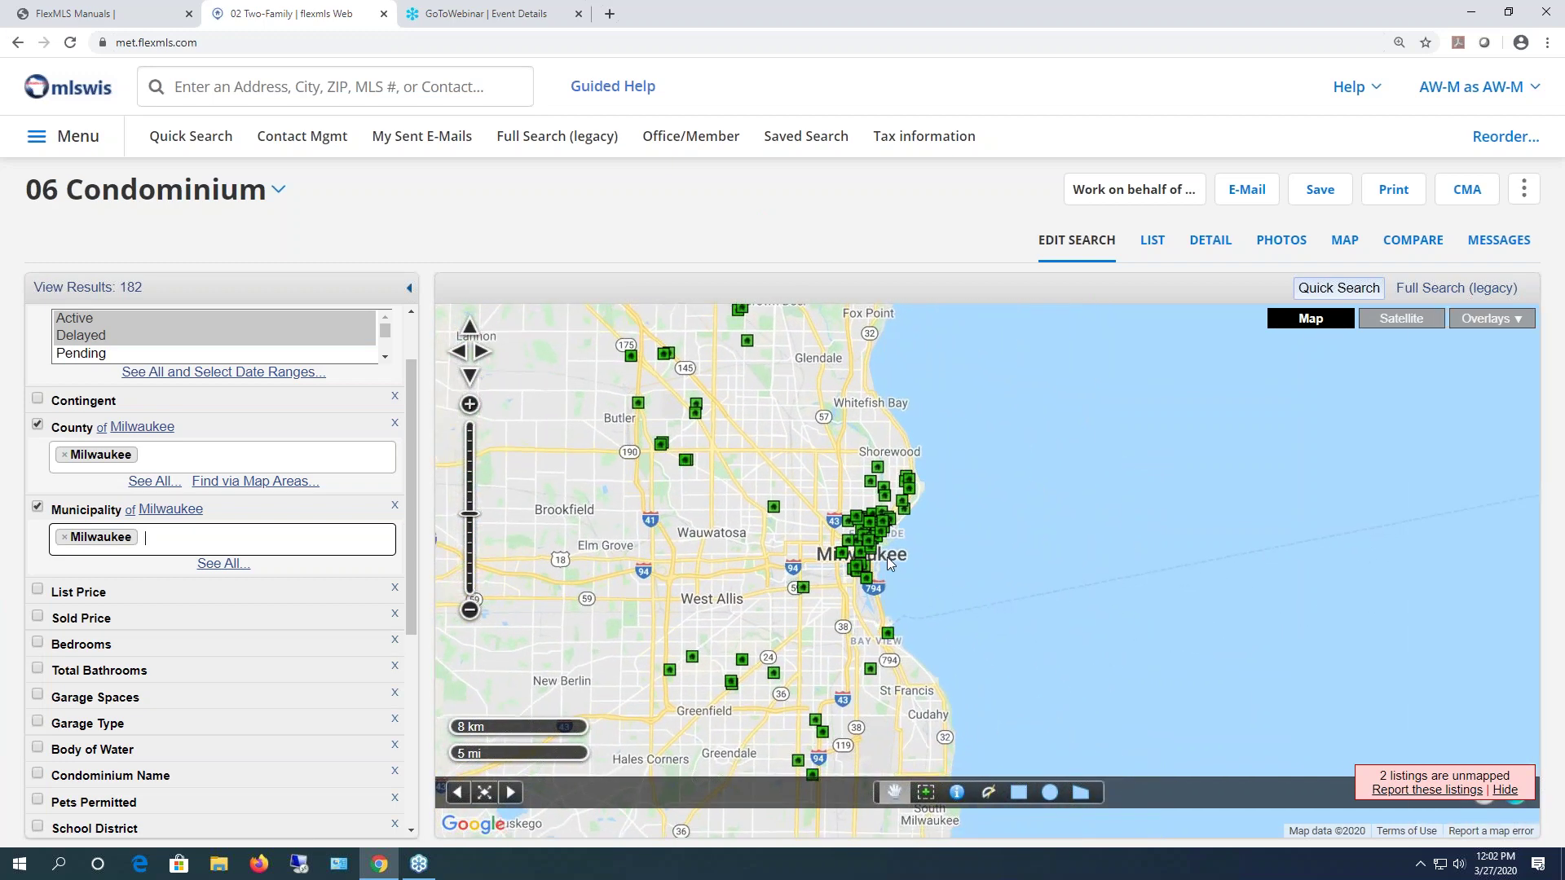
scroll(889, 559, up, 1)
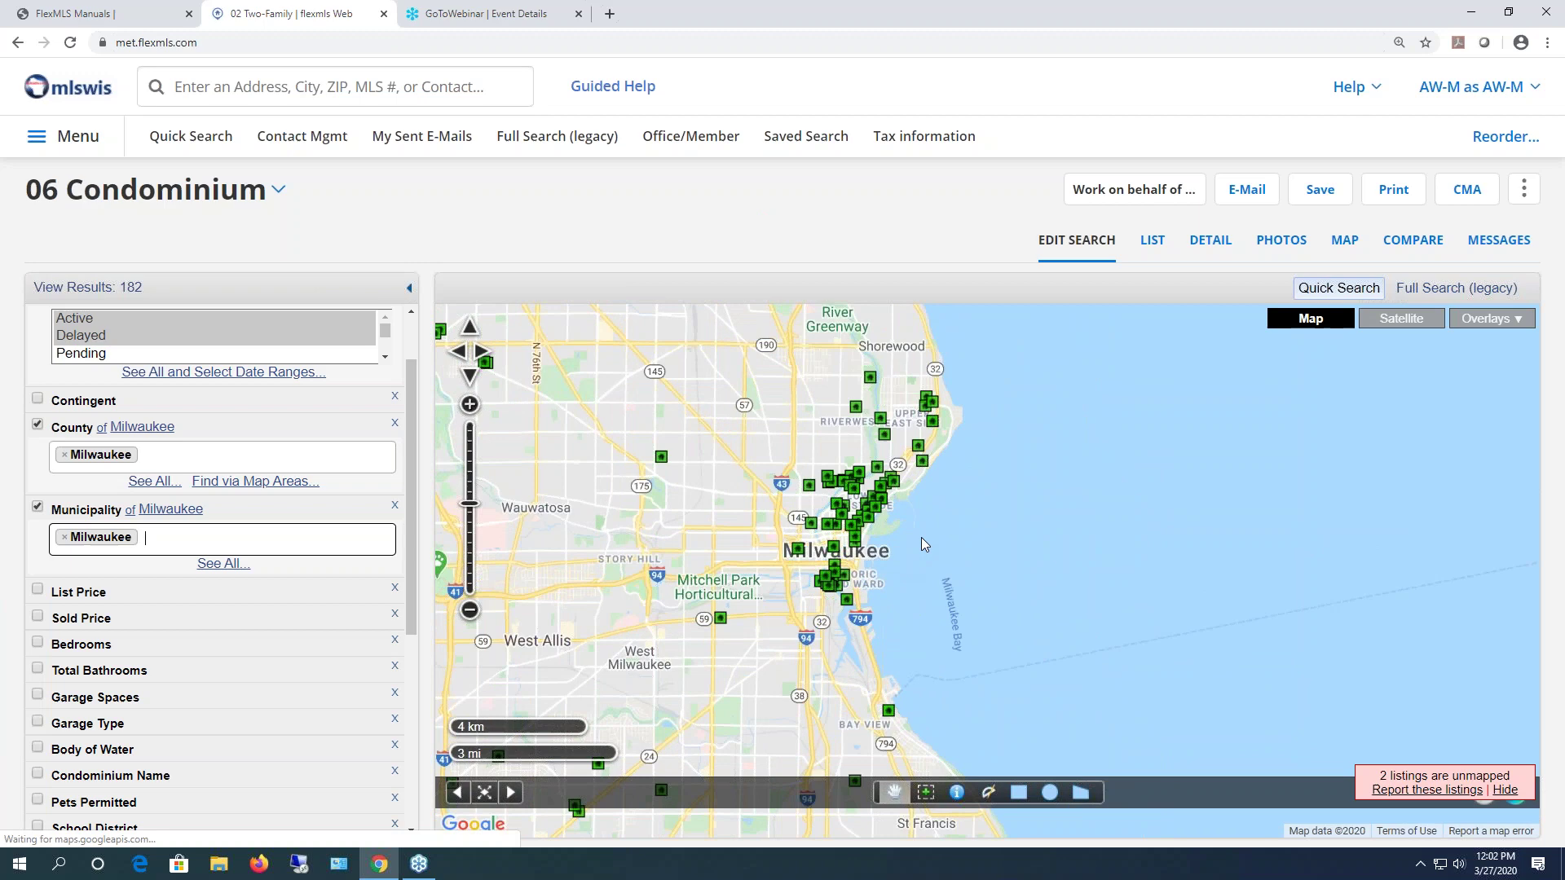
scroll(888, 519, up, 1)
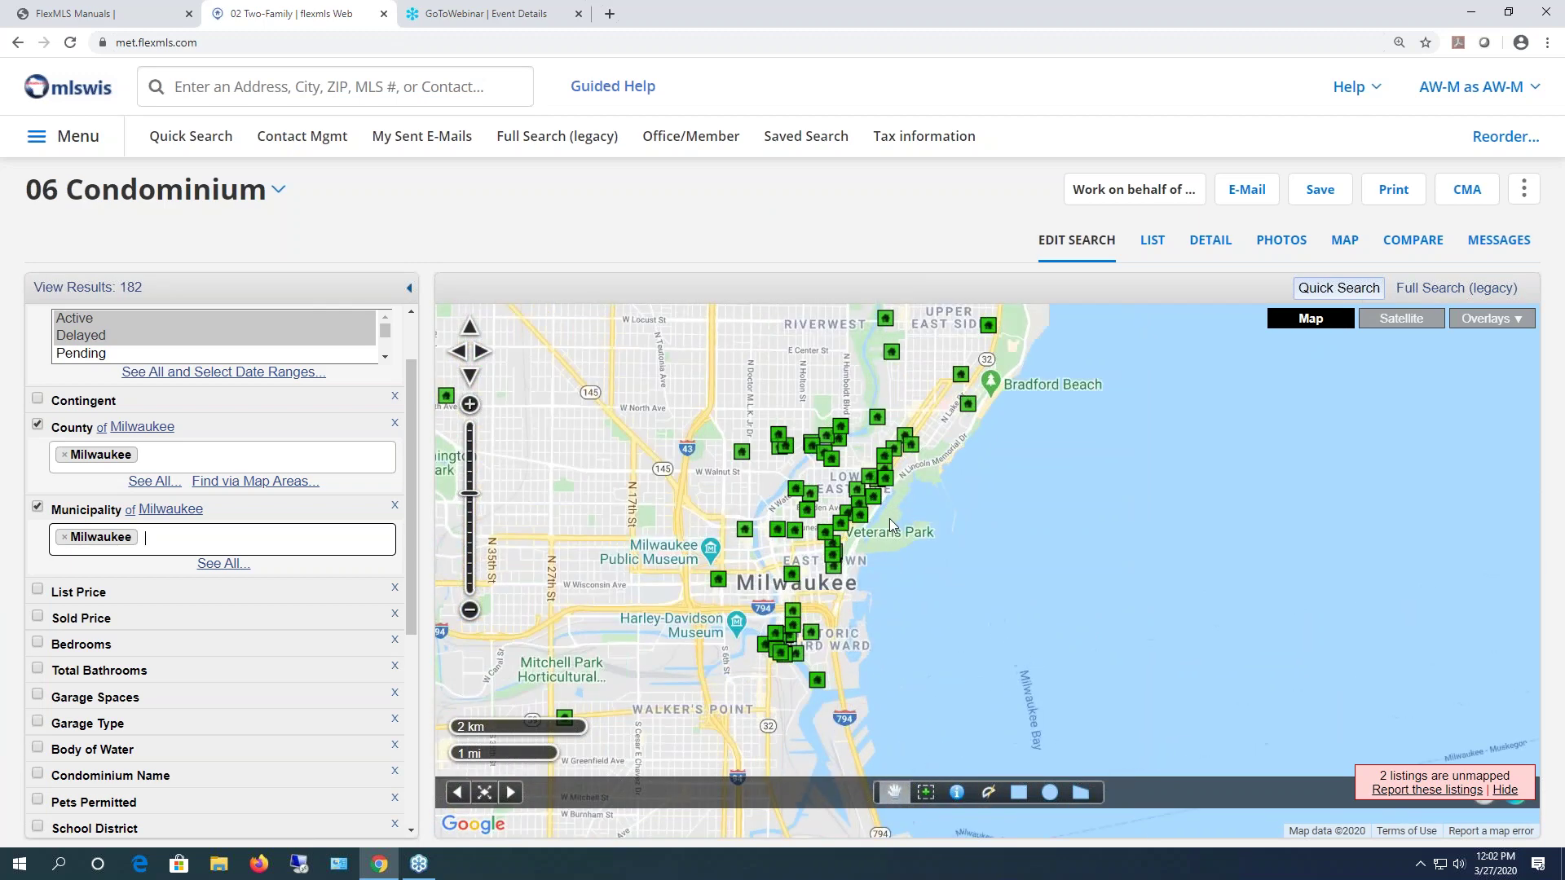
scroll(167, 652, down, 2)
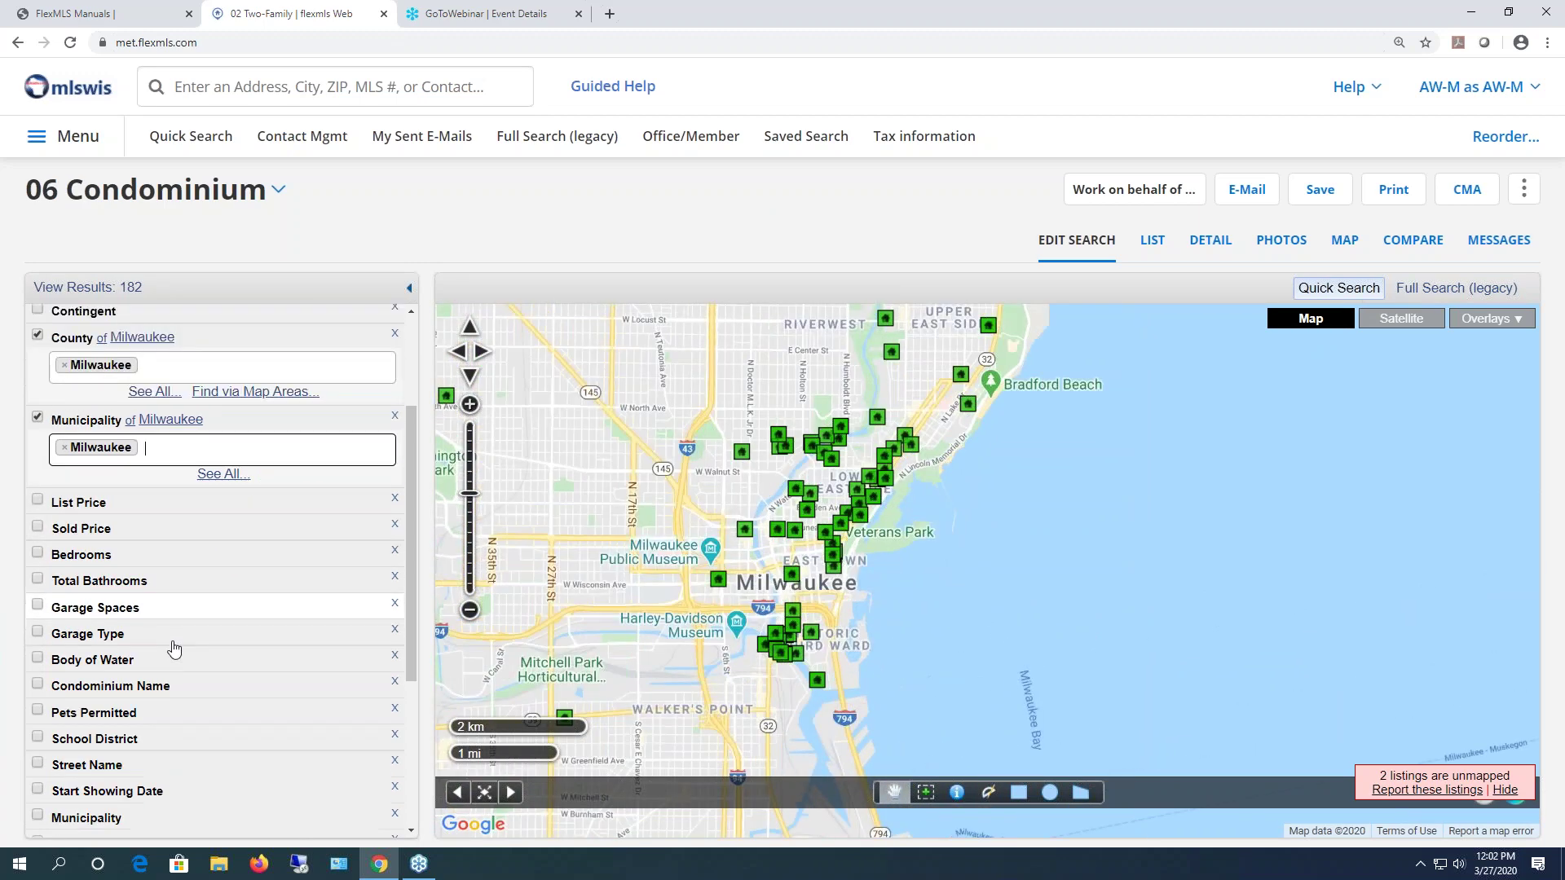
click(167, 770)
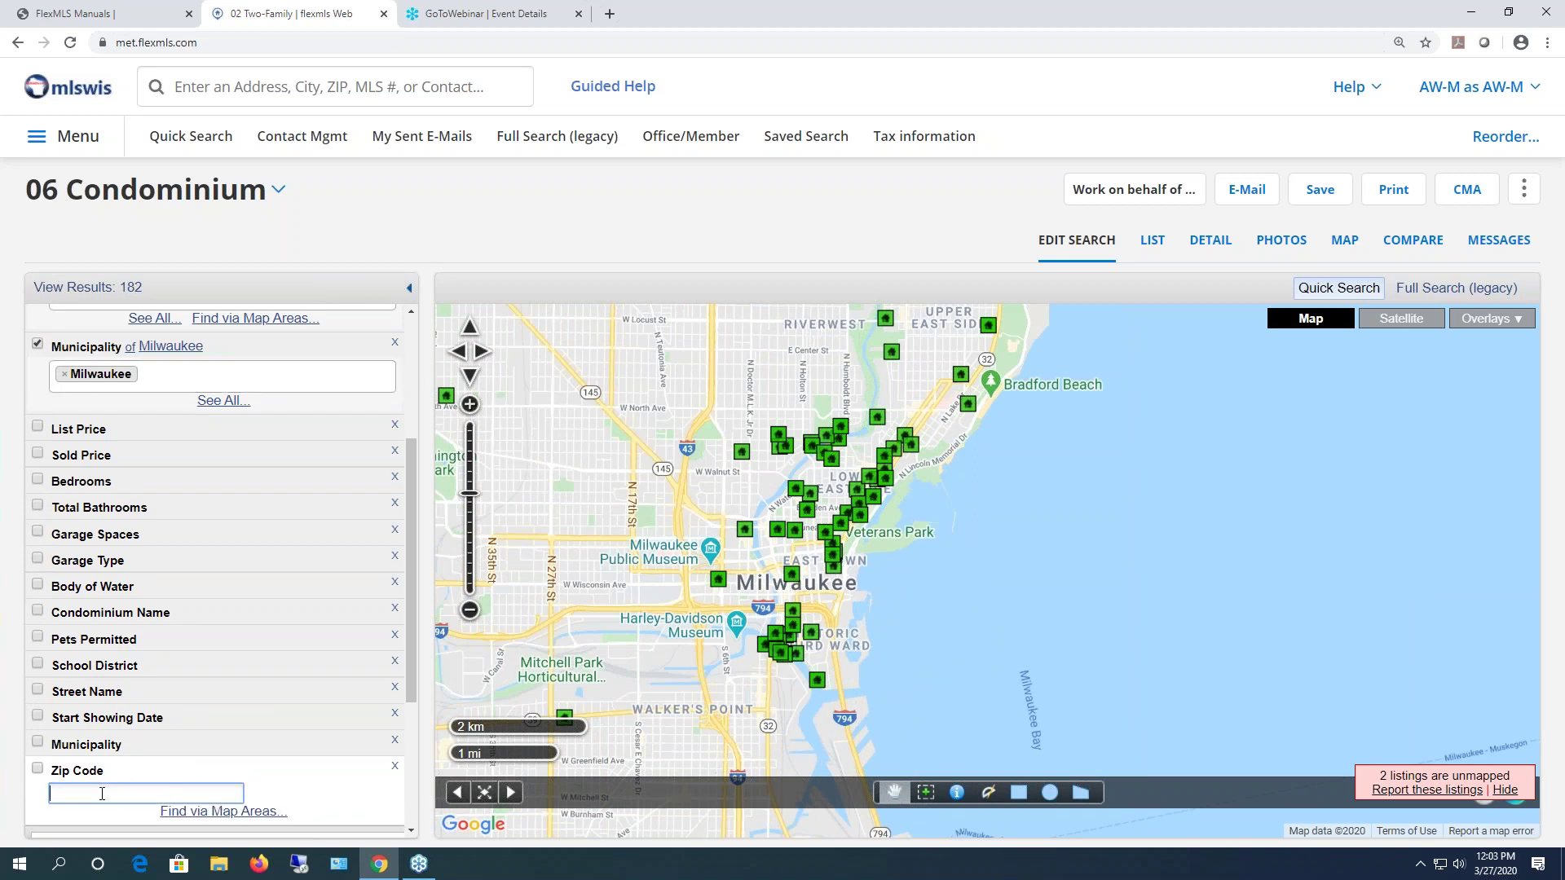
- Pick zip codes 53202 and 53203 from the map's Zip Codes overlay, cutting results to 92
click(203, 812)
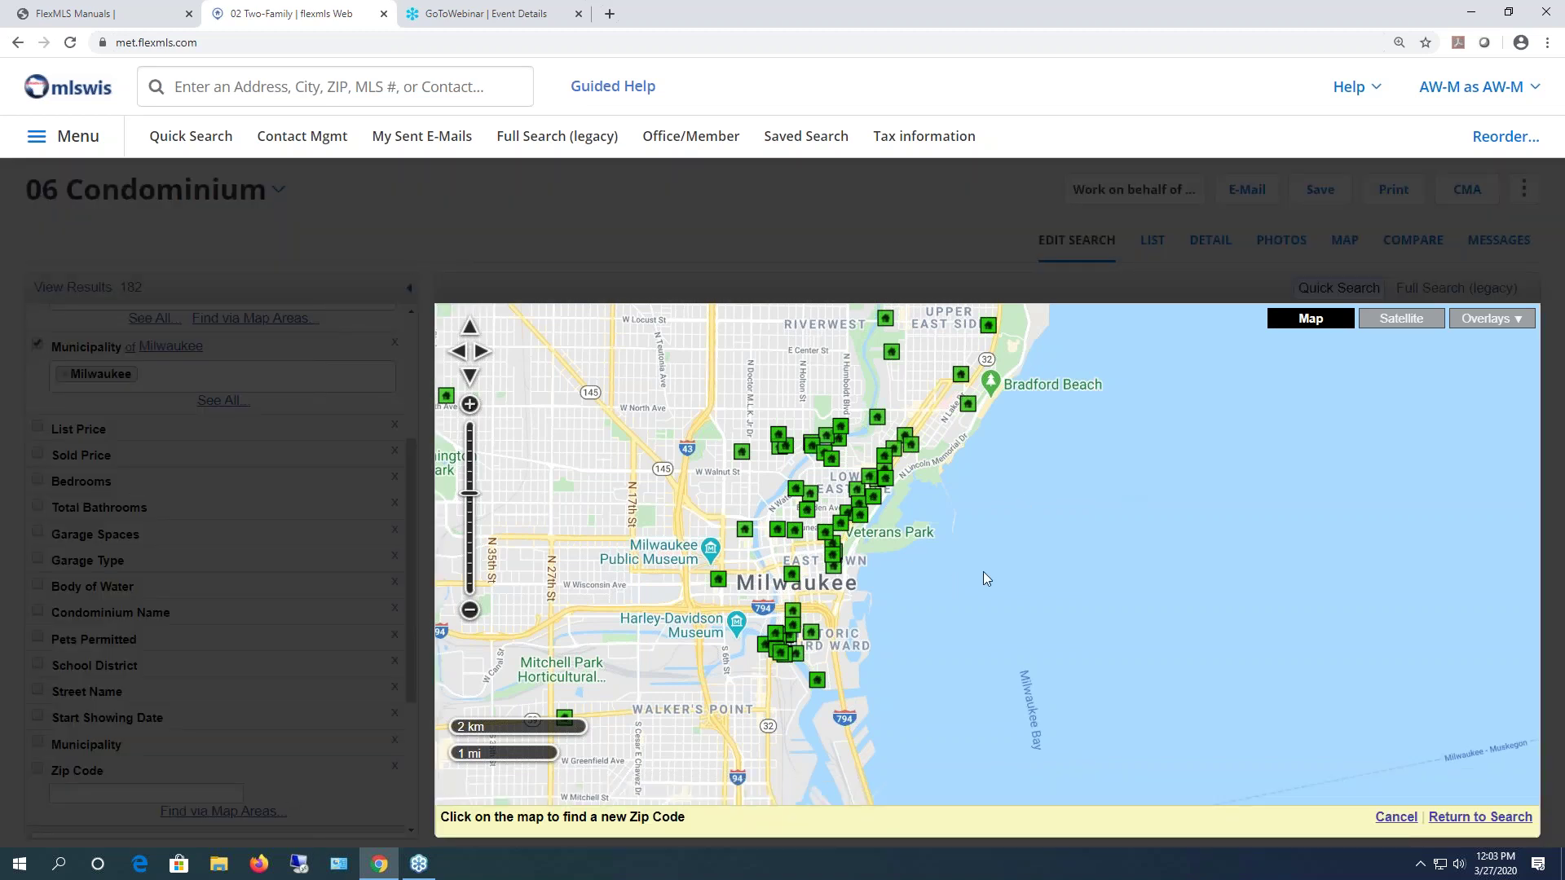
scroll(992, 575, down, 1)
scroll(992, 574, up, 1)
scroll(992, 574, down, 1)
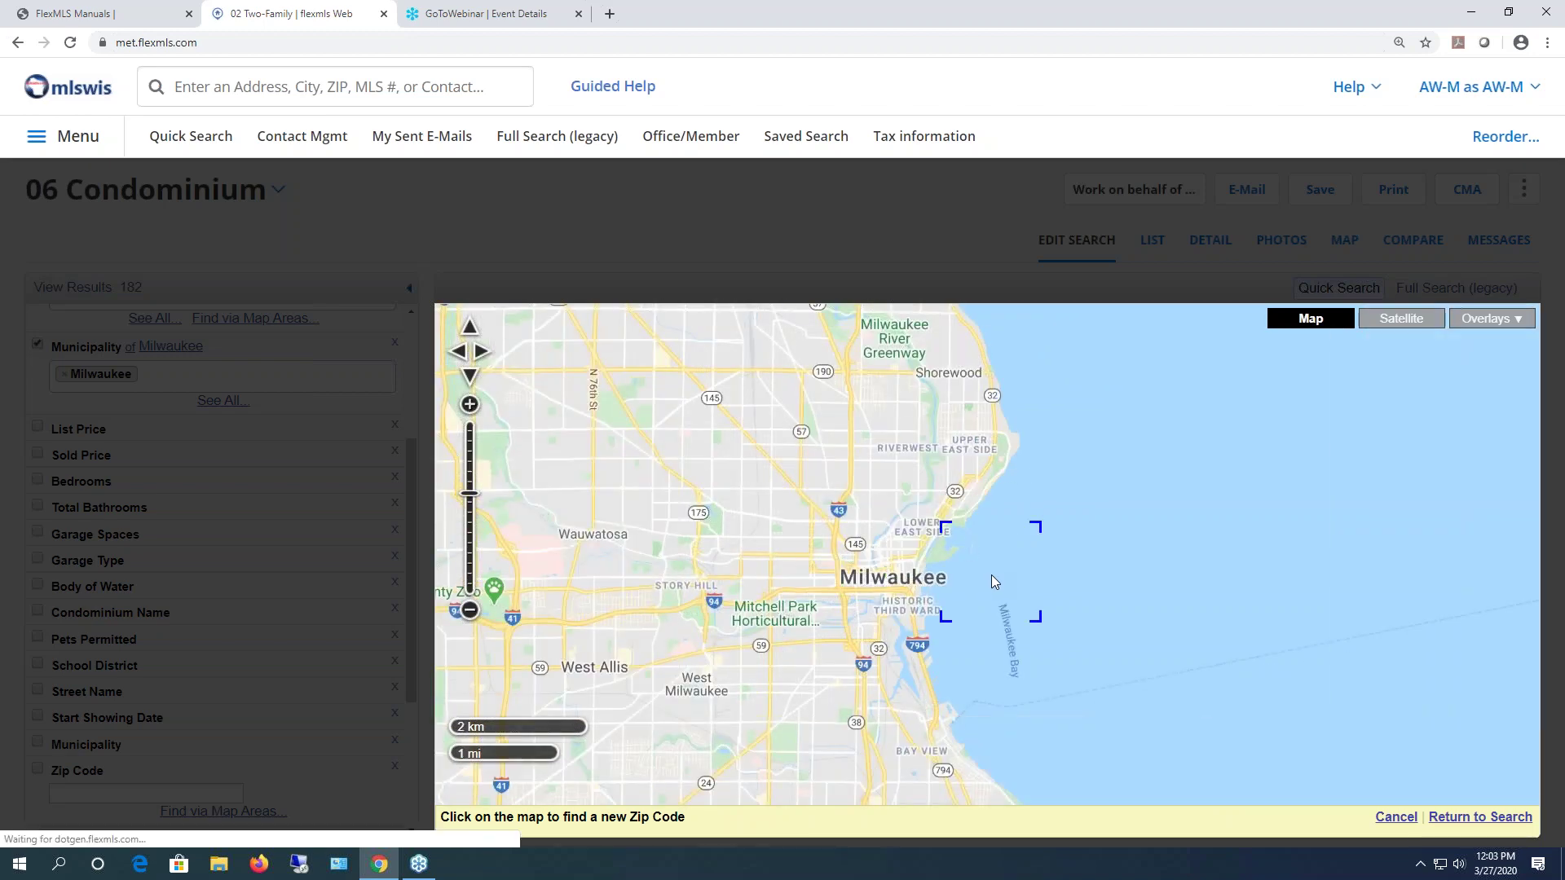
scroll(992, 575, up, 1)
click(1499, 318)
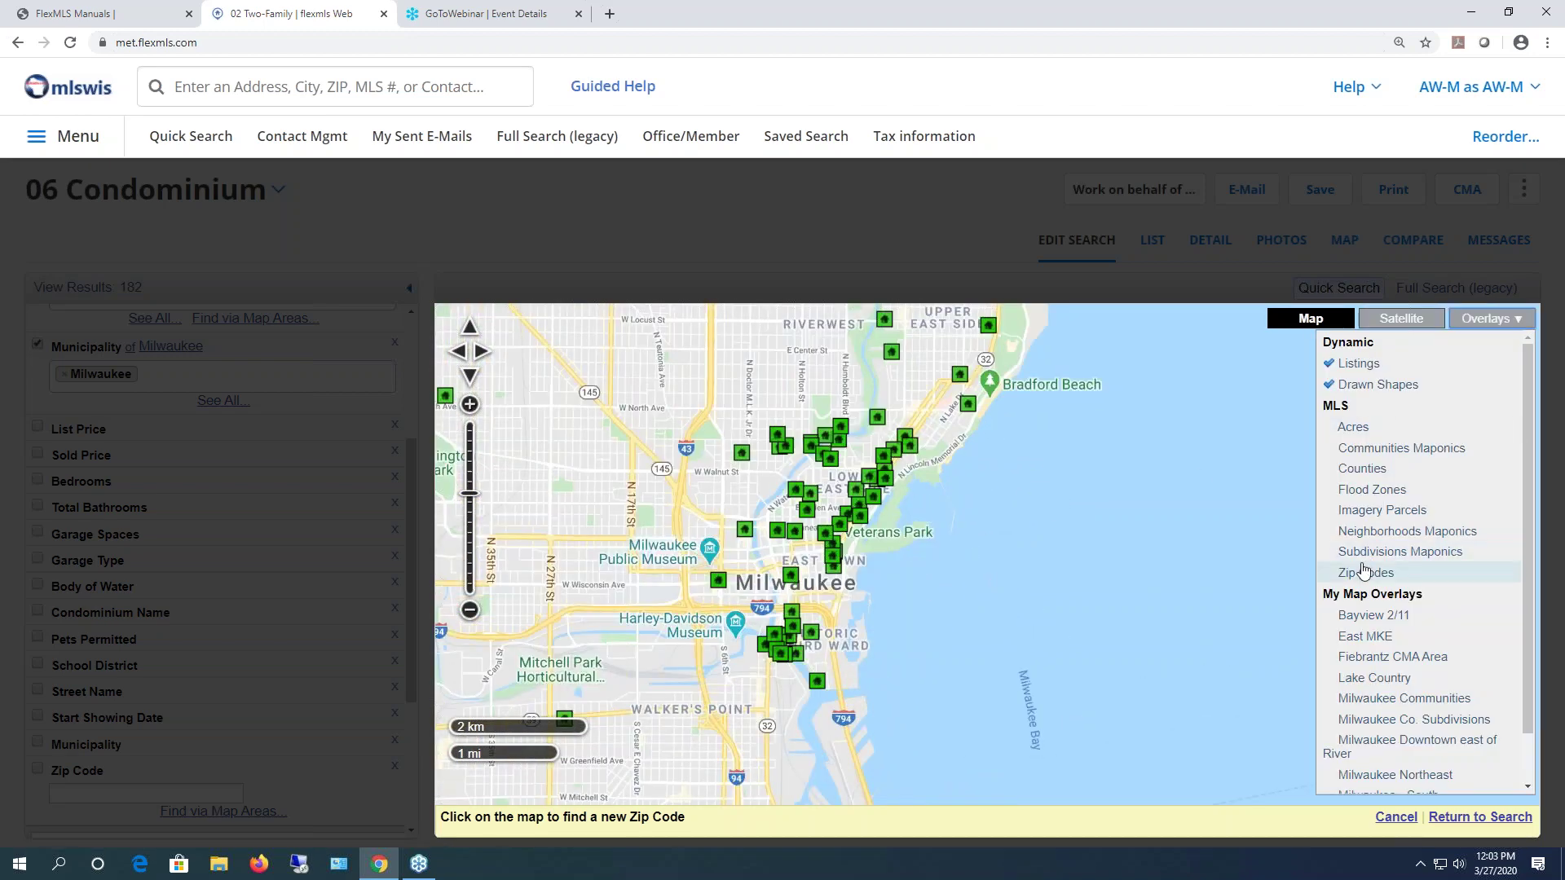
click(1363, 574)
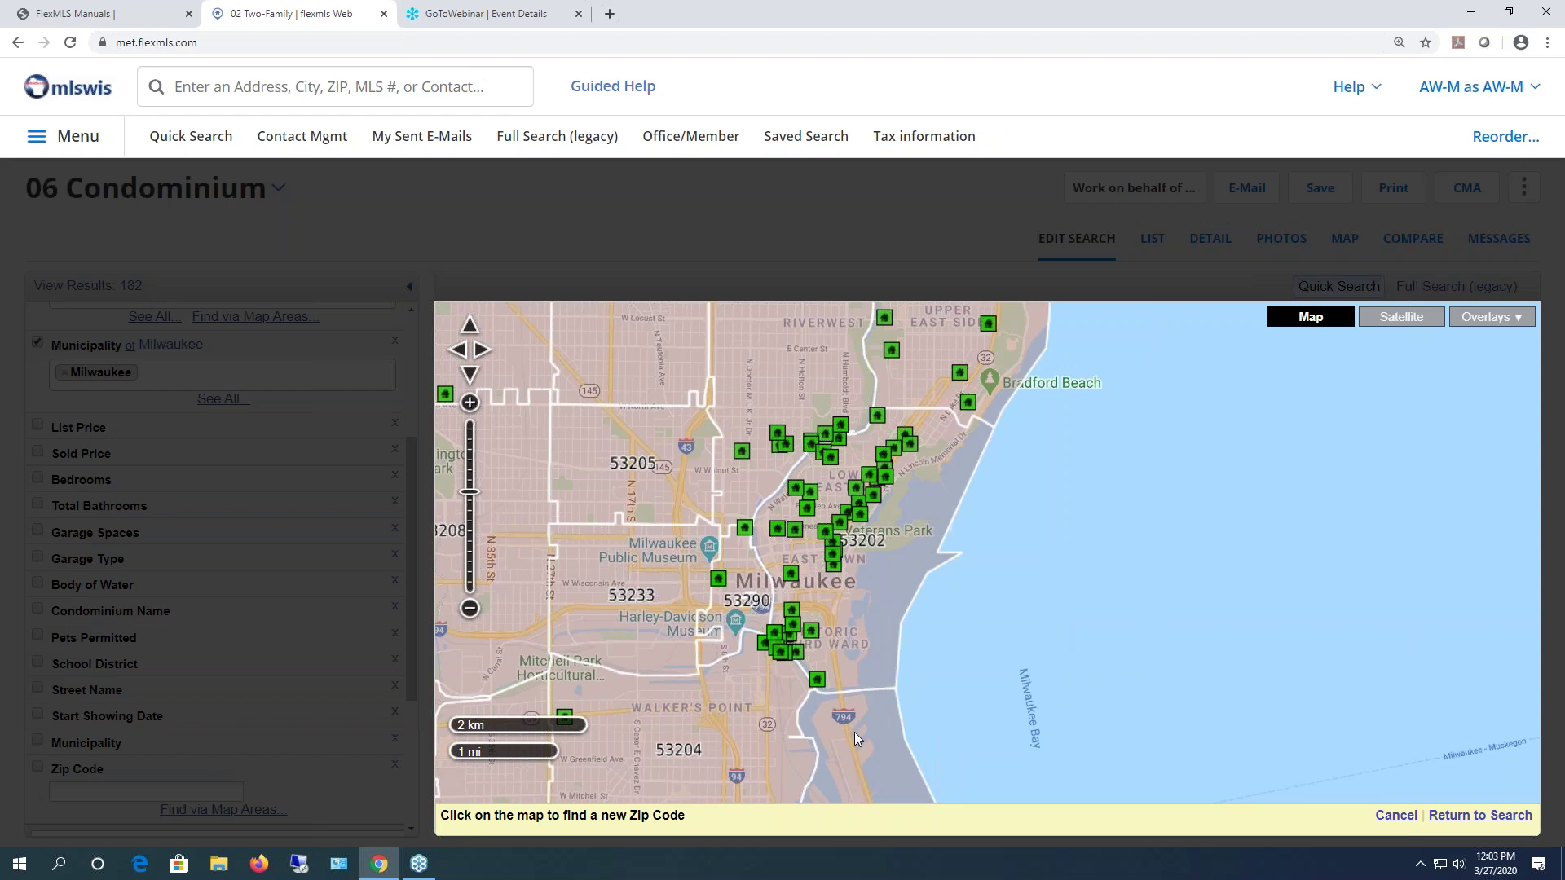
click(933, 505)
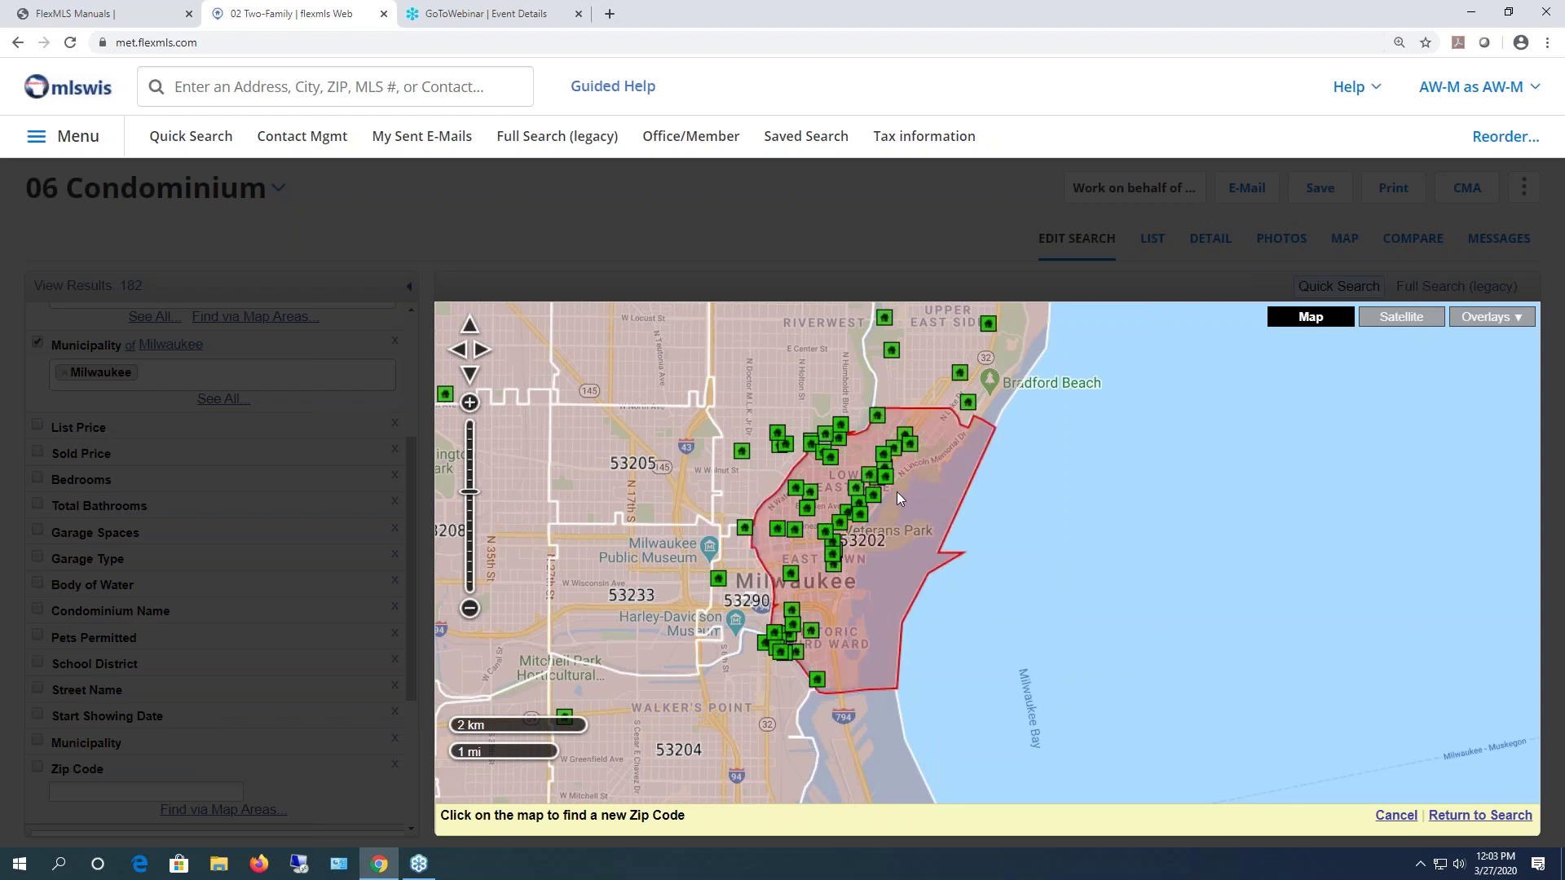
click(741, 582)
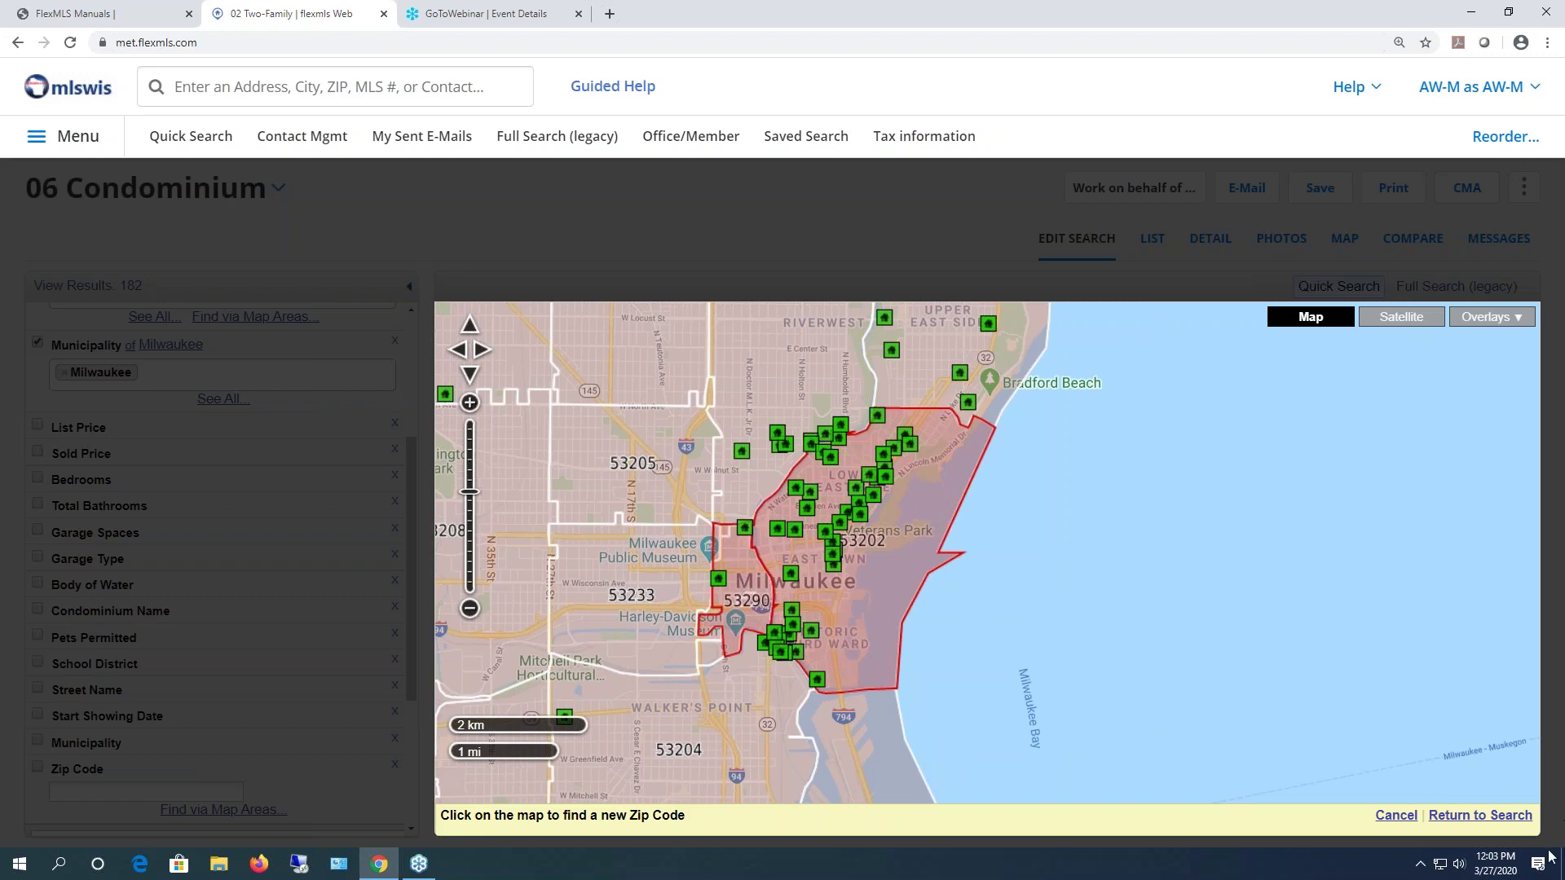
click(1494, 816)
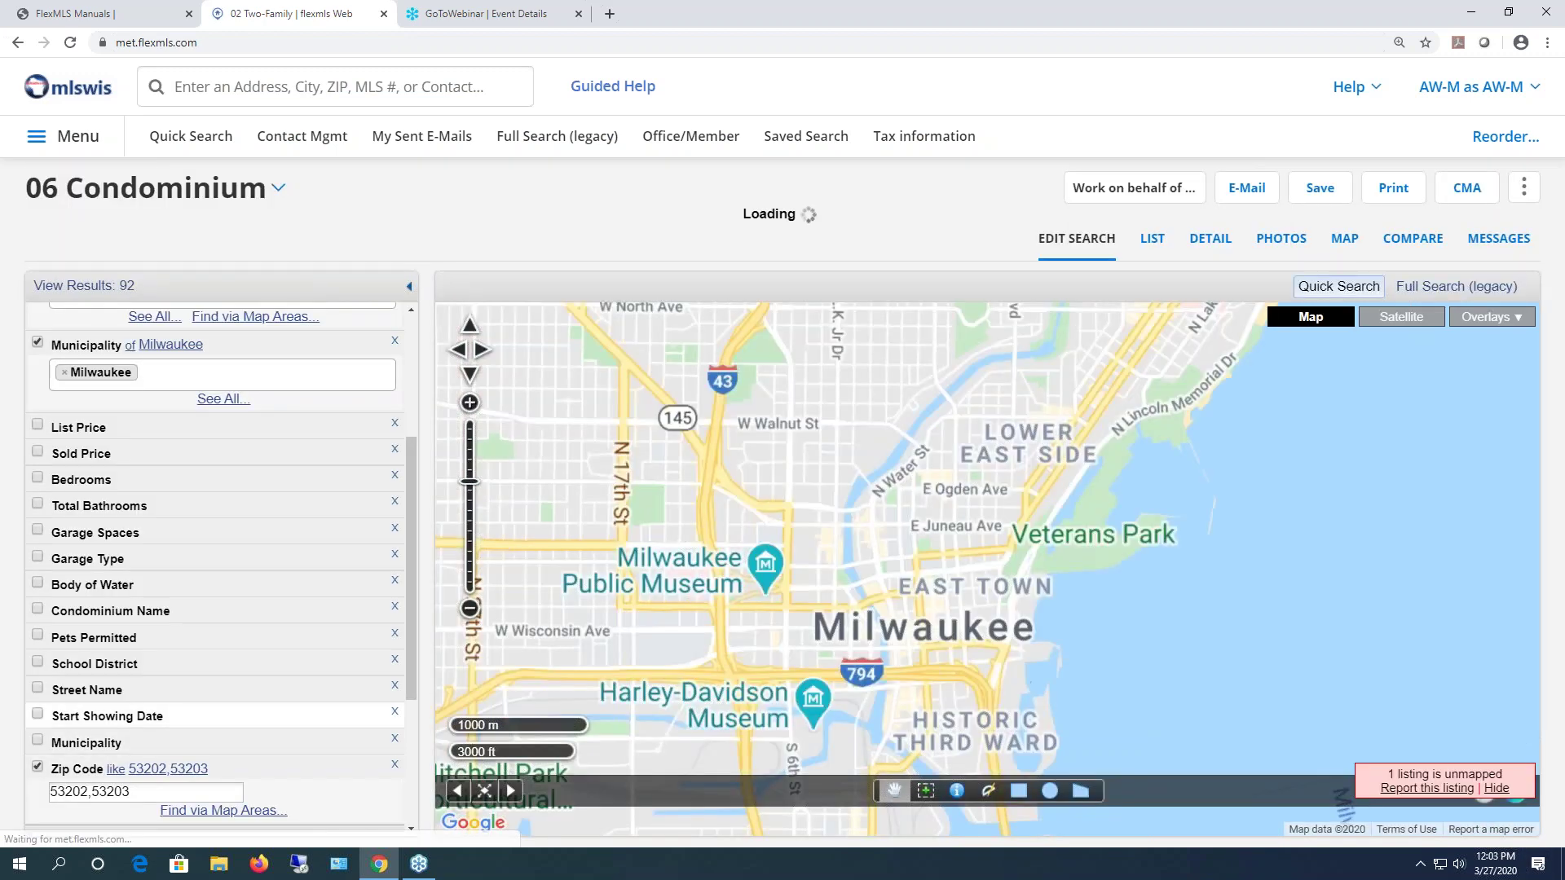
- Require 2 to 3 bedrooms in the condo search
scroll(163, 717, down, 1)
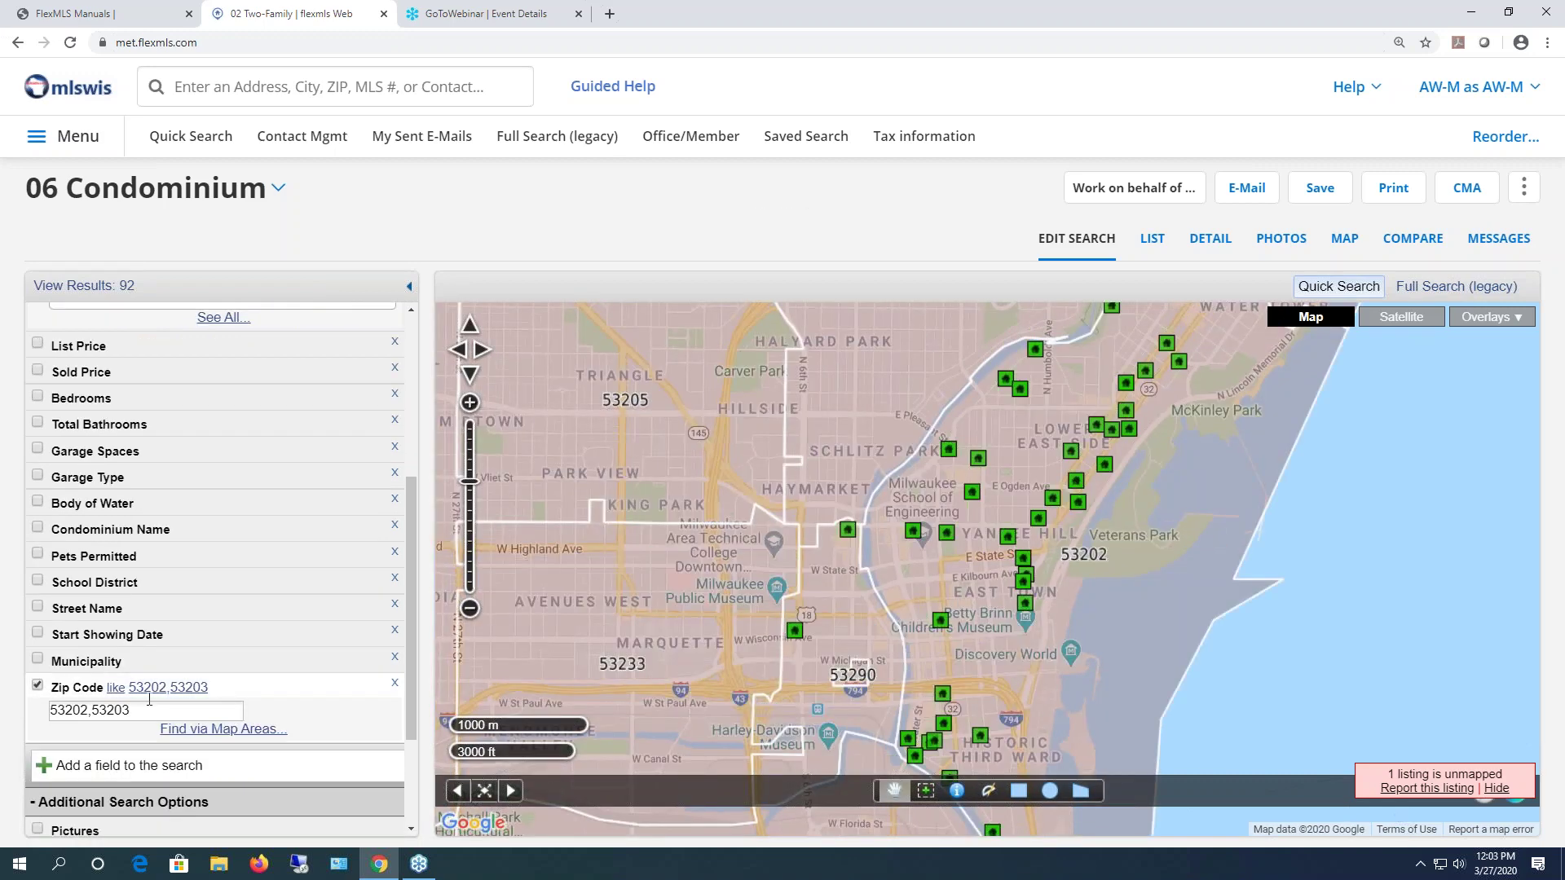
scroll(149, 699, up, 1)
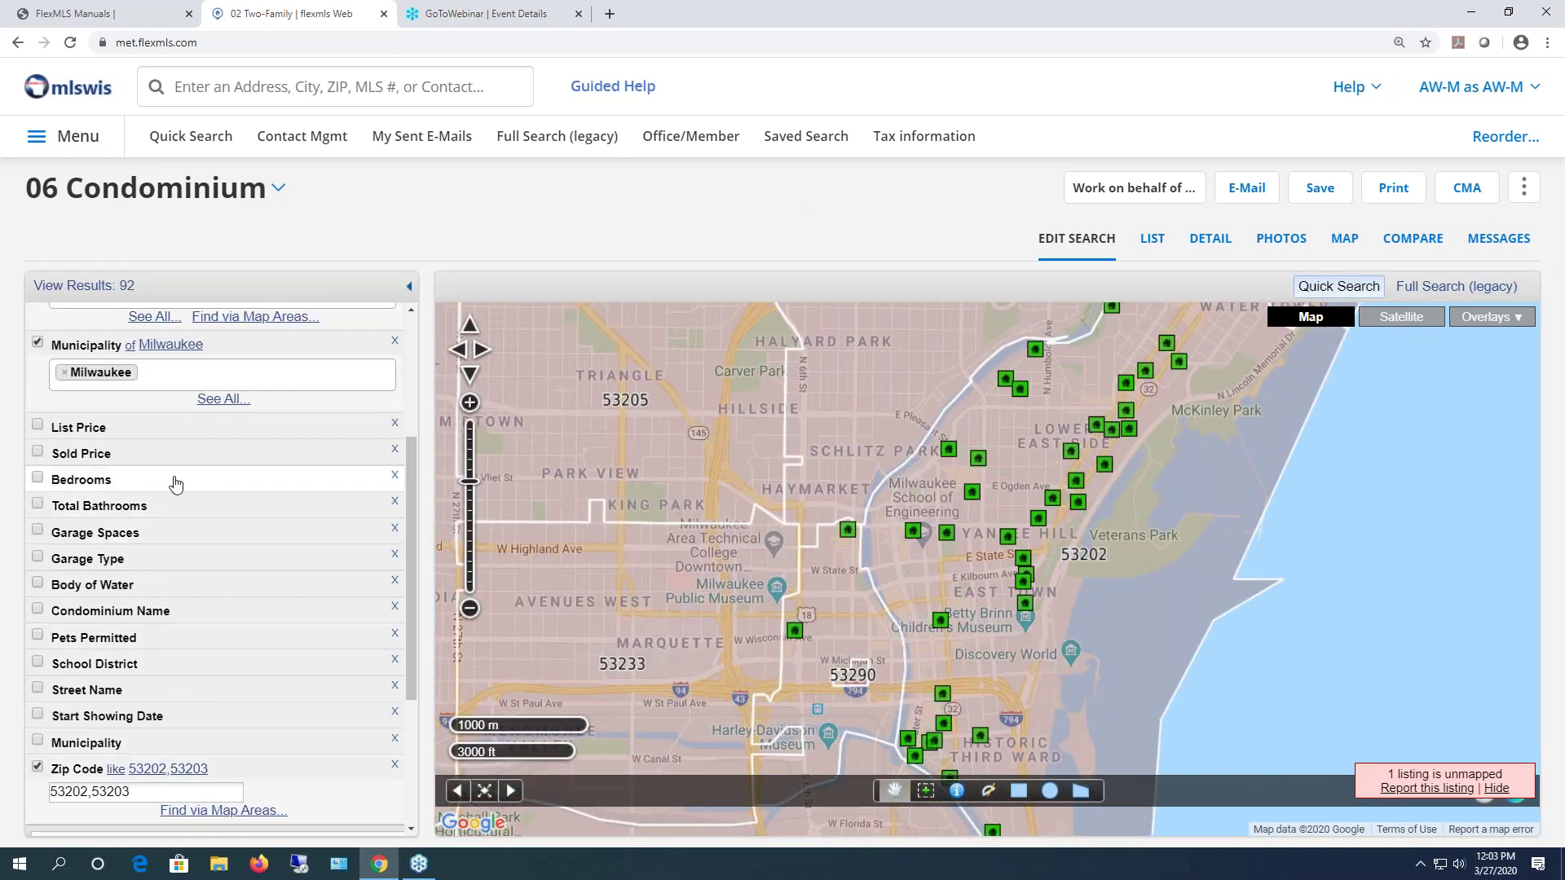
click(176, 484)
text(2)
key(Tab)
text(3)
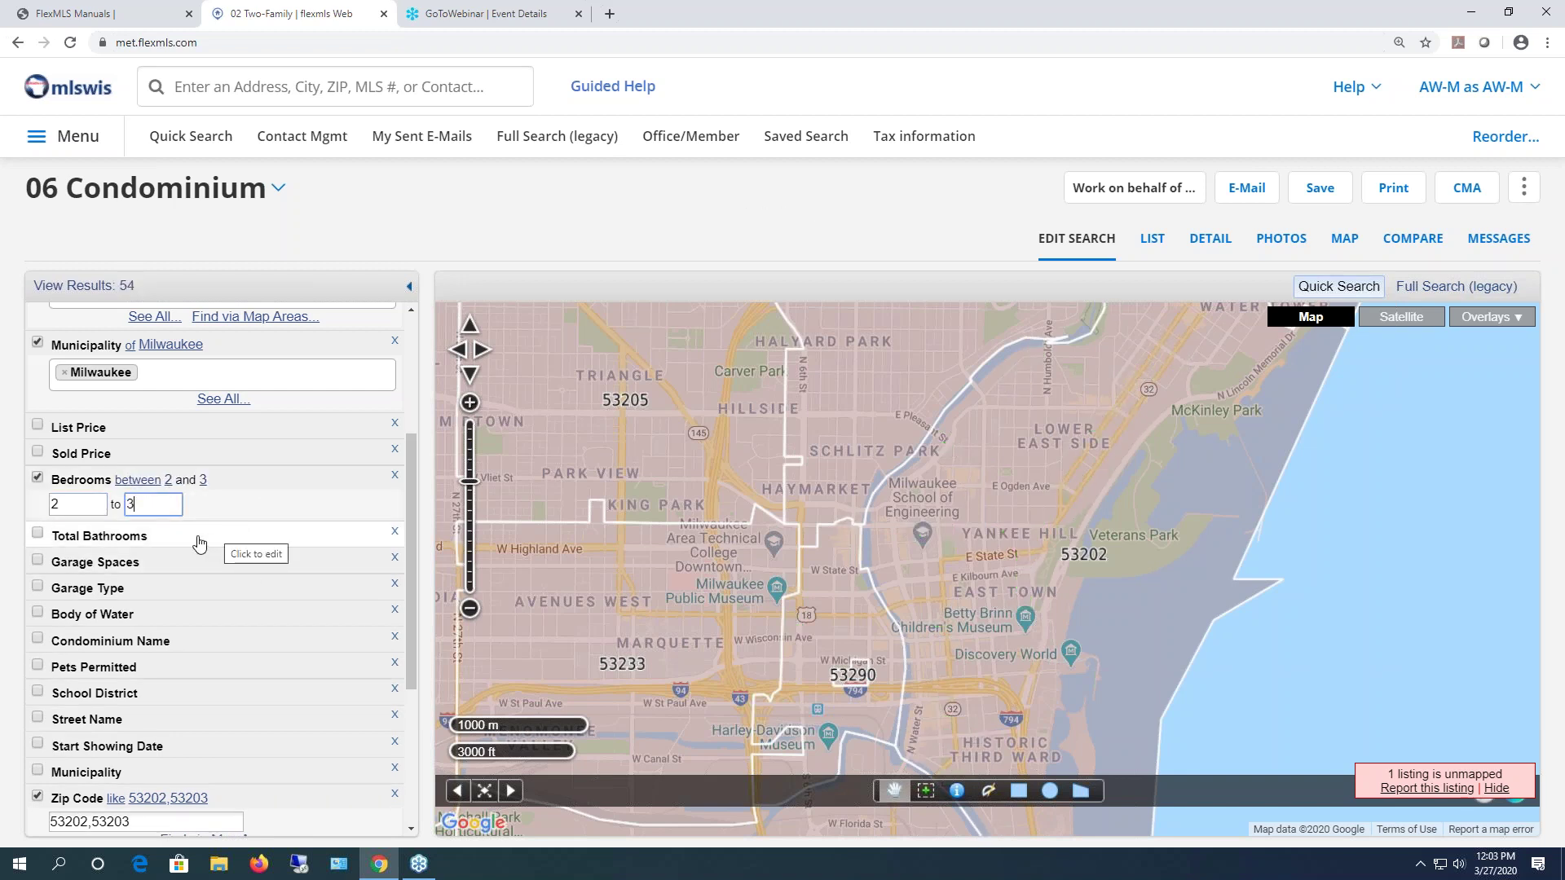
- Require at least 1.5 total bathrooms and pets permitted (Y), leaving 45 results
click(199, 542)
text(1.5)
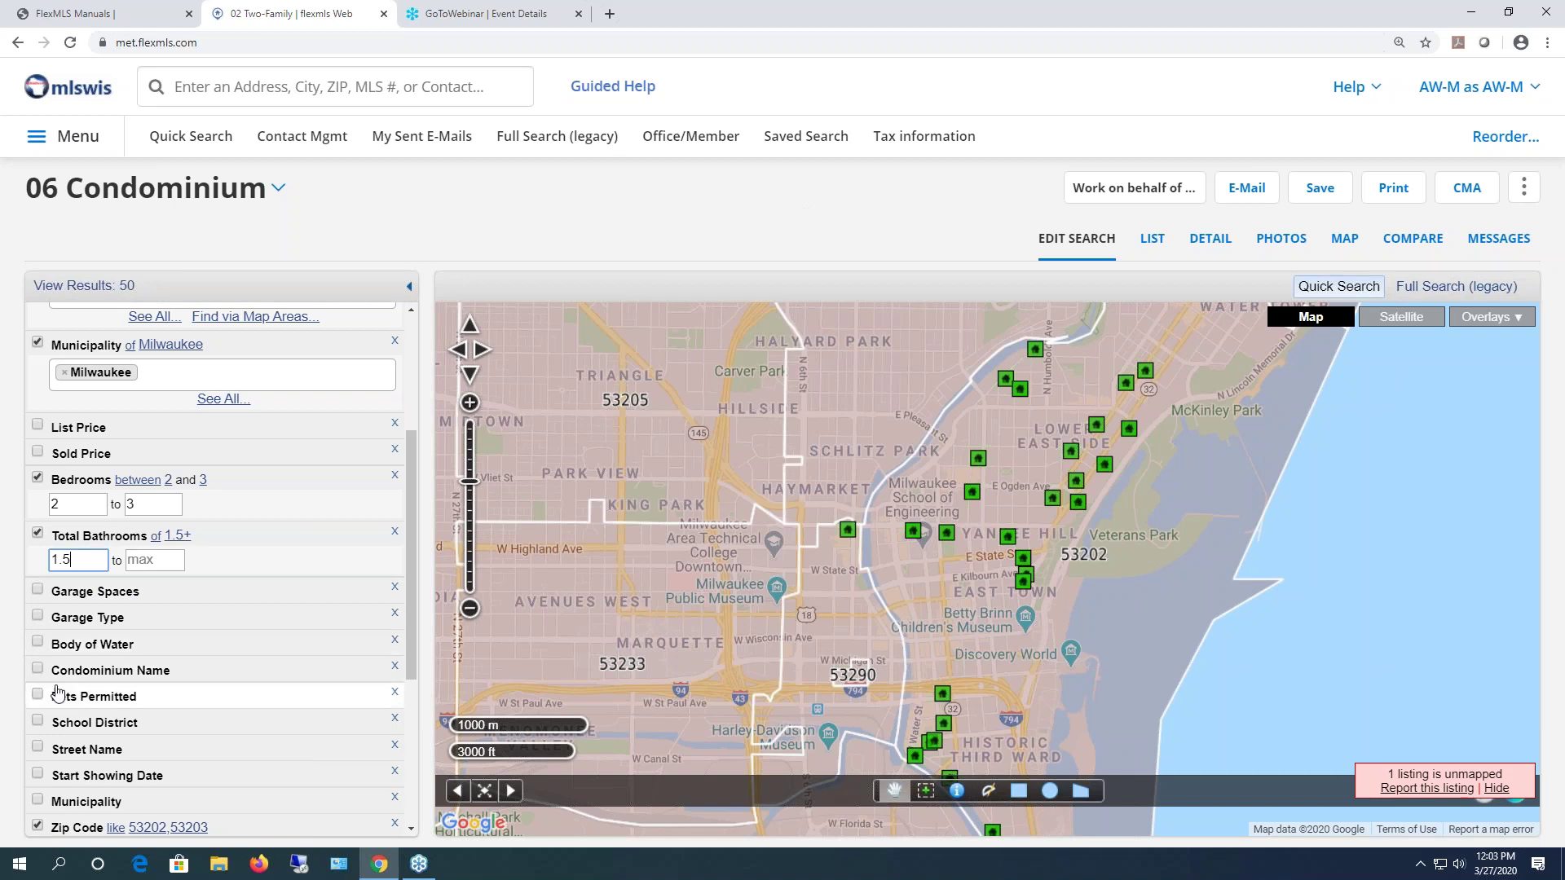
click(216, 700)
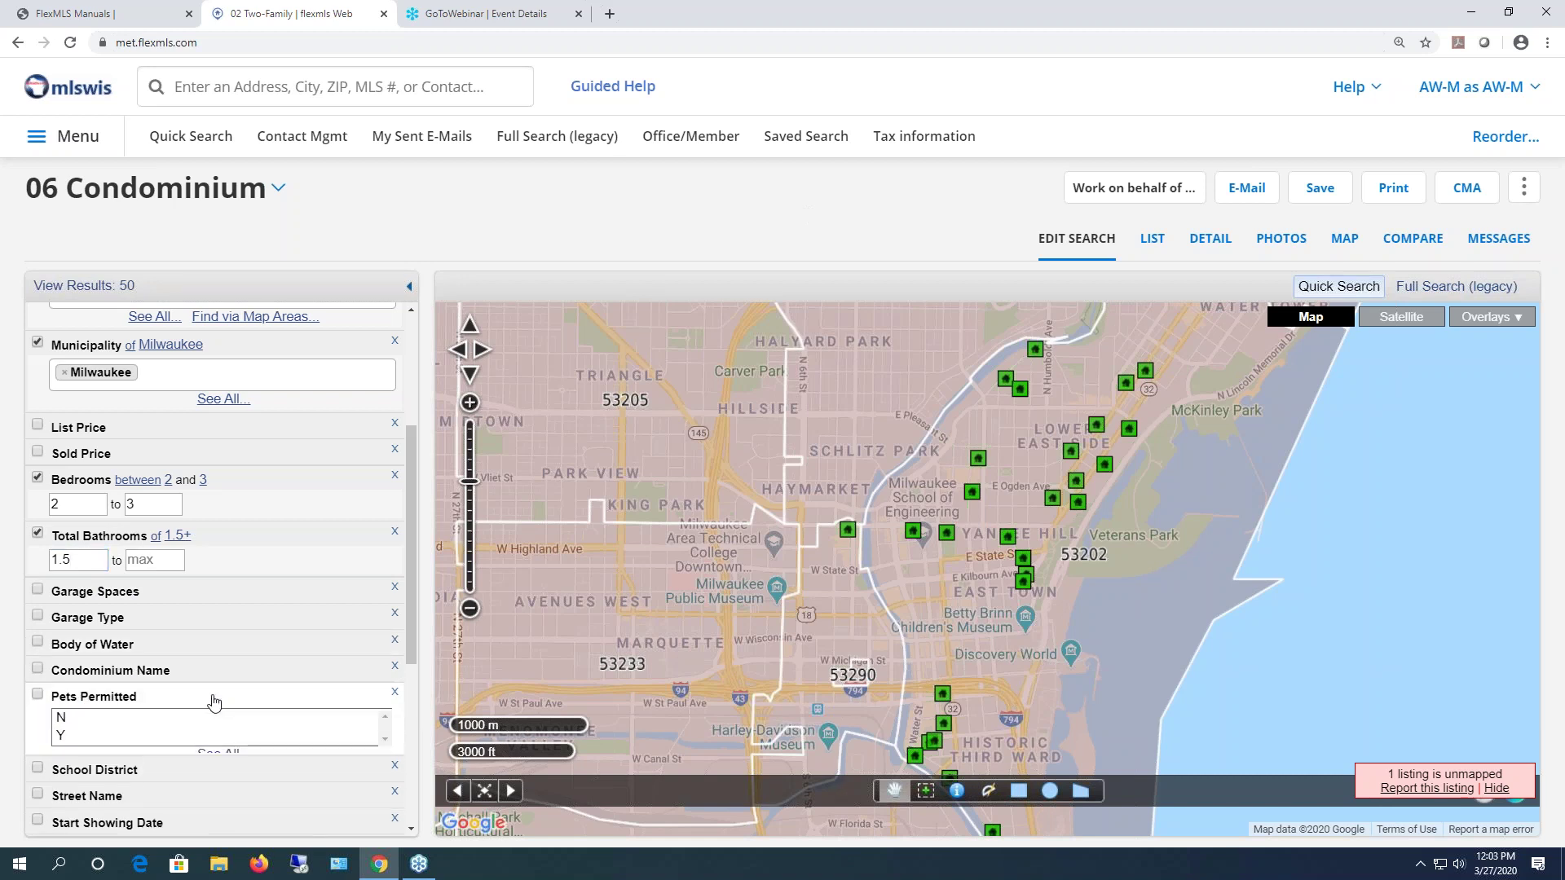
click(59, 738)
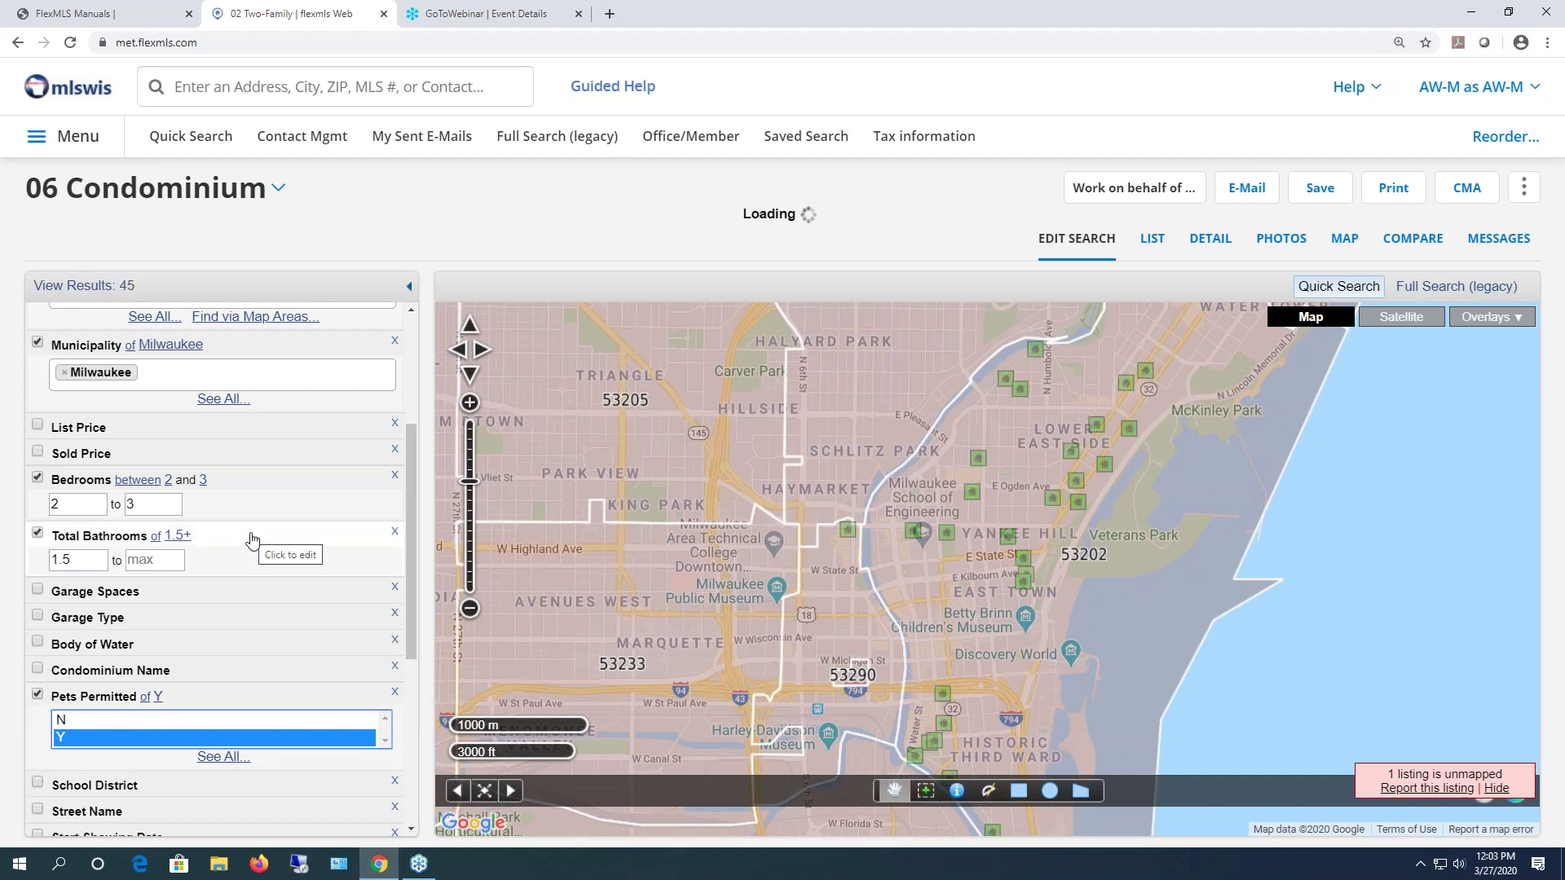
scroll(253, 541, down, 1)
scroll(252, 541, down, 2)
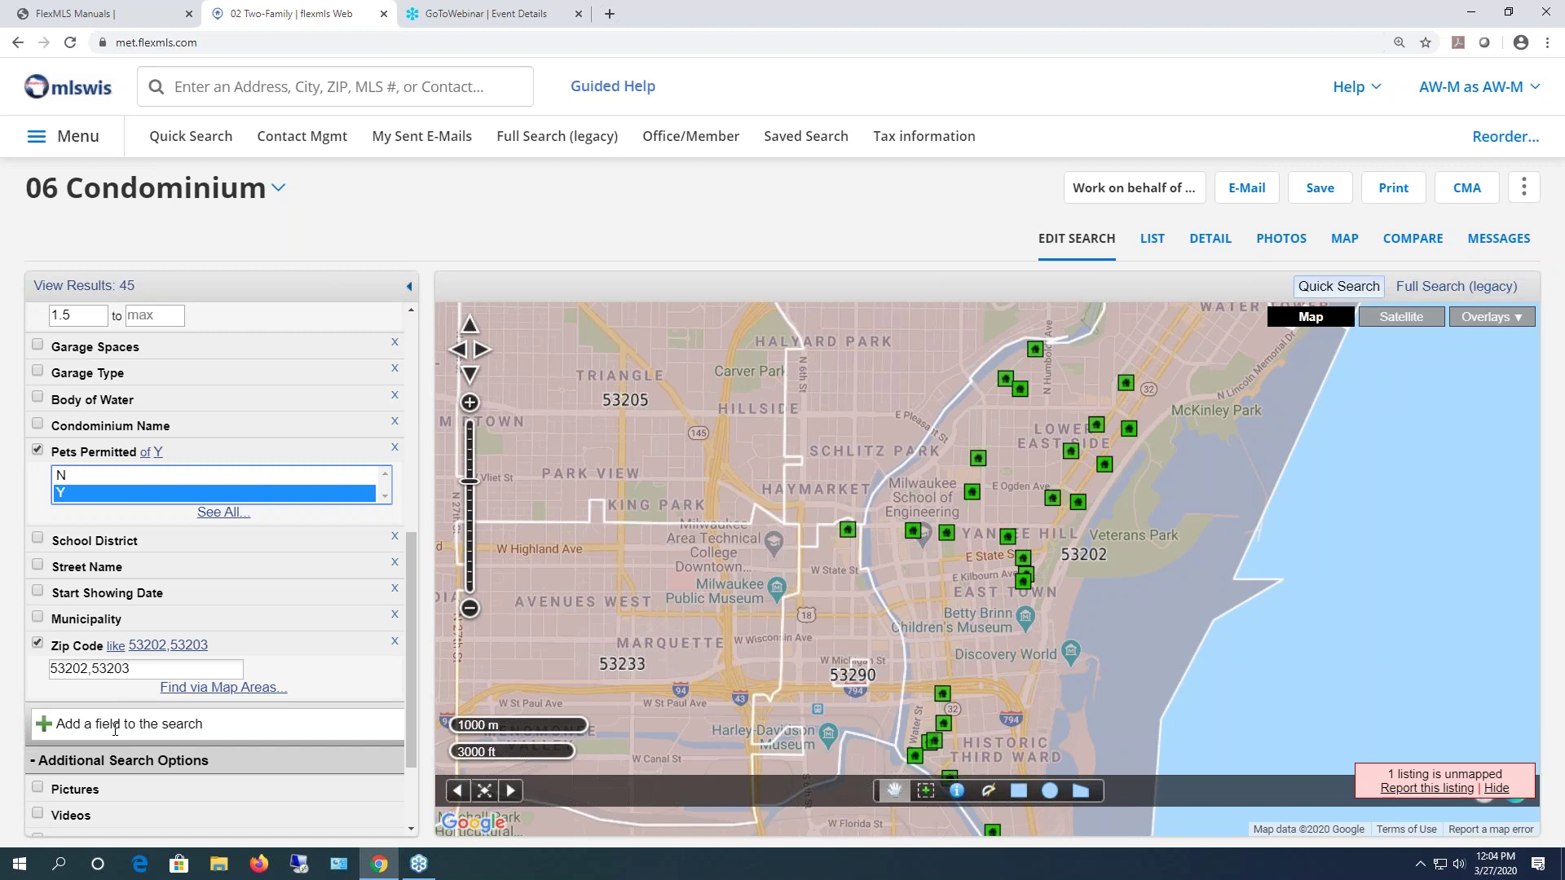
- Add Est. Total Sq. Ft. with a 1200 minimum and list the 35 matching condos
click(114, 725)
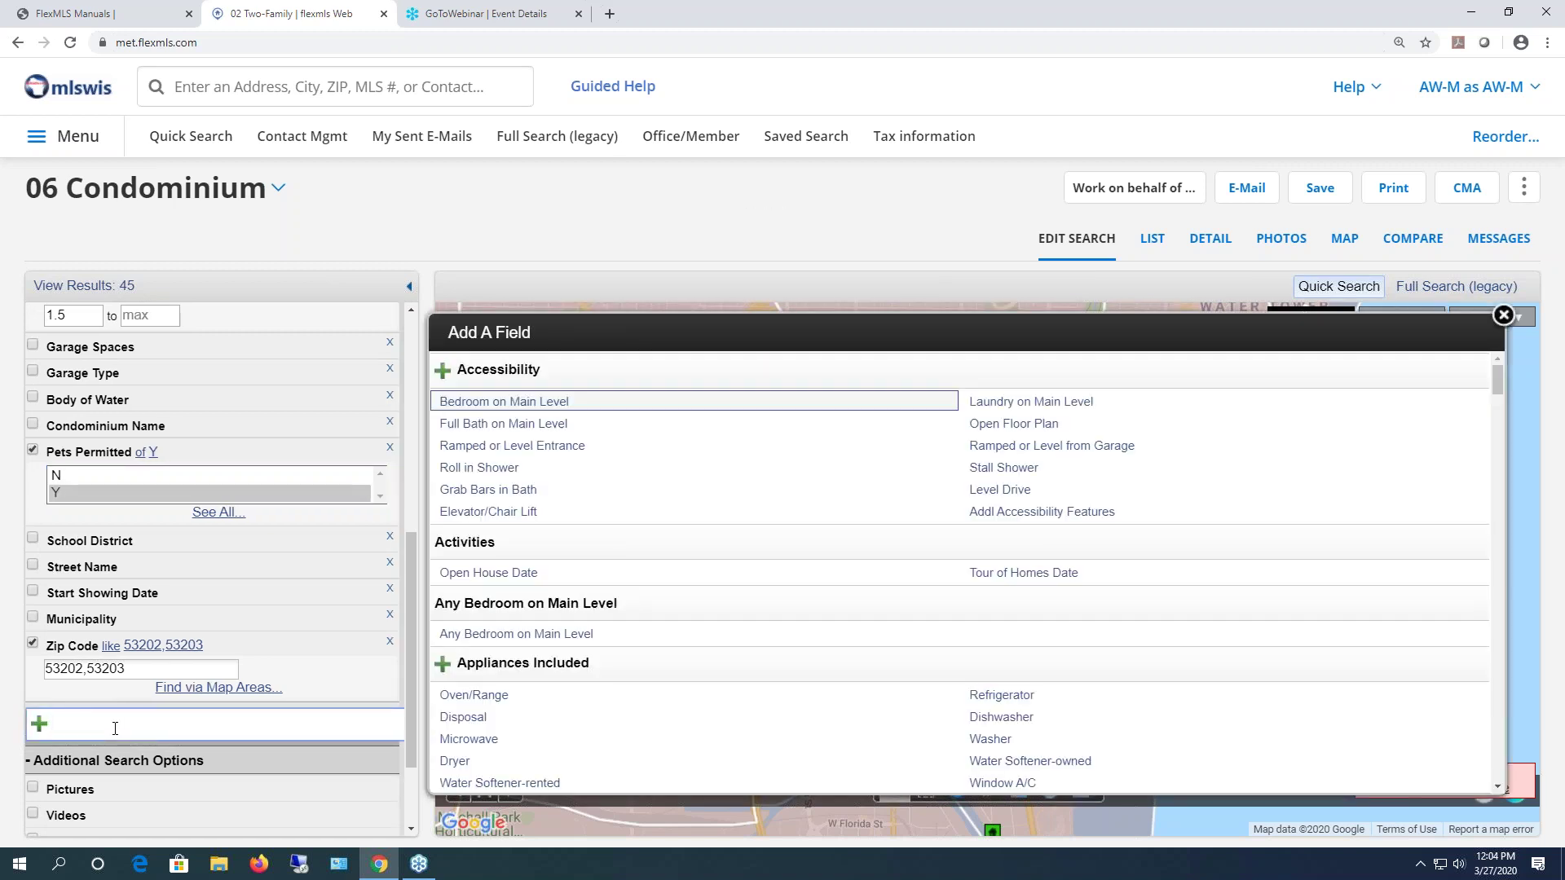
text(est)
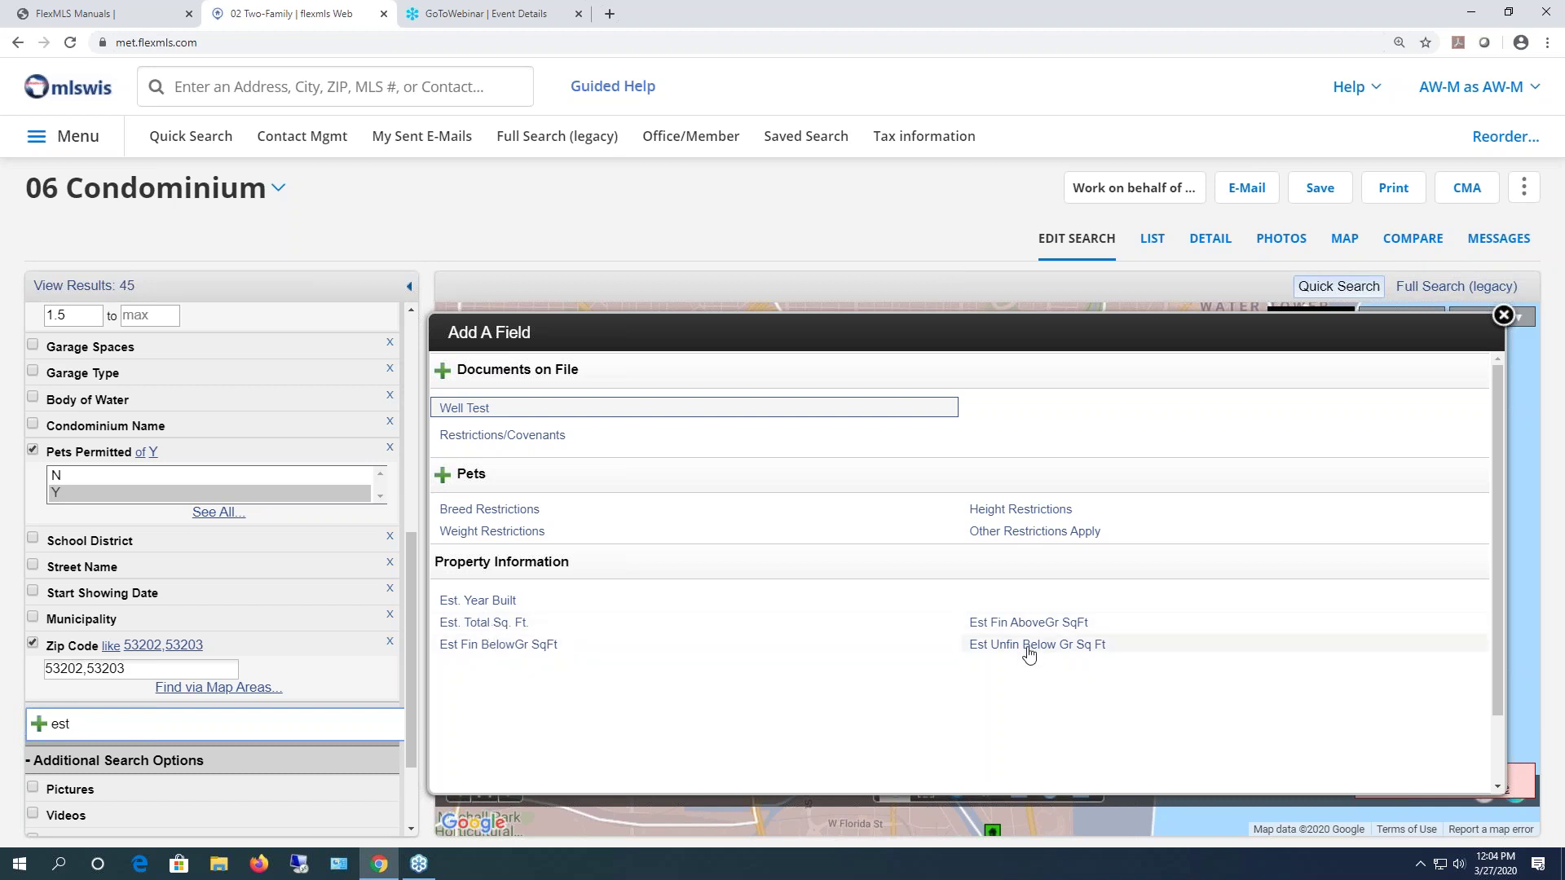
click(491, 622)
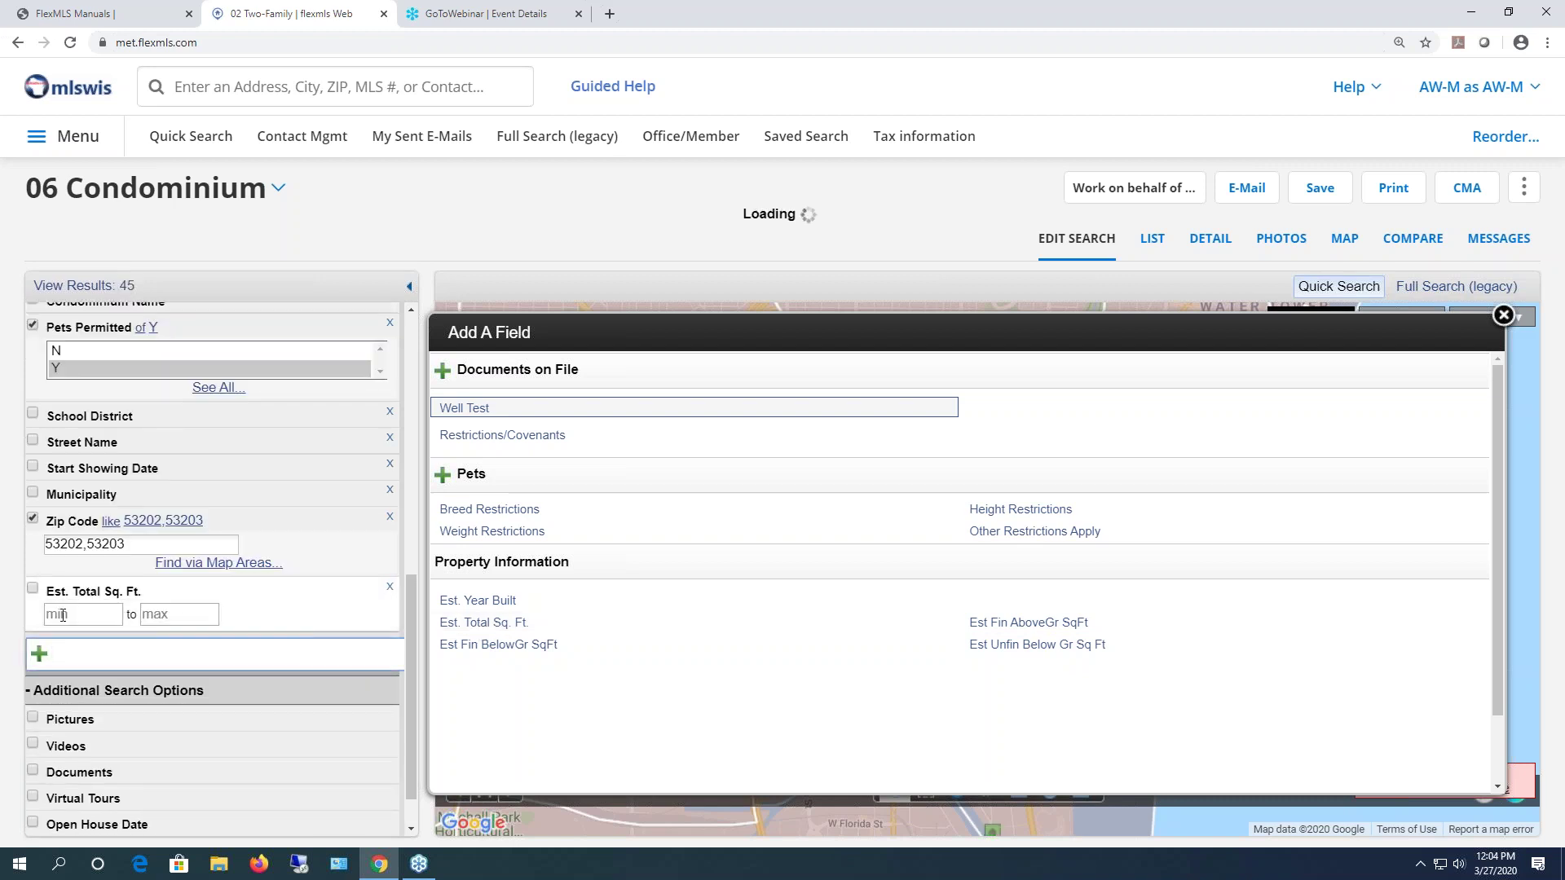
text(1200)
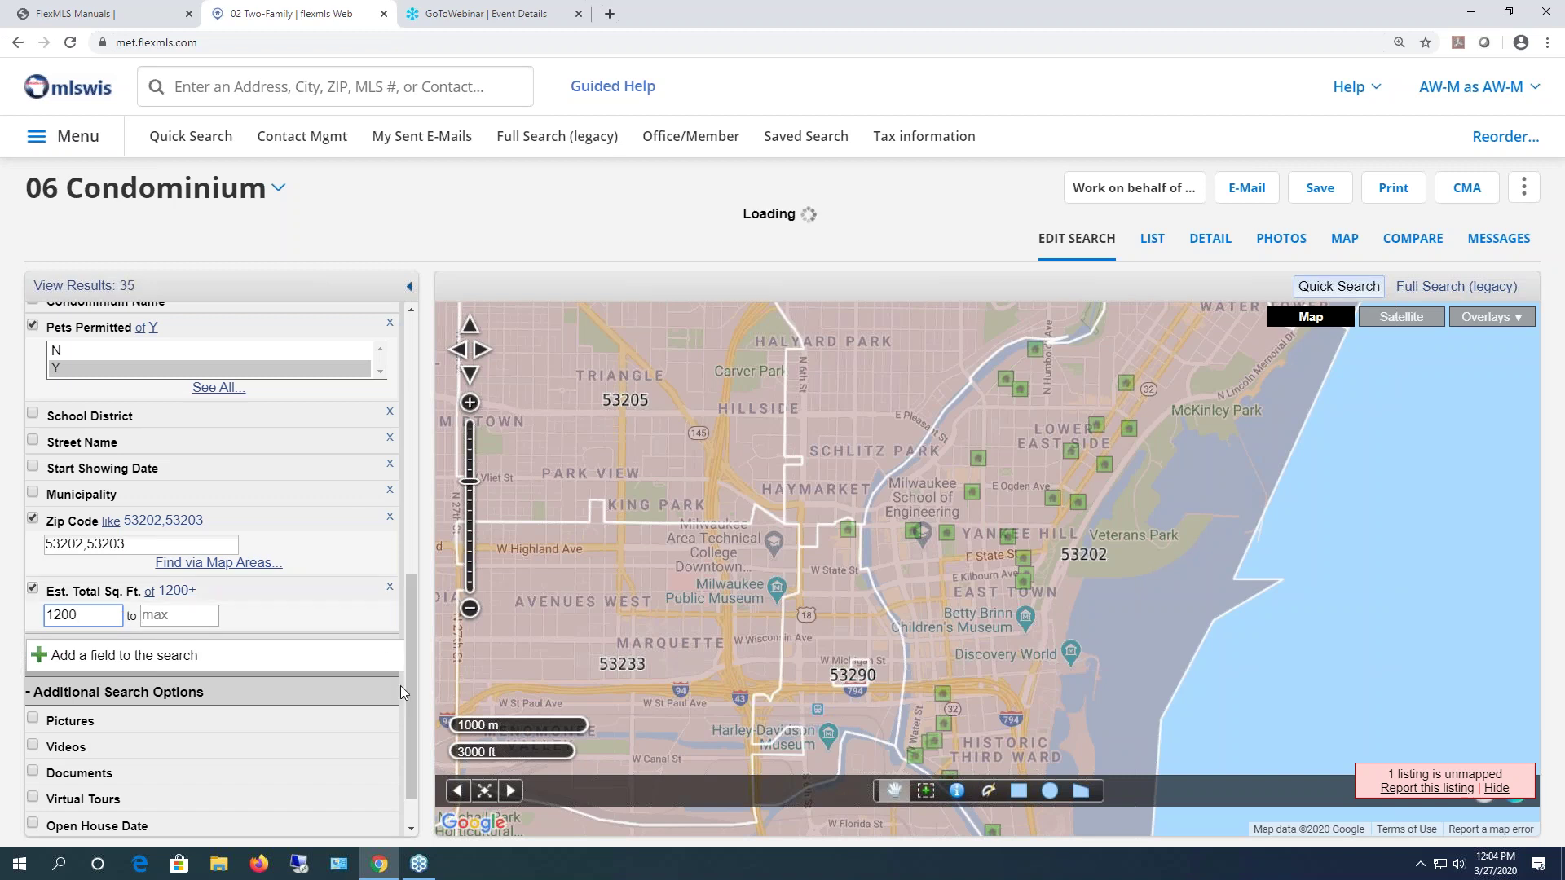
scroll(355, 685, down, 1)
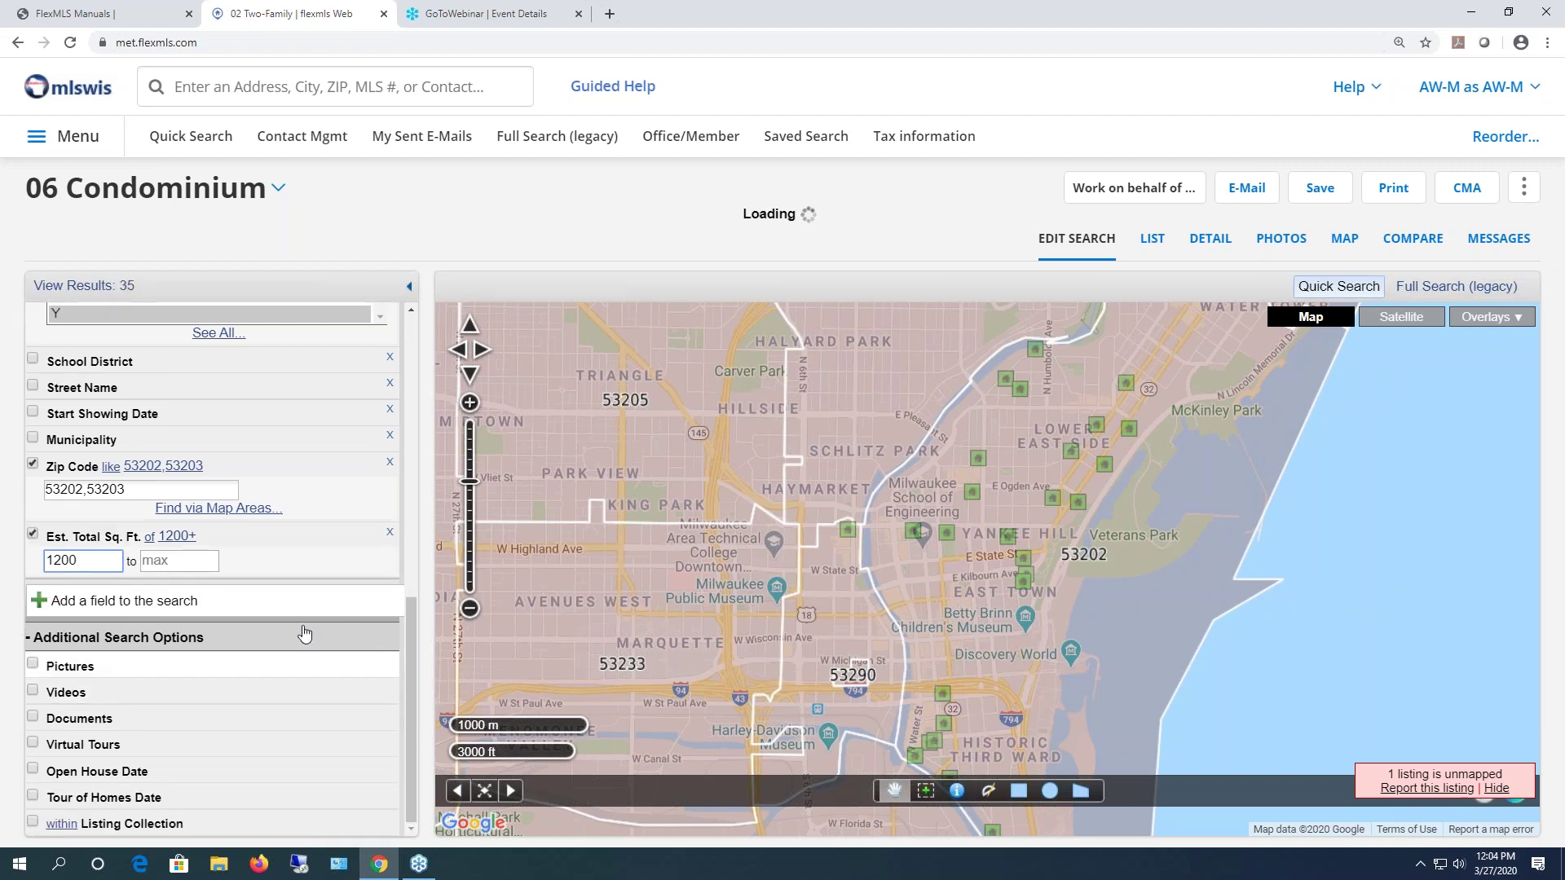
click(66, 291)
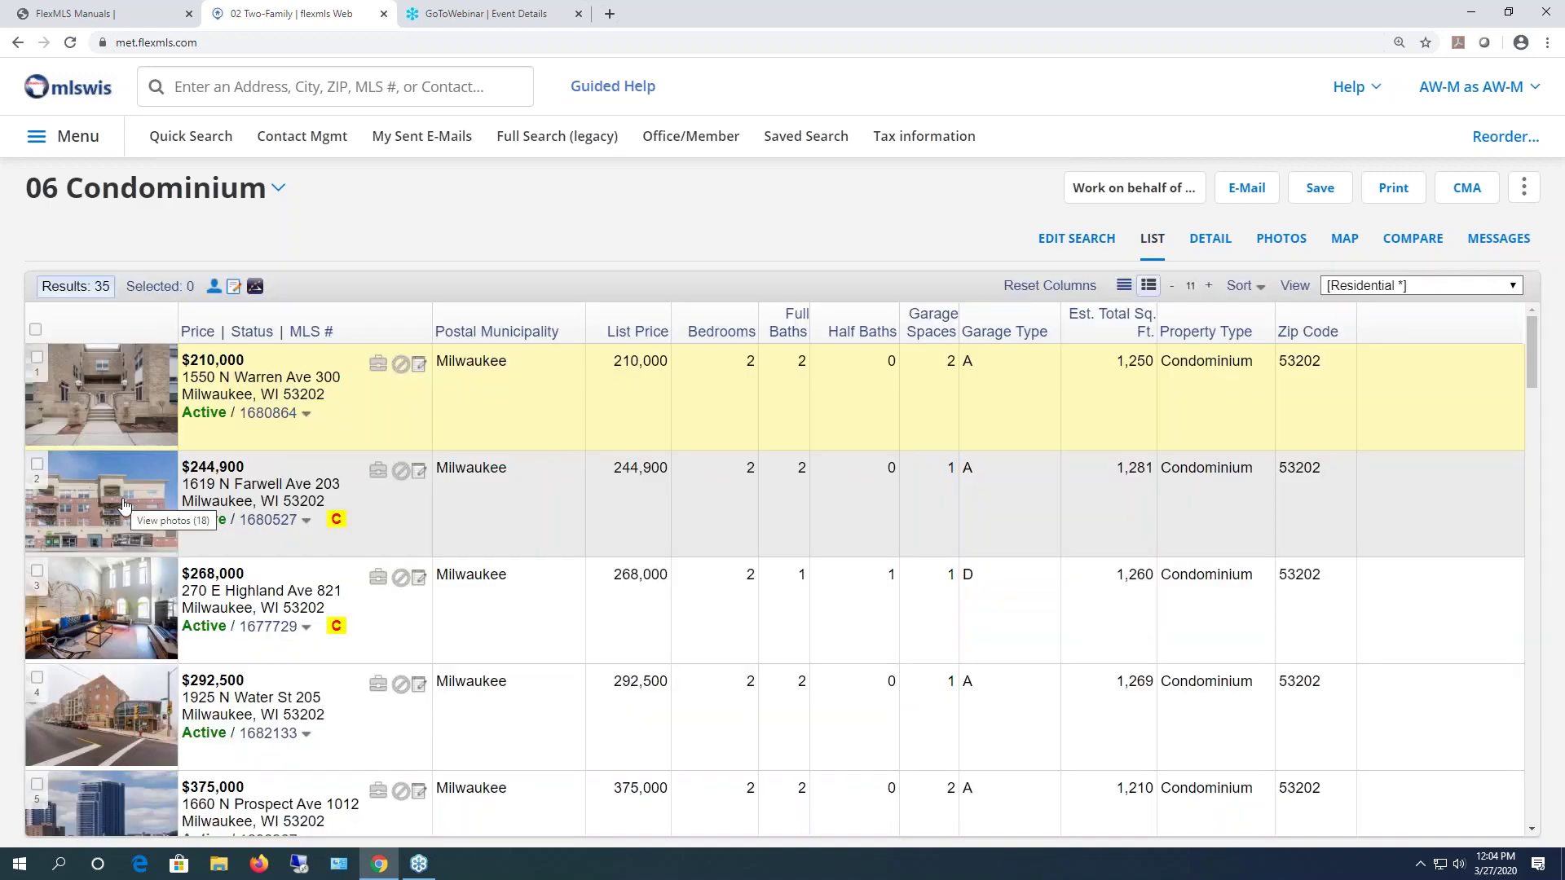
- Scroll through the 35-condo results table and back to the top
scroll(467, 538, down, 7)
scroll(466, 547, down, 6)
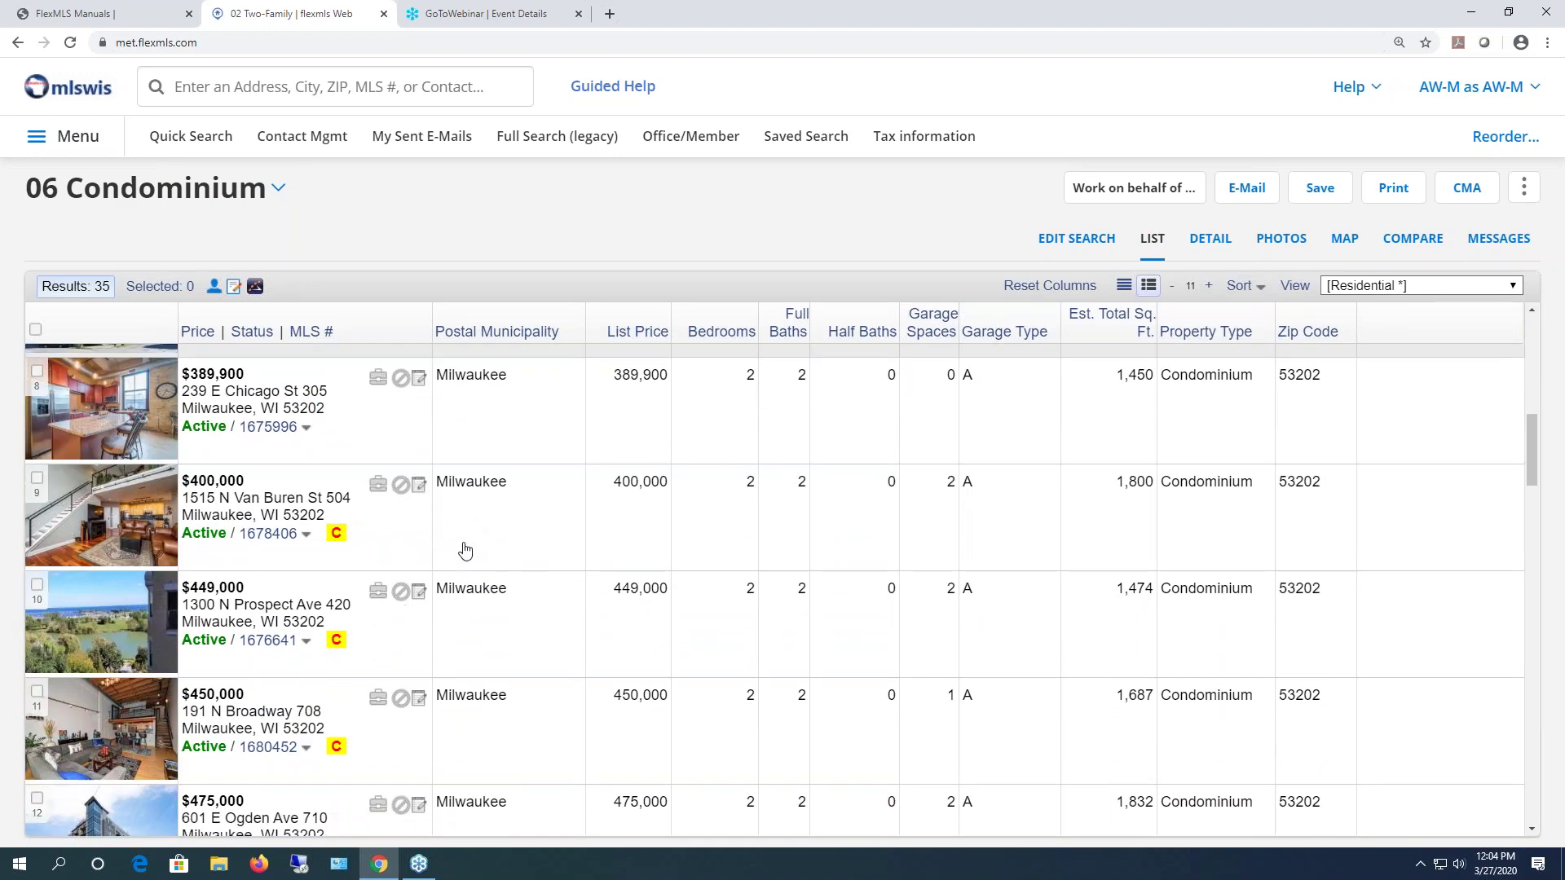
scroll(463, 555, up, 4)
scroll(463, 555, up, 6)
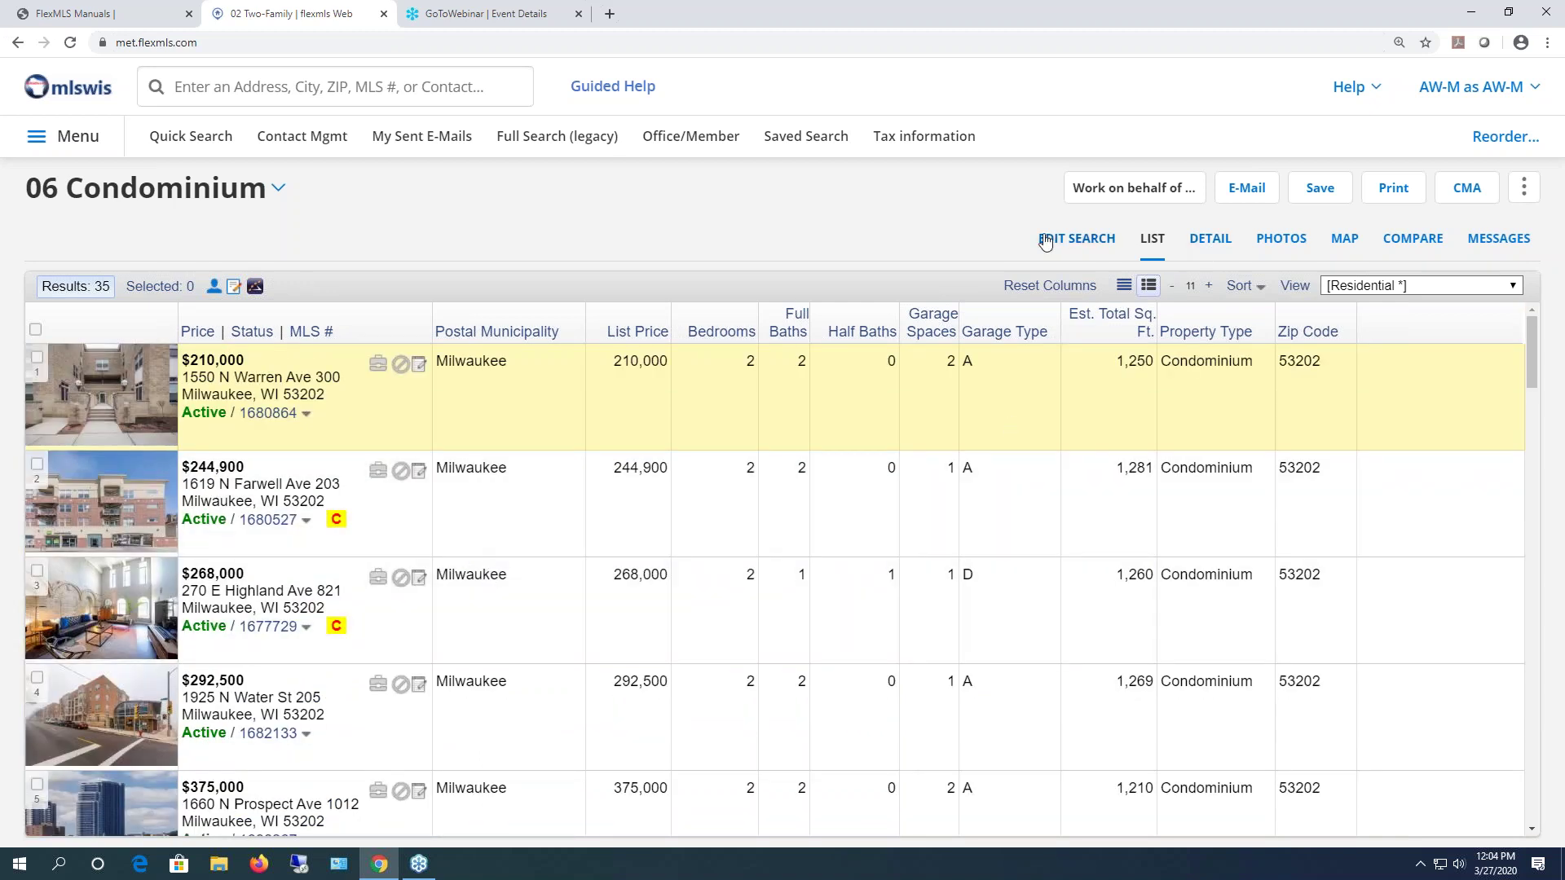
- Set Contingent to 'not of With Offer' and list the 24 remaining condos
click(1070, 241)
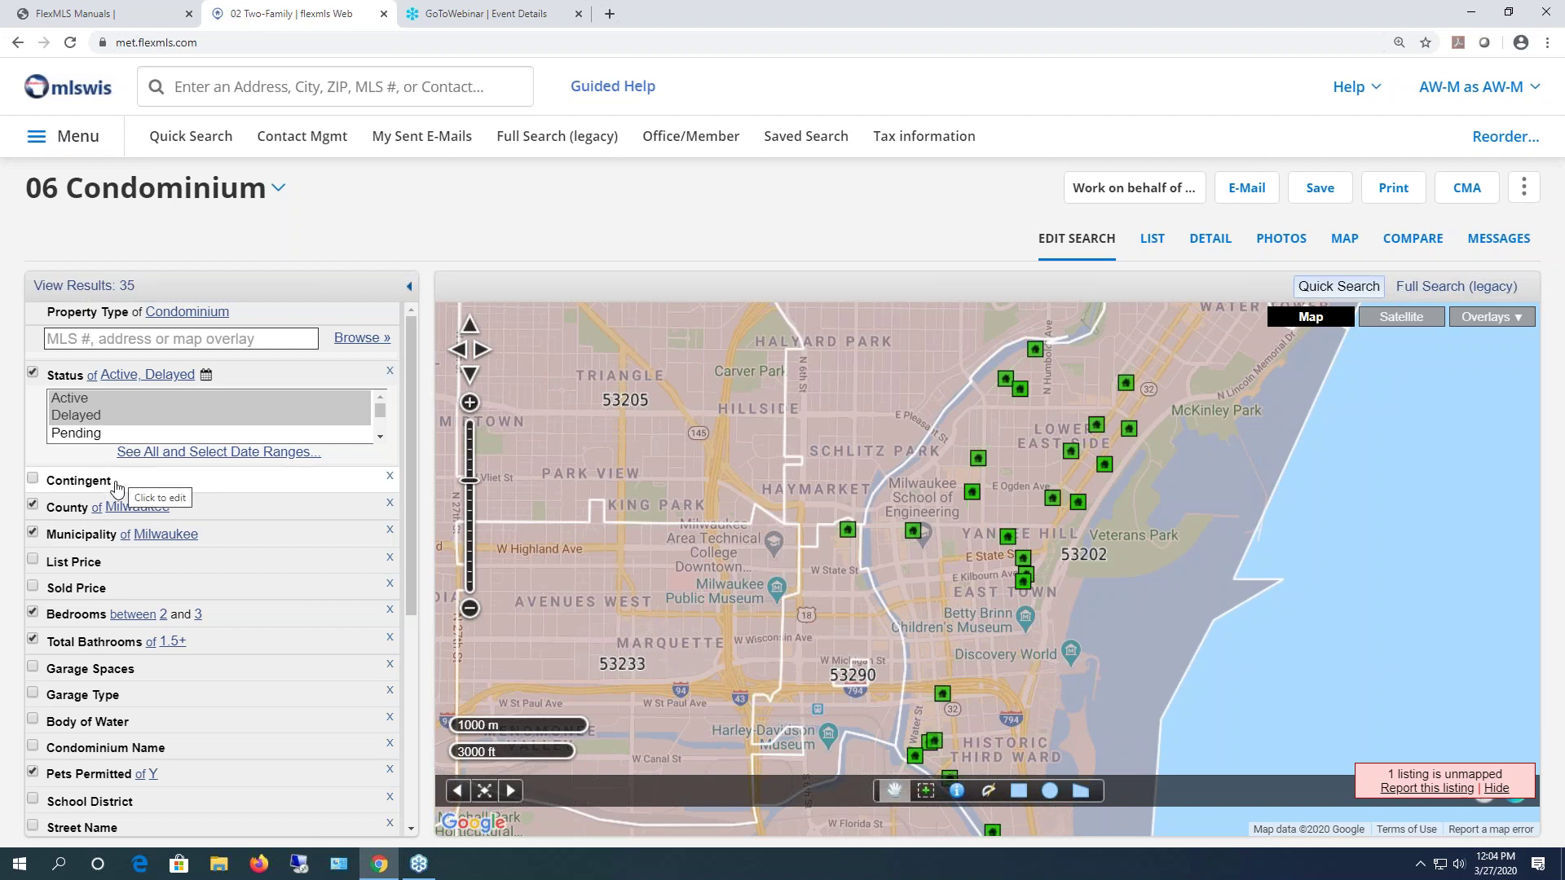
click(122, 486)
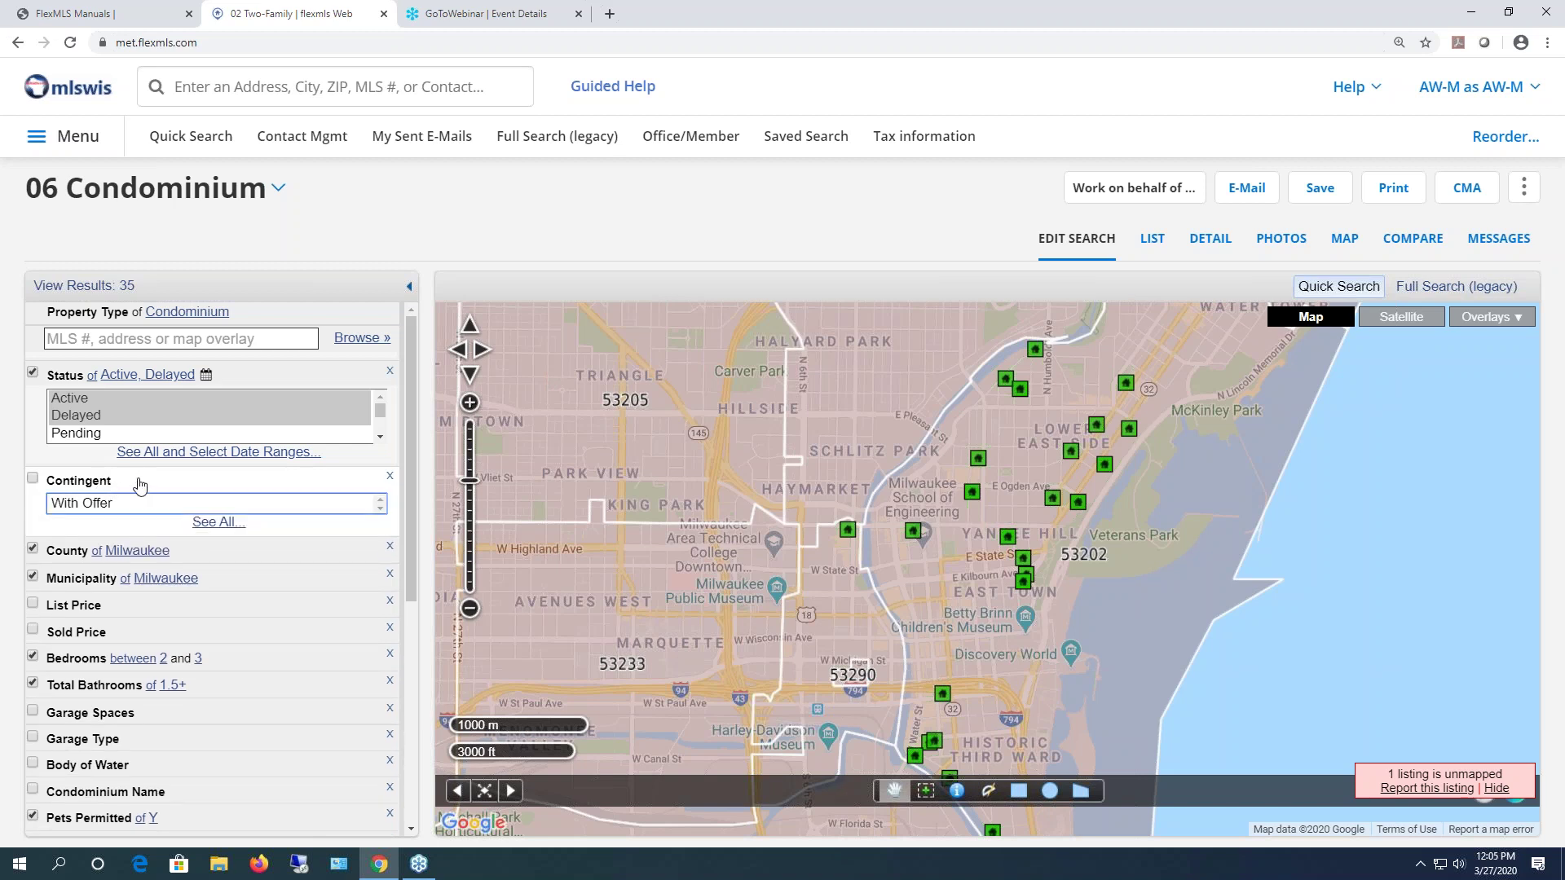
click(89, 505)
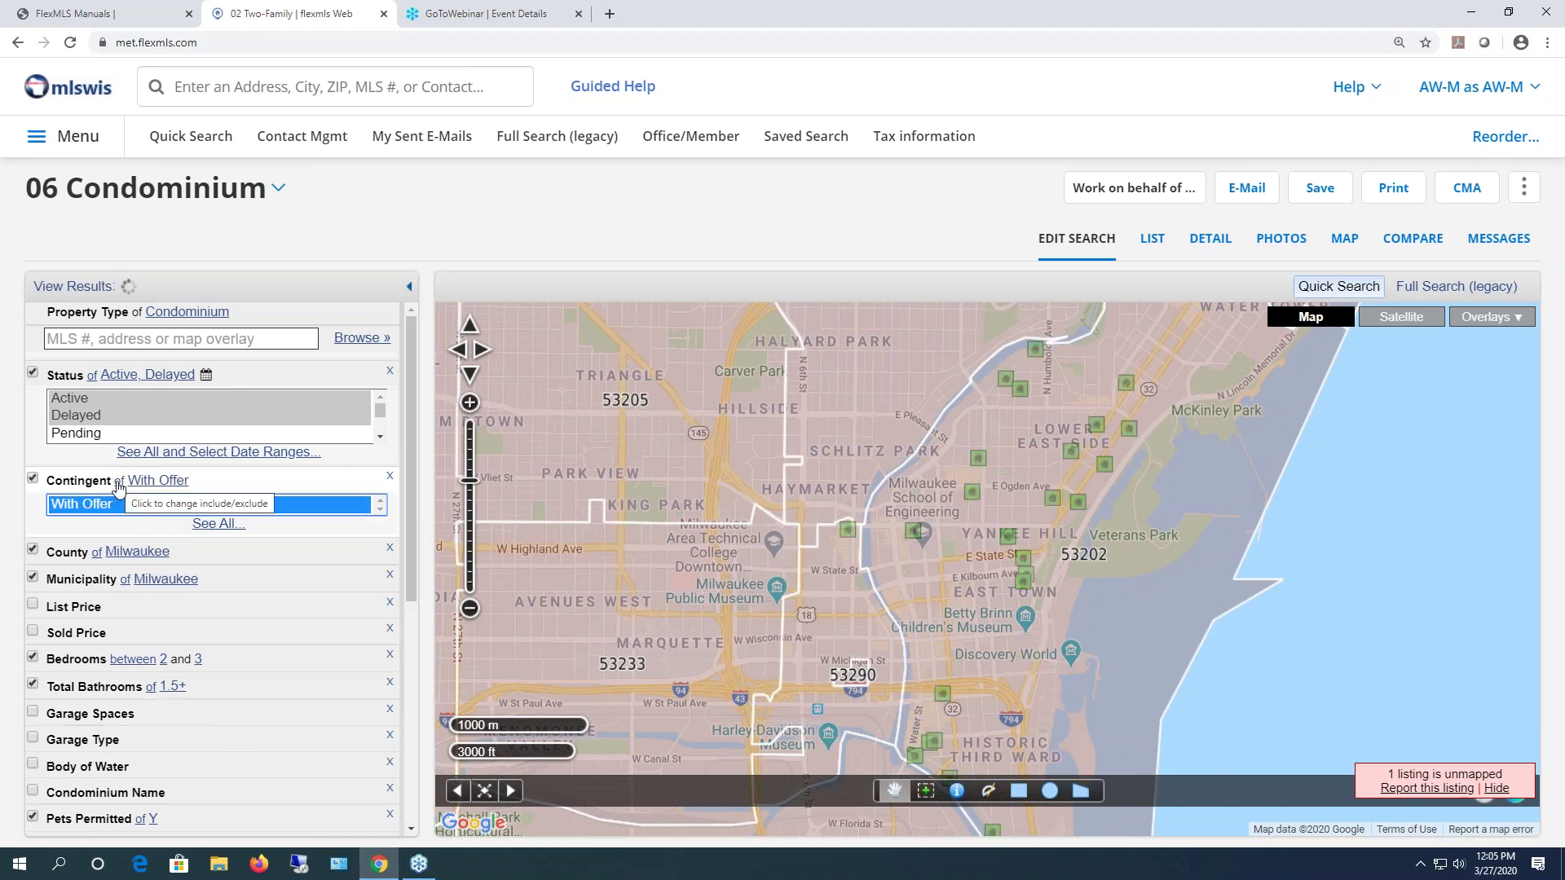
click(119, 488)
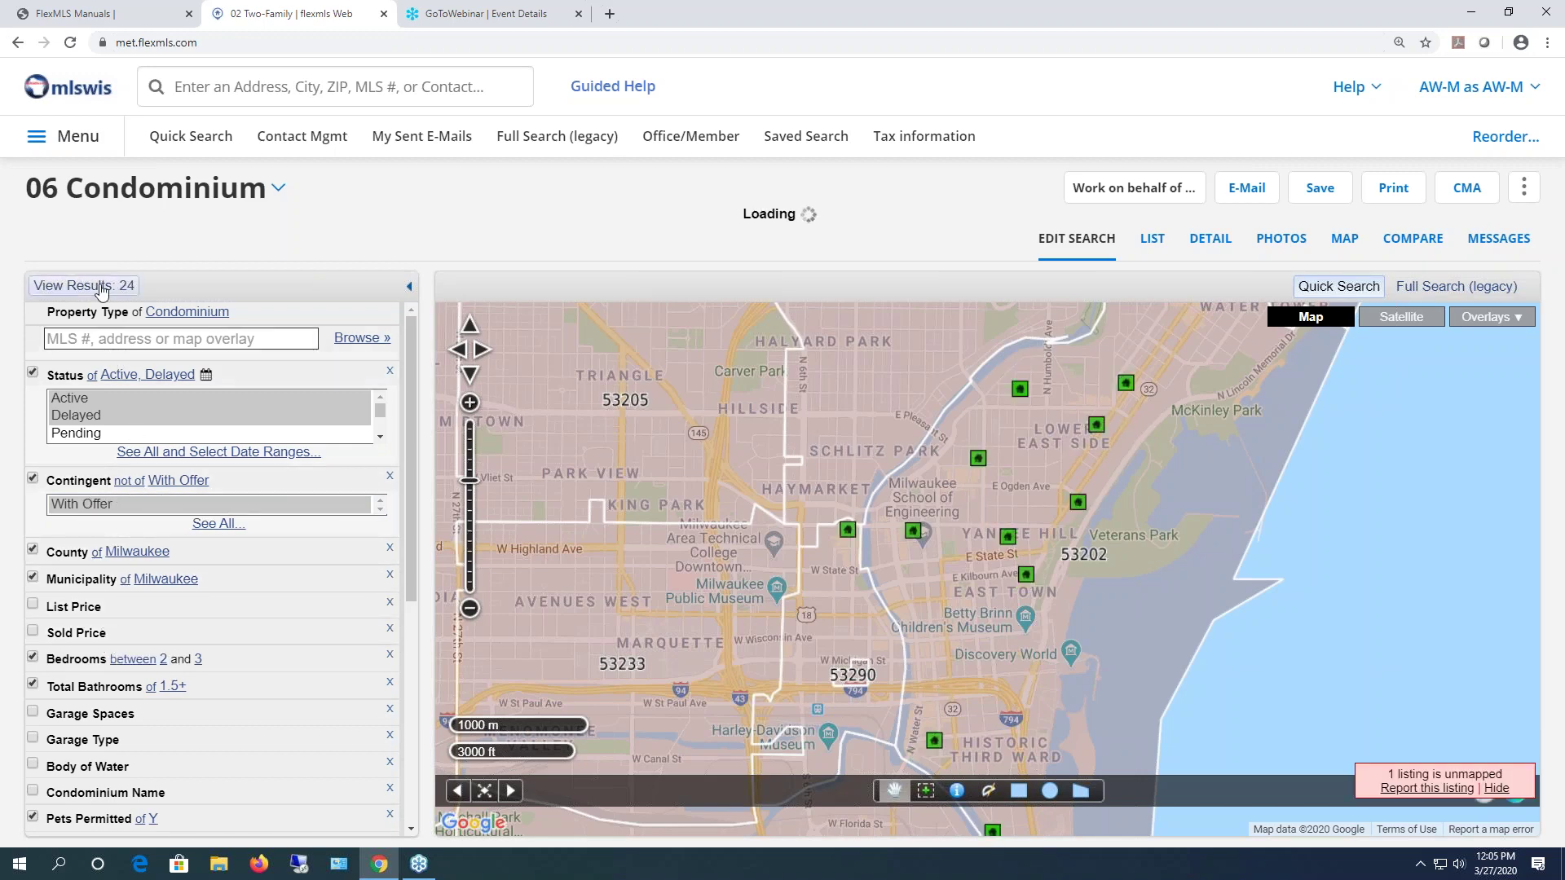
click(84, 286)
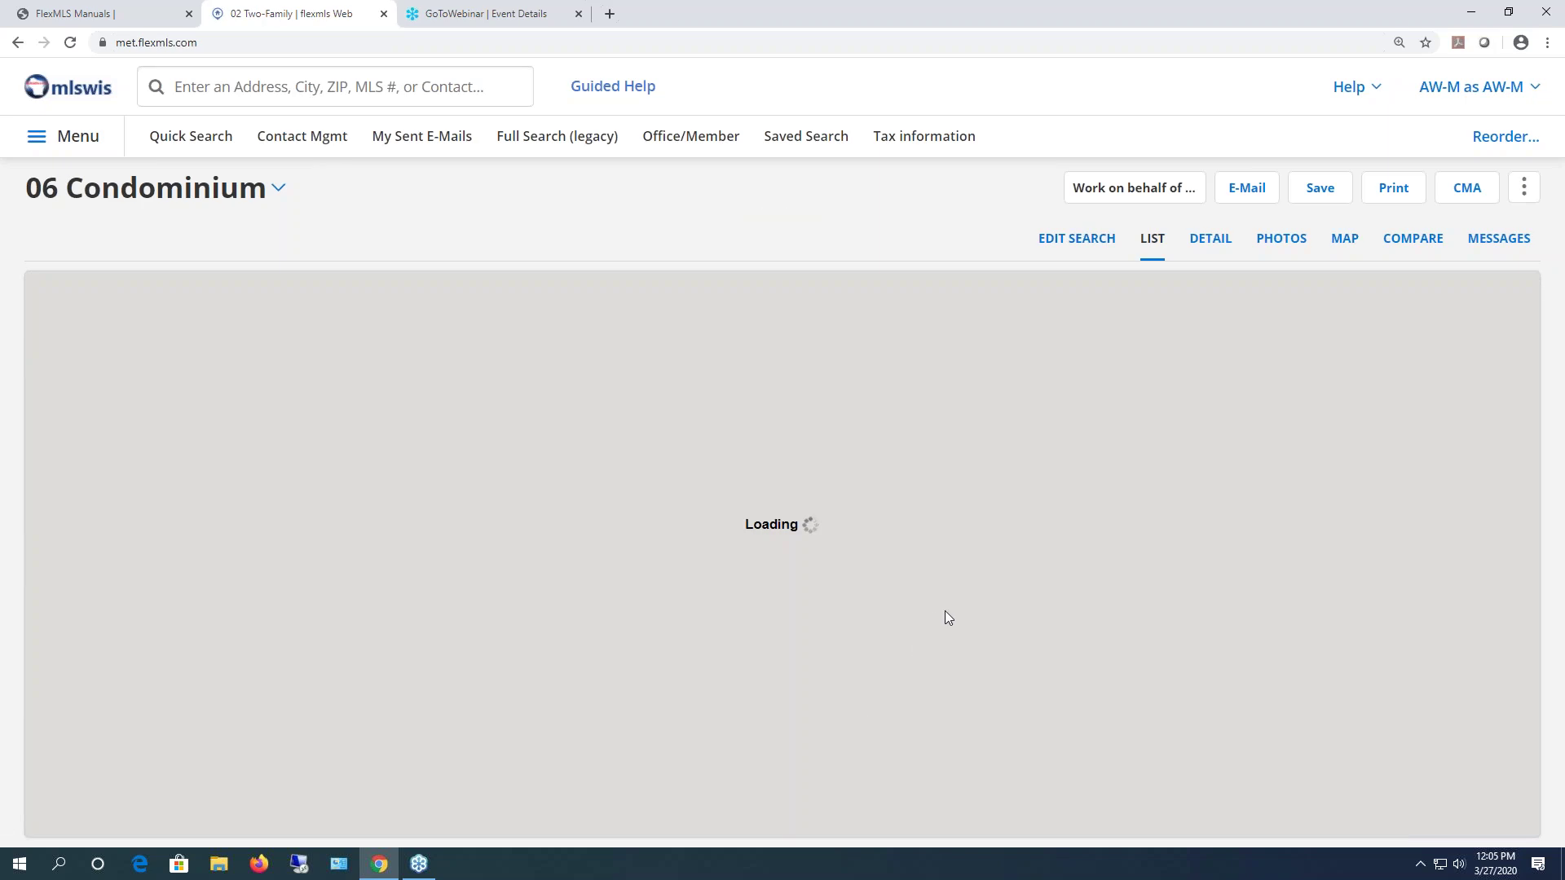
- Select the $292,500, $375,000 and $389,900 condos, filter to them, then show all 24
scroll(938, 574, down, 8)
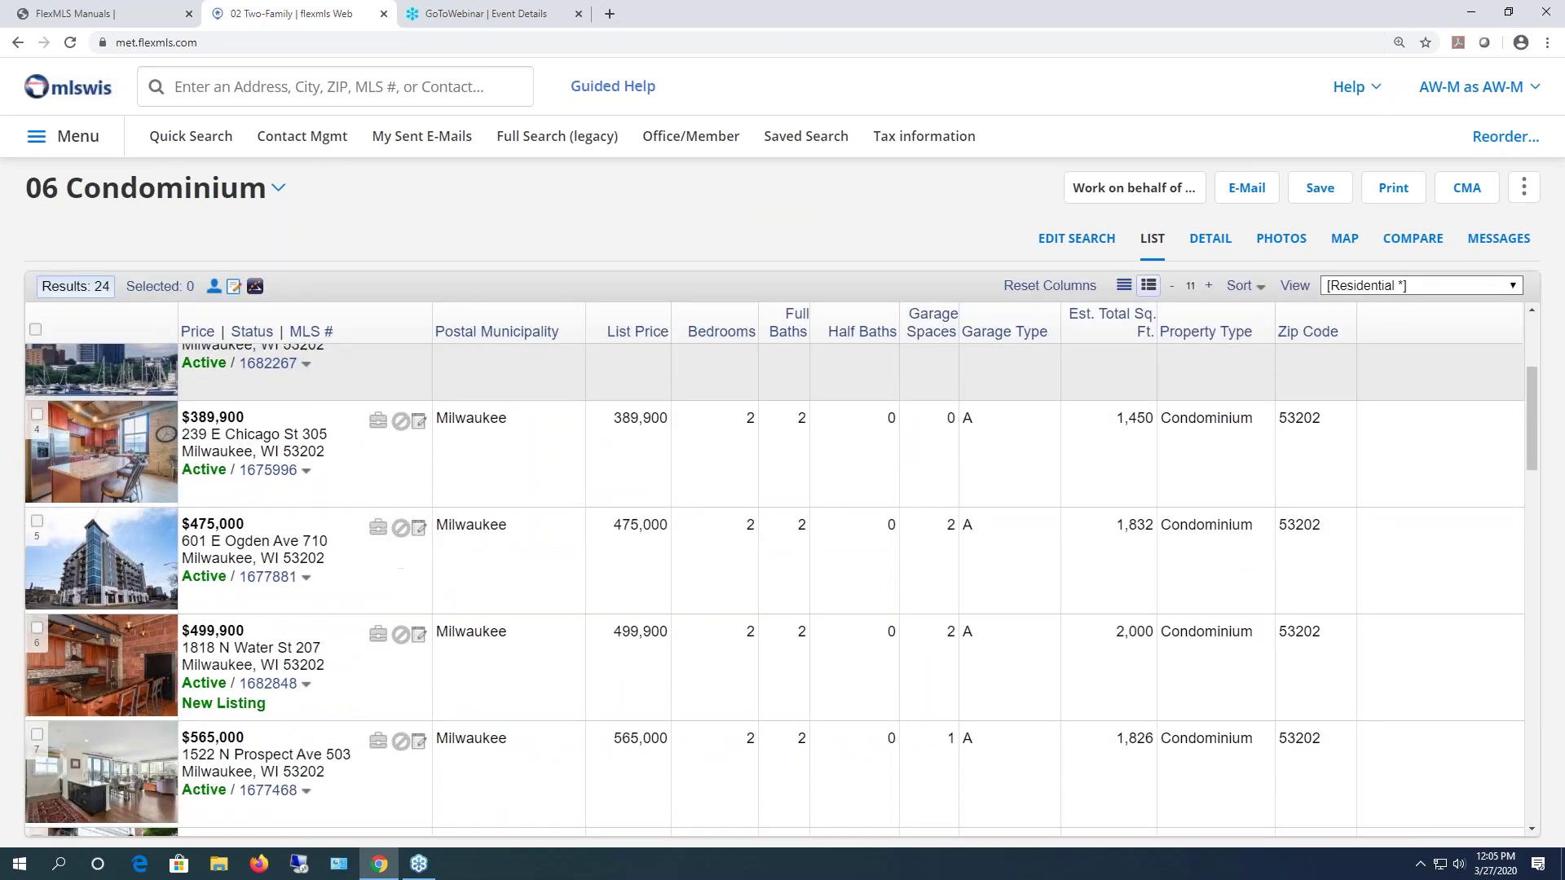
scroll(938, 580, down, 13)
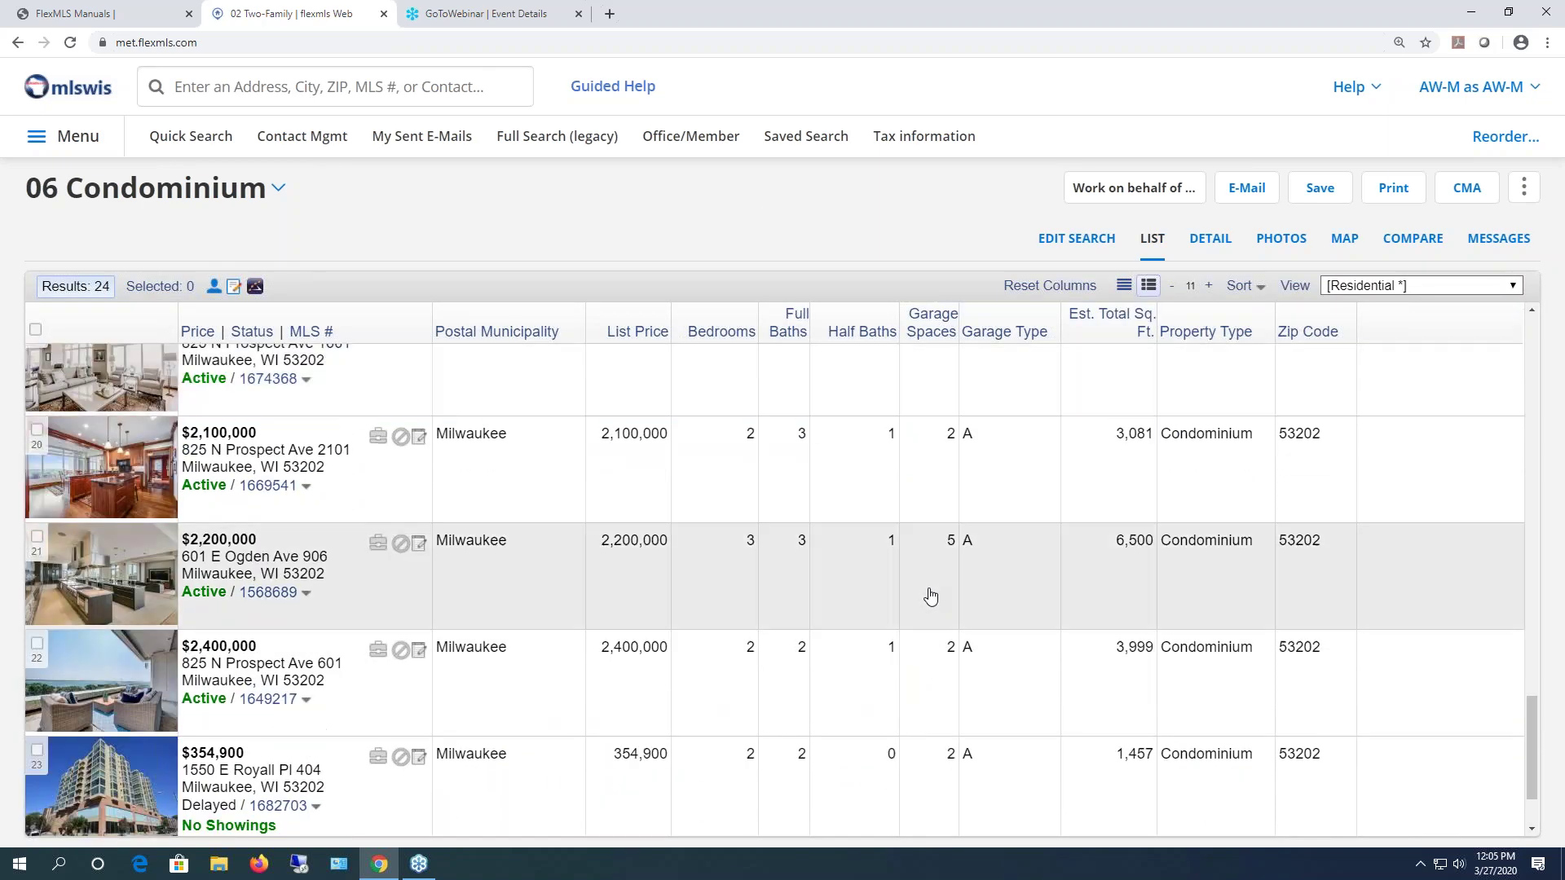
scroll(930, 601, up, 4)
scroll(929, 601, up, 8)
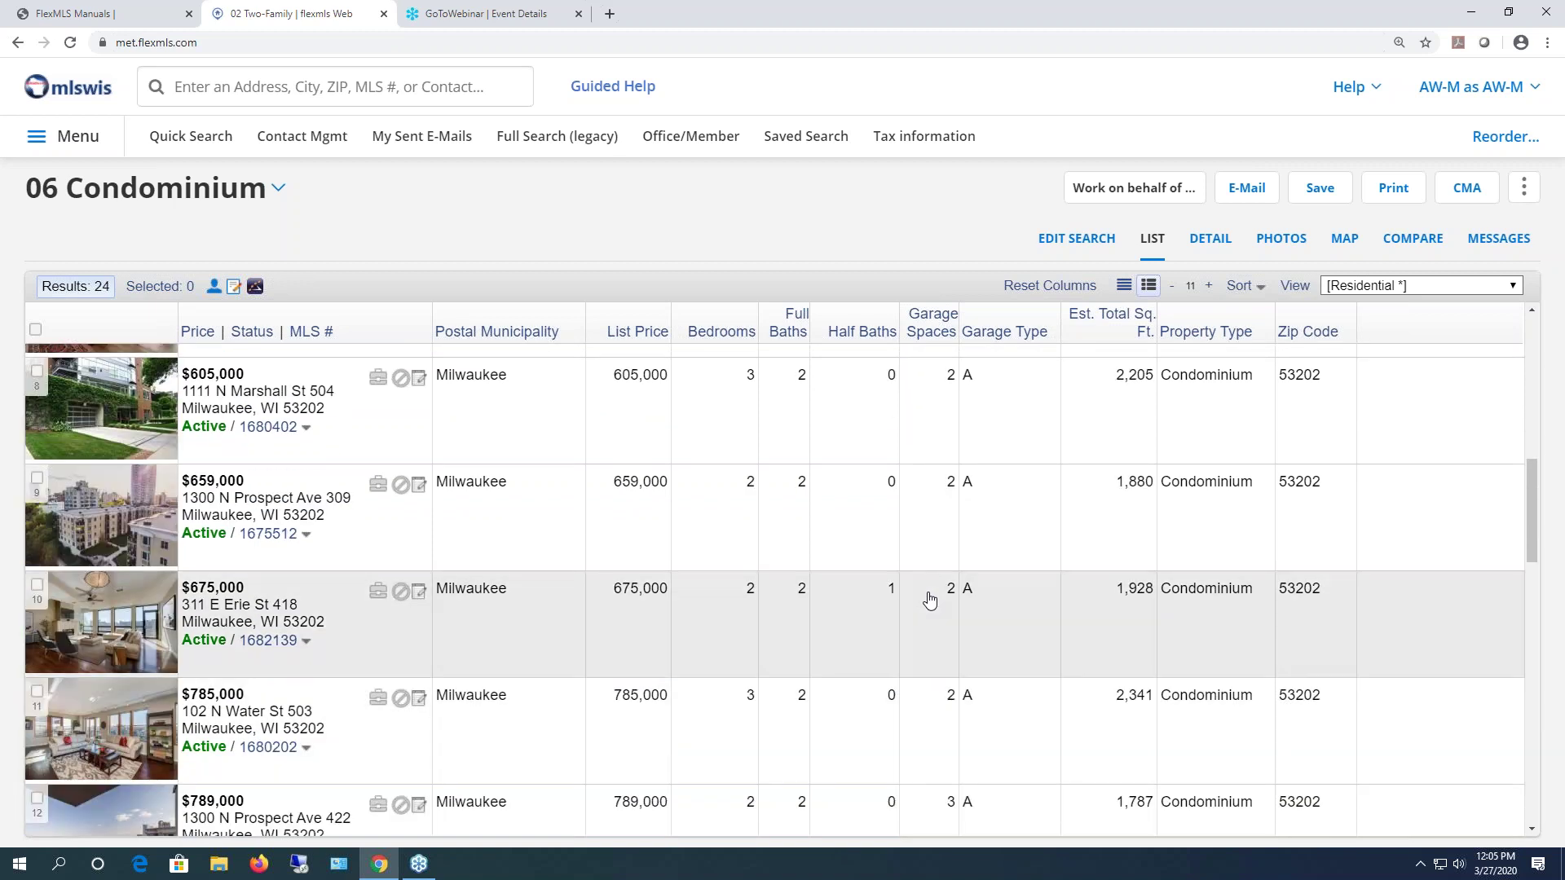
scroll(922, 600, up, 7)
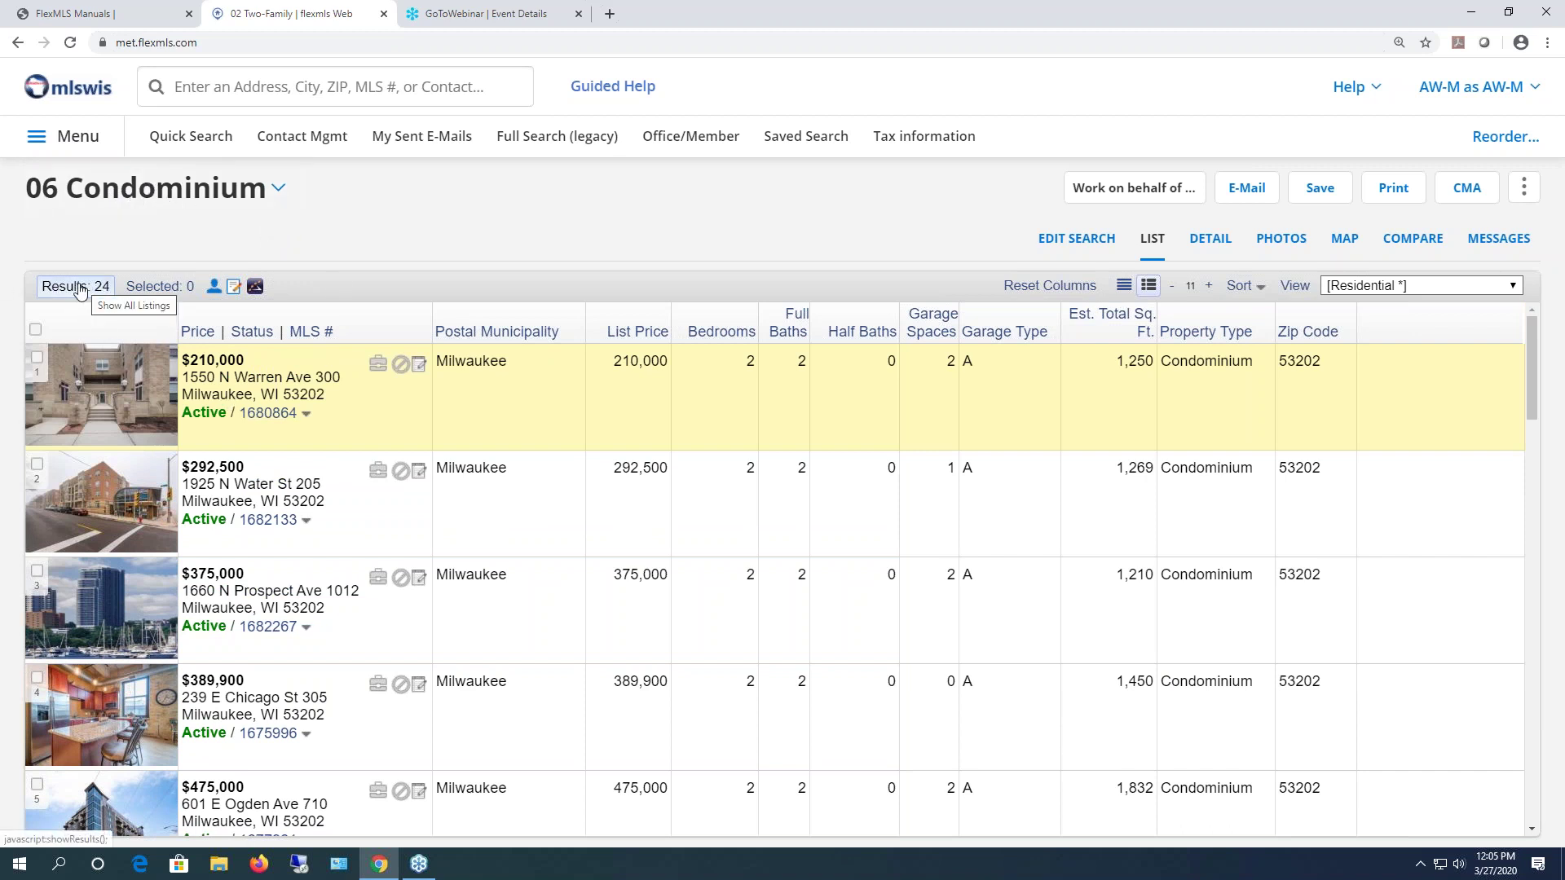
click(37, 464)
click(37, 571)
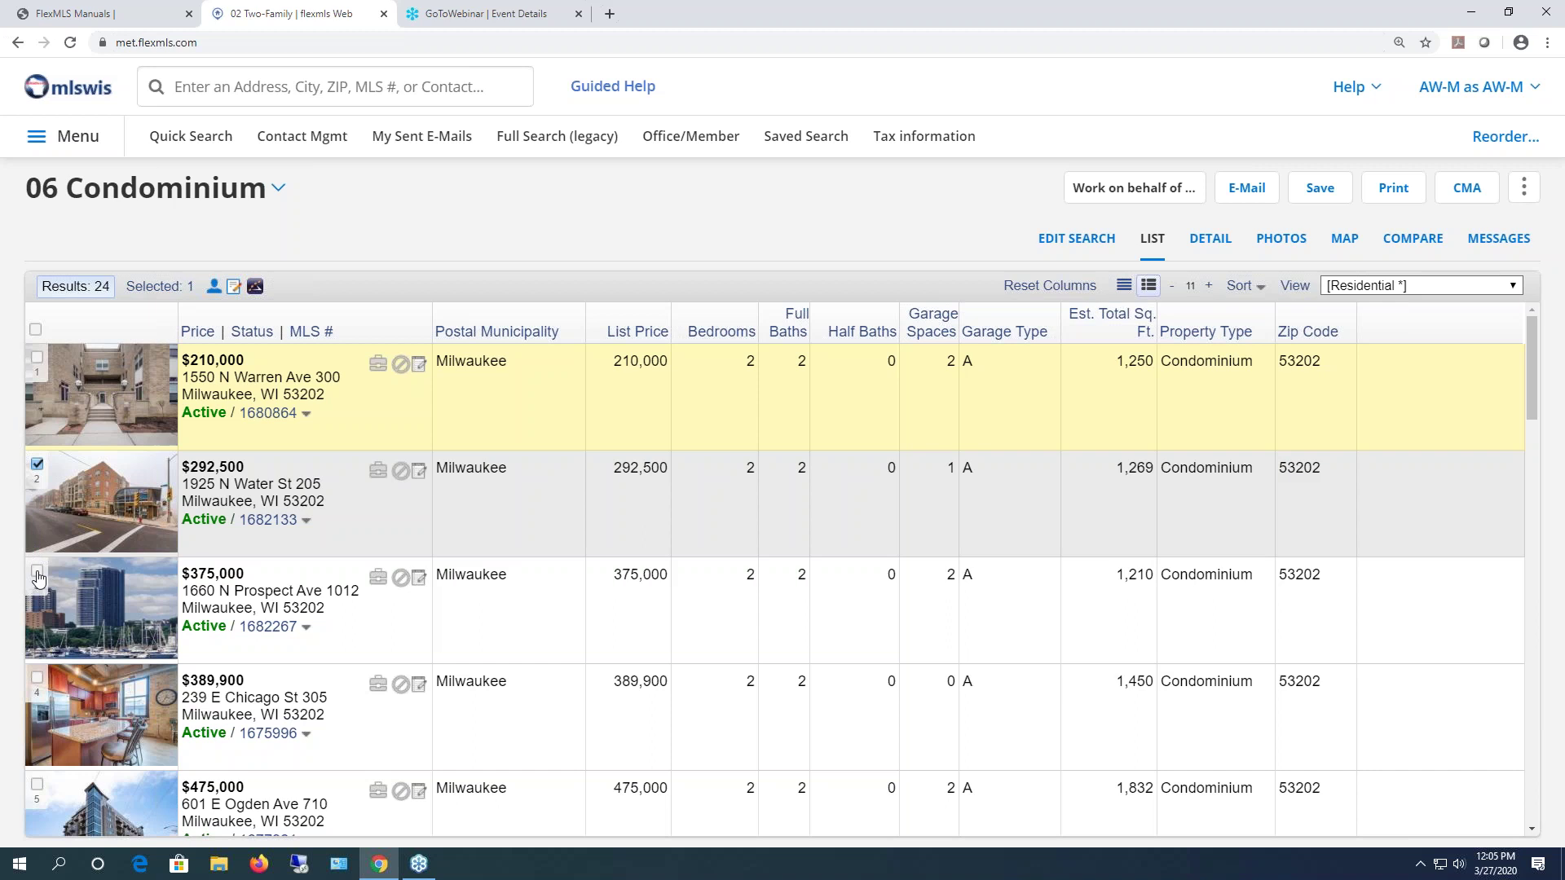
click(37, 678)
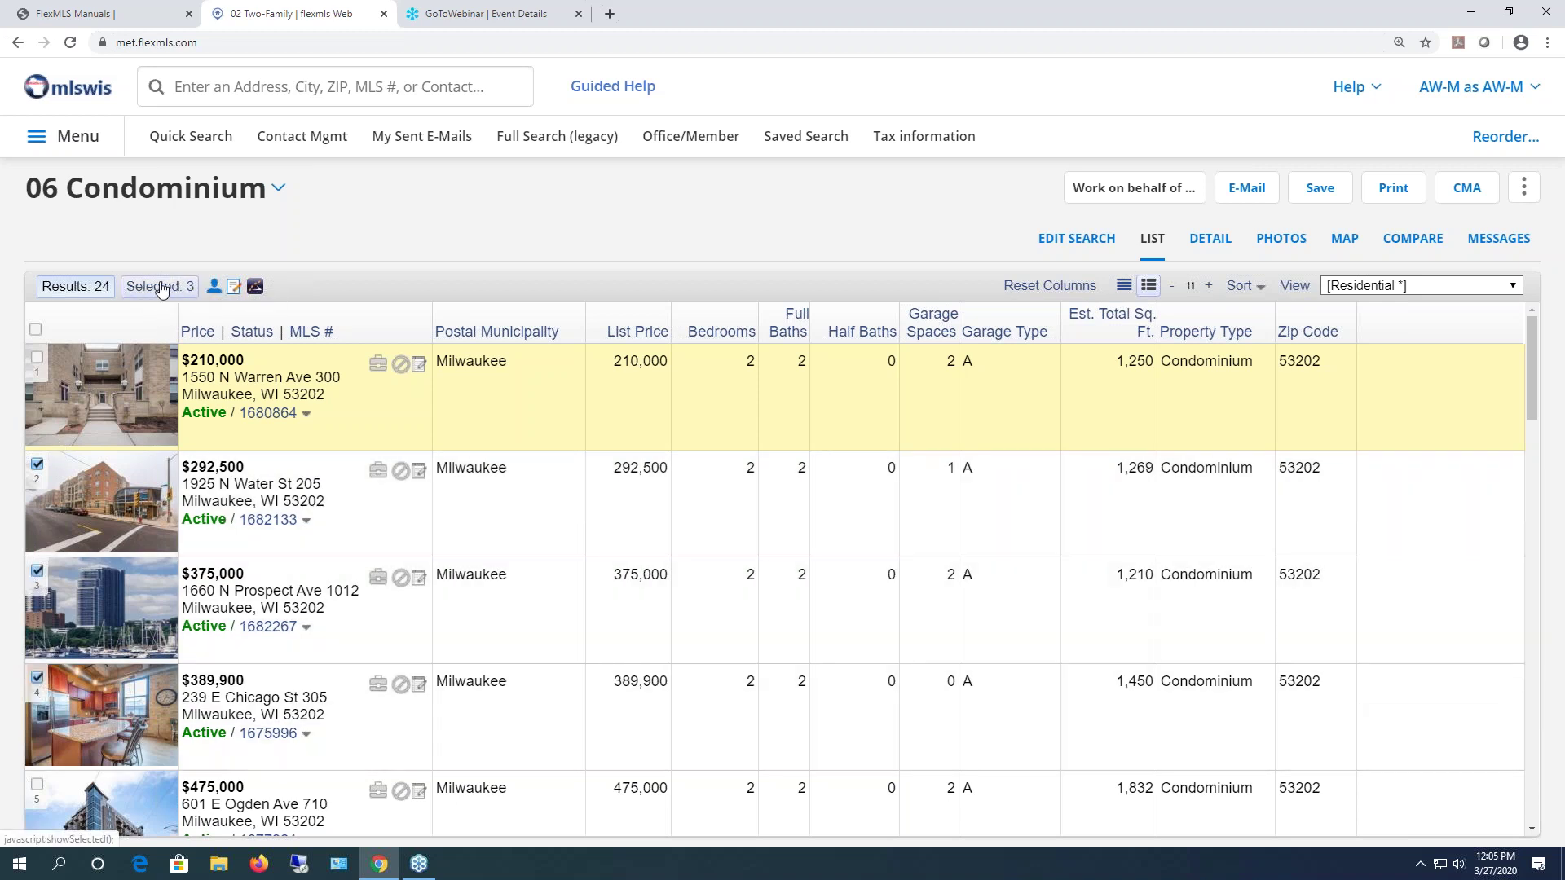
click(154, 287)
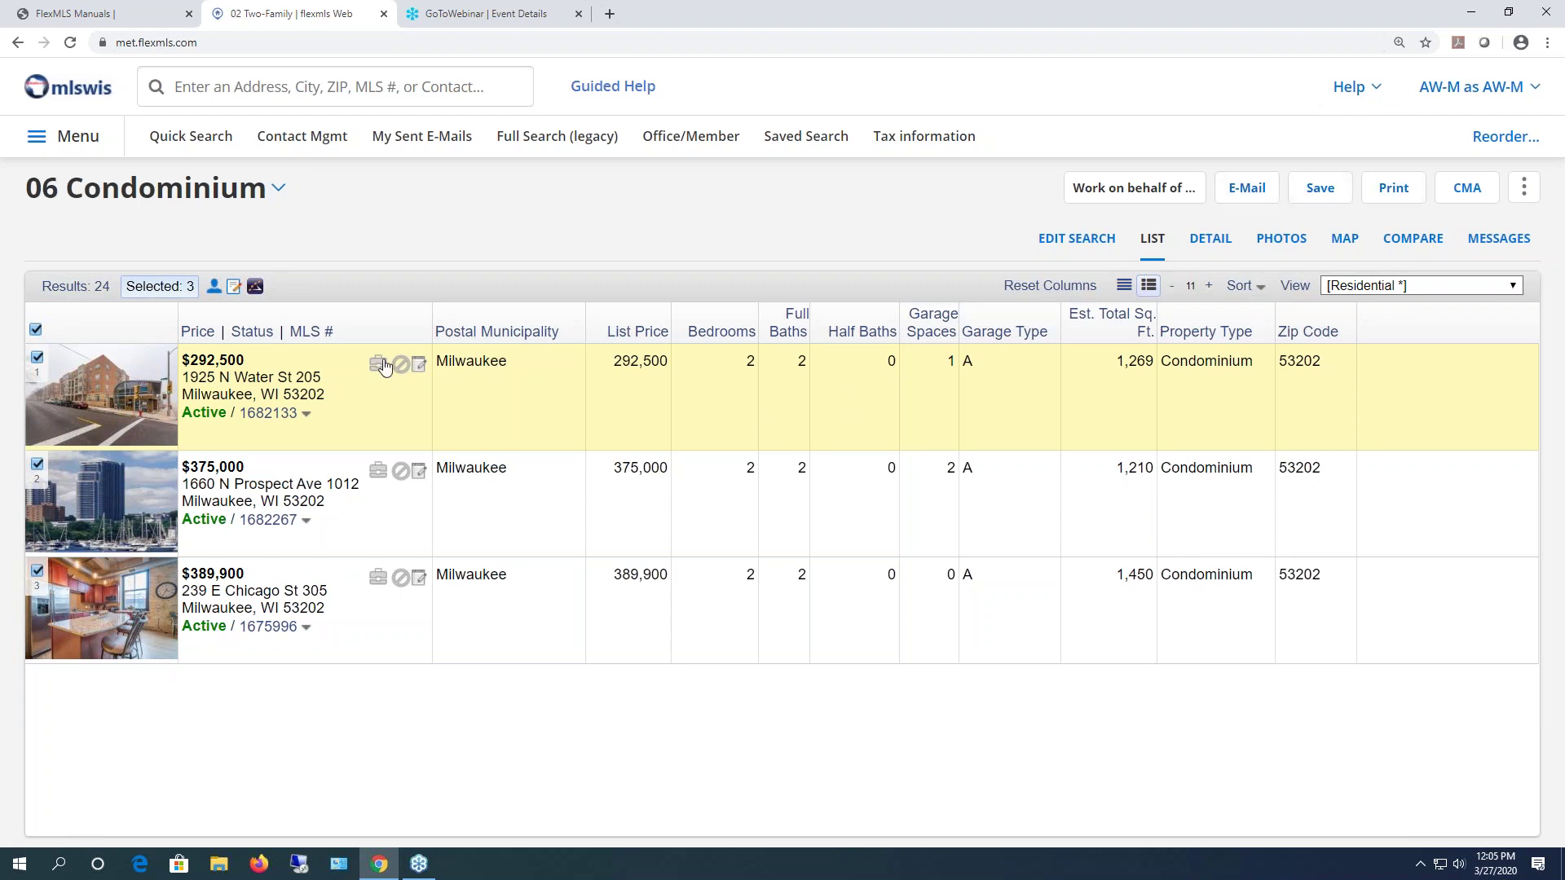
click(62, 287)
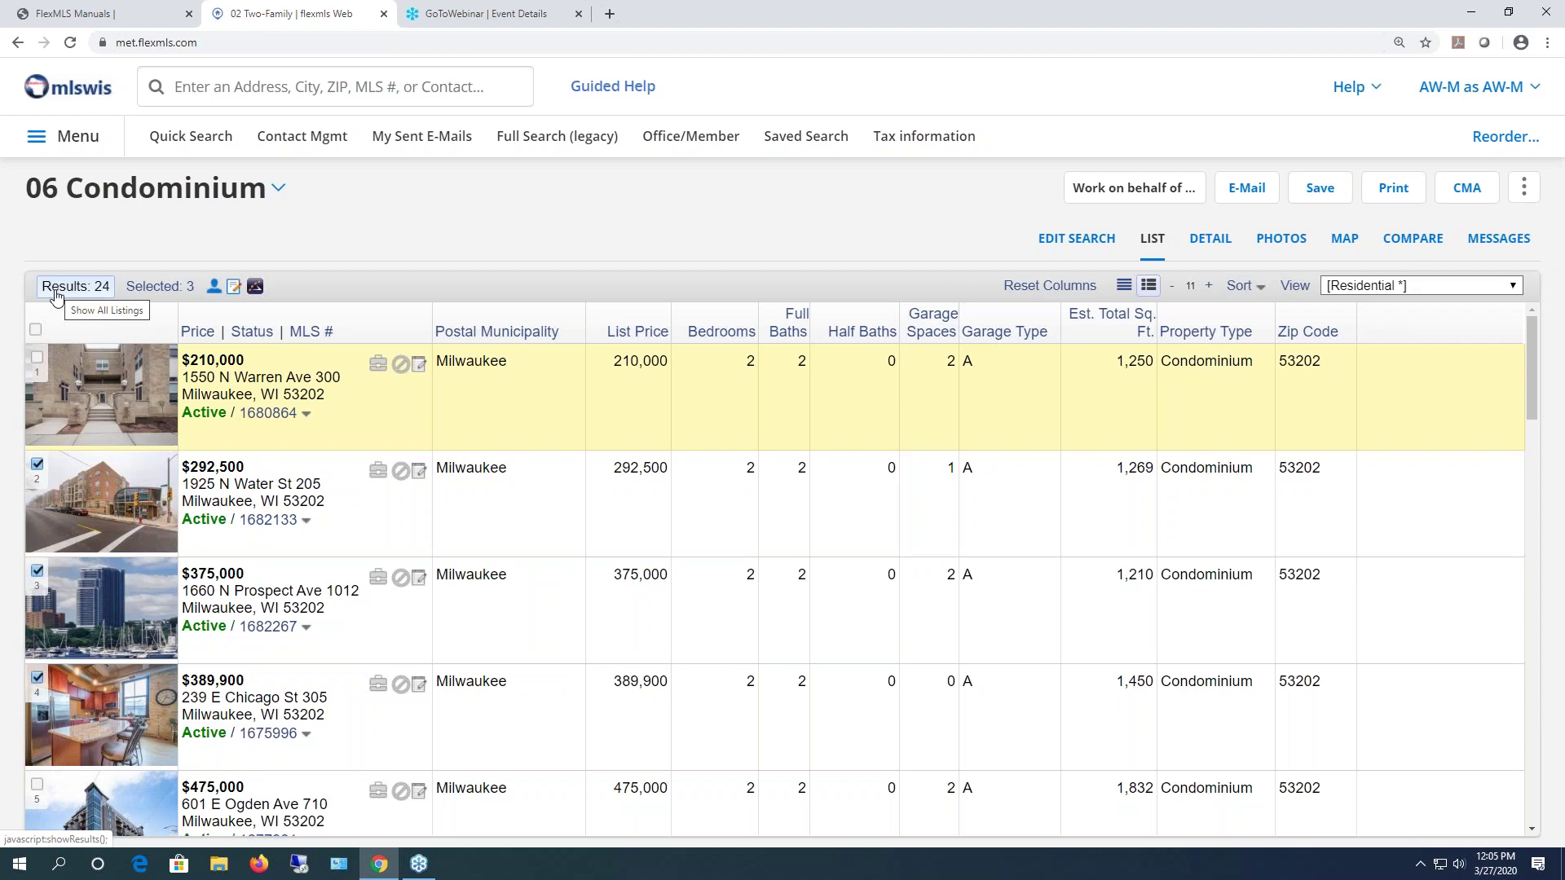
click(122, 390)
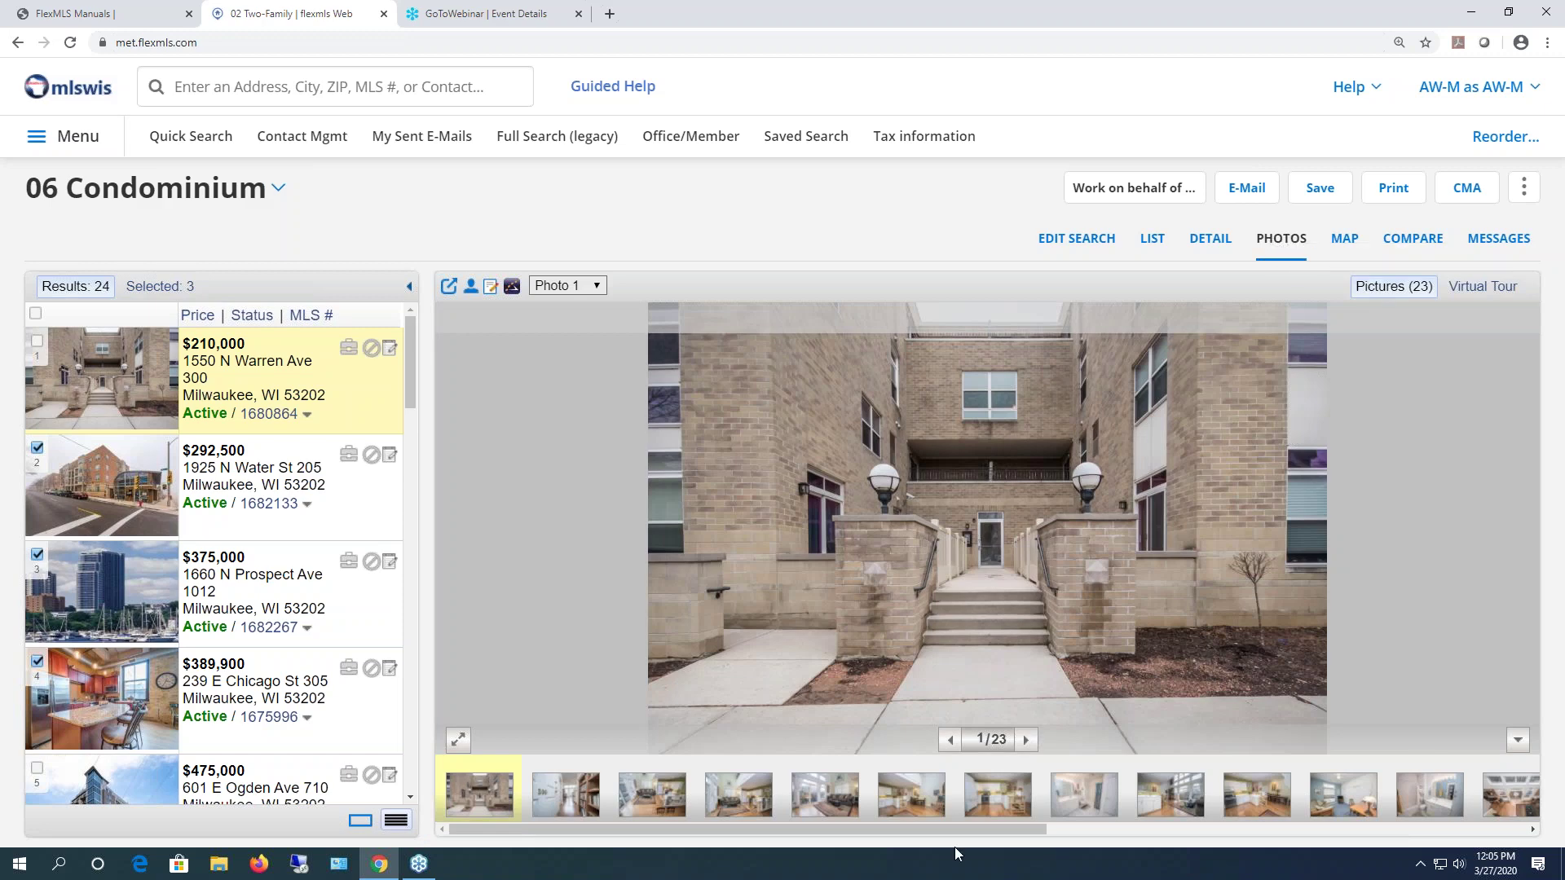
click(1025, 739)
click(1025, 739)
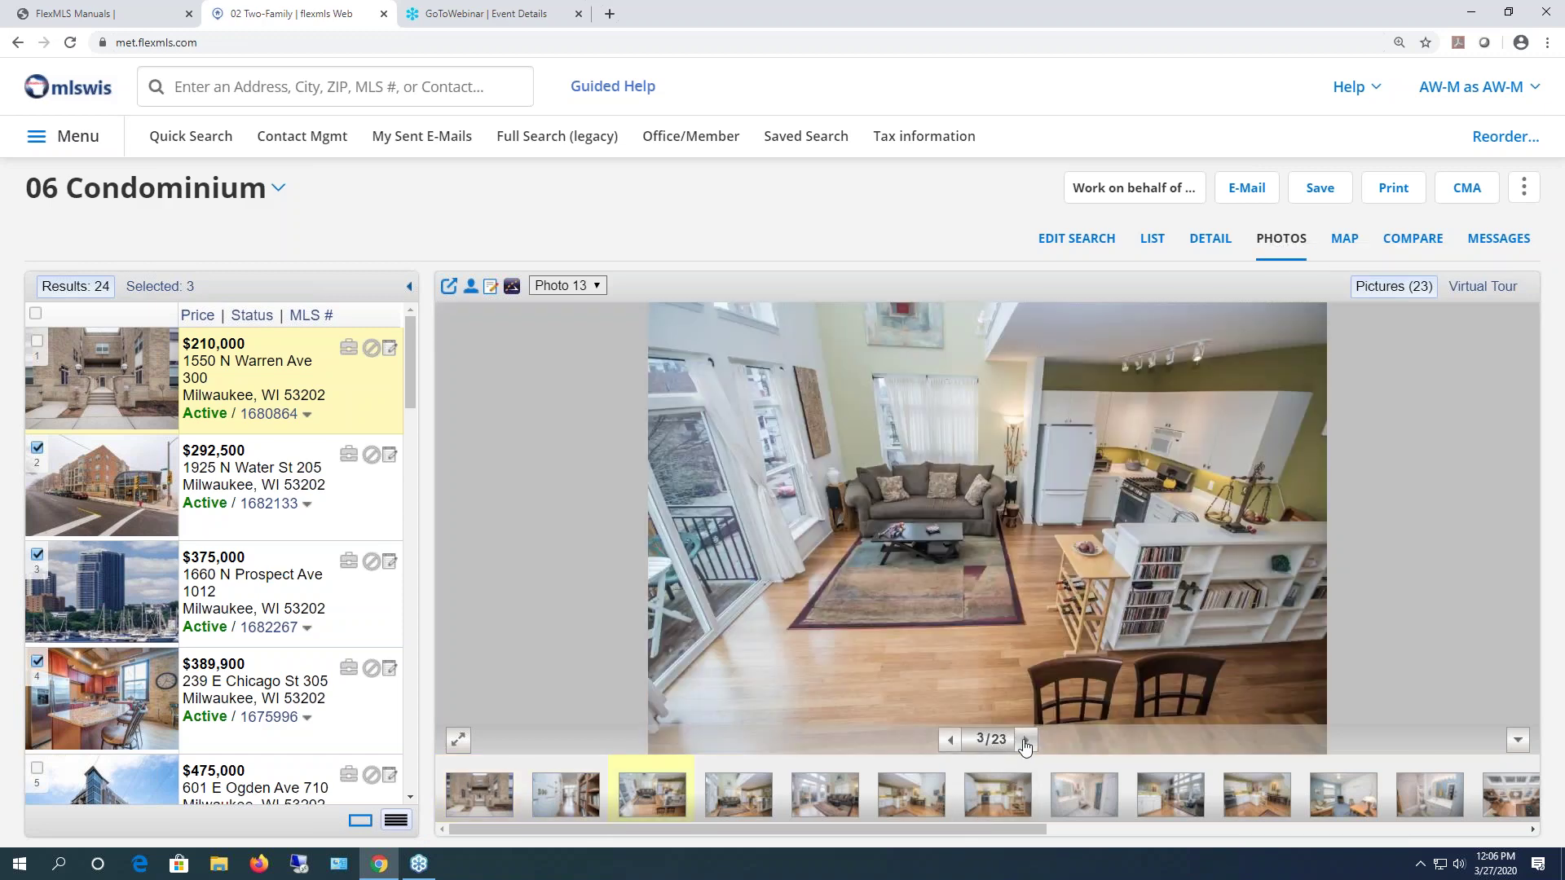
click(1025, 739)
click(1025, 739)
click(1025, 739)
click(1025, 740)
click(1026, 740)
click(1025, 739)
click(1025, 739)
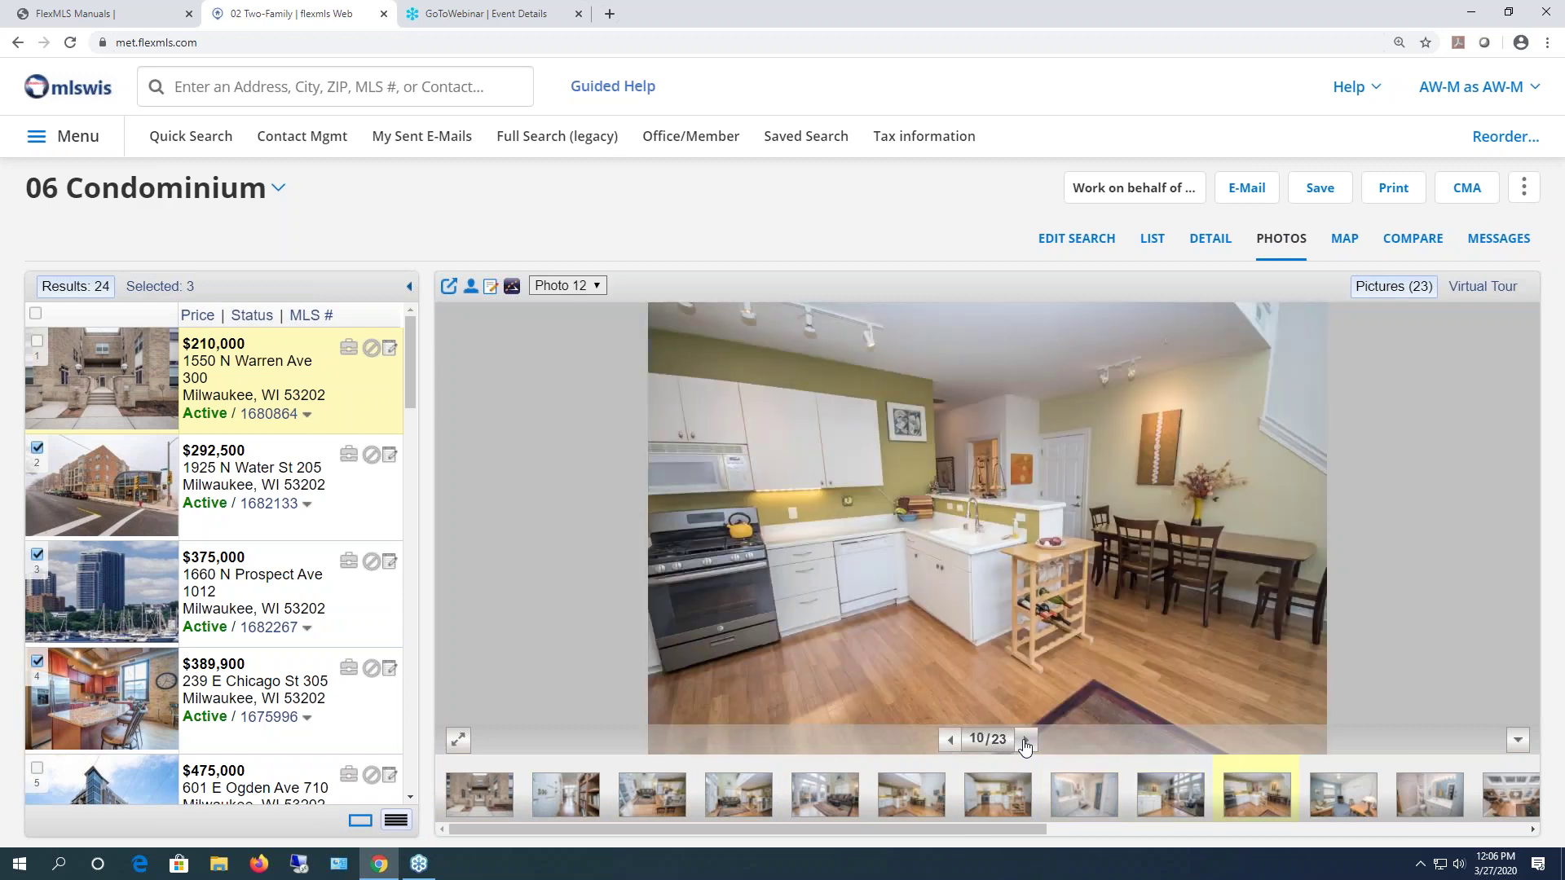
click(1025, 739)
click(1025, 739)
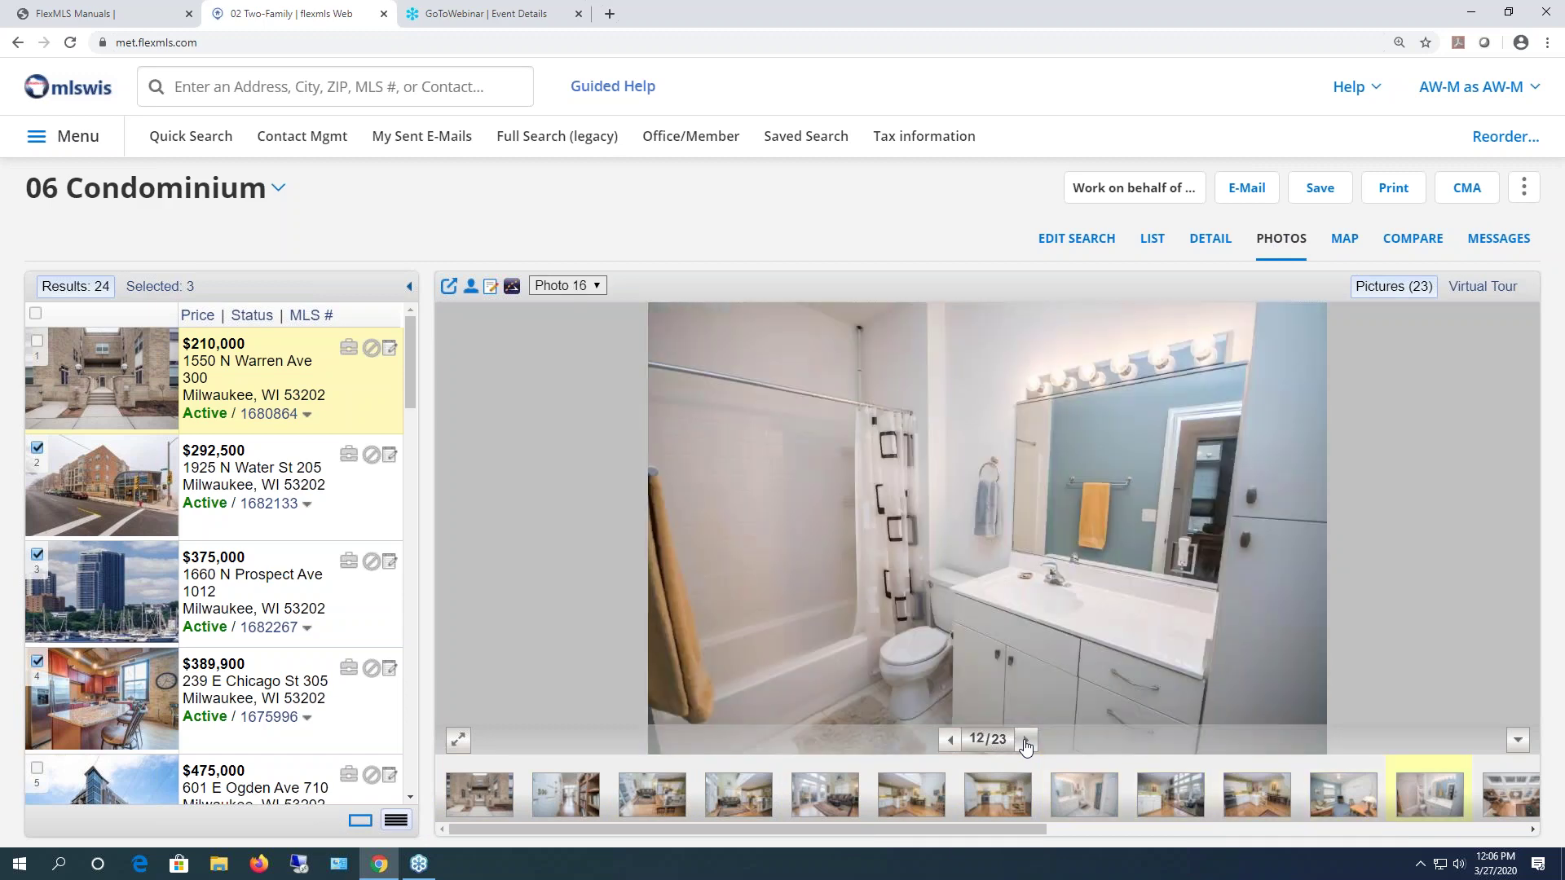
click(1154, 242)
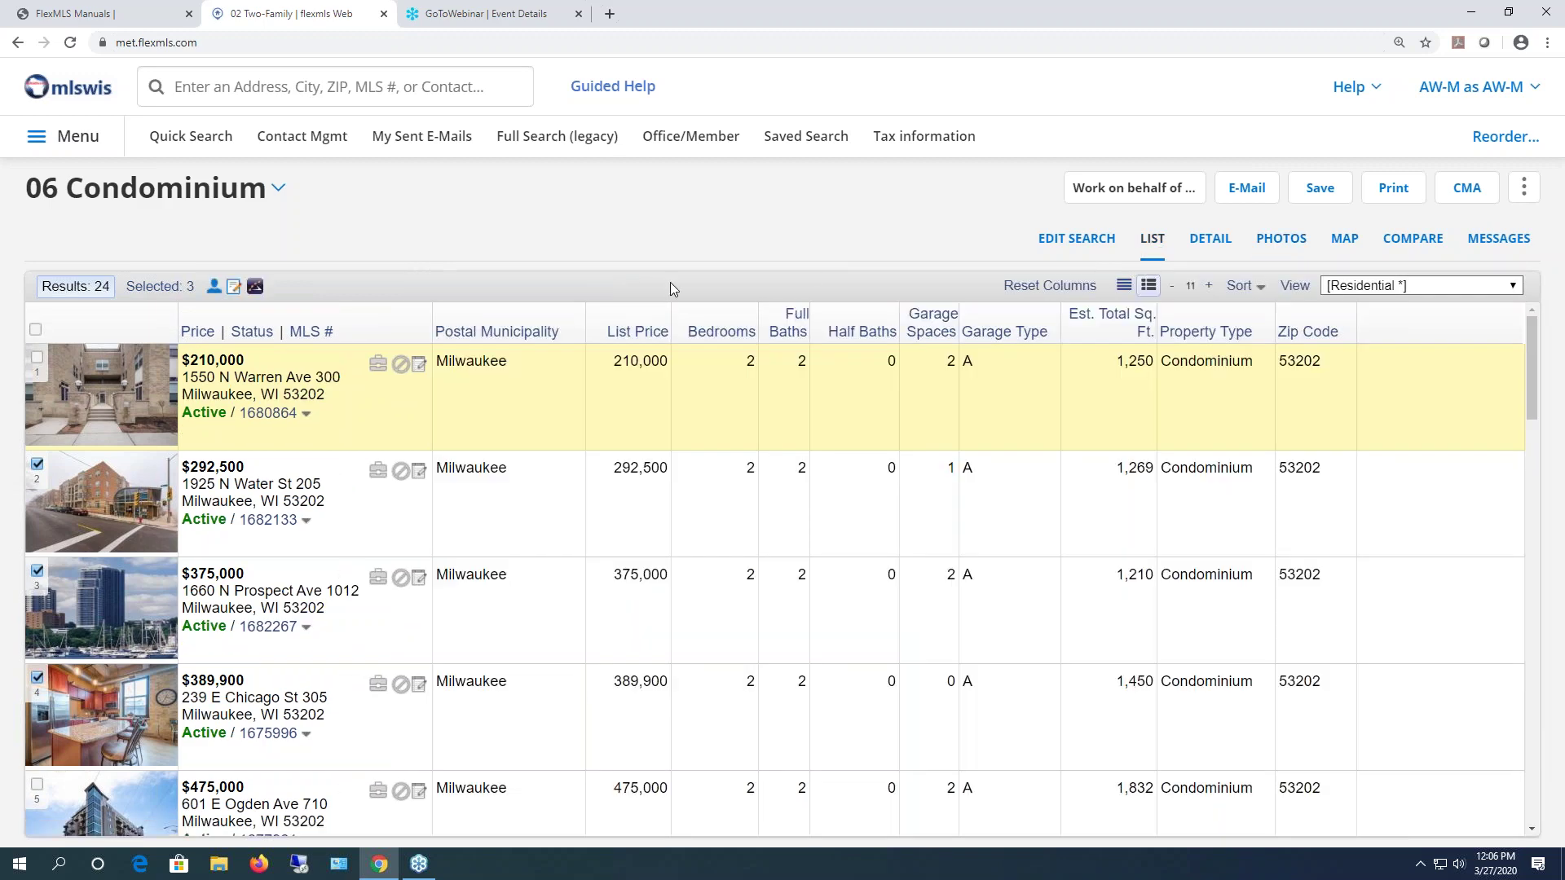
click(266, 414)
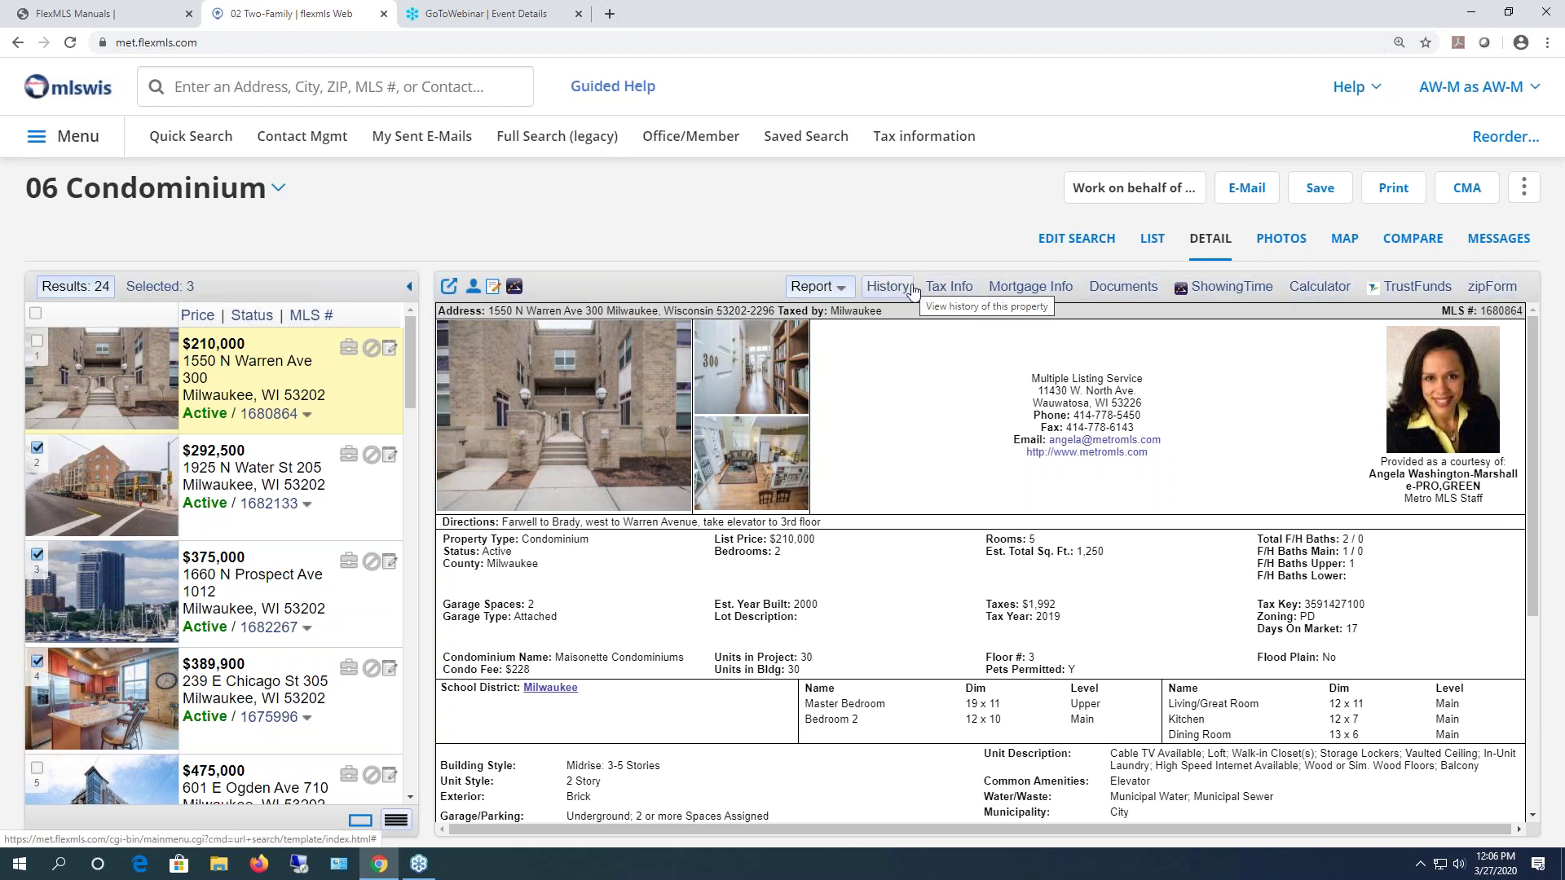
click(1149, 244)
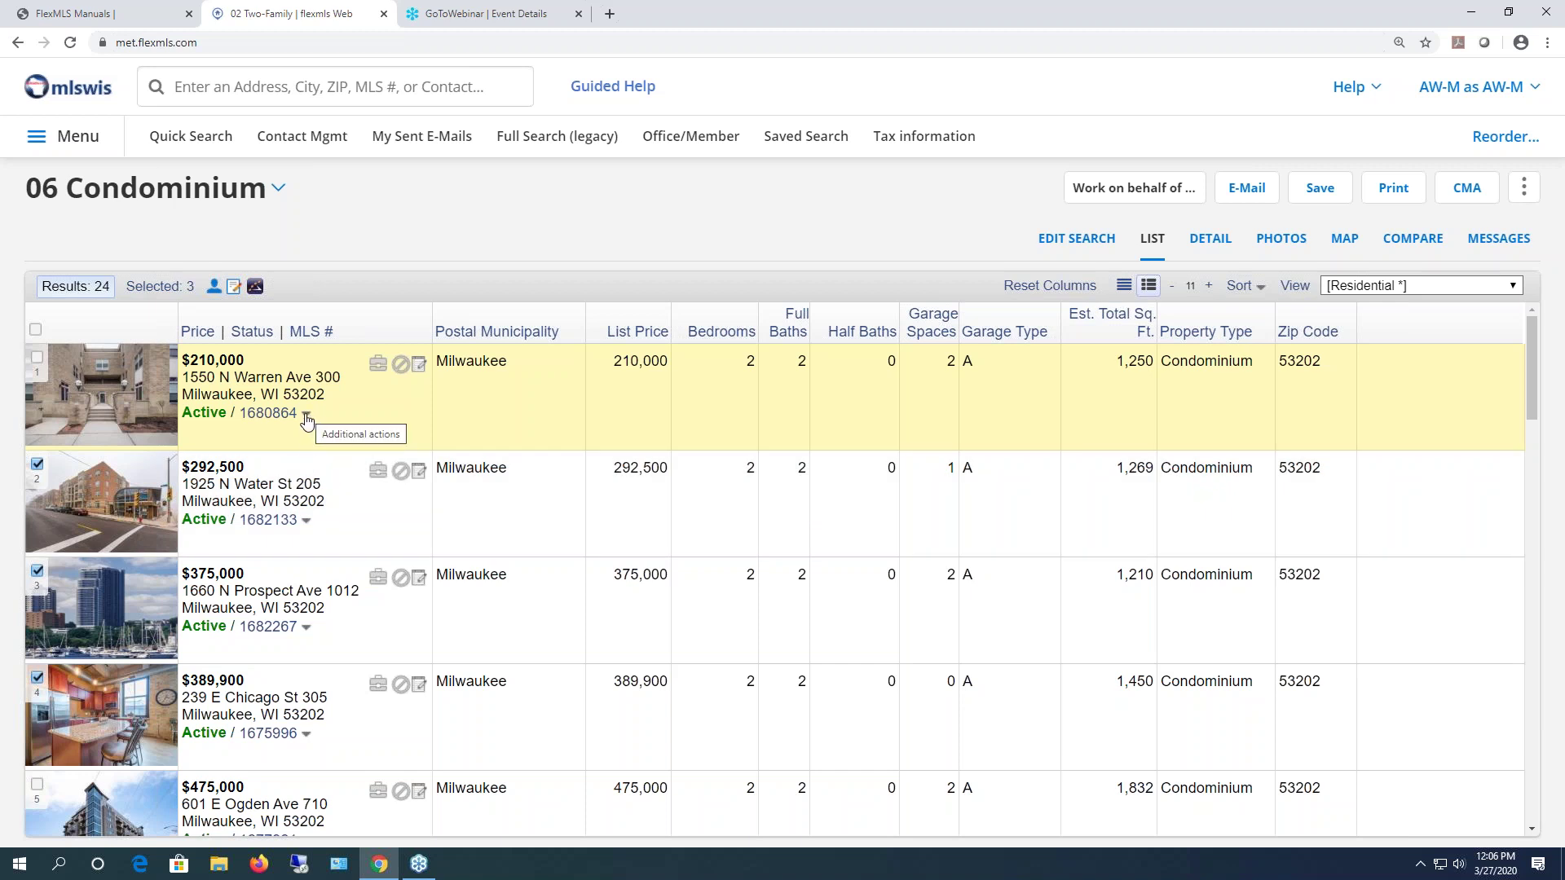
- Match contacts to the $210,000 condo, find none, and reopen its actions menu
click(306, 417)
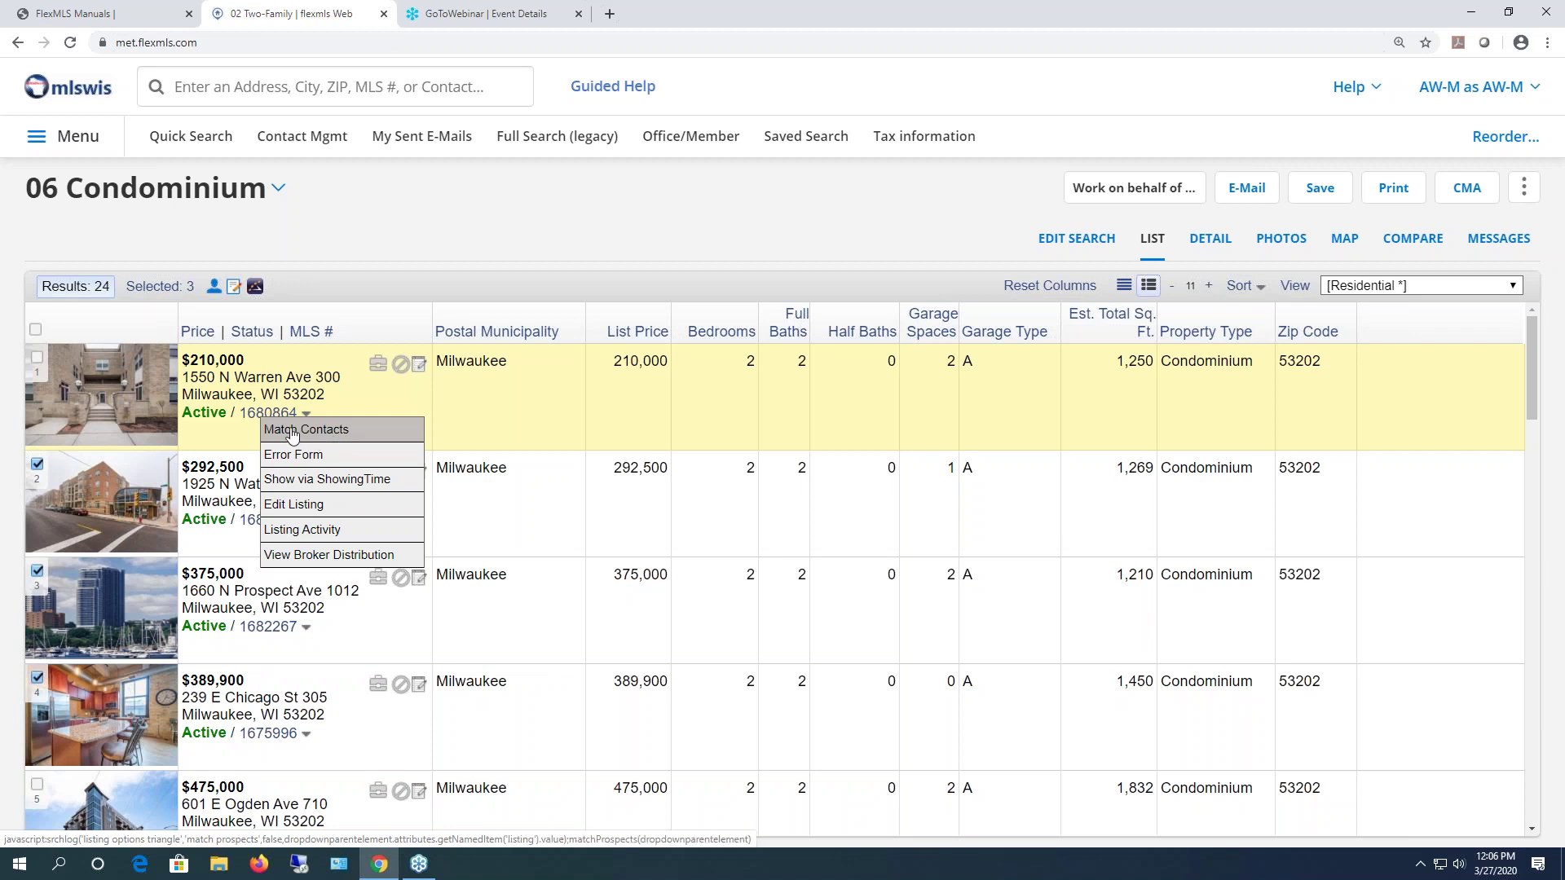
click(293, 432)
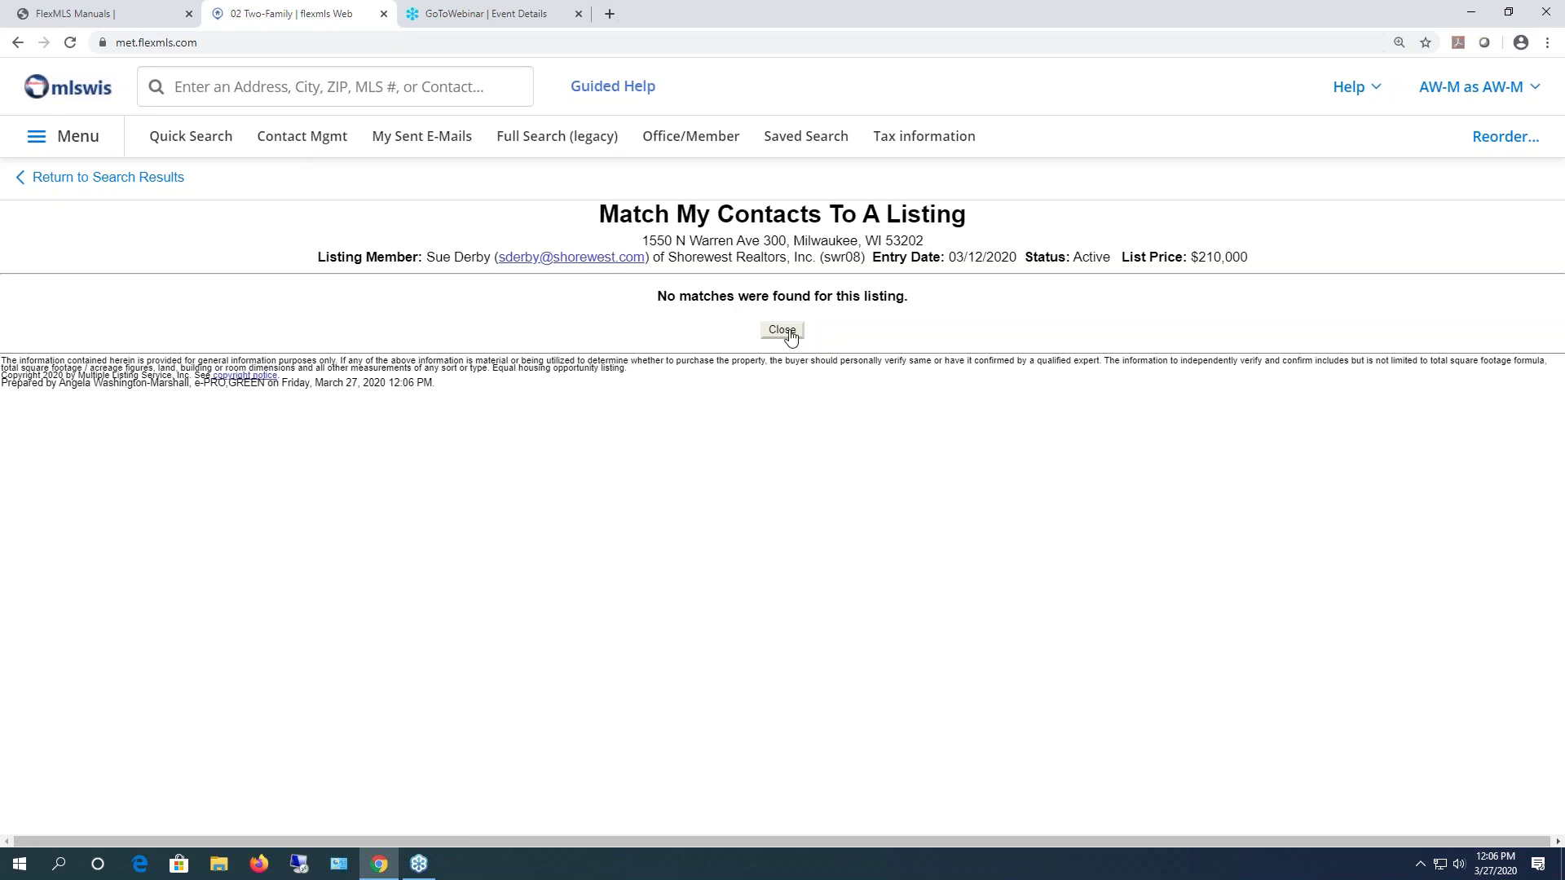
click(129, 179)
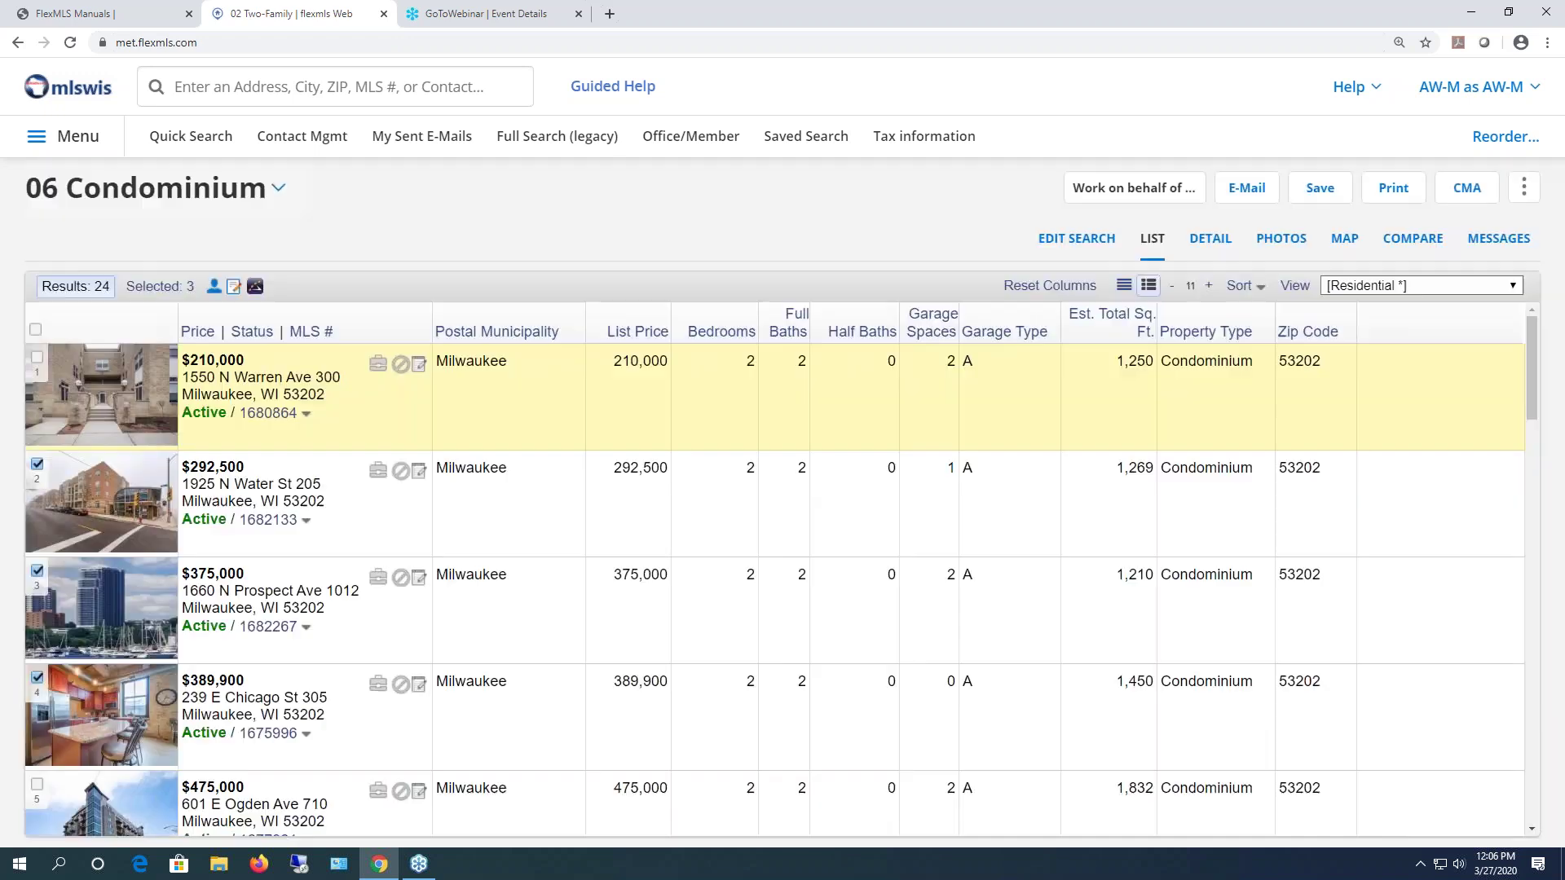
click(306, 417)
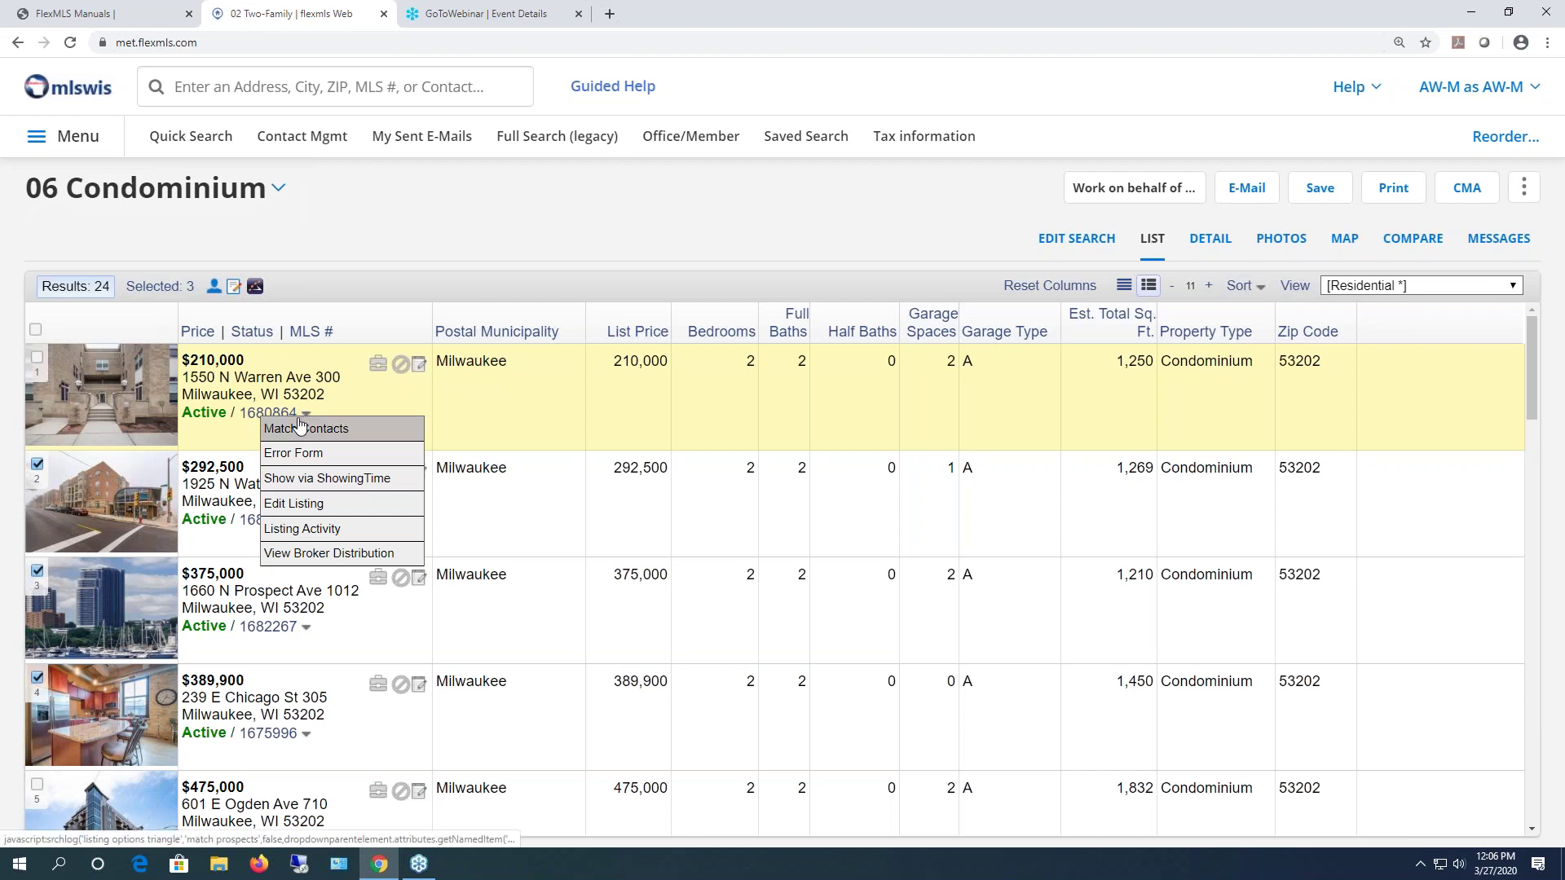
click(304, 479)
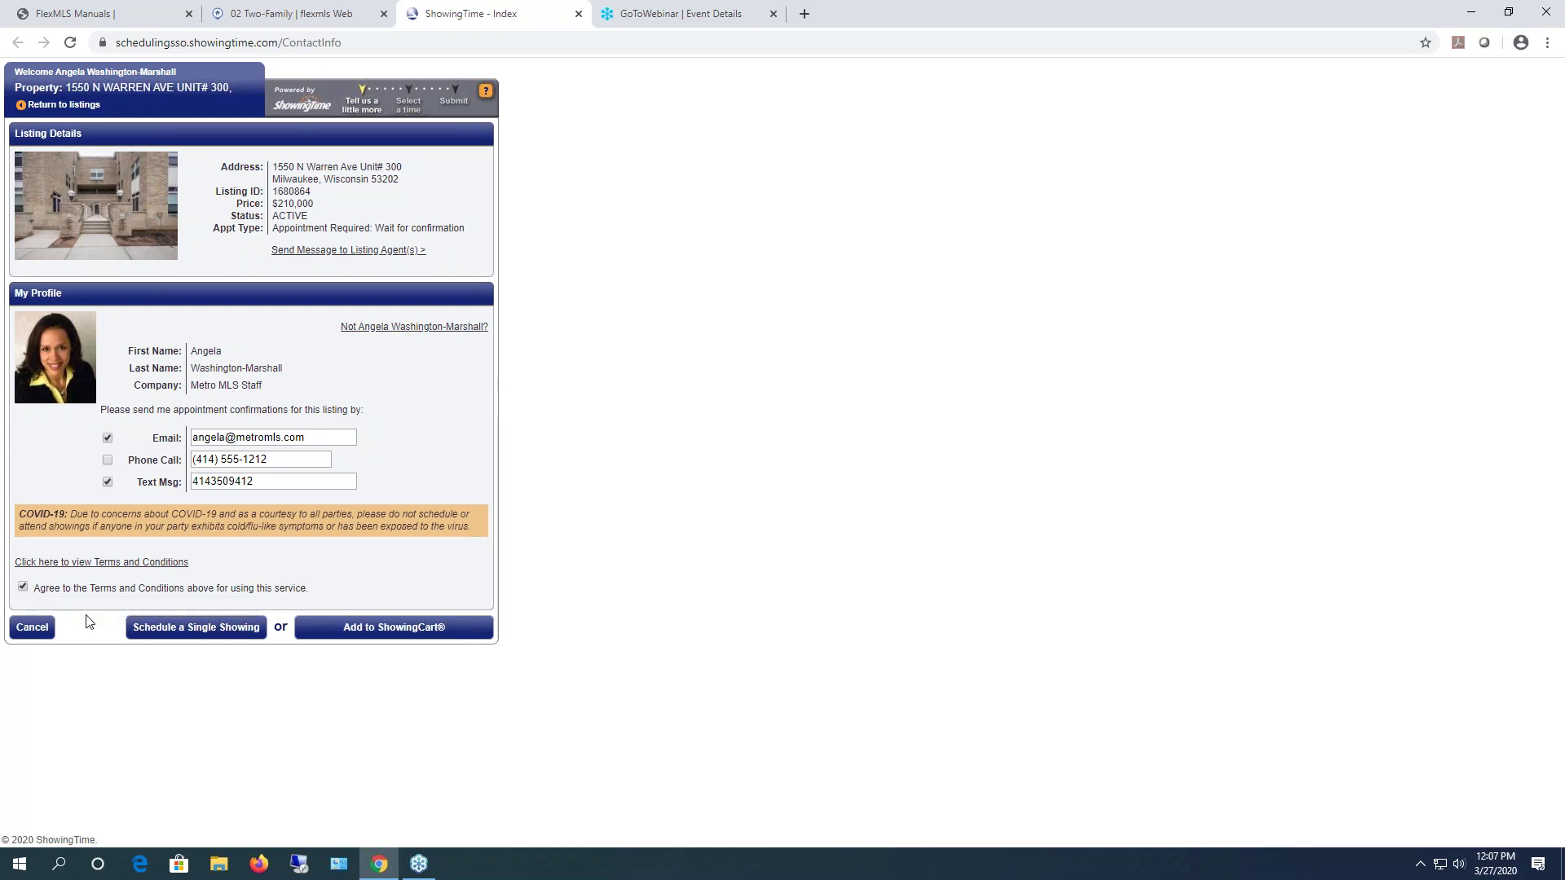
click(236, 634)
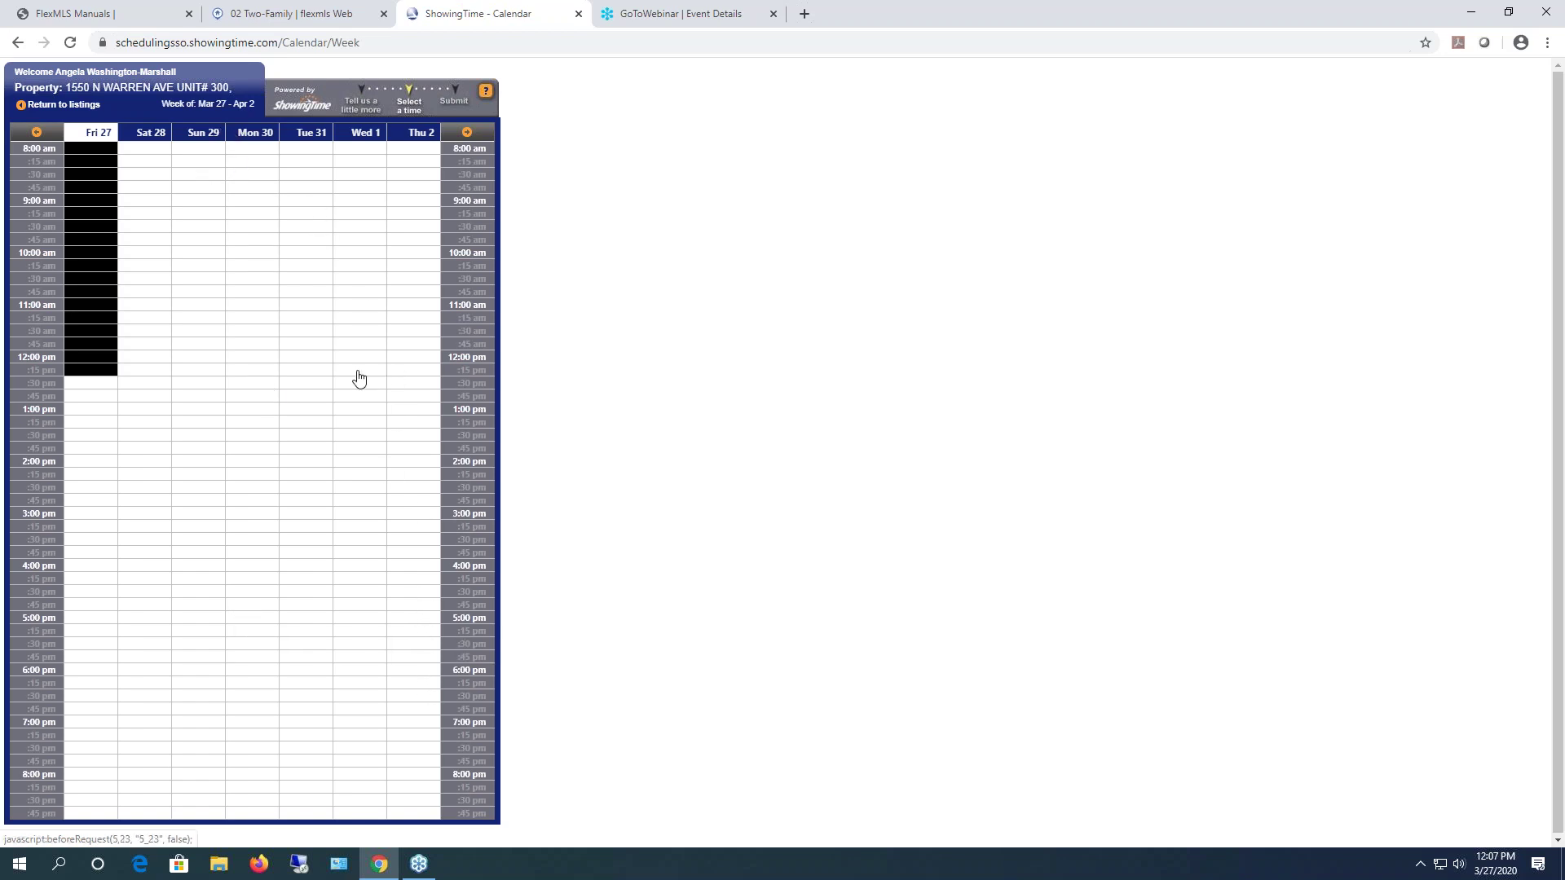
click(187, 276)
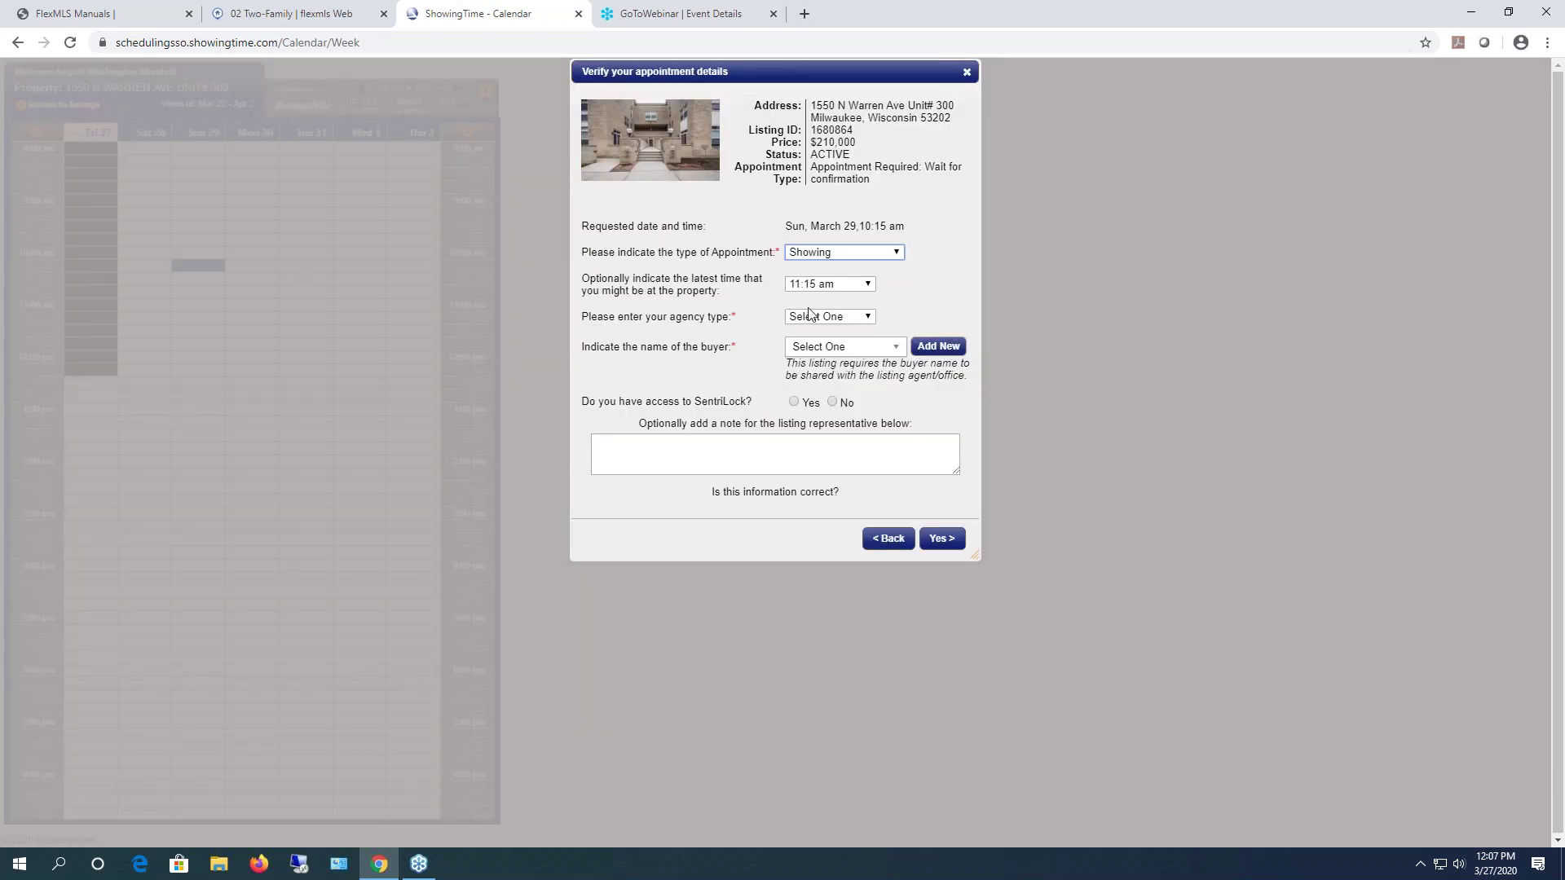
click(862, 320)
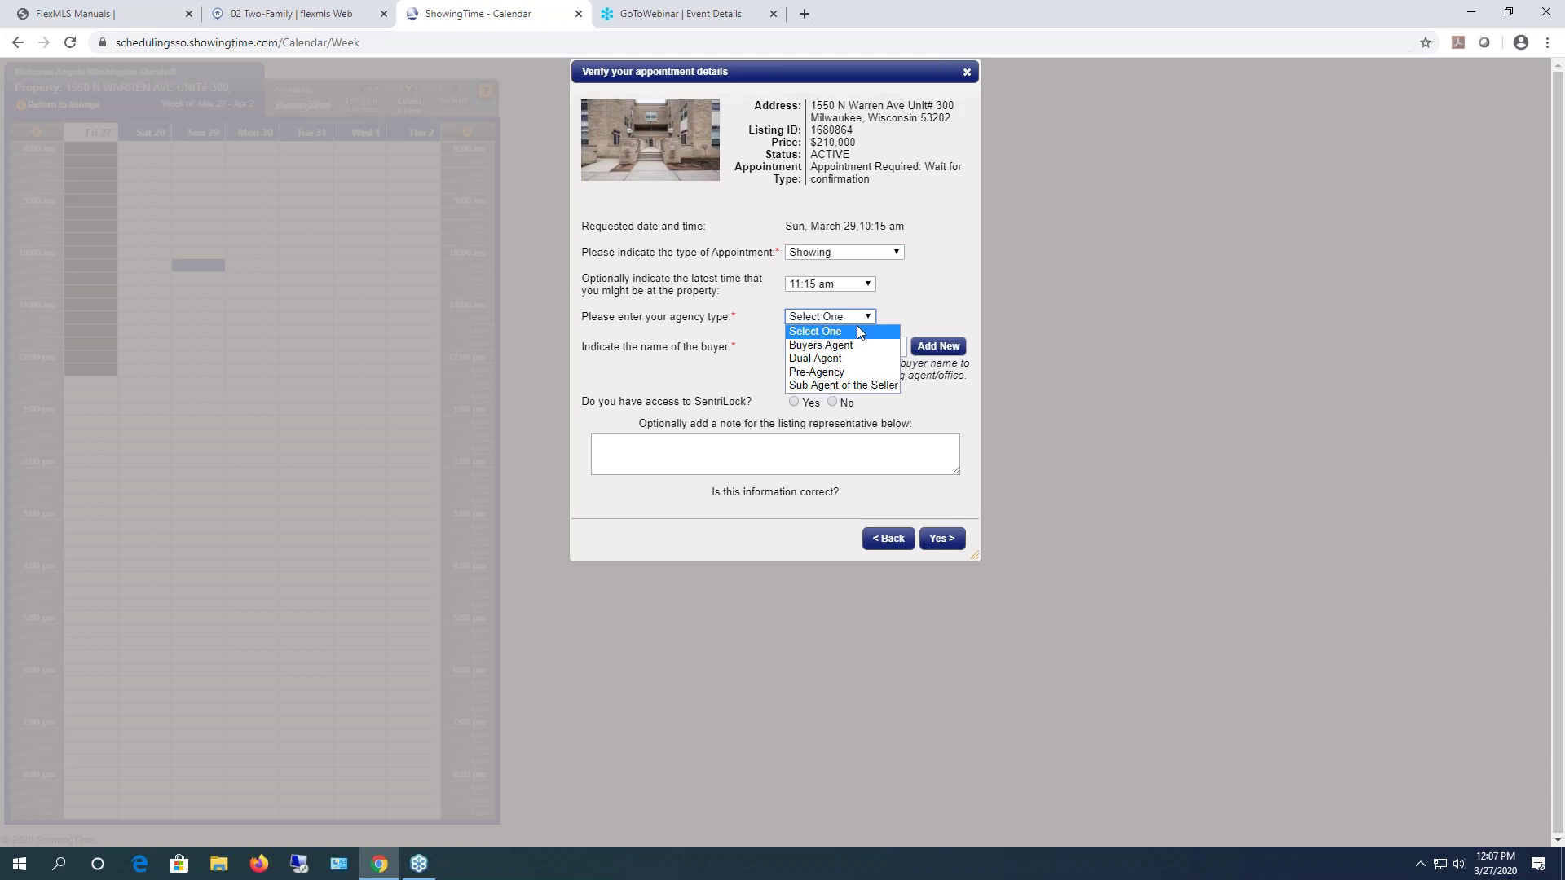
click(858, 326)
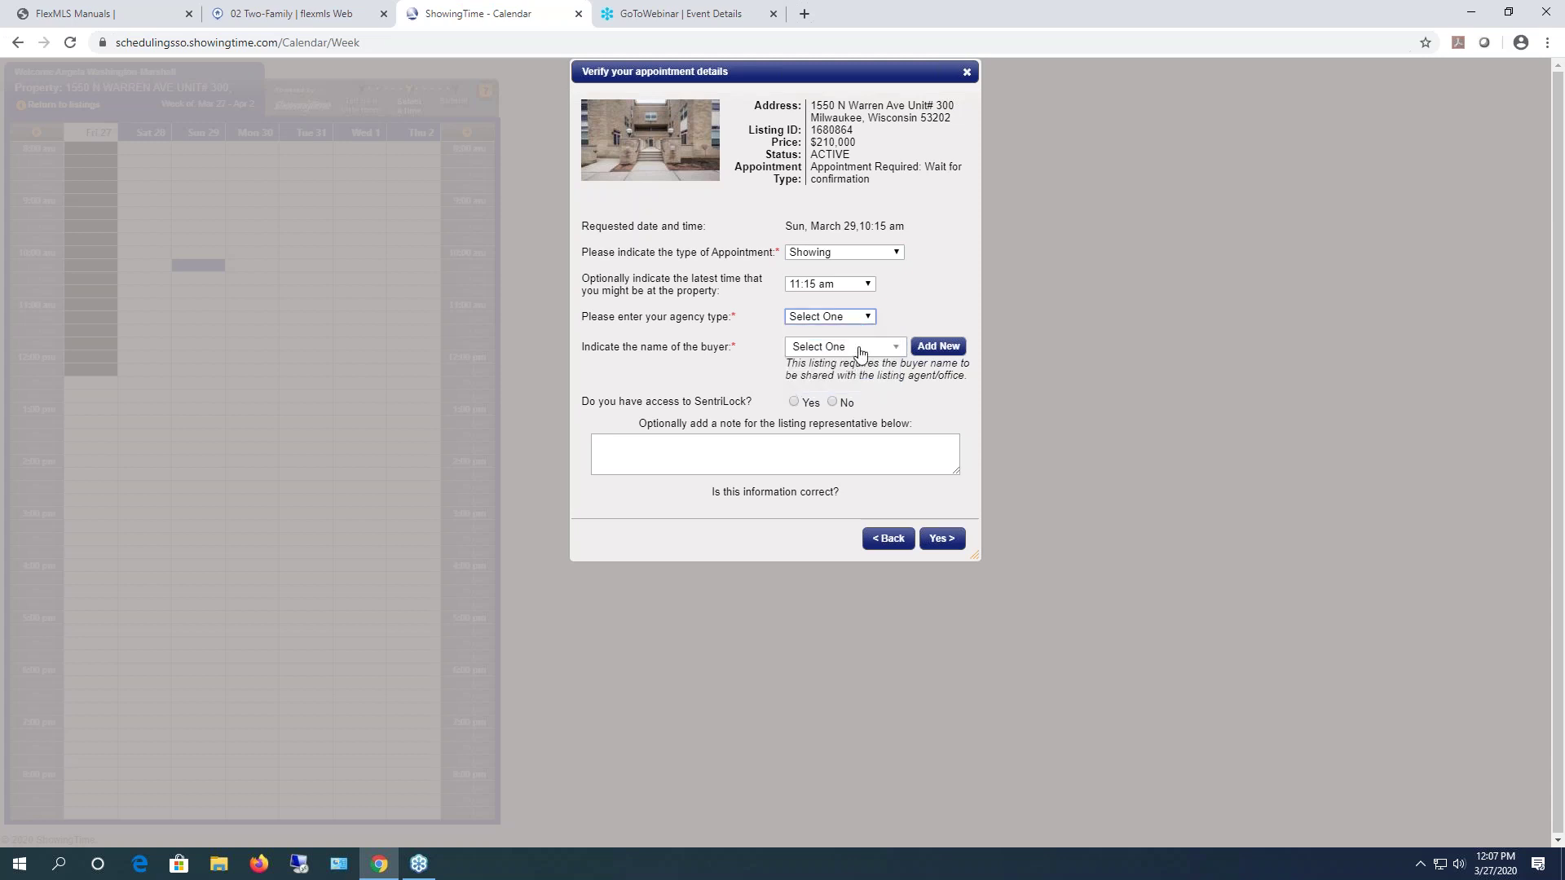
click(861, 350)
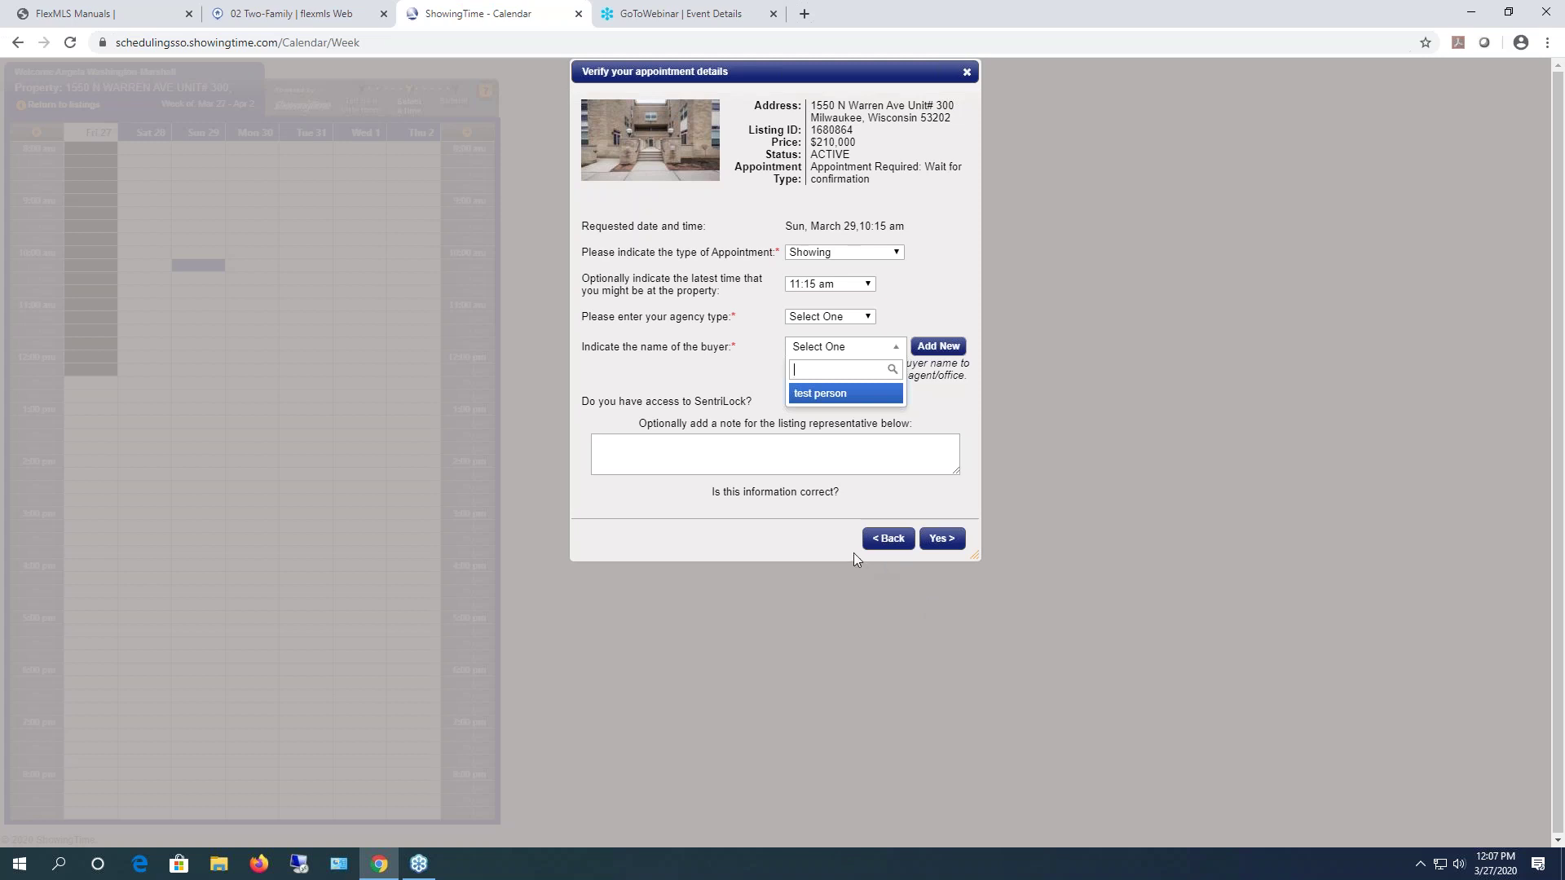
click(579, 14)
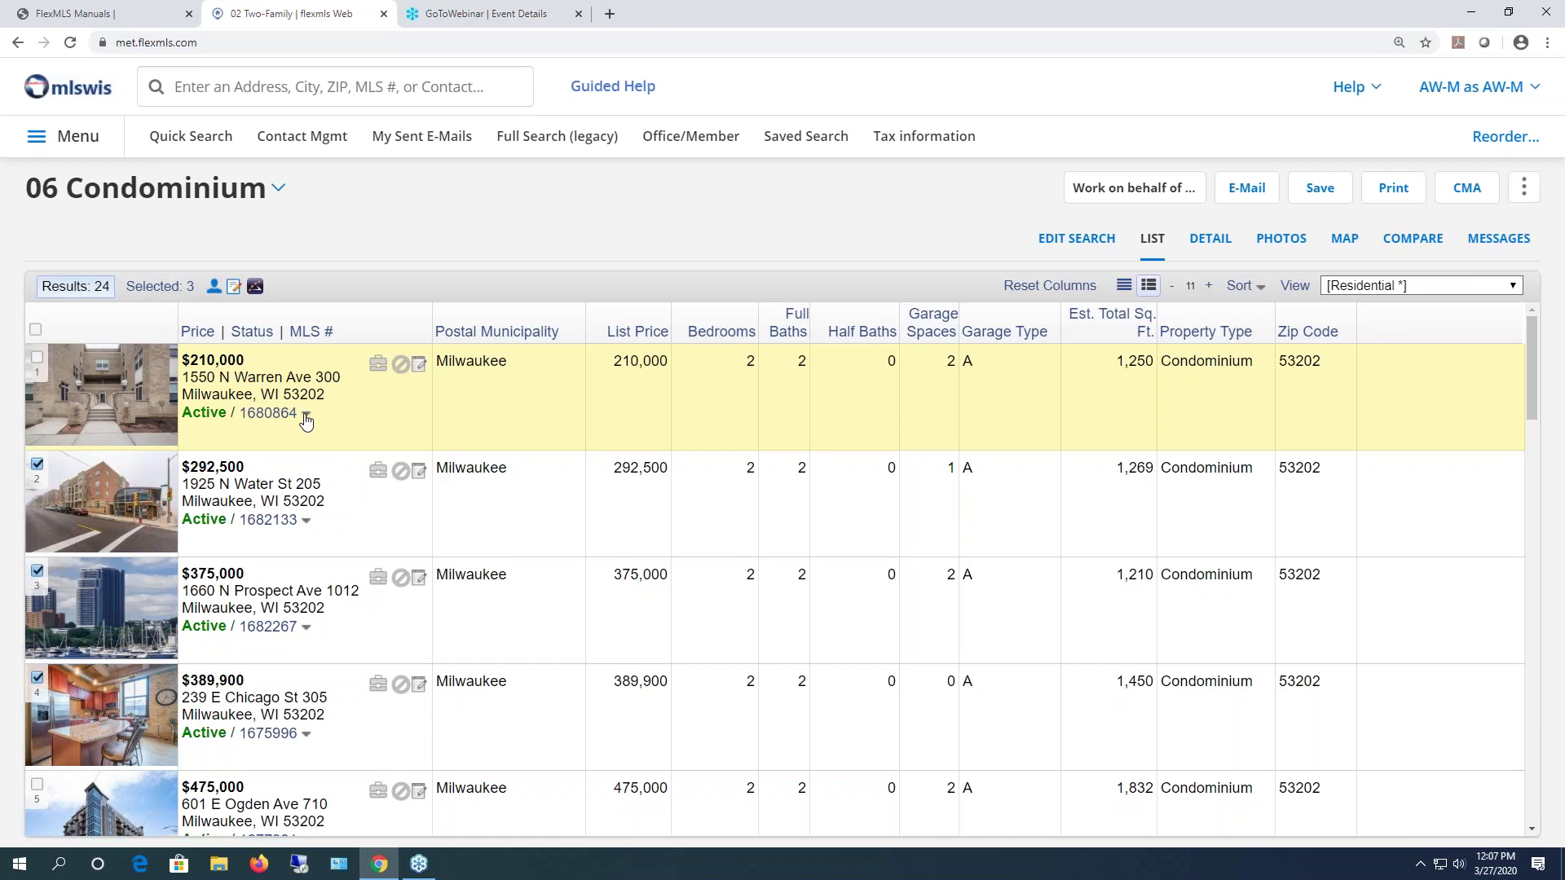
- Switch the results list to the Condominium column view
click(306, 418)
click(1405, 290)
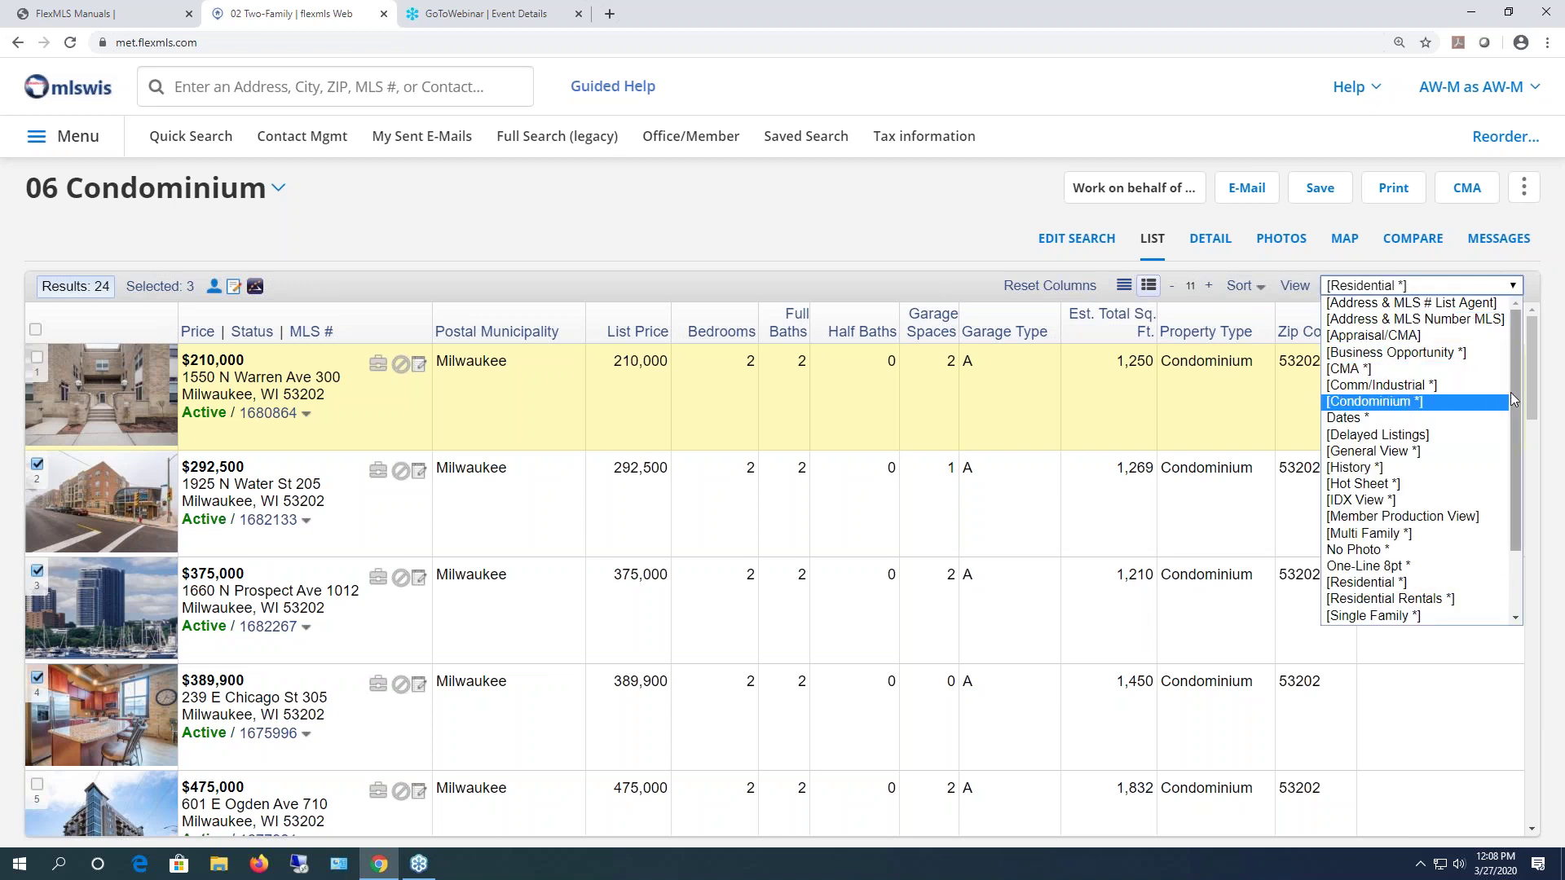
drag(1509, 390, 1487, 364)
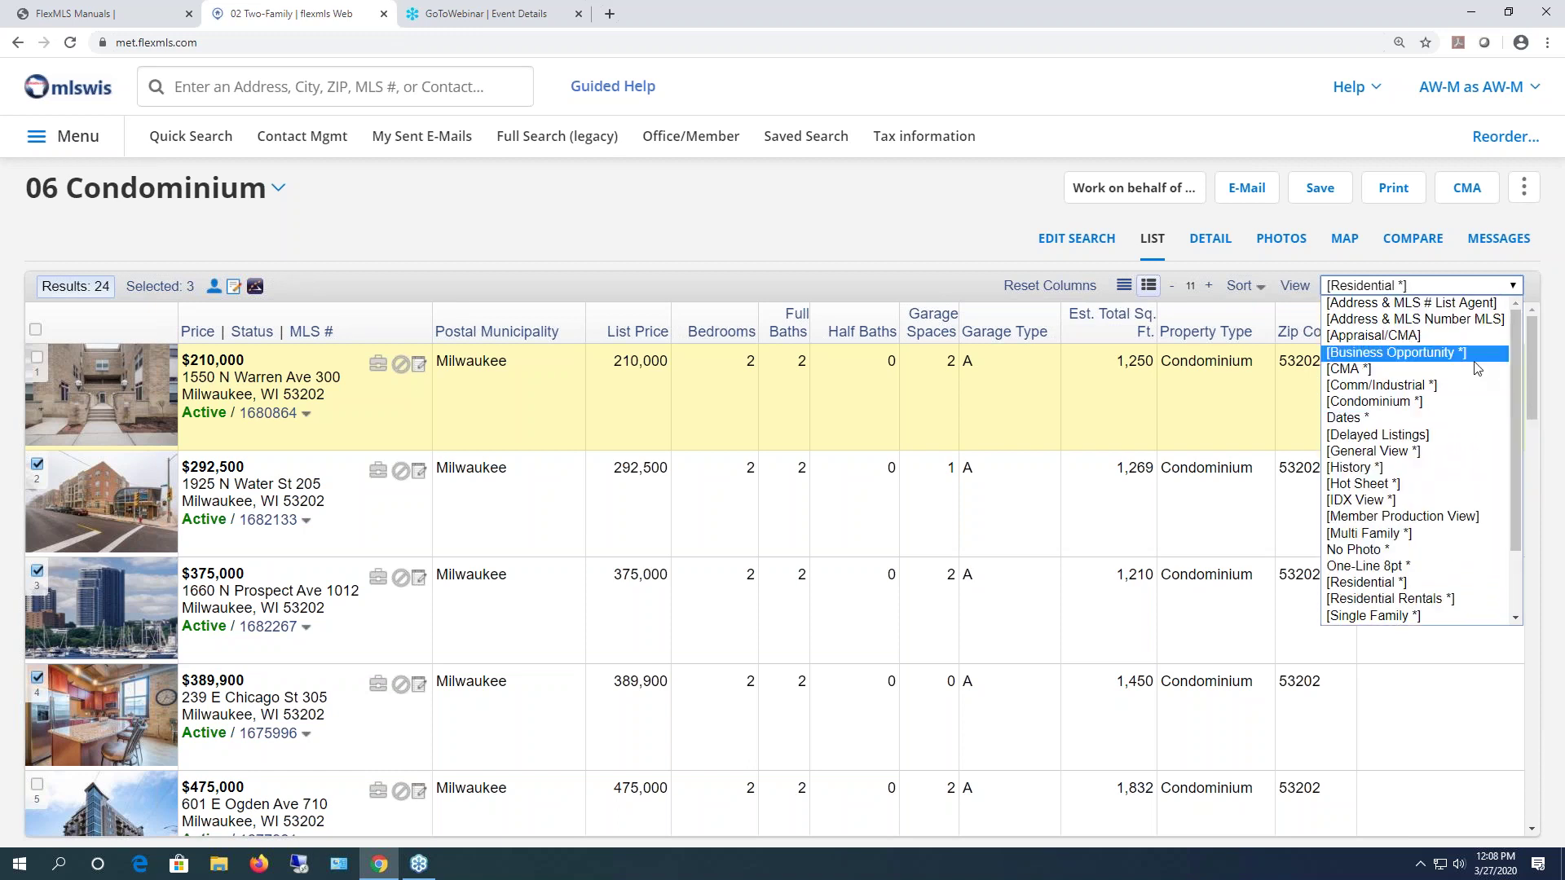
click(1383, 402)
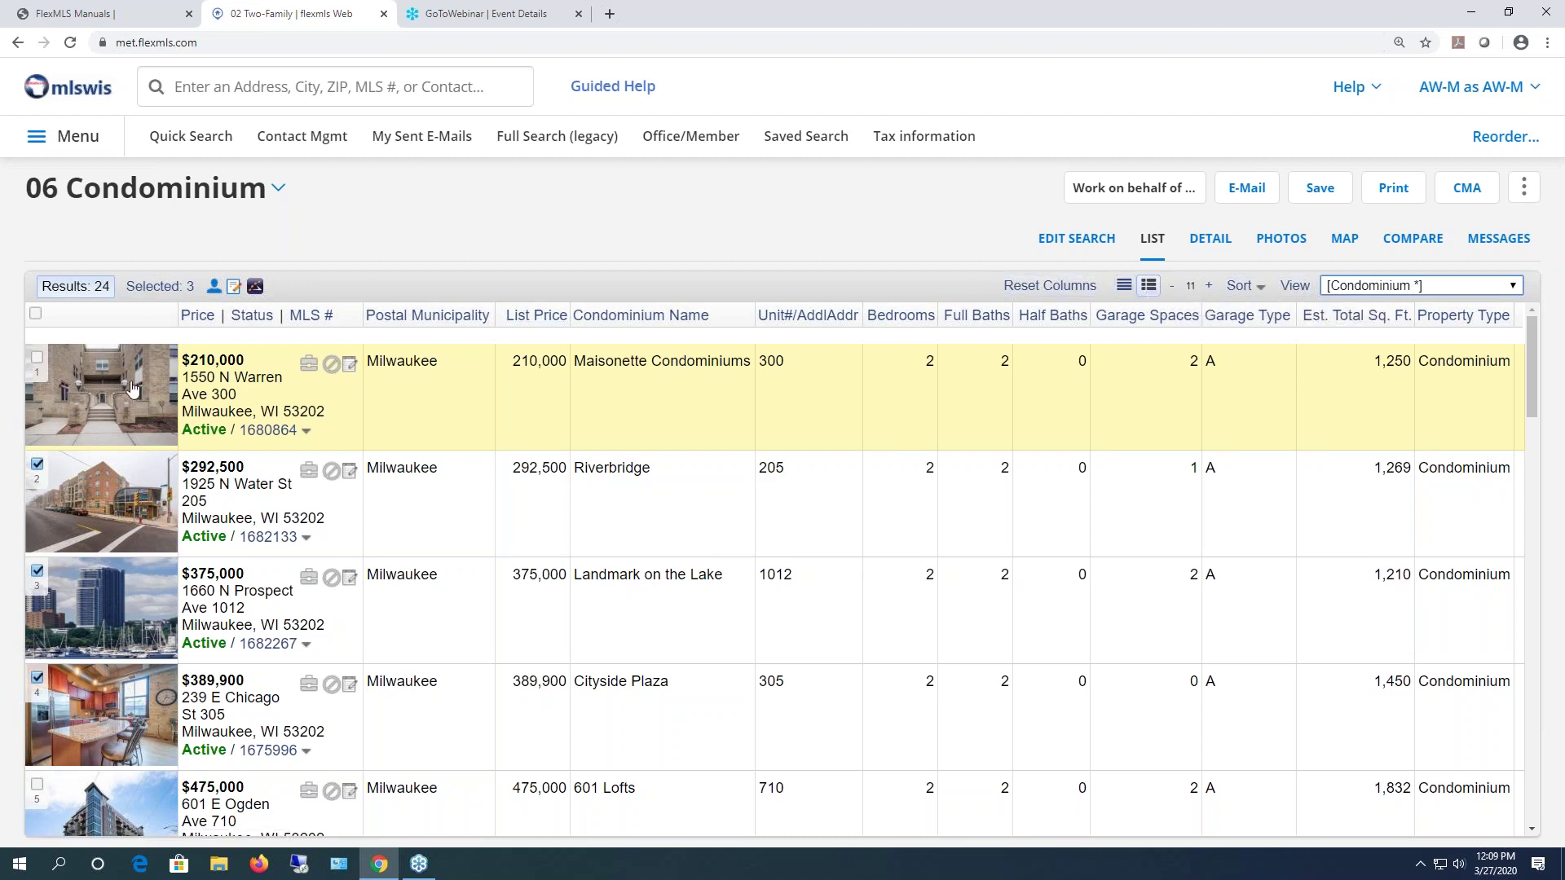
- Narrow the Sq. Ft. and Condominium Name columns, reset widths, and open the Detail report
click(1124, 287)
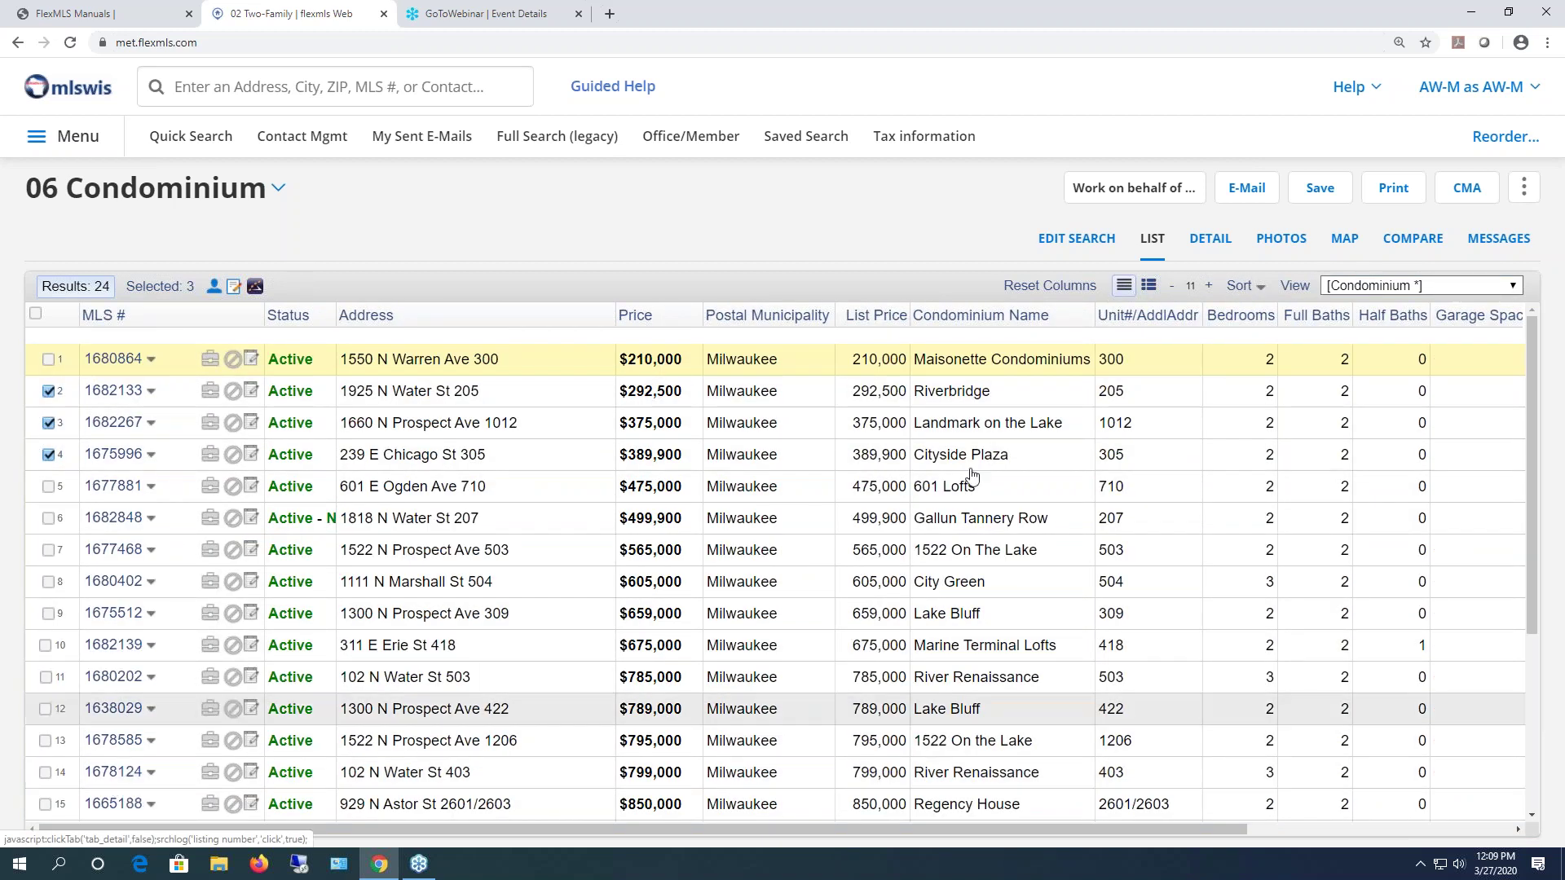
click(1149, 285)
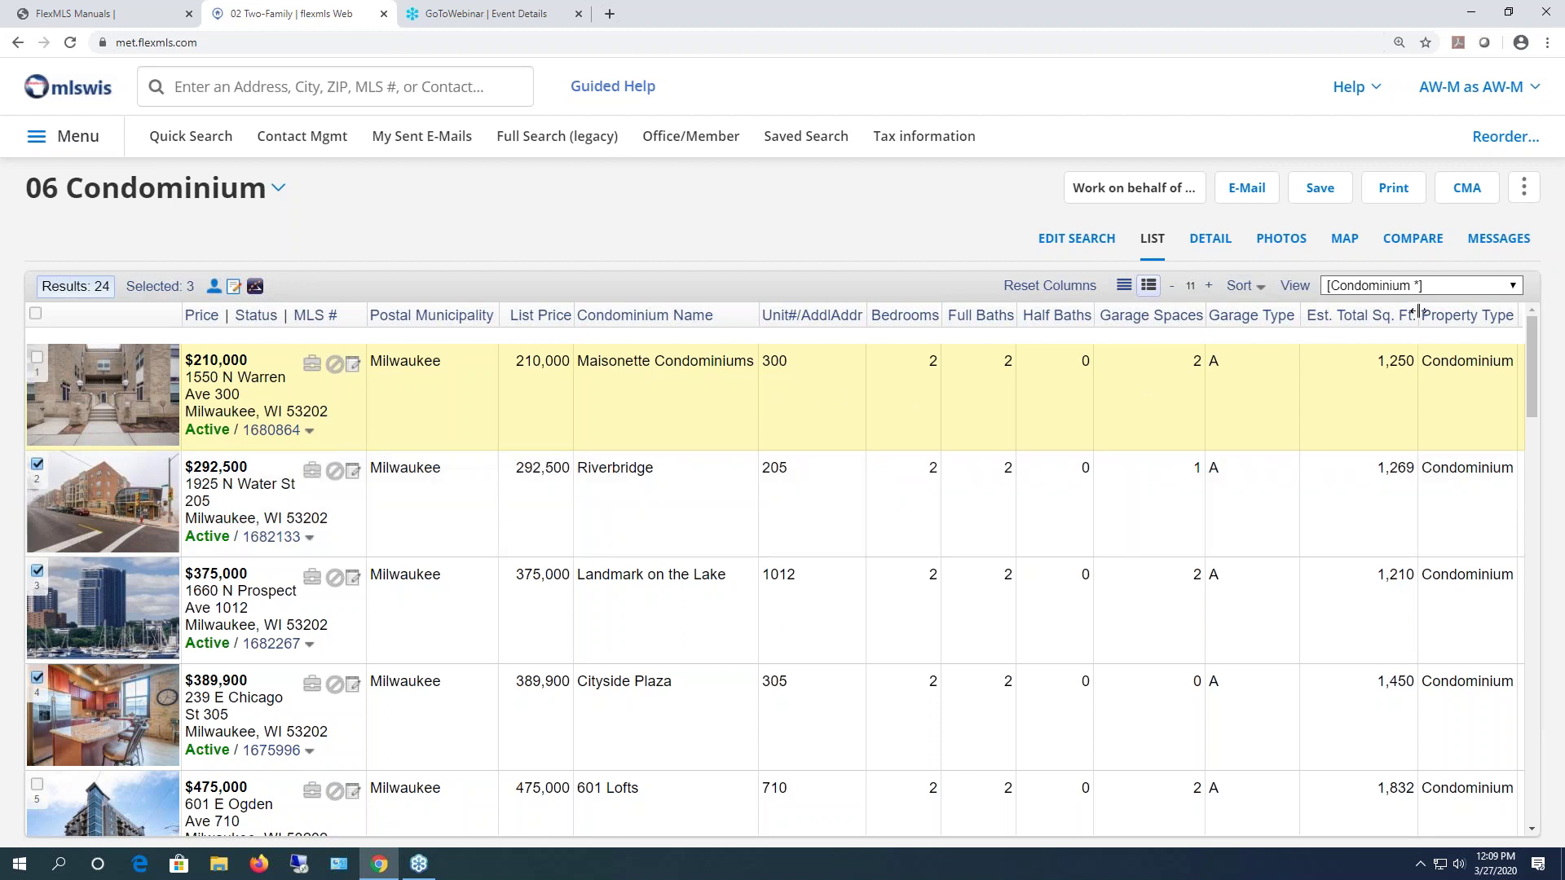
drag(1416, 310, 1390, 315)
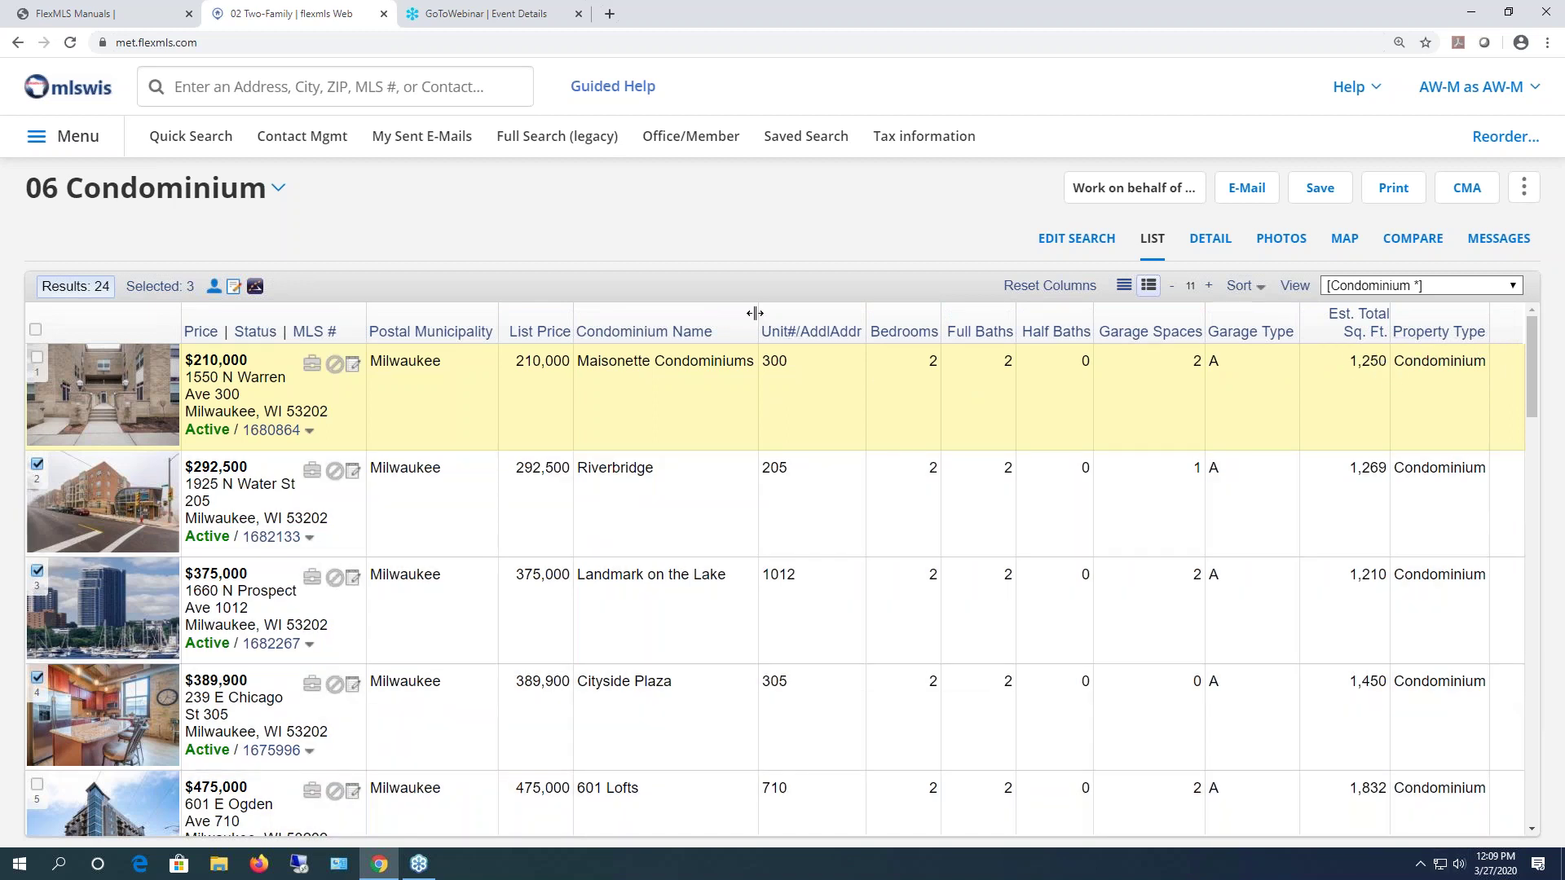
drag(755, 313, 740, 314)
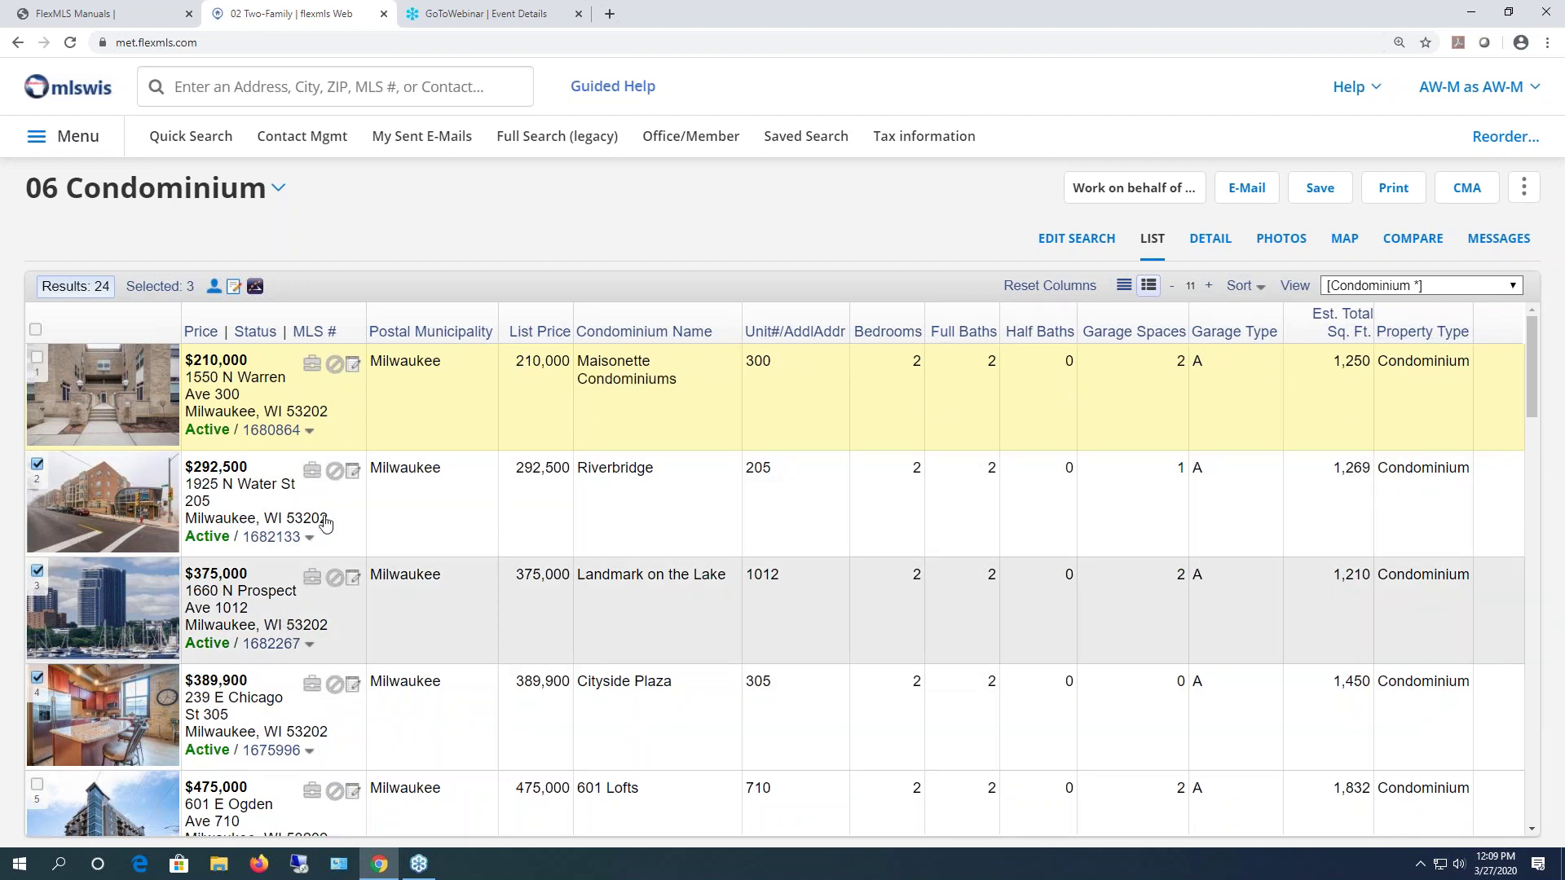
click(1050, 286)
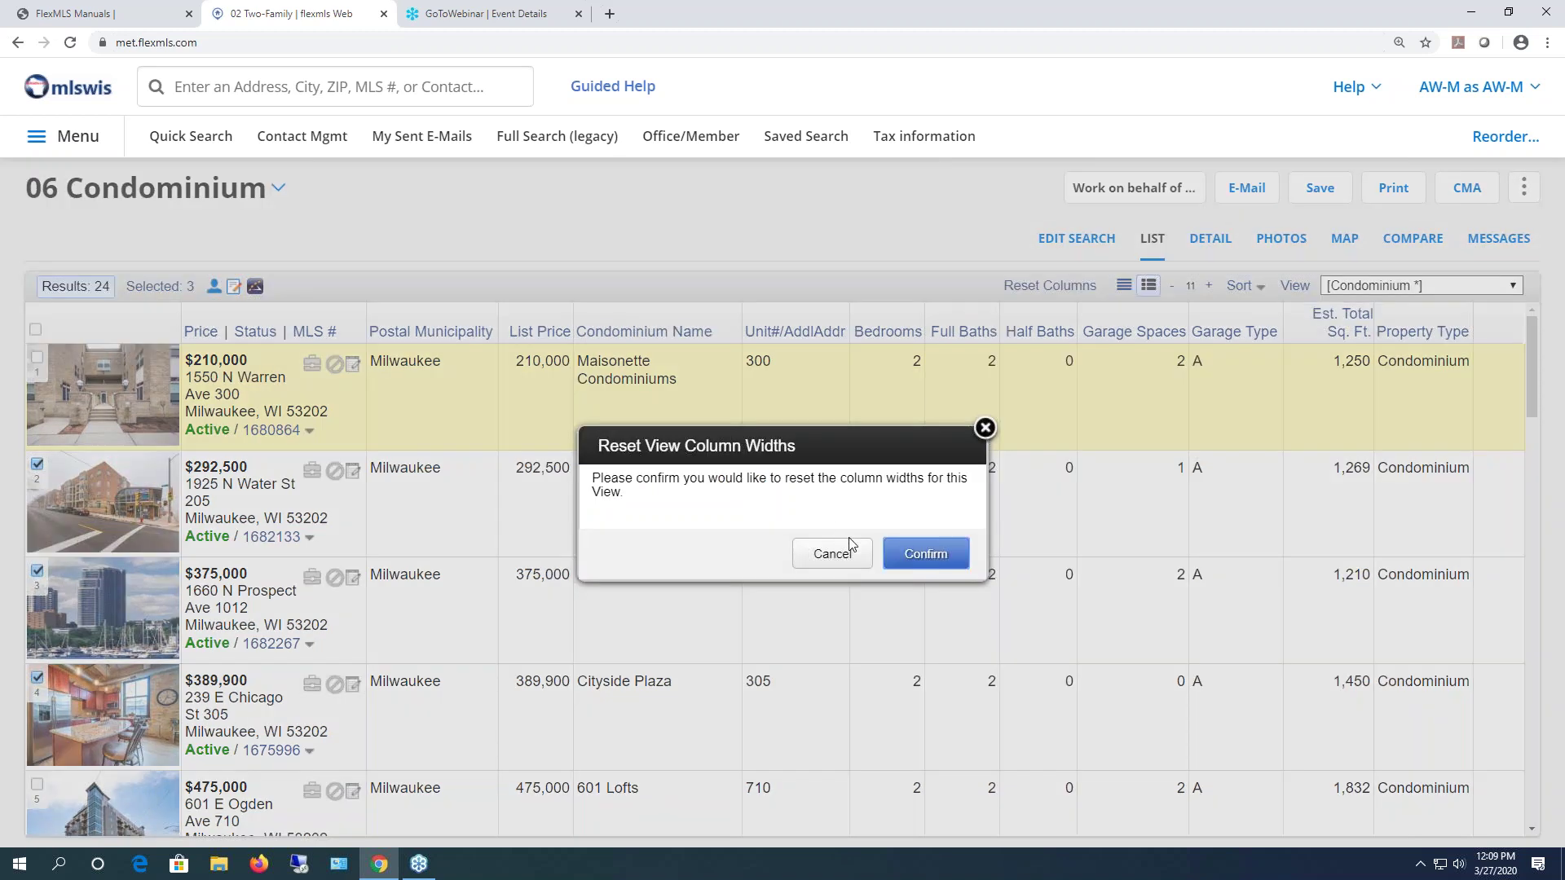
click(925, 554)
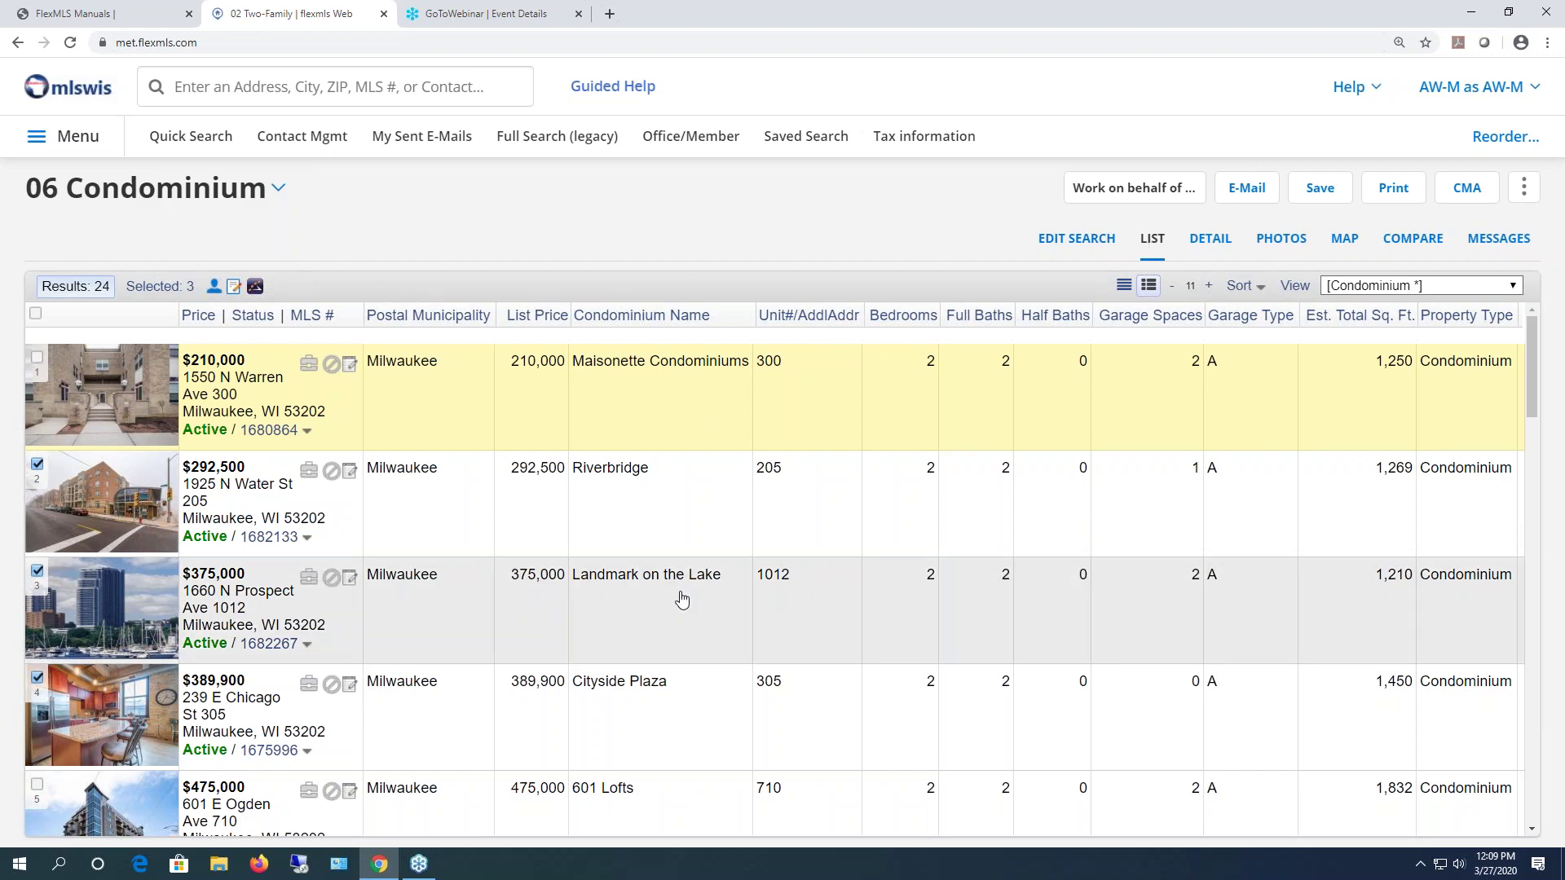
click(1210, 238)
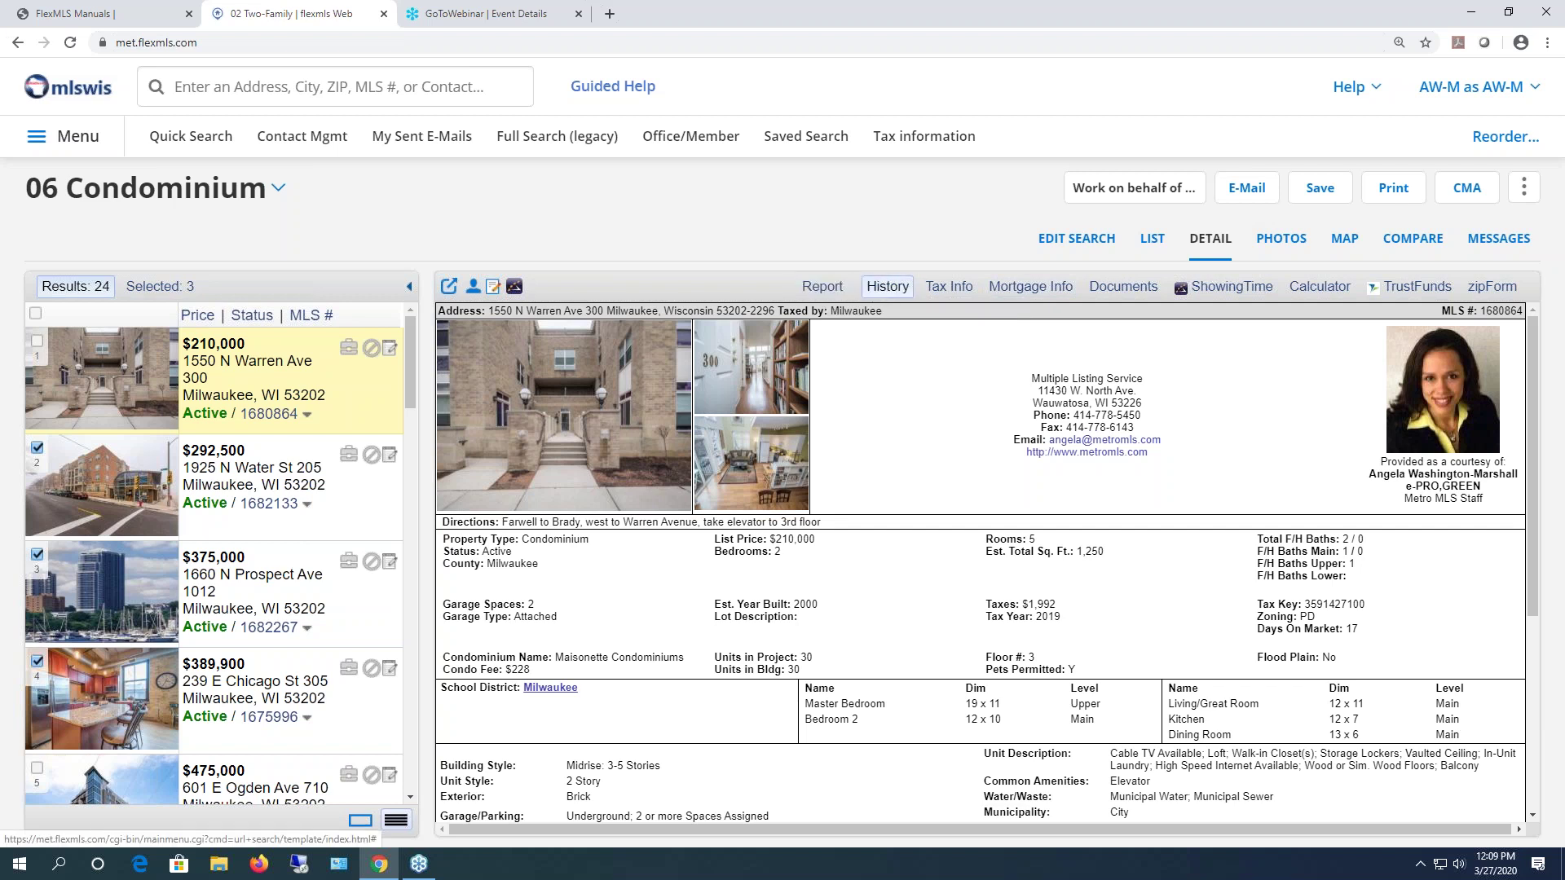
click(886, 286)
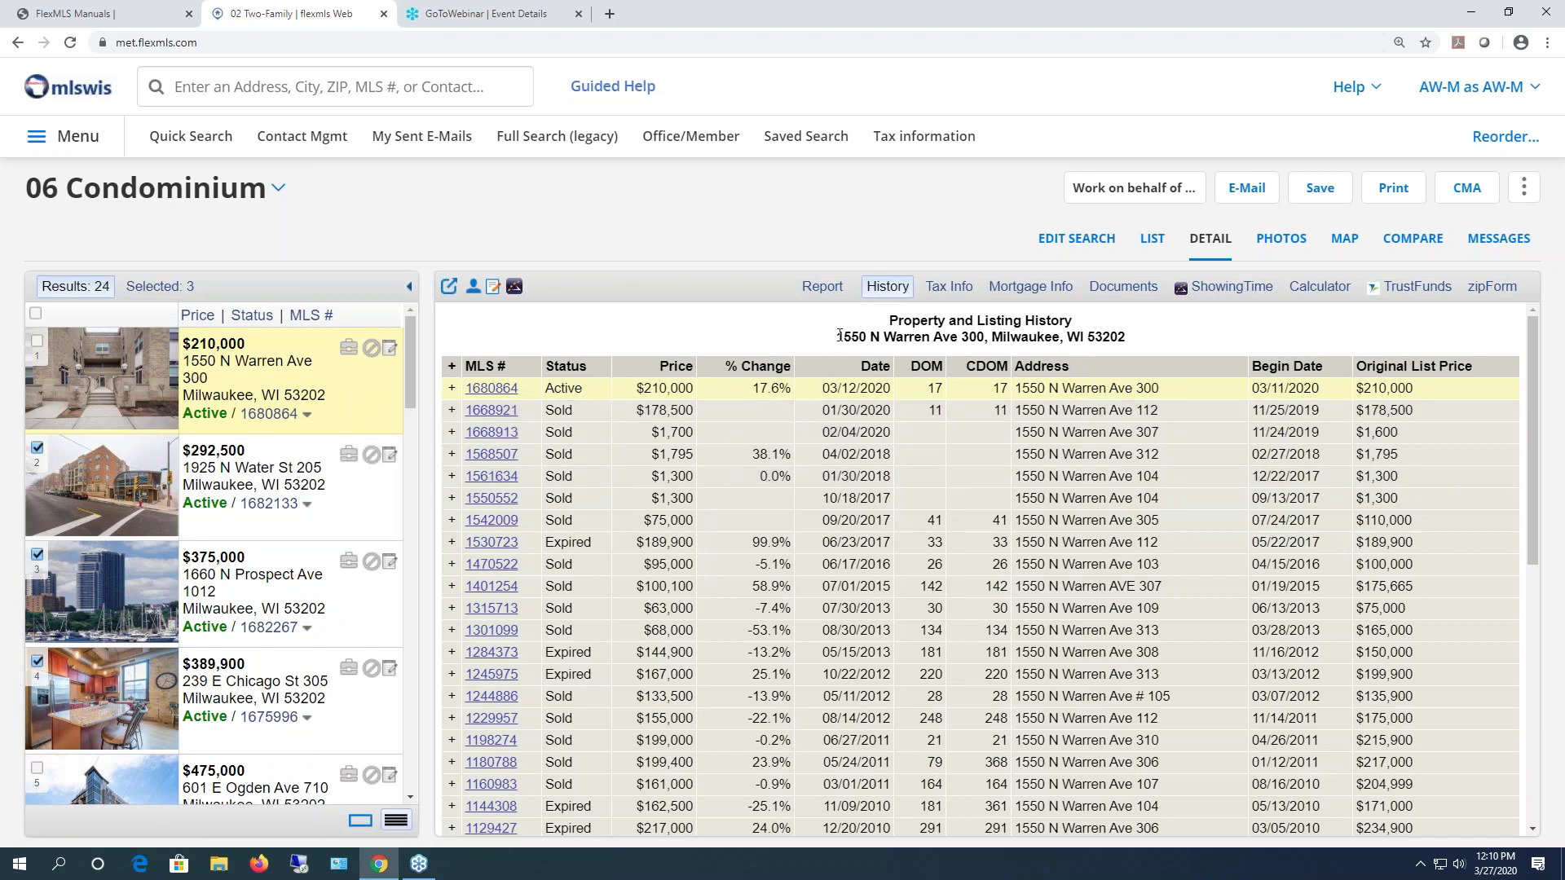
drag(846, 335, 970, 338)
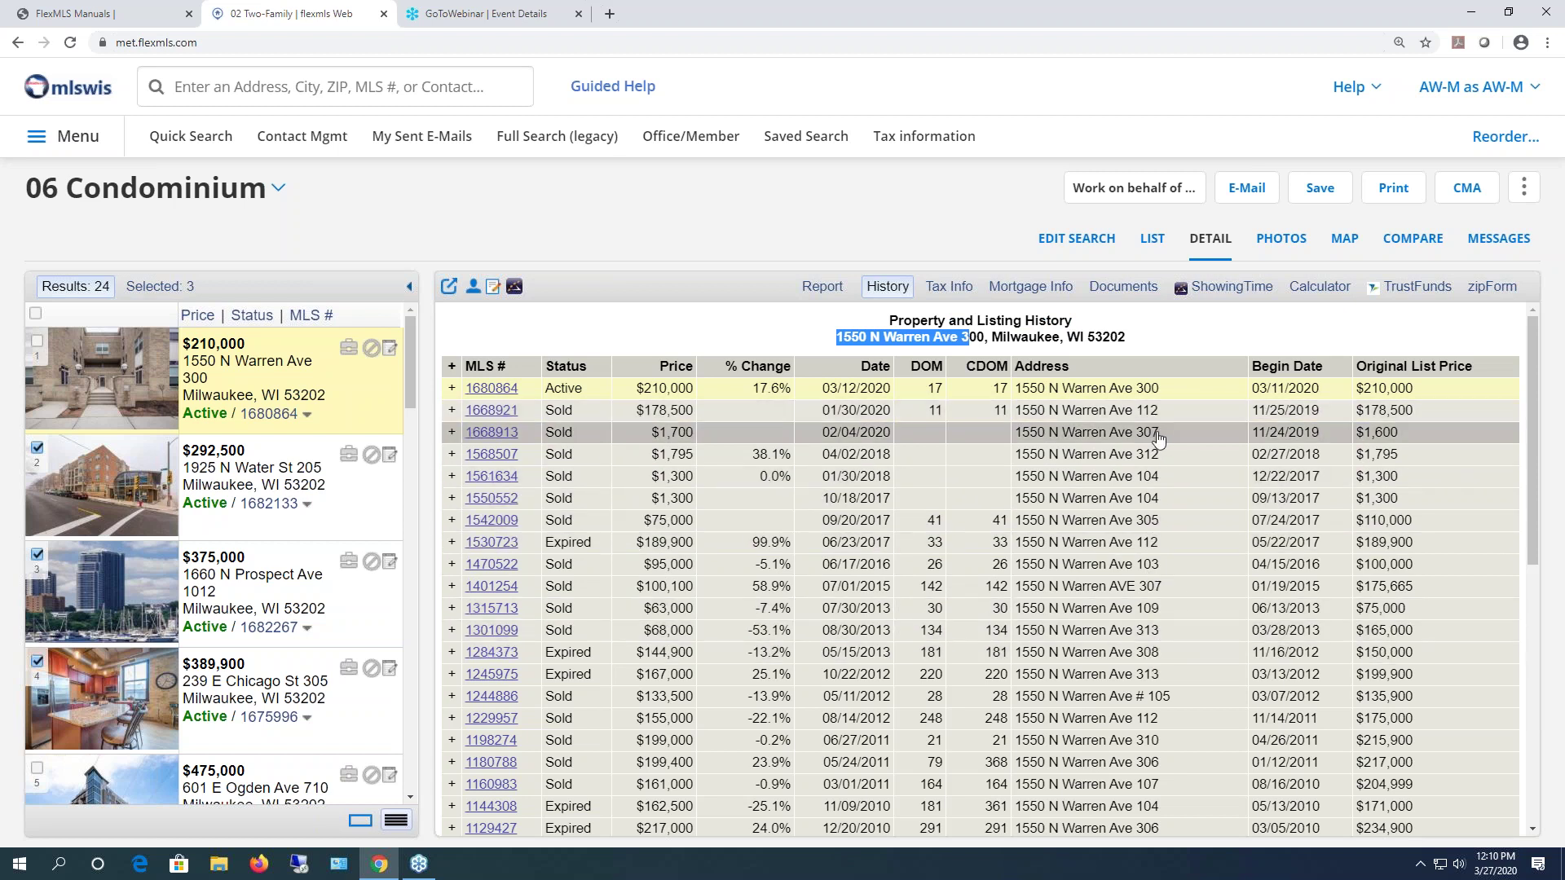
scroll(1161, 448, down, 3)
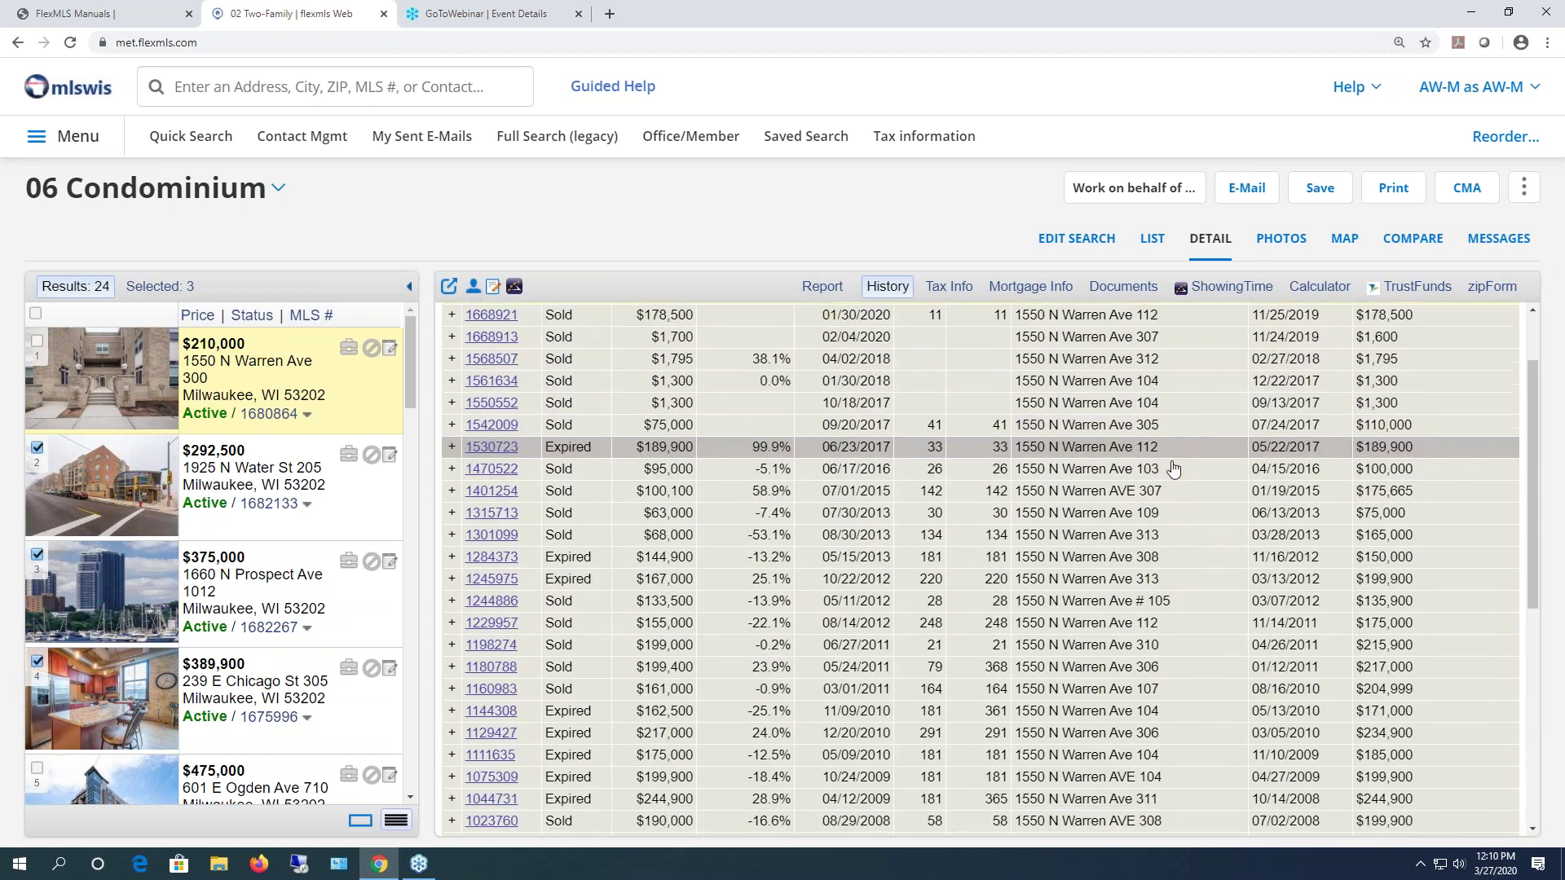
scroll(1173, 470, down, 5)
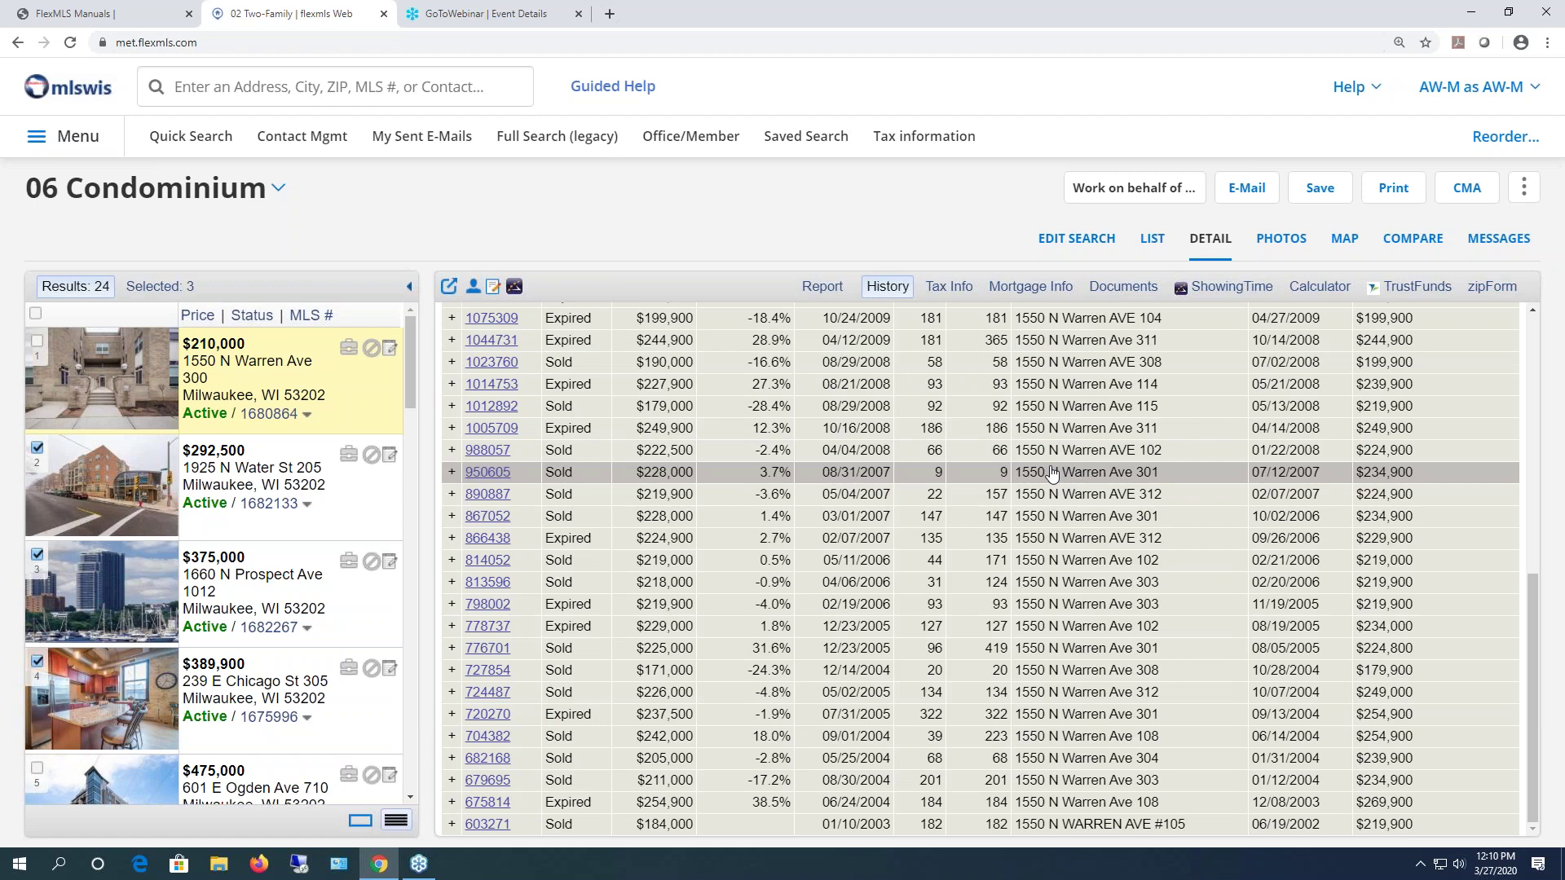
scroll(1051, 472, up, 10)
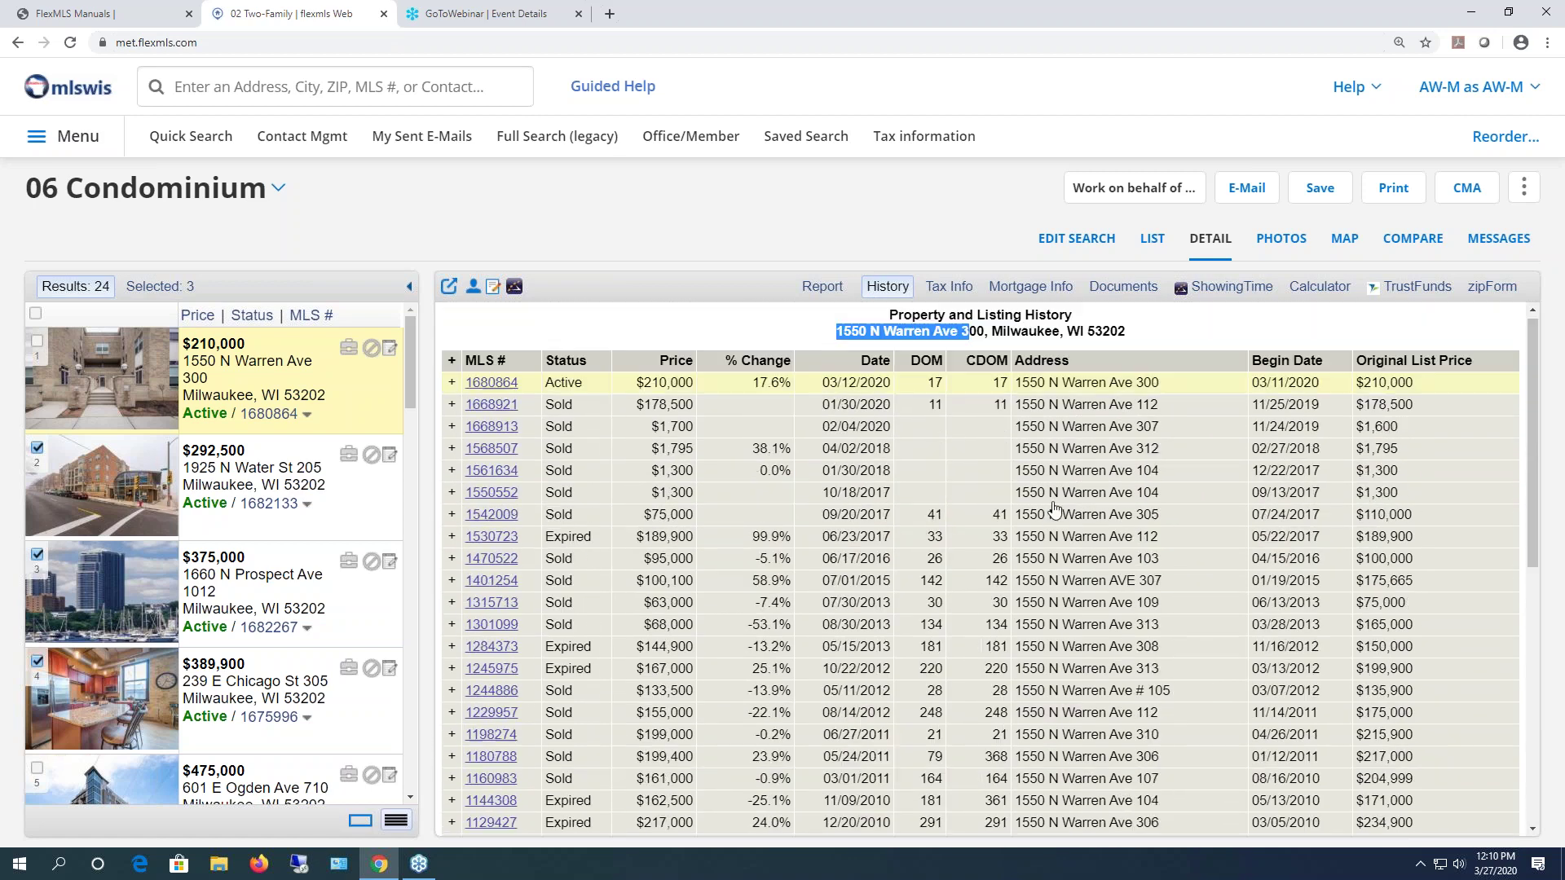
- Expand and review listing 1680864's change log, then move to Tax Info
click(453, 390)
scroll(748, 499, down, 8)
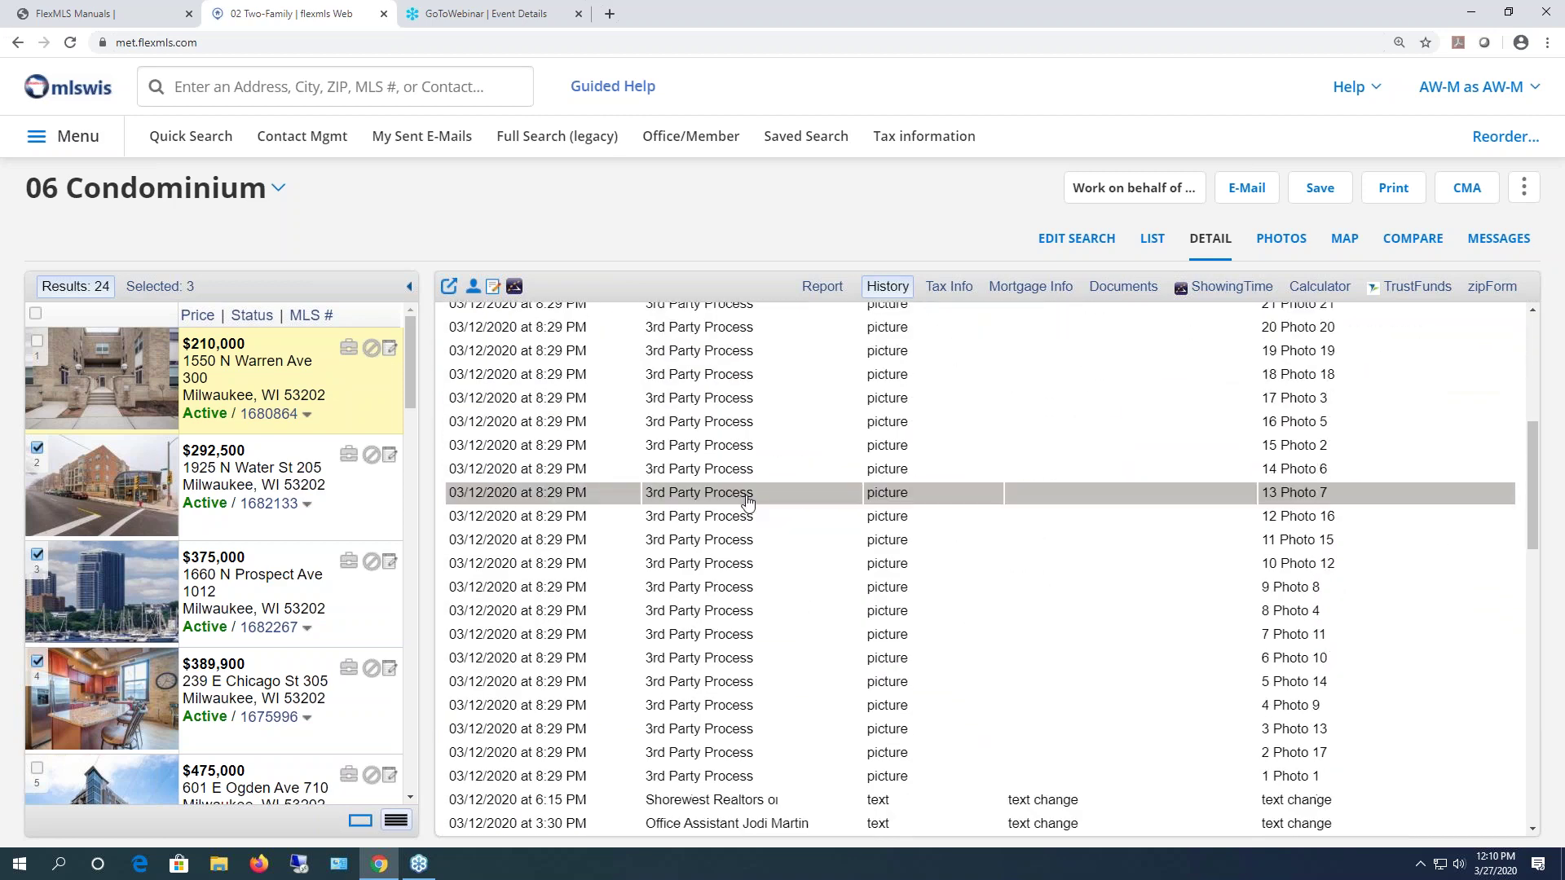
scroll(749, 499, down, 3)
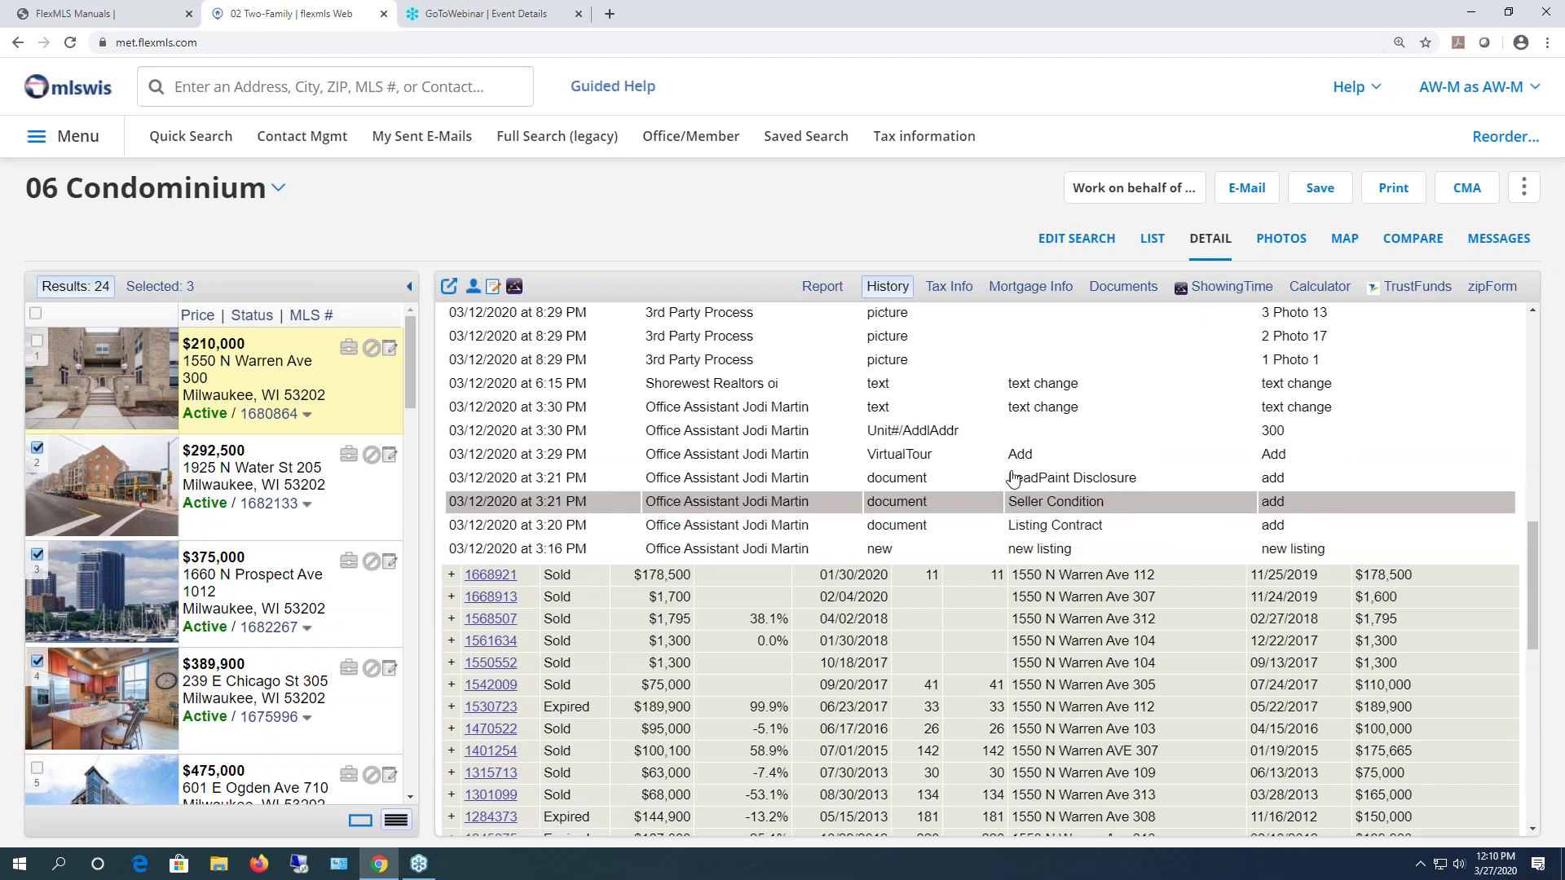
scroll(1011, 479, up, 1)
scroll(925, 503, up, 5)
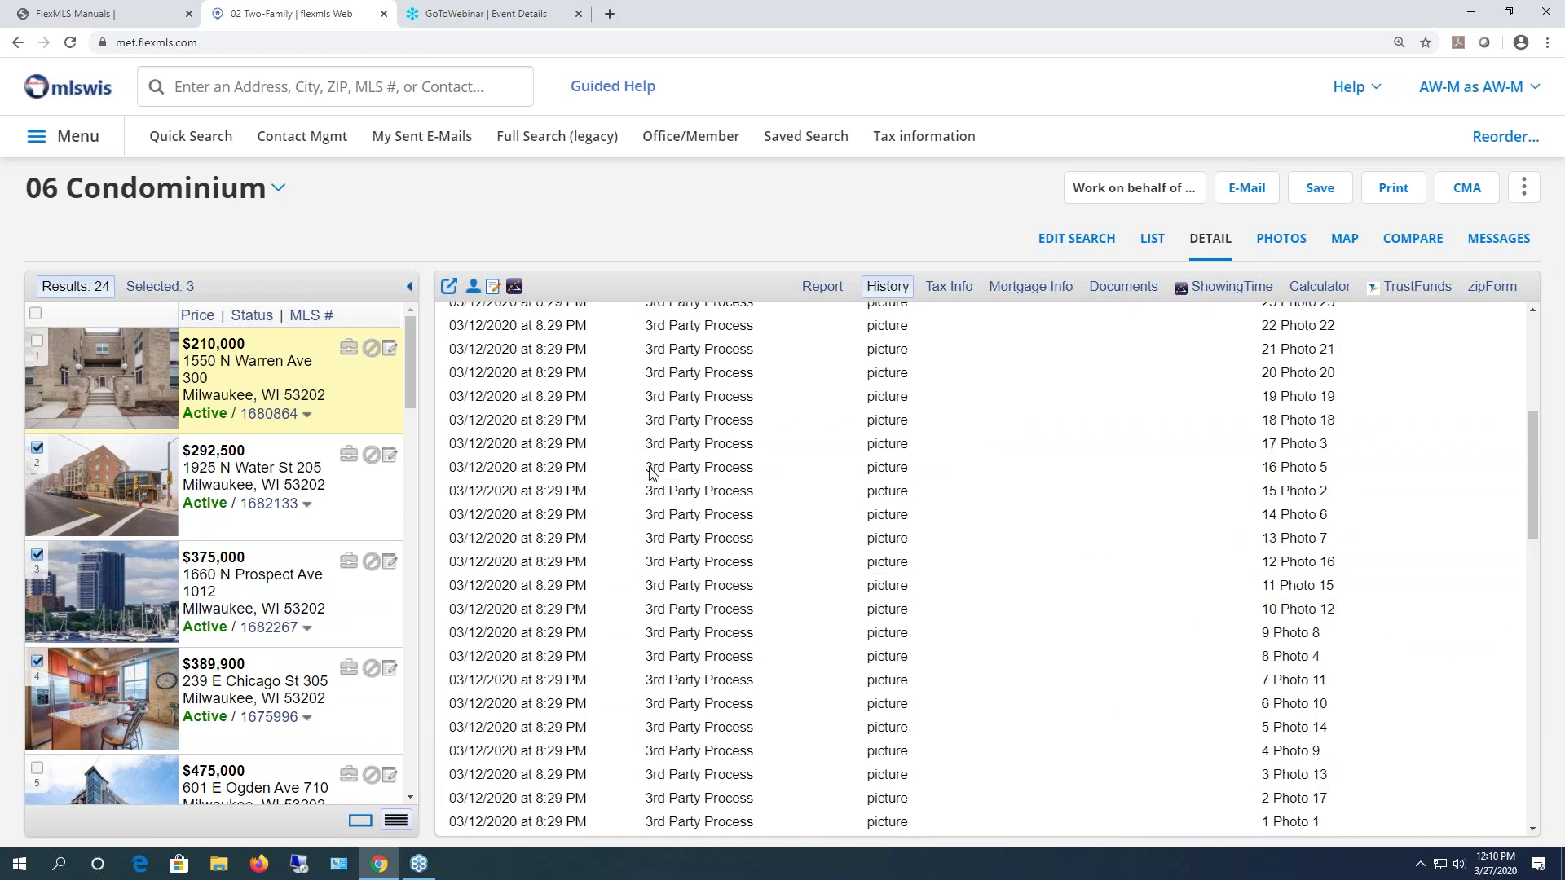
scroll(685, 483, up, 5)
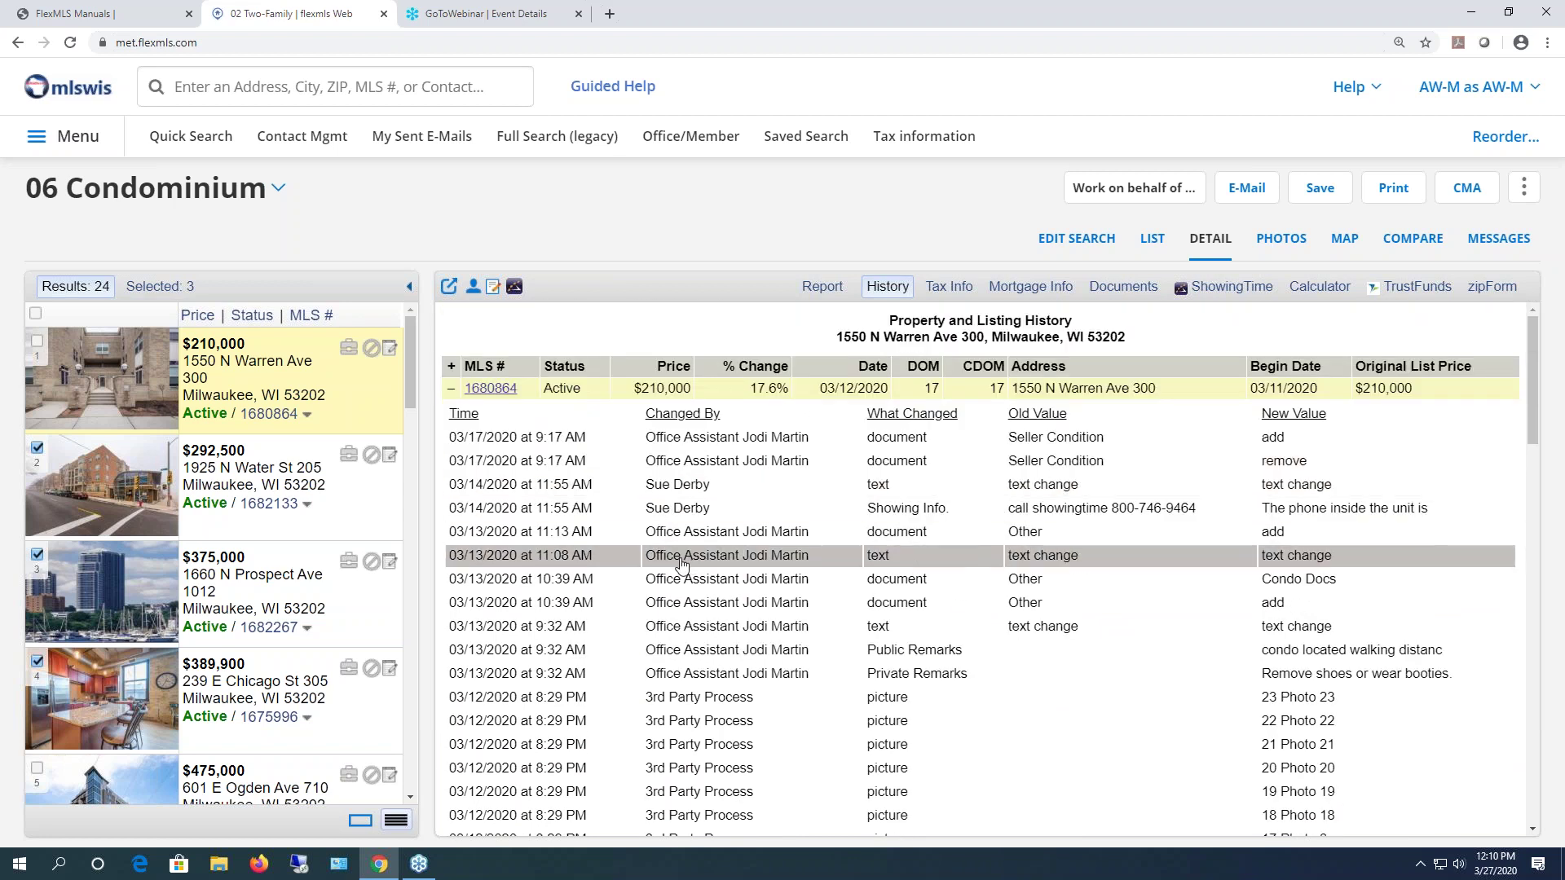
click(944, 288)
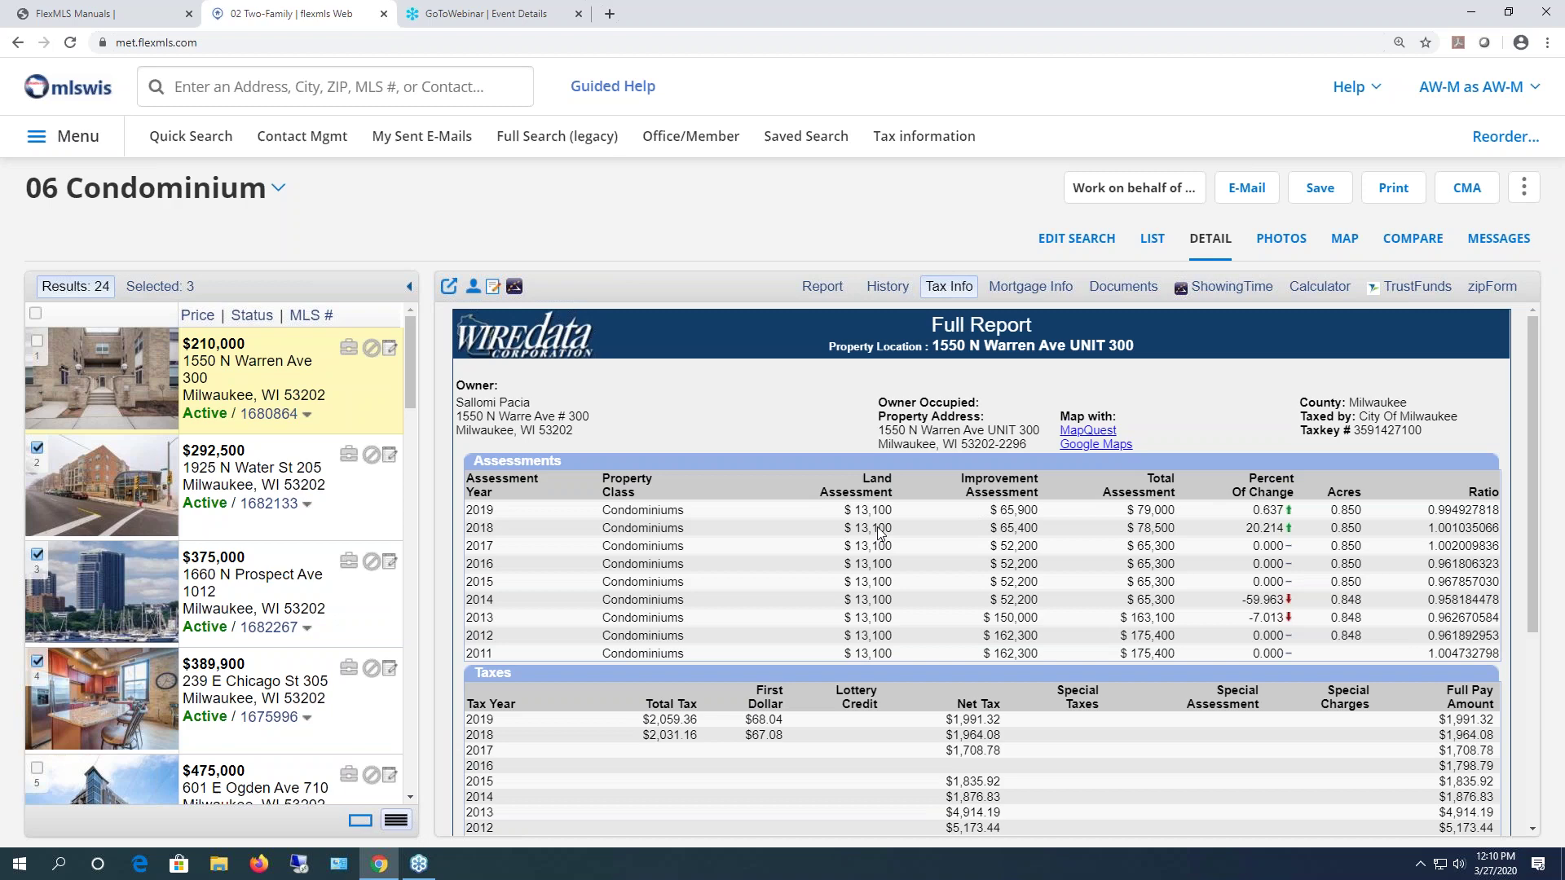
- Review the tax report and RatePlug mortgage calculator, then list the condo's documents
scroll(1058, 458, down, 4)
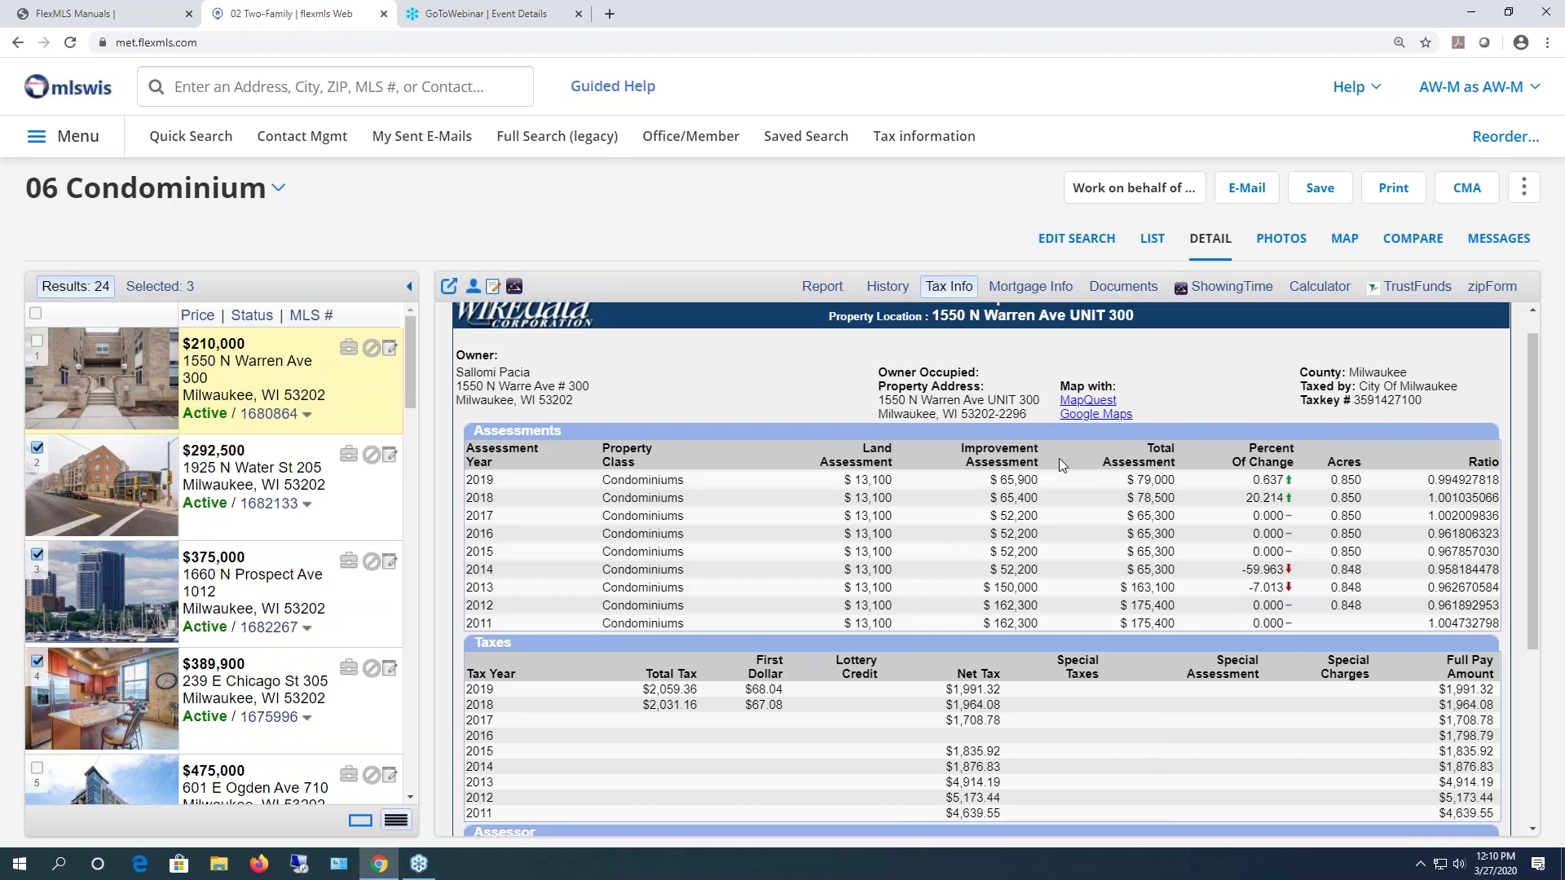
scroll(1069, 465, up, 4)
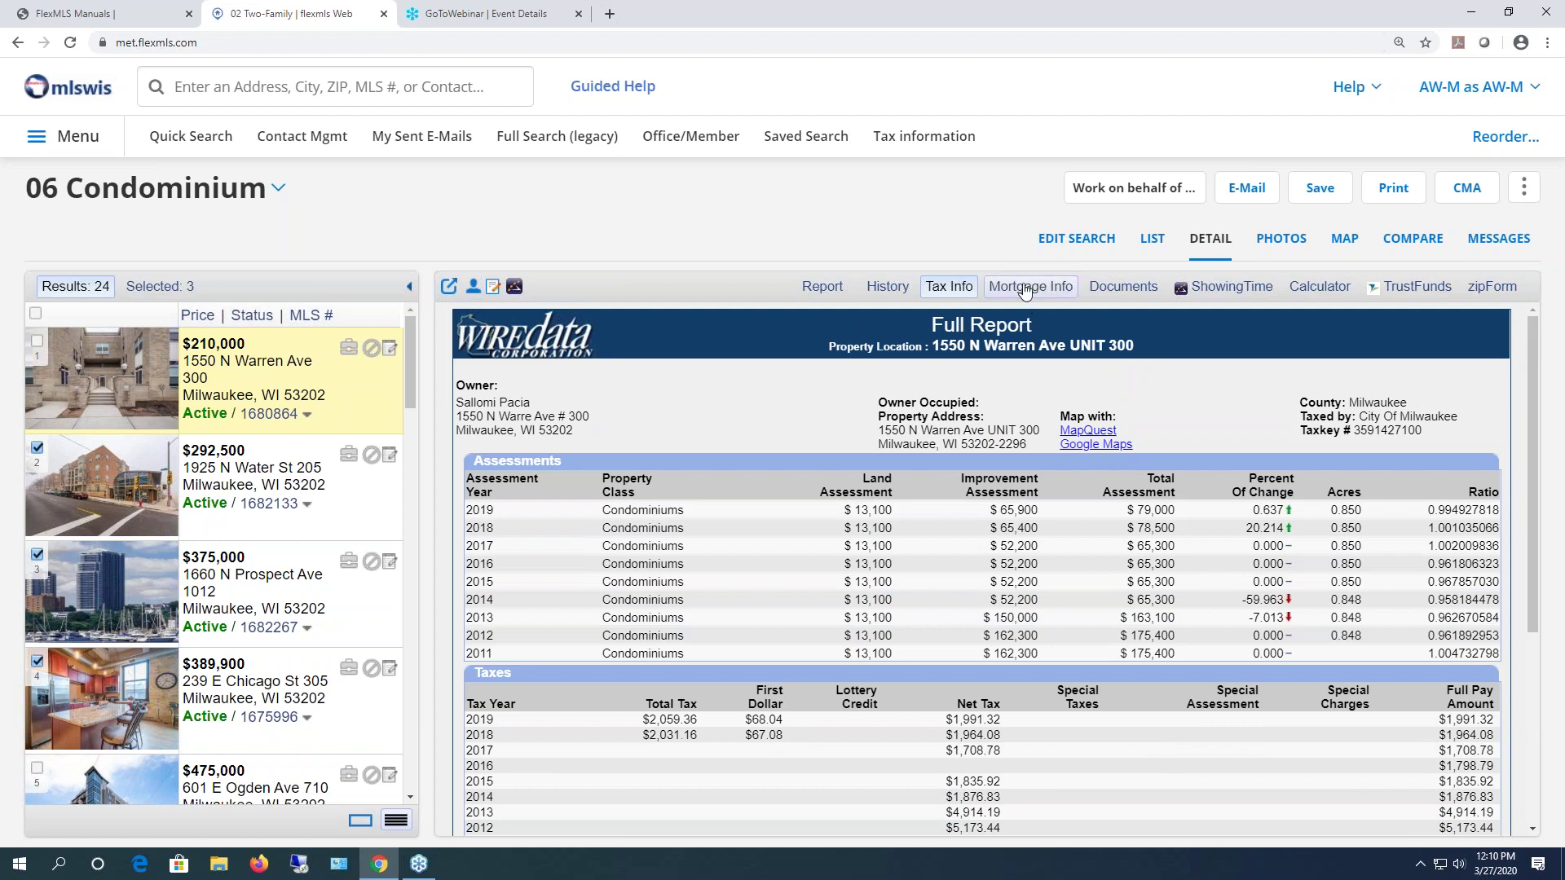
click(1026, 288)
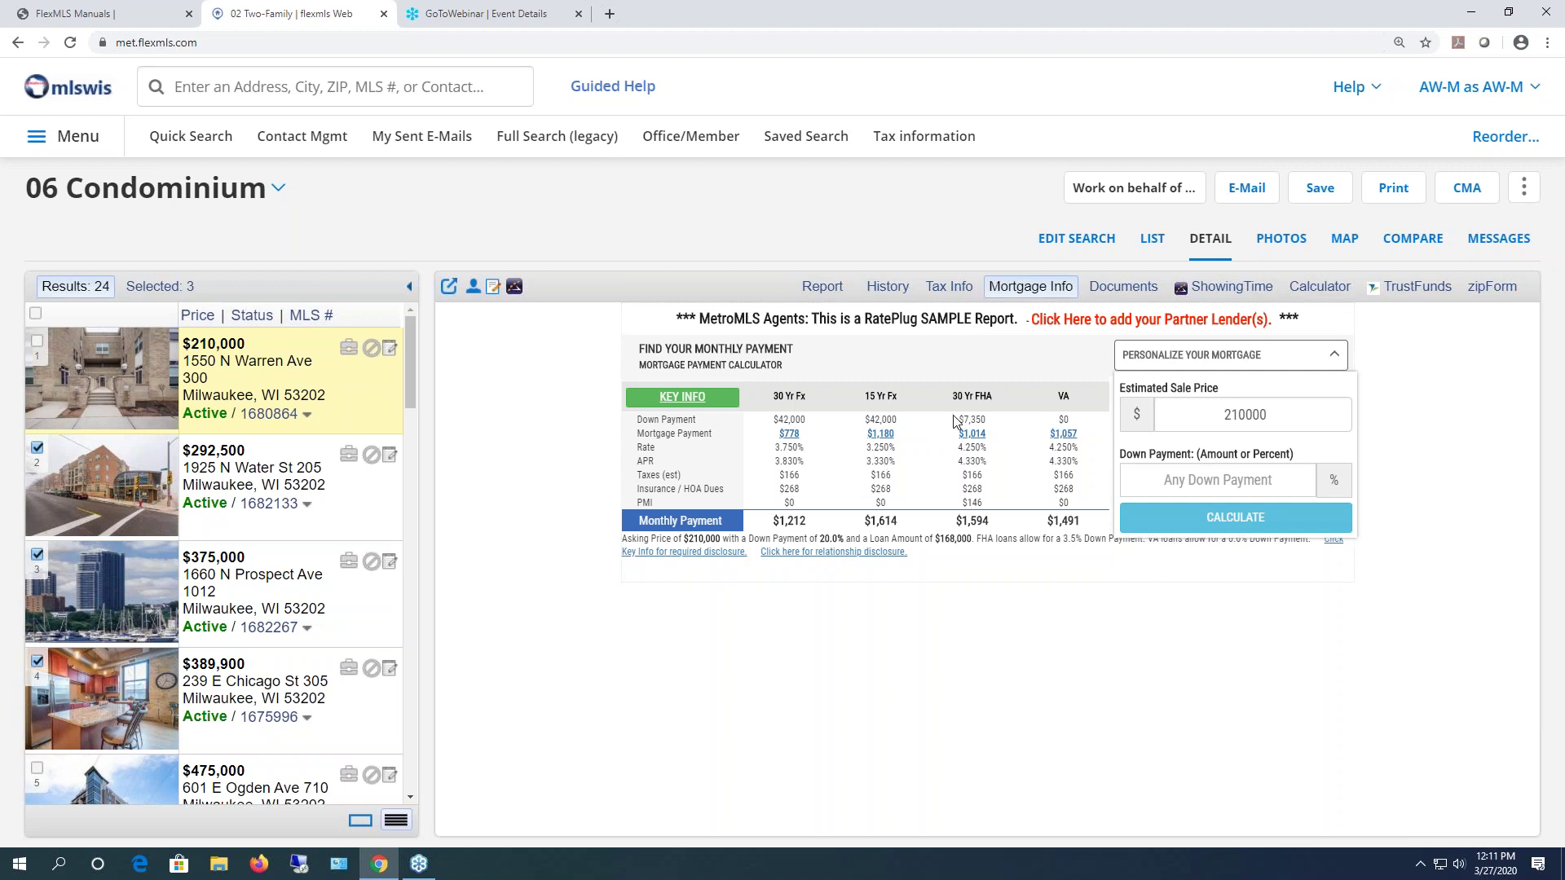
click(1137, 292)
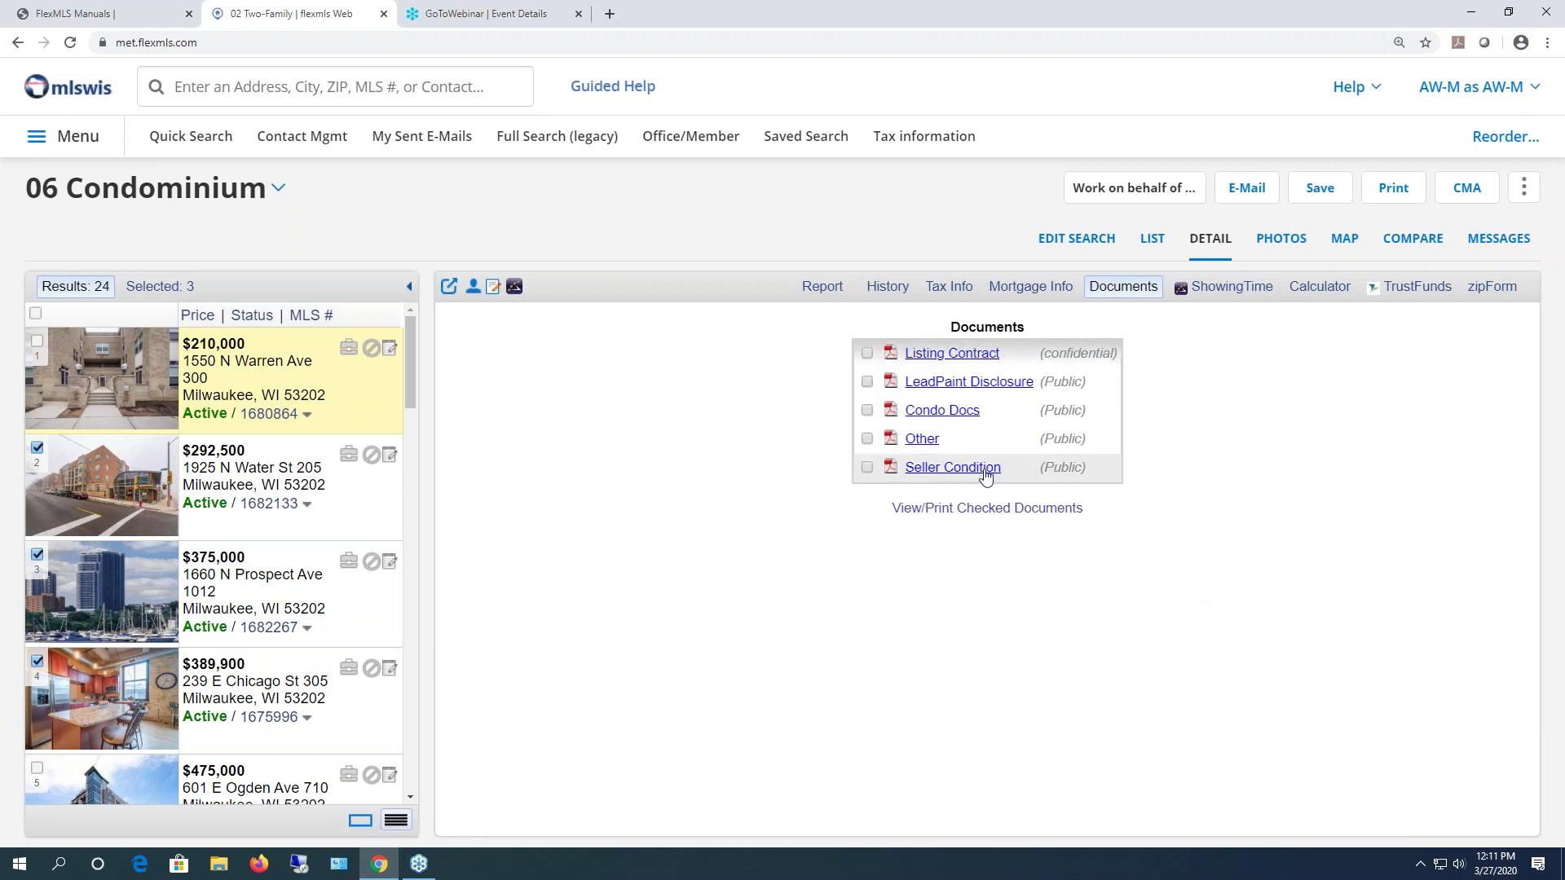
- Glance at the Seller Condition PDF and ShowingTime, then show the listing's mortgage calculator ($901/month)
click(952, 467)
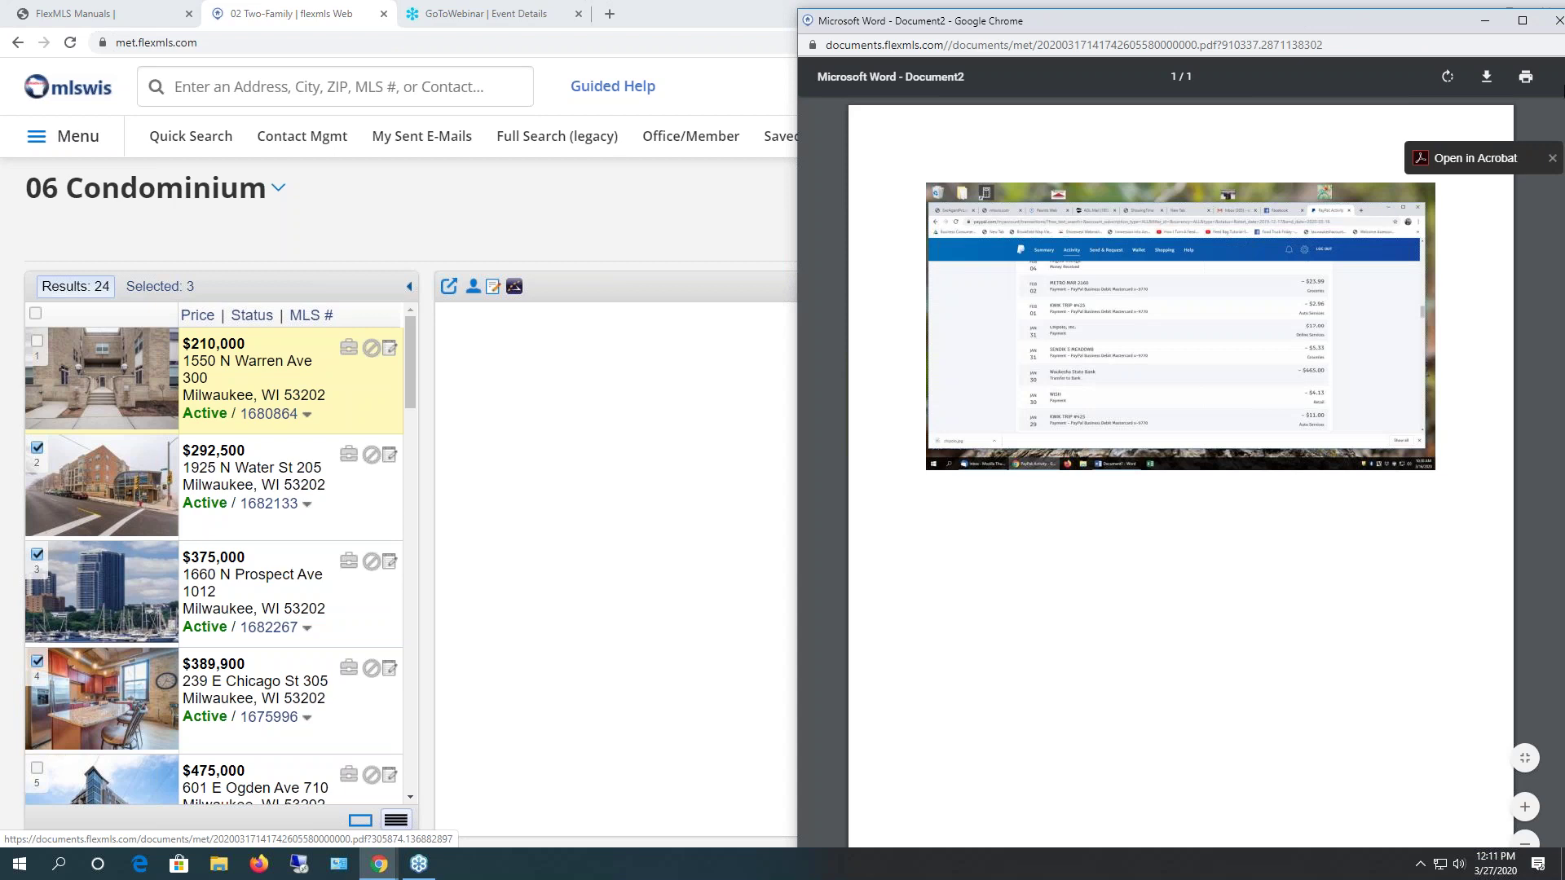
click(1558, 21)
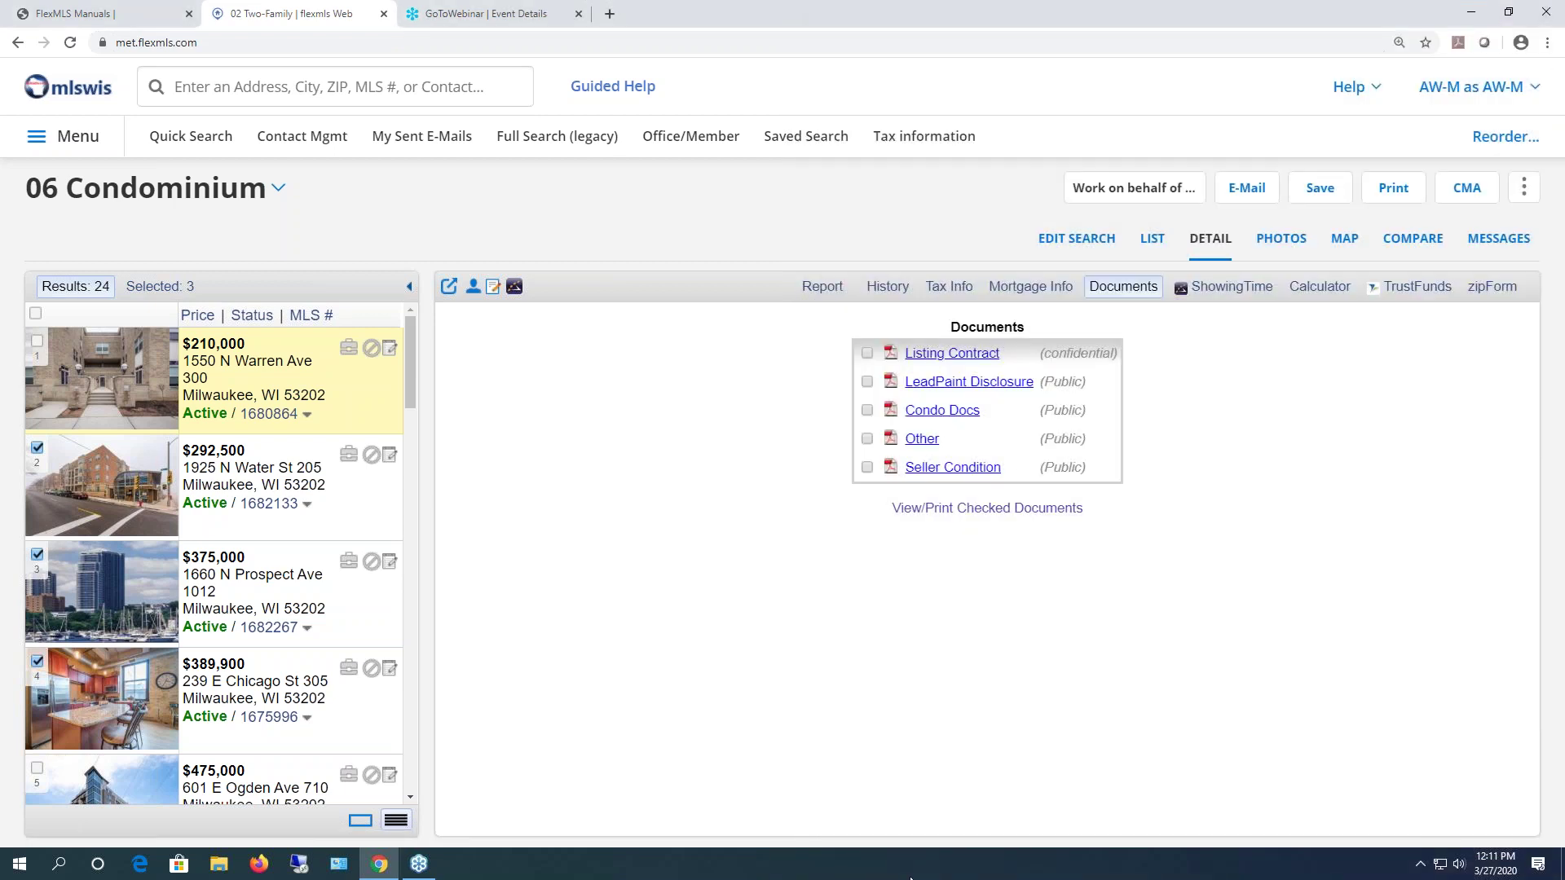
click(1231, 289)
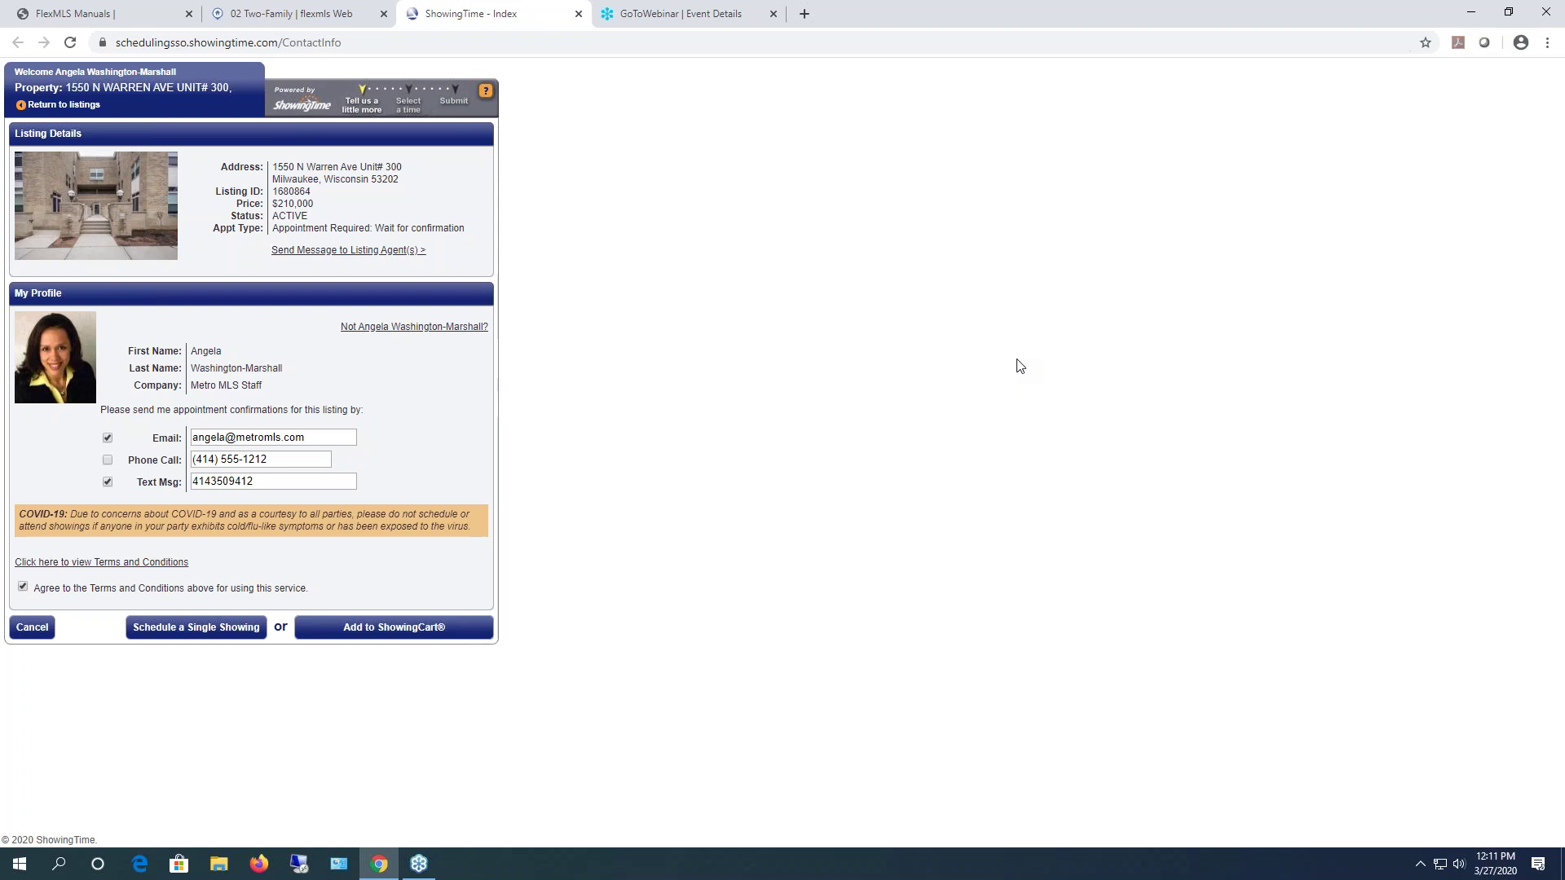
click(578, 14)
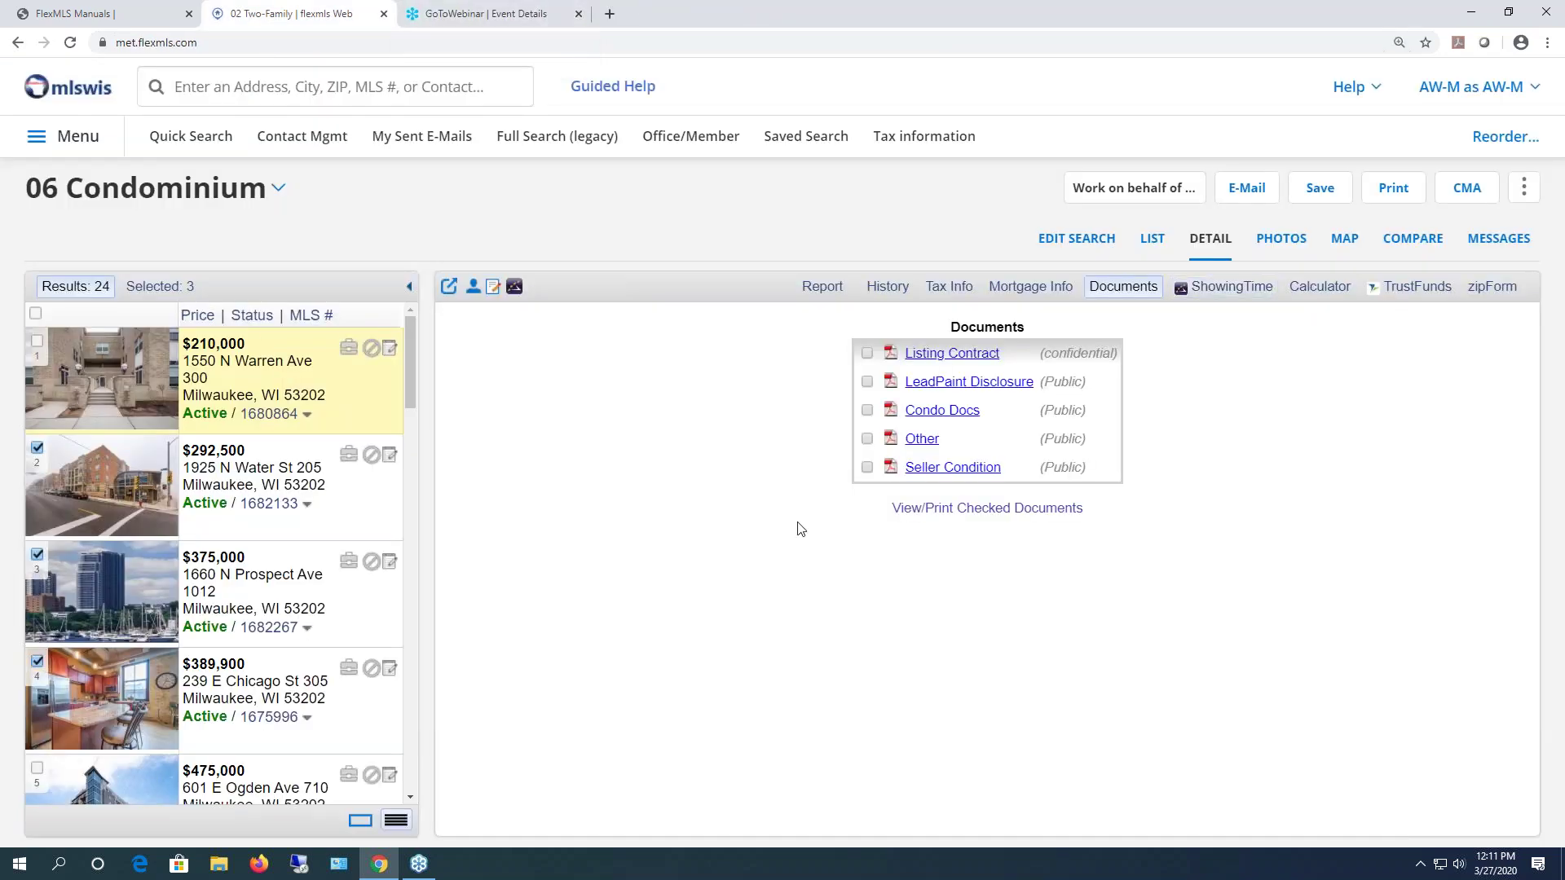
click(1327, 291)
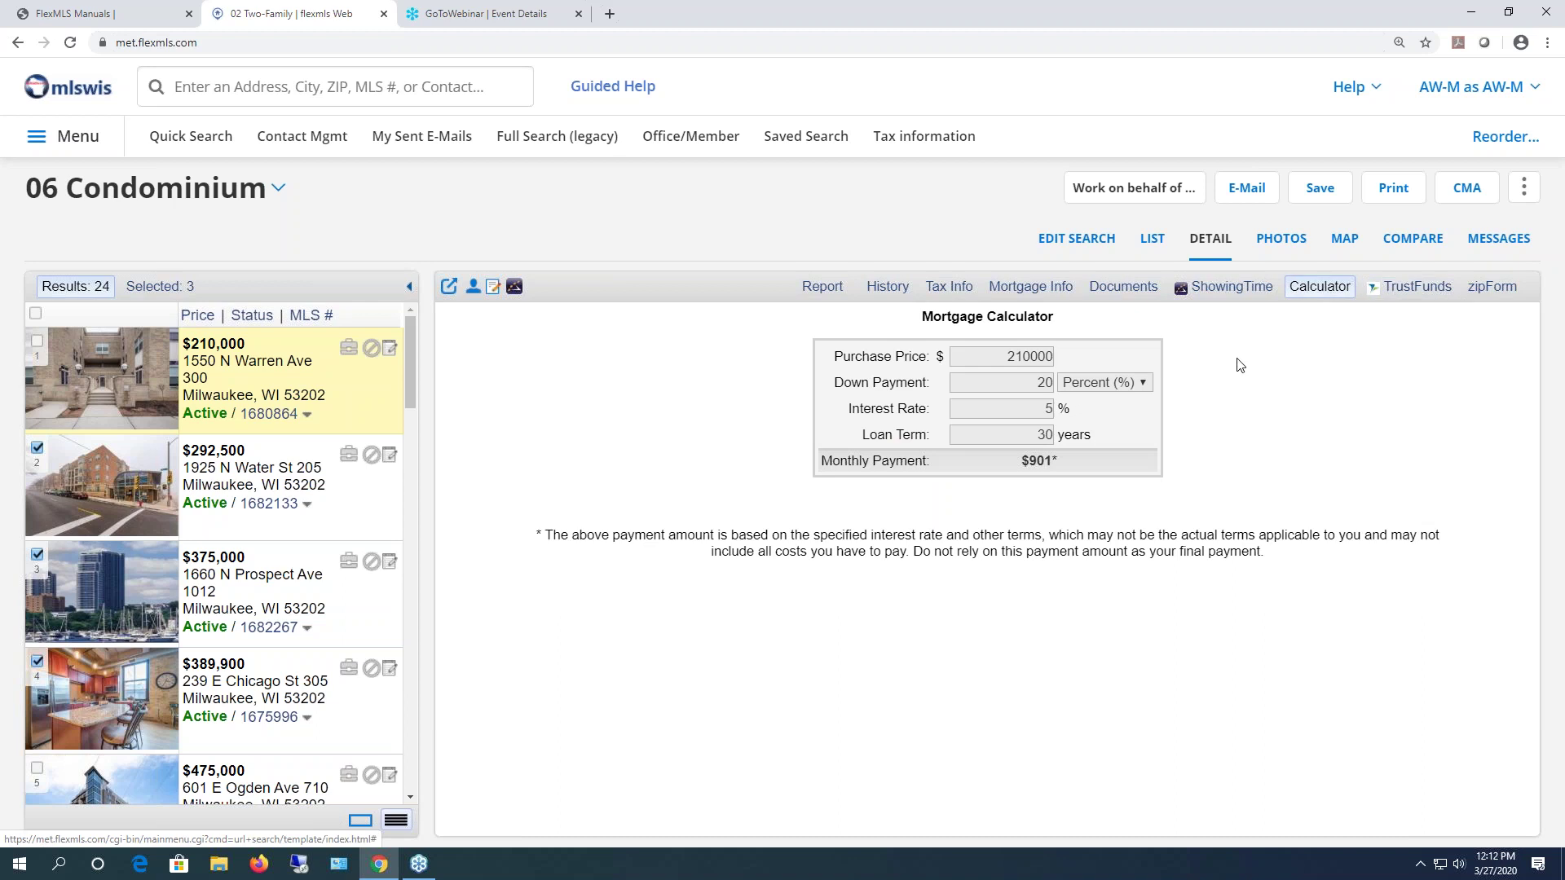
- Recalculate with a 200000 purchase price, 15% down and 3.5% interest, giving $763 monthly
click(1022, 356)
key(BackSpace)
text(0)
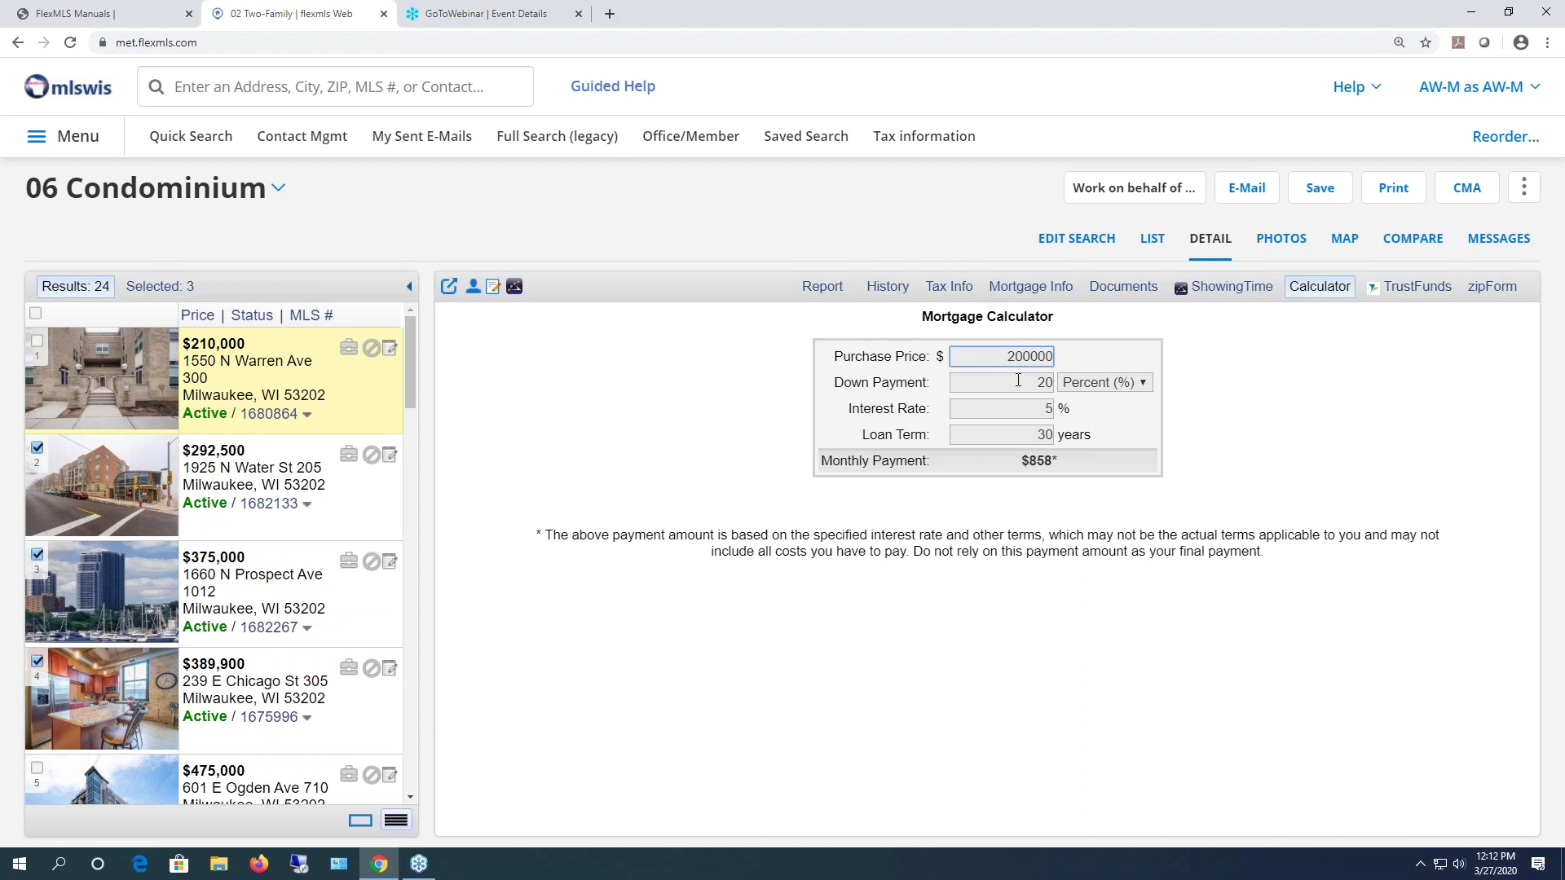
double_click(1047, 382)
text(15)
click(1039, 412)
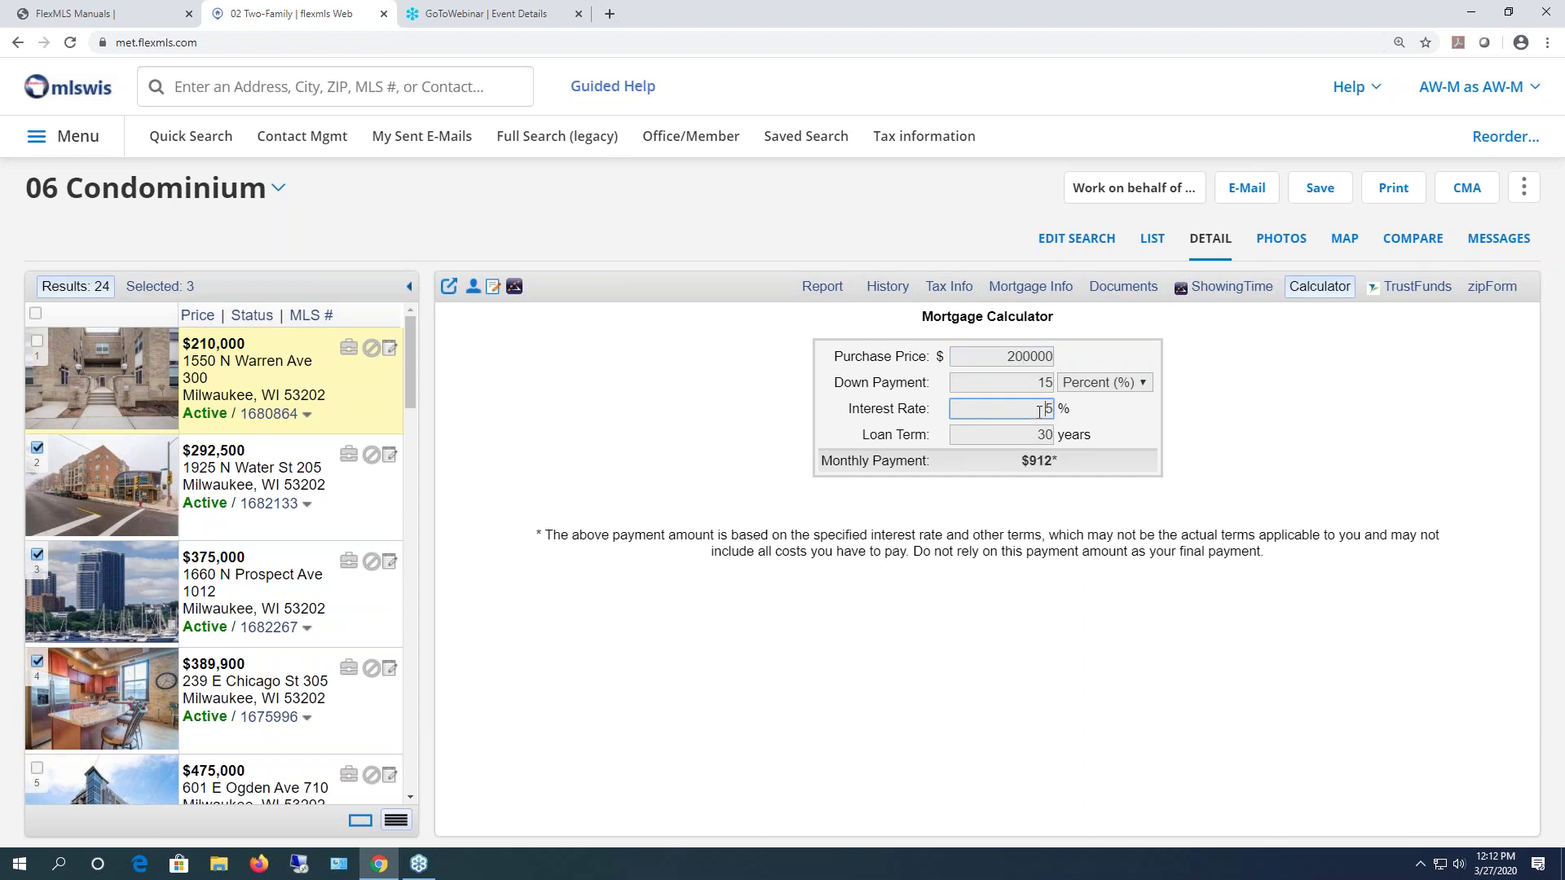
text(3.)
- Open the listing's photo gallery and step through the next few photos
click(1290, 243)
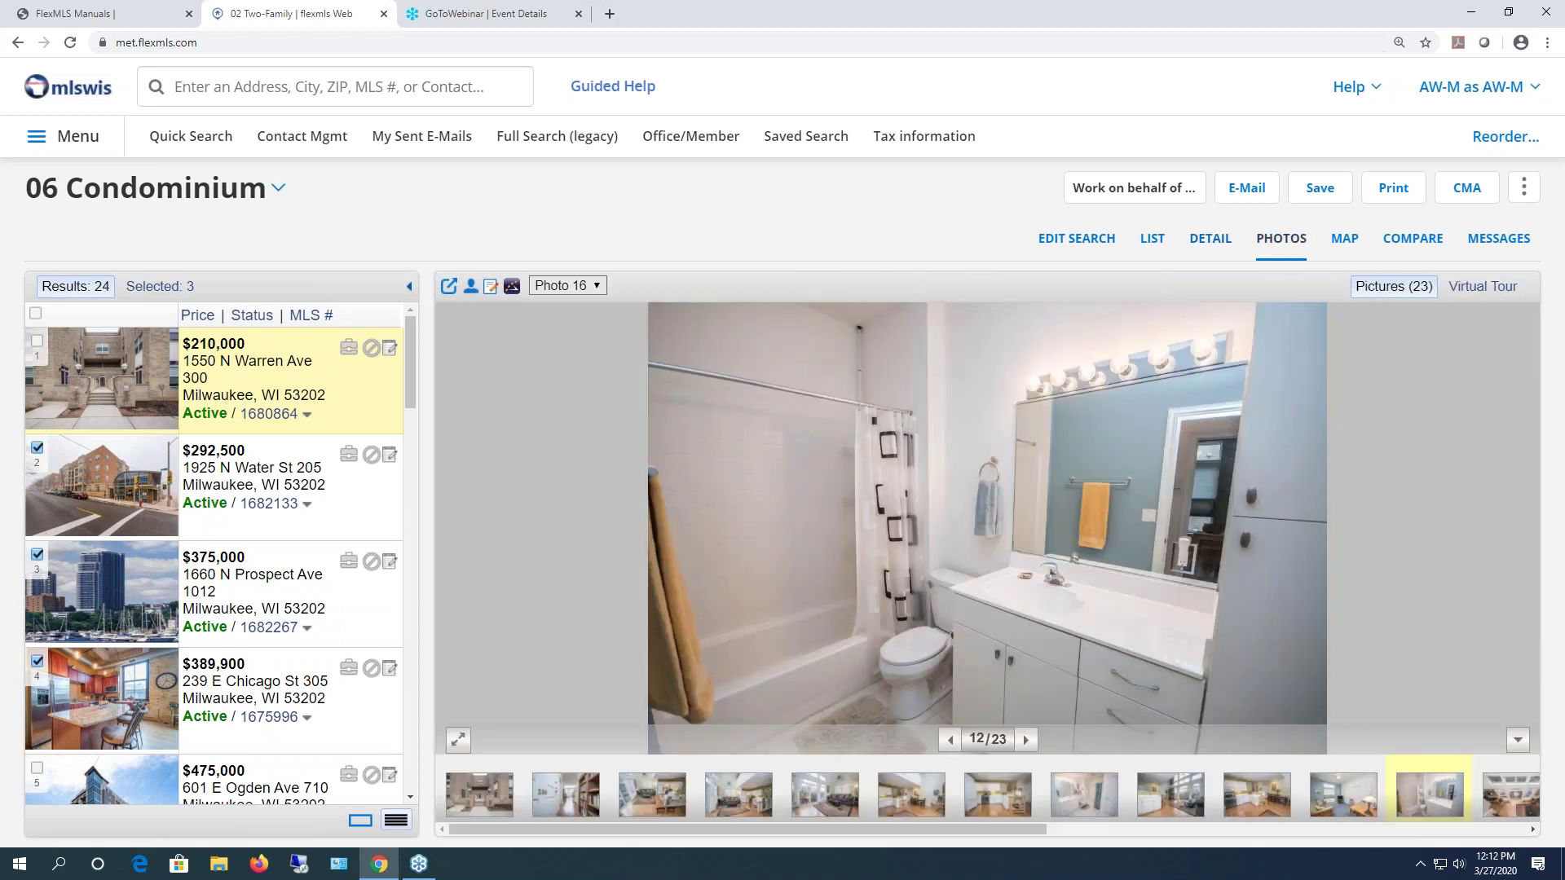
click(1027, 739)
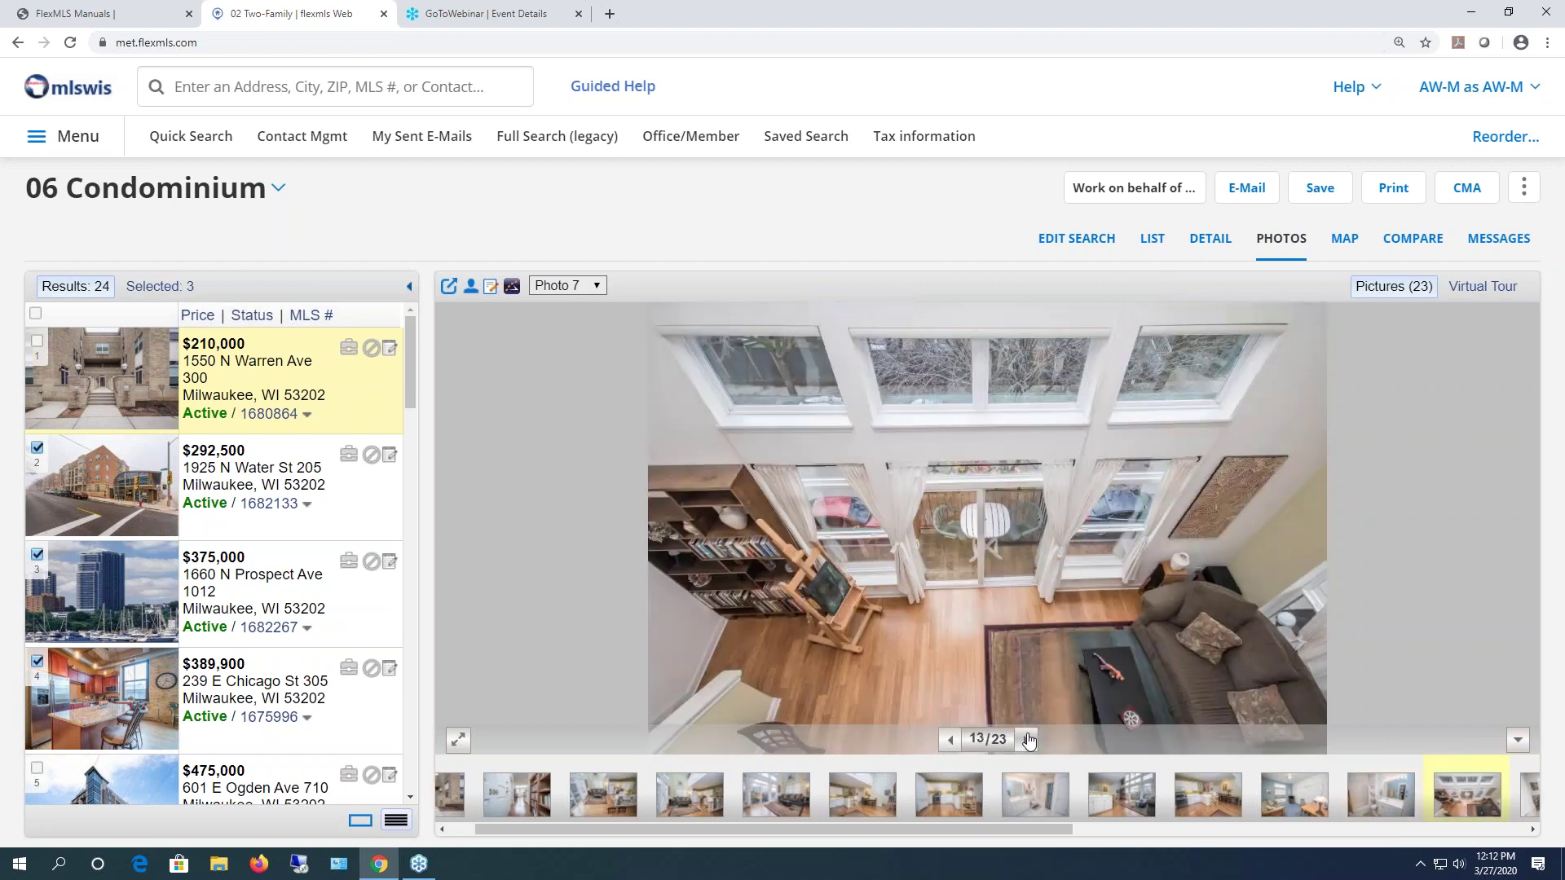
click(1028, 739)
click(1028, 739)
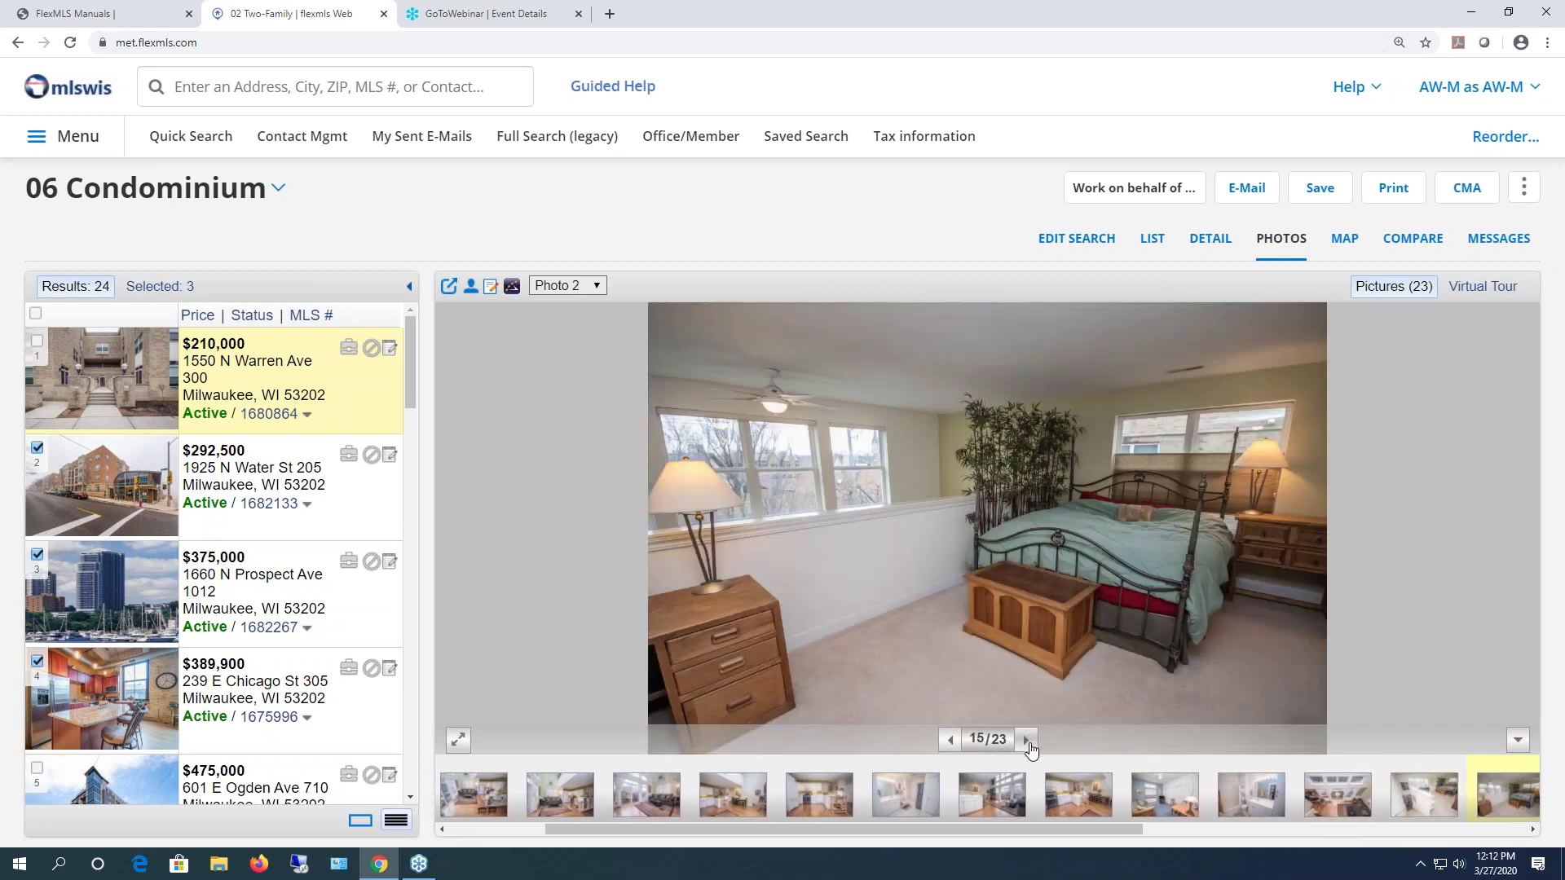
click(1484, 292)
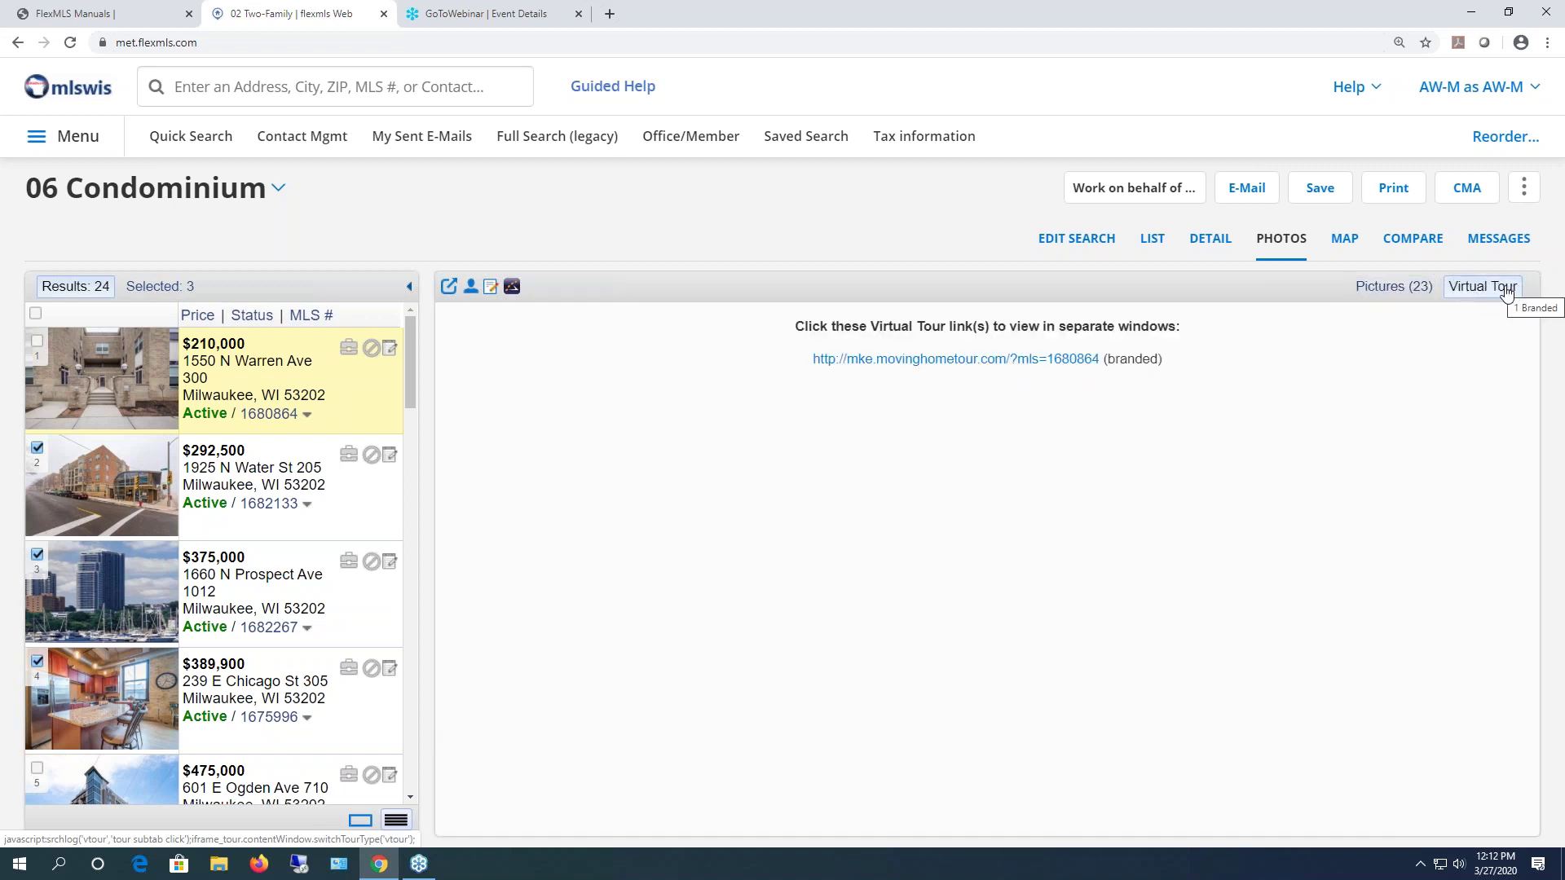
click(1017, 360)
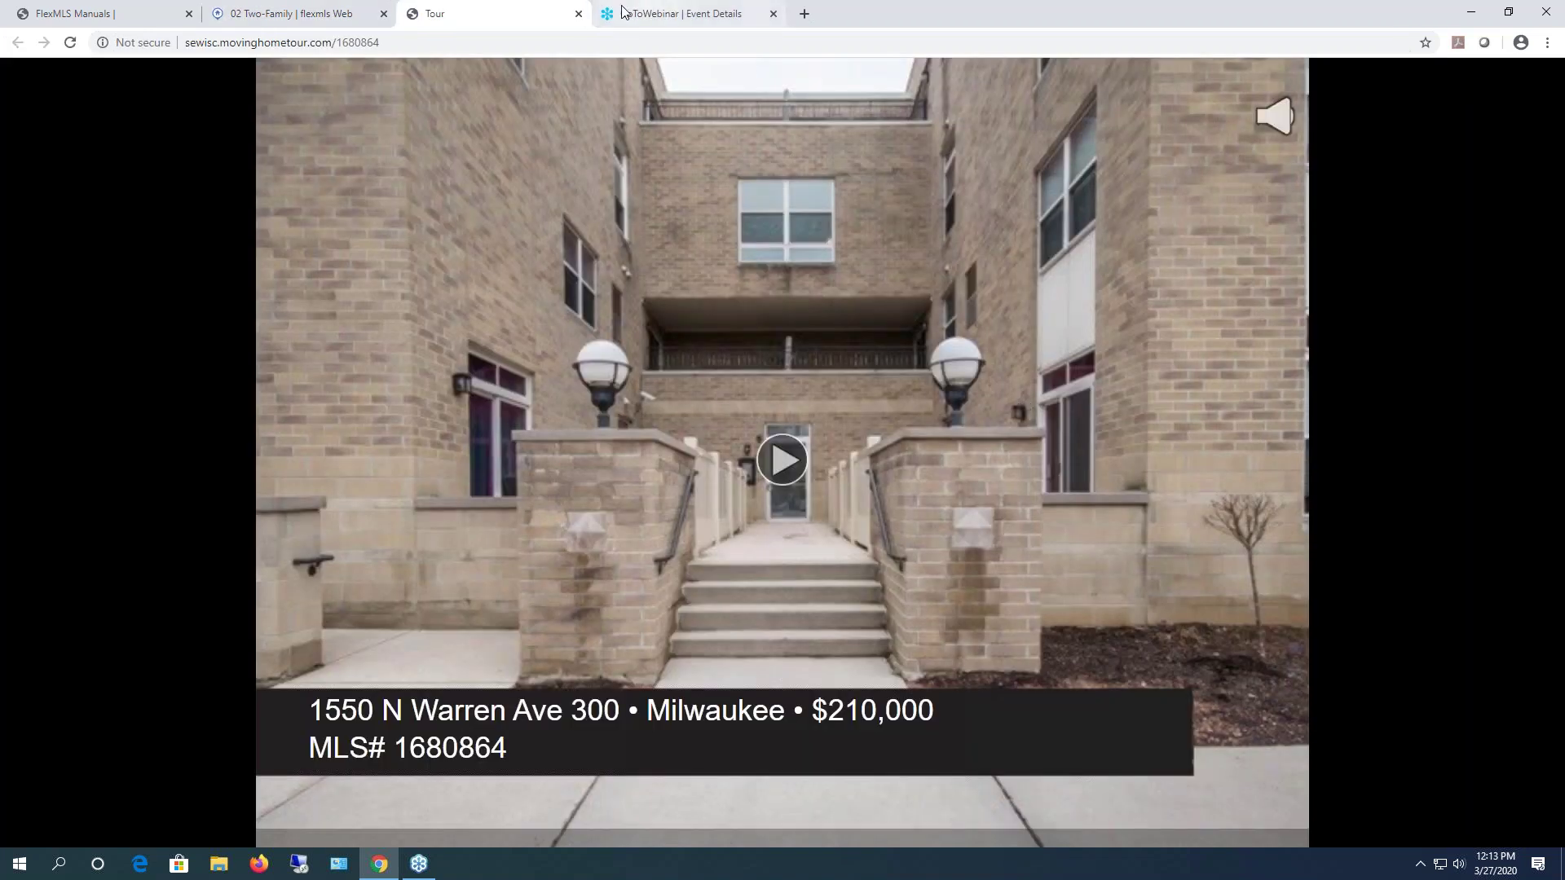
click(579, 14)
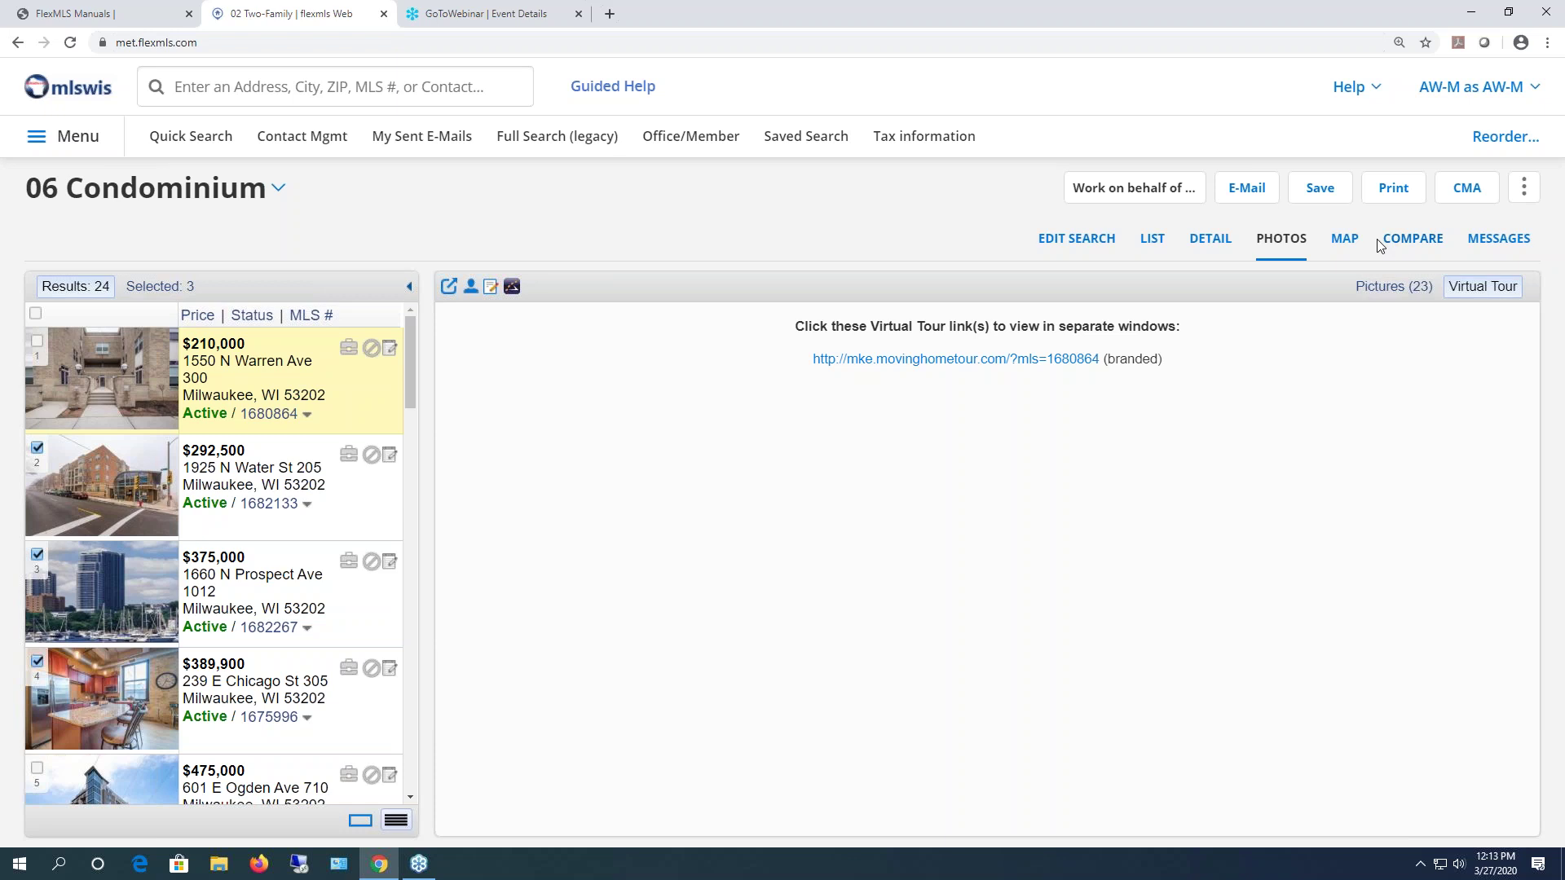
click(1345, 240)
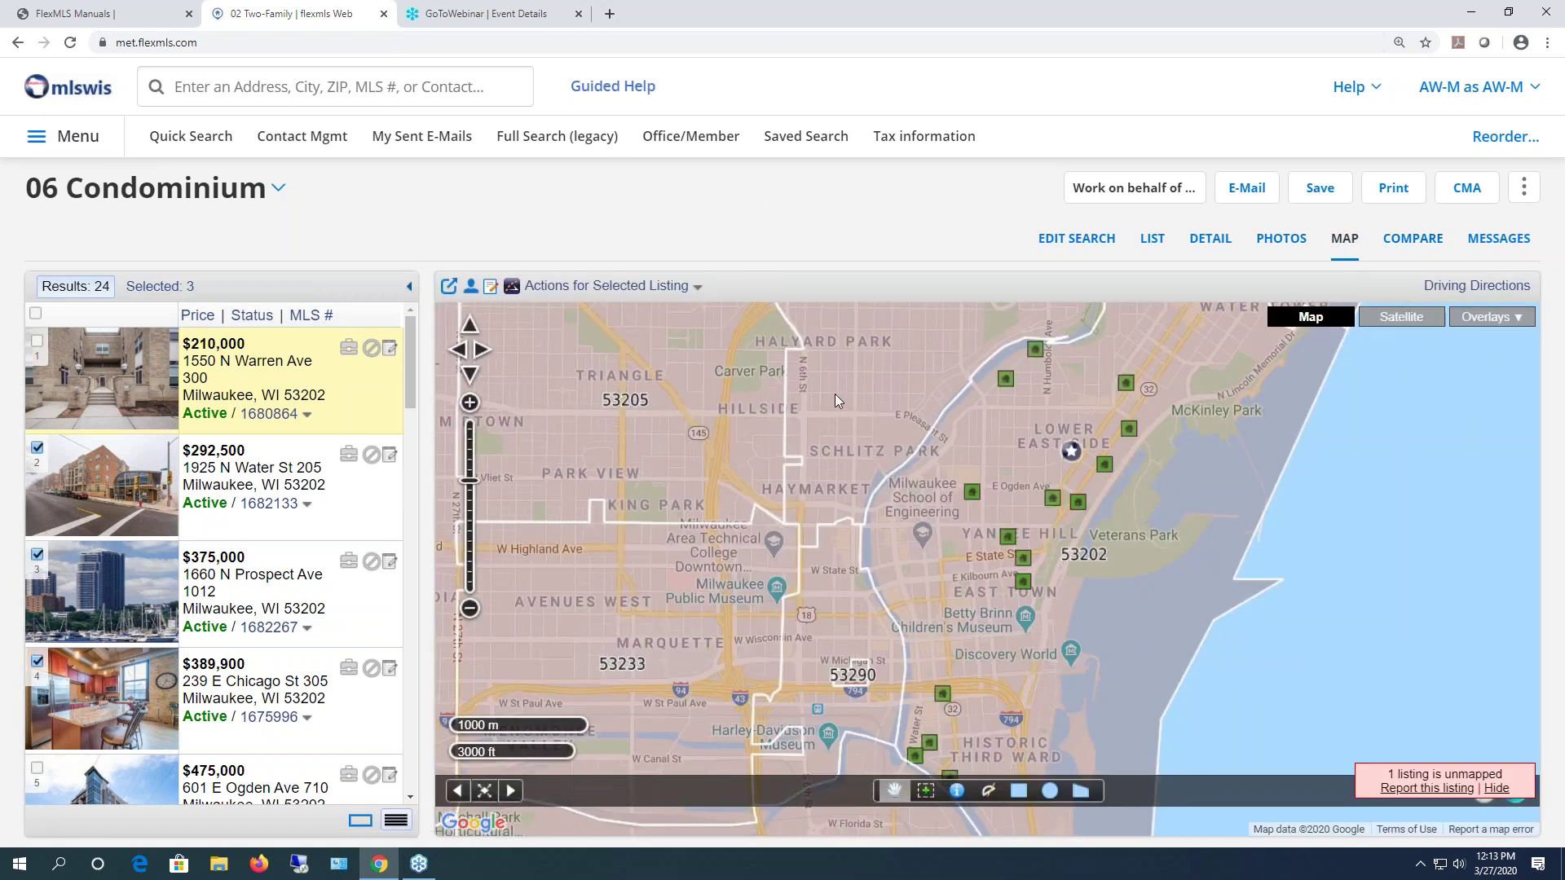
click(1500, 319)
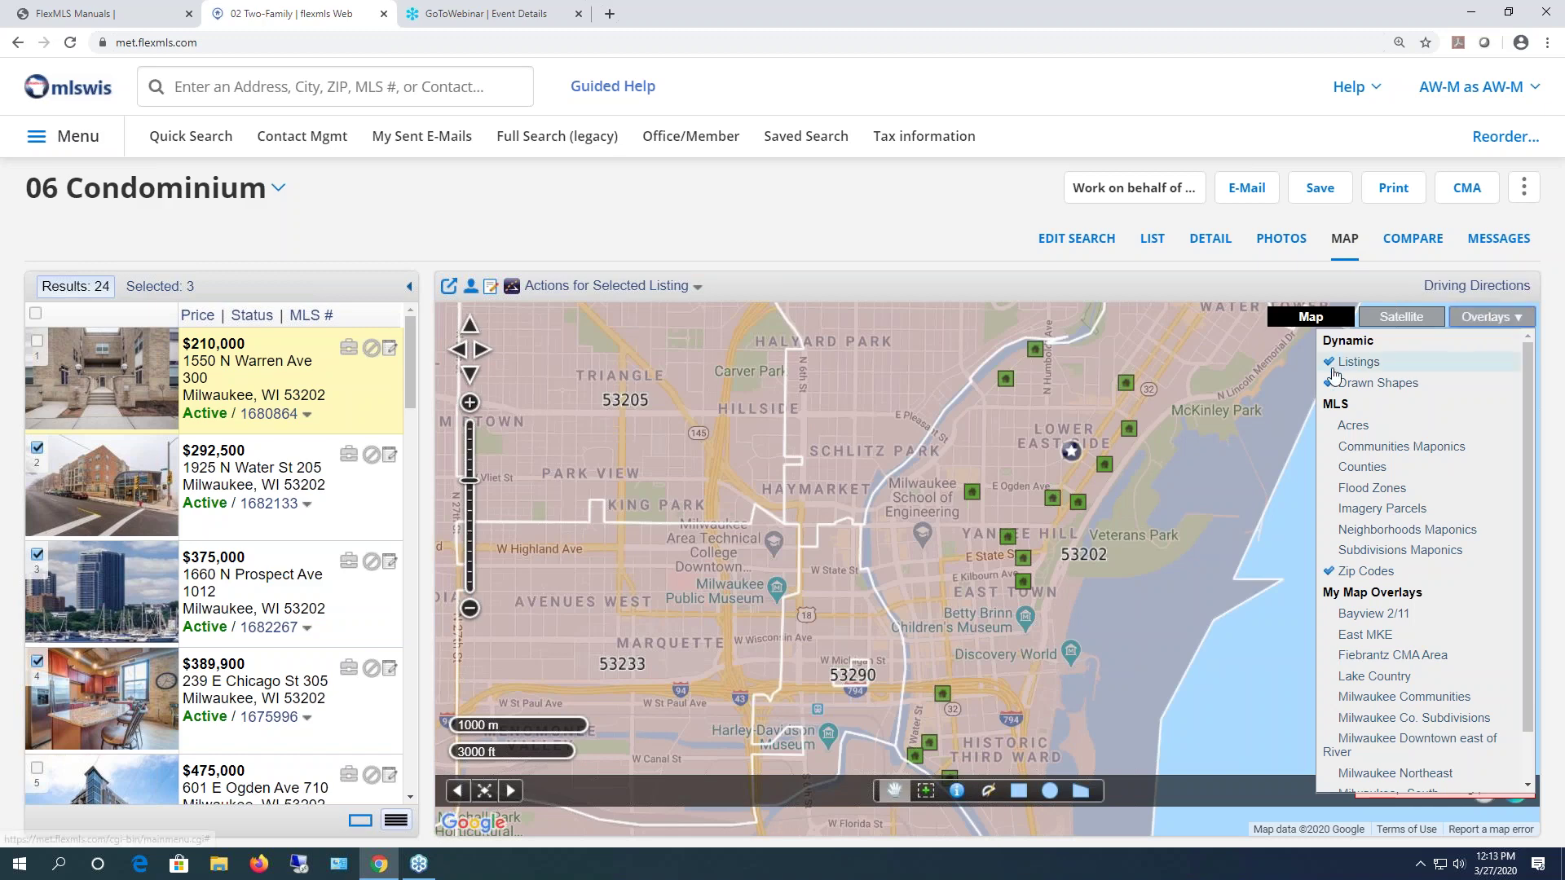
click(1353, 572)
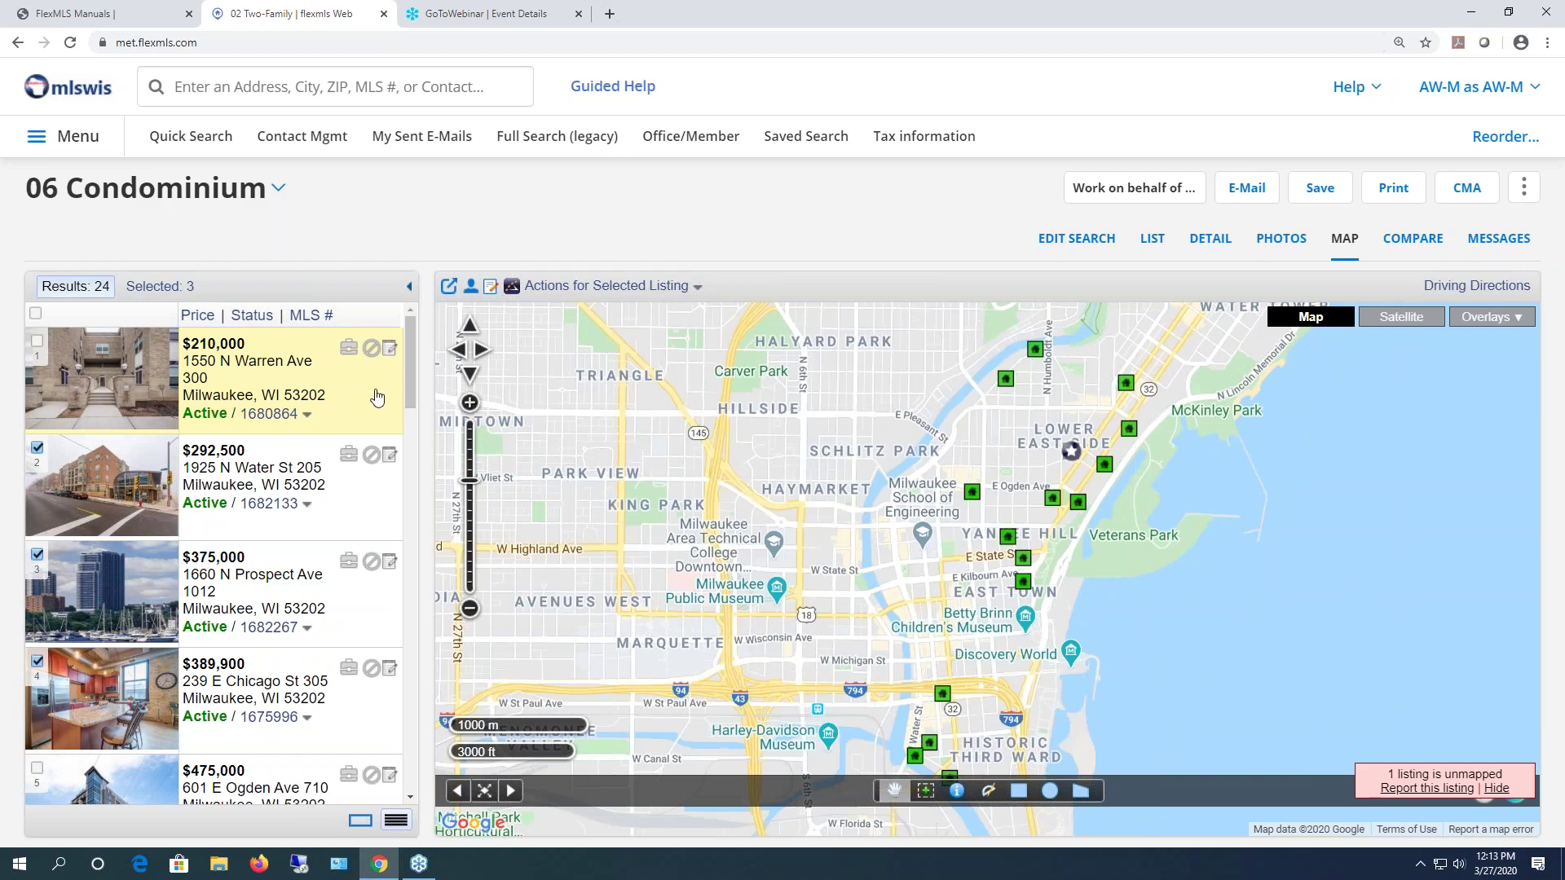
click(375, 504)
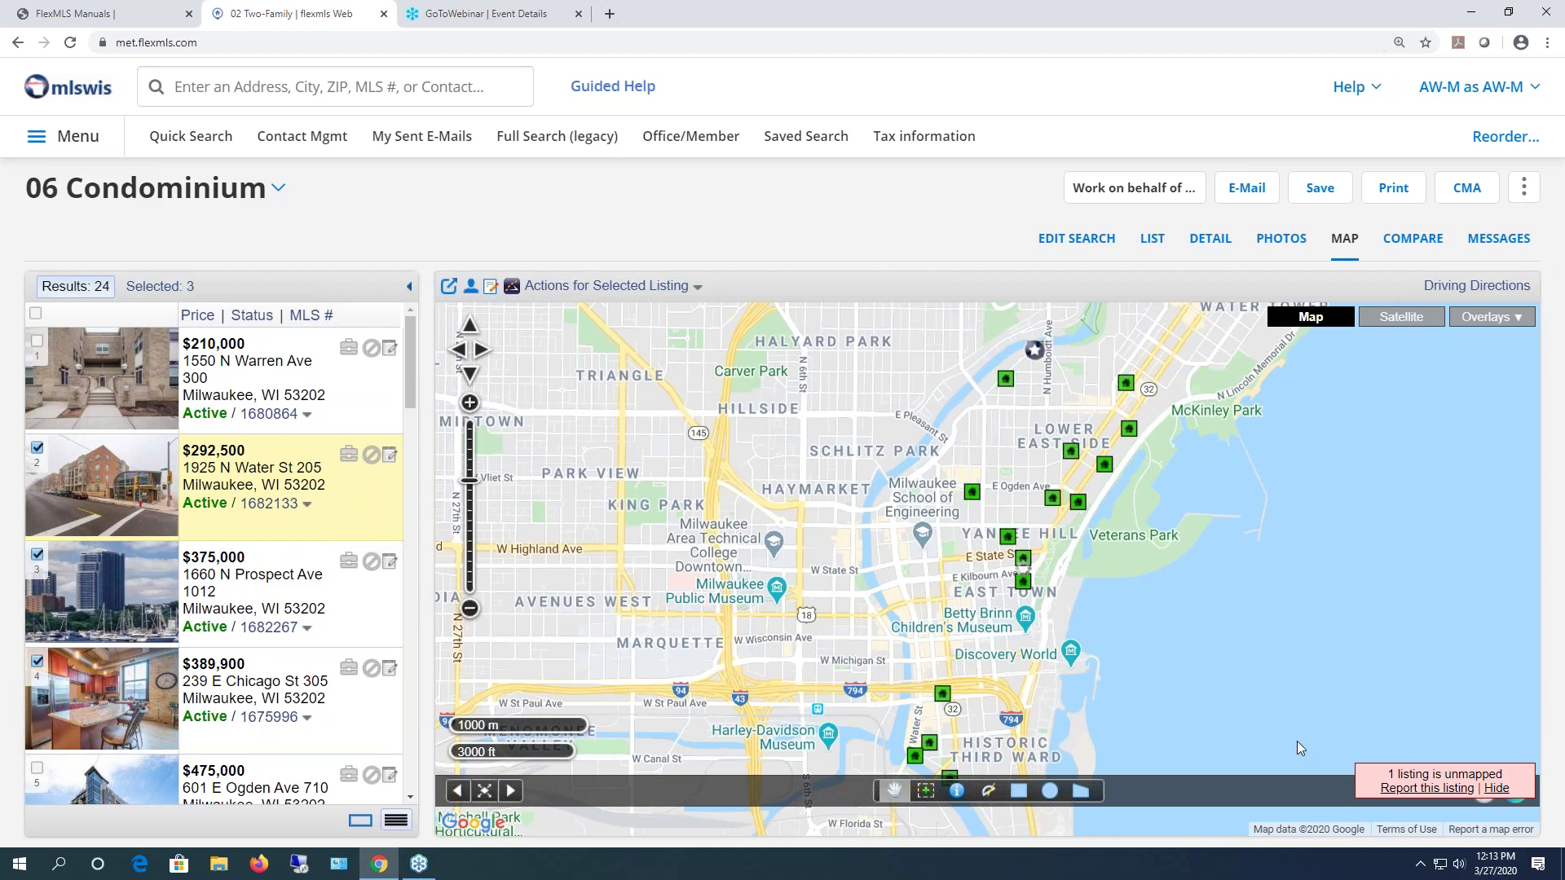
click(943, 695)
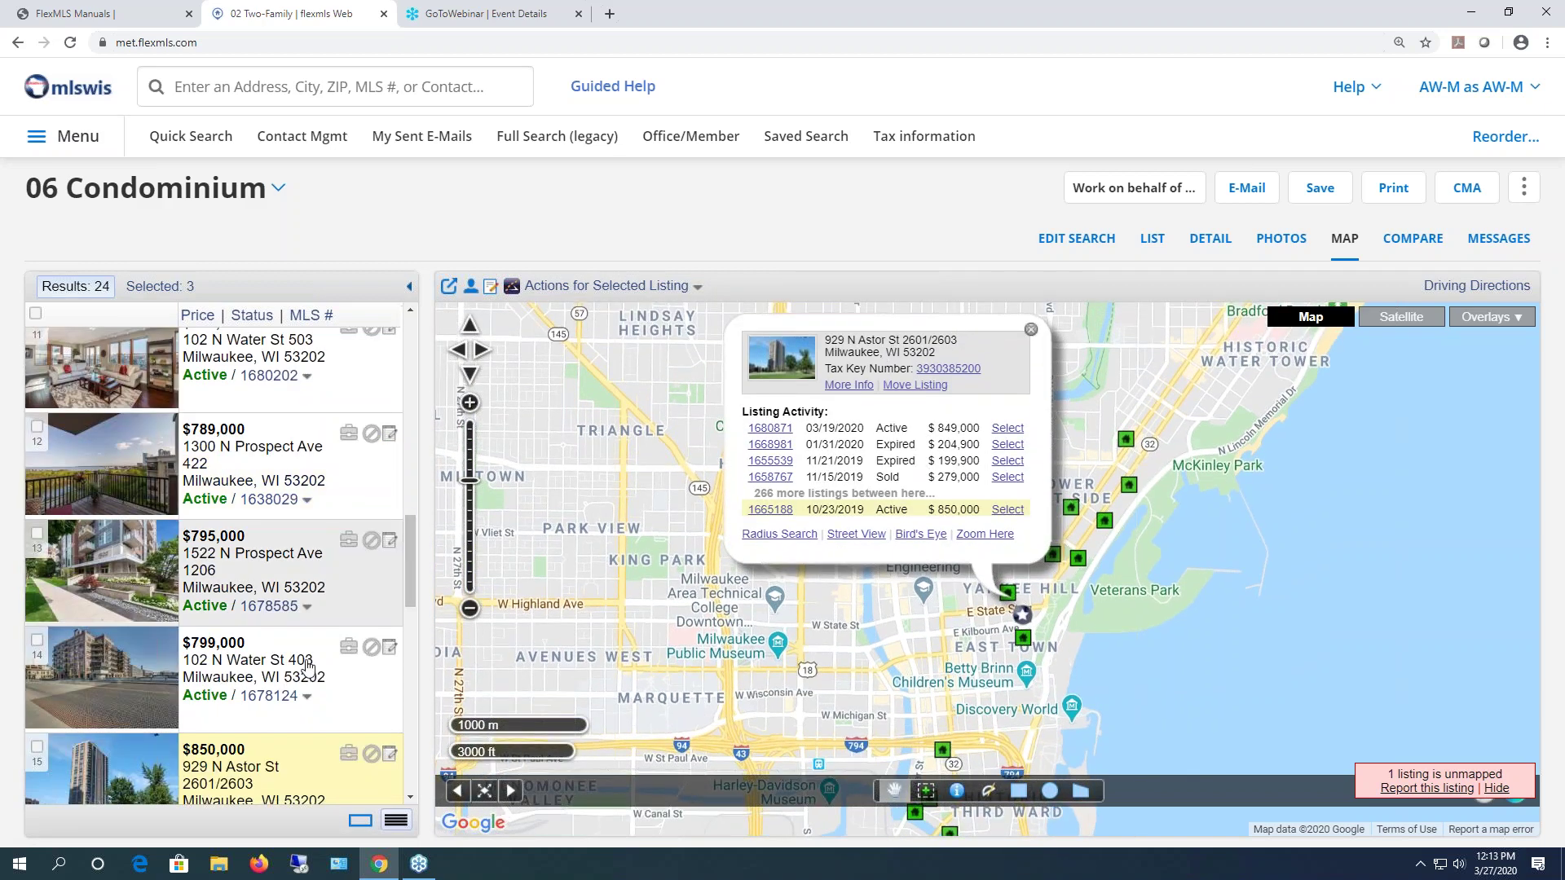
mouse_move(410, 593)
mouse_down()
mouse_move(408, 663)
mouse_move(415, 603)
mouse_up()
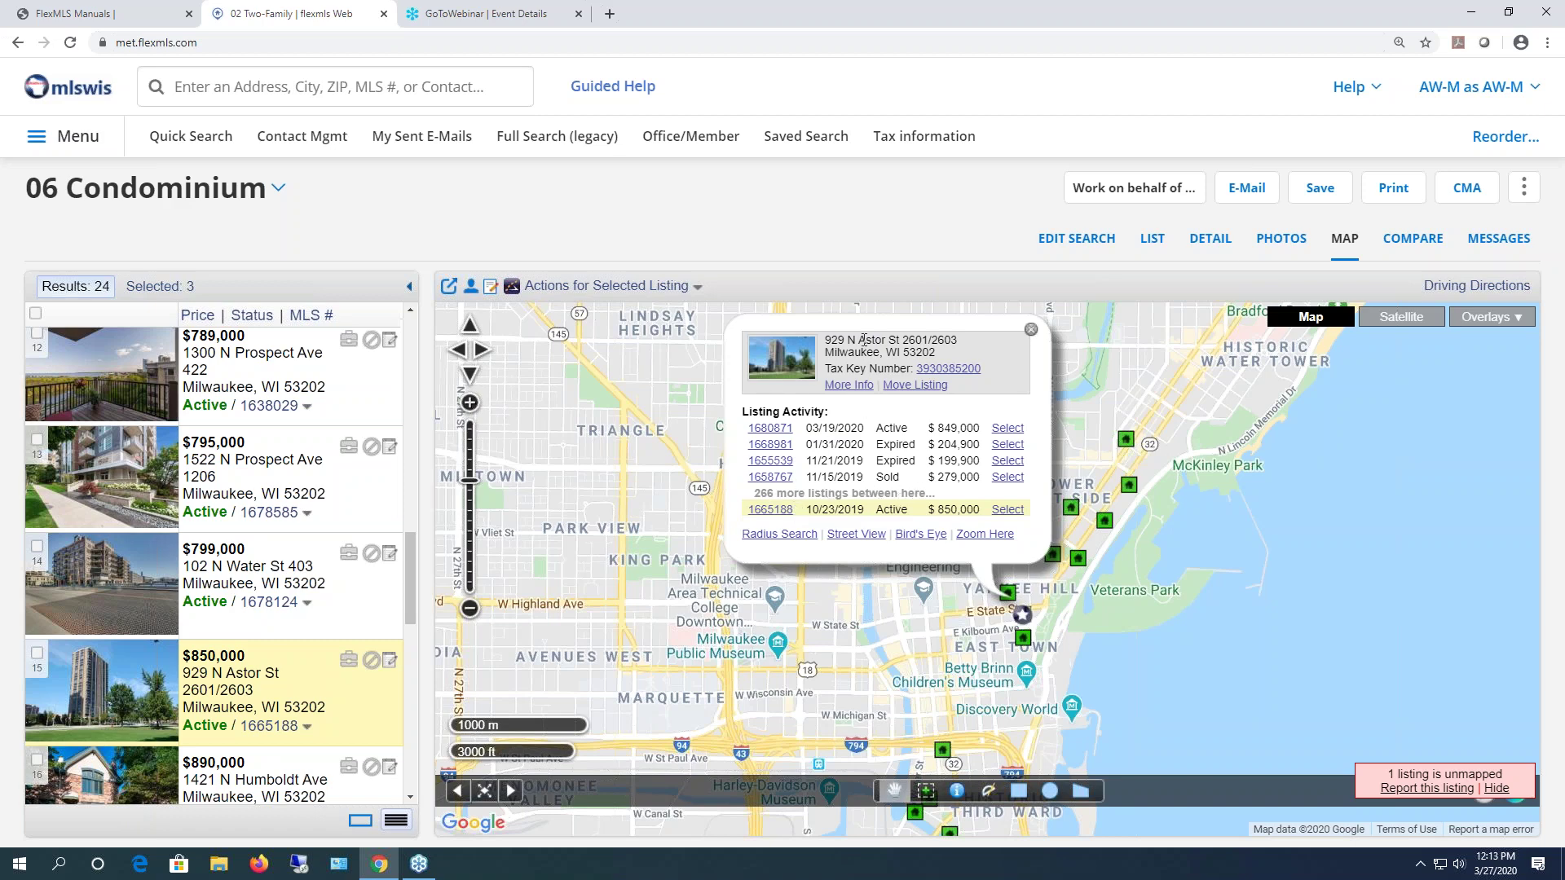
drag(964, 344, 909, 342)
click(1031, 330)
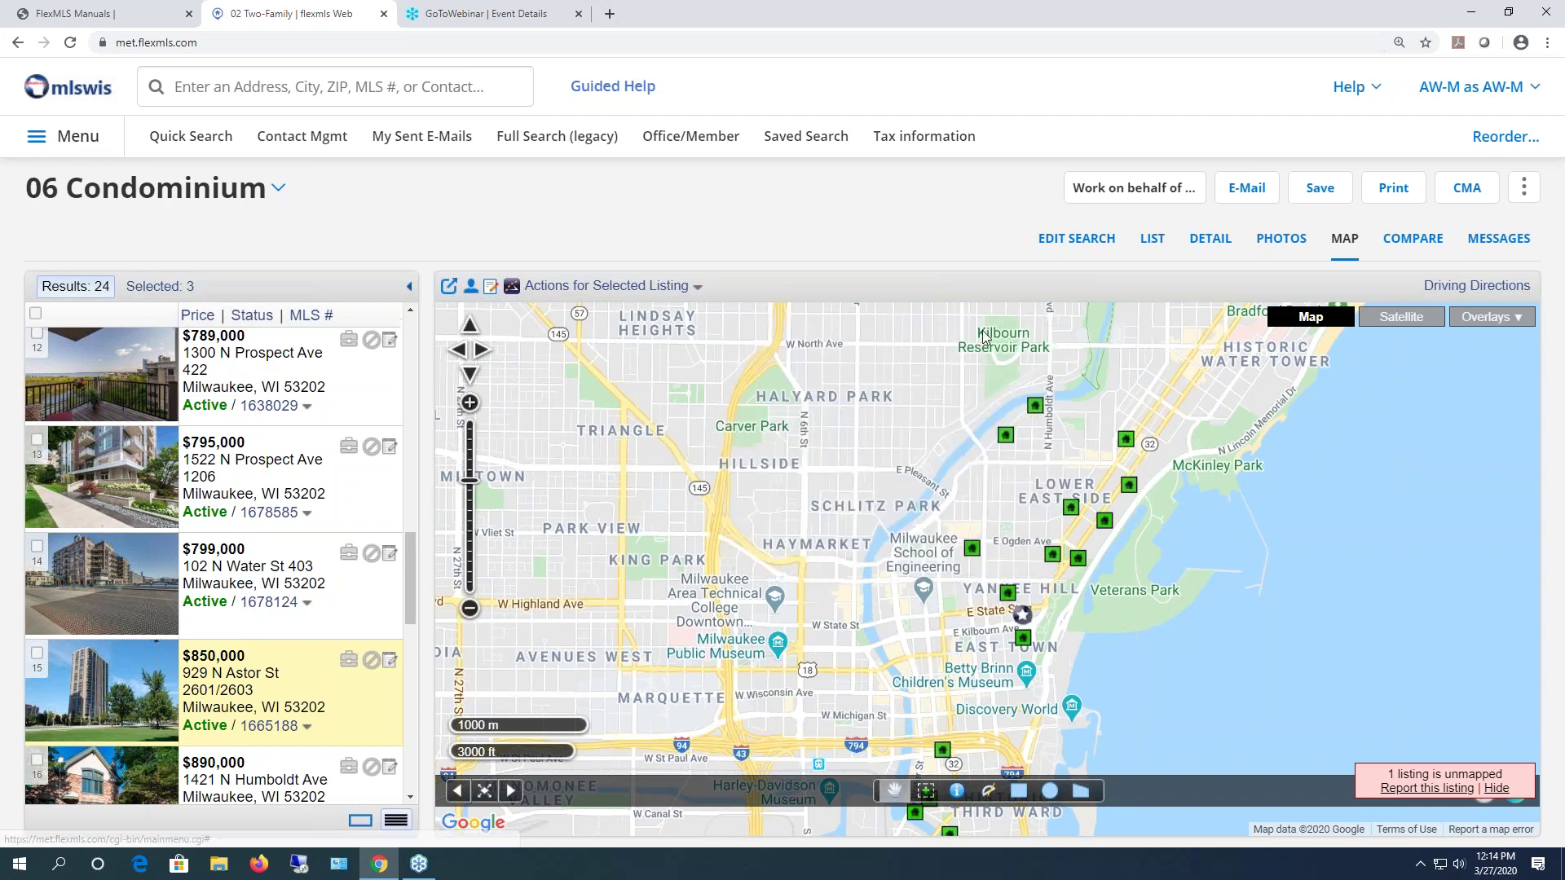
click(1414, 241)
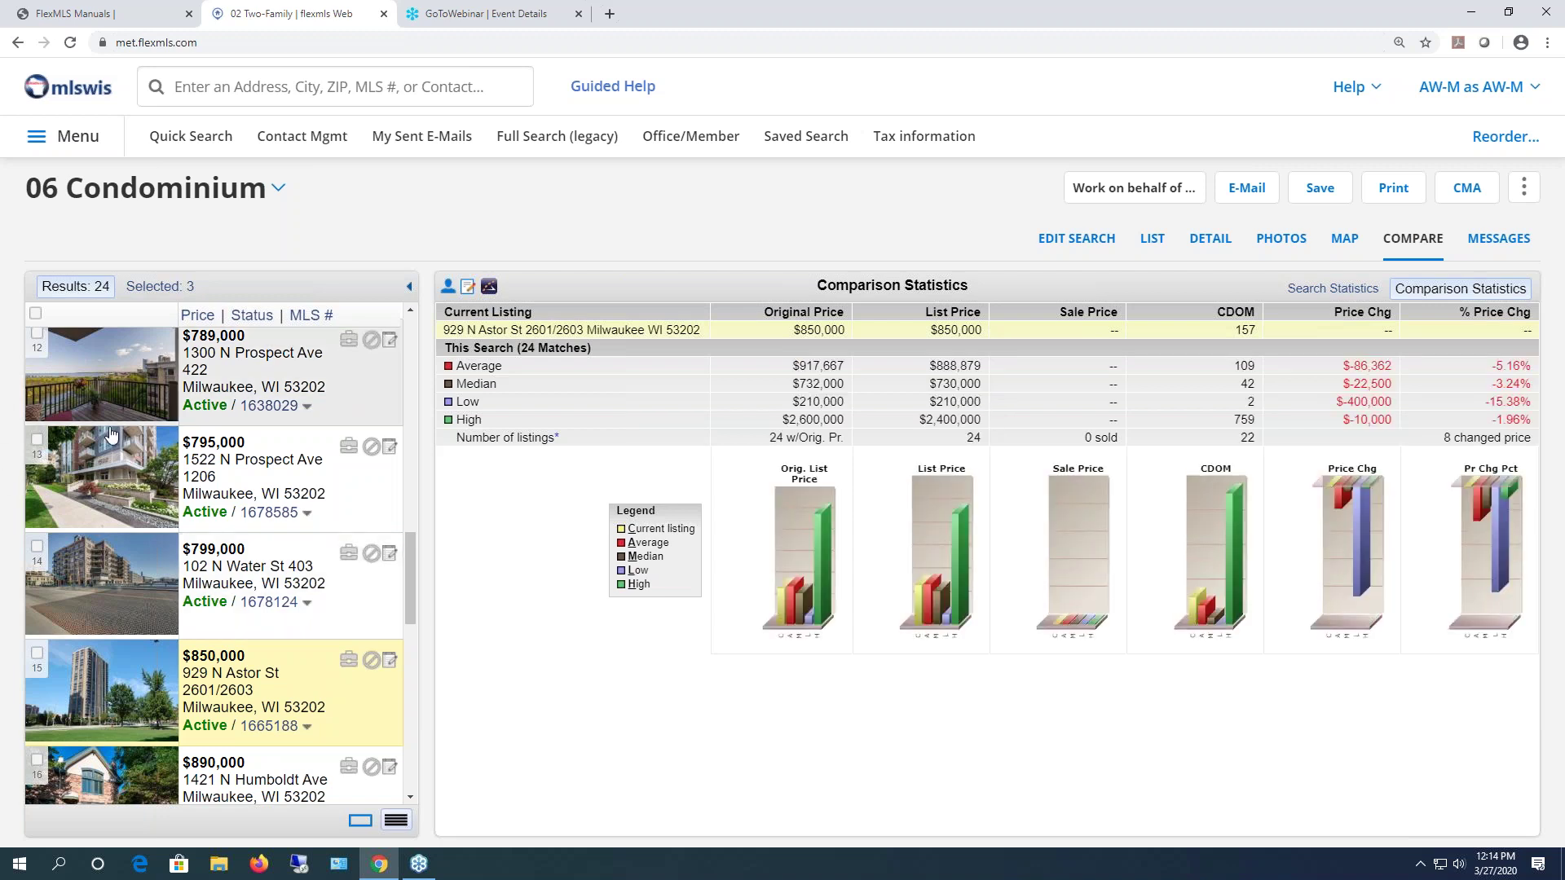
- Review Comparison Statistics, then scroll through Search Statistics for all 24 listings (22 active, $888,879 average)
click(68, 285)
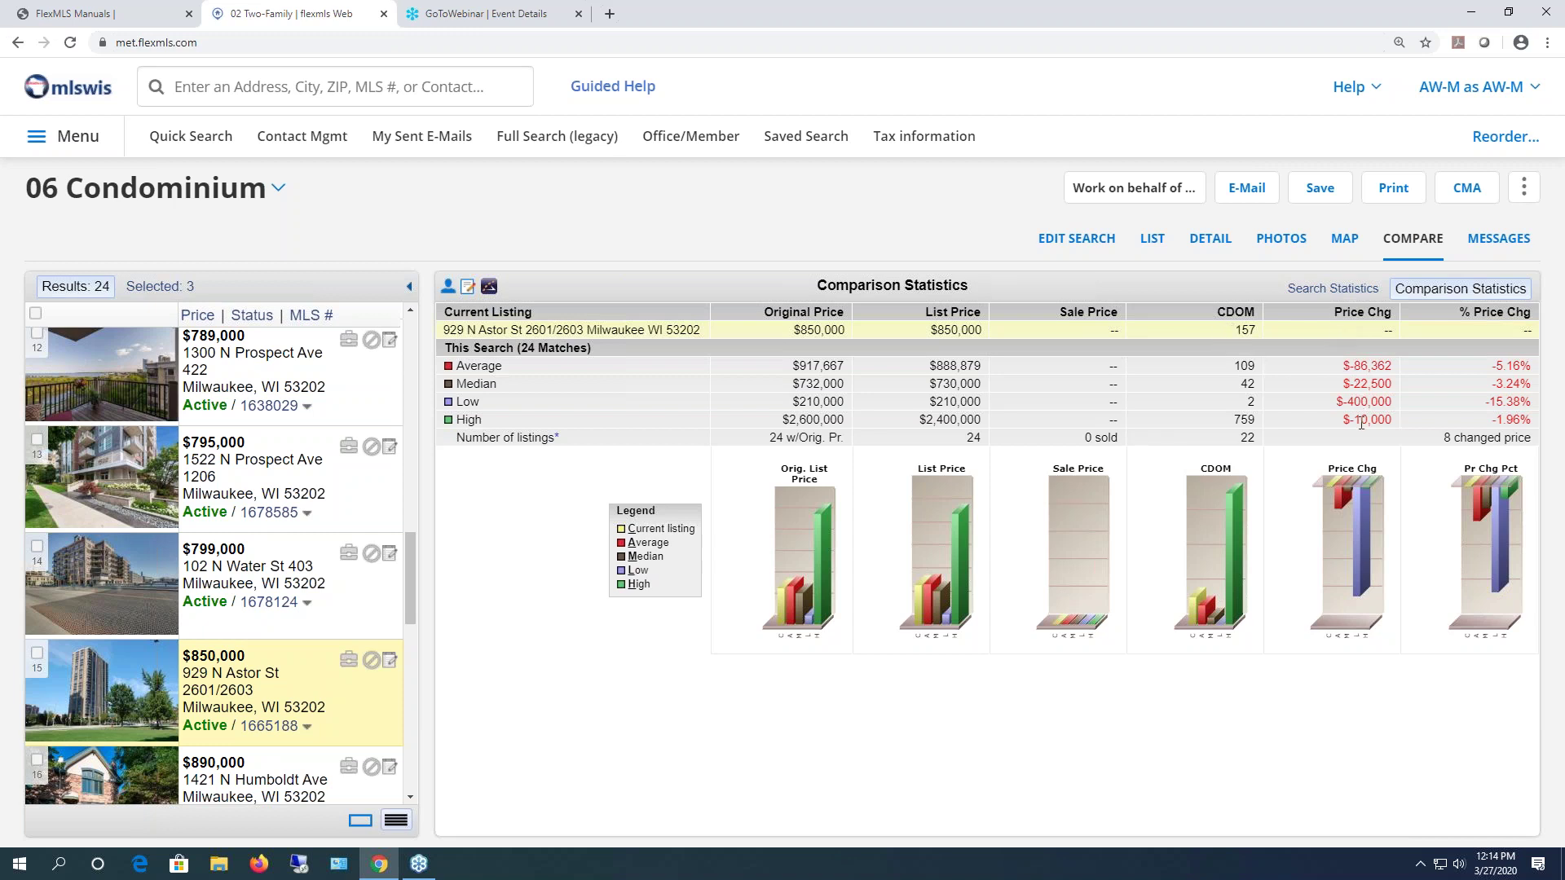
click(1313, 292)
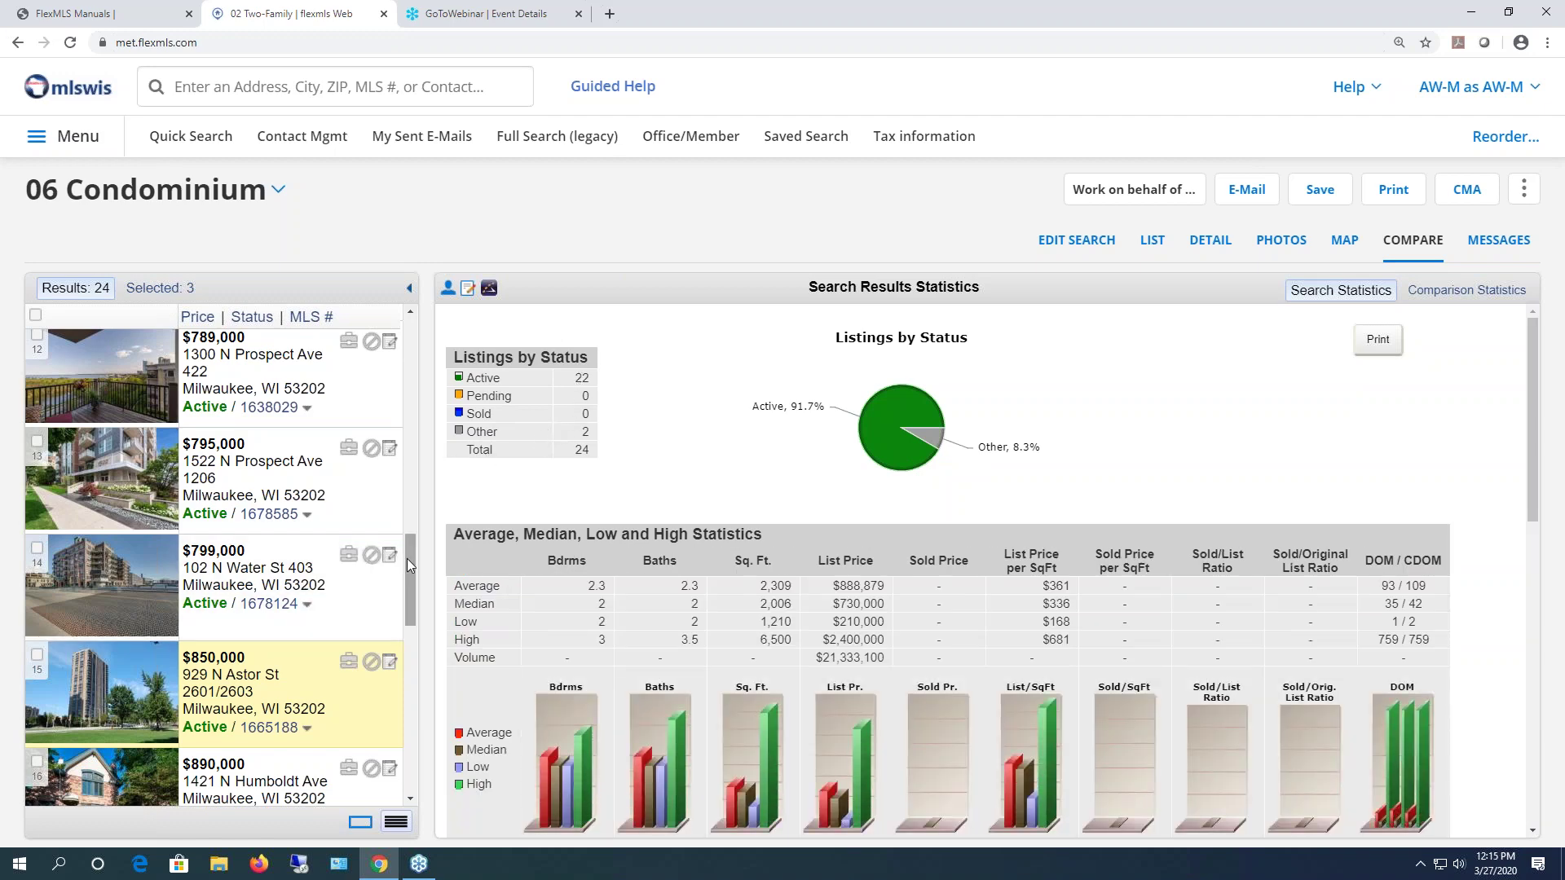
scroll(407, 559, up, 2)
scroll(404, 429, up, 8)
scroll(404, 428, down, 7)
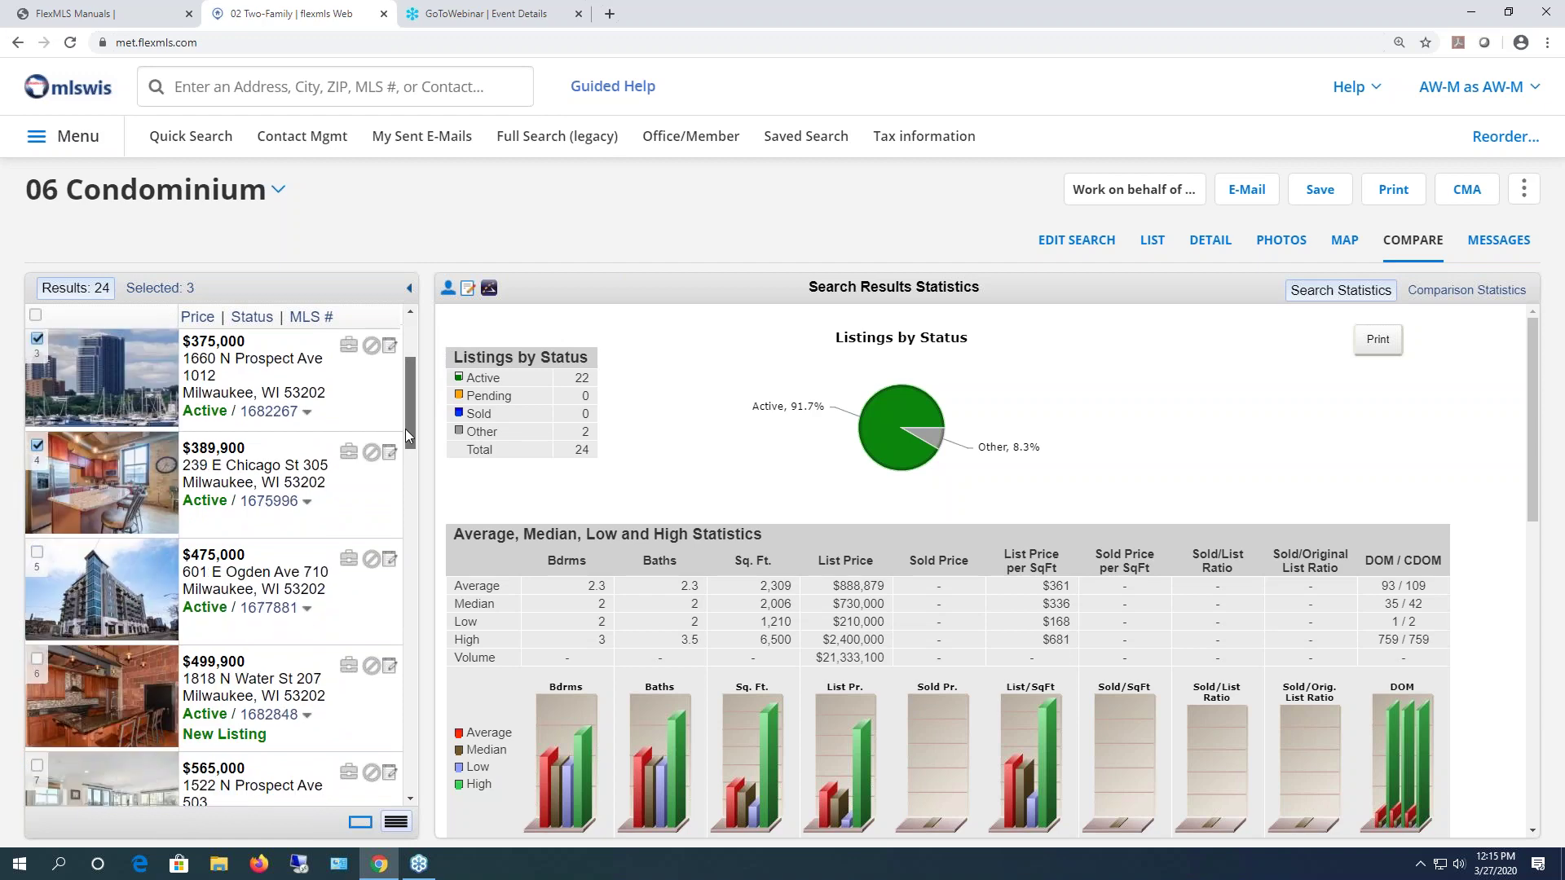
drag(401, 538, 428, 755)
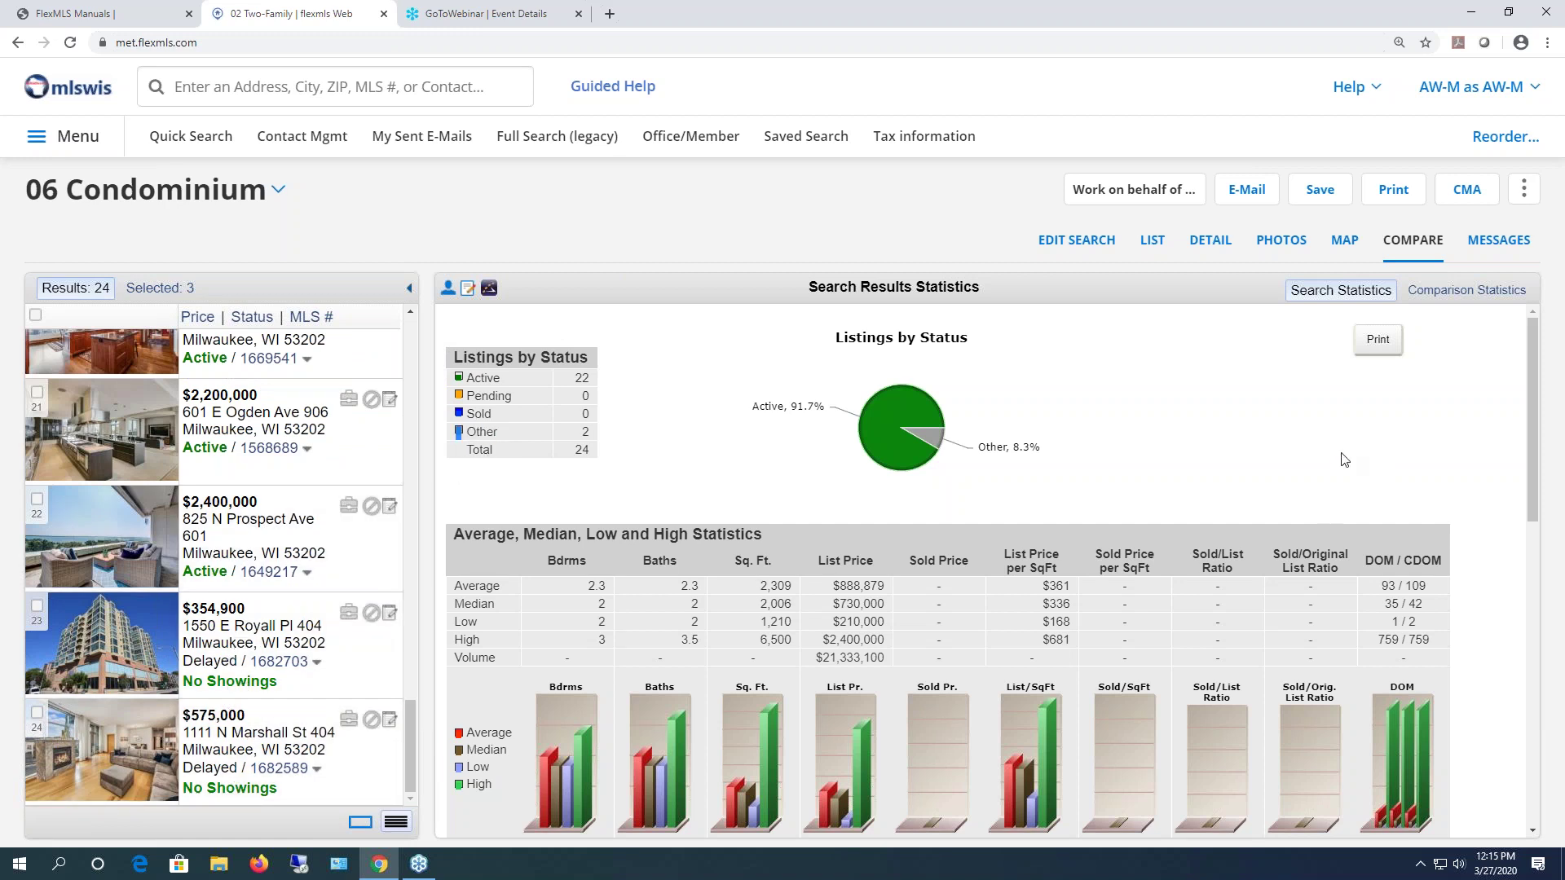
scroll(1337, 453, down, 2)
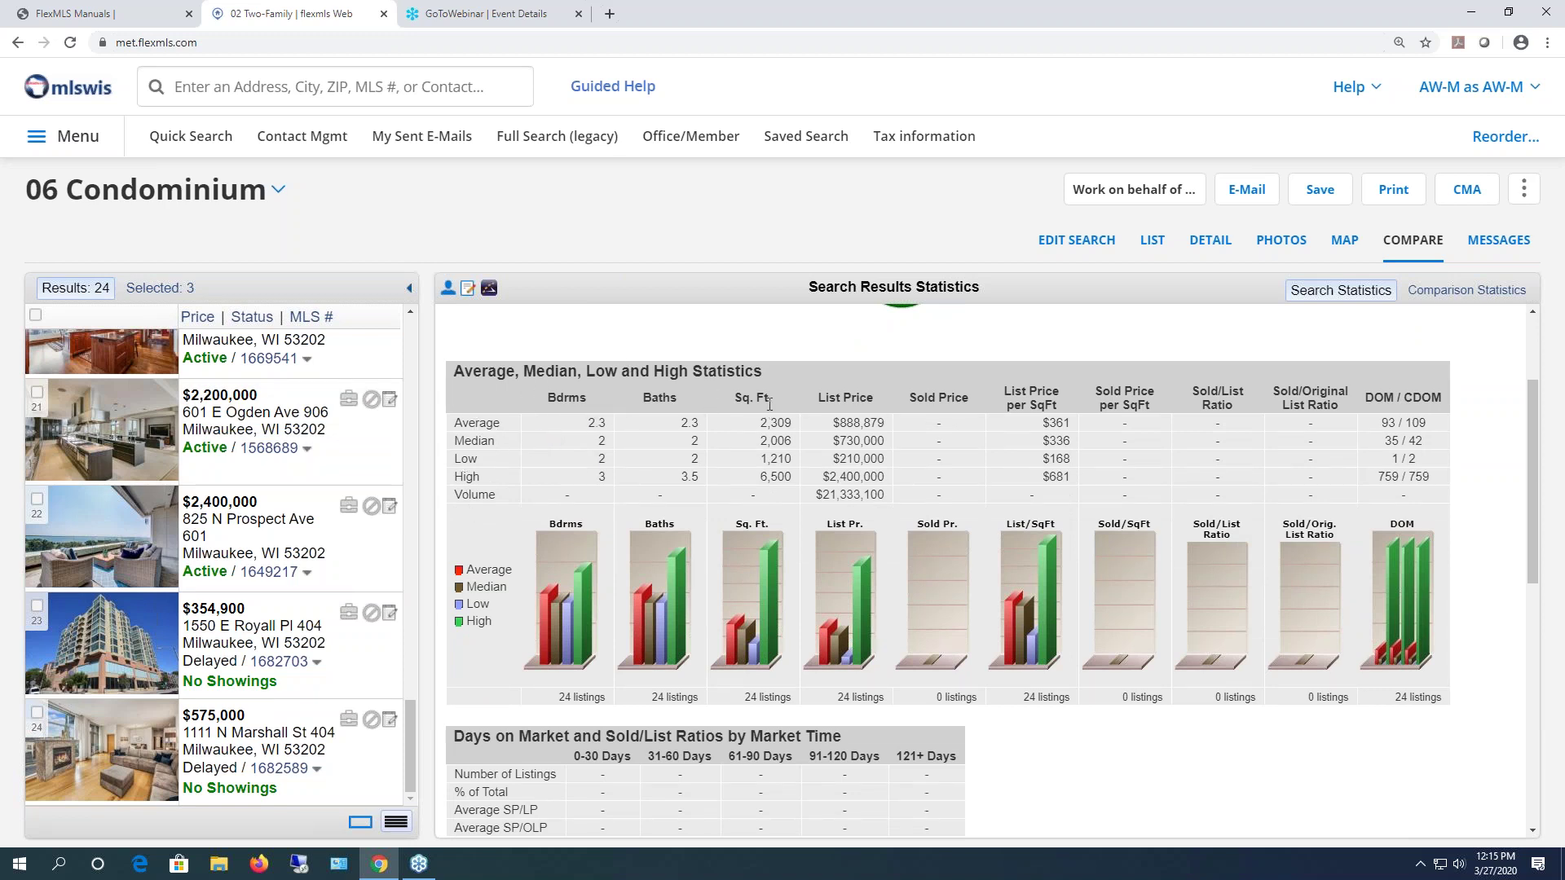
scroll(960, 496, down, 3)
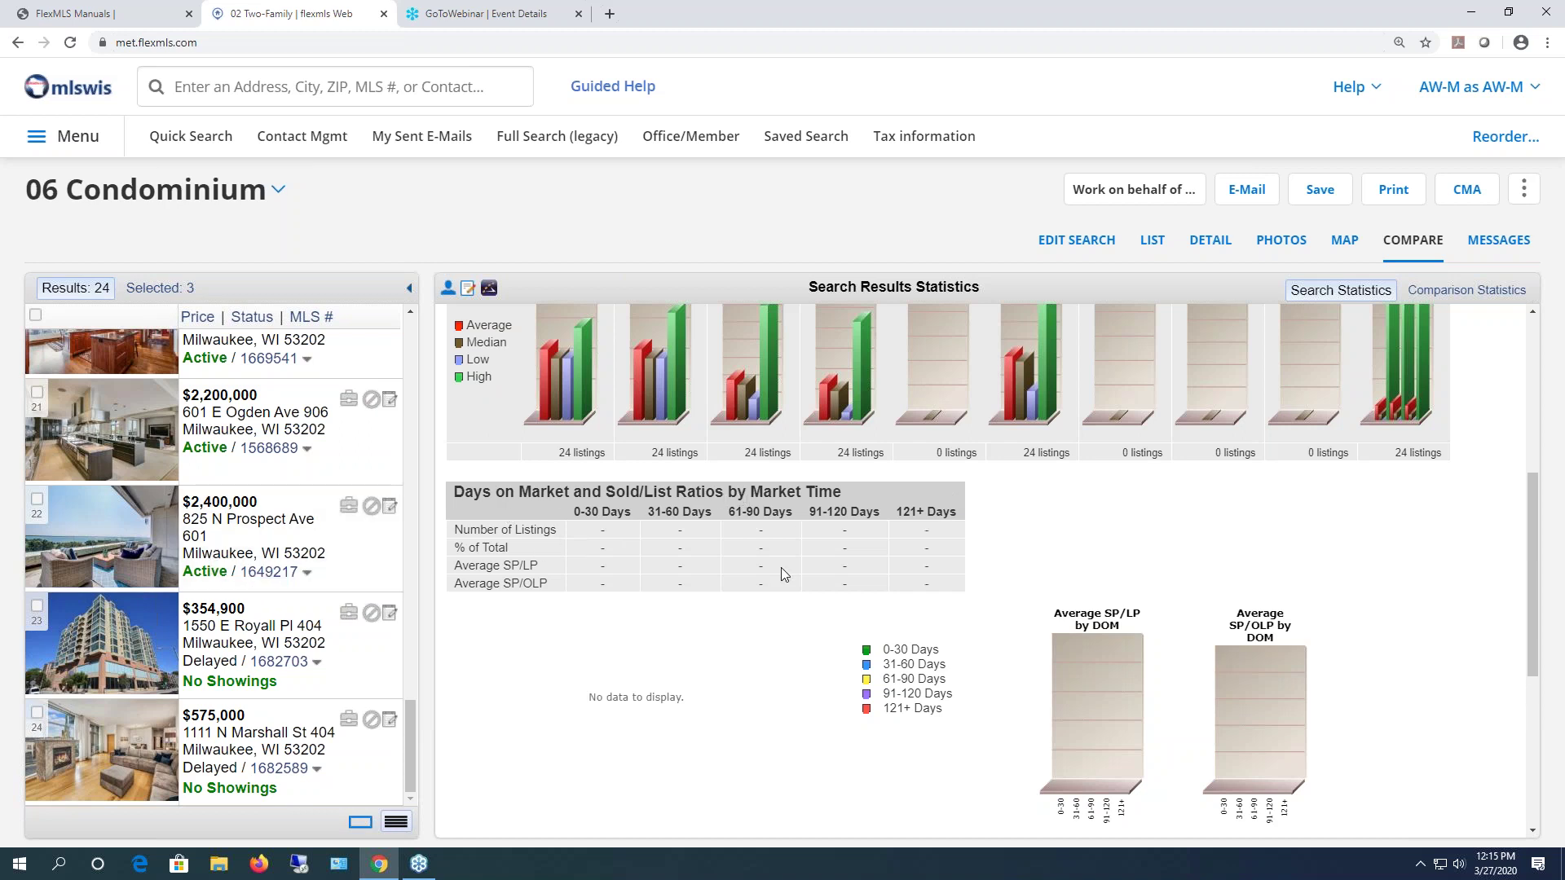
scroll(781, 567, down, 2)
scroll(774, 575, up, 3)
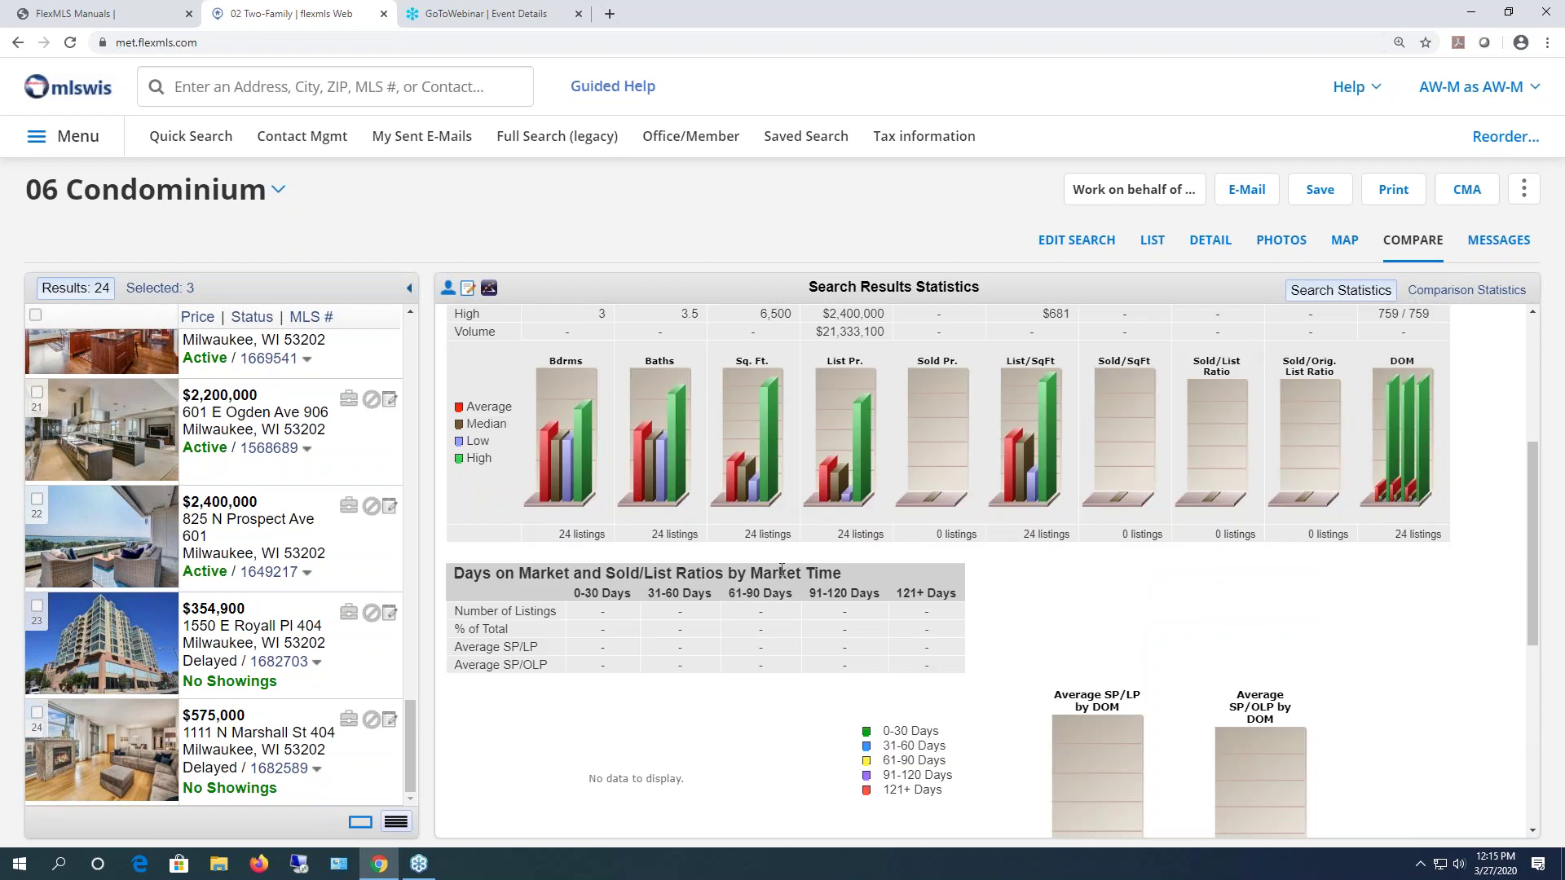
scroll(765, 581, down, 5)
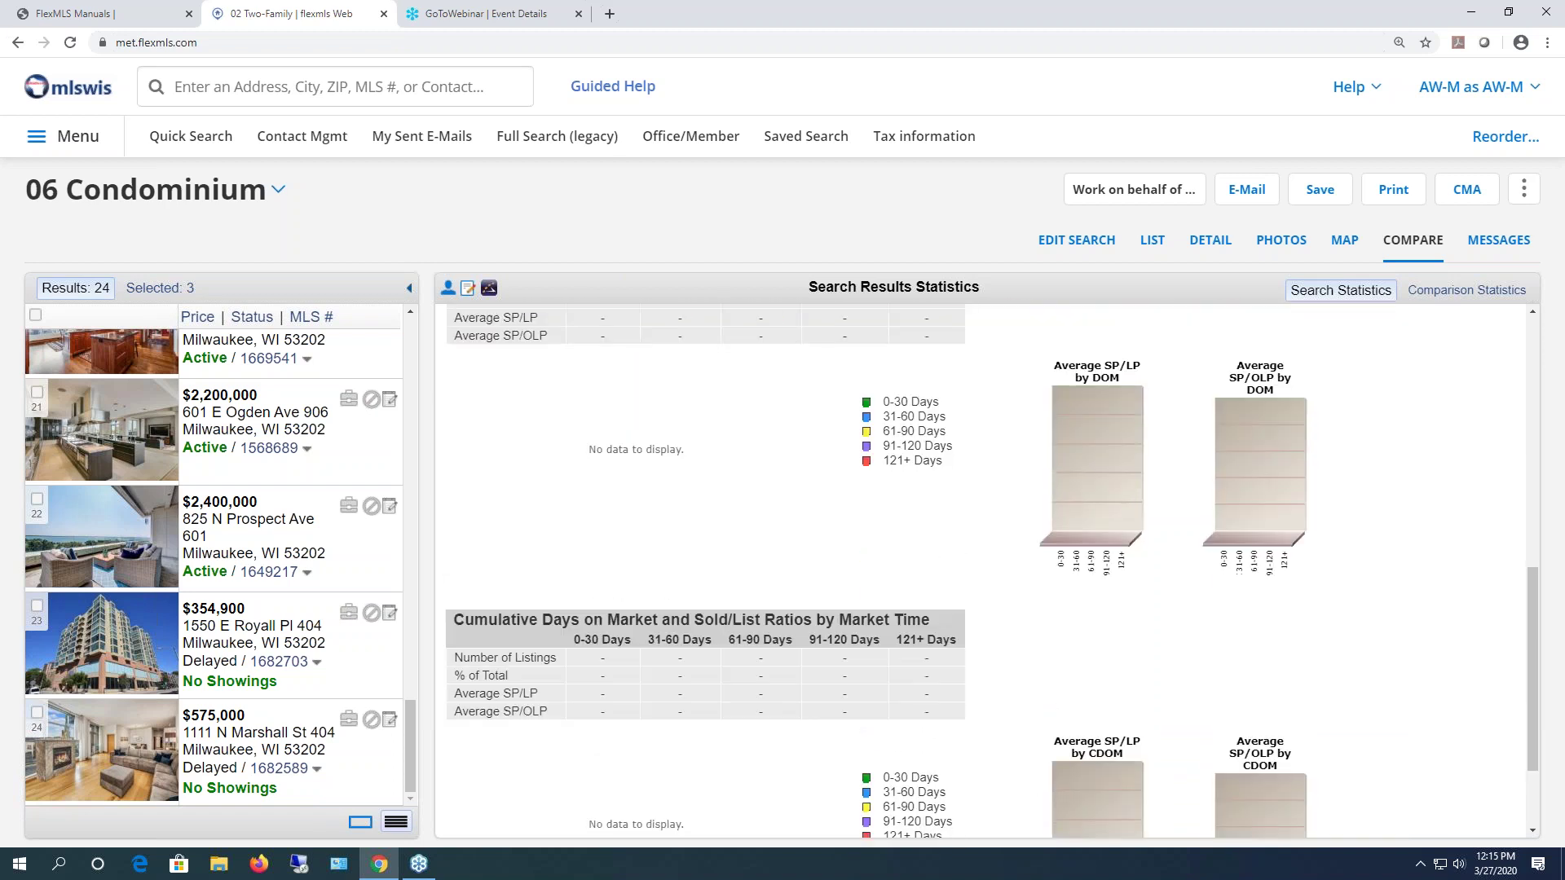
scroll(991, 570, up, 1)
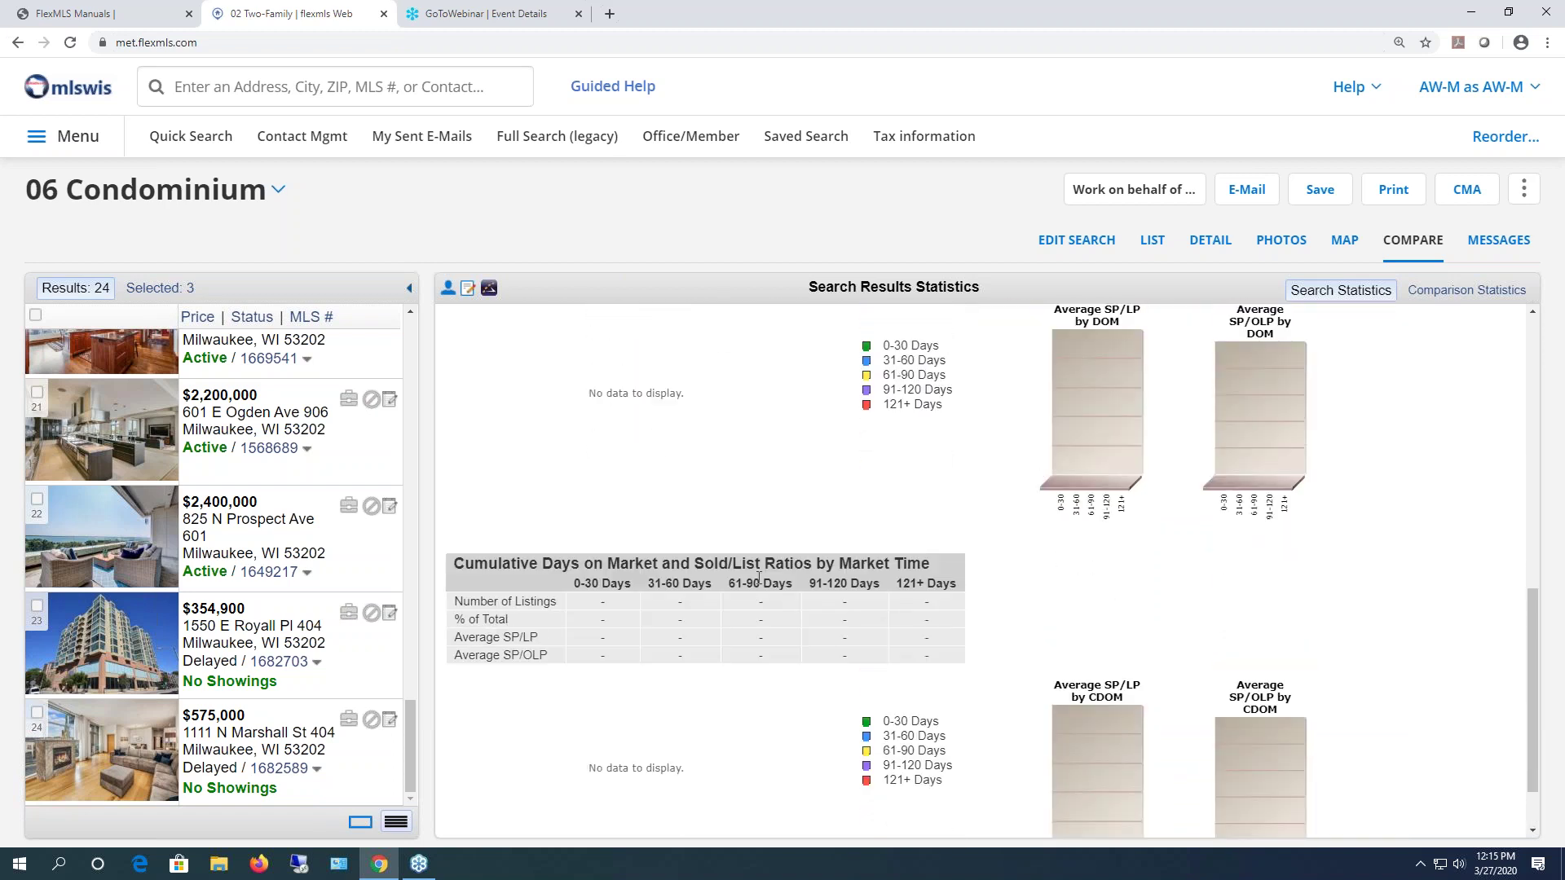
scroll(758, 577, down, 1)
scroll(759, 577, up, 10)
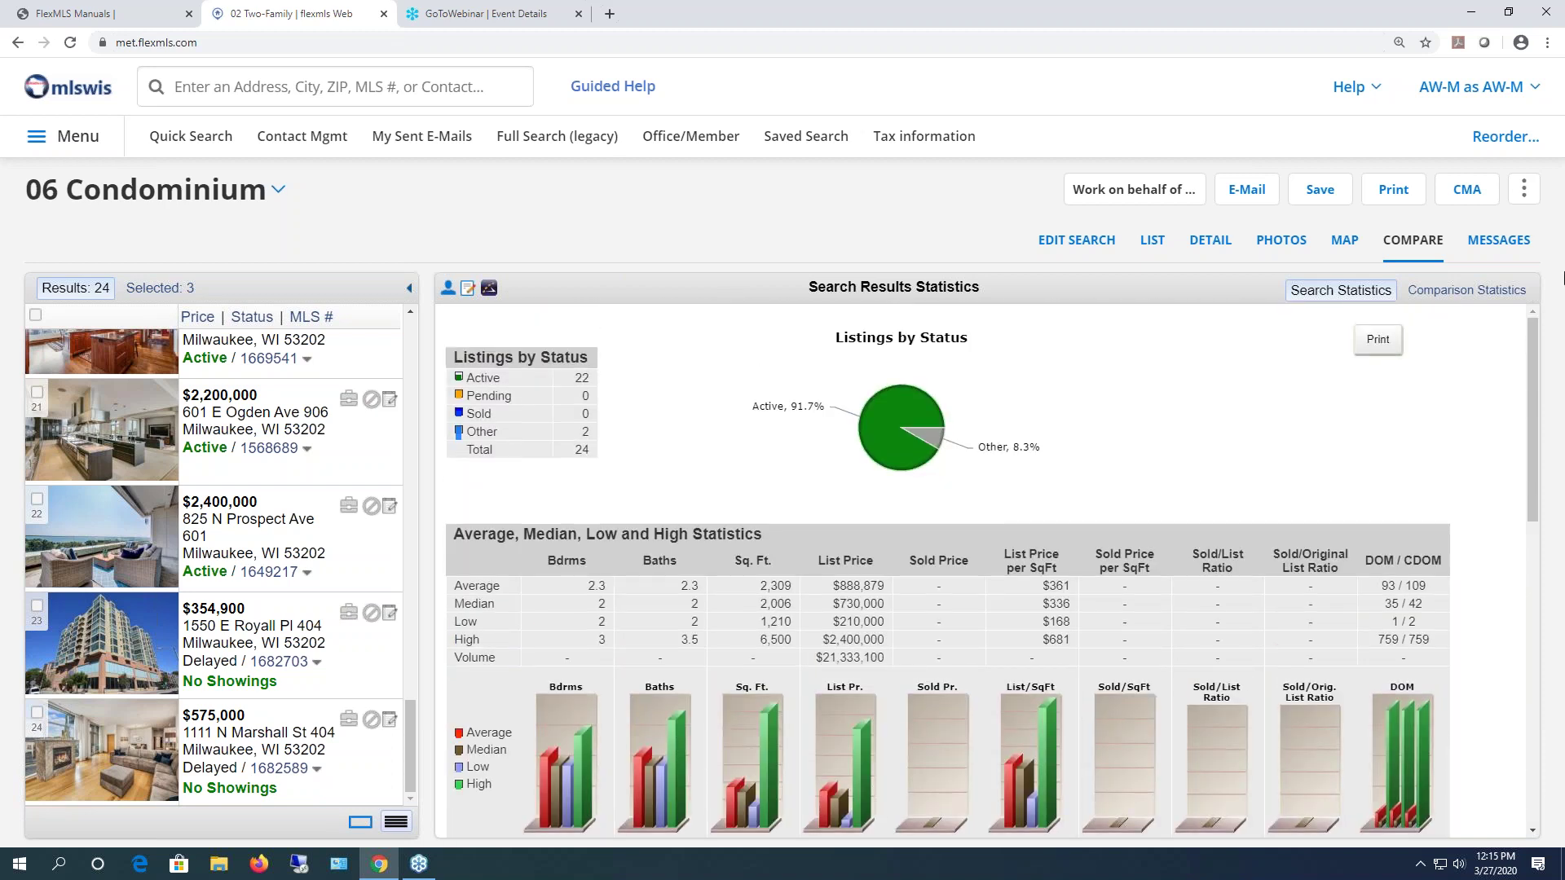
- Check the listing's Messages (none), address a client message to a suggested client, then cancel it
click(1498, 241)
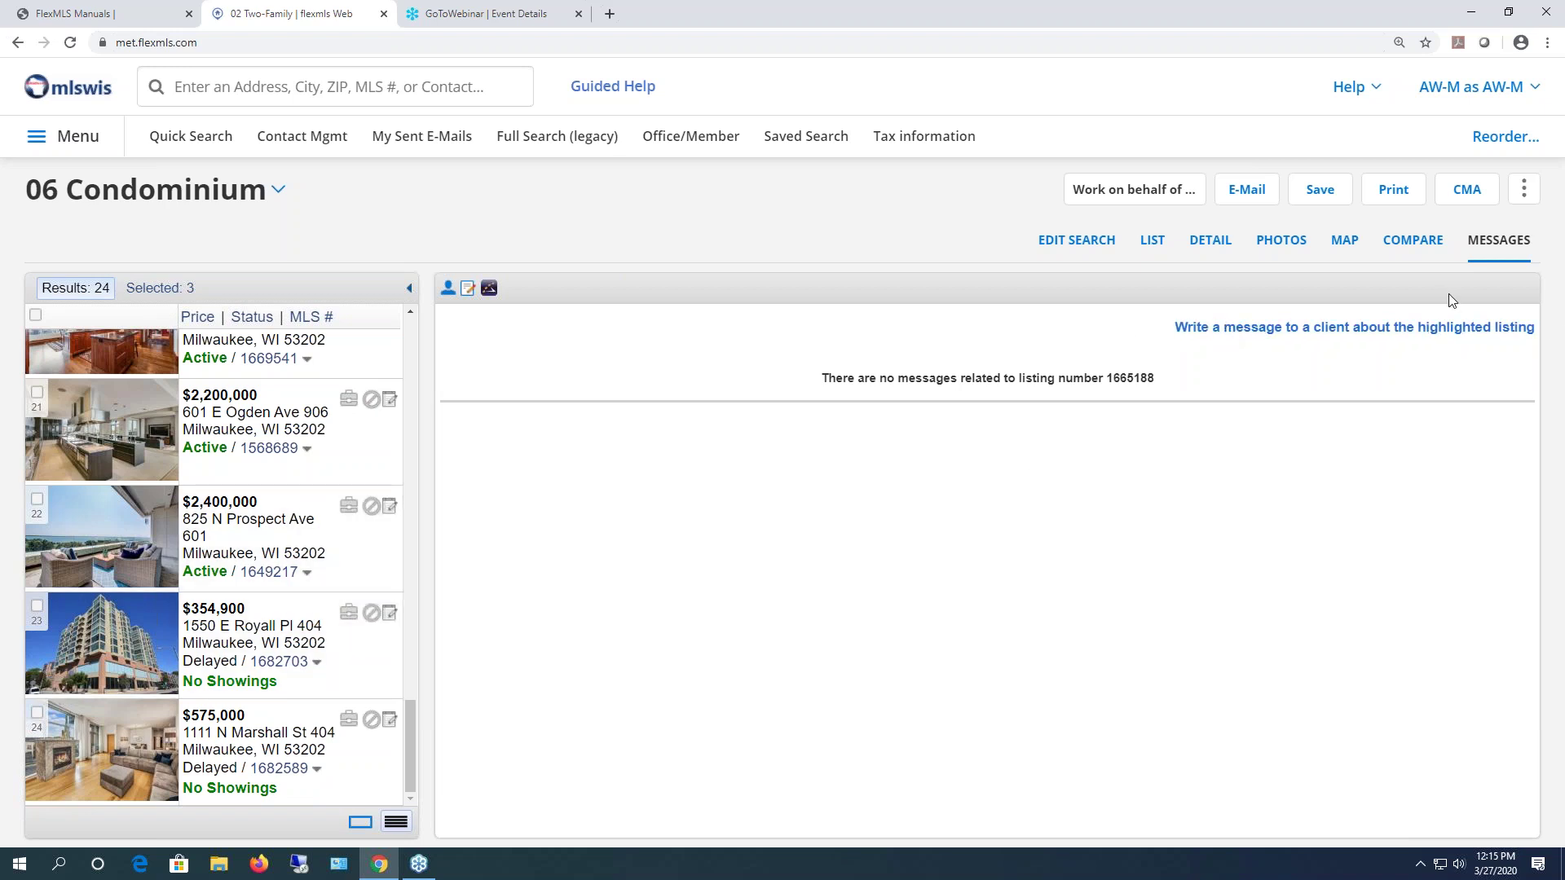
click(1434, 334)
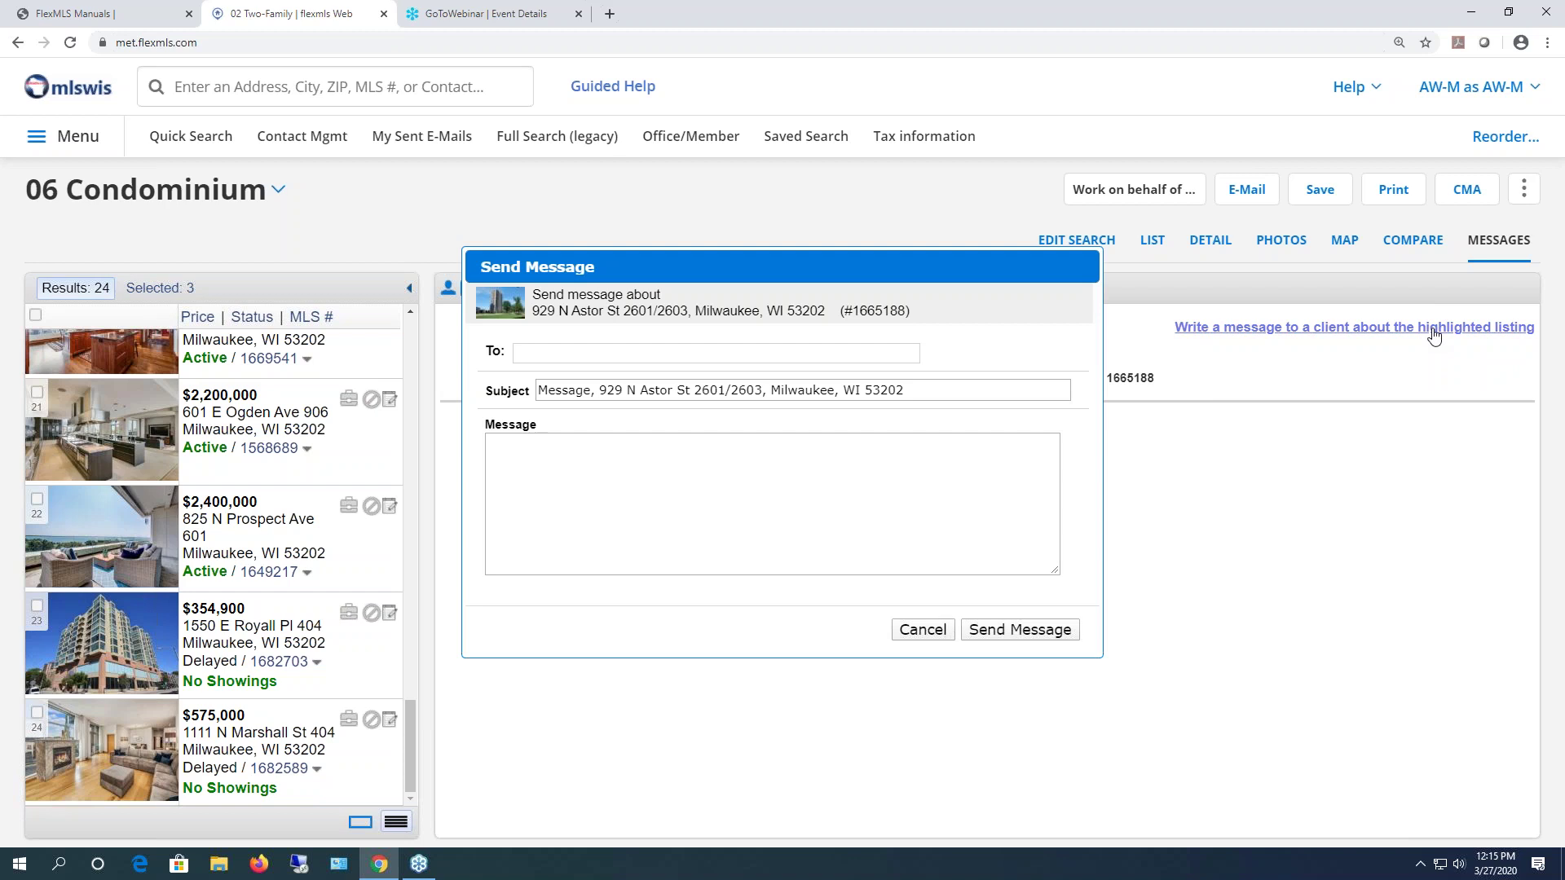
text(ange)
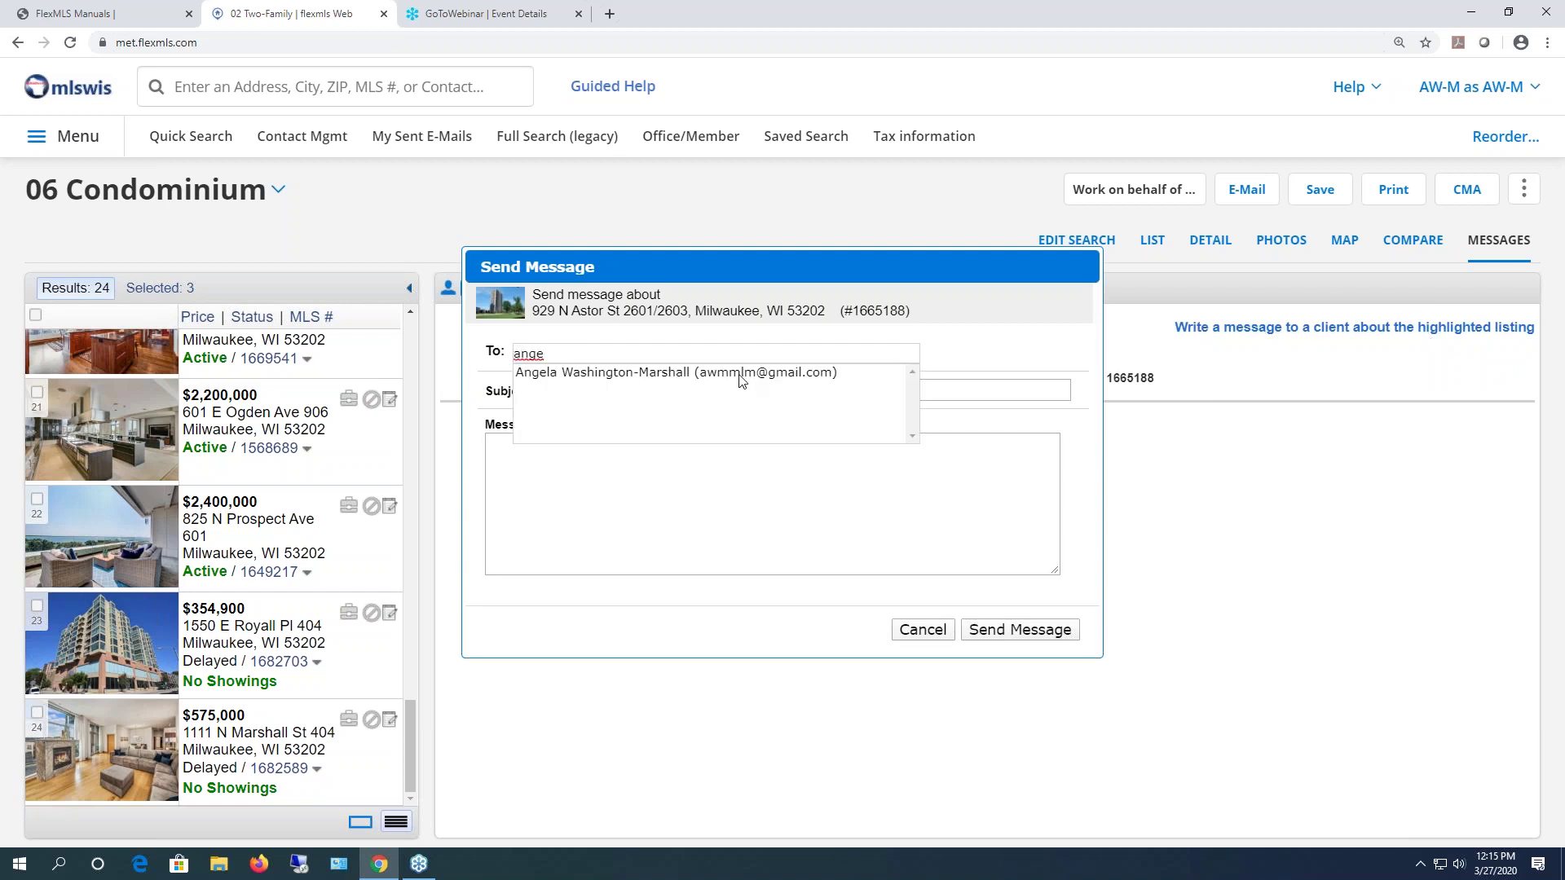
click(740, 374)
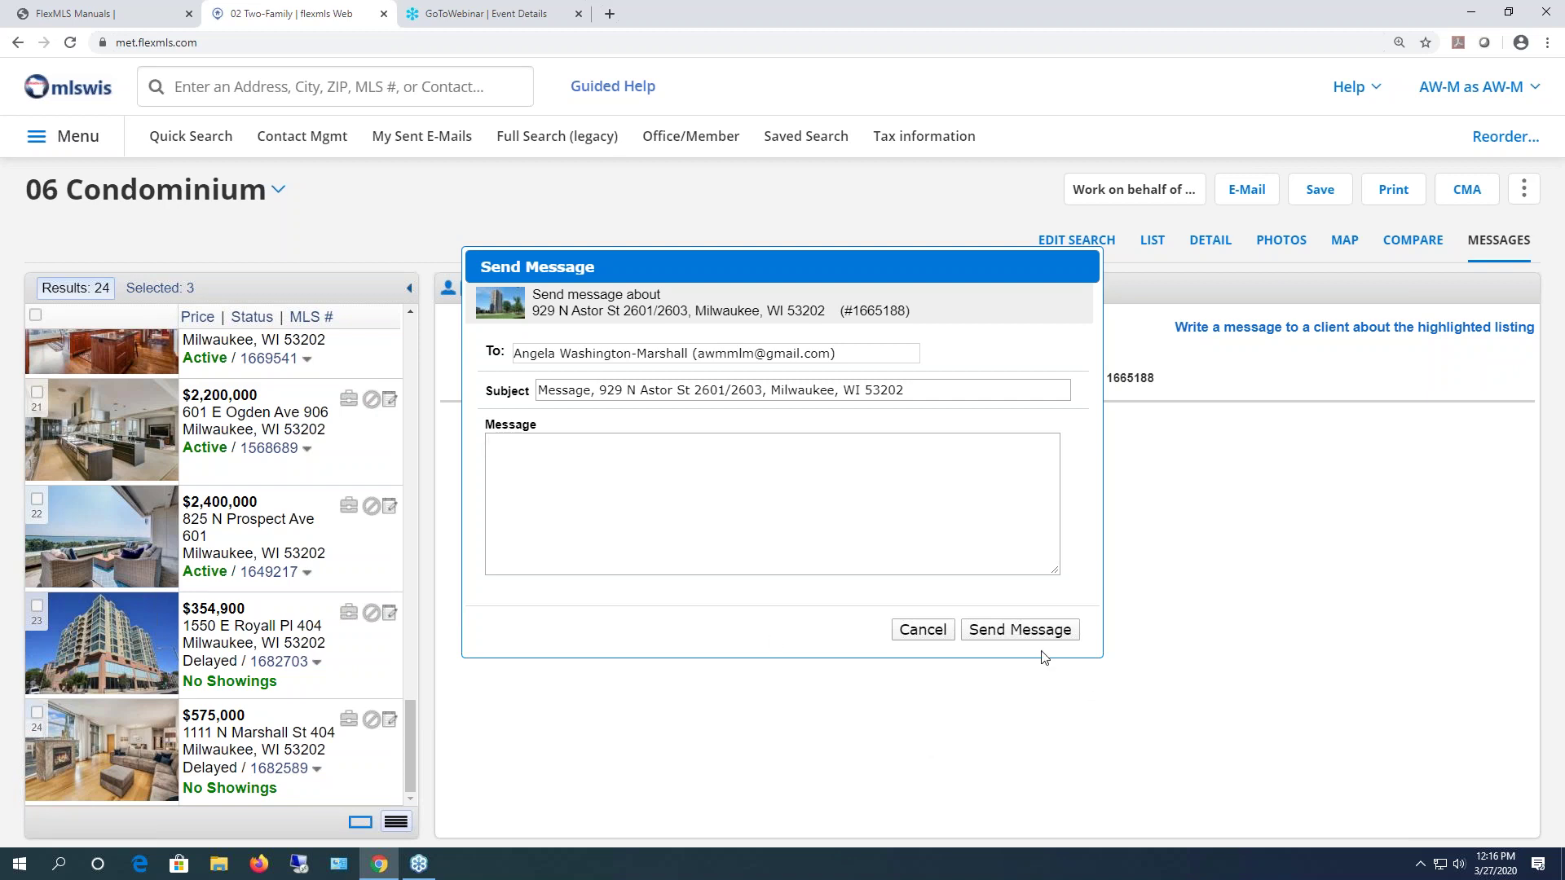
click(908, 636)
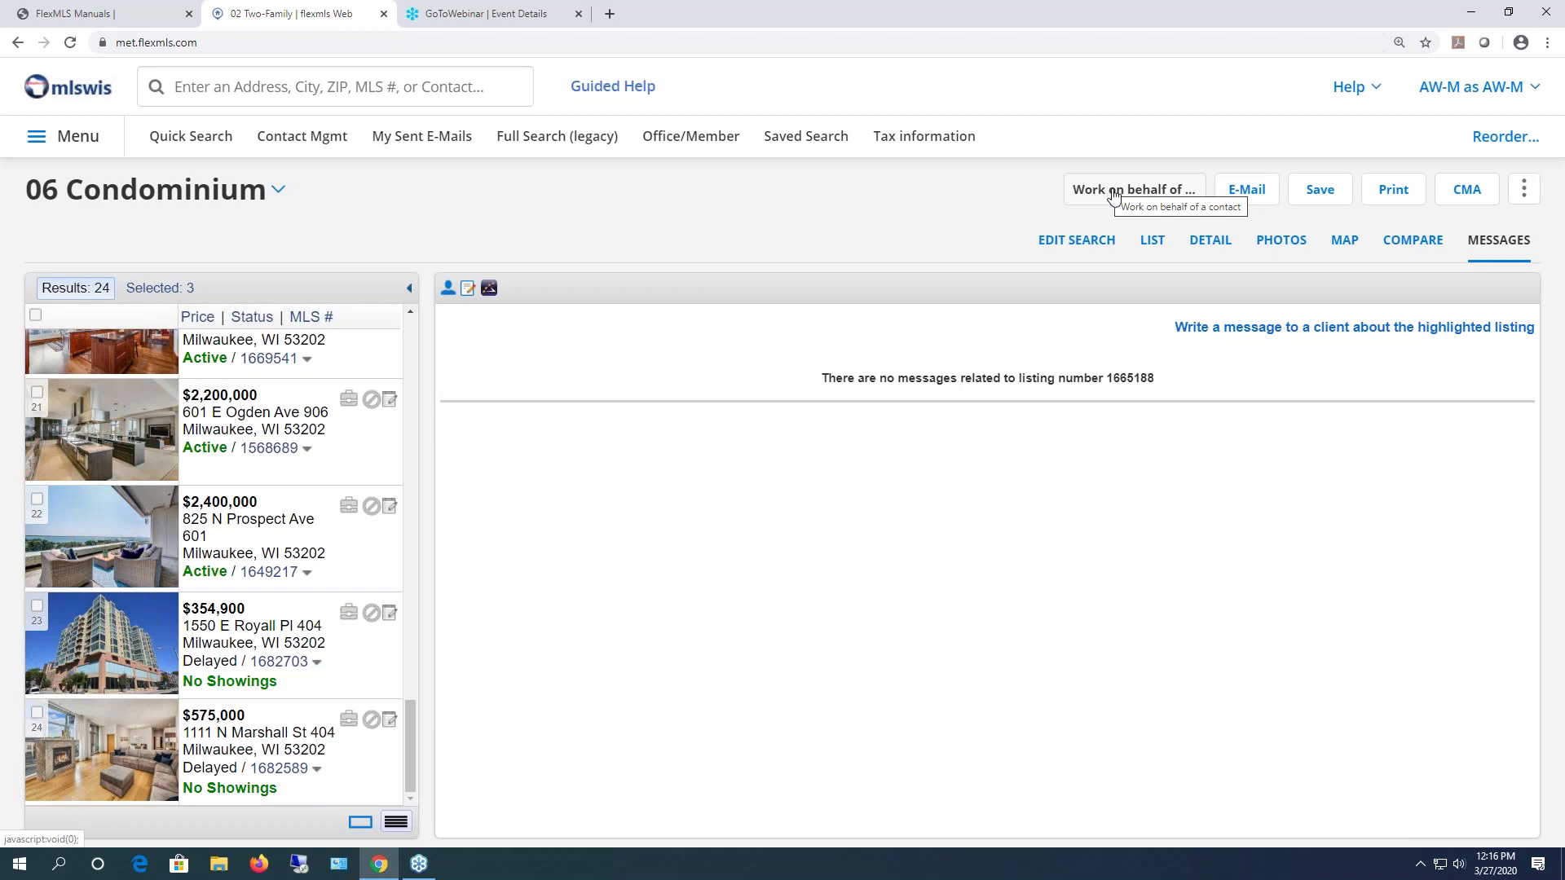
- Leave the listing e-mail form unsent, return to the condo results, and show the Save options
click(1247, 191)
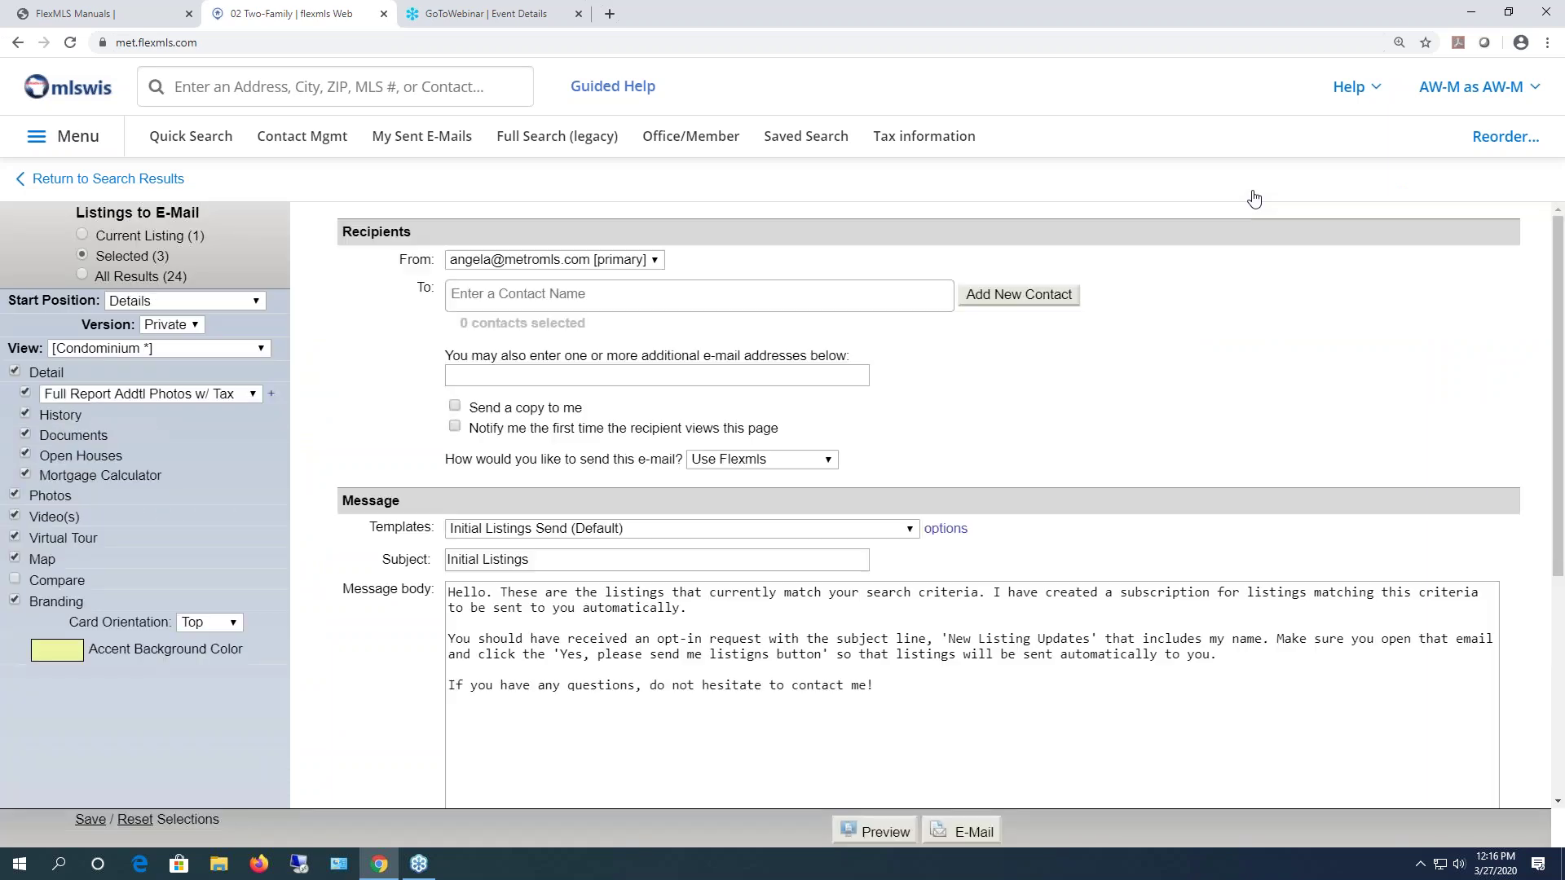
click(54, 181)
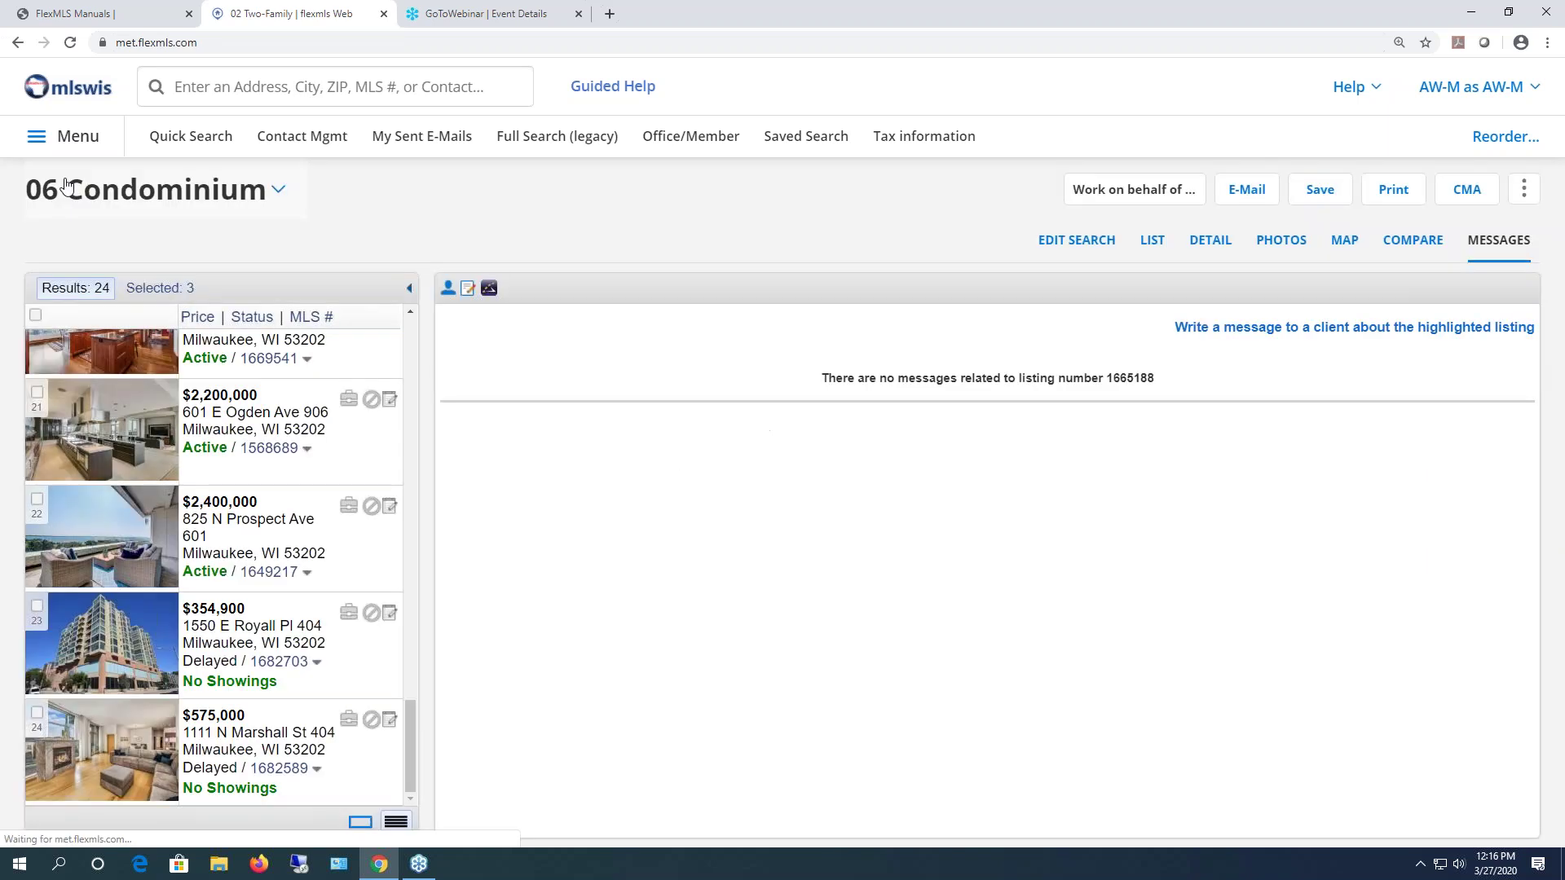
click(1330, 196)
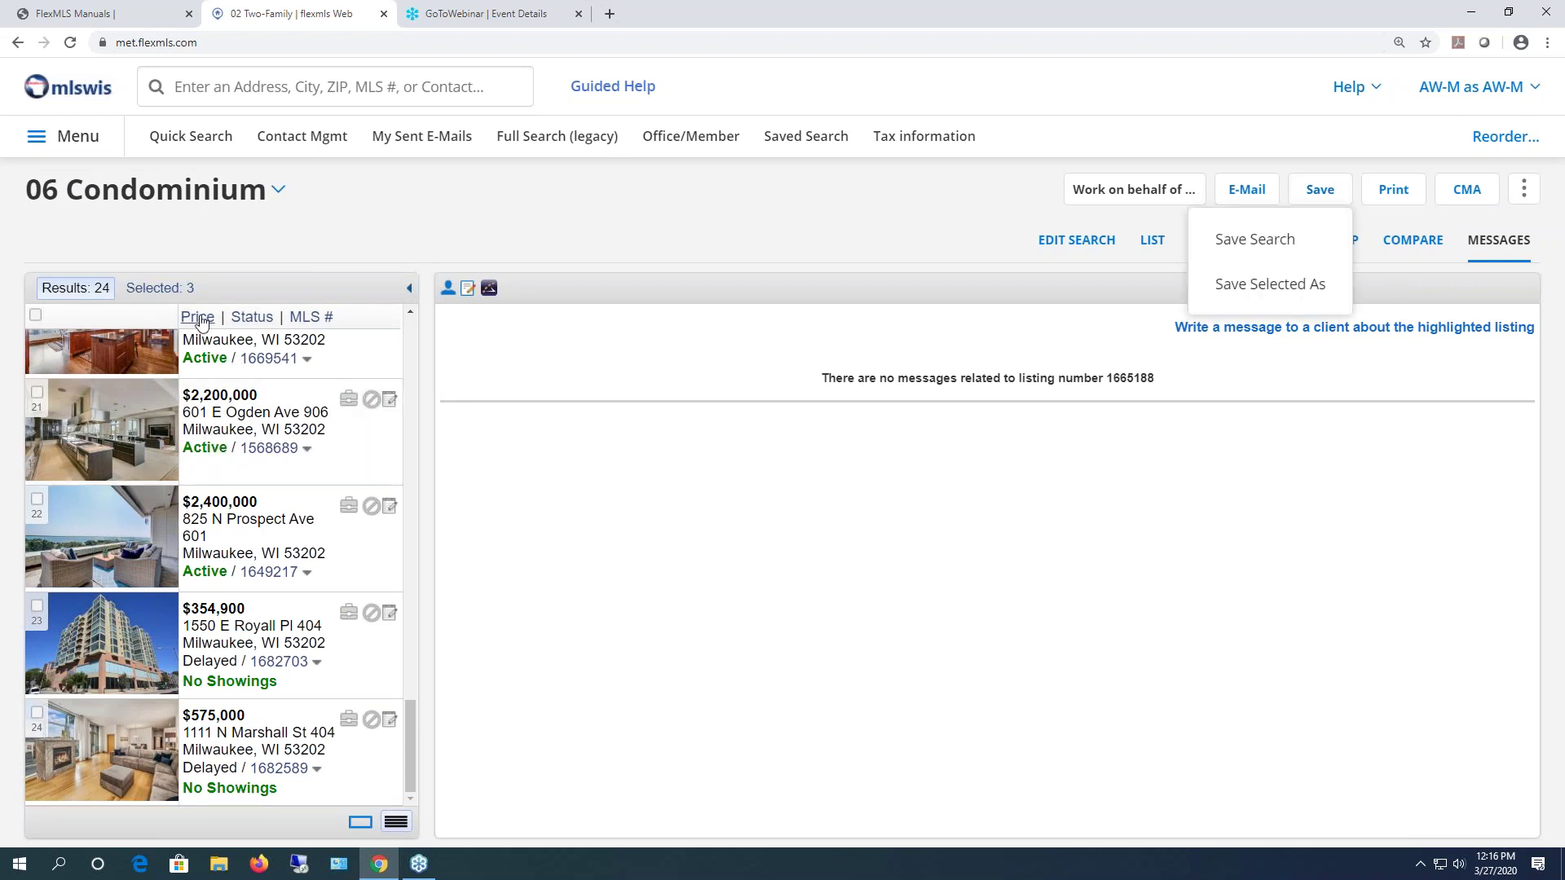
- Preview the printout of the three selected condos with the summary list included
click(1386, 199)
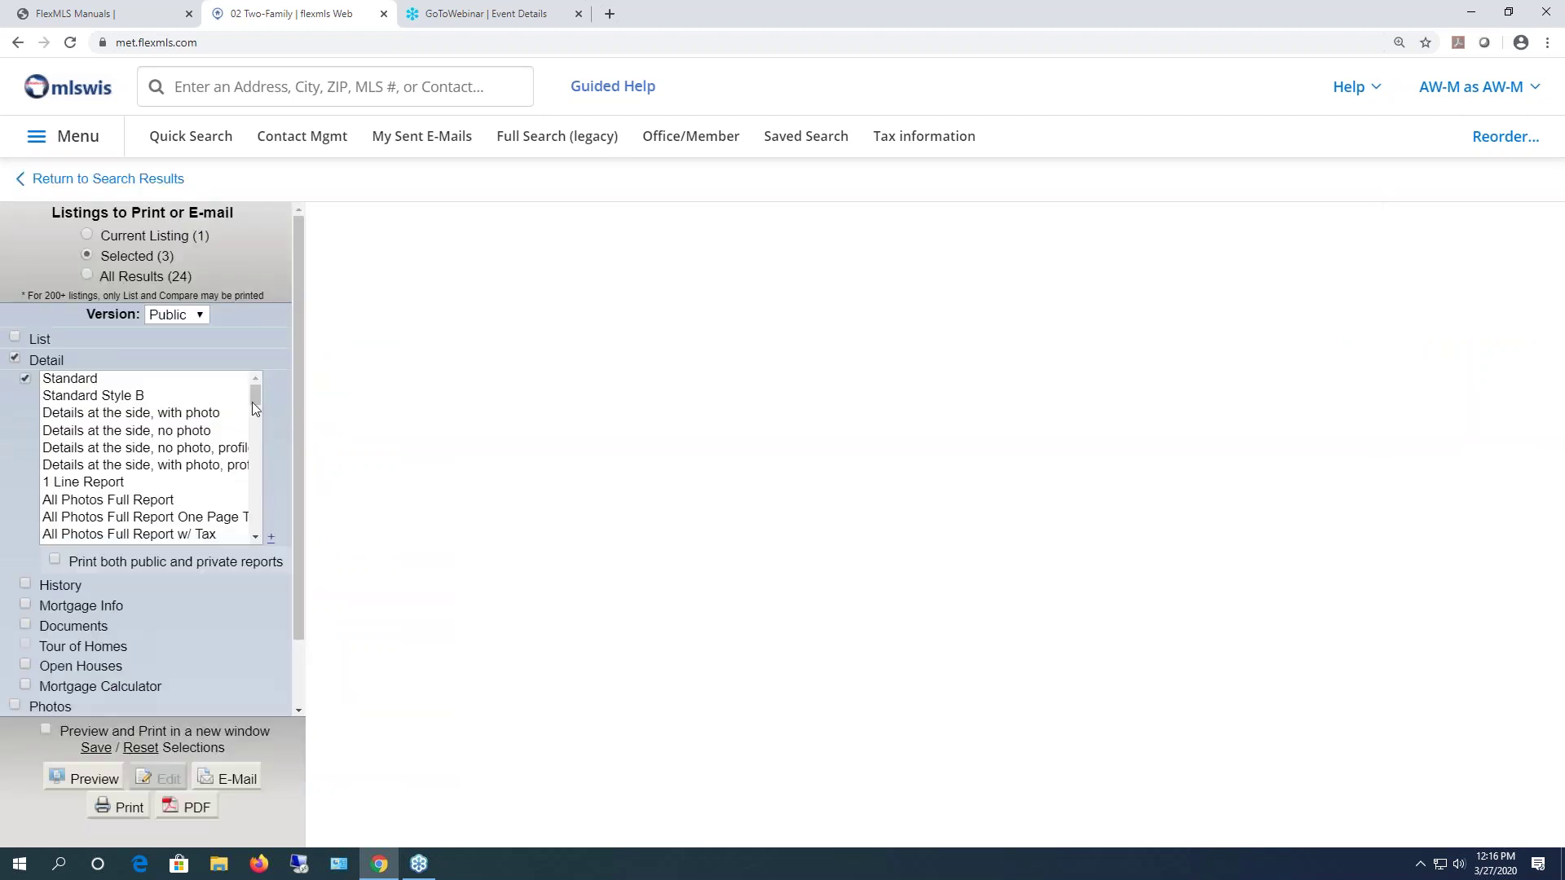
mouse_move(255, 400)
mouse_down()
mouse_move(255, 434)
mouse_move(262, 392)
mouse_up()
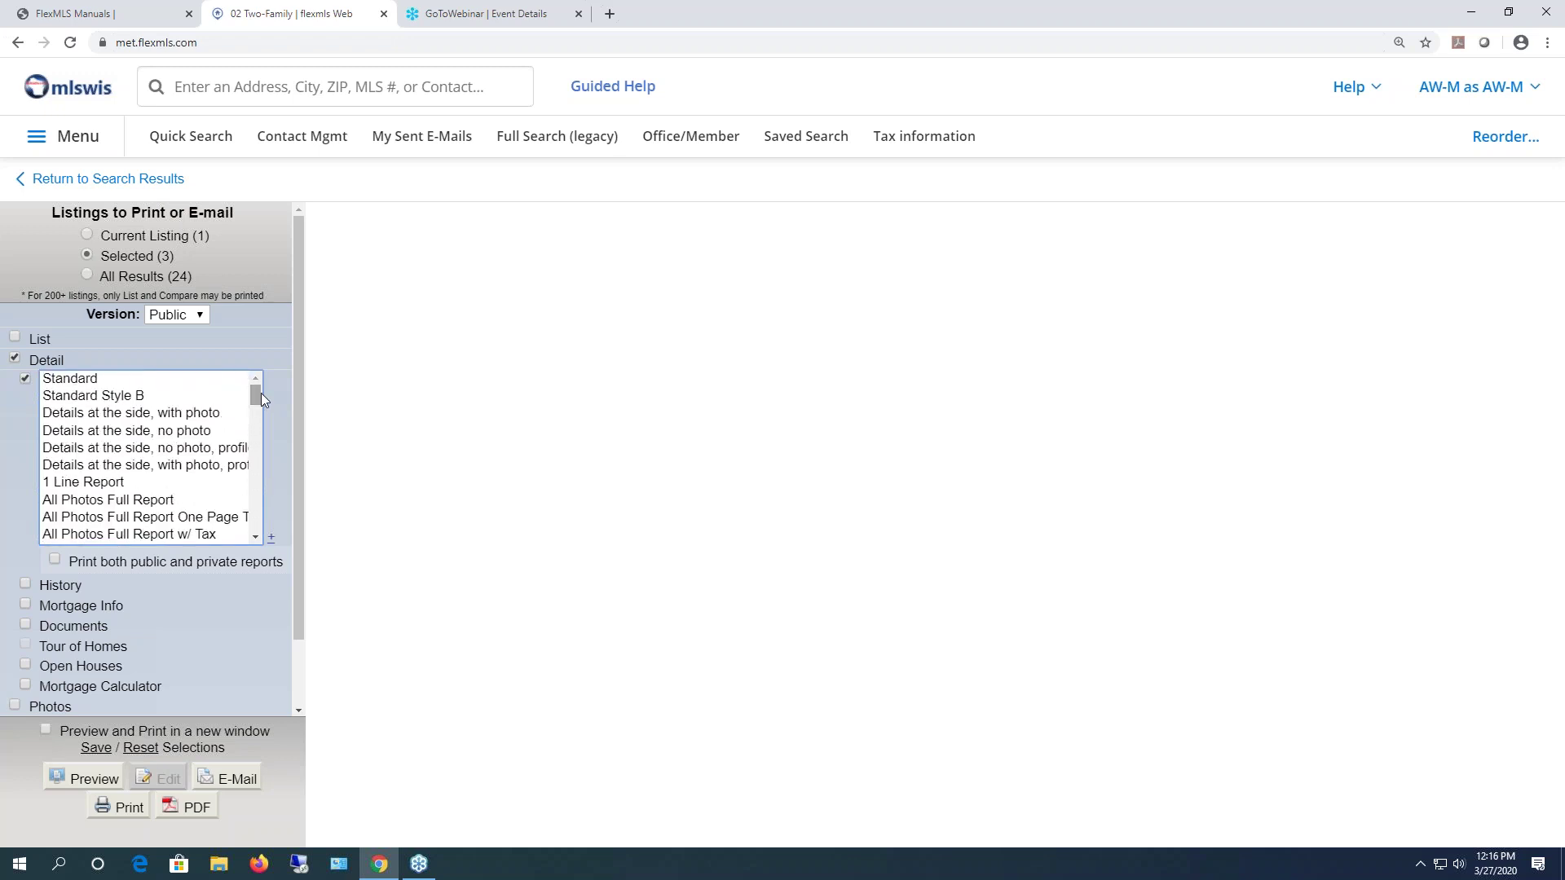
click(16, 337)
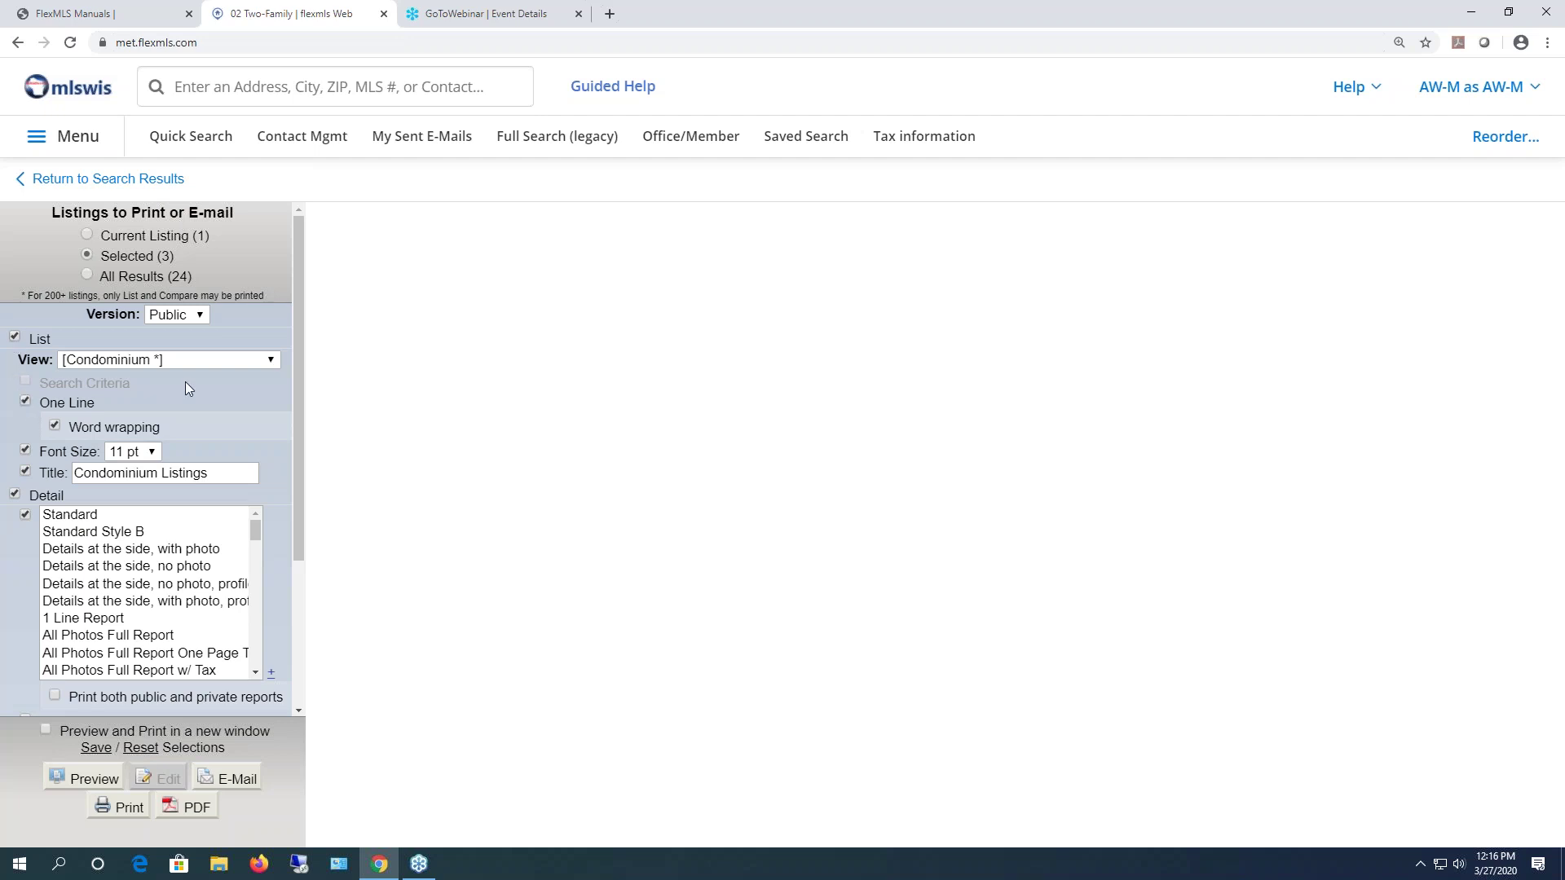
drag(296, 355, 284, 575)
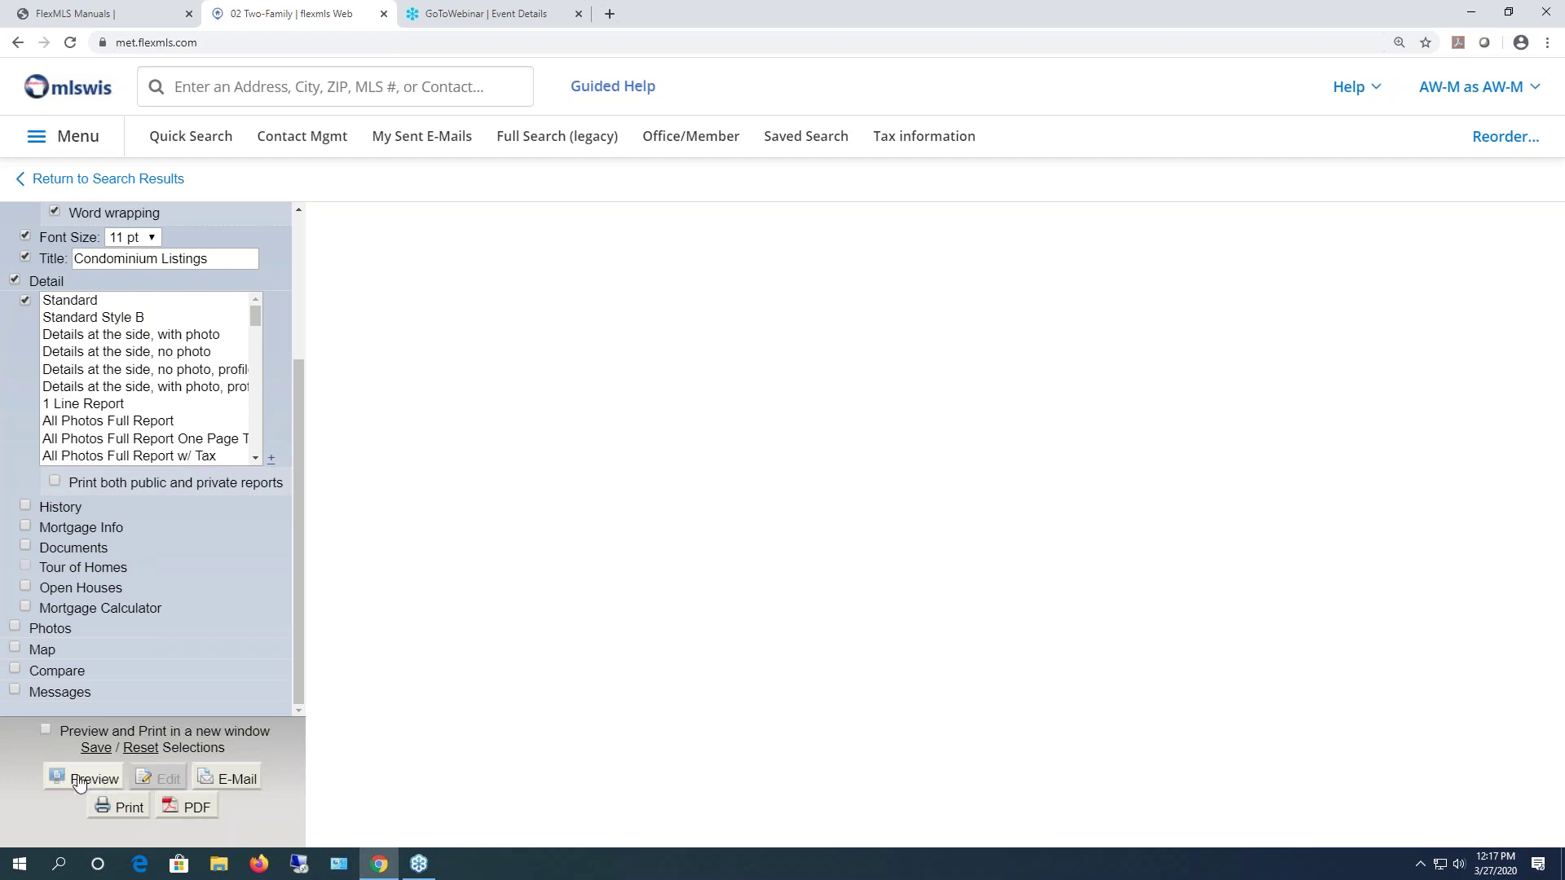
drag(296, 507, 325, 335)
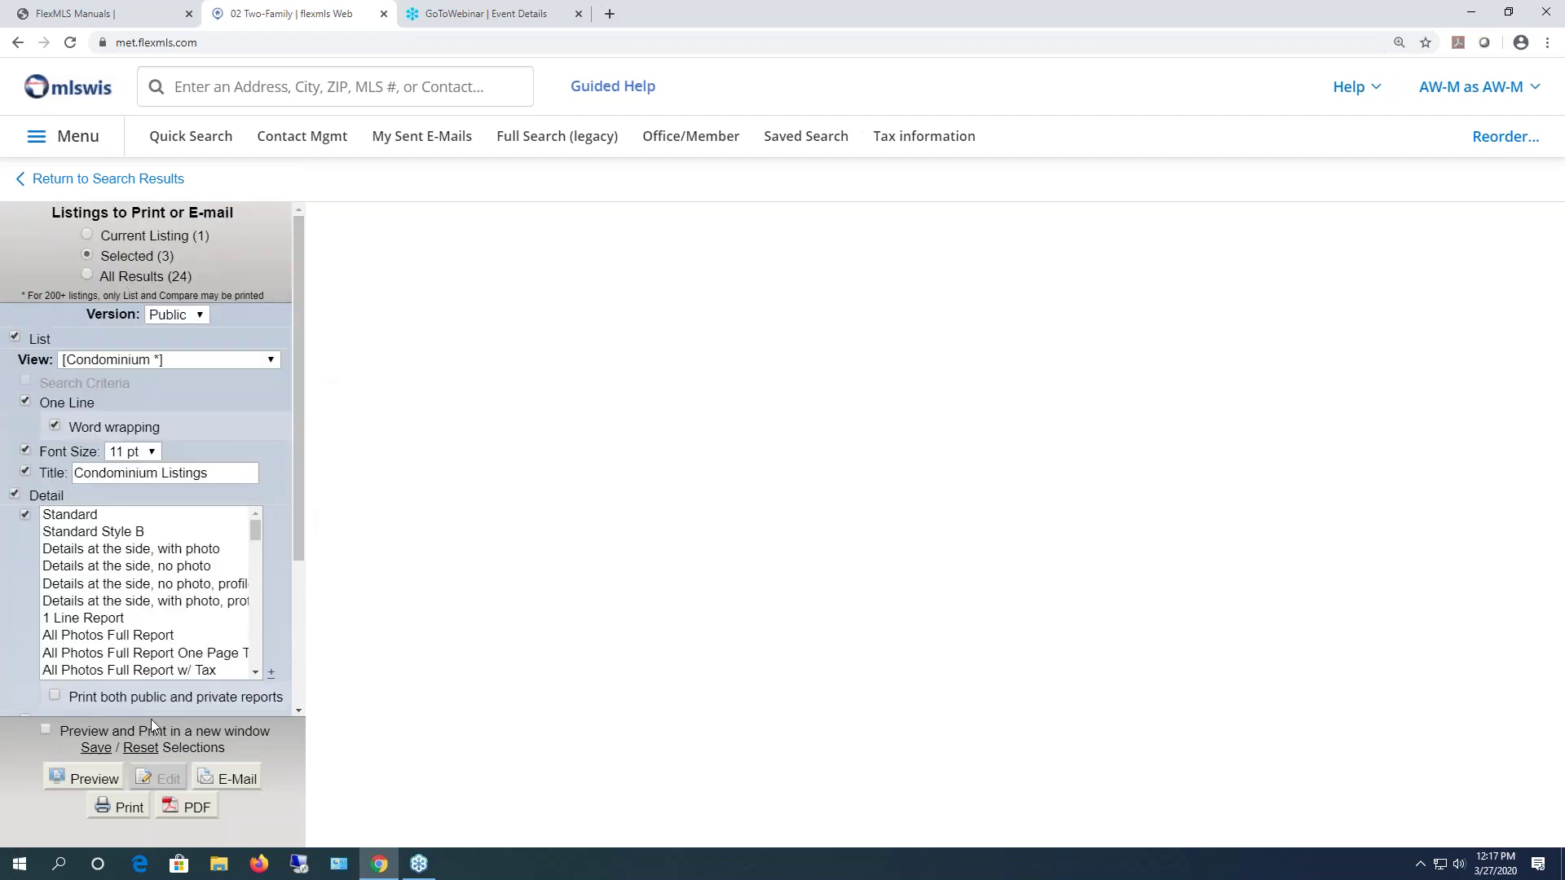
drag(296, 471, 266, 685)
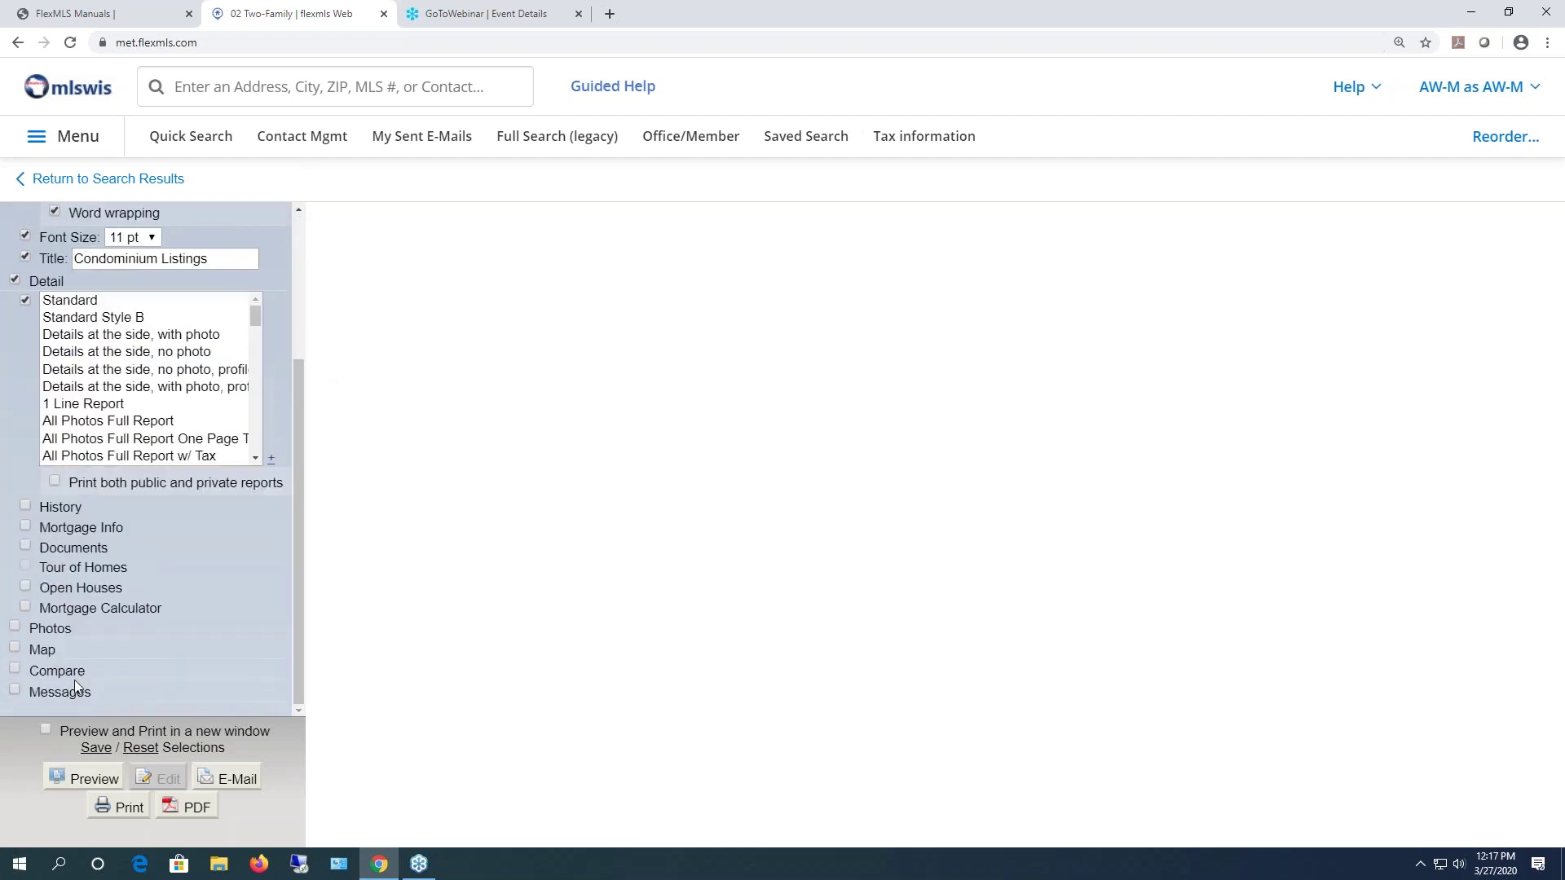
click(69, 780)
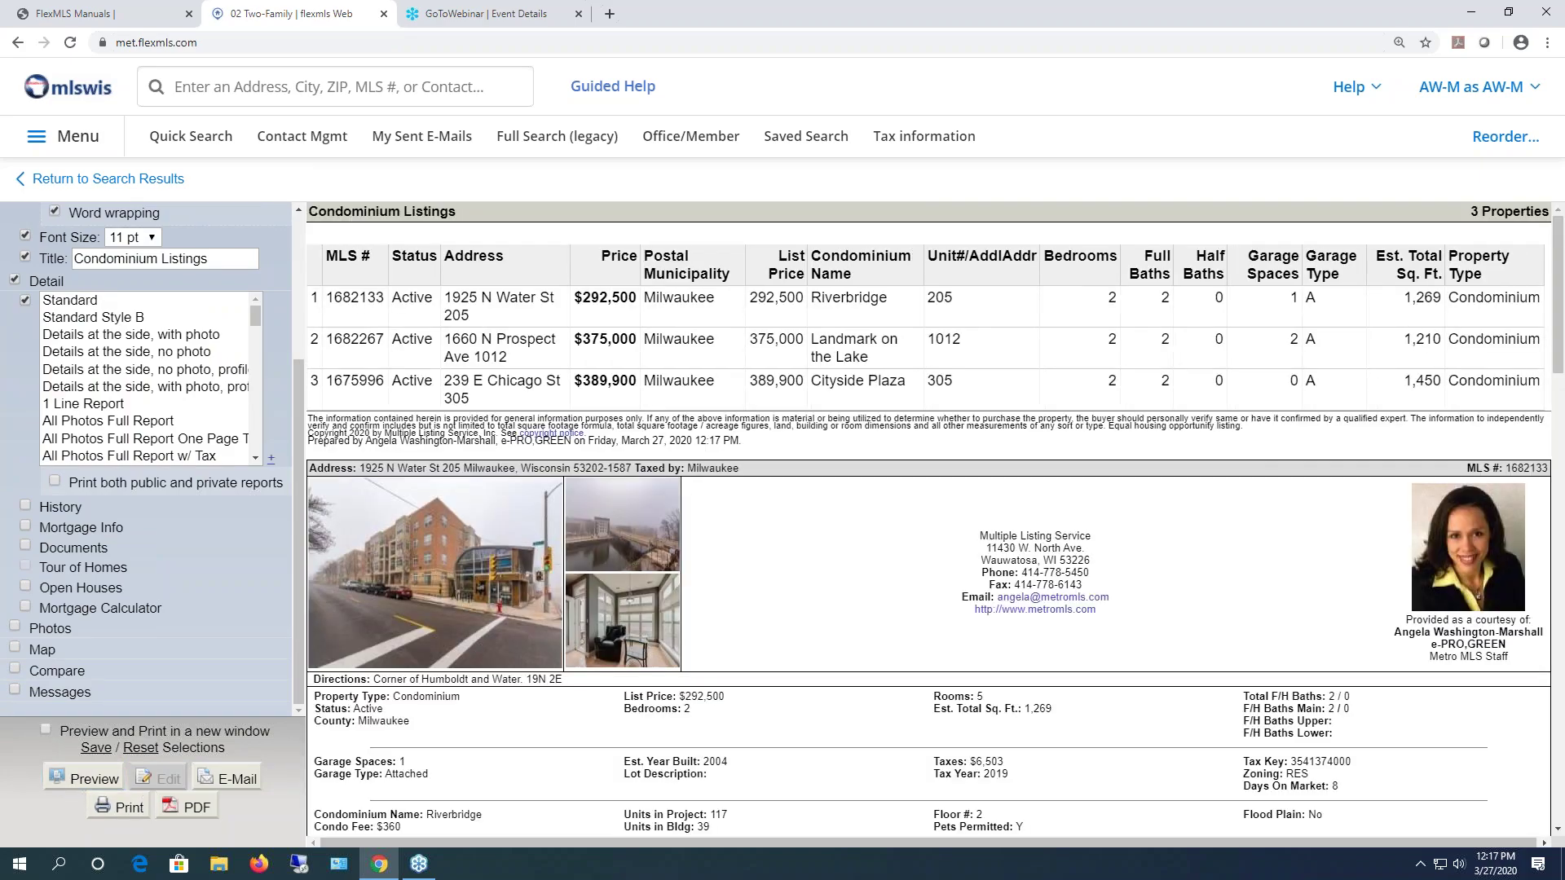
scroll(1294, 536, down, 7)
scroll(1294, 563, down, 3)
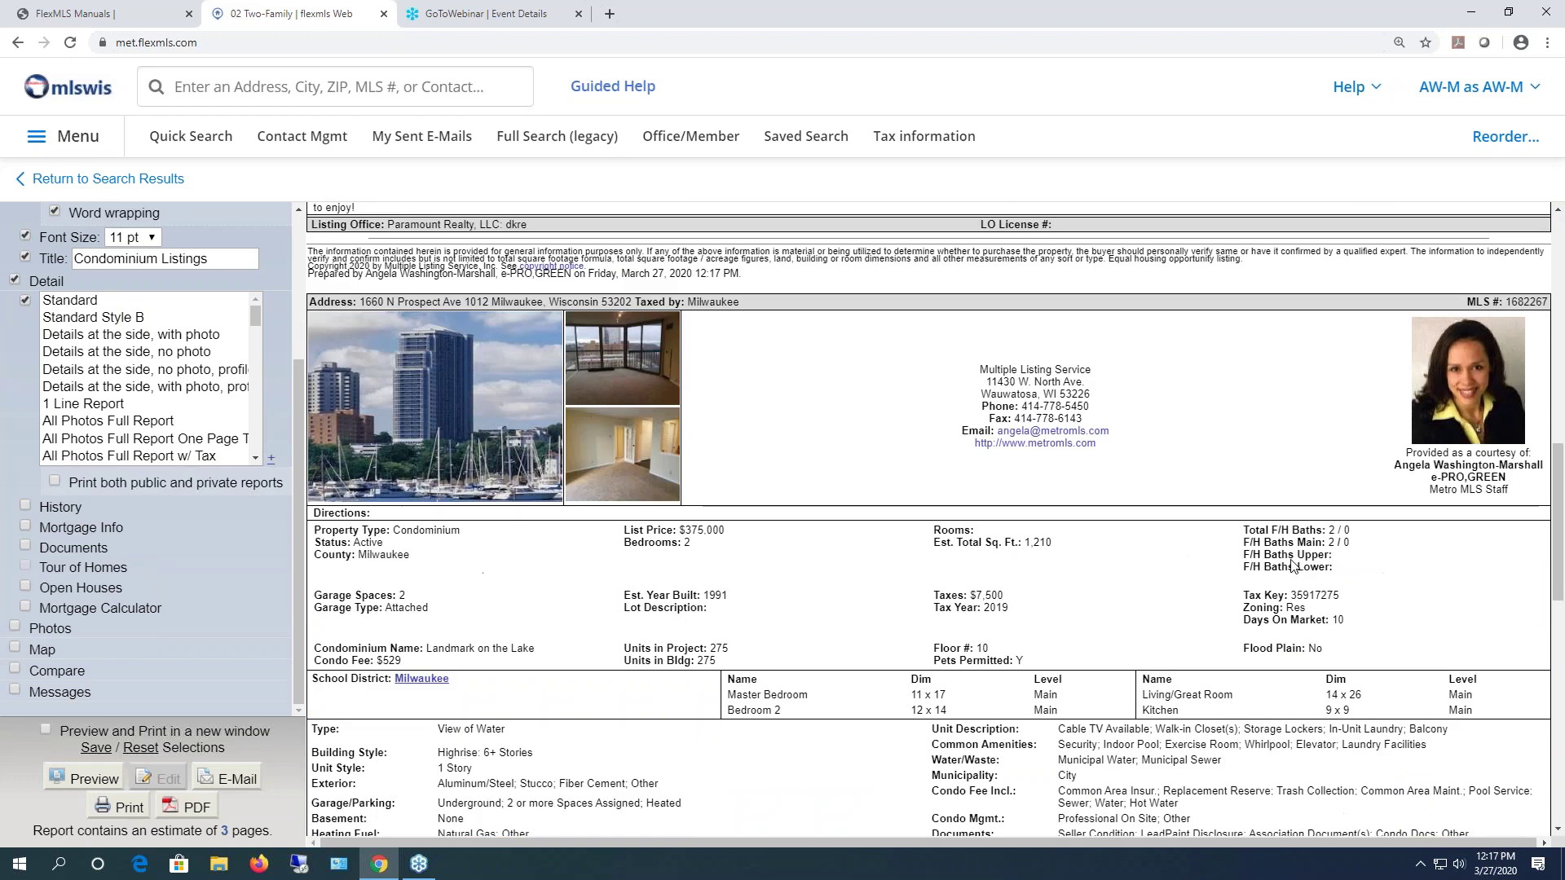
scroll(1287, 564, up, 7)
scroll(854, 583, up, 4)
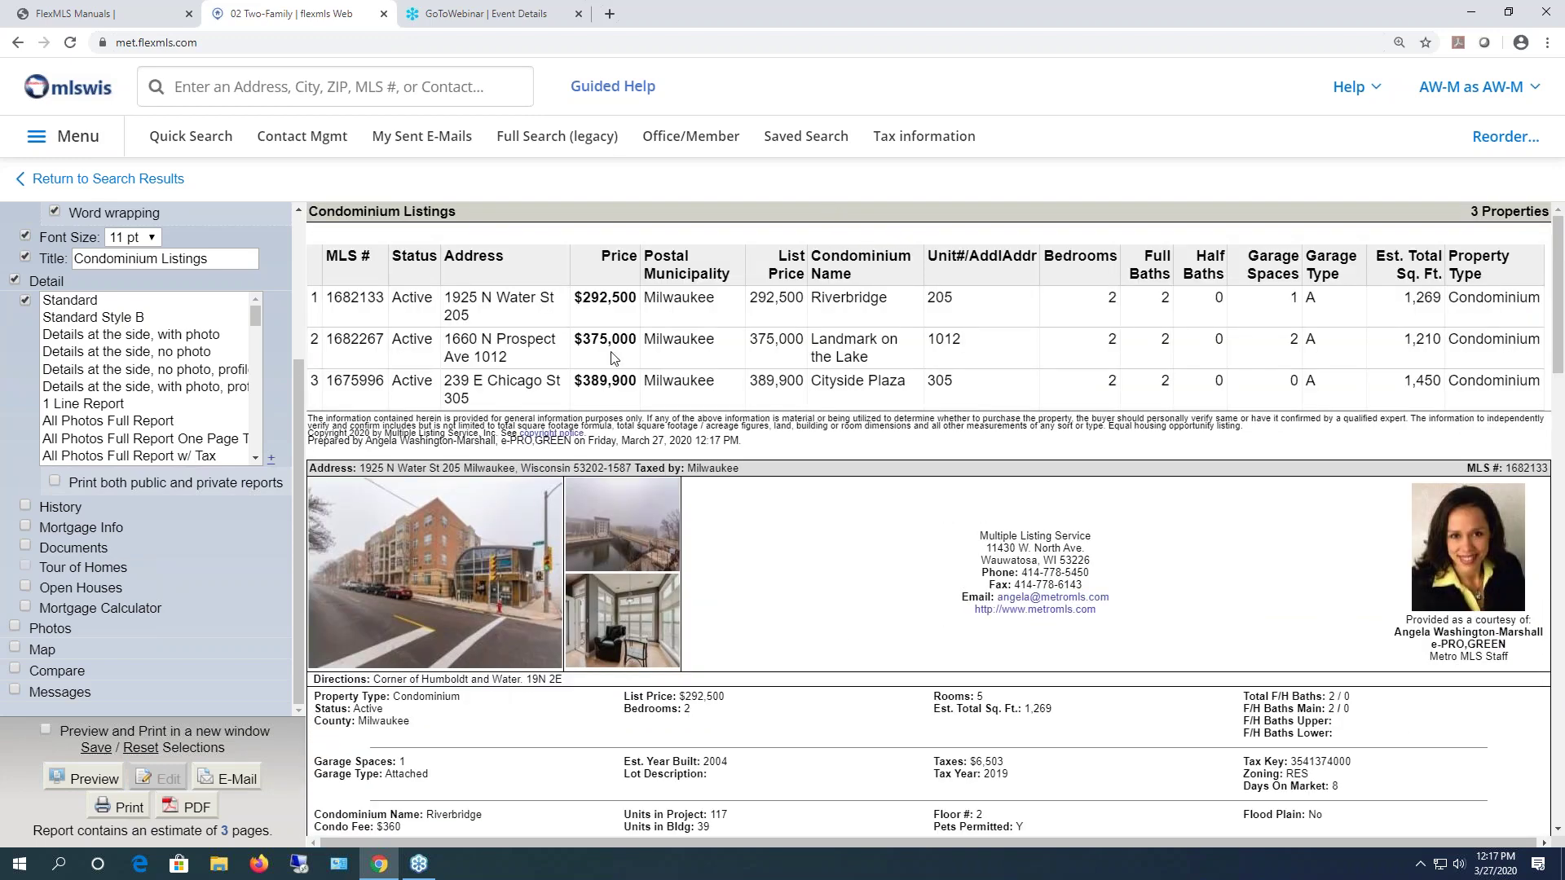
scroll(54, 273, up, 3)
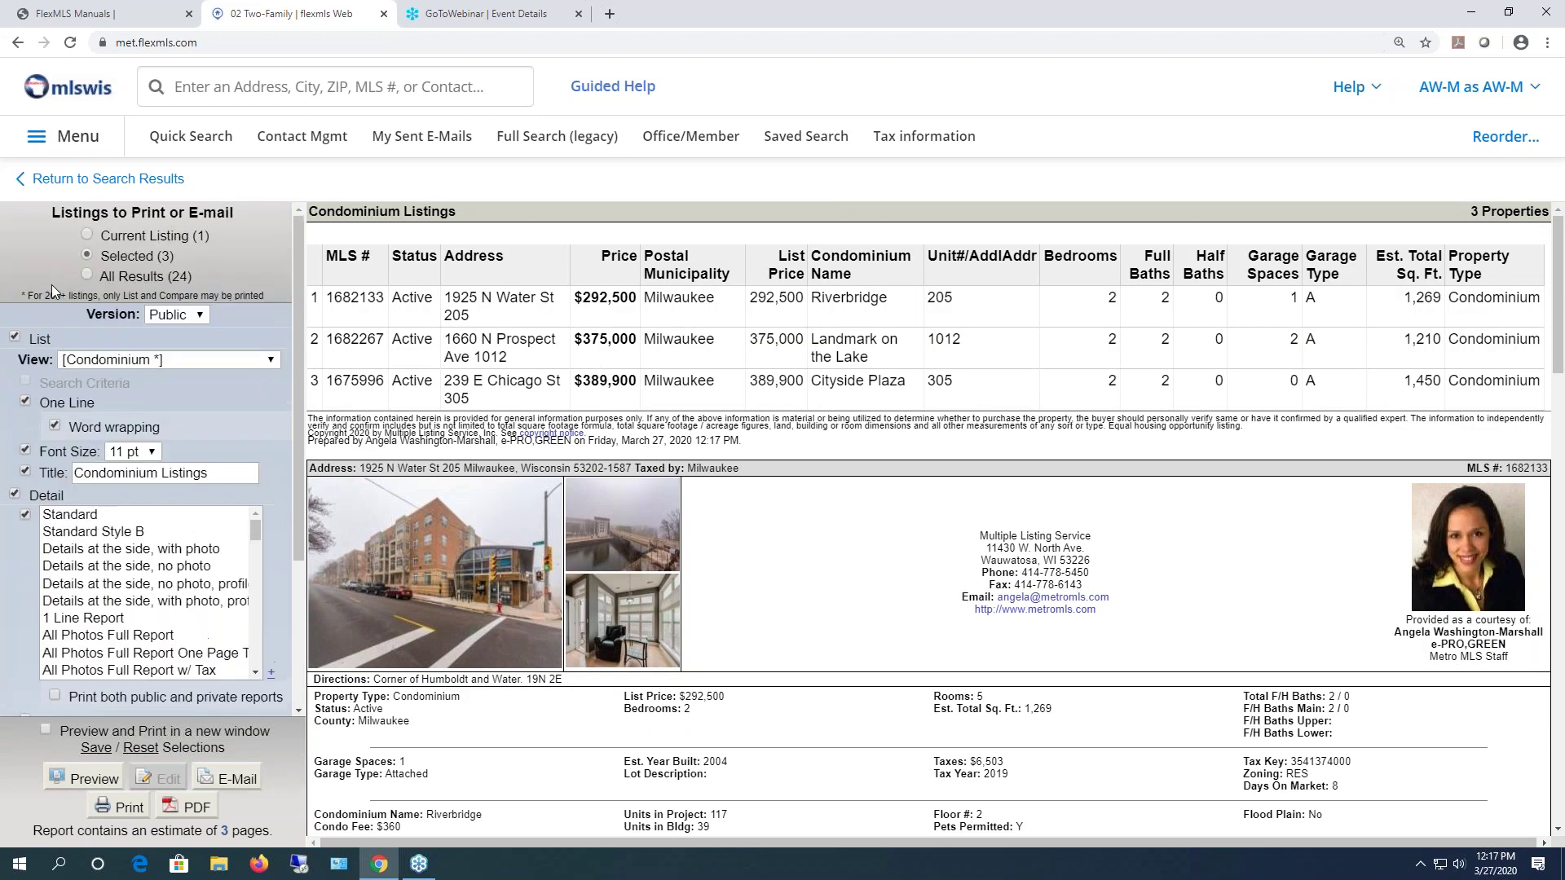
- Preview again with detail reports only, then go back to the 06 Condominium results
click(15, 338)
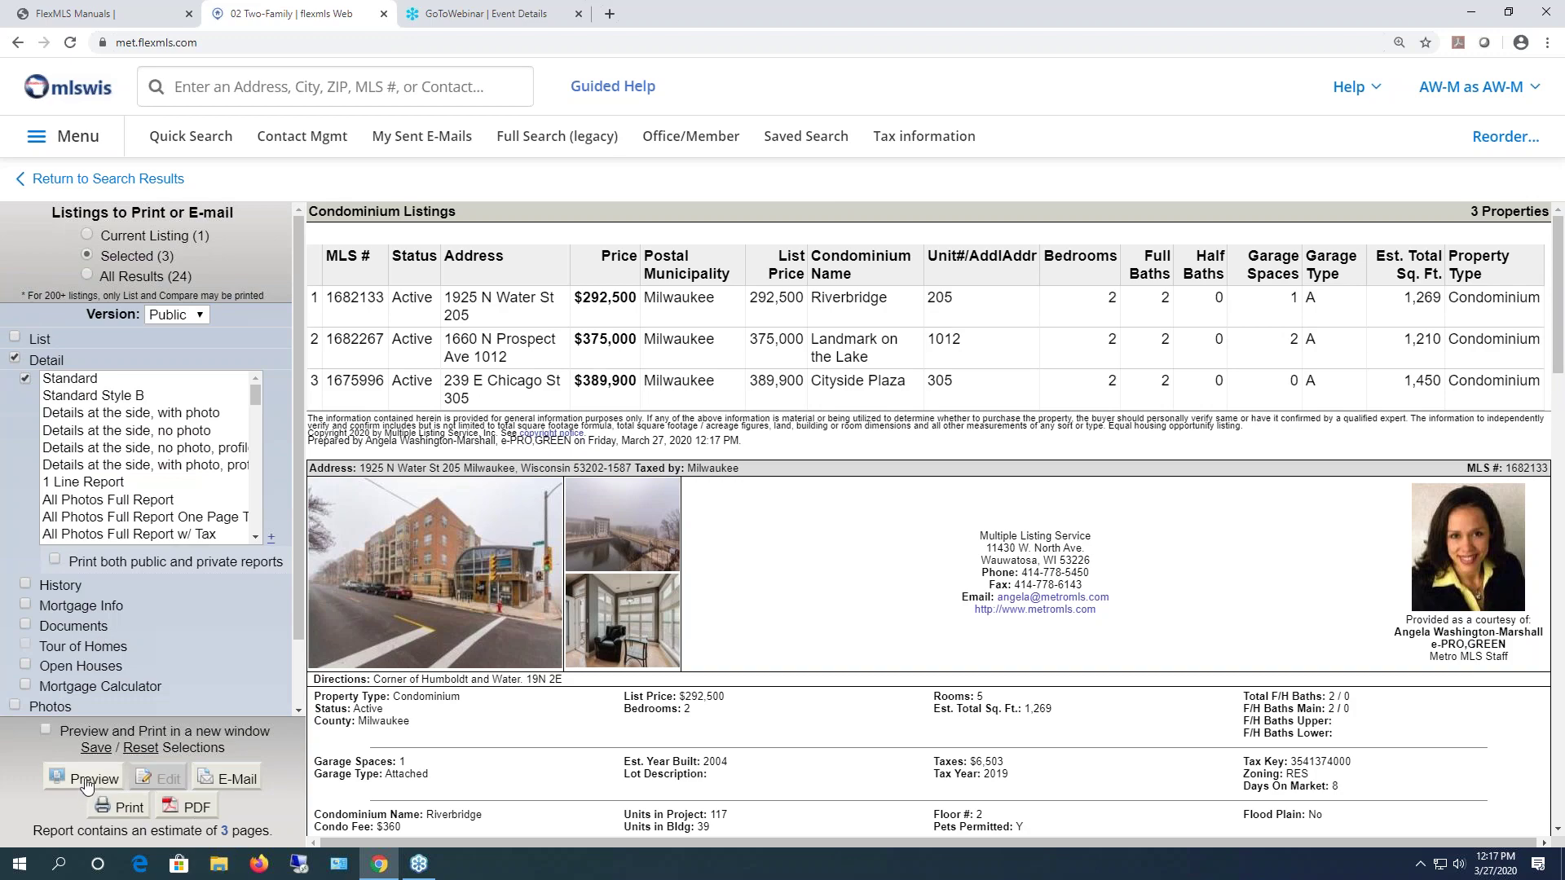
click(88, 780)
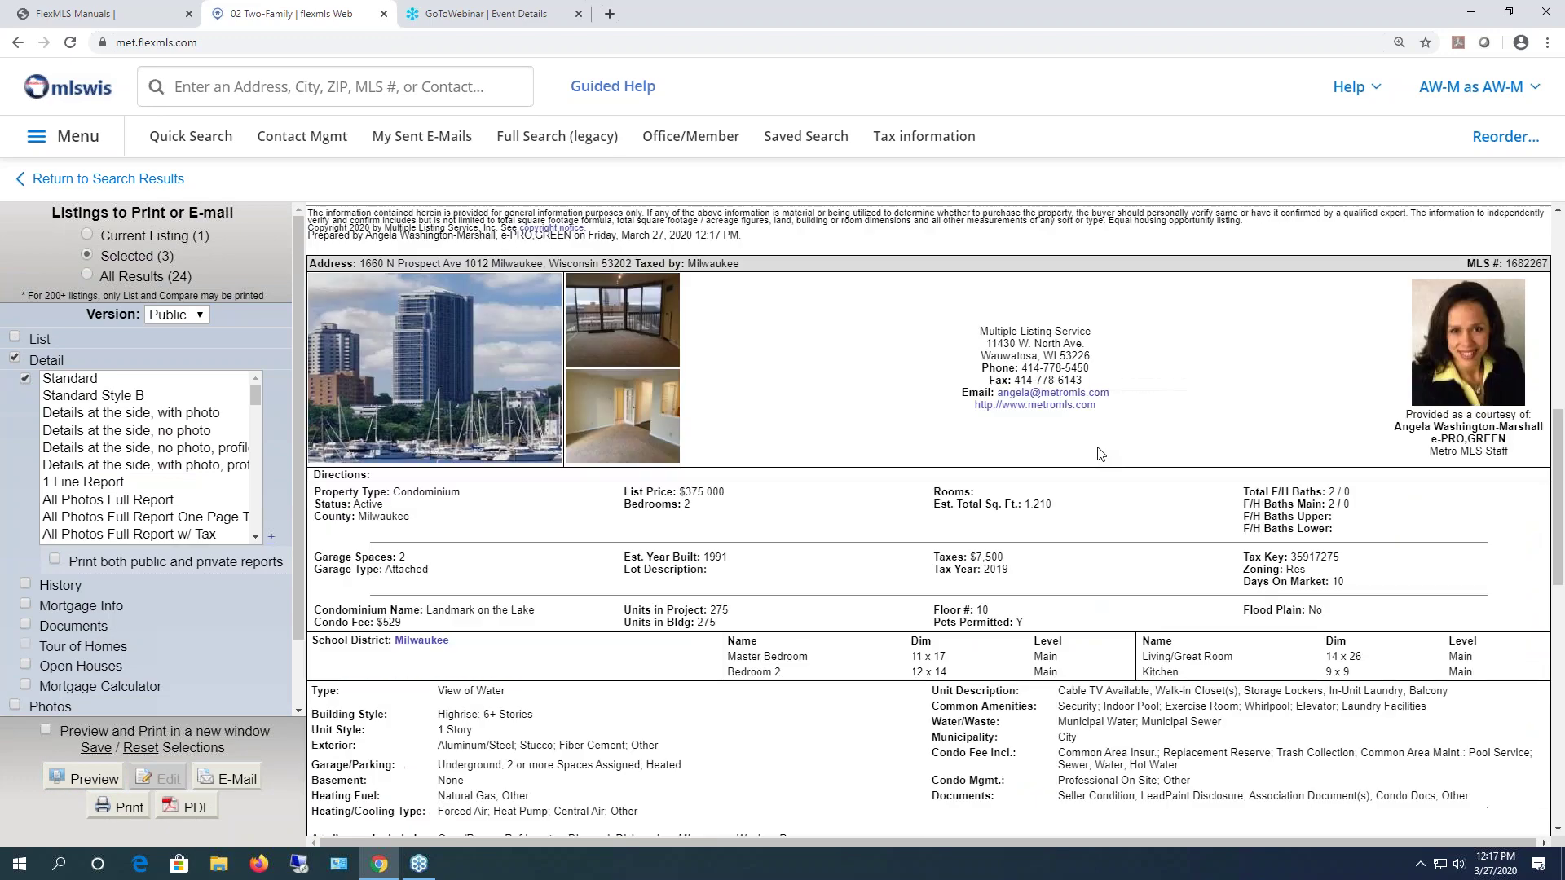
scroll(1092, 460, down, 10)
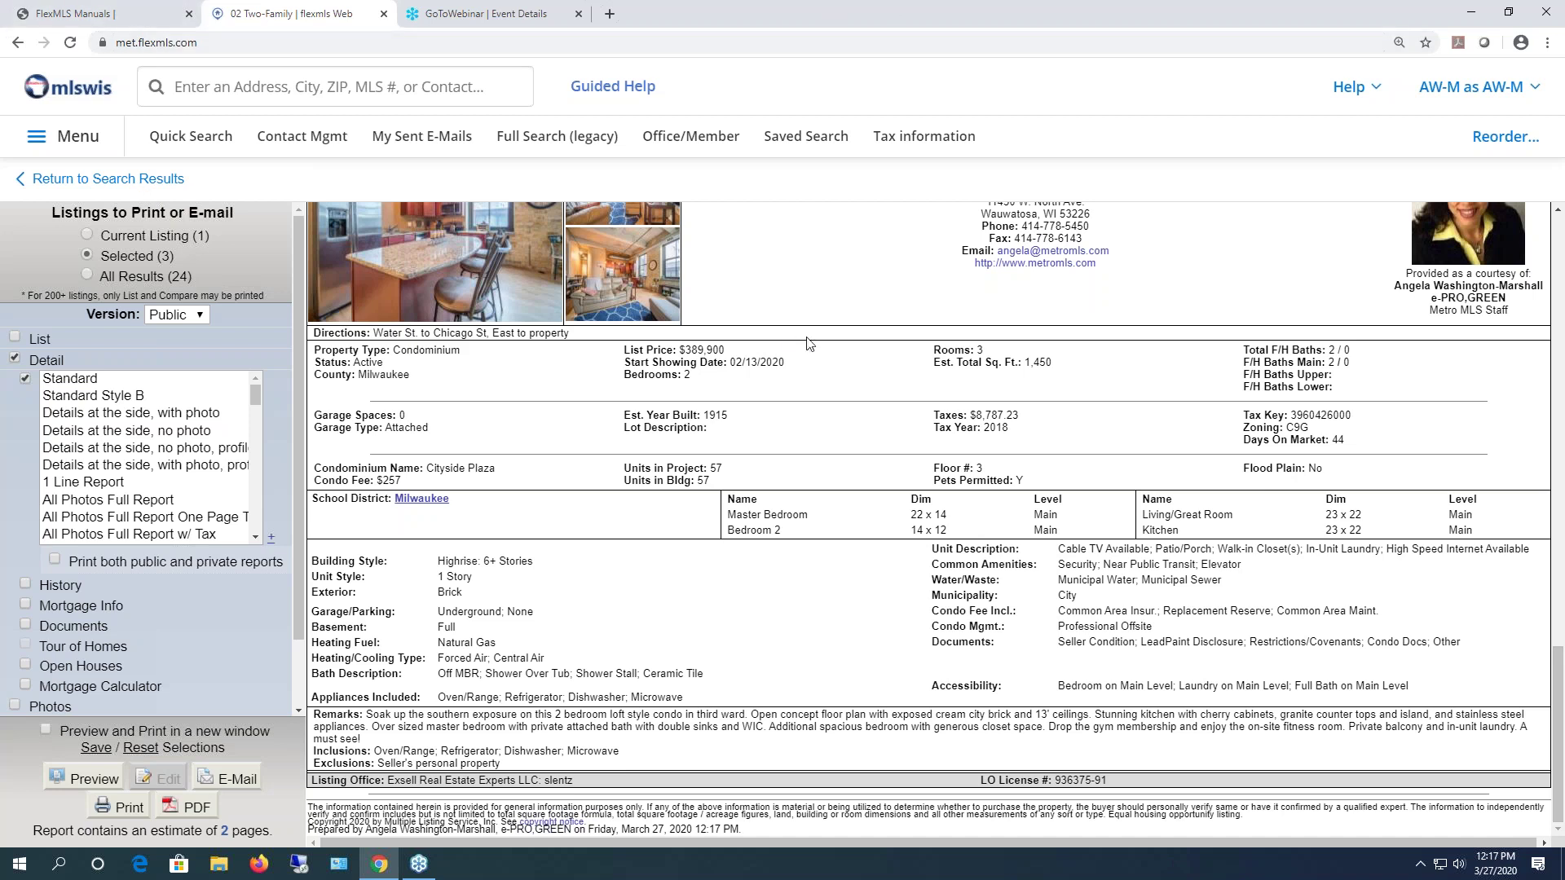
click(115, 178)
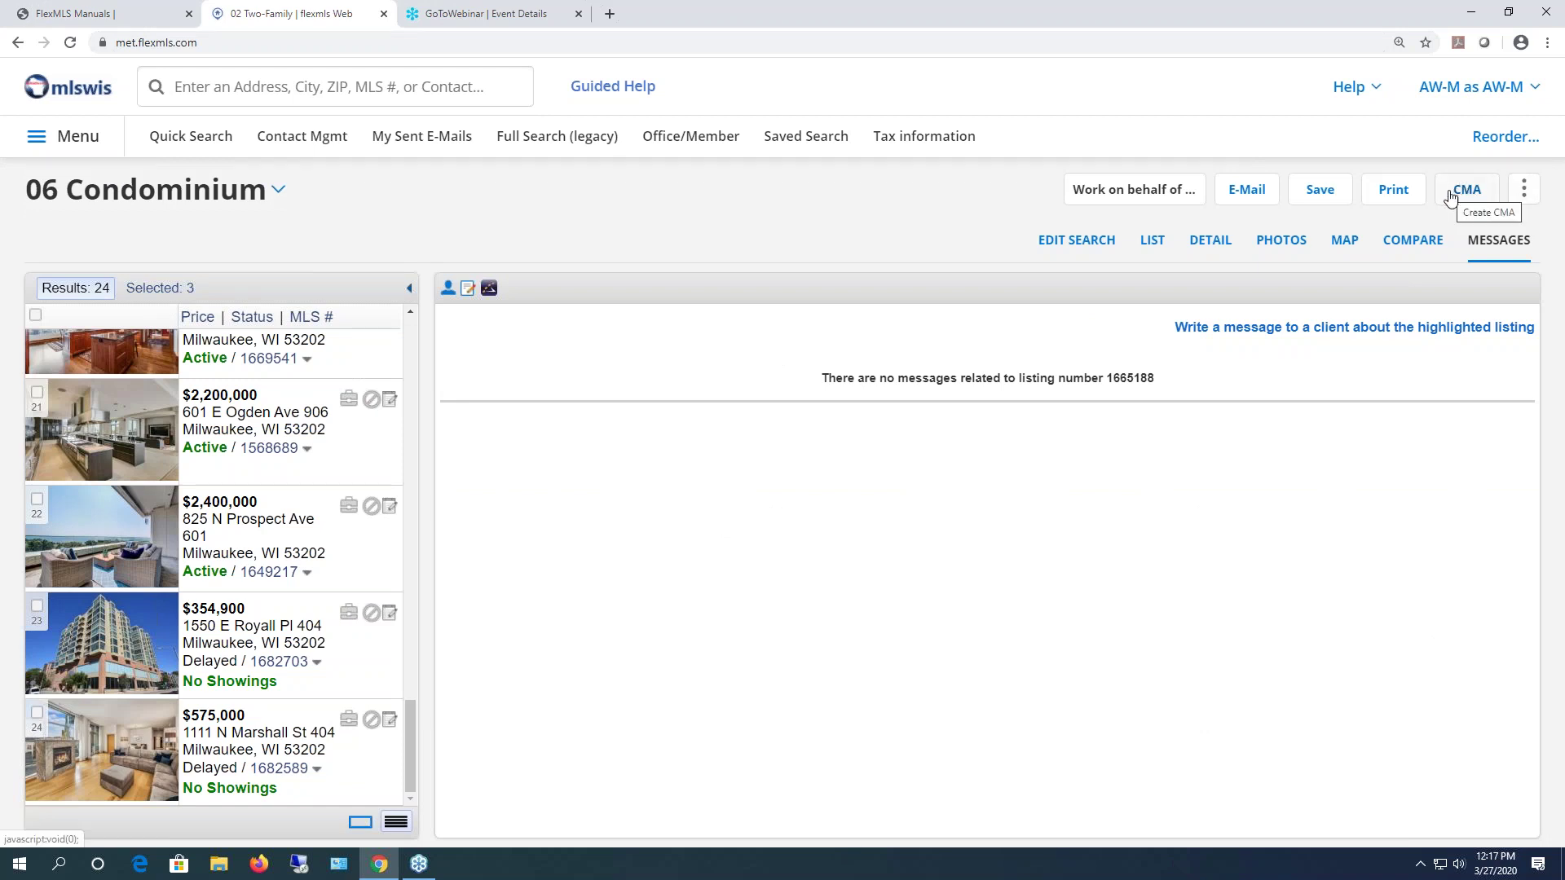
- Narrow the search results to the 3 selected condos
click(1525, 193)
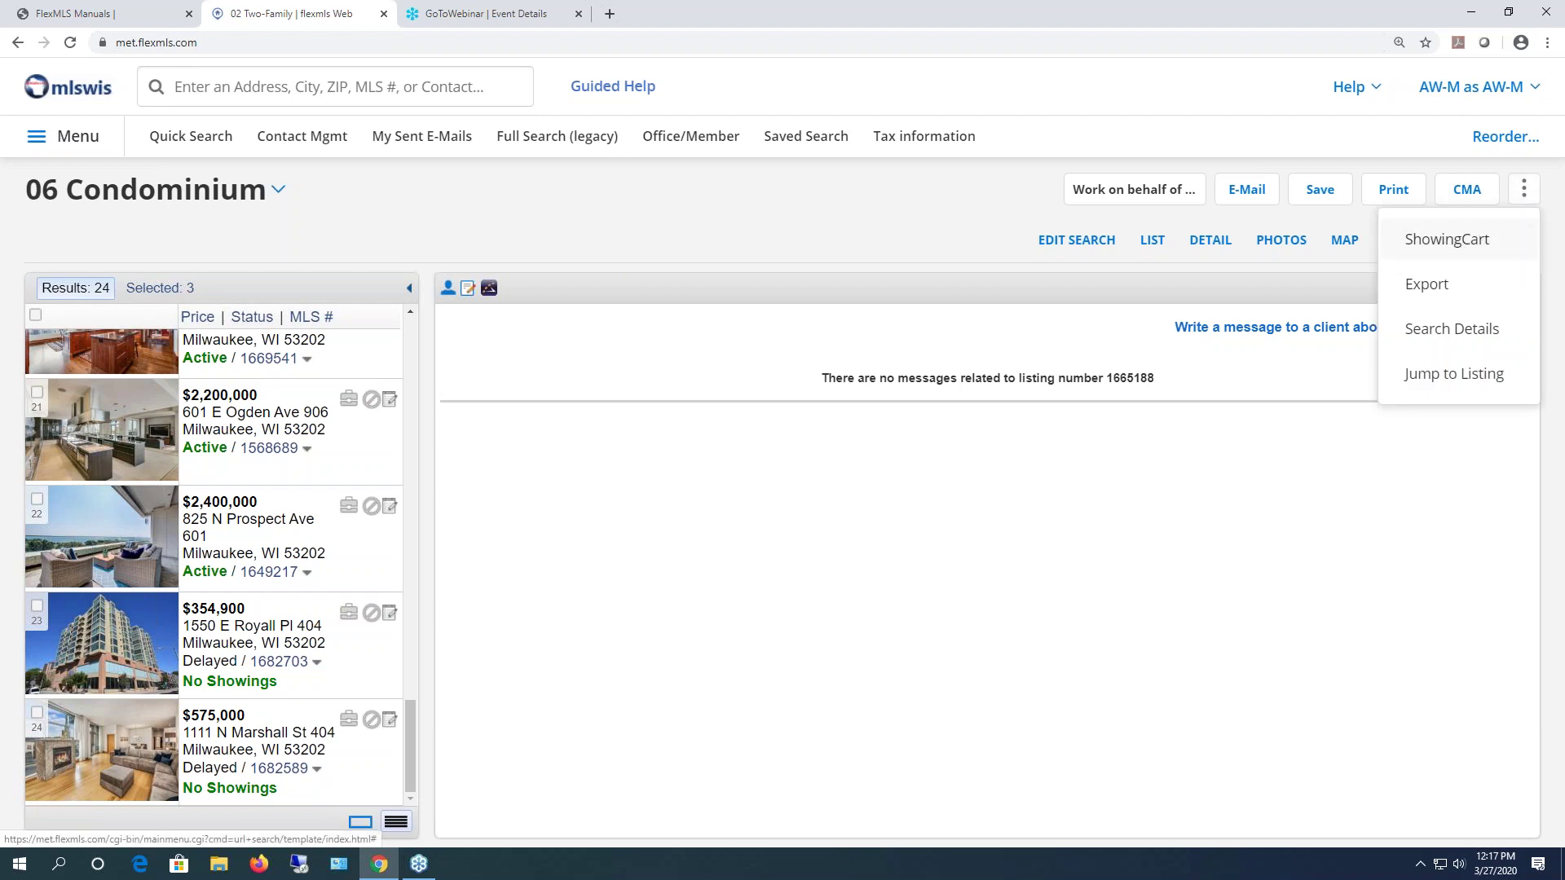
click(554, 228)
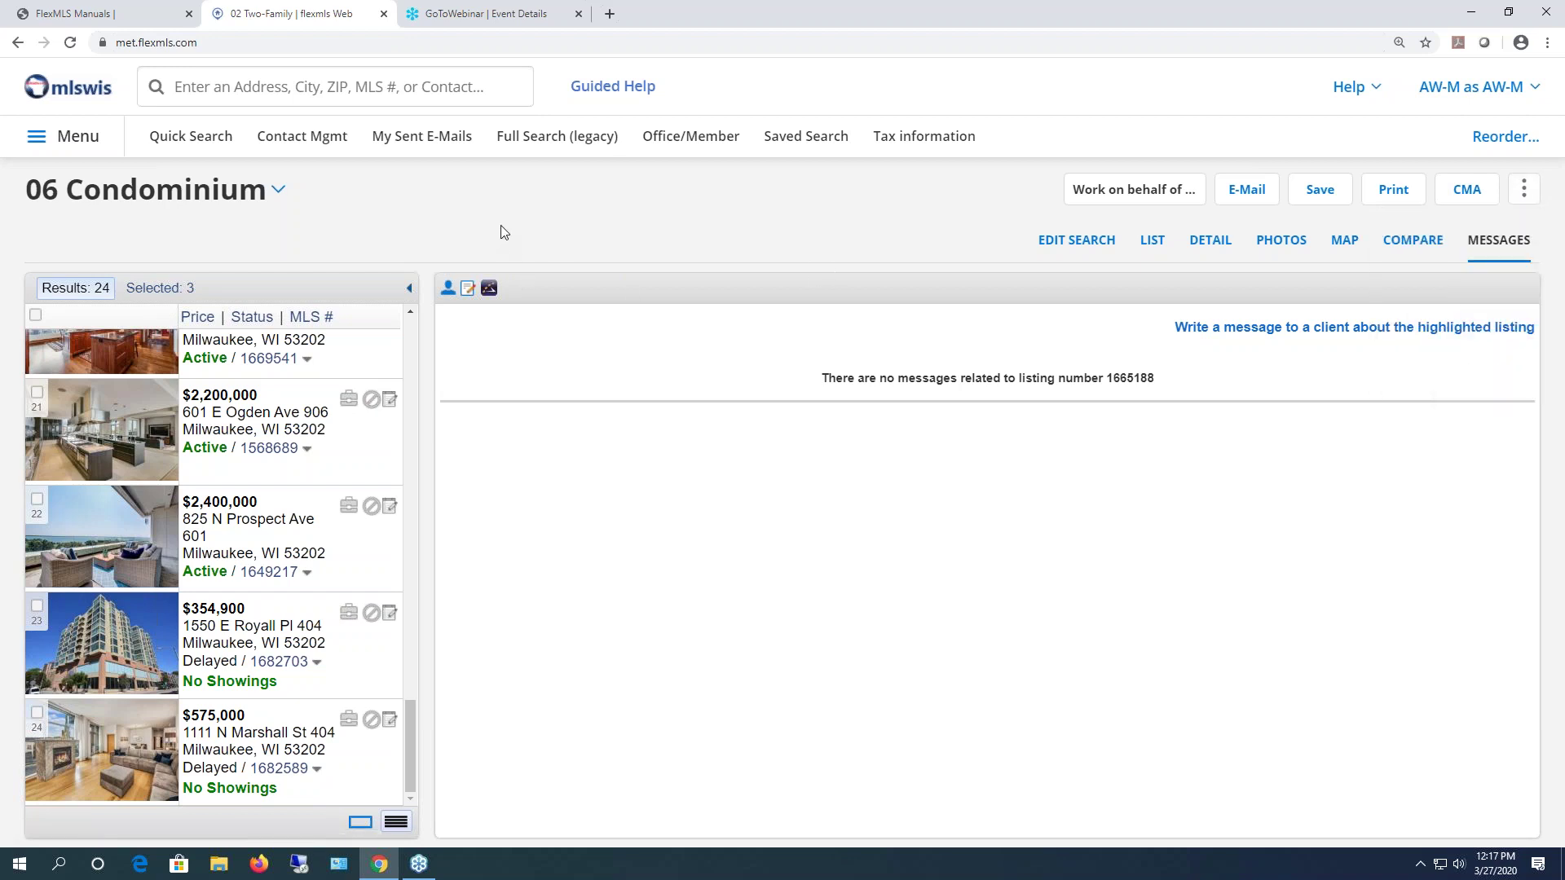
click(156, 293)
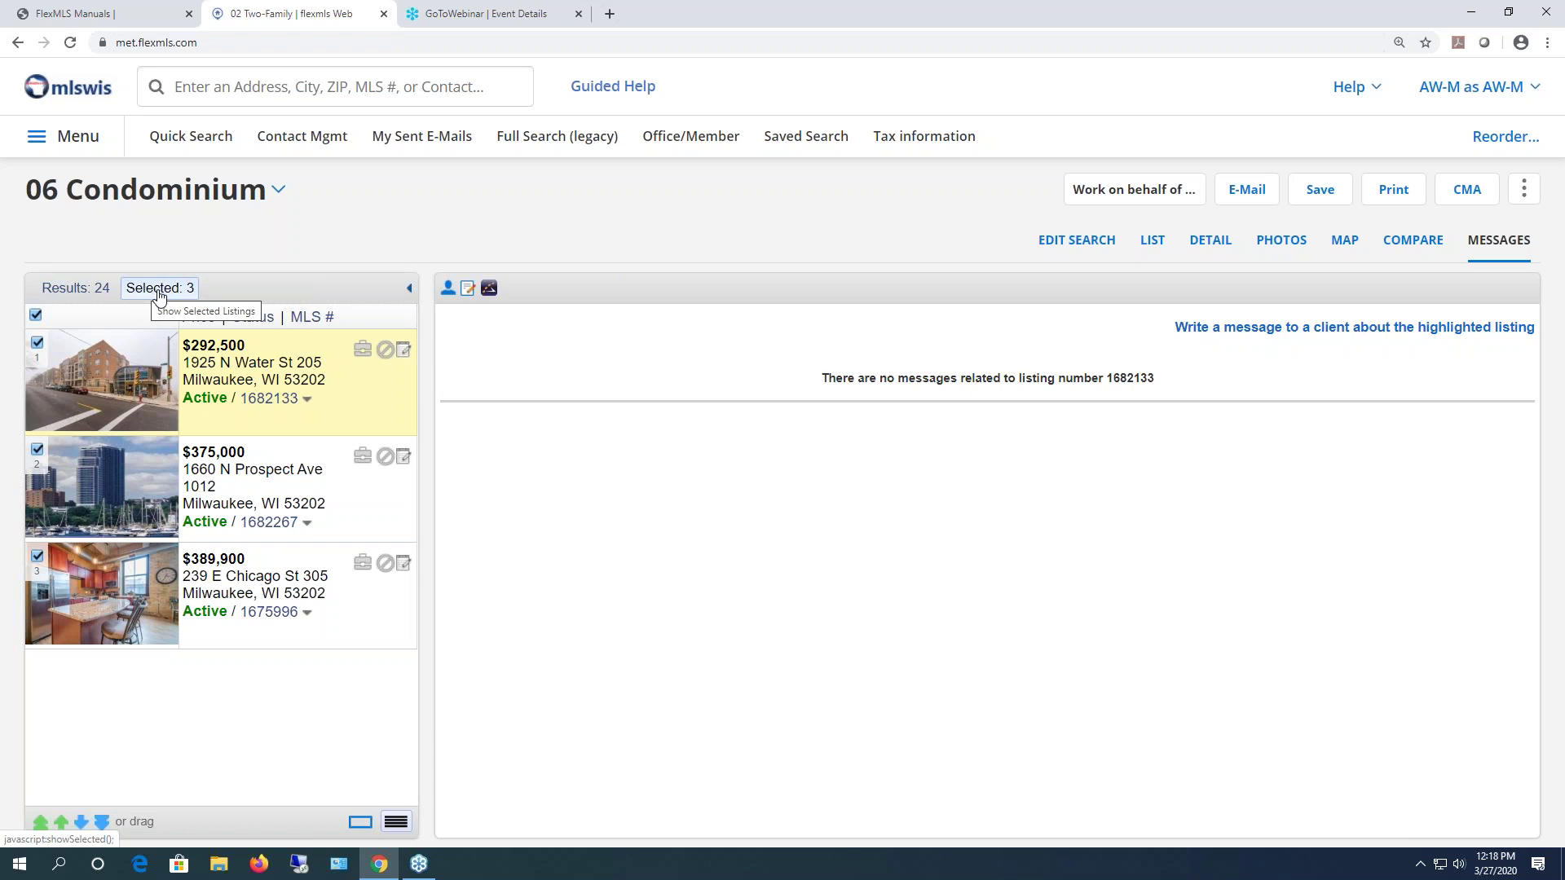
- Review the 06 Condominium search criteria under More > Search Details, then close them
click(1524, 190)
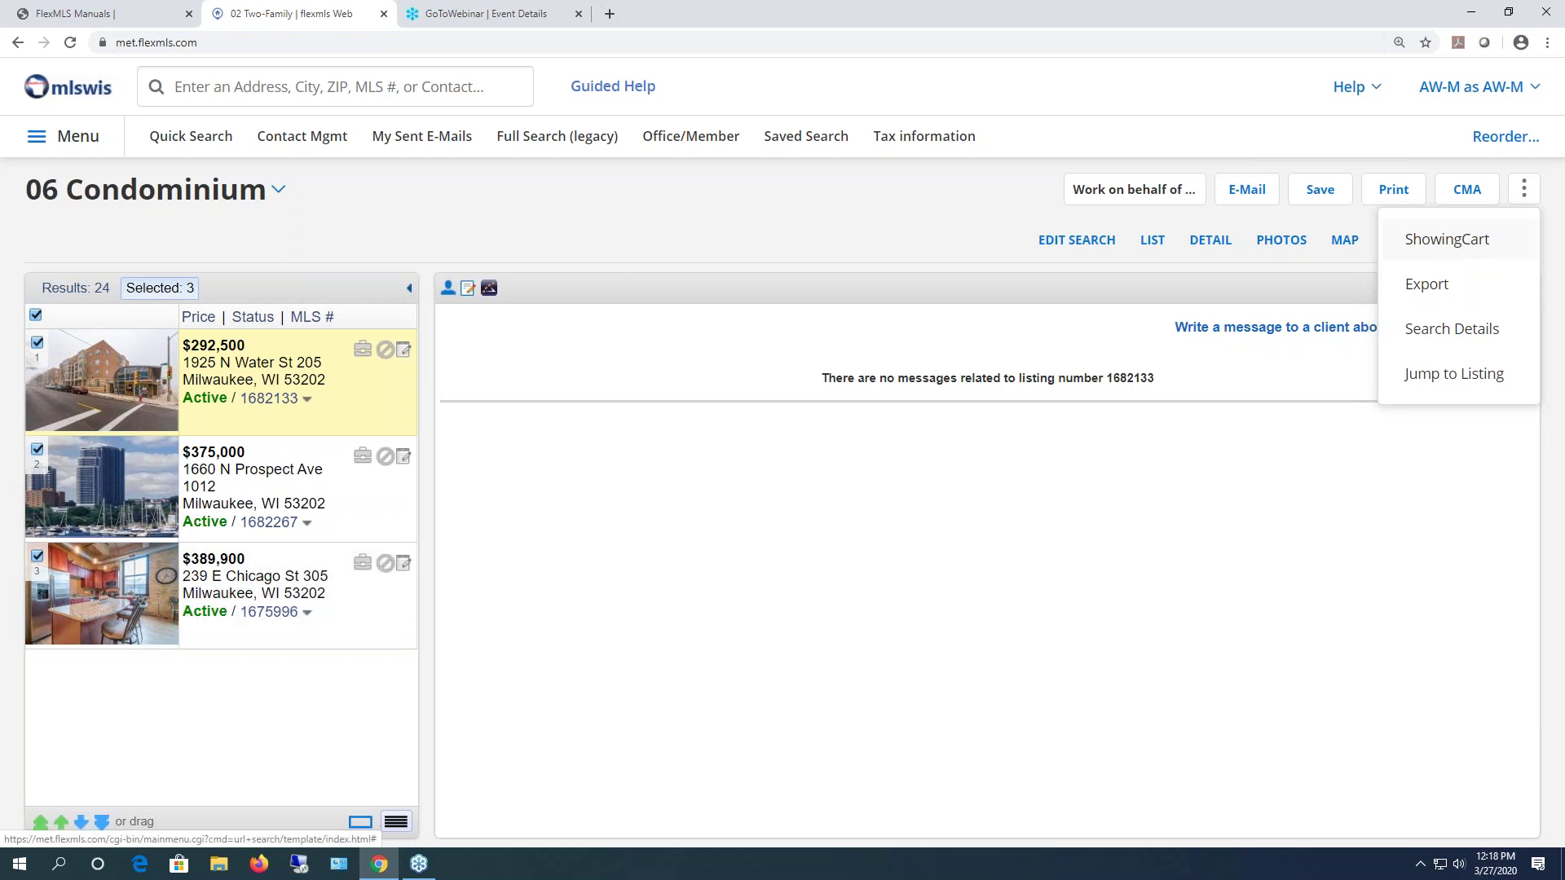
click(1434, 330)
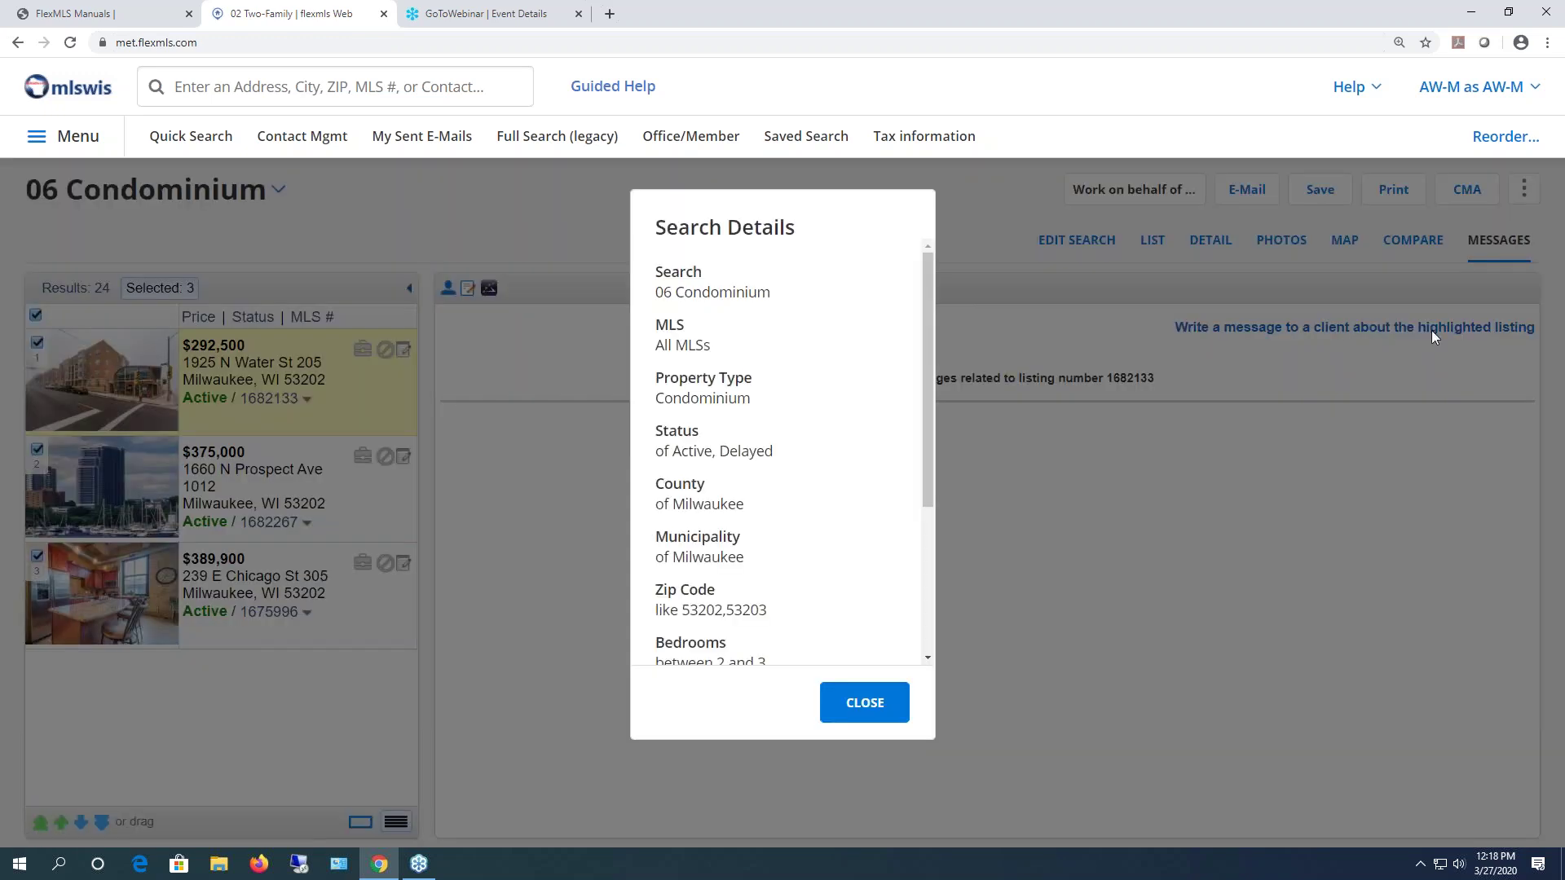
drag(932, 303, 947, 353)
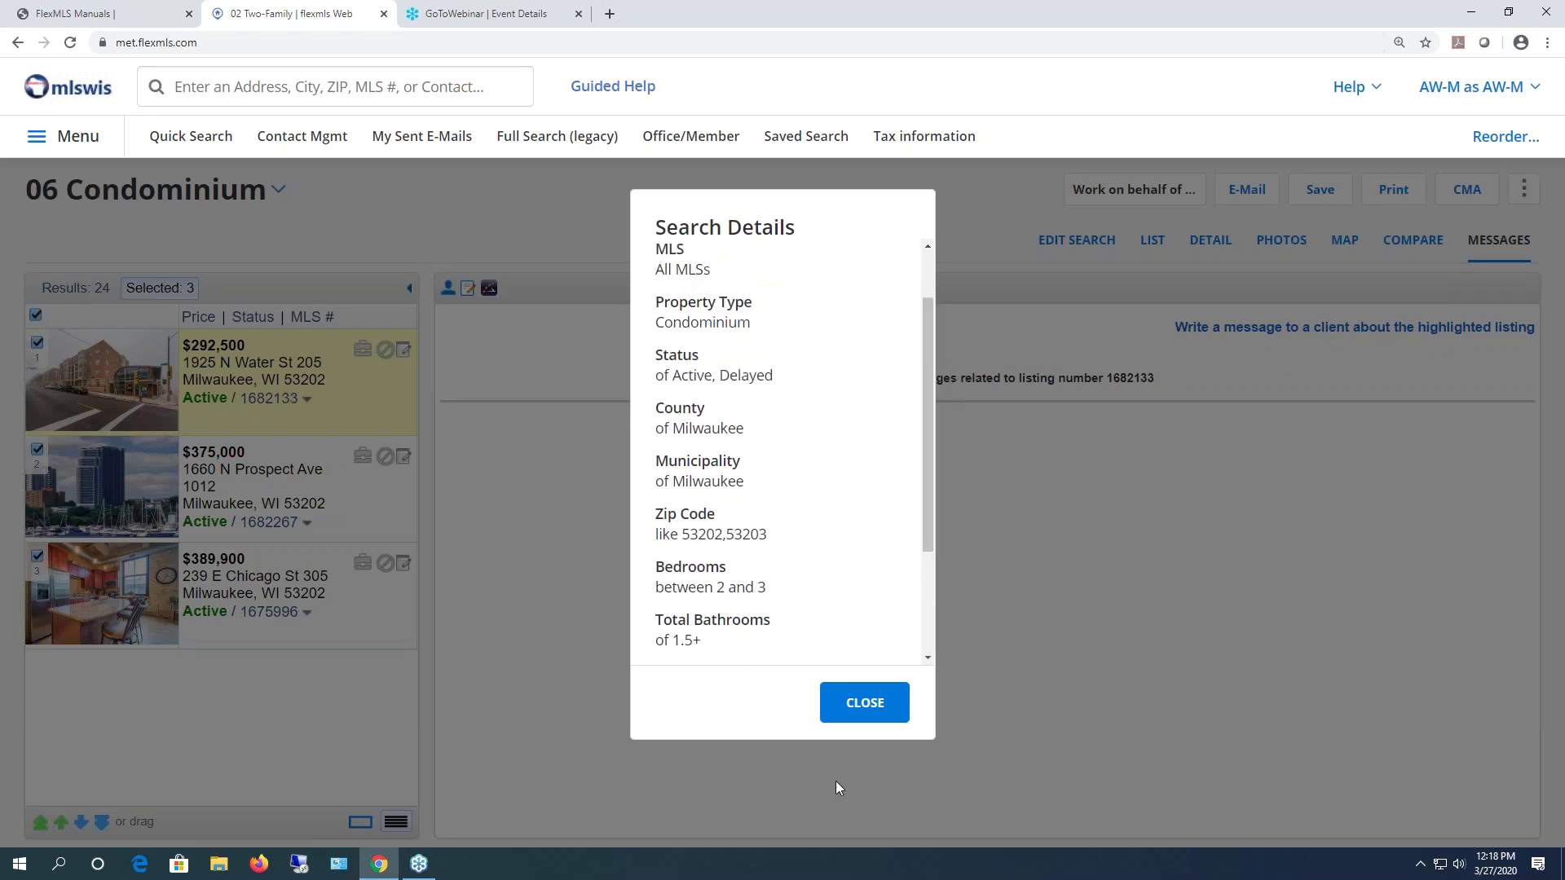
click(864, 702)
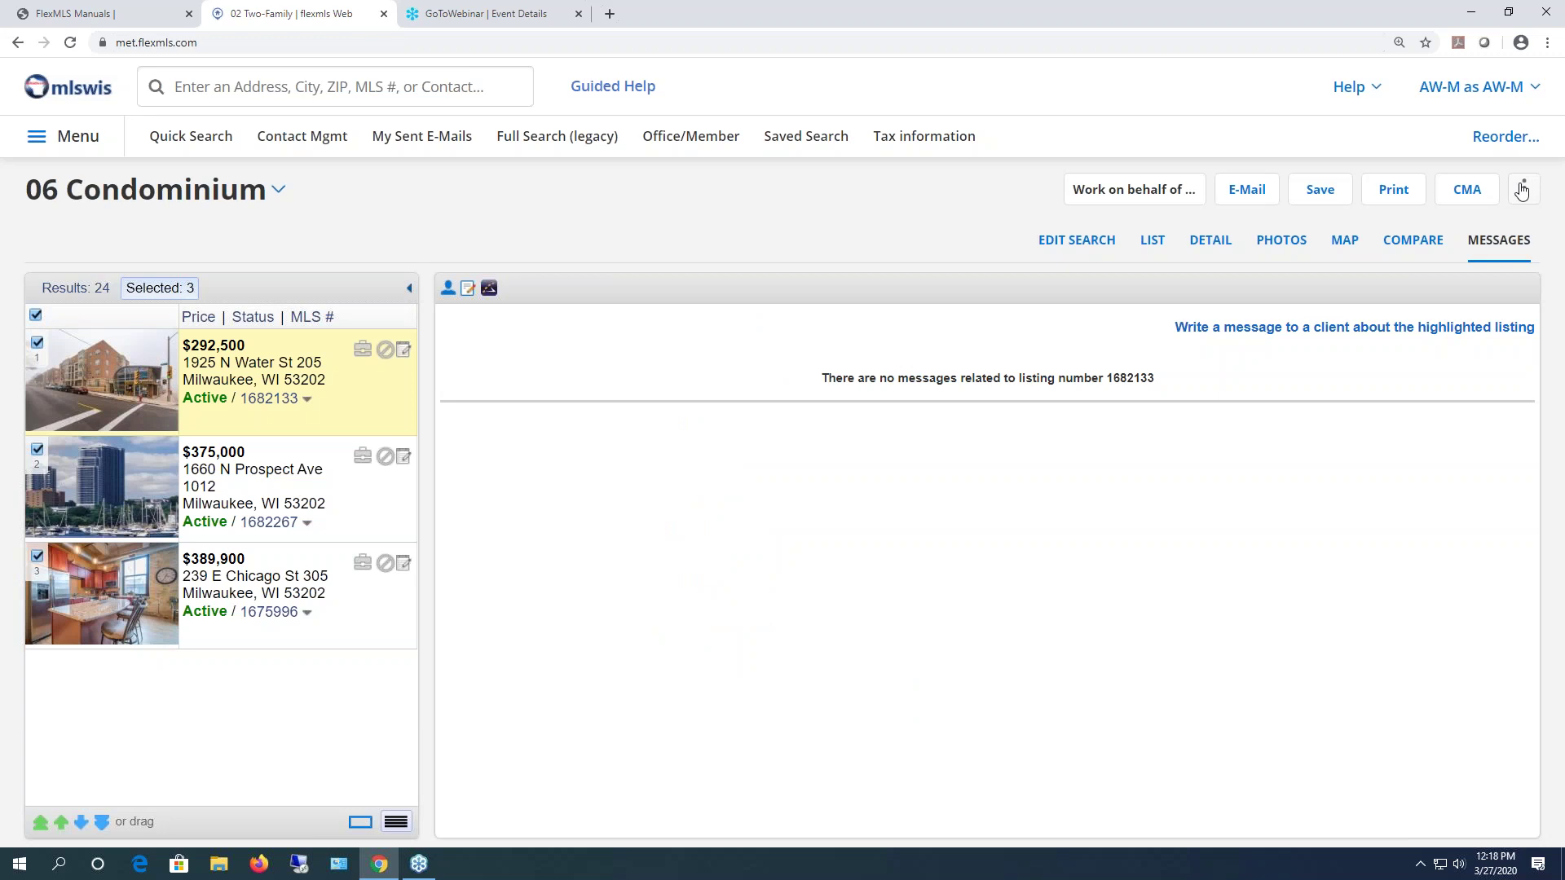
- Cancel the Jump to Listing prompt and return to the home dashboard via the mlswis logo
click(1524, 189)
click(1446, 381)
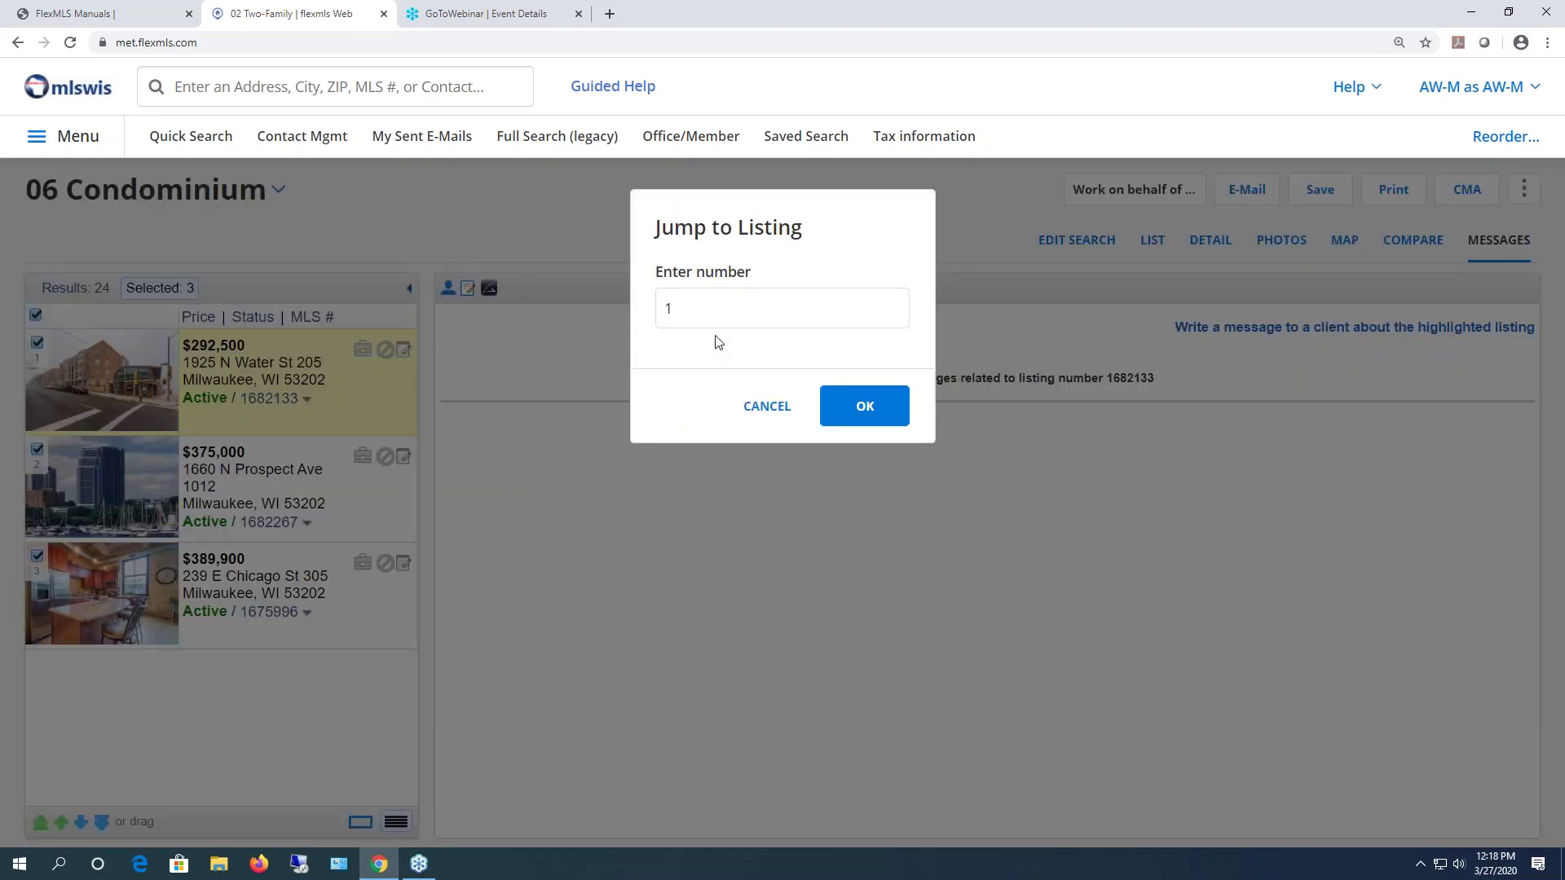
click(766, 406)
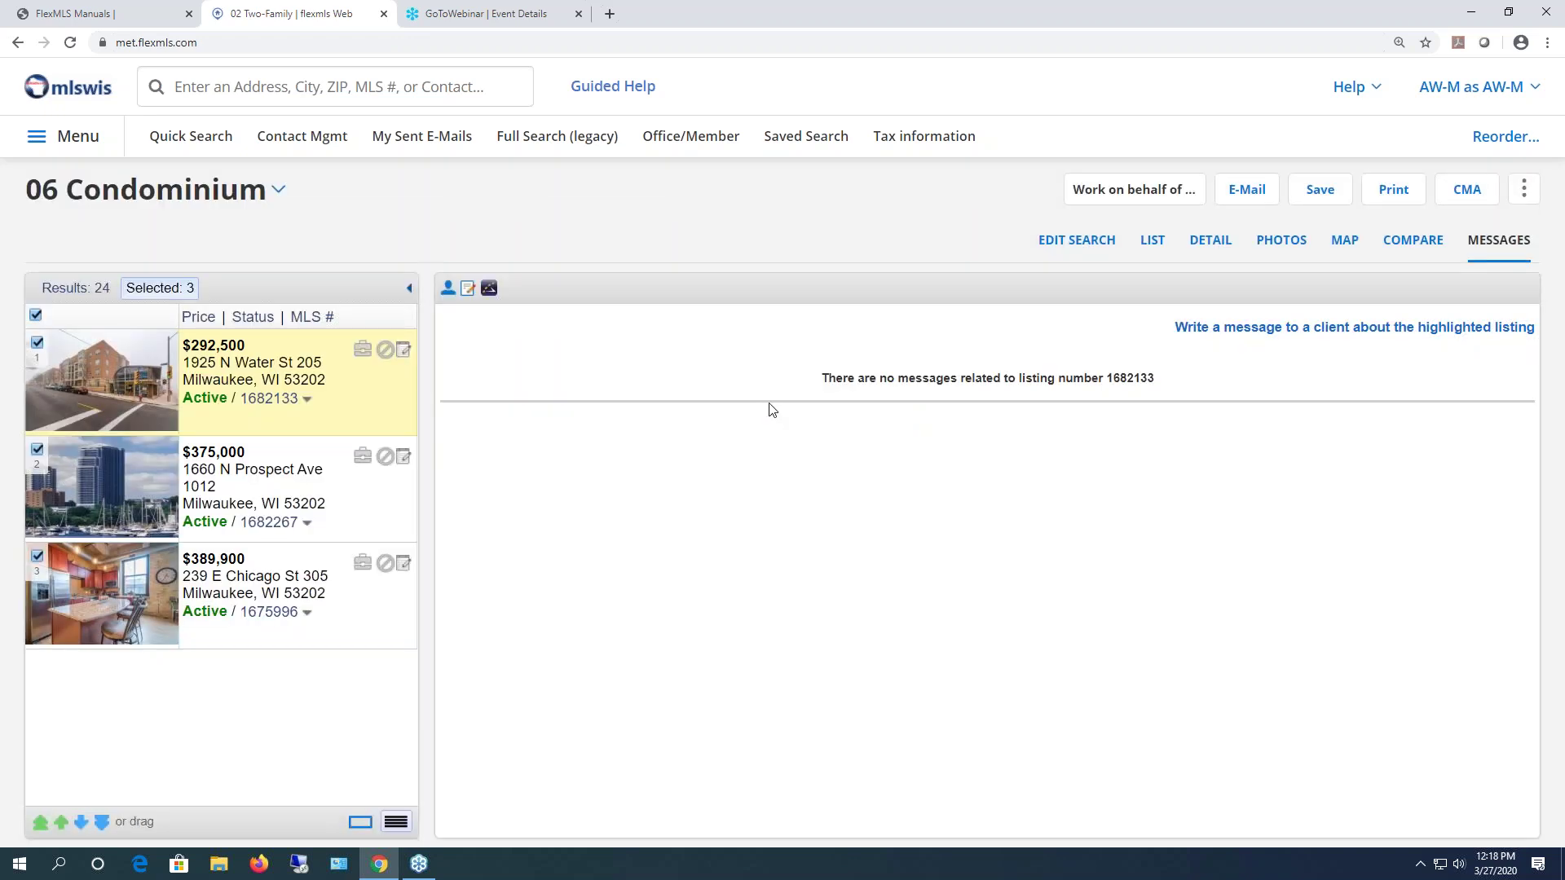
click(71, 90)
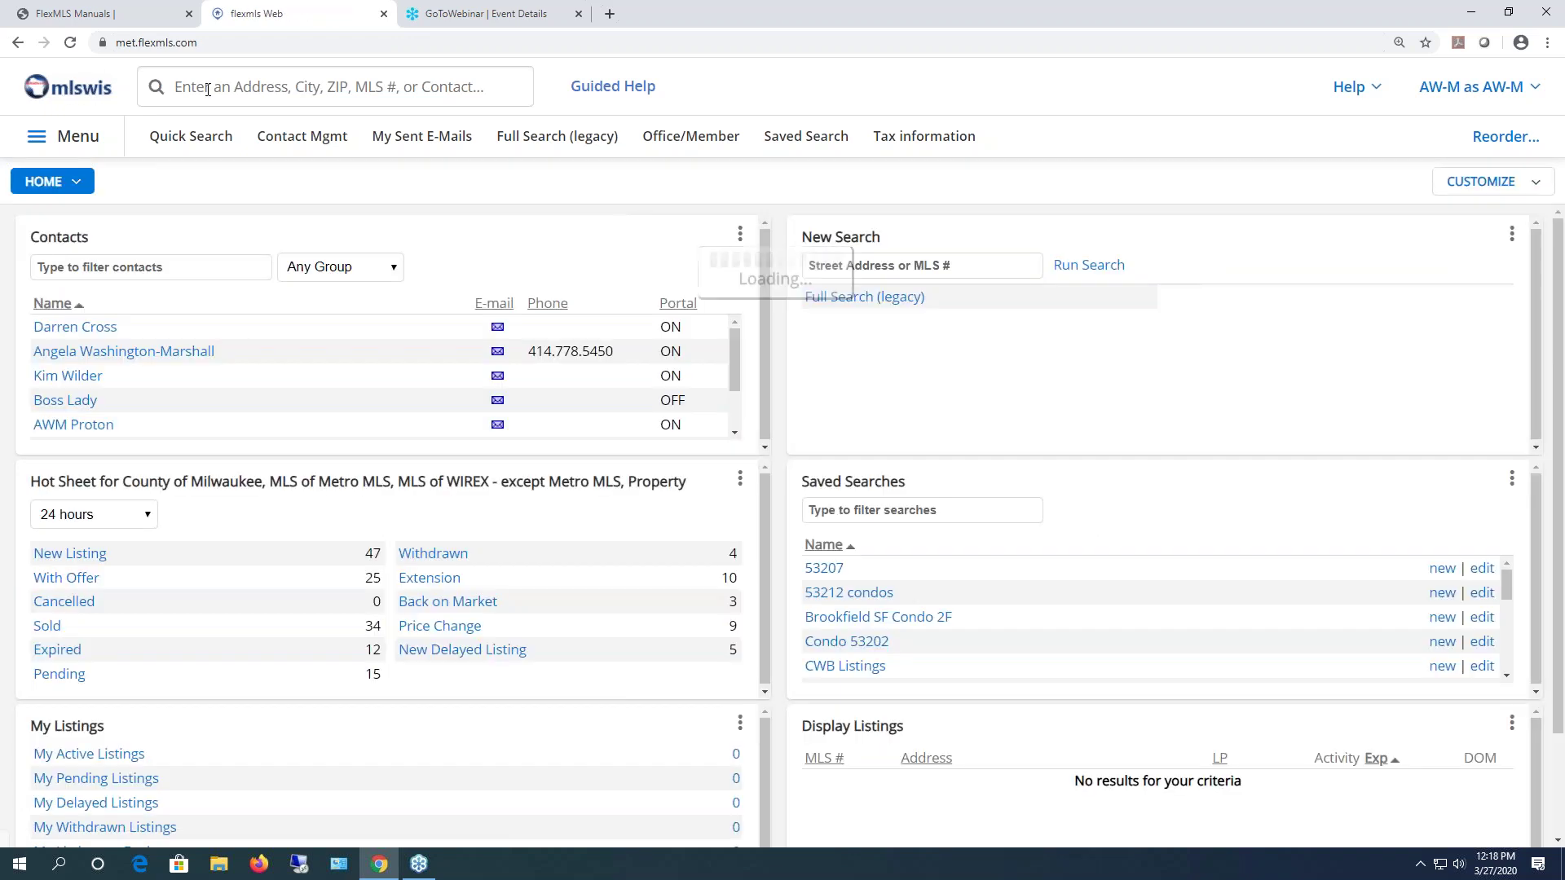